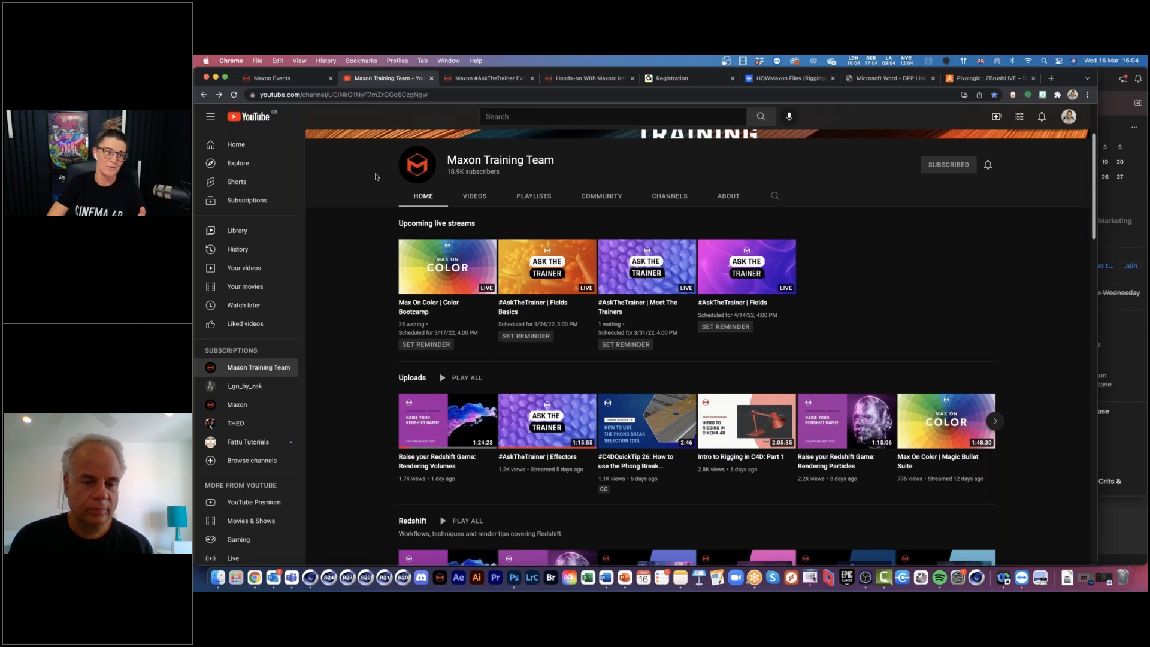
Look through the Maxon Training Team channel's live streams, webinar replays and Hands-on with Maxon videos.
scroll(375, 177, "down", 5)
scroll(376, 177, "down", 4)
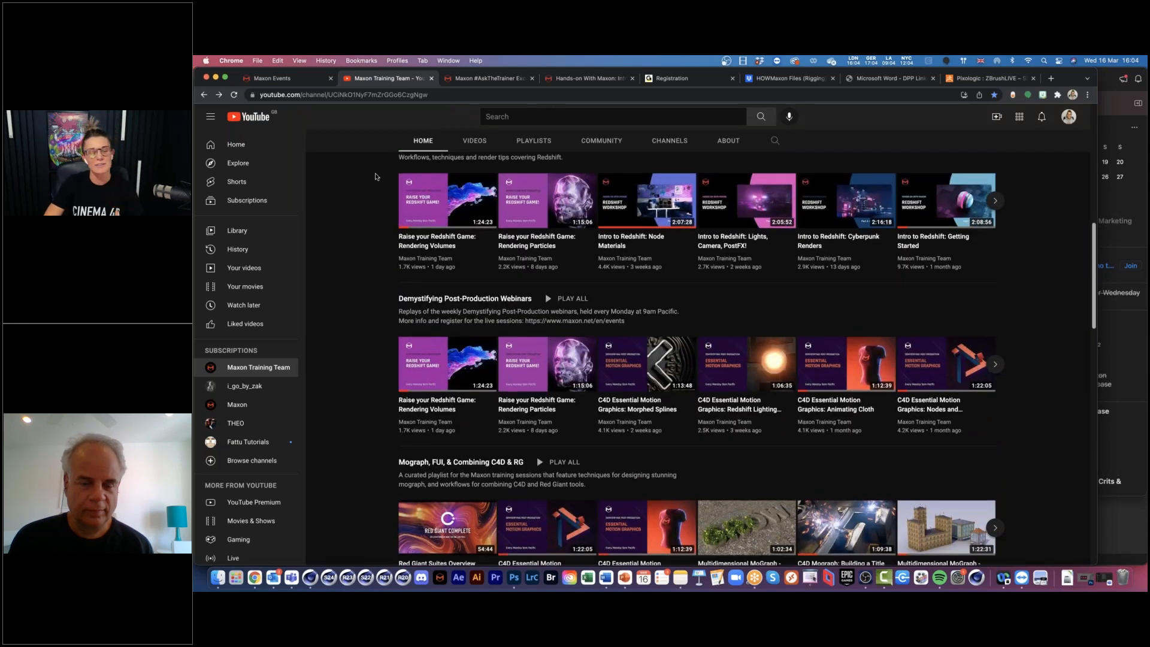
scroll(376, 177, "down", 5)
scroll(376, 176, "down", 4)
mouse_move(474, 443)
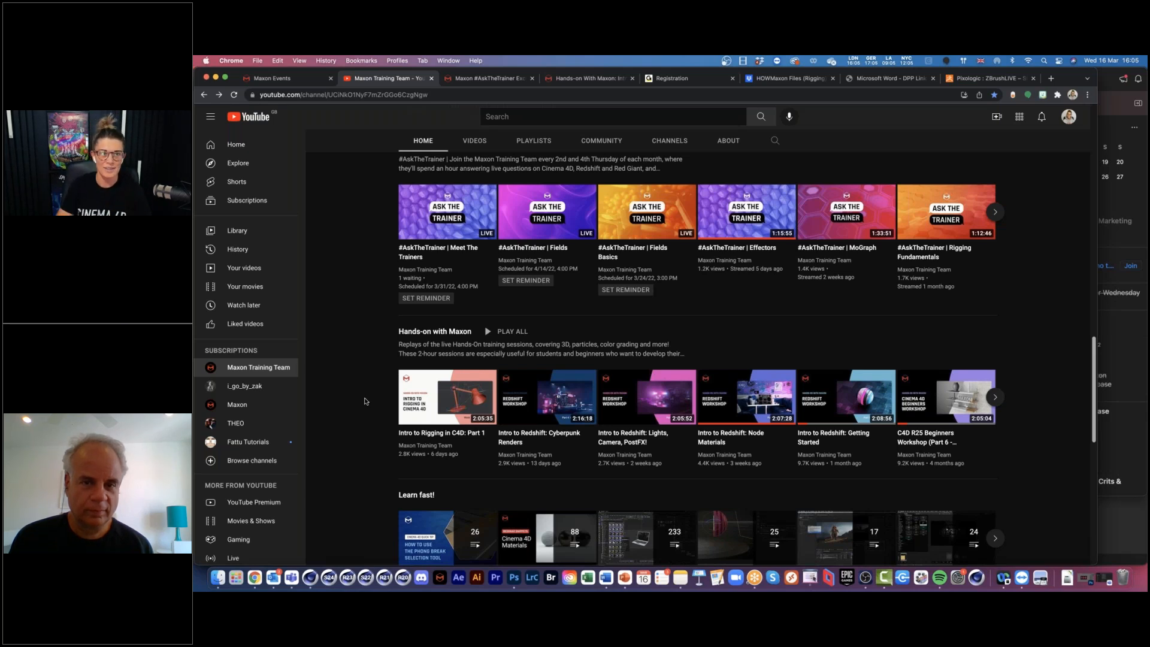
Show the Week 2 folder of the HOWMaxon rigging files in Dropbox and the Pixologic ZBrushLIVE page.
left_click(786, 78)
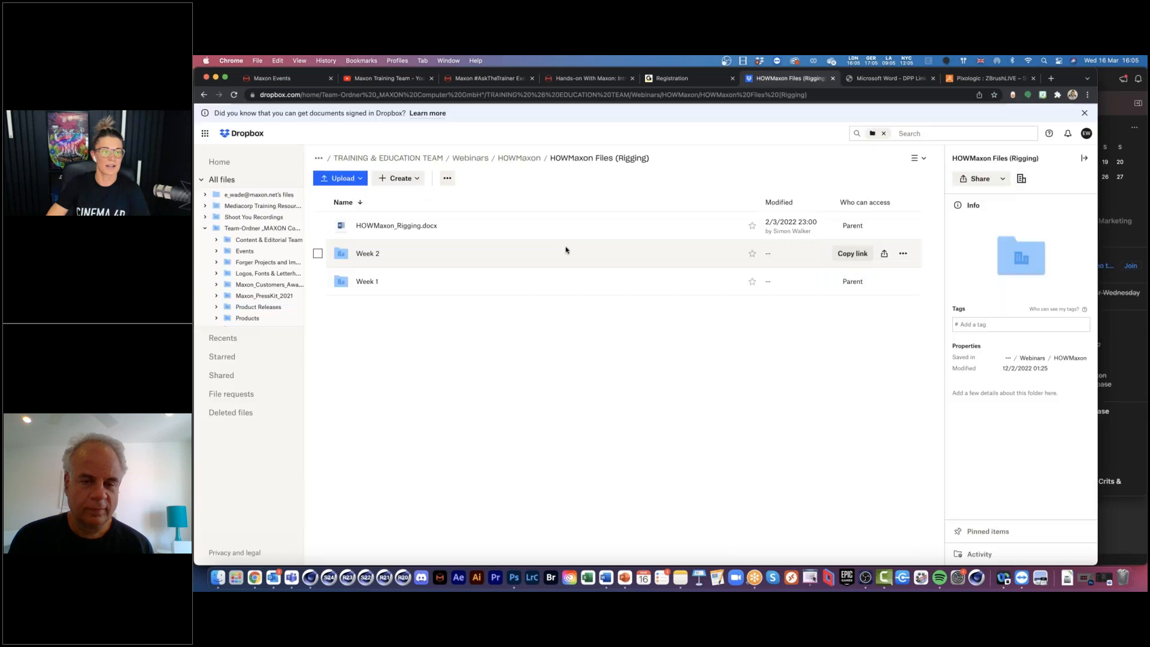
left_click(368, 254)
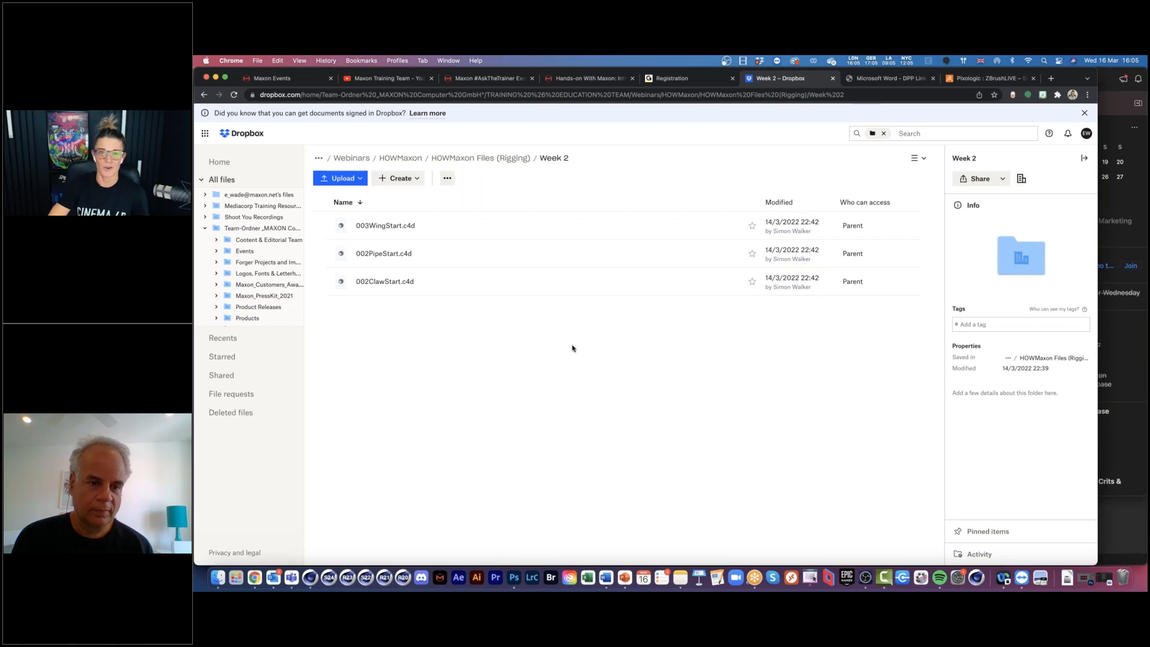
left_click(963, 80)
left_click(792, 79)
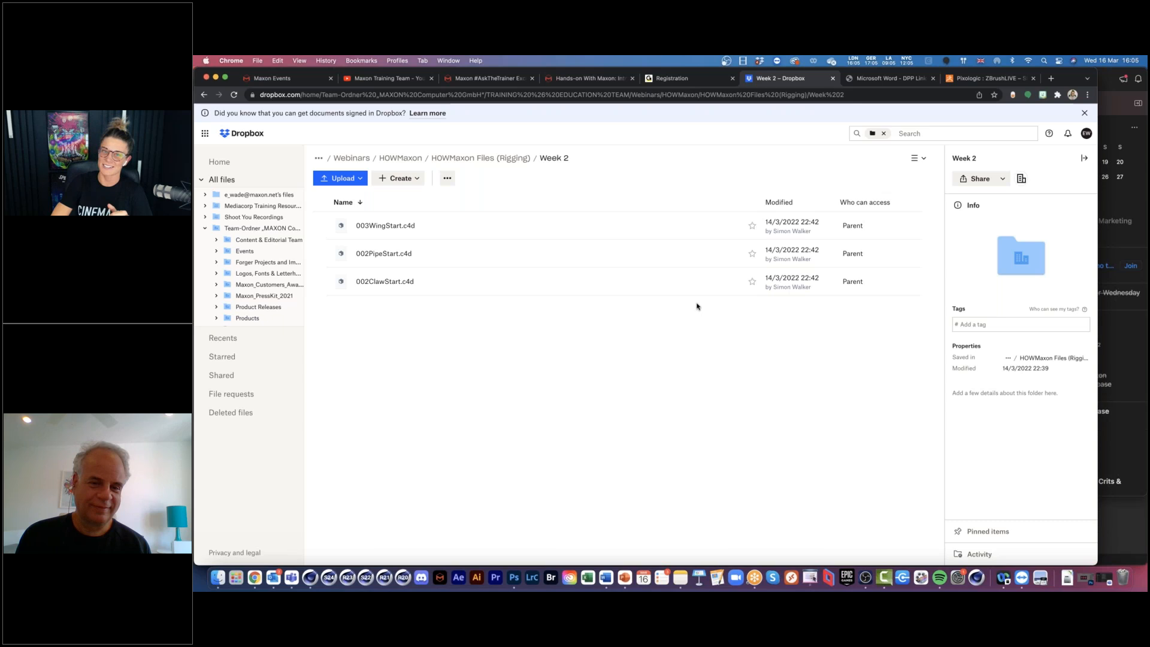
left_click(966, 80)
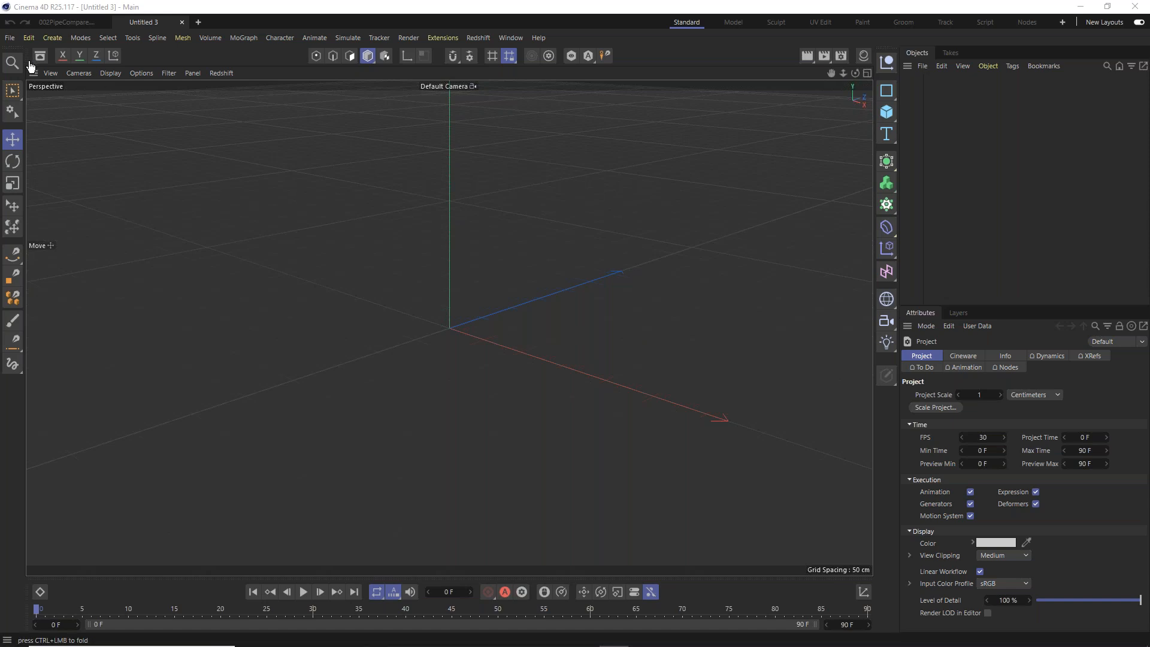
Bring up the 002PipeCompare project and display its two pipes with Gouraud Shading (Lines).
left_click(54, 24)
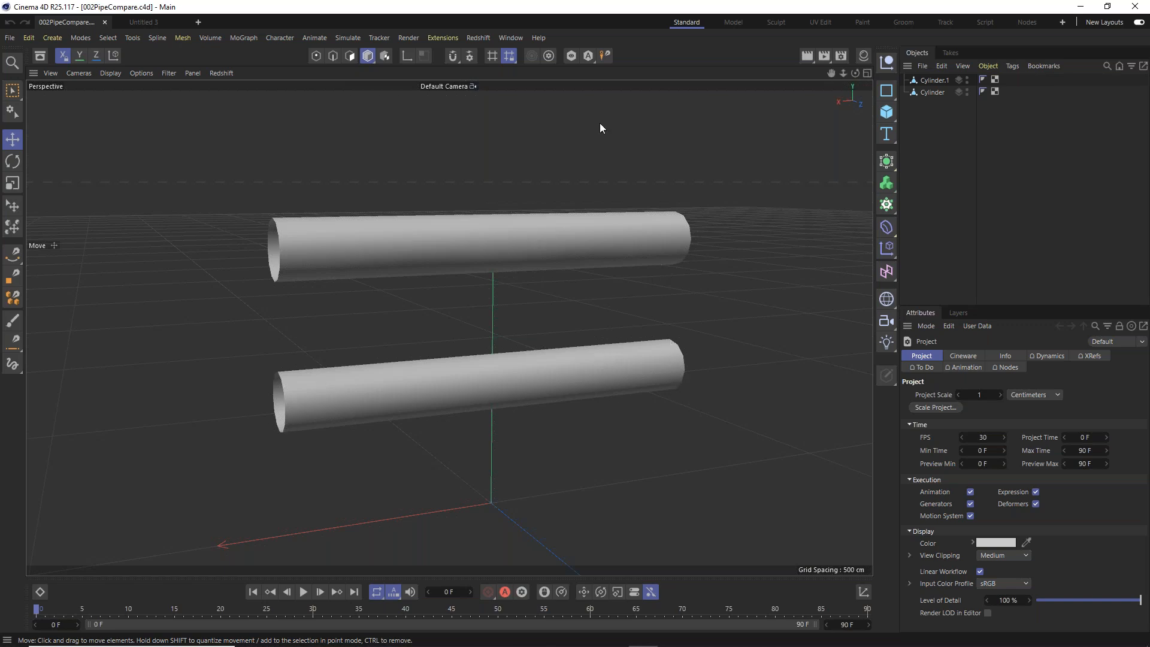
left_click(110, 73)
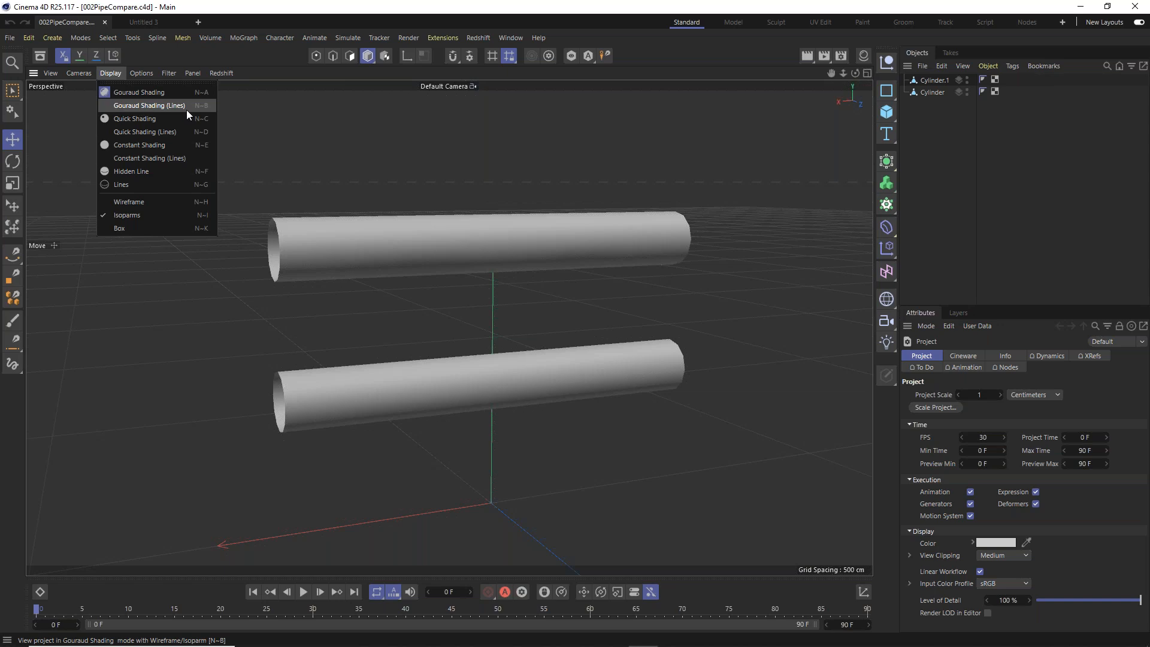
left_click(170, 106)
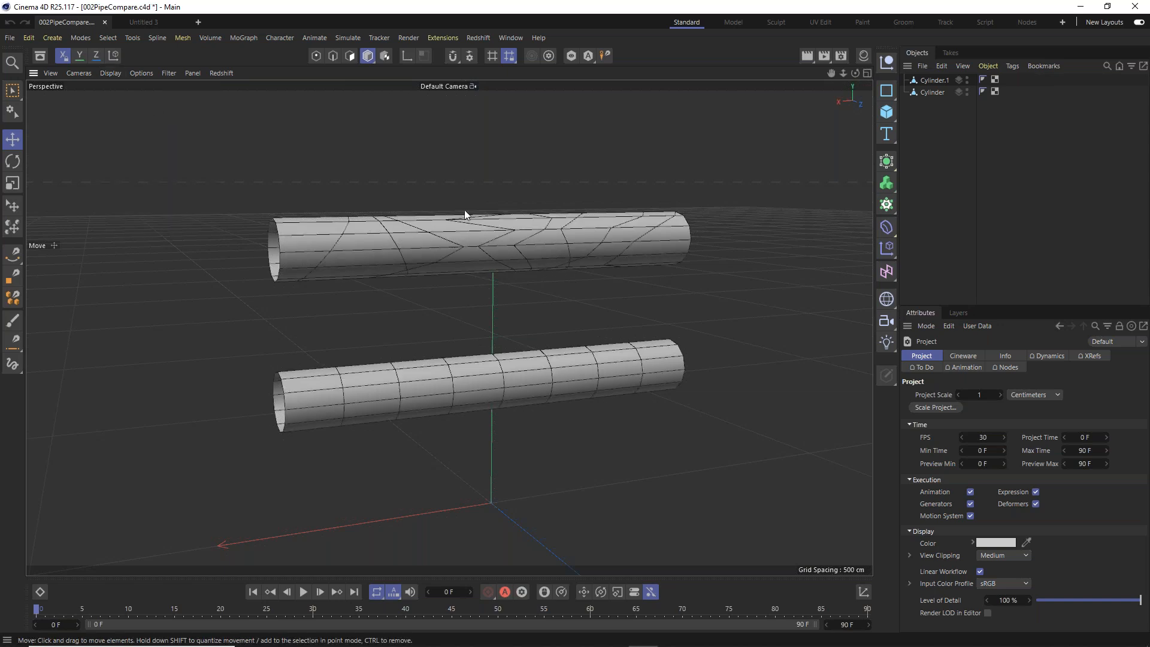
scroll(500, 247, "up", 3)
left_click_drag(504, 256, 490, 232, "alt")
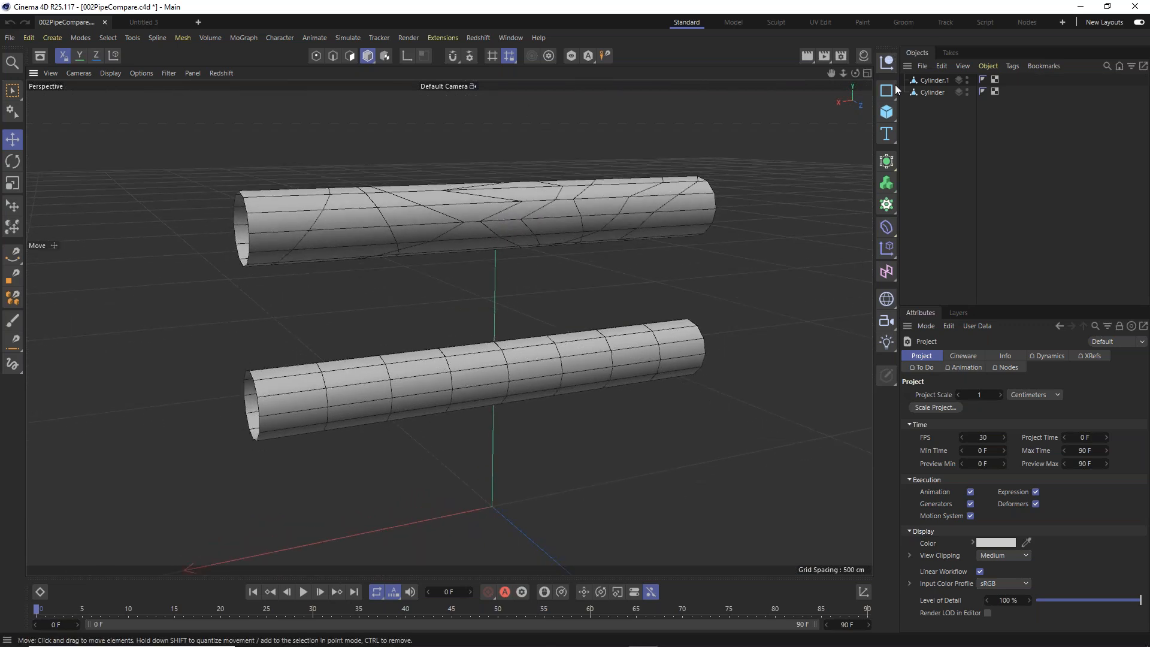
Examine individual polygons on the upper pipe, Cylinder.1, in polygon mode and compare its topology with the lower pipe, Cylinder.
left_click(929, 81)
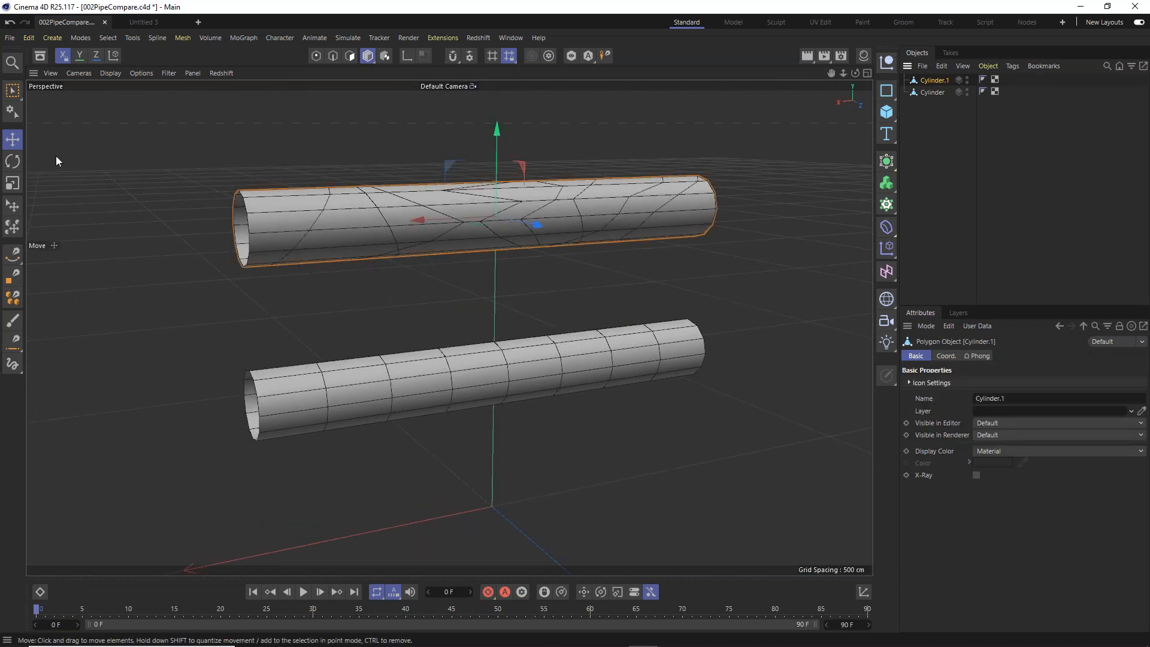
left_click(350, 55)
left_click(559, 224)
left_click(632, 210)
left_click(408, 211)
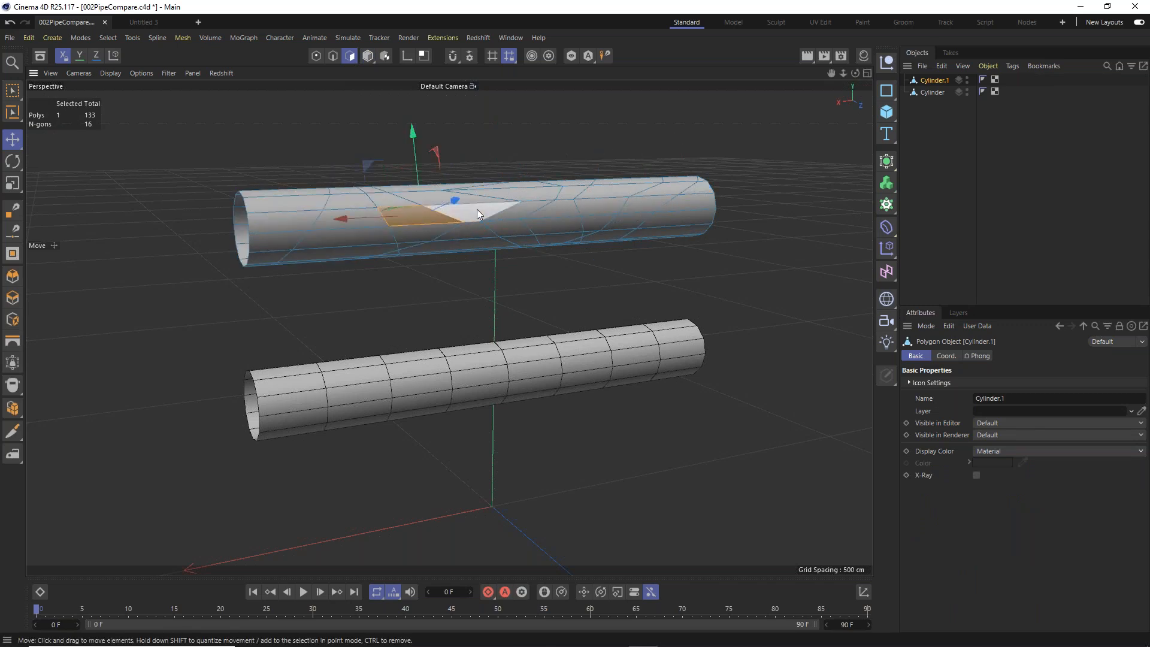
left_click_drag(515, 210, 530, 173, "alt")
left_click(530, 179)
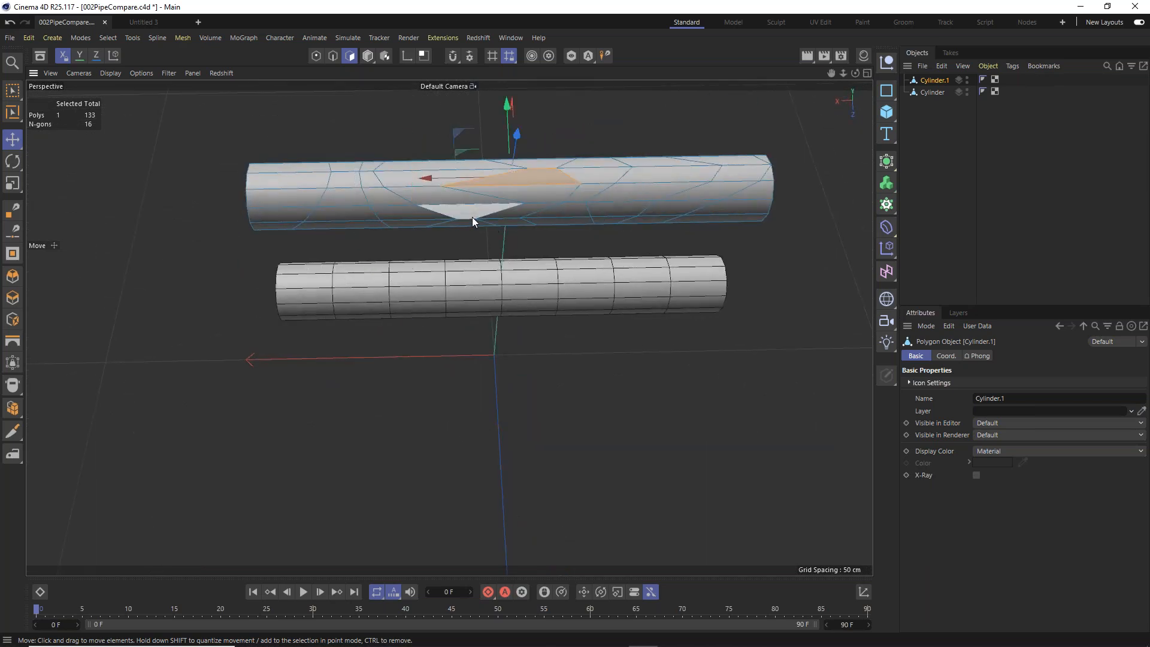
left_click_drag(472, 212, 464, 147, "alt")
scroll(462, 202, "down", 2)
scroll(464, 209, "up", 2)
left_click_drag(465, 212, 497, 254, "alt")
left_click(497, 256)
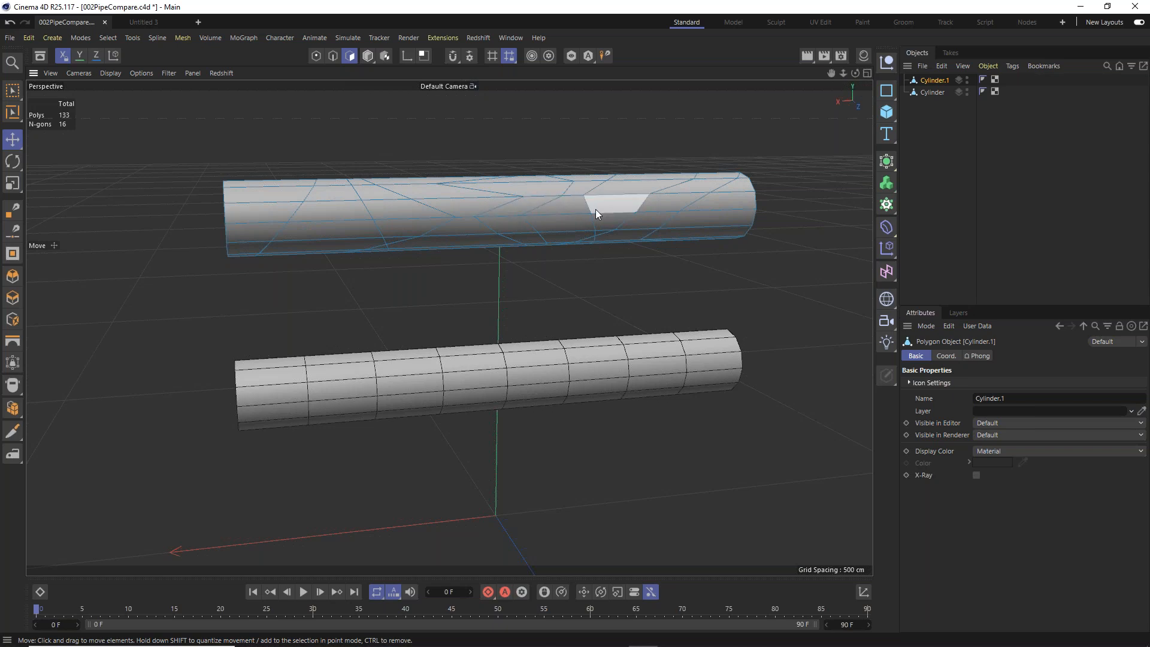
left_click(932, 92)
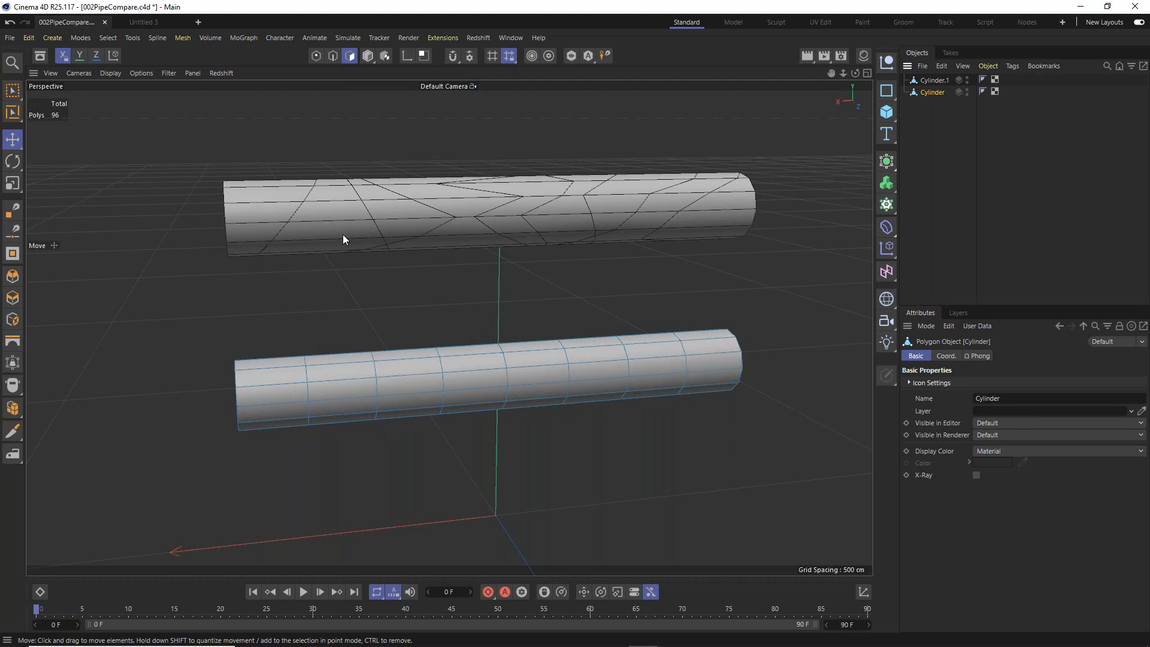
left_click_drag(375, 218, 129, 157, "alt")
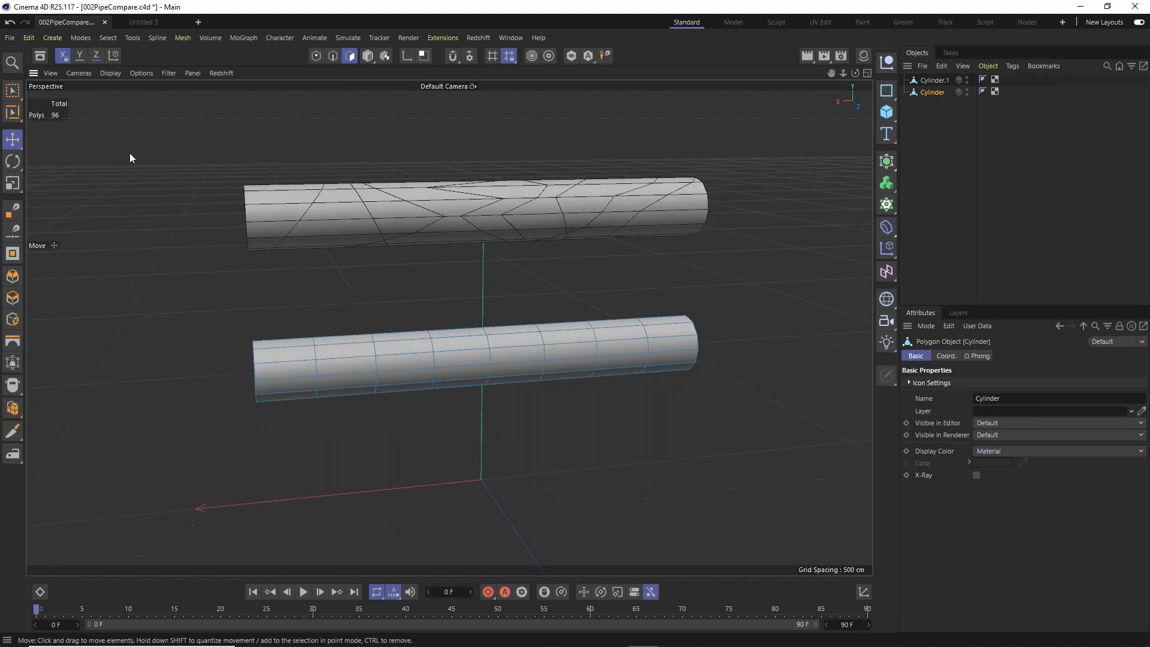
Try to bend the upper pipe by rectangle-selecting the polygons of its left half, rotating them and raising them.
left_click(12, 92)
left_click_drag(209, 145, 410, 275)
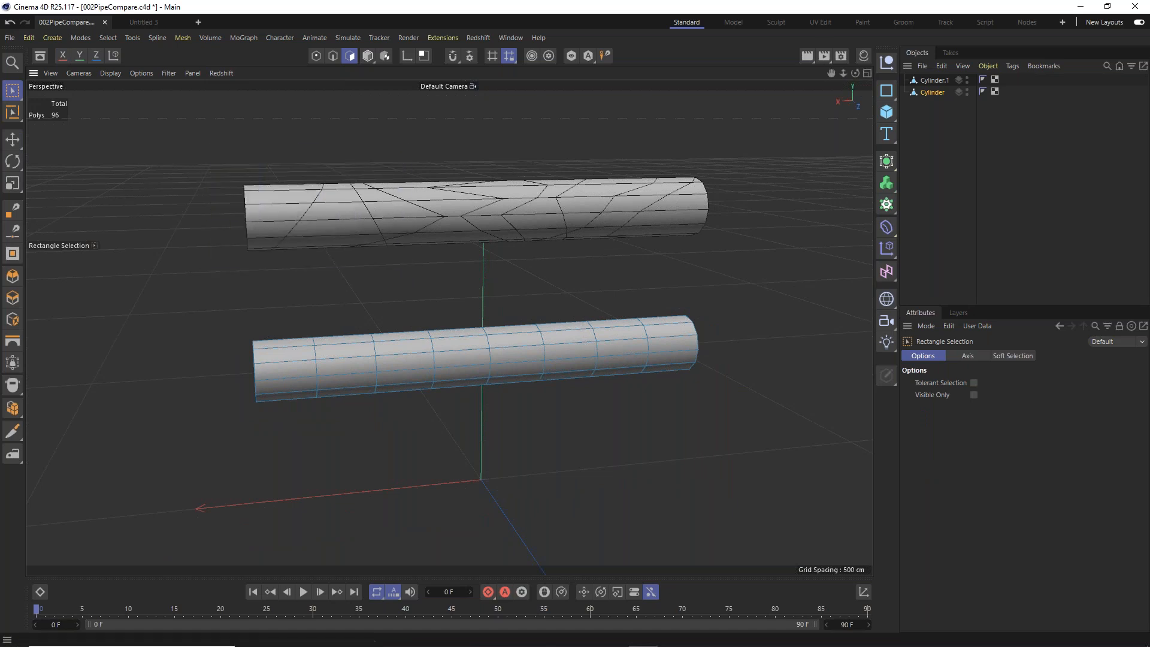
left_click(937, 80)
left_click_drag(203, 133, 479, 290)
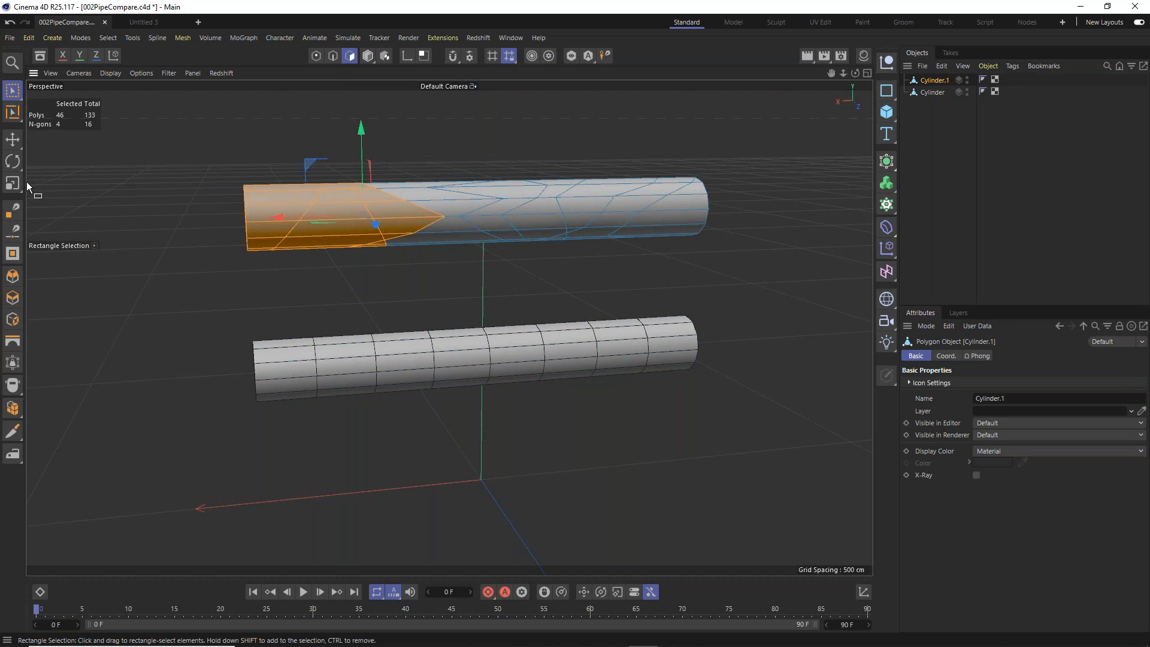
left_click(12, 161)
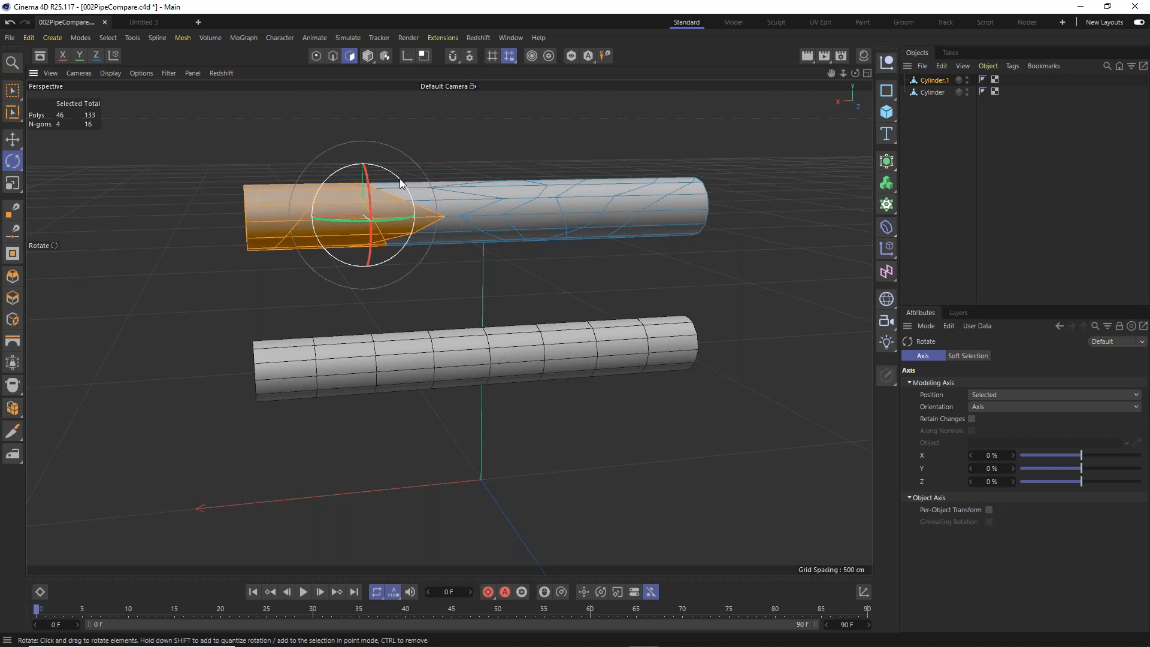
left_click_drag(401, 179, 412, 185)
left_click(18, 143)
left_click_drag(356, 118, 363, 78)
left_click_drag(487, 226, 747, 154, "alt")
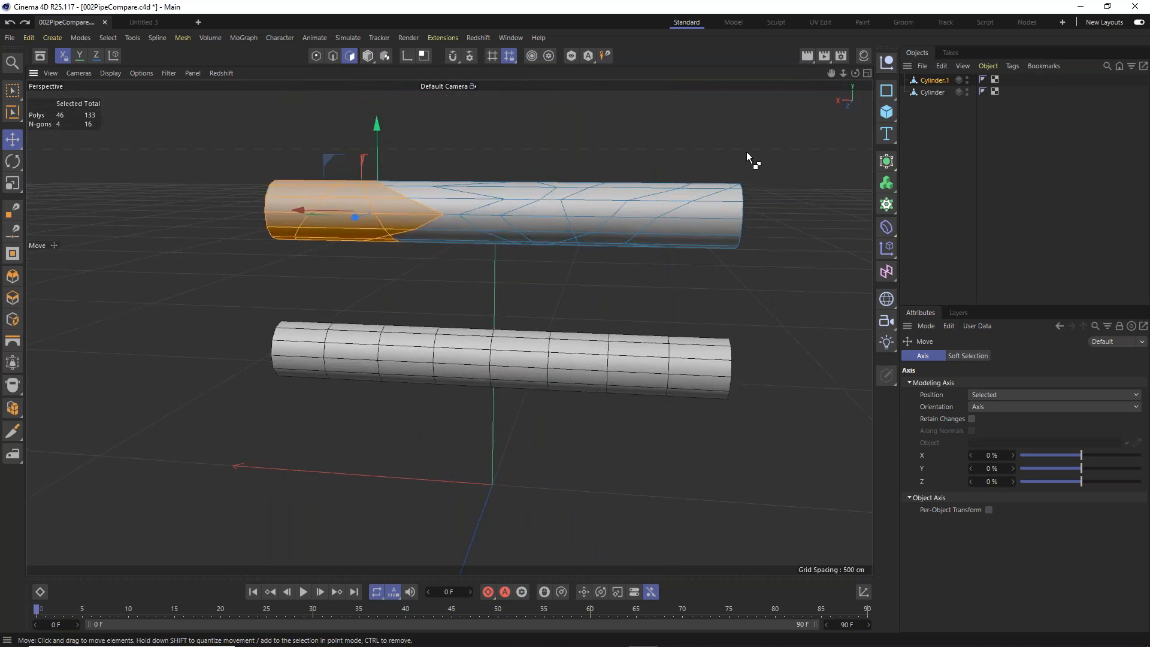
Try to bend the evenly segmented lower pipe by rotating its three left polygon rings and moving them upward.
left_click(932, 91)
left_click_drag(384, 362, 427, 354, "alt")
left_click(12, 90)
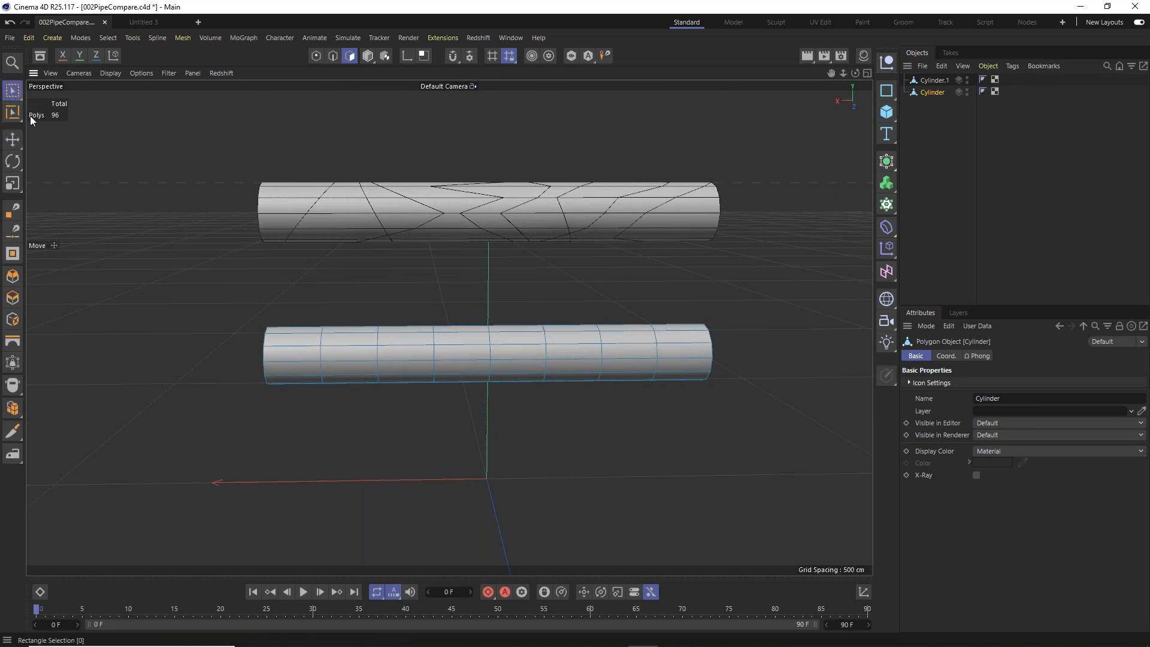
left_click_drag(229, 288, 473, 441)
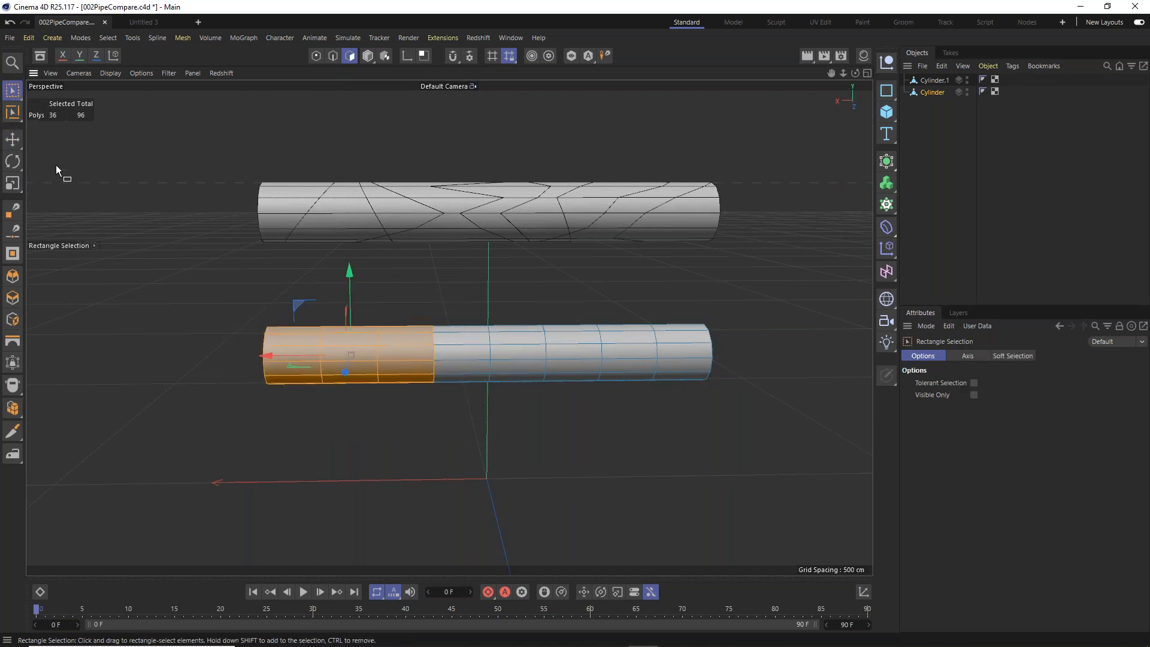
left_click(12, 161)
left_click_drag(381, 310, 400, 327)
left_click(13, 139)
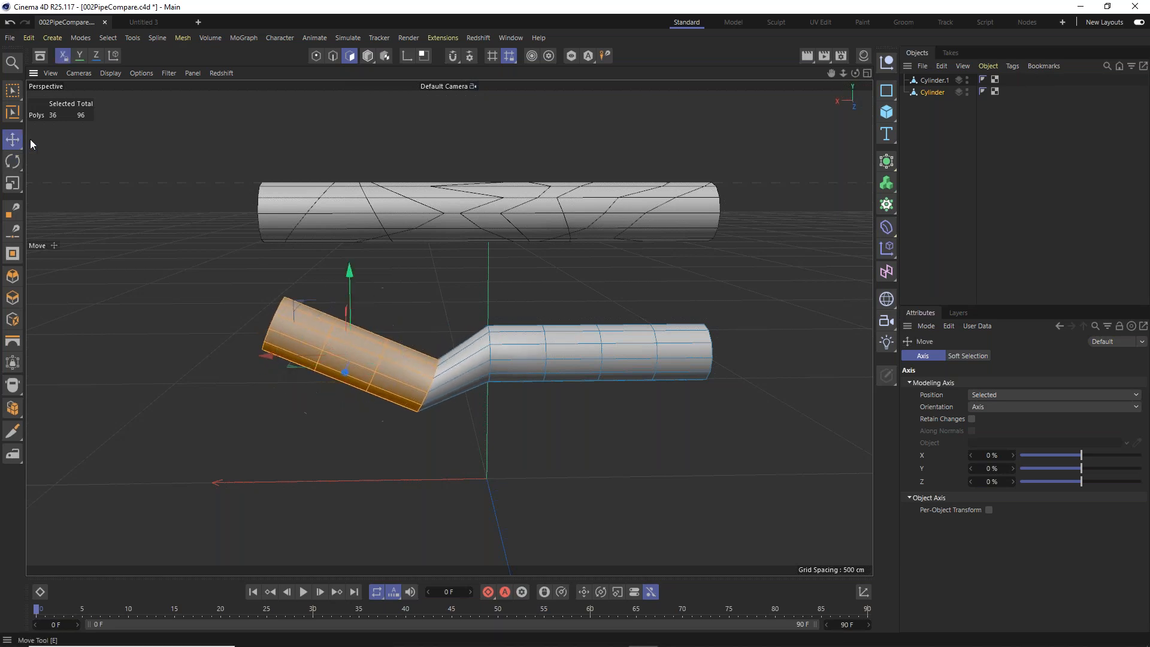
left_click_drag(350, 265, 354, 226)
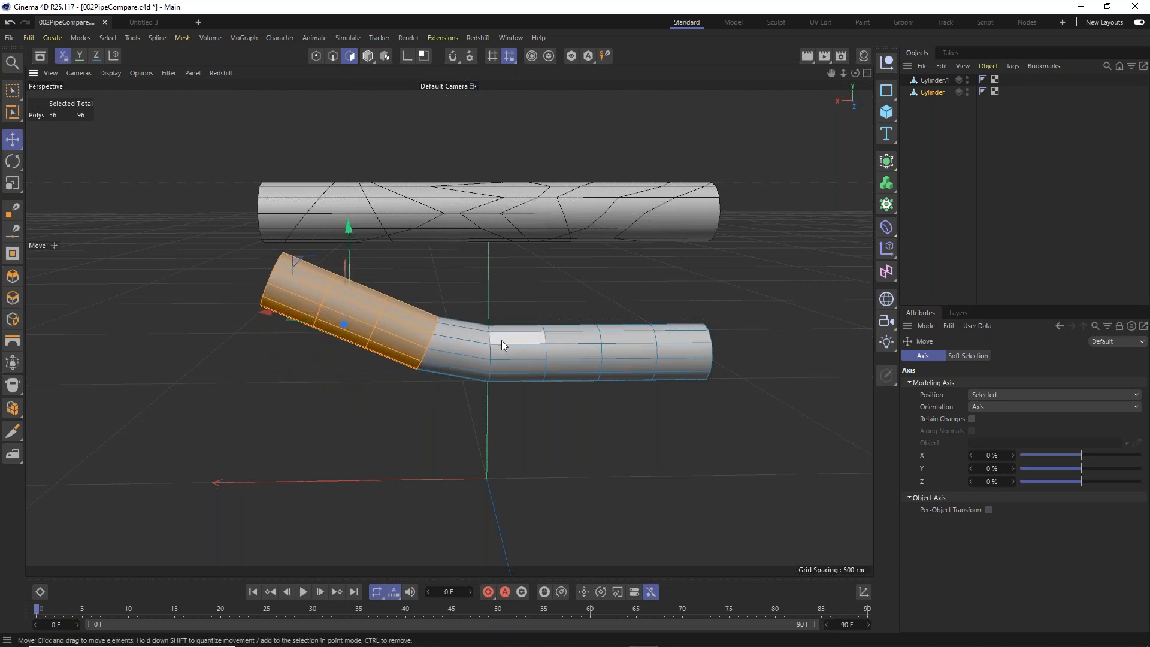
left_click_drag(520, 336, 544, 322, "alt")
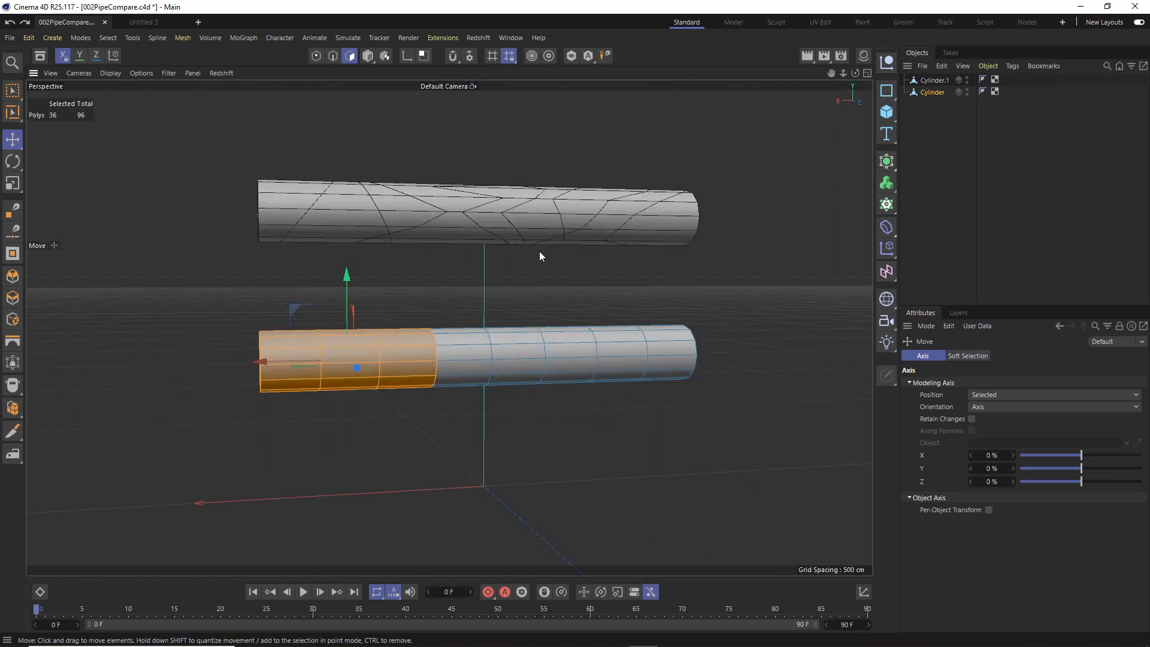
left_click(610, 136)
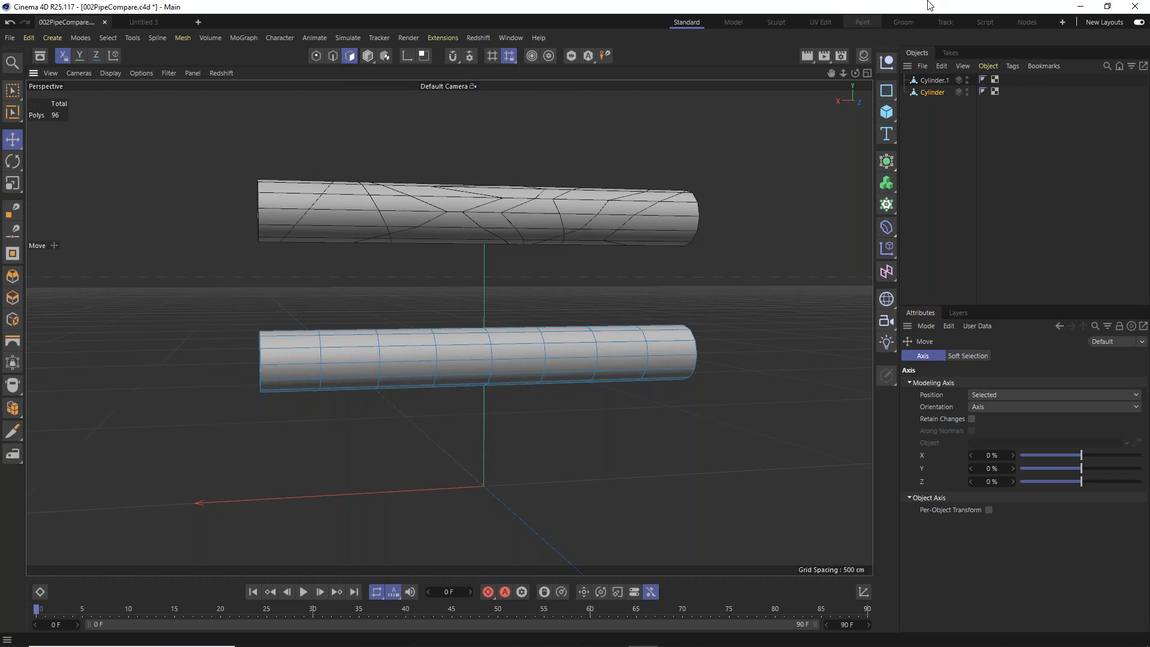
Switch to Photoshop to examine the shoulder mesh in Topology.png, and return to Cinema 4D.
left_click(10, 38)
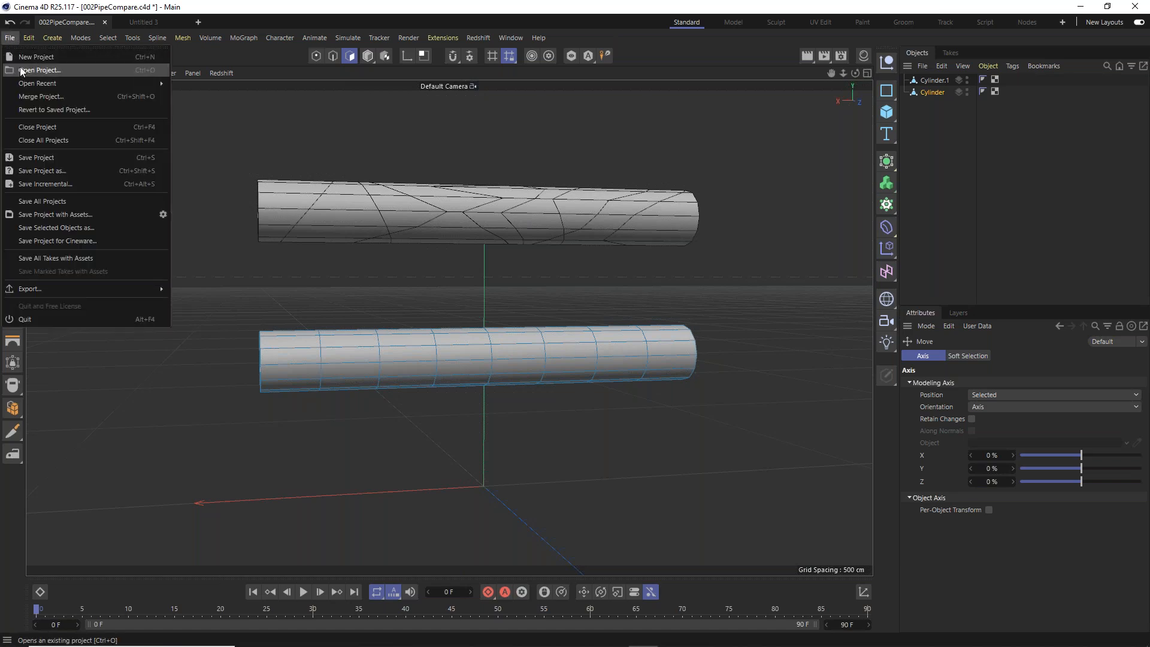
mouse_move(545, 640)
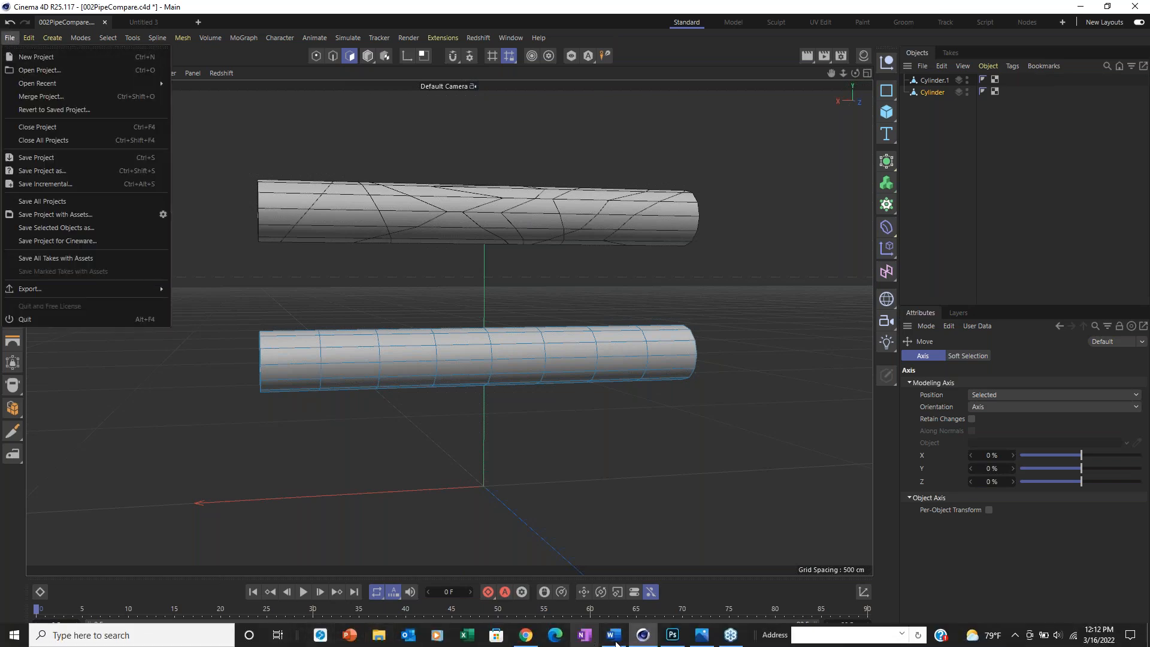
left_click(672, 635)
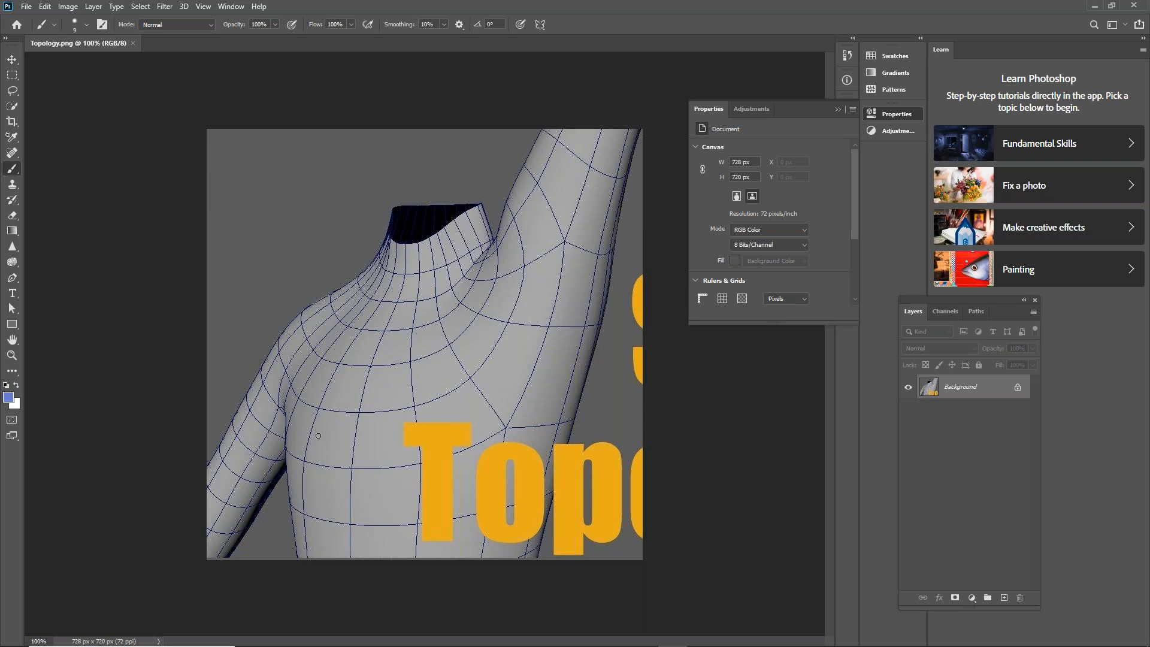
left_click(1095, 6)
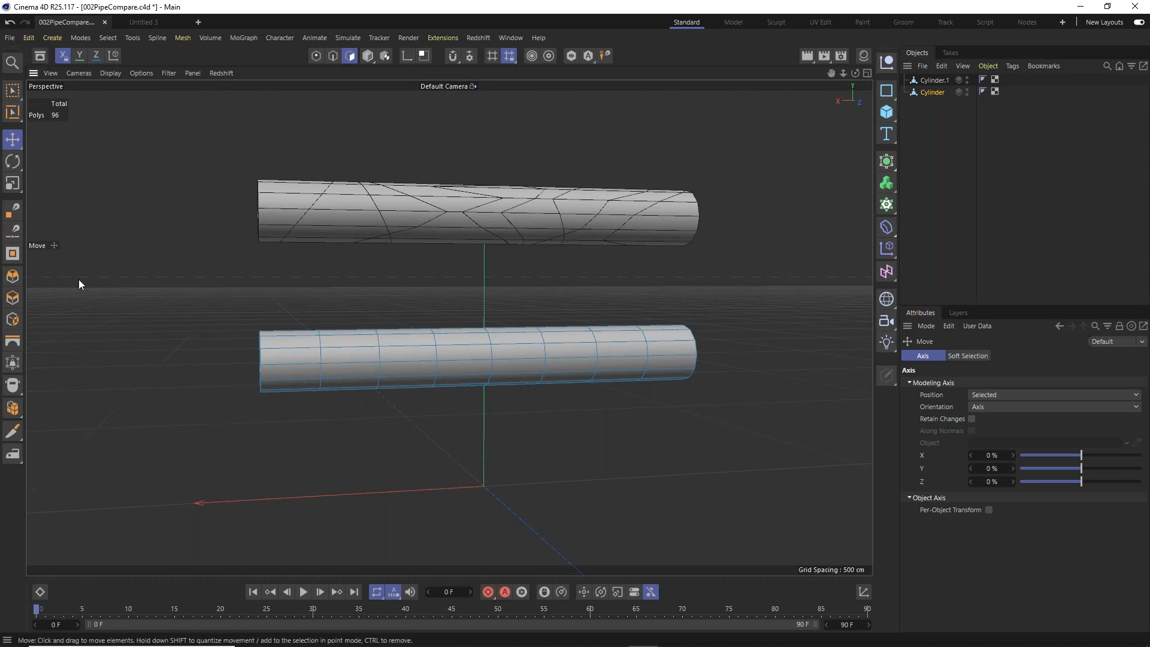
Open the character project GTP_SWMan_Andrea_15_Stg_Dg_VIIB_Adl_Ccs_Mgr.c4d from the RiggingExamples folder.
left_click(11, 38)
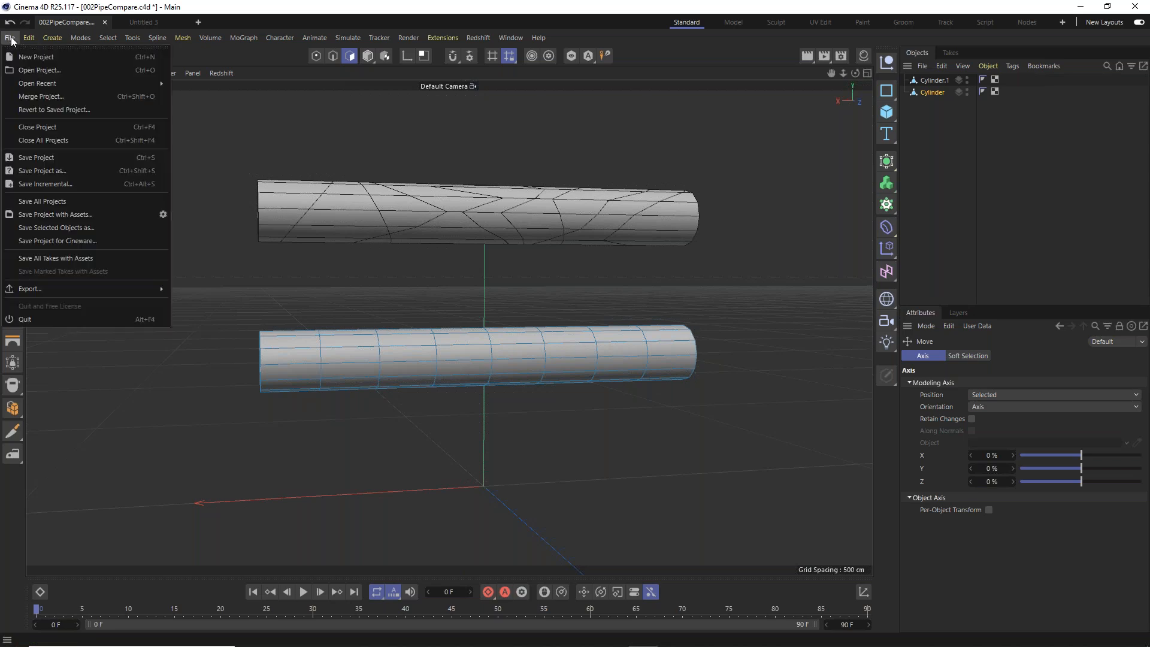
left_click(24, 70)
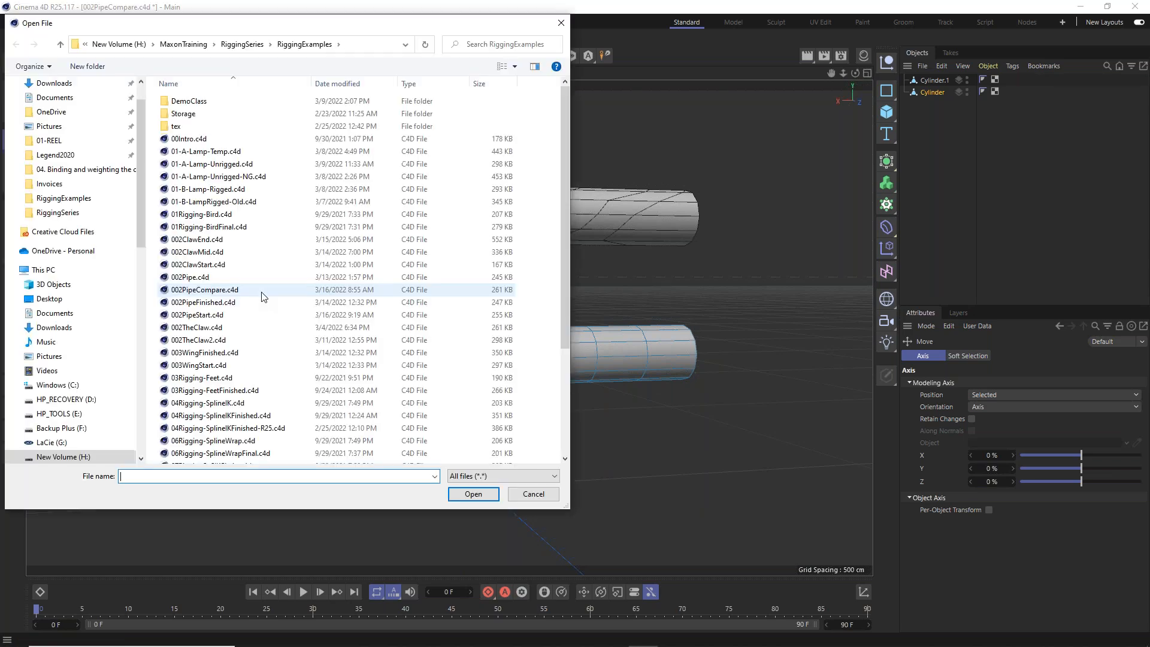
scroll(263, 278, "down", 5)
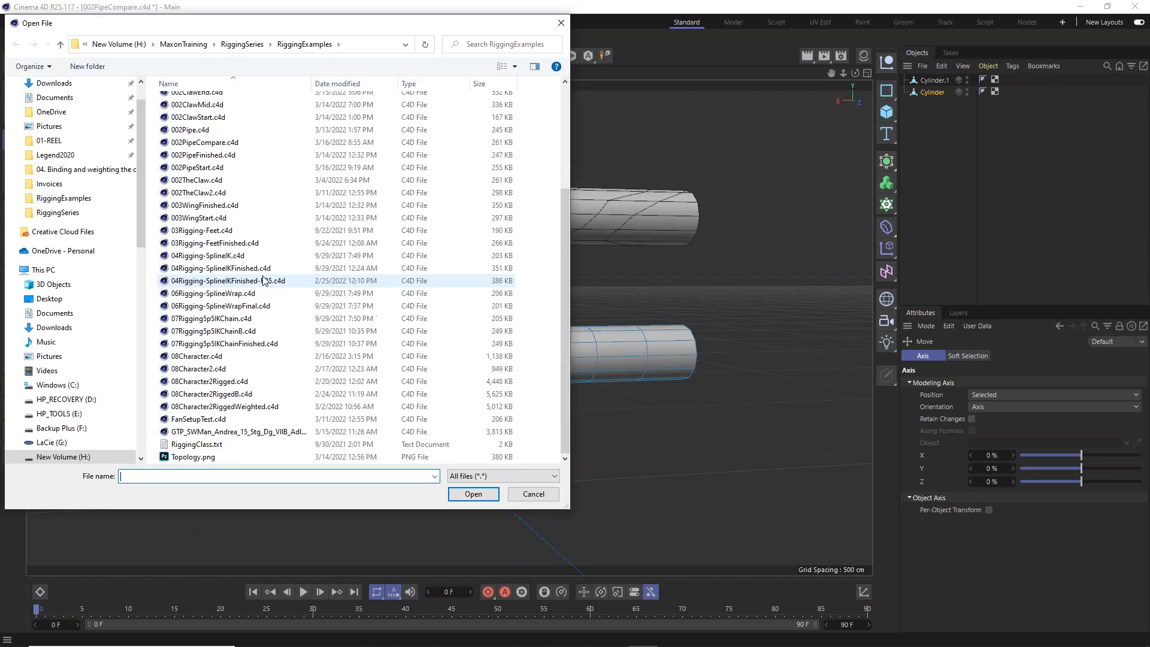
left_click(272, 432)
double_click(271, 431)
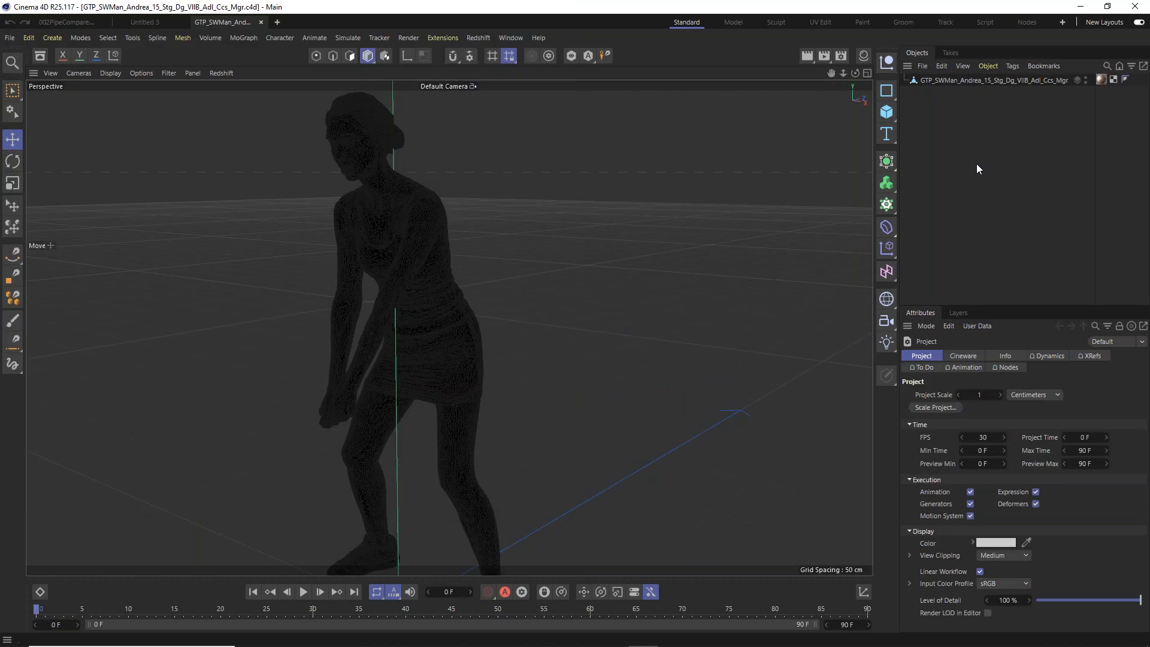
Turn off the display of materials in the perspective viewport to show the character's shaded wireframe.
left_click(143, 73)
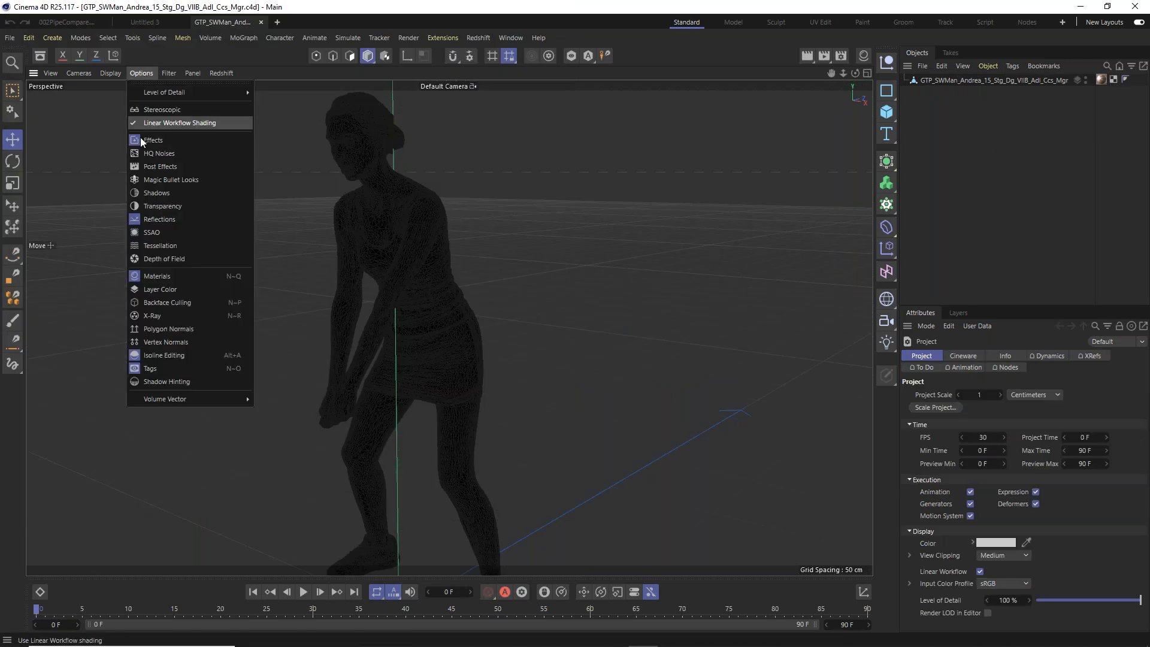
left_click(168, 282)
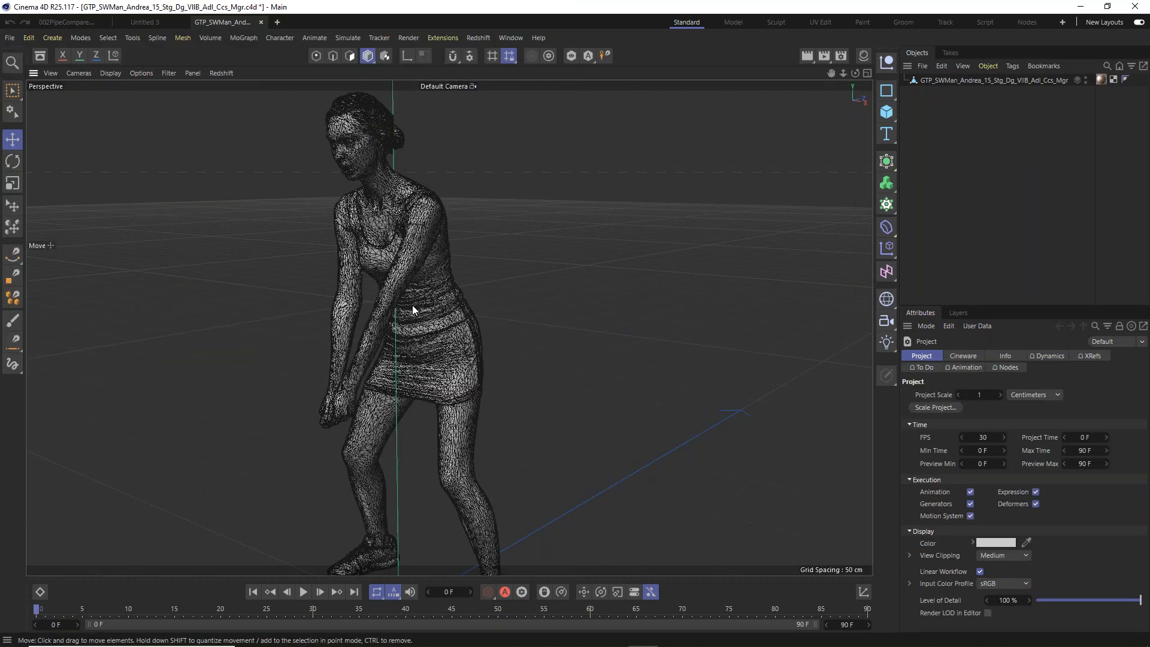
Examine the triangulated mesh of the character's shoulder, arms, waist and skirt from several angles.
scroll(401, 299, "up", 1)
middle_click_drag(401, 298, 443, 167, "alt")
scroll(513, 297, "up", 1)
scroll(512, 297, "up", 1)
mouse_move(513, 298)
left_mouse_down("alt")
mouse_move(474, 295)
mouse_move(529, 290)
left_mouse_up("alt")
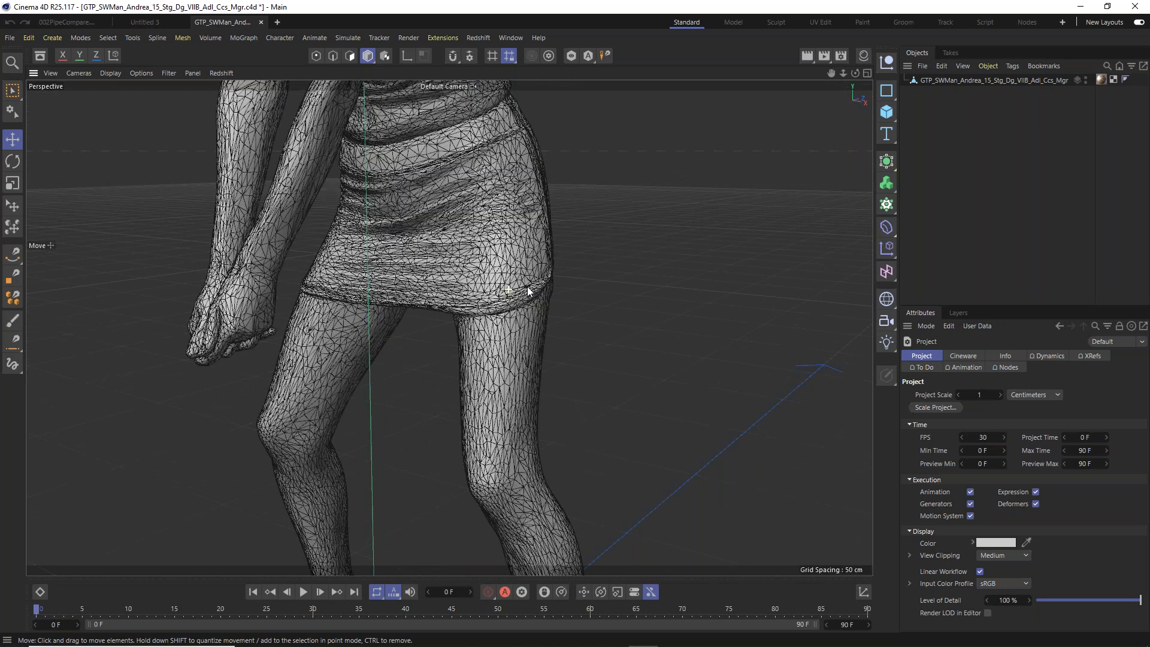
scroll(529, 290, "down", 4)
middle_click_drag(519, 224, 511, 366, "alt")
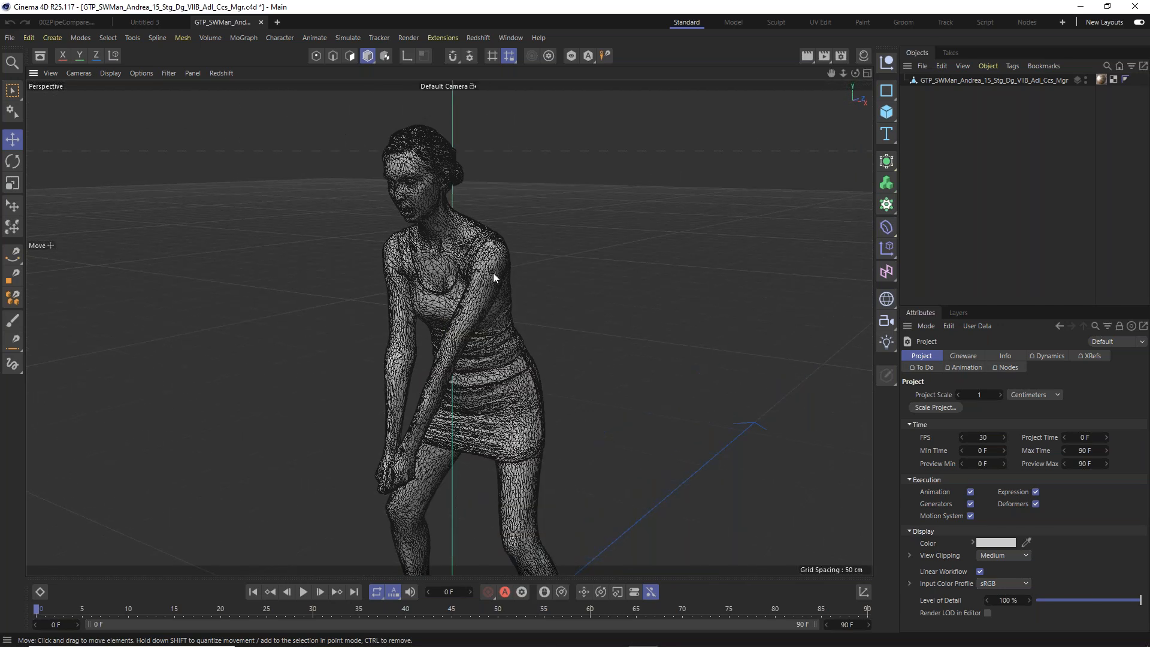
scroll(494, 271, "up", 4)
scroll(494, 269, "up", 3)
mouse_move(500, 236)
left_mouse_down("alt")
mouse_move(488, 219)
mouse_move(508, 234)
left_mouse_up("alt")
scroll(508, 234, "down", 4)
middle_click_drag(498, 360, 444, 244, "alt")
scroll(445, 245, "up", 3)
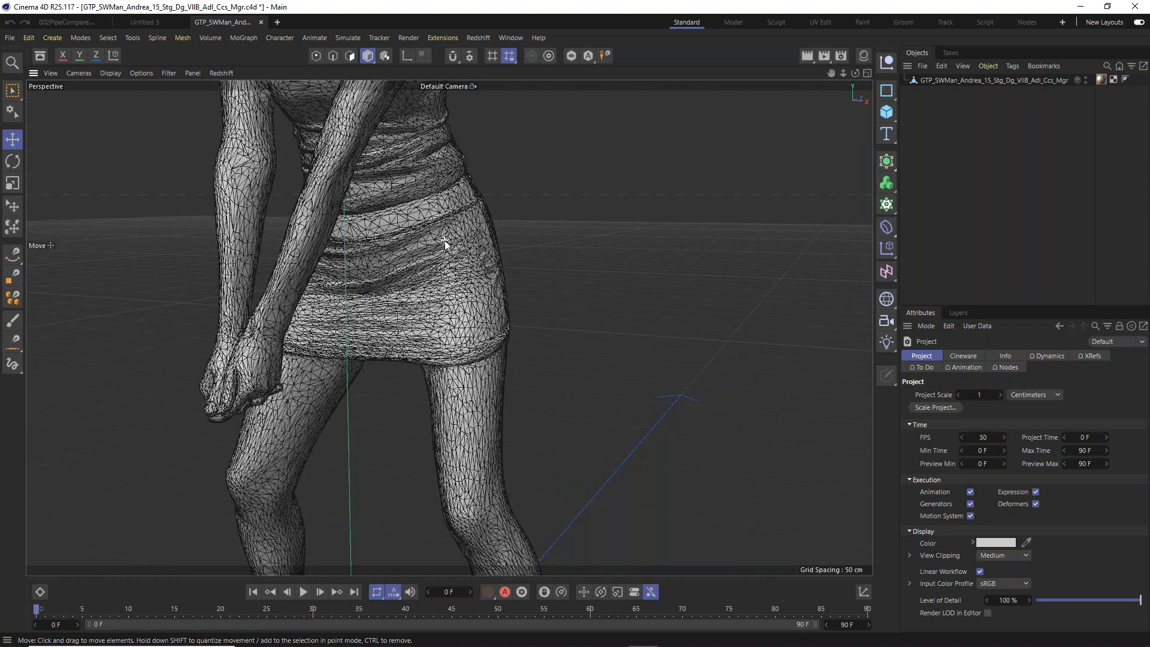
middle_click_drag(450, 276, 481, 409, "alt")
left_click_drag(481, 410, 543, 328, "alt")
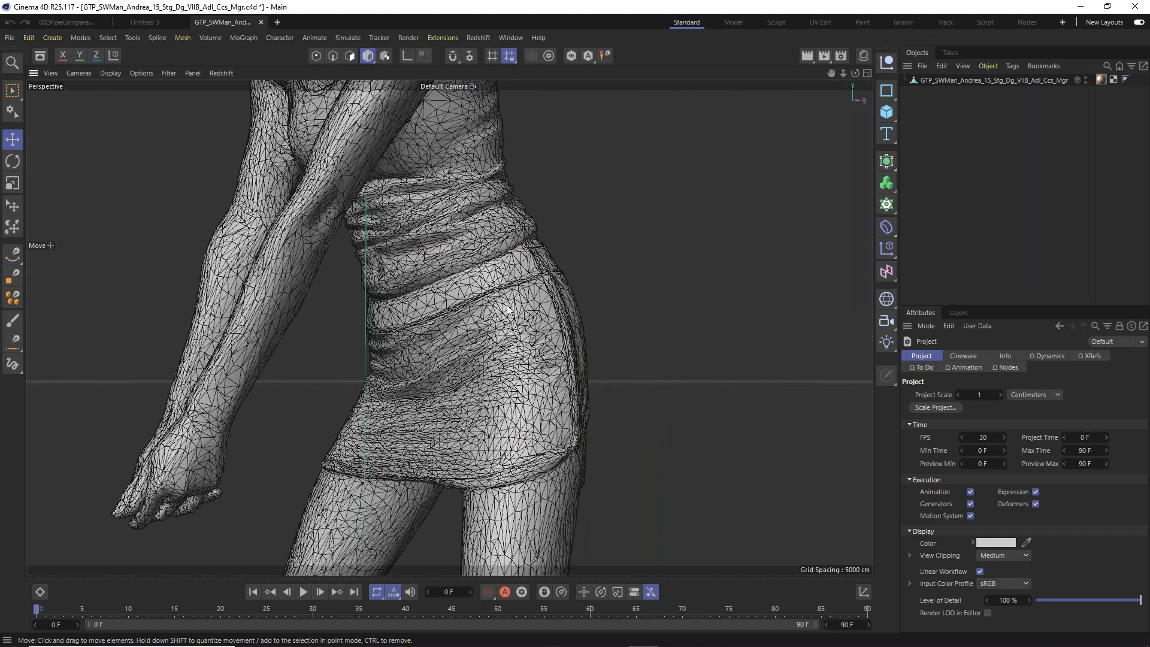
Examine the edge flow of the character's legs, especially around the thighs and knees.
scroll(507, 310, "down", 5)
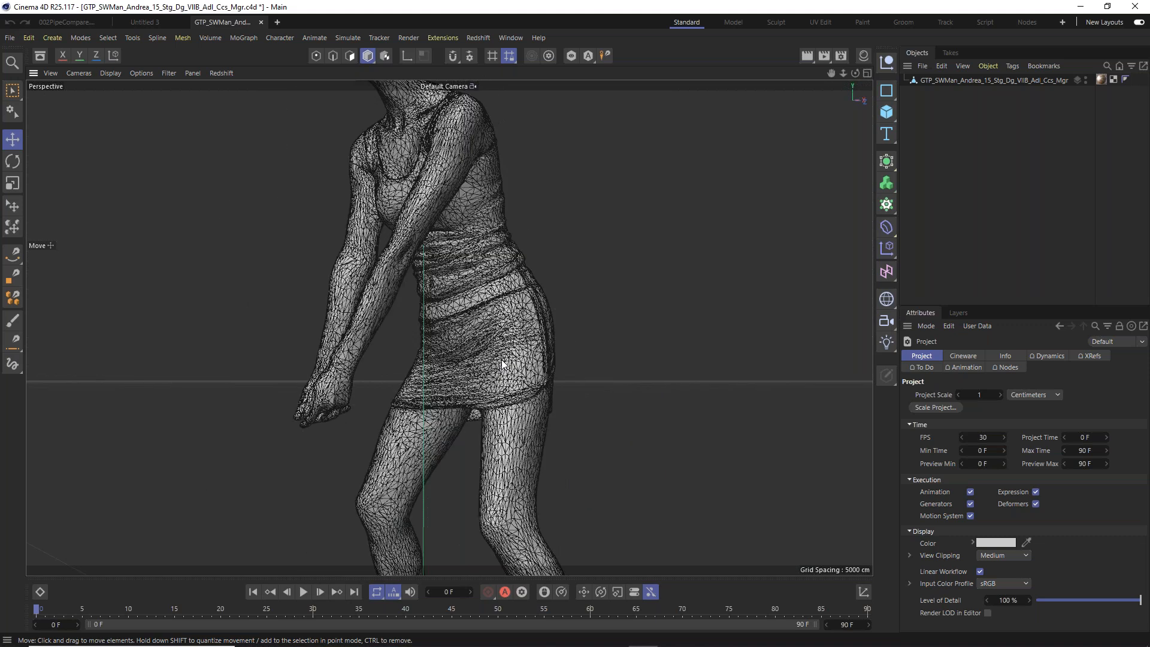
middle_click_drag(527, 563, 511, 402, "alt")
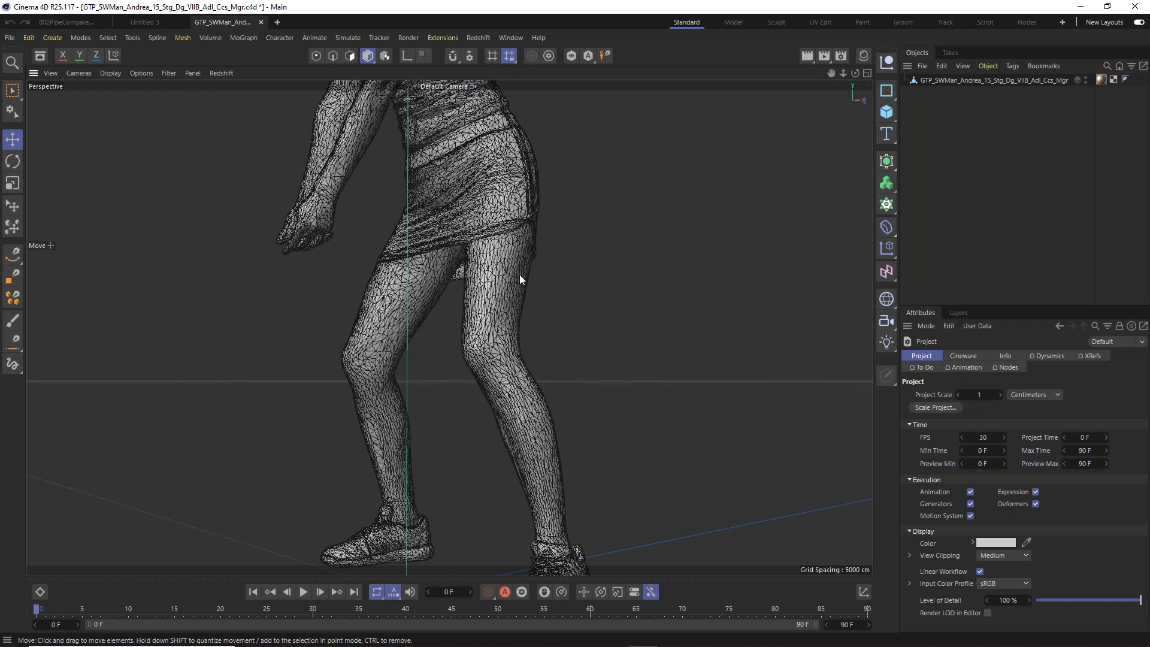
middle_click_drag(488, 223, 505, 399, "alt")
left_click_drag(470, 272, 492, 305, "alt")
middle_click_drag(493, 305, 446, 146, "alt")
scroll(466, 235, "up", 5)
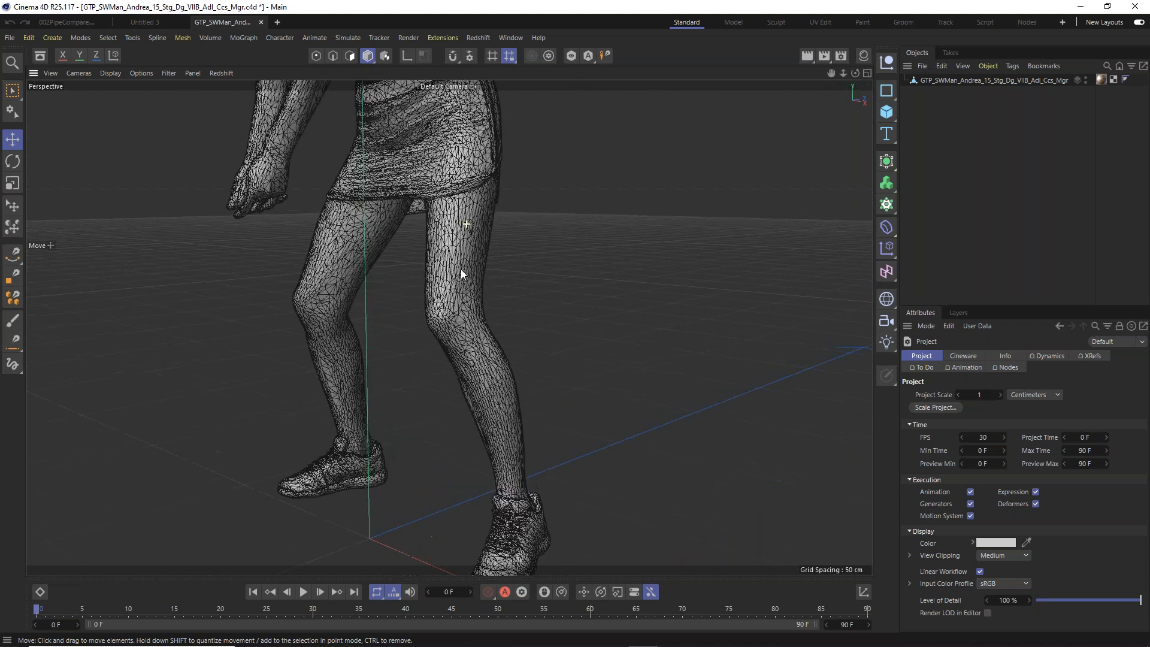
scroll(453, 236, "up", 2)
scroll(455, 242, "up", 4)
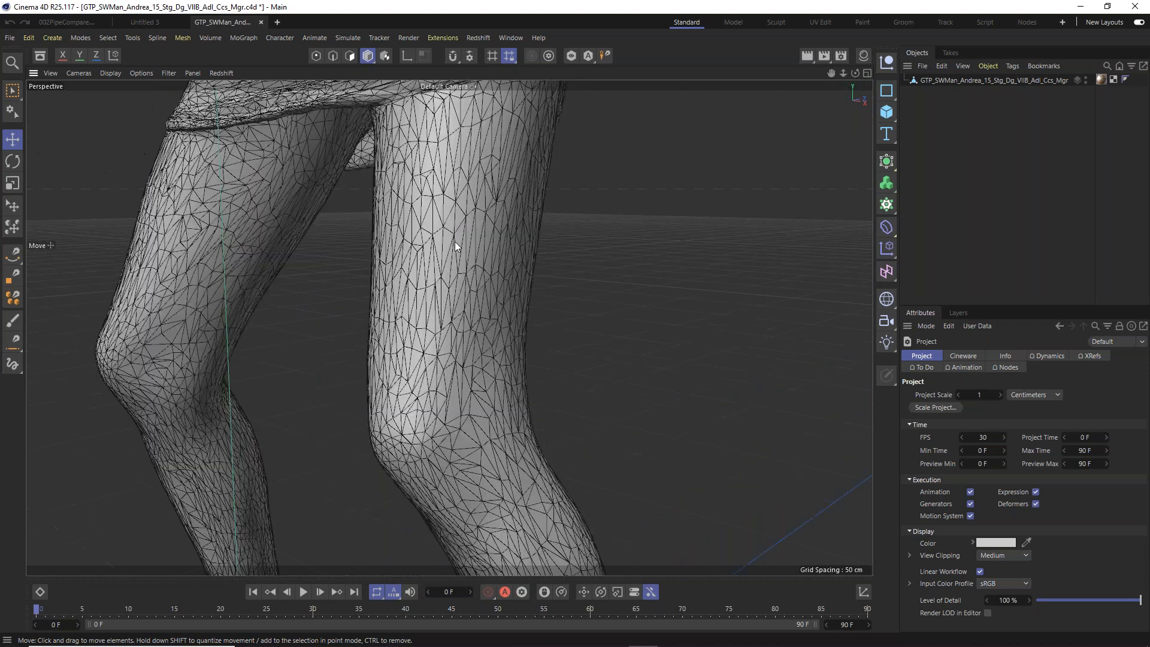
left_click_drag(438, 247, 465, 221, "alt")
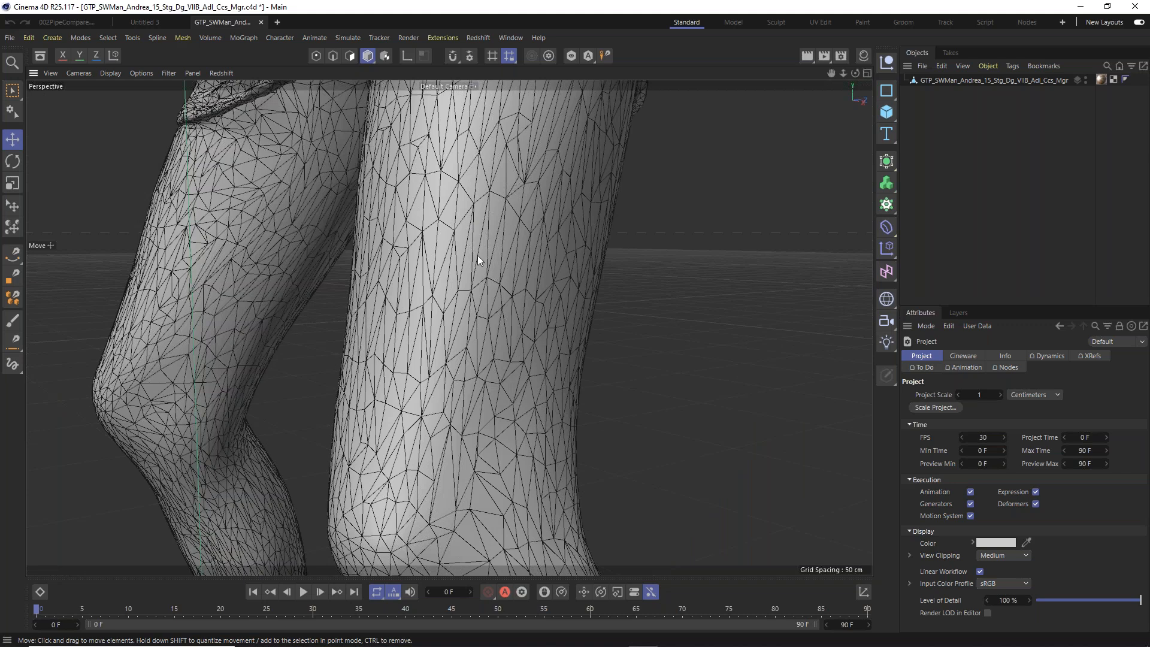
scroll(477, 255, "down", 5)
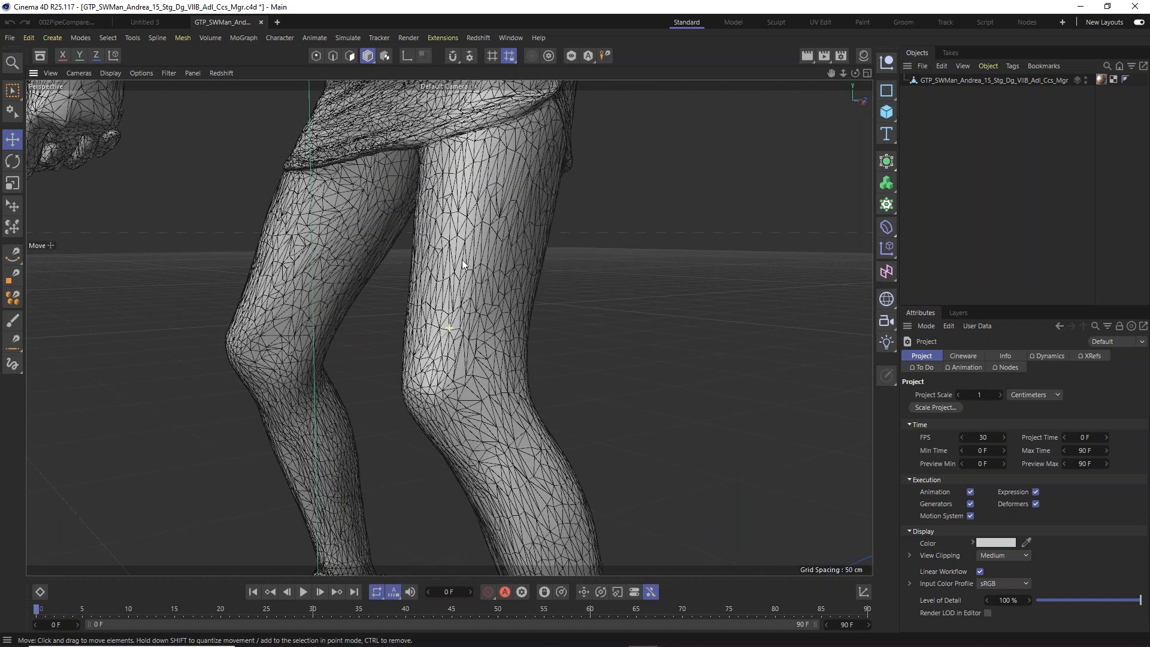
mouse_move(462, 260)
middle_mouse_down("alt")
mouse_move(437, 147)
mouse_move(507, 415)
middle_mouse_up("alt")
scroll(433, 139, "down", 3)
left_click_drag(507, 414, 488, 389, "alt")
Switch the viewport to Gouraud Shading without lines and inspect the character's surface from a distance and close up.
left_click(112, 73)
left_click(119, 92)
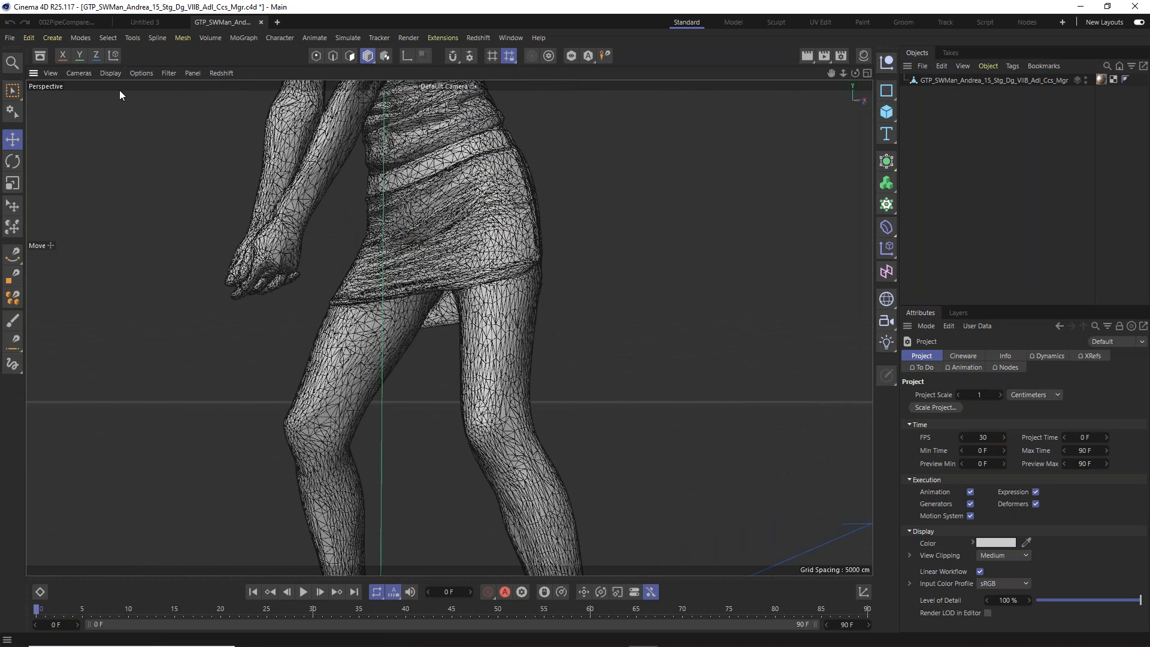
scroll(361, 223, "down", 4)
middle_click_drag(394, 194, 417, 324, "alt")
left_click_drag(417, 329, 589, 358, "alt")
scroll(331, 305, "down", 3)
scroll(574, 347, "down", 2)
scroll(569, 336, "down", 3)
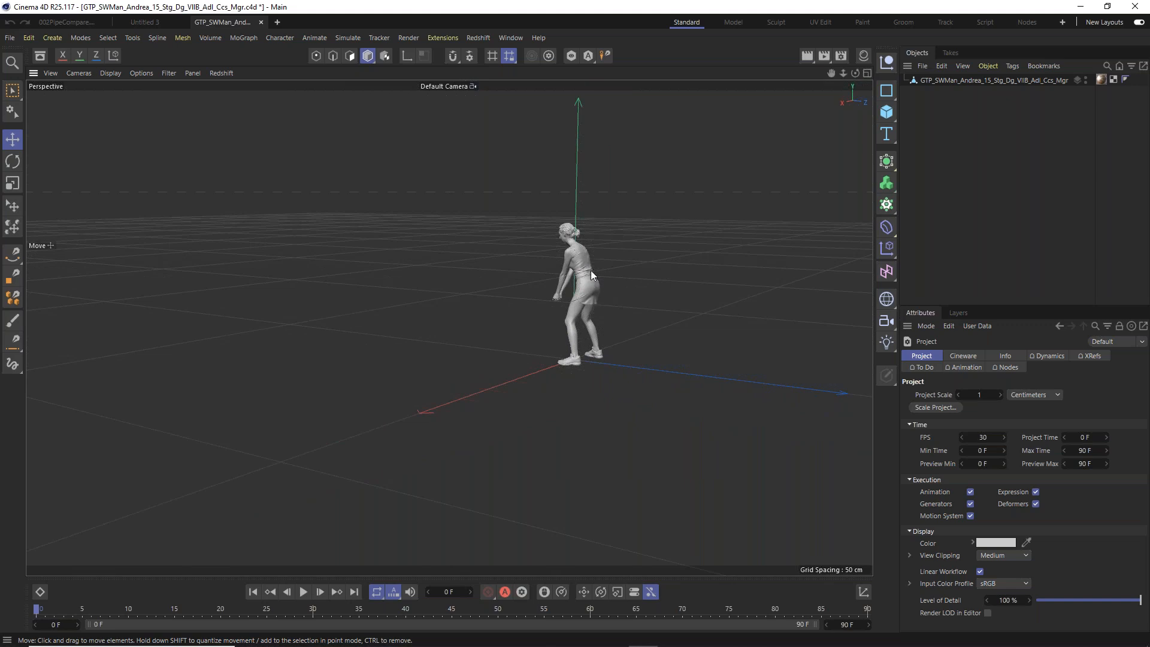
left_click_drag(579, 304, 609, 303, "alt")
scroll(587, 276, "up", 10)
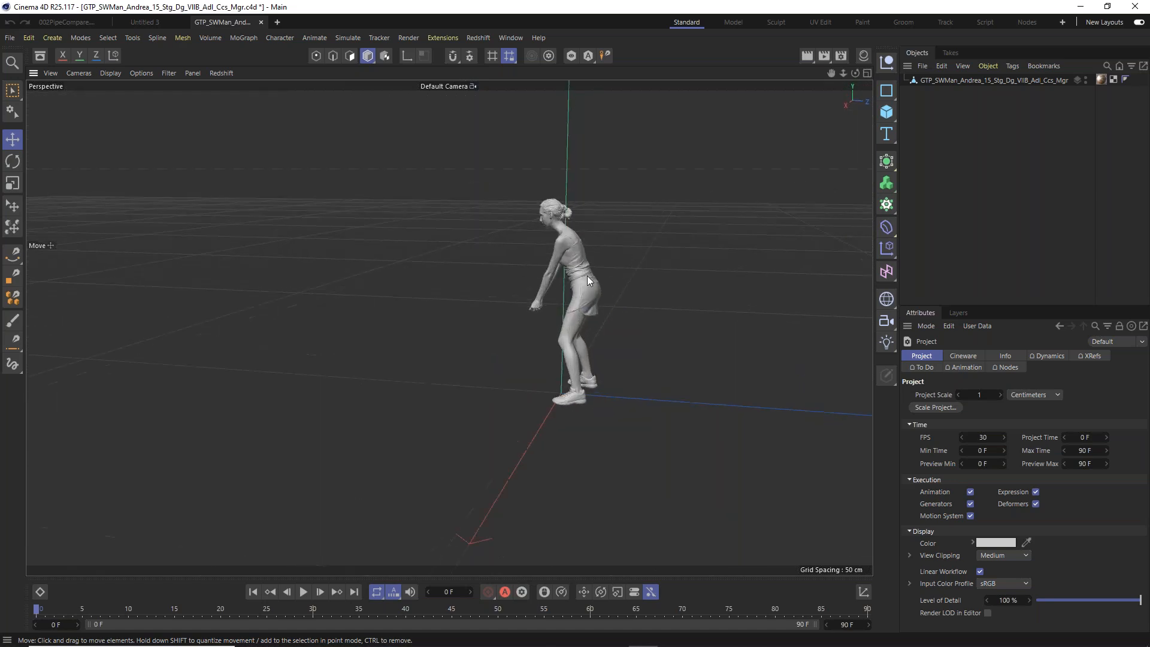
scroll(587, 276, "up", 10)
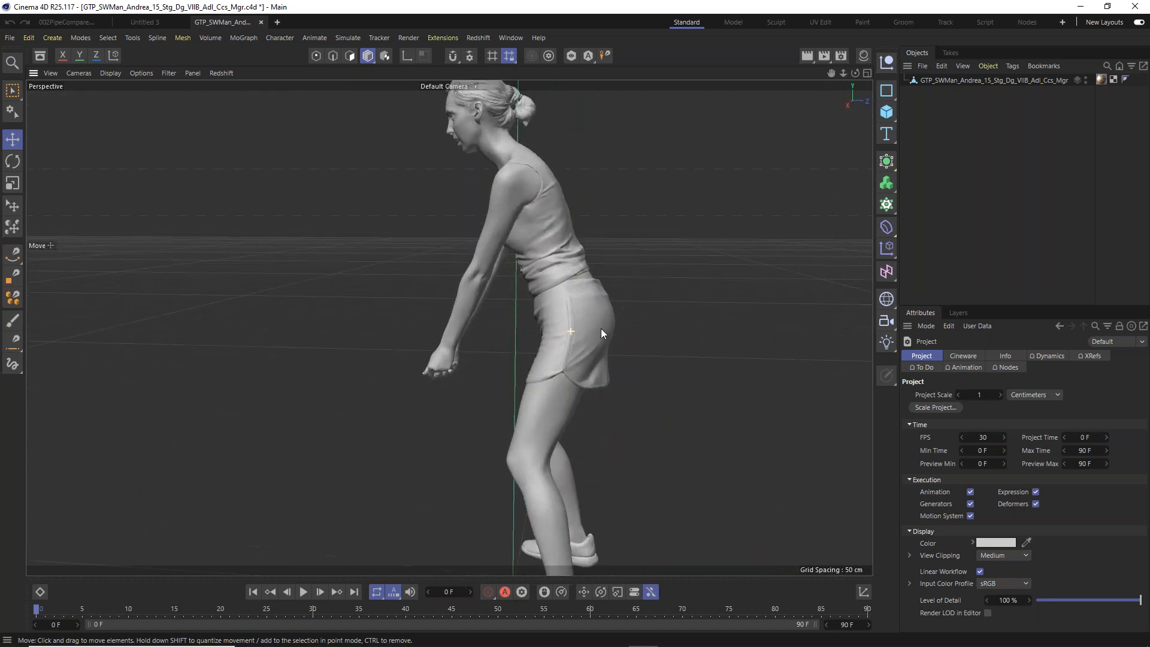
middle_click_drag(558, 359, 521, 281, "alt")
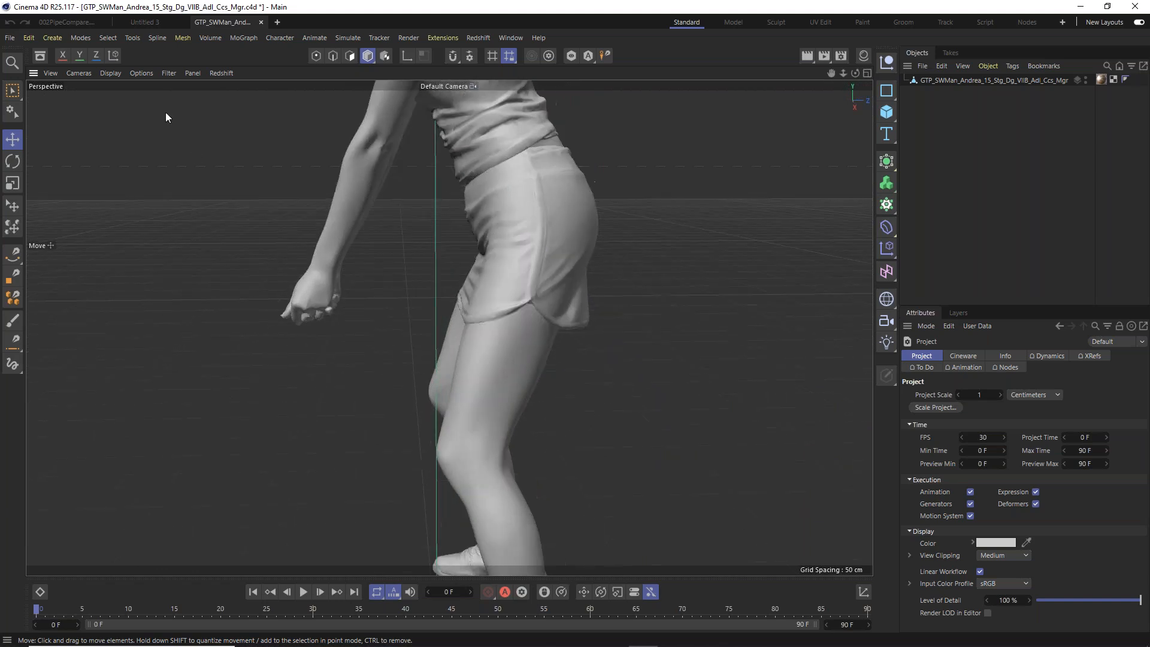
Set the viewport display to Gouraud Shading (Lines) and inspect the mesh of the thigh and knee.
left_click(115, 74)
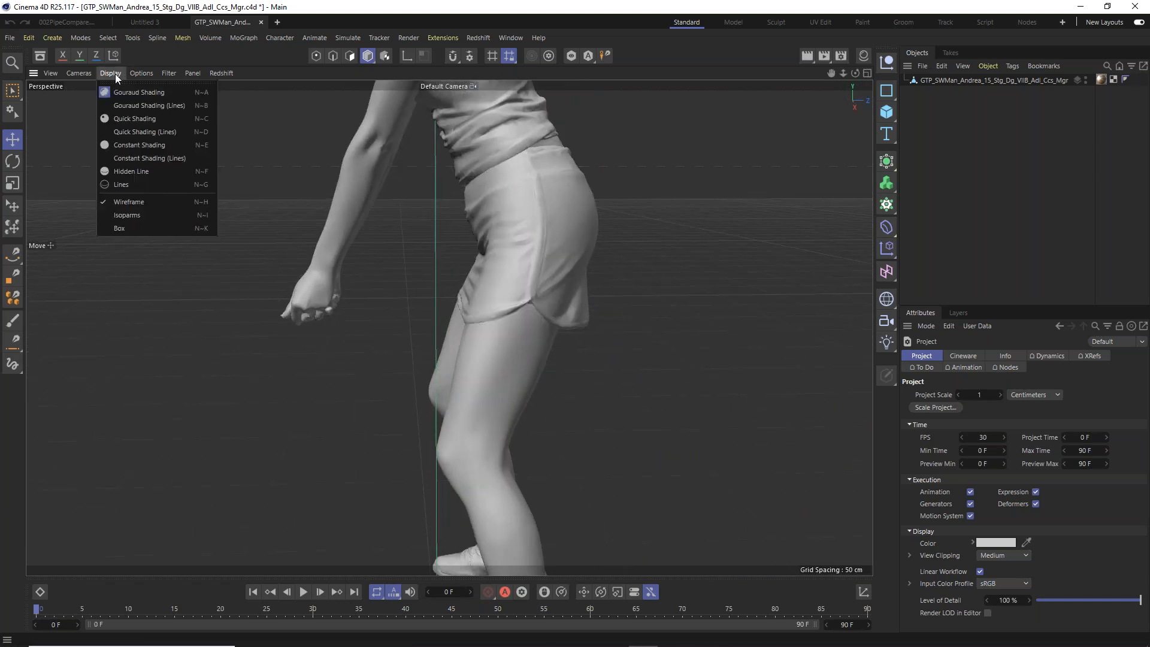
left_click(143, 107)
left_click_drag(439, 294, 484, 280, "alt")
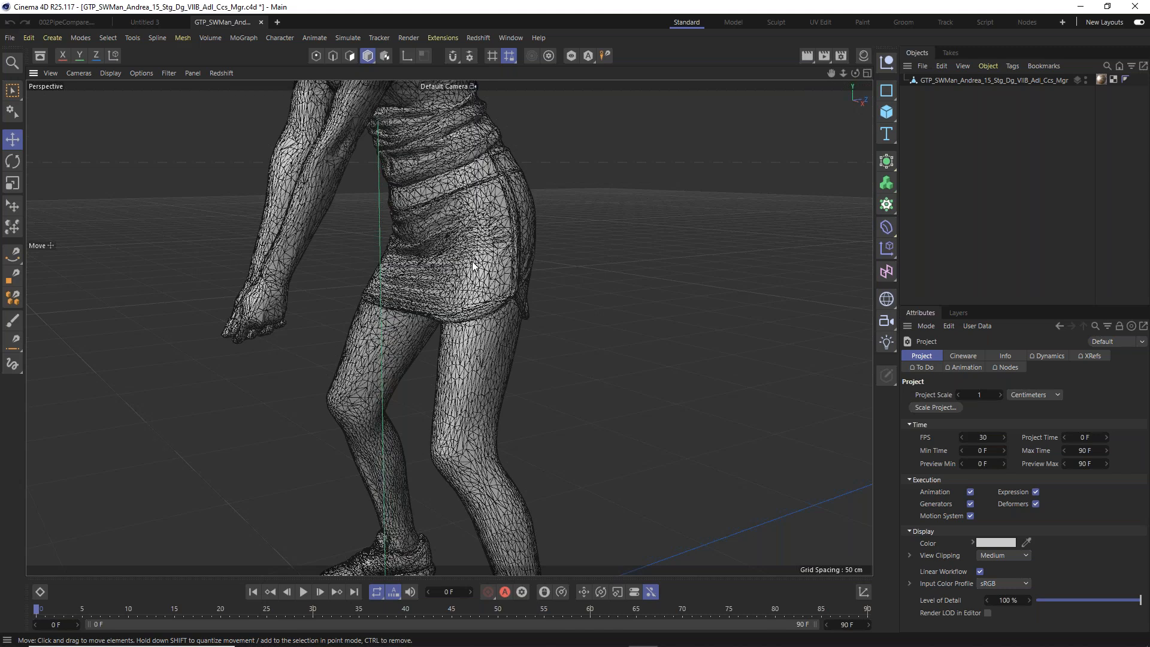
middle_click_drag(488, 366, 490, 246, "alt")
scroll(484, 258, "up", 3)
scroll(483, 262, "up", 2)
scroll(537, 256, "up", 2)
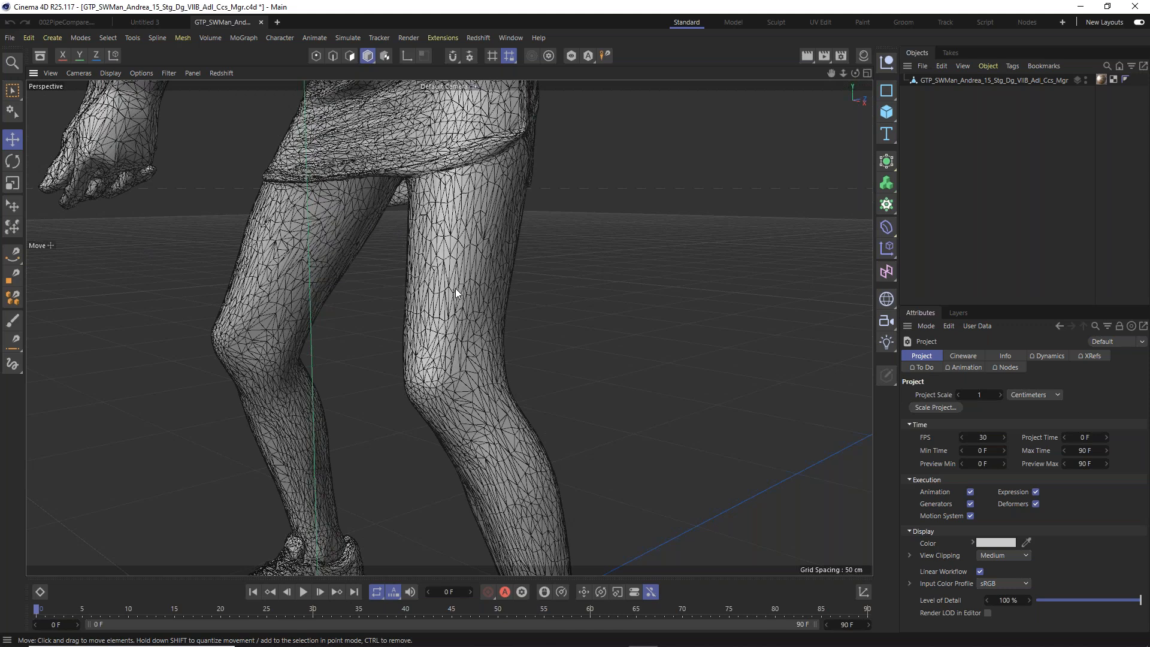
scroll(456, 289, "up", 2)
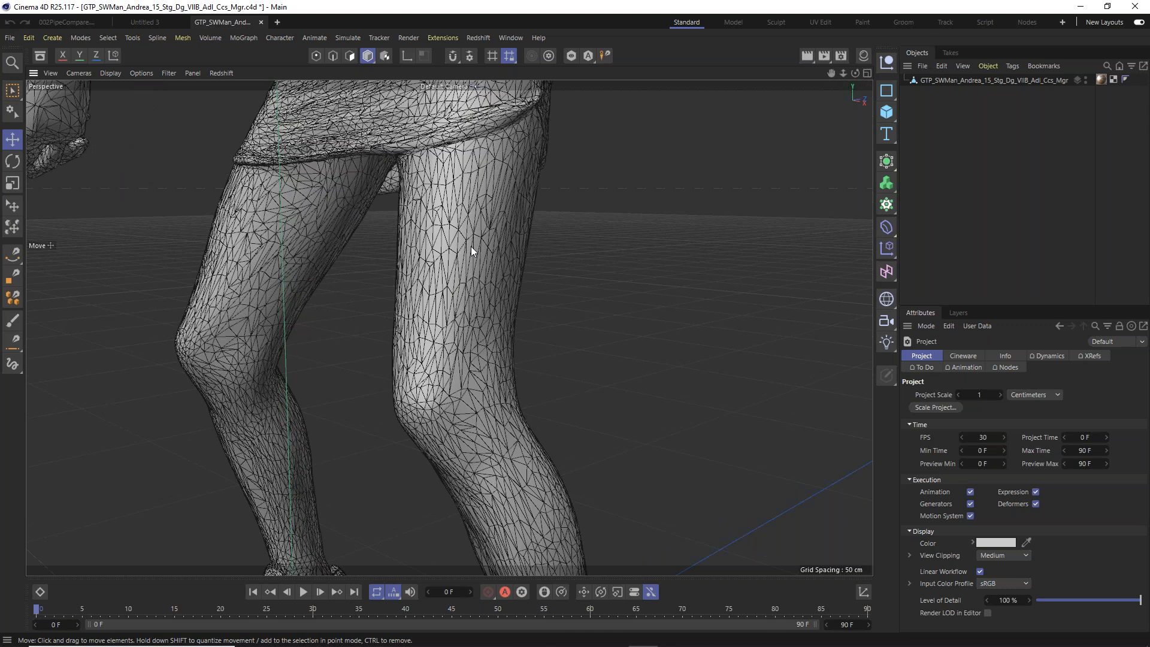
Activate the Polygon Pen with Reproject Result enabled, ready to draw on the leg above the knee.
left_click(14, 277)
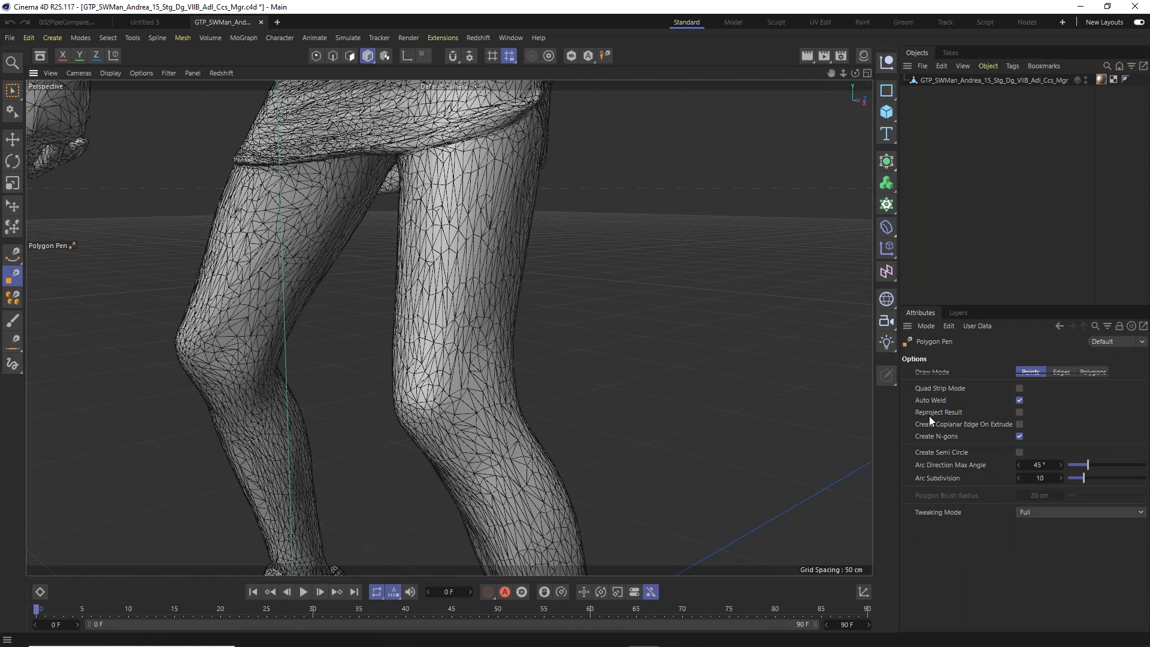
left_click(1019, 413)
scroll(452, 315, "up", 5)
left_click_drag(429, 260, 442, 255, "alt")
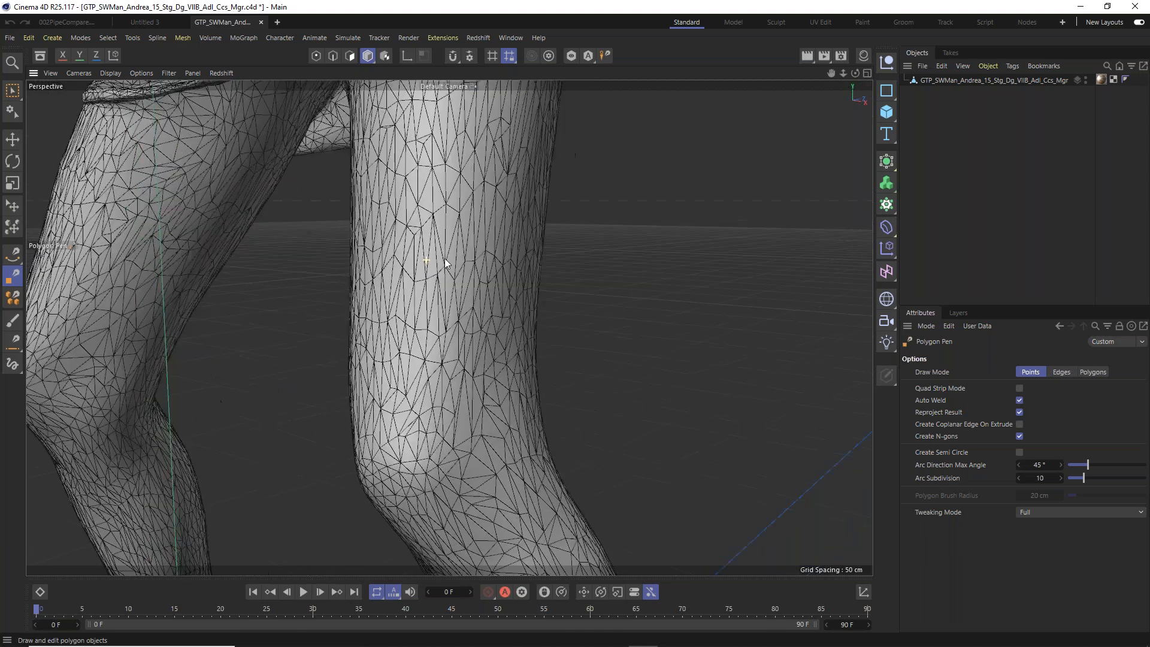
Enable X-Ray for the character mesh and deselect it.
left_click(956, 84)
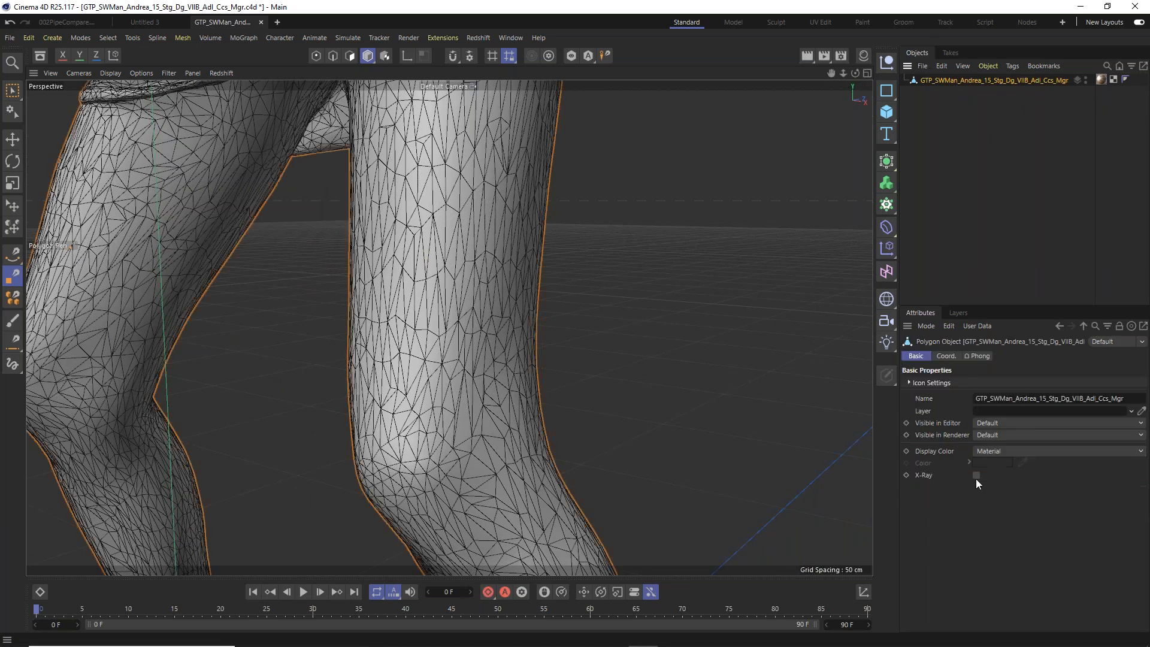
left_click(976, 475)
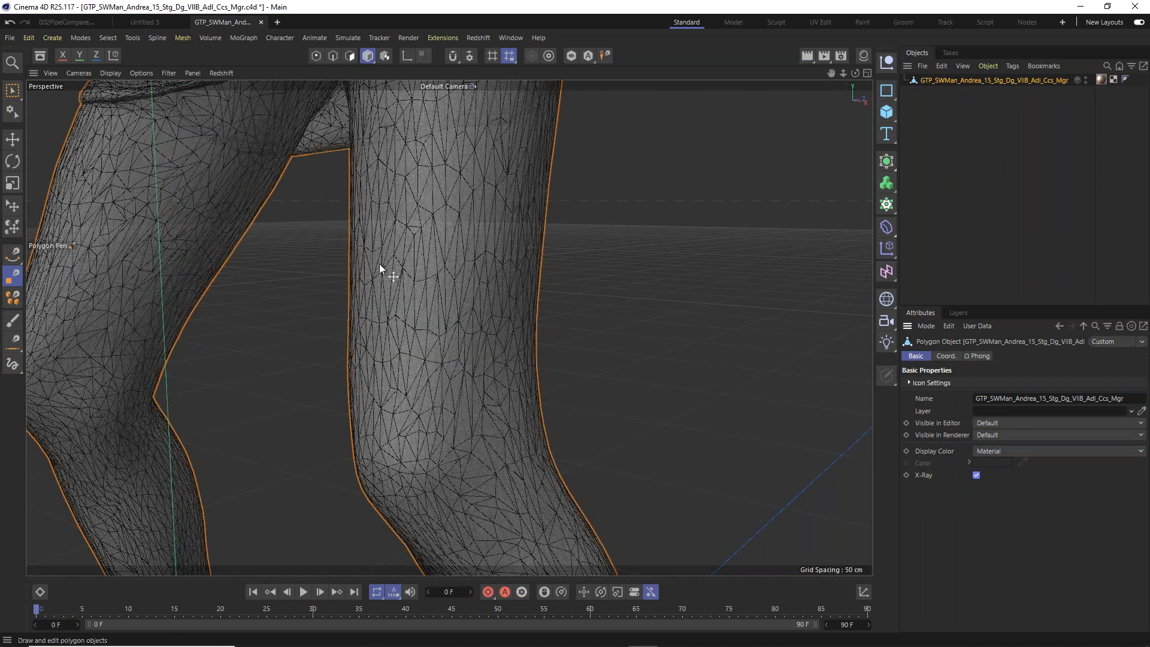
left_click(975, 165)
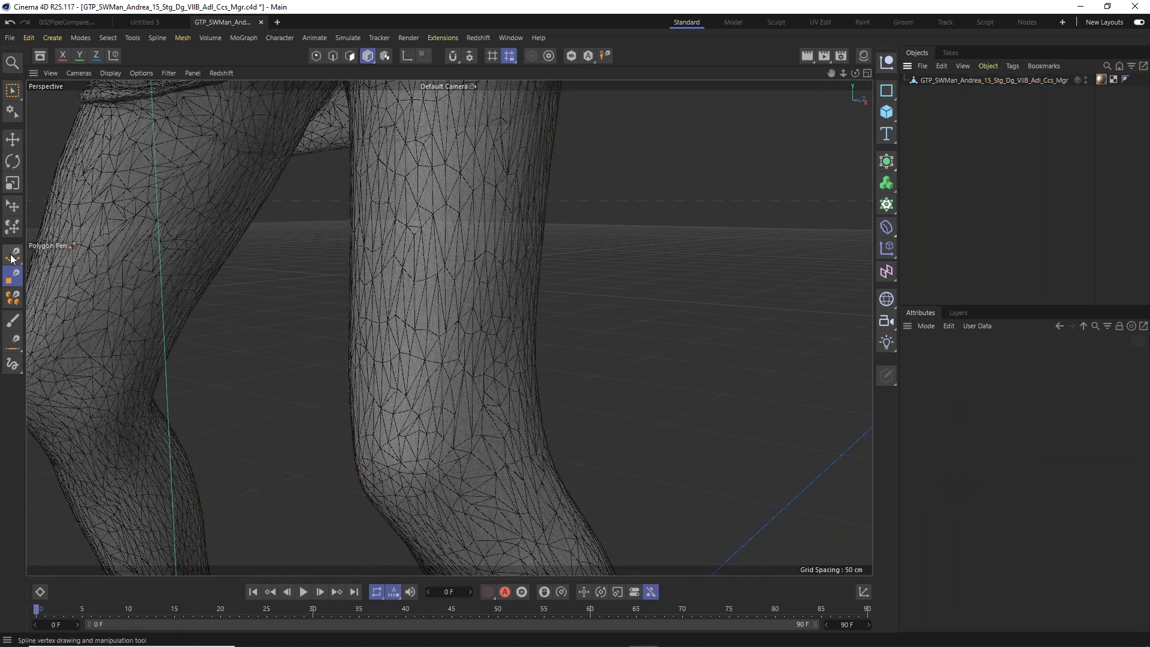
Draw a four-point polygon on the front of the leg just above the knee with the Polygon Pen.
left_click(14, 277)
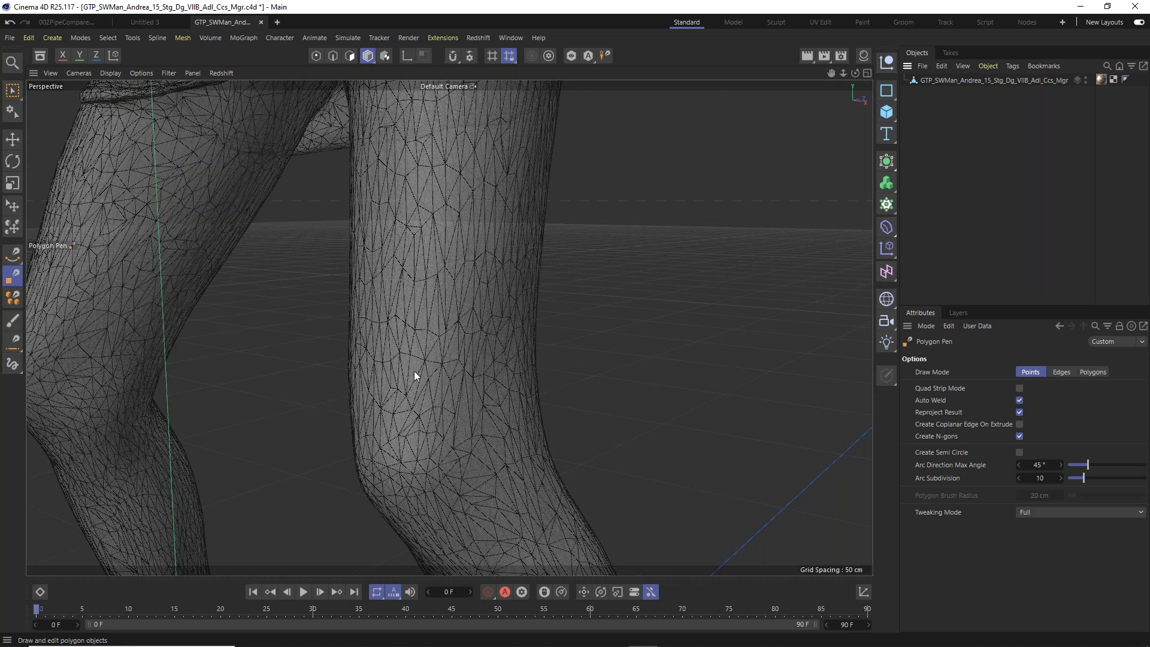
middle_click_drag(441, 347, 450, 324, "alt")
left_click_drag(450, 324, 418, 254, "alt")
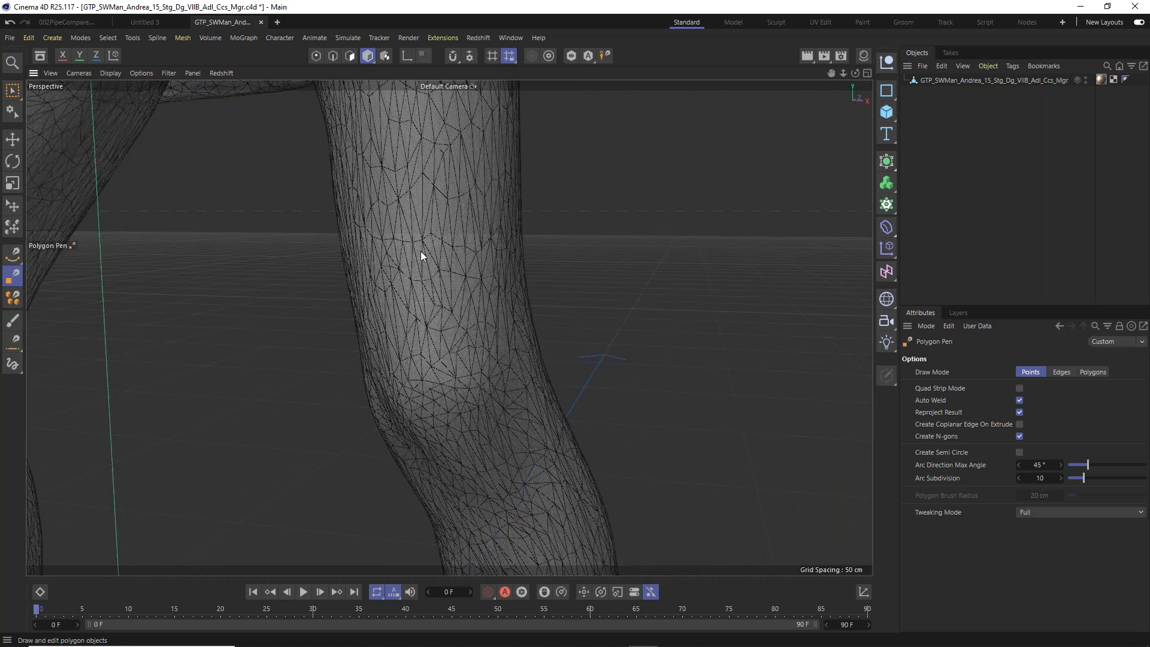
left_click(421, 252)
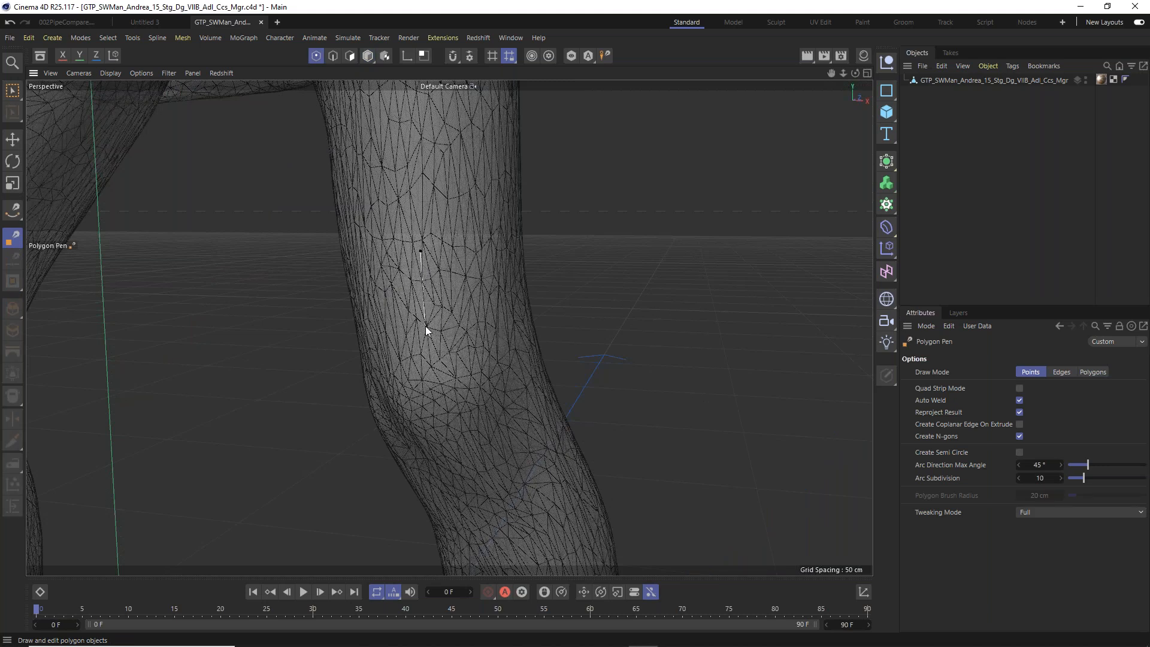
left_click(426, 321)
left_click(487, 311)
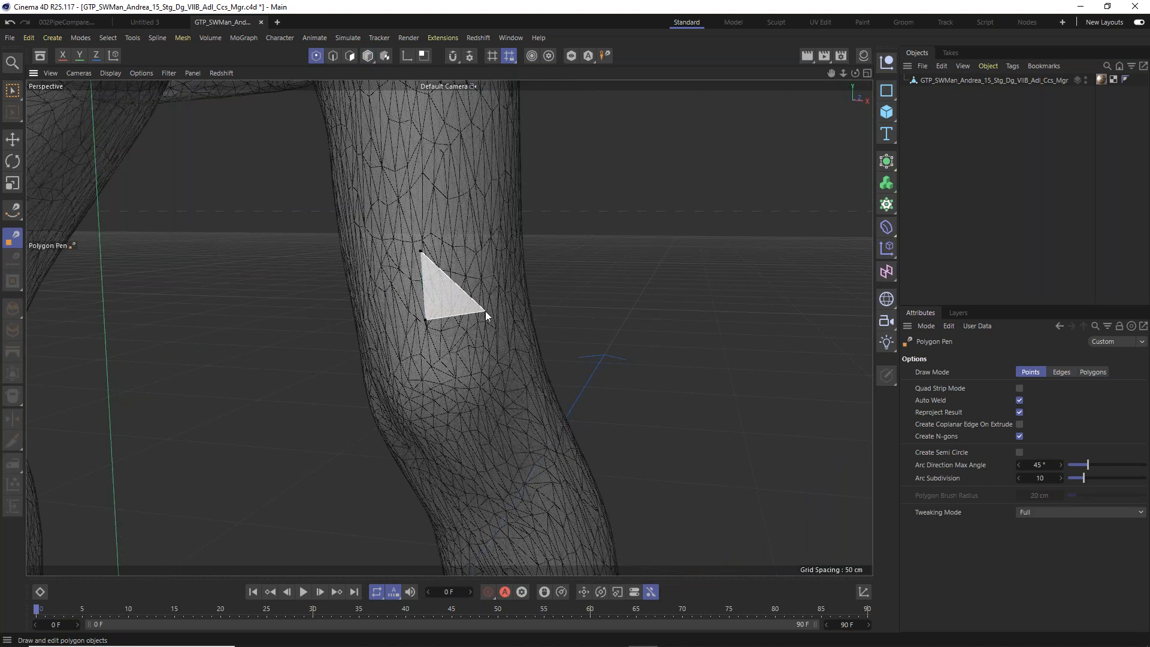
left_click(479, 246)
left_click(423, 250)
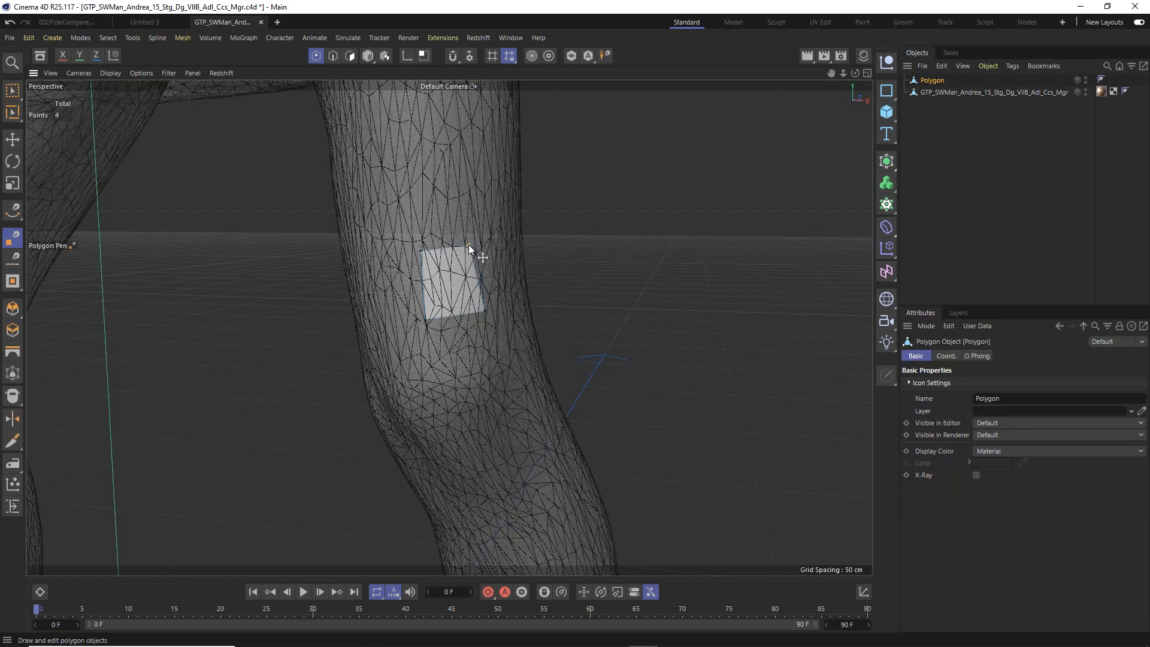
Extend the polygon edge by edge with the Polygon Pen into a band of quads around the leg above the knee.
left_click_drag(483, 310, 399, 299)
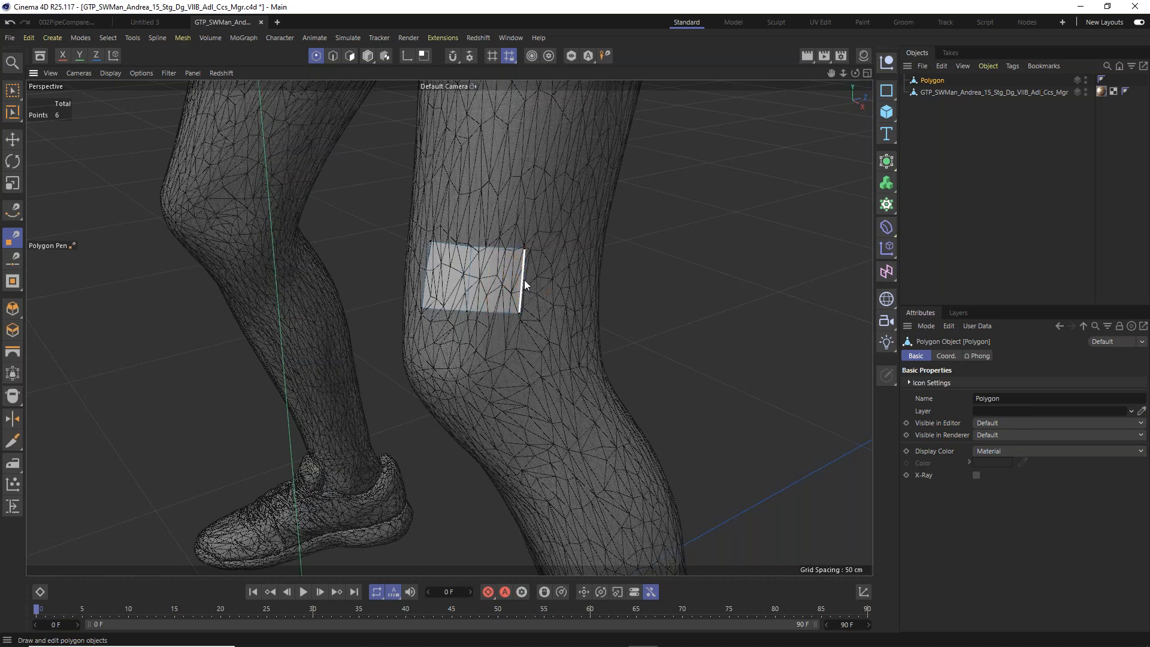
left_click_drag(524, 279, 627, 305, "alt")
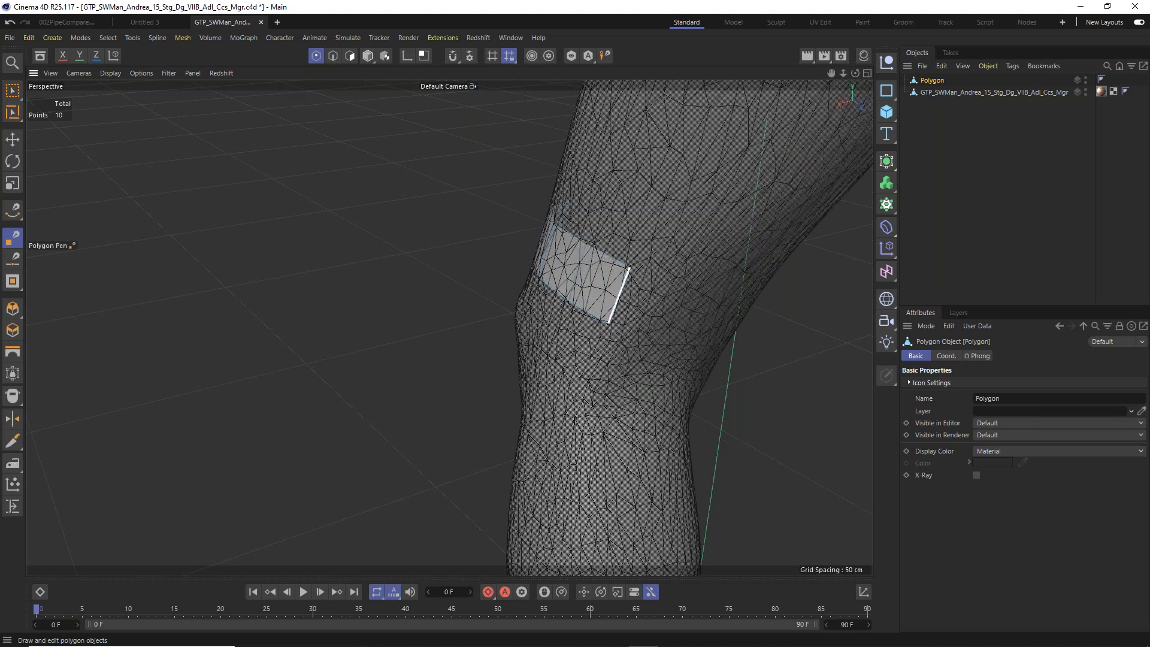
left_click_drag(667, 321, 717, 337)
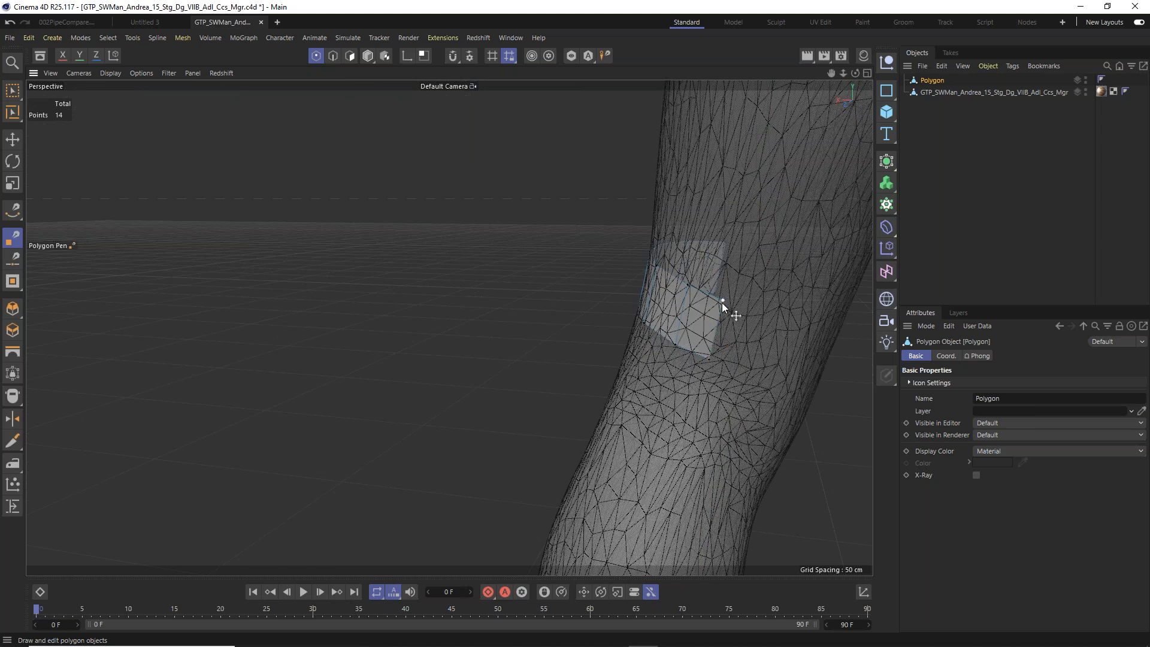
left_click_drag(700, 306, 905, 302, "alt")
left_click_drag(683, 307, 687, 308, "alt")
left_click_drag(485, 304, 606, 314, "alt")
key("ctrl+z")
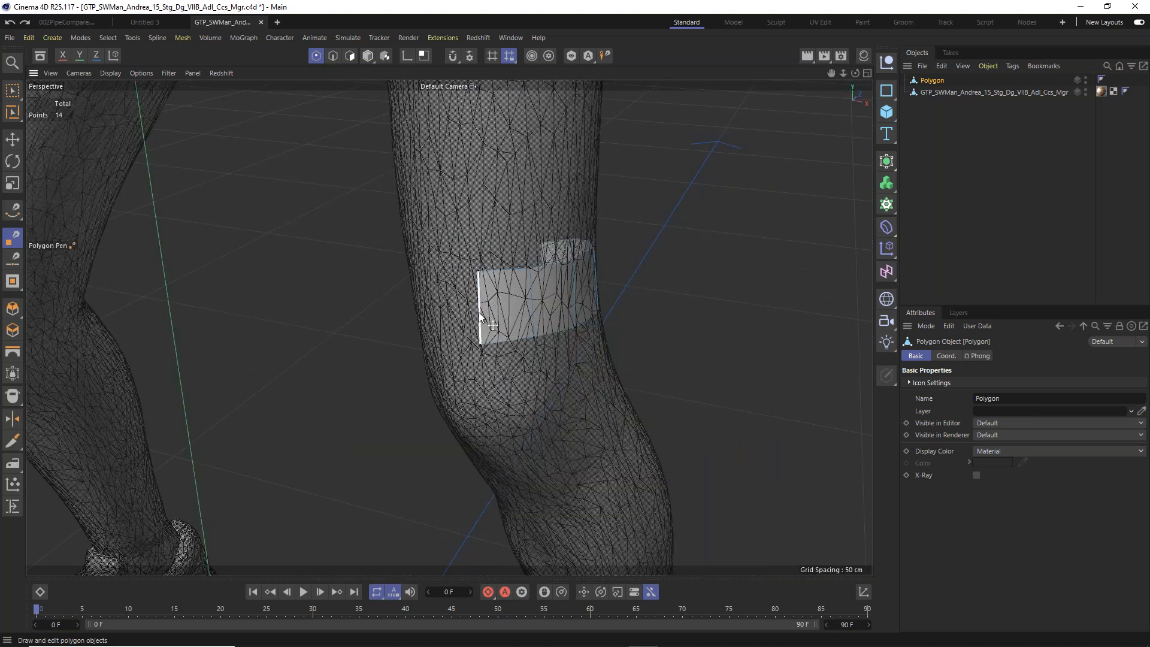
left_click_drag(479, 312, 405, 289, "ctrl")
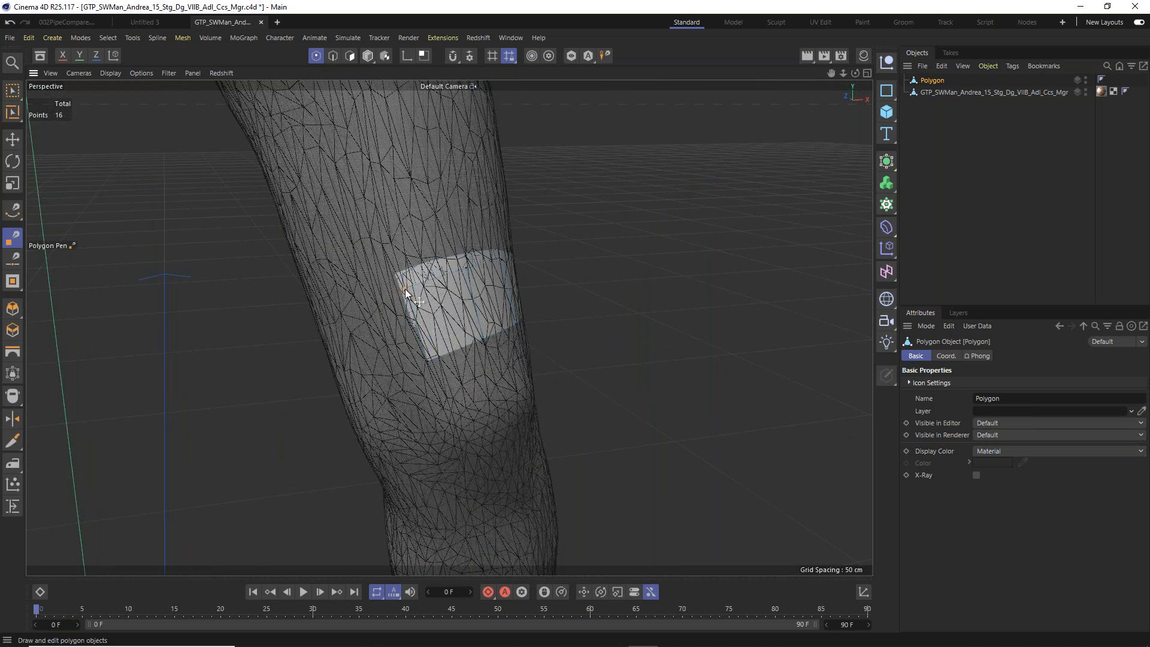
left_click_drag(464, 343, 419, 306, "alt")
Extrude the band's upper edges upward on the thigh with the Polygon Pen to build a connected second row of quads.
left_click_drag(461, 276, 468, 201, "ctrl")
left_click_drag(505, 273, 517, 192, "ctrl")
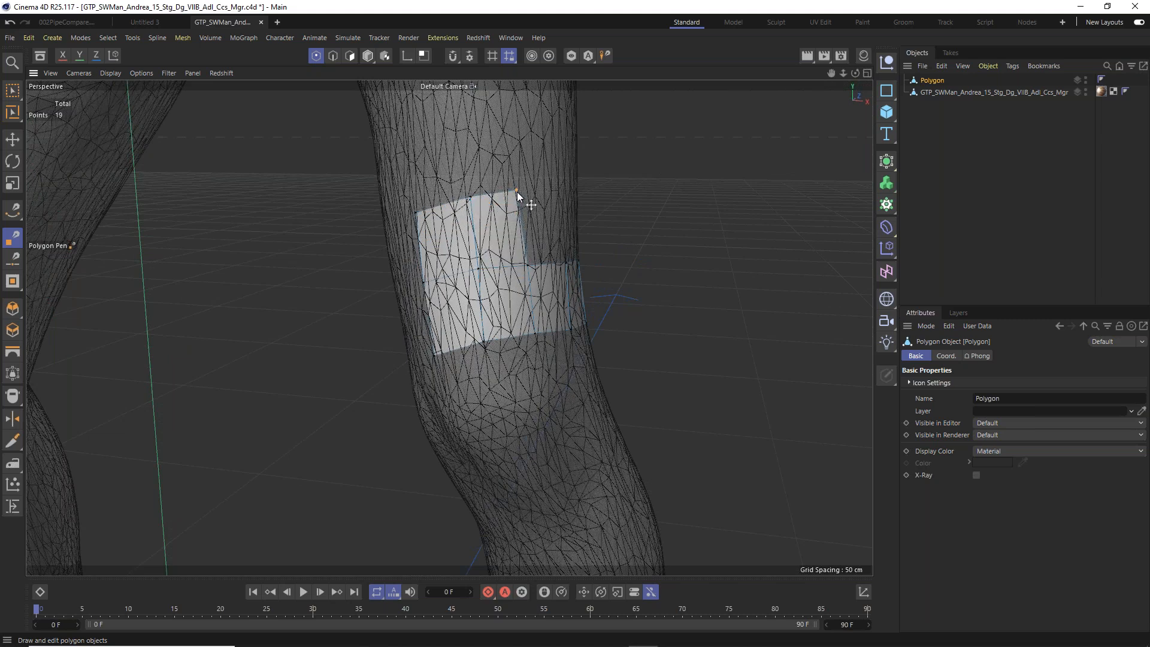
left_click_drag(543, 266, 530, 190, "ctrl")
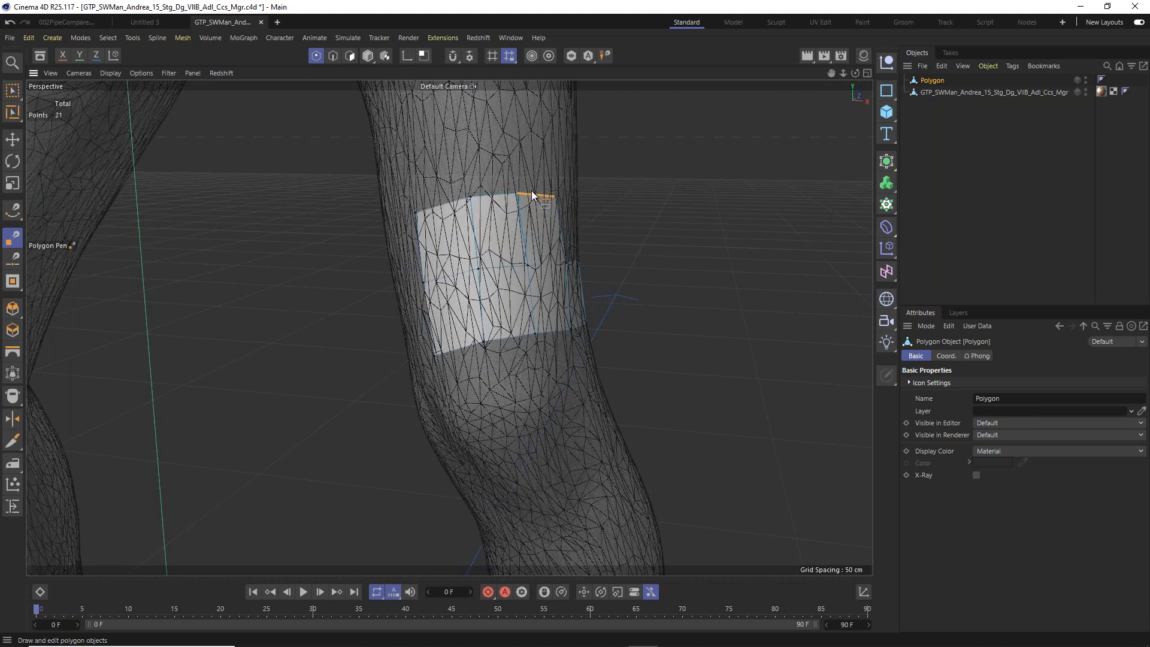
left_click_drag(545, 226, 424, 243, "alt")
left_click_drag(574, 193, 535, 191)
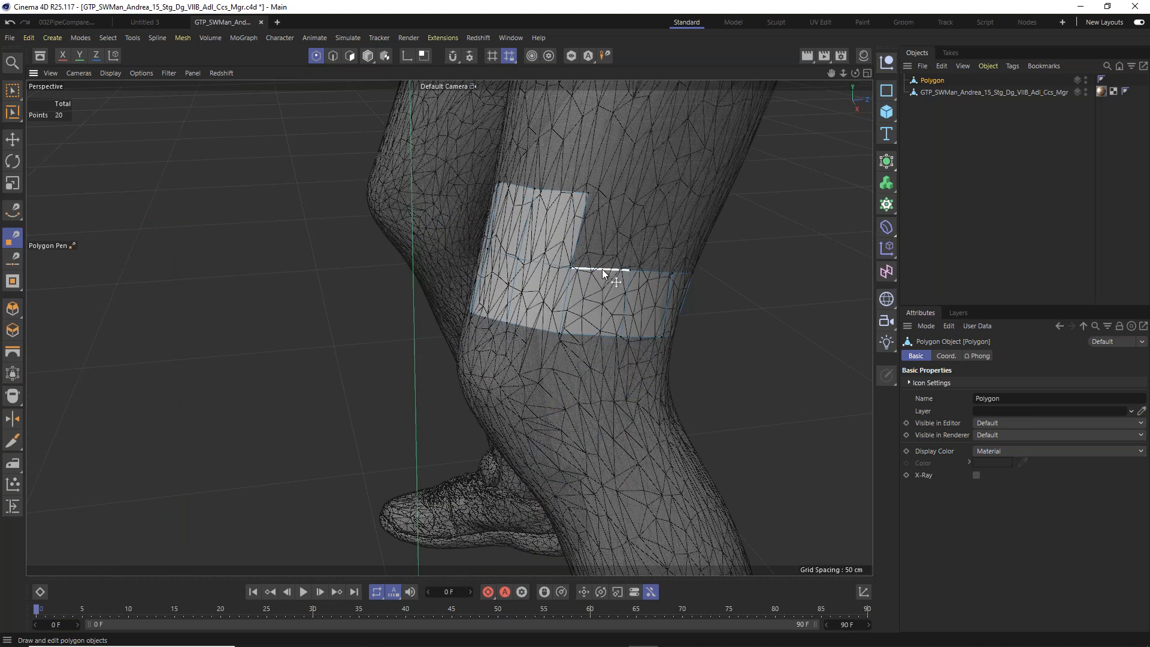
left_click_drag(618, 203, 638, 194)
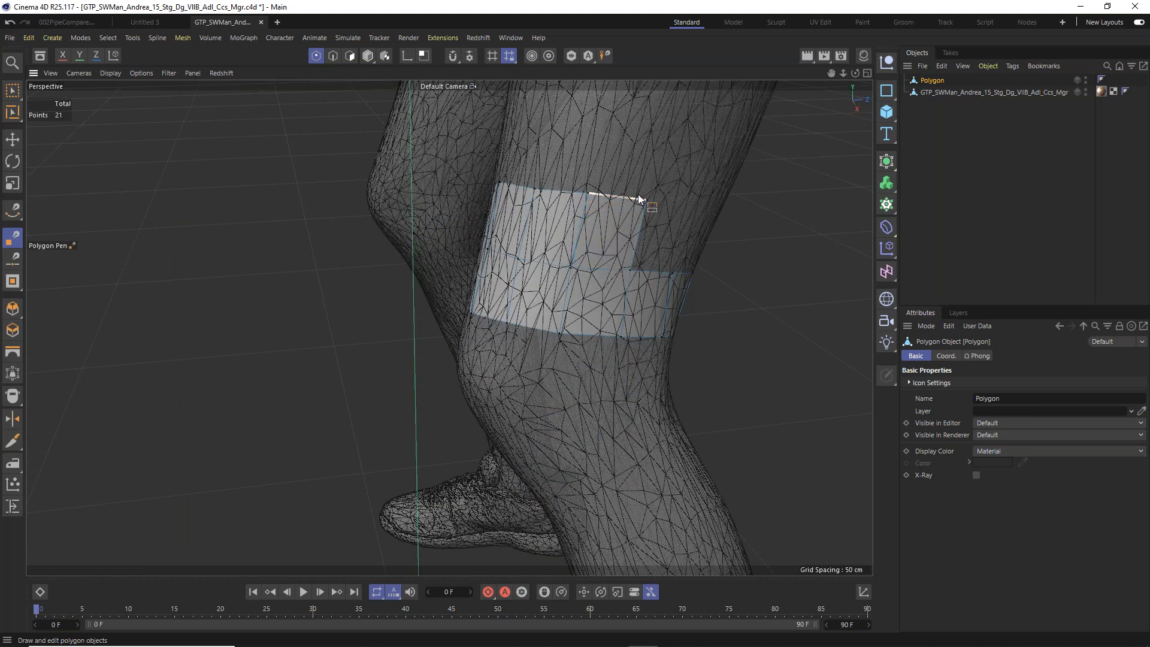
left_click_drag(653, 272, 675, 195, "ctrl")
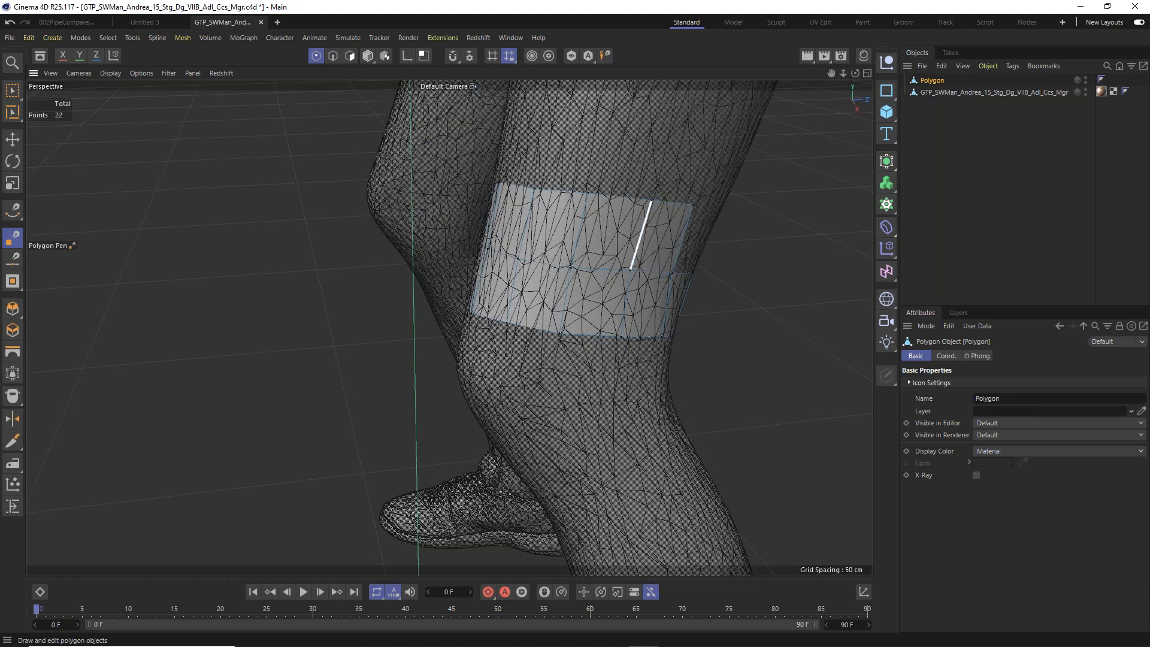
Hide the scanned character mesh in the viewport and inspect the two rows of new quads from several angles.
scroll(621, 259, "down", 5)
left_click_drag(634, 272, 686, 268, "alt")
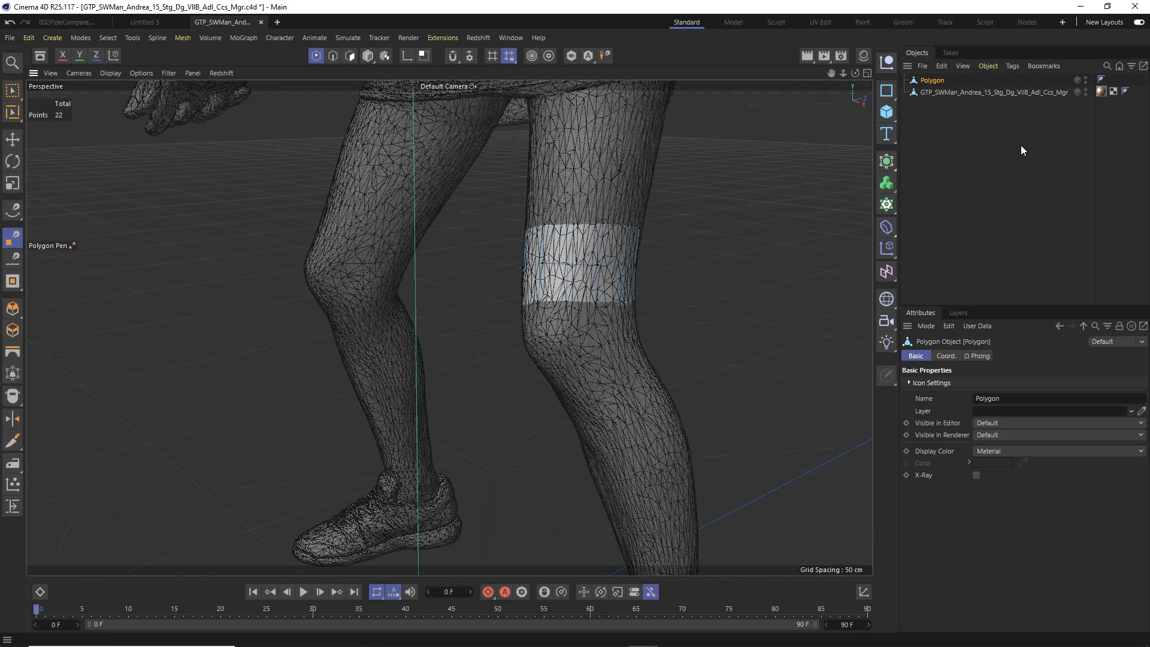
left_click(1085, 90)
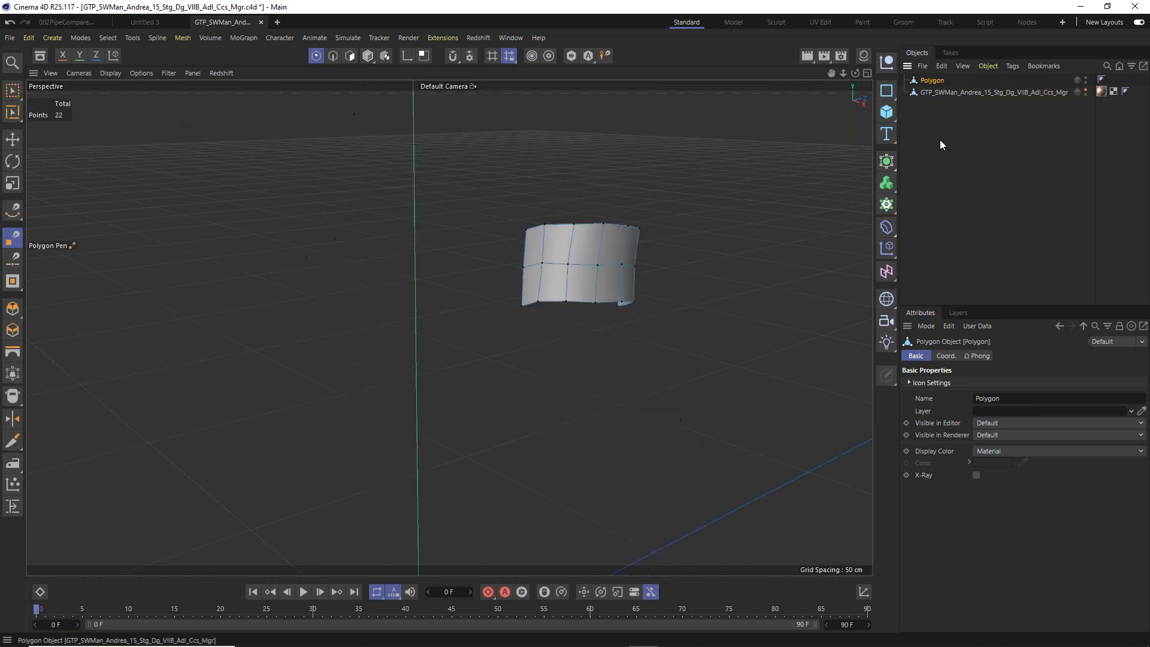
left_click_drag(570, 274, 635, 260, "alt")
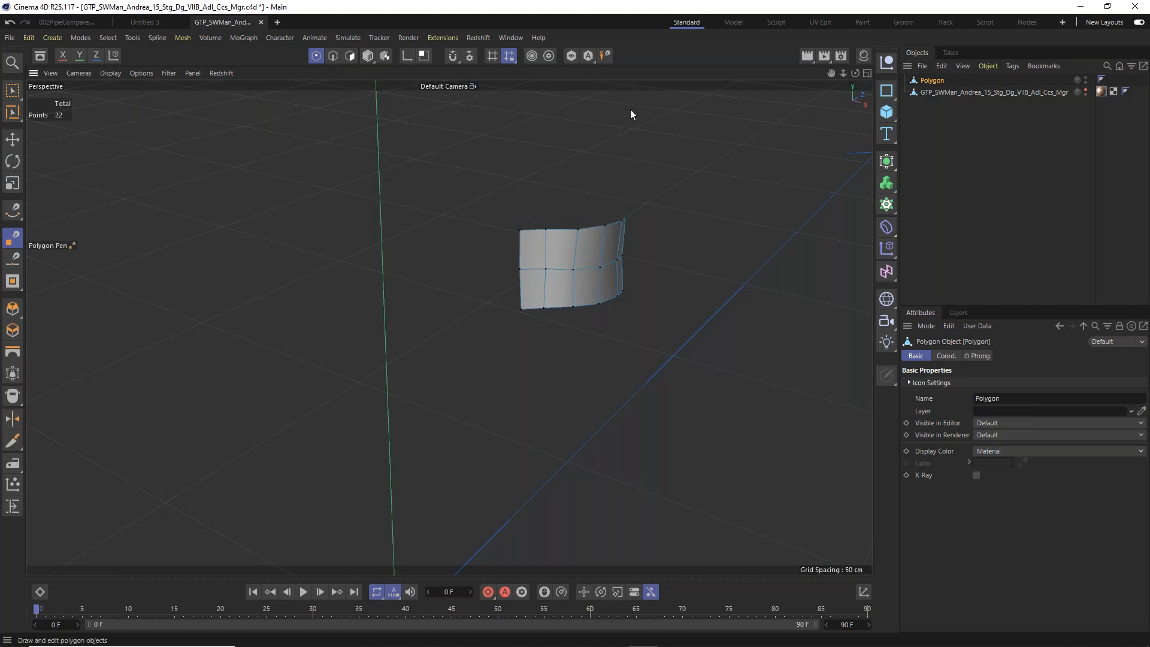
mouse_move(595, 633)
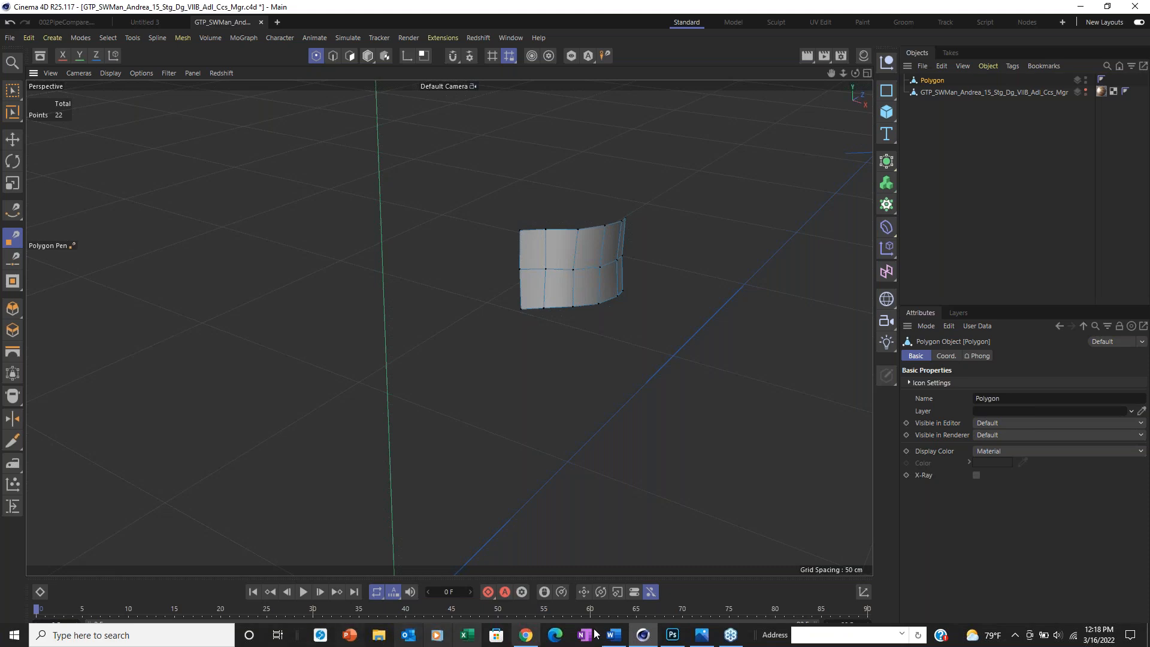
left_click(676, 639)
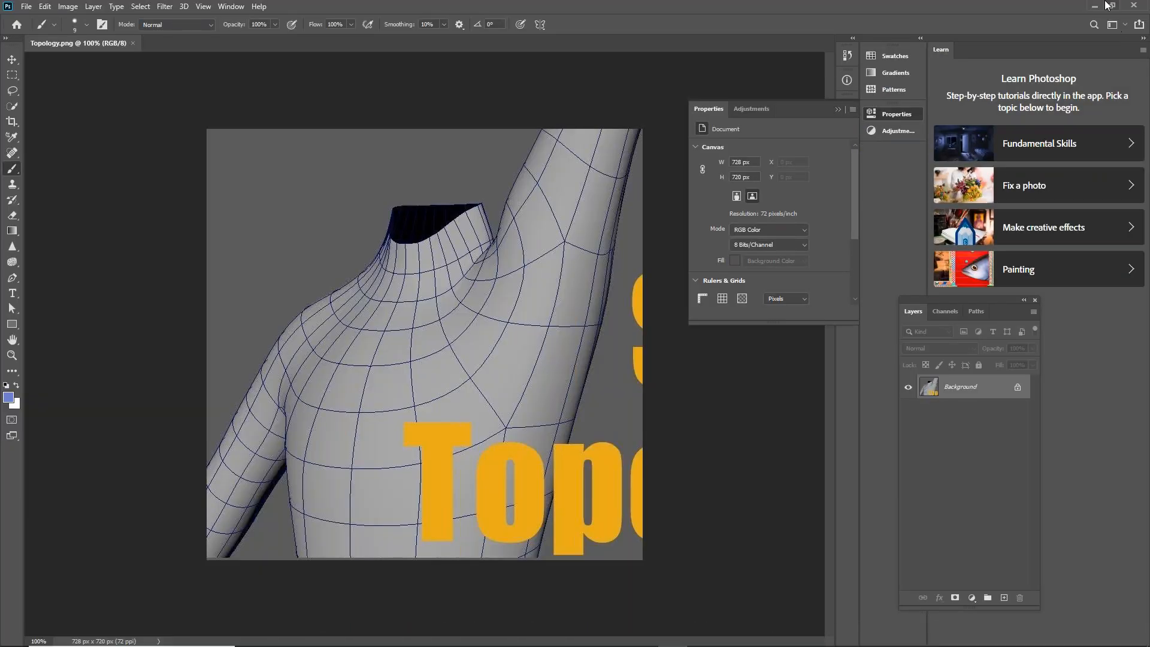
left_click(1095, 5)
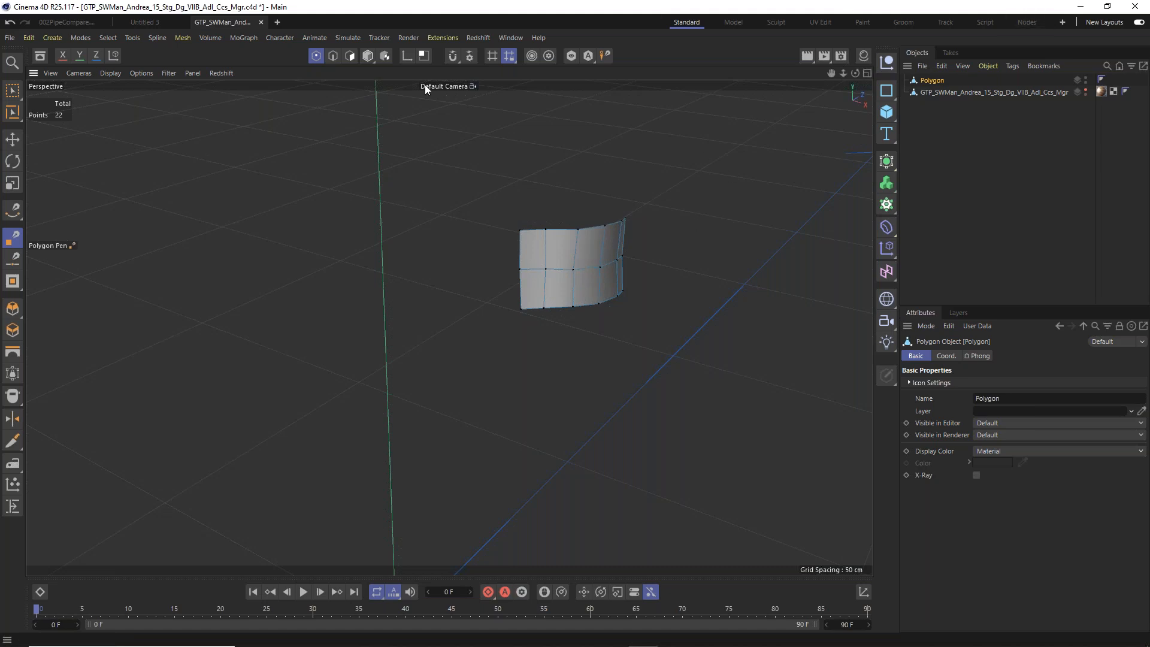
Create a new empty Cinema 4D project and frame the view around the world origin.
left_click(11, 37)
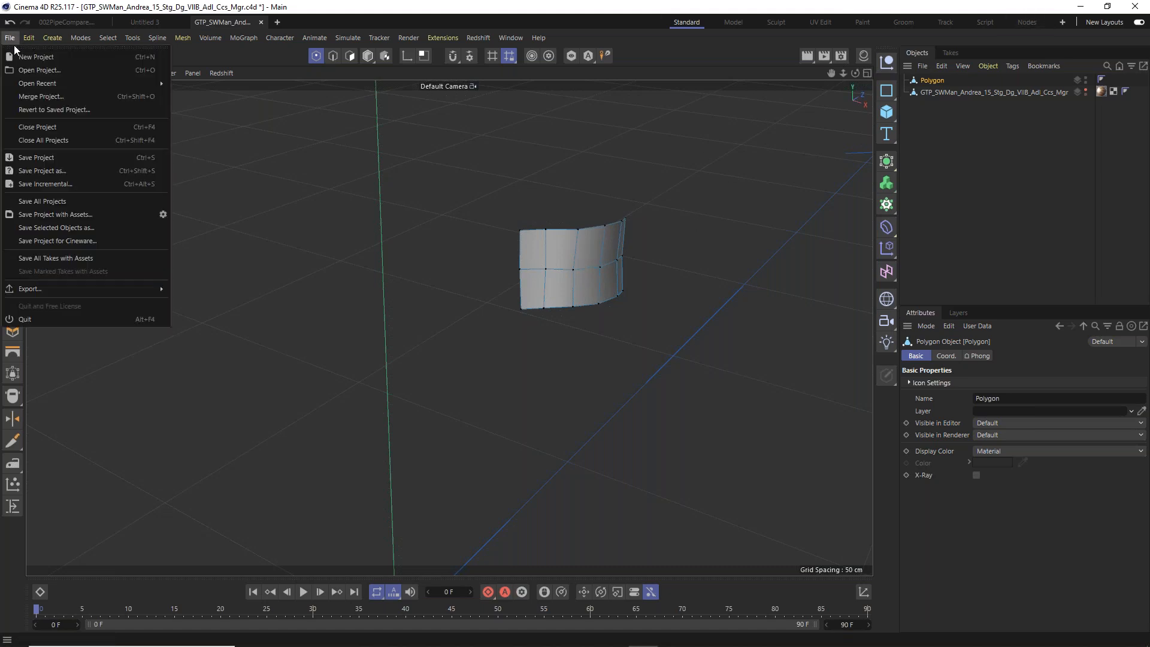
left_click(20, 58)
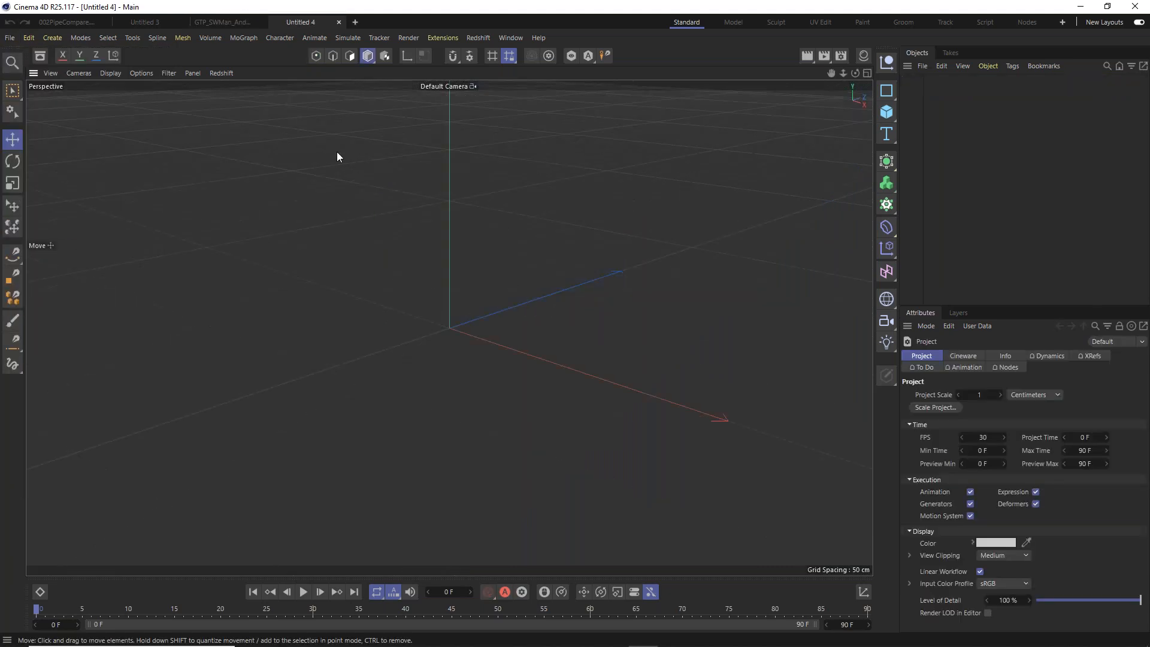
left_click_drag(355, 189, 494, 99, "alt")
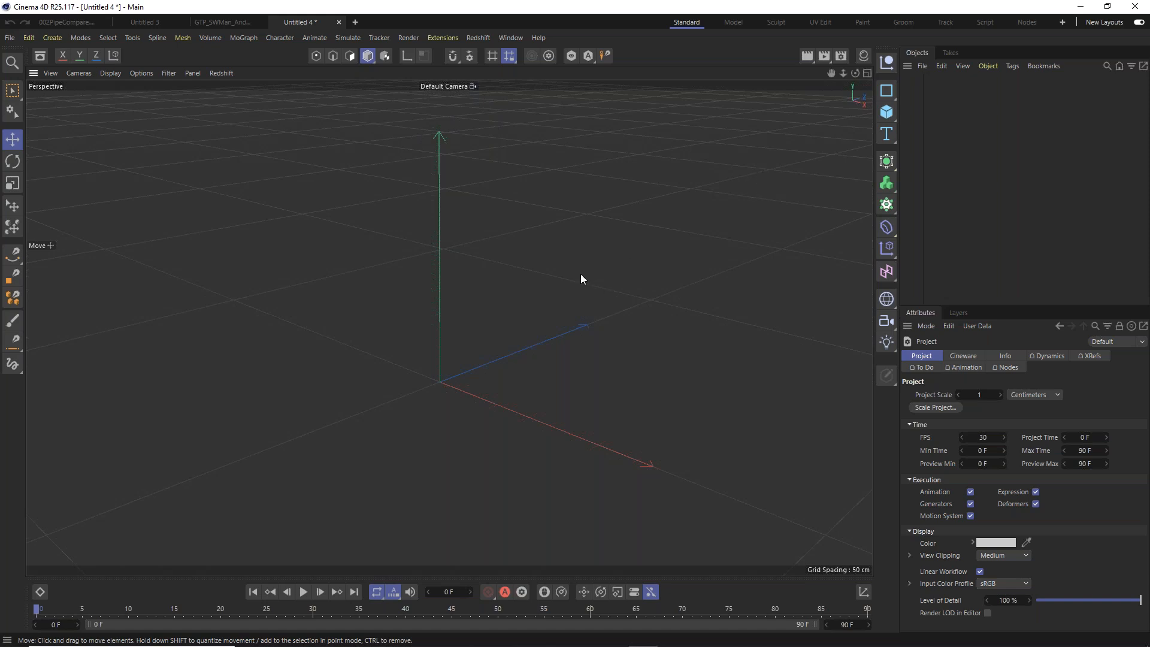
middle_click_drag(580, 275, 477, 355, "alt")
left_click_drag(478, 359, 489, 322, "alt")
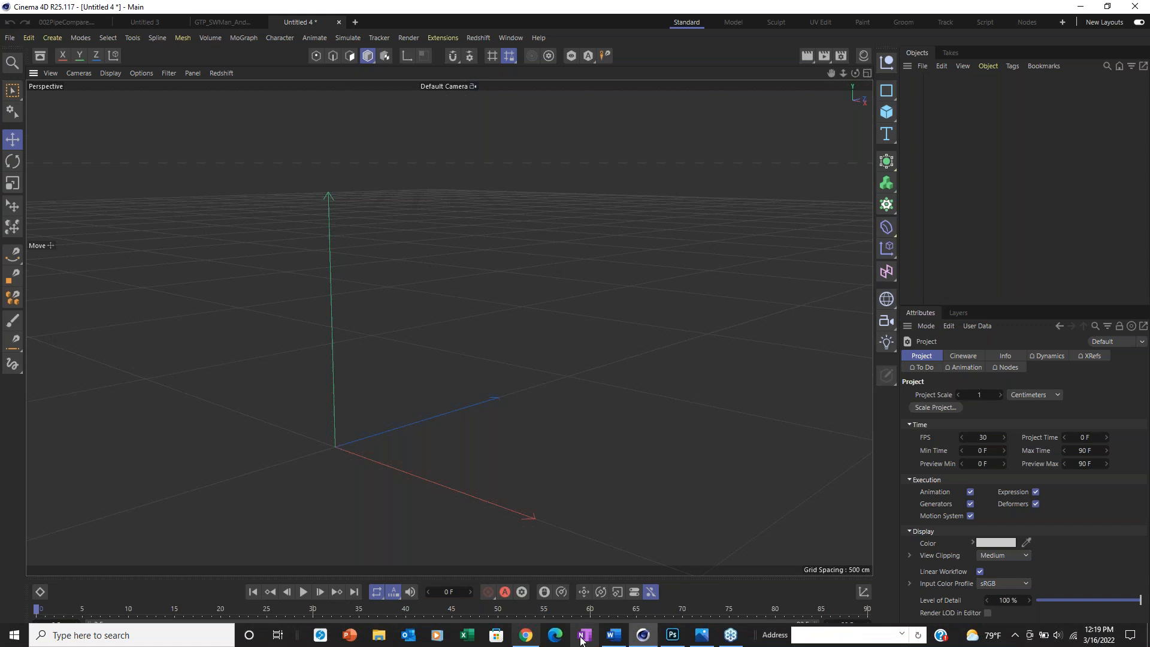
Switch to Photoshop and create a new blank white 1280 x 720 px document.
left_click(670, 641)
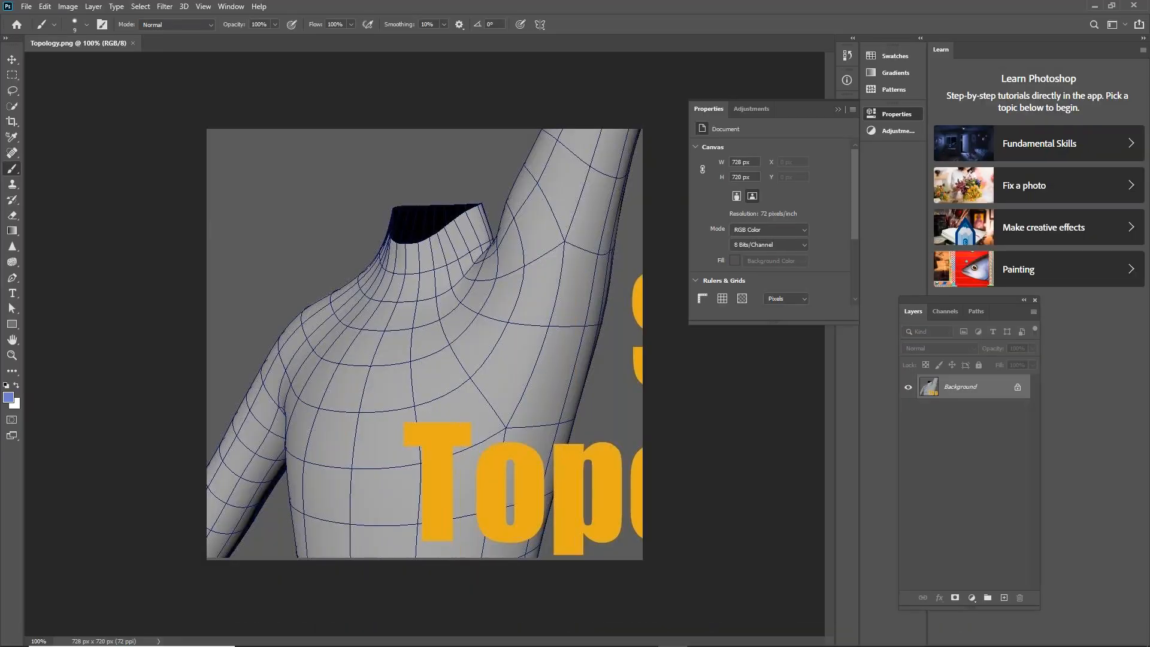
key("ctrl+n")
key("Return")
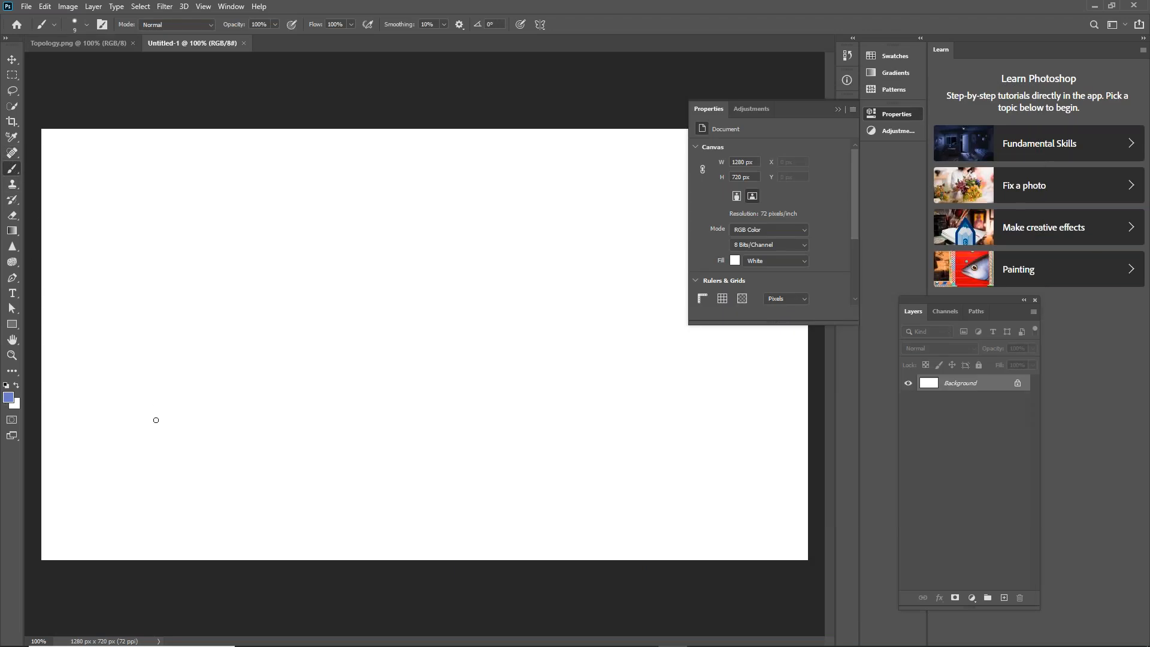
Reset the colors to default and set the foreground color to a medium grey.
left_click(6, 385)
left_click(9, 398)
type("7f7f7f")
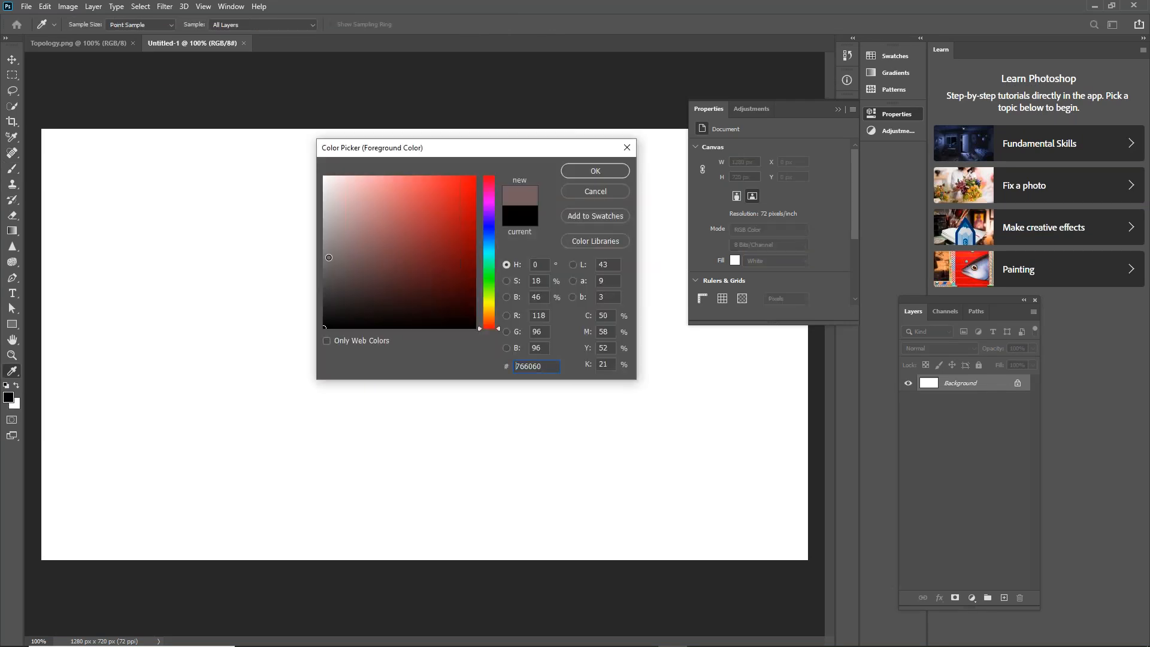
left_click(605, 169)
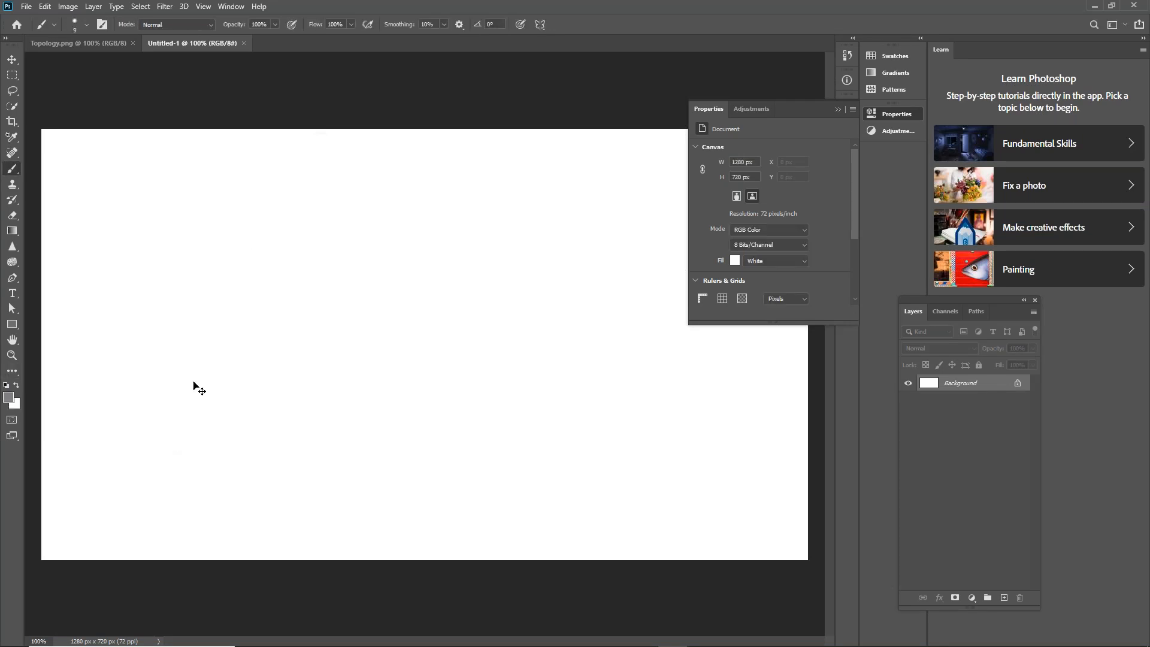
Draw an open arch of four connected straight brush segments across the canvas.
left_click(150, 463)
left_click(233, 250, "shift")
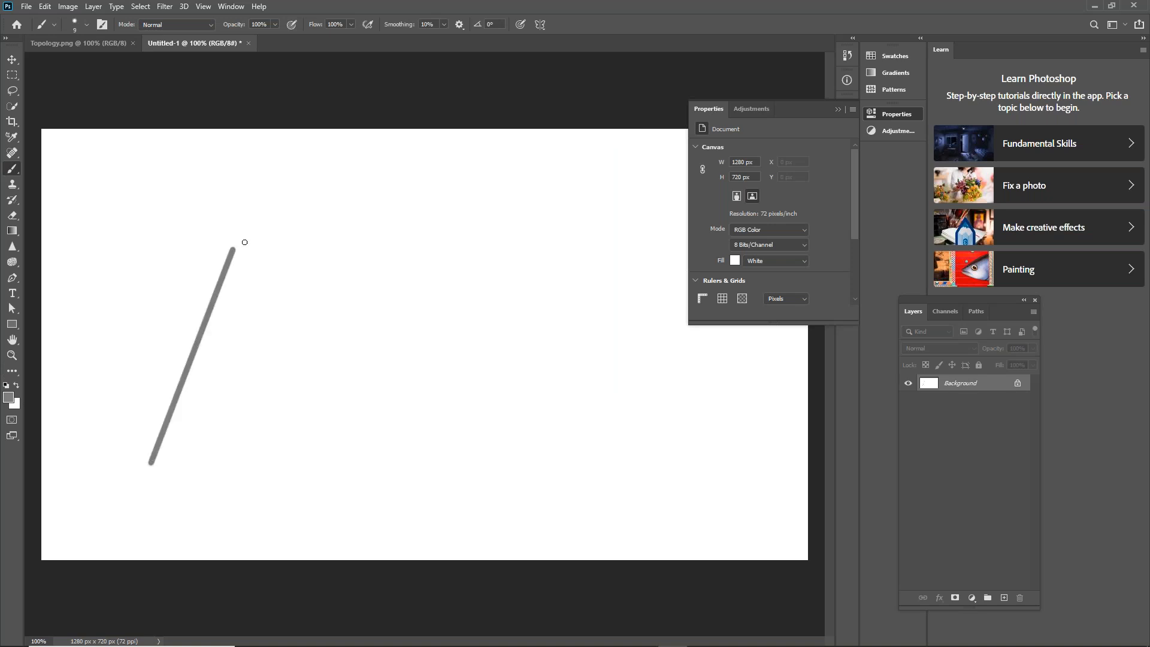
left_click(535, 162, "shift")
left_click(734, 362, "shift")
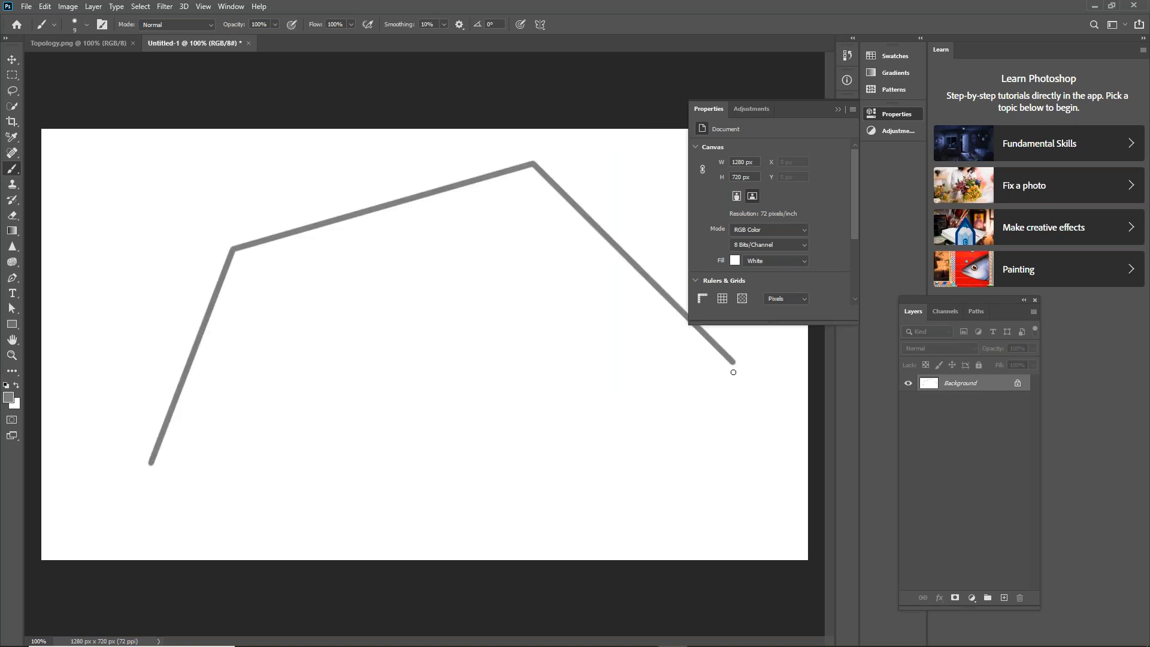
left_click(789, 545, "shift")
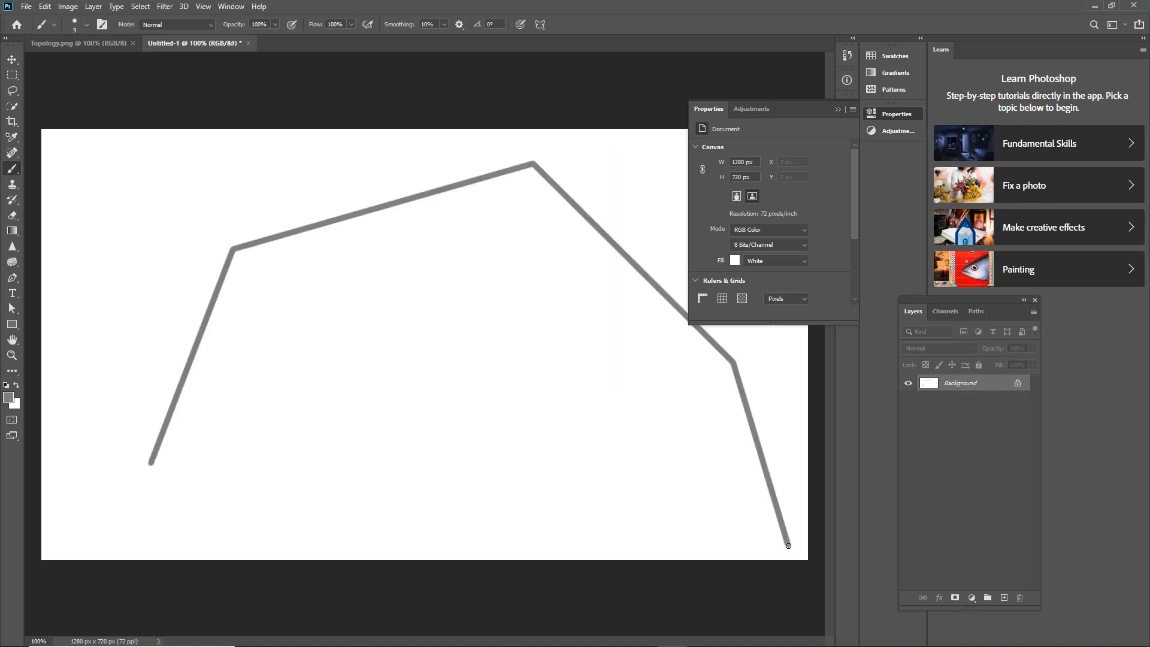
Circle the arch's first two corners with the brush, removing the stray line drawn from the peak.
mouse_move(227, 242)
left_mouse_down()
mouse_move(240, 256)
mouse_move(234, 240)
mouse_move(223, 244)
left_mouse_up()
mouse_move(521, 165)
left_mouse_down()
mouse_move(531, 157)
mouse_move(523, 179)
mouse_move(523, 166)
left_mouse_up()
left_click(203, 329, "shift")
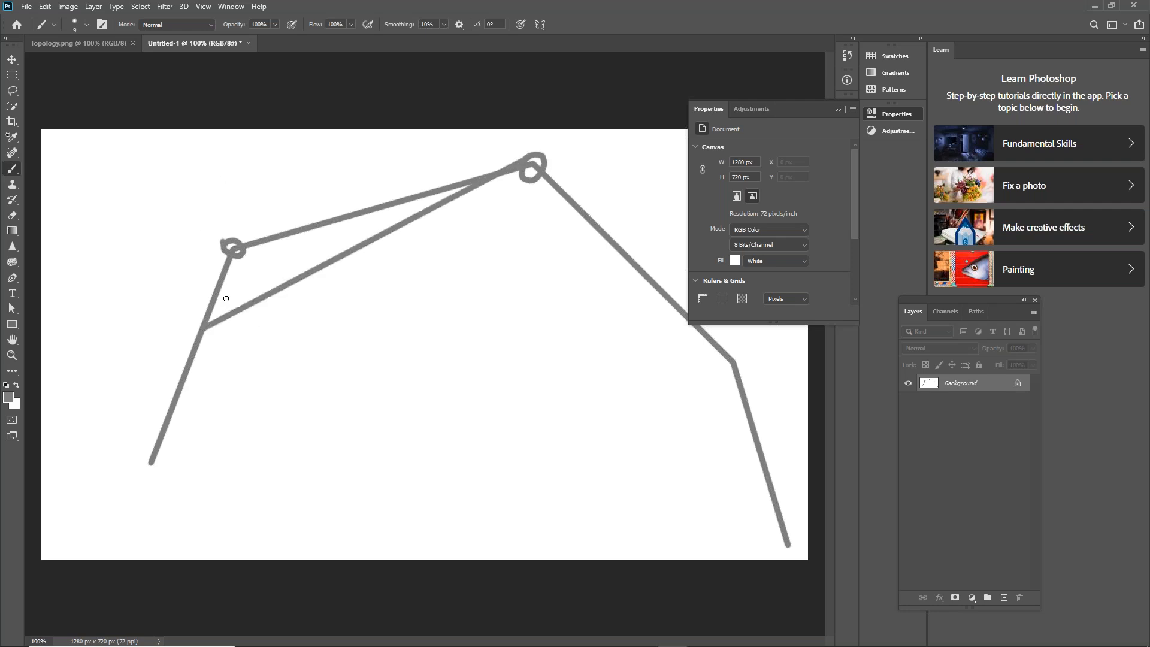
key("ctrl+z")
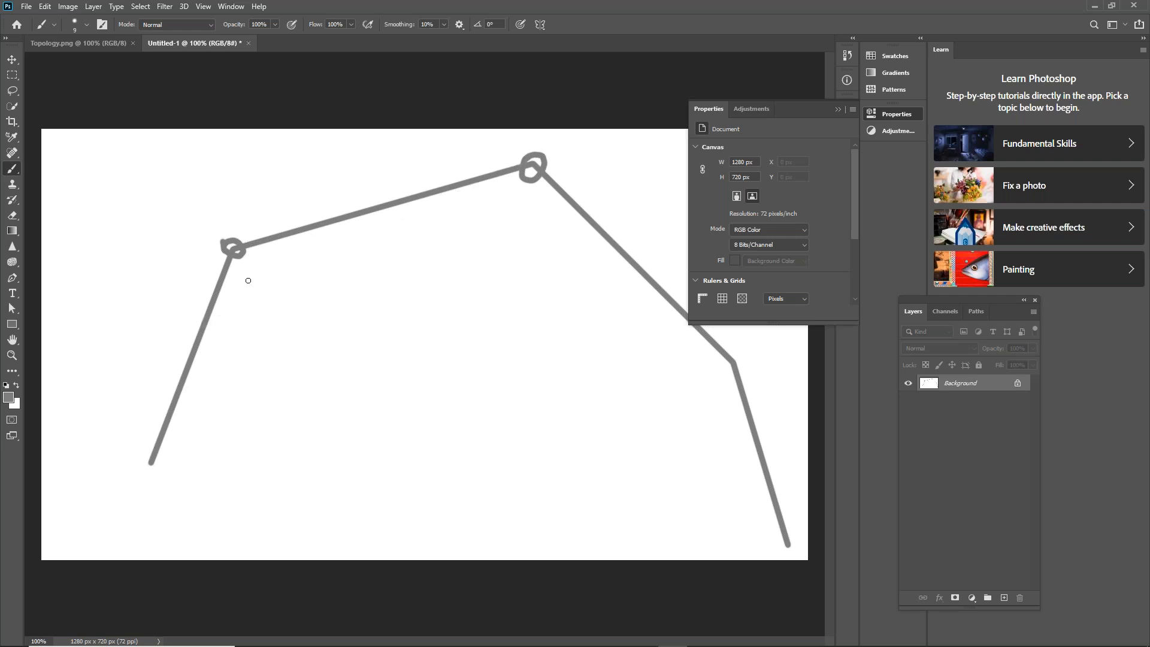
Draw a straight brush line cutting diagonally across each of the arch's three corners.
left_click(310, 228, "shift")
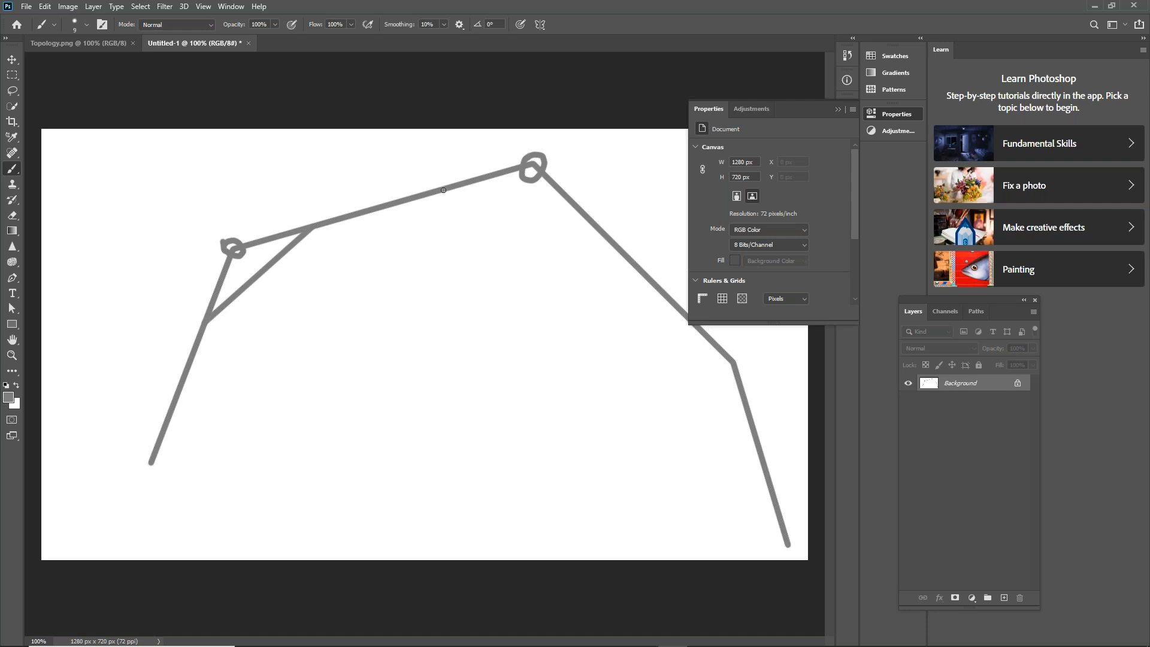
left_click(597, 228, "shift")
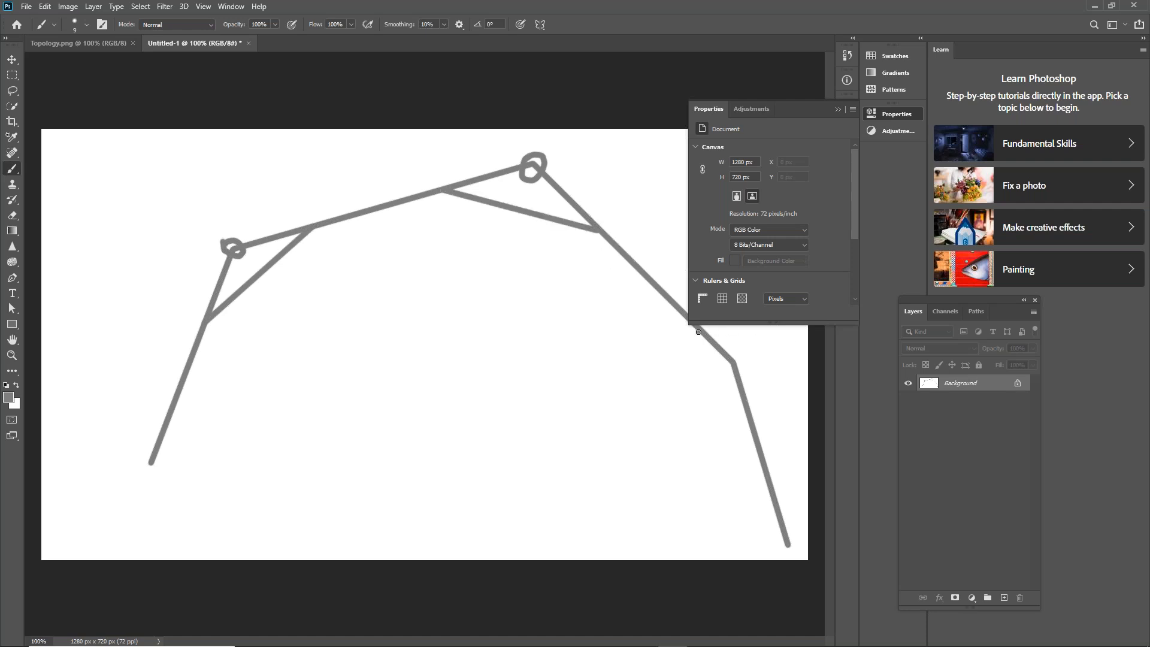
left_click(755, 440, "shift")
key("ctrl+z")
left_click(677, 310)
left_click(753, 432, "shift")
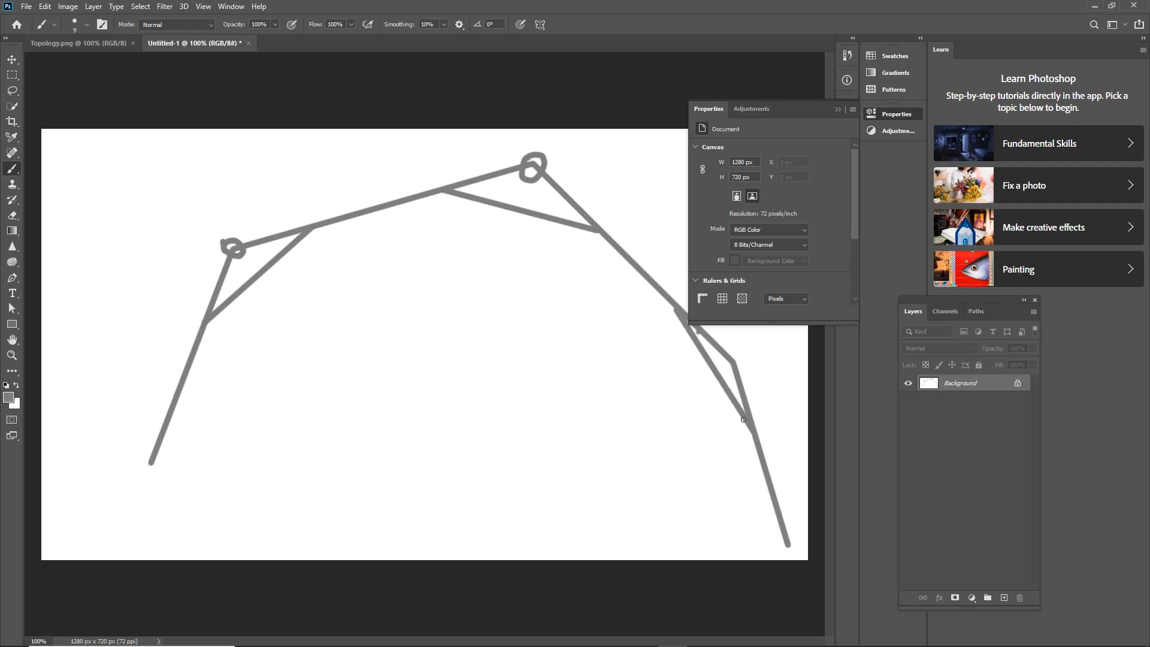
Draw short straight brush lines across the six new corners of the arch and a curved arrow following its shape underneath.
left_click(187, 382)
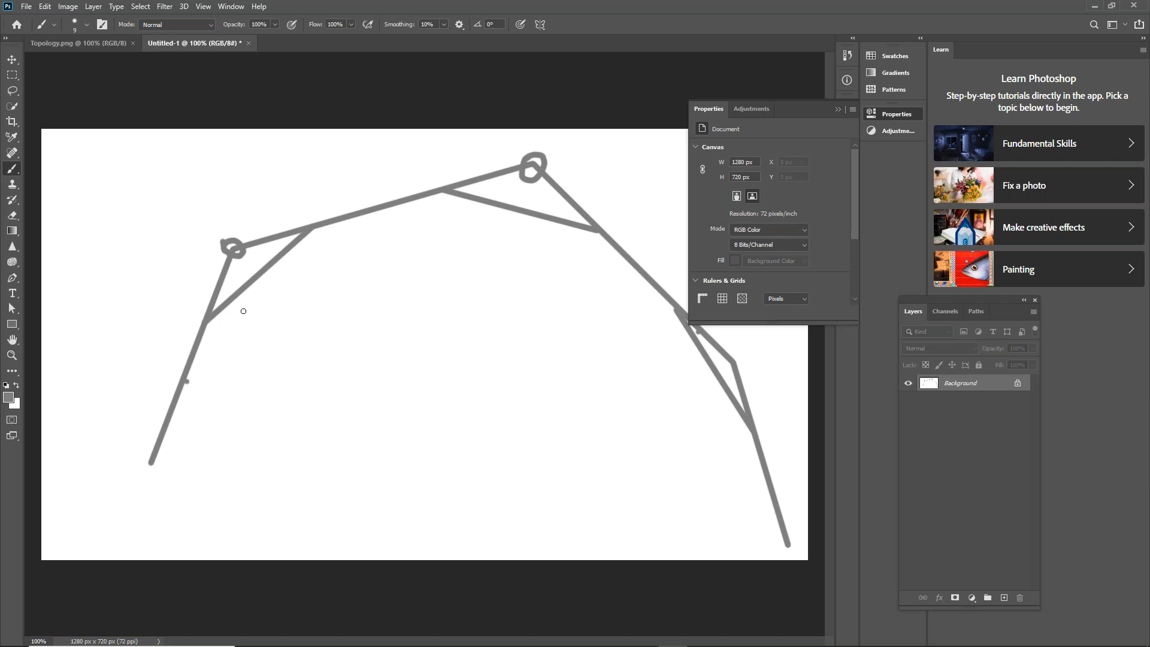
left_click(241, 295, "shift")
left_click(365, 215, "shift")
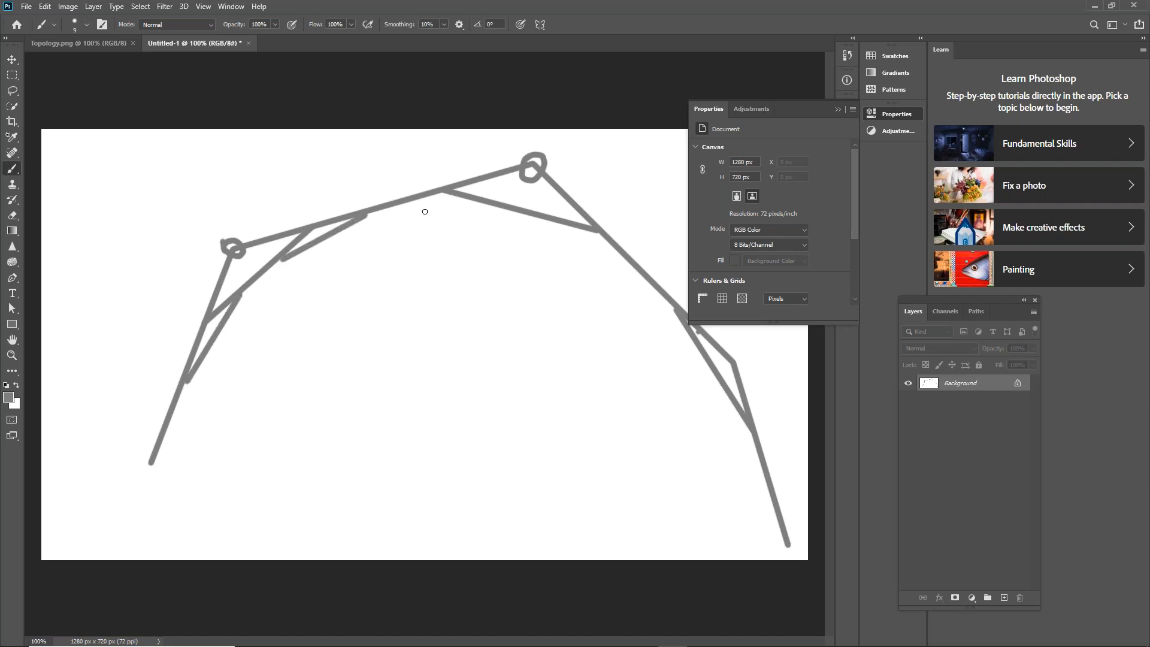
left_click(412, 204)
left_click(493, 207, "shift")
left_click(564, 224)
left_click(631, 265, "shift")
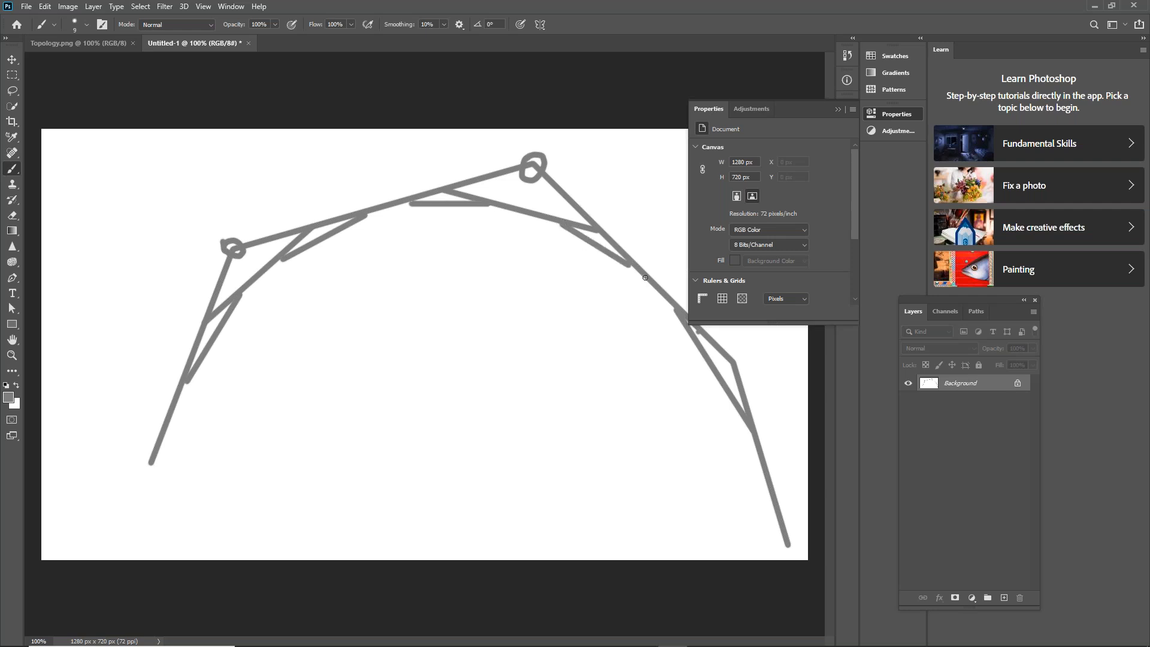
left_click(708, 360, "shift")
left_click(732, 403)
left_click(759, 469, "shift")
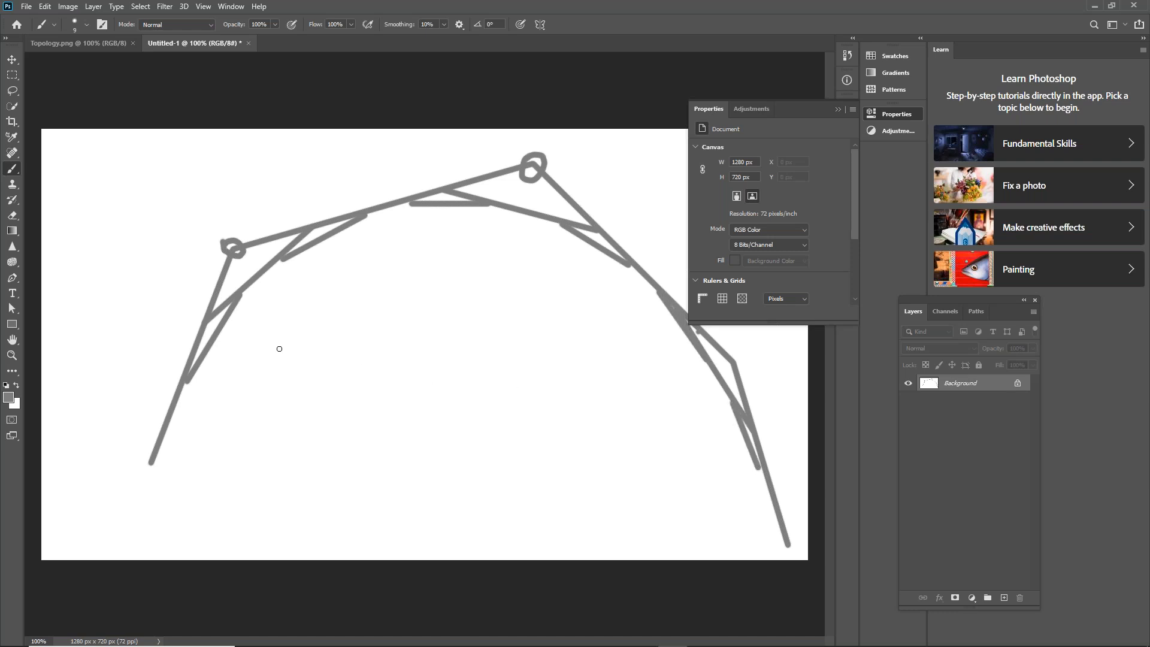
mouse_move(211, 396)
left_mouse_down()
mouse_move(254, 314)
mouse_move(488, 260)
mouse_move(675, 426)
mouse_move(673, 393)
mouse_move(653, 432)
left_mouse_up()
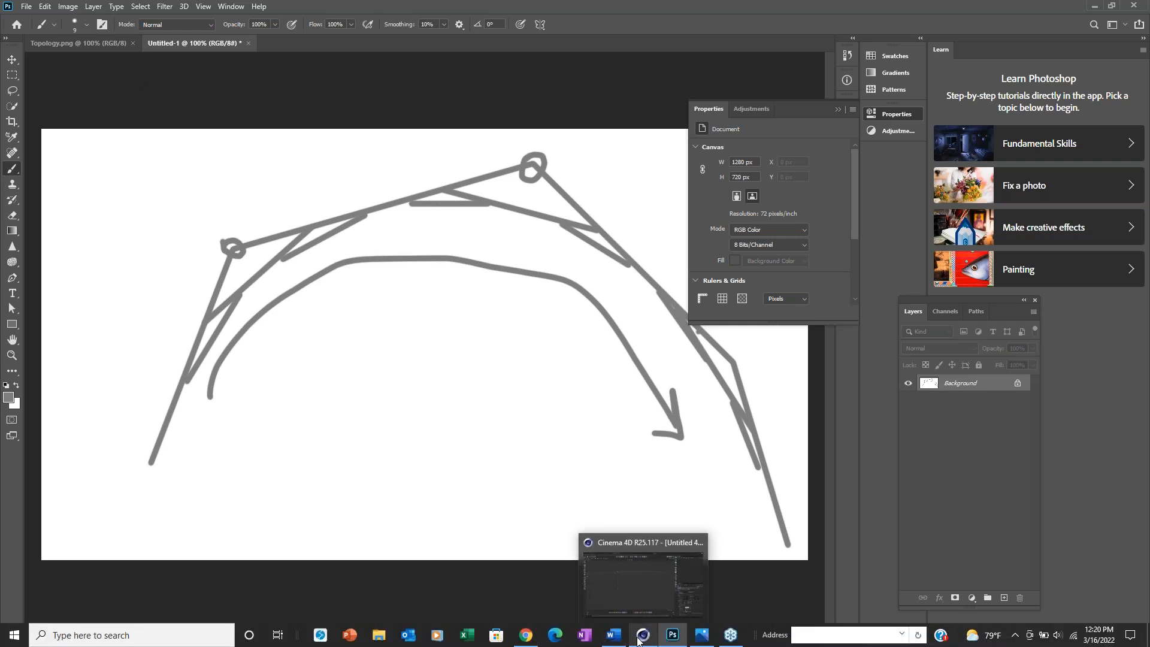
Switch to Cinema 4D and add a cylinder with 8 rotation segments.
left_click(645, 636)
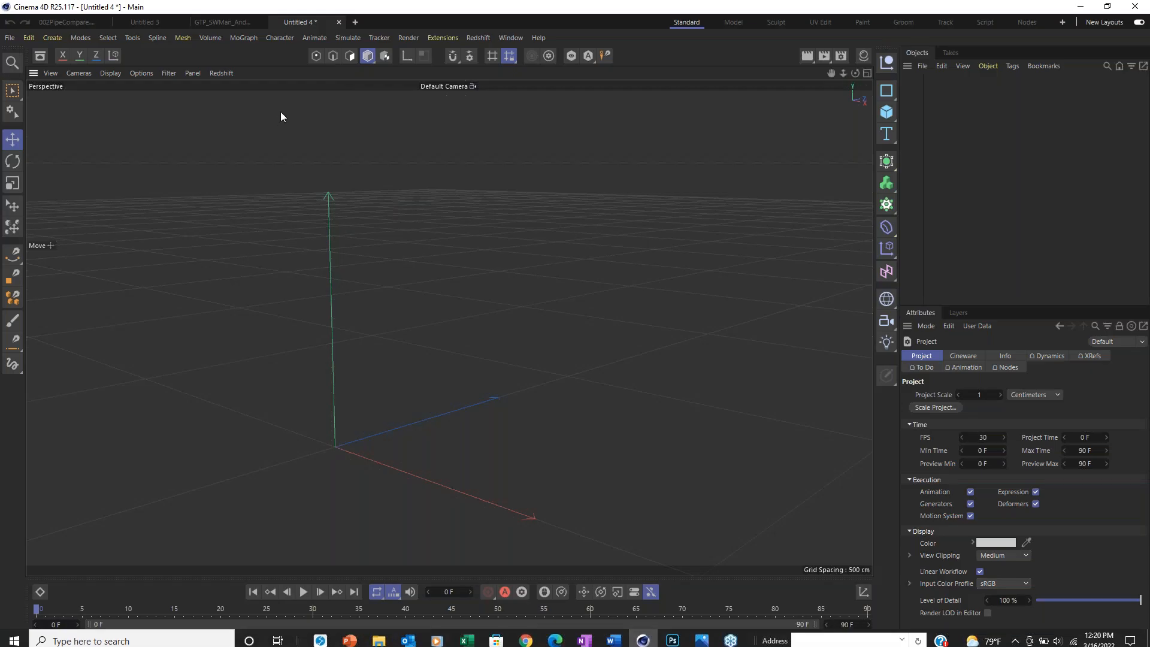
left_click(889, 112)
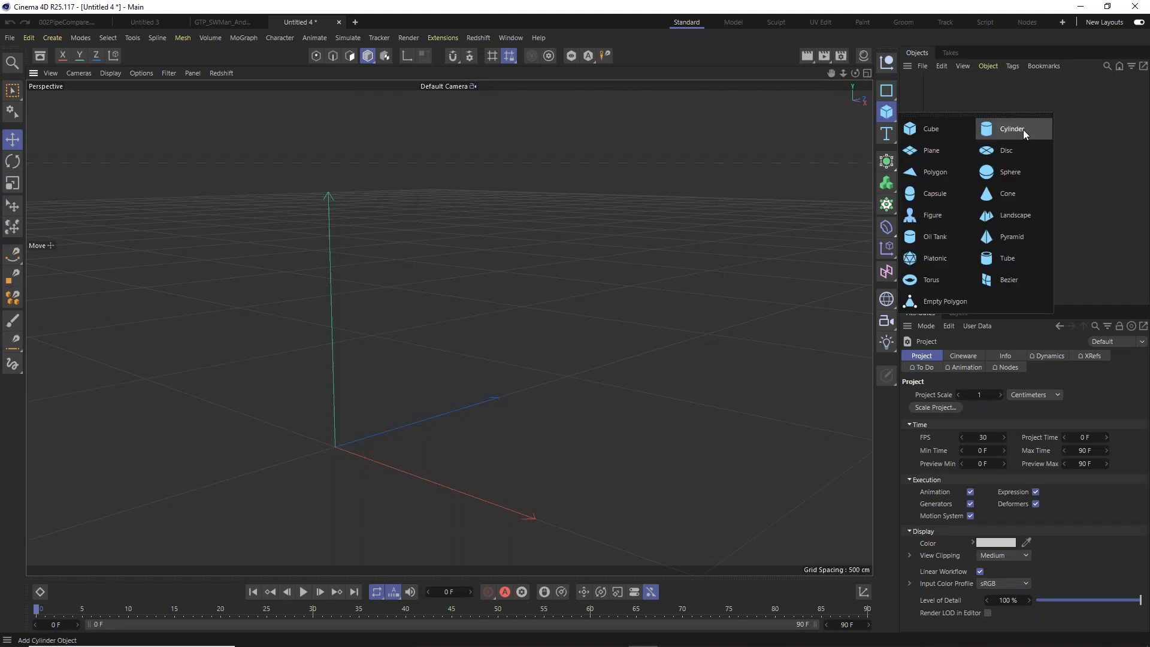
left_click(1024, 130)
left_click(984, 356)
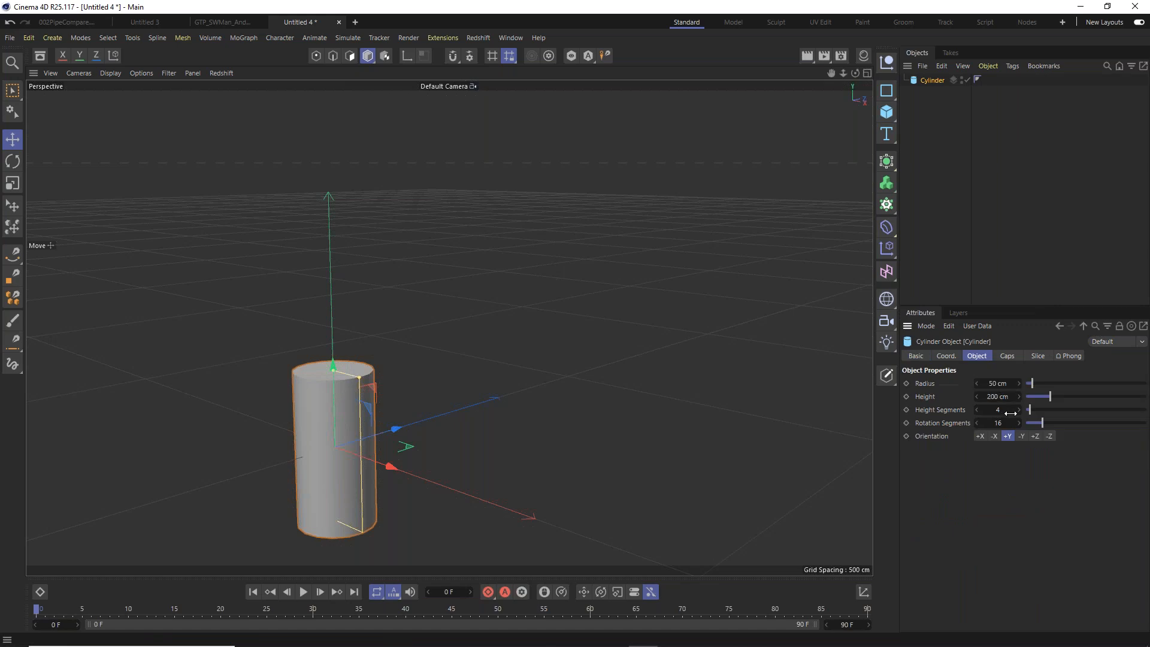
left_click(999, 423)
type("8")
key("Return")
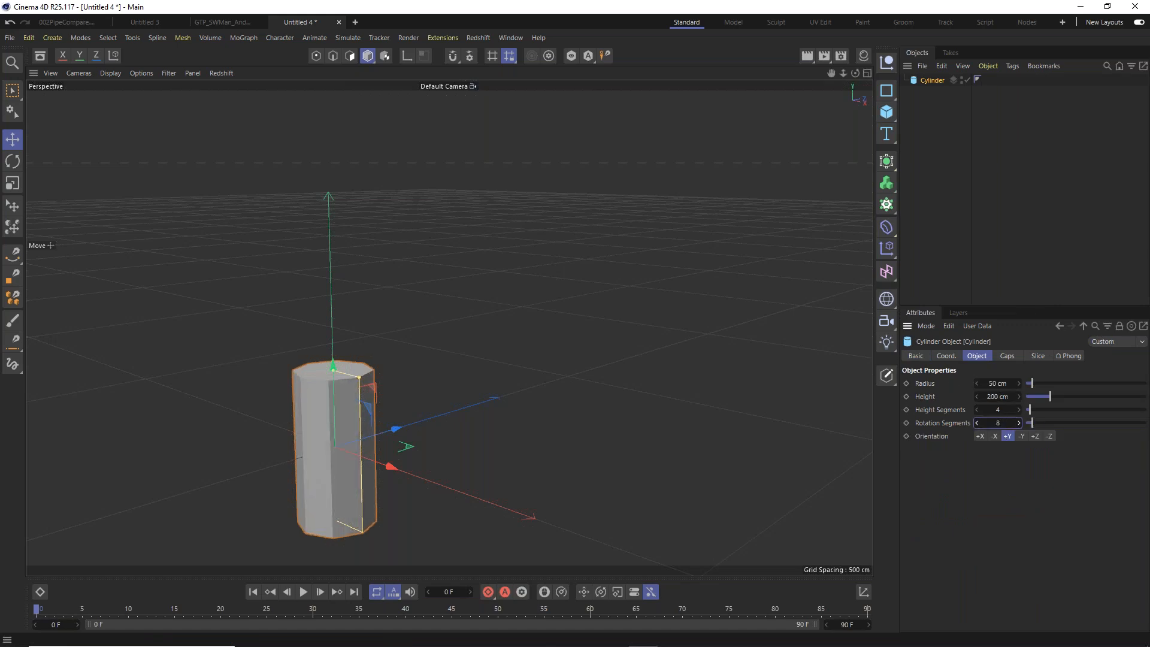
Turn off the cylinder's caps and set its height segments to 2.
left_click(1007, 358)
left_click(951, 382)
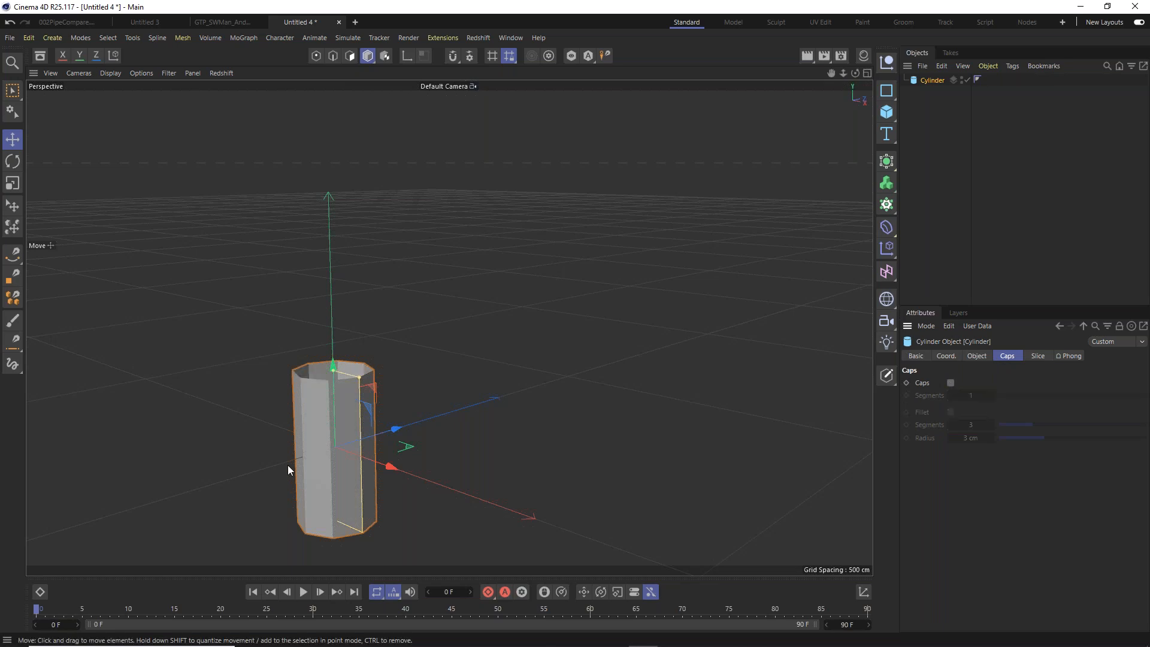
key("h")
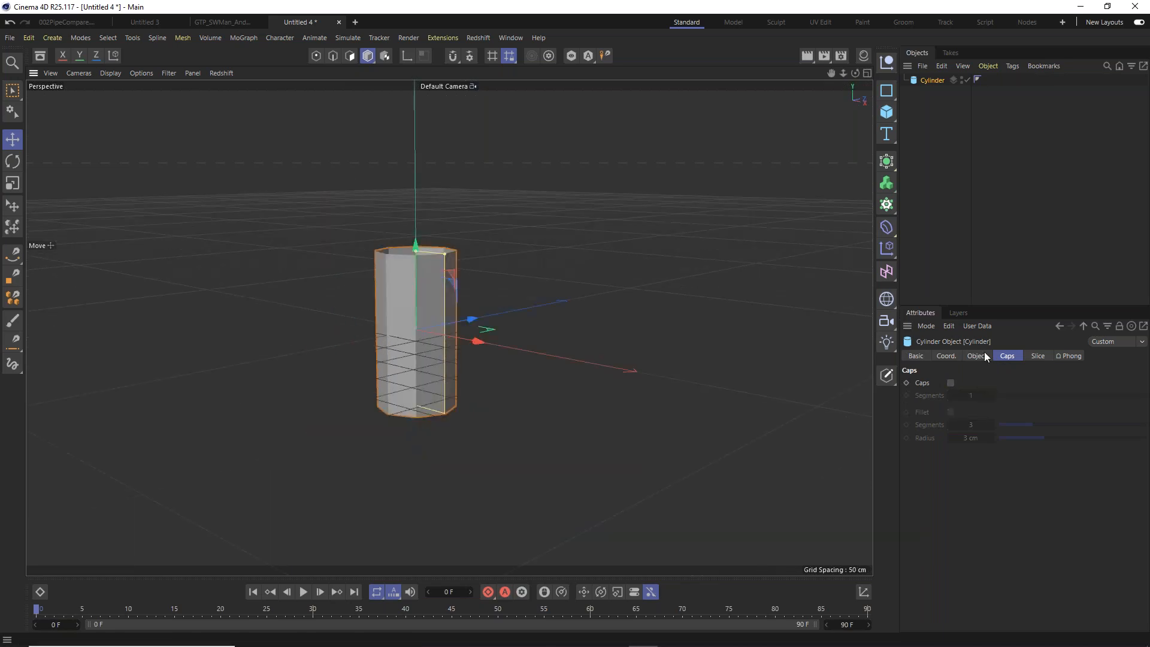
left_click(986, 357)
double_click(992, 410)
type("2")
key("Return")
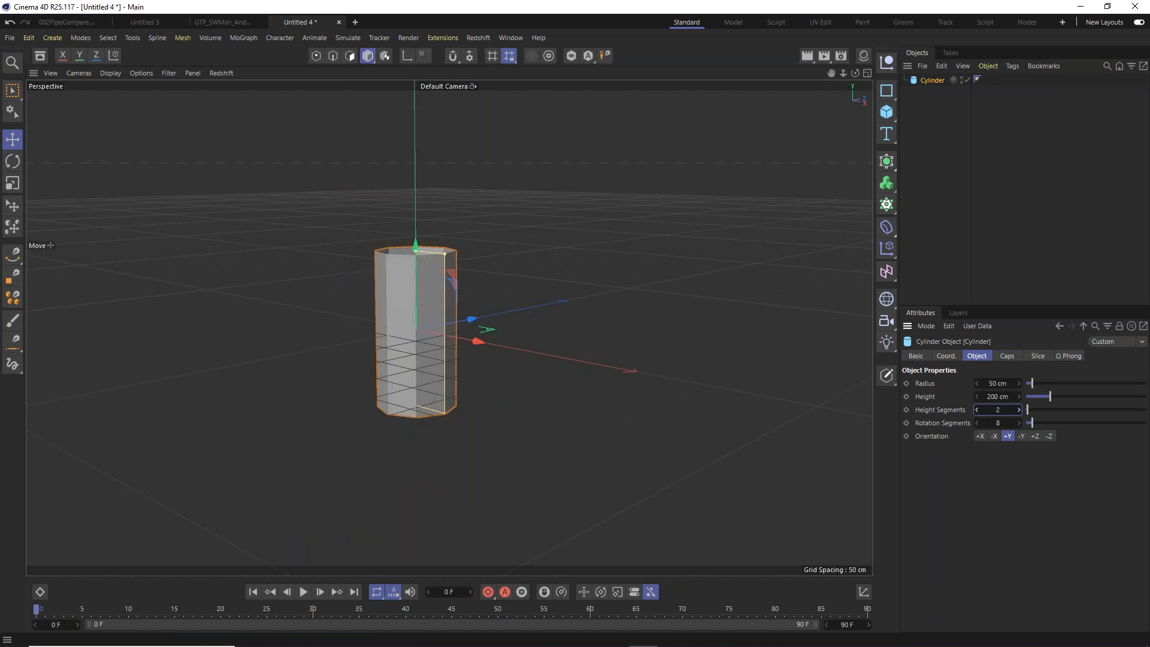
Set the viewport display to Gouraud Shading (Lines).
left_click(109, 74)
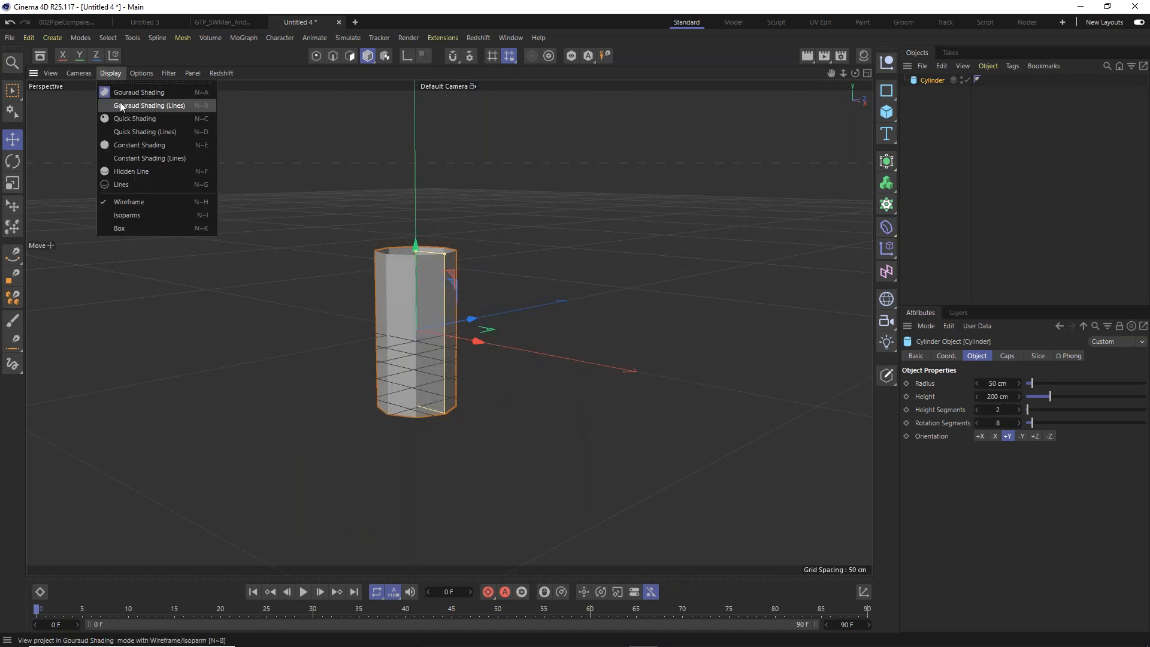
left_click(121, 104)
left_click_drag(438, 262, 454, 292, "alt")
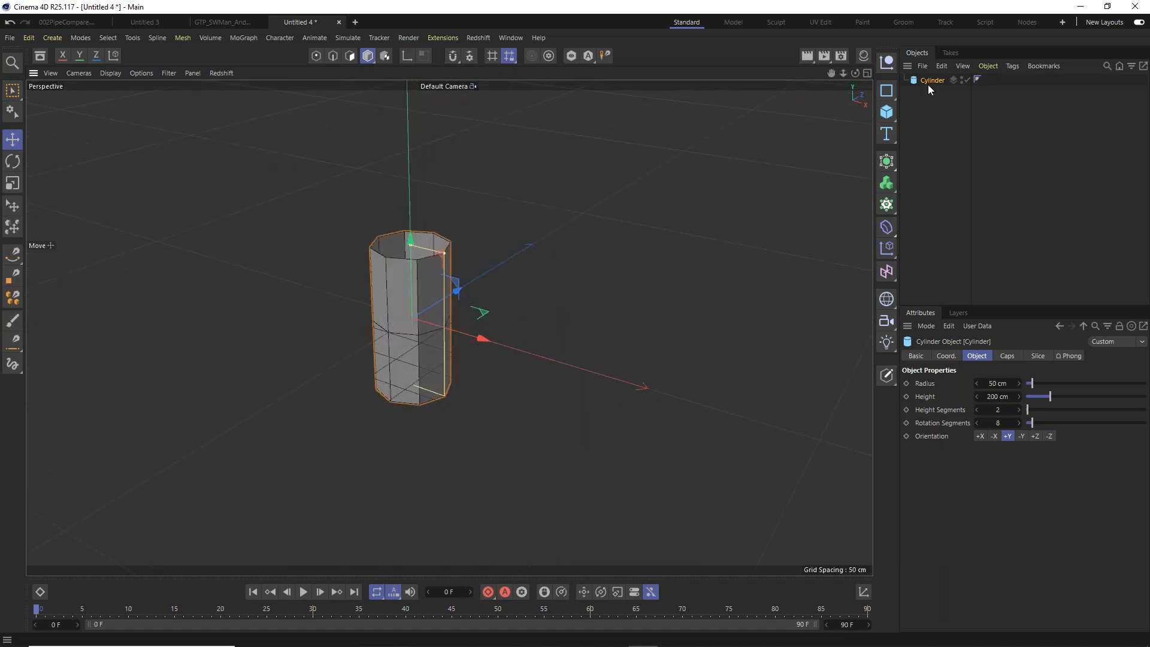
Make the cylinder editable and switch to point mode with the Move tool.
key("c")
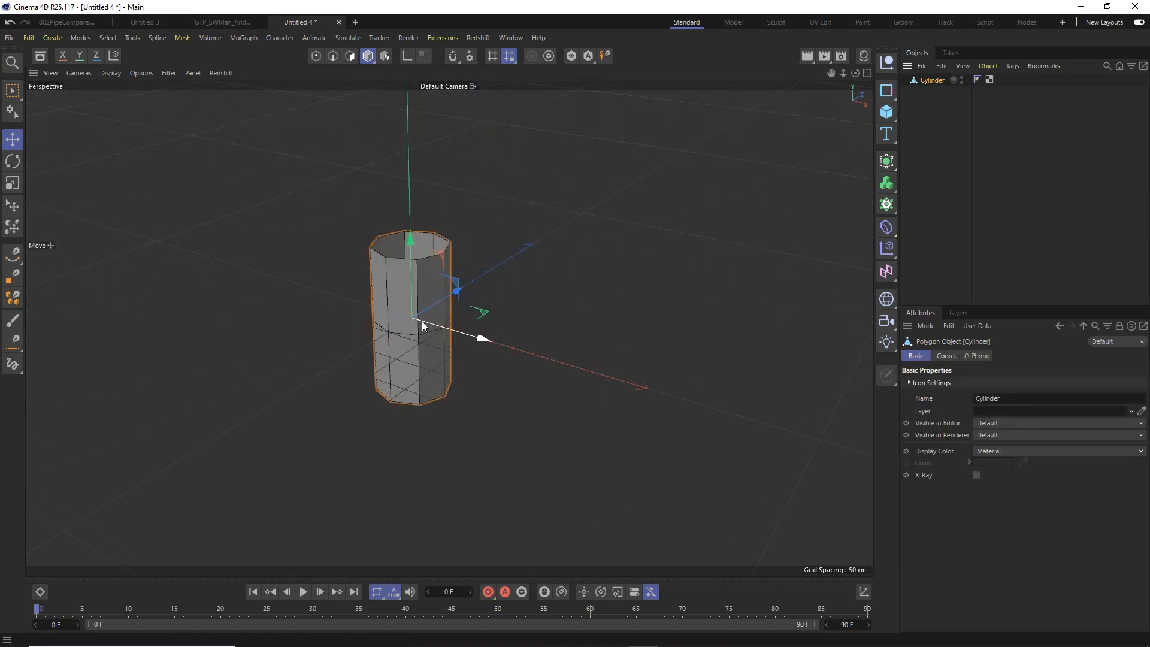
scroll(418, 321, "up", 2)
scroll(417, 322, "up", 2)
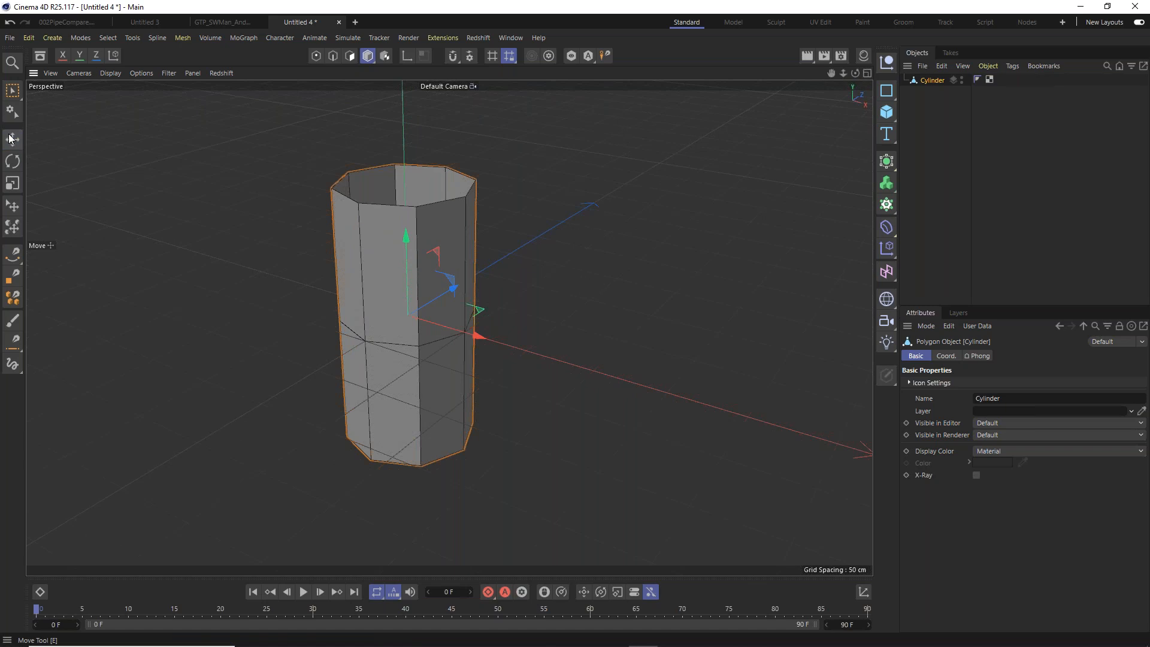
key("e")
left_click_drag(447, 235, 468, 251, "alt")
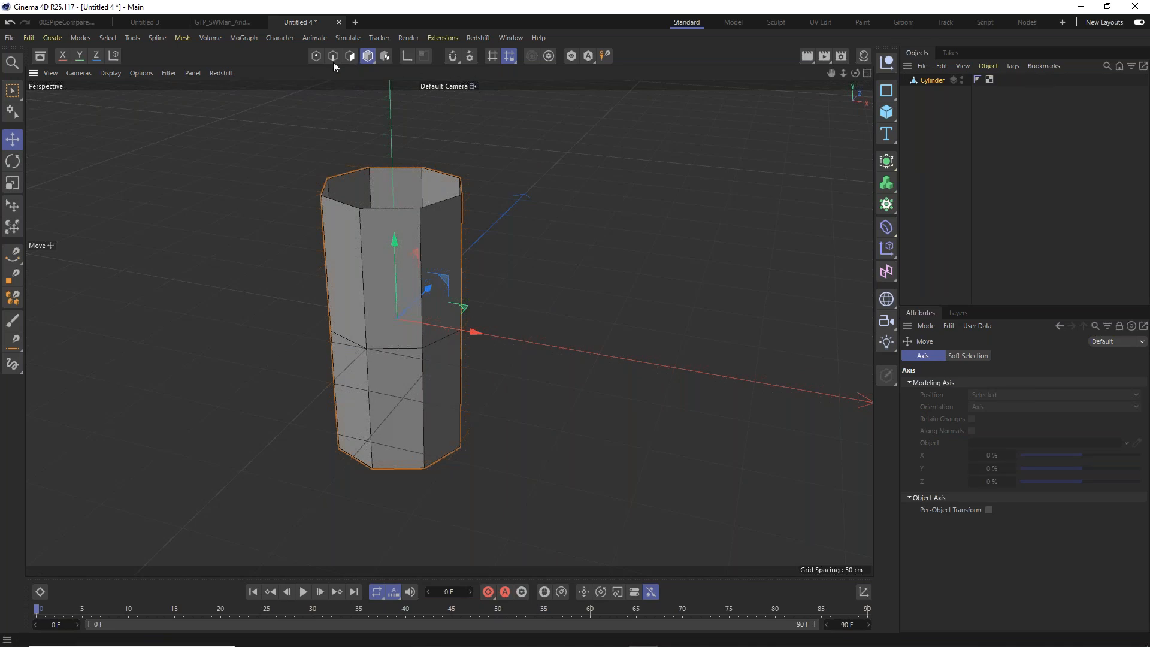
left_click(317, 56)
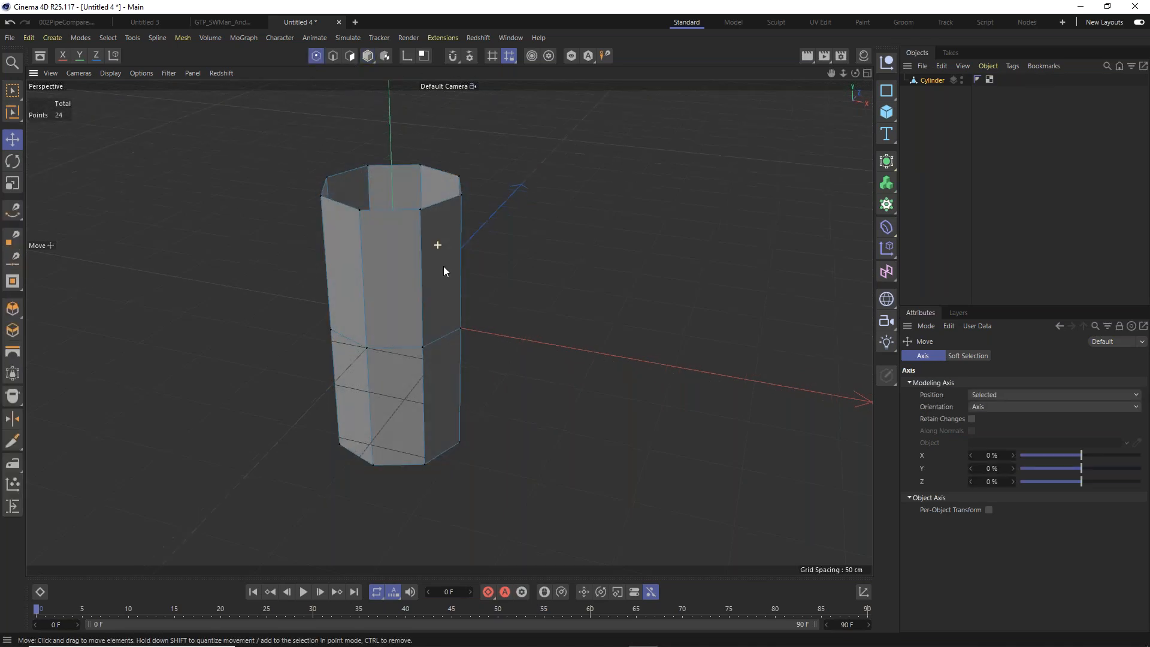
left_click_drag(443, 266, 407, 230, "alt")
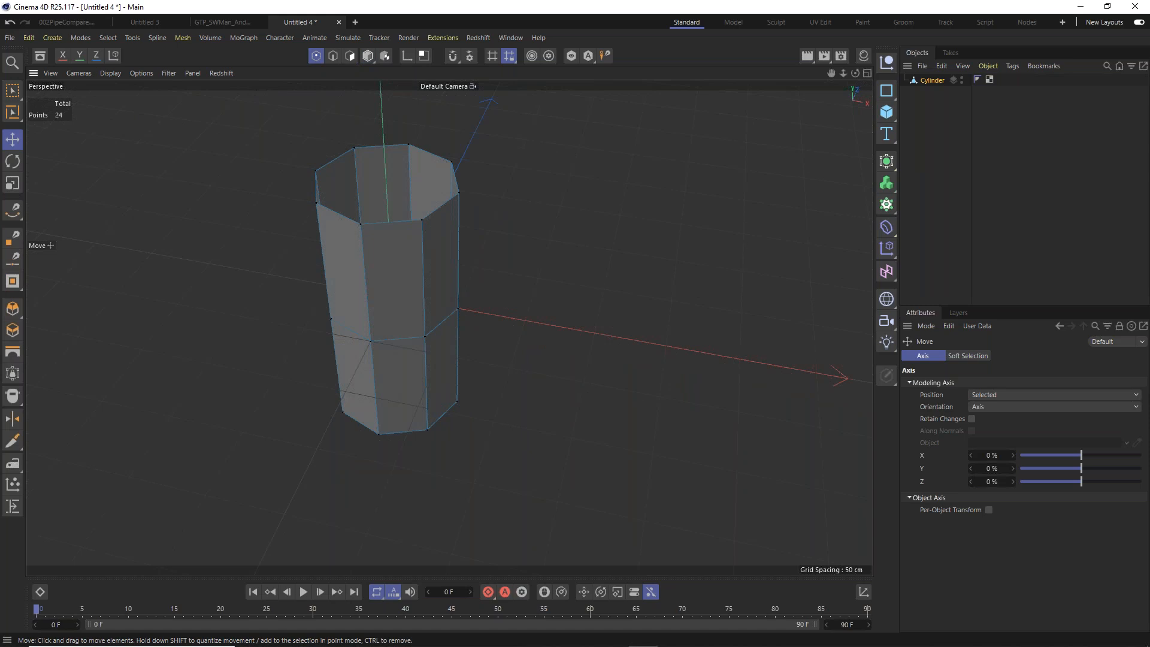
Add a Subdivision Surface as parent of the cylinder and check its mid-height control points by selecting them individually.
left_click(888, 163)
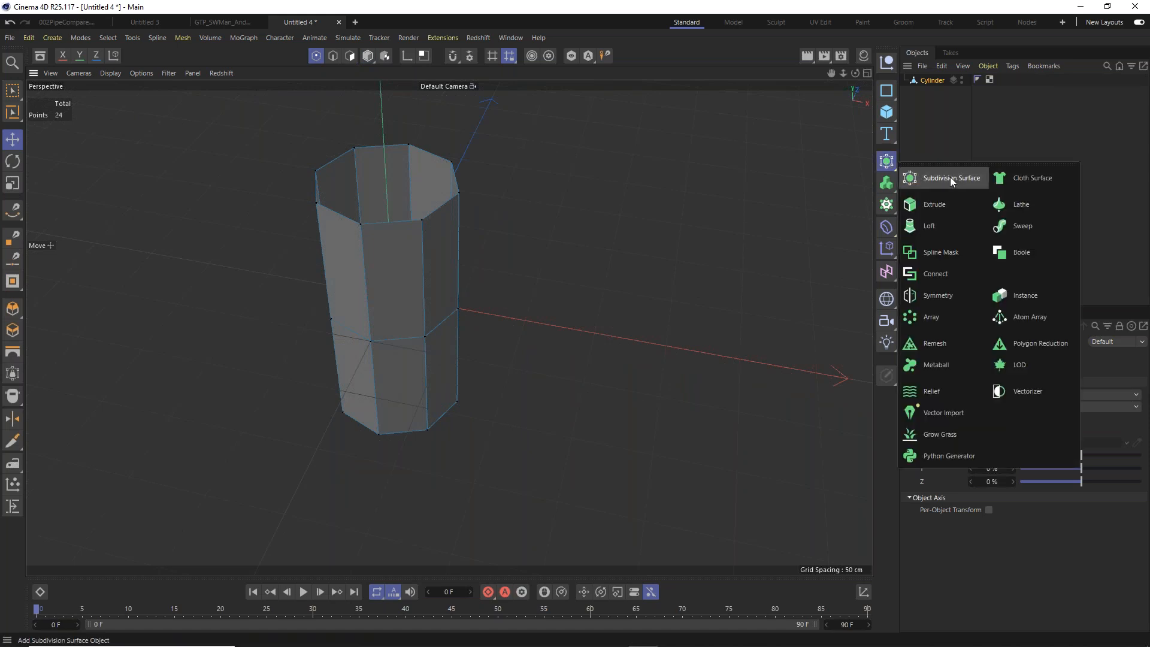
left_click(950, 177)
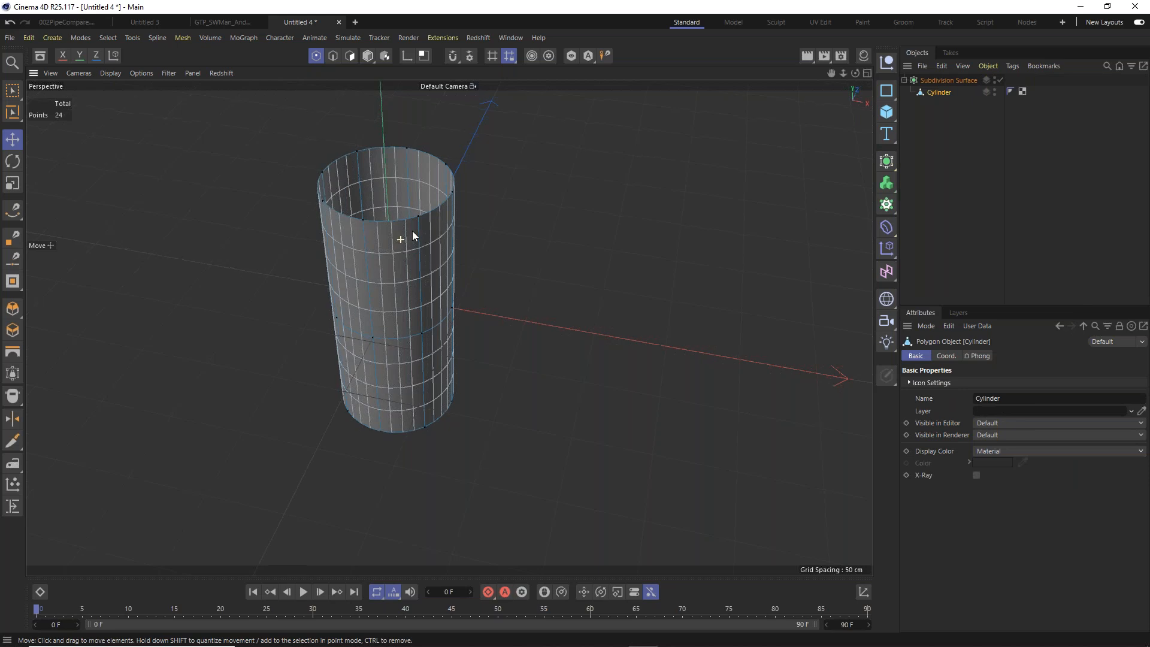
left_click_drag(412, 231, 429, 360, "alt")
left_click(420, 352)
left_click(368, 359)
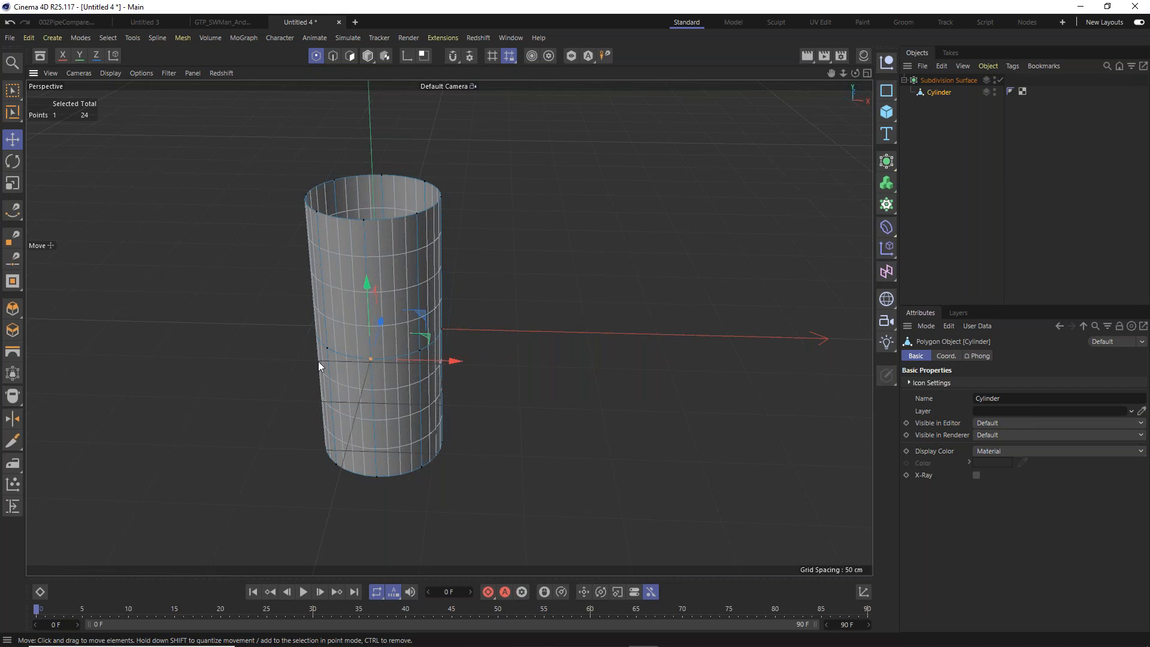
left_click(324, 350)
left_click_drag(385, 362, 411, 352, "alt")
left_click(419, 351)
left_click(702, 268)
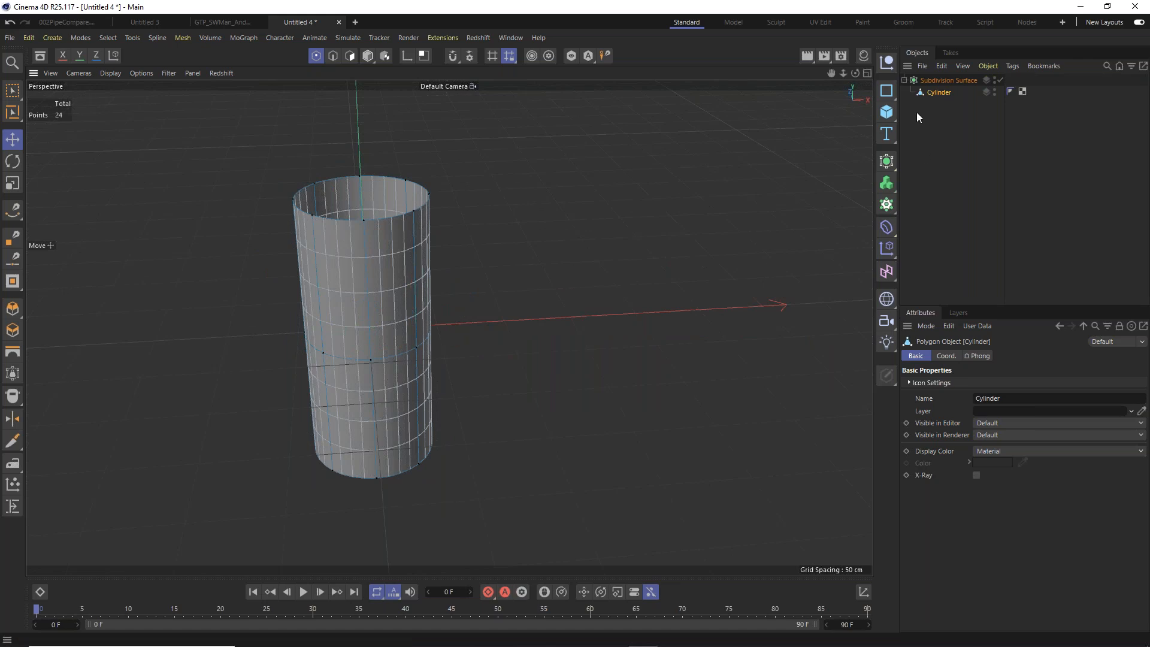
Try making the Subdivision Surface editable and selecting one of the resulting points, and undo the conversion.
right_click(941, 83)
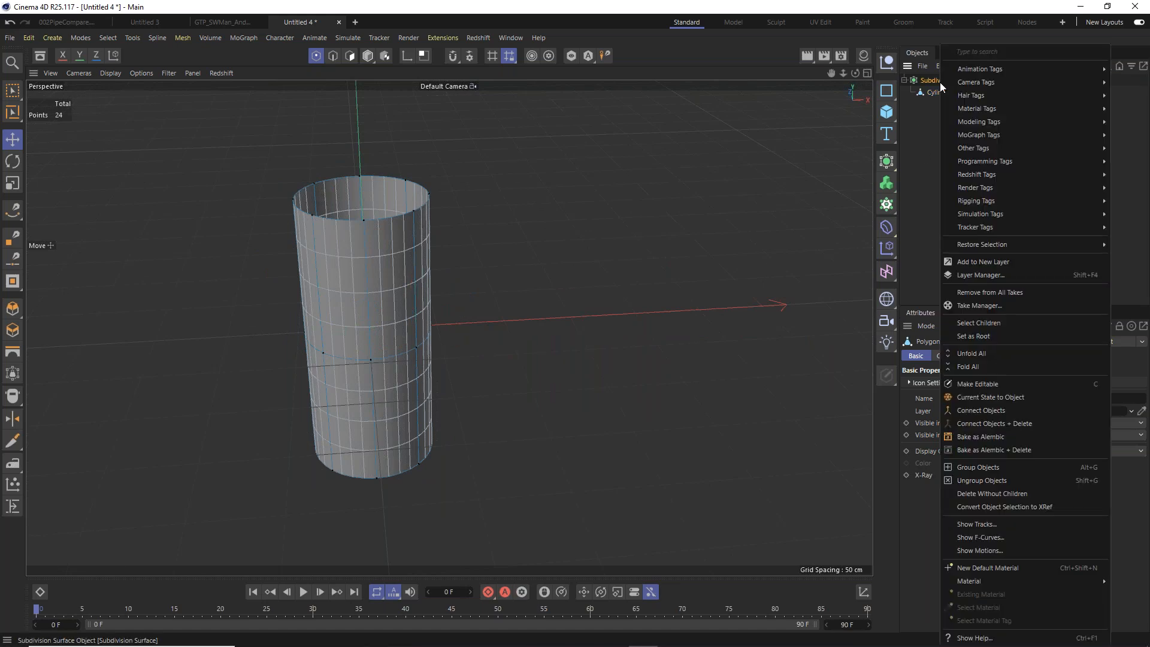
left_click(997, 384)
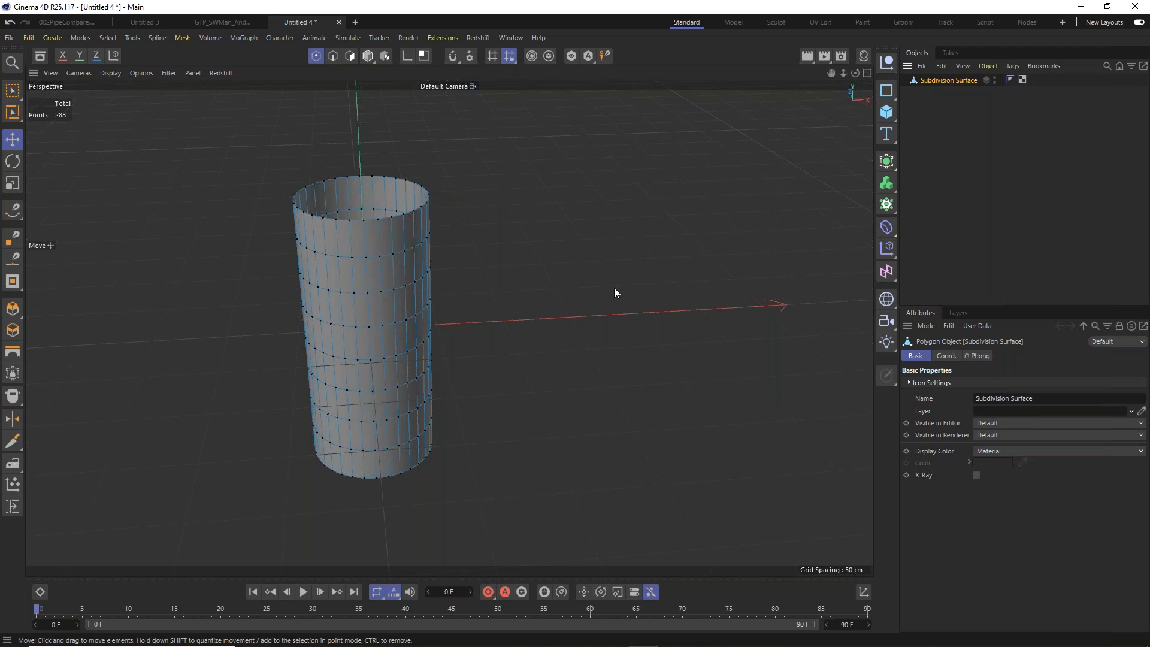
left_click(385, 297)
left_click_drag(405, 333, 375, 298, "alt")
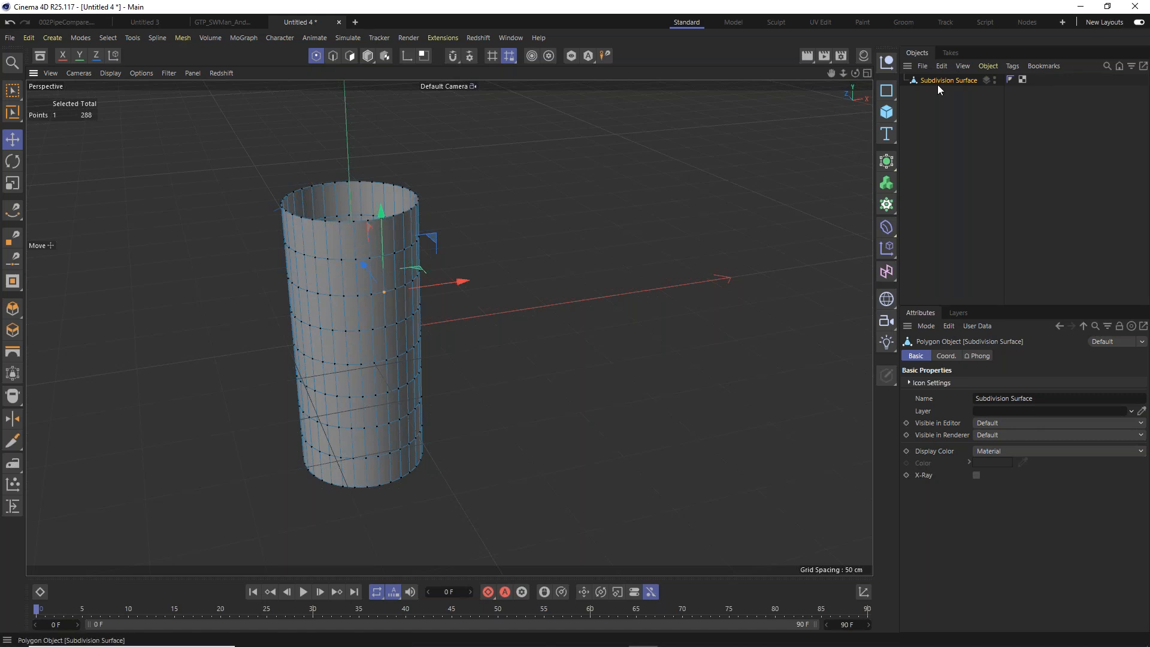
key("ctrl+z")
key("ctrl+z")
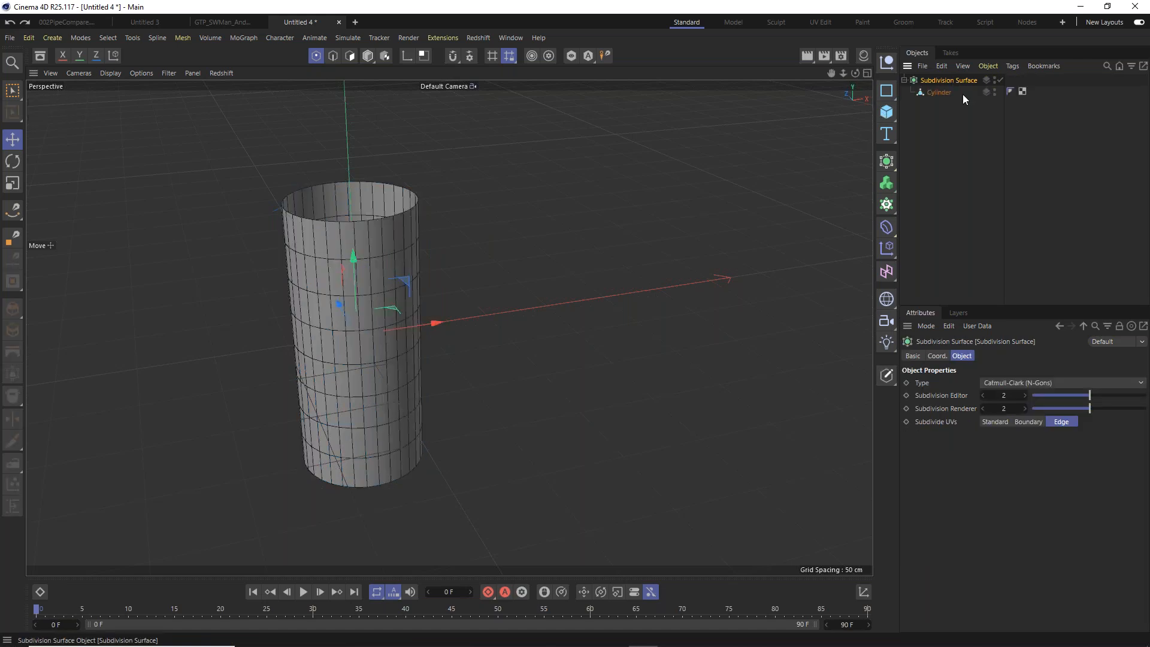
key("ctrl+y")
Pull one point of the cylinder's upper rim outward and down to form a spout.
left_click(364, 222)
left_click_drag(393, 279, 628, 238, "alt")
left_click_drag(548, 117, 561, 190)
Lower the two rim points on either side of the spout and reposition the front one to smooth the opening.
left_click(441, 230)
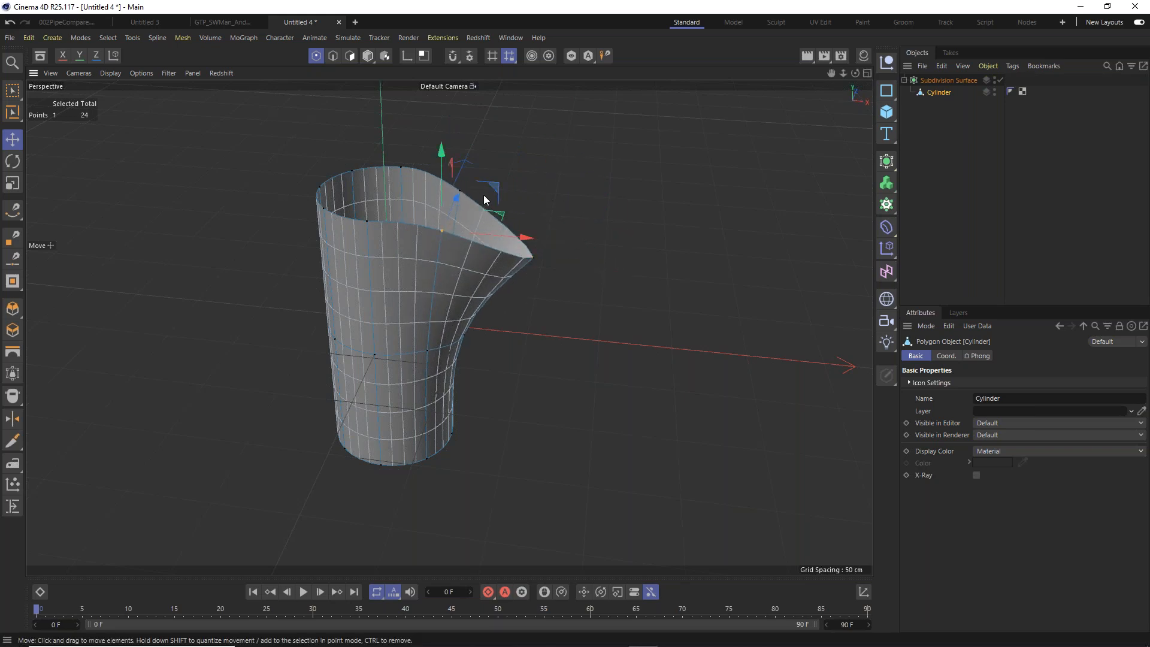
left_click_drag(469, 212, 468, 190, "alt")
left_click(467, 189, "shift")
left_click_drag(439, 127, 439, 145)
left_click(466, 204)
left_click_drag(541, 200, 461, 257)
left_click_drag(454, 286, 514, 251, "alt")
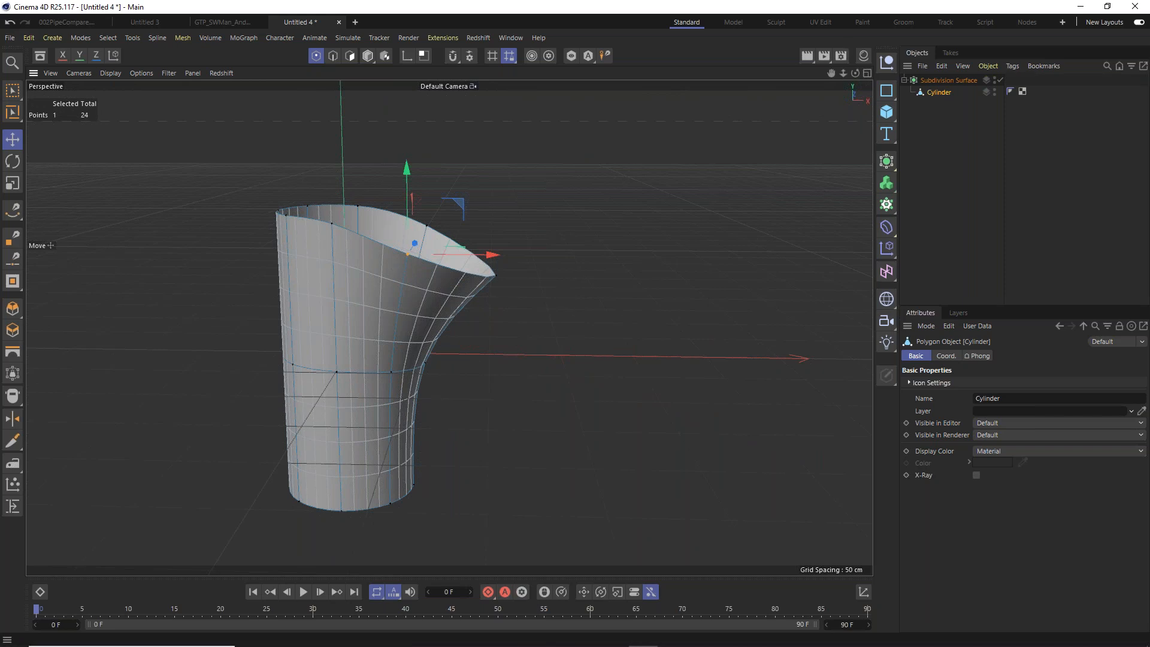
Toggle the Subdivision Surface off and on to compare the meshes, and set its Subdivision Editor level to 4.
left_click(1000, 80)
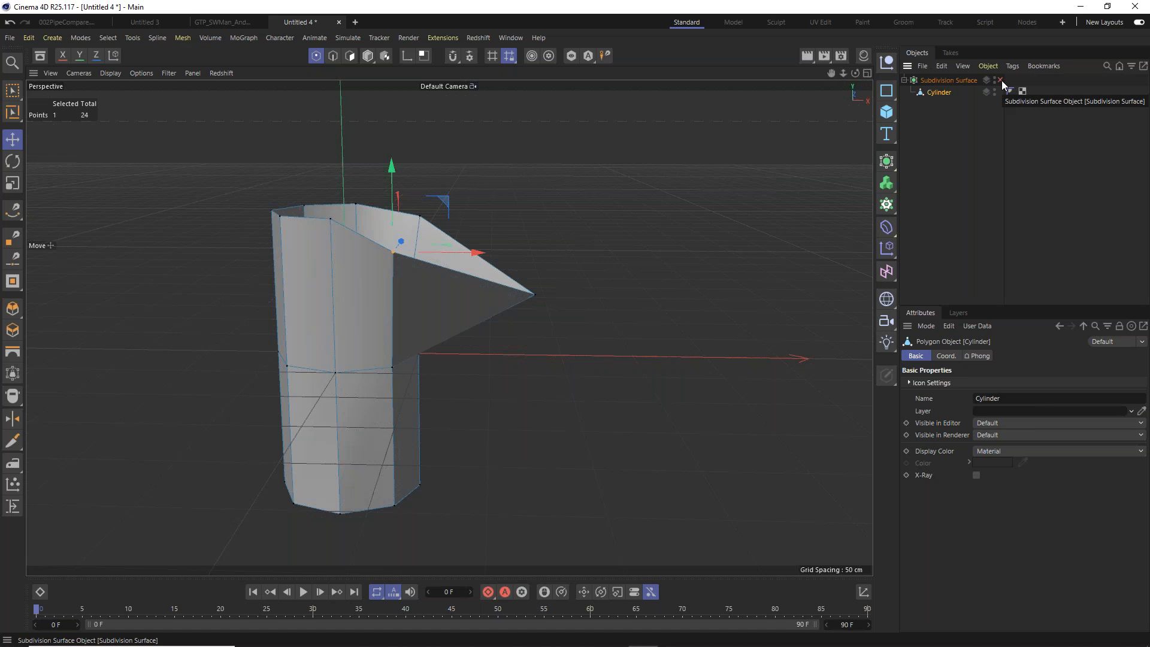
left_click(1000, 80)
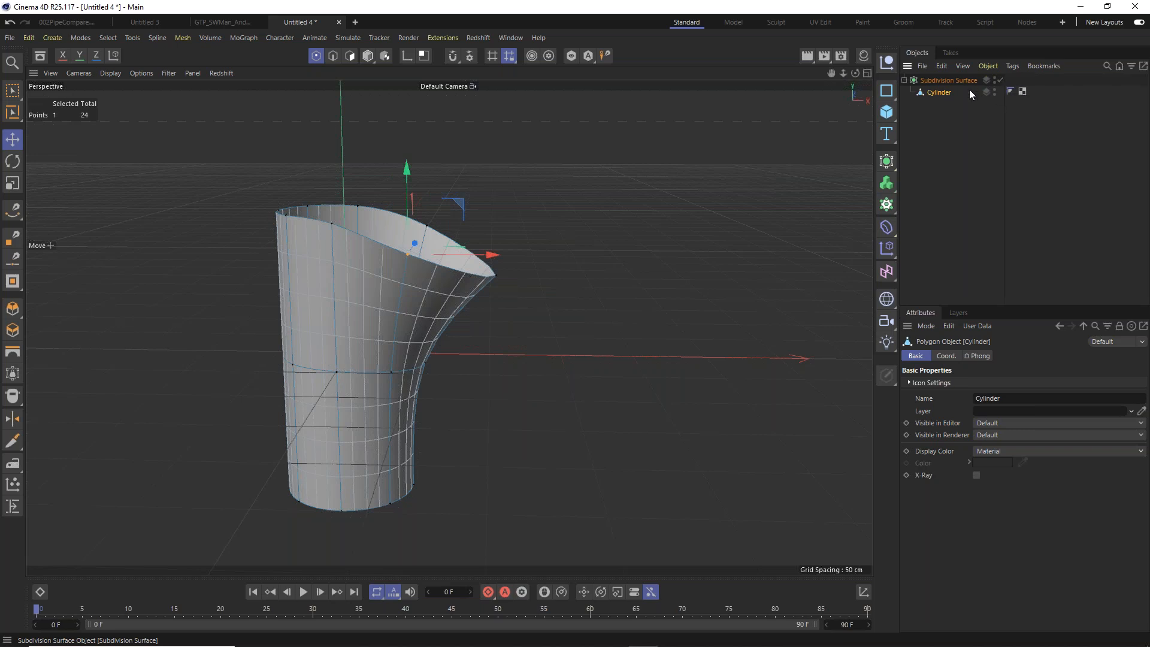
left_click(951, 80)
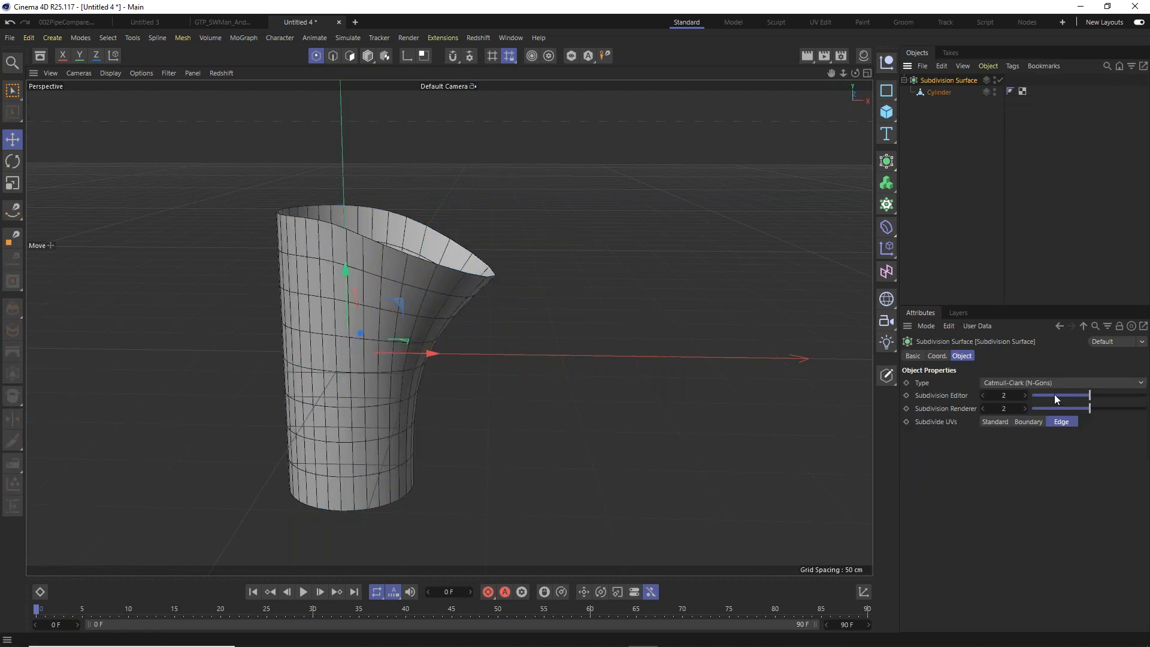
left_click_drag(422, 294, 491, 301, "alt")
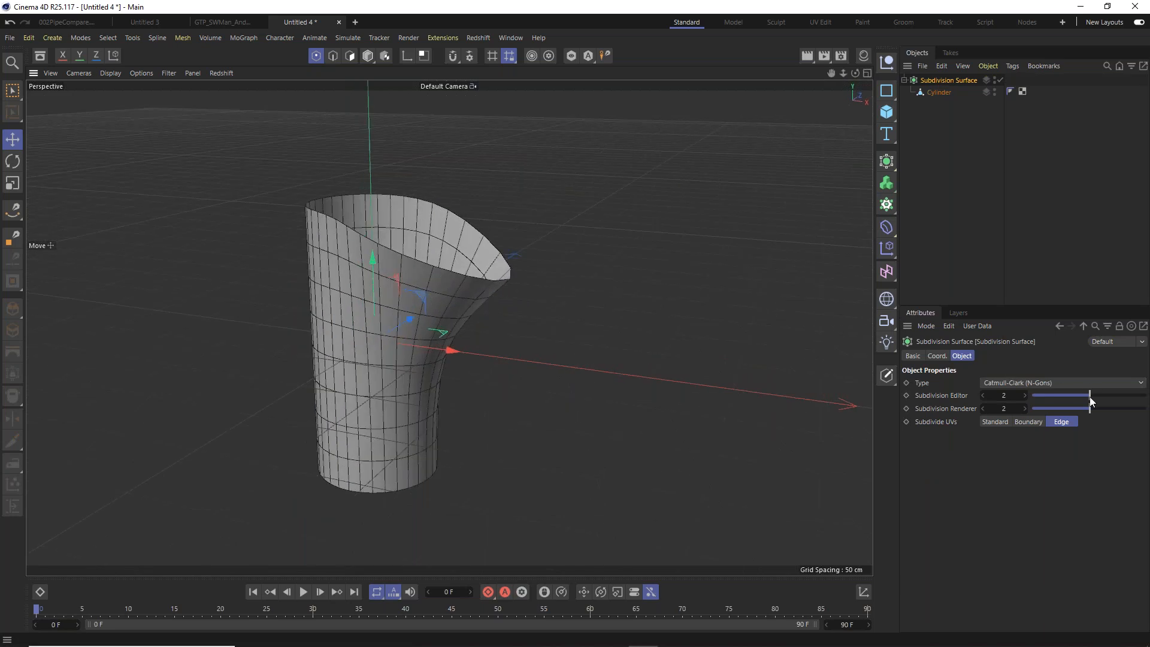
left_click_drag(1090, 396, 1147, 401)
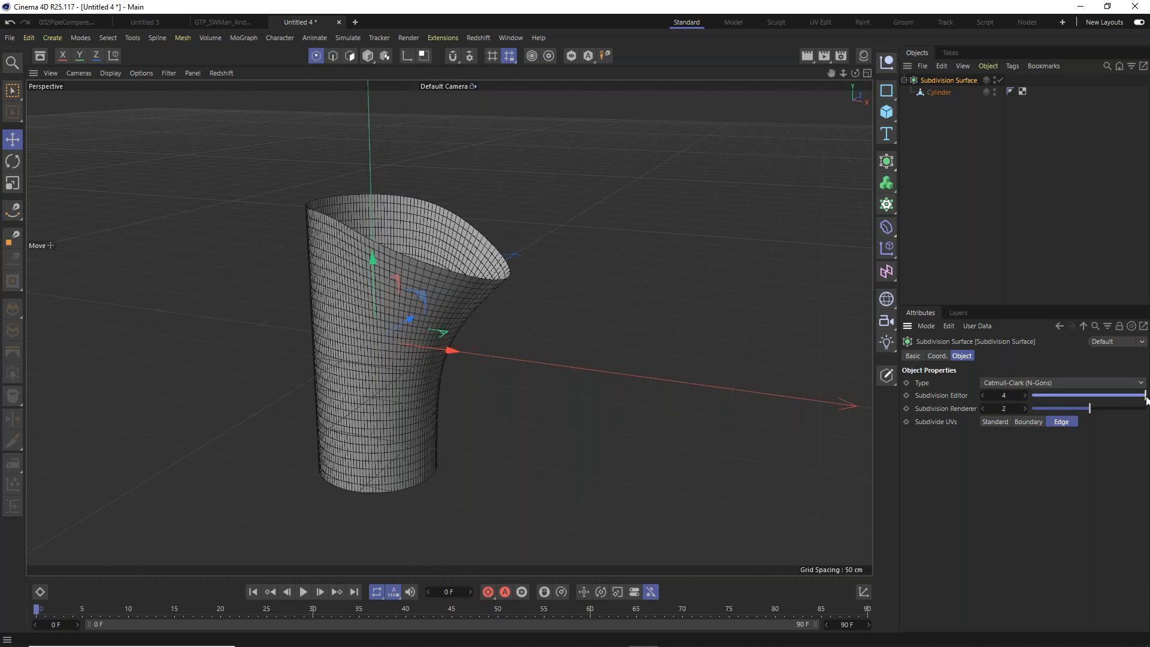
Select individual cage points on the Cylinder's rim and middle ring to examine how they control the smoothed surface.
left_click(940, 91)
left_click(396, 367)
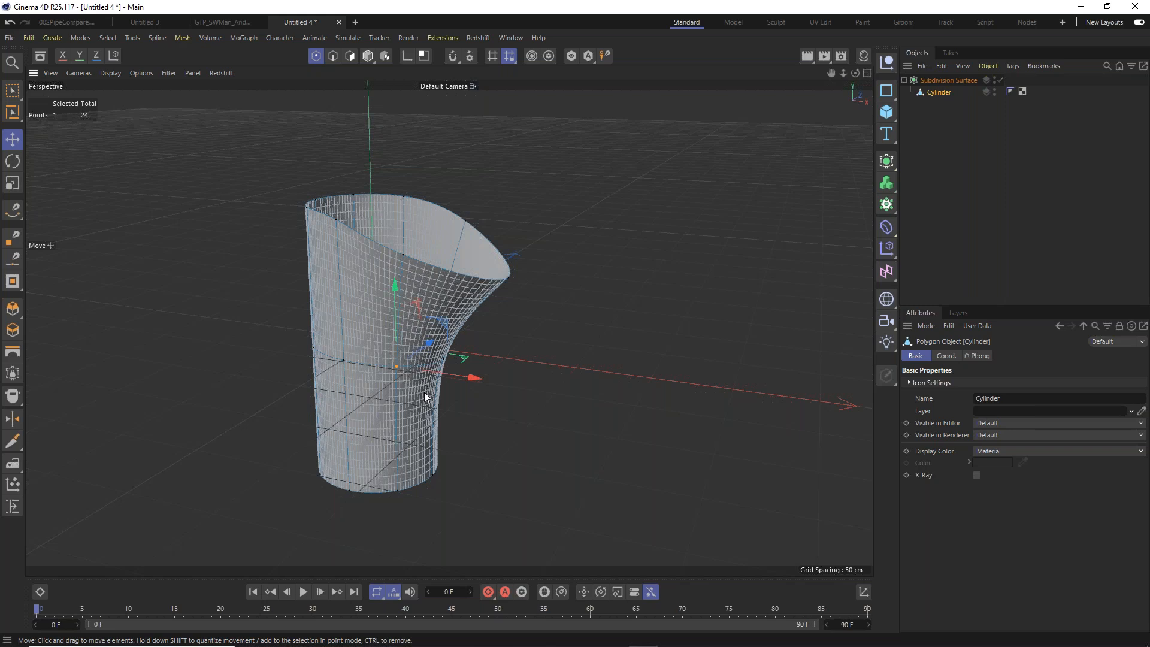
left_click(403, 257)
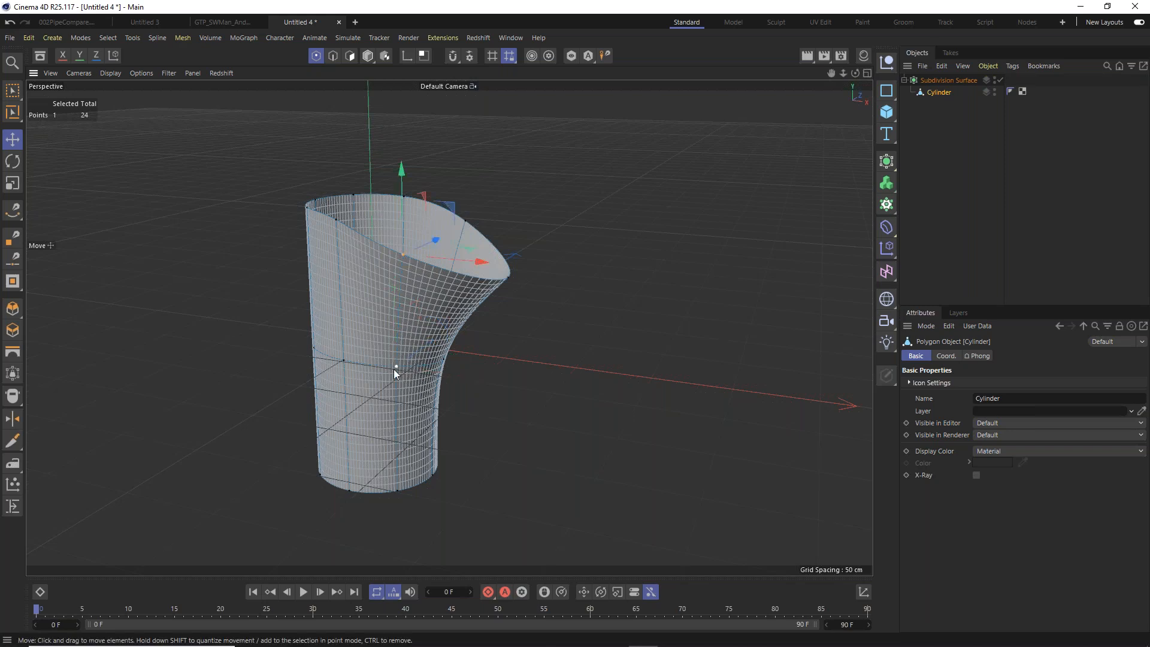
left_click_drag(395, 370, 413, 356)
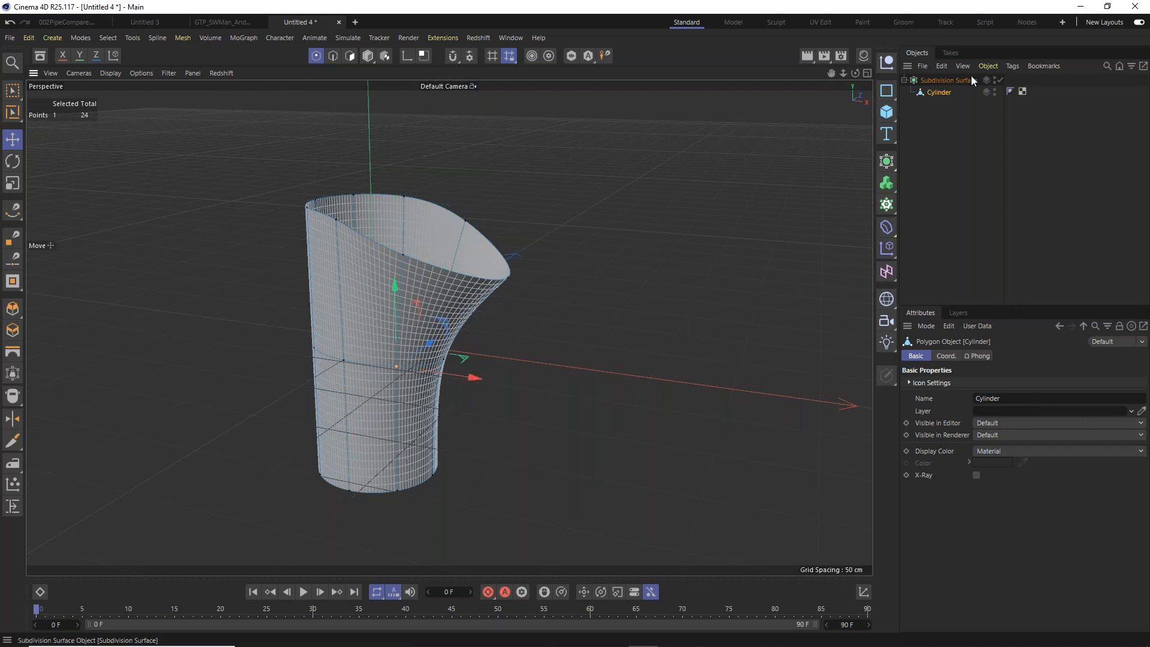
Set the Subdivision Surface's Subdivision Editor level to 2 and deselect the object.
left_click(945, 92)
left_click(951, 81)
double_click(1004, 395)
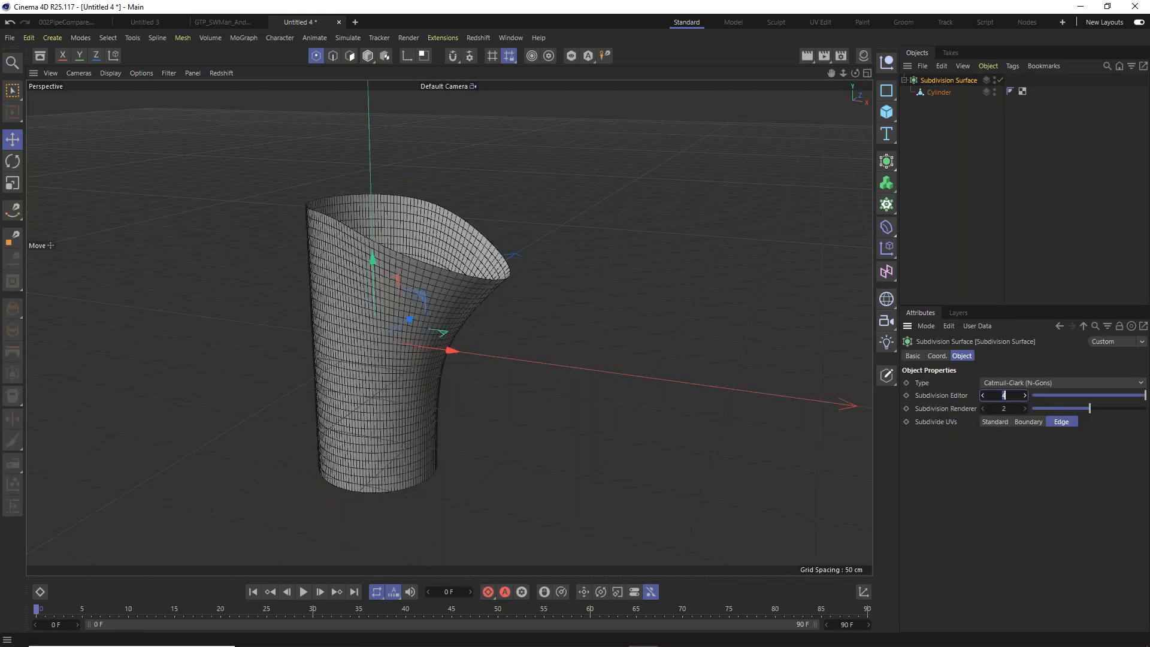
type("2")
key("Return")
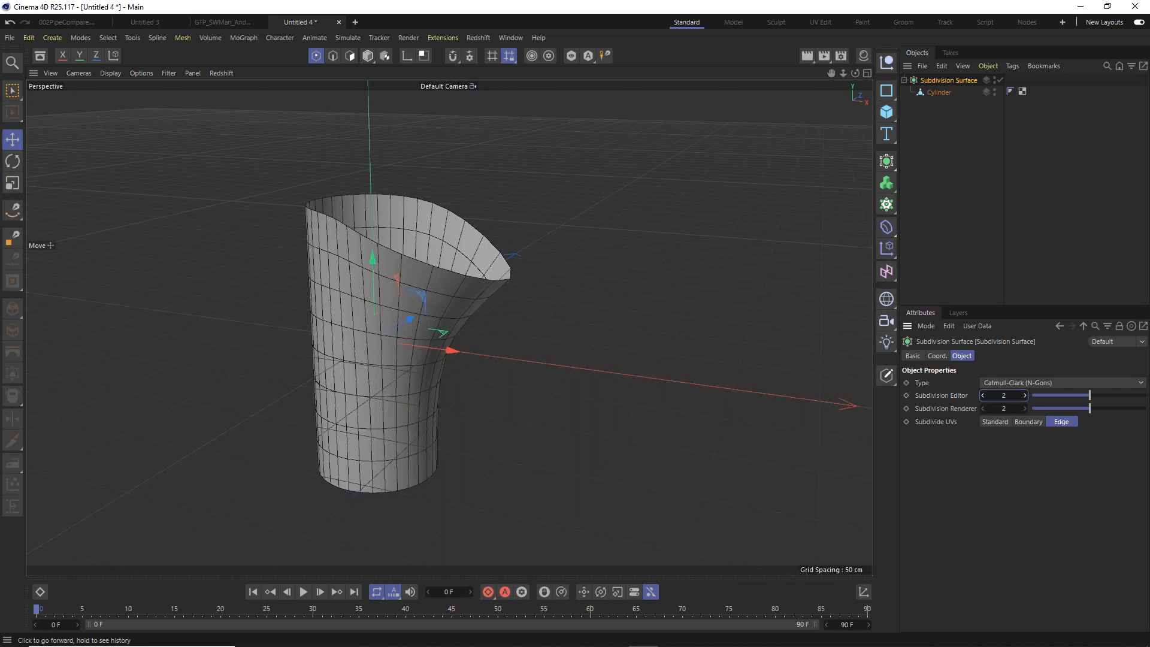
left_click(951, 160)
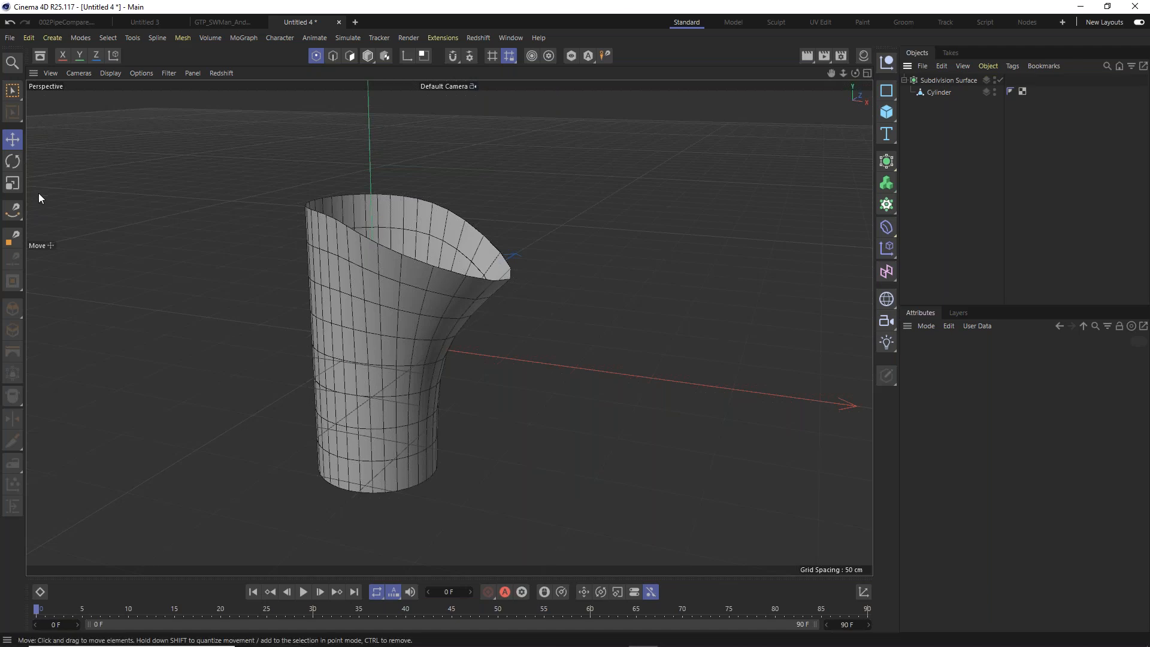
Switch to the scanned leg project and show the scan to examine the Polygon patch against it.
left_click(236, 23)
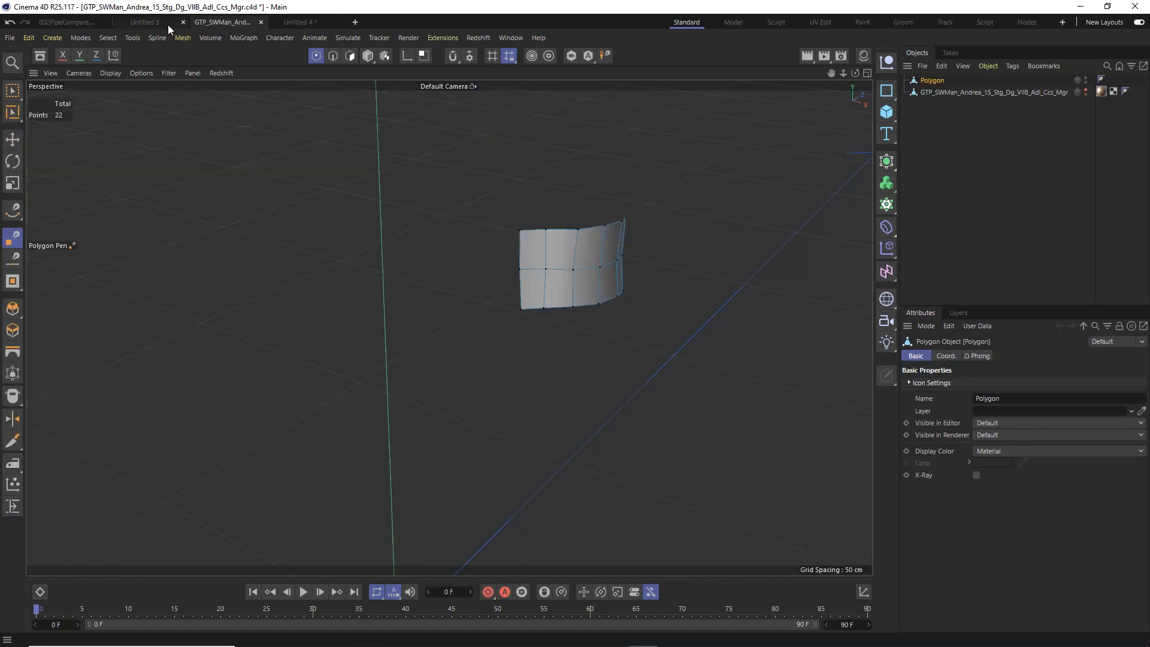
left_click_drag(602, 268, 503, 268, "alt")
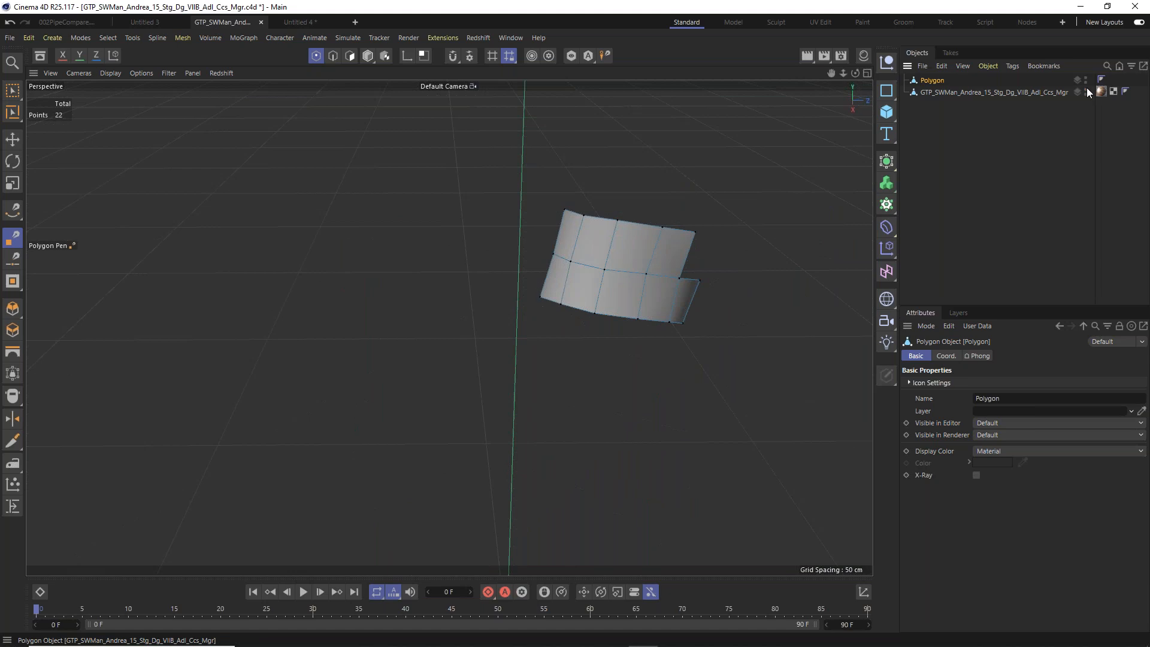
left_click(1087, 87)
left_click_drag(635, 279, 709, 241, "alt")
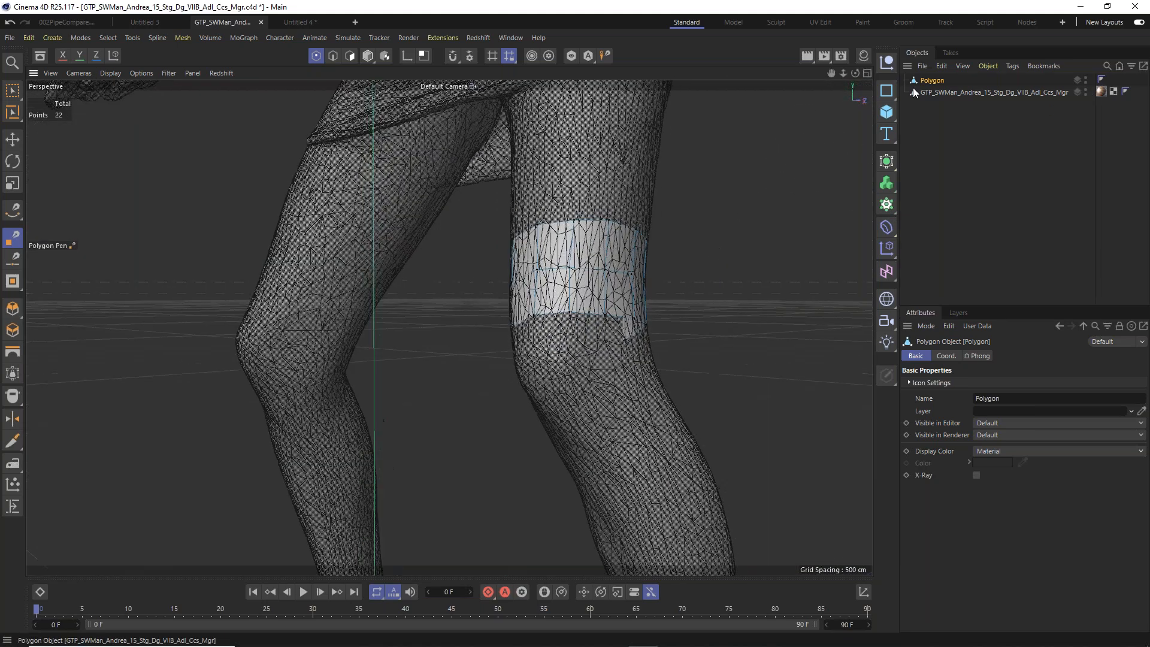
Add a Subdivision Surface to the leg project and make the Polygon patch its child.
left_click(887, 160)
left_click_drag(932, 93, 940, 80)
left_click_drag(509, 295, 440, 303, "alt")
scroll(594, 270, "up", 3)
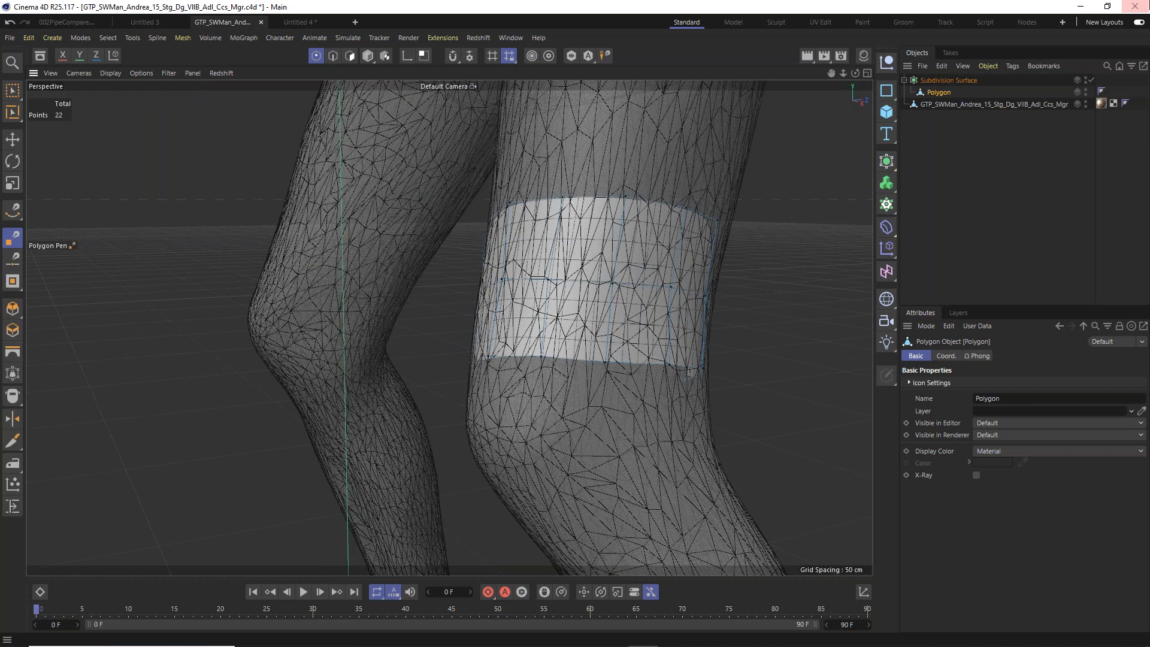
Hide the scanned mesh, switch to the Move tool and deselect the Polygon patch.
double_click(1086, 102)
left_click_drag(626, 258, 605, 282, "alt")
left_click(13, 139)
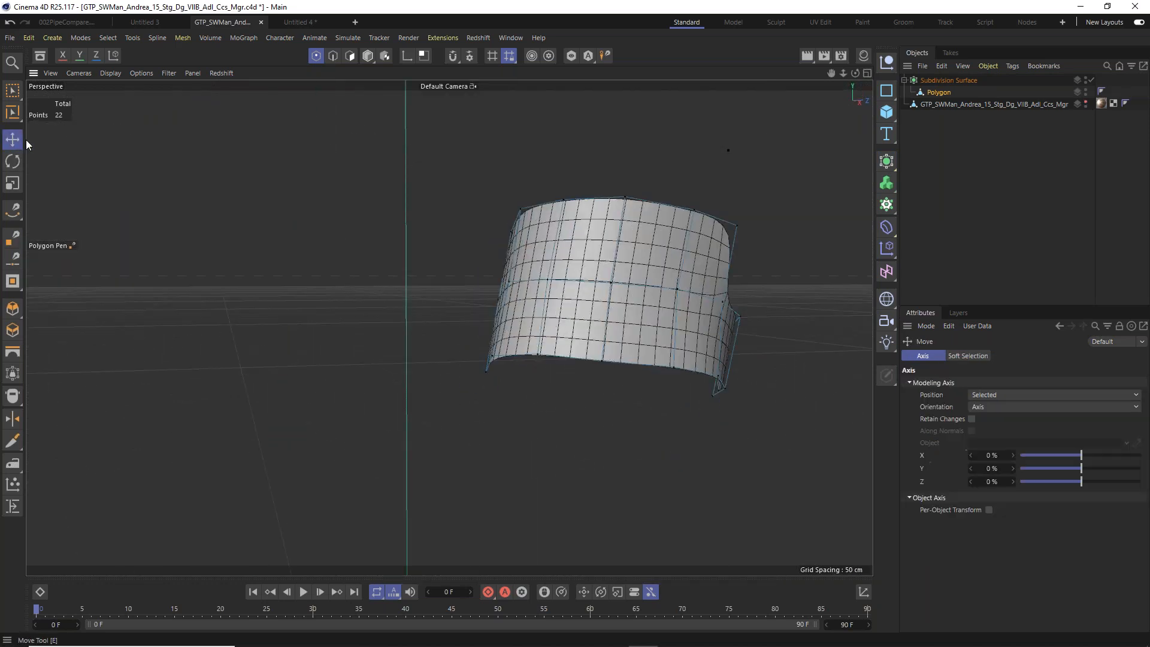
left_click(922, 155)
Compare the leg patch with and without smoothing, leaving its Subdivision Surface disabled.
left_click_drag(595, 290, 521, 298, "alt")
left_click_drag(698, 321, 758, 199, "alt")
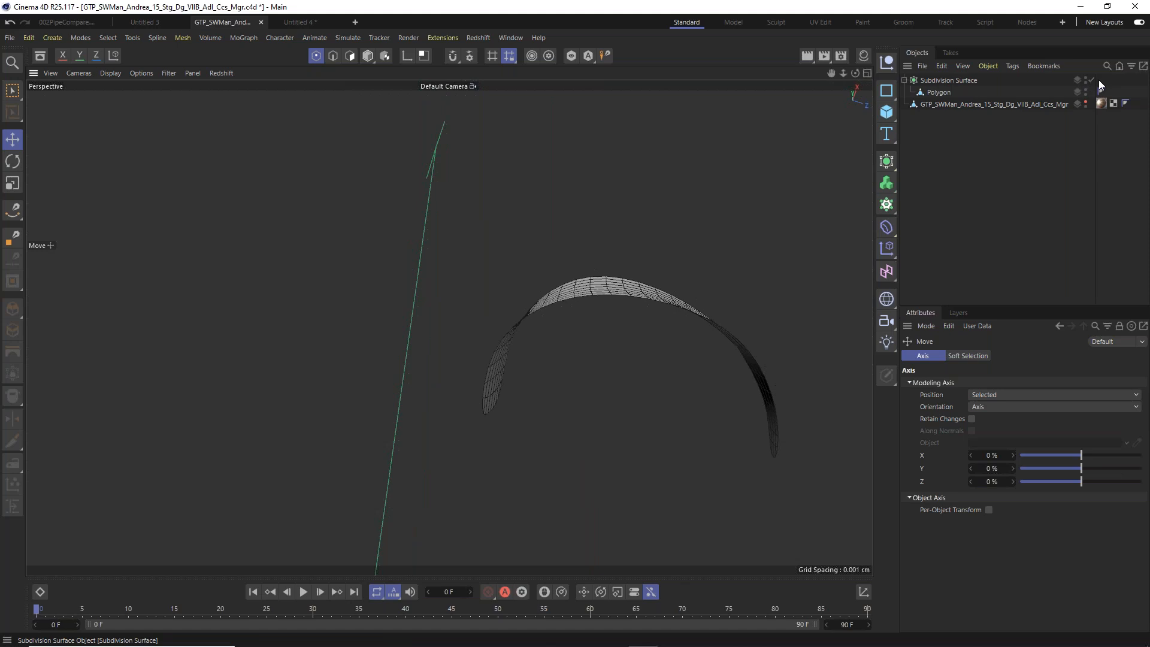
left_click(1091, 79)
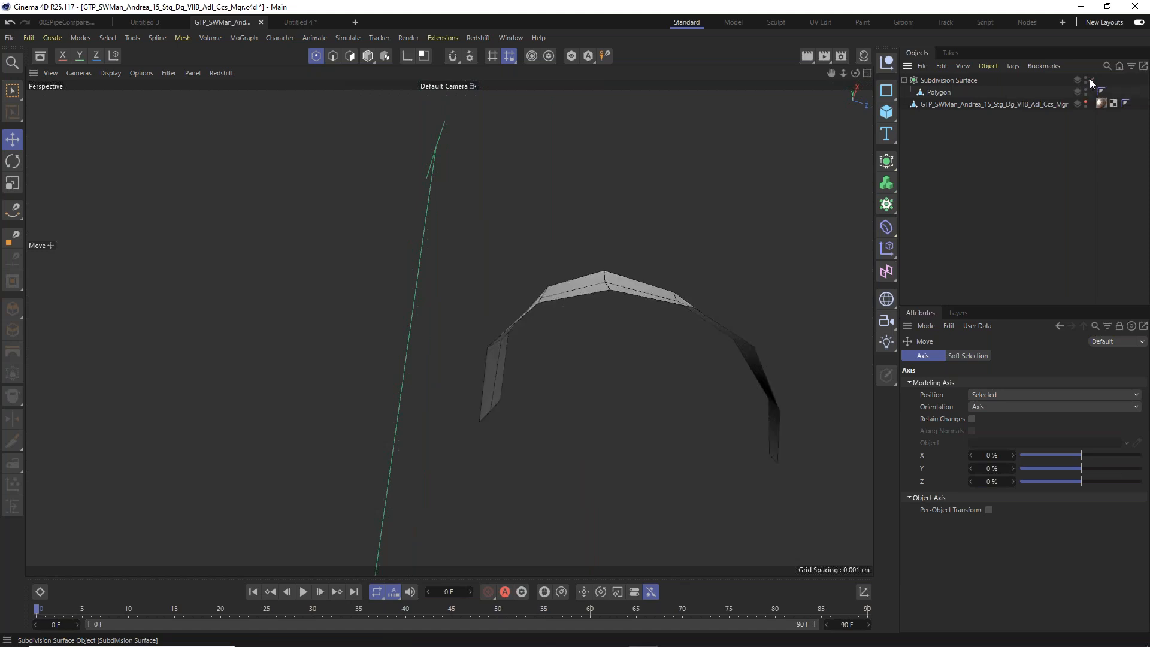
left_click(1090, 80)
left_click(1091, 80)
left_click_drag(588, 276, 468, 153, "alt")
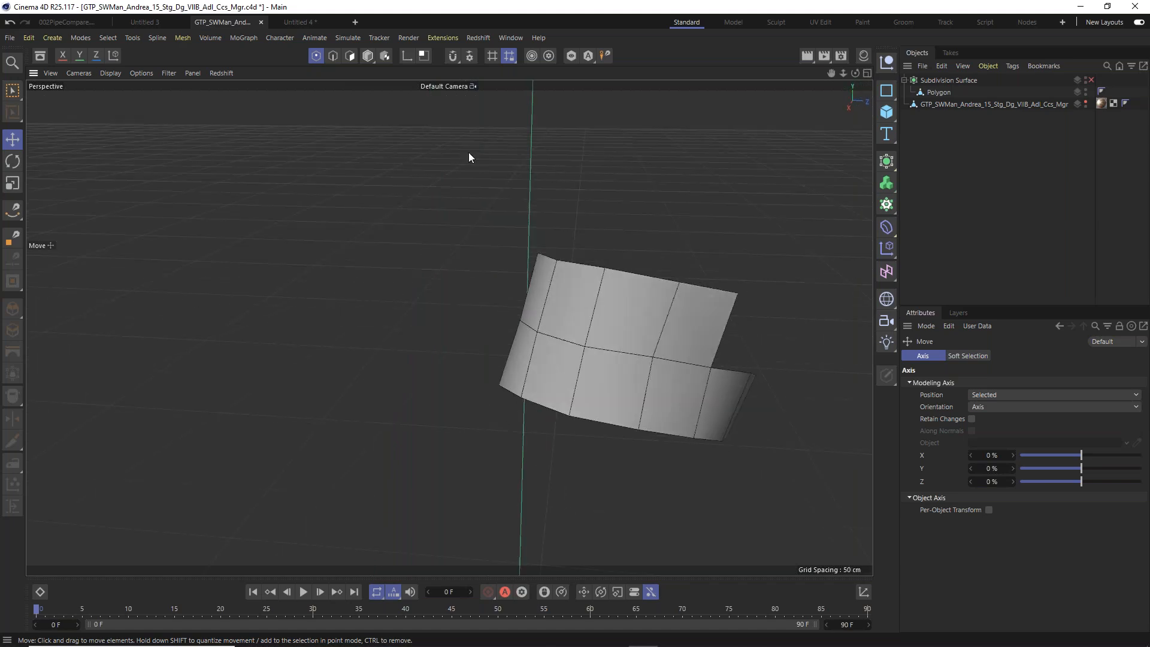
Look at the two pipes' differing topology in the 002PipeCompare project and return to the Untitled 4 project.
left_click(142, 24)
left_click(57, 22)
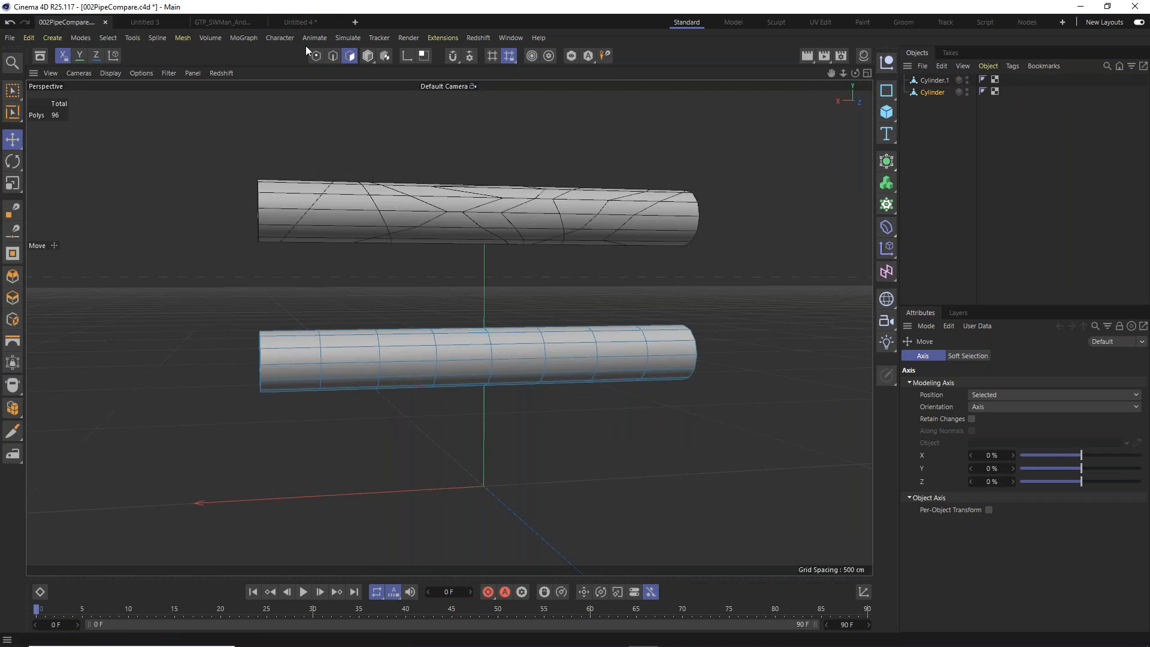
left_click(300, 22)
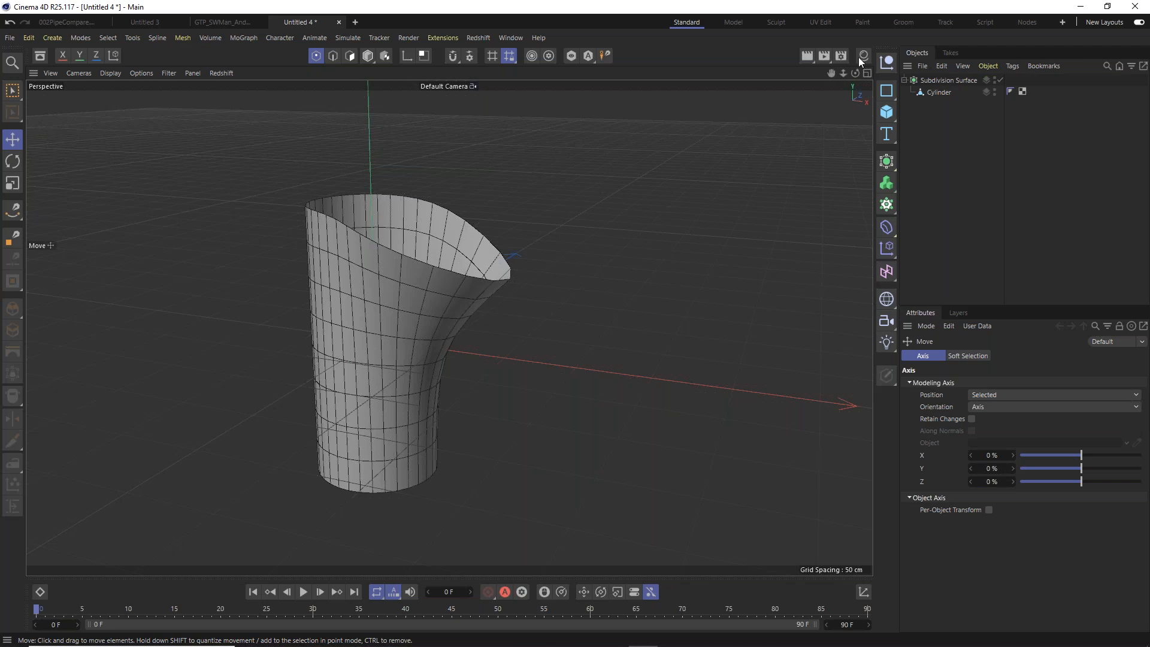
Convert the spouted cylinder's Subdivision Surface into an editable polygon object.
left_click(954, 81)
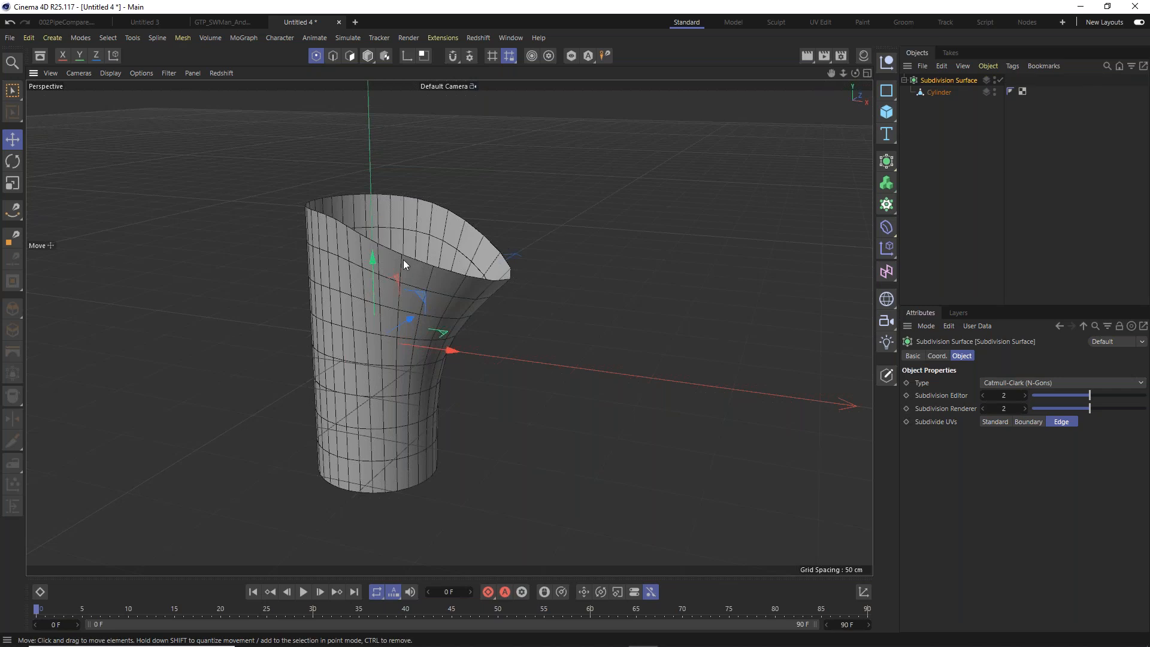
scroll(404, 260, "up", 3)
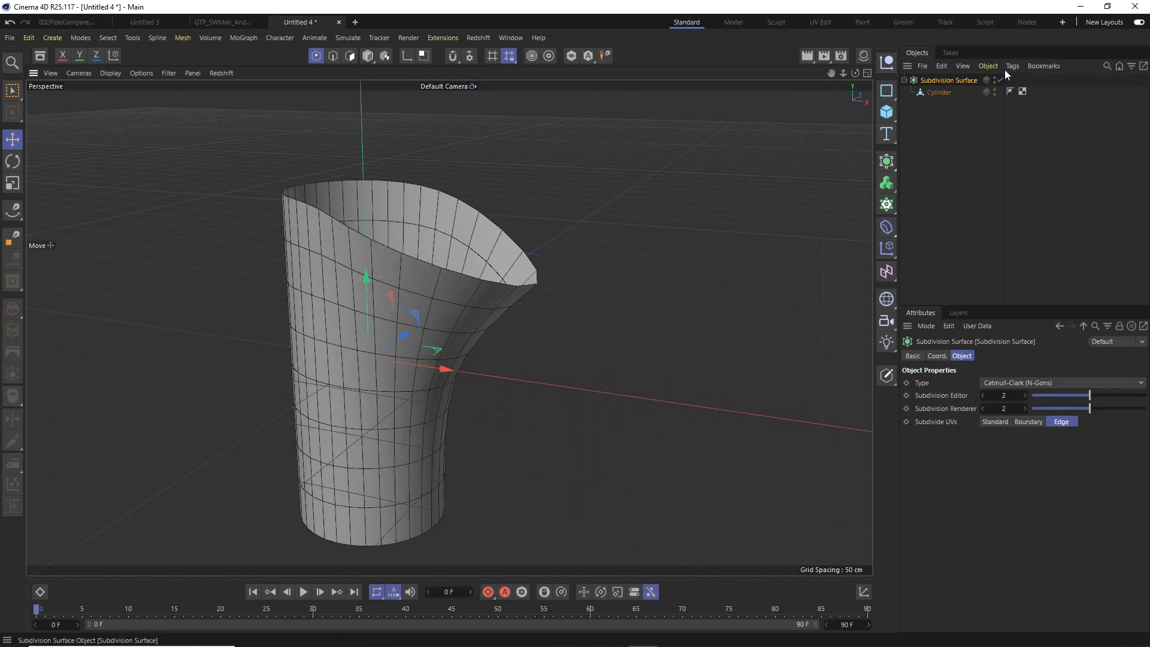
right_click(944, 81)
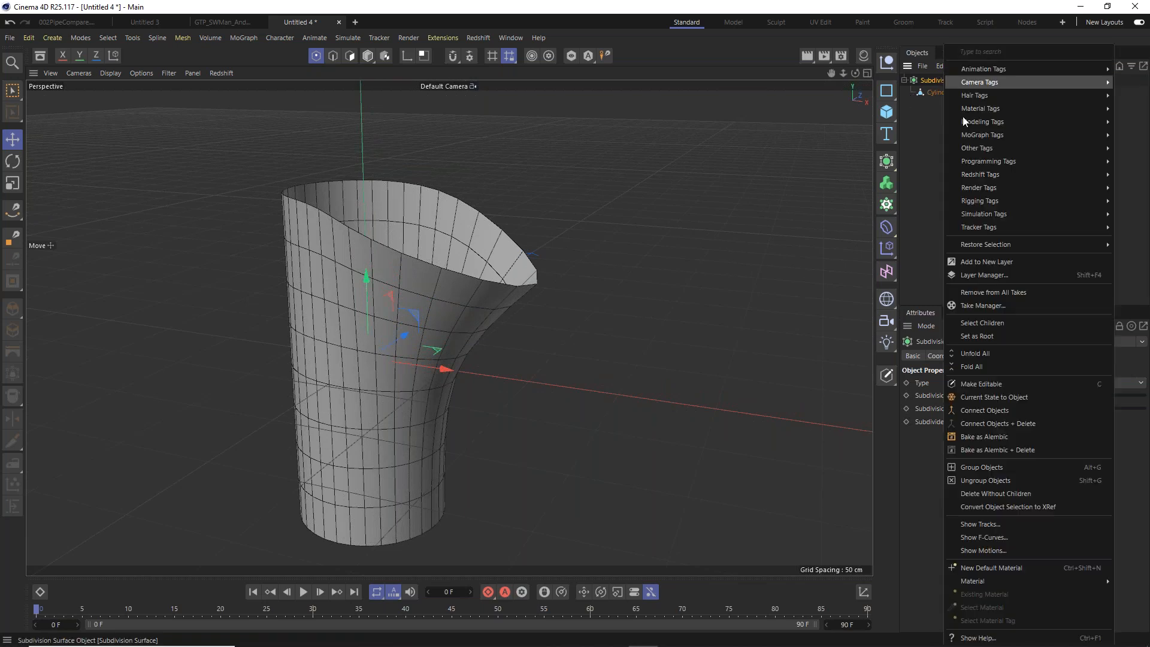
left_click(1009, 384)
key("Return")
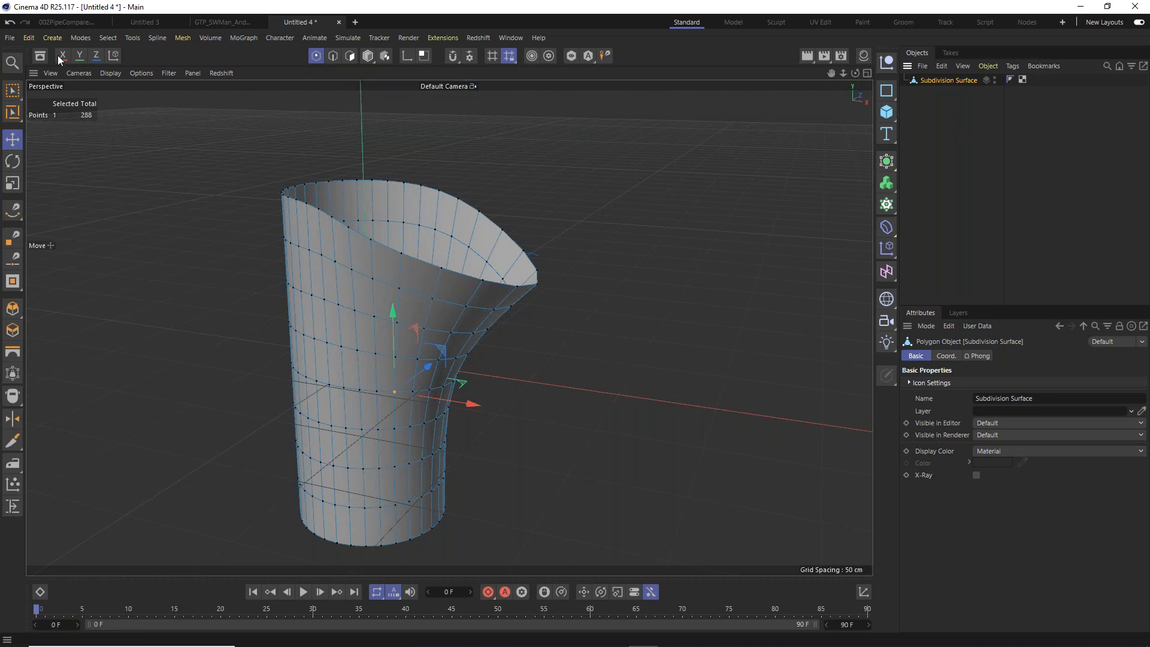
Open the project 002PipeStart.c4d from the RiggingExamples folder.
left_click(9, 39)
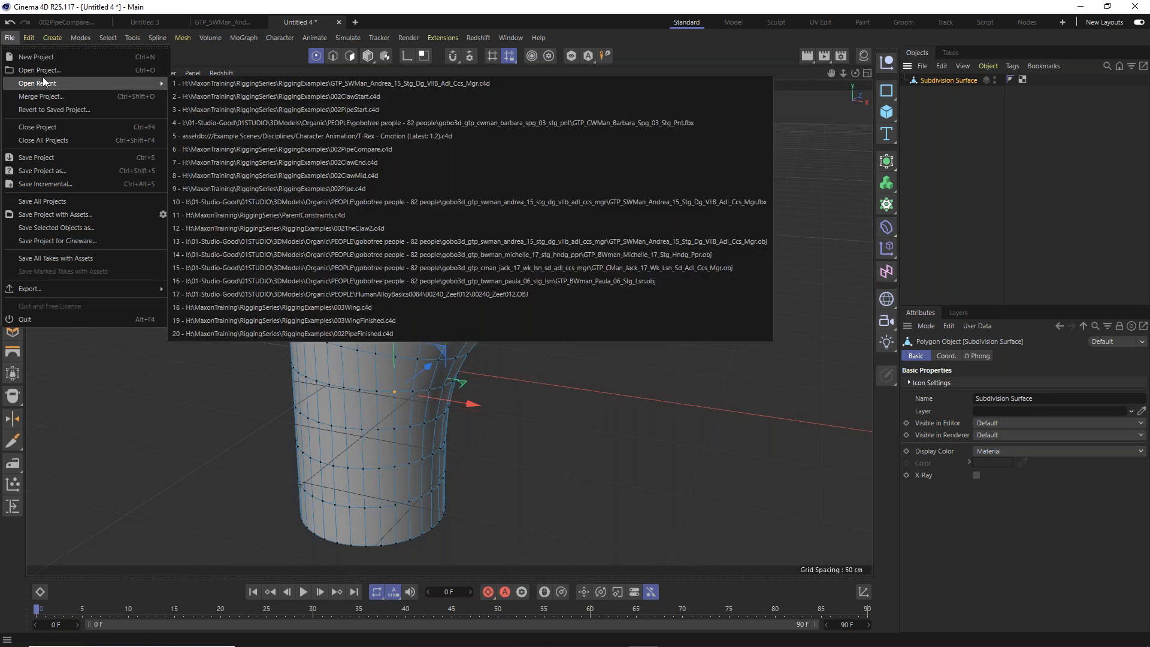
left_click(44, 69)
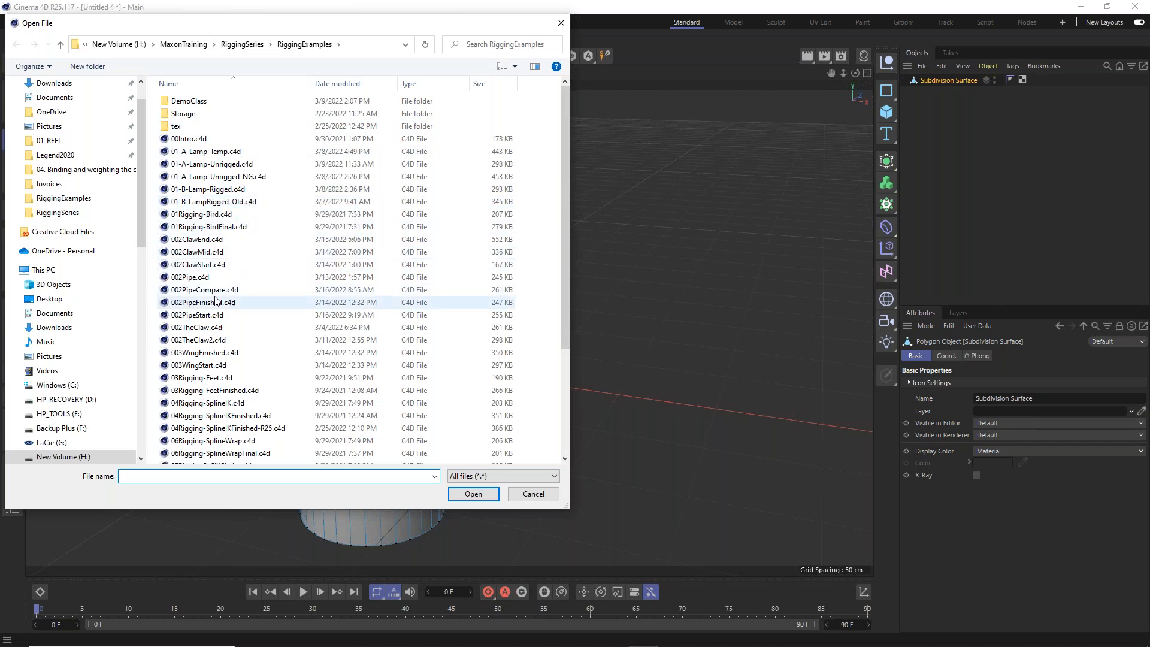
double_click(225, 312)
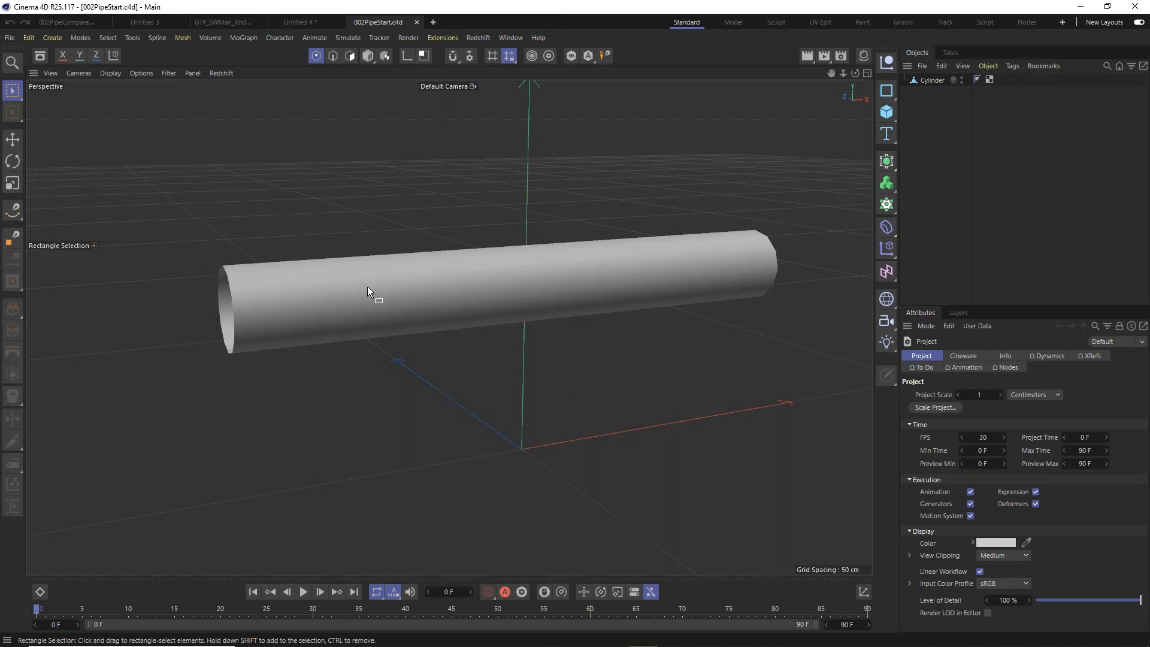
Set the pipe viewport's shading to Gouraud Shading (Lines).
left_click_drag(368, 287, 422, 321, "alt")
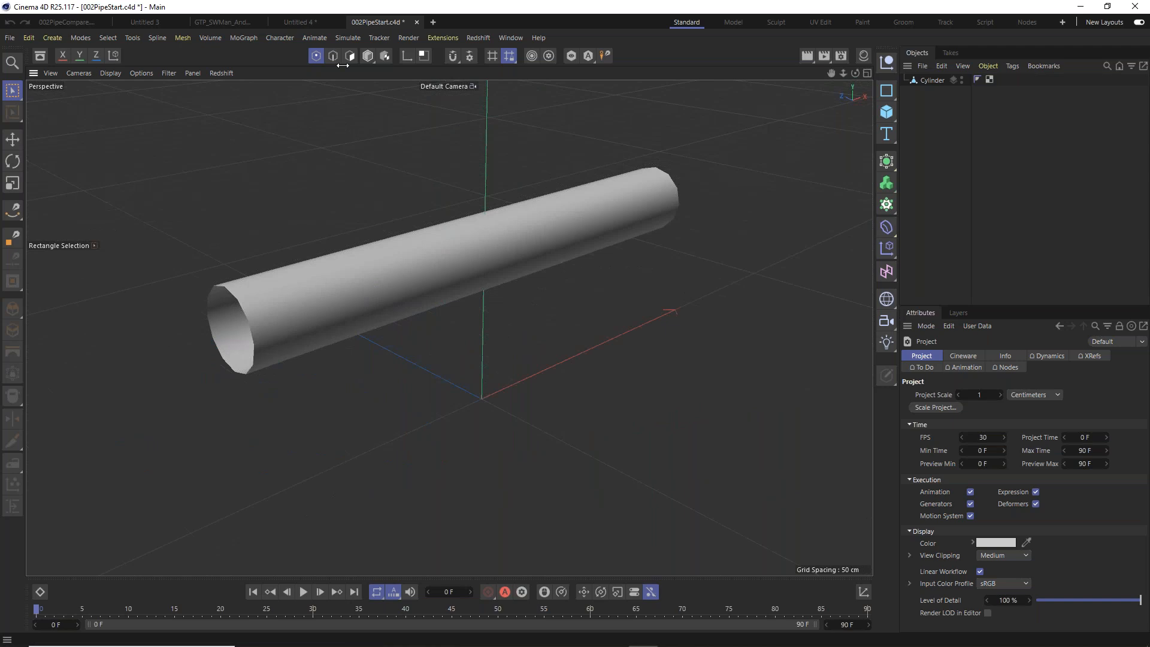
left_click(118, 73)
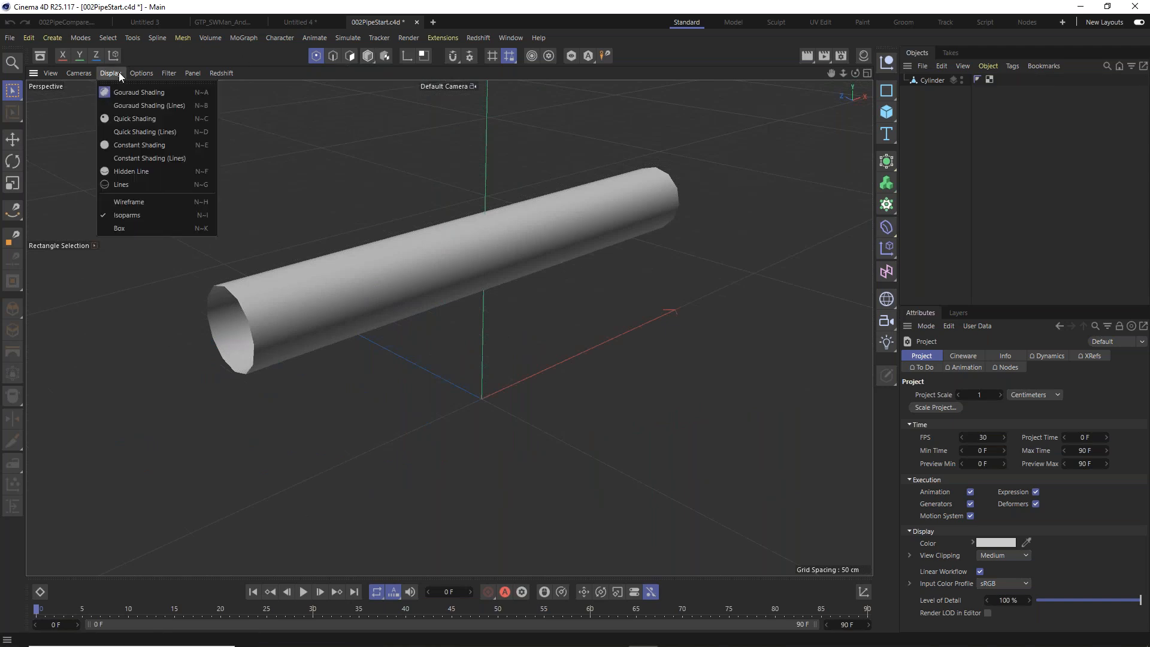
left_click(127, 106)
left_click_drag(398, 273, 426, 256, "alt")
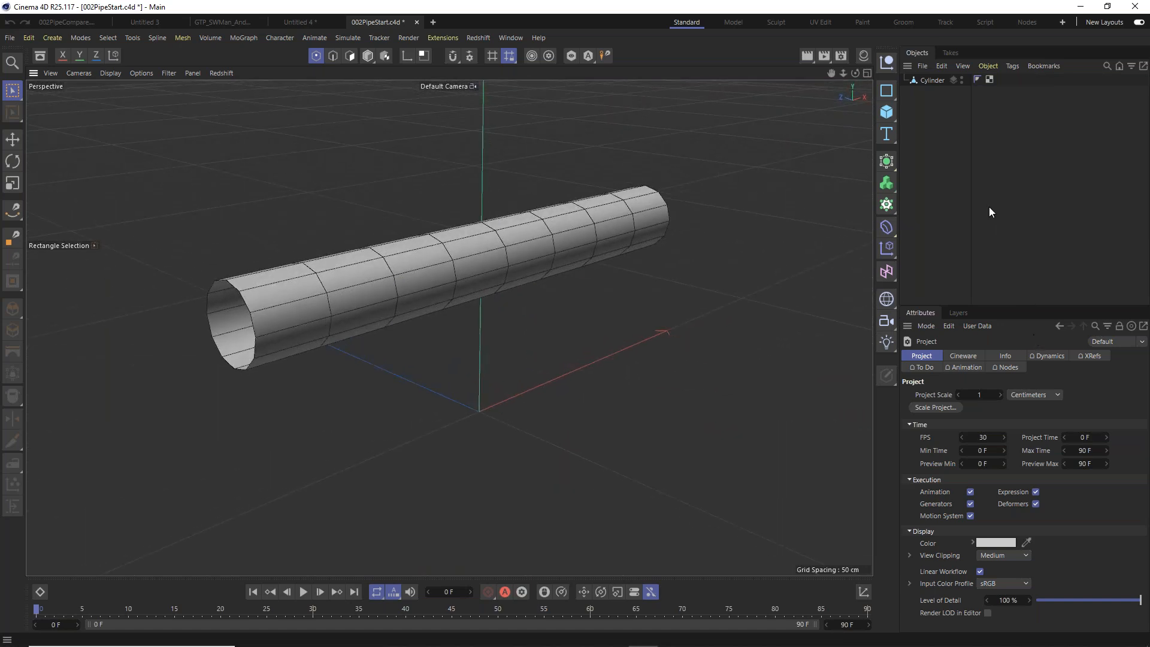
Nest the pipe's Cylinder under a new Subdivision Surface and toggle the smoothing off and on to compare the open end.
left_click(887, 162)
left_click_drag(933, 93, 956, 79)
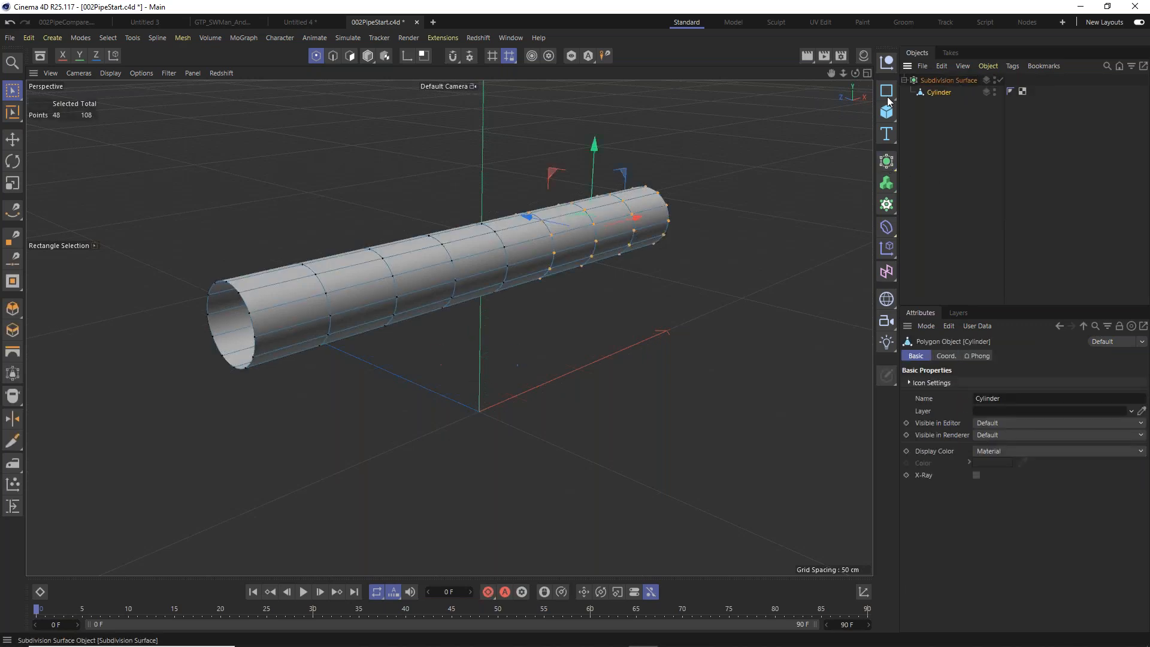
left_click_drag(235, 321, 254, 308, "alt")
scroll(263, 301, "up", 10)
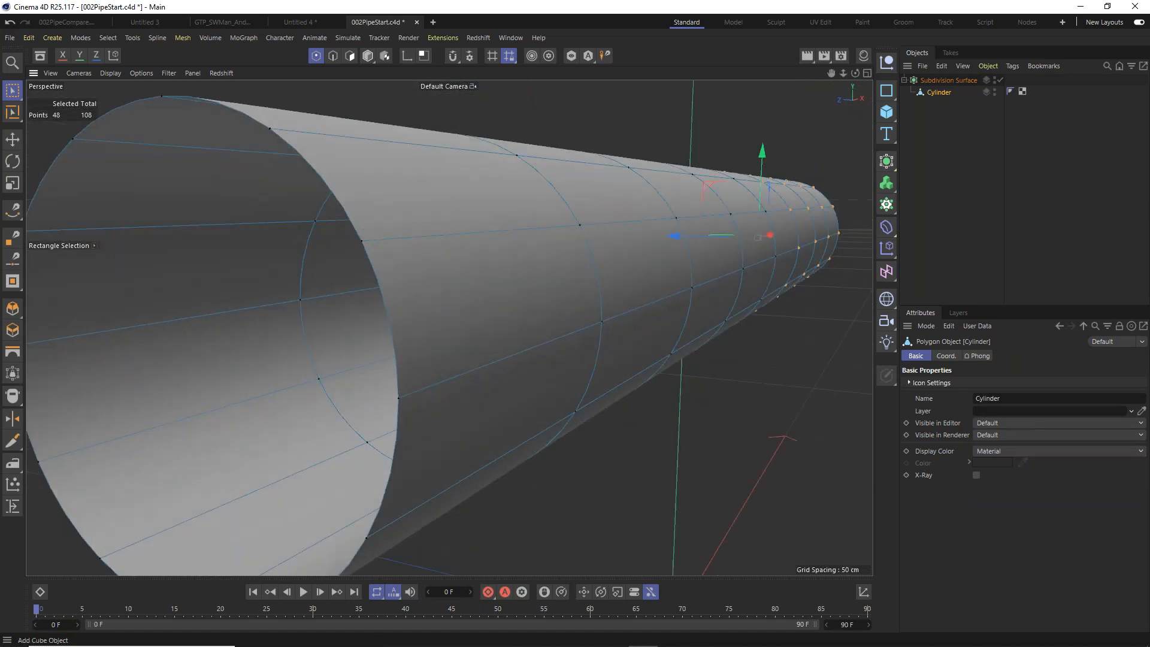
left_click(999, 80)
left_click(1000, 80)
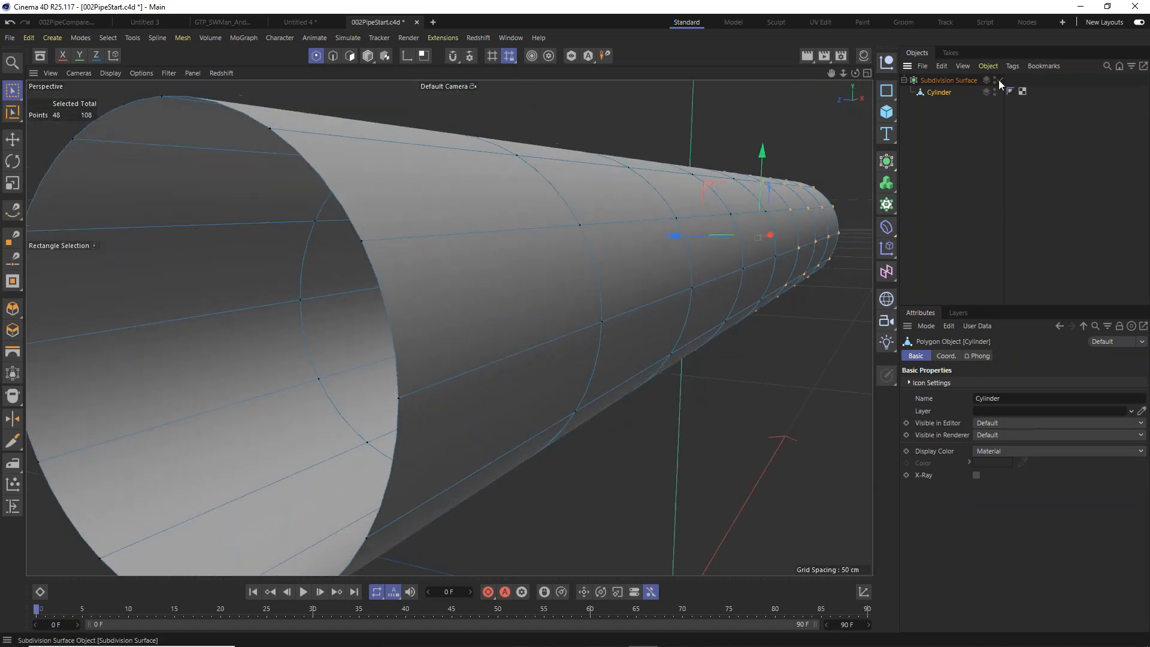
scroll(616, 239, "down", 4)
scroll(617, 239, "down", 1)
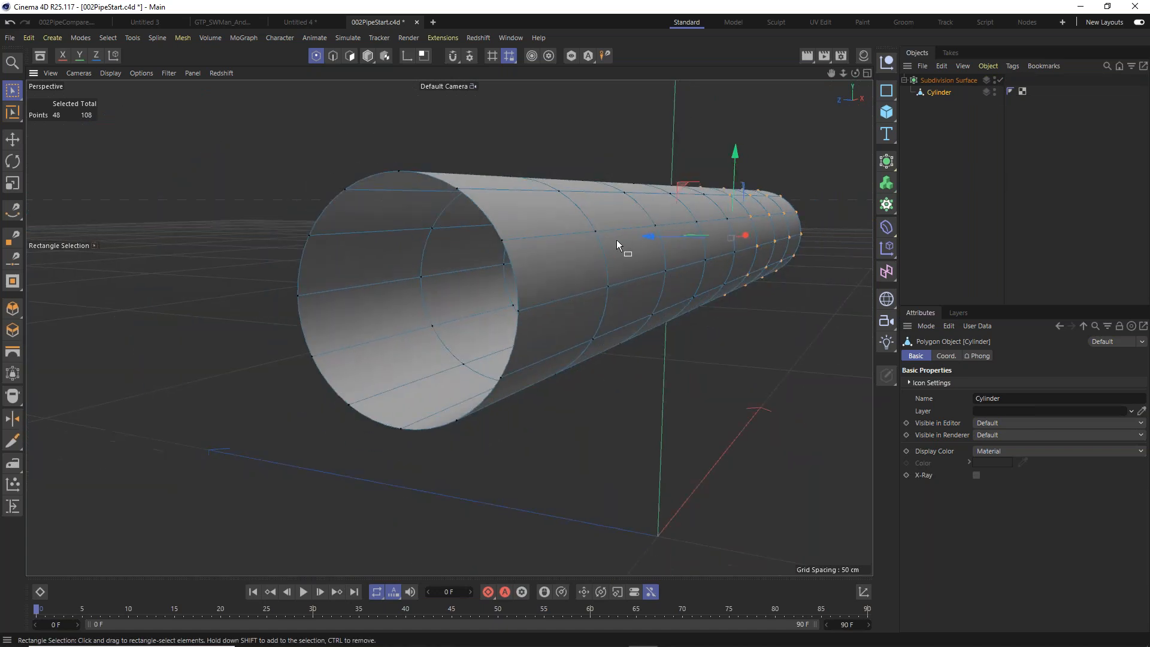
Switch from point editing to Model mode and deselect the pipe.
left_click_drag(617, 240, 558, 275, "alt")
left_click(88, 73)
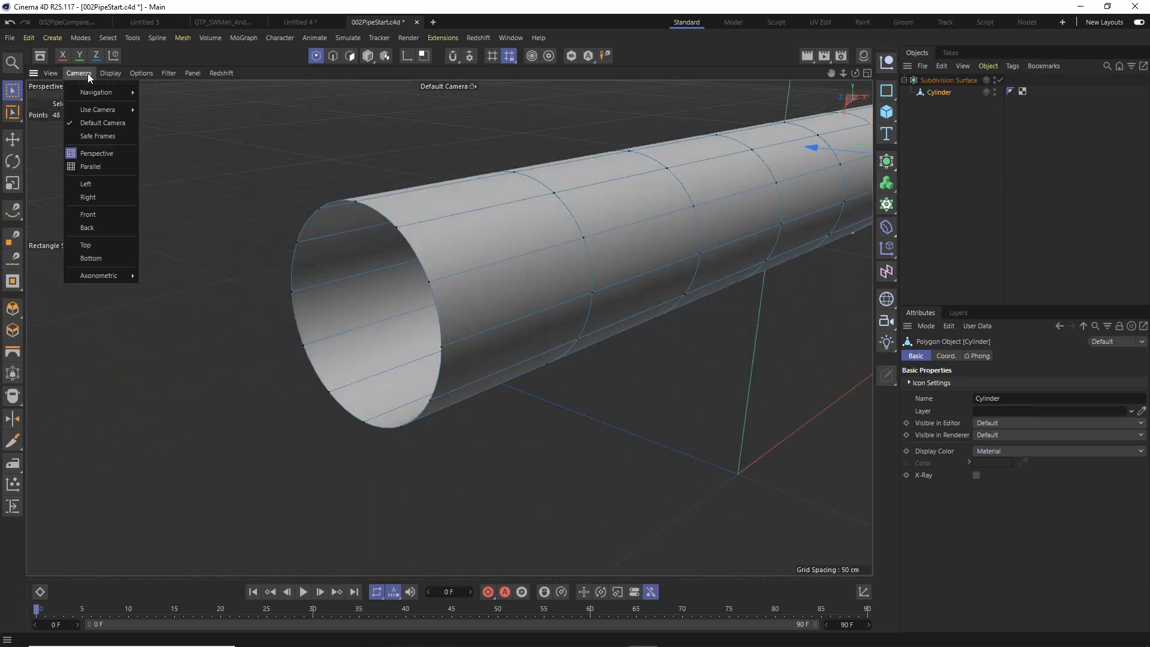
left_click(110, 73)
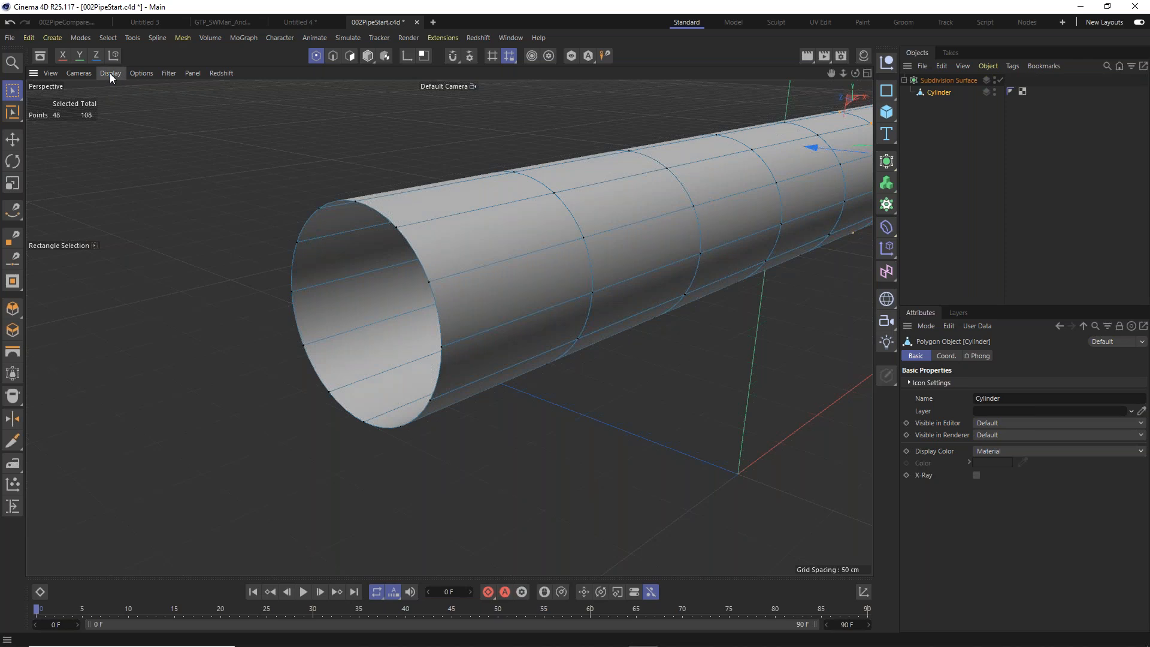
left_click(368, 56)
left_click(997, 201)
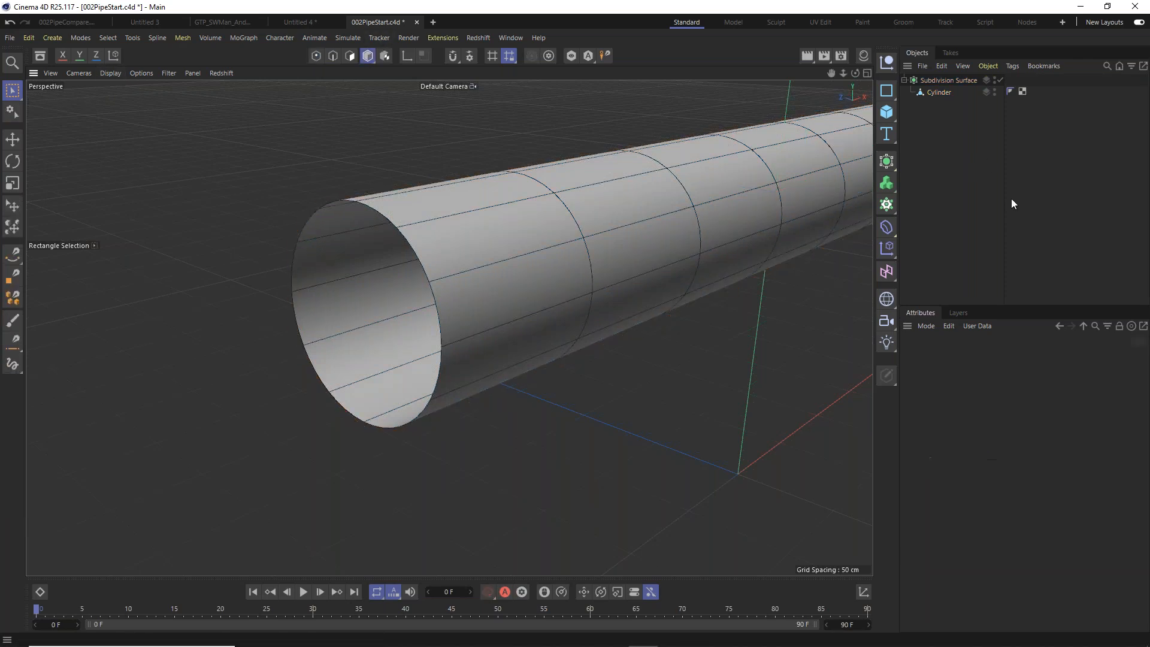
Change the viewport's line display from Isoparms to Wireframe for the subdivided pipe.
middle_click_drag(613, 192, 422, 225, "alt")
left_click(106, 74)
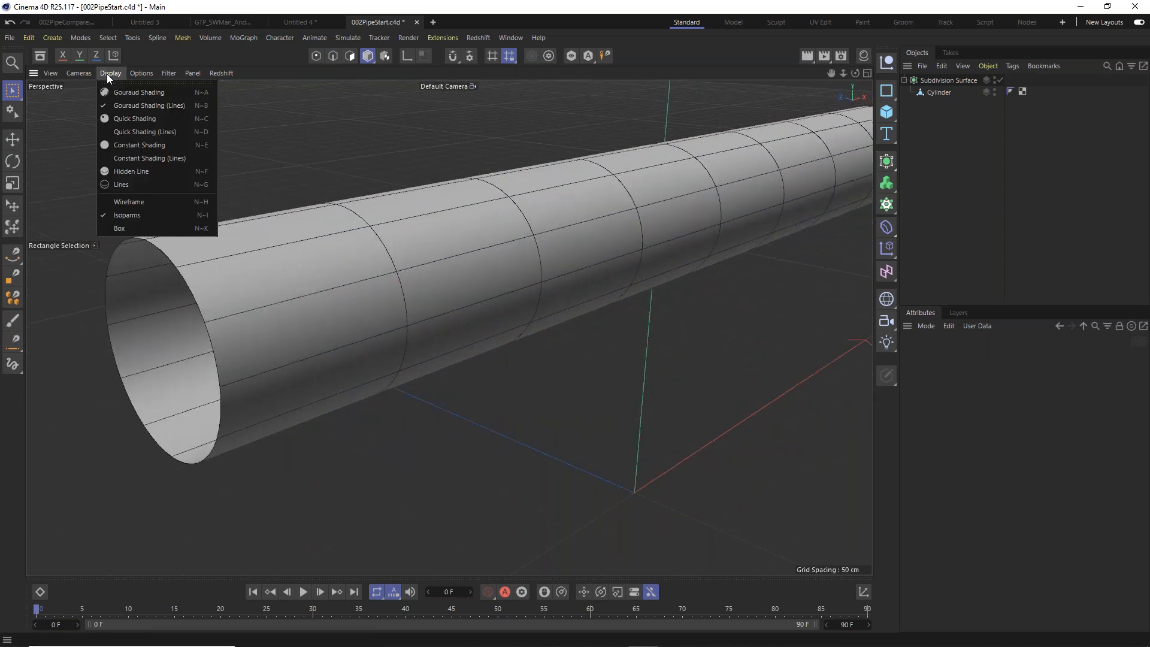
left_click(157, 203)
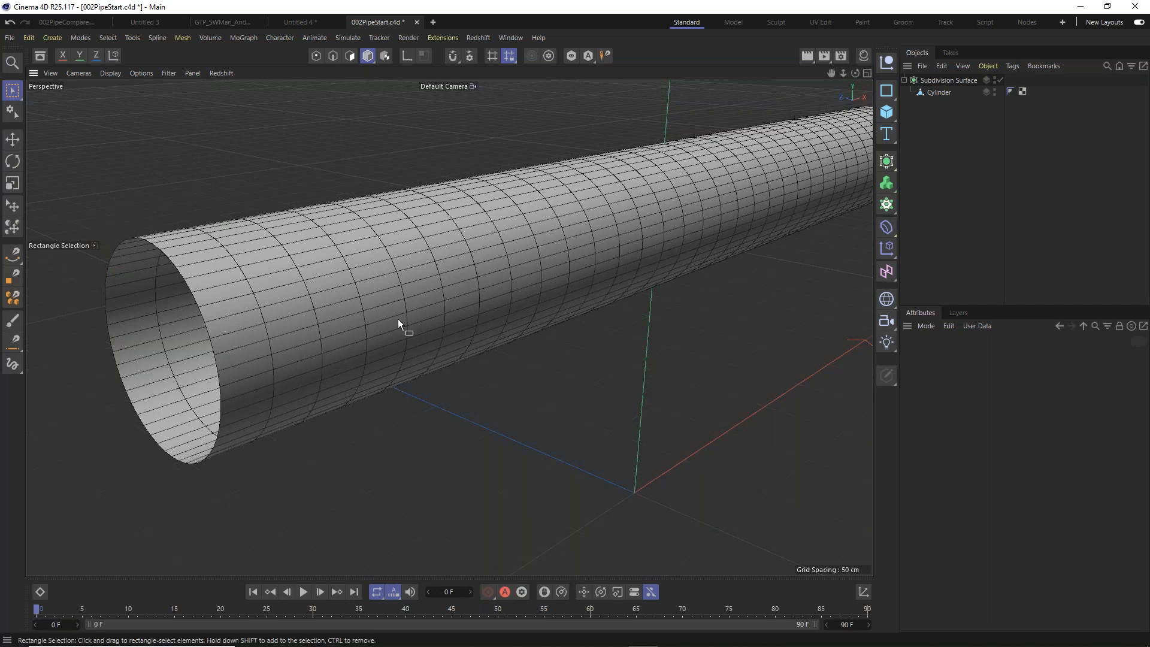
Set the perspective view's line display to Isoparms and show the Cylinder in Points mode.
left_click(115, 75)
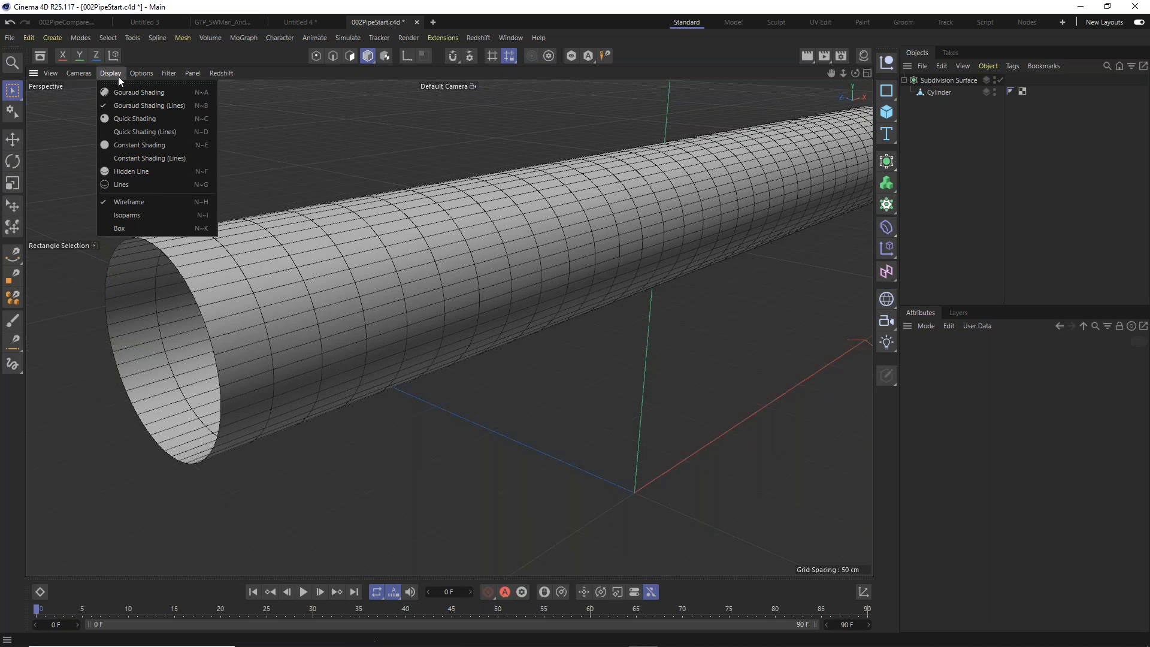
left_click(159, 215)
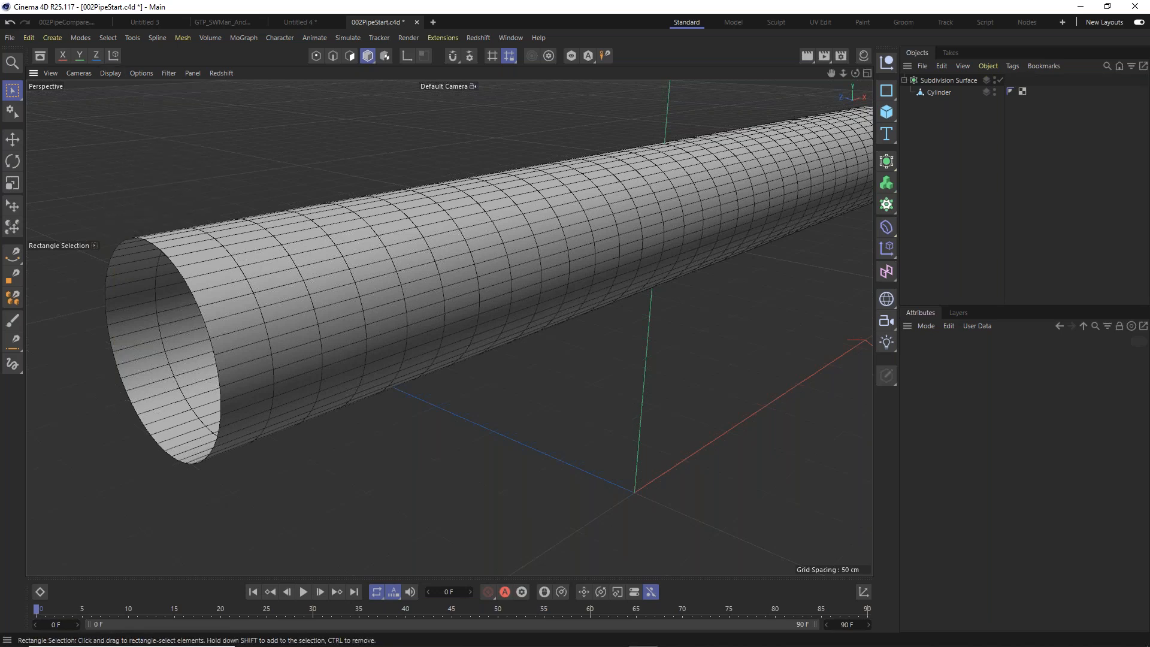
left_click(317, 56)
left_click(937, 92)
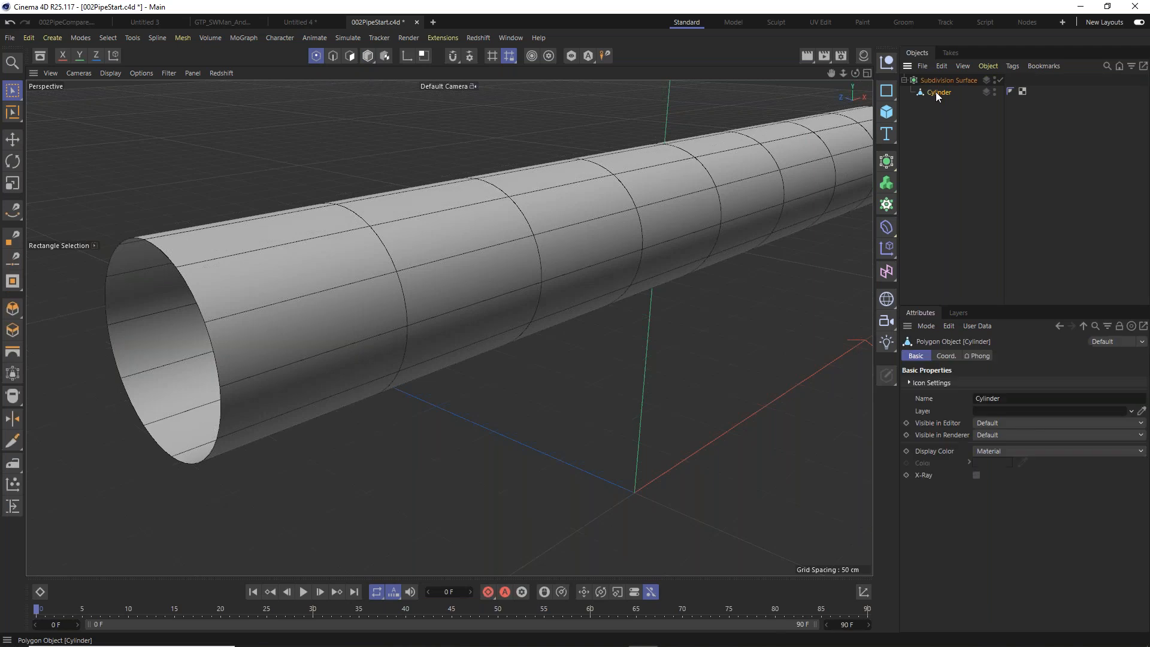
Try to move a single point on the pipe's upper side, undo the move and clear the selection.
left_click(17, 142)
left_click(535, 234)
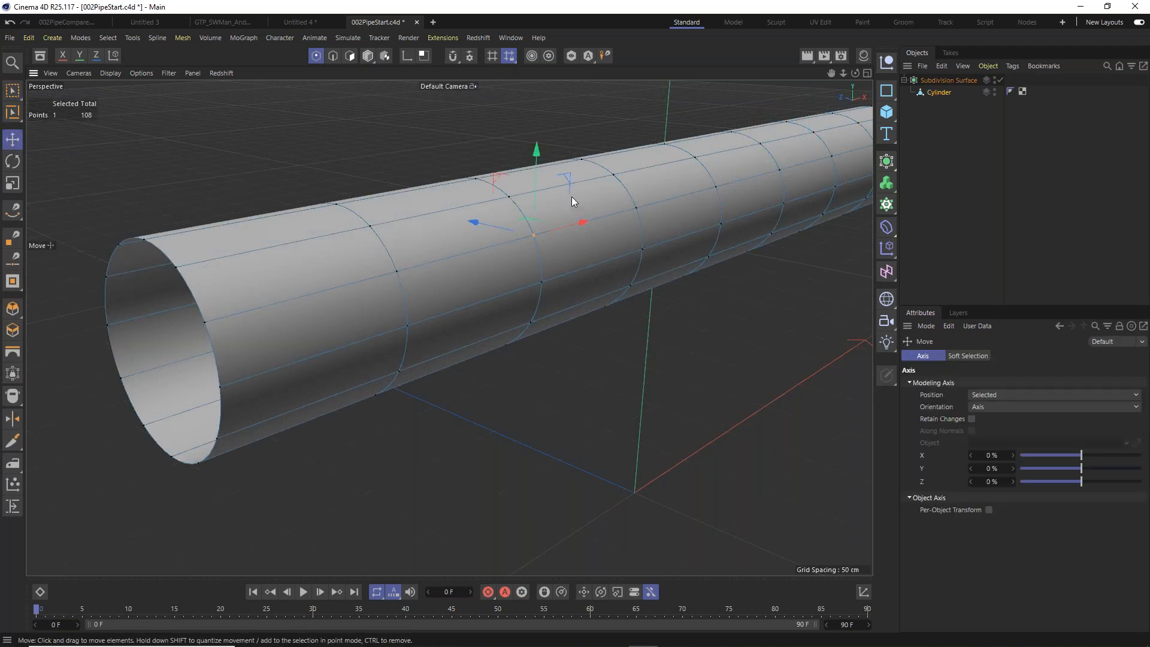
left_click_drag(503, 175, 562, 171)
key("ctrl+z")
left_click(583, 126)
left_click(958, 97)
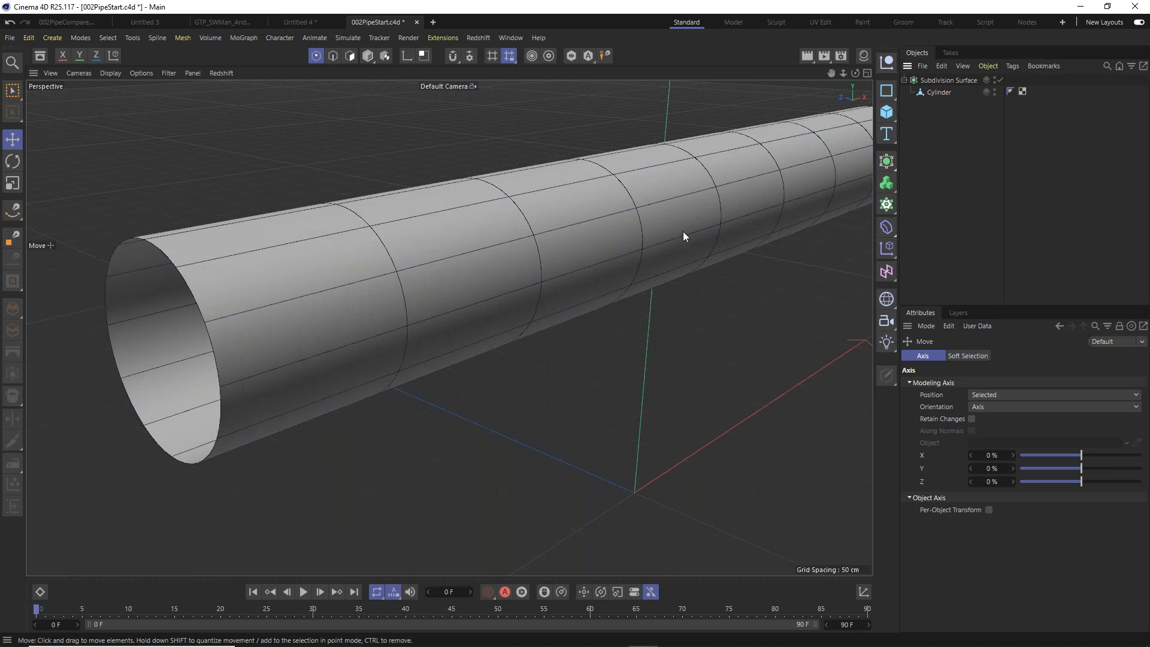
Examine the Cylinder's cage points from a more distant angle and select the Subdivision Surface.
scroll(683, 233, "down", 1)
mouse_move(683, 232)
left_mouse_down("alt")
mouse_move(695, 231)
mouse_move(634, 251)
mouse_move(537, 214)
mouse_move(619, 186)
mouse_move(671, 245)
left_mouse_up("alt")
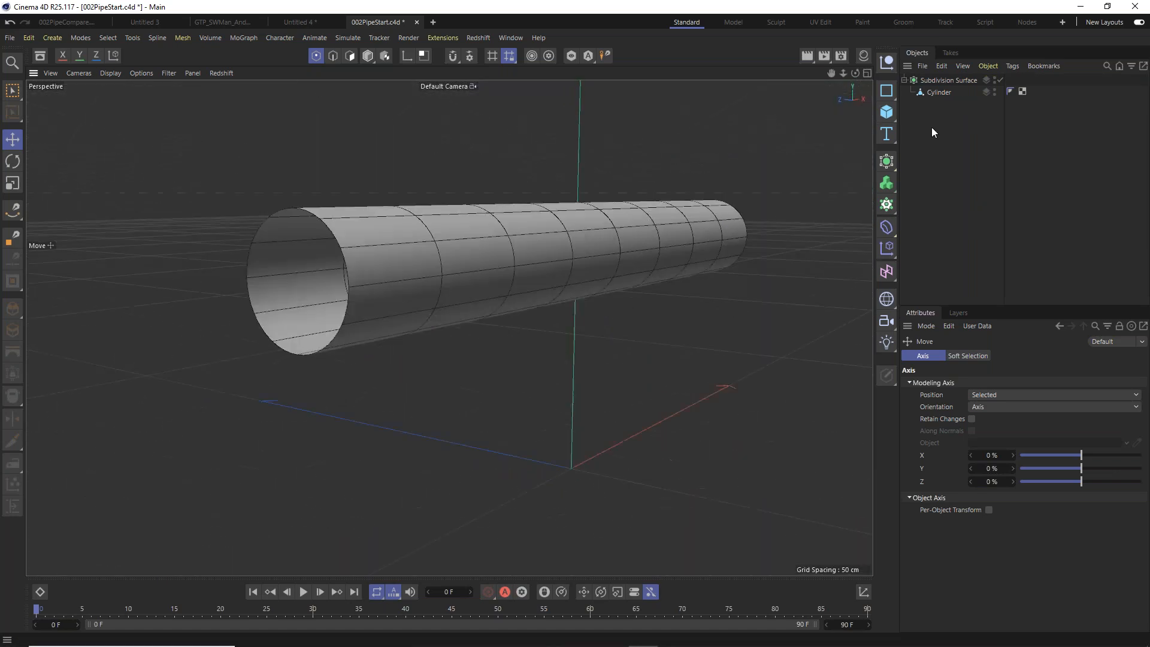
left_click(937, 95)
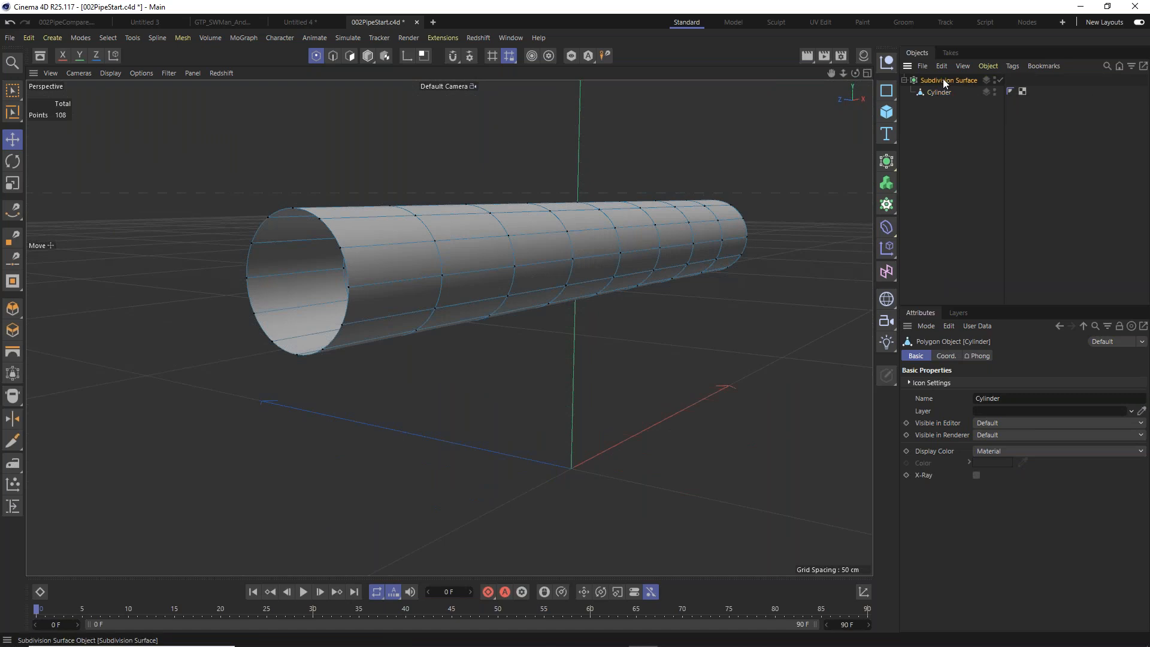
left_click(942, 80)
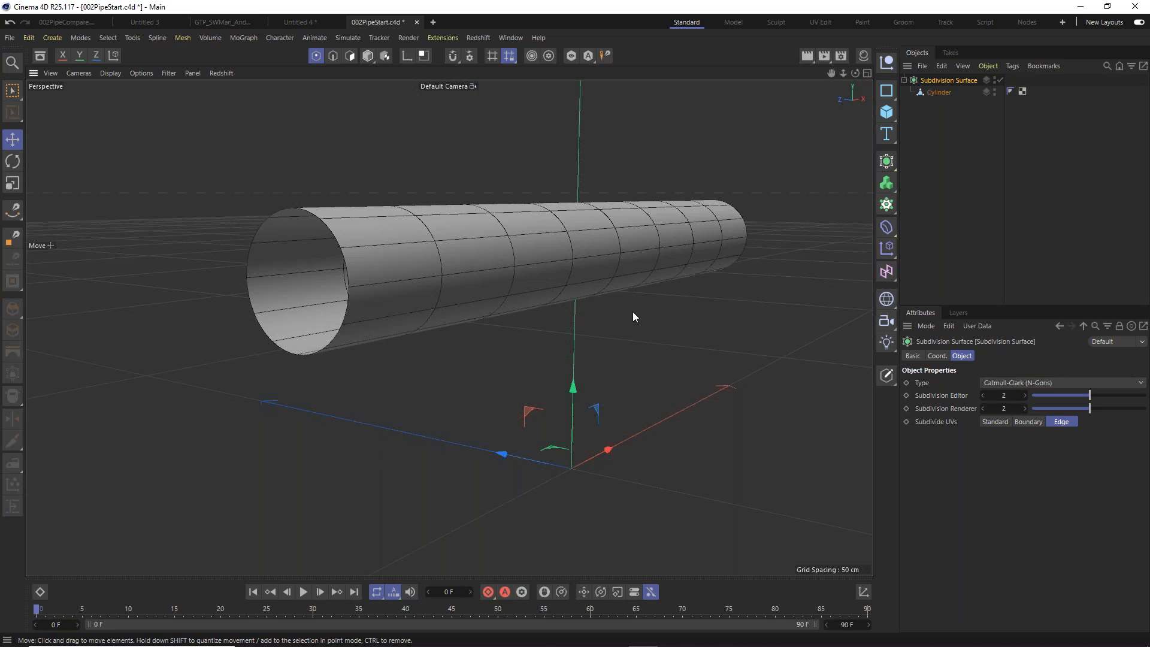
Show the pipe in the Front view with the line display set to Isoparms, and switch to Model mode.
key("F2")
key("F4")
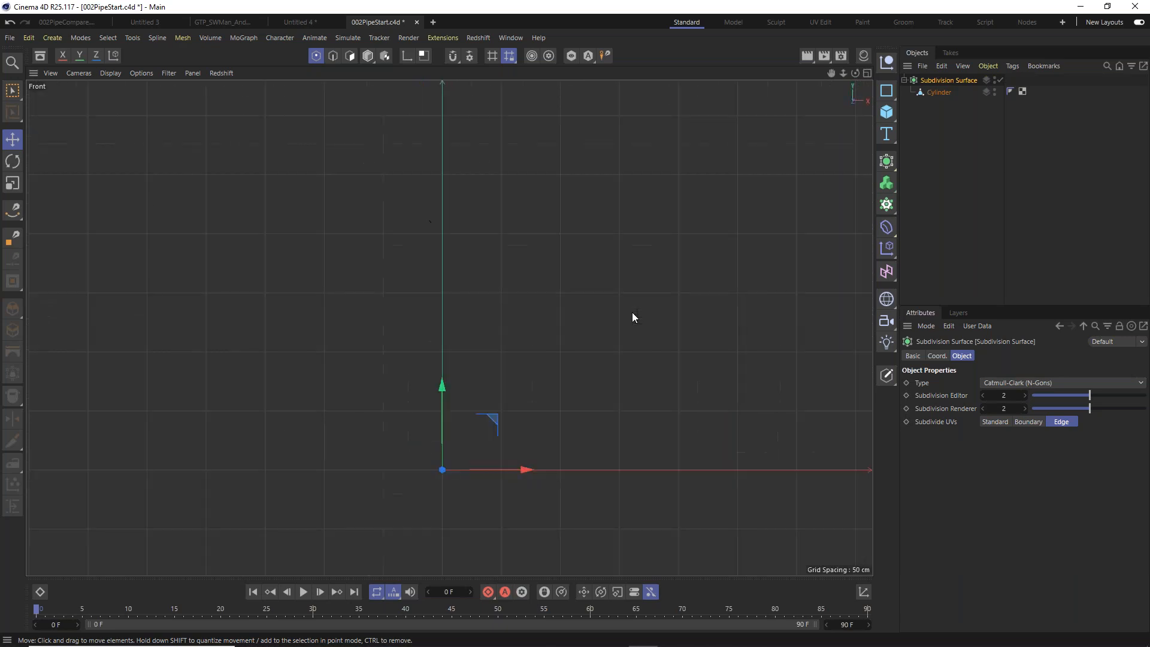
scroll(430, 272, "up", 5)
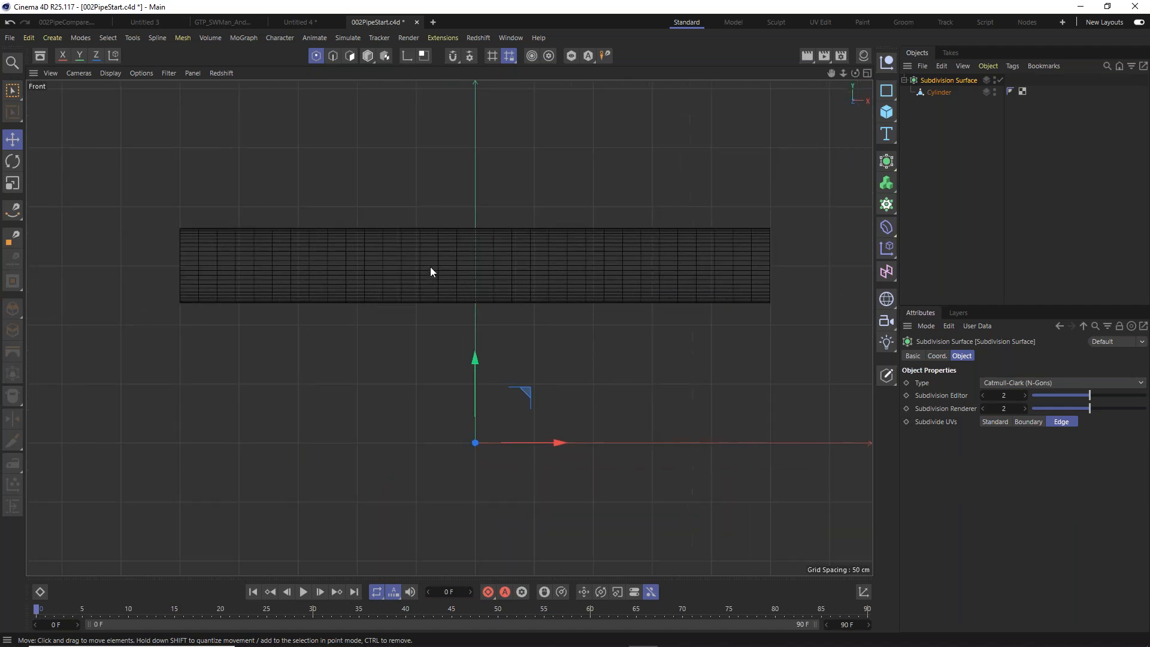
scroll(431, 271, "down", 2)
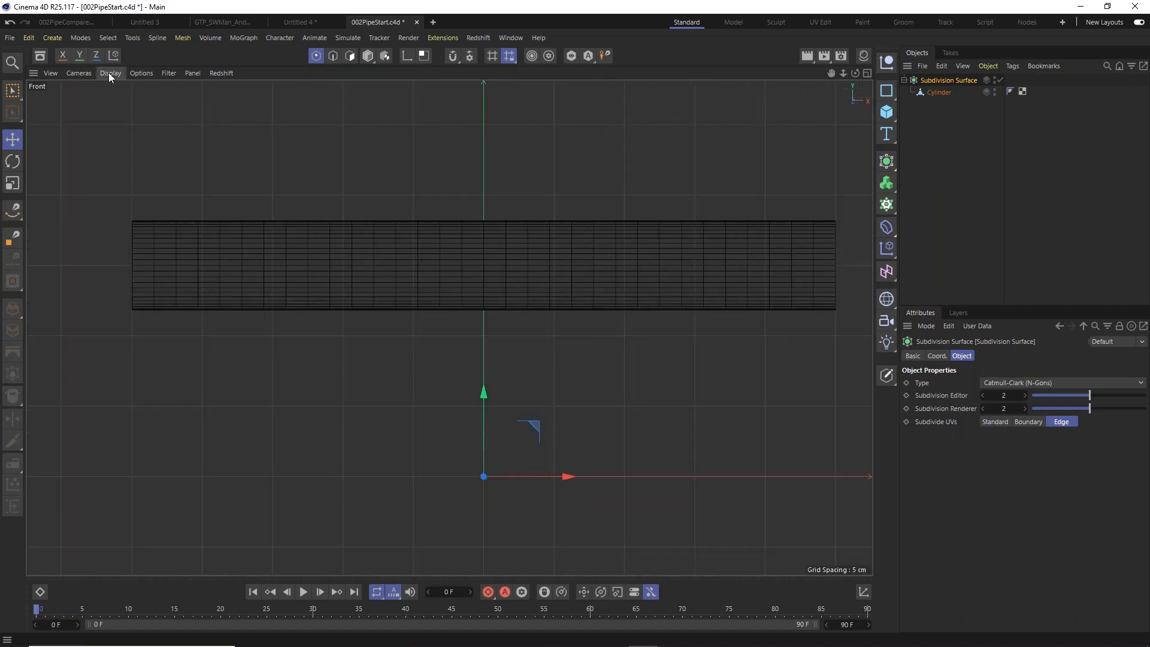
left_click(110, 73)
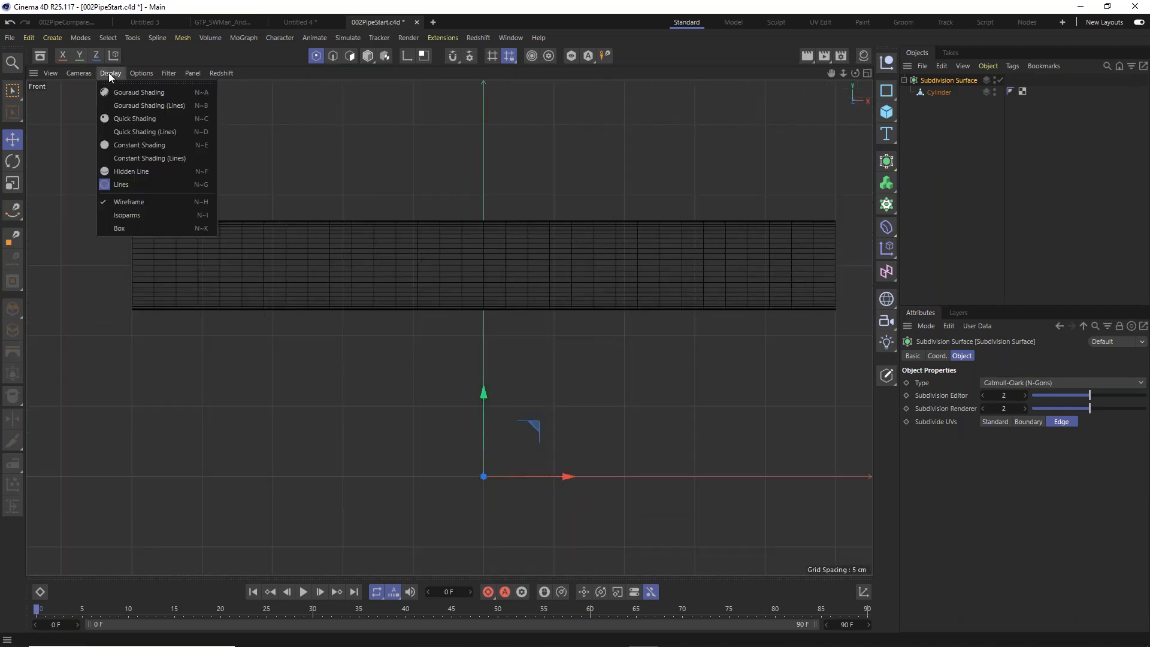
left_click(128, 220)
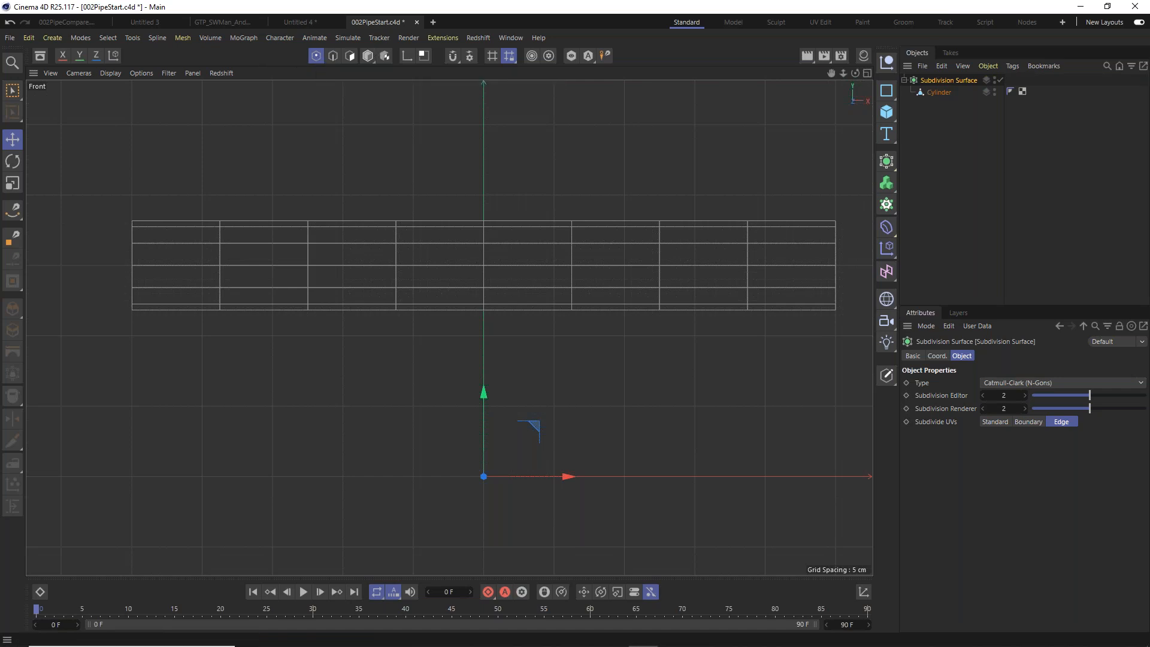
left_click(368, 56)
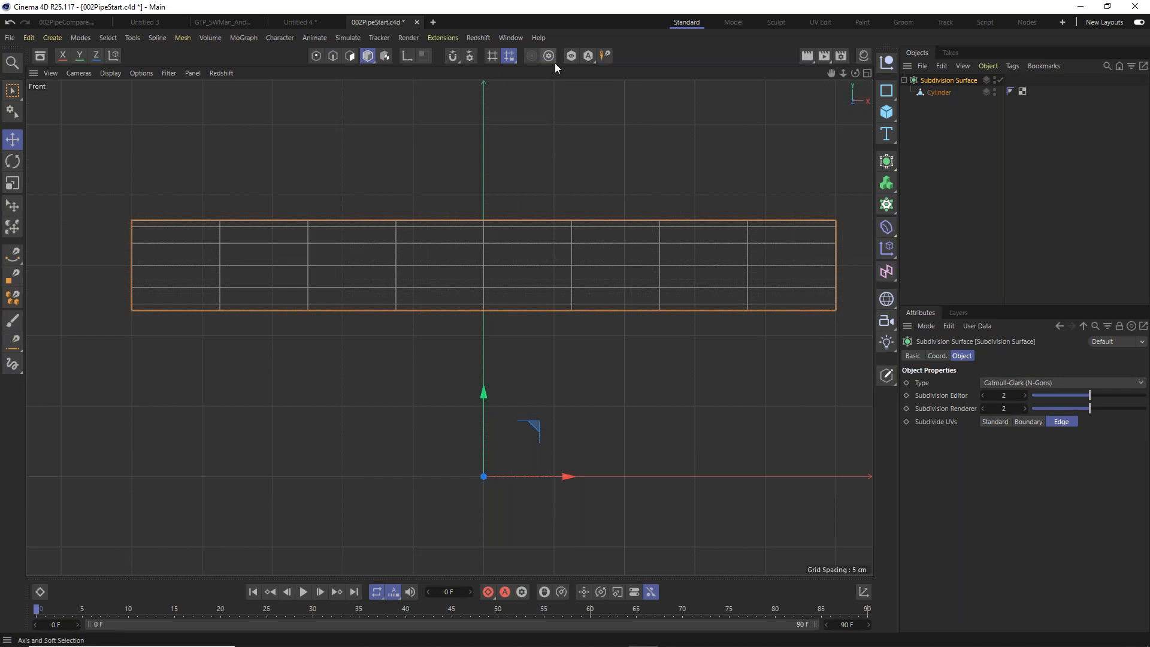
right_click(606, 60)
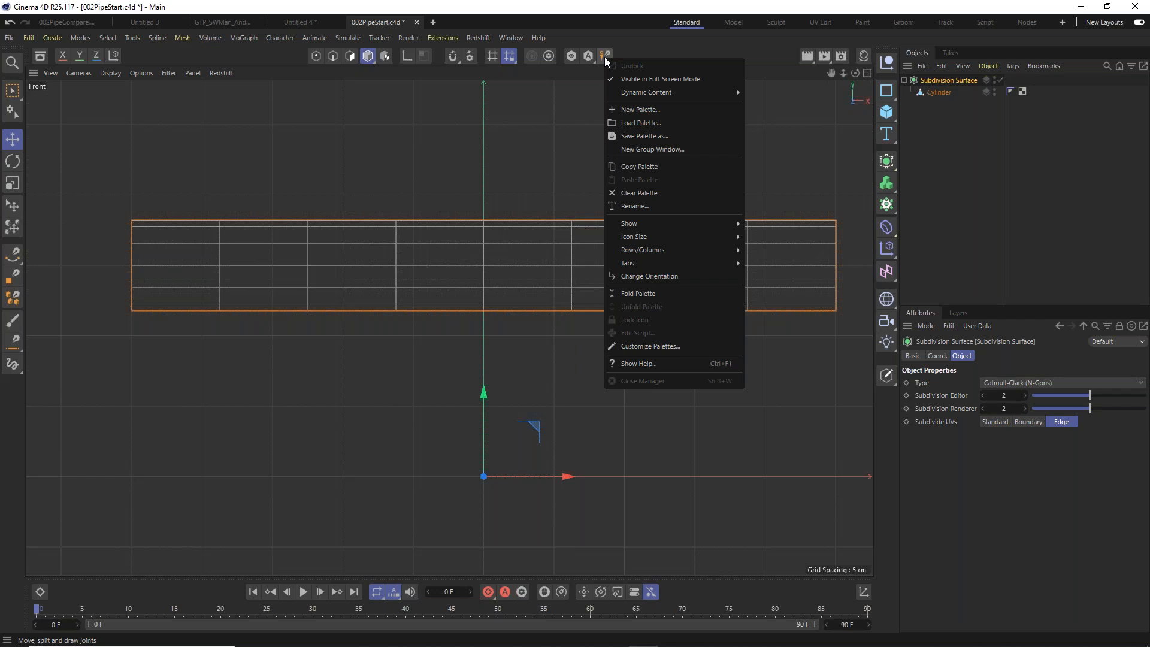
left_click(554, 120)
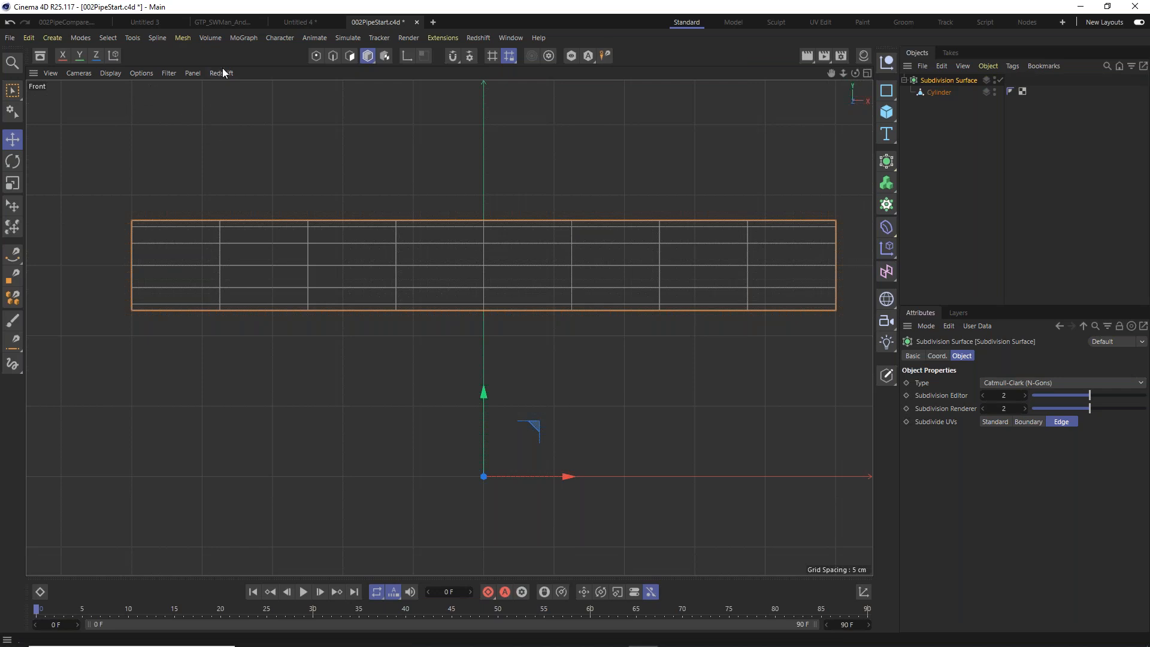
left_click(280, 38)
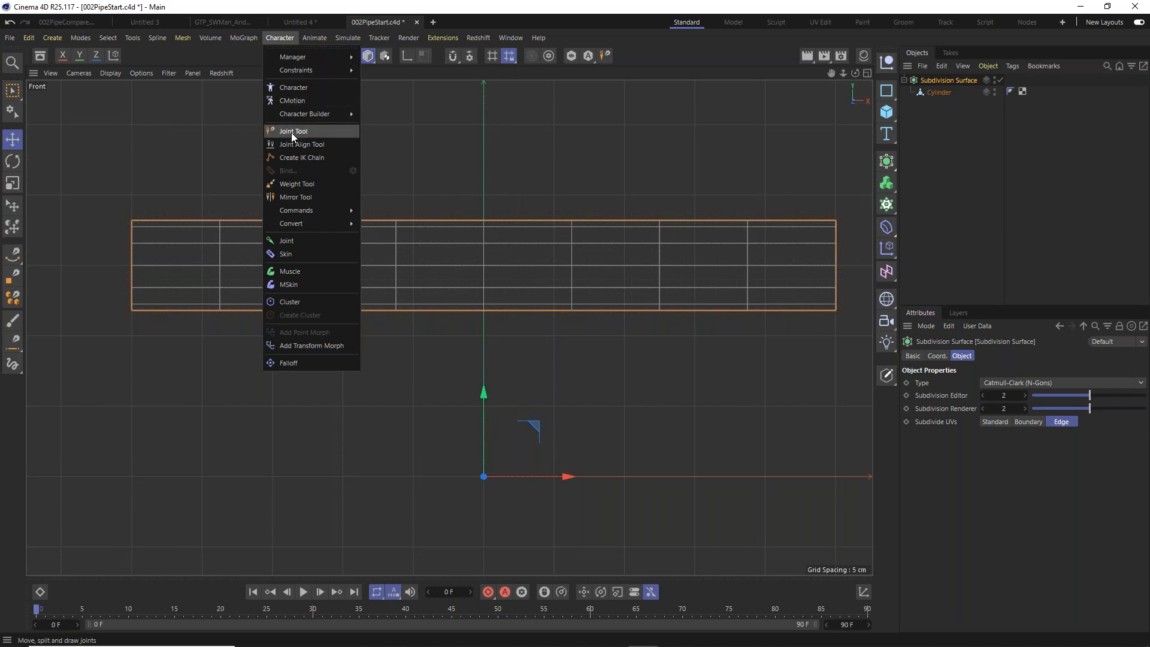
left_click(201, 137)
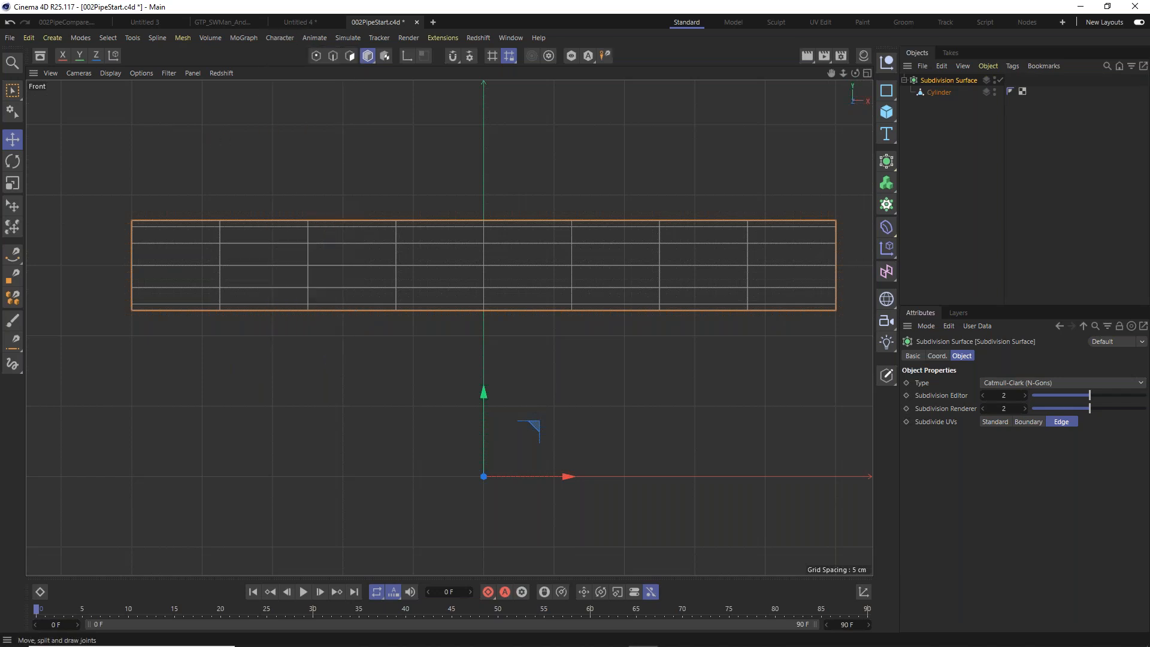
left_click(607, 57)
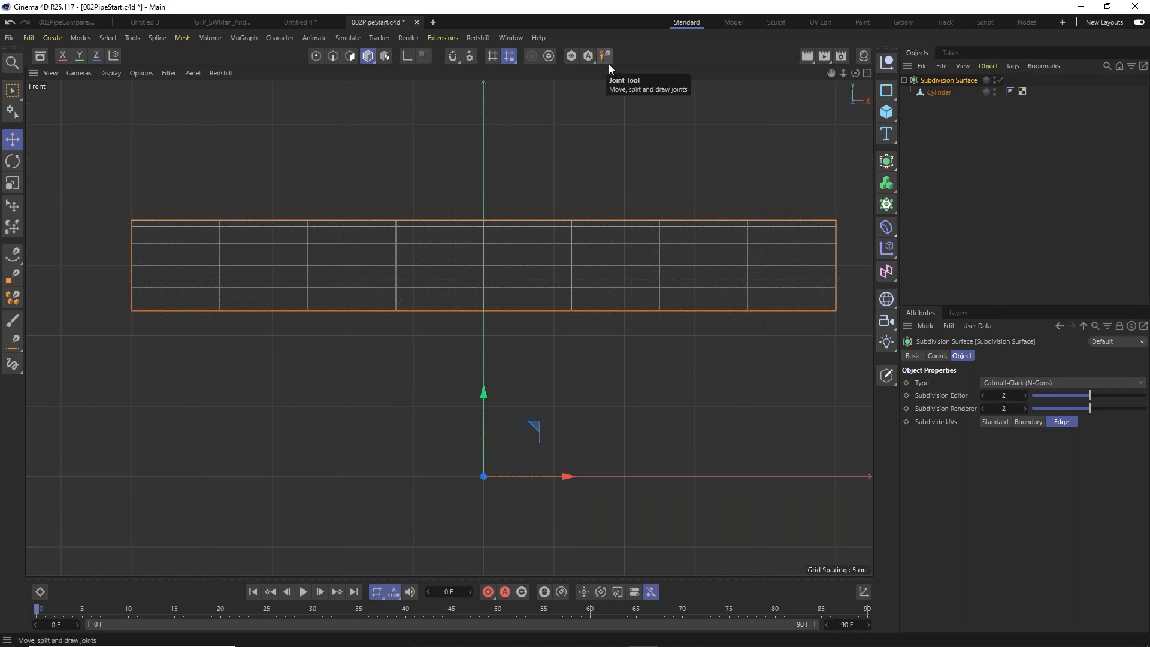
left_click(272, 38)
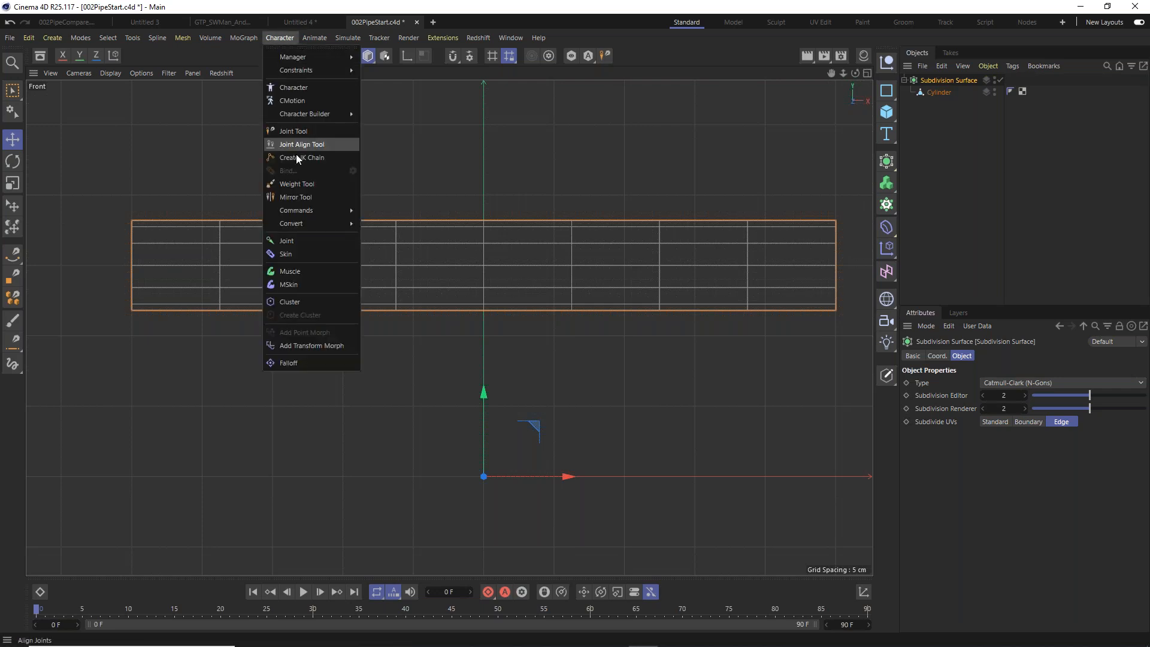
key("Escape")
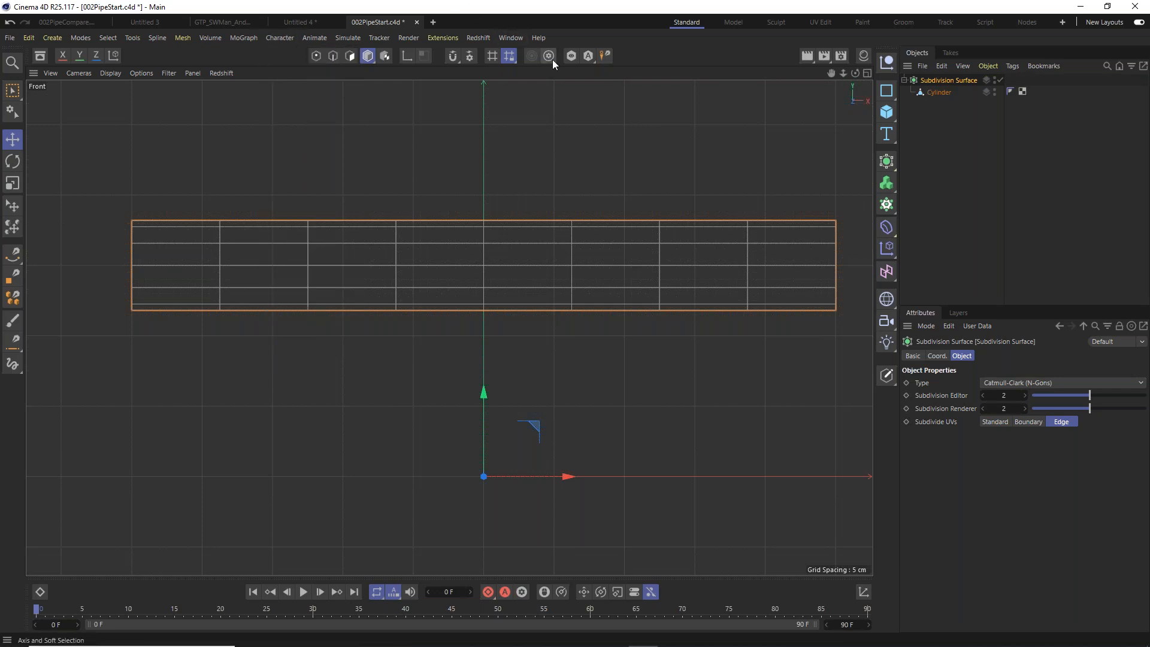
Filter the Command Manager by "joint", enable Edit Palettes and add the Joint Tool to the mode palette above the viewport.
left_click(513, 38)
mouse_move(523, 59)
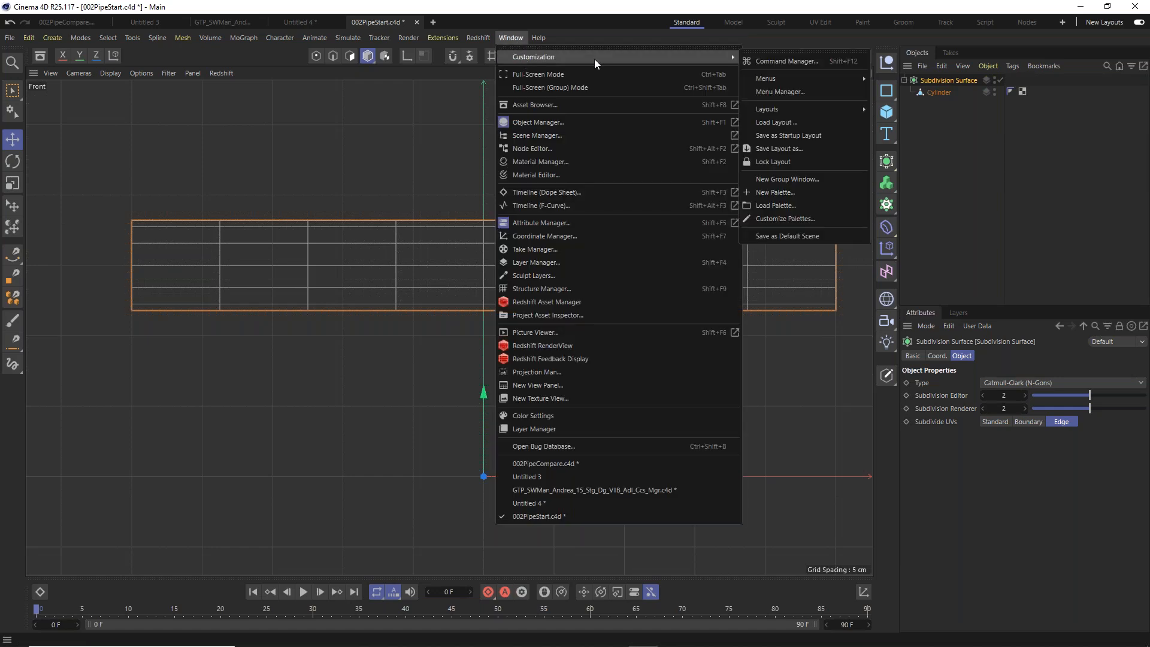
left_click(788, 61)
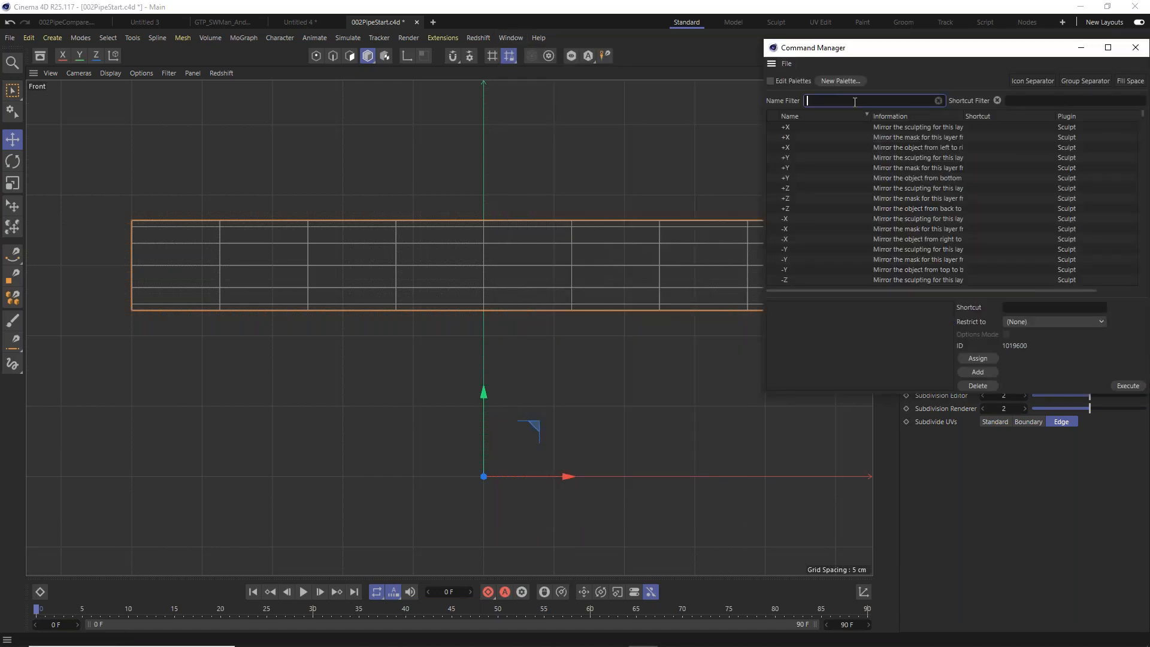
type("joint")
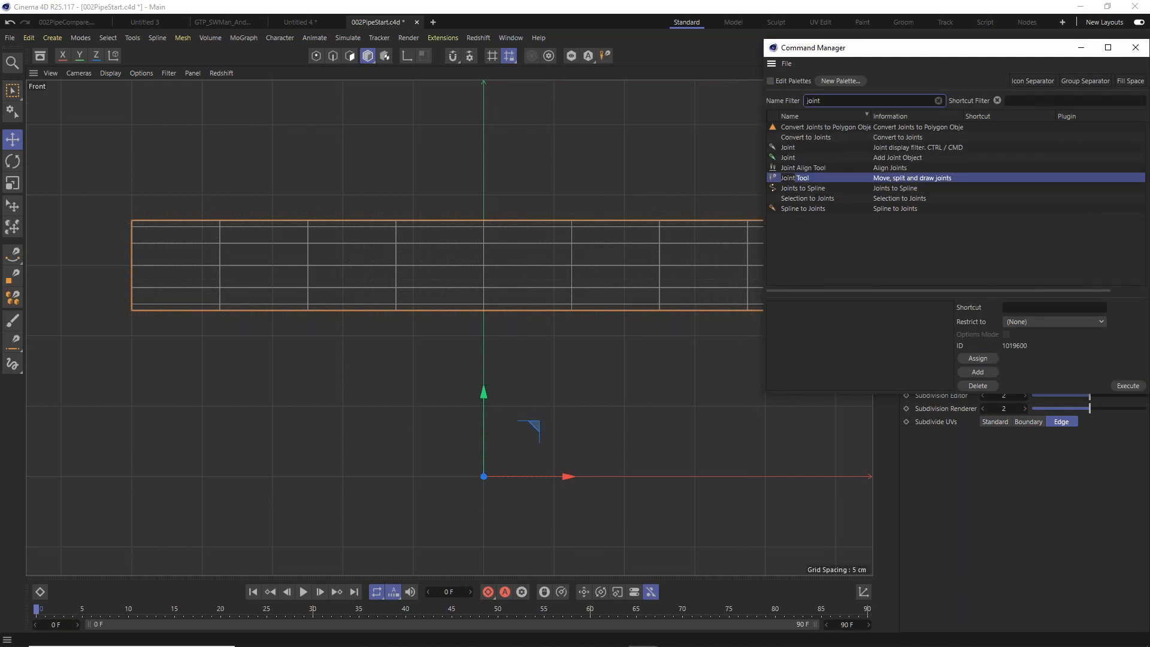
left_click(771, 81)
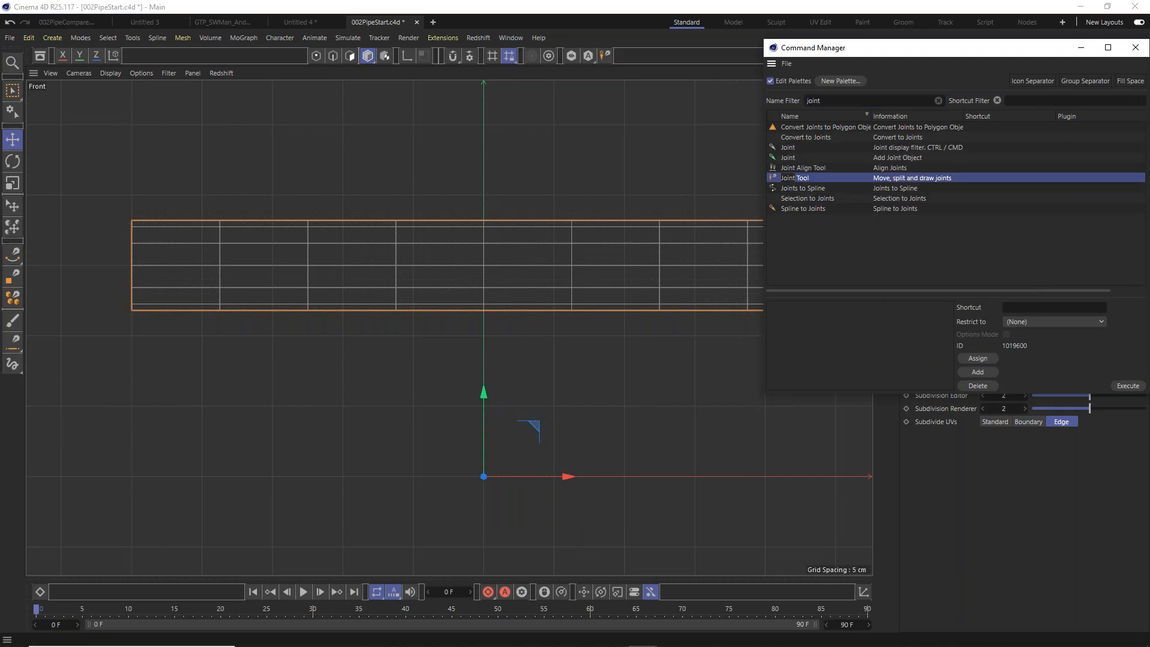
left_click_drag(645, 60, 612, 58)
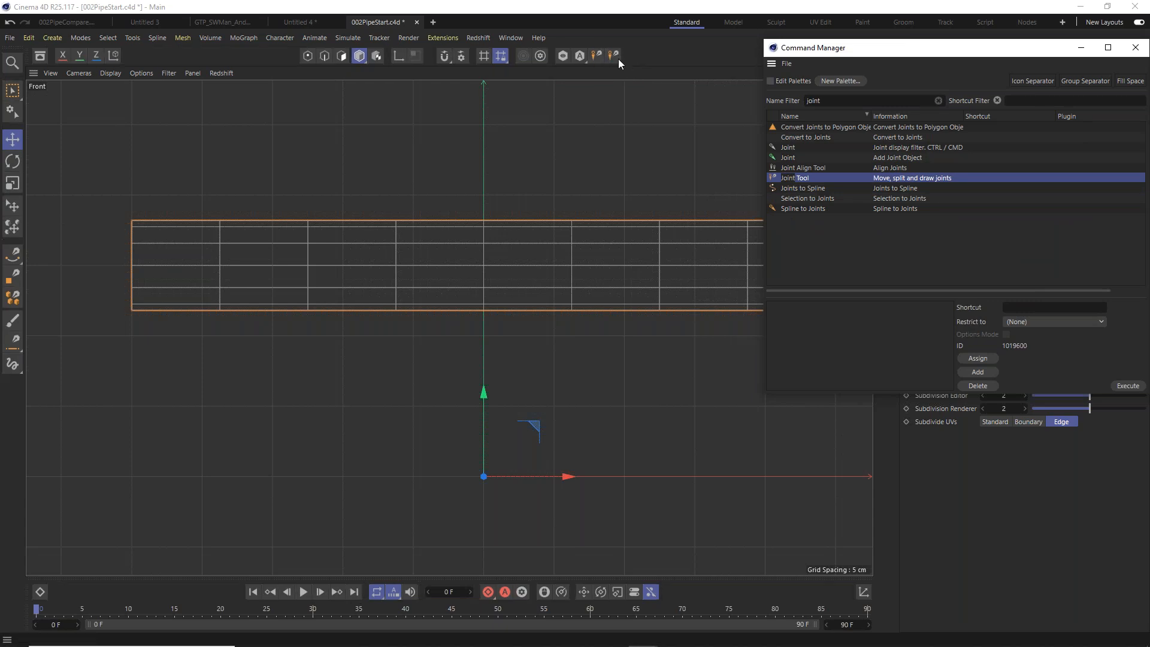
Undo the last selection change so the Cylinder is selected, and activate the Joint Tool.
key("ctrl+z")
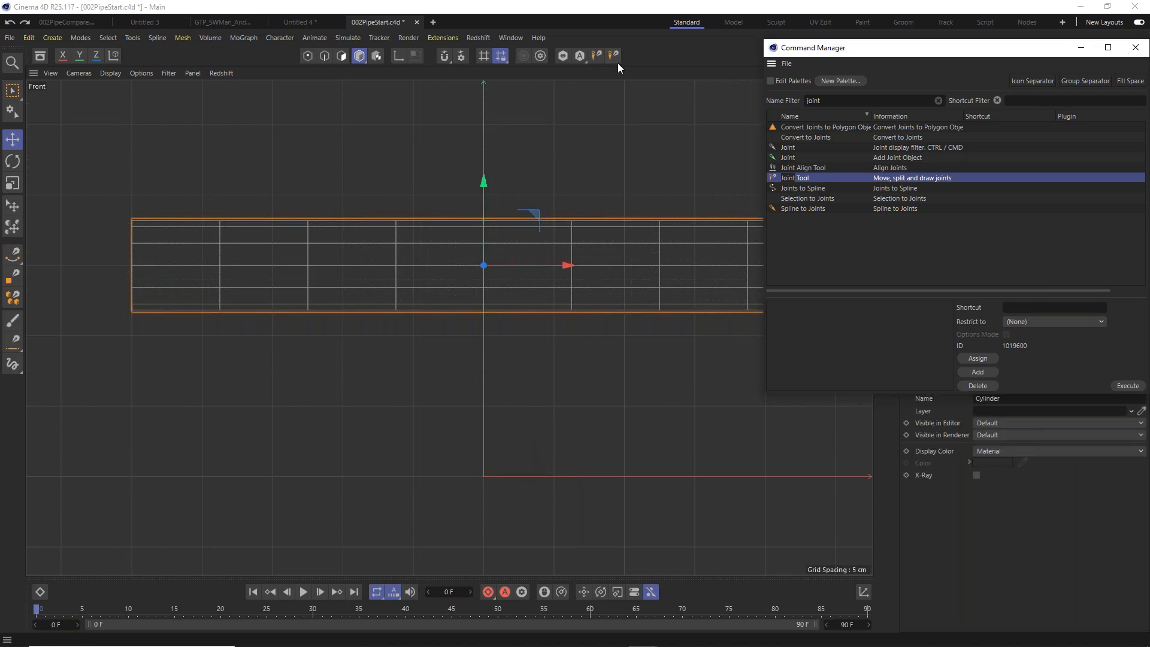
left_click(618, 59)
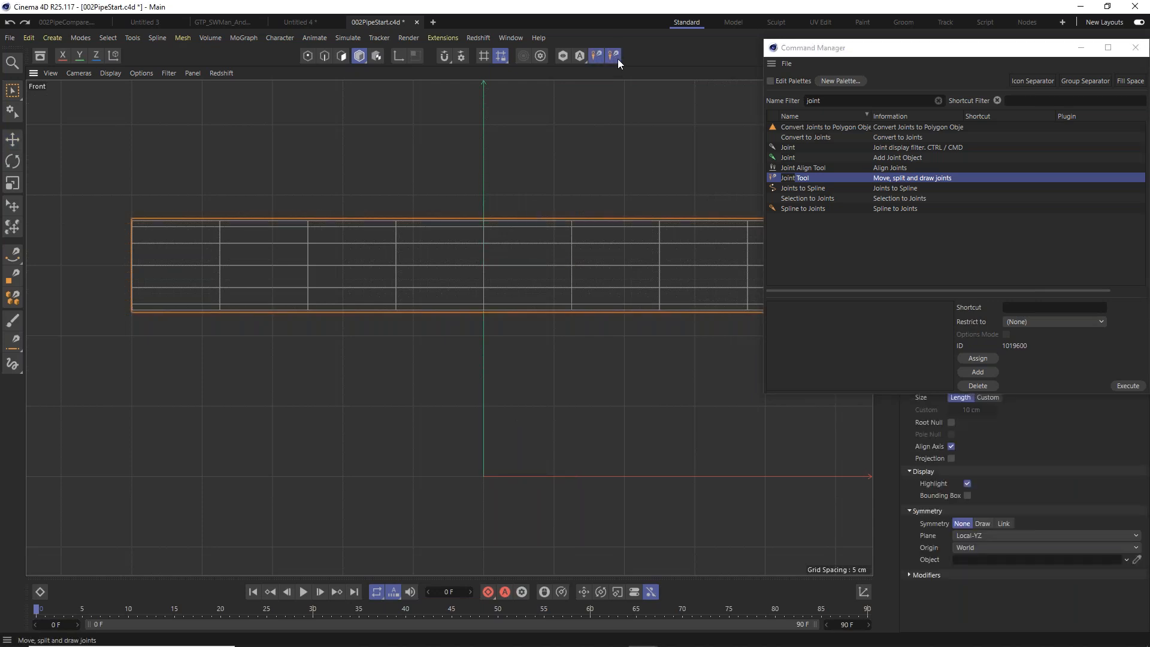
Try to remove the duplicate Joint Tool icon from the palette and close the Command Manager.
left_click(978, 385)
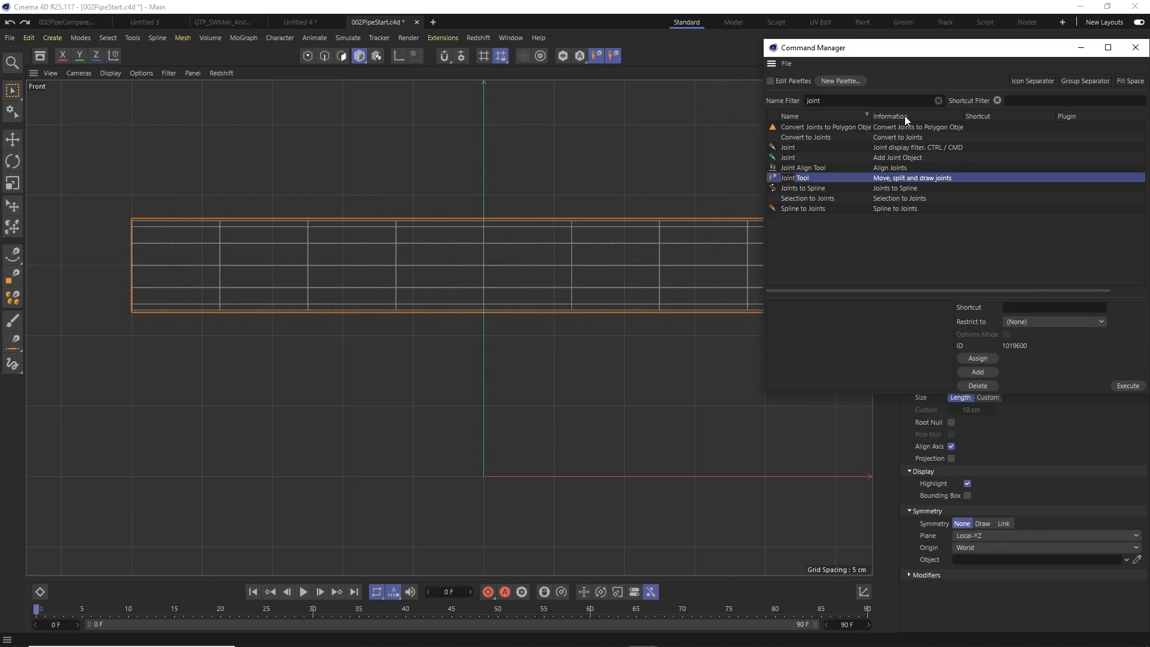
right_click(616, 56)
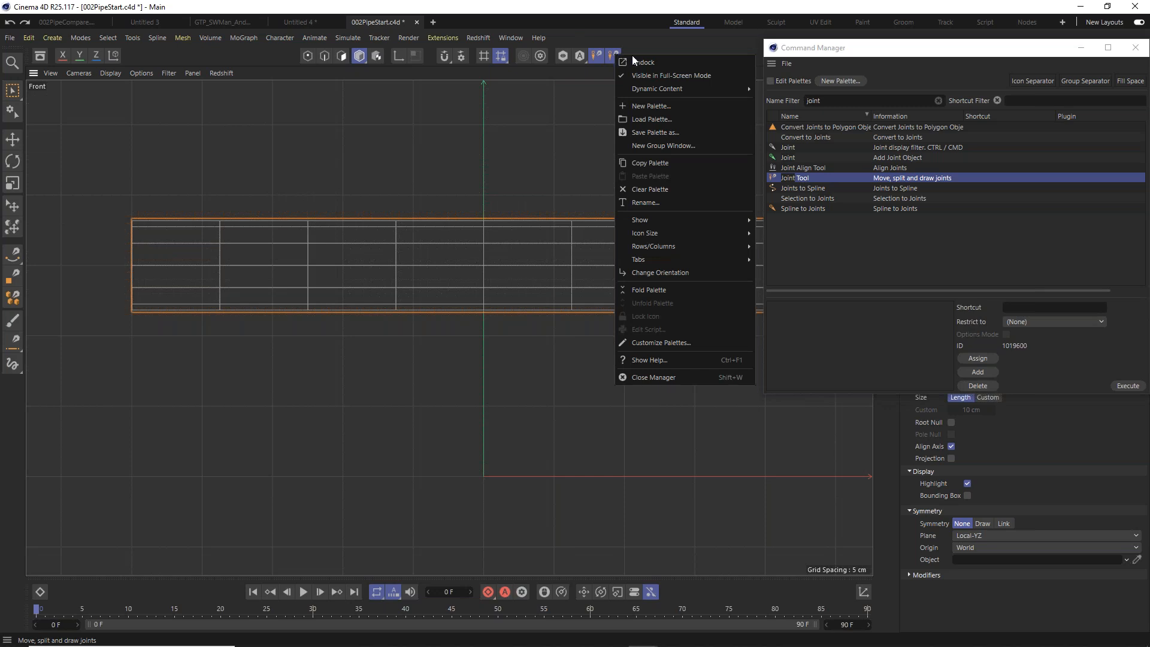
left_click(659, 148)
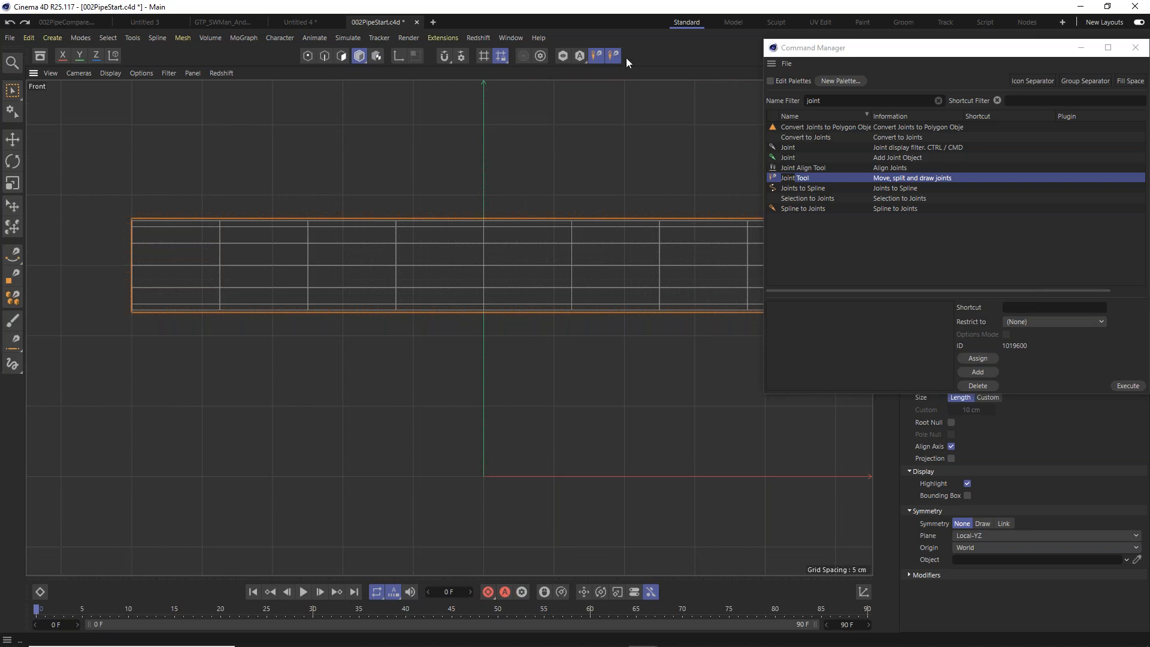
left_click(802, 181)
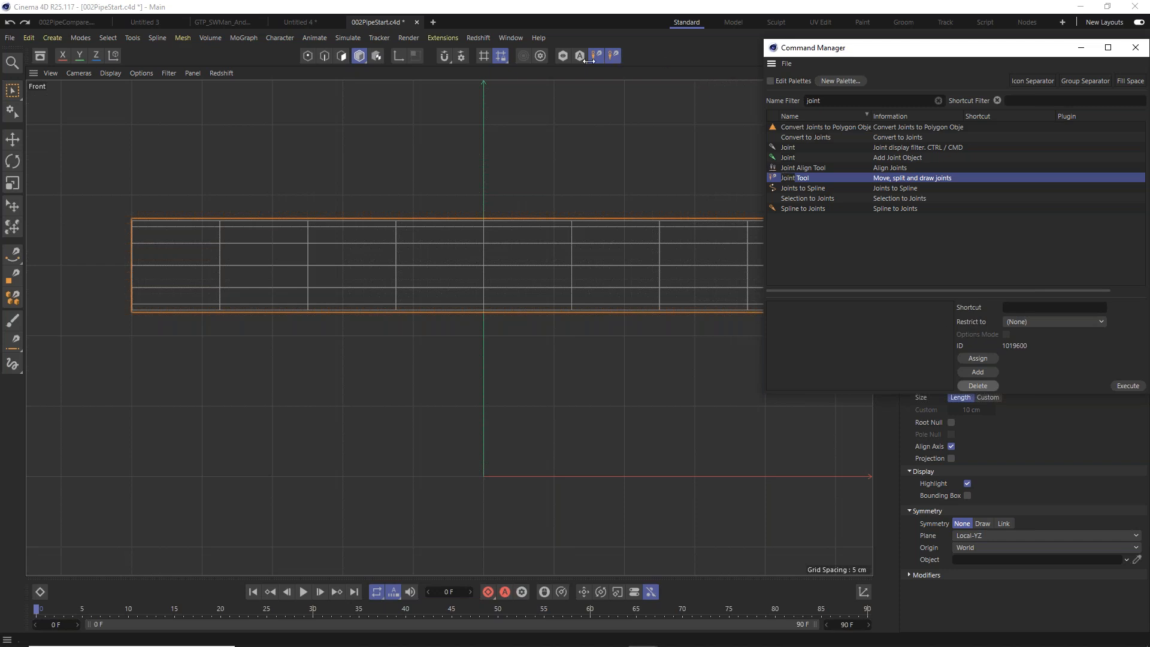
right_click(617, 60)
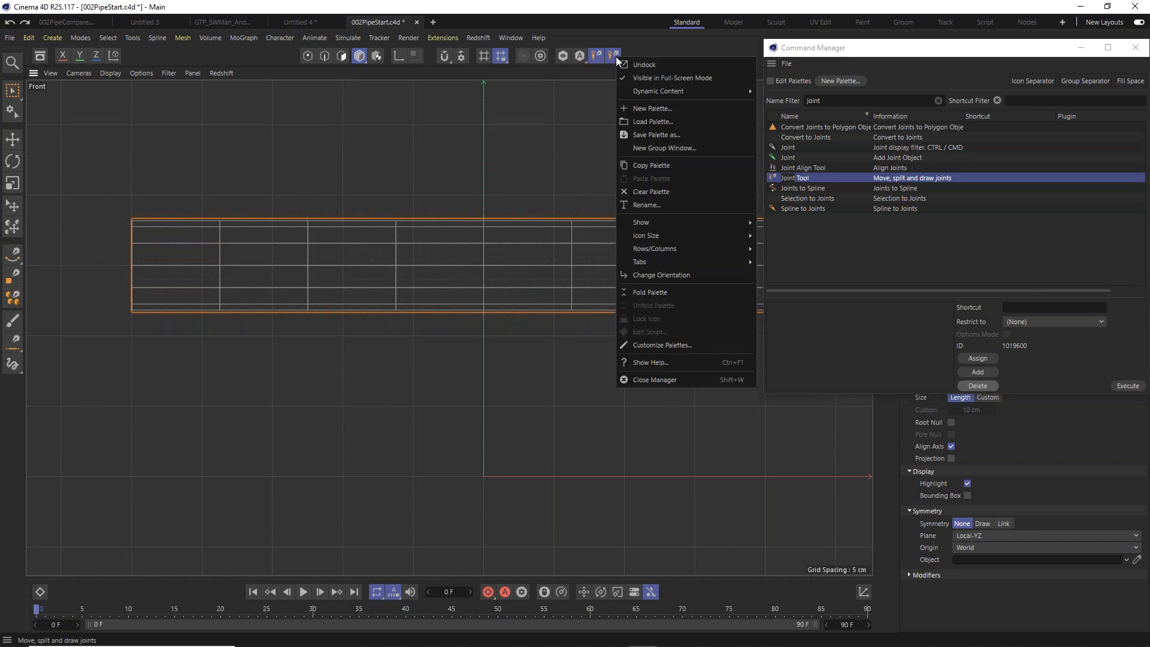
left_click(600, 112)
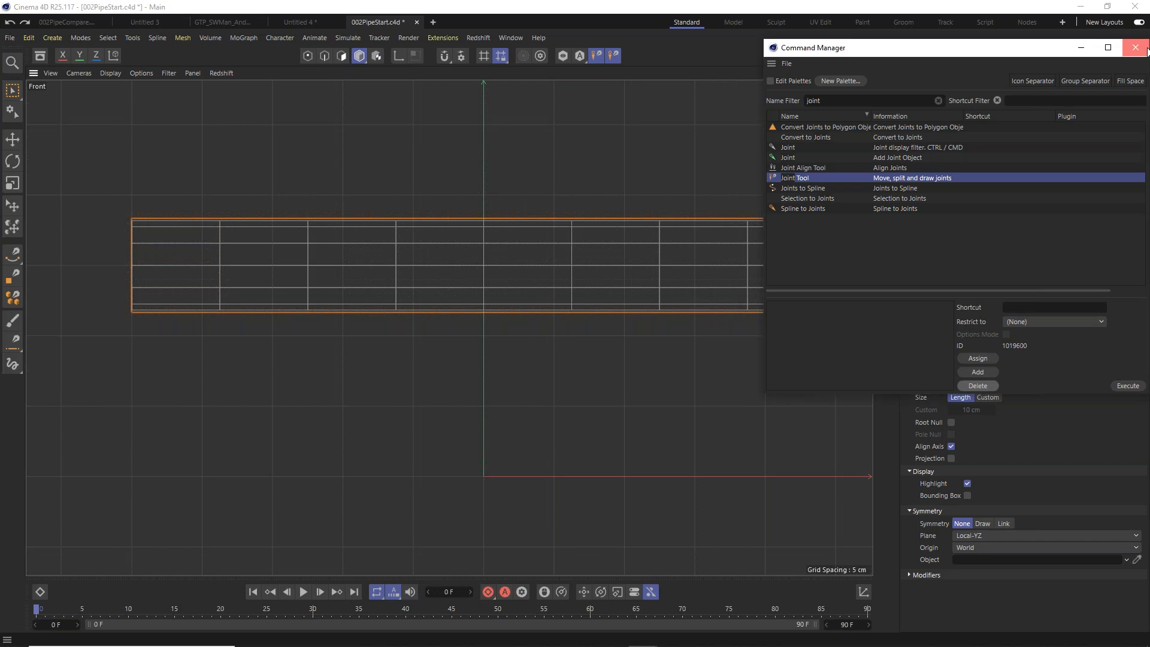
left_click(1146, 50)
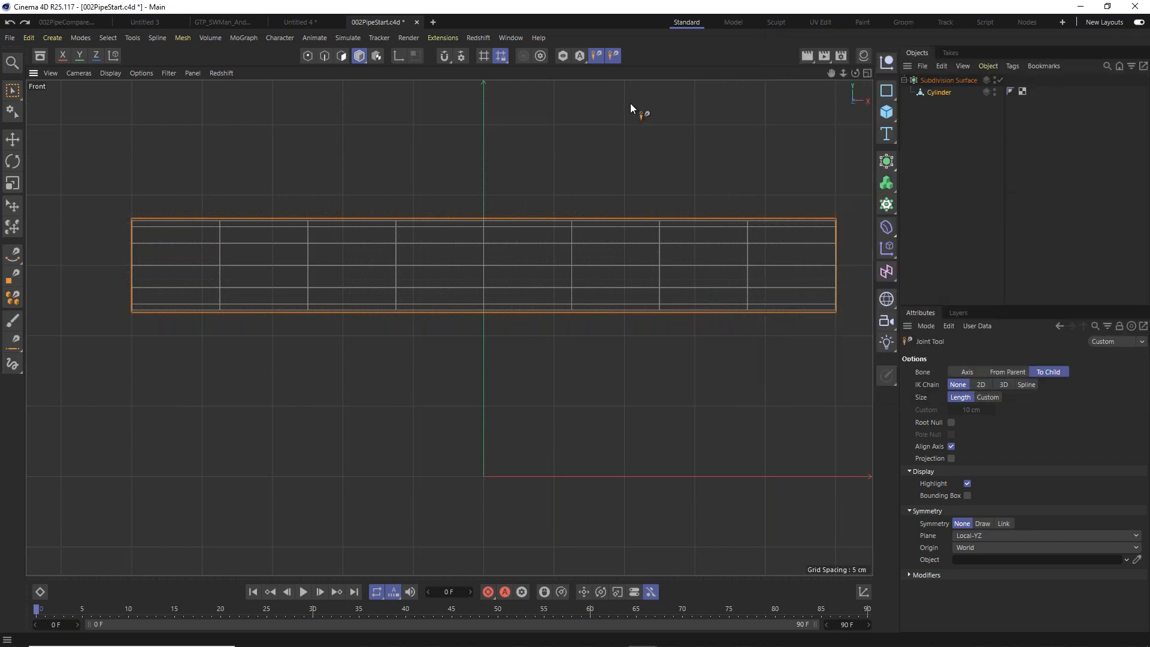
Clear the object selection and draw a chain of three joints along the pipe's centreline, at its left end, middle and right end.
left_click(12, 139)
left_click(569, 114)
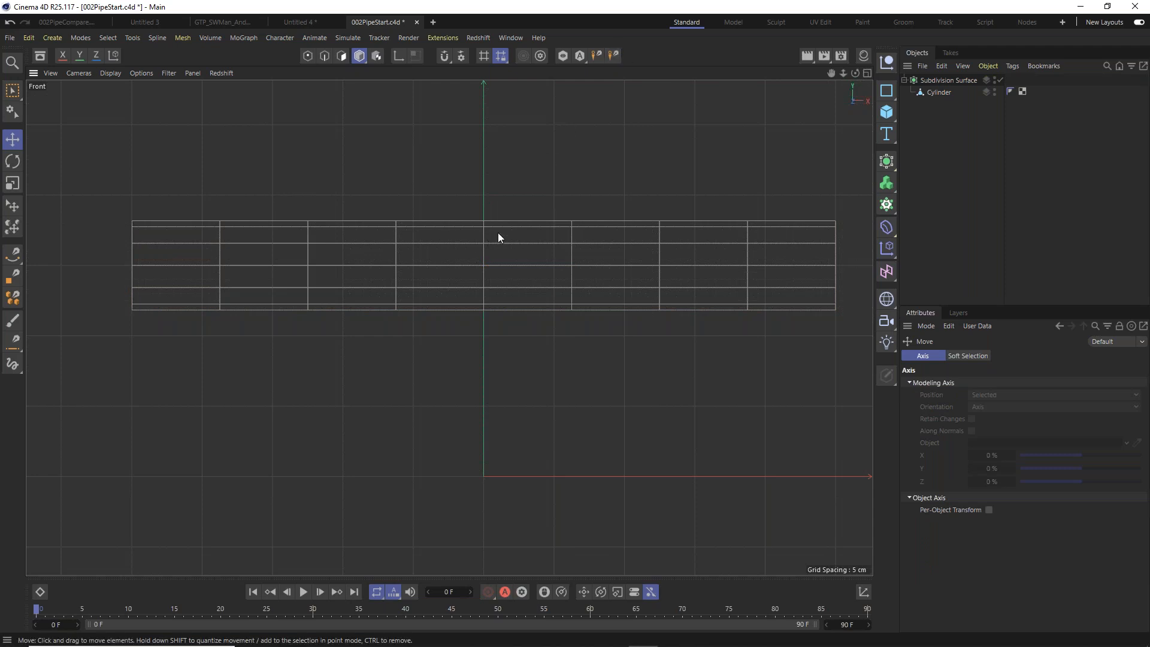
middle_click_drag(517, 223, 505, 261, "alt")
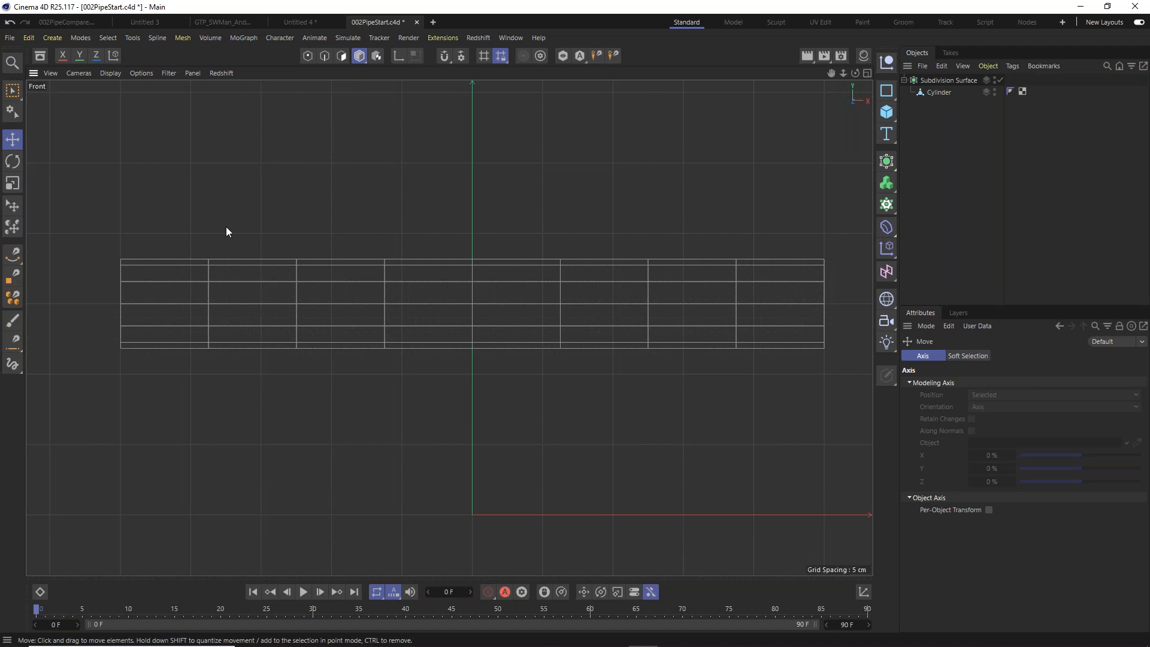
left_click(597, 56)
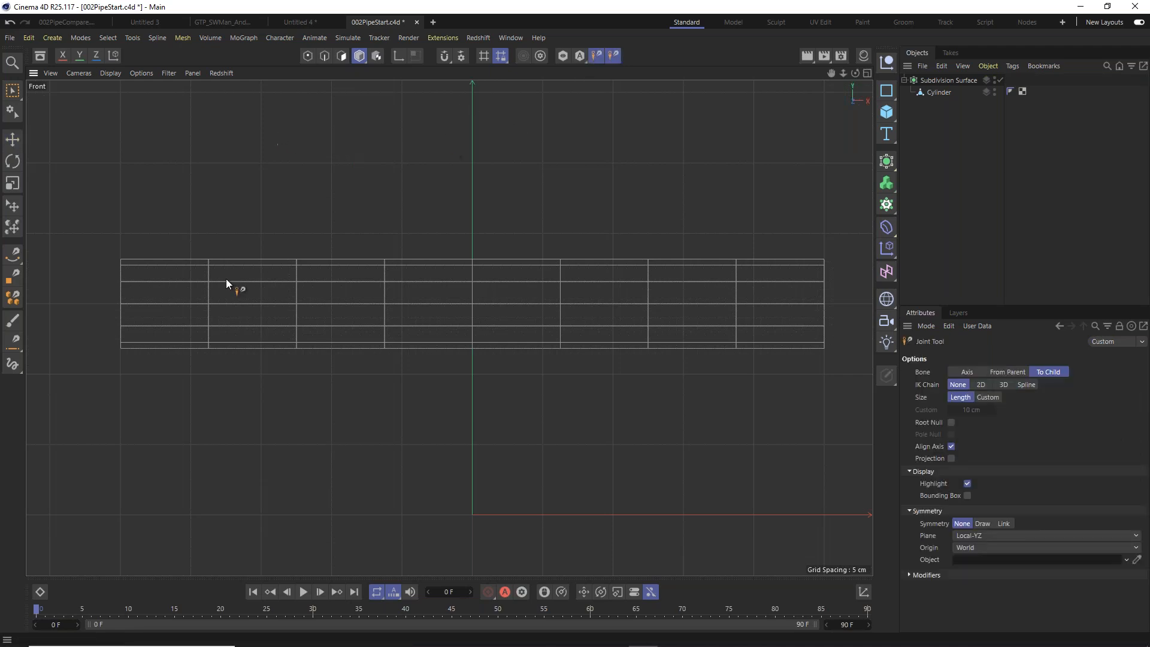
left_click(120, 302, "ctrl")
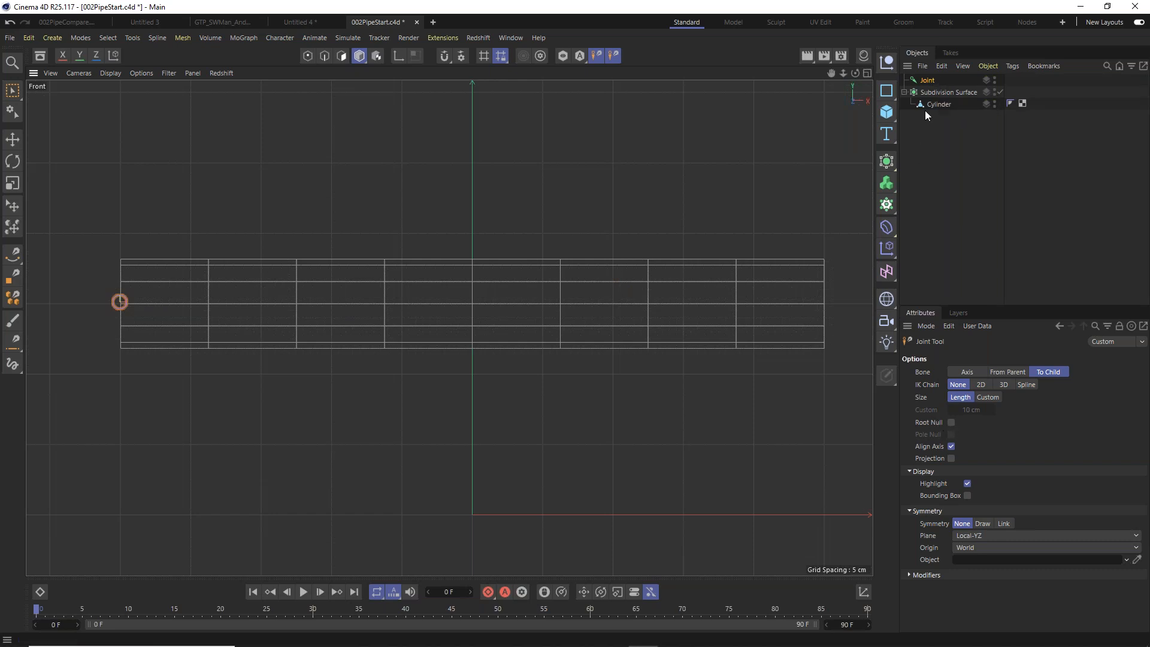
key("ctrl+z")
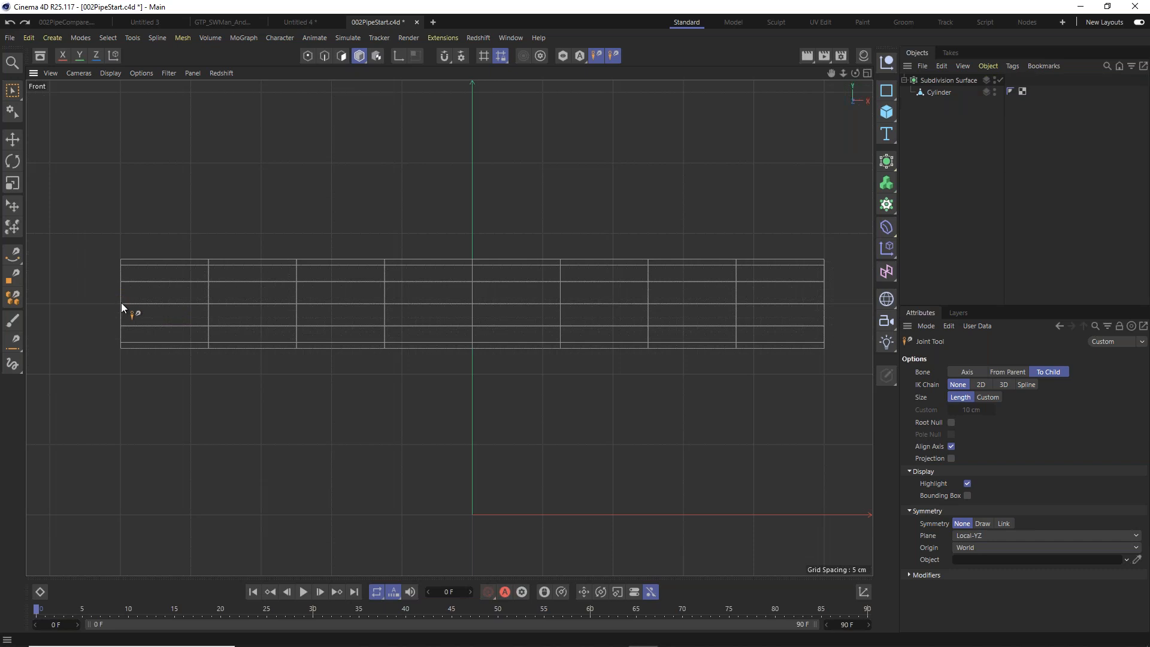
left_click(121, 304)
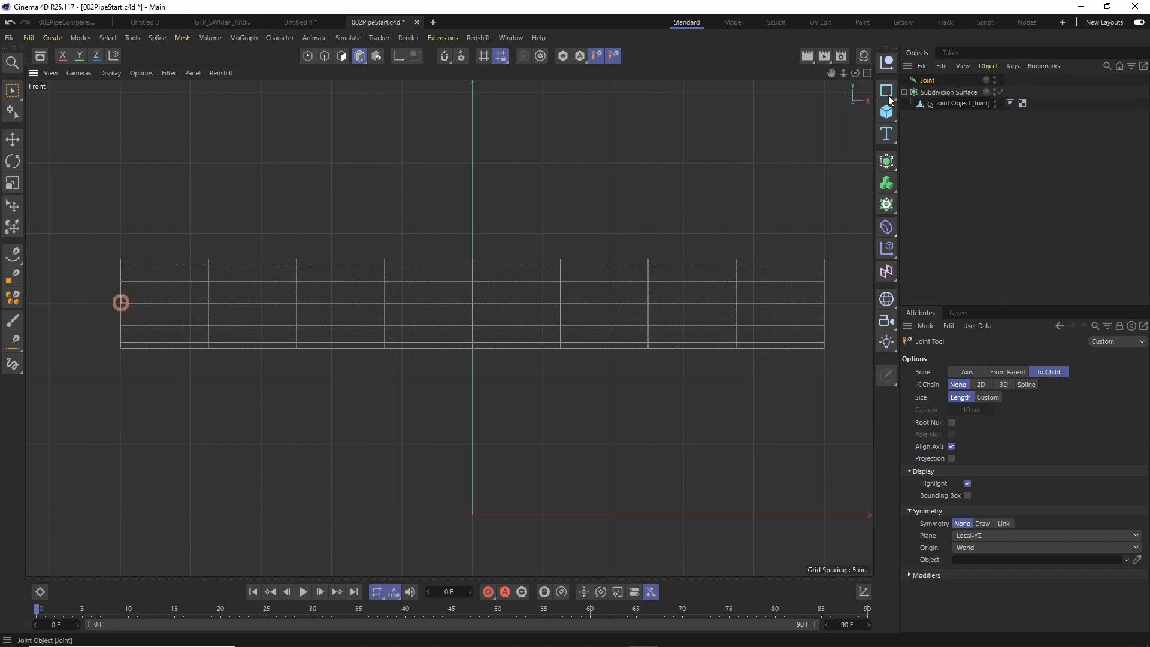
left_click(473, 304)
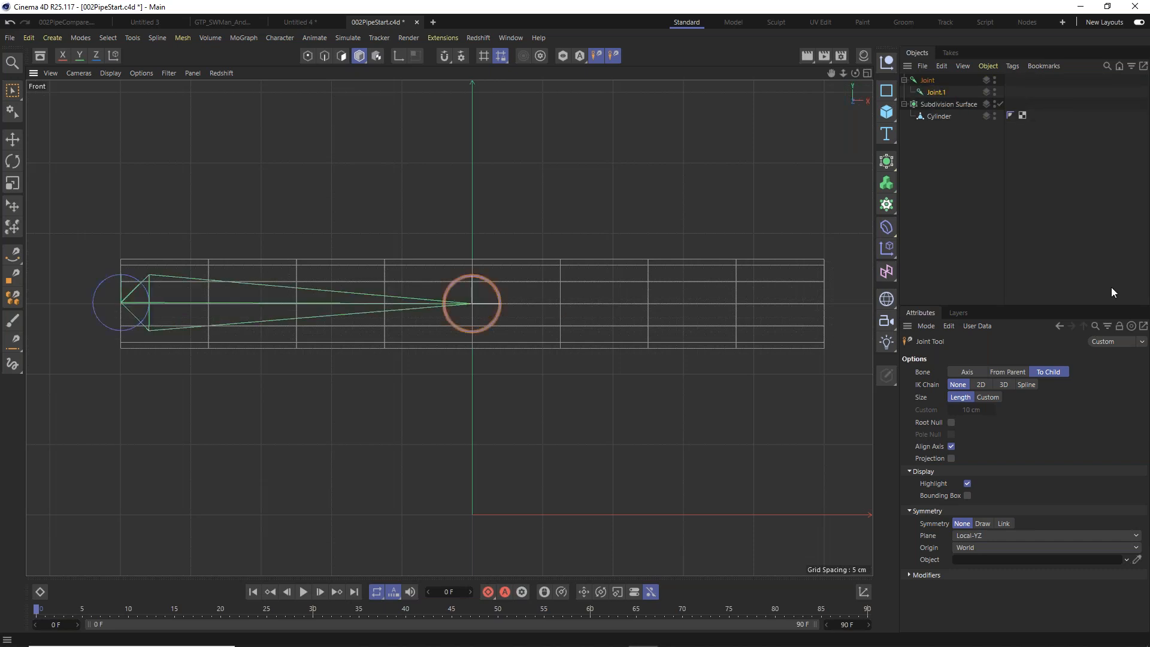
left_click(825, 303)
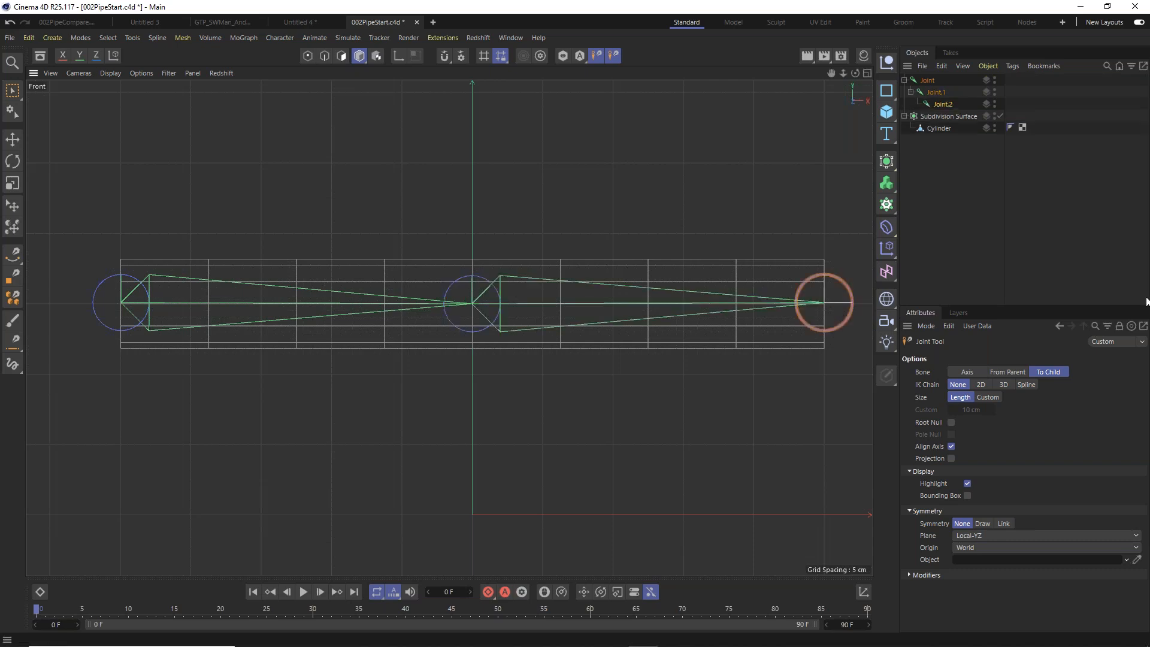
Rename the three joints First, Mid and Tip, from the root of the chain to its end.
left_click(933, 84)
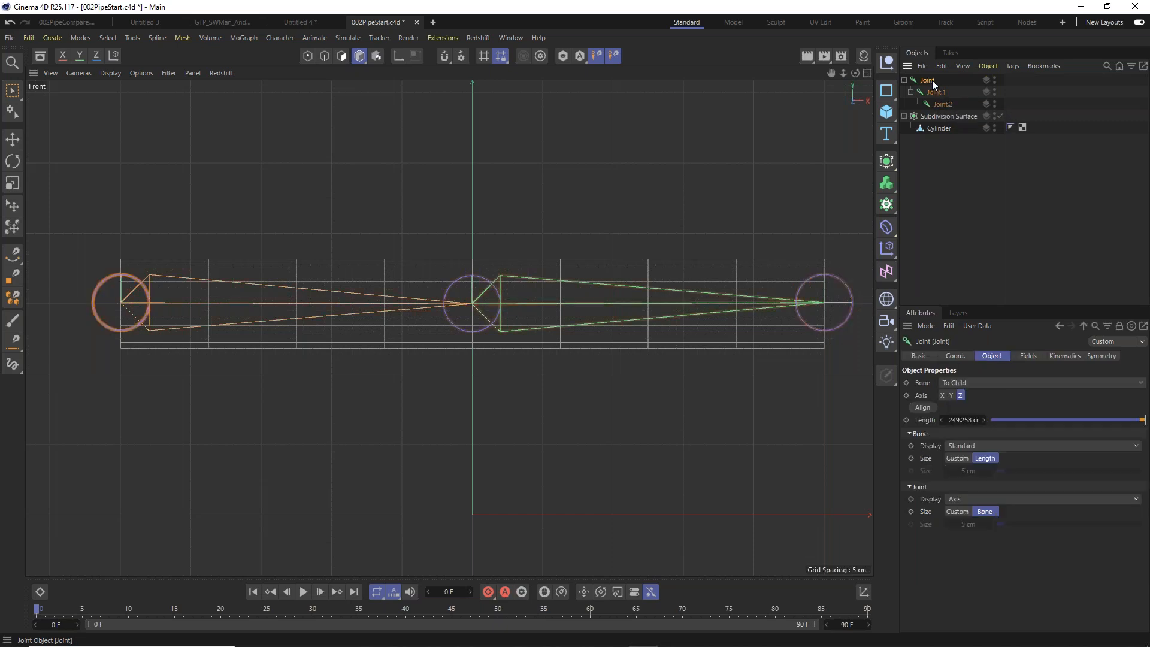
double_click(930, 81)
type("First")
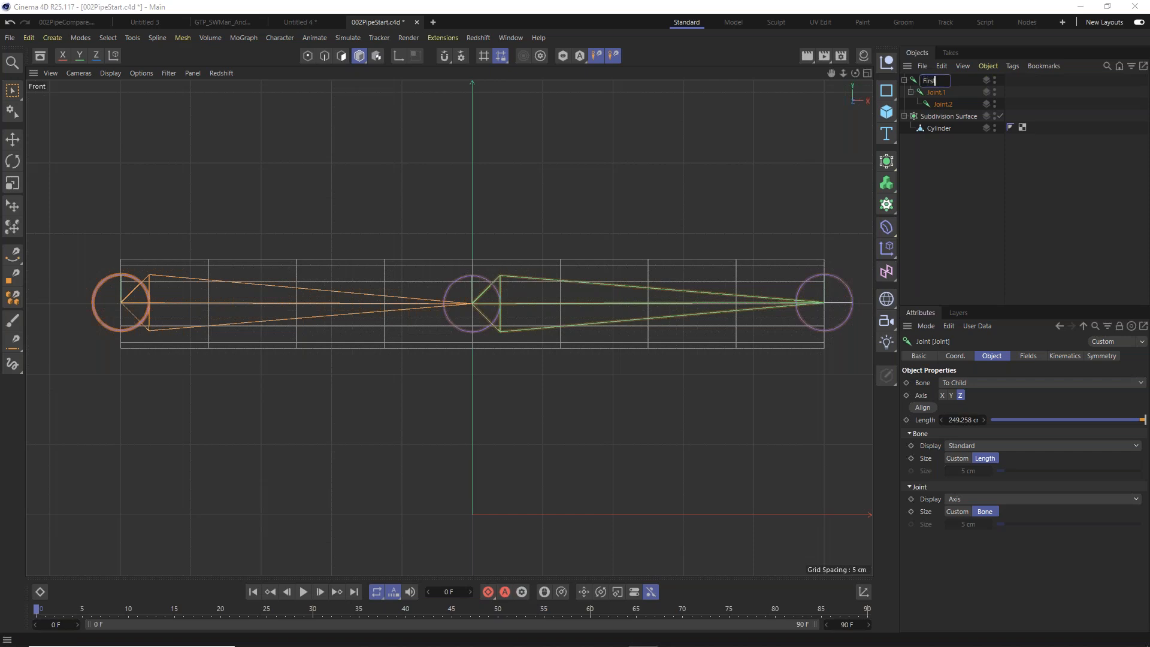
key("Return")
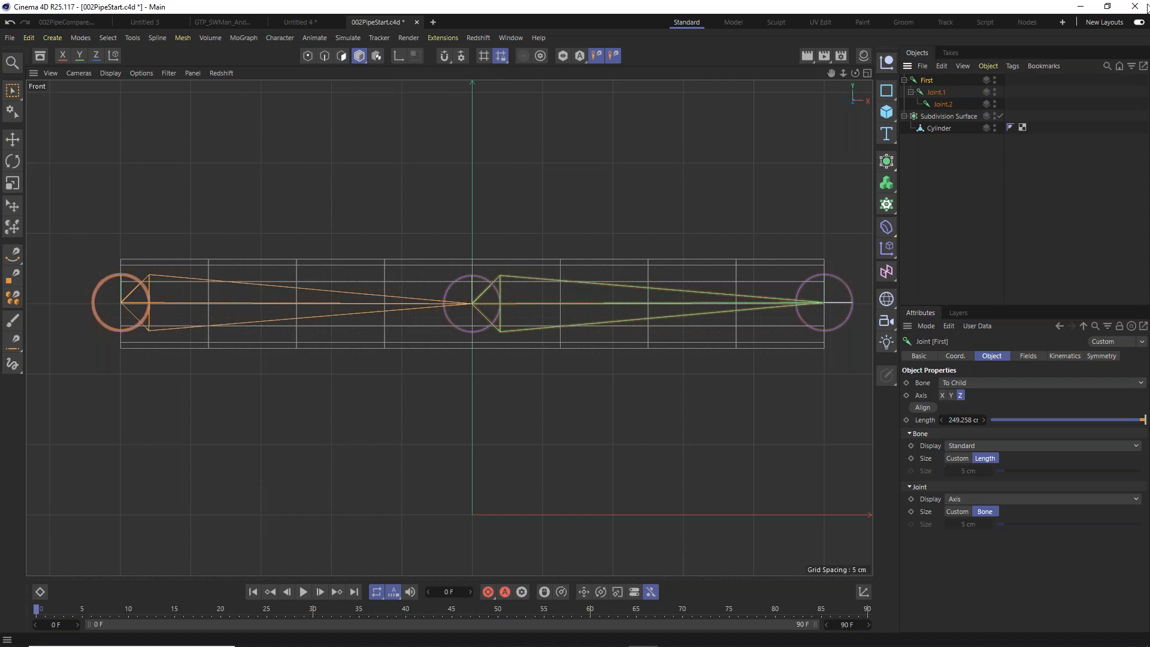
double_click(937, 93)
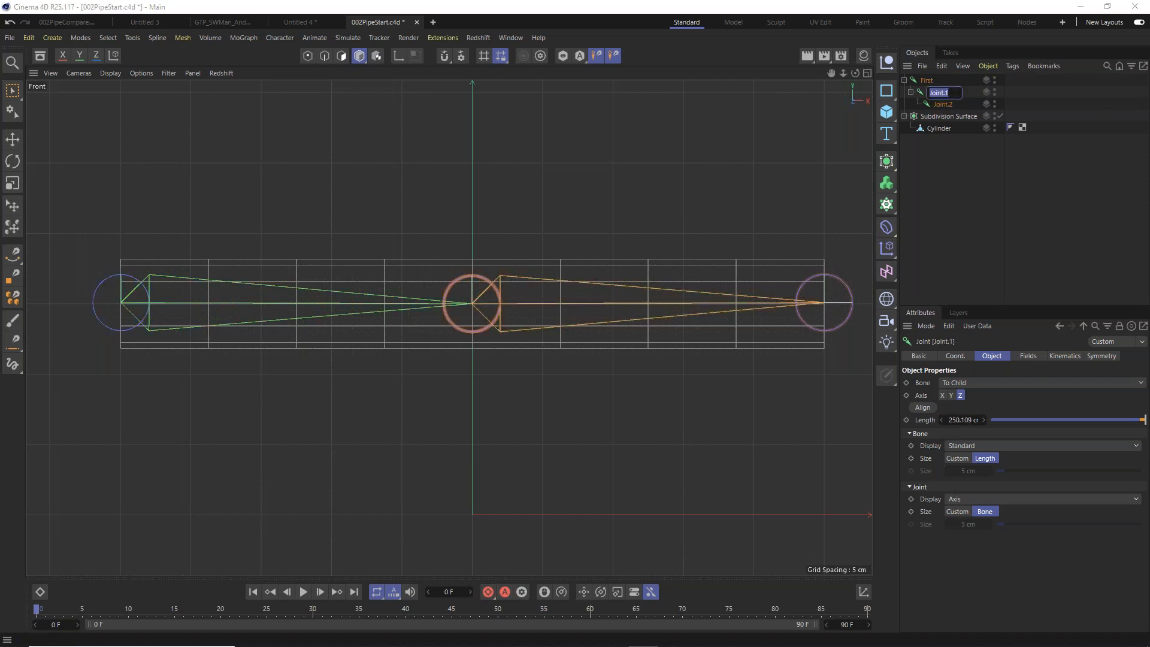
type("Mid")
key("Return")
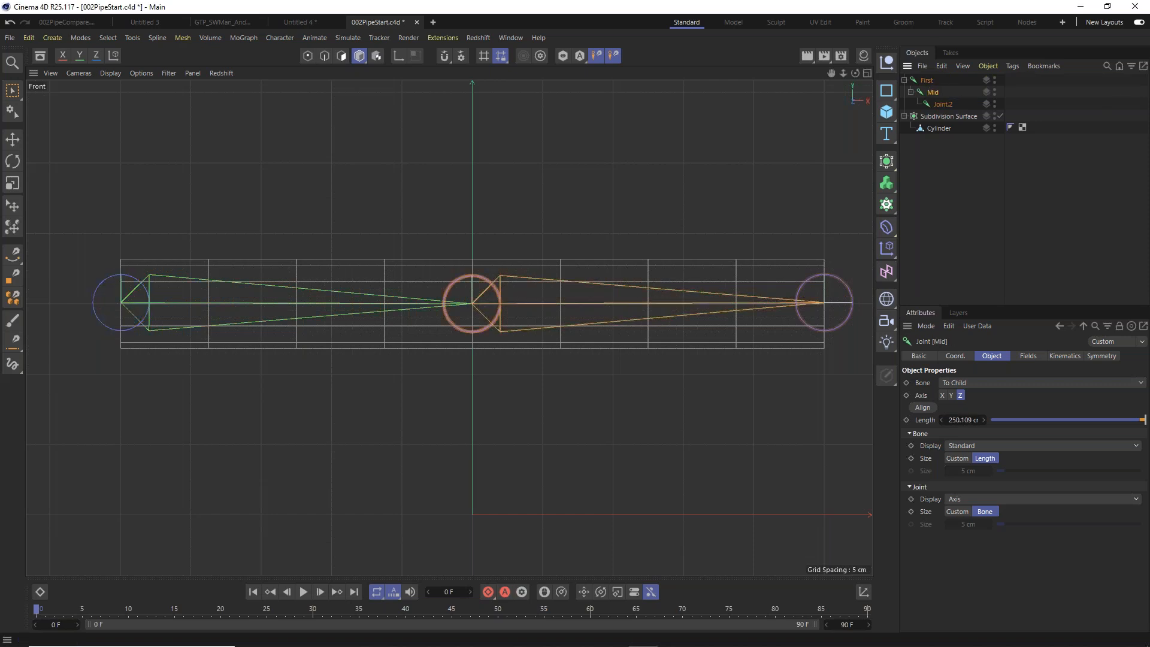
double_click(943, 104)
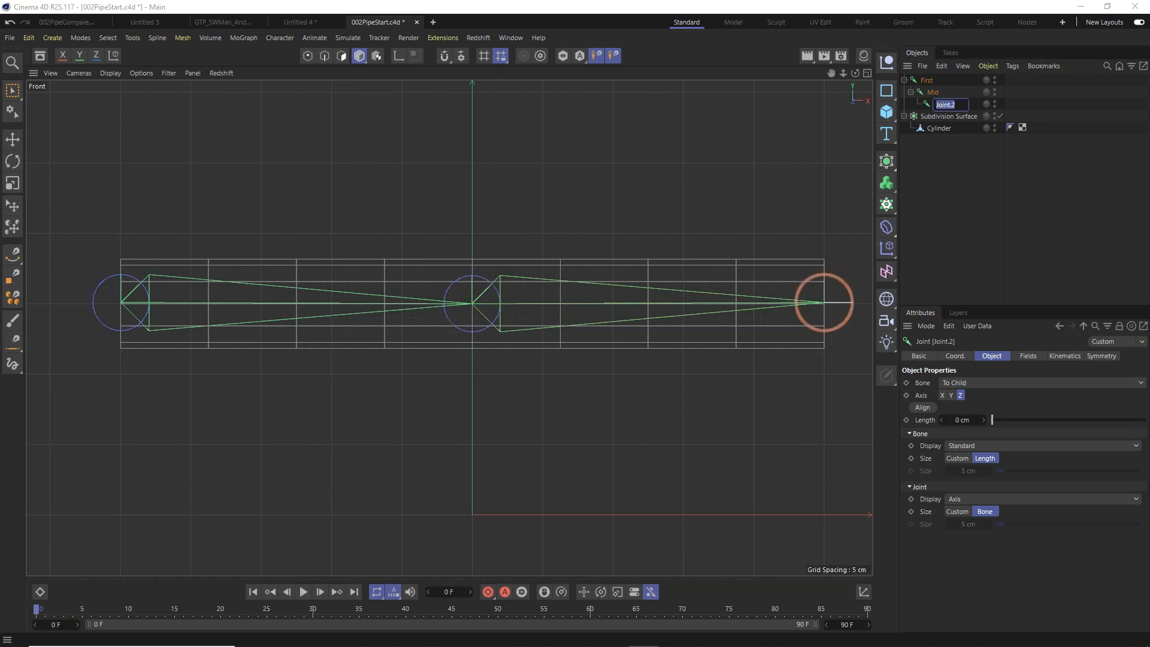
type("Tip")
key("Return")
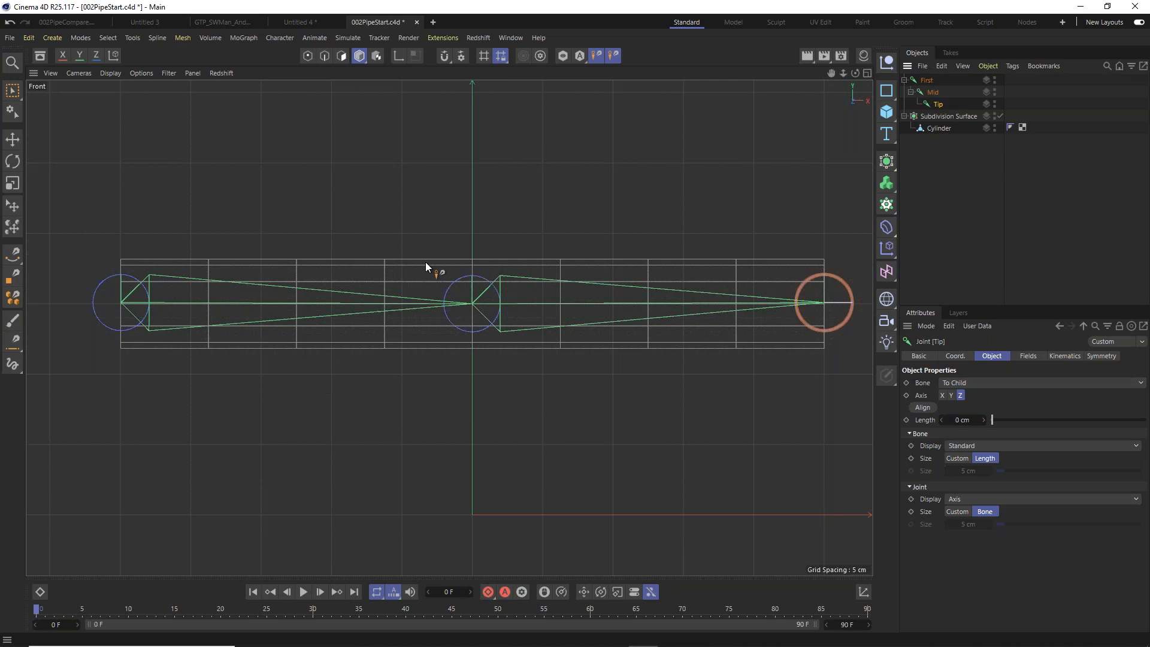
Select the Cylinder and show the whole pipe with its joints at an angle in the Perspective view.
middle_click_drag(418, 275, 422, 288)
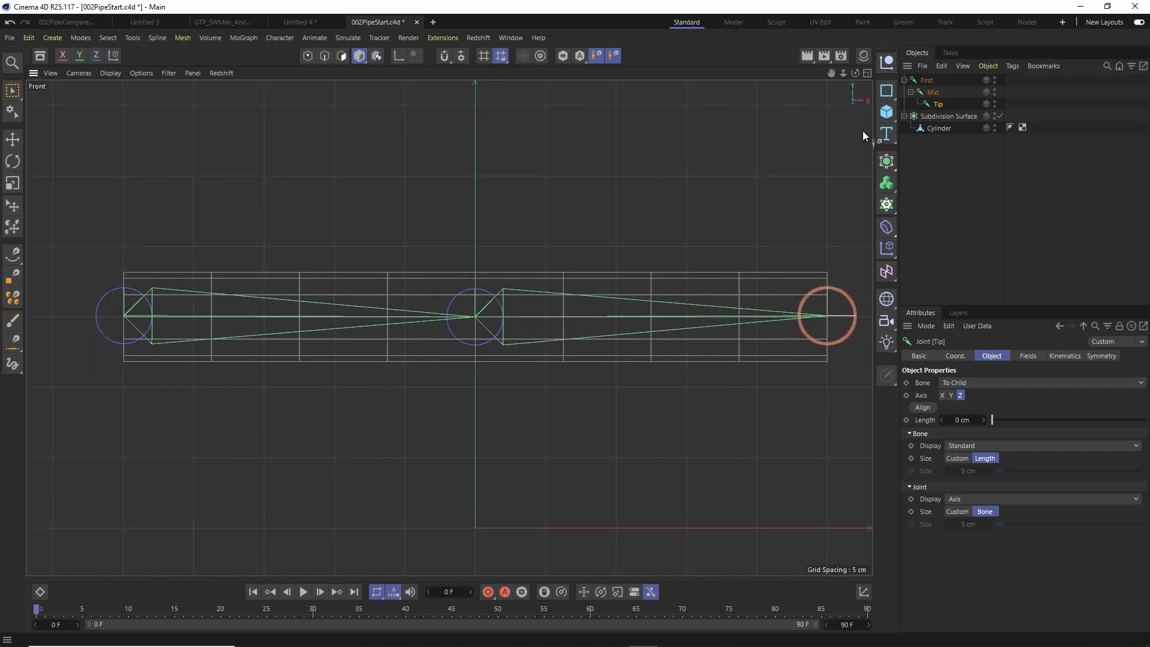
left_click(940, 129)
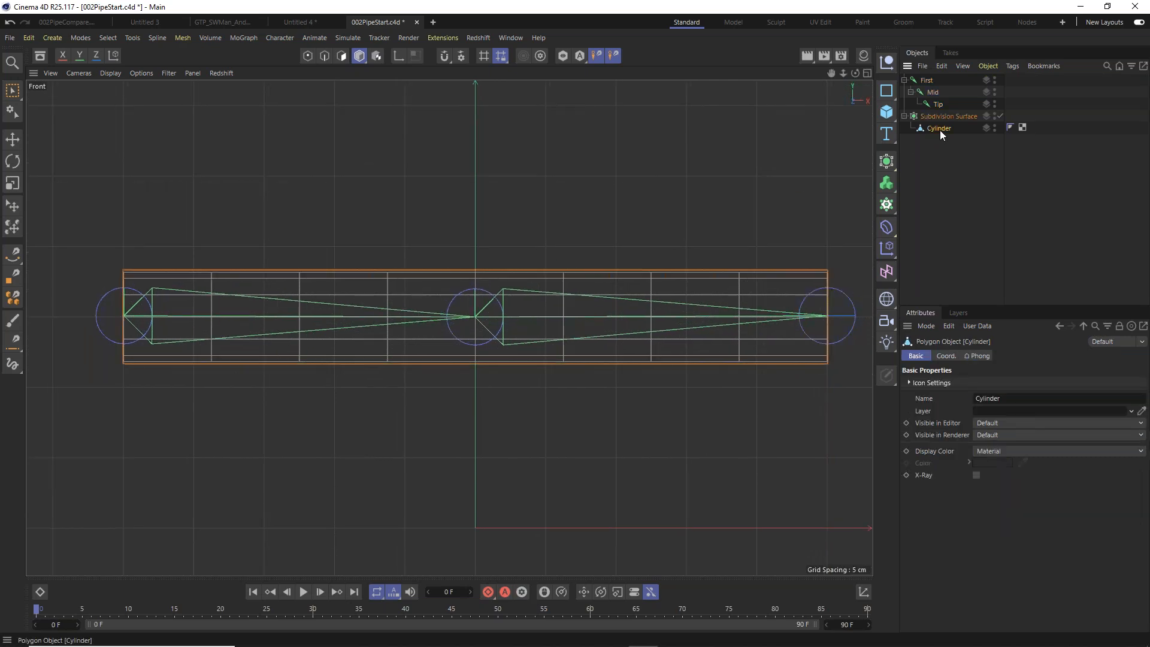
key("F1")
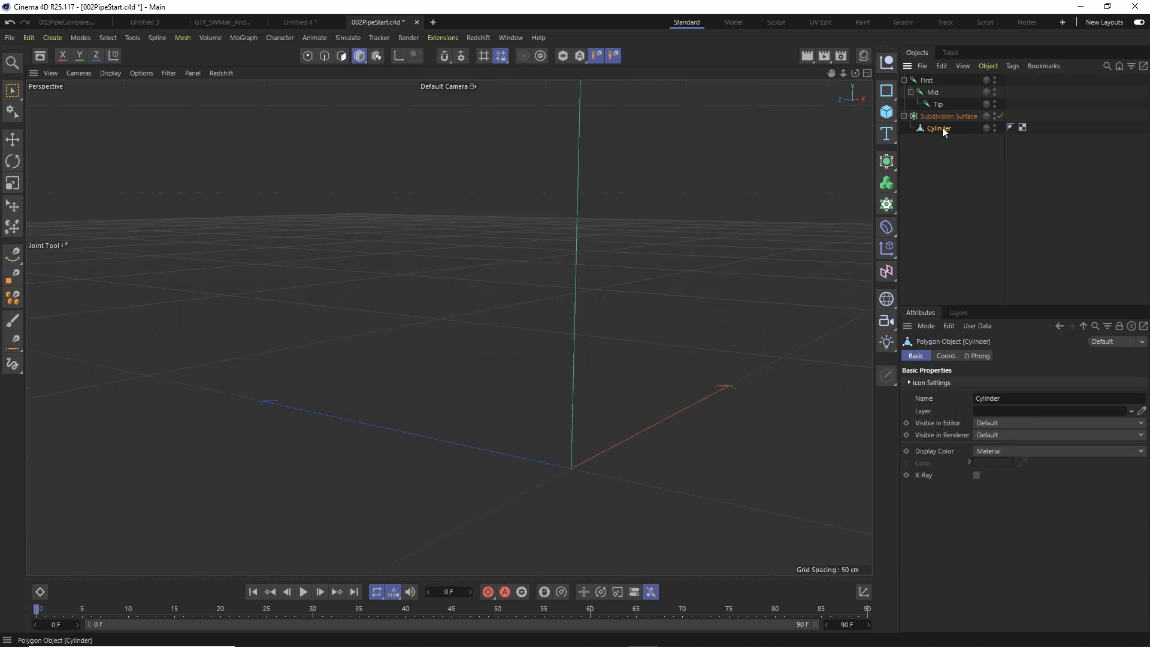
left_click_drag(397, 272, 376, 244, "alt")
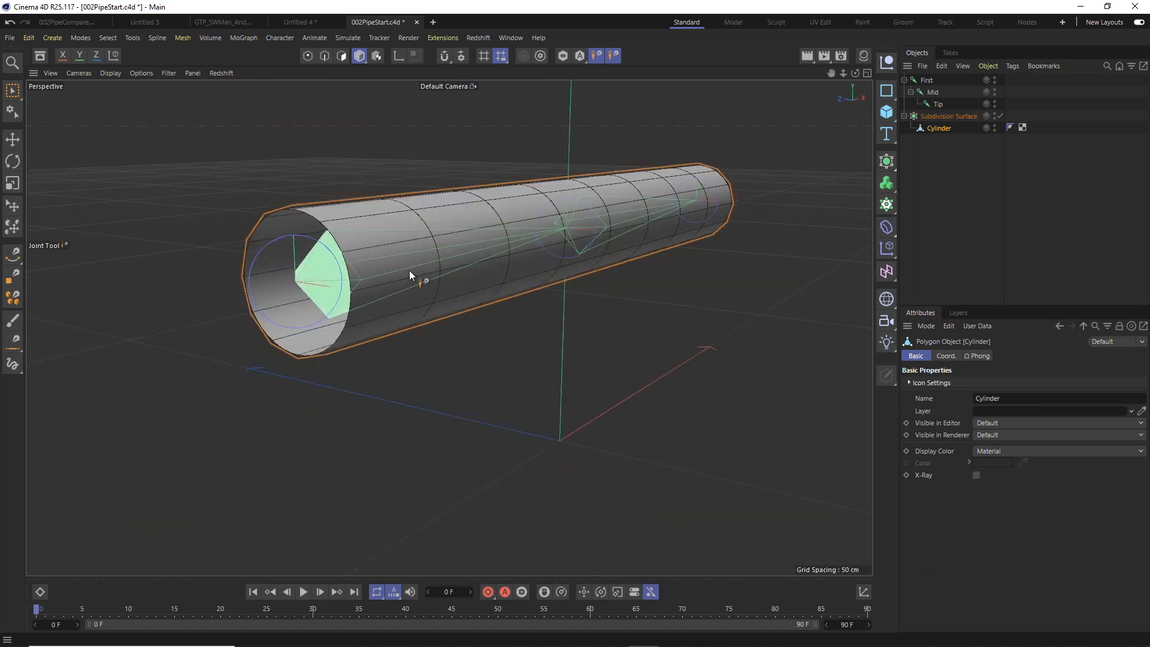
scroll(319, 317, "down", 3)
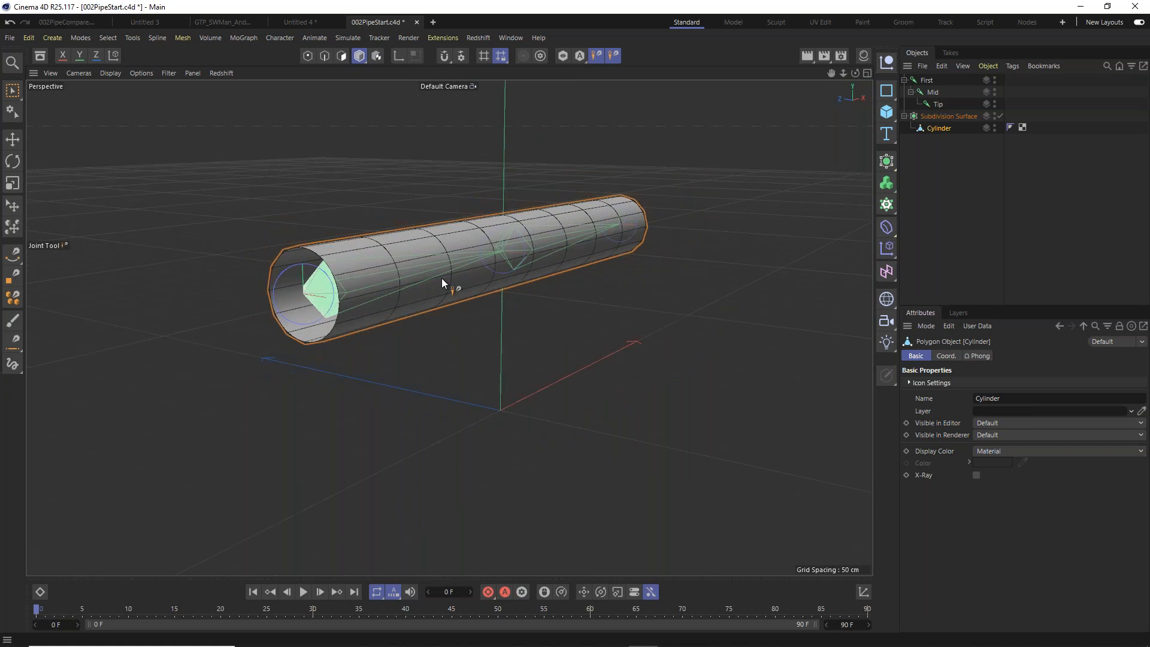
middle_click_drag(443, 278, 476, 320, "alt")
left_click_drag(467, 321, 343, 137, "alt")
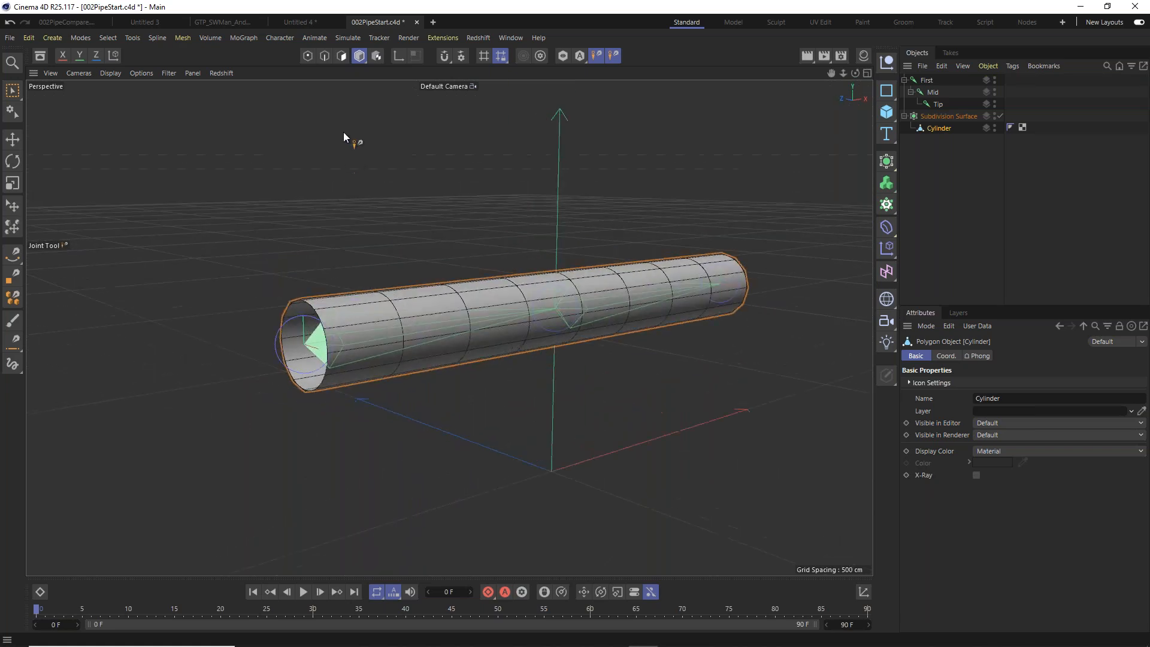
Detach the Character commands as a floating palette and place it at the viewport's left edge.
left_click(280, 37)
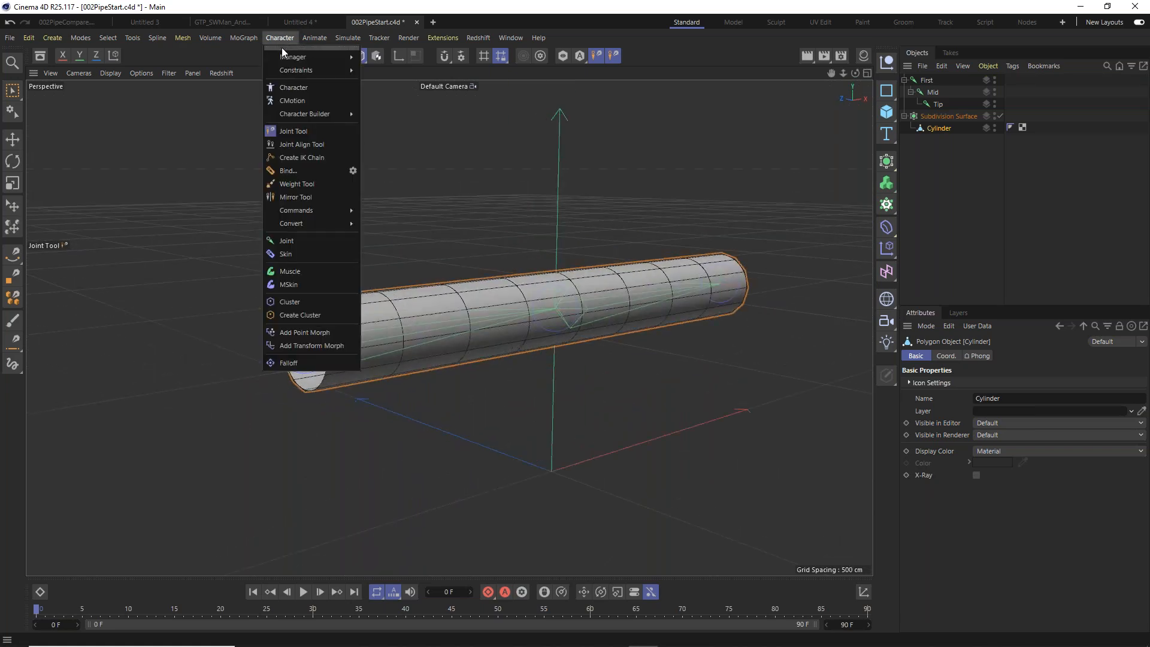
left_click(281, 48)
left_click_drag(299, 41, 48, 160)
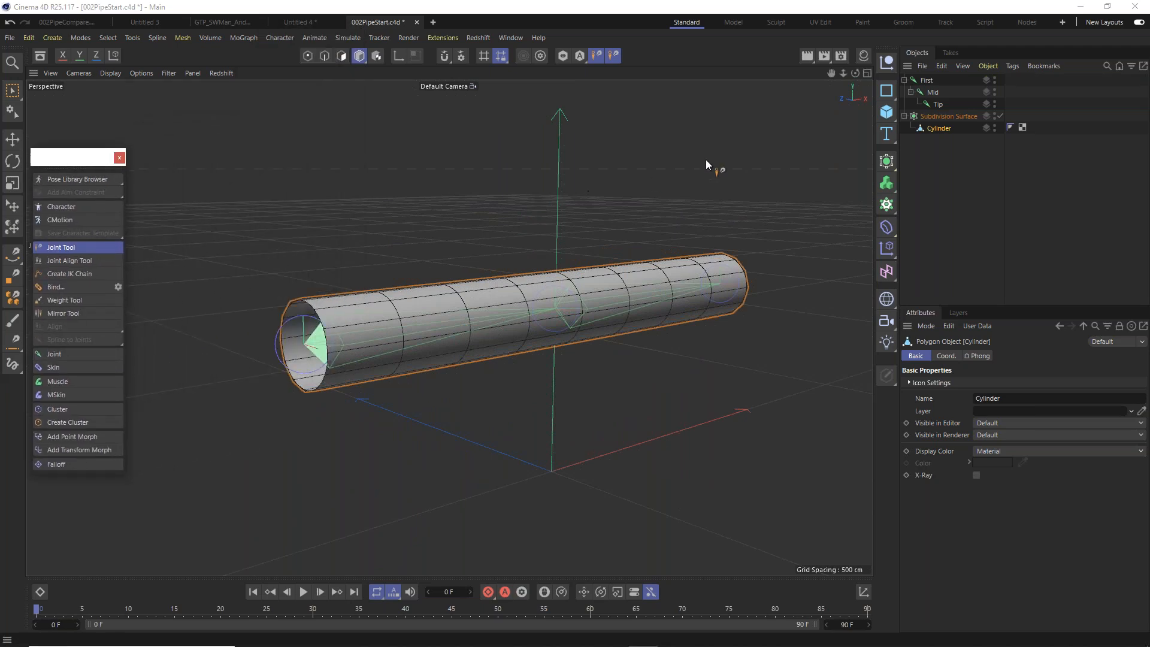
Test-rotate the Mid joint on its own and undo the rotation.
left_click(933, 92)
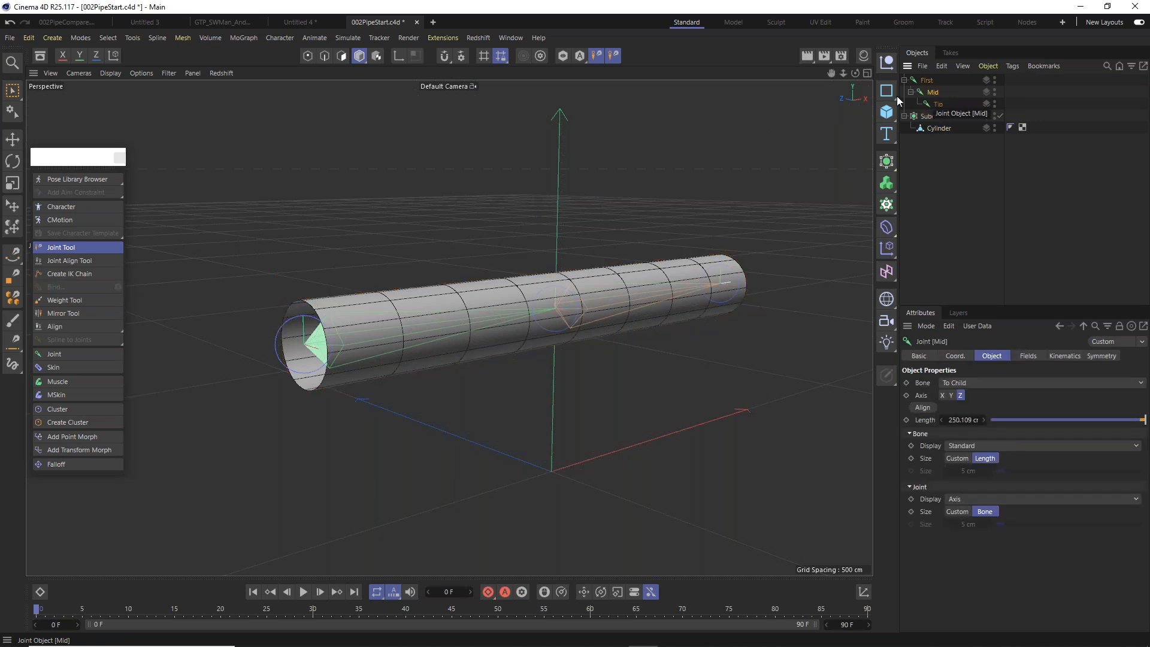
left_click(19, 157)
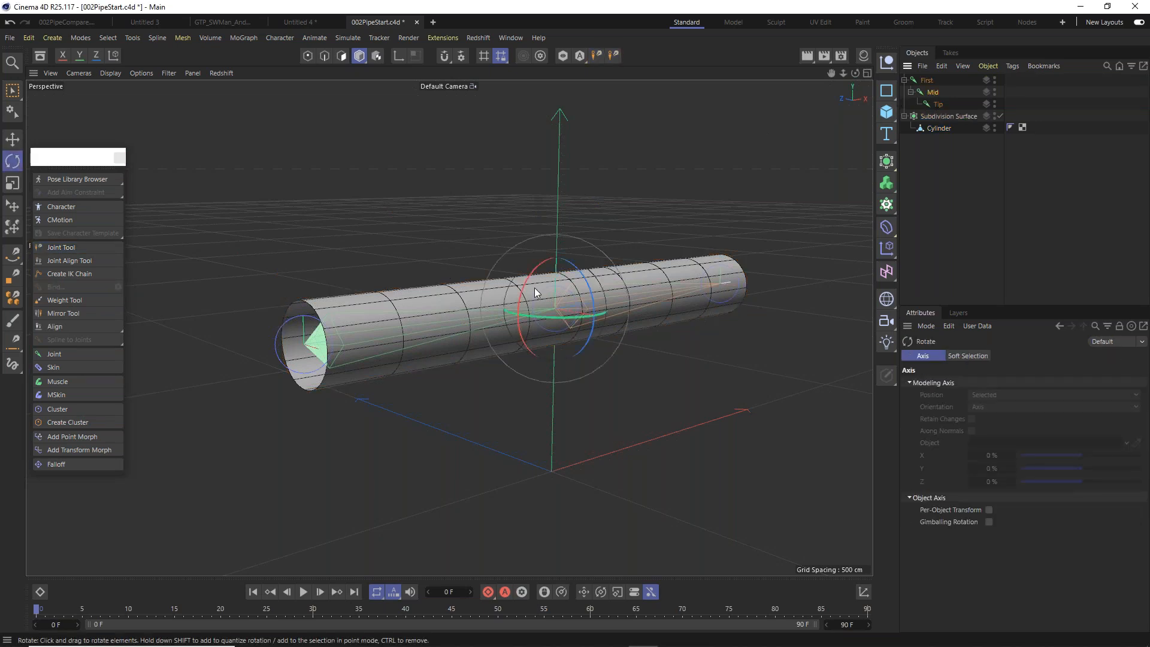
left_click_drag(529, 279, 507, 314)
key("ctrl+z")
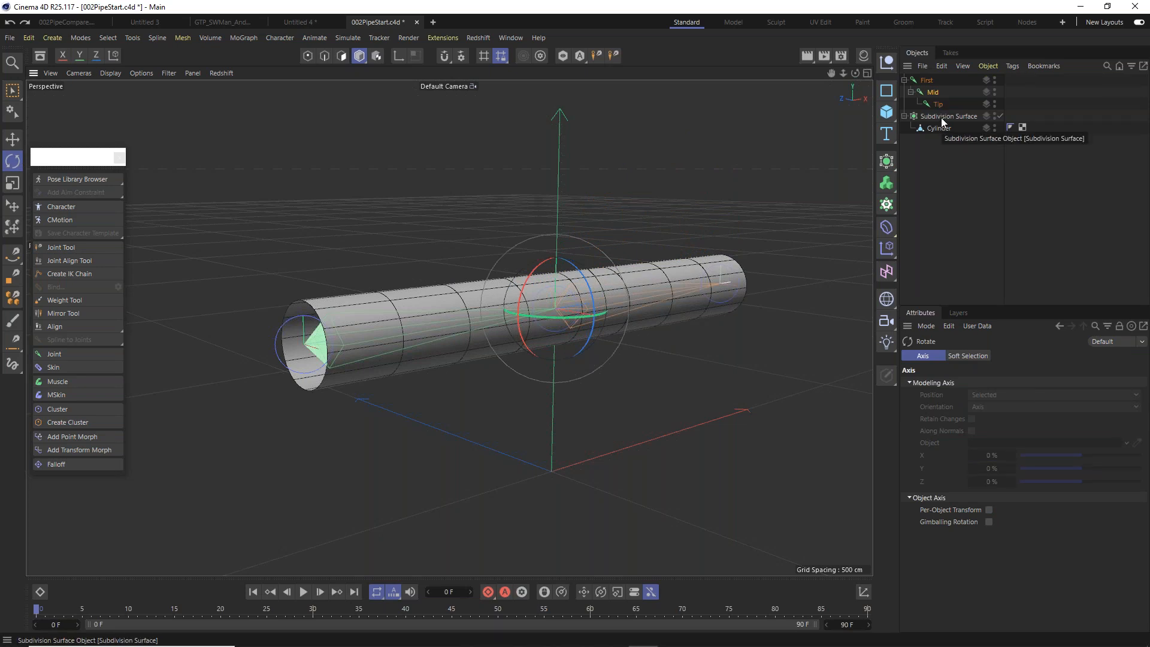
Make the Subdivision Surface a child of the Mid joint, test-rotate Mid, and undo the rotation.
left_click_drag(942, 118, 929, 93)
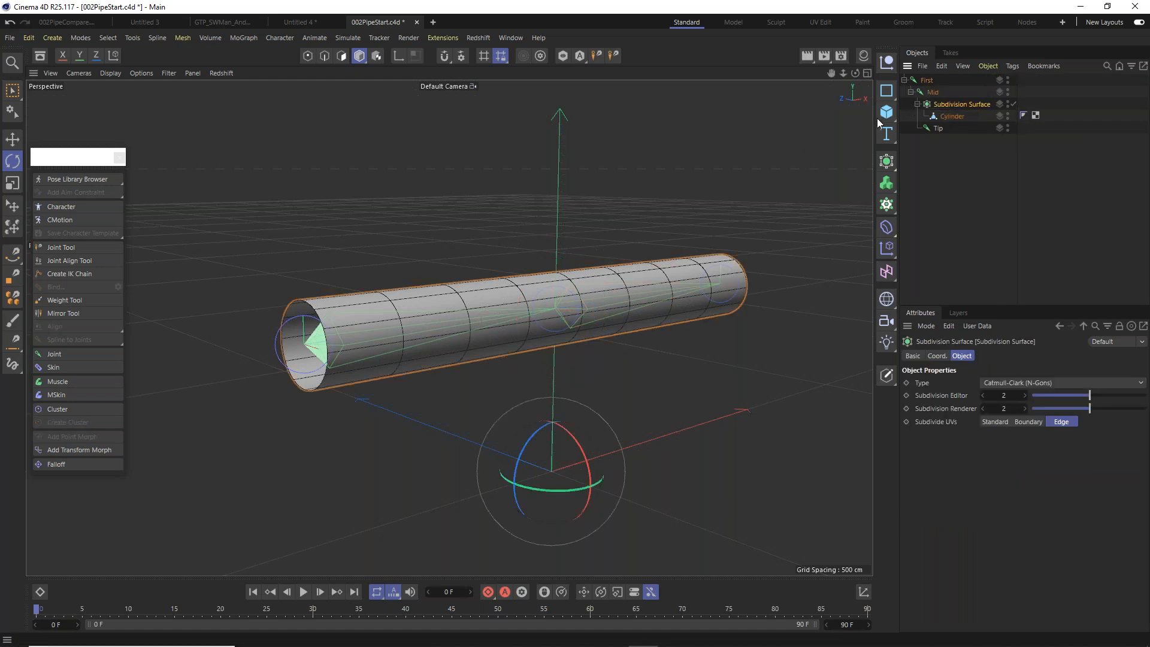
left_click(933, 92)
left_click_drag(534, 275, 517, 333)
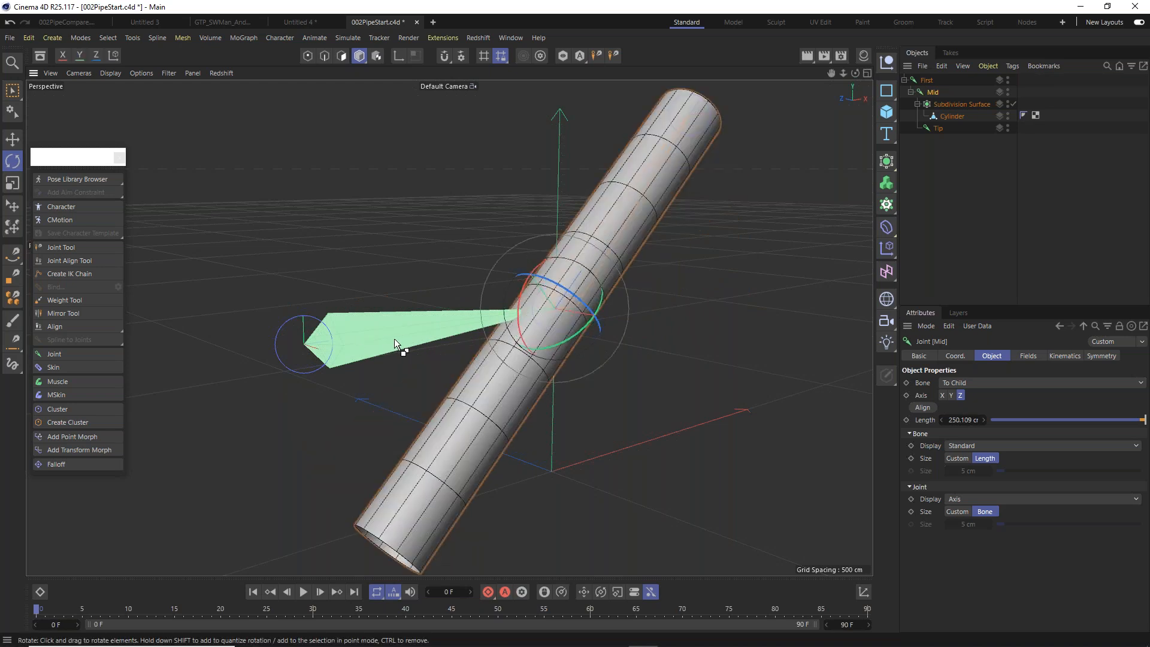
key("ctrl+z")
Try the Subdivision Surface as a child of First by rotating First and Mid, undo the rotations and return it to the top level.
left_click_drag(949, 103, 928, 84)
left_click(927, 79)
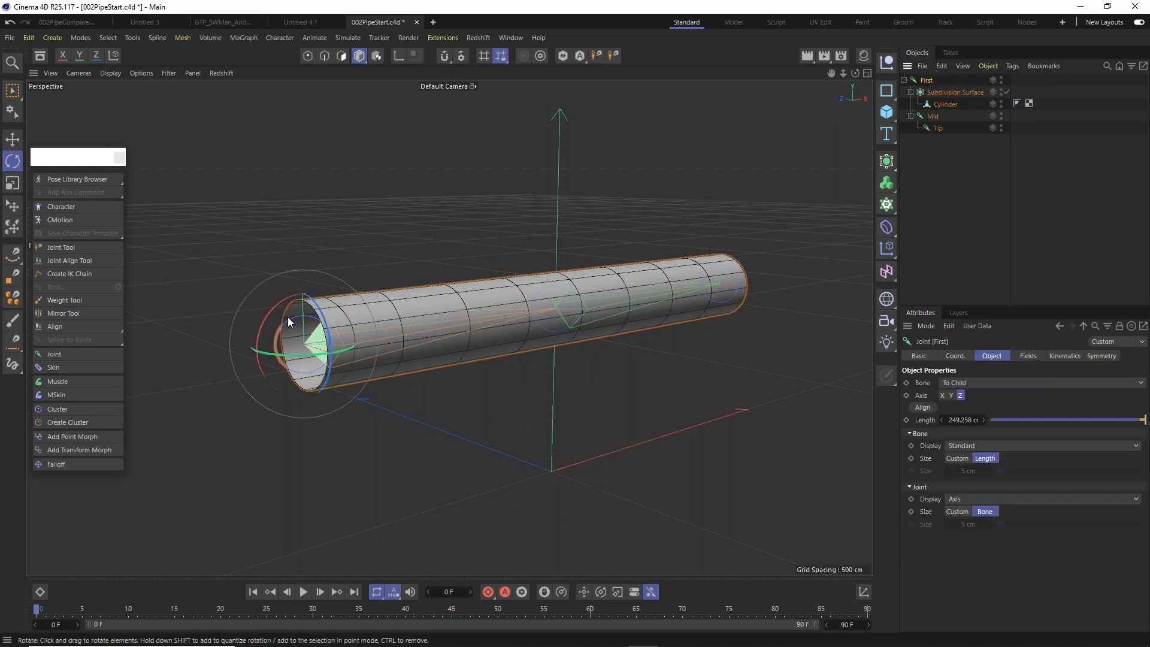
left_click_drag(274, 307, 301, 288)
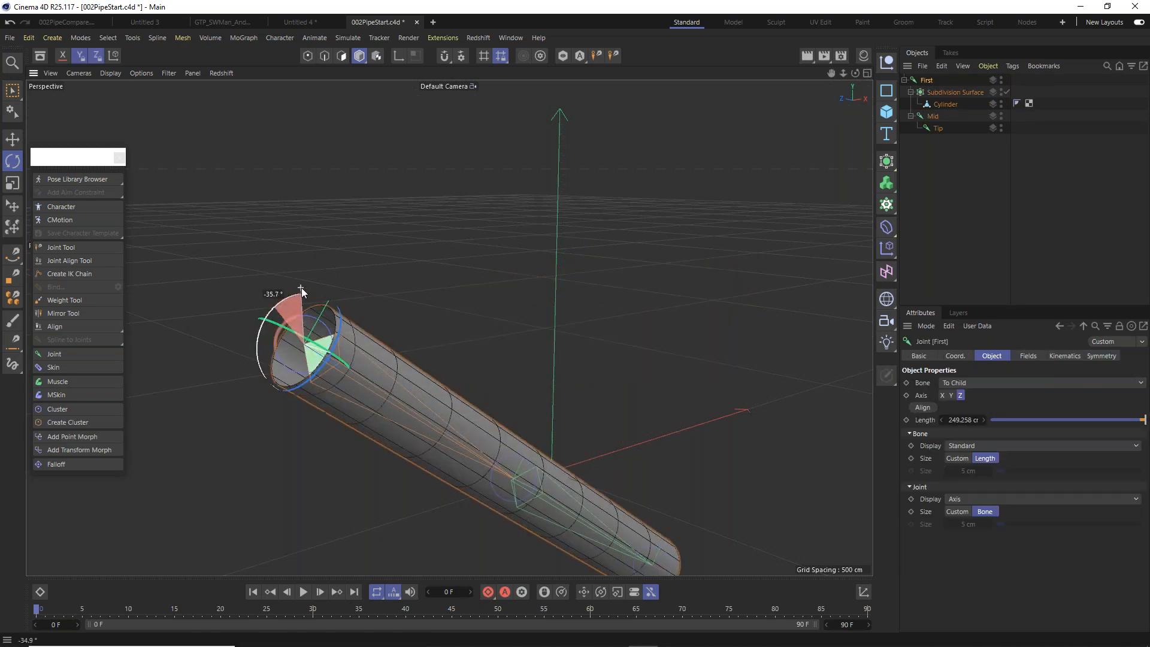
key("ctrl+z")
left_click(933, 116)
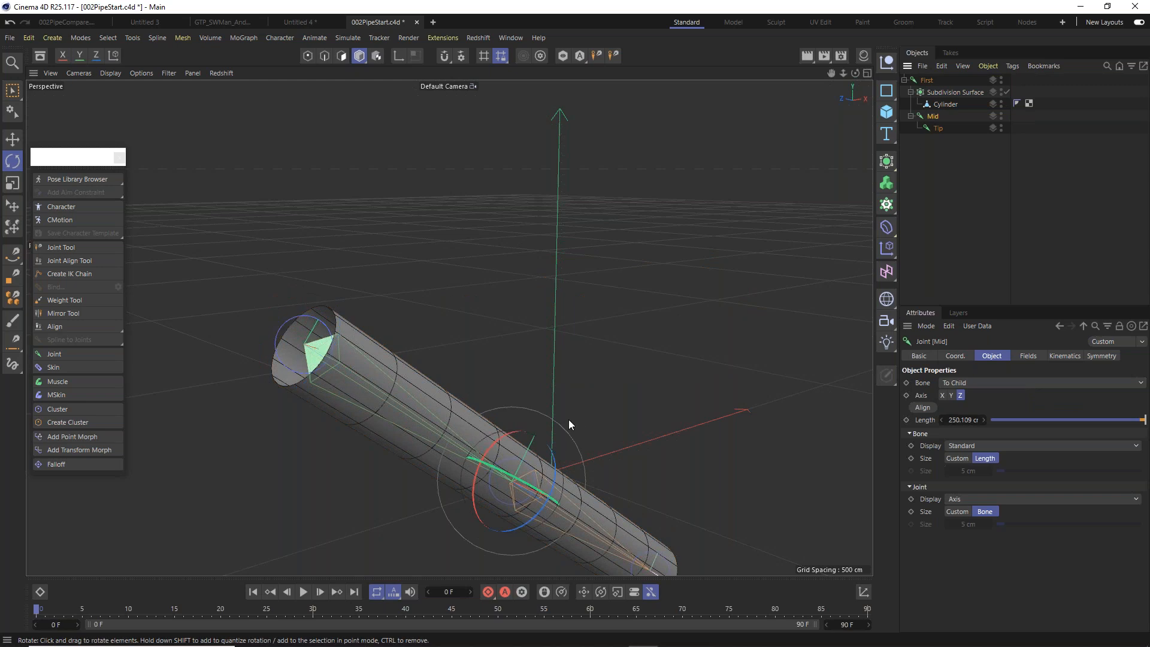
left_click_drag(501, 438, 480, 479)
key("ctrl+z")
key("ctrl+z")
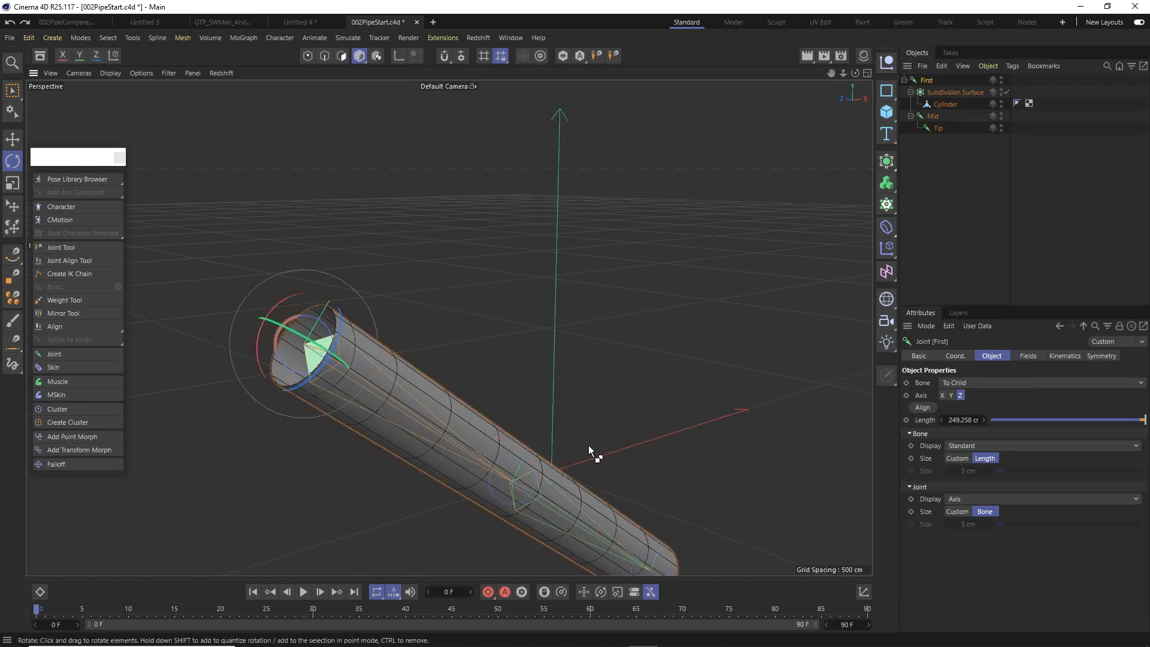
key("ctrl+z")
left_click_drag(947, 92, 951, 128)
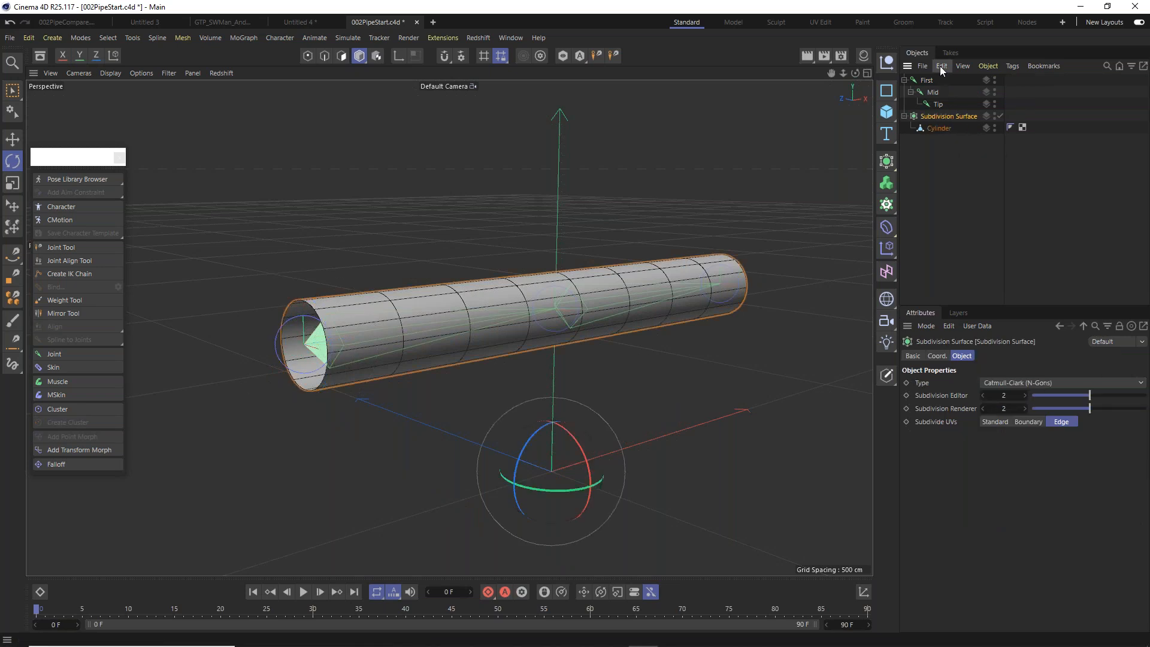
Bind the Cylinder mesh to the First, Mid and Tip joints.
left_click(937, 128)
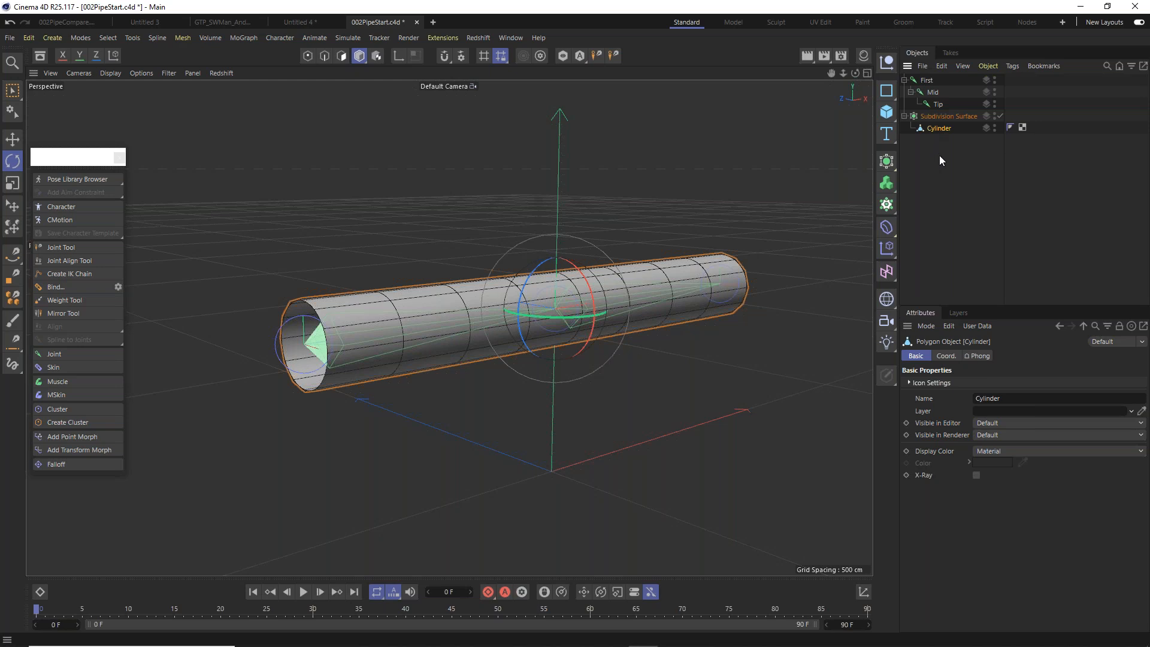
left_click(928, 81)
left_click(940, 104, "shift")
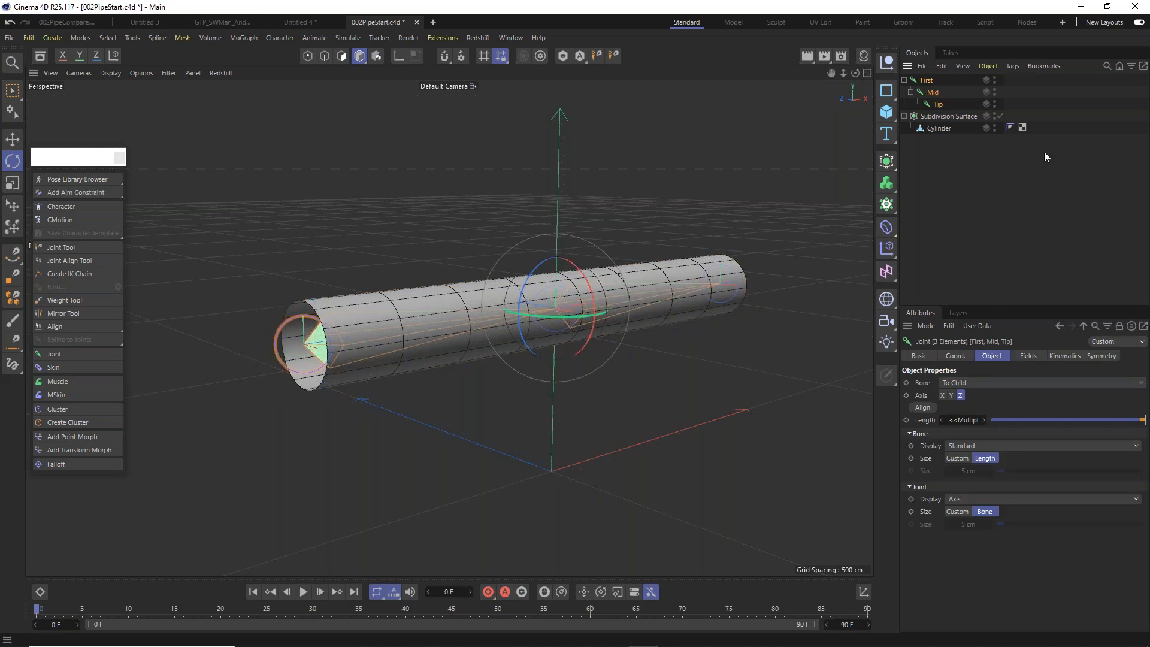
left_click(940, 129, "ctrl")
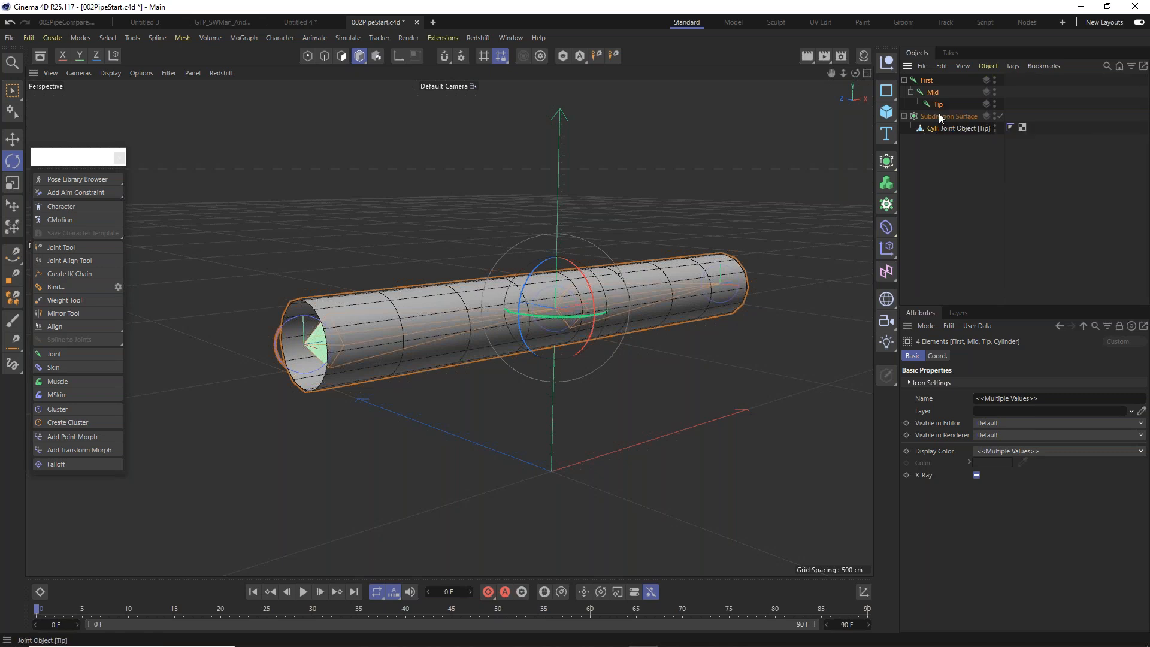
left_click(67, 286)
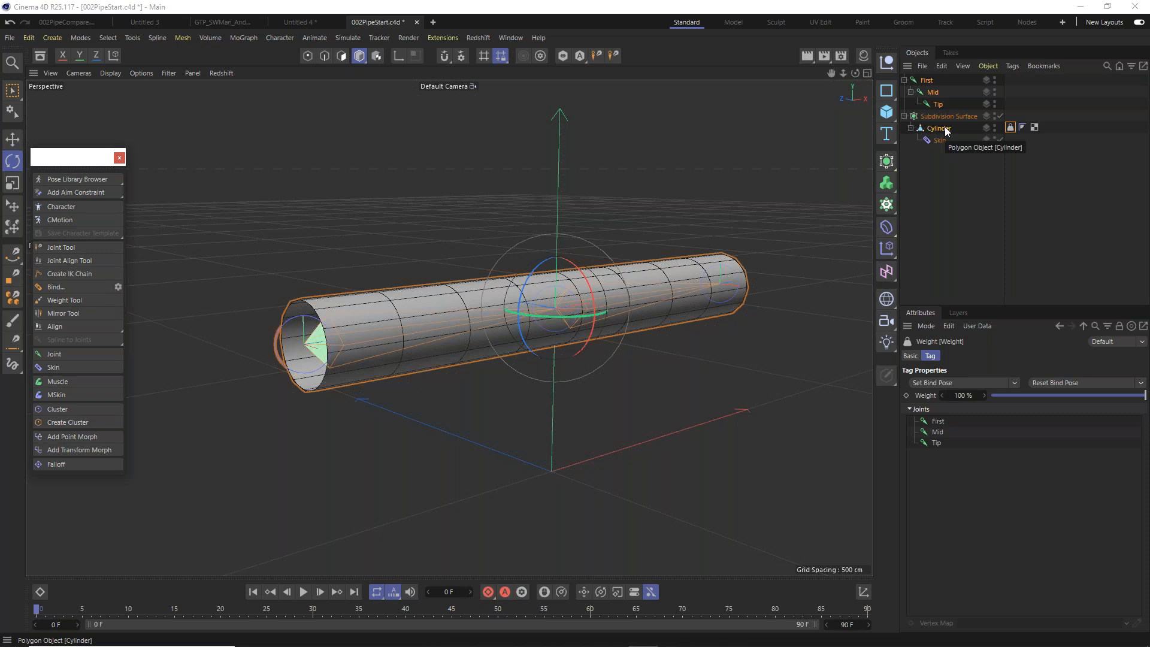
Inspect the joint list in the Cylinder's Weight tag and the object properties of its Skin deformer.
left_click(1011, 127)
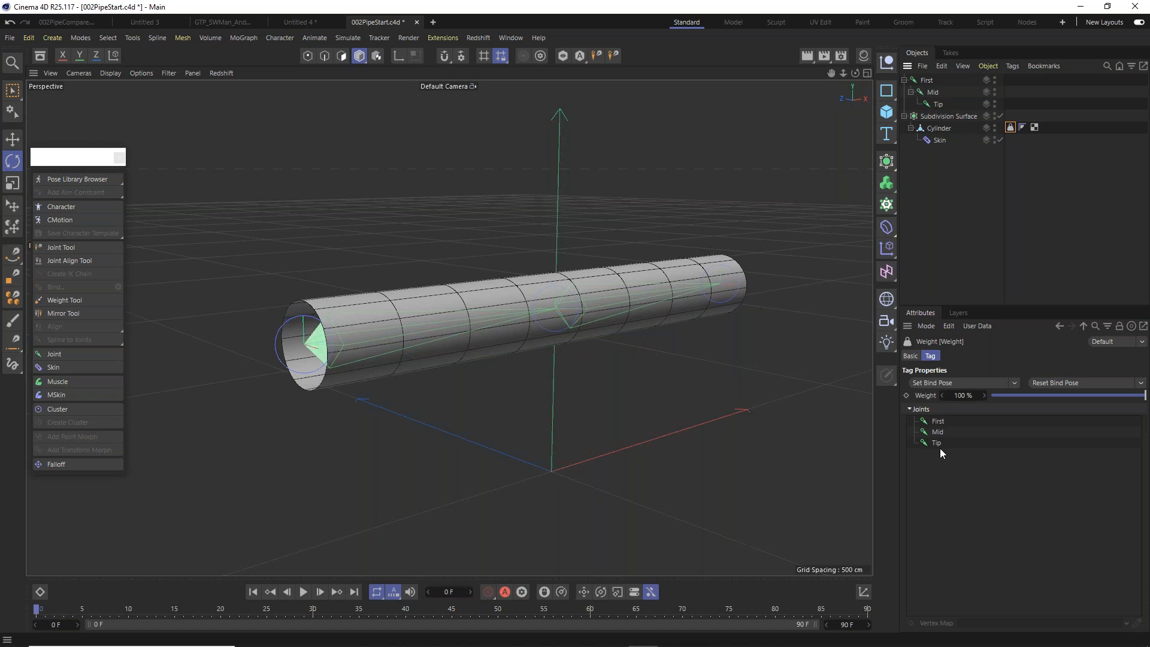
left_click(939, 141)
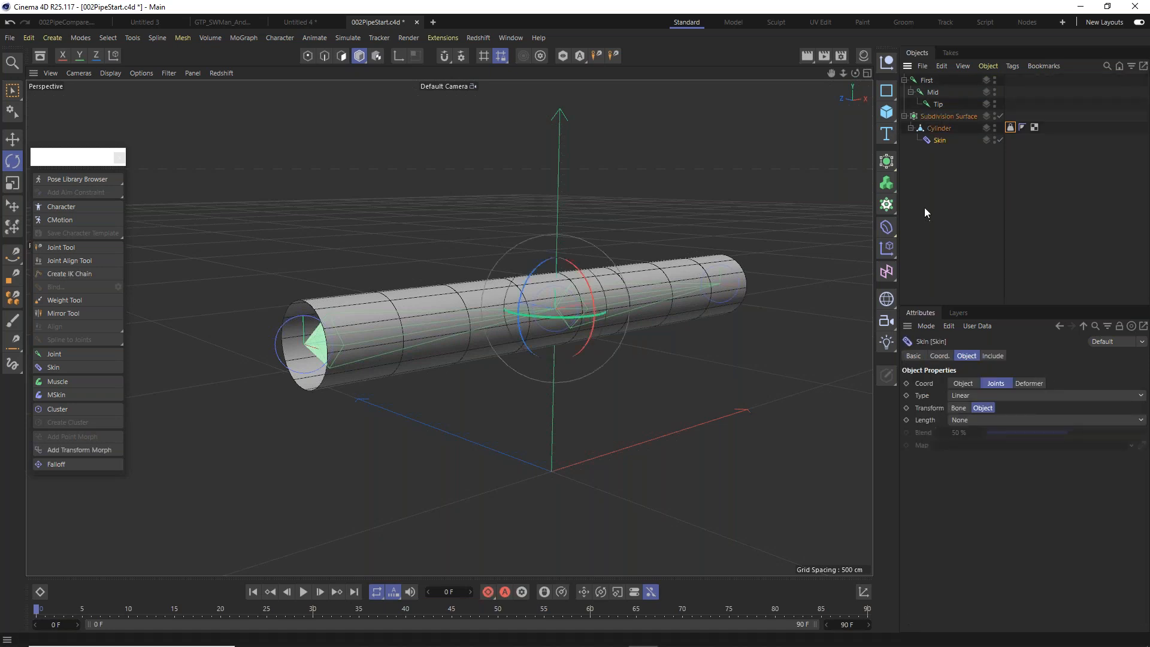
left_click(945, 130)
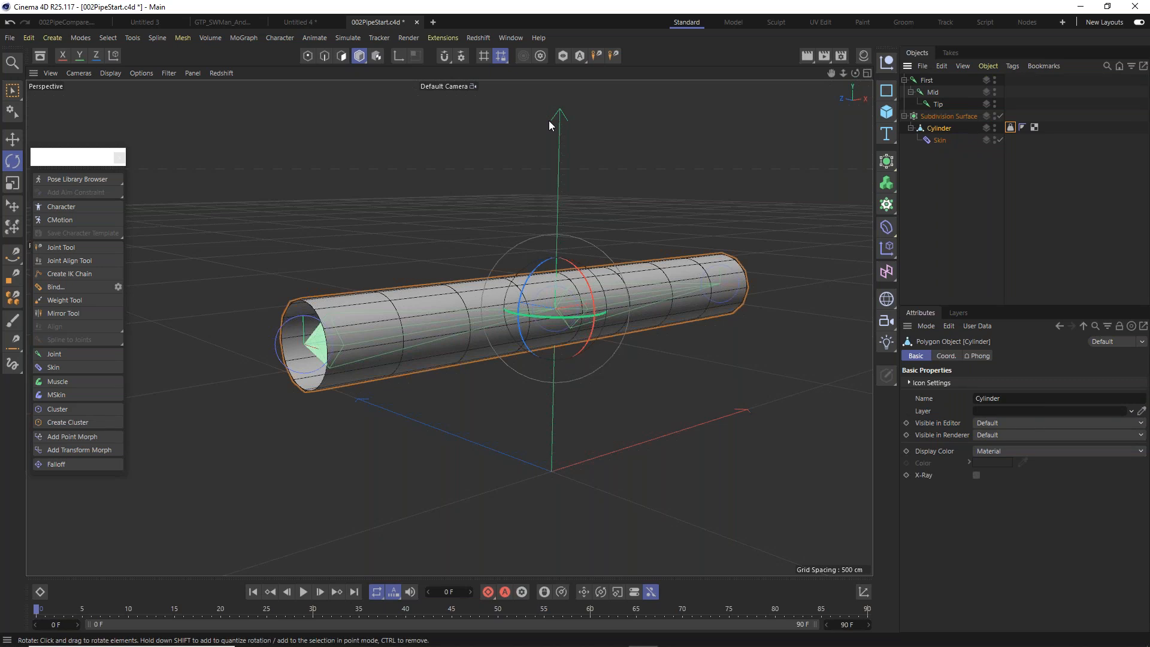
Test the bind by rotating the Mid joint about 36° upward to bend the pipe.
left_click(933, 93)
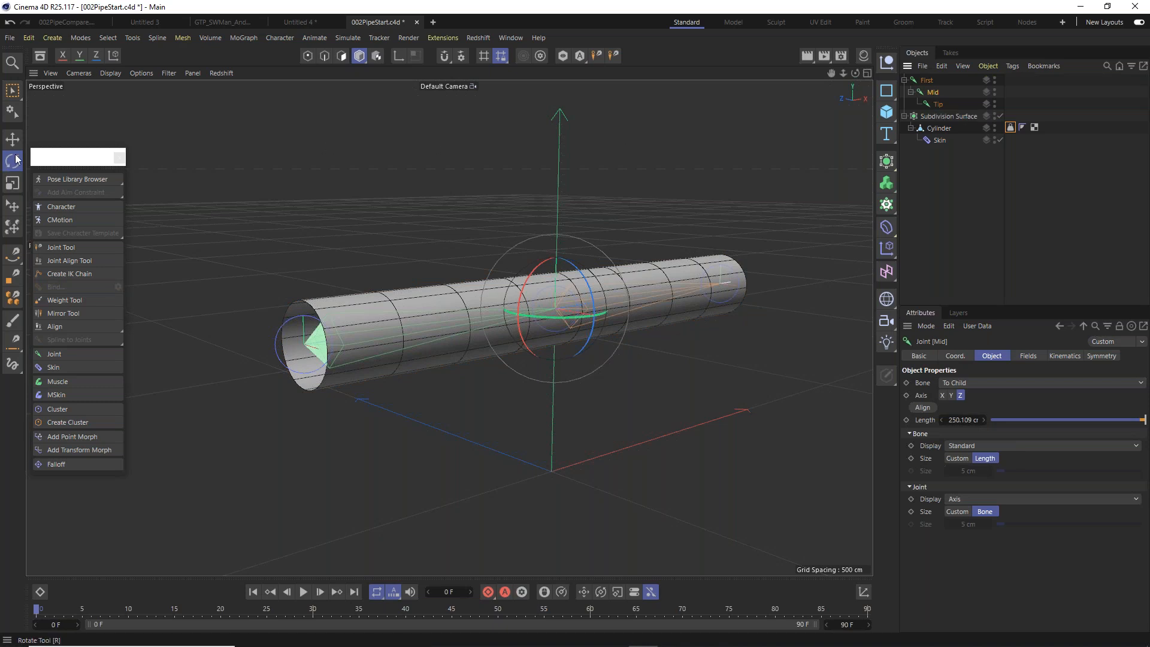
key("r")
mouse_move(520, 309)
left_mouse_down()
mouse_move(535, 282)
mouse_move(529, 301)
left_mouse_up()
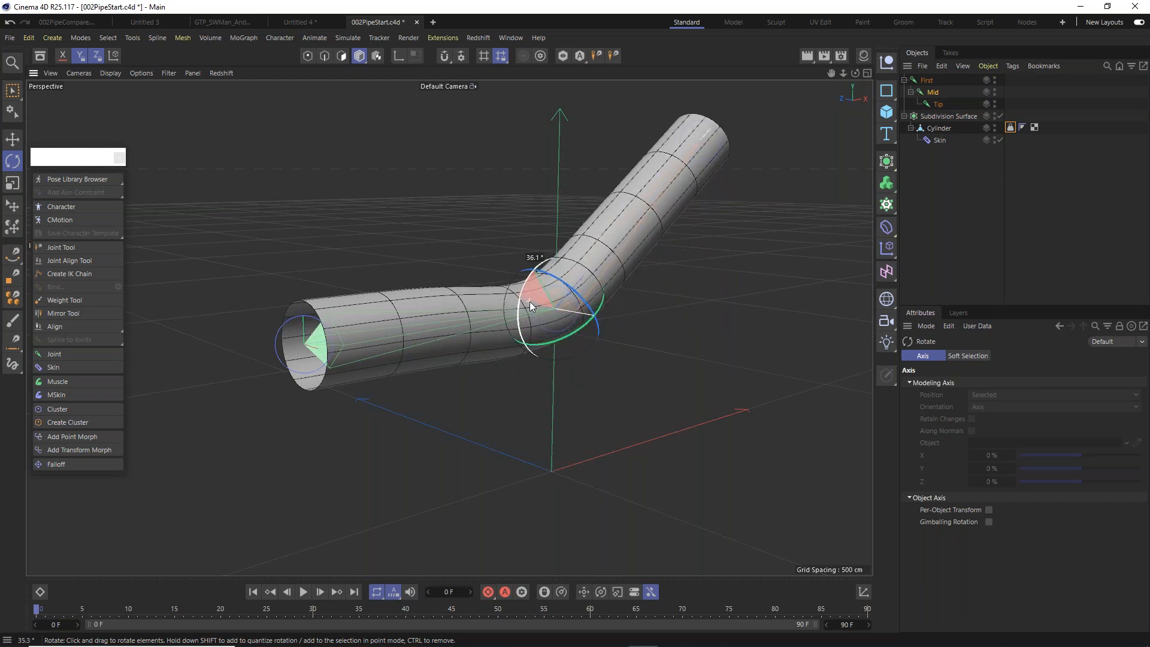
left_click_drag(599, 295, 489, 295, "alt")
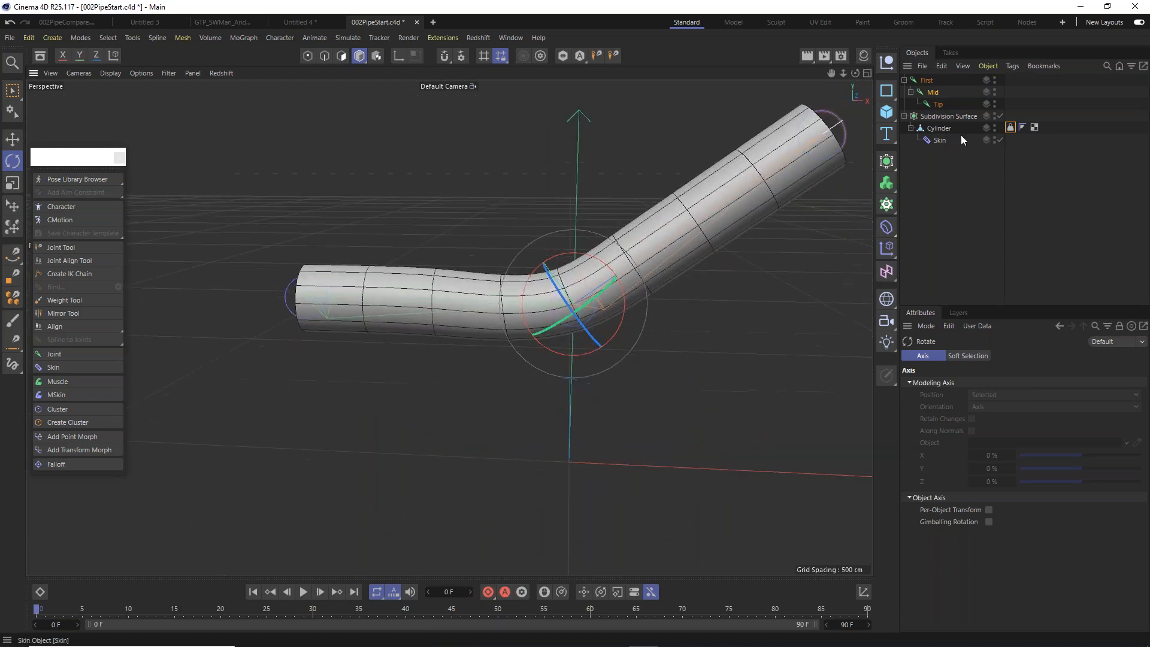
Toggle the Subdivision Surface off and on to compare the bend, rotate Mid further until upright, and undo that extra rotation.
left_click(1000, 116)
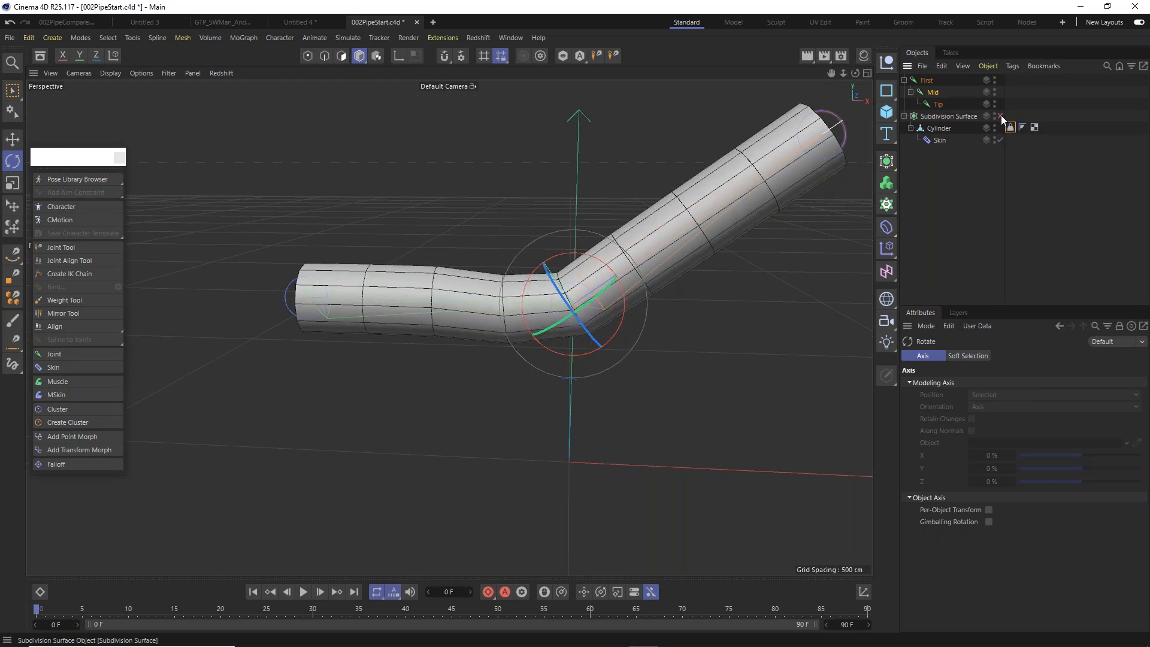
left_click(1001, 116)
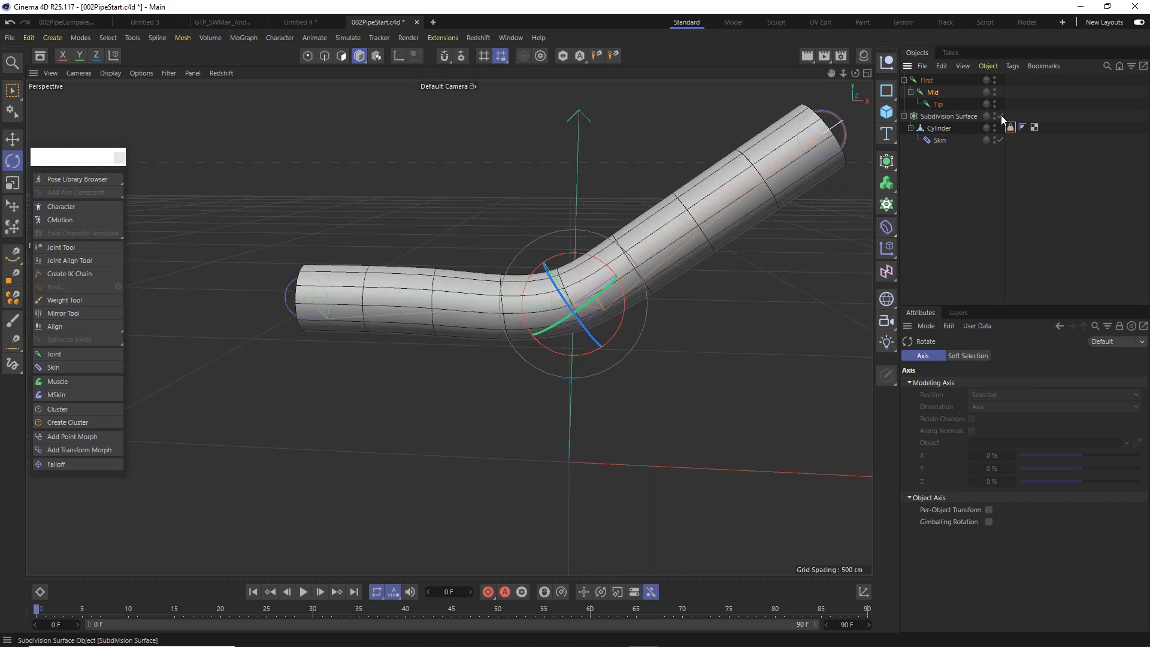
left_click_drag(623, 255, 667, 264, "alt")
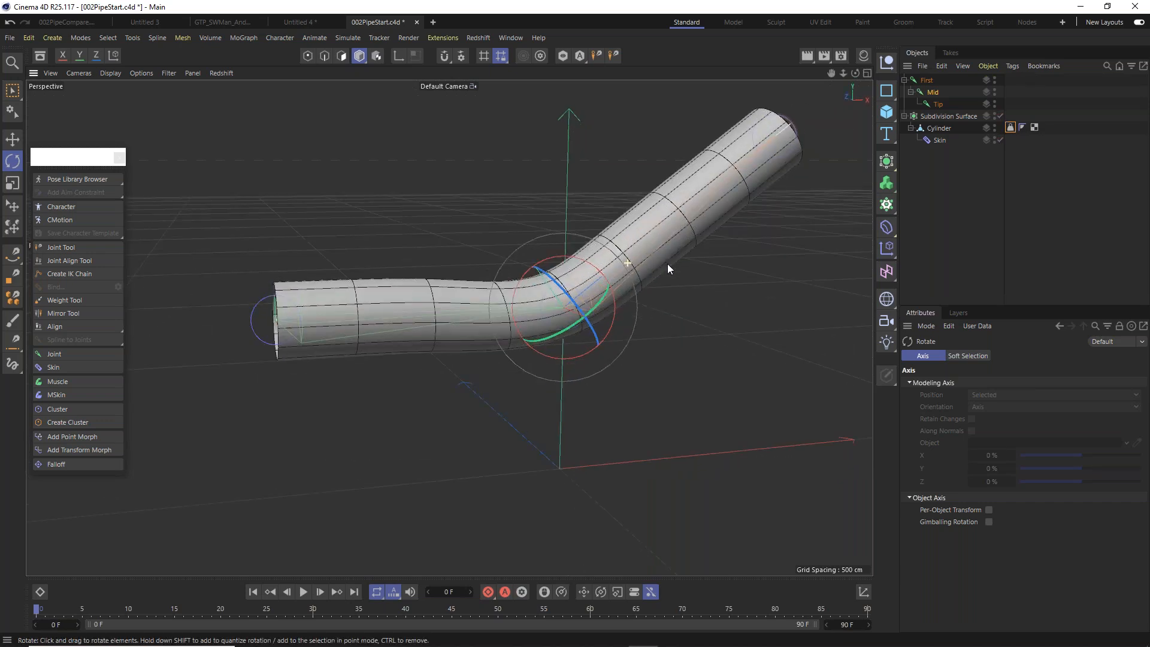
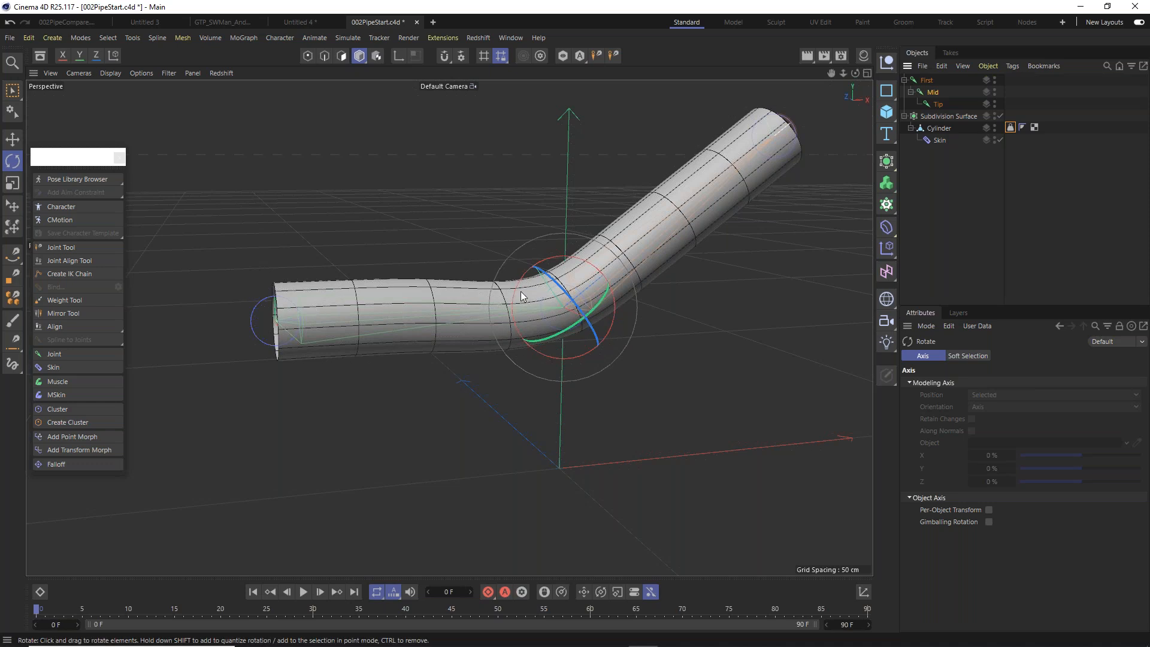
left_click_drag(516, 290, 519, 345)
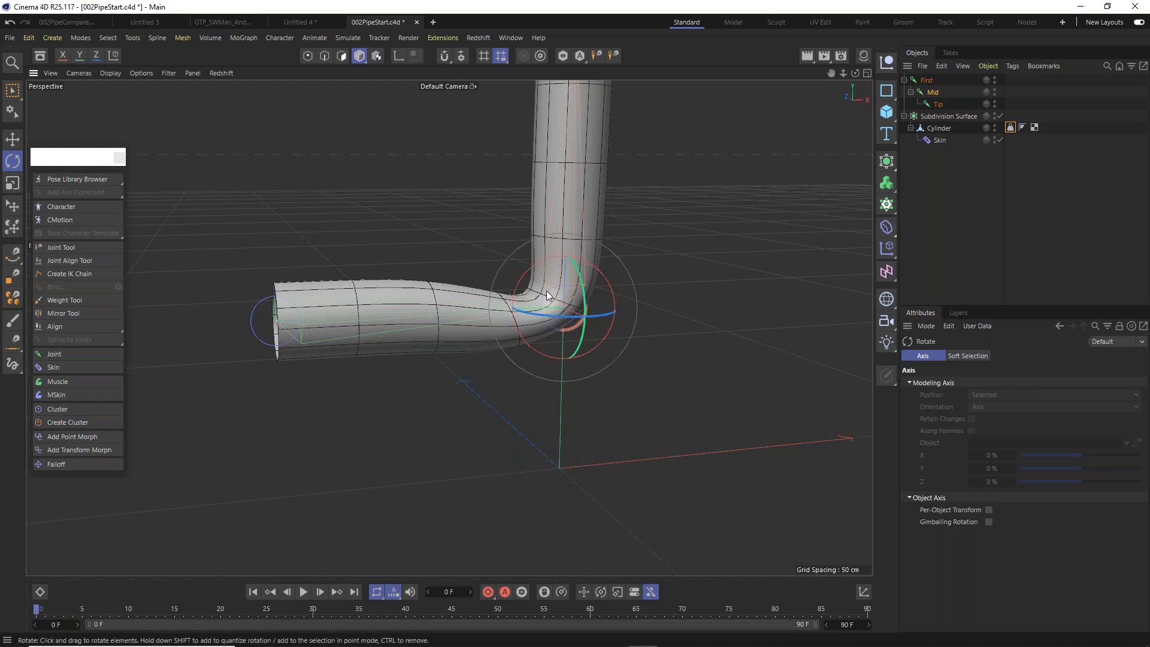
key("ctrl+z")
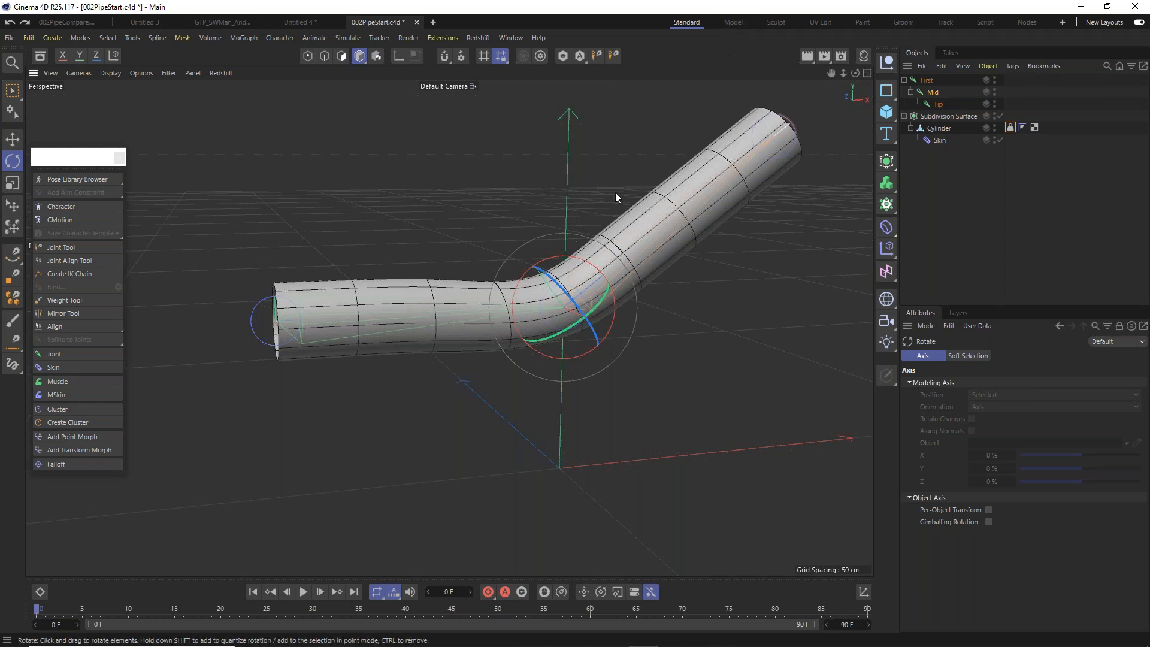
Open the Weight Manager.
middle_click_drag(674, 307, 559, 326, "alt")
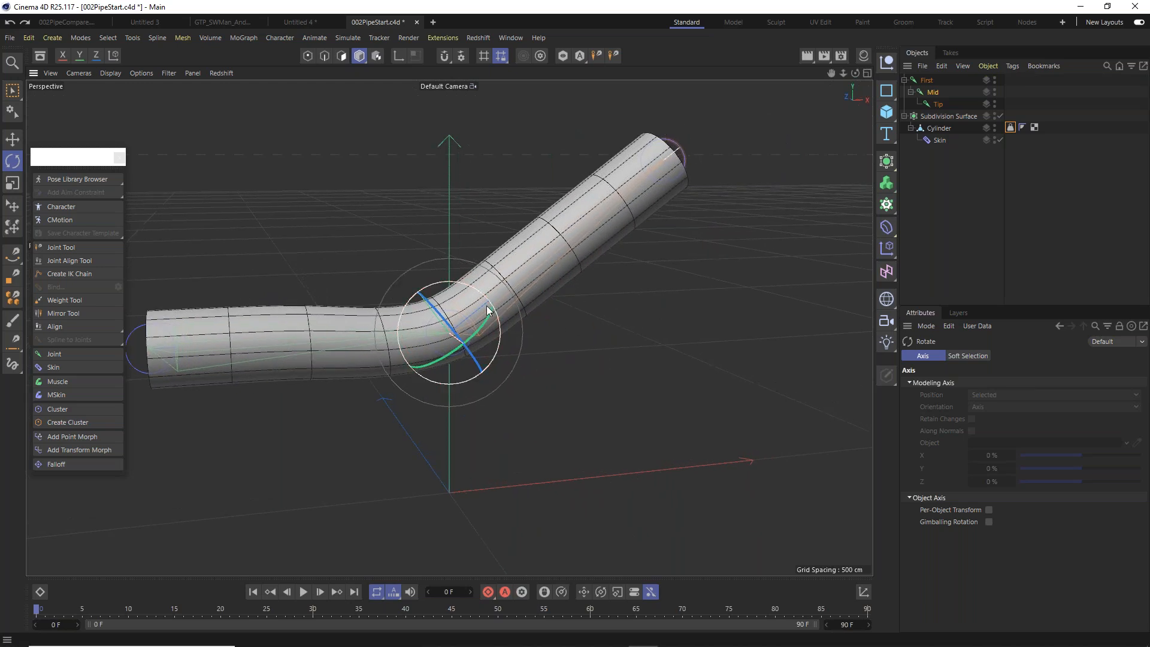
scroll(486, 312, "down", 2)
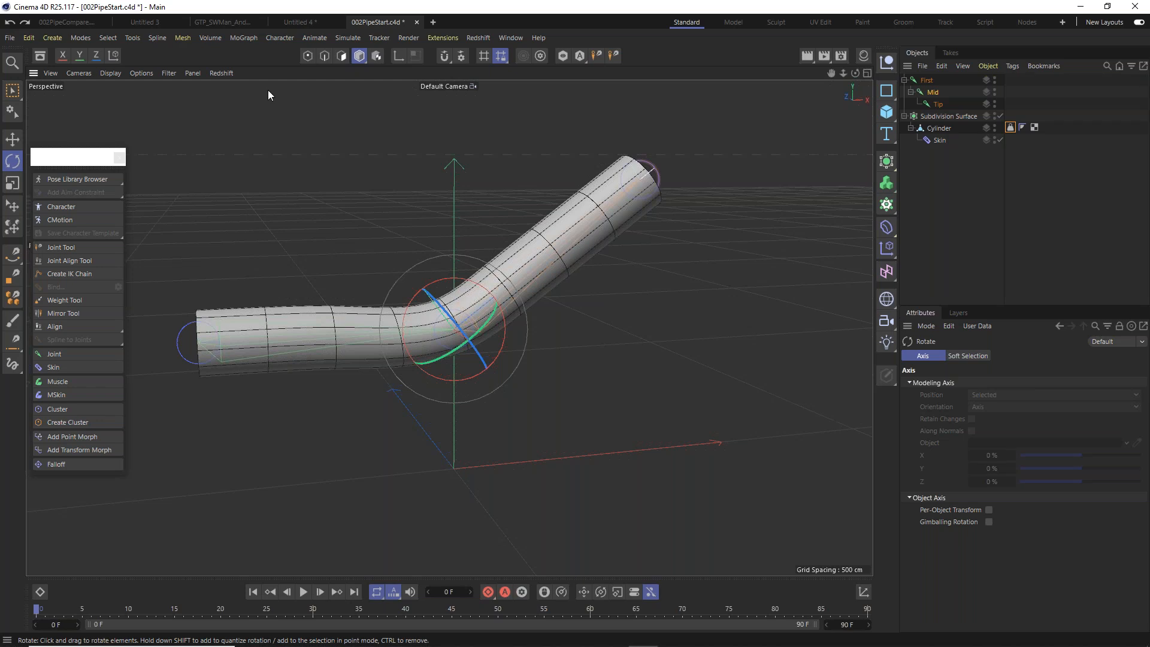
left_click(283, 38)
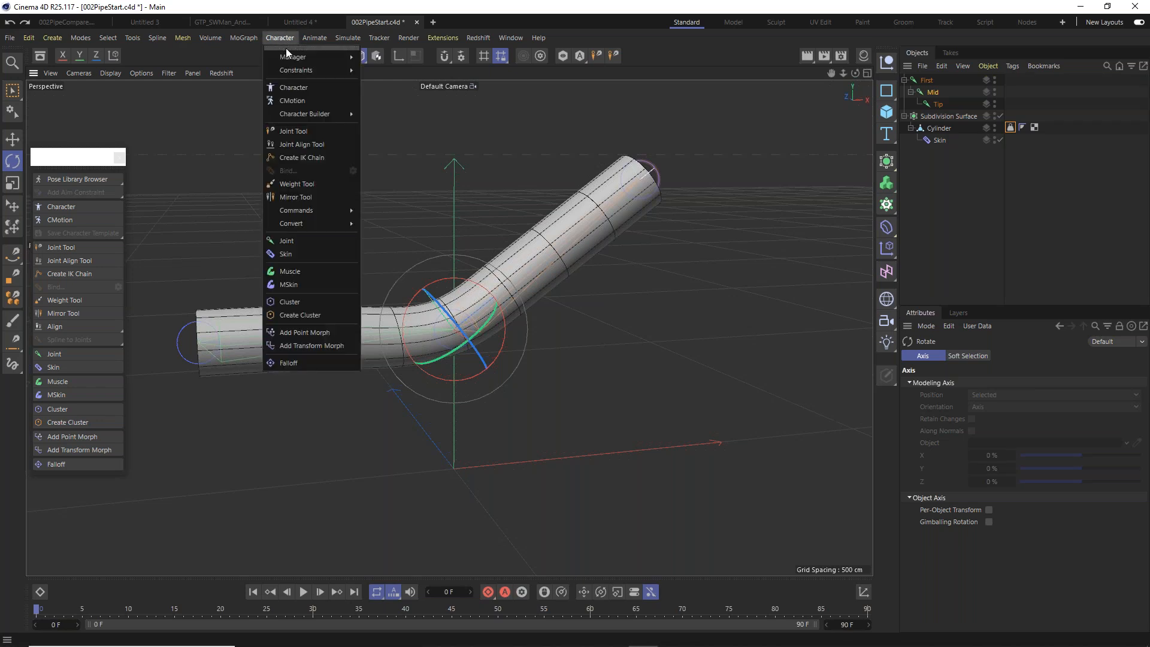
mouse_move(288, 57)
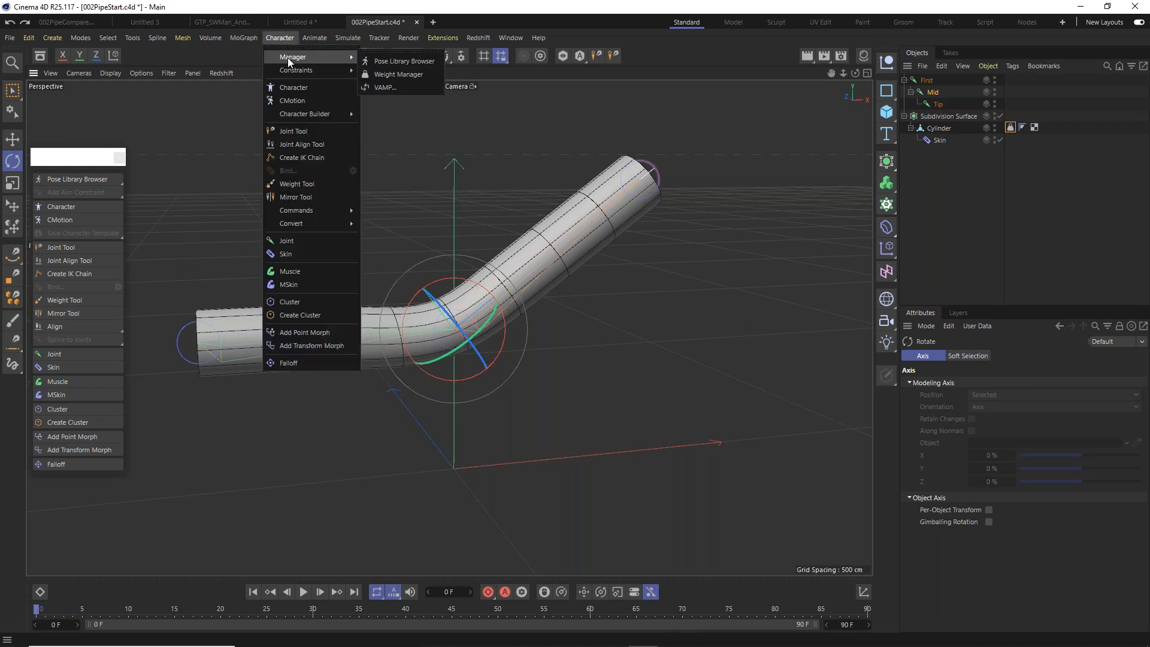
left_click(422, 73)
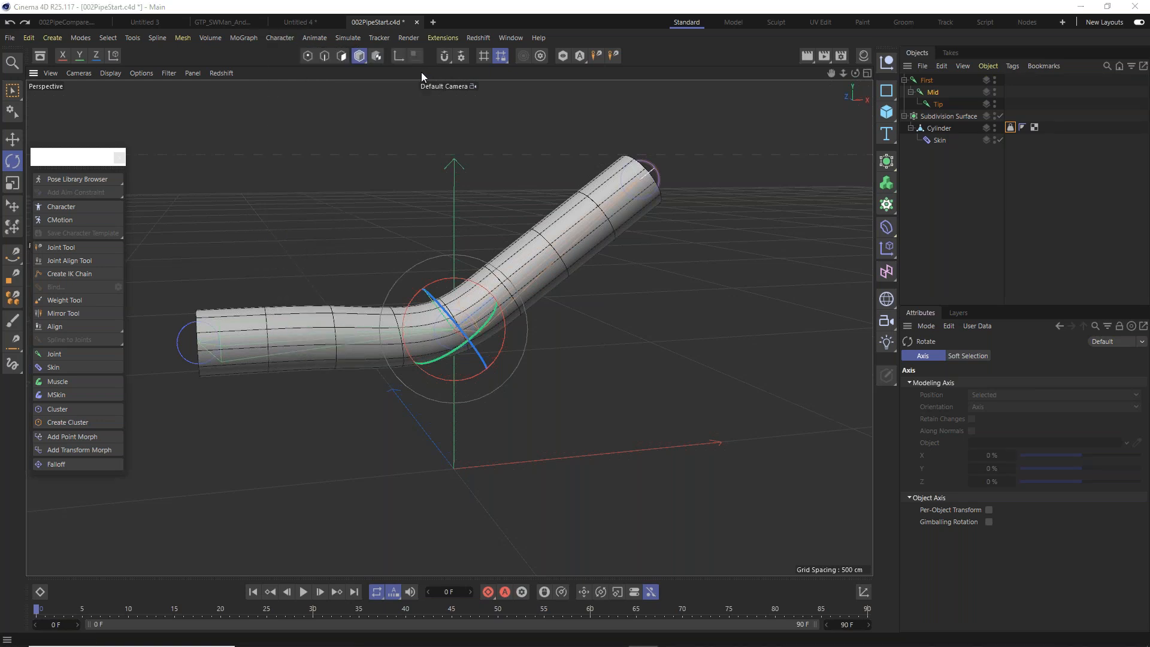
Look through the Weight Manager's sections, including Joints, Weights, Options and Display, and return to Commands.
left_click_drag(522, 66, 636, 232)
left_click(602, 258)
left_click(641, 259)
left_click(720, 258)
left_click(771, 258)
left_click(569, 259)
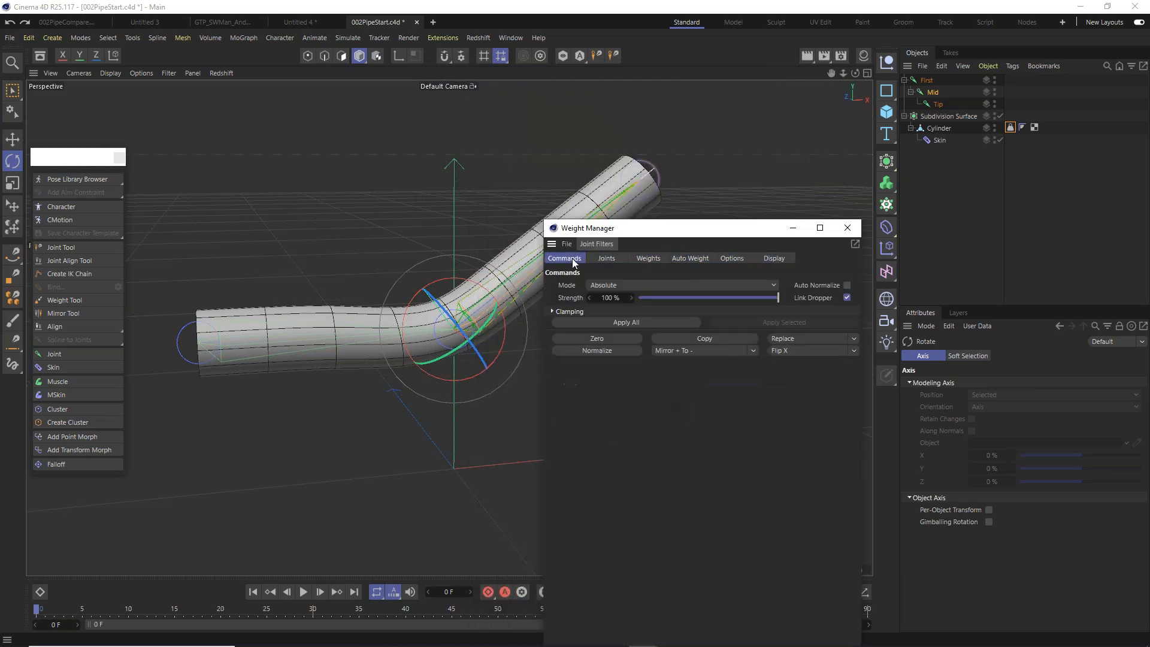
left_click_drag(627, 235, 543, 91)
left_click(517, 114)
left_click(494, 115)
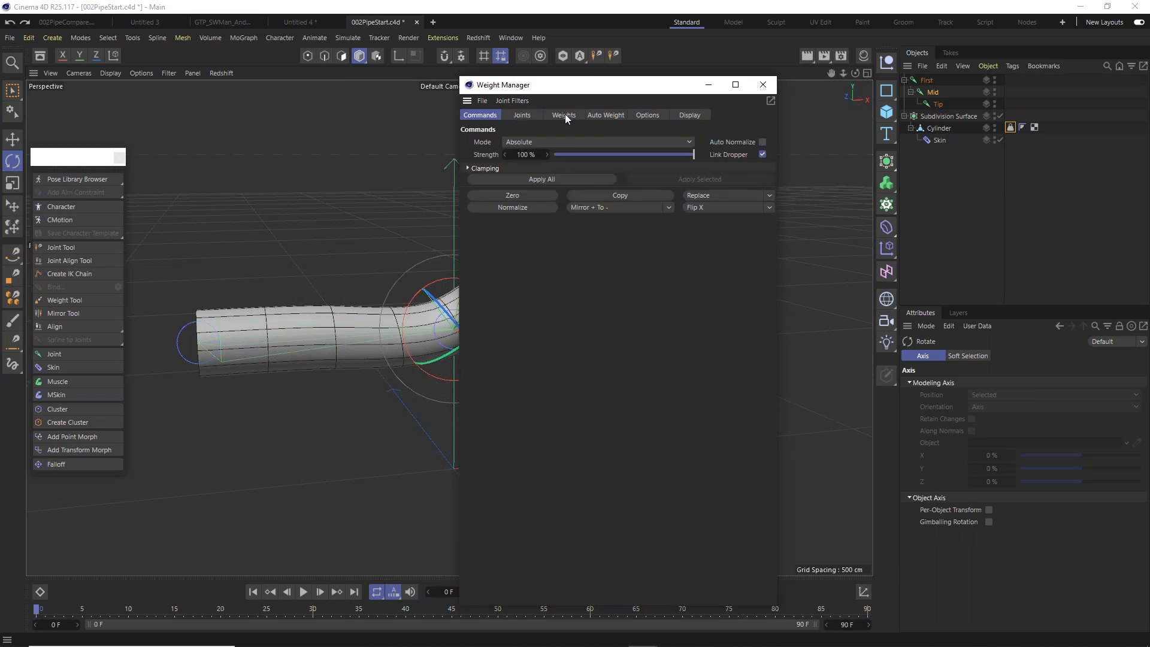
Dock the Weight Manager beside the viewport, narrow it, and show its Commands and Joints sections together.
left_click_drag(577, 87, 383, 109)
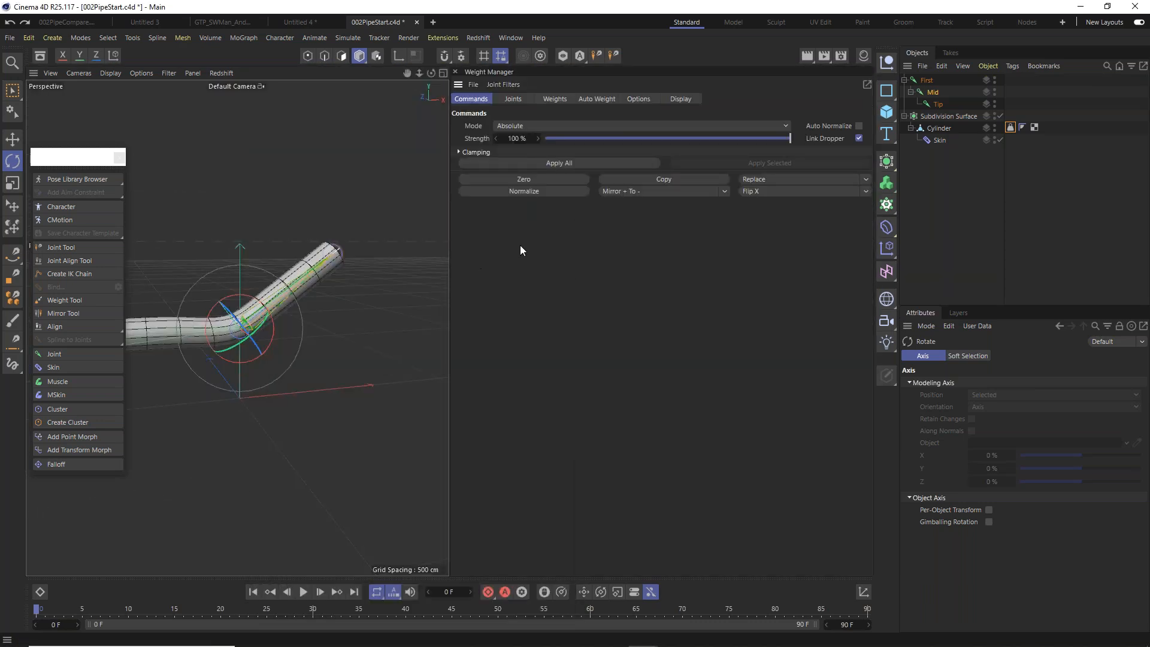
left_click_drag(450, 260, 614, 263)
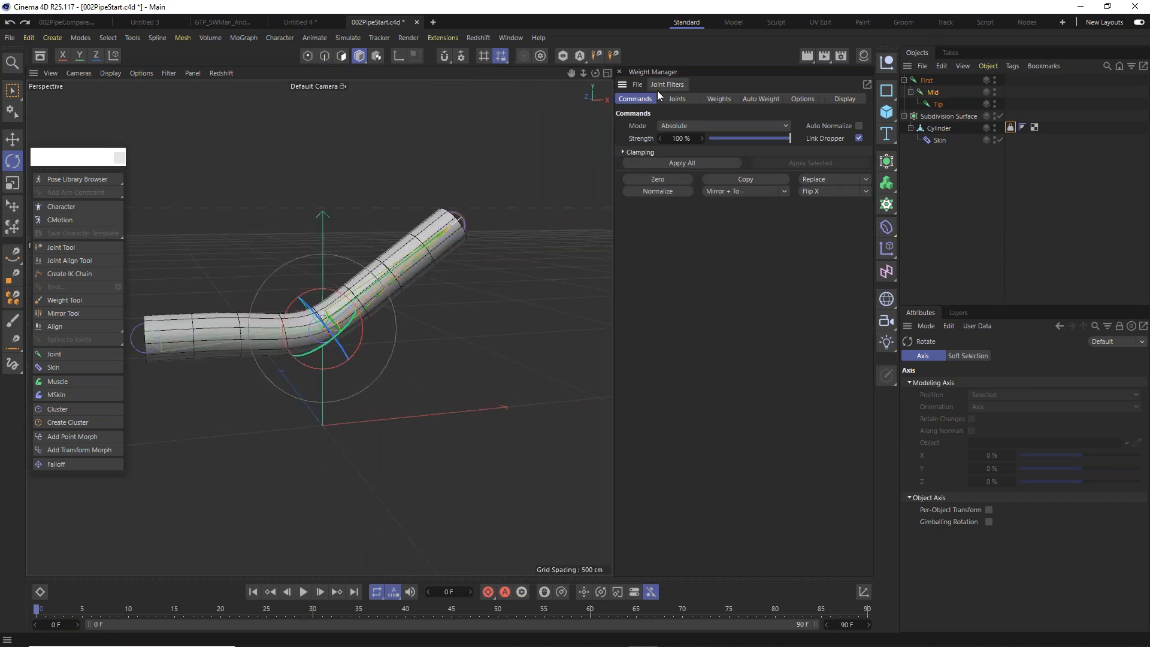
left_click(677, 101)
left_click(636, 98)
left_click(671, 99)
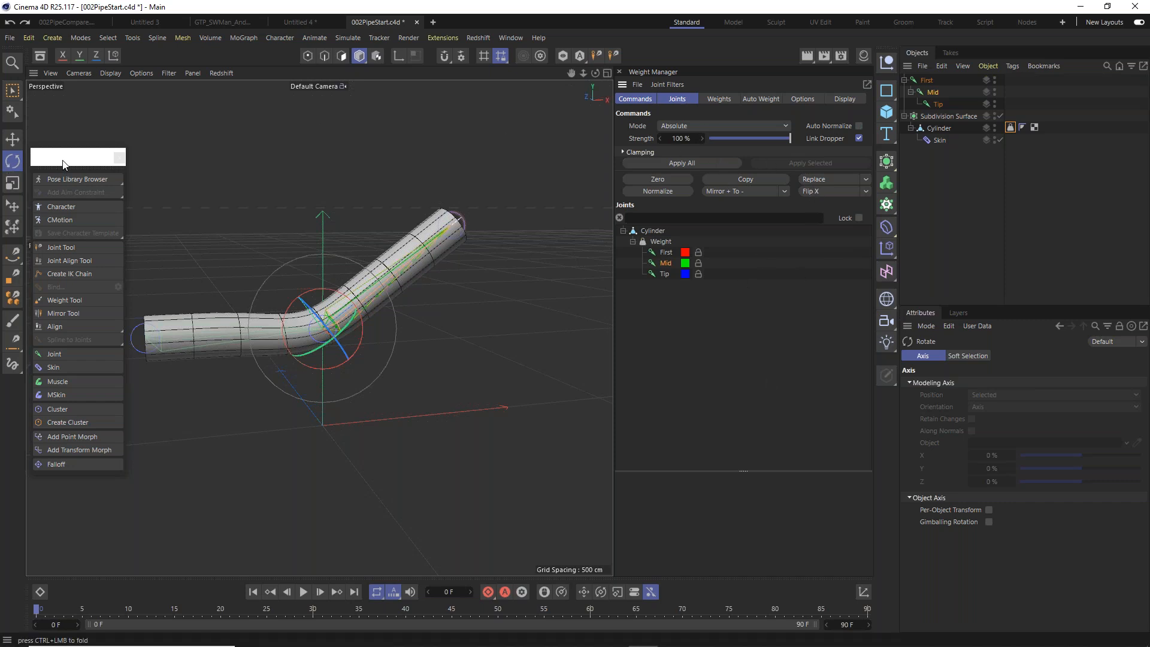
Move the floating Character palette below the pipe and set the Weight Manager to show Commands and Joints together again.
left_click_drag(63, 164, 95, 485)
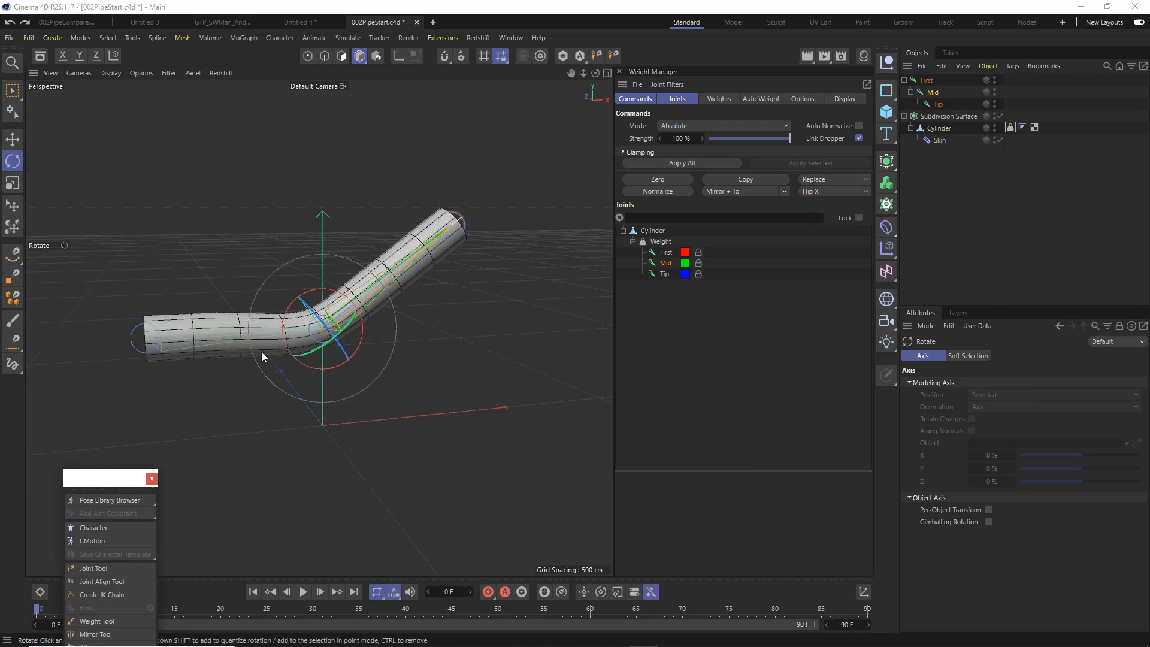
scroll(261, 351, "up", 3)
scroll(264, 353, "up", 2)
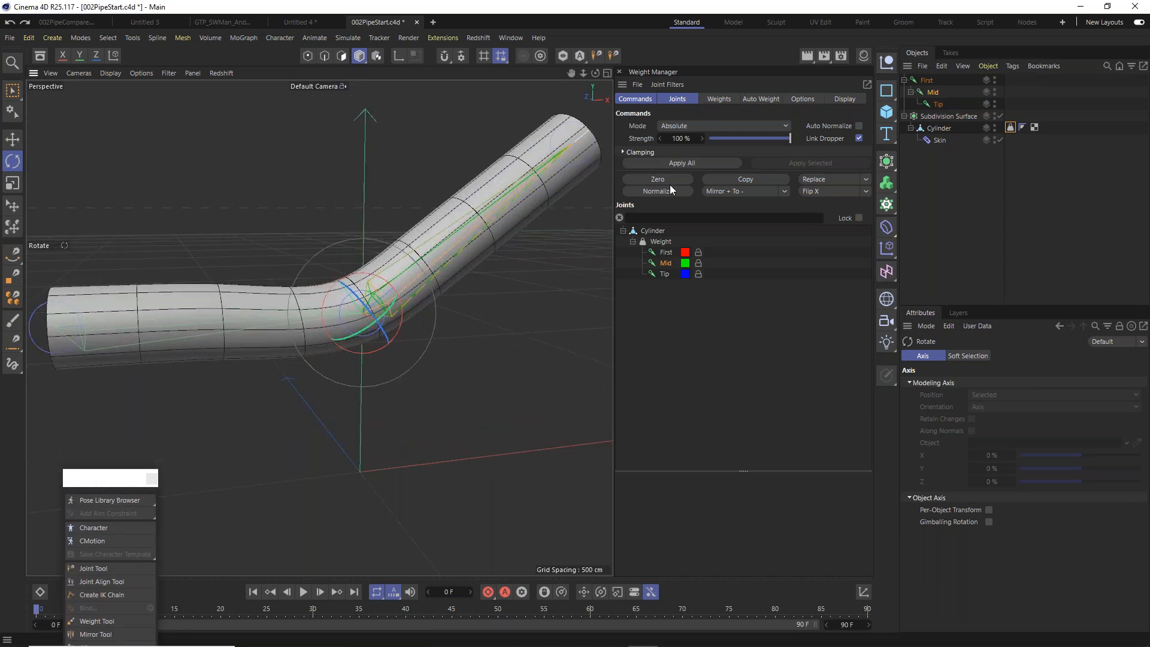
left_click(679, 100)
left_click(649, 99)
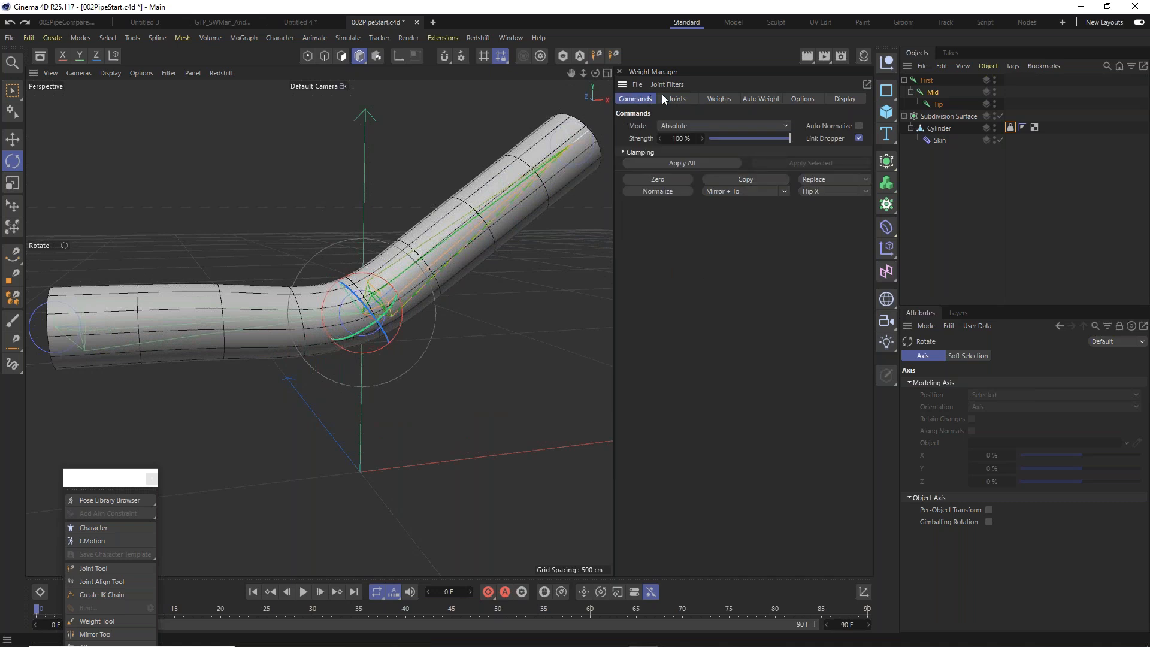
left_click(678, 99, "shift")
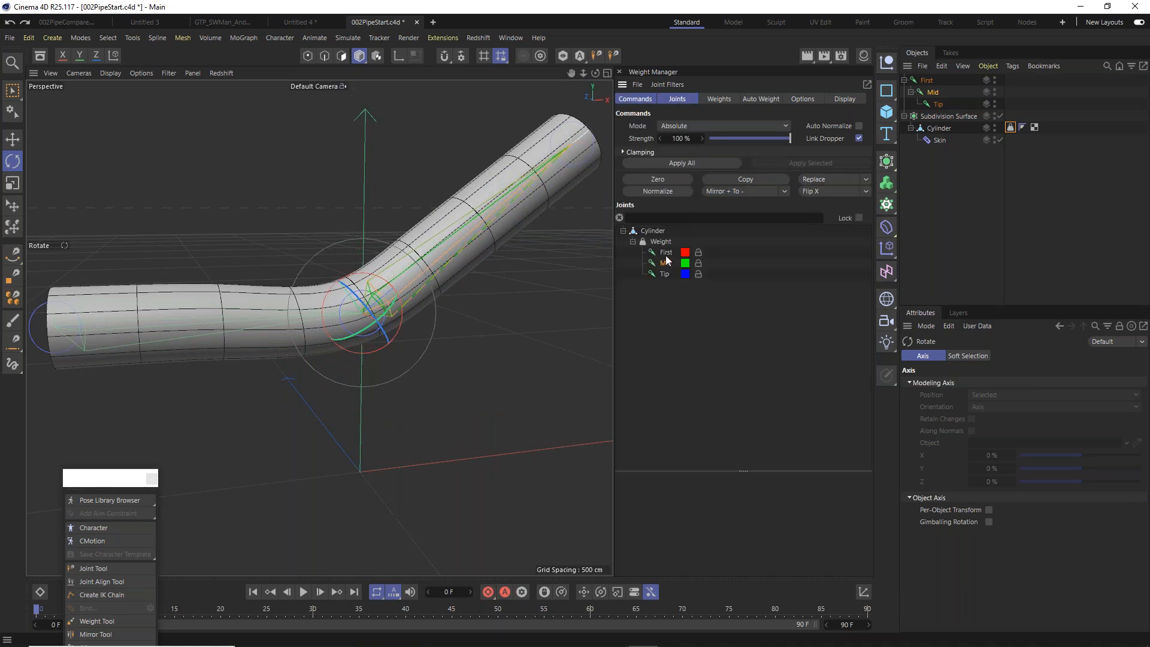
Undo the Mid joint's rotation to straighten the pipe, and select the Cylinder to list its joints in the Weight Manager.
left_click(930, 130)
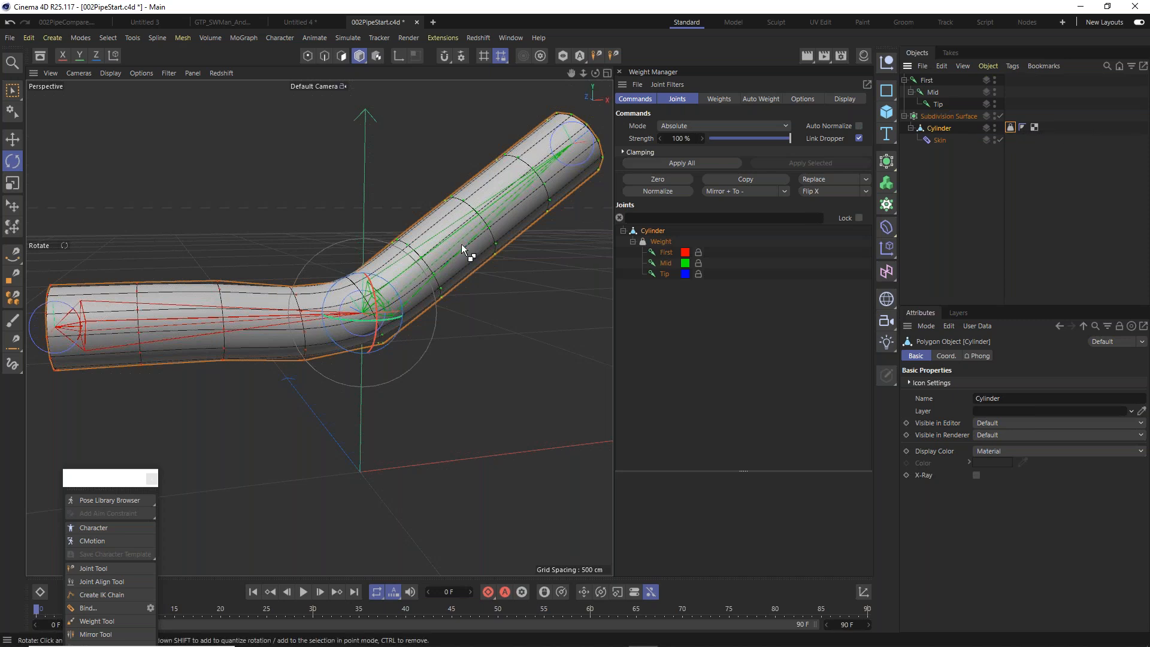
key("ctrl+z")
key("ctrl+z")
key("ctrl+z")
key("ctrl+z")
key("ctrl+y")
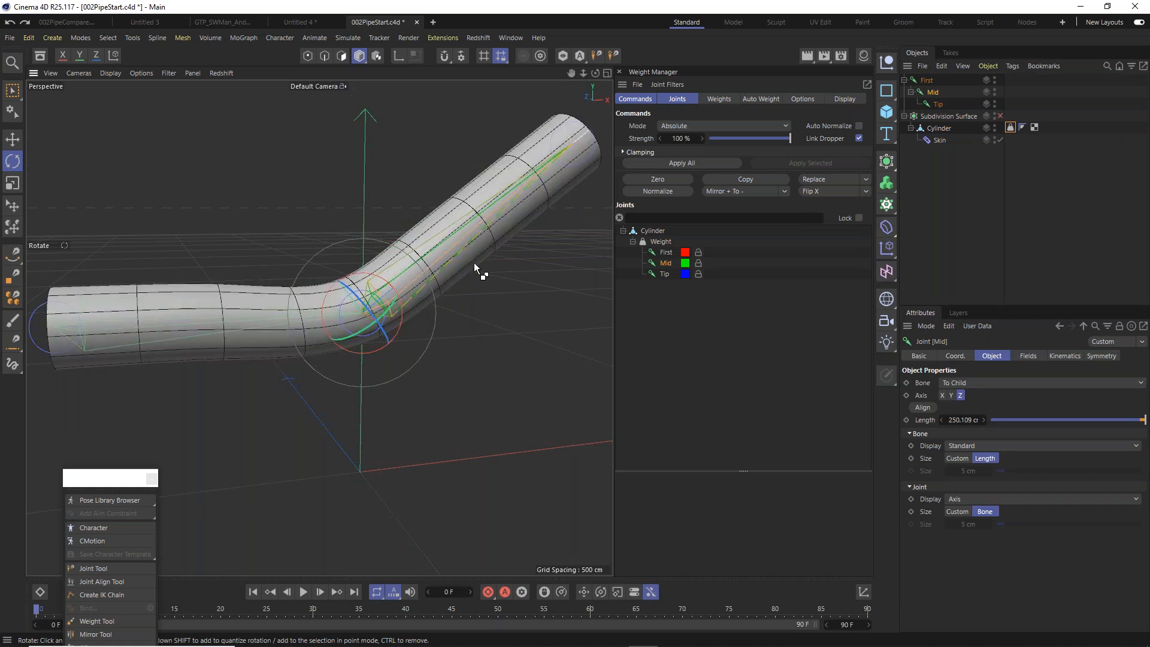
key("ctrl+z")
key("ctrl+z")
key("ctrl+z")
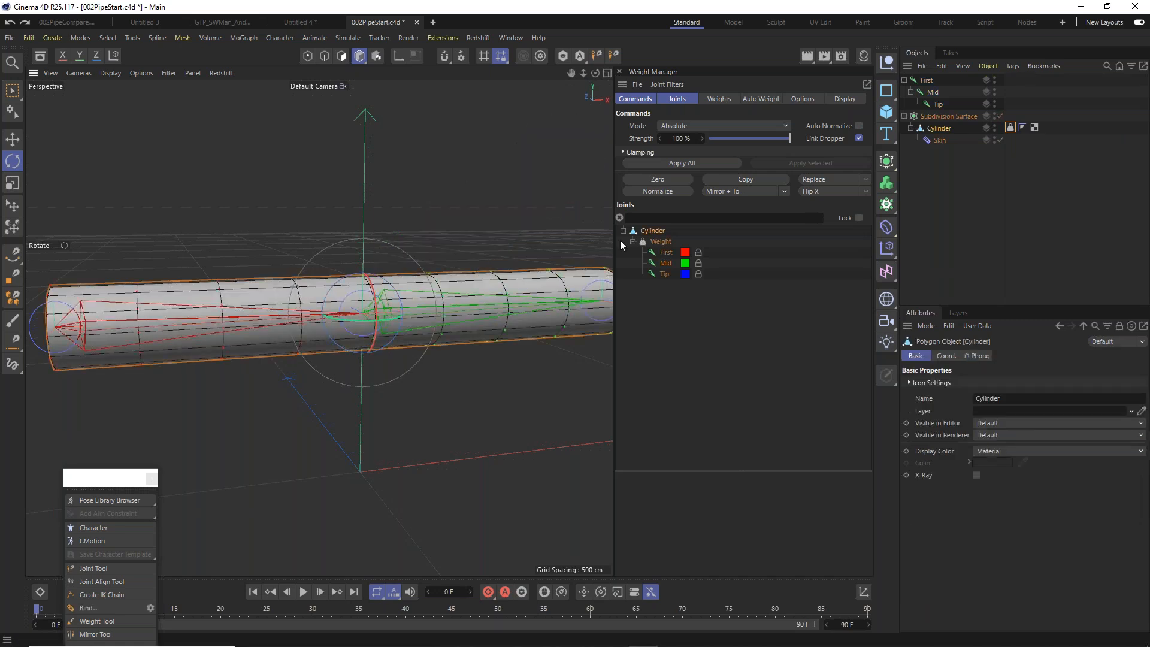
left_click(936, 187)
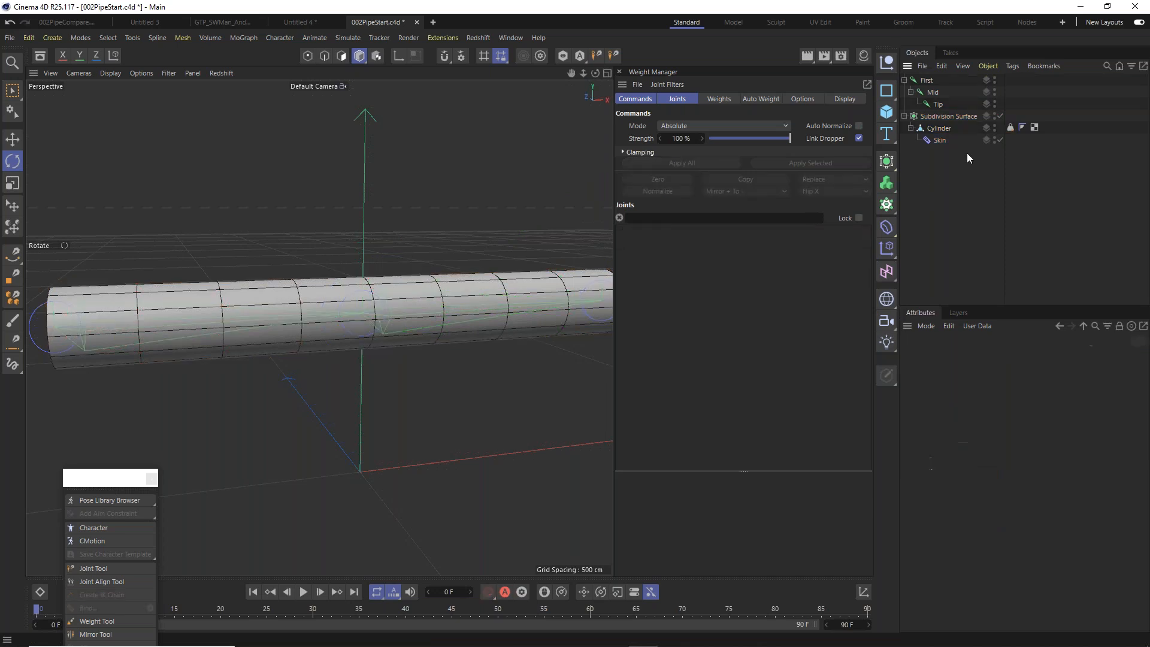
left_click(950, 127)
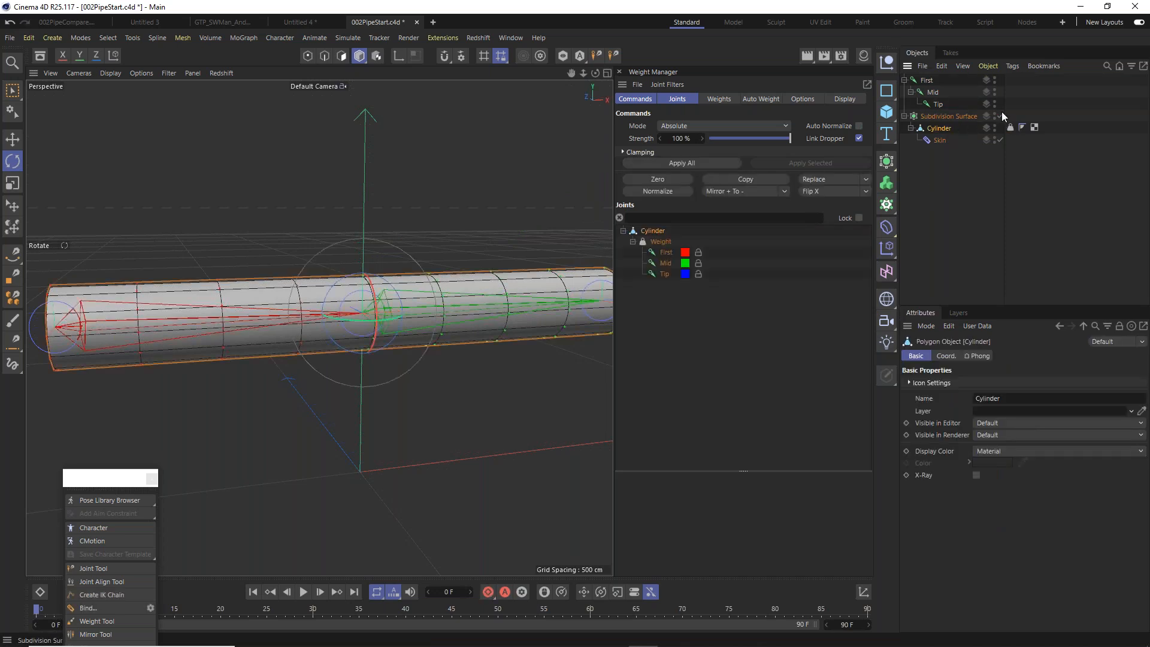
Disable the Subdivision Surface and compare the individual weight maps of the First, Mid and Tip joints on the pipe.
left_click(1000, 116)
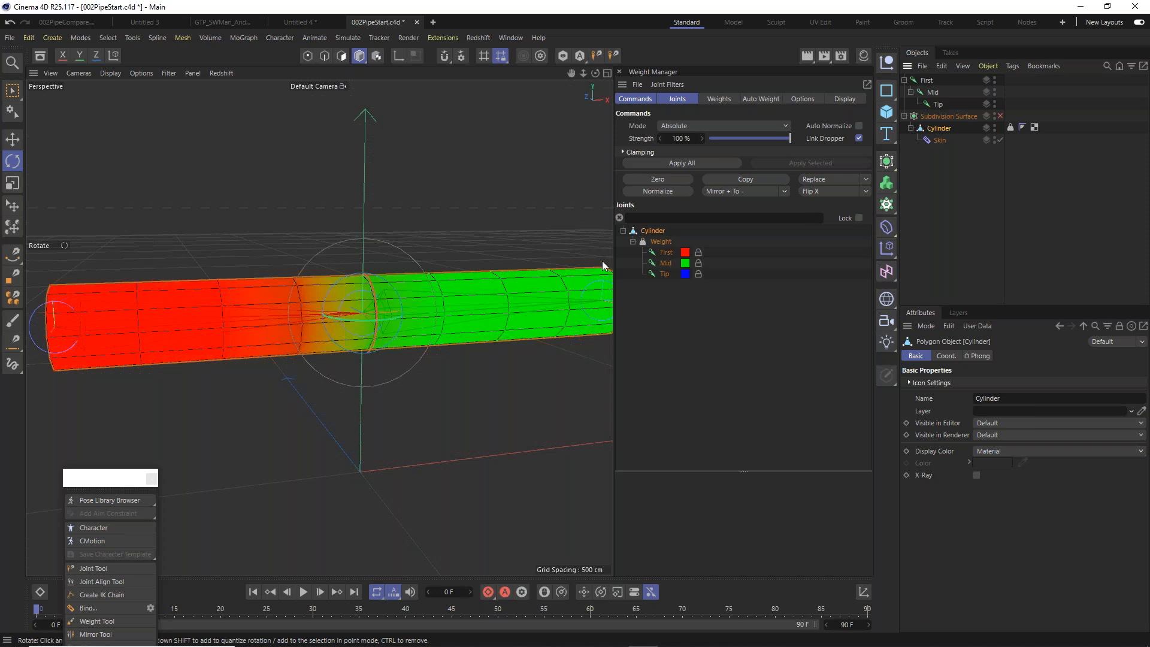
left_click(667, 253)
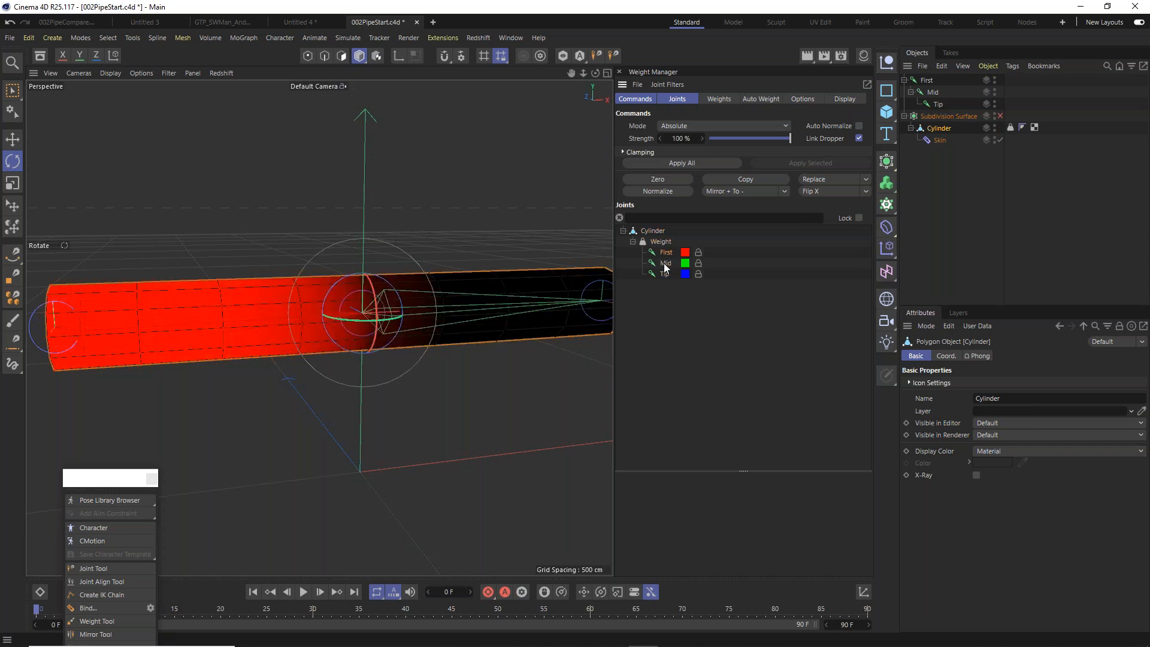
left_click(665, 264)
left_click(664, 275)
left_click(665, 256)
left_click(666, 262)
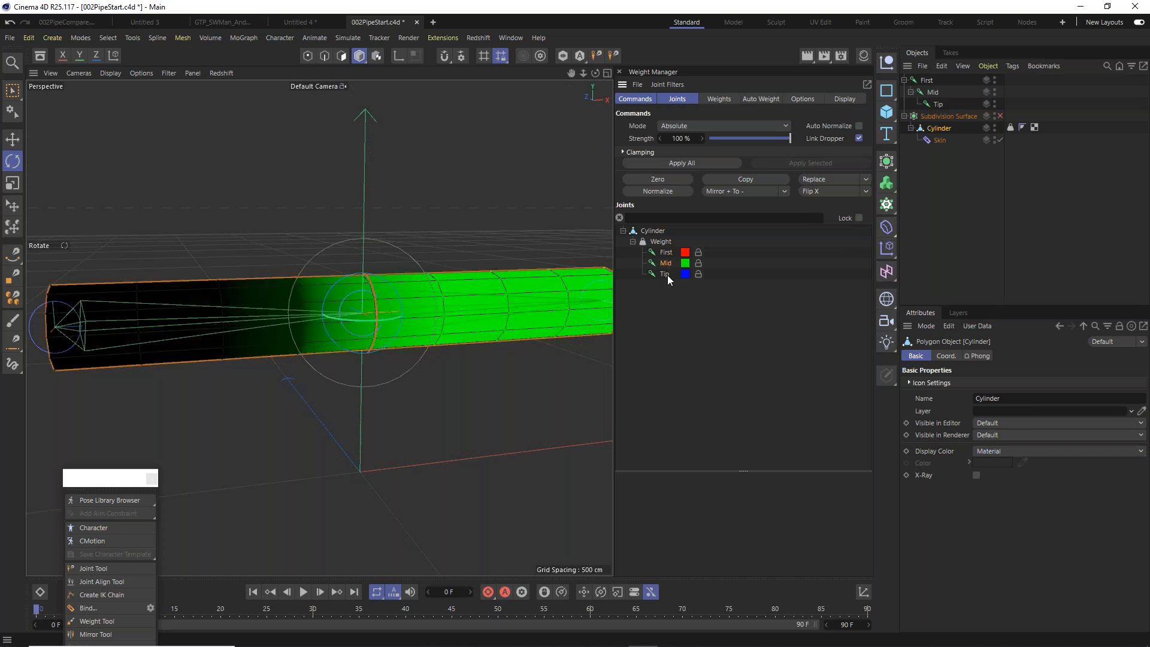
left_click(667, 274)
left_click(666, 253)
left_click(665, 262)
left_click(666, 275)
left_click(664, 253)
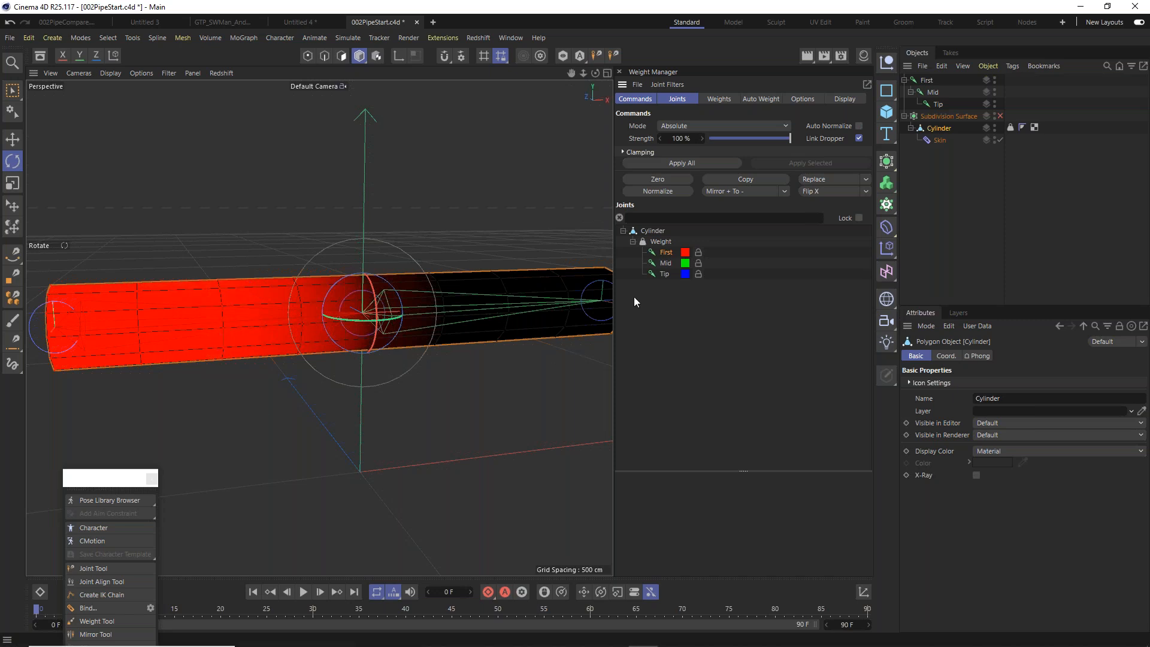
Check the Mid and Tip joints' influence toward the pipe's far end, and return to the First joint's weights.
left_click(665, 264)
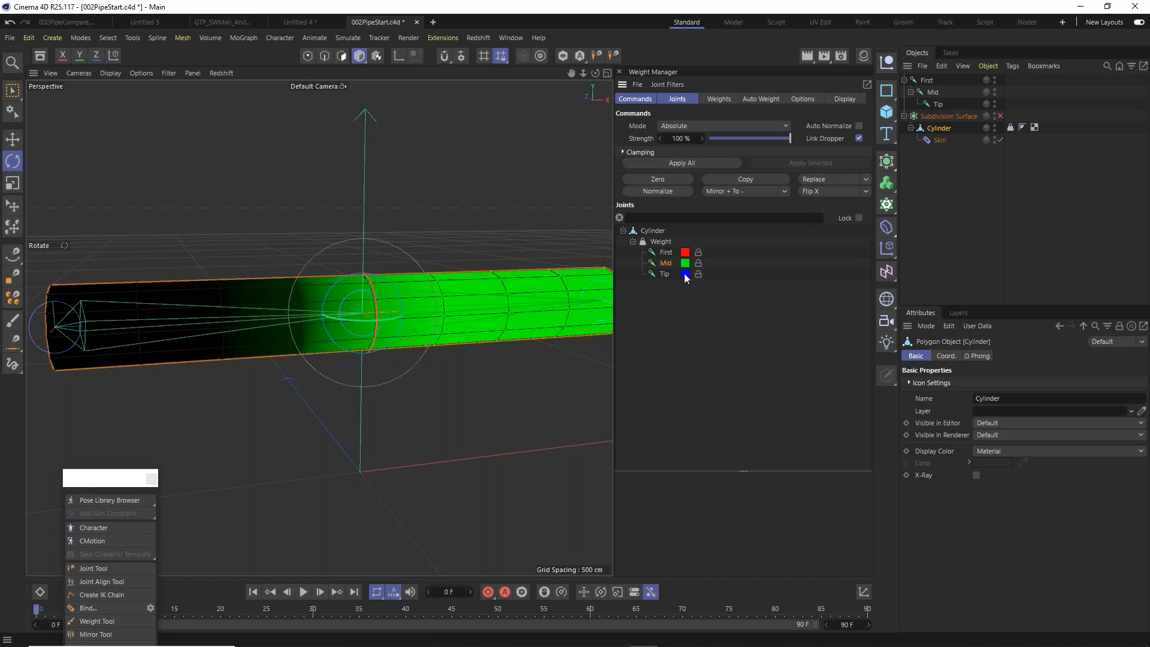
middle_click_drag(517, 293, 460, 290, "alt")
left_click(665, 274)
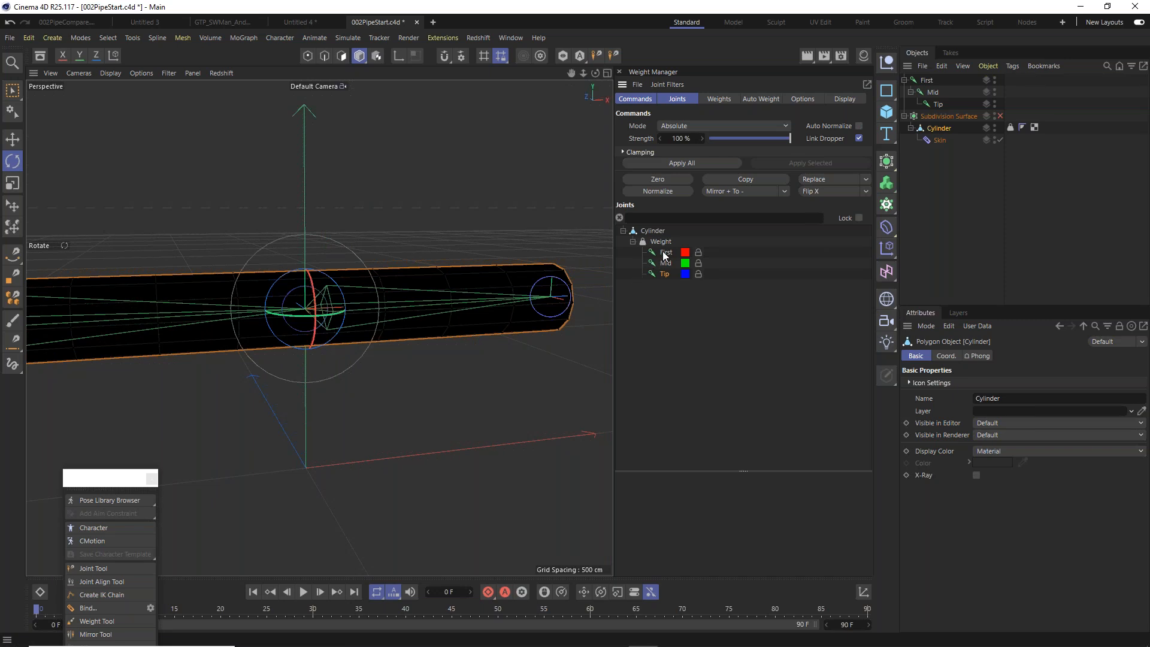
left_click(665, 254)
Switch the Cylinder to point mode and inspect the Mid joint's weights on the points between Mid and Tip.
middle_click_drag(270, 318, 418, 239, "alt")
left_click(308, 56)
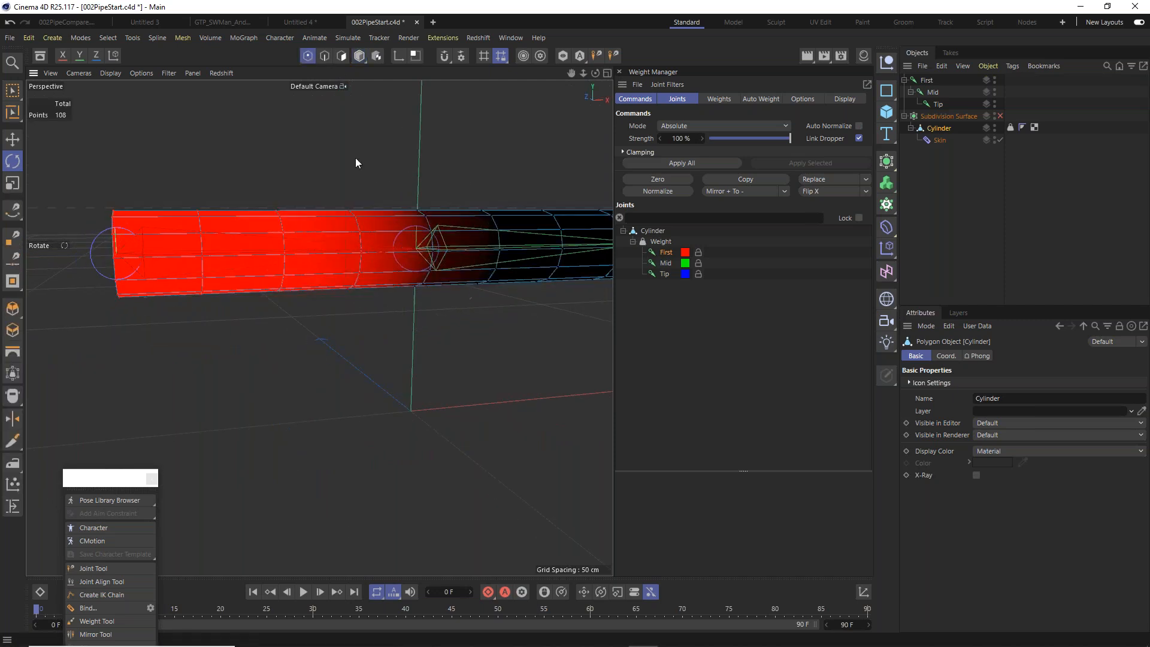
scroll(467, 303, "up", 6)
middle_click_drag(445, 240, 204, 320, "alt")
left_click(665, 264)
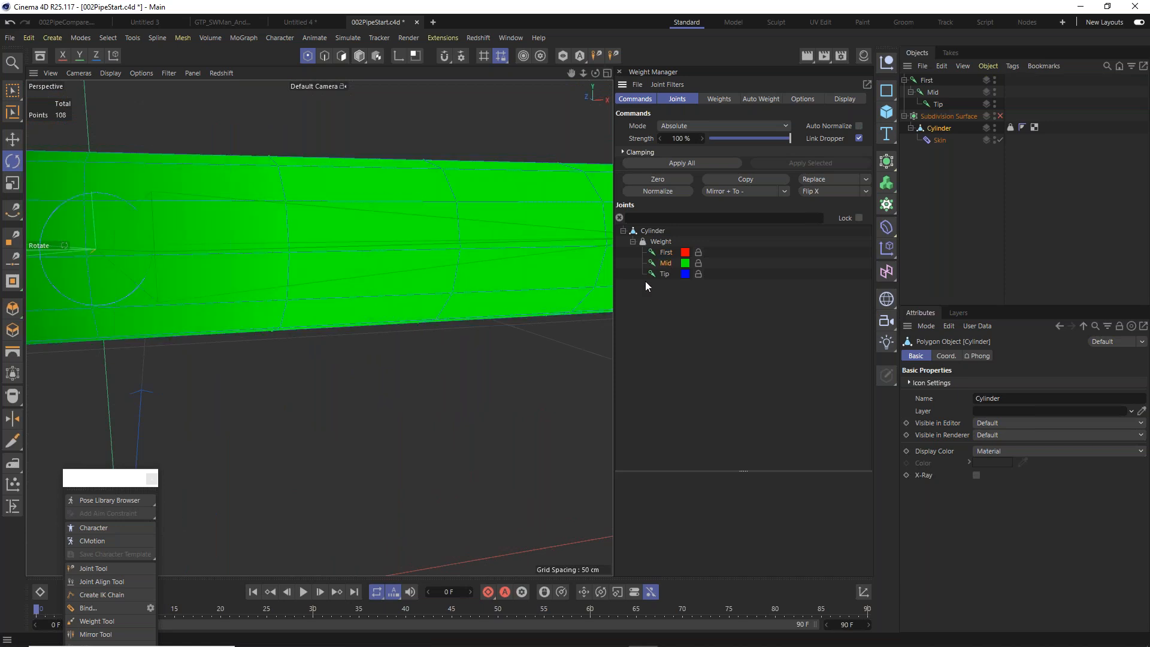
left_click_drag(492, 312, 304, 333, "alt")
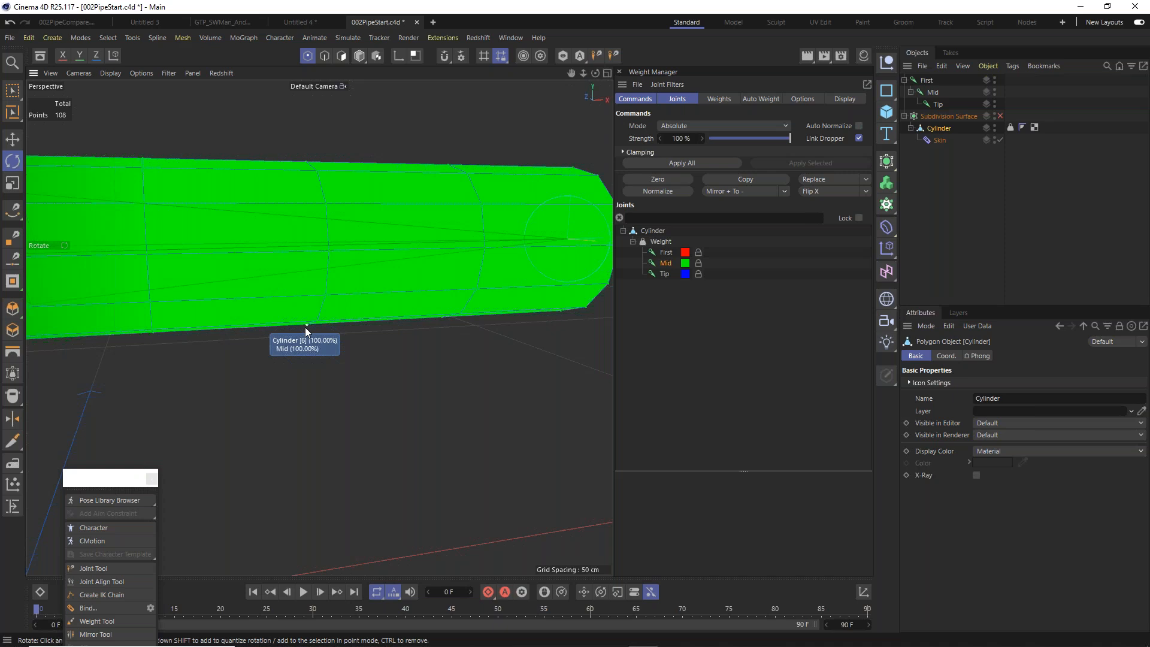
Examine the per-point joint percentages in the Weight Manager's Weights table.
left_click(721, 98)
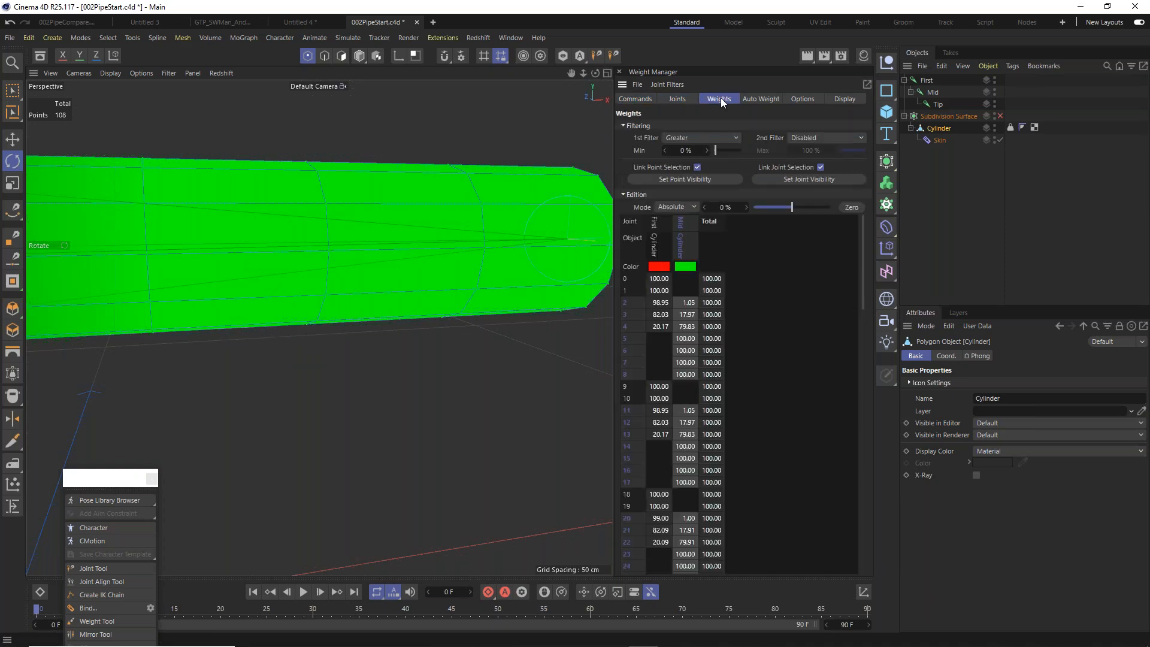
scroll(685, 275, "down", 3)
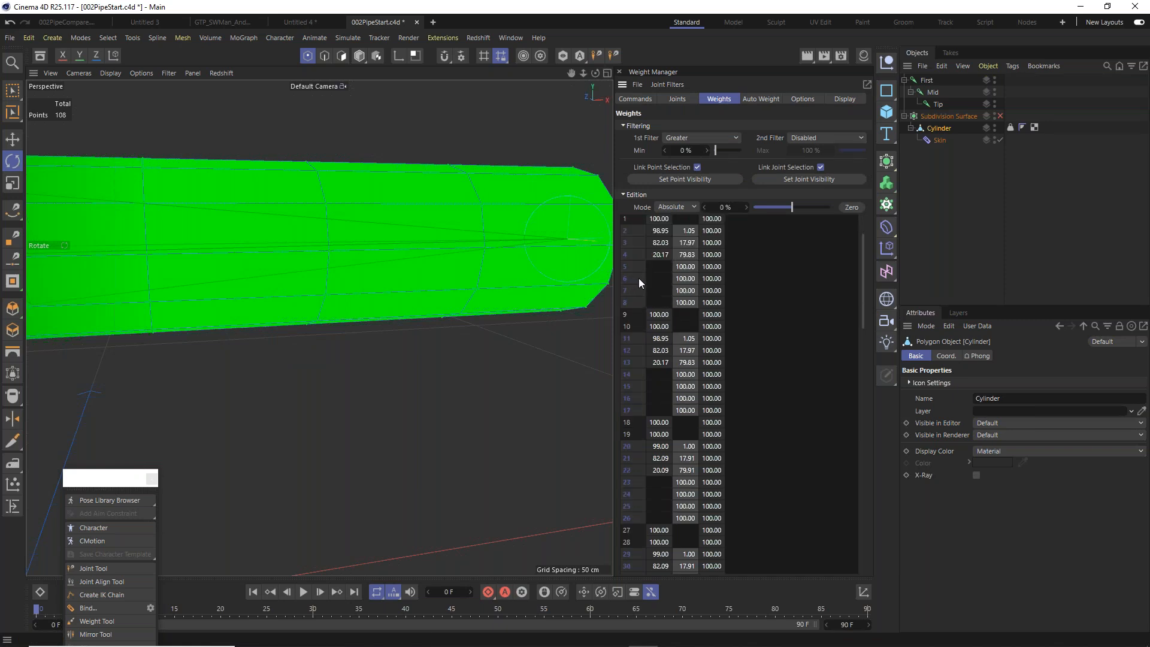
scroll(659, 279, "up", 3)
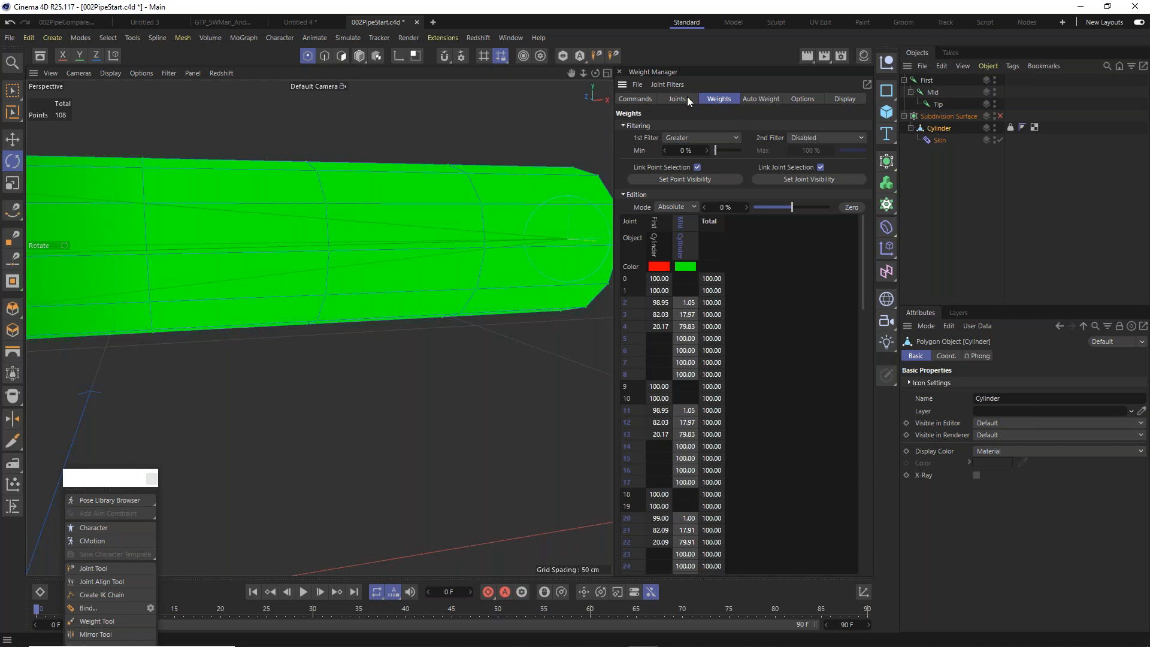
Return the Weight Manager to Commands and inspect the point weights around the pipe's bend at the Mid joint.
left_click(635, 99)
left_click_drag(294, 292, 344, 234, "alt")
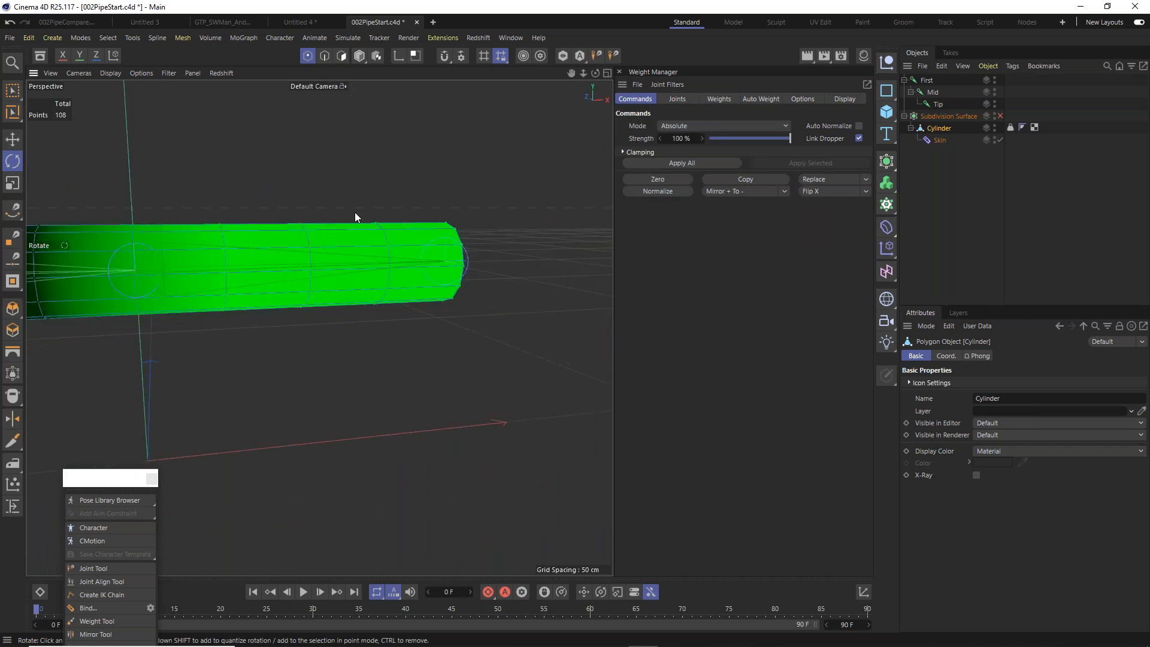
left_click_drag(367, 268, 416, 259, "alt")
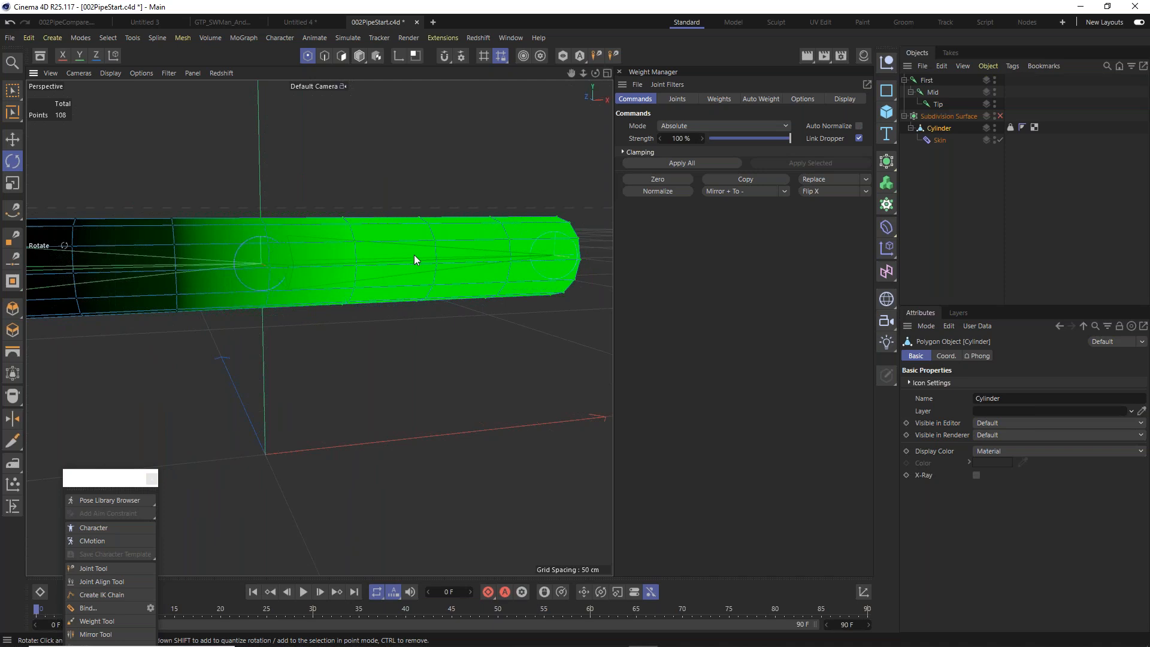
scroll(414, 260, "up", 2)
scroll(484, 298, "up", 2)
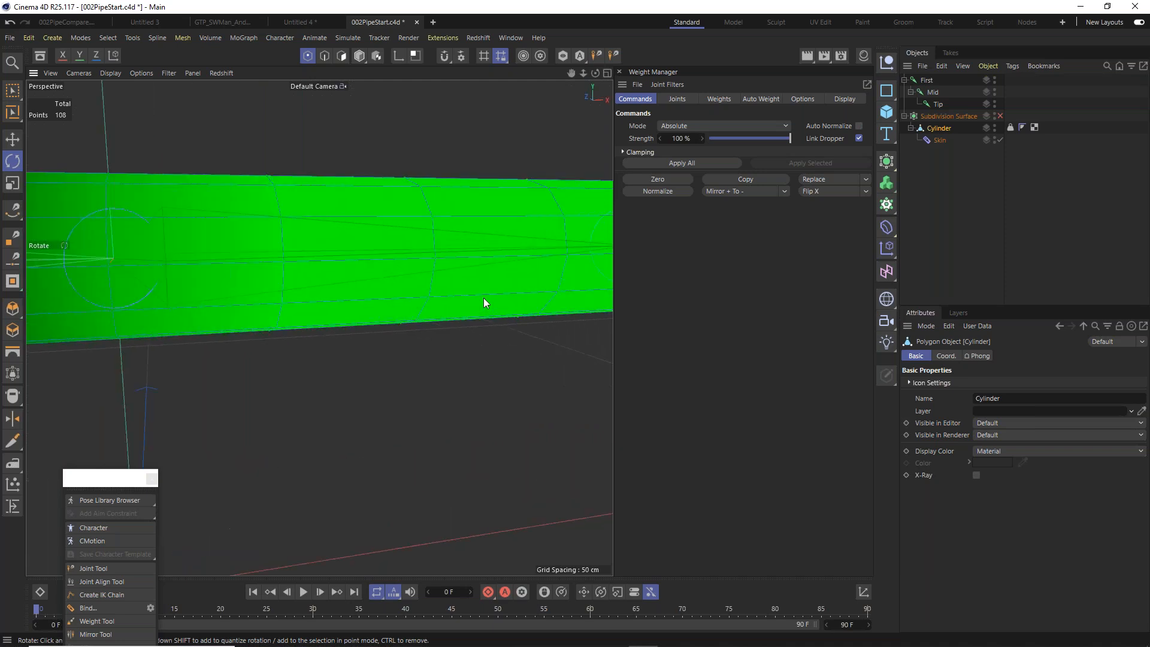
scroll(487, 284, "up", 1)
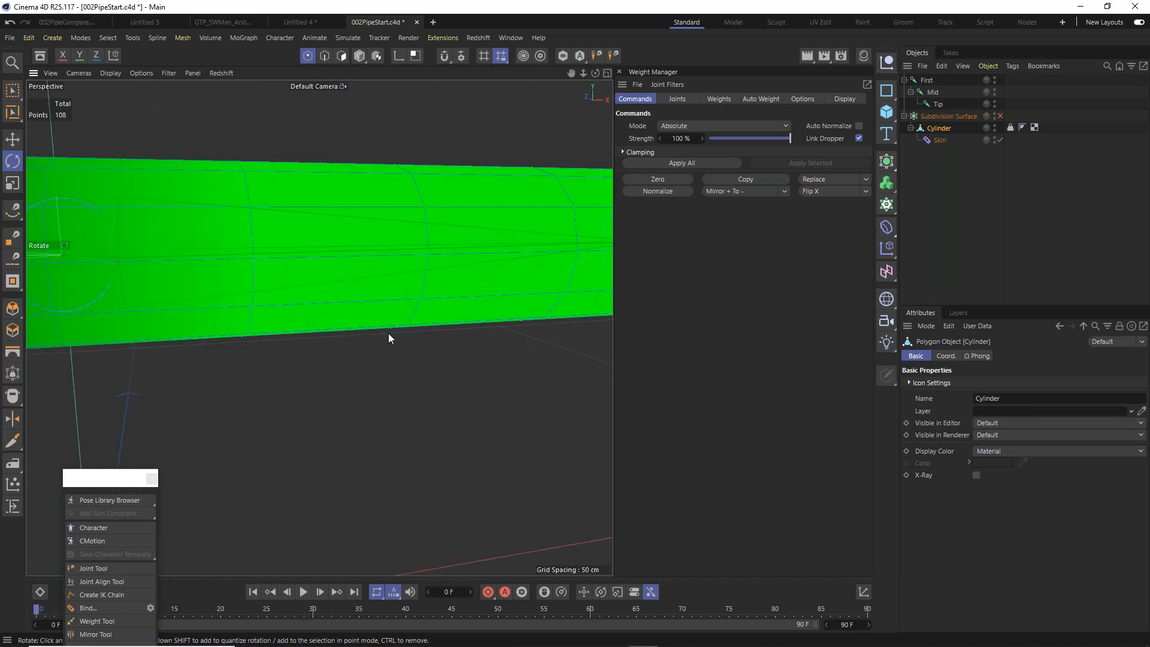
mouse_move(316, 293)
left_mouse_down("alt")
mouse_move(568, 277)
mouse_move(364, 275)
mouse_move(483, 261)
mouse_move(300, 346)
left_mouse_up("alt")
mouse_move(289, 321)
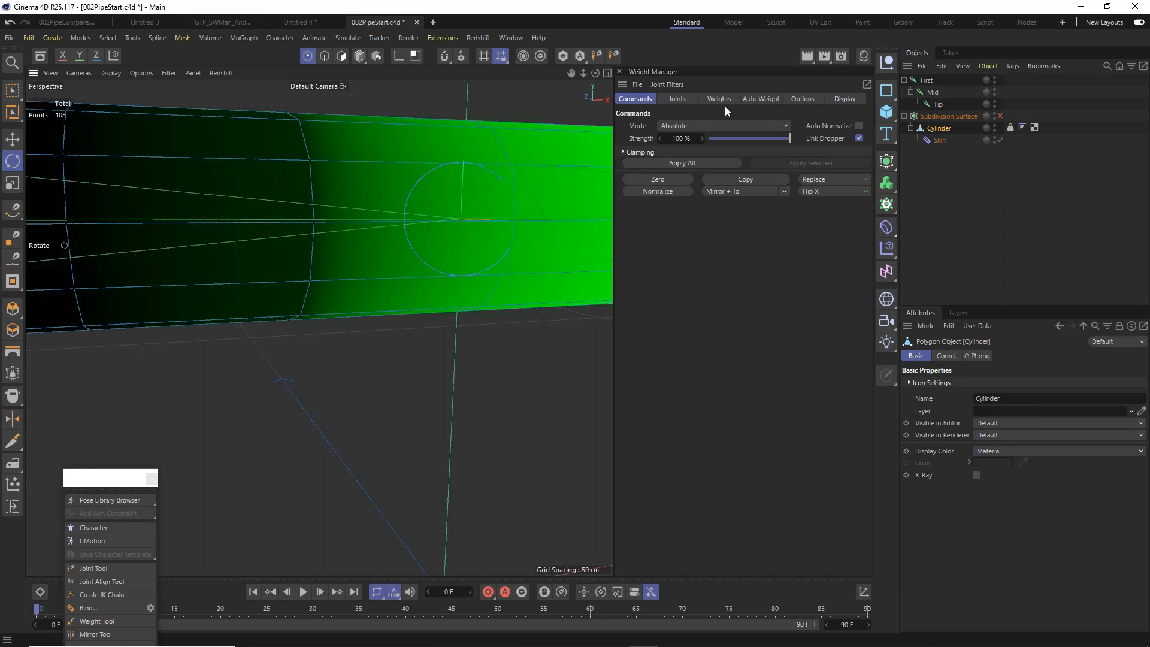
Show the Joints section alongside Commands and display the blended weights of all joints over the whole pipe.
left_click(677, 99)
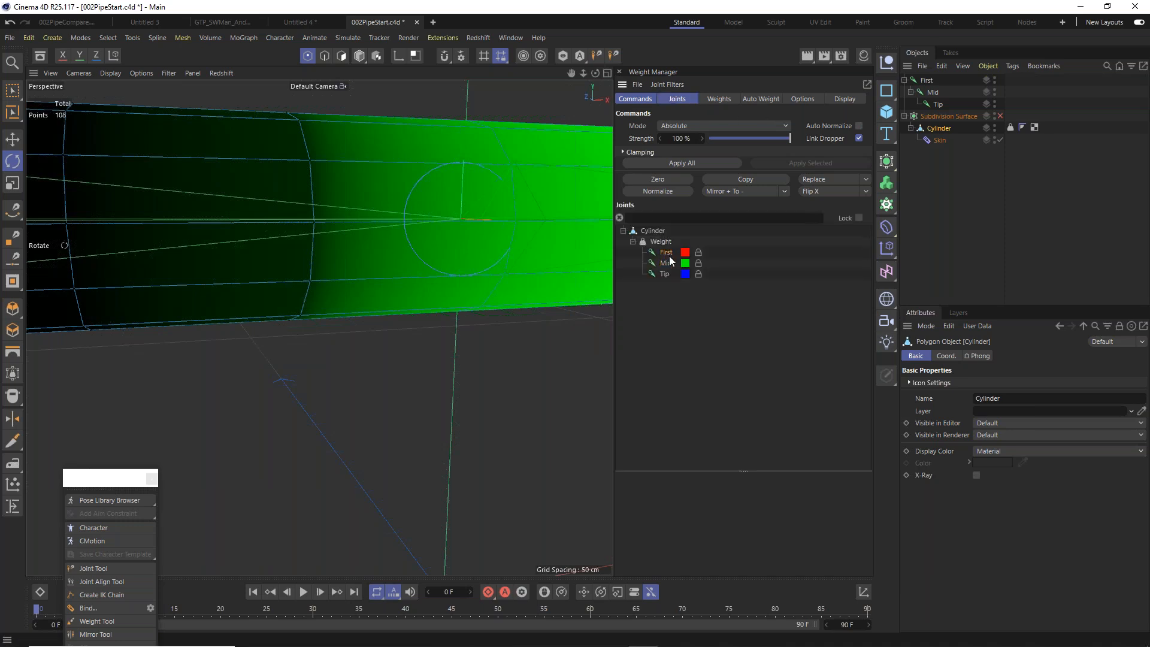
left_click(644, 287)
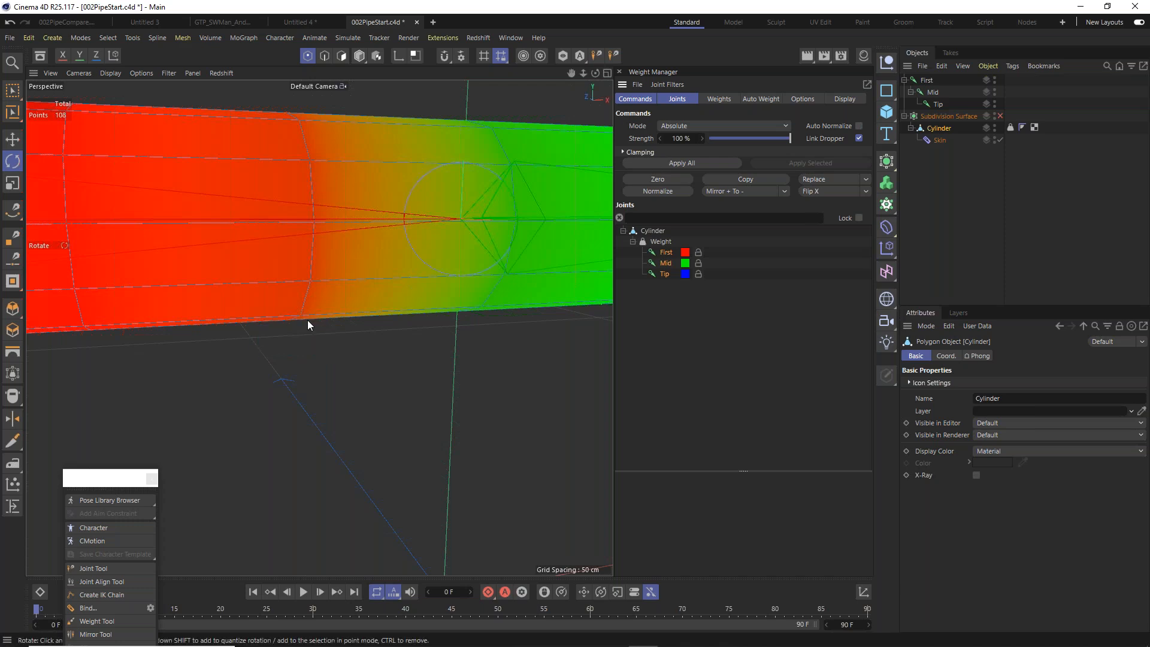
scroll(327, 288, "down", 6)
scroll(327, 289, "down", 2)
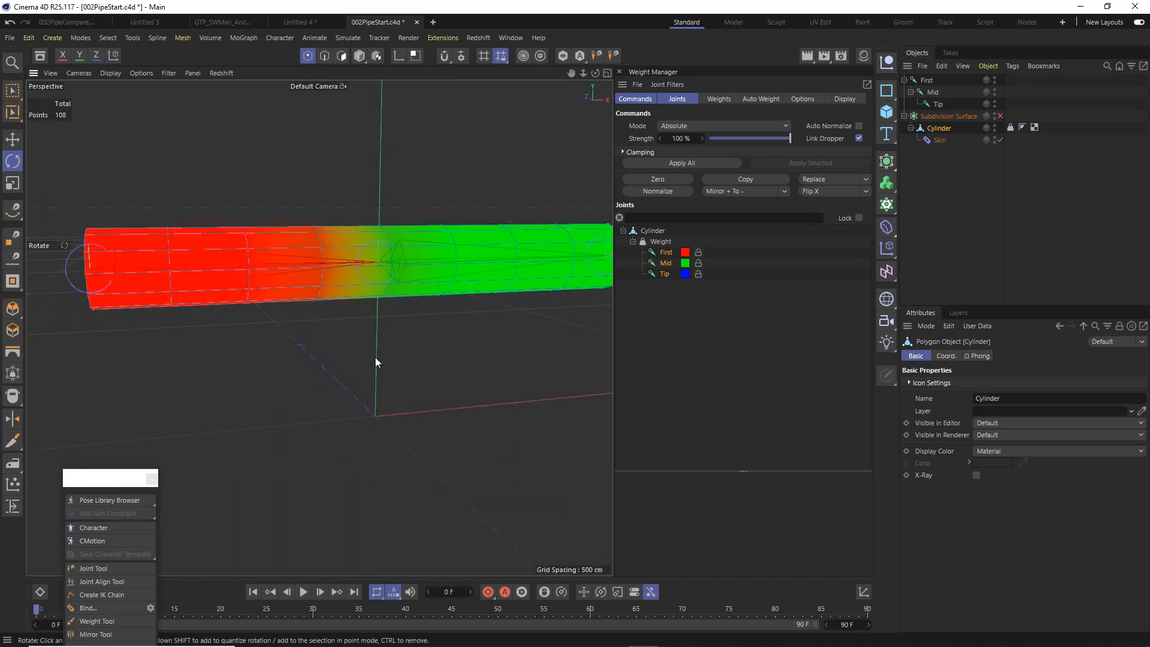
Toggle the Subdivision Surface on and off, then reselect the Cylinder and its joints to restore the blended weight display.
left_click(1000, 116)
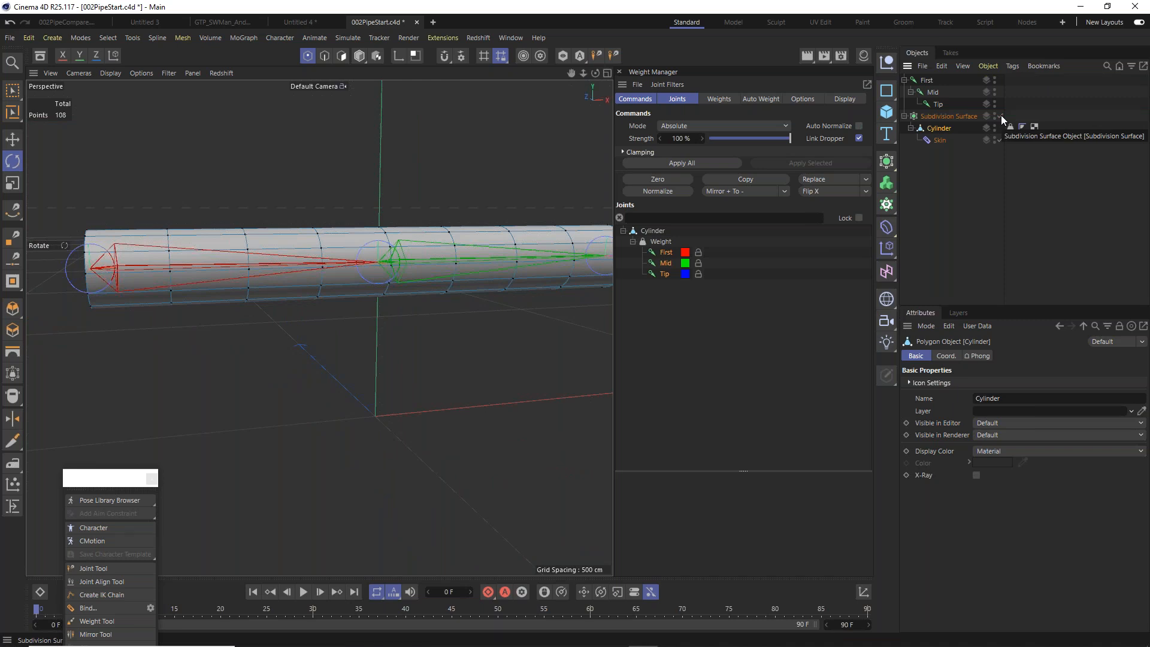
left_click(1000, 116)
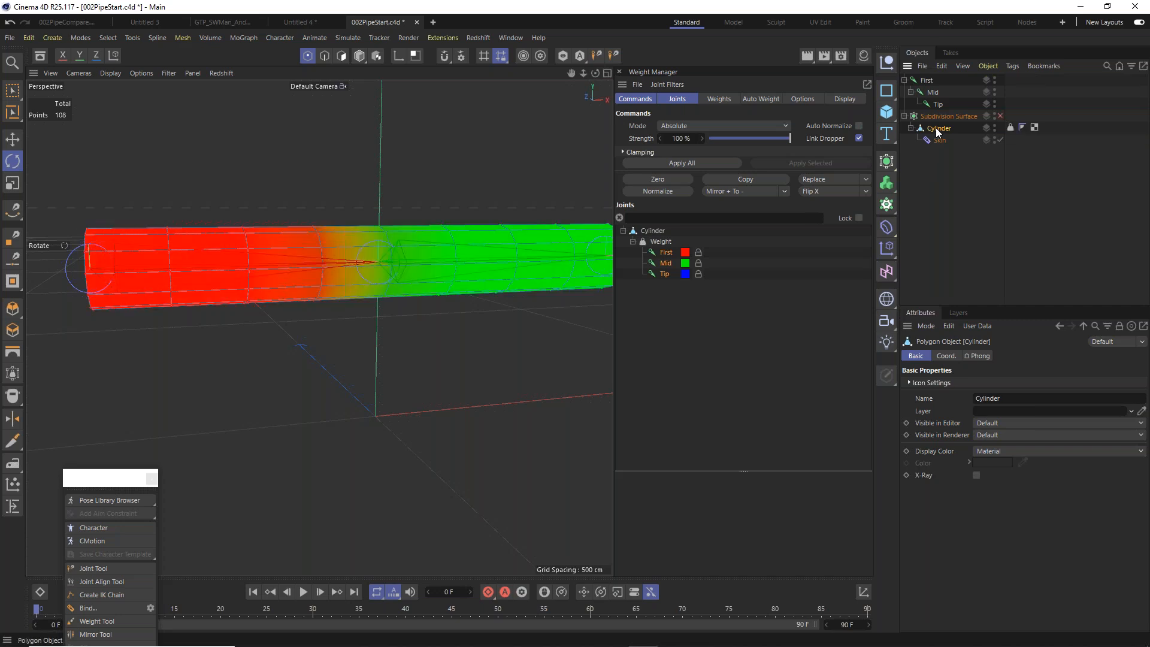
left_click(936, 163)
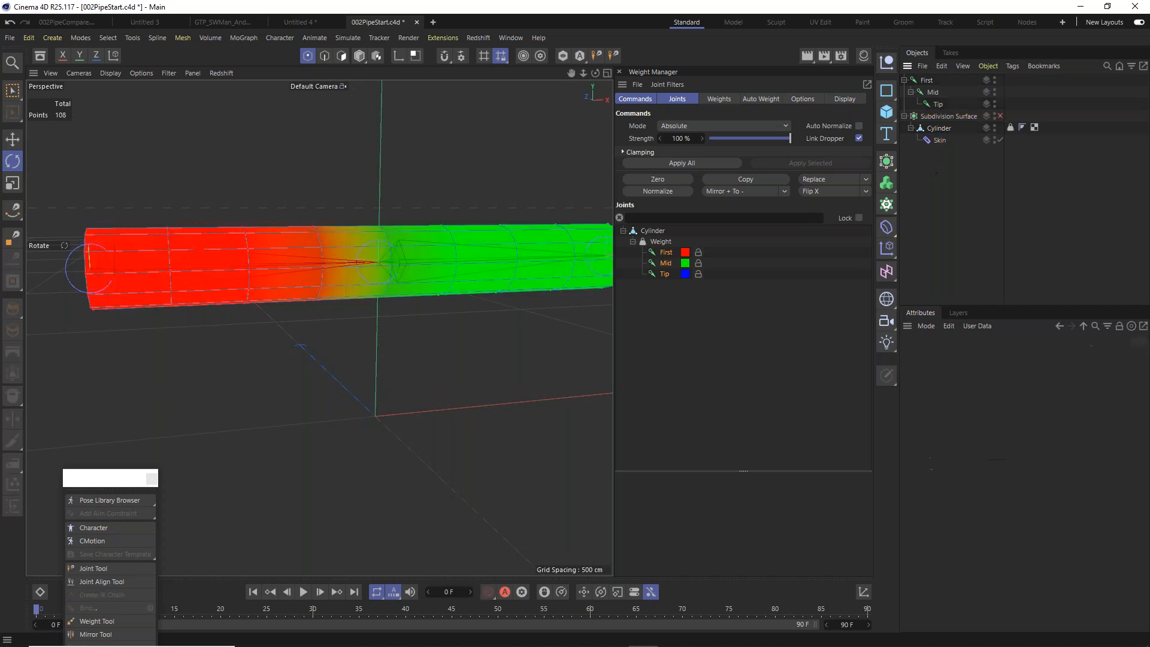
left_click(939, 128)
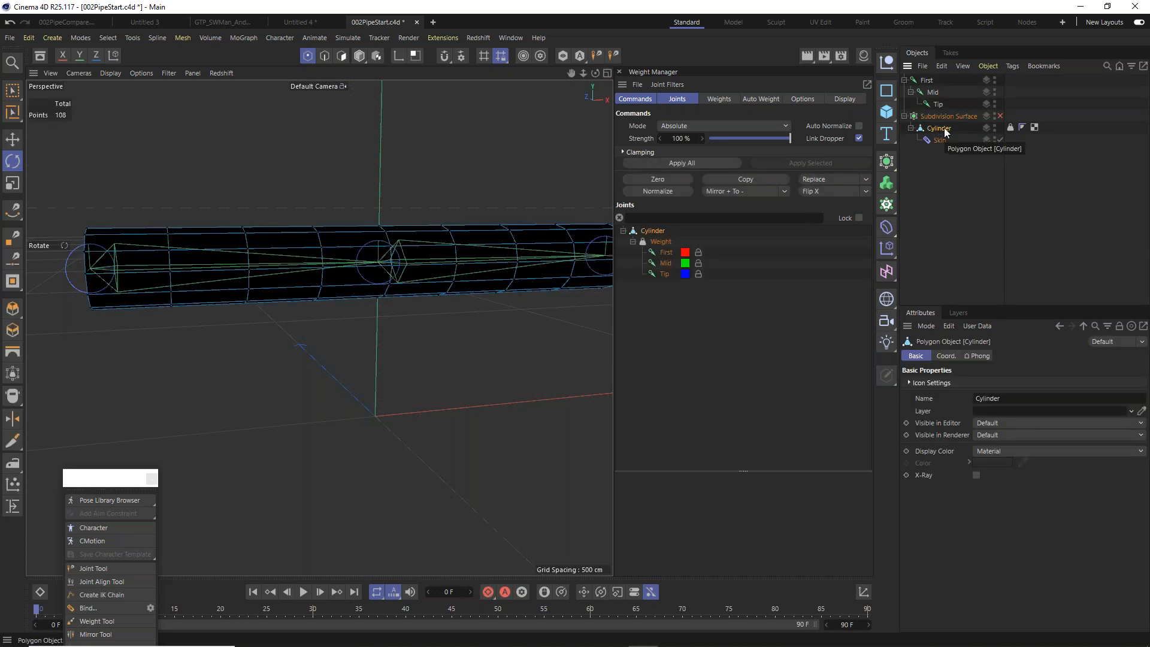
left_click(667, 252)
left_click(666, 264, "ctrl")
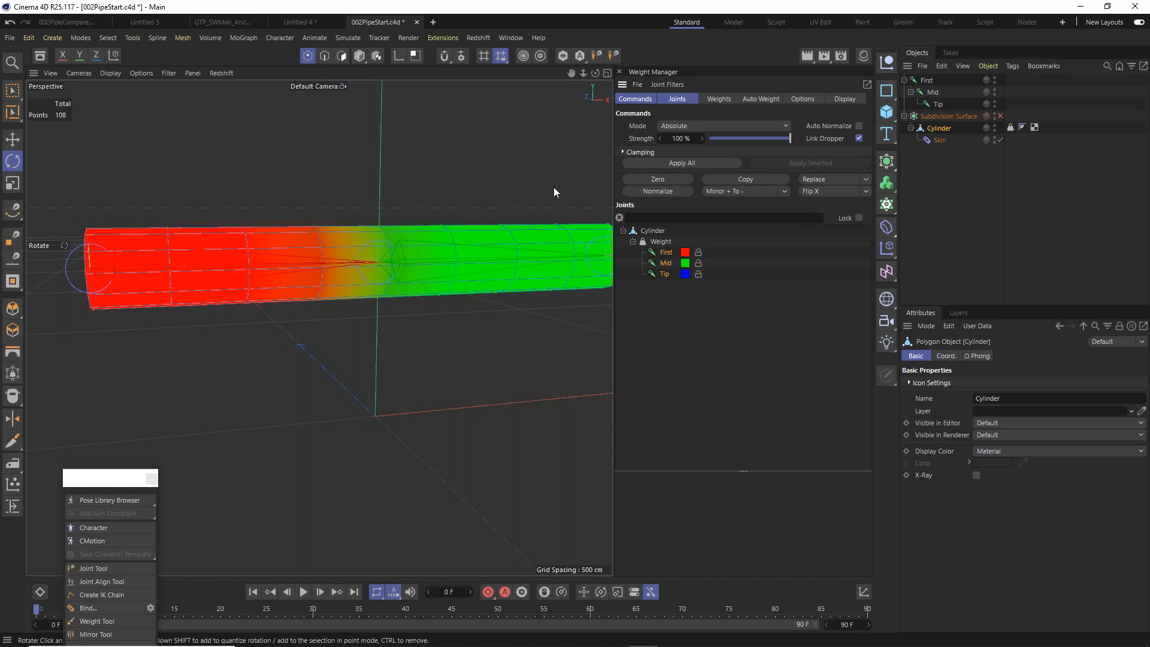
Close the Weight Manager, reopen it and dock it beside the viewport.
left_click(619, 71)
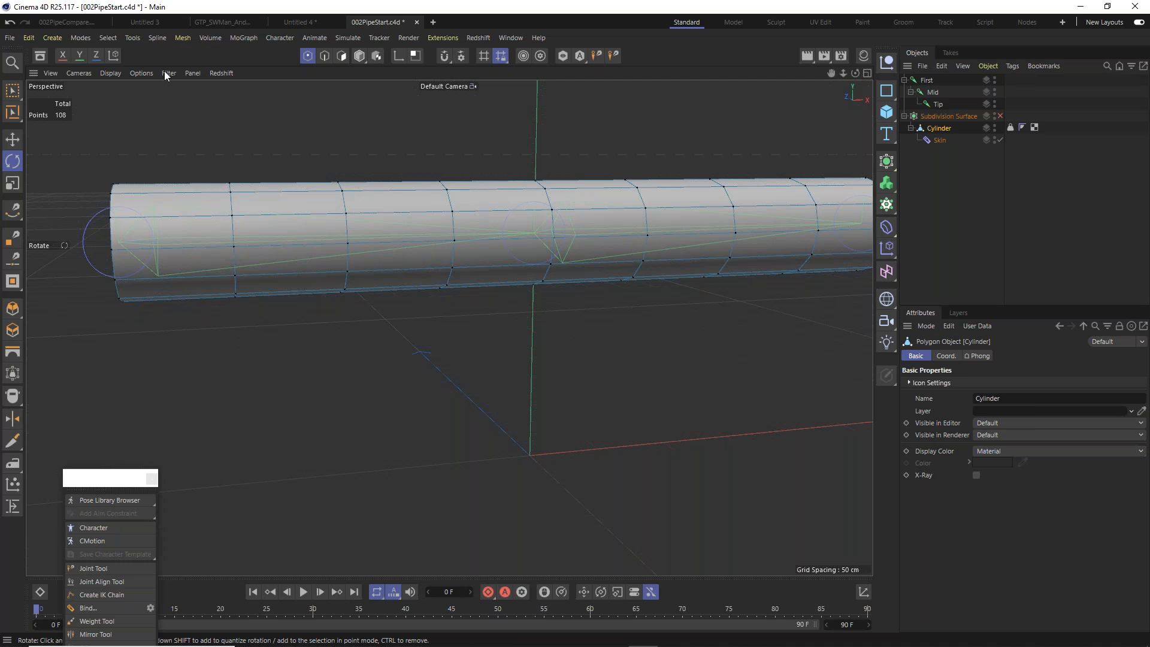
left_click(272, 37)
mouse_move(275, 58)
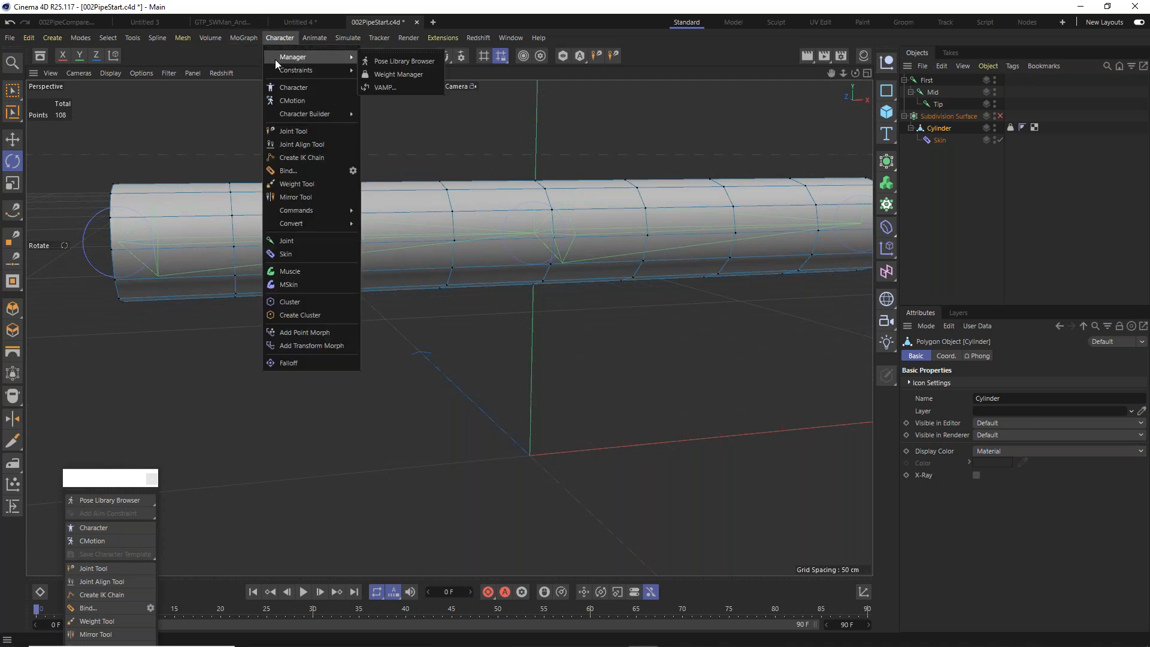
left_click(396, 75)
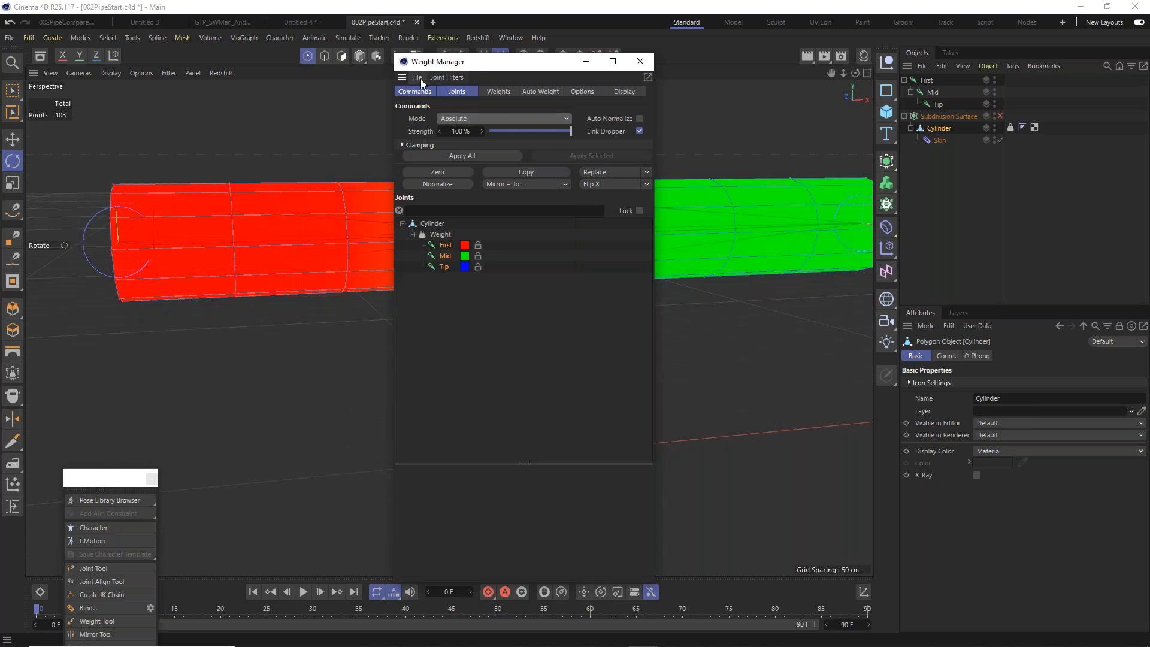
left_click_drag(404, 80, 863, 124)
Toggle the Subdivision Surface repeatedly to compare the weight display with and without it, leaving it disabled.
left_click(1000, 116)
left_click(1000, 115)
left_click(999, 115)
left_click(999, 115)
left_click(999, 115)
left_click(999, 115)
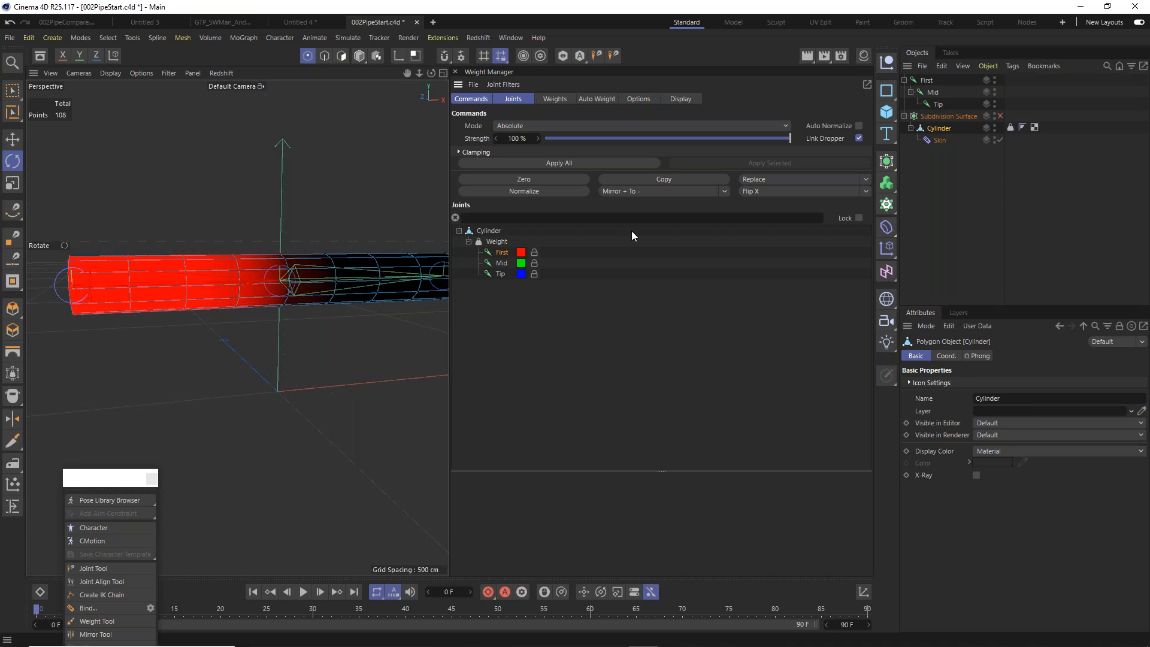
View the Mid joint's weights, select all three joints together, and narrow the Weight Manager to give the viewport more room.
left_click(501, 263)
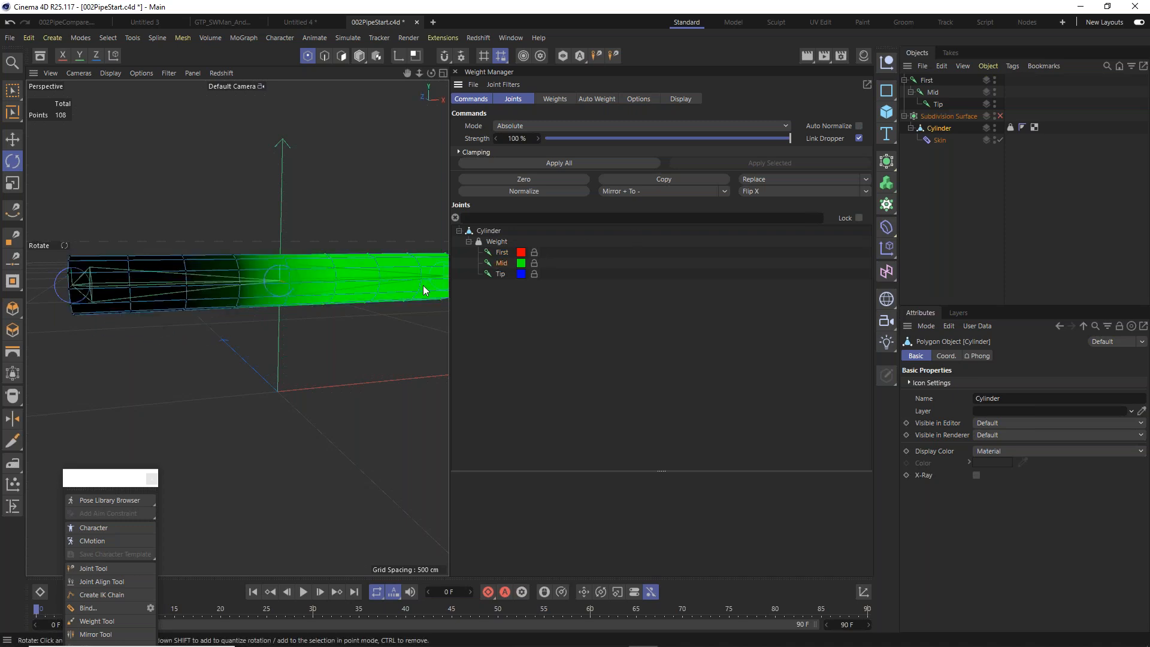
left_click(503, 253)
left_click(502, 268, "shift")
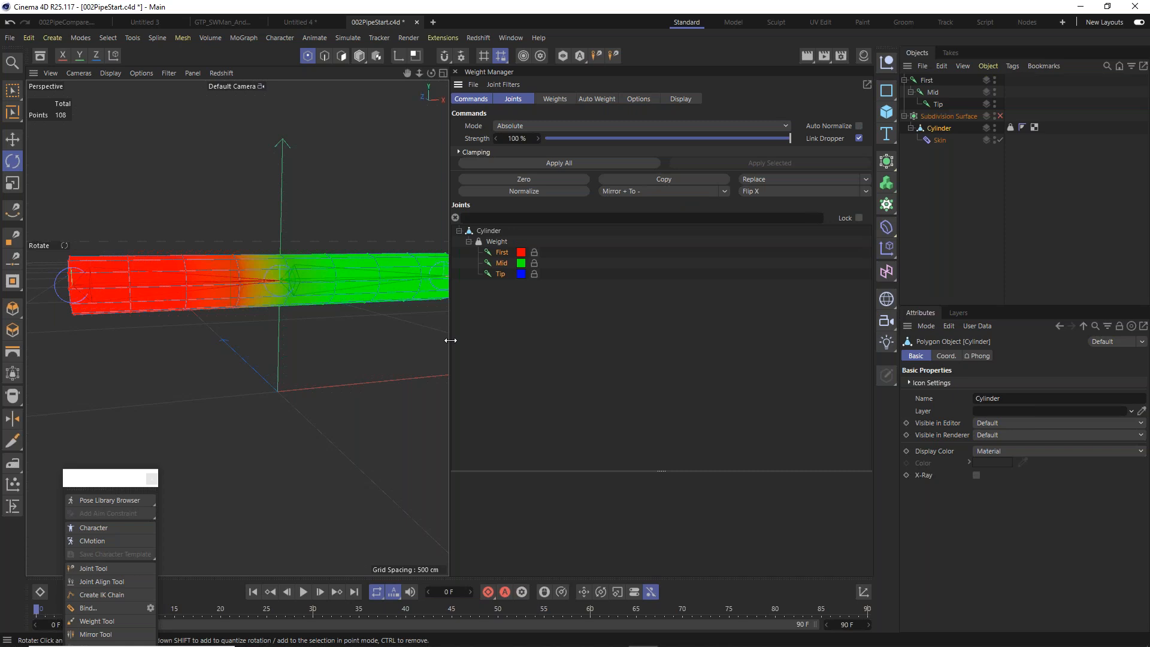
left_click_drag(454, 340, 574, 335)
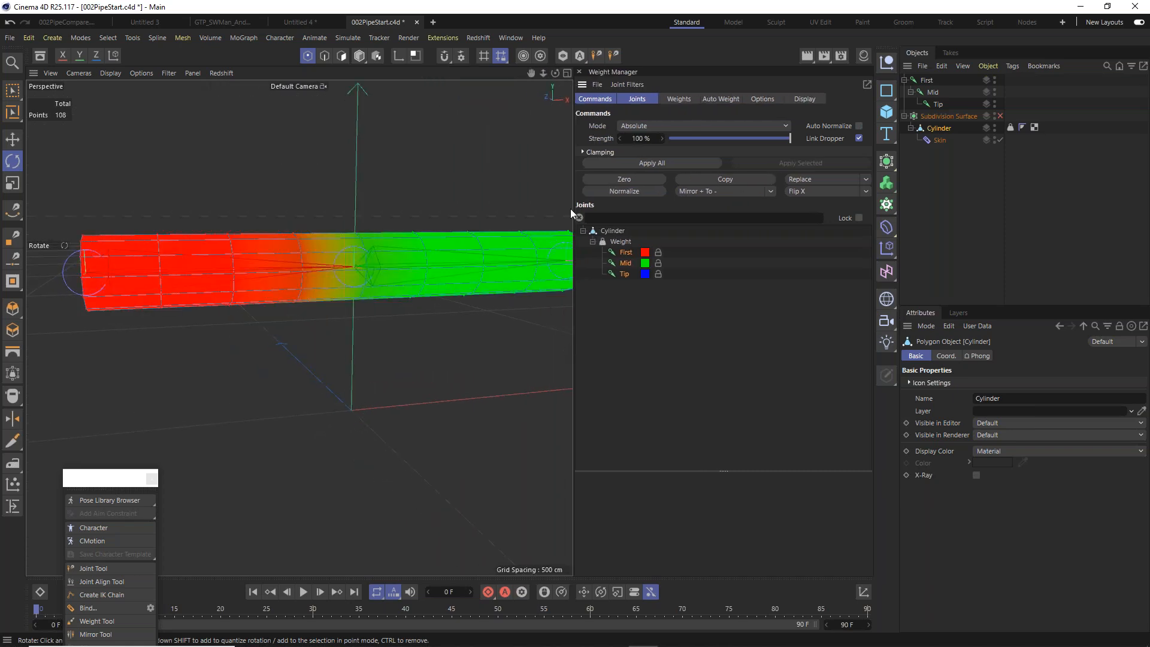
left_click_drag(451, 271, 421, 273, "alt")
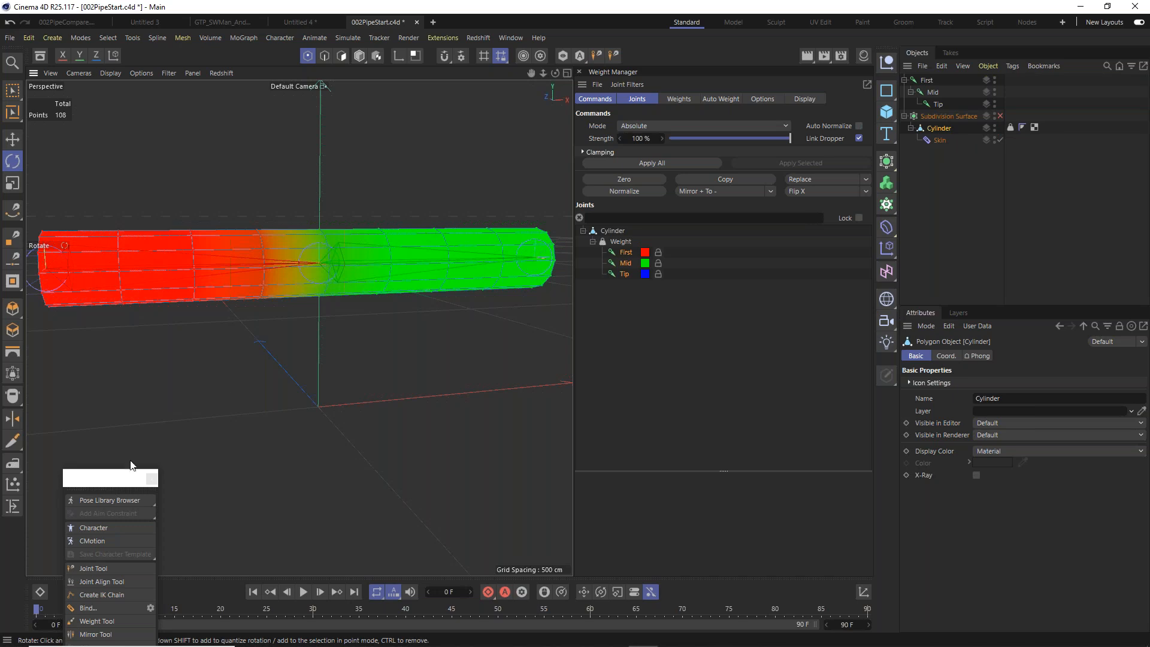
Move the floating character tools palette up beside the pipe, select all three joints with the Cylinder, and clear the selection.
left_click_drag(122, 474, 106, 109)
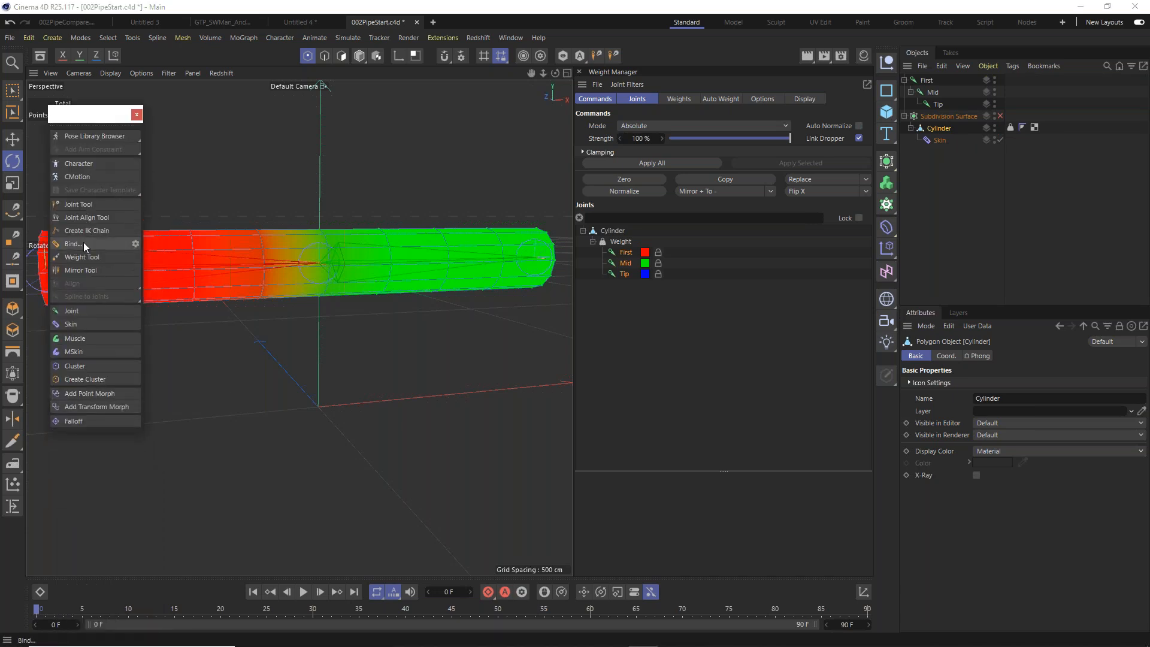
left_click(929, 79)
left_click(939, 104, "shift")
left_click(940, 128, "ctrl")
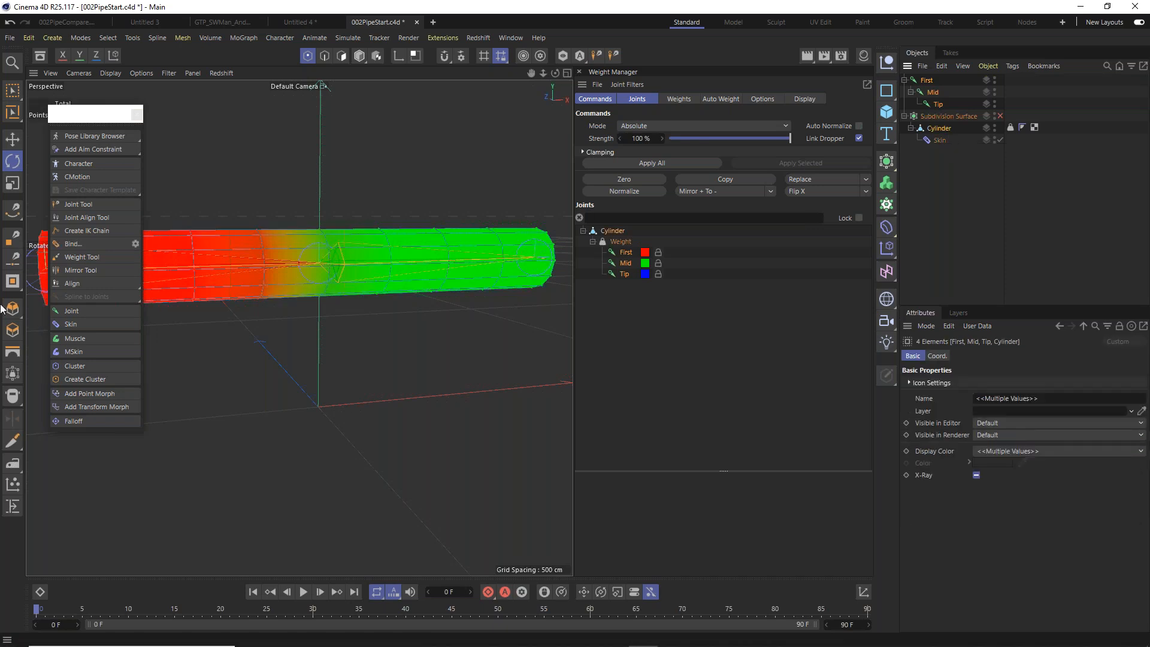
left_click(1070, 208)
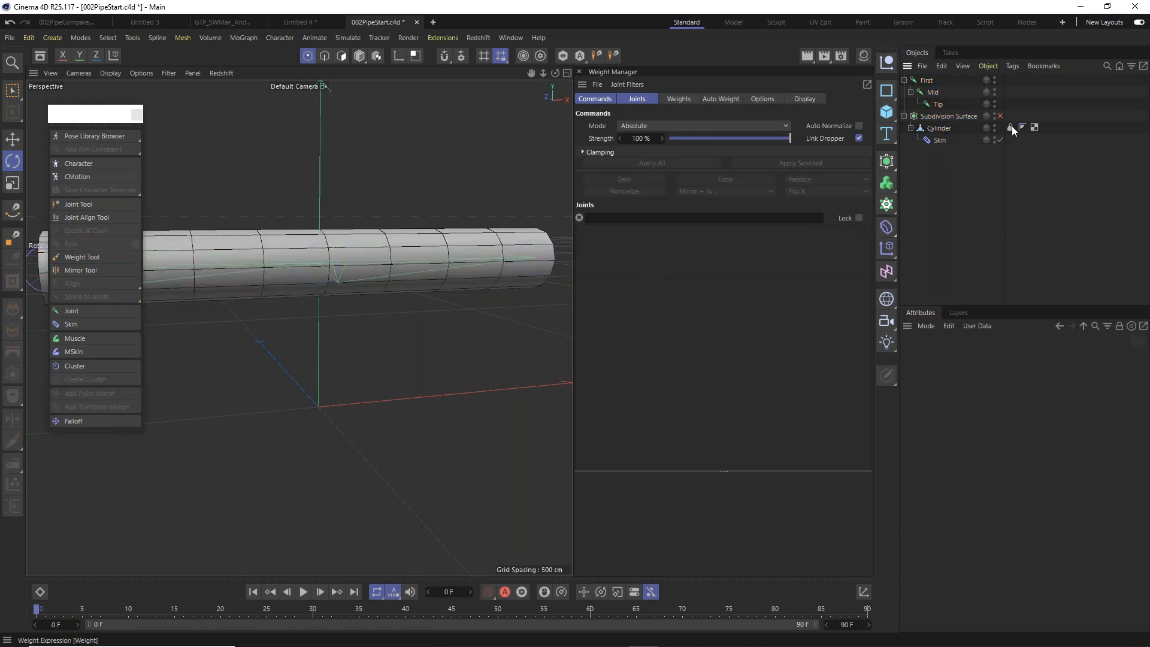
Delete the Cylinder's Weight tag and its child Skin object to remove the existing binding.
left_click(1012, 128)
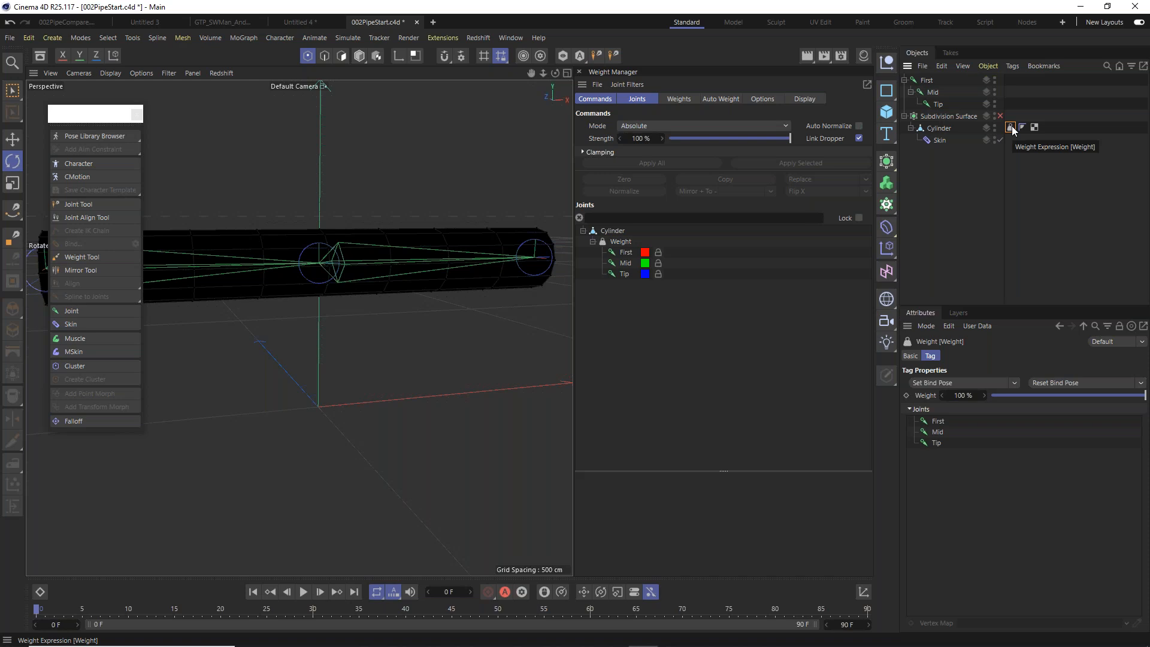
key("Delete")
left_click(940, 142)
key("Delete")
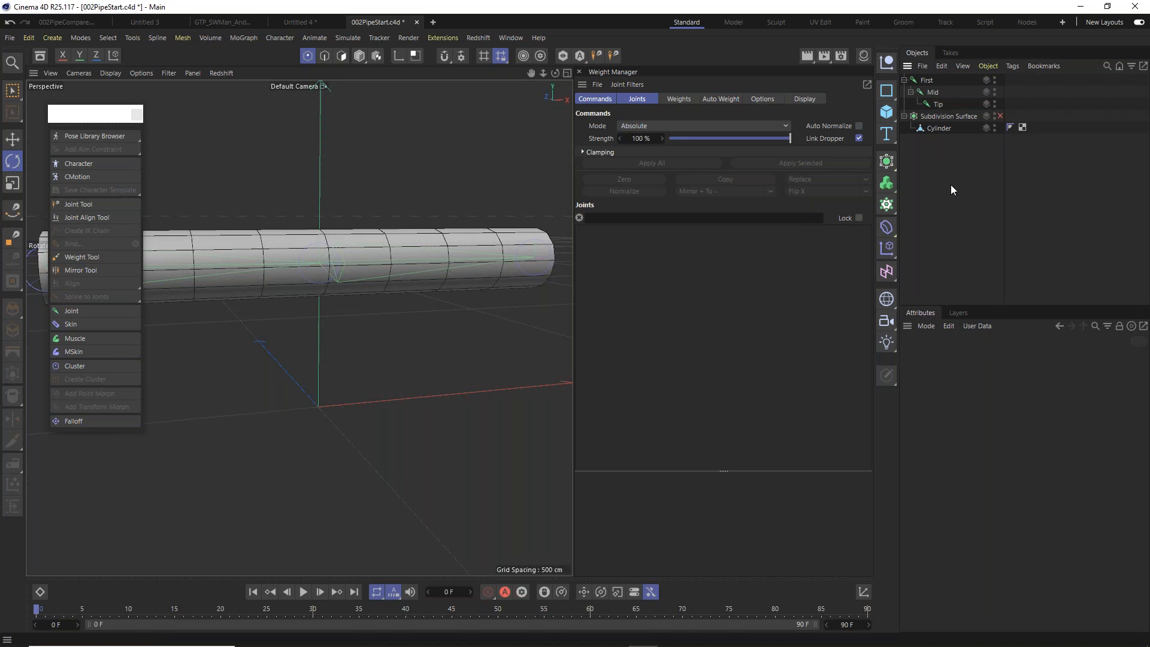
Add a Weight rigging tag to the Cylinder.
right_click(939, 130)
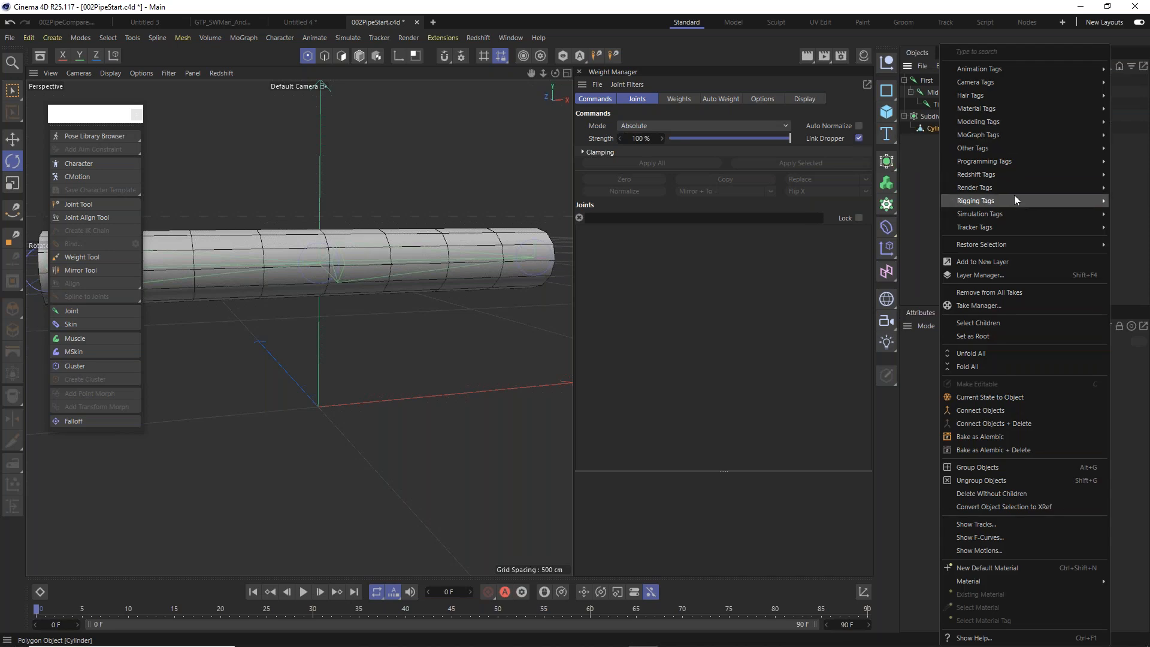
mouse_move(1015, 200)
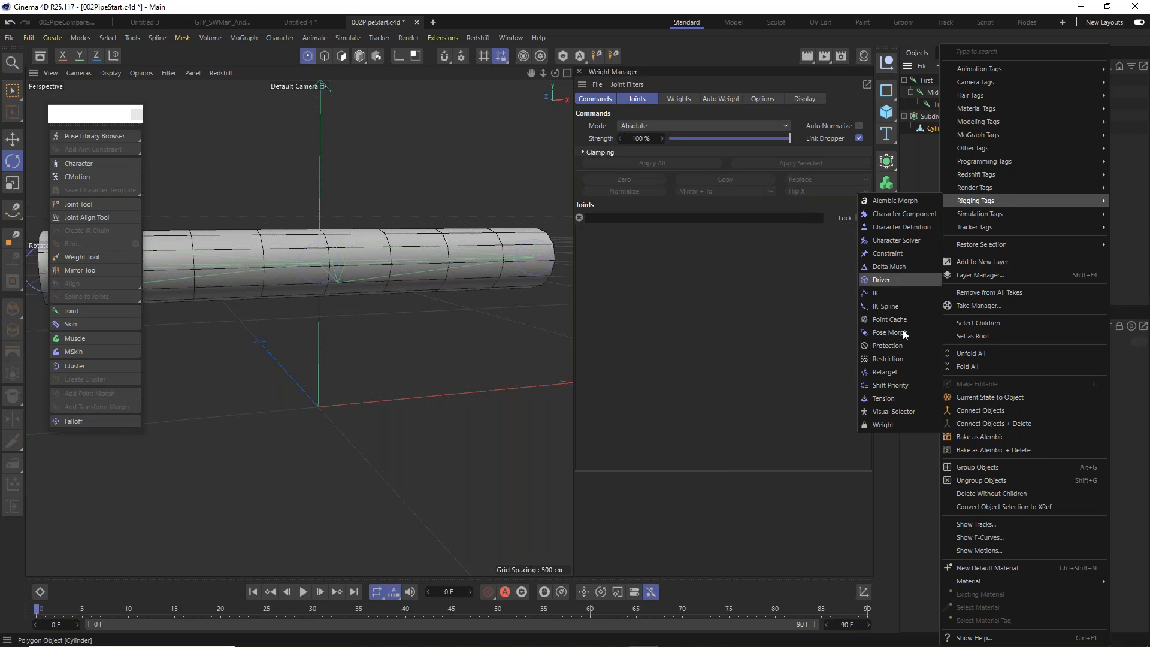
left_click(901, 426)
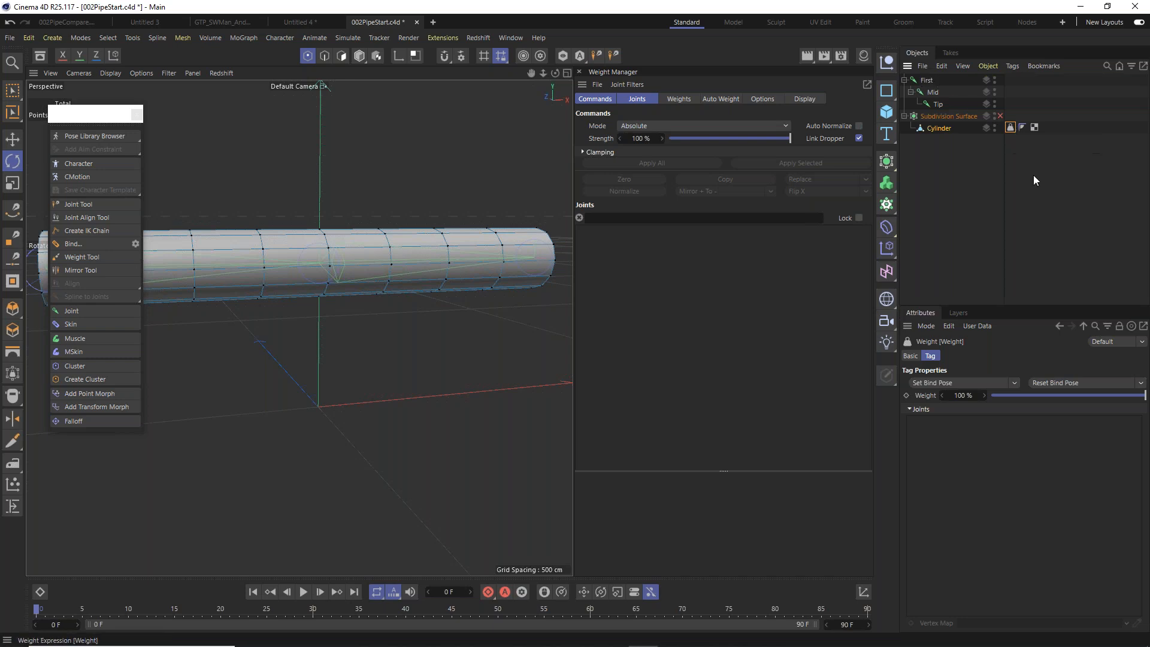
Add the First, Mid and Tip joints to the joint list of the Cylinder's Weight tag.
left_click(928, 79)
left_click(936, 103, "shift")
left_click(1009, 130)
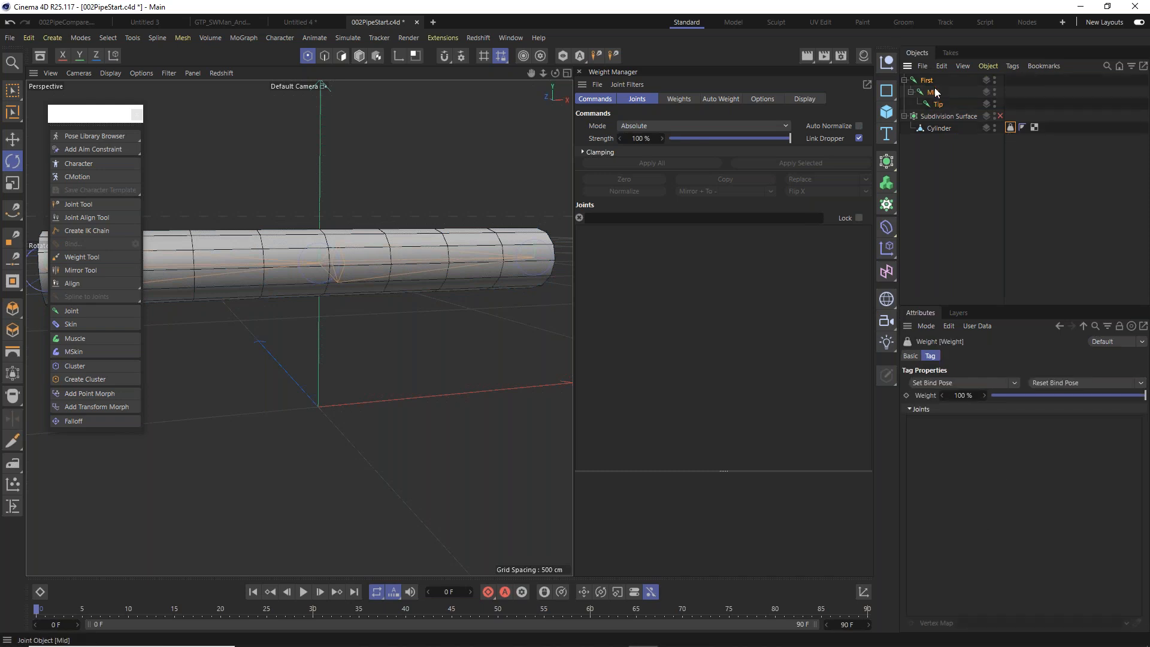
left_click_drag(930, 82, 995, 441)
left_click(936, 88)
left_click(1011, 128)
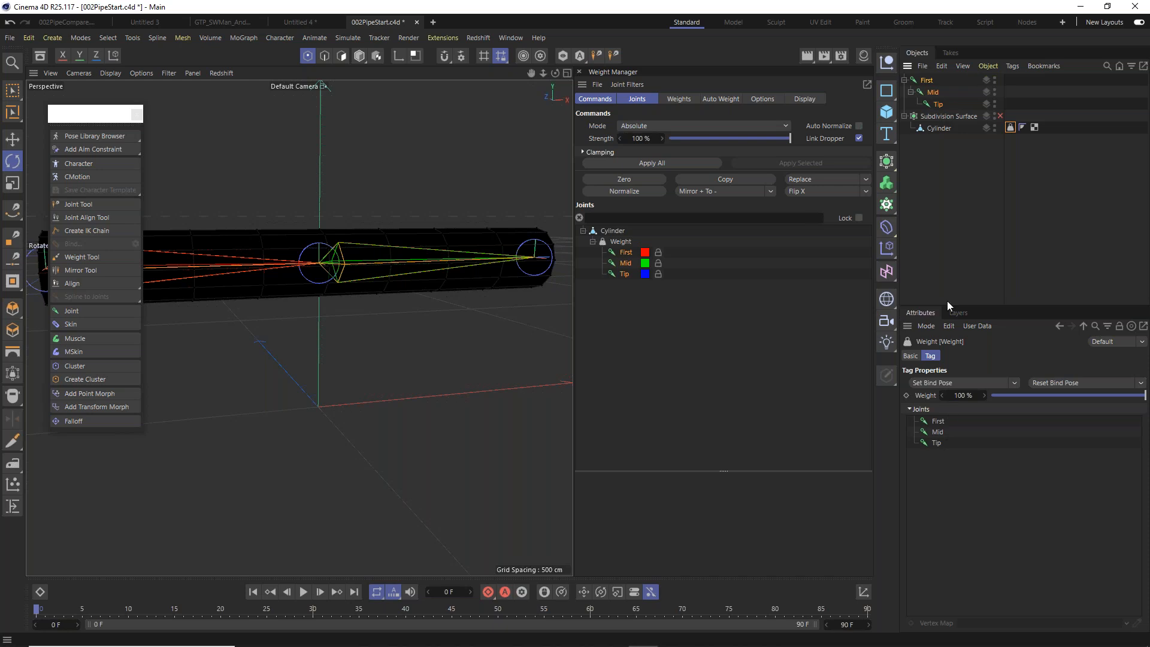
Create a Skin deformer as a child of the Cylinder and reselect the Cylinder to display its weights.
left_click(71, 323)
left_click(71, 323)
left_click_drag(927, 80, 938, 140)
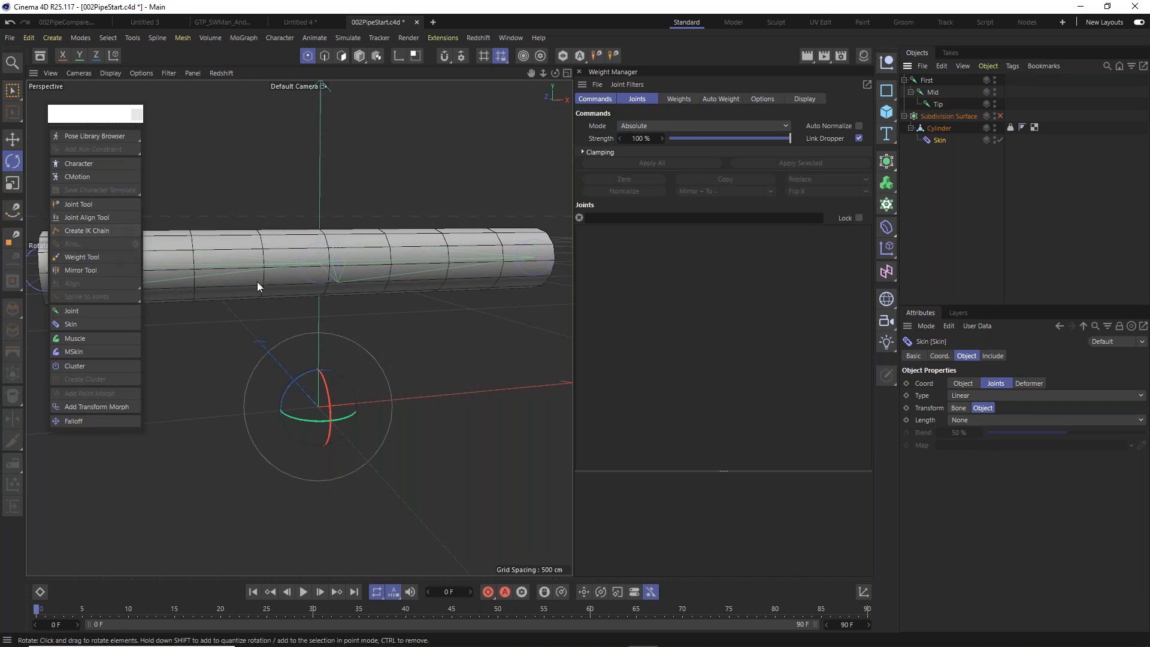
middle_click_drag(366, 328, 439, 328, "alt")
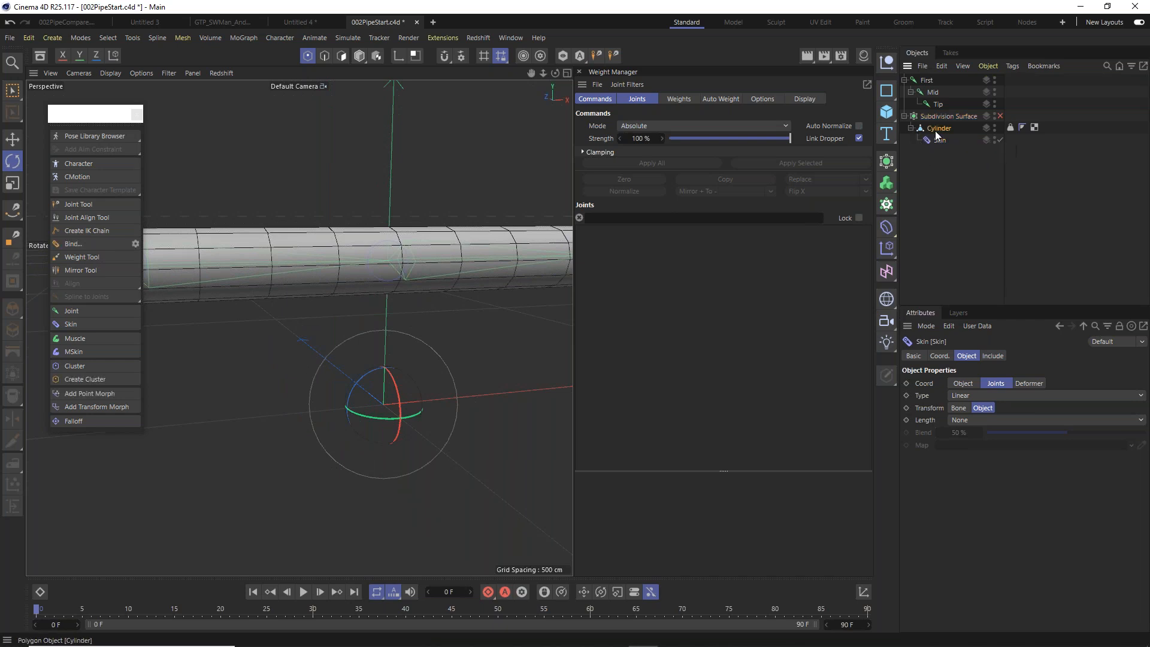
left_click(936, 130)
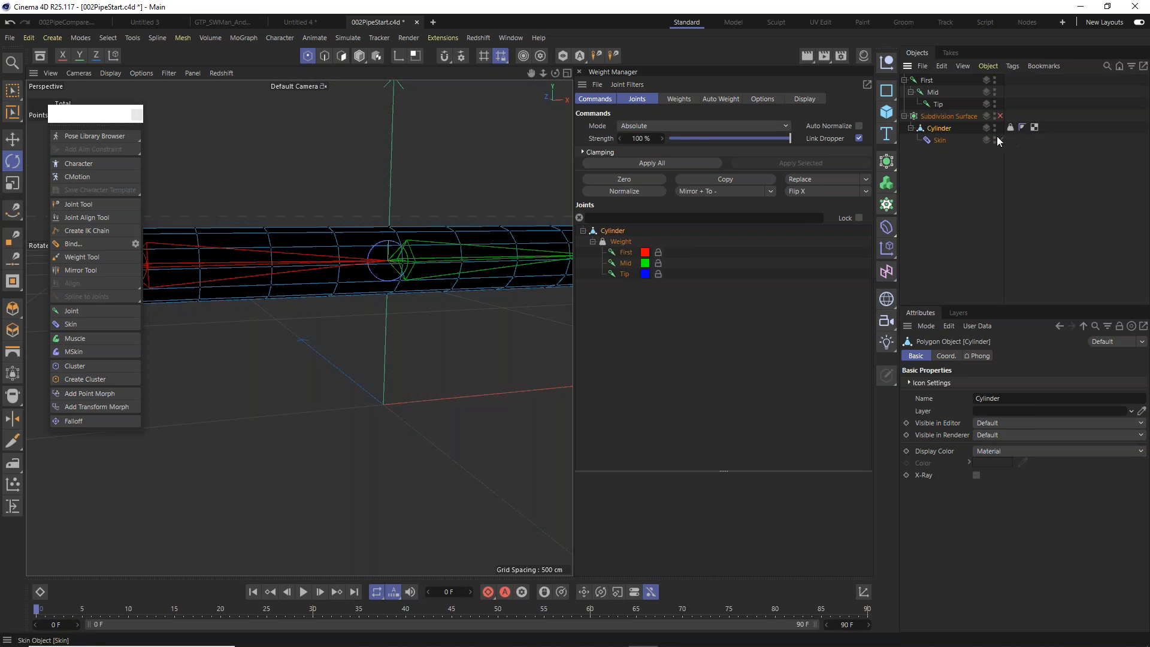
Cycle through the First, Mid and Tip joints in the Weight Manager to examine each joint's influence on the Cylinder.
left_click_drag(457, 254, 509, 287, "alt")
left_click(623, 254)
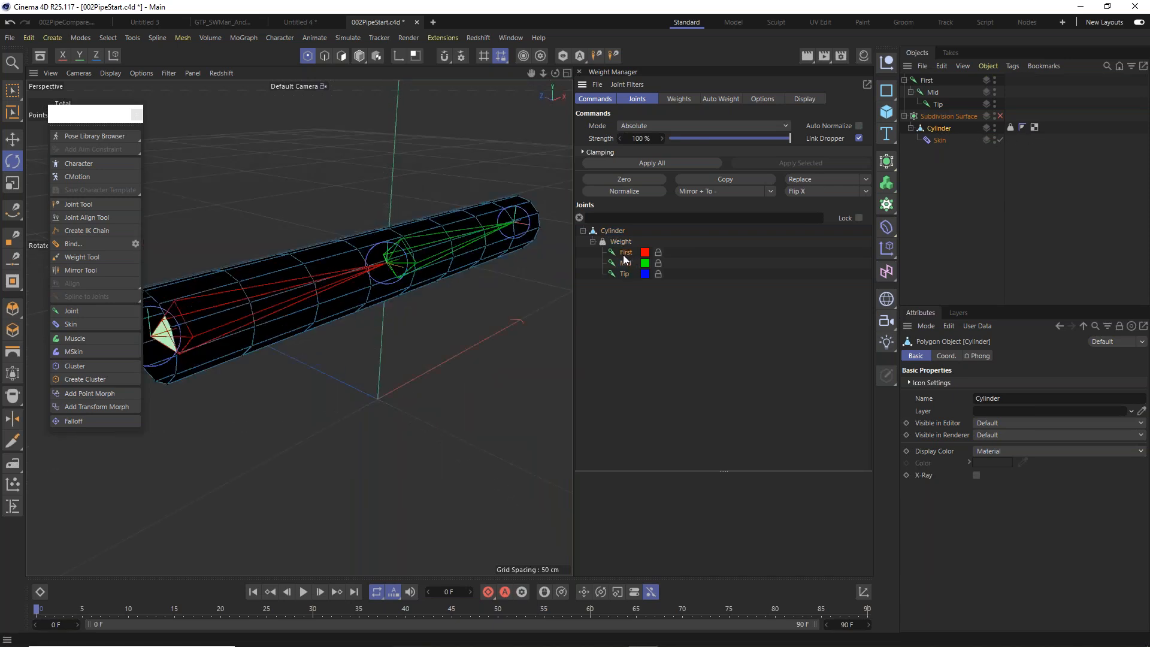
left_click(624, 262)
left_click(624, 275)
left_click(623, 254)
left_click(624, 261)
left_click(626, 271)
left_click(627, 252)
left_click(627, 262)
left_click(626, 272)
Select a single Cylinder point between the Mid and Tip joints and activate the Move tool.
mouse_move(411, 269)
left_mouse_down("alt")
mouse_move(373, 270)
mouse_move(412, 279)
mouse_move(430, 262)
left_mouse_up("alt")
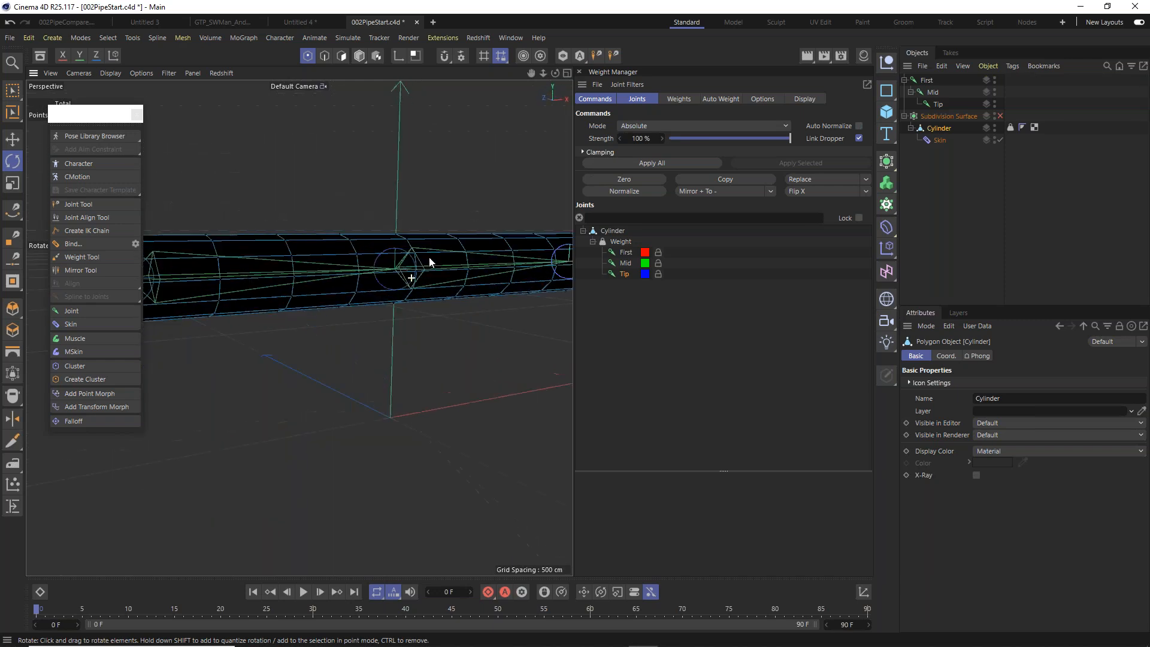
left_click_drag(474, 269, 379, 254, "alt")
right_click_drag(380, 252, 419, 260, "alt")
mouse_move(420, 259)
left_mouse_down("alt")
mouse_move(390, 274)
mouse_move(400, 272)
left_mouse_up("alt")
right_click_drag(400, 271, 451, 303, "alt")
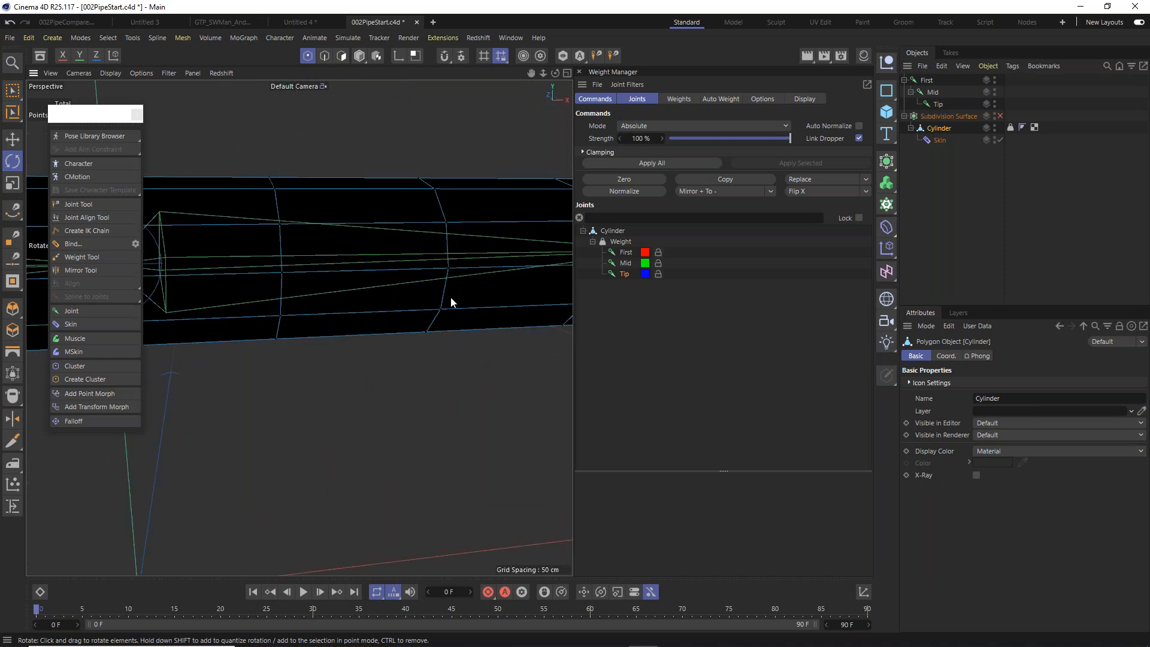
left_click_drag(452, 304, 462, 244, "alt")
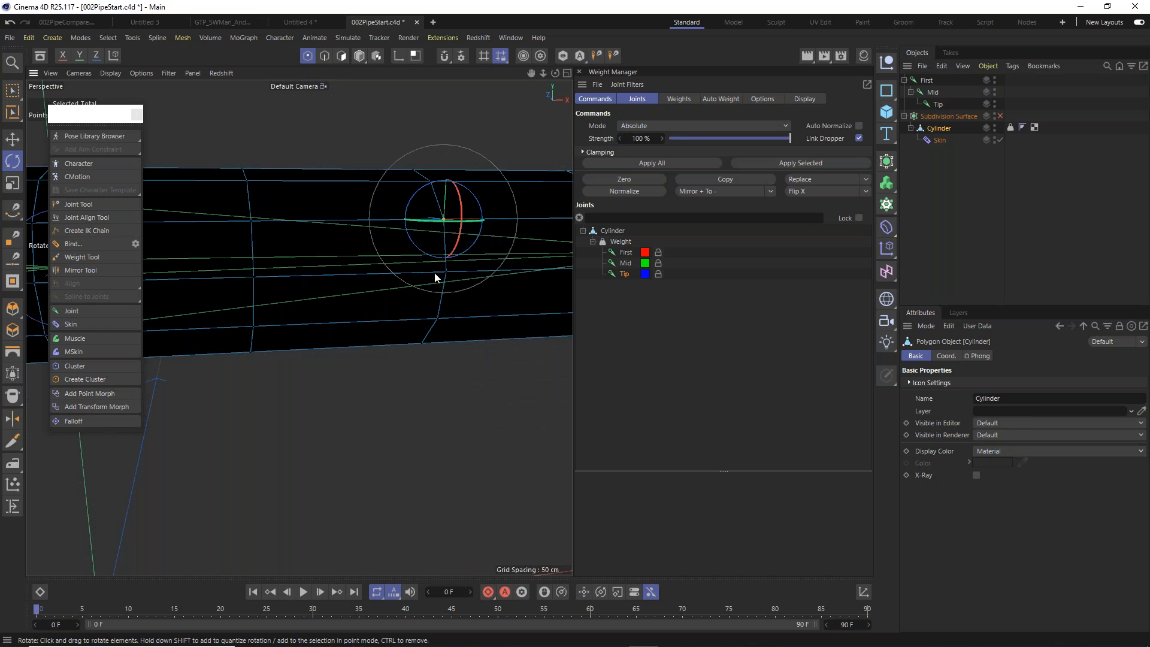
key("e")
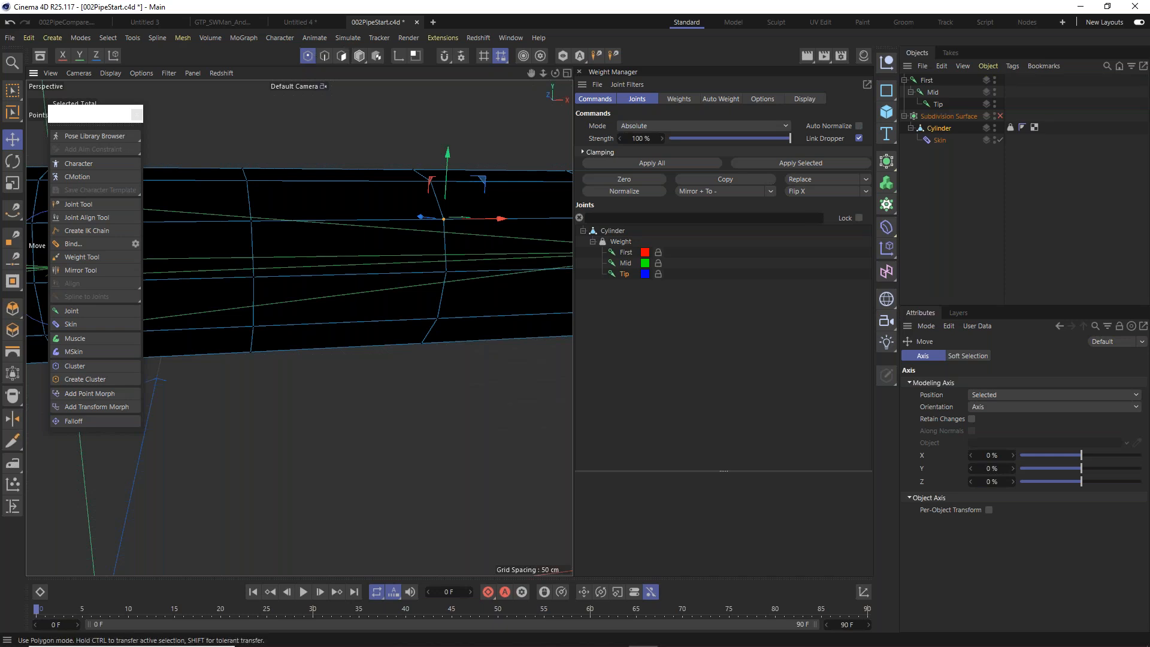
Switch the Cylinder to Model mode and return to Point mode.
left_click(359, 56)
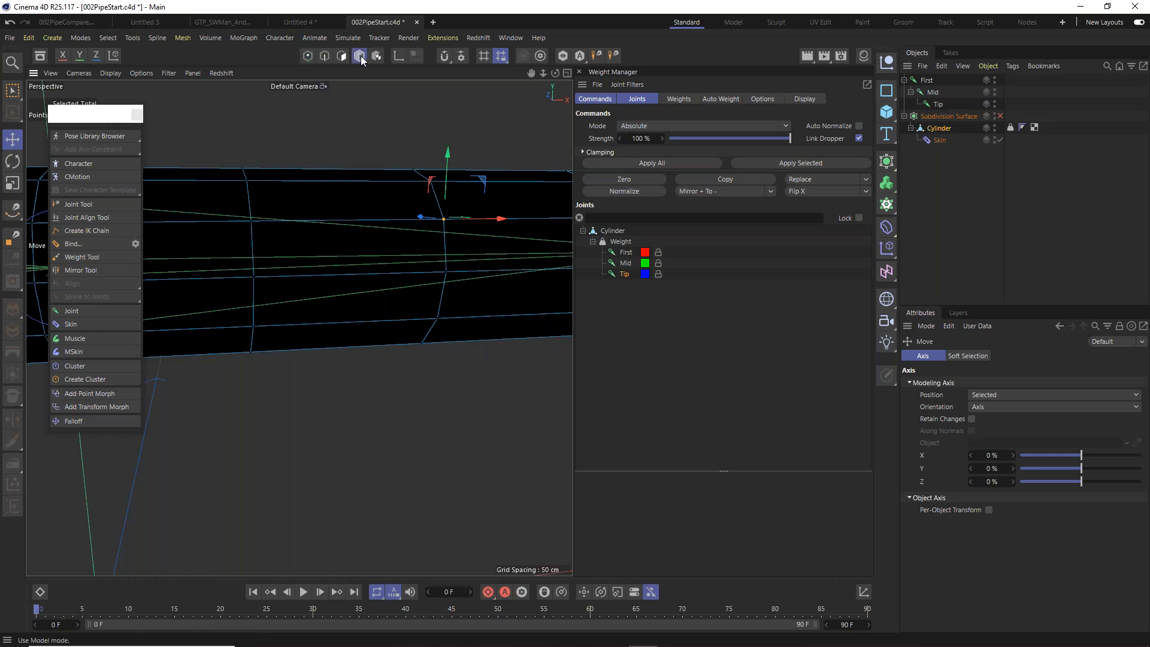
left_click(441, 220)
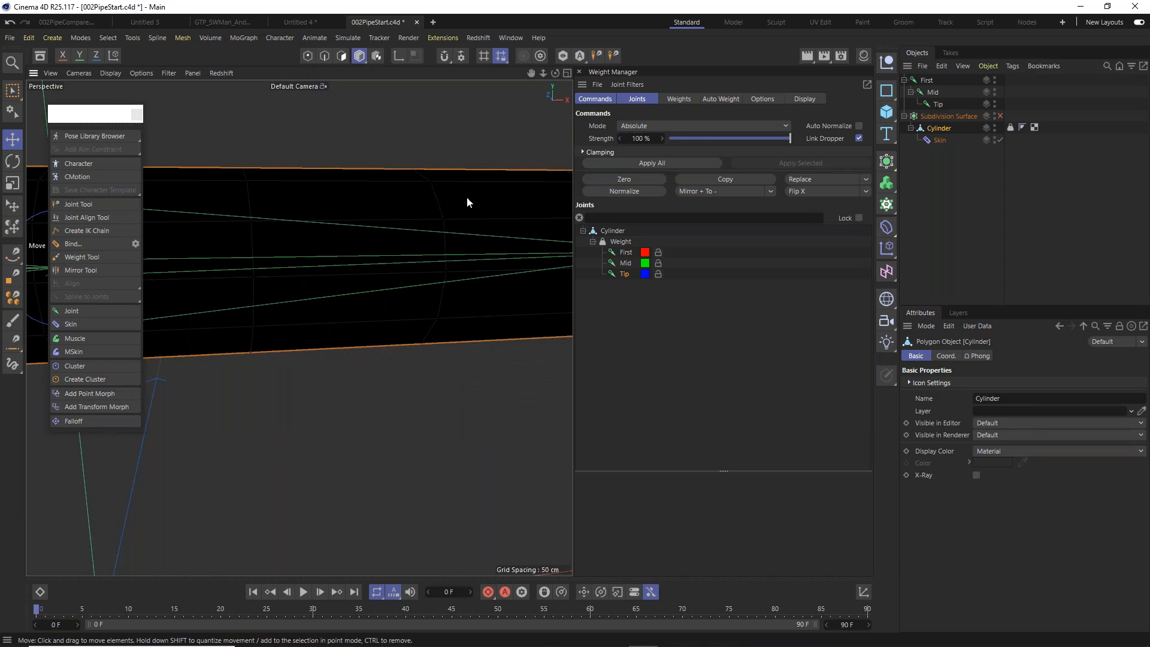
left_click(308, 56)
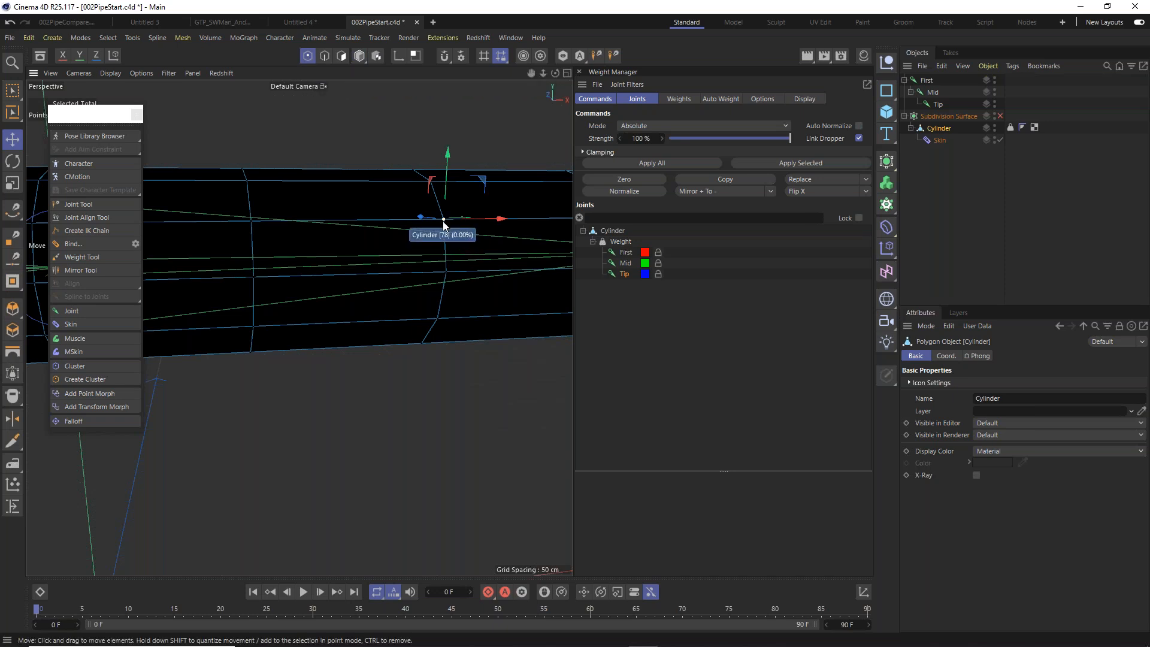
Assign the selected point to the Mid joint in Absolute mode at 100% strength and inspect the weight along the pipe.
left_click(627, 265)
left_click(643, 126)
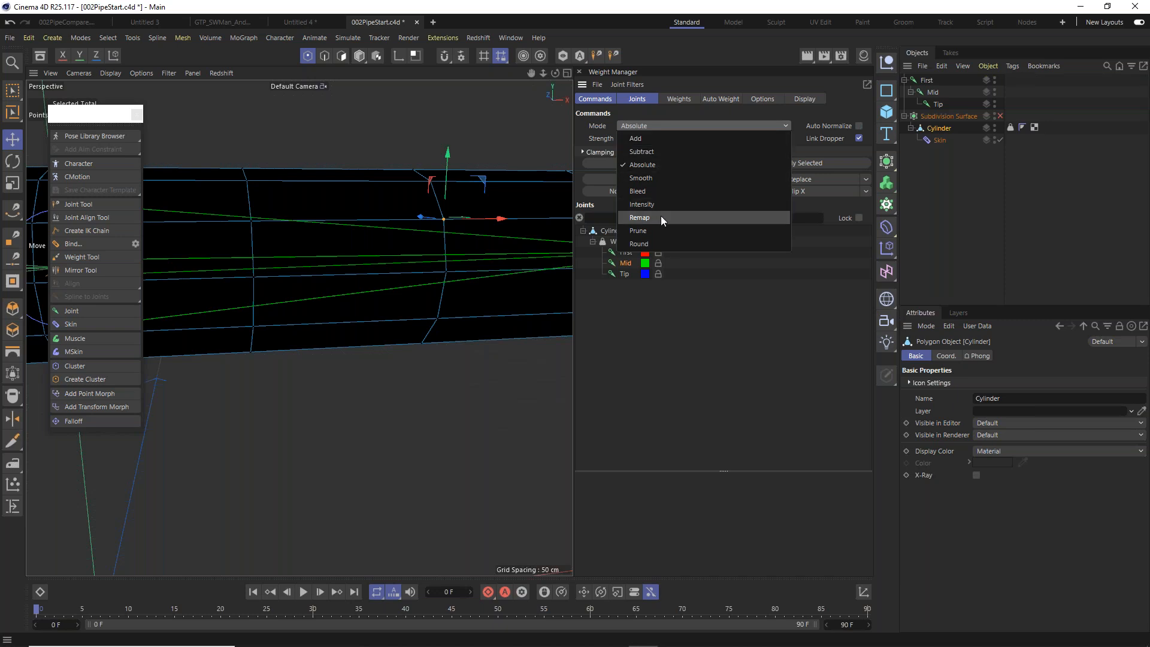
left_click(672, 73)
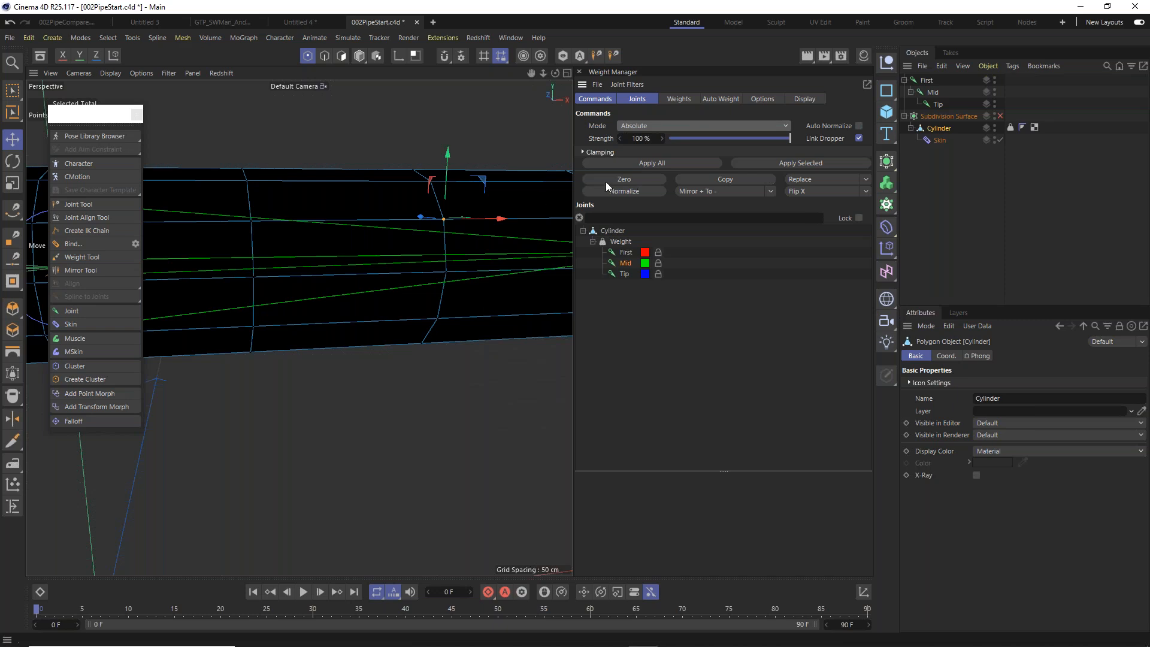
left_click(443, 222)
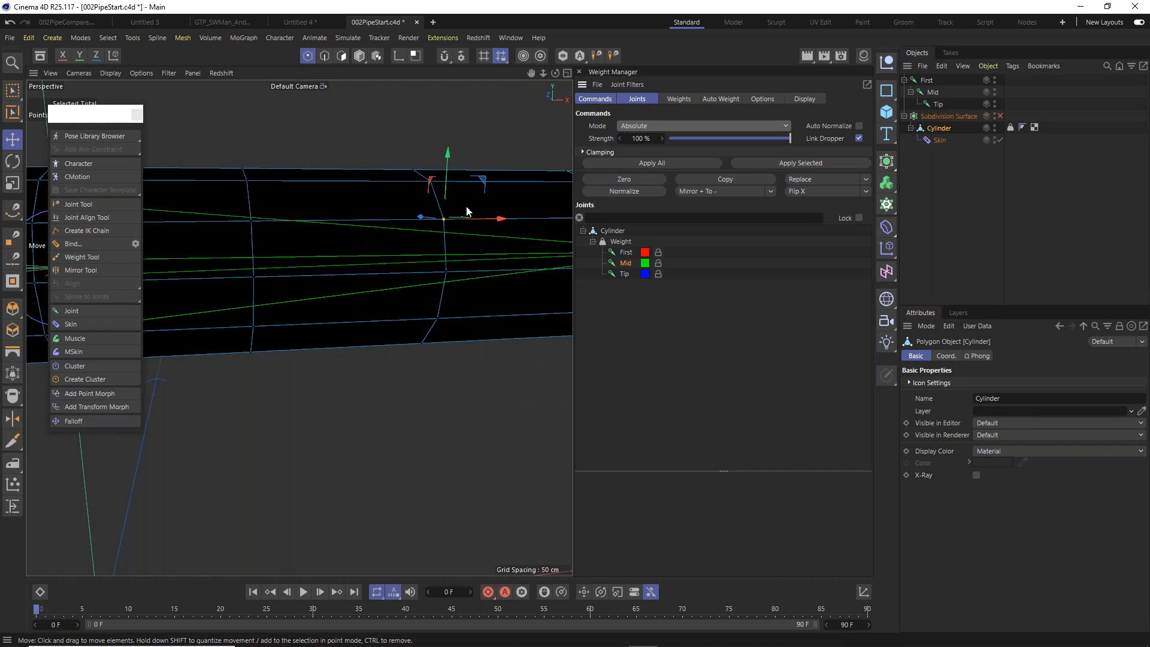
left_click(790, 163)
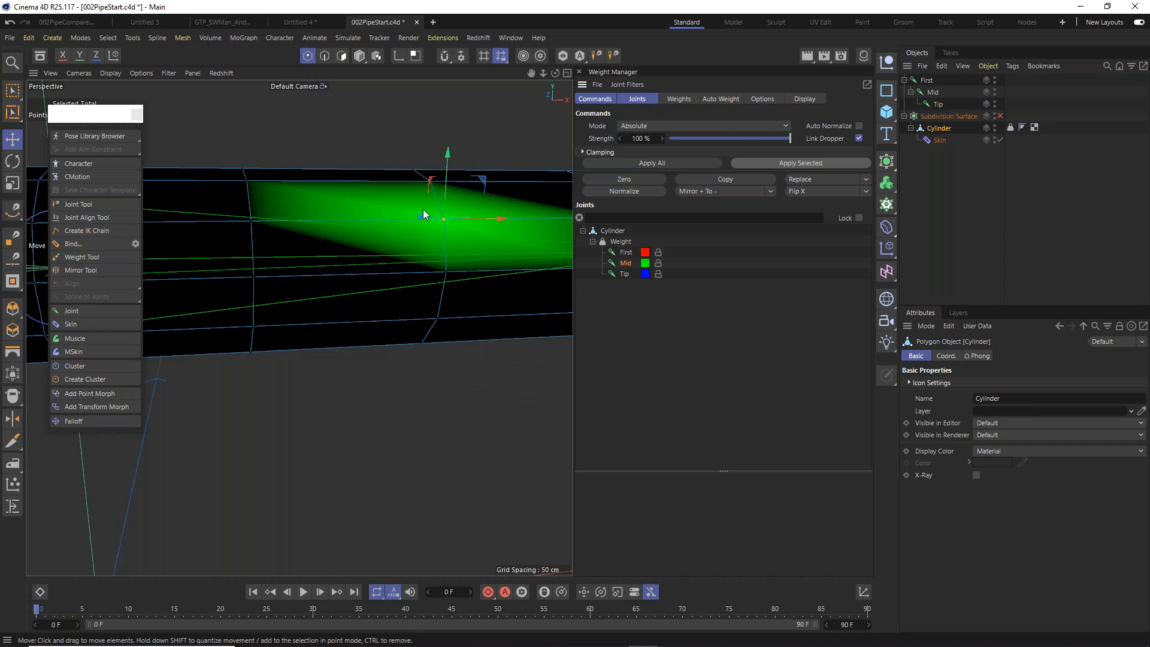
scroll(393, 291, "down", 8)
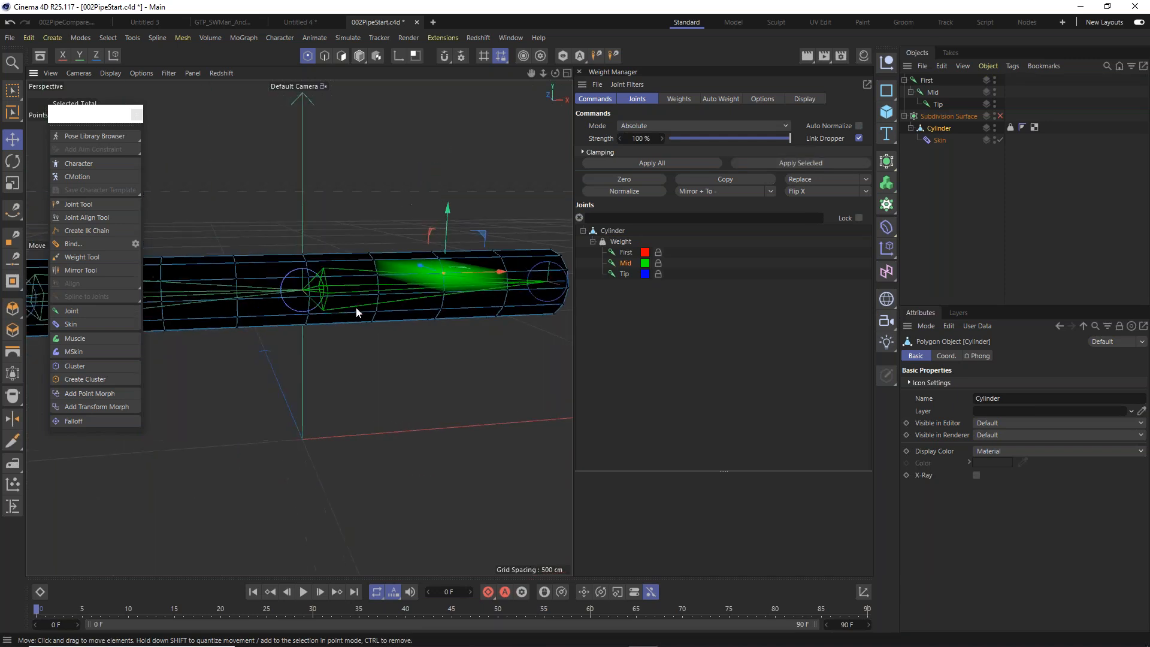
scroll(384, 317, "up", 5)
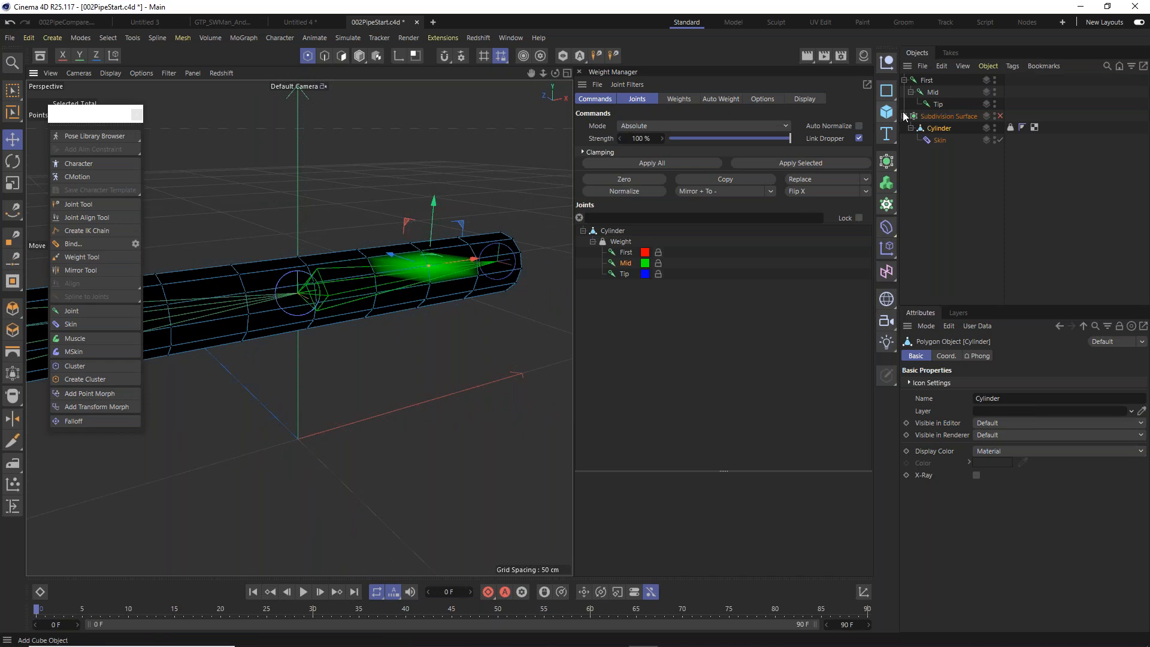
Test-rotate the Mid joint in Model mode to check how the weighted point follows, and undo the rotation.
left_click(933, 92)
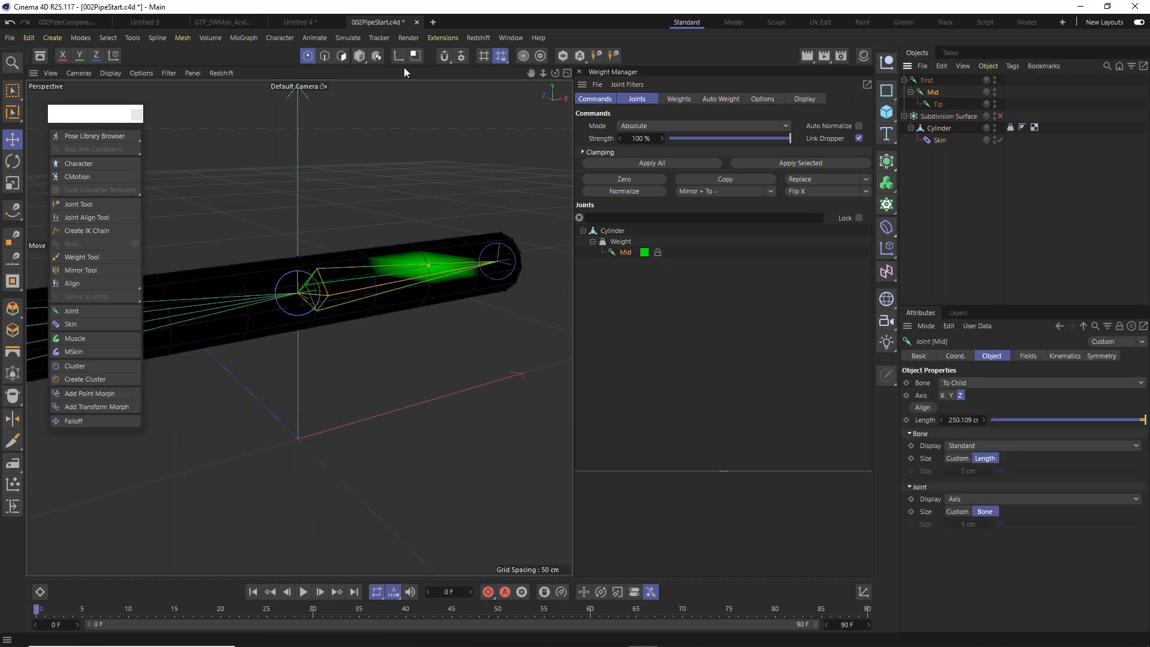
left_click(362, 56)
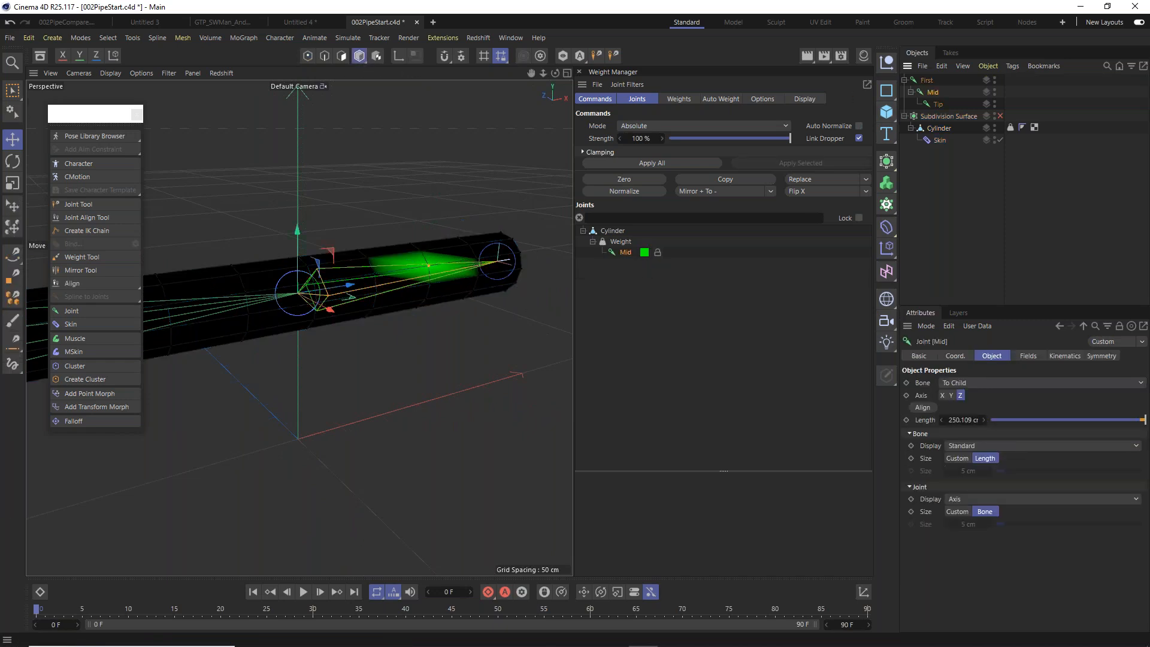
left_click(17, 162)
left_click(17, 161)
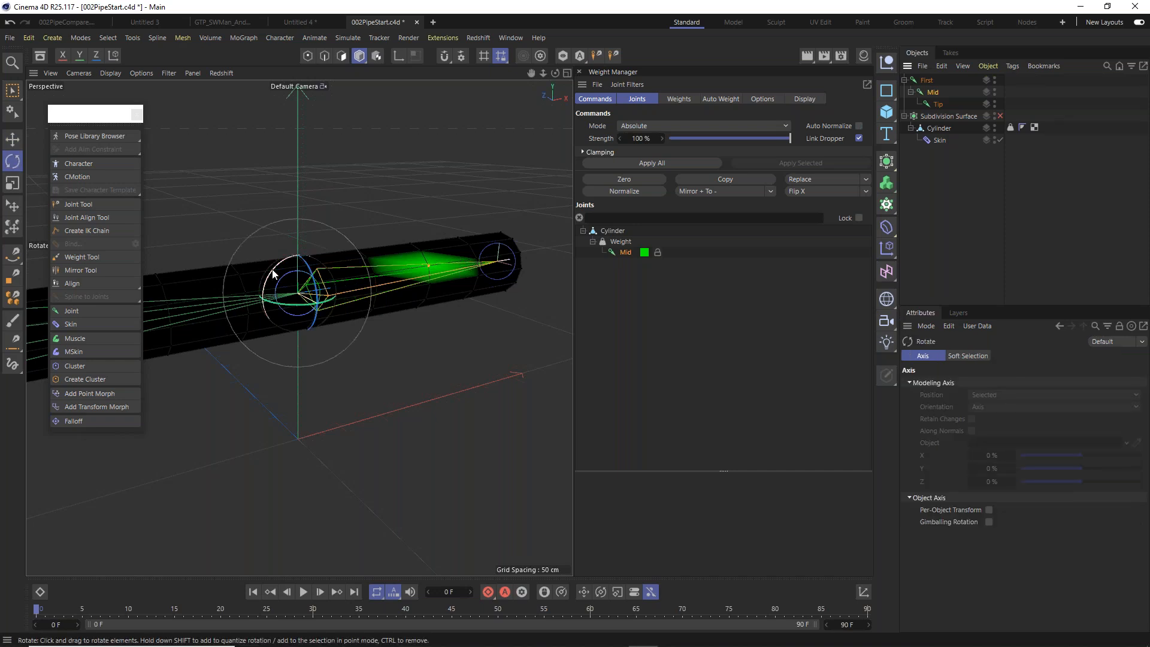
left_click(307, 55)
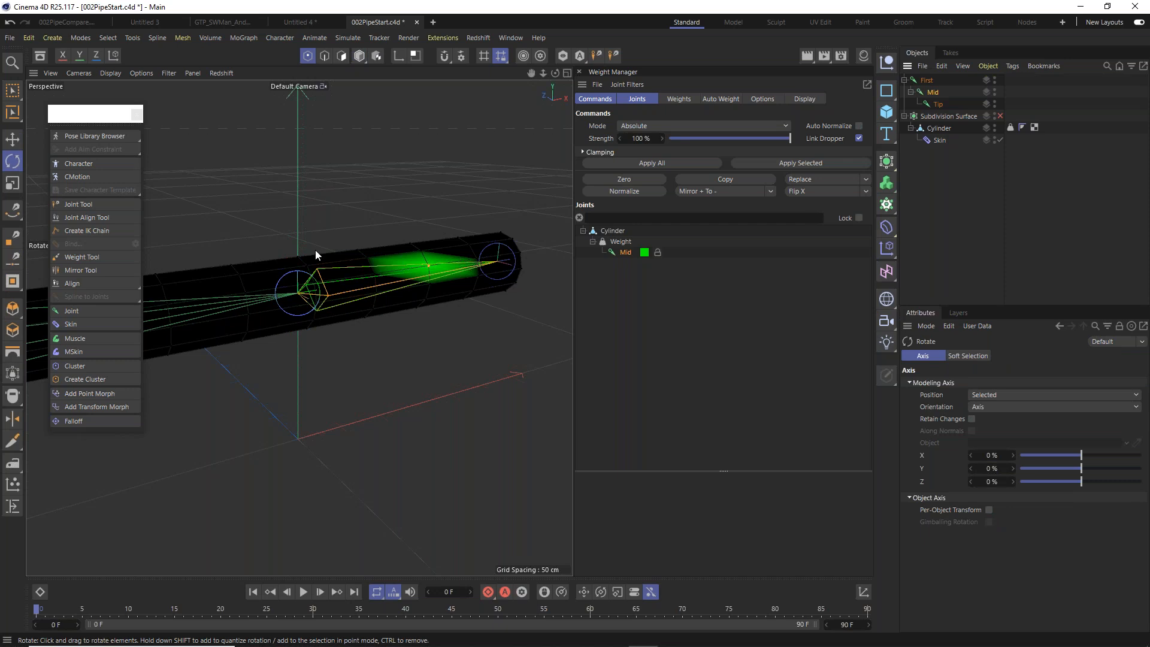
left_click(362, 55)
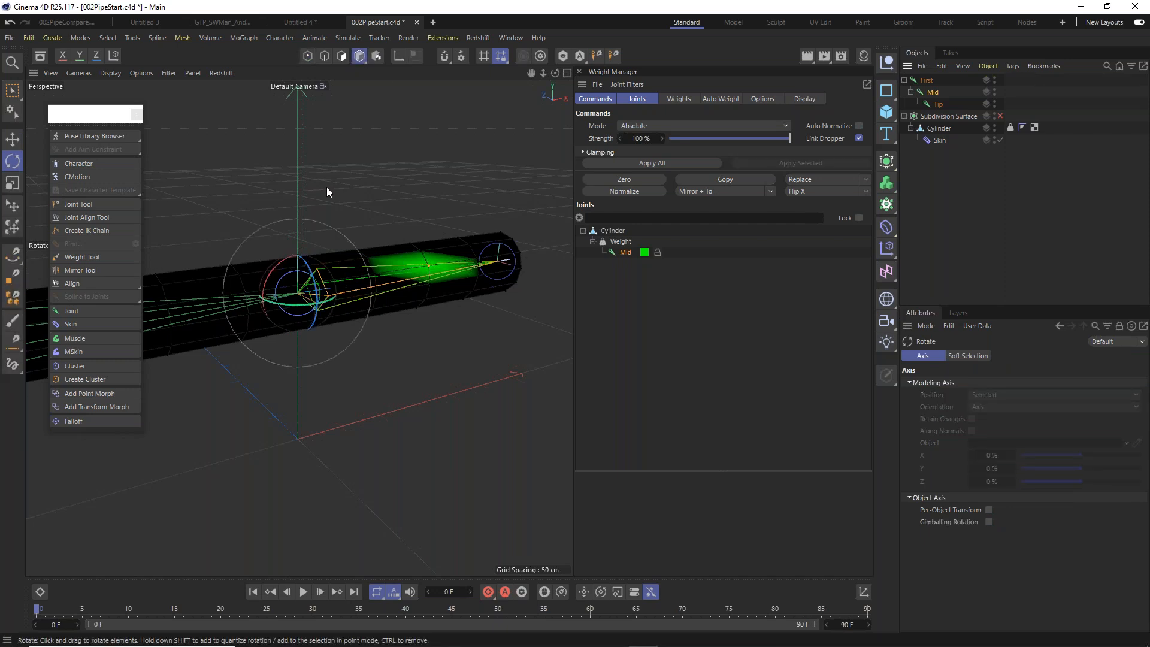
left_click_drag(273, 273, 256, 322)
left_click_drag(306, 233, 323, 206, "alt")
key("ctrl+z")
Enable Auto Normalize in the Weight Manager and set the weight strength to 50%.
left_click_drag(392, 253, 420, 259, "alt")
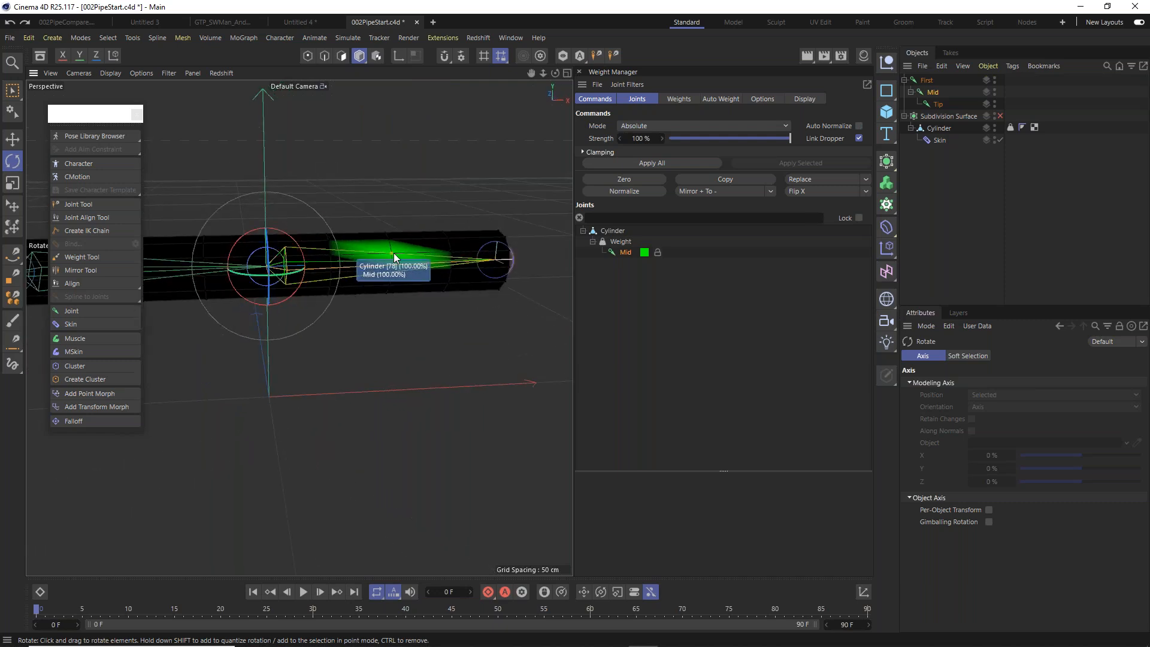
scroll(394, 252, "up", 3)
left_click_drag(383, 267, 369, 271, "alt")
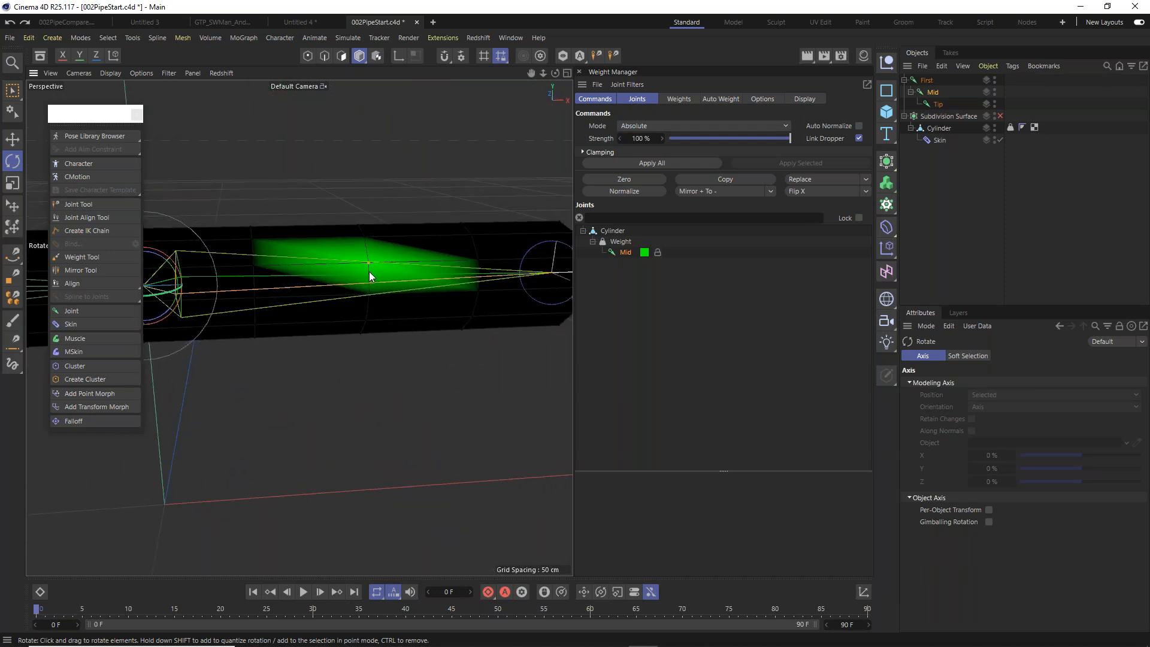
scroll(368, 264, "down", 2)
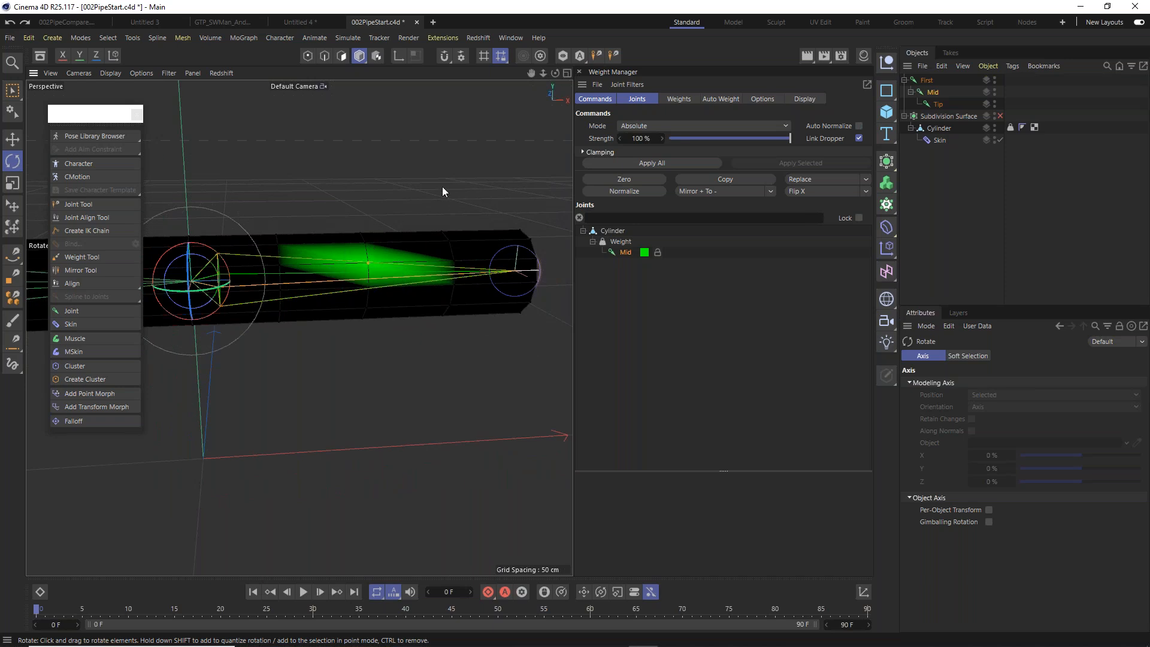
left_click_drag(789, 140, 843, 134)
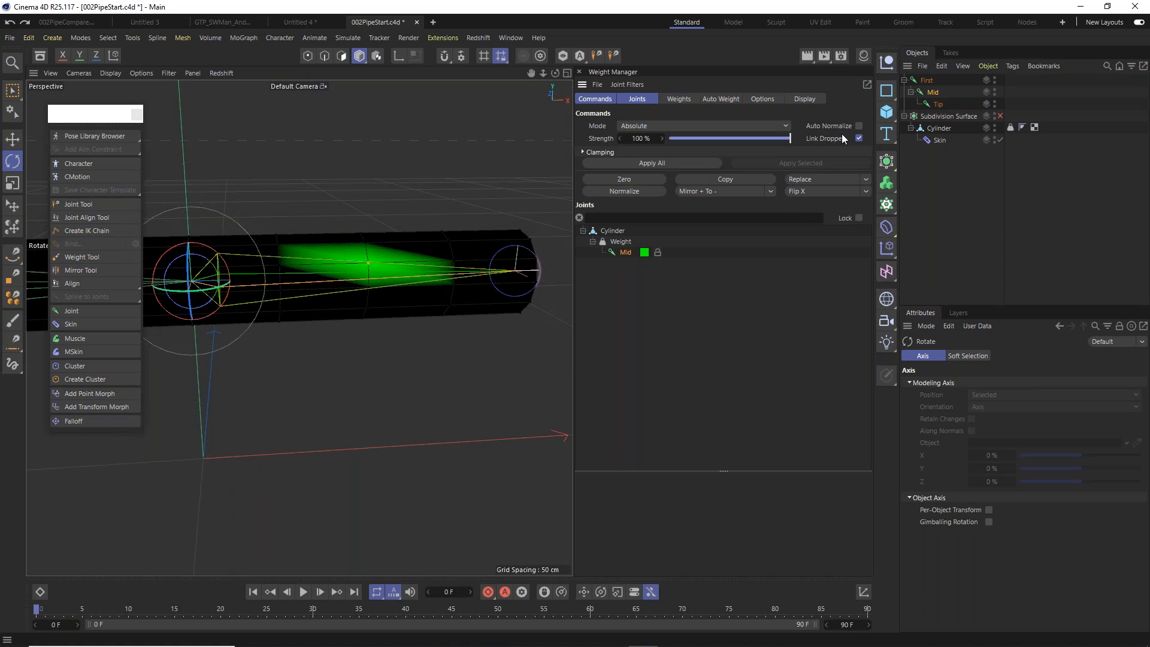
left_click(858, 125)
left_click_drag(789, 138, 750, 142)
Try to apply a 50% Mid joint weight to the already weighted point on the cylinder with Auto Normalize on.
left_click(938, 127)
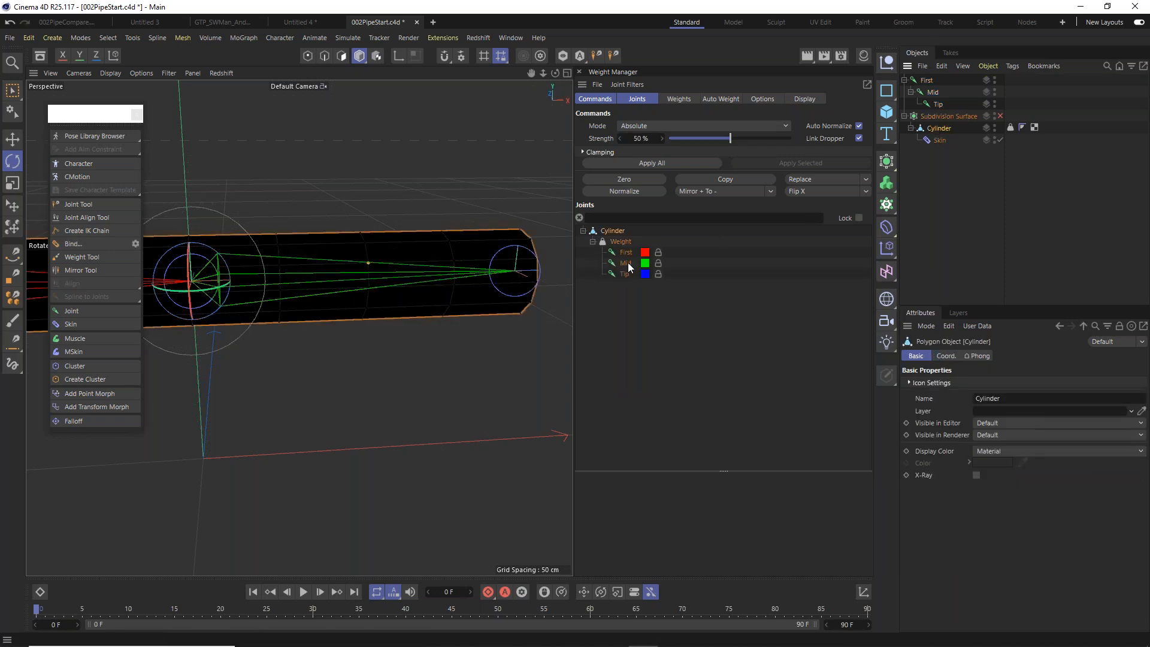
left_click(626, 263)
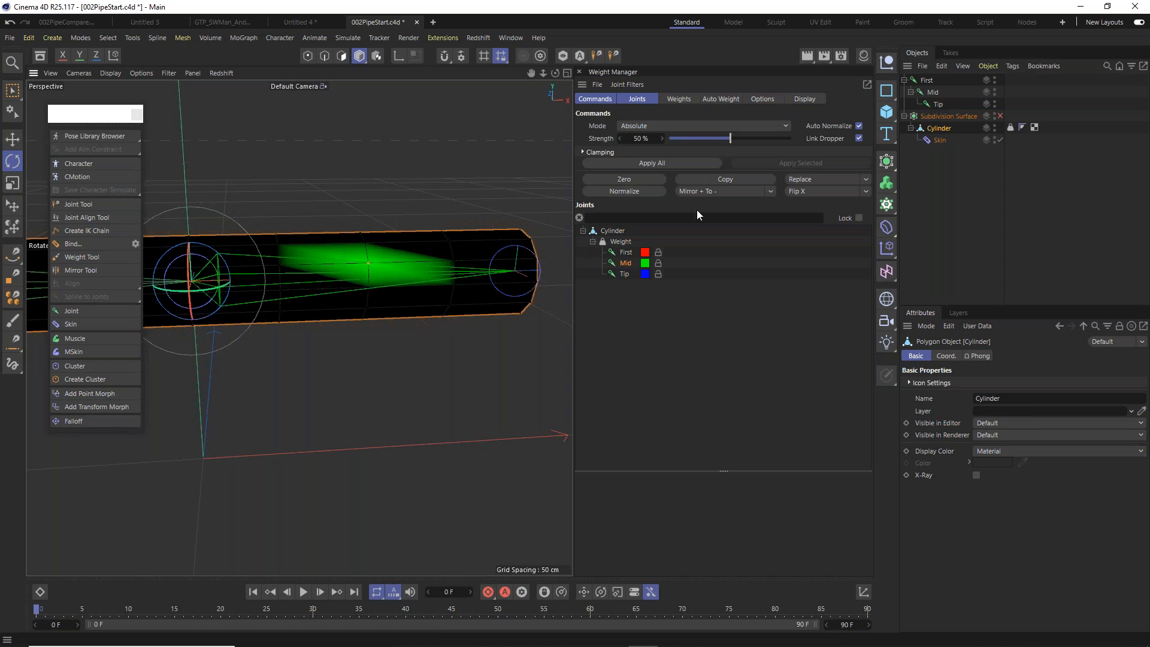
left_click(308, 56)
scroll(351, 267, "up", 4)
left_click_drag(368, 275, 426, 287, "alt")
left_click(12, 139)
left_click(378, 261)
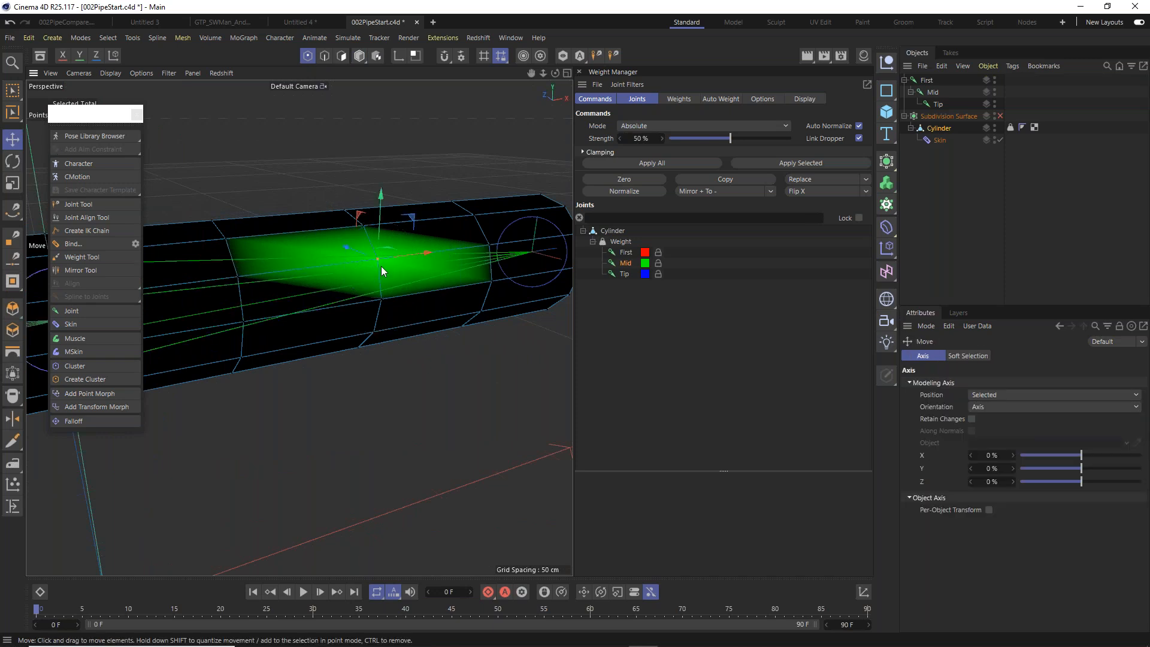
left_click(822, 164)
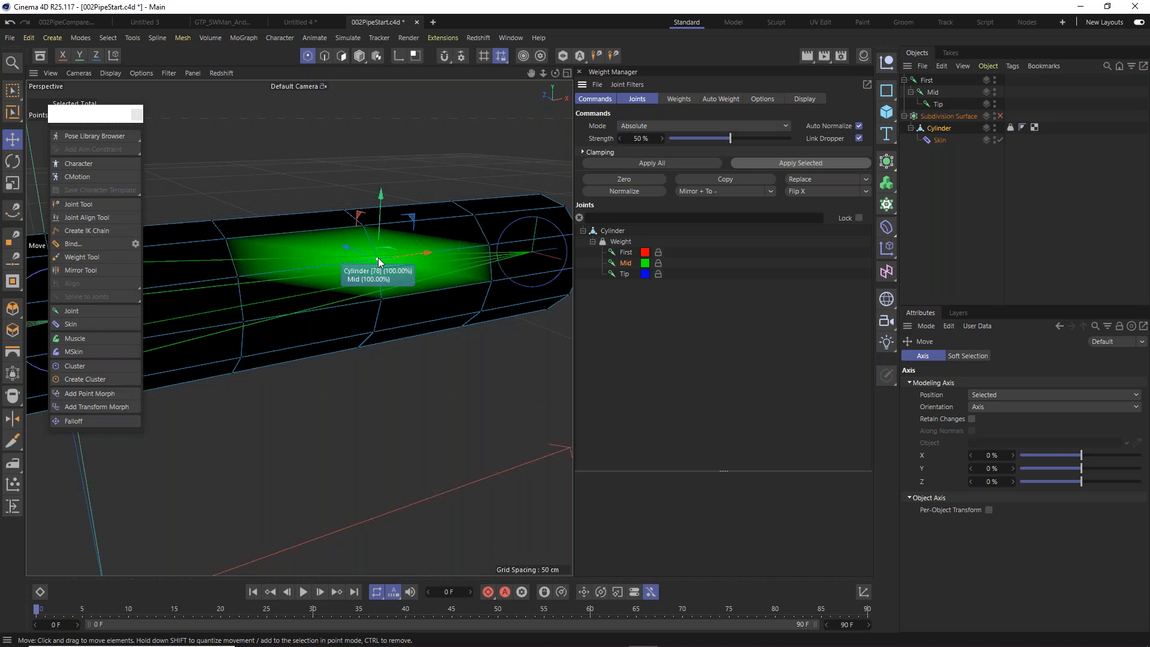
Check the selected point's entry in the weights table, and apply the 50% Mid weight to it with Auto Normalize off.
left_click(680, 98)
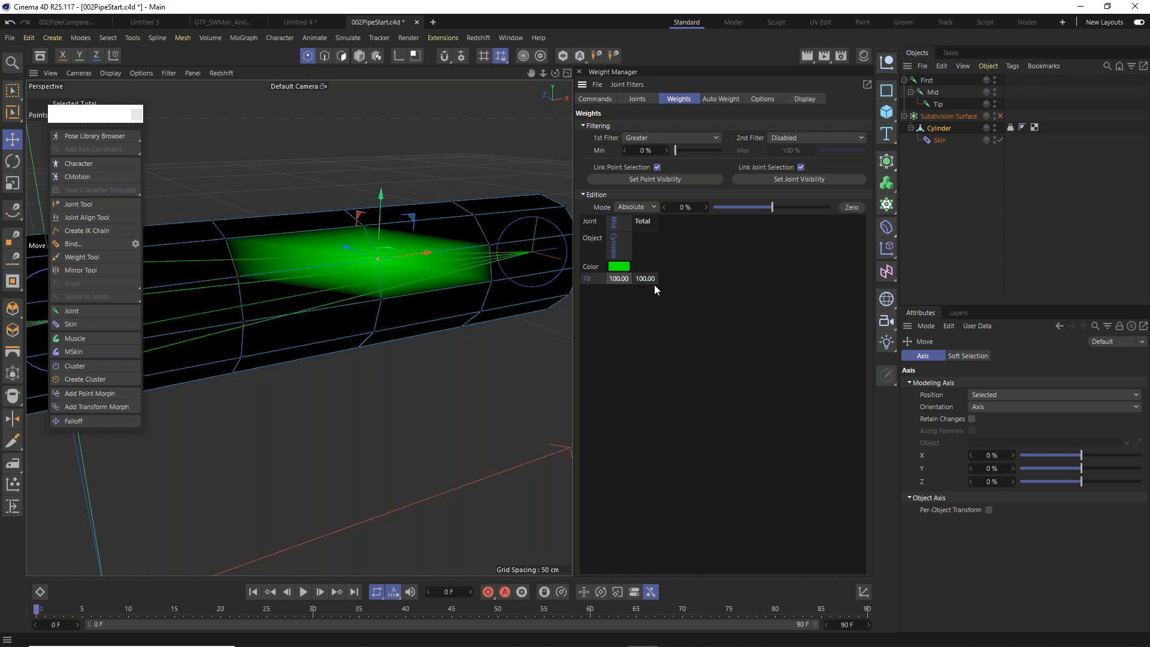
left_click(591, 101)
left_click(637, 99)
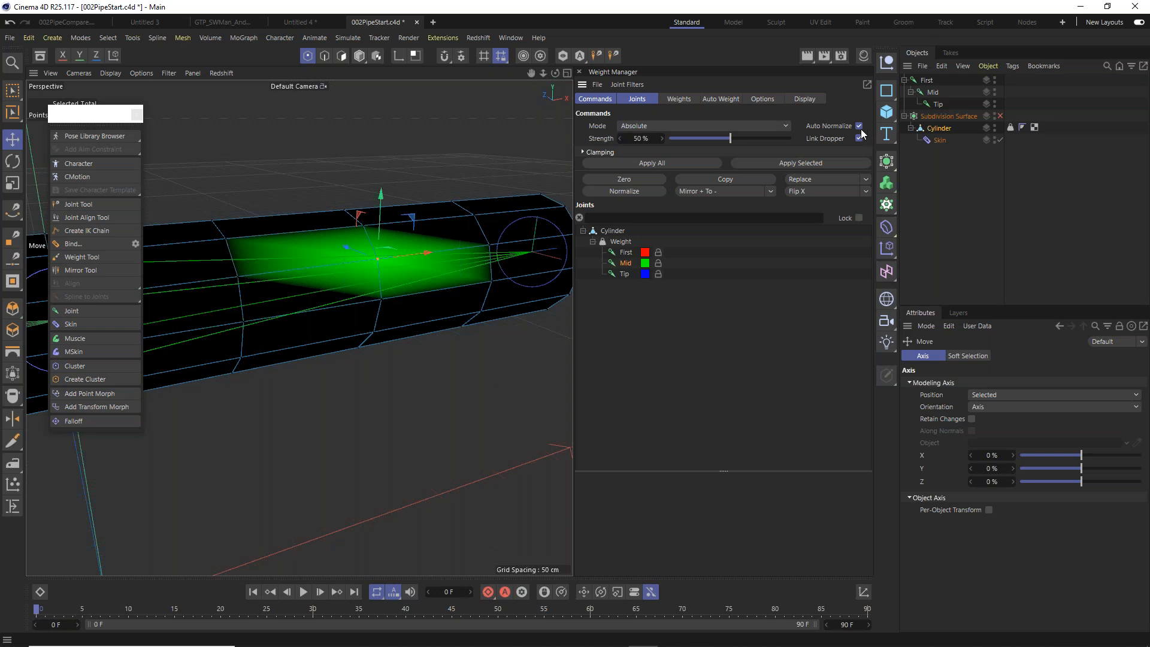
left_click(793, 161)
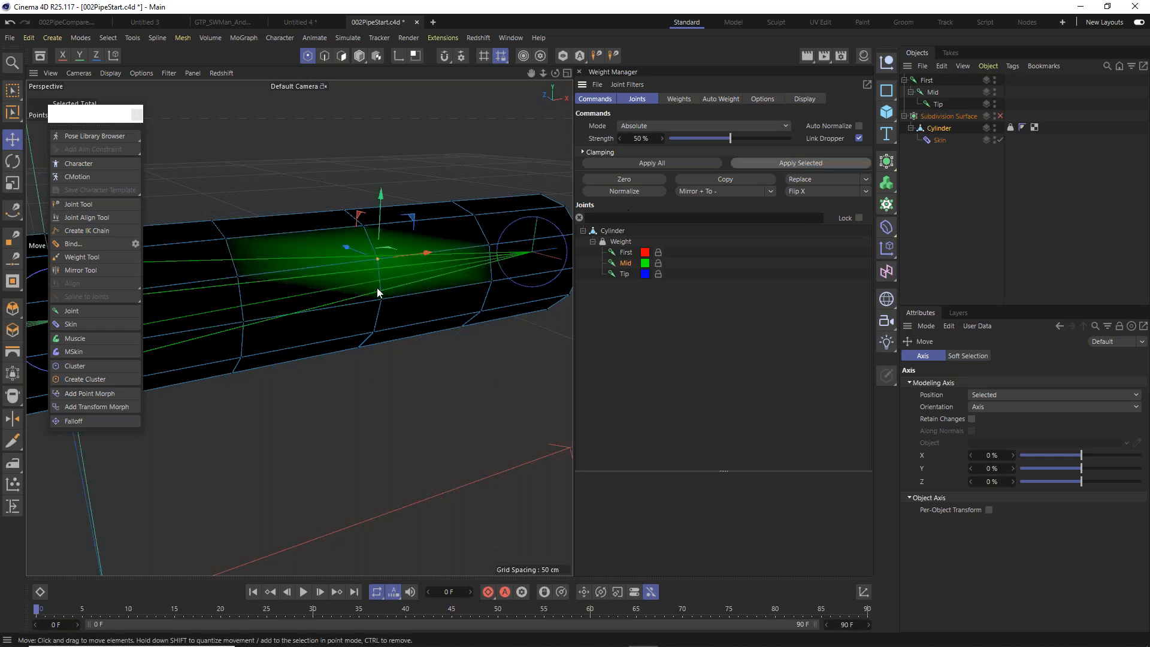
mouse_move(376, 268)
Test-rotate the Mid joint in Model mode to check the partially weighted point, and undo the rotation.
scroll(383, 259, "down", 5)
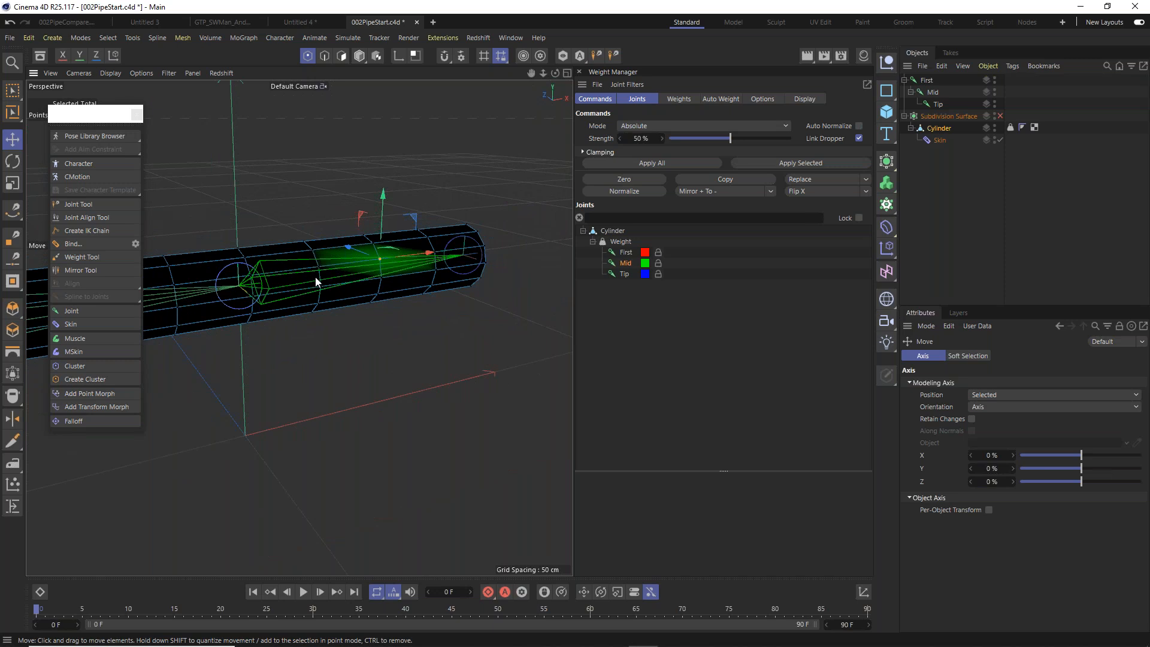
middle_click_drag(316, 278, 375, 278, "alt")
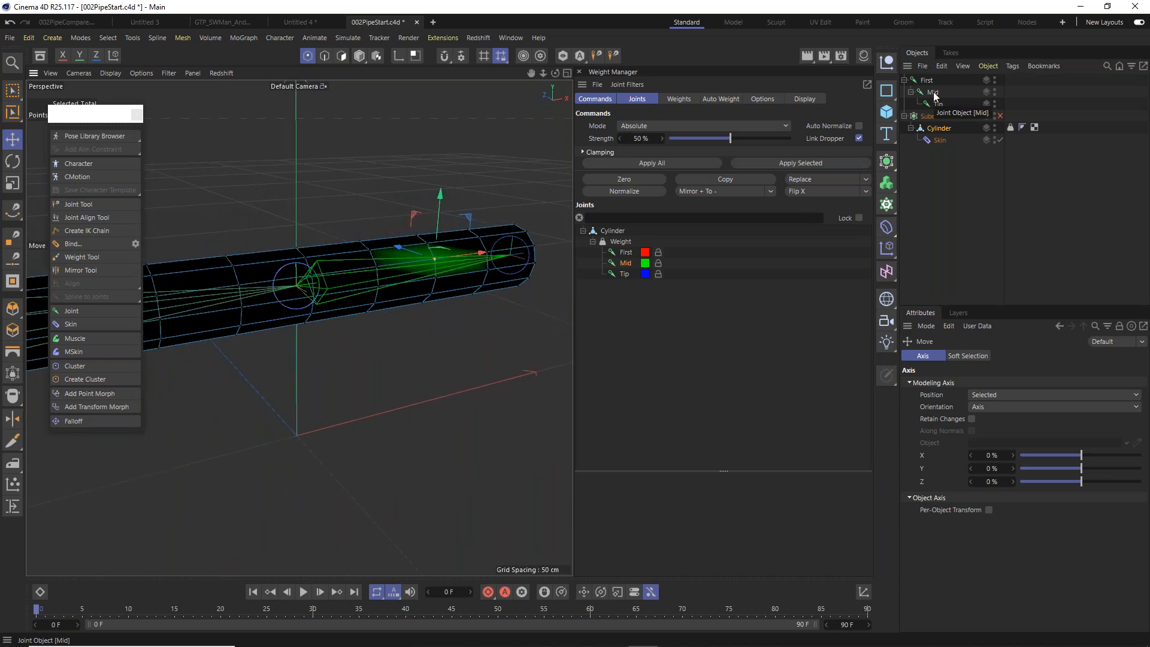
left_click(933, 92)
left_click(360, 56)
key("r")
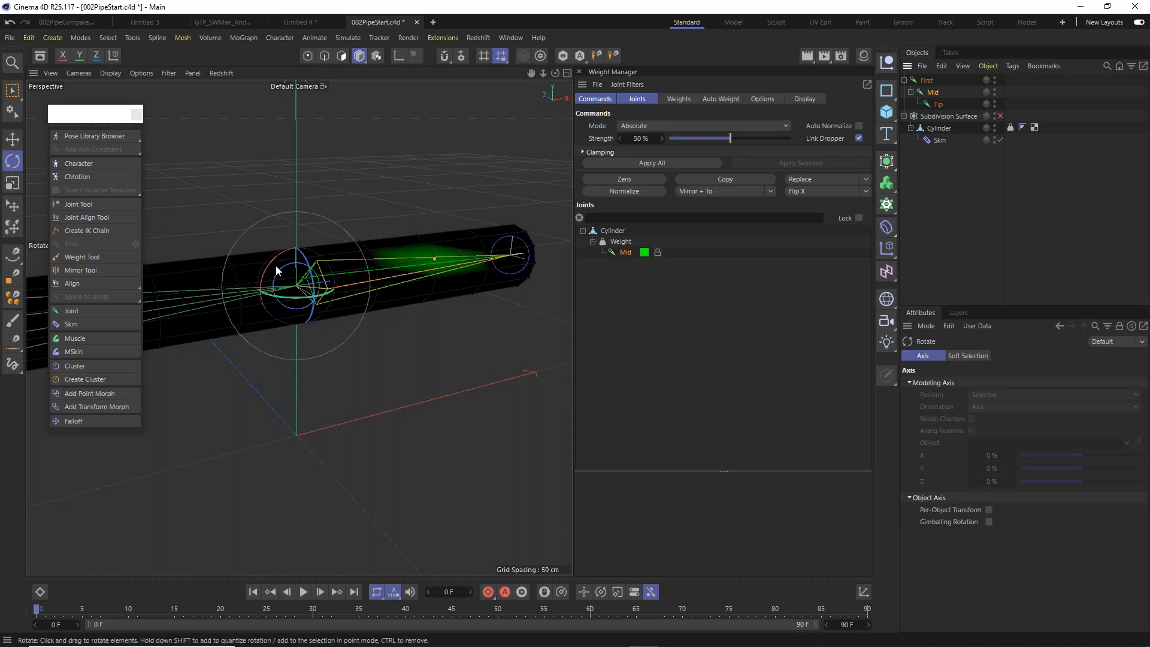
mouse_move(271, 266)
left_mouse_down()
mouse_move(247, 333)
mouse_move(282, 272)
mouse_move(264, 311)
mouse_move(270, 289)
left_mouse_up()
key("ctrl+z")
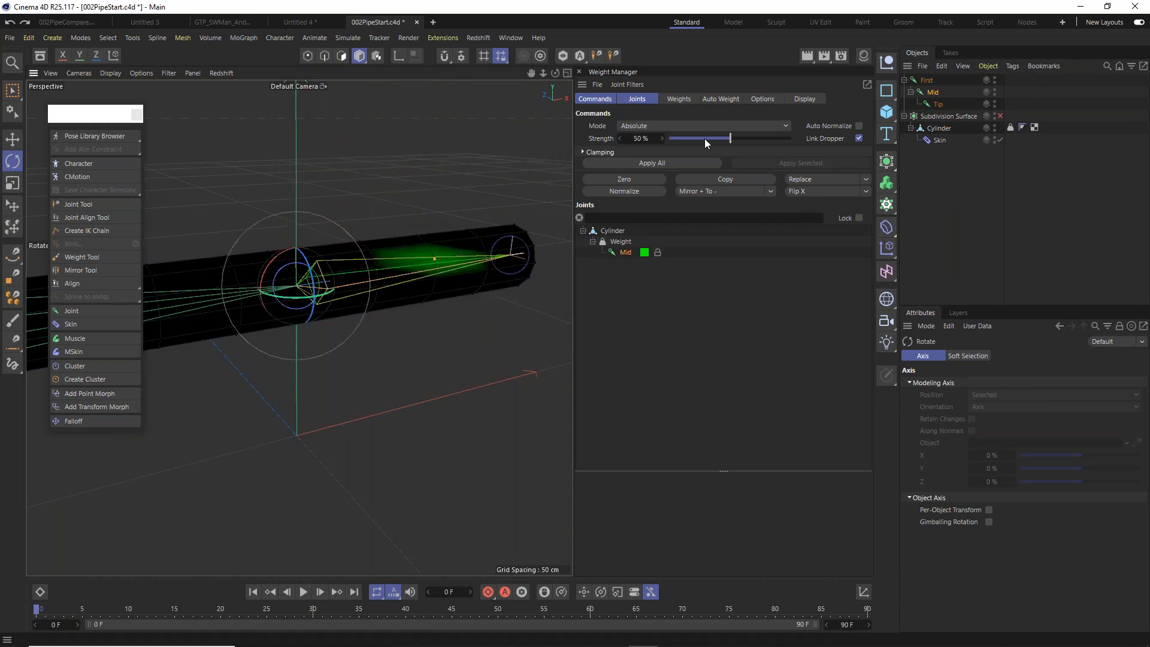
Examine the point's Mid and total weights in the weights table, and return to the commands and joints.
left_click(681, 100)
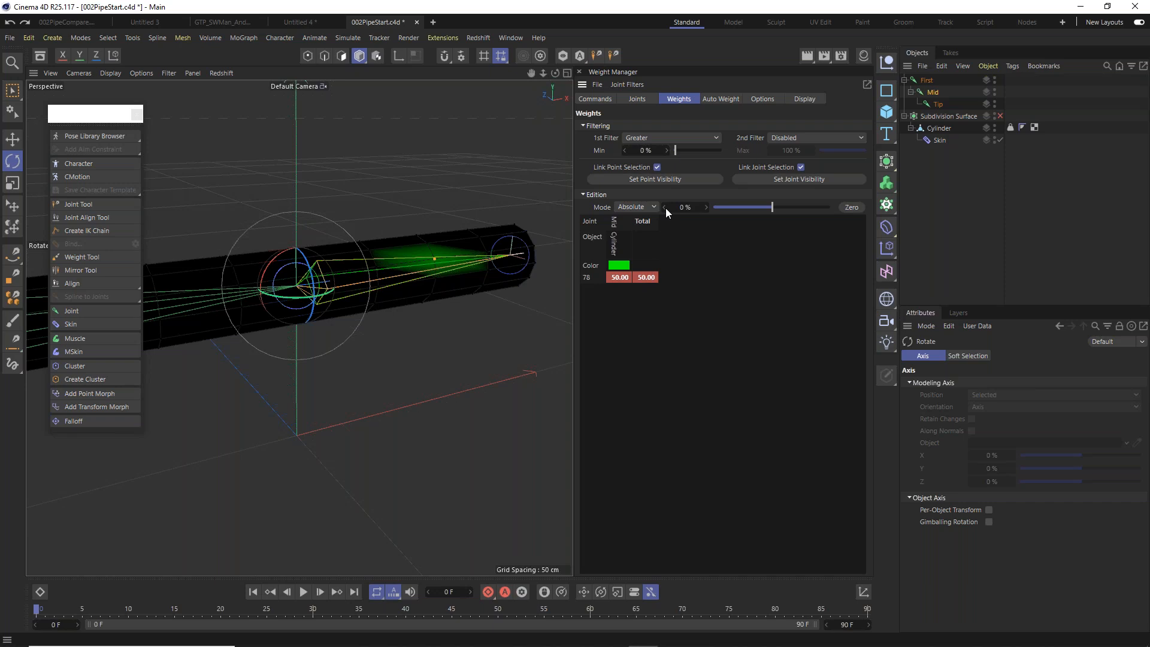
left_click(596, 98)
left_click(637, 98, "shift")
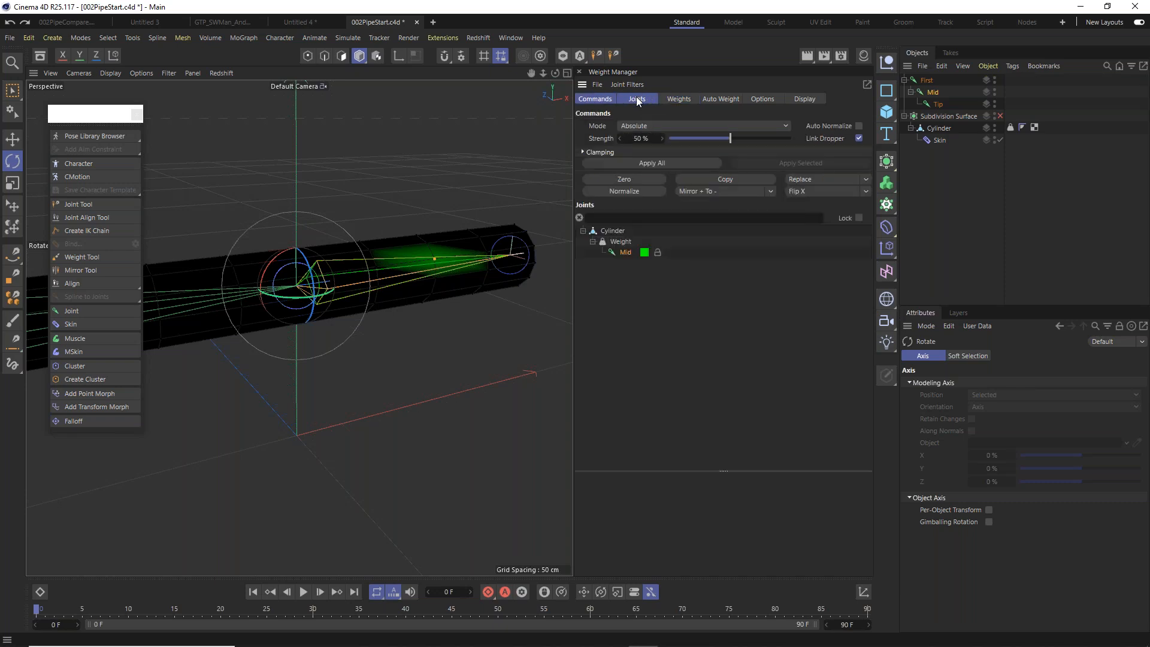
Turn Auto Normalize back on and set the weight strength to 100%.
left_click(860, 127)
left_click_drag(733, 138, 801, 138)
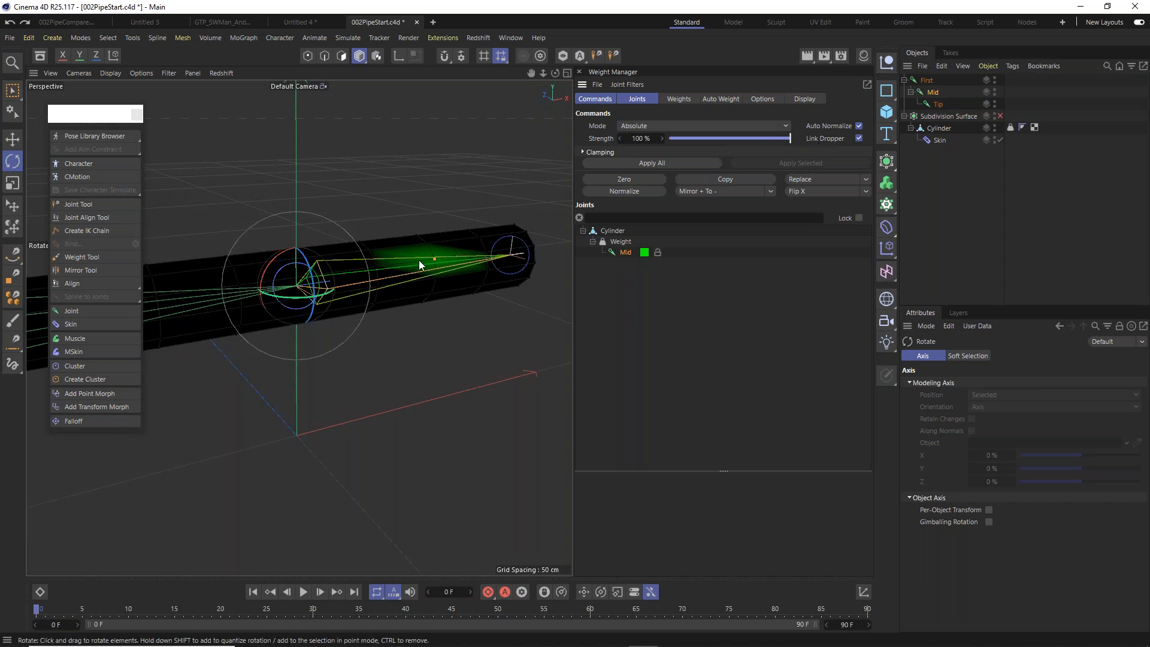
Rectangle-select the full ring of cylinder points around the weighted point, between the Mid and Tip joints, in Point mode.
left_click(308, 56)
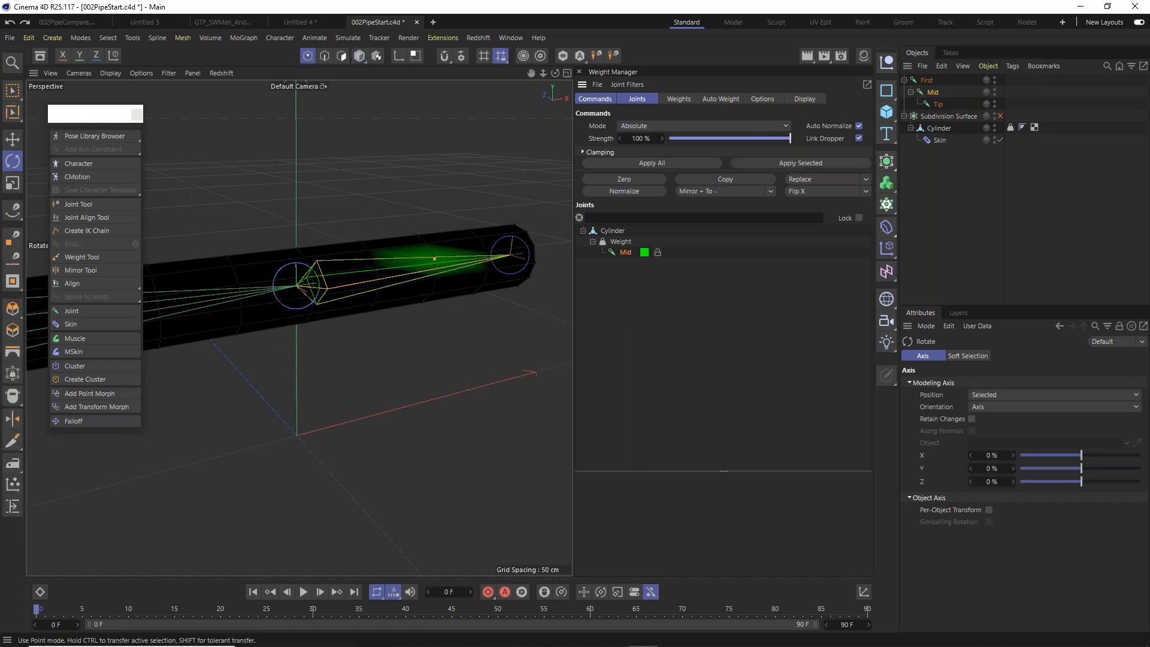
left_click_drag(423, 277, 385, 285, "alt")
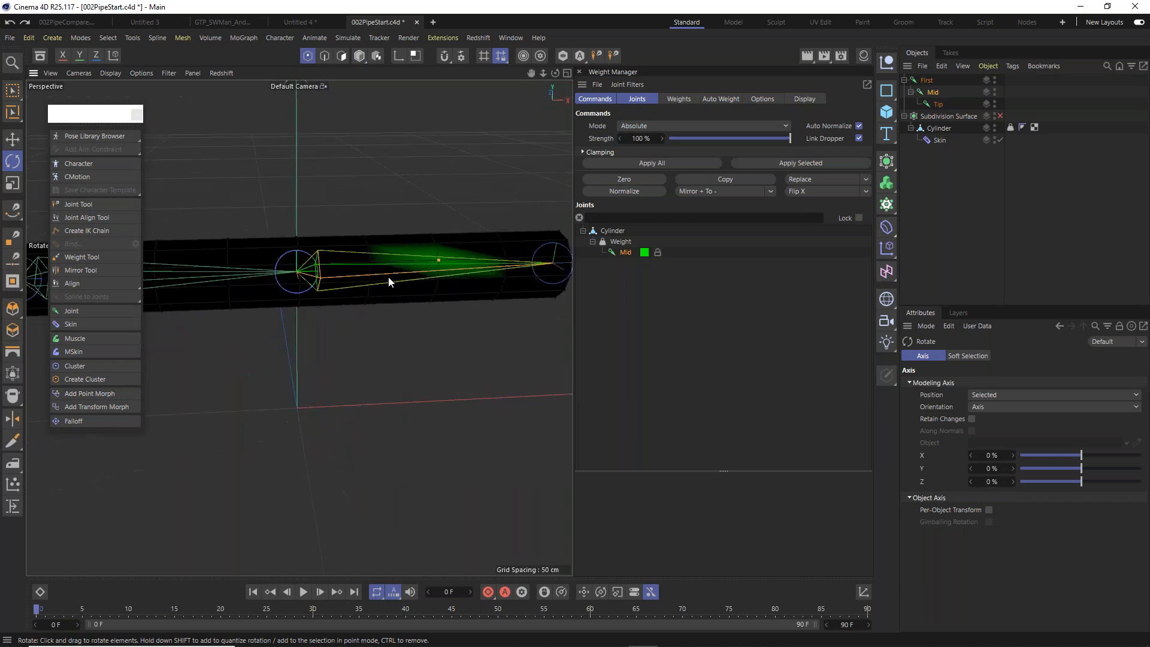
scroll(421, 273, "up", 2)
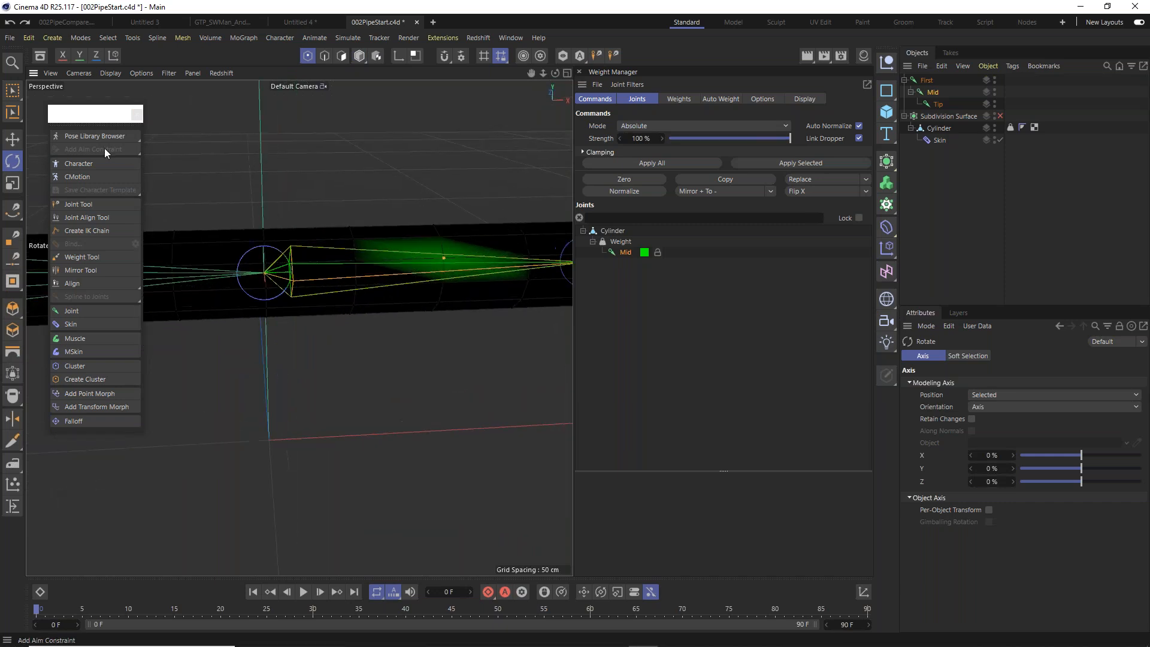
left_click(12, 91)
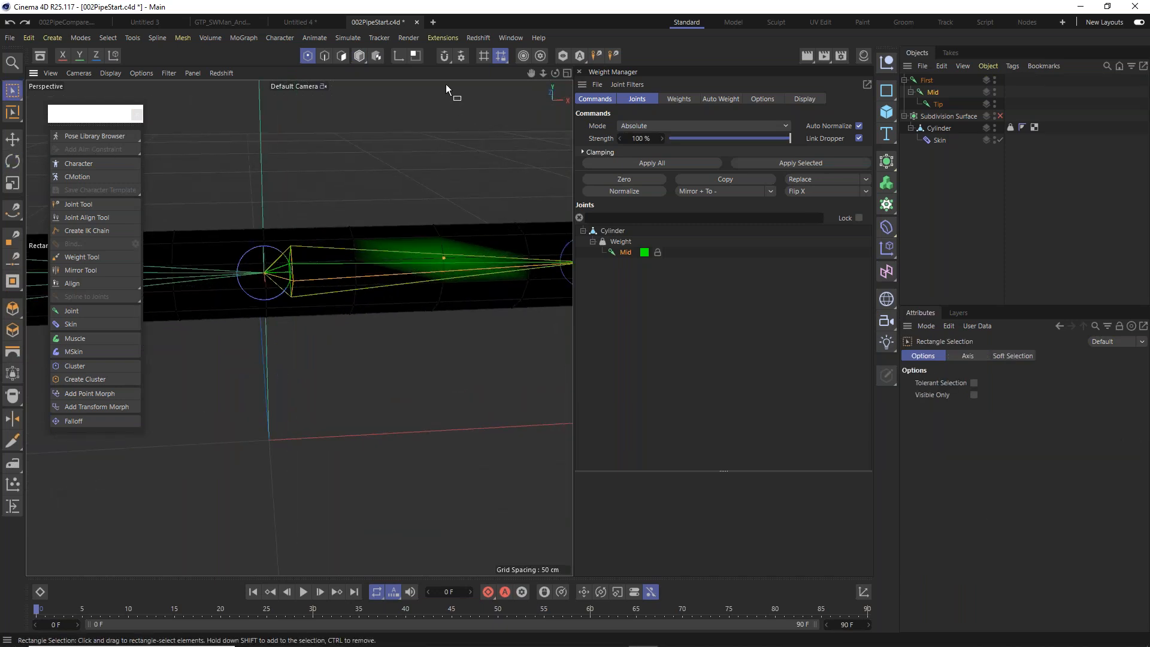
left_click(941, 129)
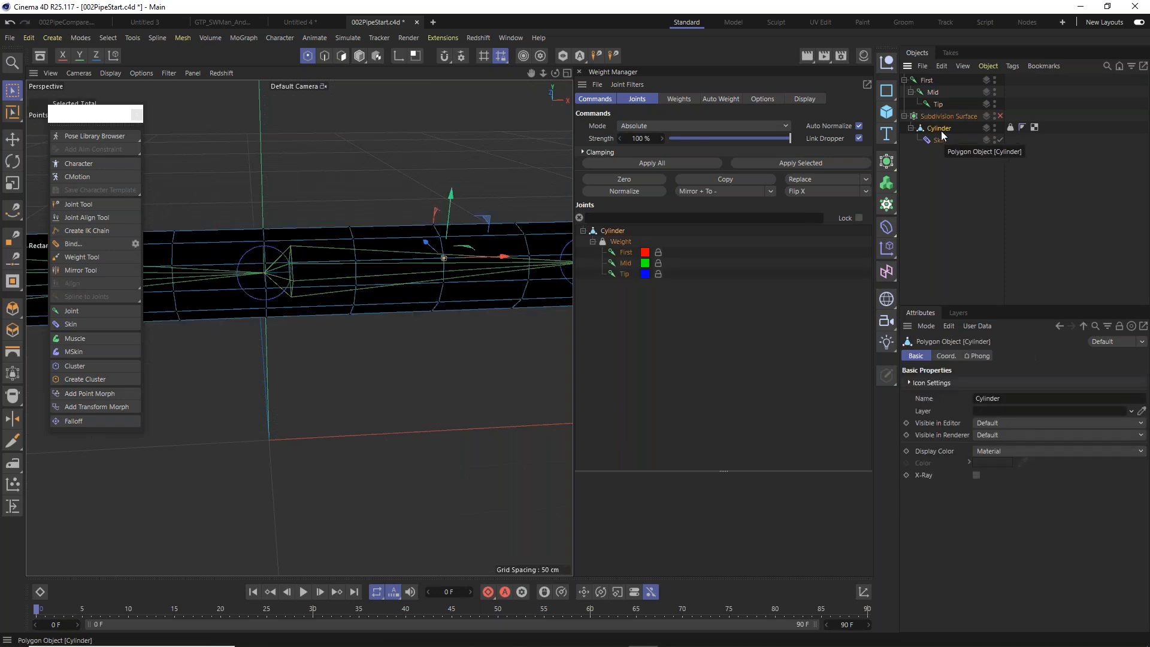
left_click(939, 140)
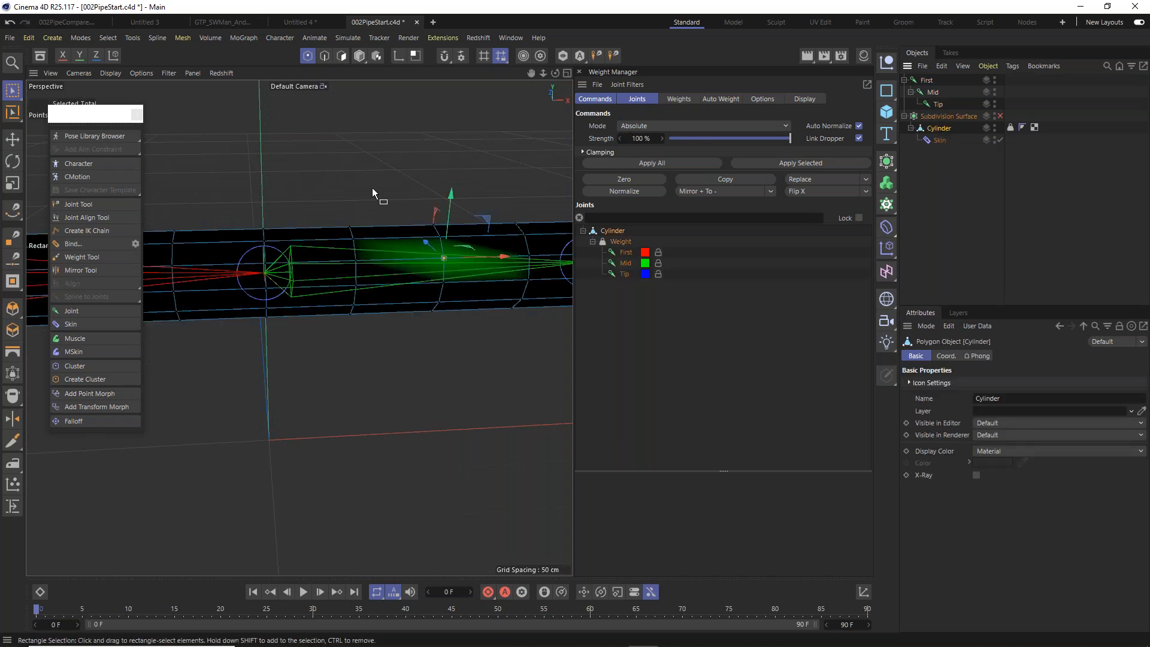
left_click_drag(384, 180, 479, 401)
mouse_move(469, 279)
left_mouse_down("alt")
mouse_move(450, 254)
mouse_move(488, 233)
mouse_move(476, 270)
left_mouse_up("alt")
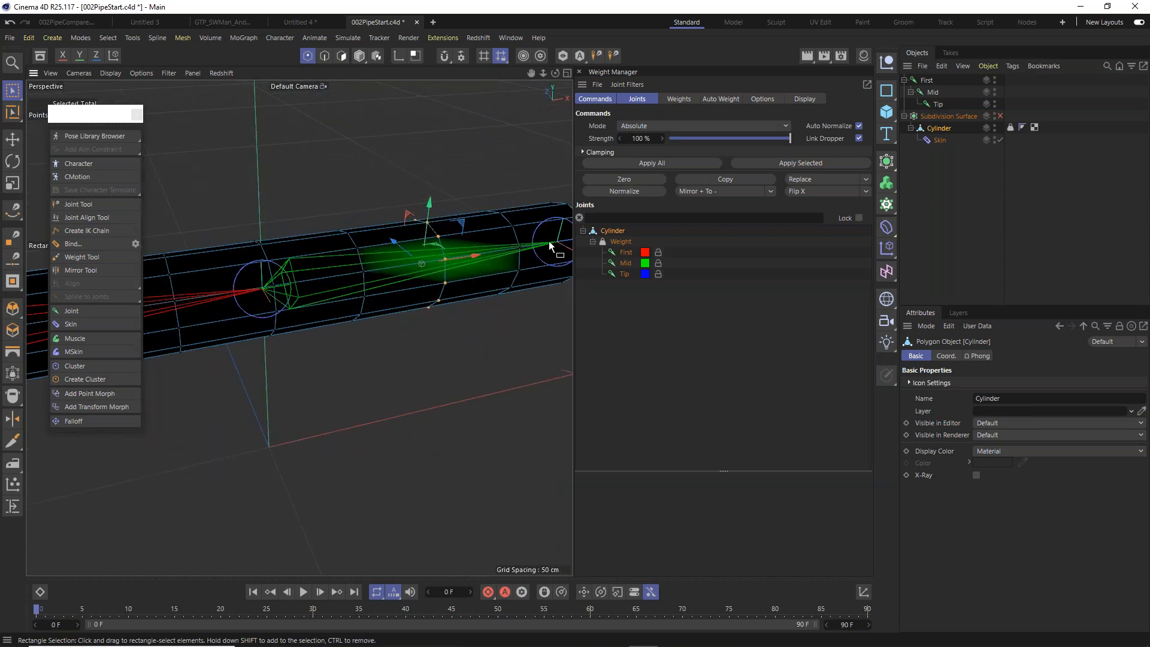
Try to apply 100% weight to the selected ring with all joints active, and undo it.
left_click(792, 163)
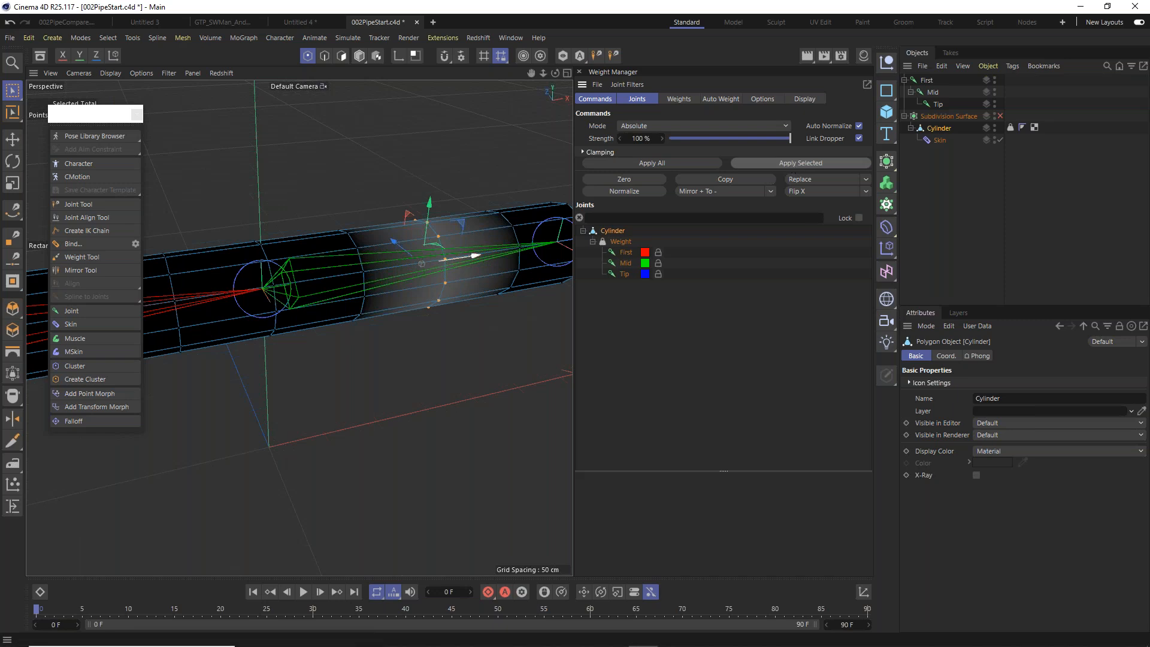
mouse_move(444, 286)
key("ctrl+z")
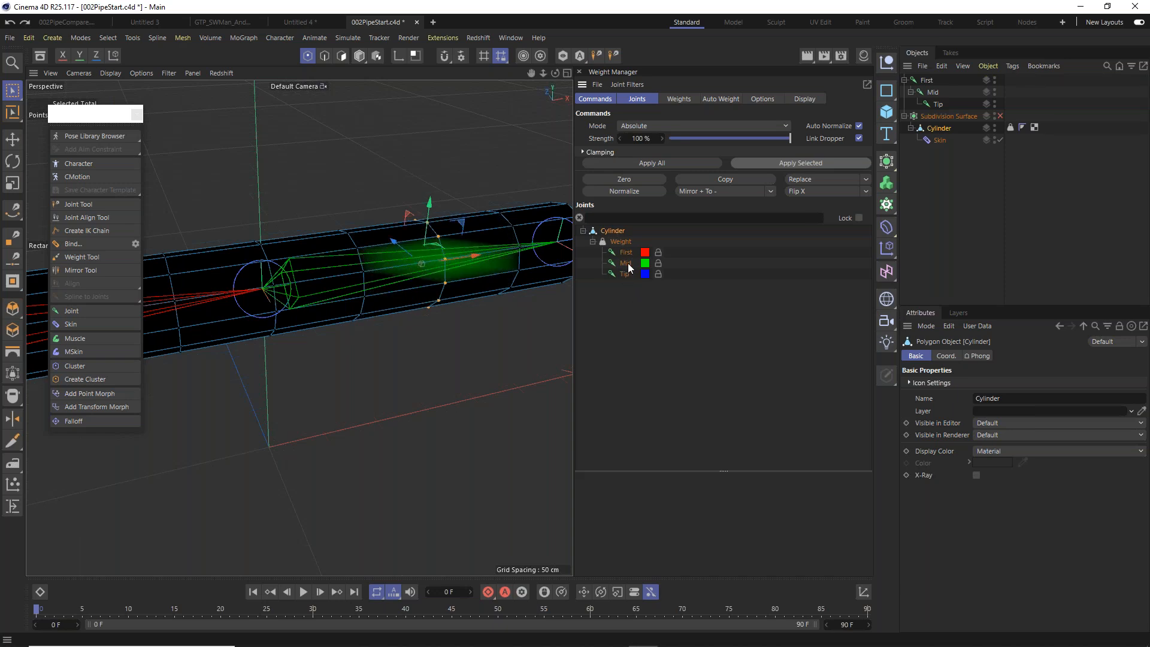
Apply 100% weight from only the Mid joint to the selected ring of points.
left_click(628, 265)
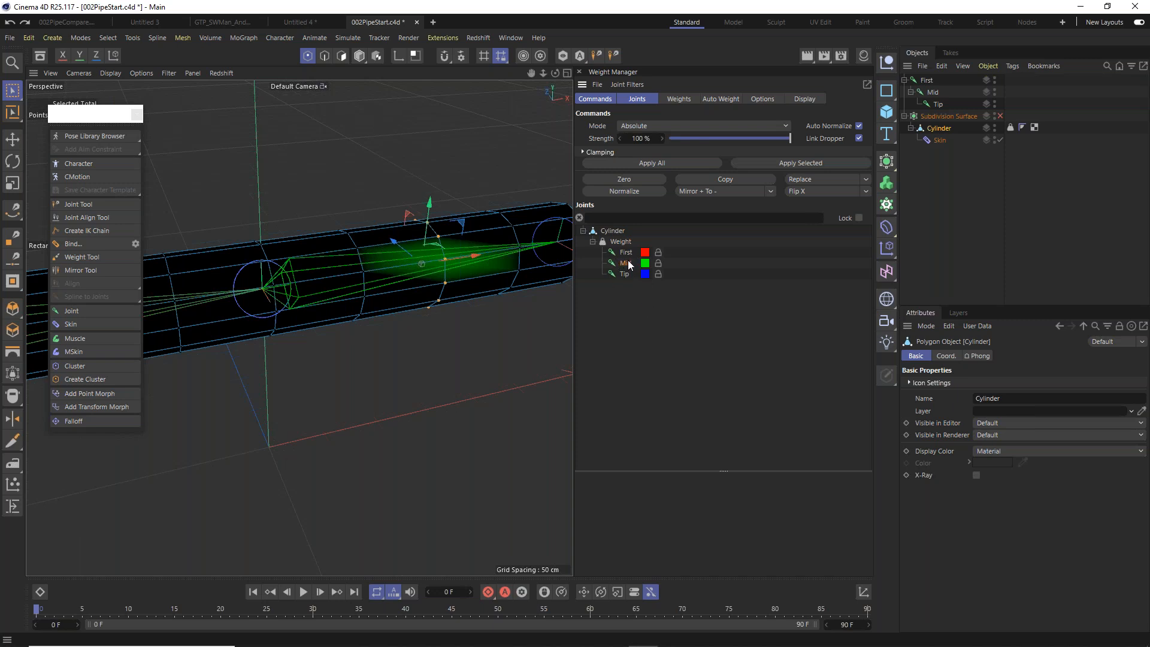
left_click(779, 159)
left_click_drag(473, 248, 380, 328, "alt")
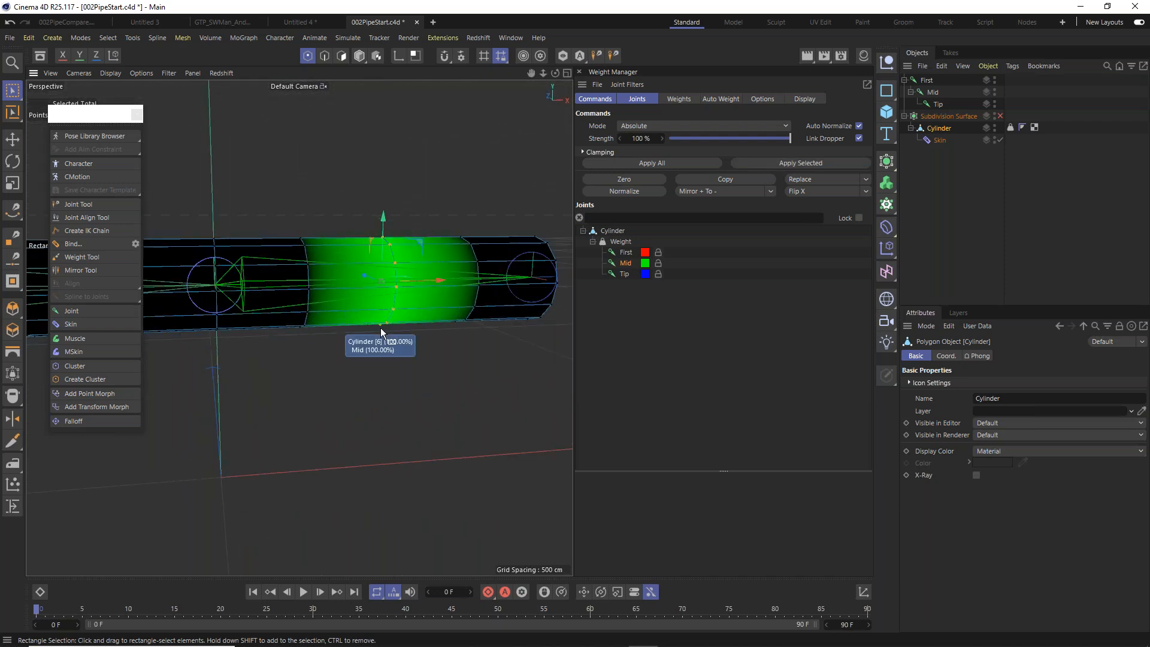
Rotate the Mid joint in Model mode to test how it moves the weighted ring, and undo the rotation.
scroll(415, 258, "down", 4)
left_click_drag(328, 289, 366, 298, "alt")
left_click(359, 56)
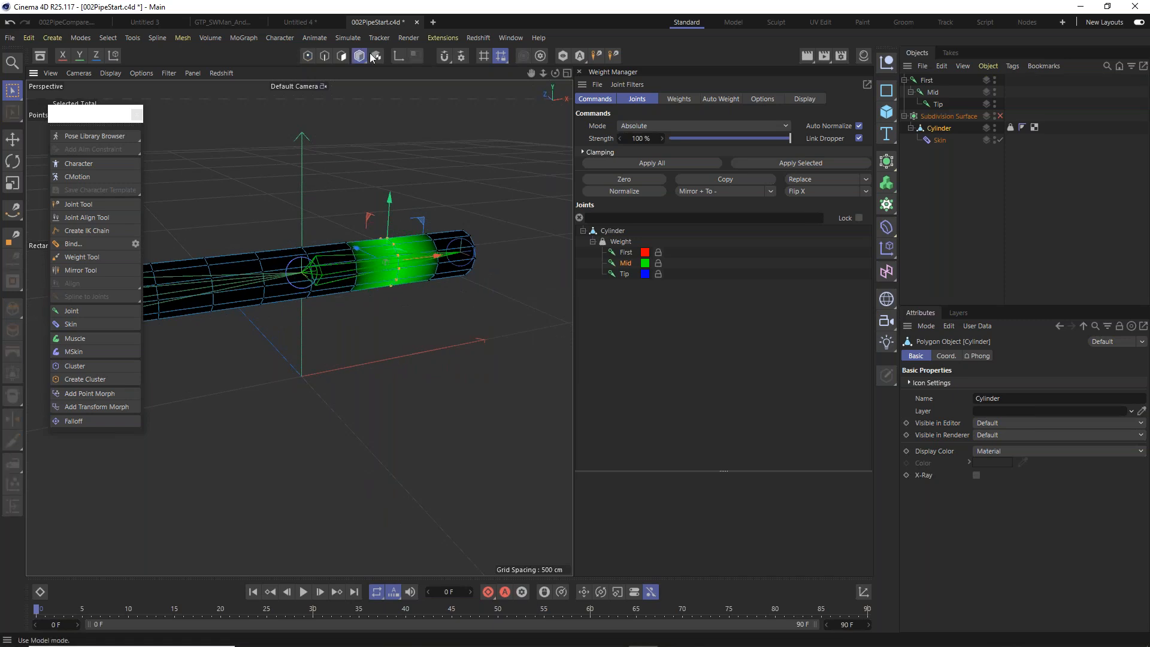
left_click(932, 93)
middle_click_drag(352, 263, 427, 273, "alt")
left_click(18, 164)
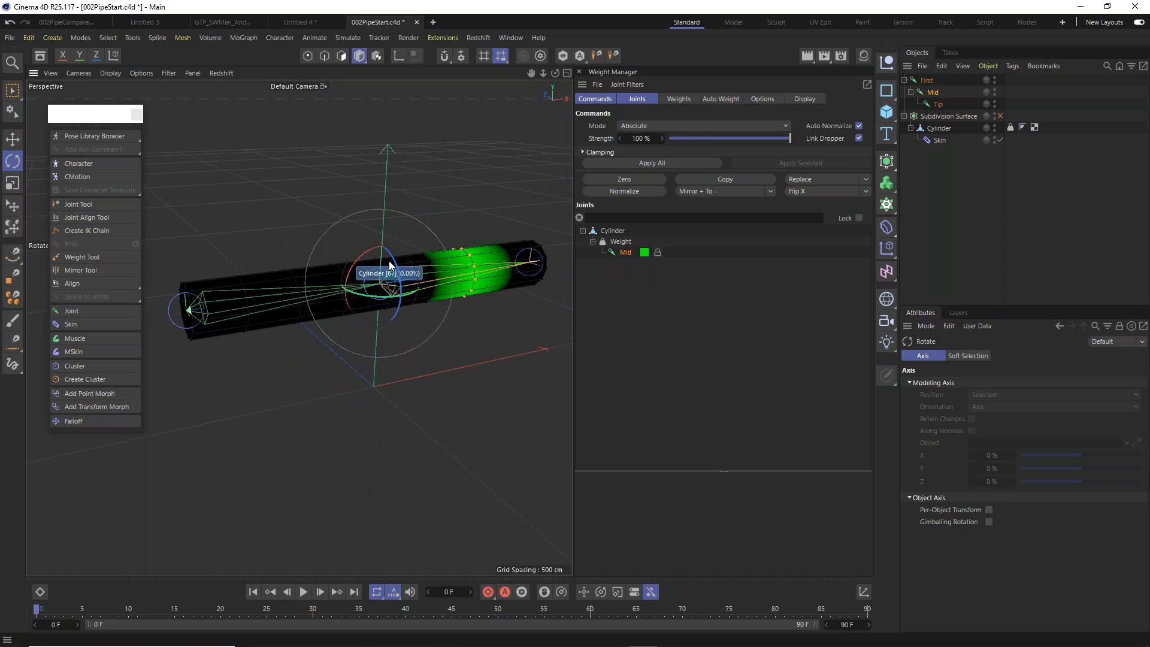
left_click_drag(393, 268, 300, 372, "alt")
left_click_drag(351, 277, 352, 315, "alt")
key("ctrl+z")
key("ctrl+z")
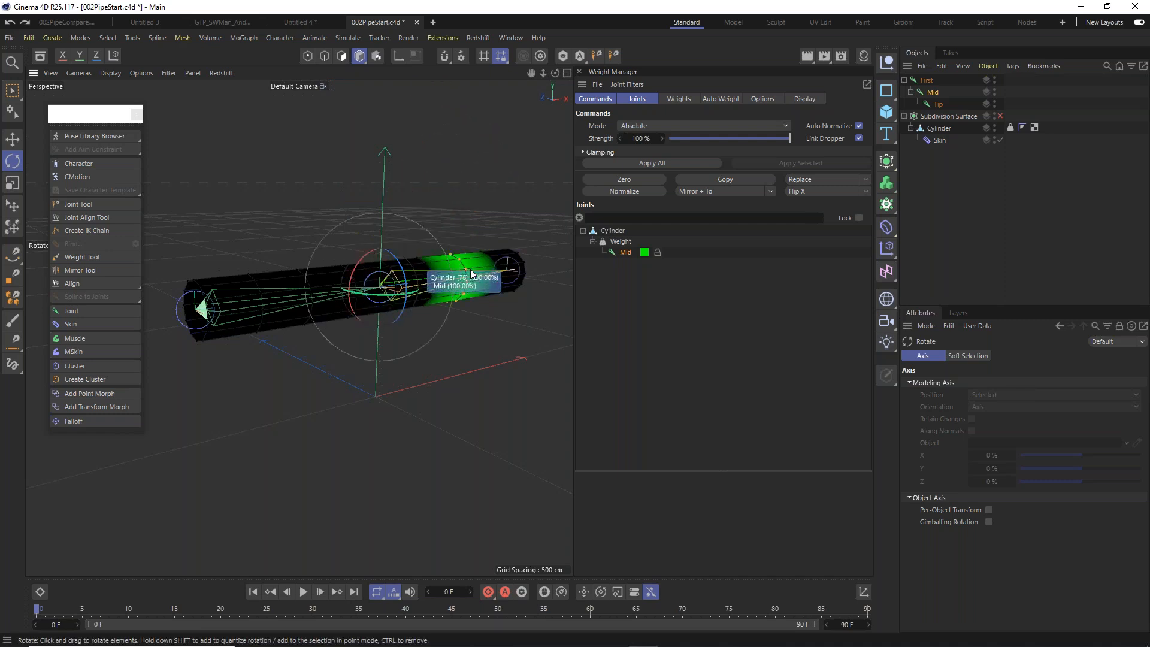
Rectangle-select all cylinder points beyond the Mid joint through to the Tip end in Point mode.
middle_click_drag(467, 288, 419, 337, "alt")
left_click_drag(418, 337, 373, 327, "alt")
right_click_drag(373, 327, 423, 307, "alt")
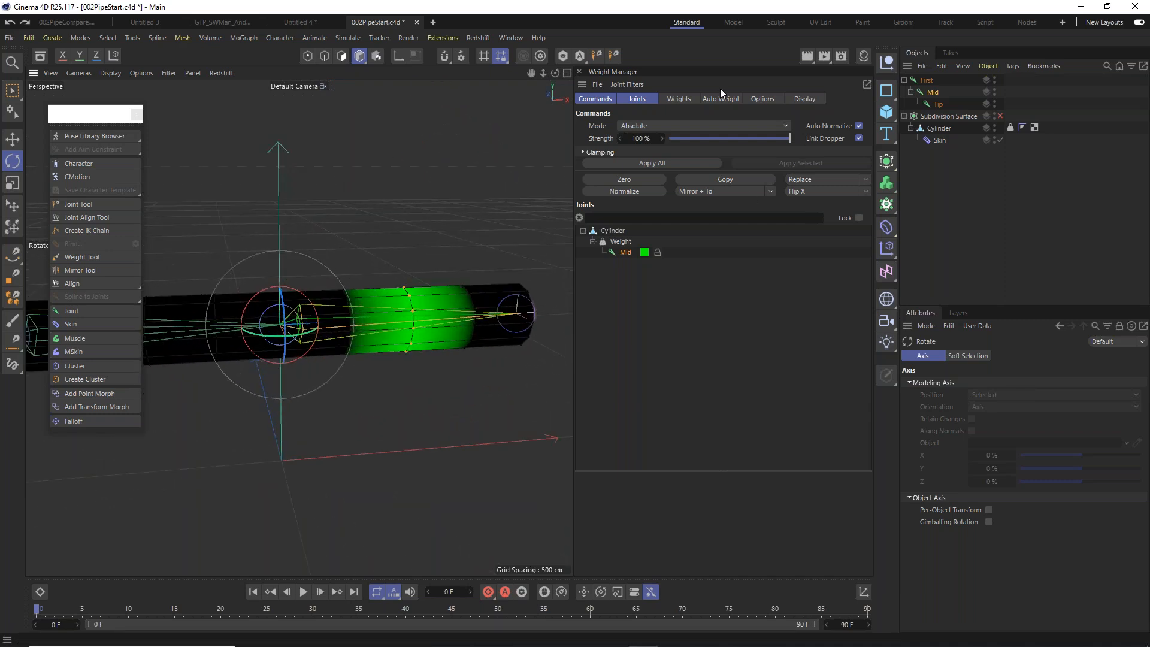
left_click(308, 56)
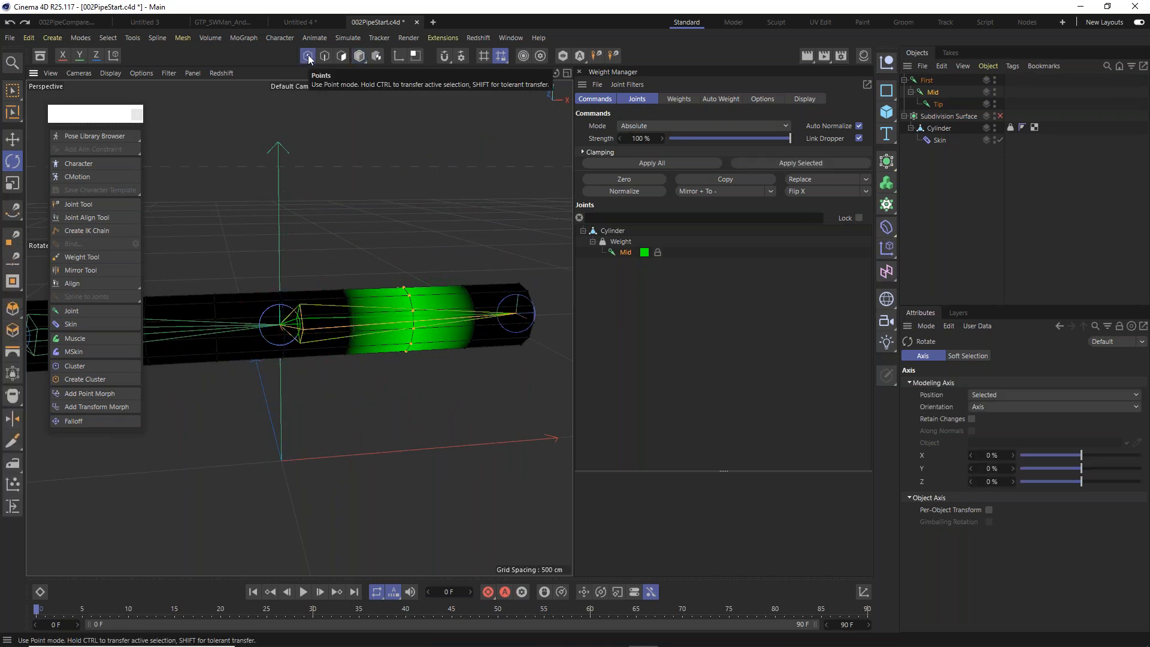
left_click(14, 93)
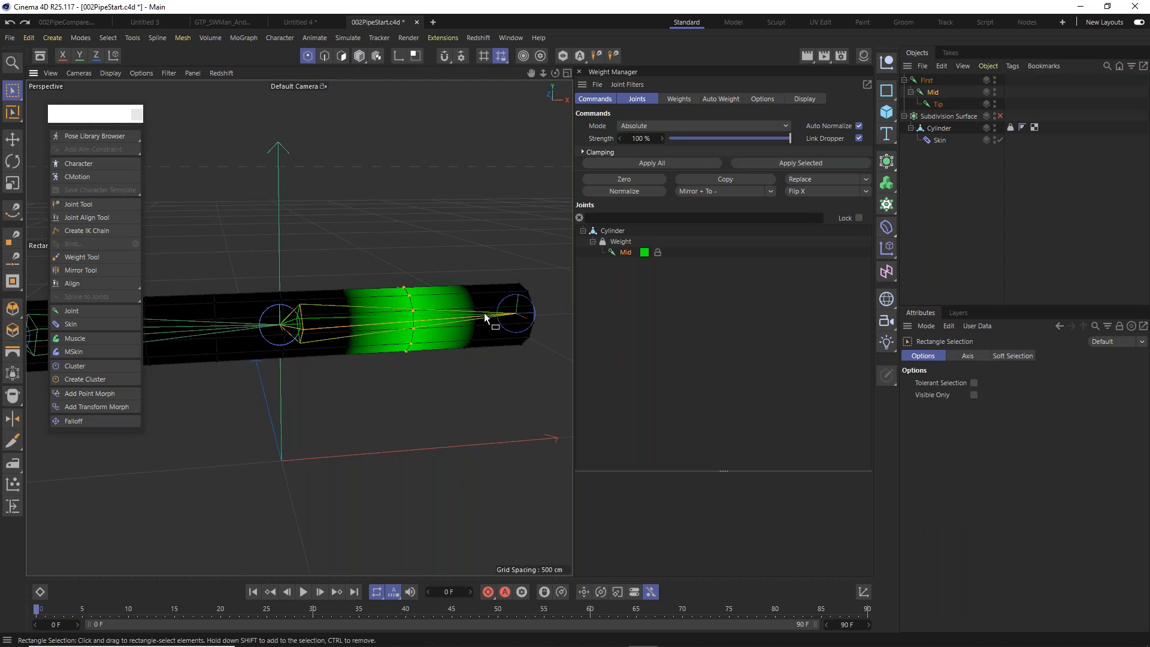
left_click_drag(316, 234, 566, 444)
left_click(939, 129)
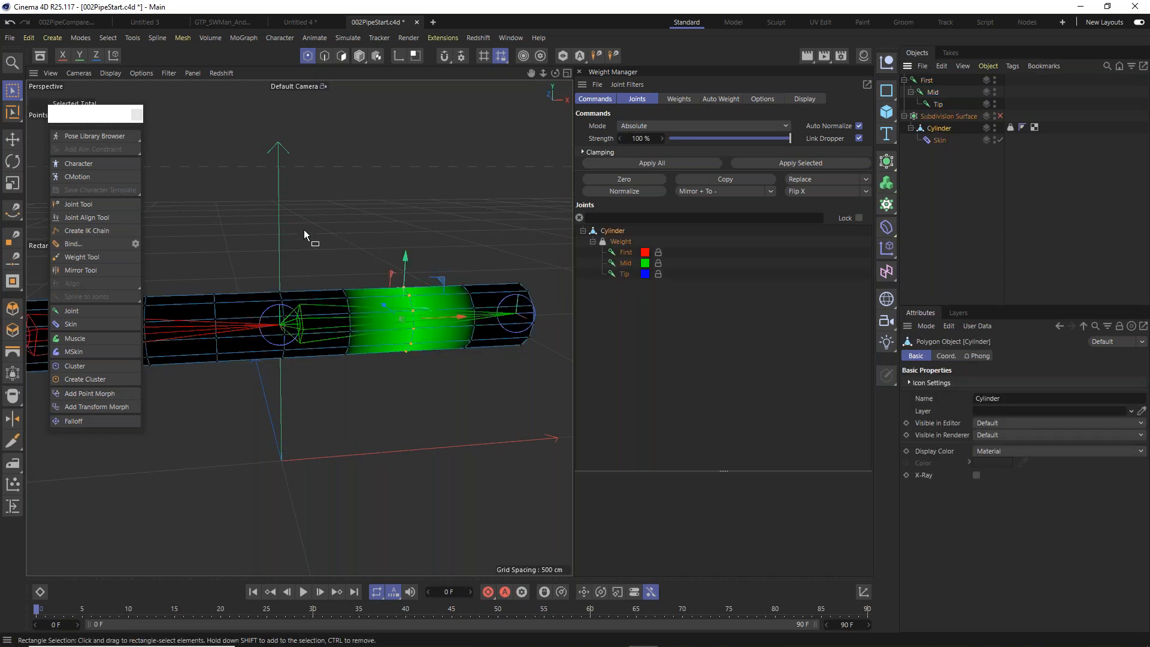
left_click_drag(304, 229, 568, 431)
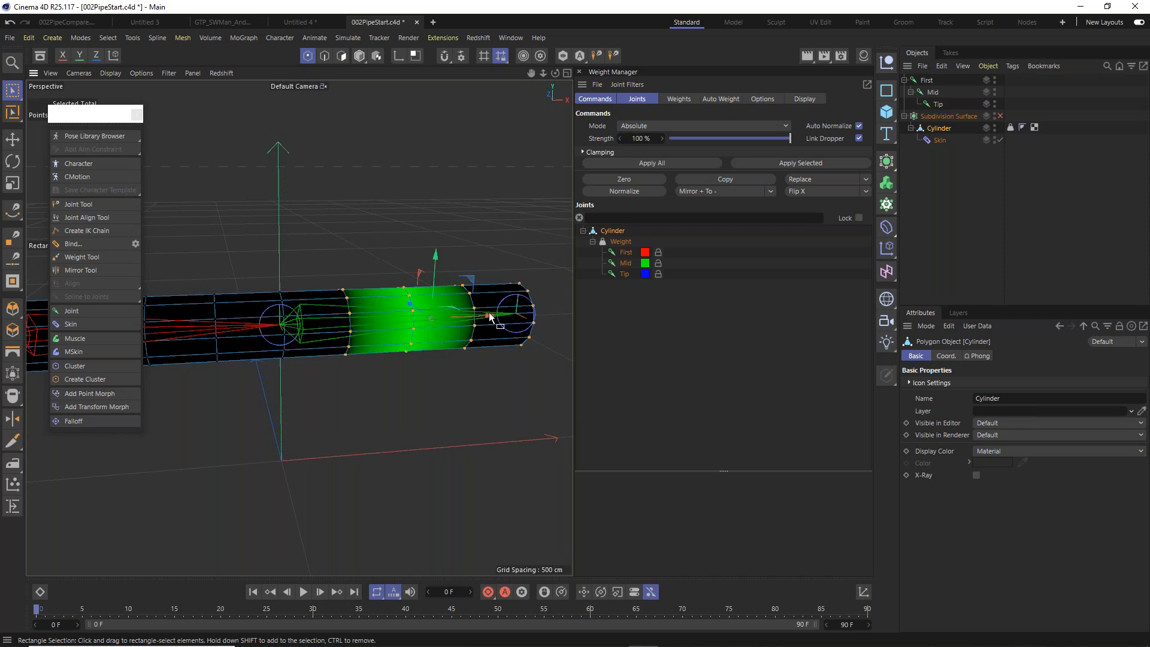
Apply 100% weight from only the Mid joint to the selected points on the Tip half.
left_click_drag(465, 308, 509, 298, "alt")
left_click(626, 264)
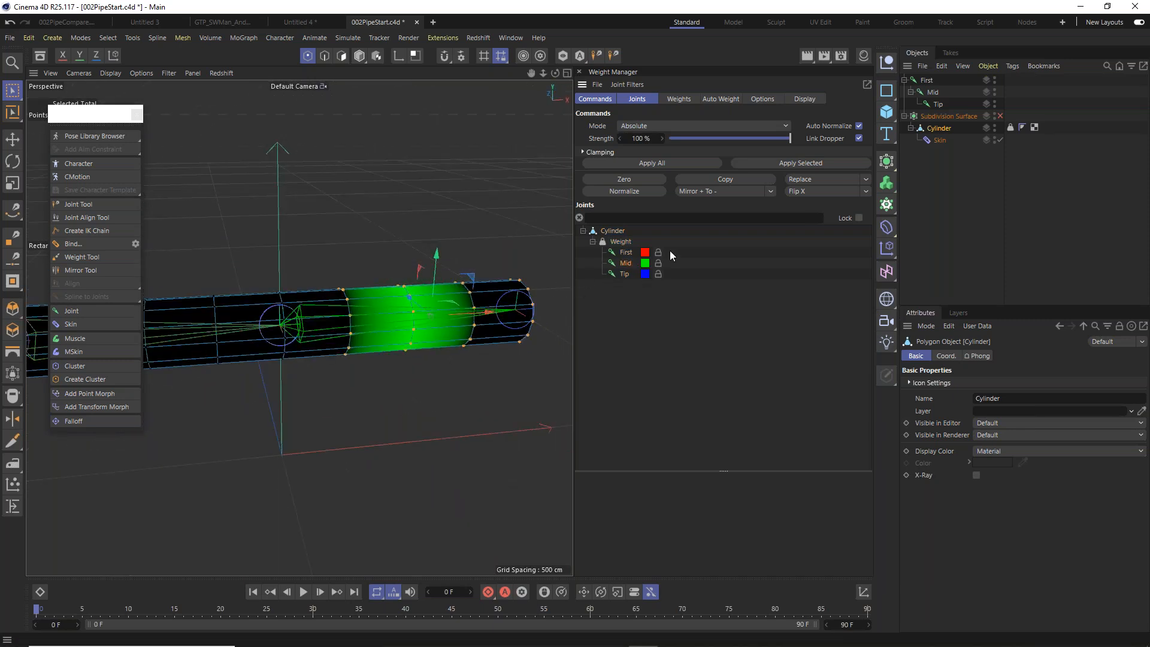
left_click(783, 163)
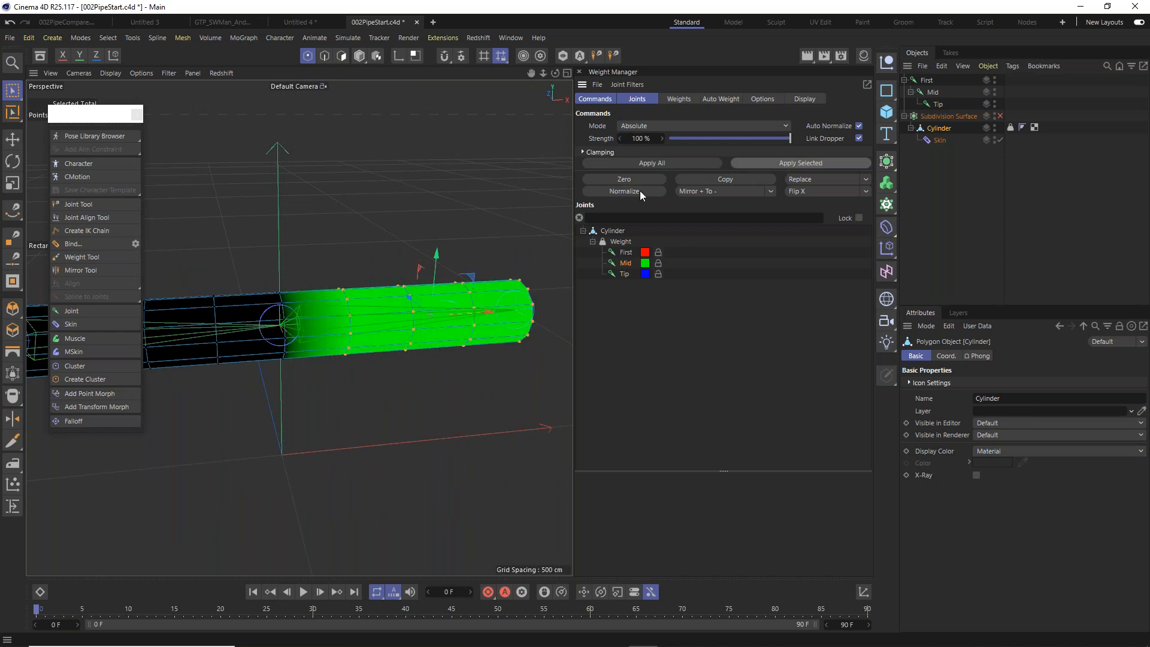
Select the cylinder points from the First joint's end up to just before the Mid joint and apply 100% weight from only First.
left_click_drag(279, 328, 305, 318, "alt")
middle_click_drag(305, 318, 476, 271, "alt")
left_click_drag(182, 196, 446, 403)
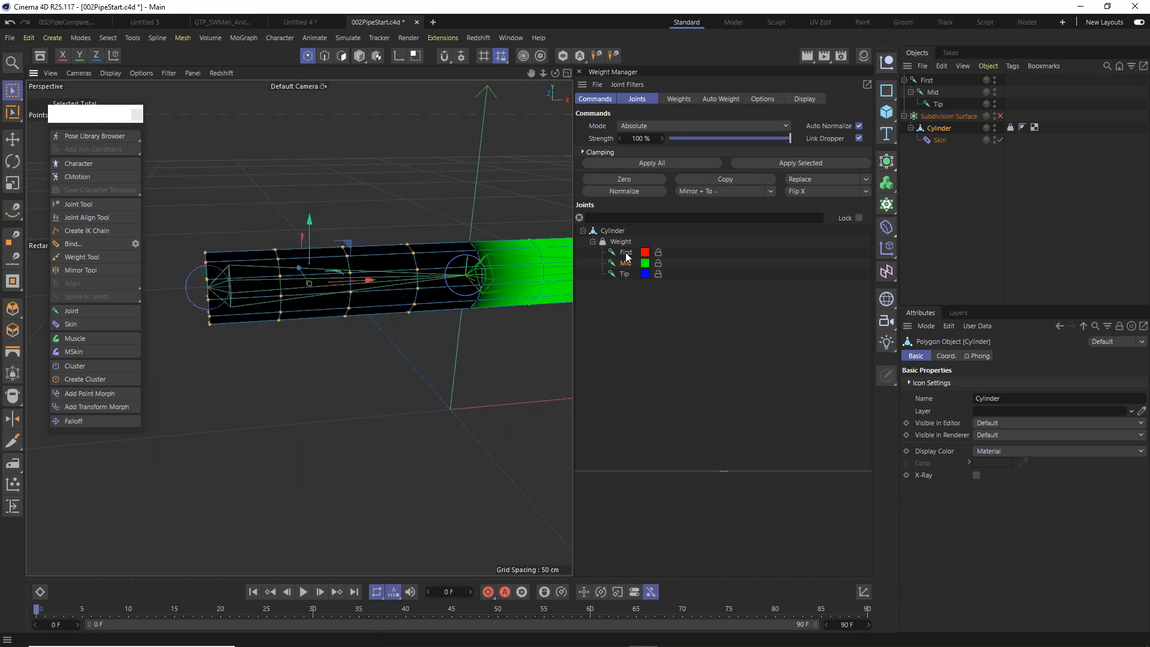
left_click(627, 253)
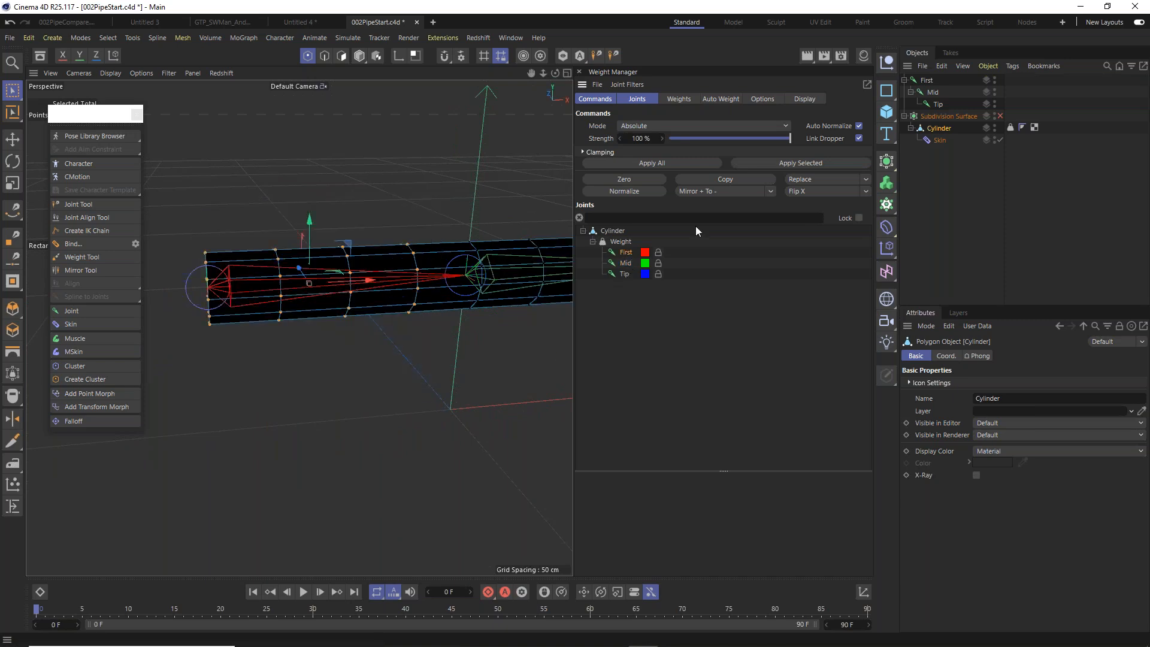
left_click(824, 160)
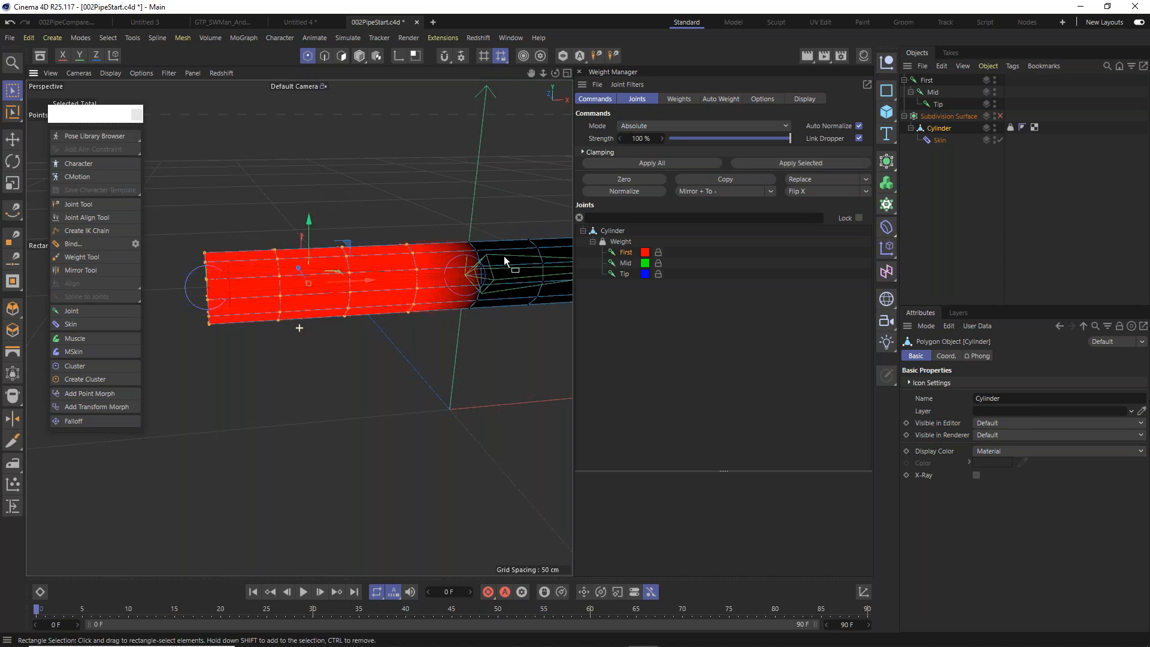
Display the First and Mid weights together and examine the unweighted ring of points around the Mid joint.
middle_click_drag(505, 257, 437, 252, "alt")
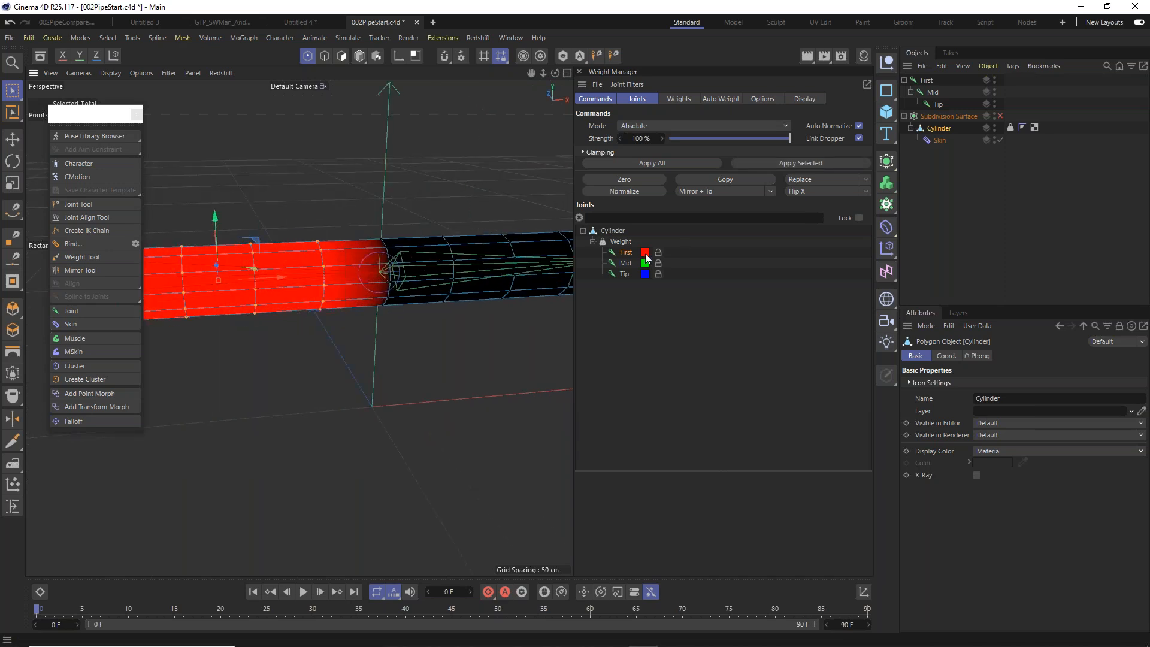
left_click(626, 264)
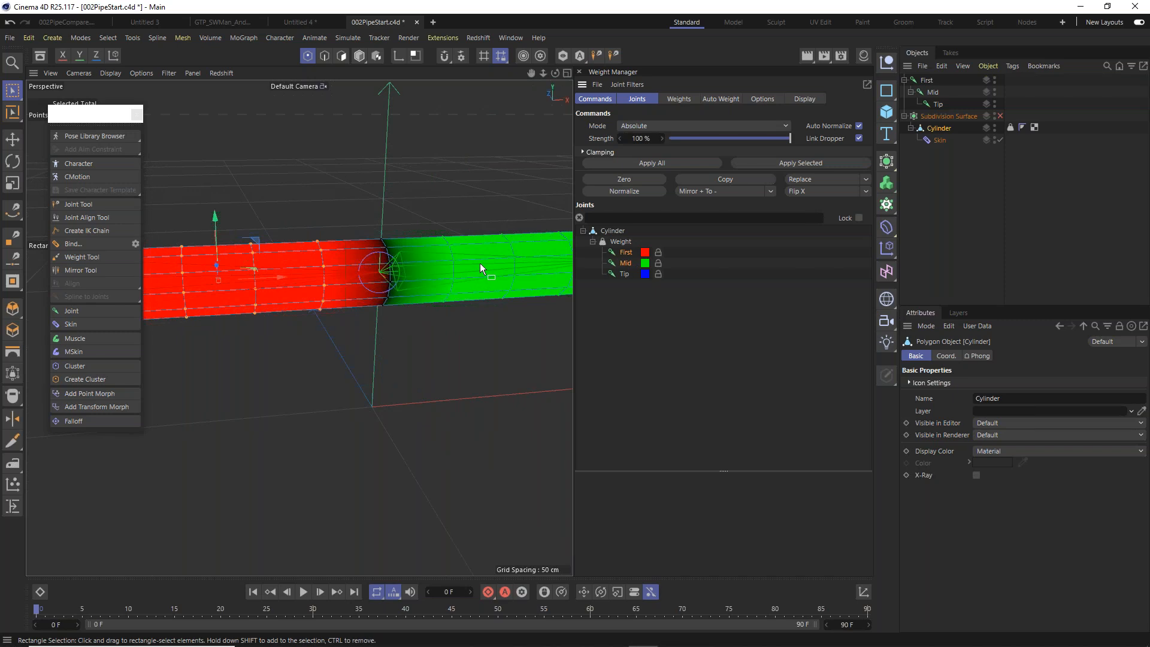
middle_click_drag(433, 262, 303, 263, "alt")
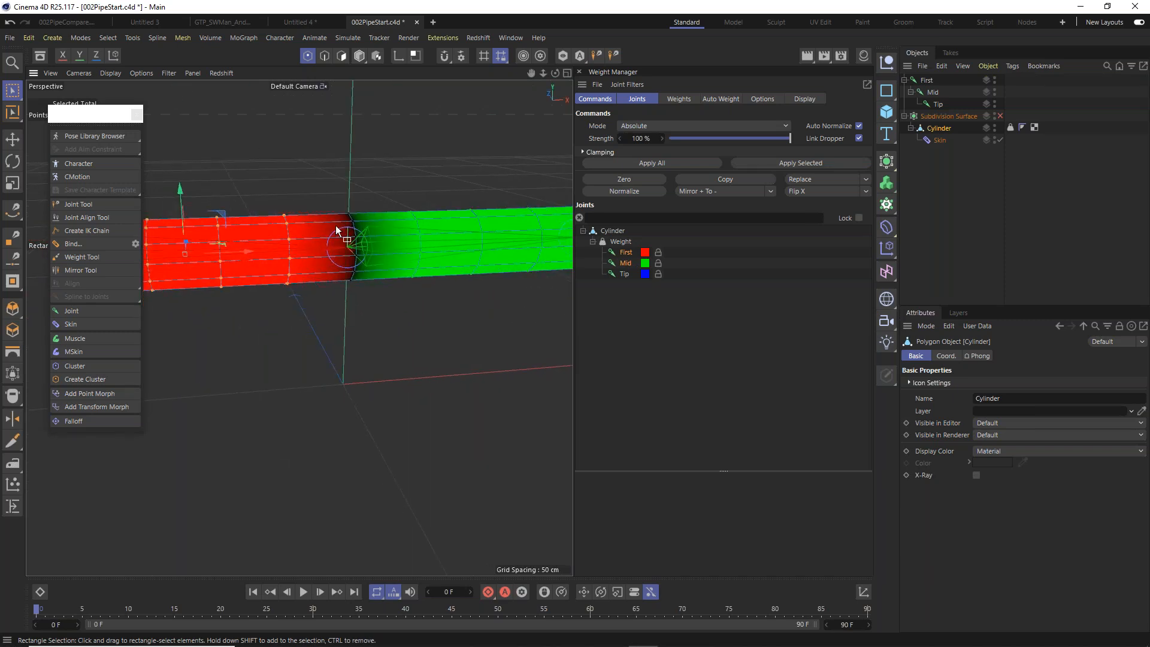
scroll(383, 263, "up", 5)
left_click_drag(397, 278, 351, 300, "alt")
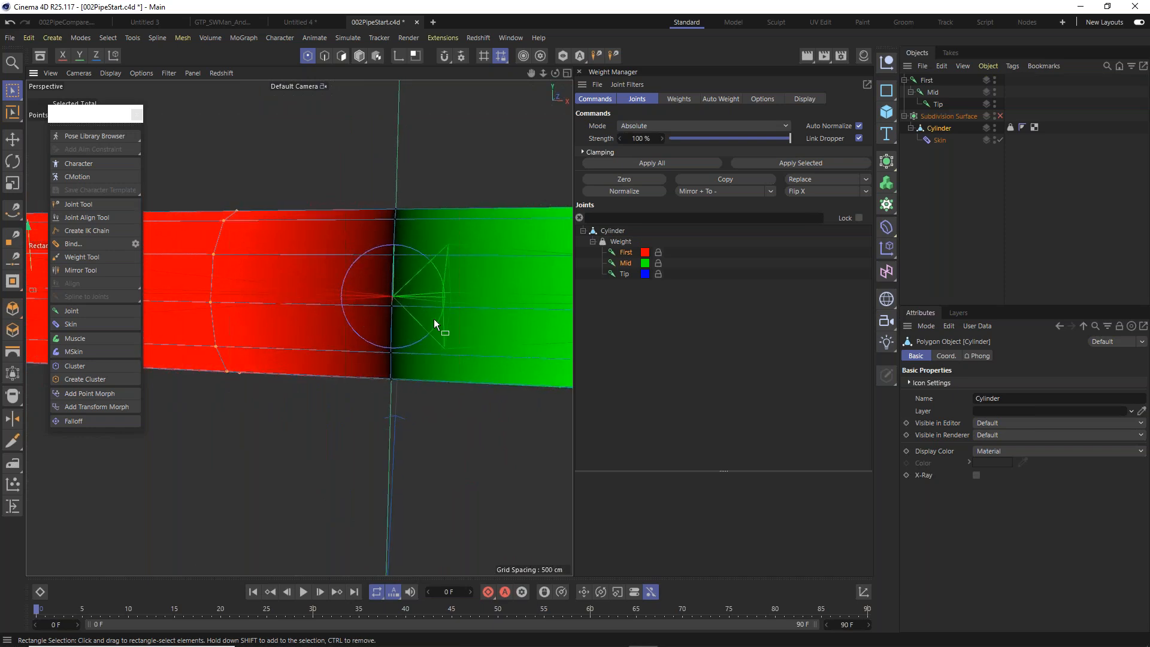
left_click_drag(448, 293, 509, 293, "alt")
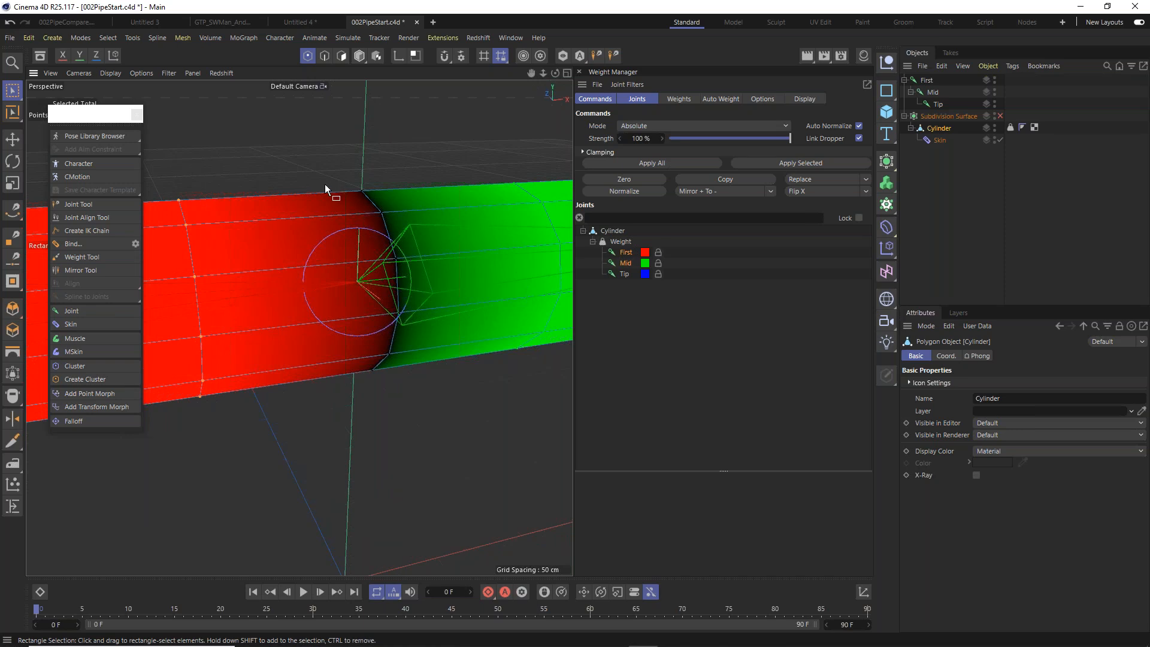
Select the ring of points at the Mid joint and apply 100% weight from only the First joint.
left_click_drag(260, 151, 447, 462)
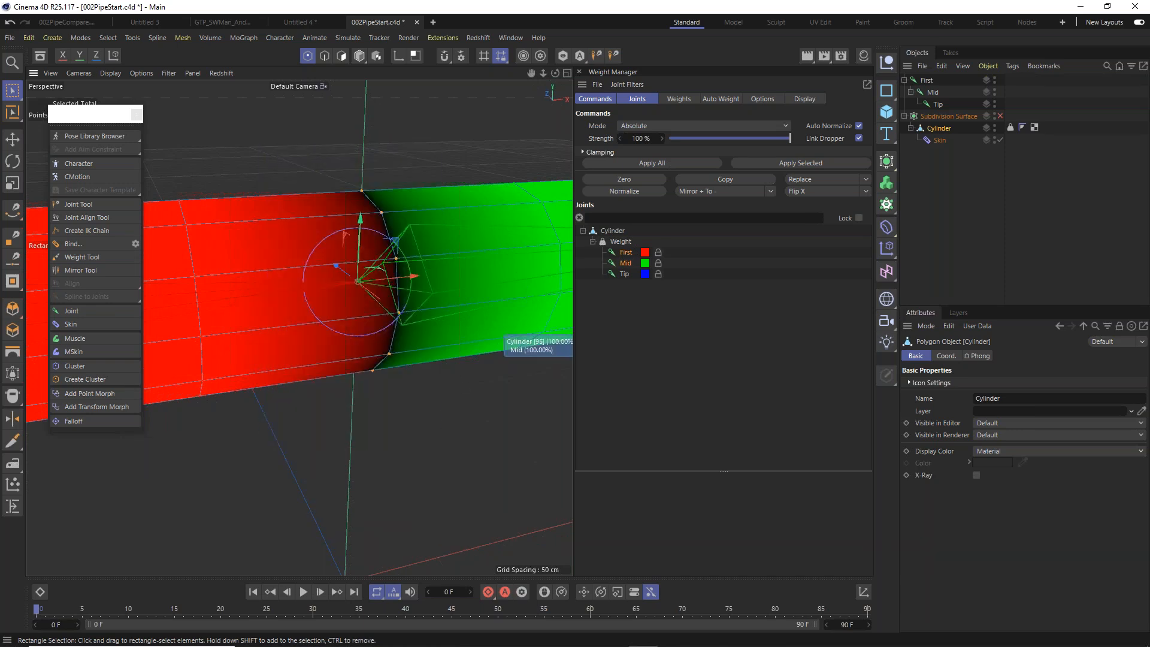
left_click(631, 254)
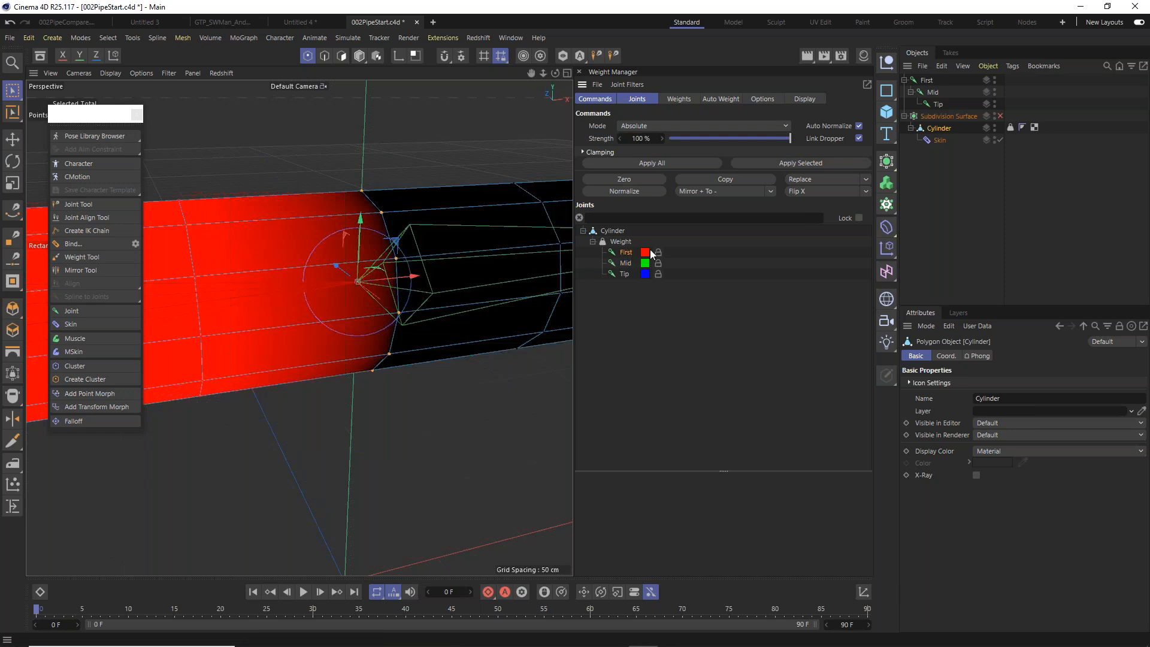
left_click(813, 160)
Enable the Subdivision Surface on the cylinder and switch to Model mode.
scroll(350, 300, "down", 5)
middle_click_drag(350, 300, 414, 308, "alt")
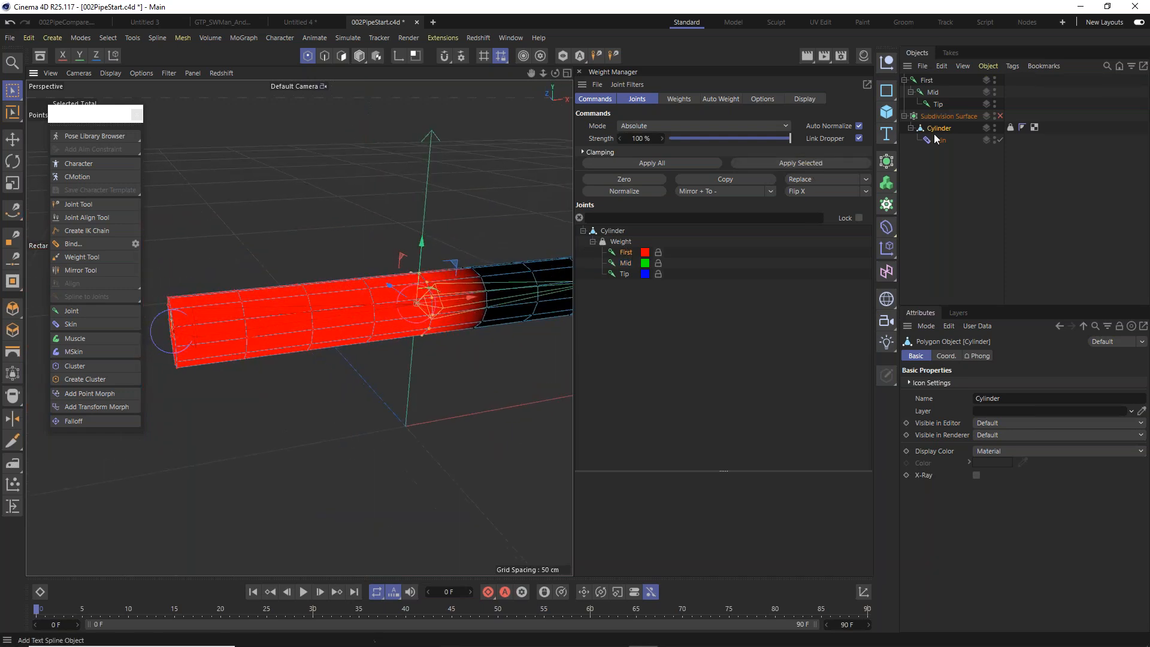
left_click(1001, 115)
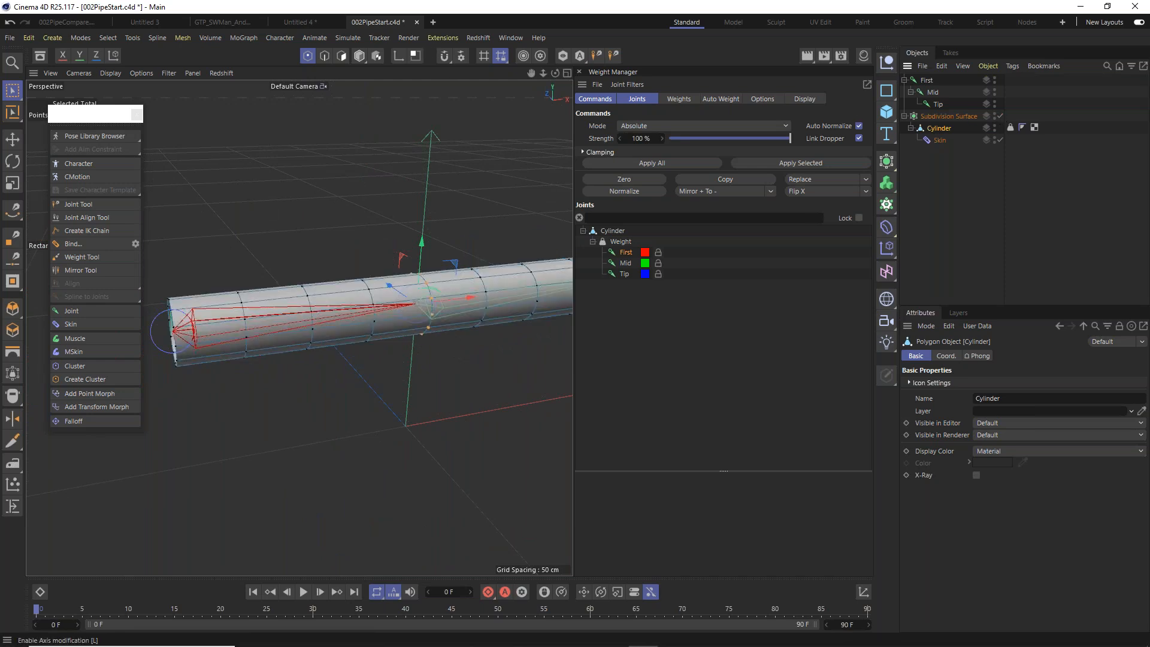
left_click(360, 55)
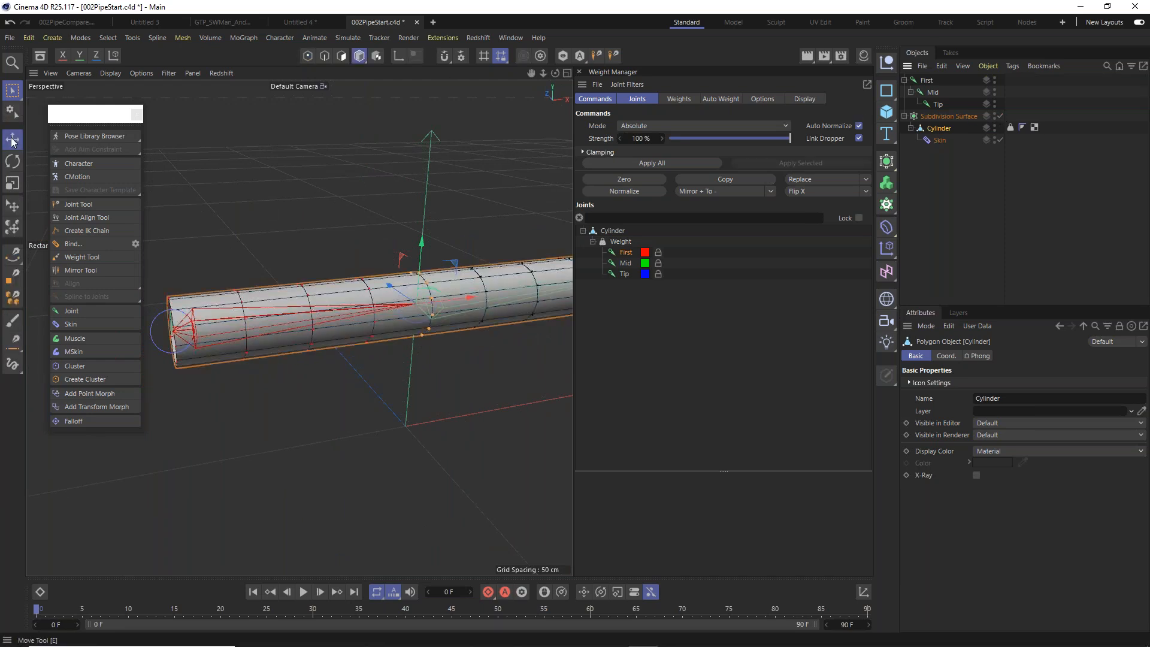
Rotate the Mid joint to bend the Tip half of the cylinder upward to roughly vertical.
left_click(12, 139)
left_click(930, 93)
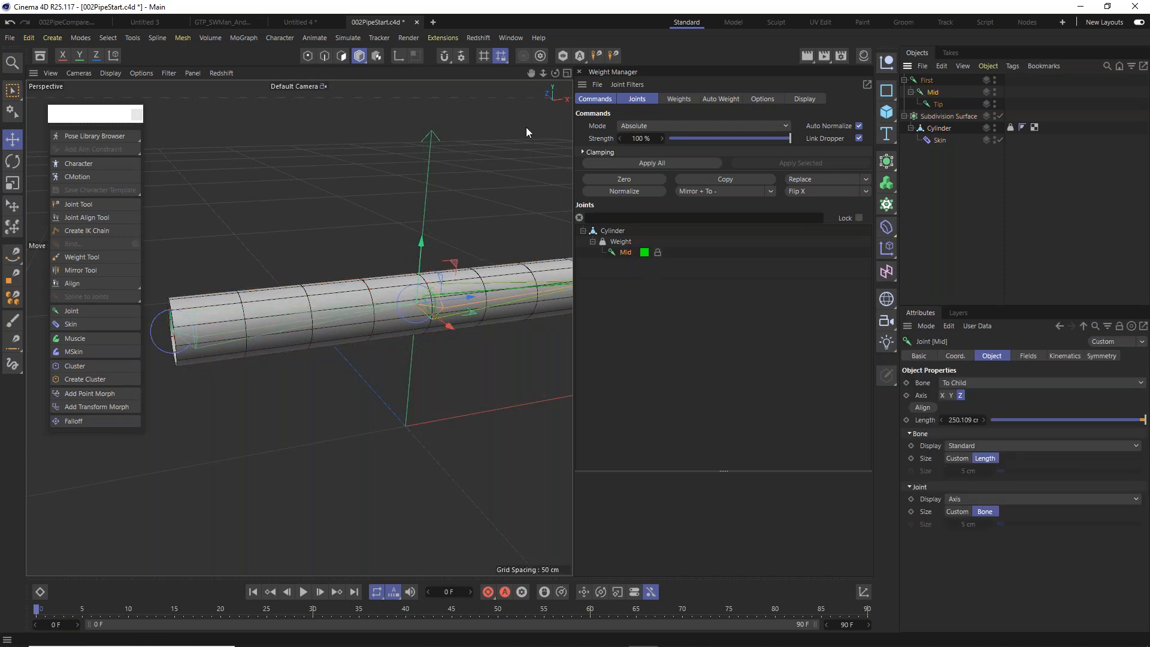
left_click(12, 162)
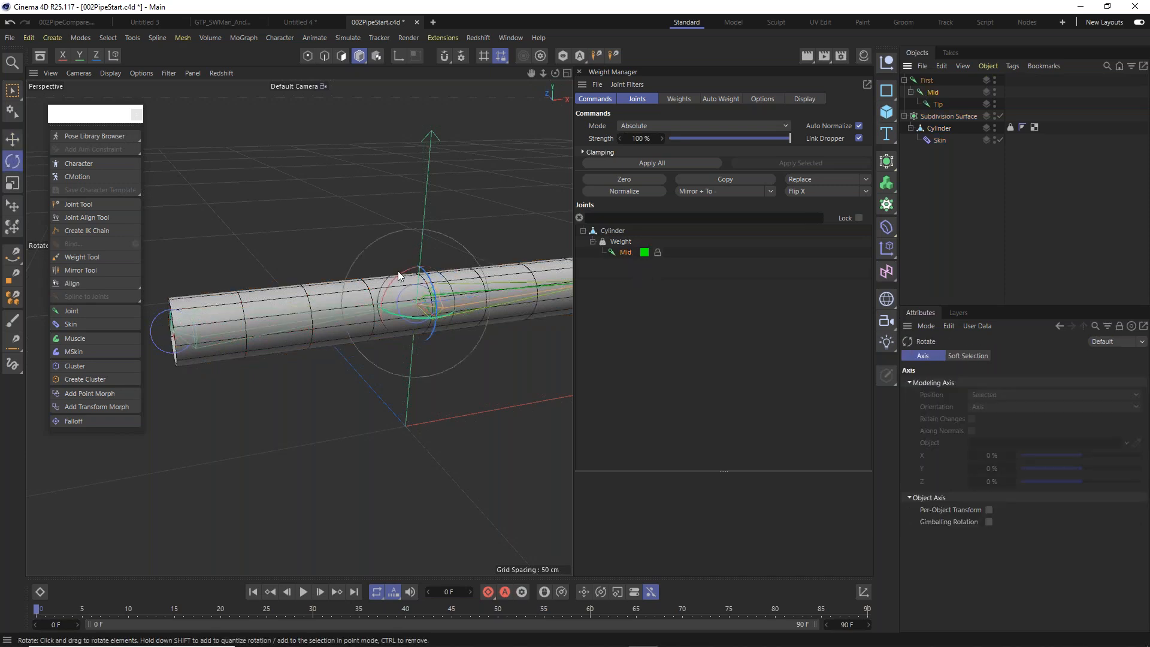
left_click_drag(399, 281, 307, 261)
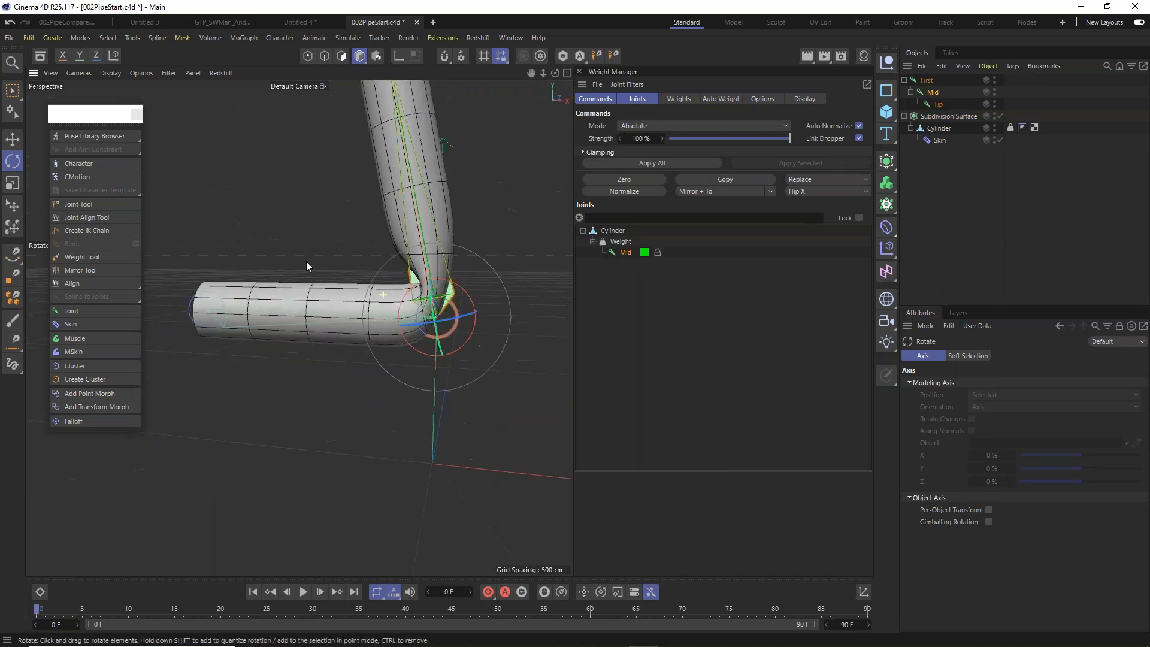
Examine the cylinder's deformation at the Mid joint bend with the Subdivision Surface on and off, and with the joint deselected.
scroll(464, 294, "up", 1)
scroll(462, 293, "up", 8)
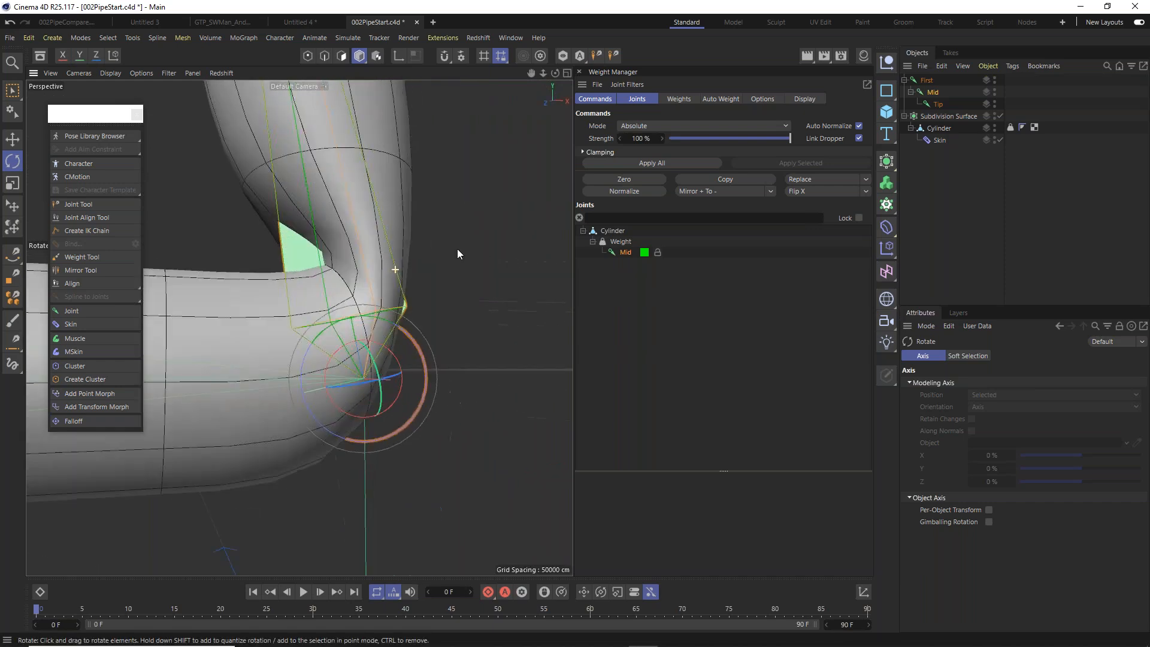
left_click_drag(396, 270, 557, 276, "alt")
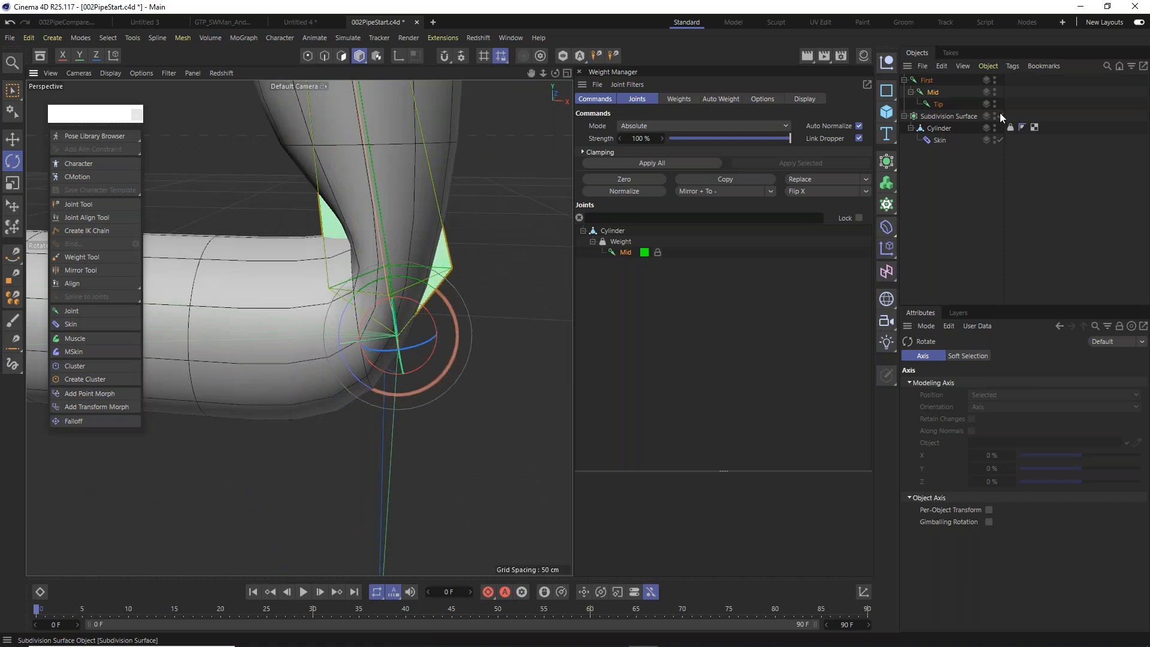
left_click(1000, 115)
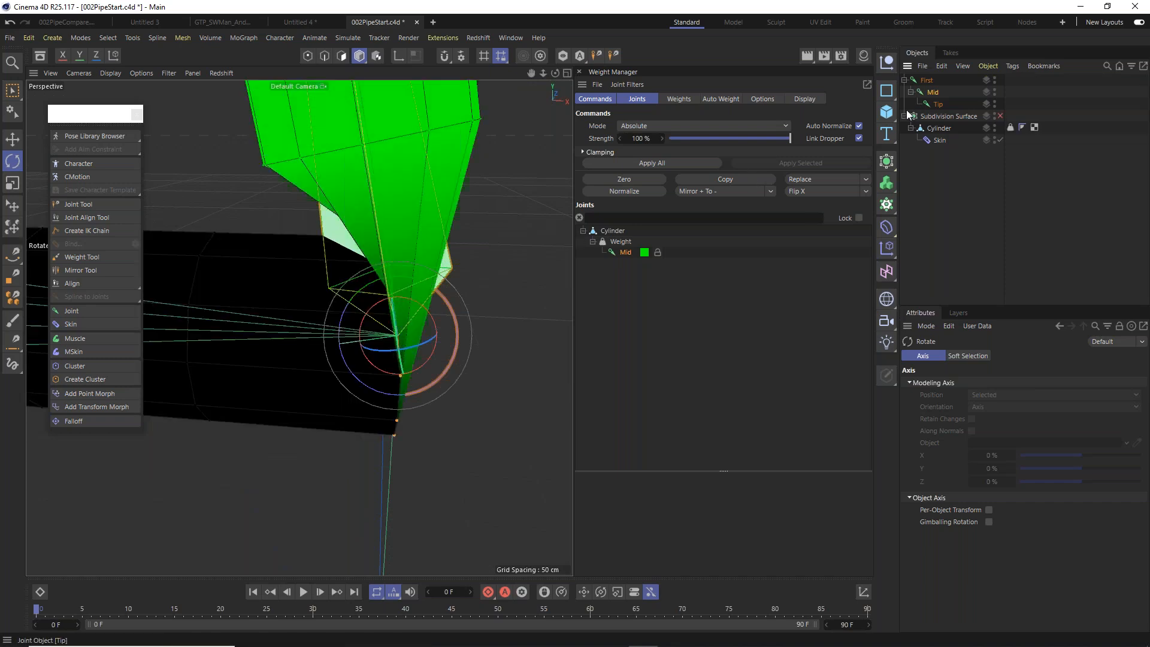
scroll(477, 233, "down", 5)
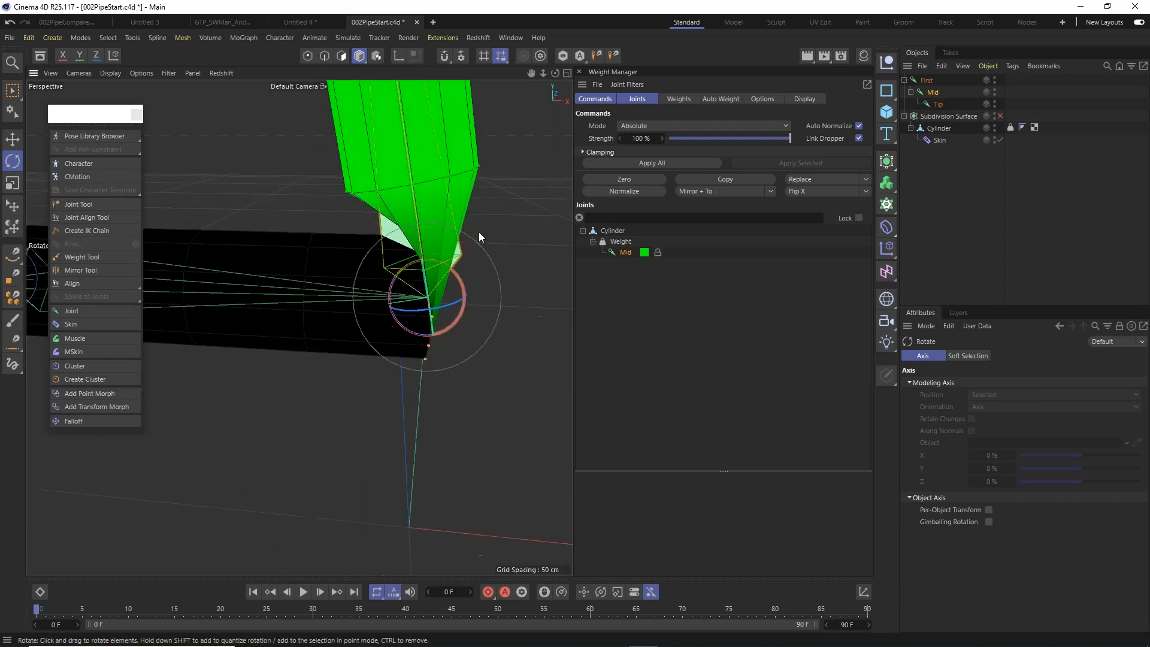
left_click(950, 207)
left_click_drag(426, 234, 629, 198, "alt")
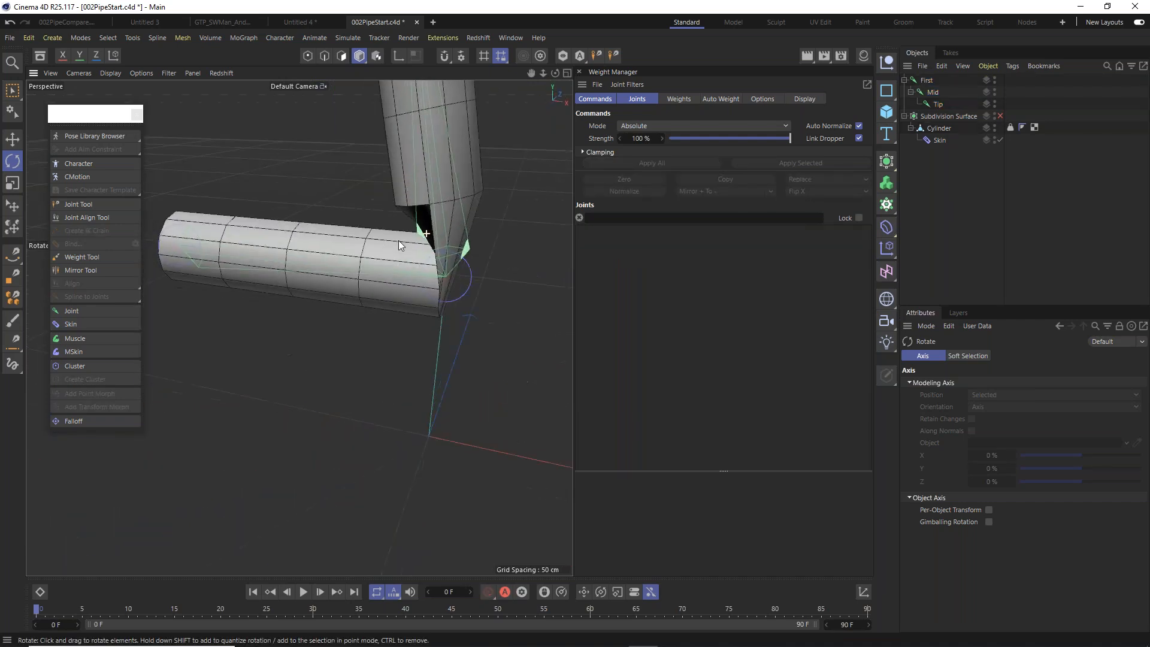
Turn the Subdivision Surface back on and undo the Mid joint's test rotation.
left_click(1000, 115)
key("ctrl+z")
key("ctrl+z")
key("ctrl+z")
key("ctrl+z")
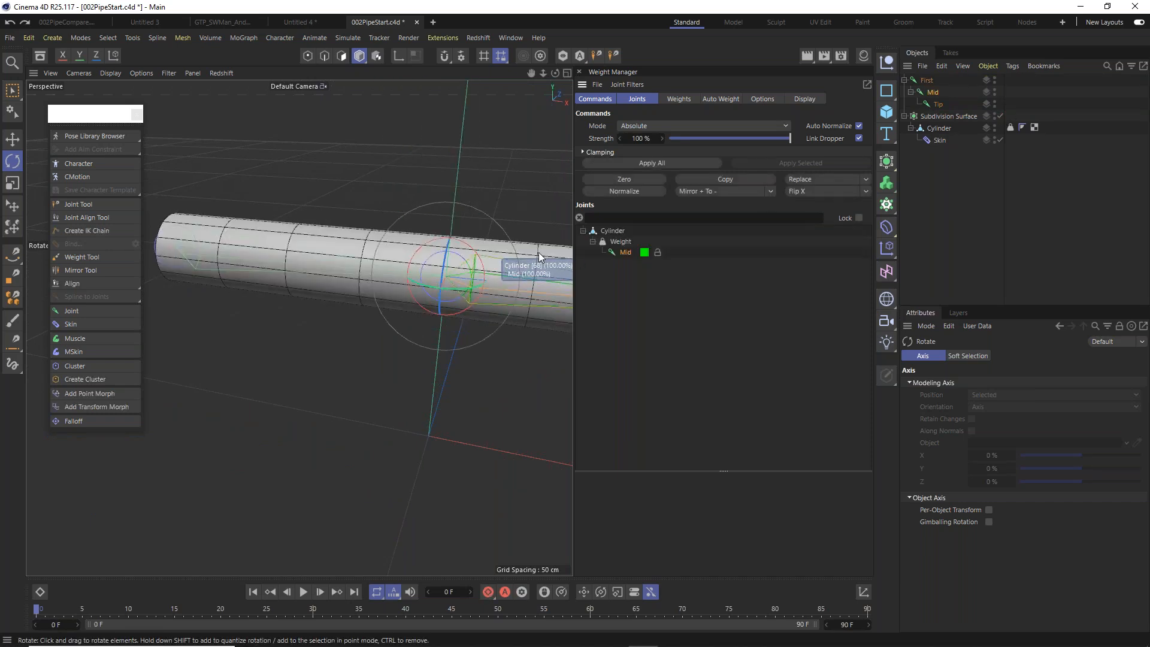
left_click_drag(436, 279, 467, 281, "alt")
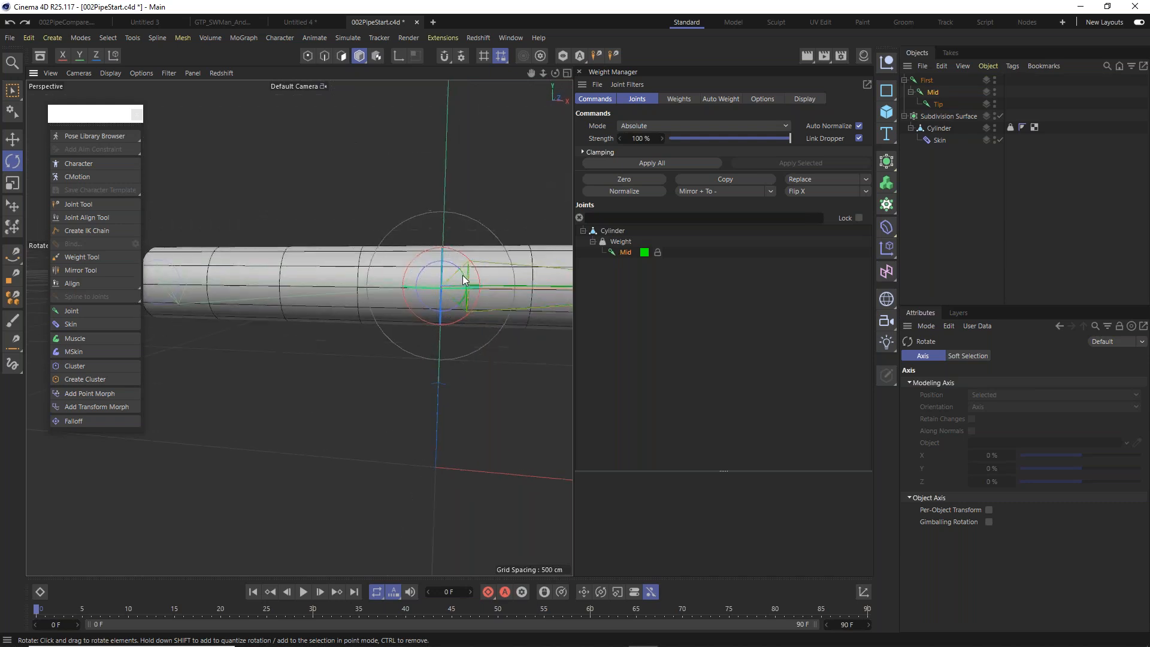
scroll(469, 281, "up", 4)
middle_click(471, 286)
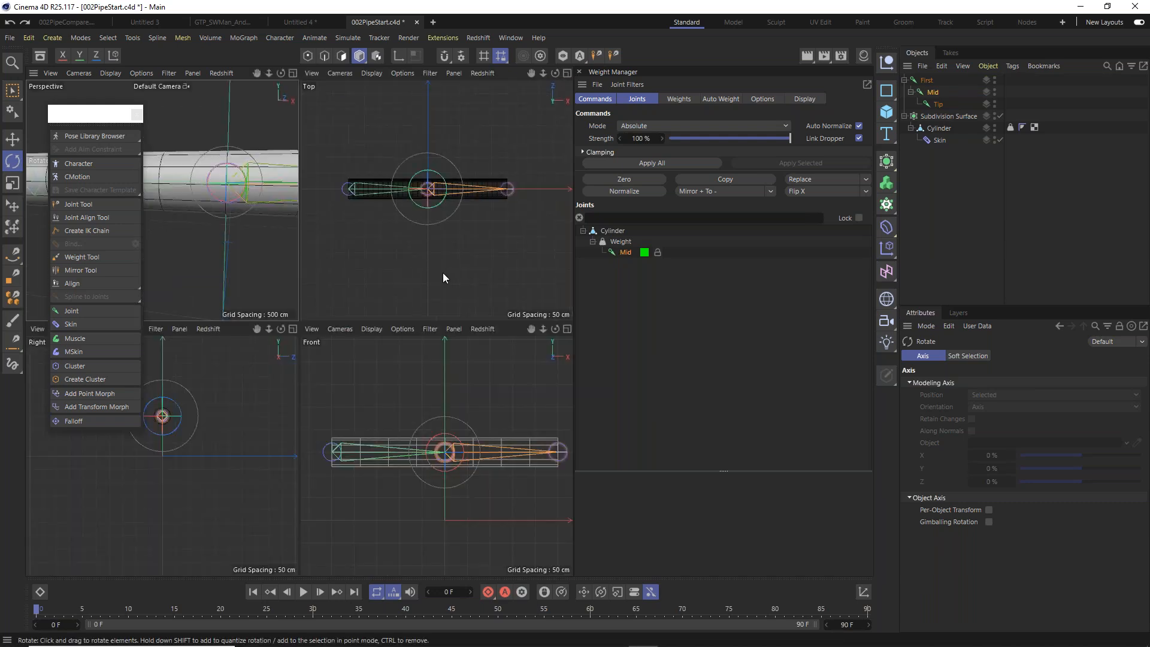
middle_click(292, 73)
left_click_drag(429, 313, 365, 302, "alt")
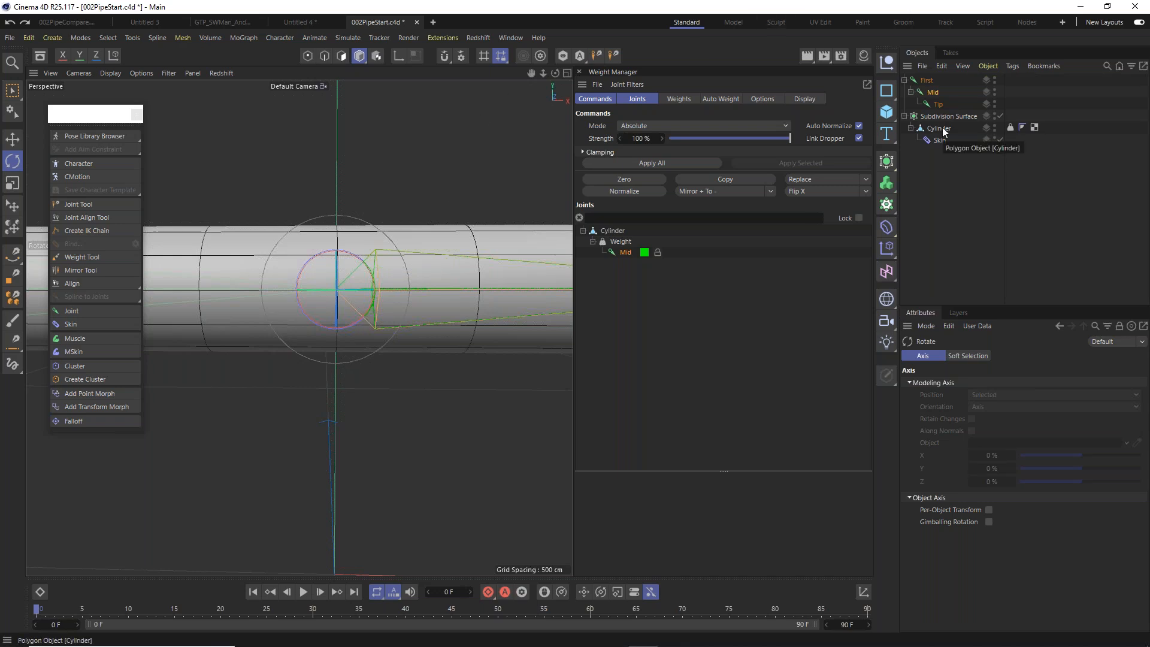
Turn off the Subdivision Surface and check the First joint's weights on the cylinder's middle ring of points.
left_click(1000, 116)
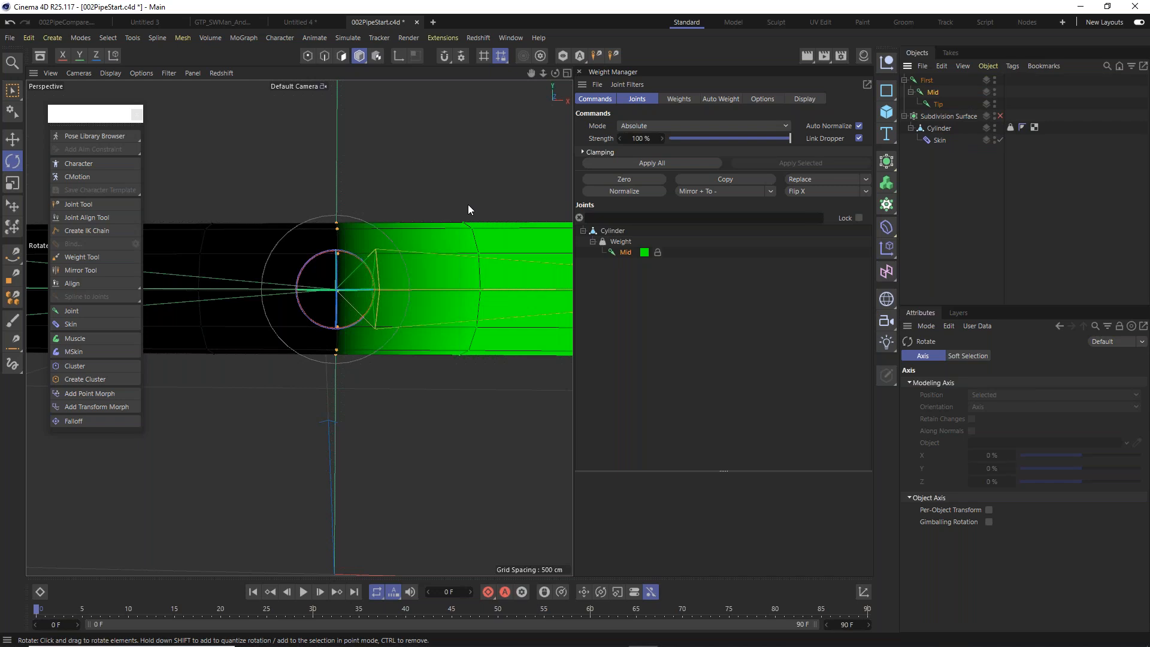
left_click(950, 128)
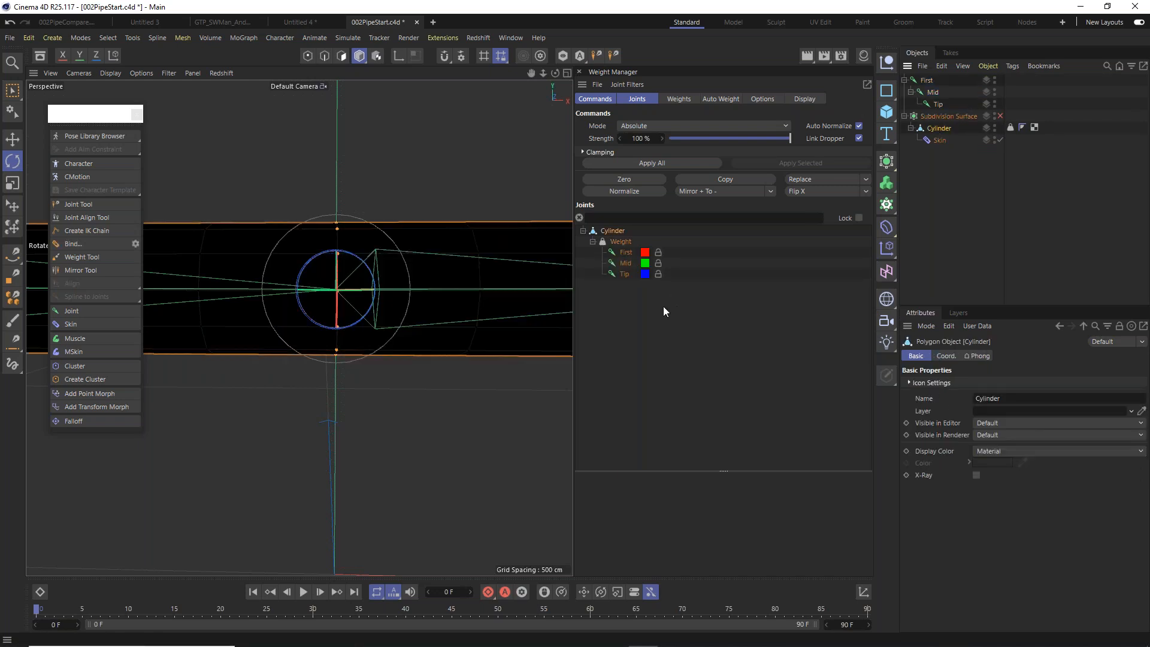
left_click(627, 253)
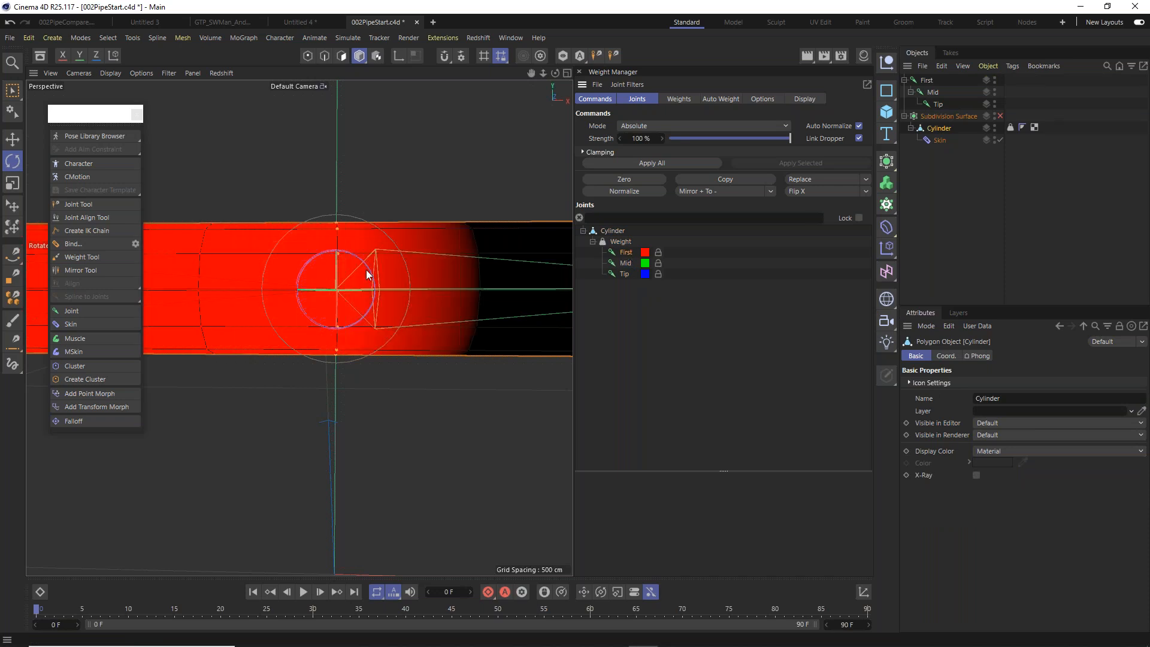
mouse_move(334, 350)
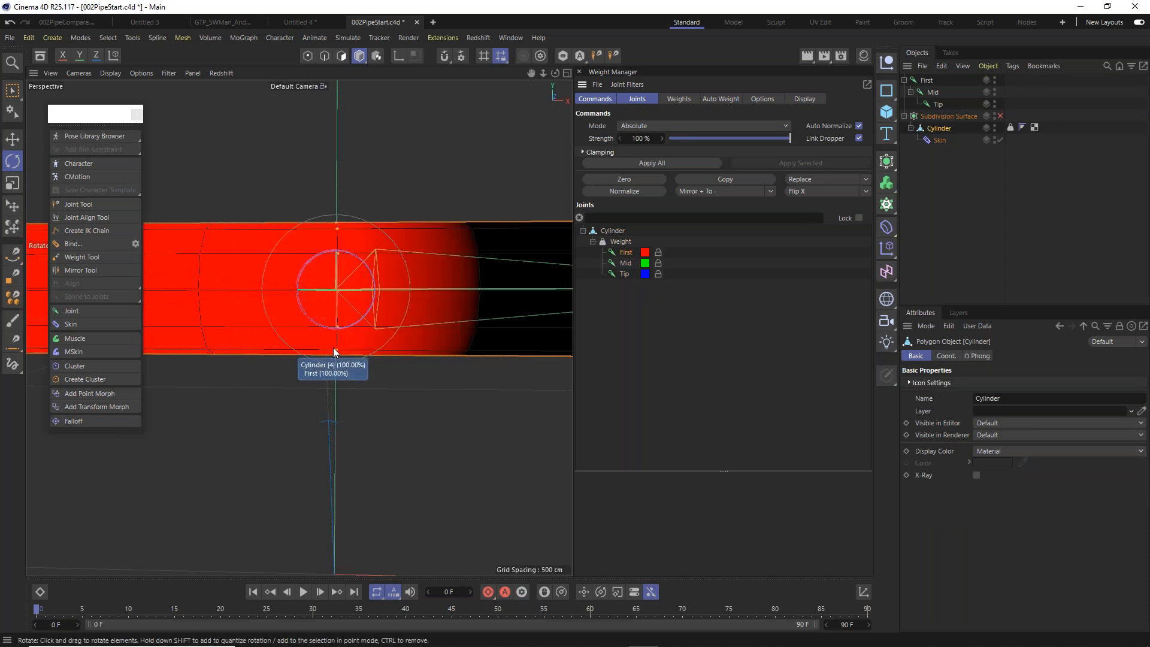
mouse_move(334, 229)
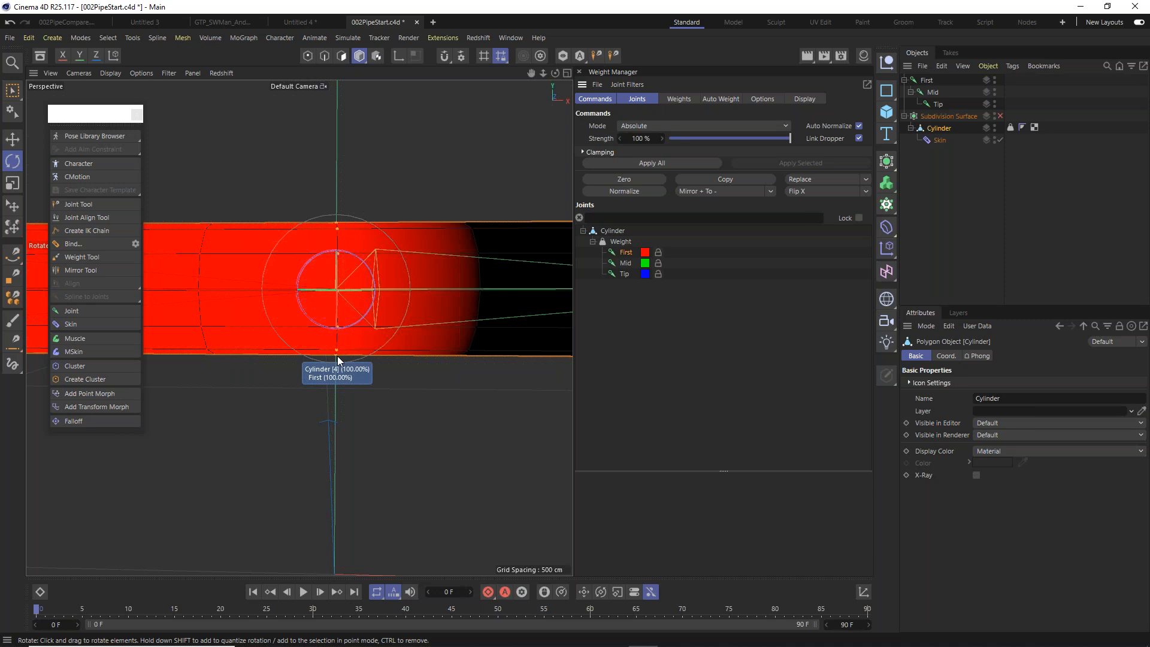
Make Mid the active joint in the Weight Manager and set the weighting strength to 50%.
left_click(627, 263)
left_click_drag(791, 137, 754, 138)
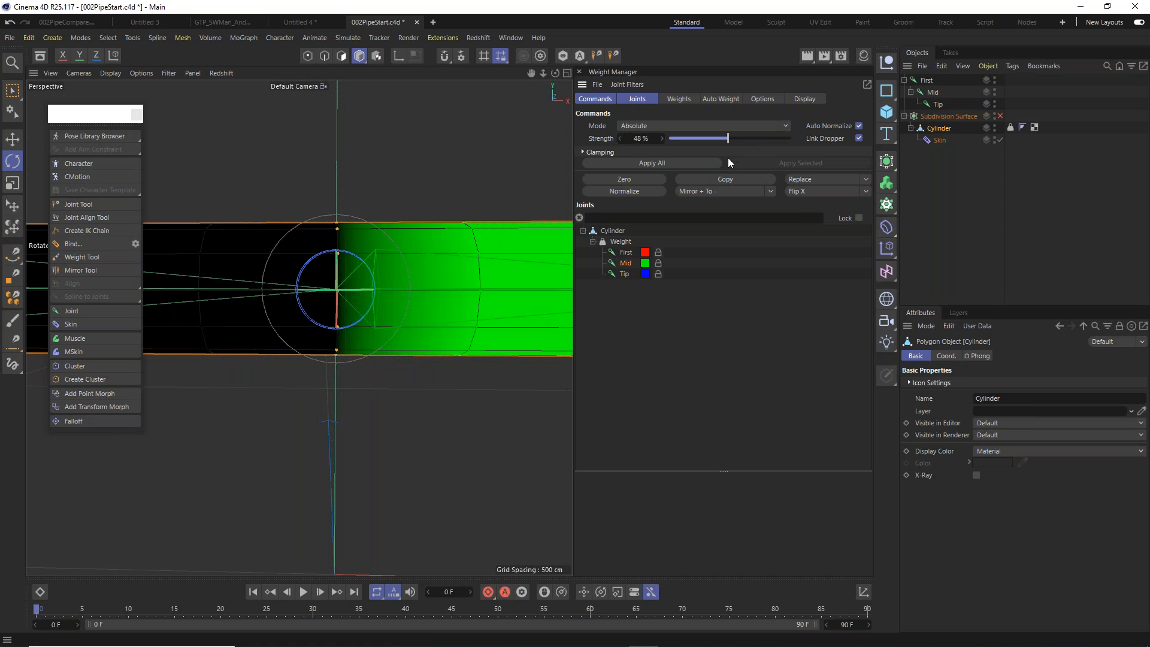
left_click_drag(729, 157, 731, 157)
double_click(644, 137)
type("50")
key("Return")
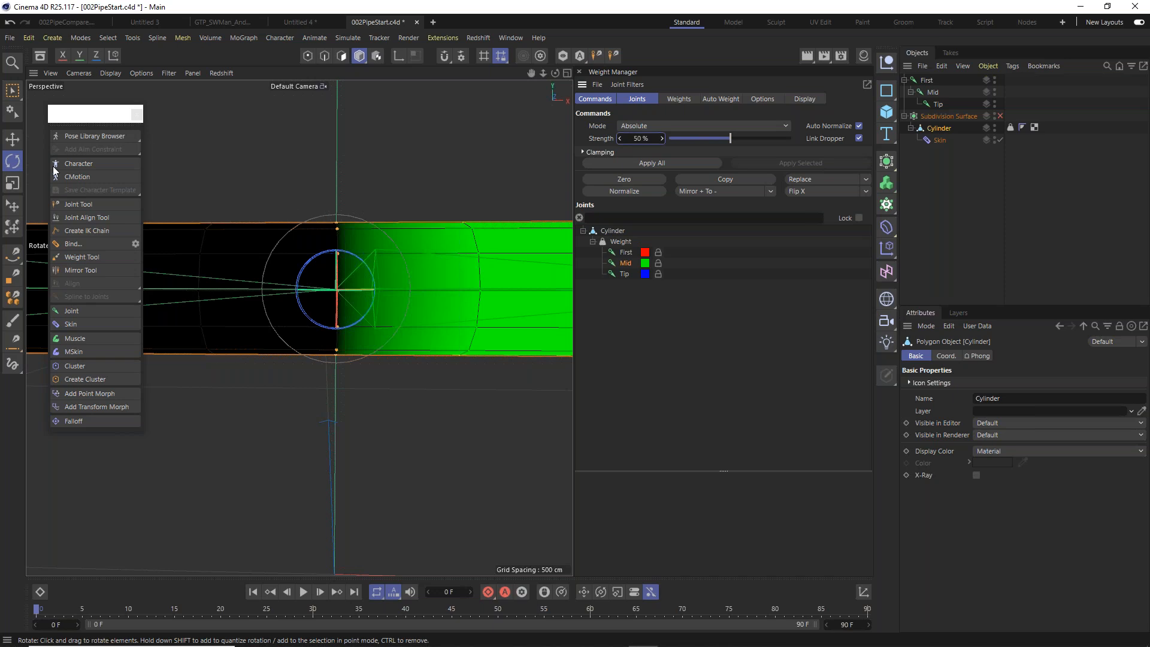
Make the cylinder the only selected object and switch to Points mode, keeping its middle ring of points selected.
left_click(13, 90)
left_click_drag(270, 141, 433, 440)
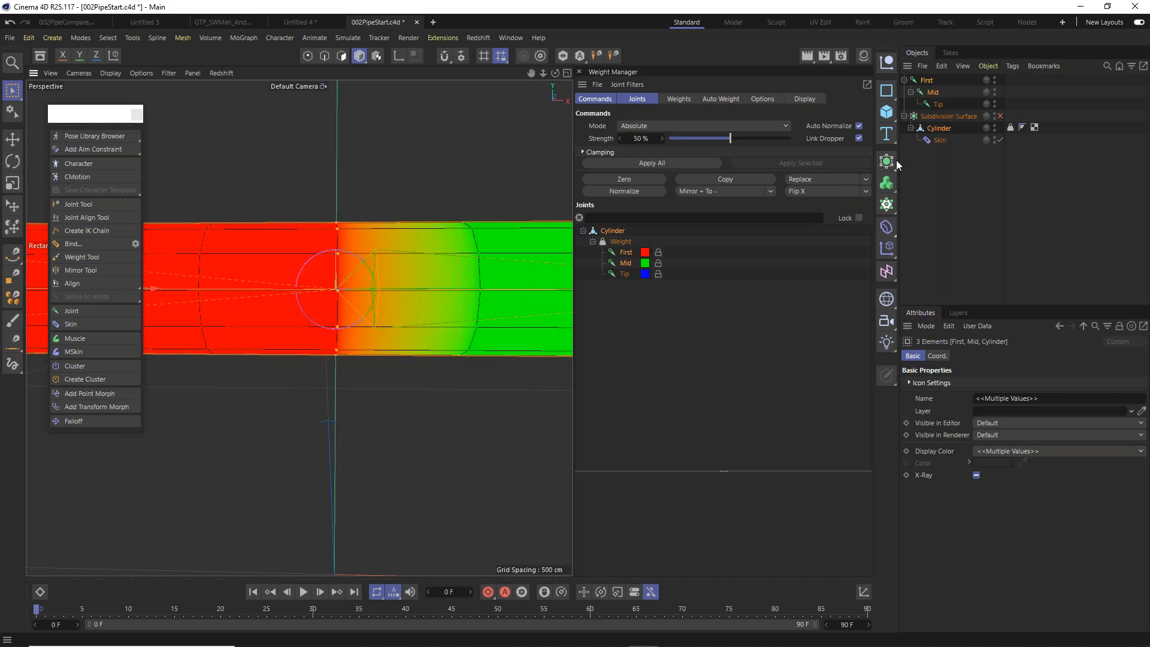
left_click(939, 128)
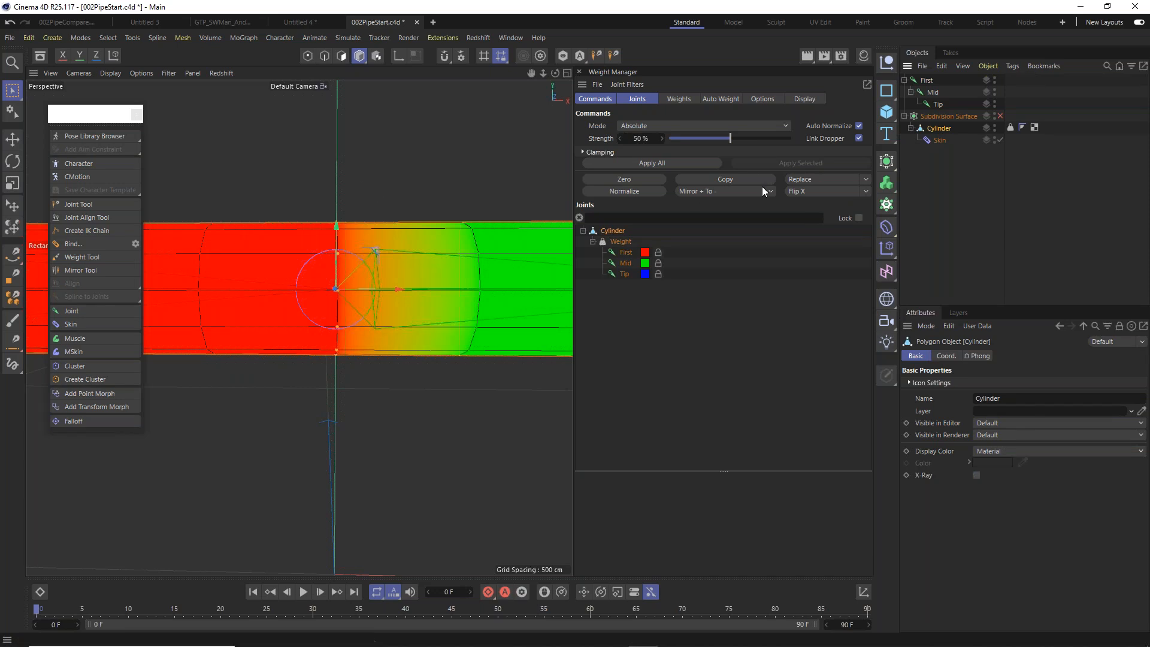
left_click_drag(359, 282, 396, 292, "alt")
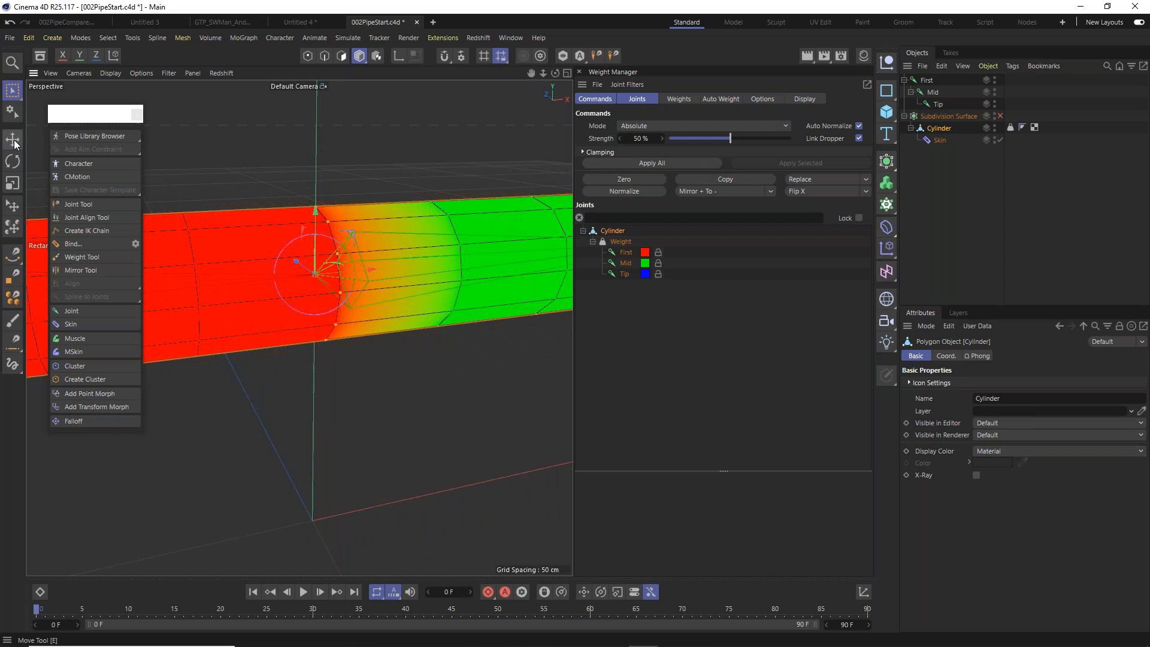
left_click(308, 55)
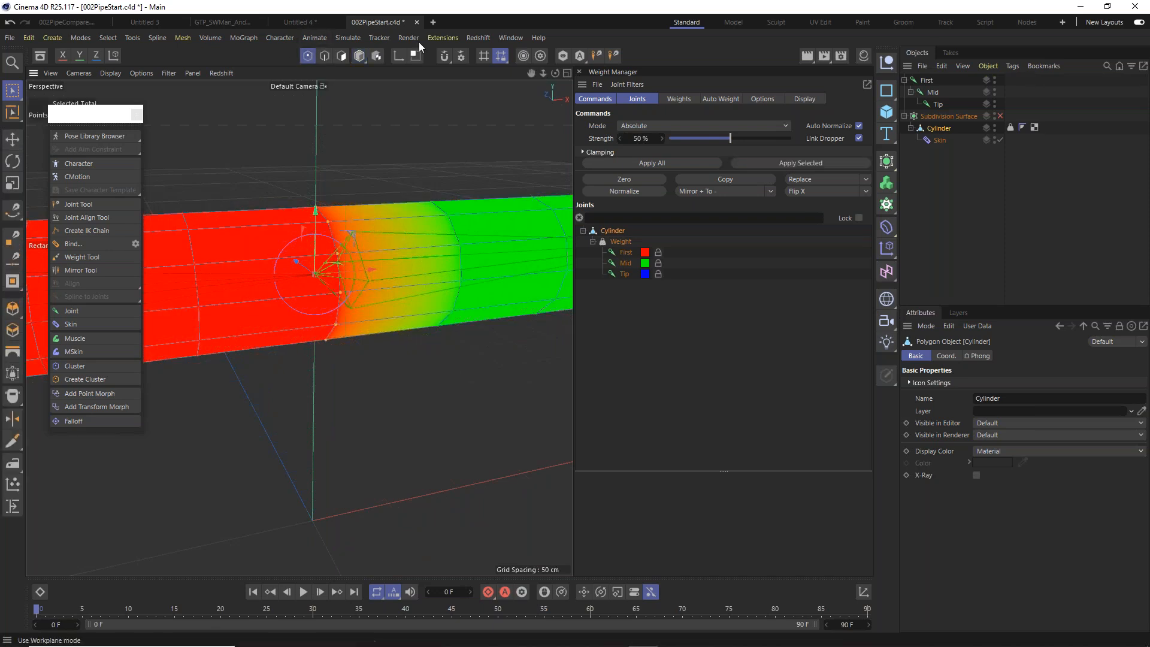
left_click(359, 55)
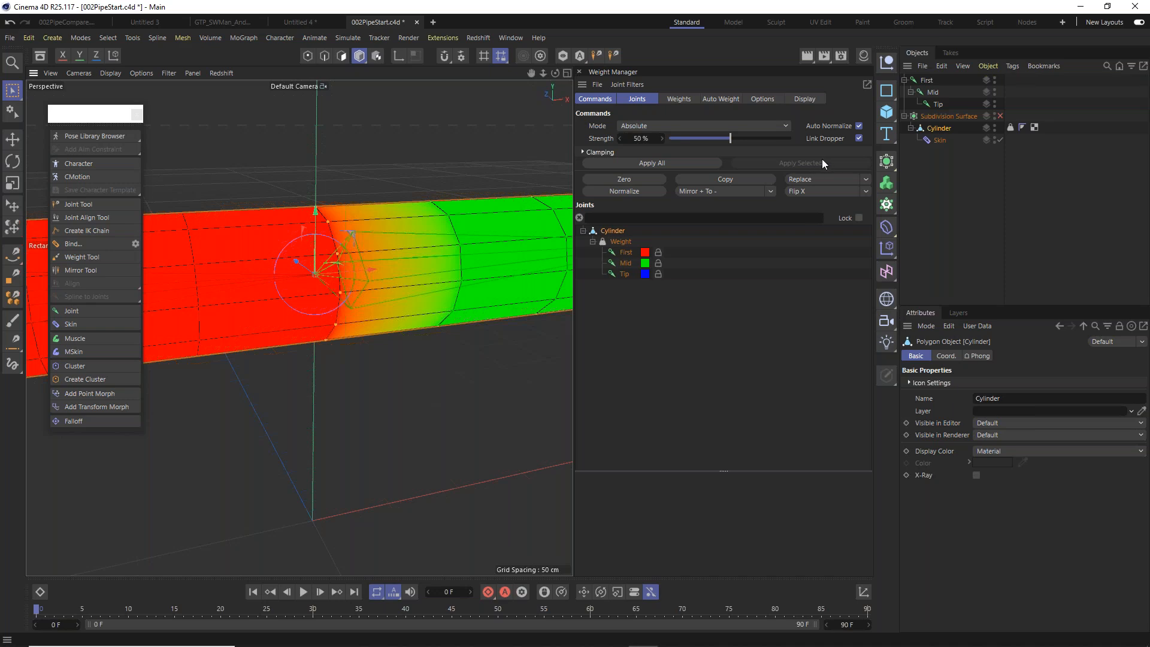
left_click(307, 55)
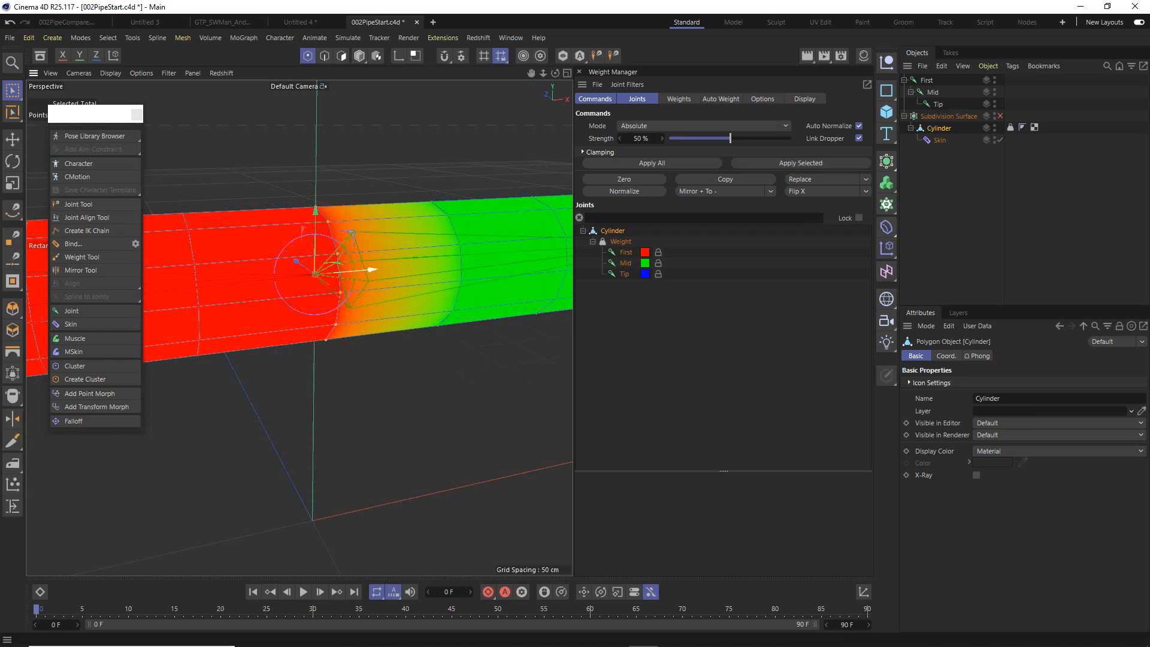
left_click_drag(387, 265, 331, 239, "alt")
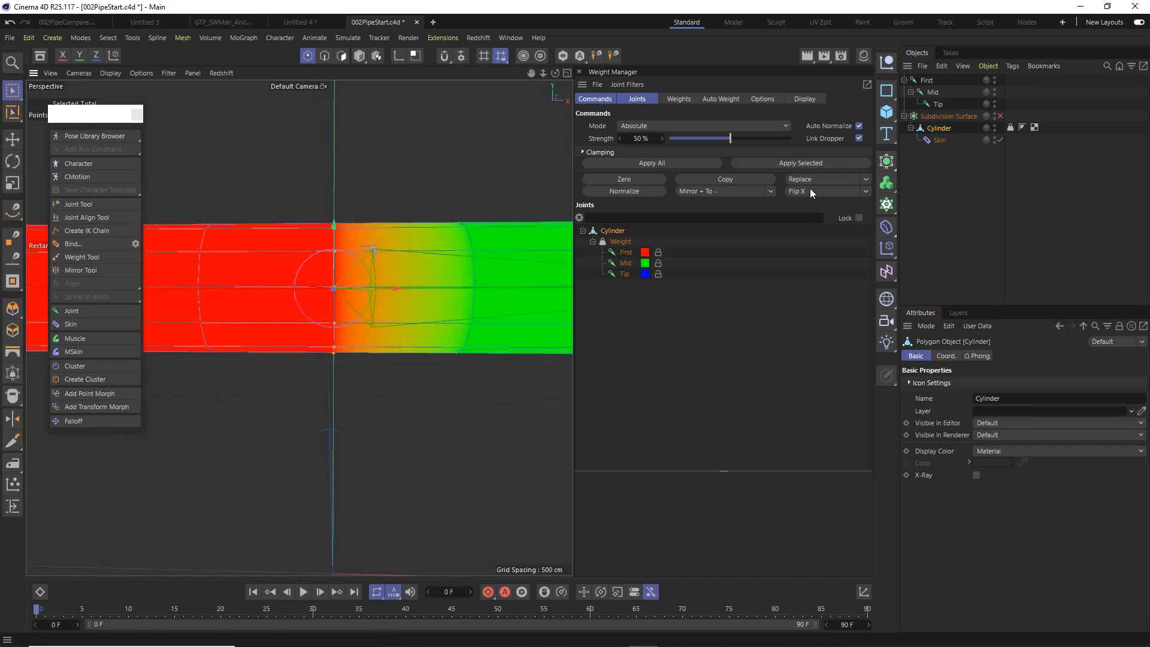
Try applying the 50% strength to the selected middle points with all three joints active, and undo it.
left_click(822, 160)
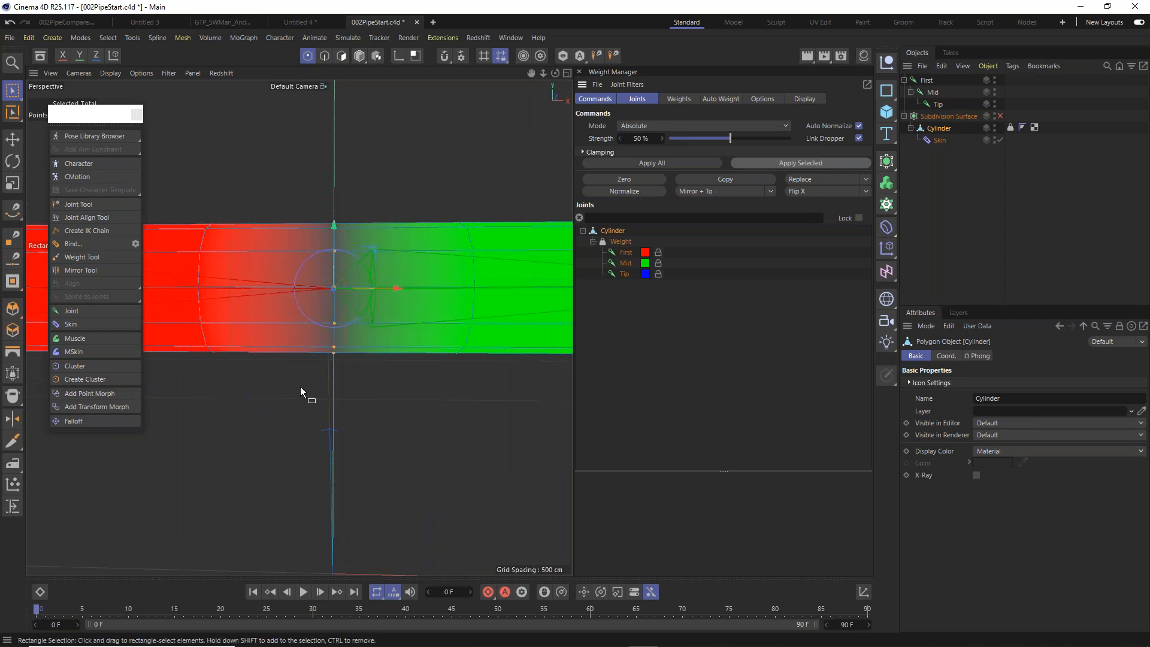
scroll(303, 386, "up", 3)
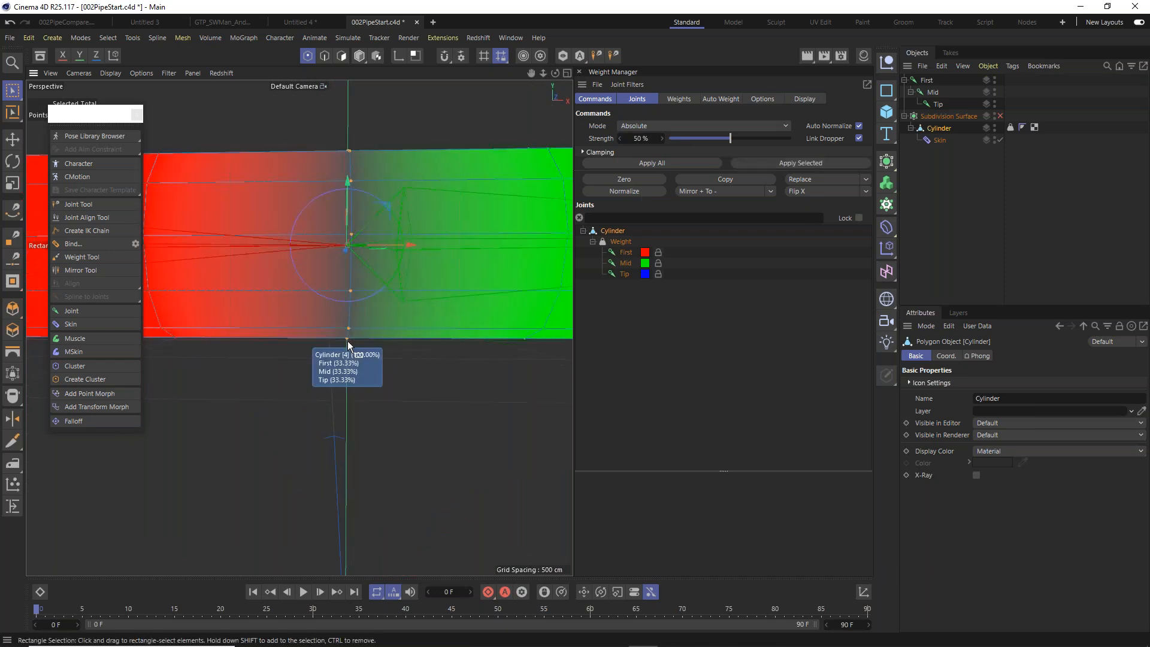
key("ctrl+z")
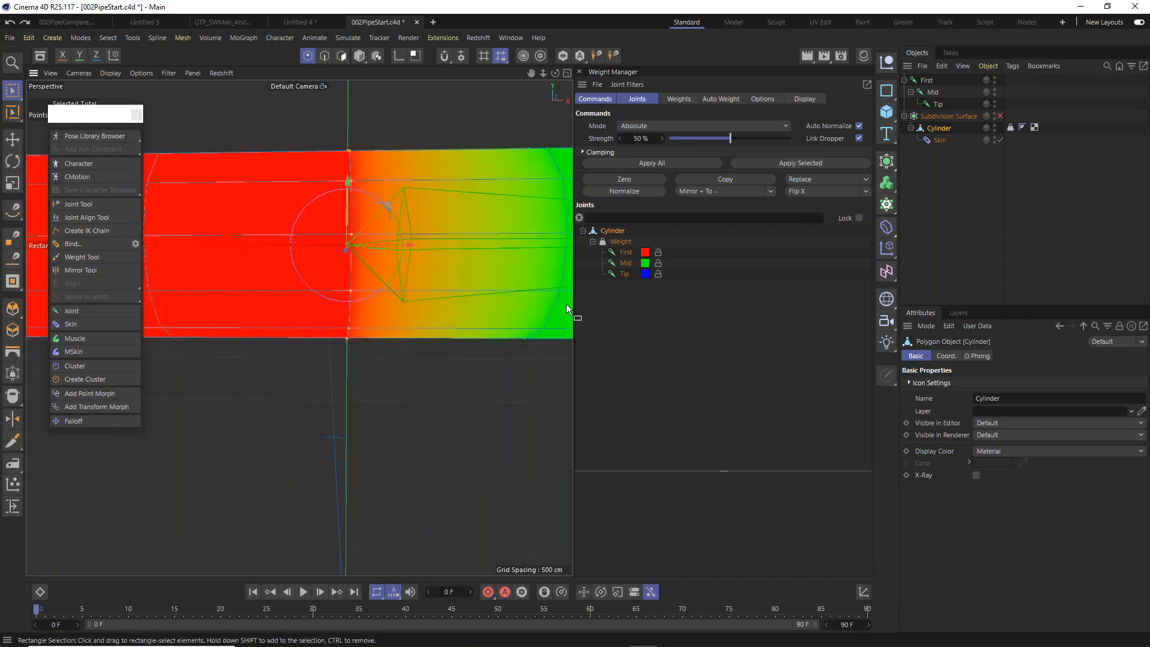
Apply the 50% strength to the selected middle points for the Mid joint only and check a point's weights.
left_click(626, 253)
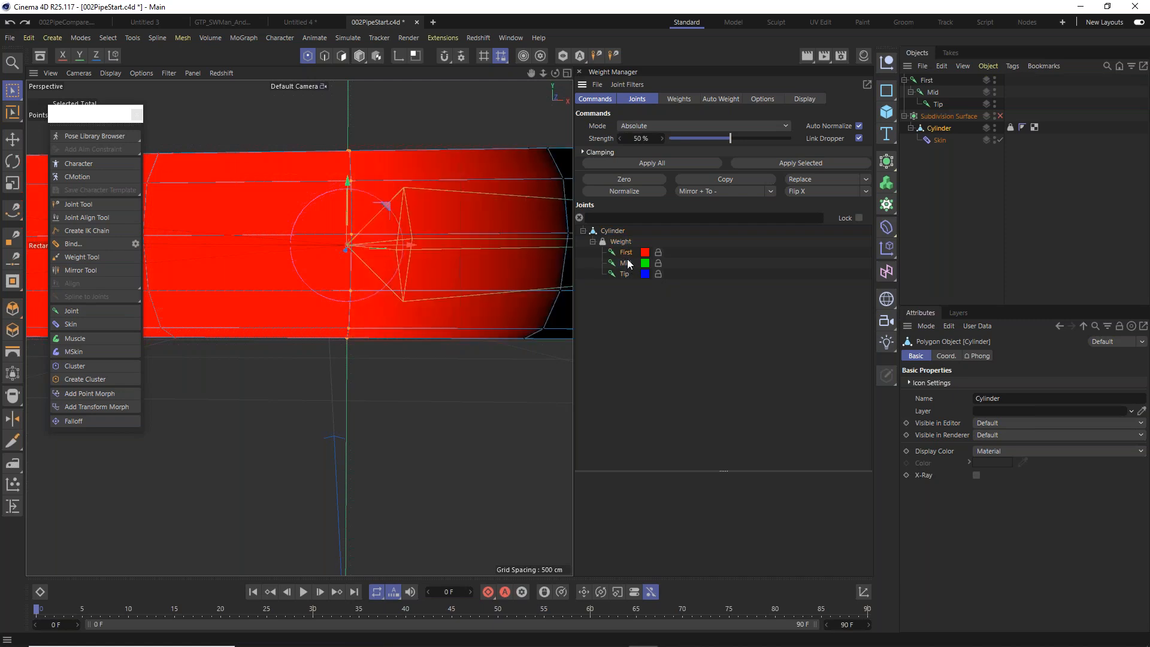
left_click(627, 263)
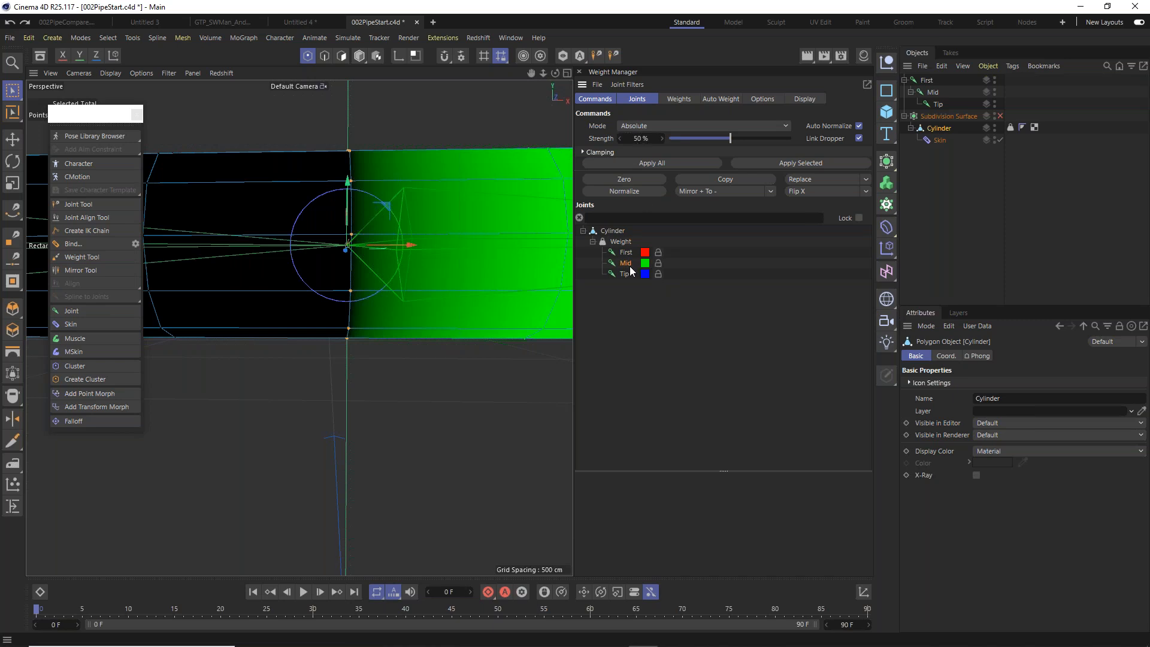
left_click(793, 164)
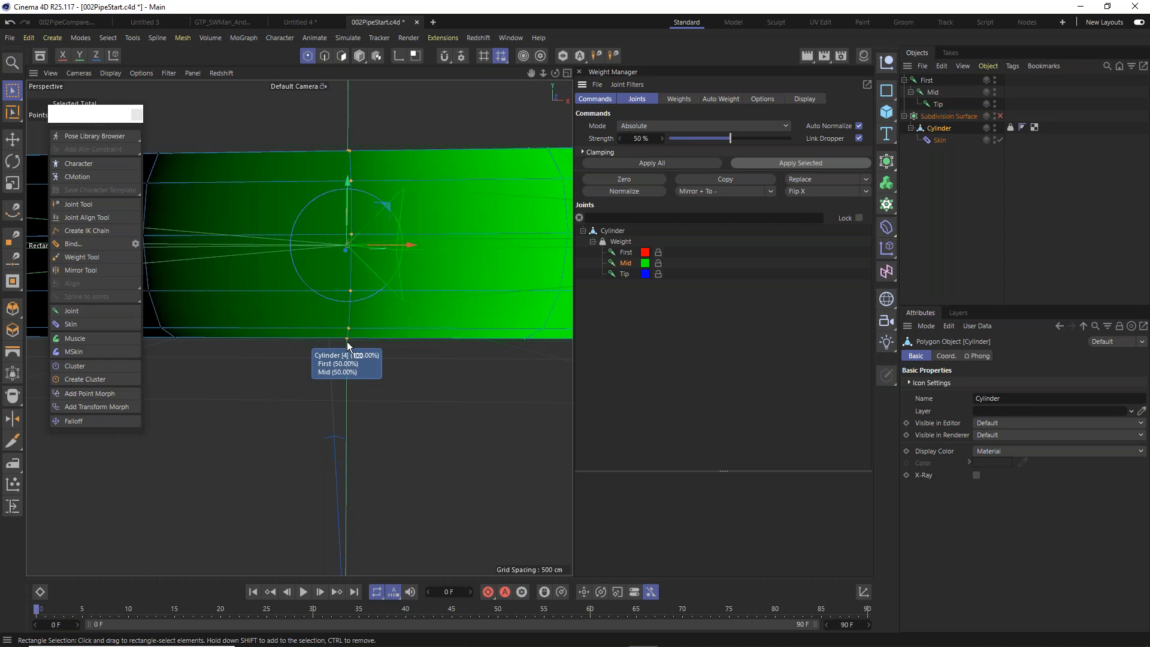
mouse_move(345, 339)
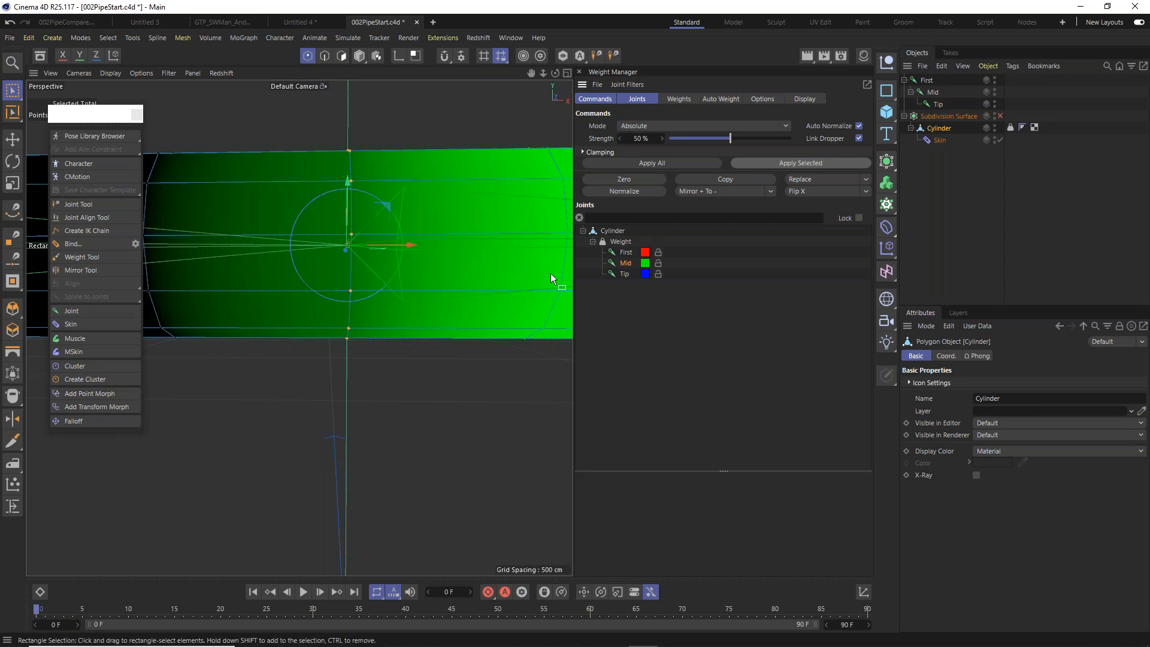
Zero the cylinder's weights for the First, Mid and Tip joints together.
scroll(462, 280, "down", 6)
middle_click_drag(493, 275, 388, 275, "alt")
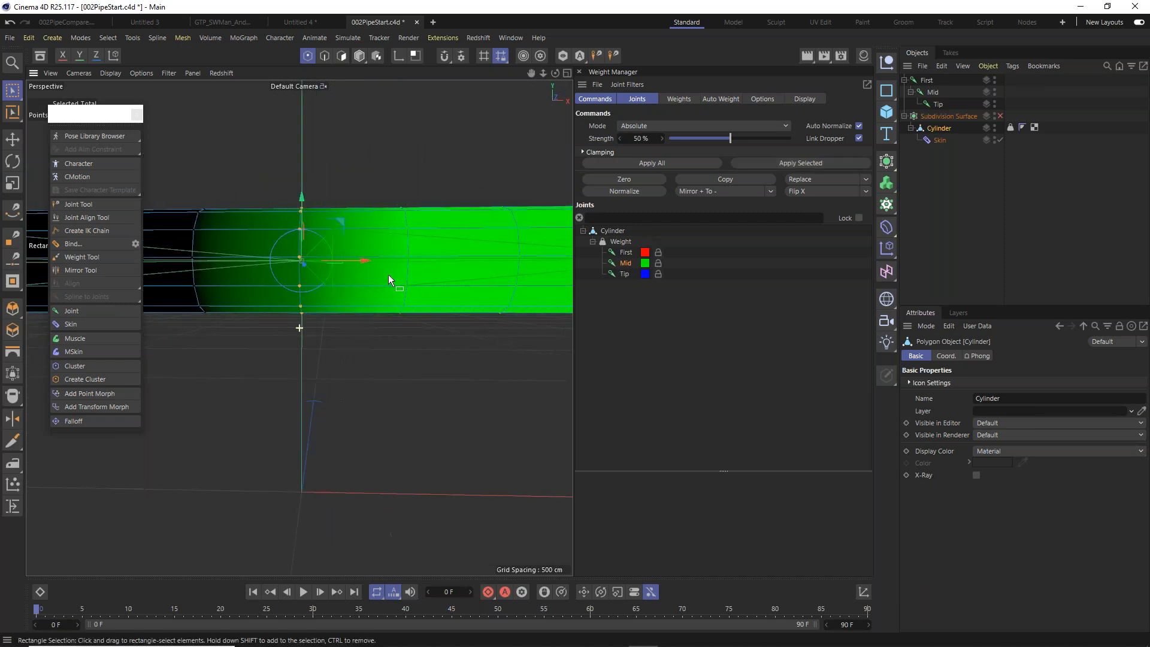
scroll(408, 261, "down", 2)
scroll(409, 262, "down", 2)
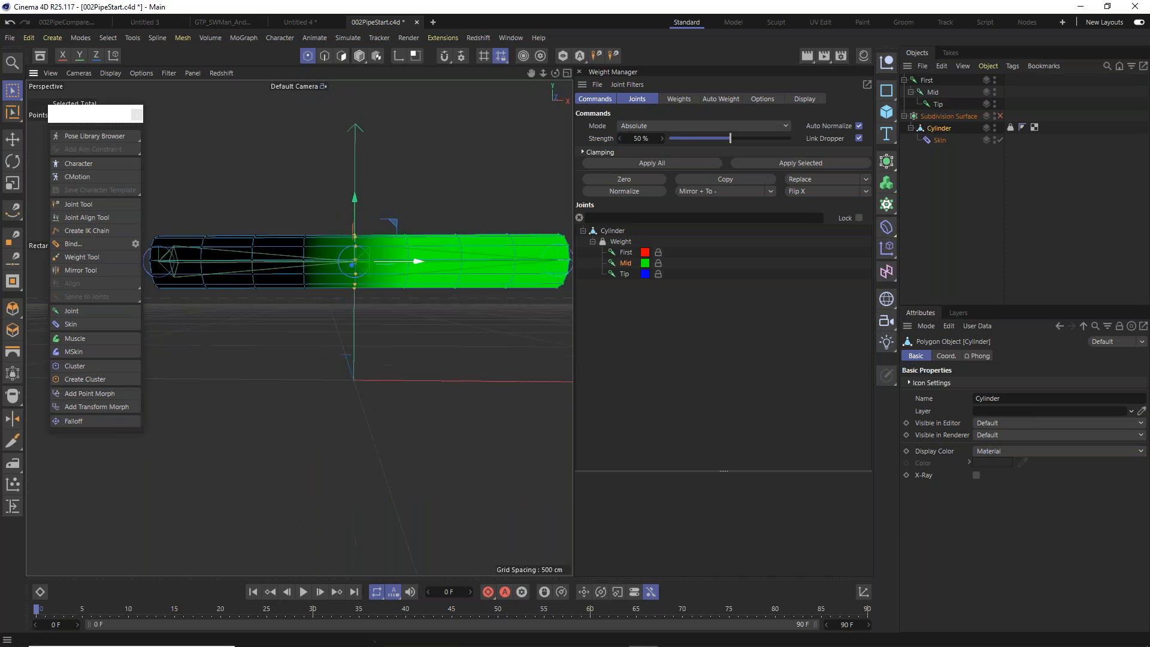
left_click(629, 255)
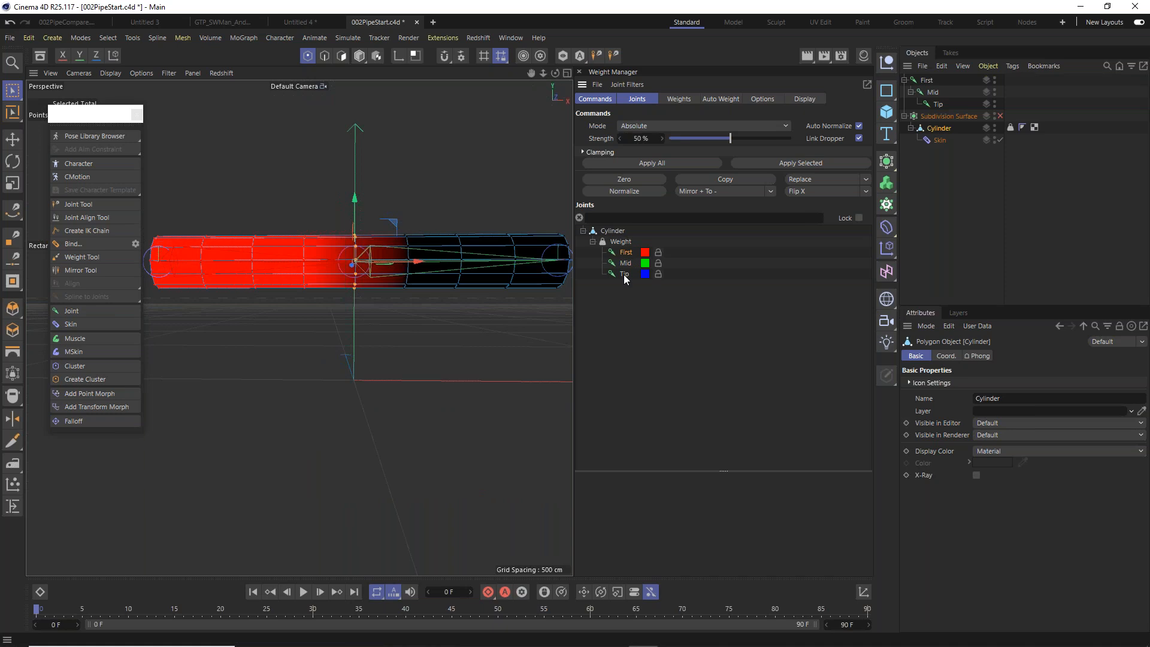
left_click(624, 274, "shift")
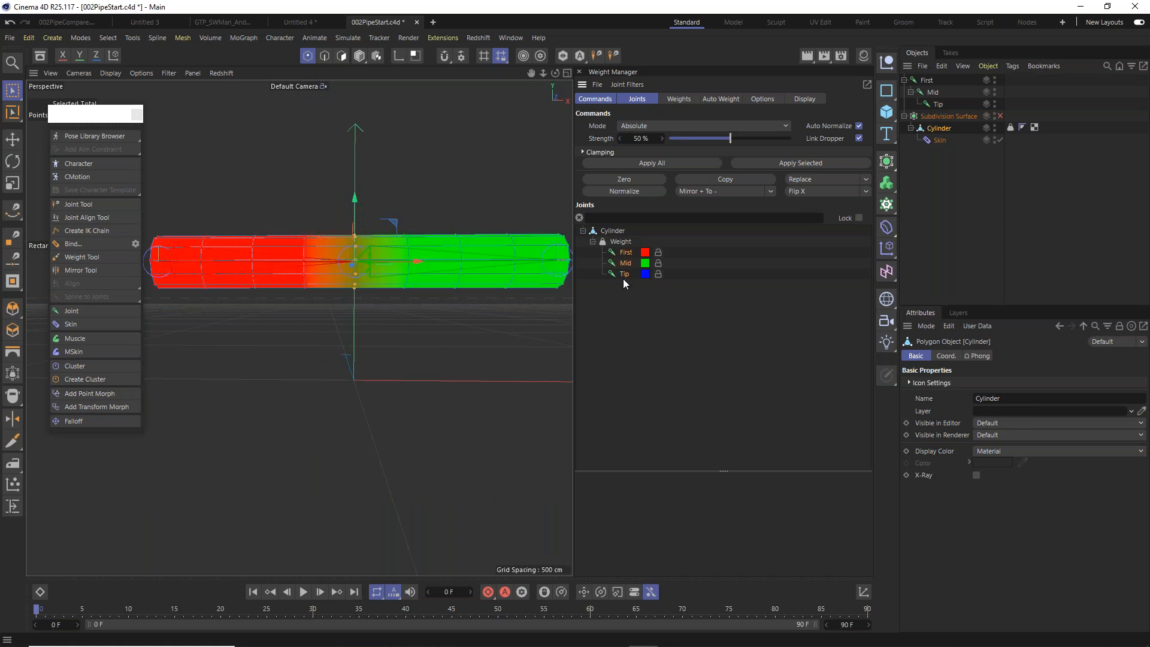
left_click(624, 179)
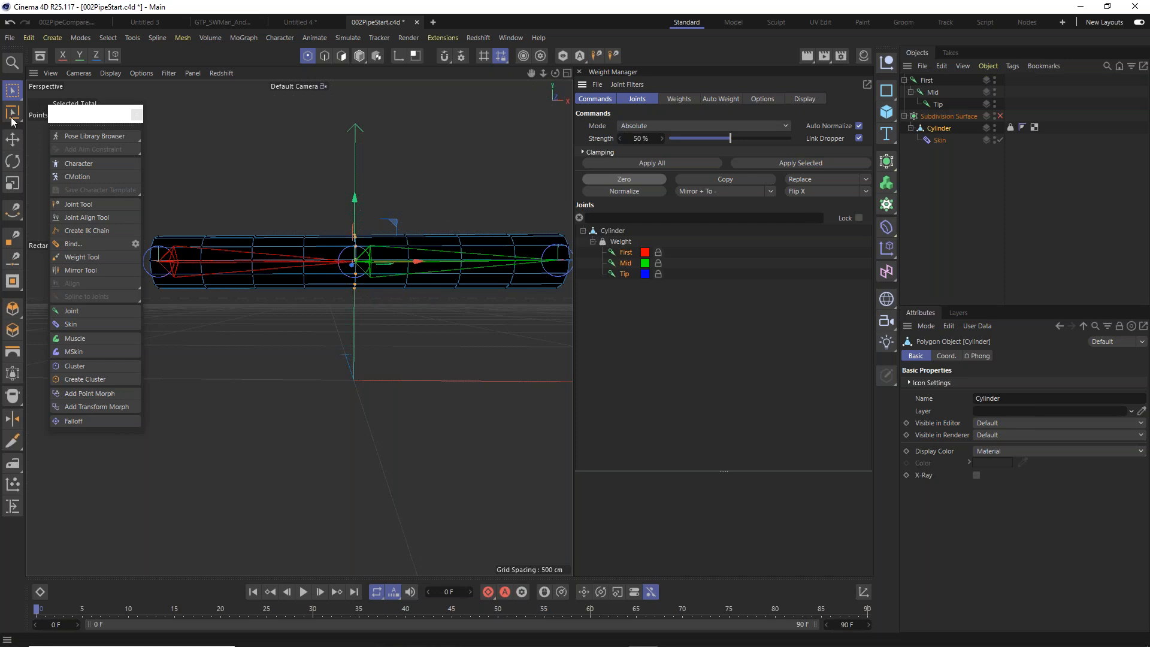
Weight all points between the middle ring and the Tip end to the Mid joint at 100% strength.
left_click(13, 94)
left_click_drag(384, 201, 593, 363)
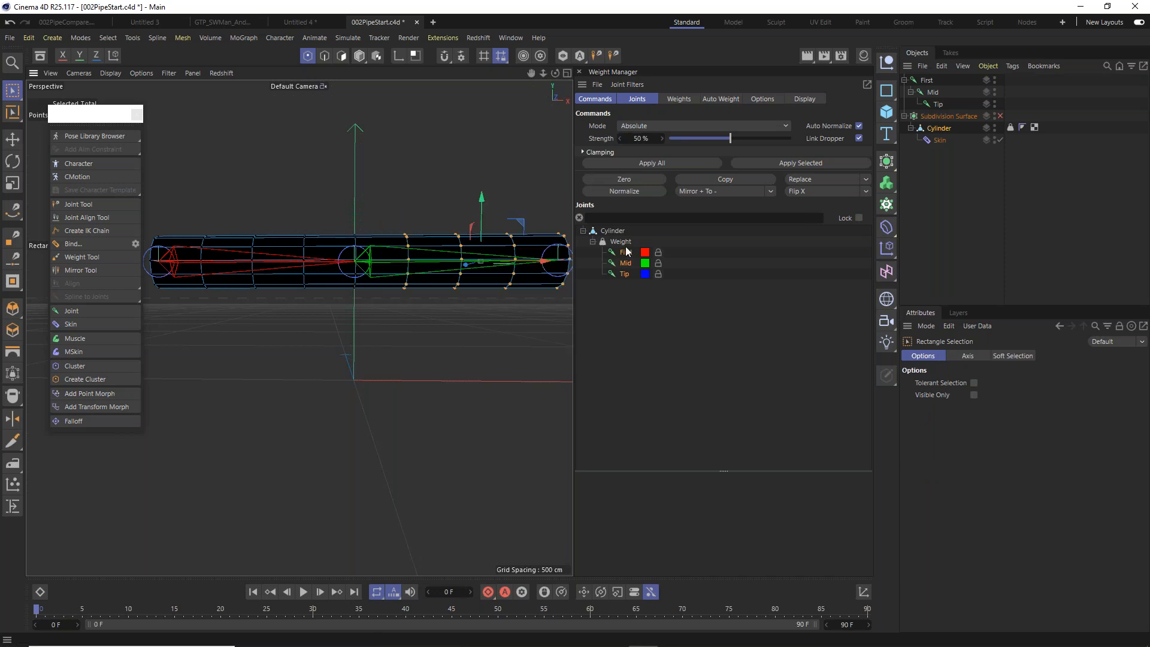
left_click_drag(737, 138, 851, 142)
left_click(813, 162)
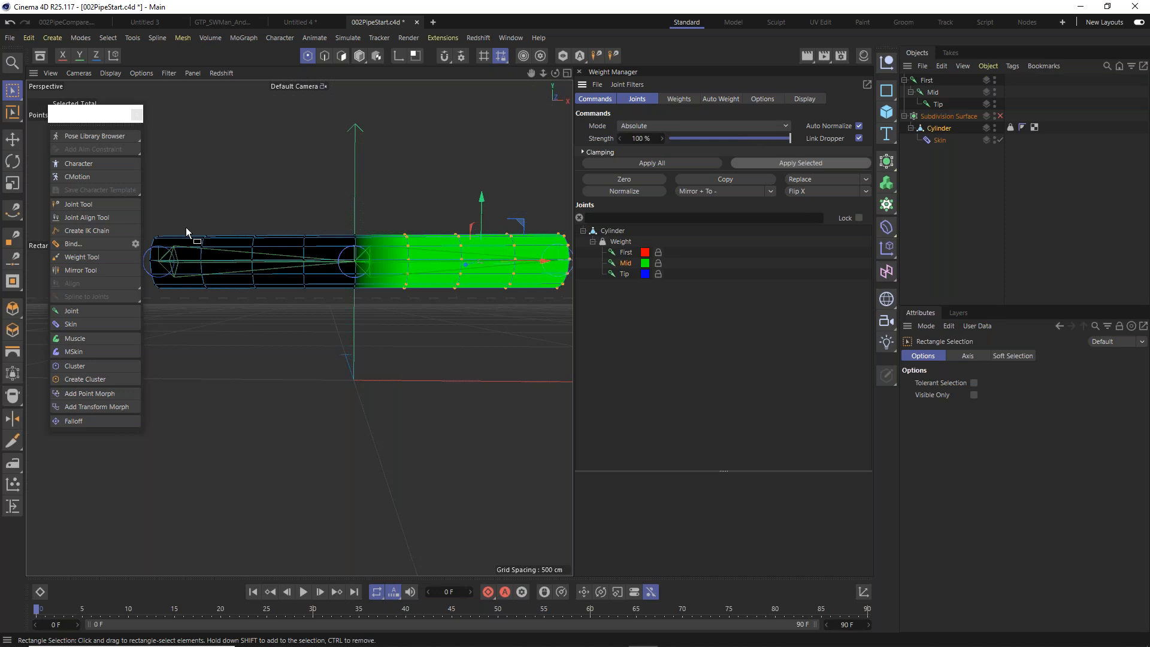
Weight all points on the First joint's half of the cylinder, excluding the middle ring, to First at 100%.
left_click_drag(336, 179, 116, 350)
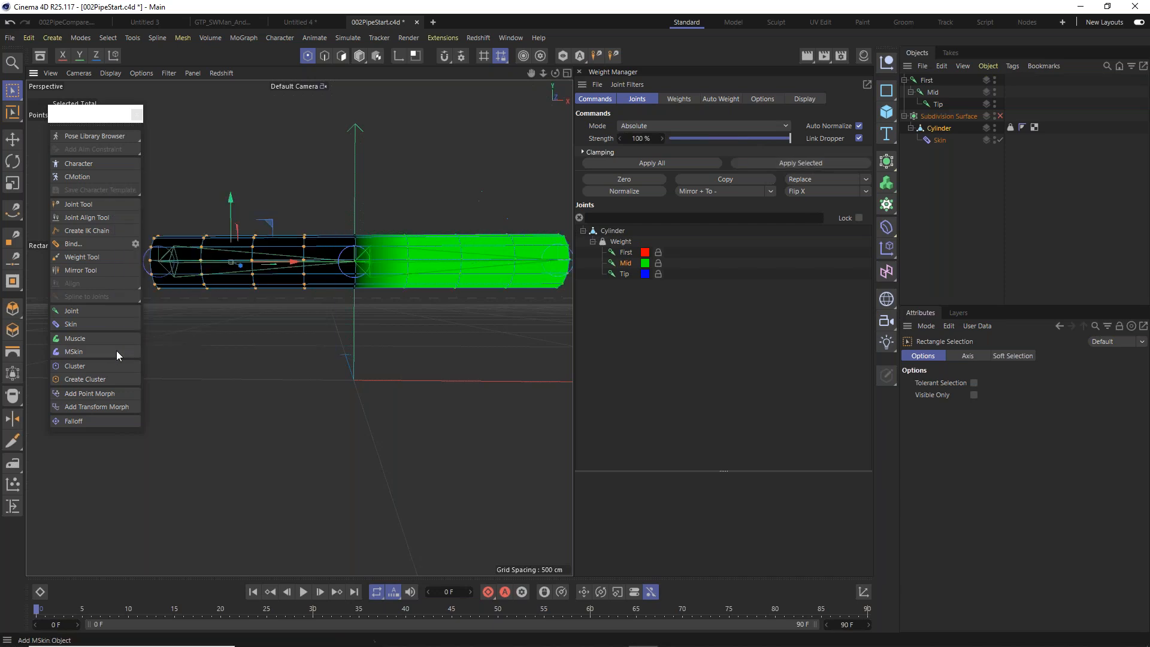
left_click(626, 252)
left_click(802, 162)
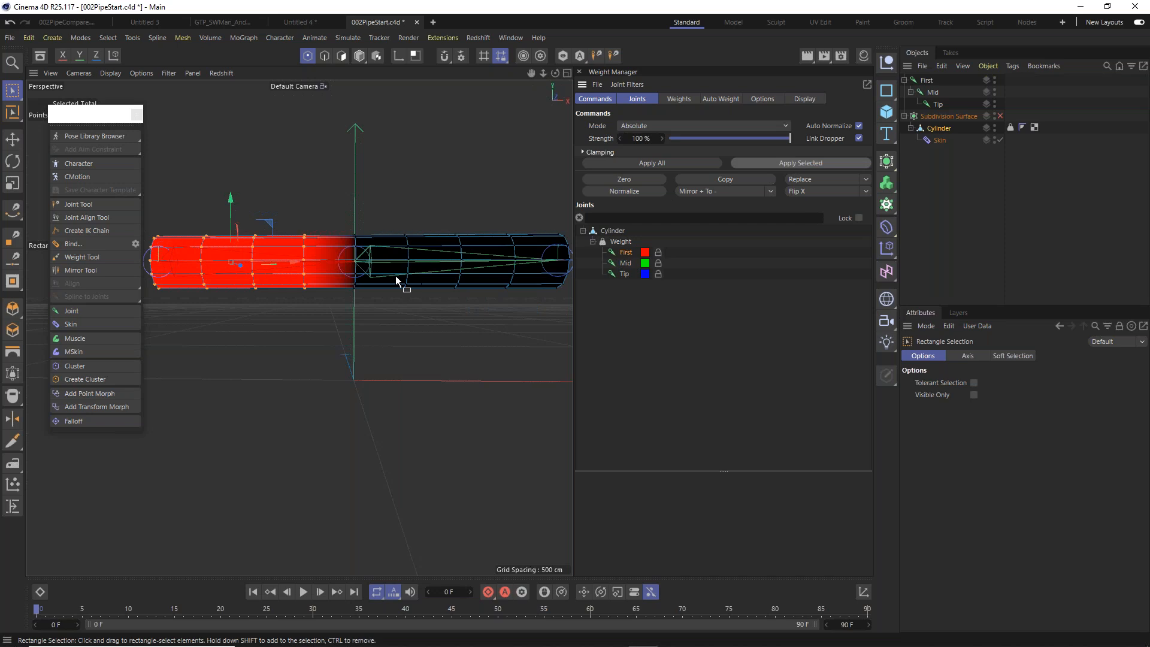
Select the cylinder's middle ring of points and apply 100% strength to the First and Mid joints together.
scroll(360, 246, "up", 5)
left_click_drag(354, 254, 379, 264, "alt")
left_click_drag(274, 155, 392, 387)
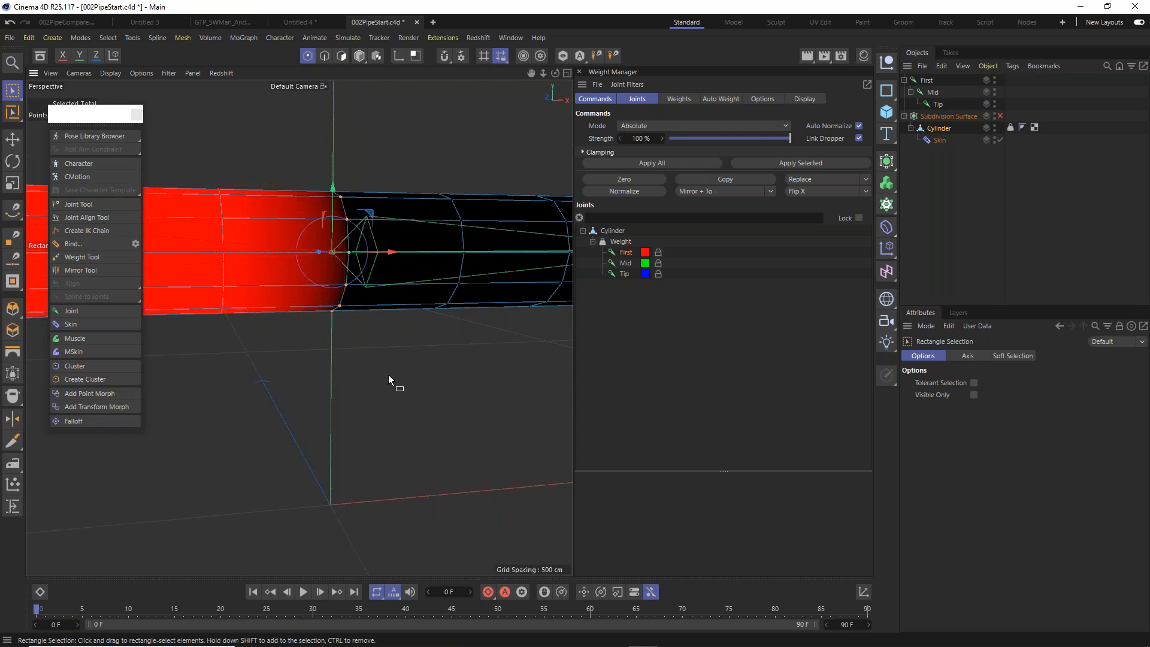
left_click(626, 263, "shift")
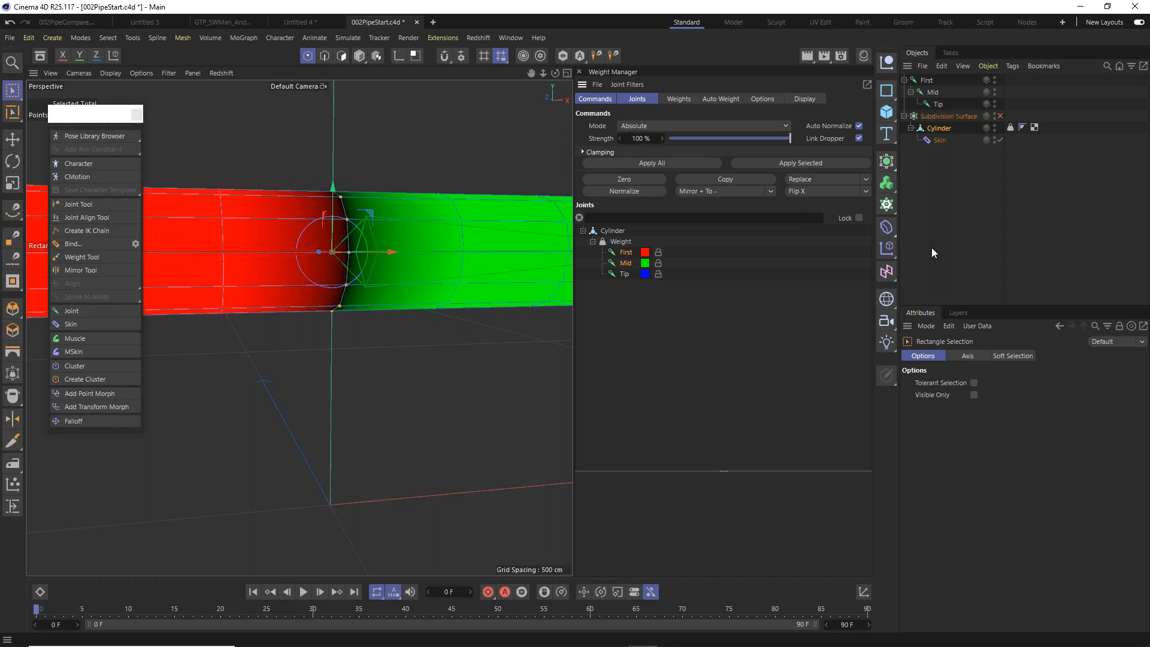
left_click(811, 163)
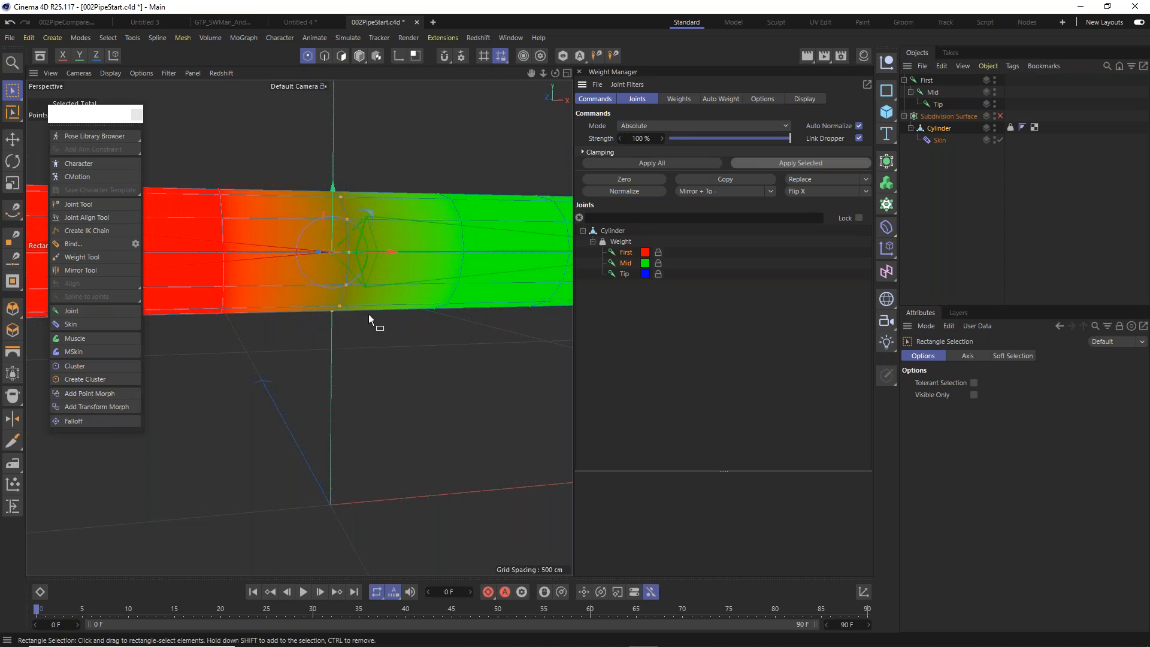
Add Tip to the active joints, apply 100% strength to the middle ring, and check a point's weight distribution.
left_click(624, 275, "shift")
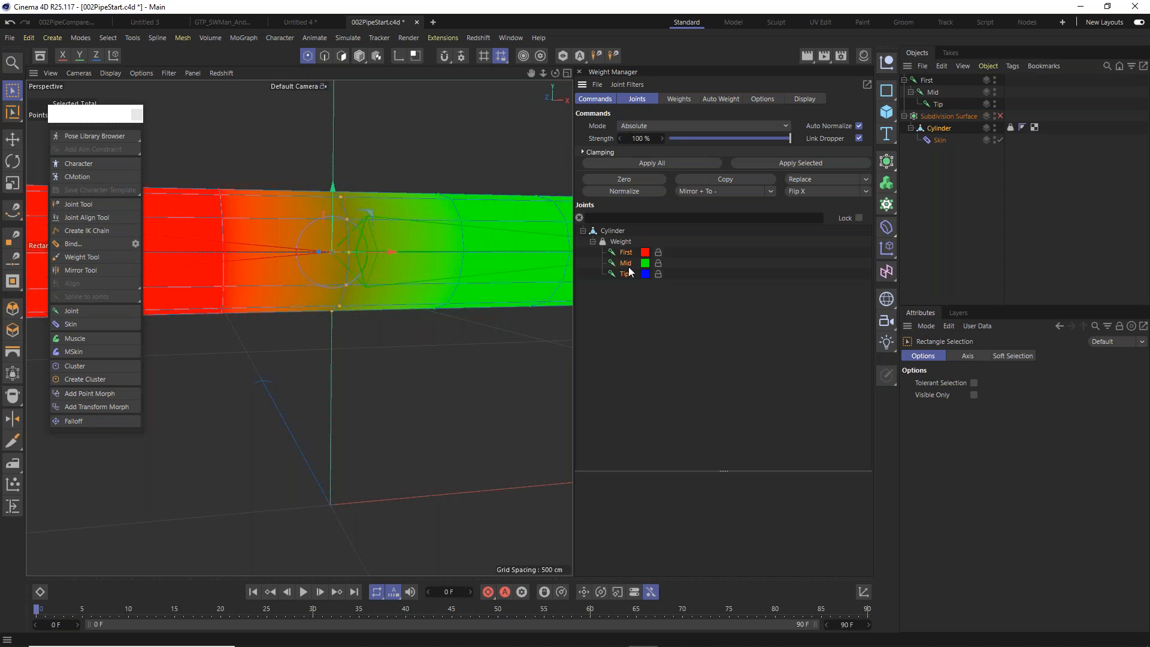
left_click(789, 164)
mouse_move(331, 315)
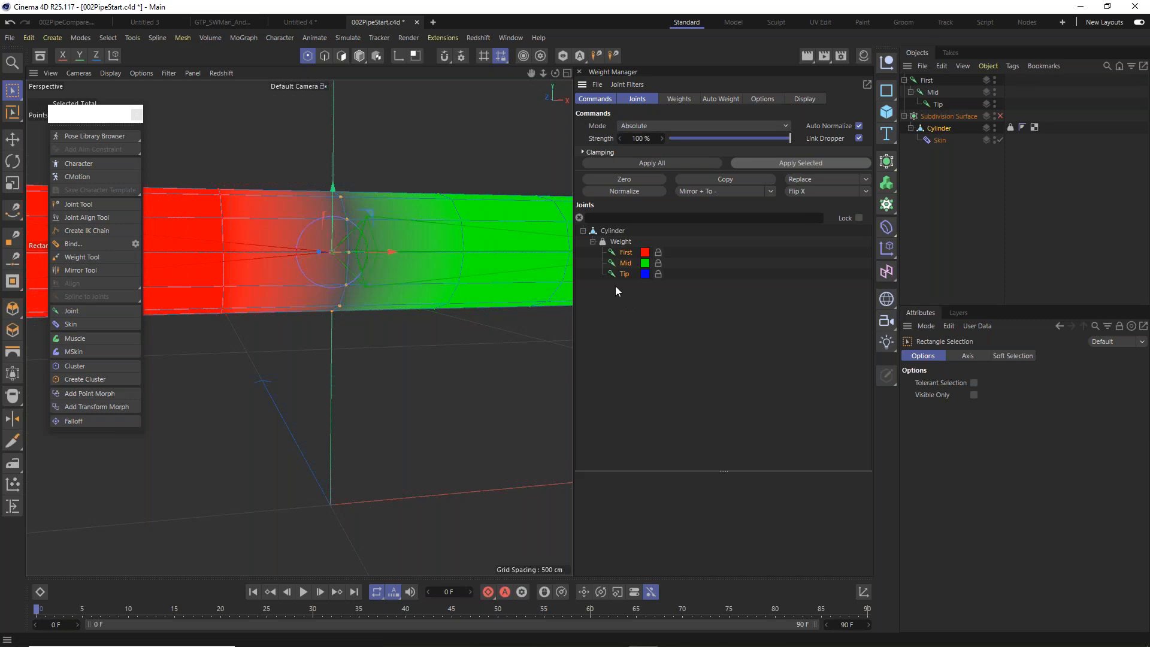
Undo the shared weighting of the middle ring, keeping the separate 100% First and Mid weights on the cylinder's halves.
key("ctrl+z")
key("ctrl+z")
key("ctrl+z")
key("ctrl+z")
key("ctrl+z")
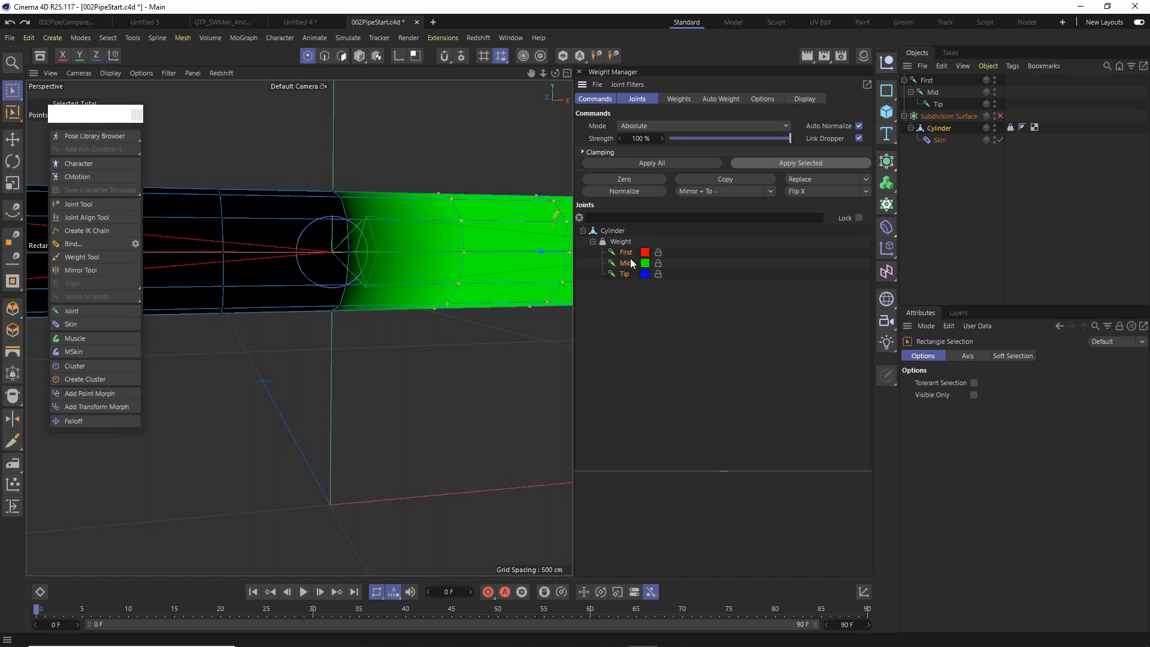
key("ctrl+y")
key("ctrl+y")
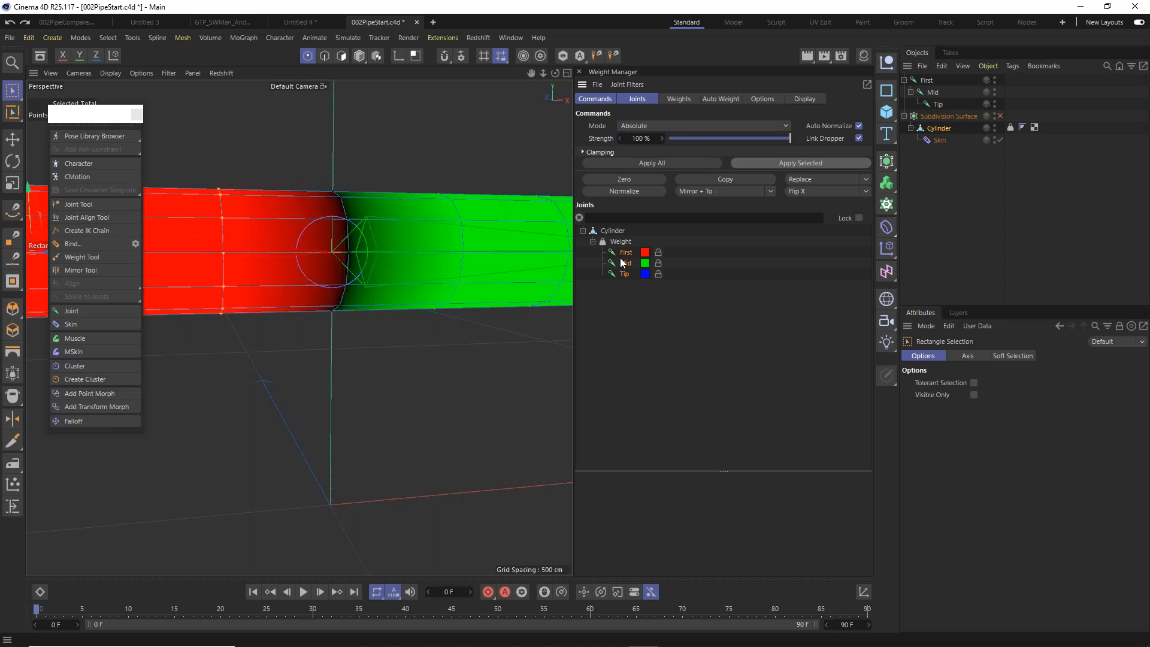
Apply 100% strength to the middle ring of points for the First and Mid joints together, and check a ring point's weights.
left_click_drag(280, 140, 388, 365)
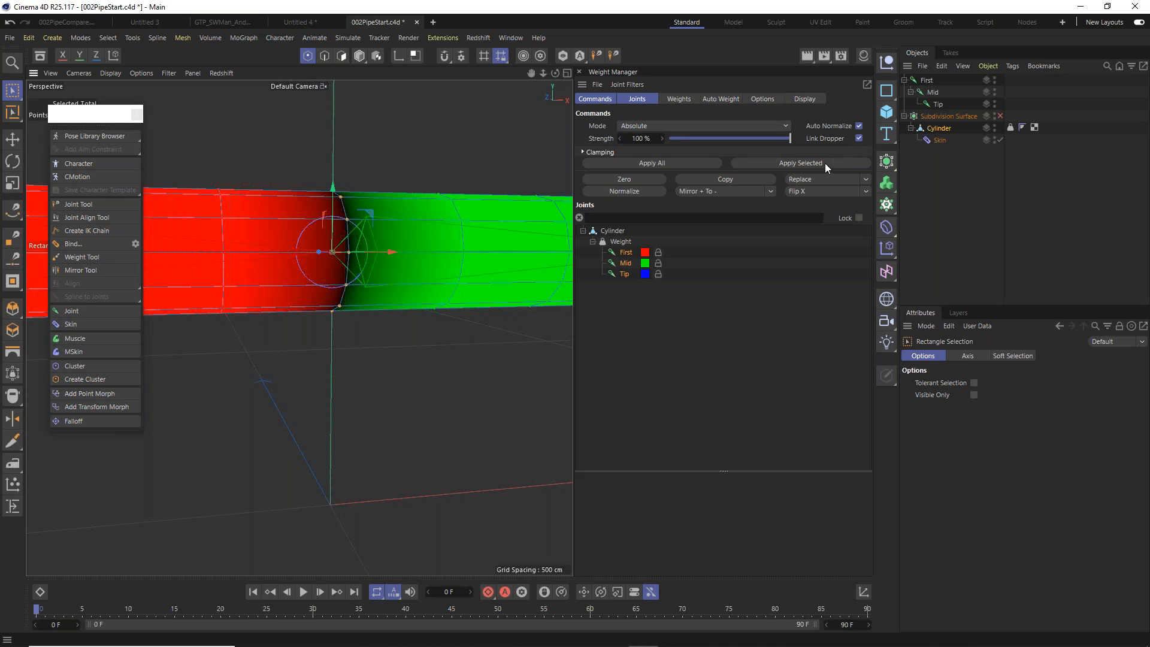
left_click(631, 254)
left_click(628, 264, "ctrl")
left_click(789, 163)
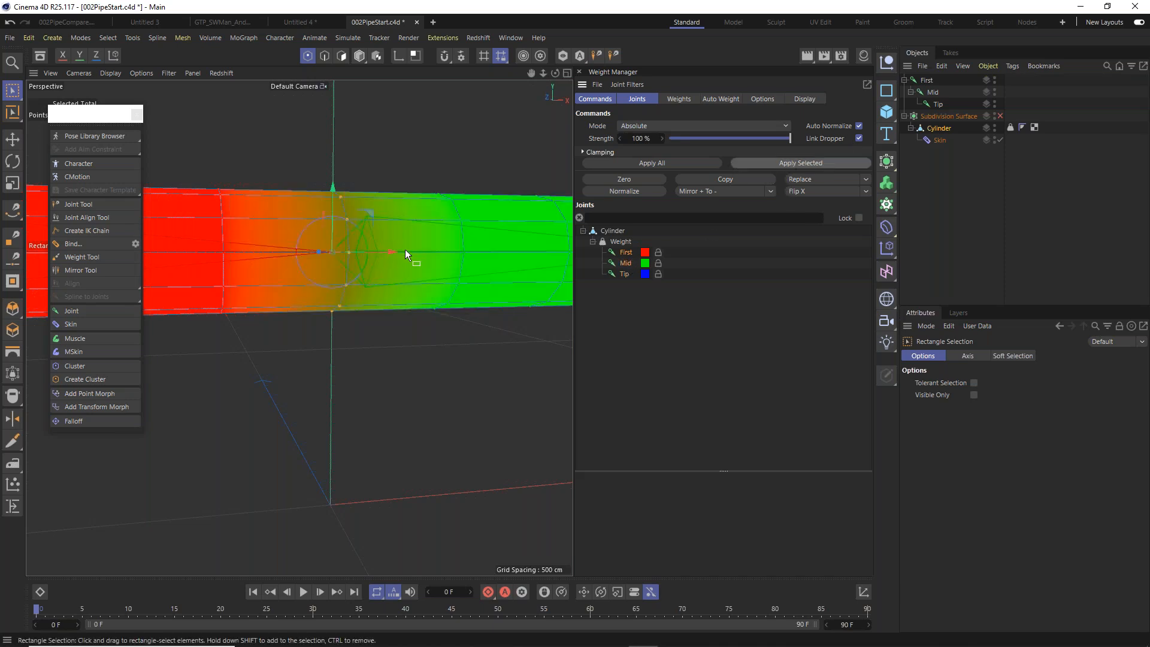
scroll(405, 250, "down", 3)
left_click(13, 140)
mouse_move(390, 319)
left_mouse_down("alt")
mouse_move(376, 378)
mouse_move(368, 353)
mouse_move(394, 318)
left_mouse_up("alt")
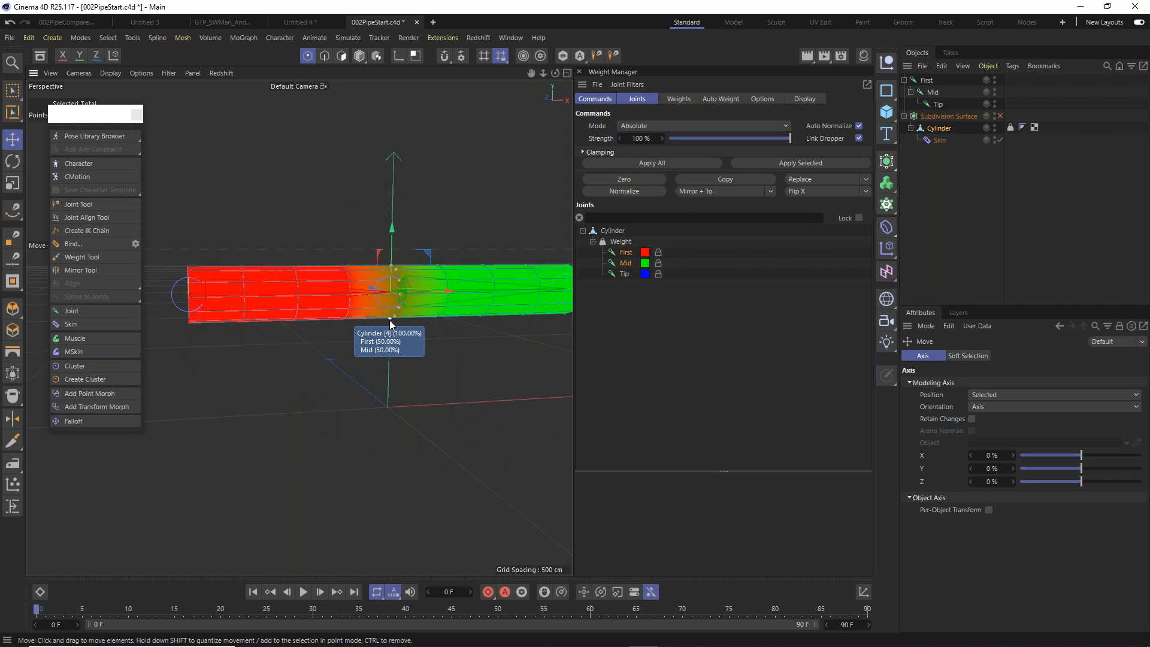
scroll(390, 320, "up", 4)
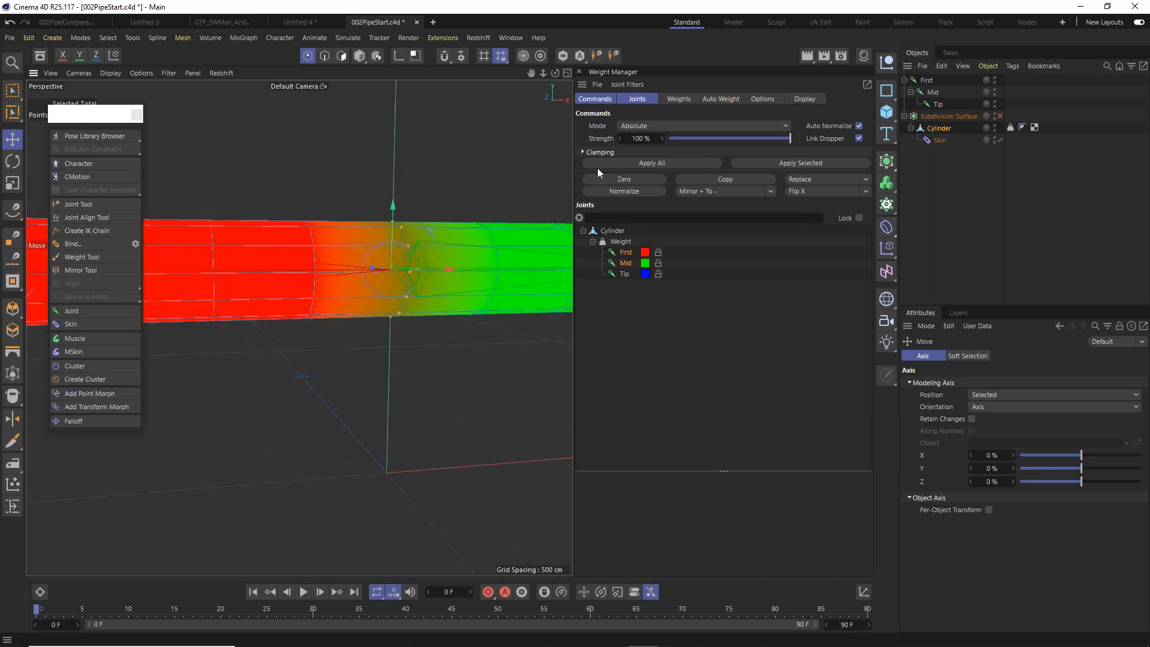
Turn off Auto Normalize and apply 10% strength for the Tip joint to the middle ring.
middle_click_drag(487, 232, 391, 238, "alt")
left_click(860, 127)
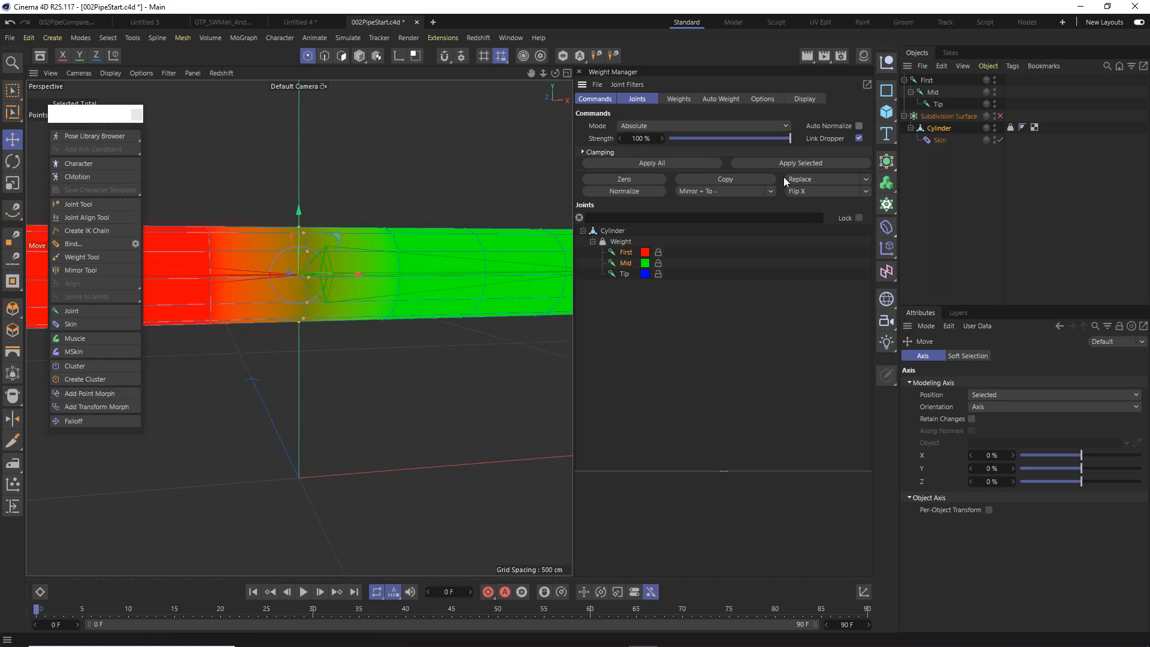
left_click(625, 274)
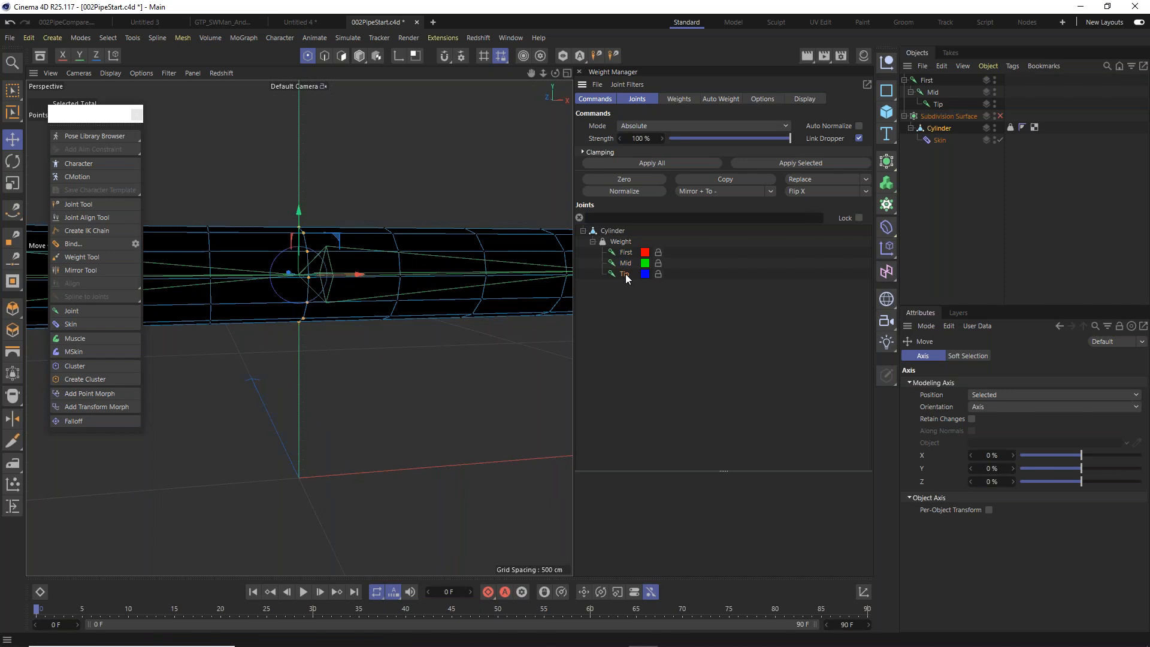
double_click(644, 139)
type("10")
key("Return")
left_click(807, 163)
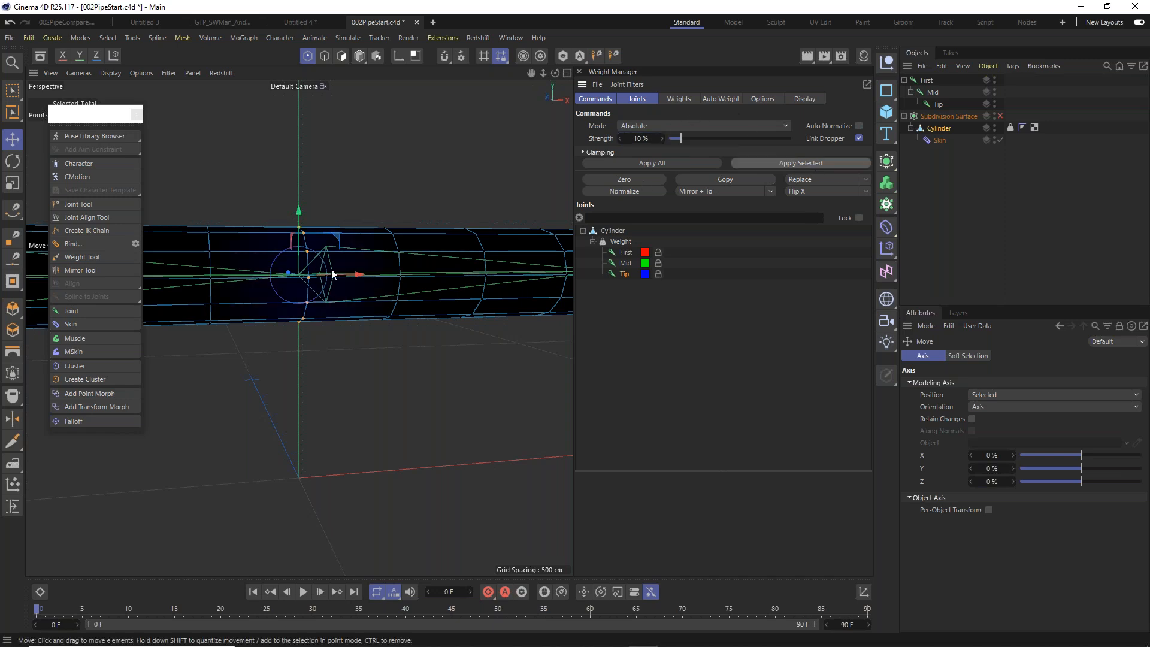
Raise the strength to 25% and apply it to the middle ring for the Tip joint.
left_click(639, 138)
type("25")
key("Return")
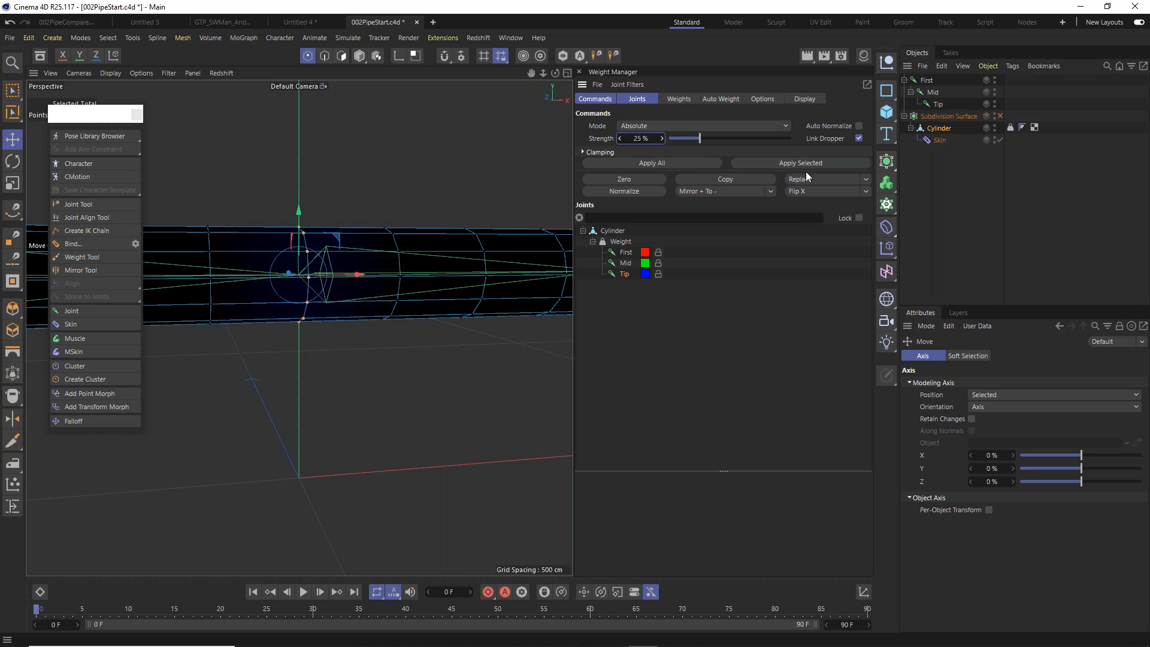
left_click(820, 161)
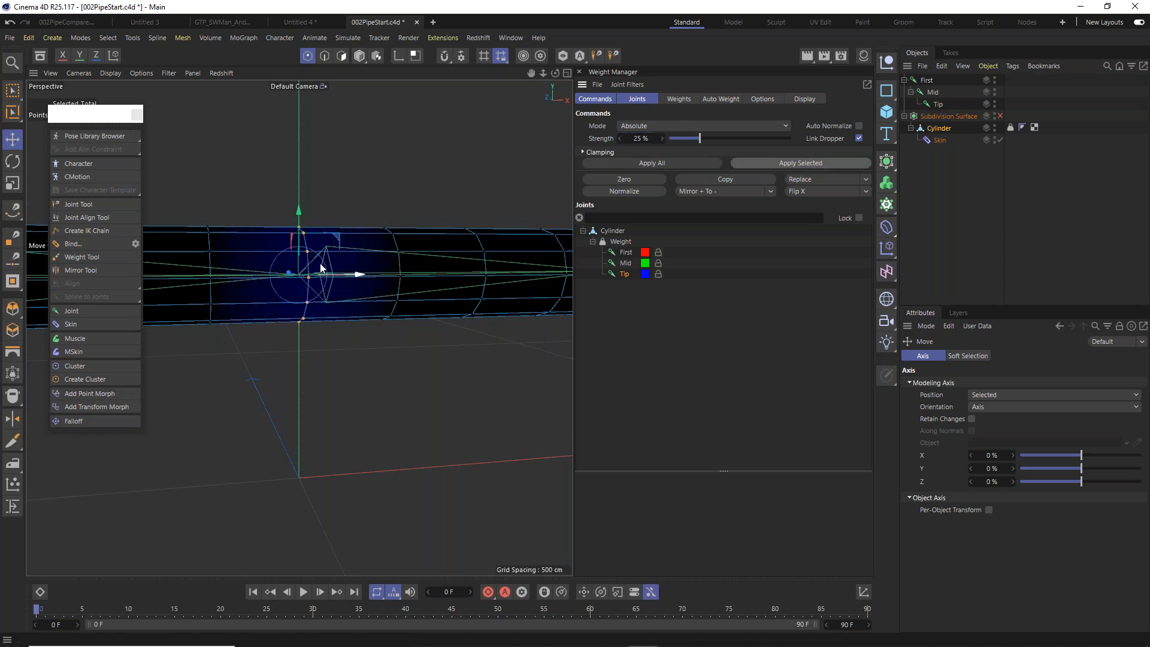
Examine a middle-ring point's weight distribution and the per-point totals in the weights table.
mouse_move(346, 286)
middle_mouse_down("alt")
mouse_move(314, 315)
mouse_move(250, 326)
mouse_move(340, 290)
middle_mouse_up("alt")
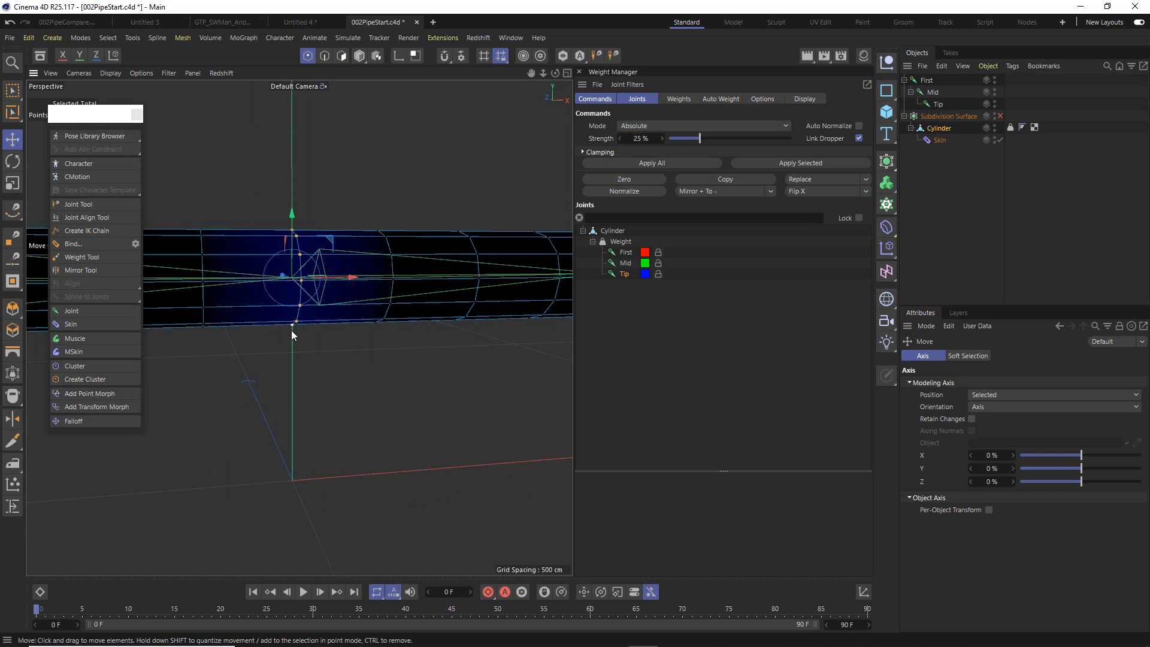
mouse_move(292, 331)
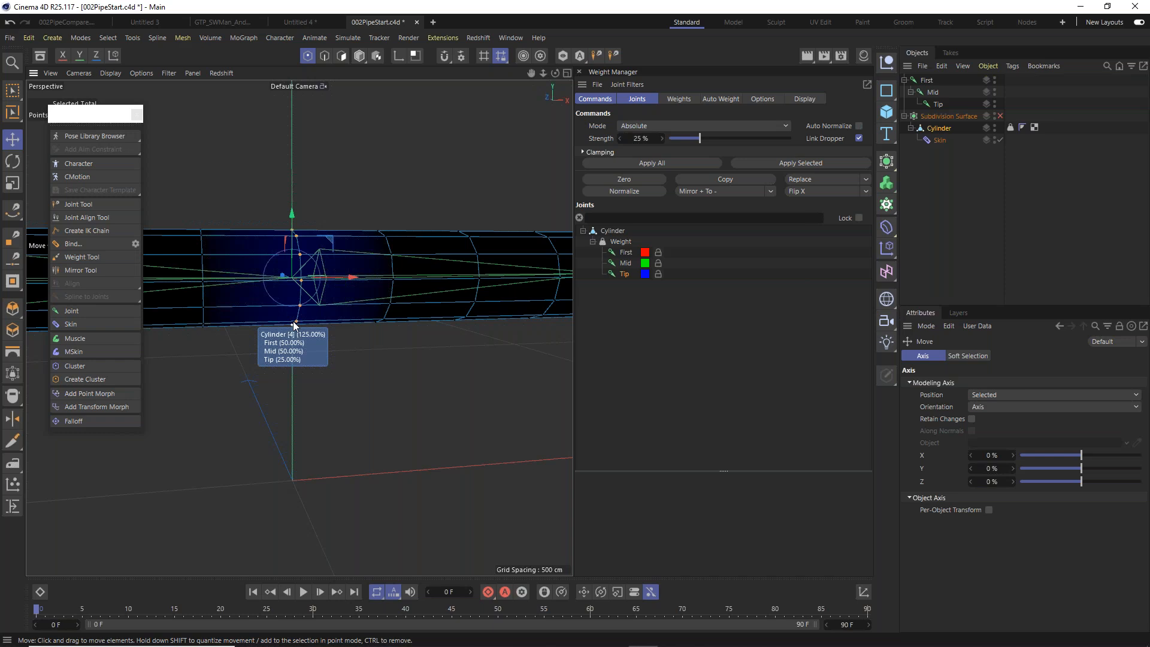
left_click(683, 98)
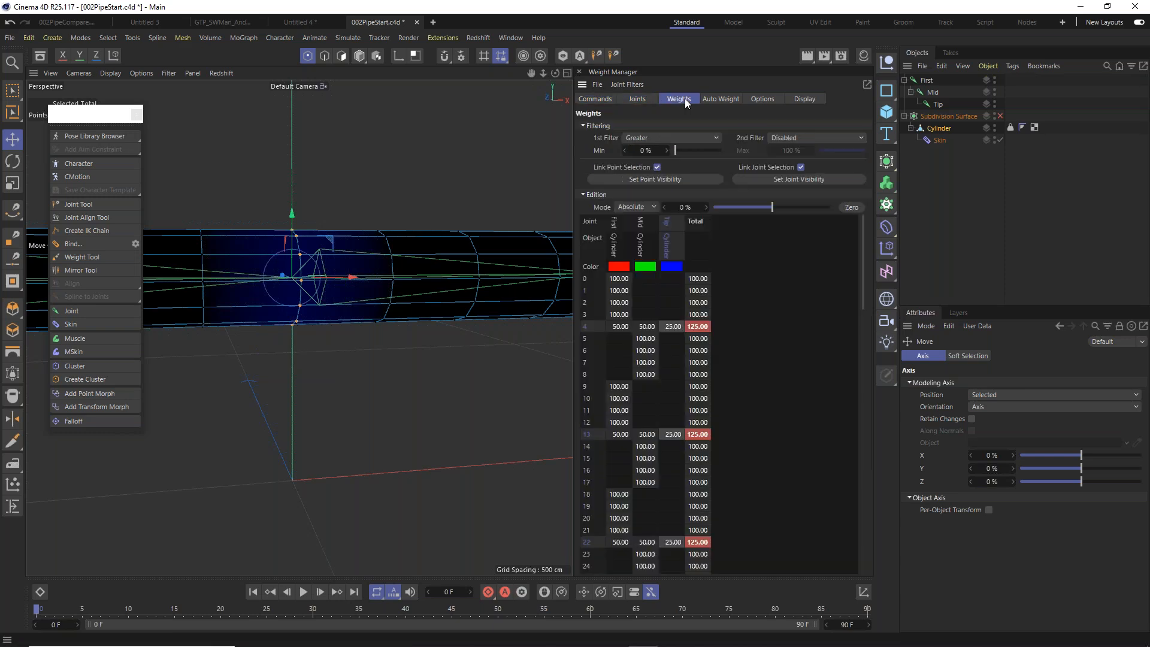
mouse_move(863, 253)
left_mouse_down()
mouse_move(873, 369)
mouse_move(863, 518)
mouse_move(865, 232)
left_mouse_up()
Undo the Tip weighting on the middle ring, check a ring point, and turn Auto Normalize back on.
left_click(598, 98)
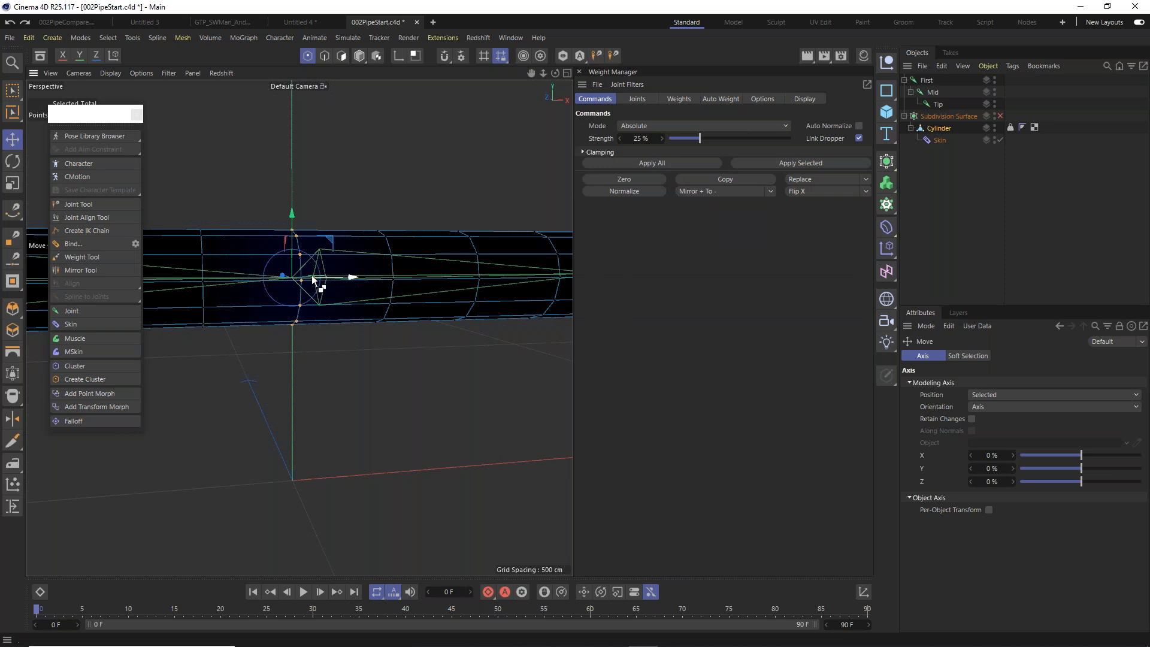
mouse_move(292, 319)
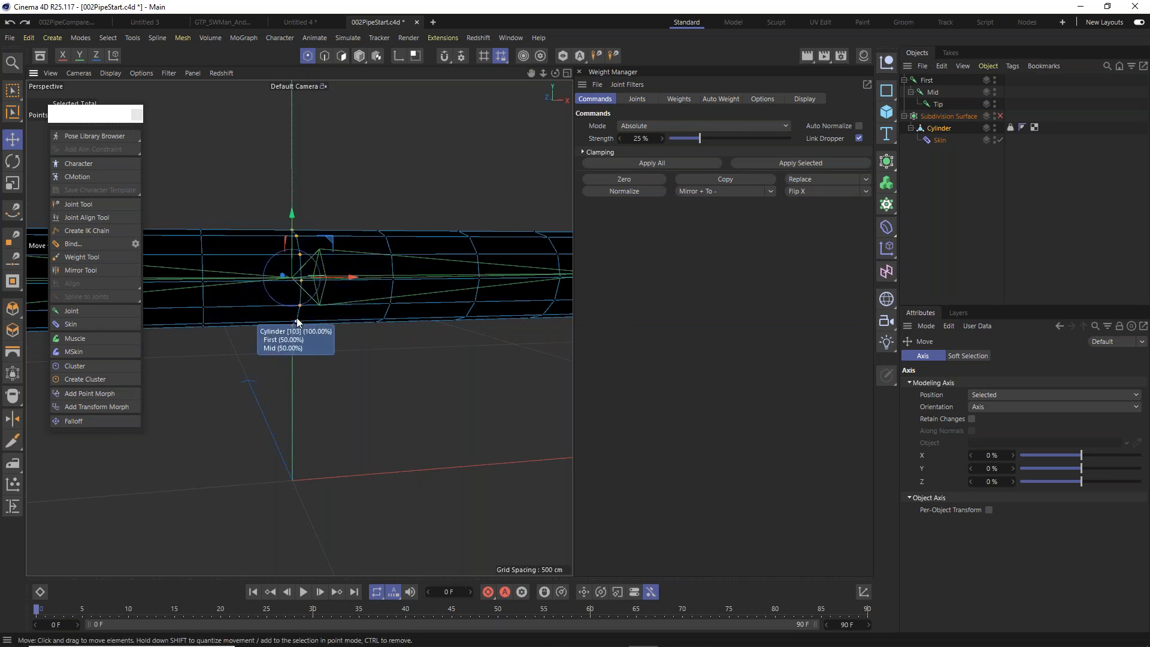
left_click(859, 126)
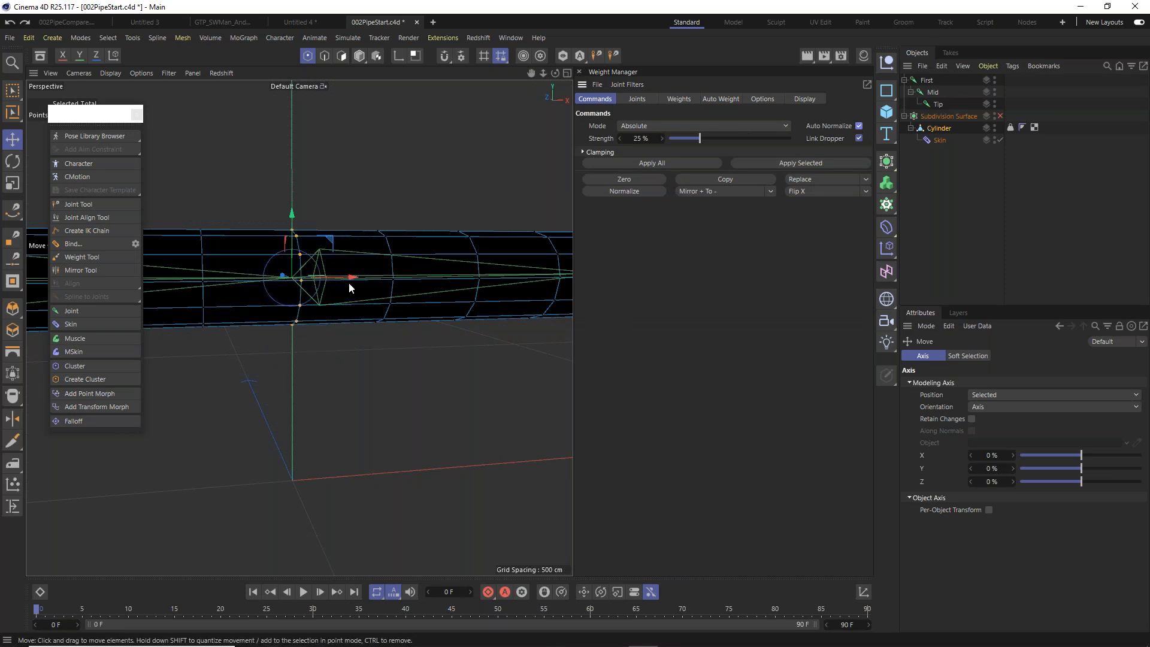
Enable the Subdivision Surface, switch to Model mode, and select the Mid joint.
left_click_drag(282, 283, 375, 275, "alt")
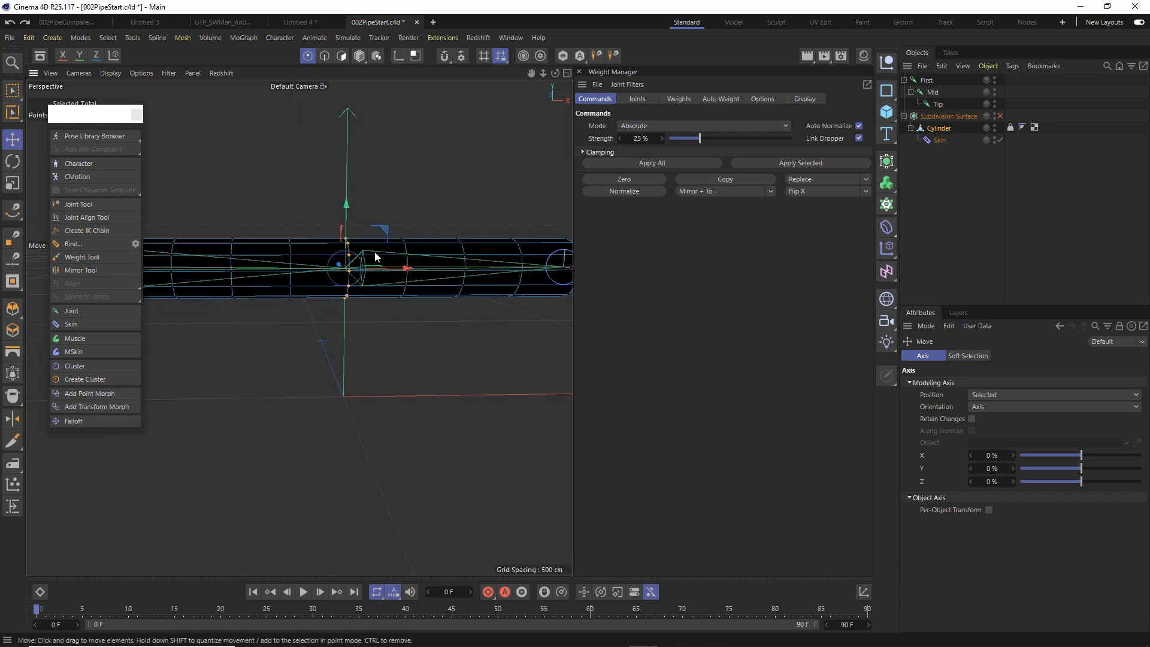
left_click(1000, 116)
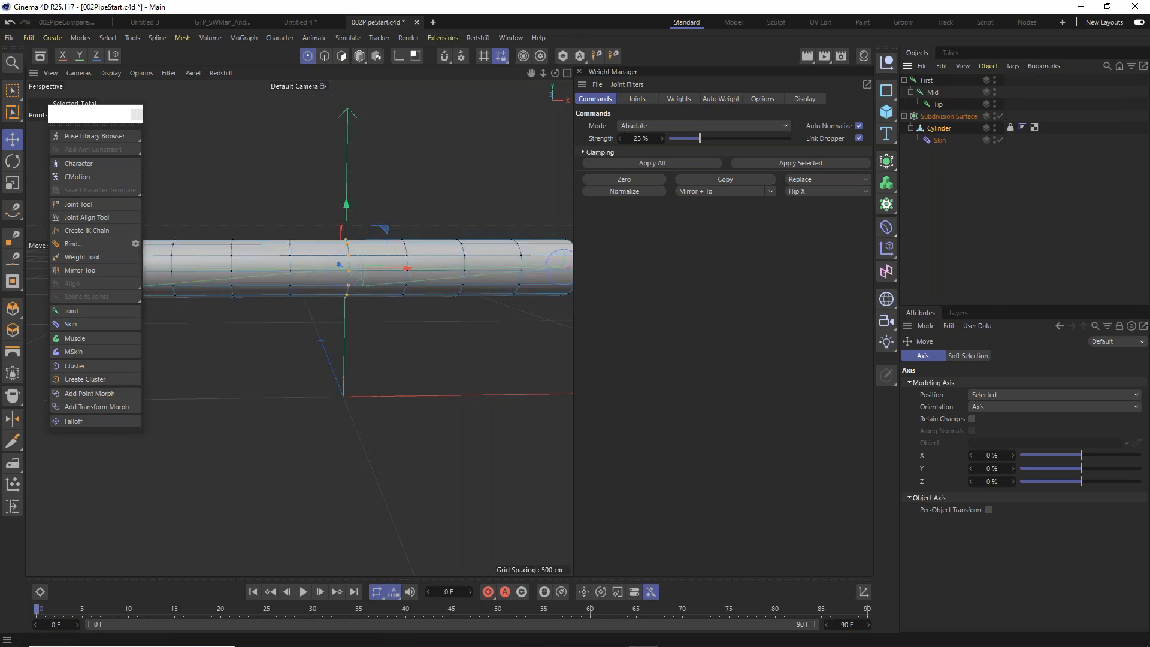
left_click(361, 56)
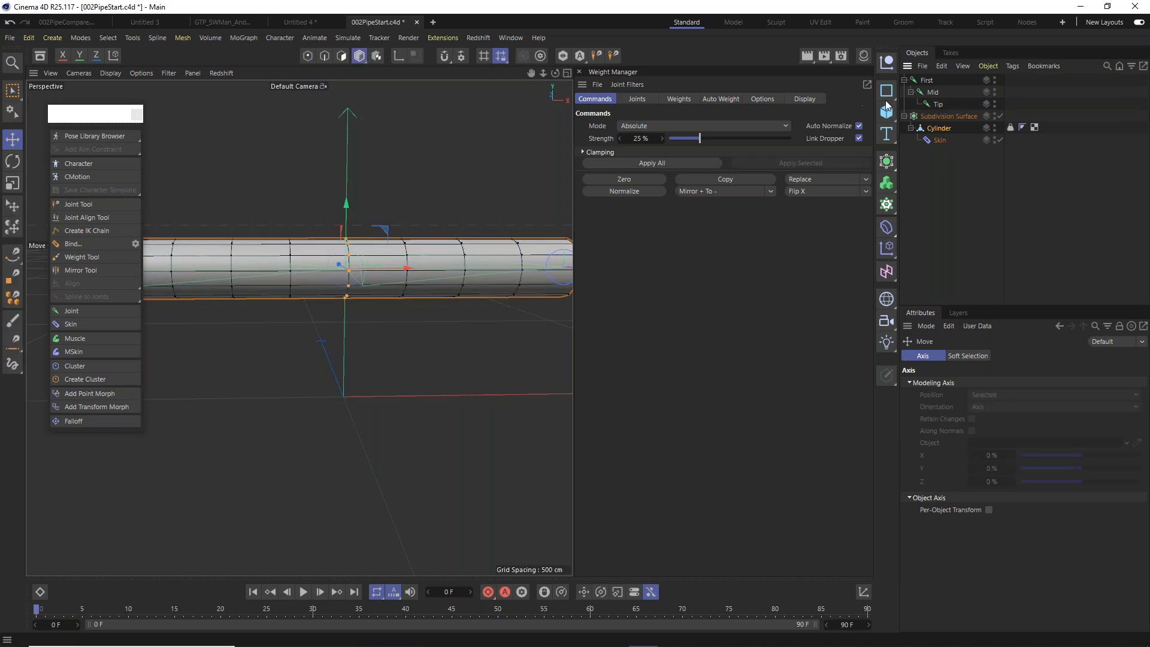
left_click(933, 92)
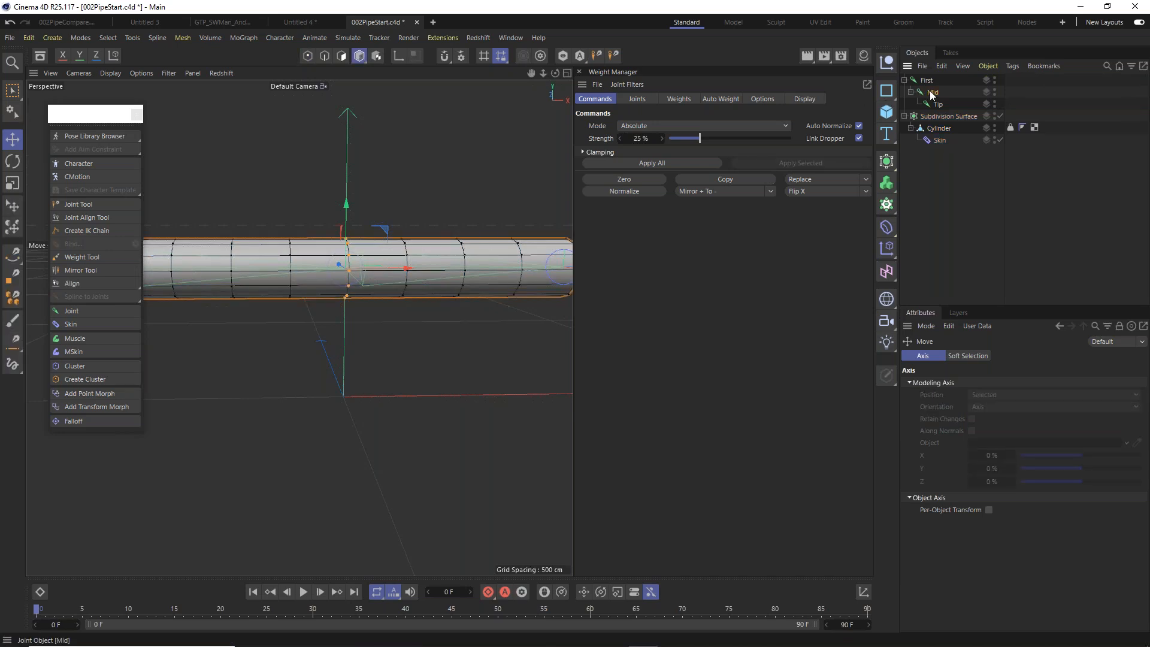
Rotate the Mid joint upward to test the cylinder's bend, and undo the rotation.
left_click(18, 165)
left_click_drag(402, 257, 309, 283, "alt")
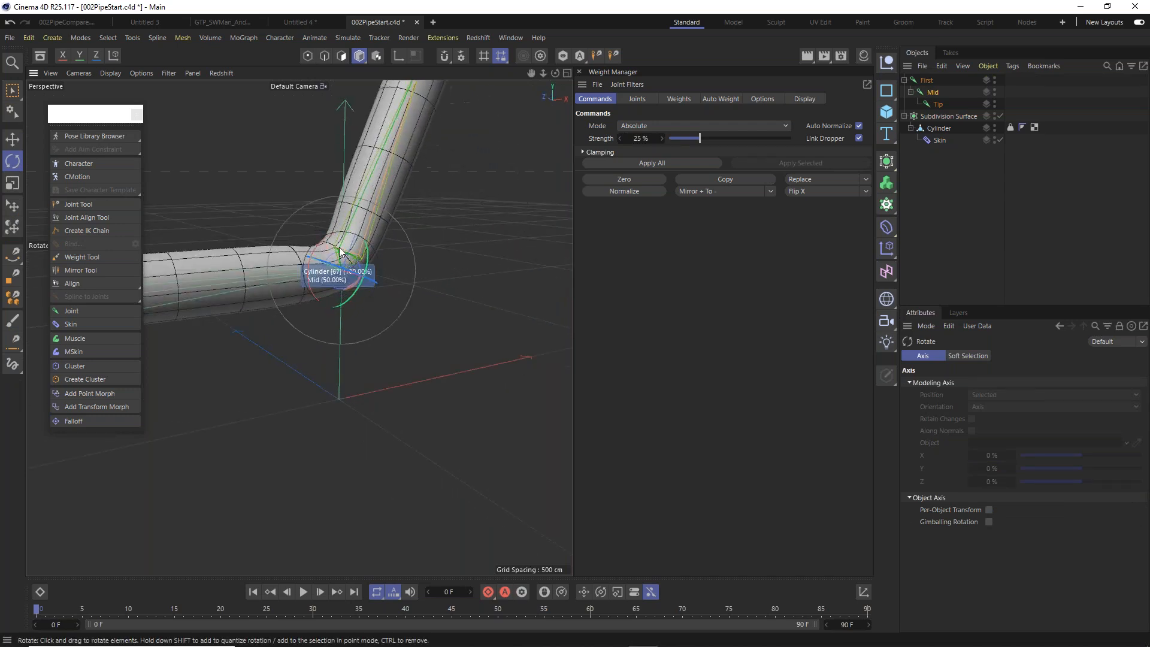
left_click_drag(342, 238, 306, 221, "alt")
key("ctrl+z")
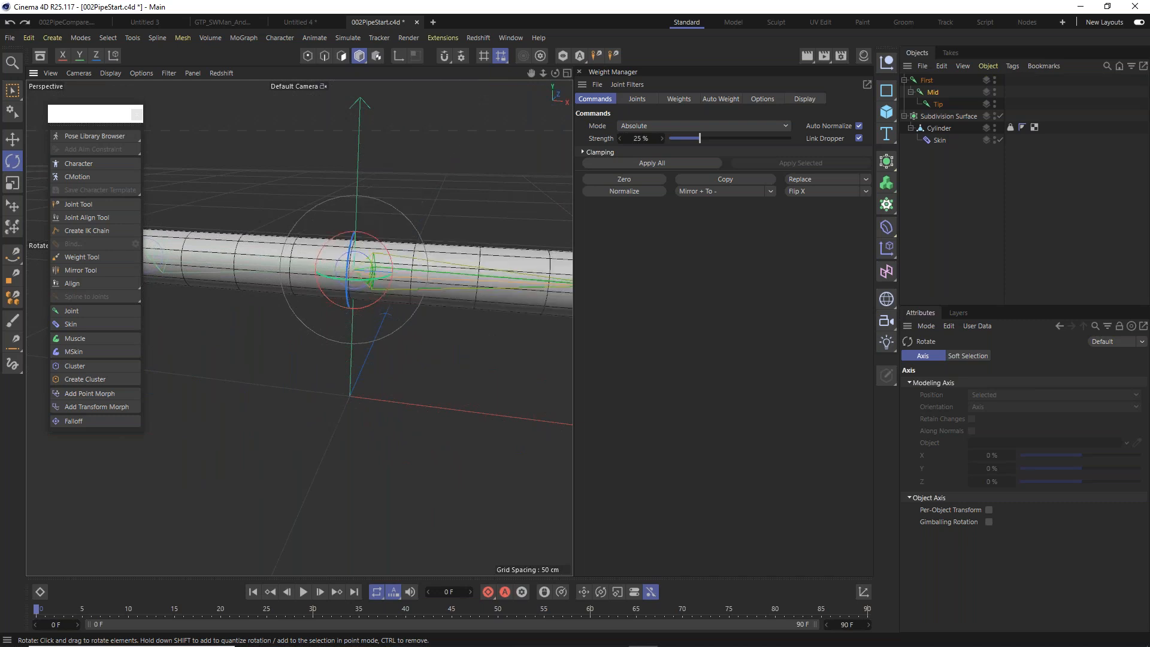
Rotate the Mid joint into a sharp bend and inspect the inner side of the fold up close.
scroll(368, 269, "up", 5)
left_click_drag(363, 270, 387, 238, "alt")
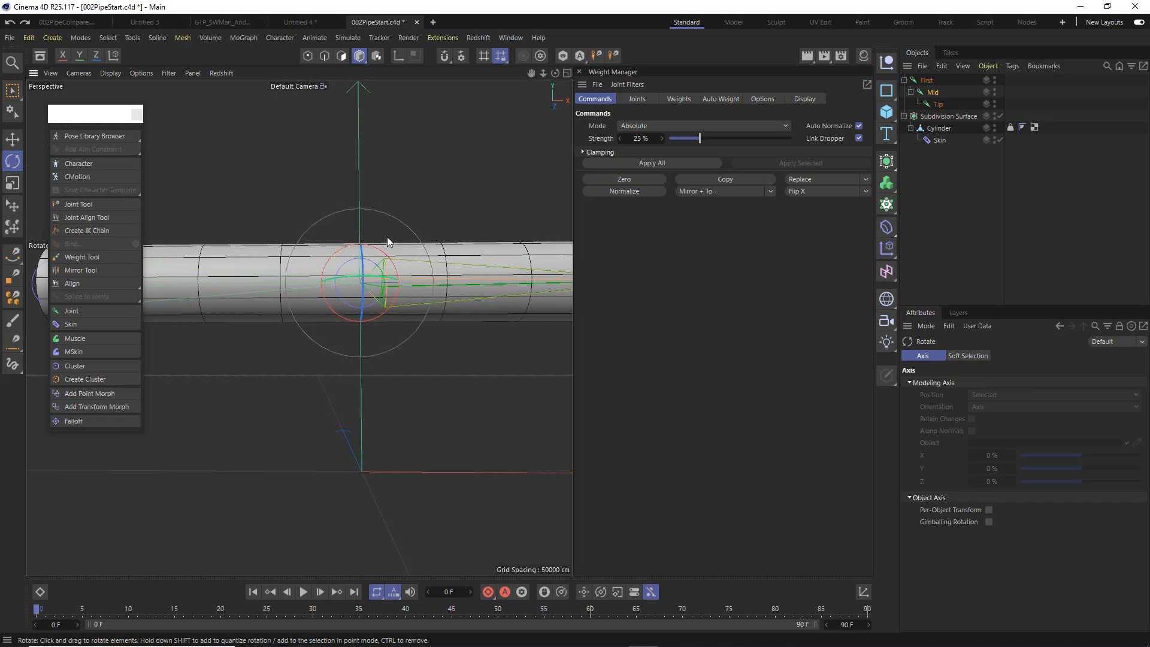
left_click_drag(387, 236, 142, 92, "alt")
scroll(301, 293, "up", 8)
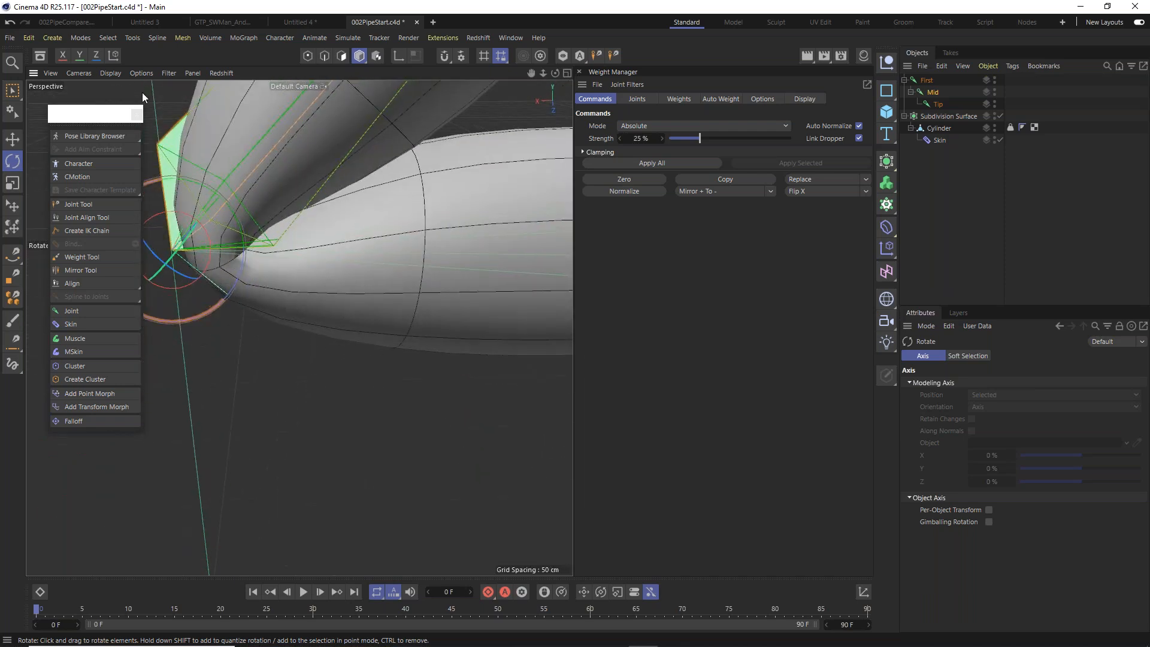
Try the Wireframe display, return to Isoparms, and set the viewport shading to Lines.
left_click(116, 73)
left_click(131, 201)
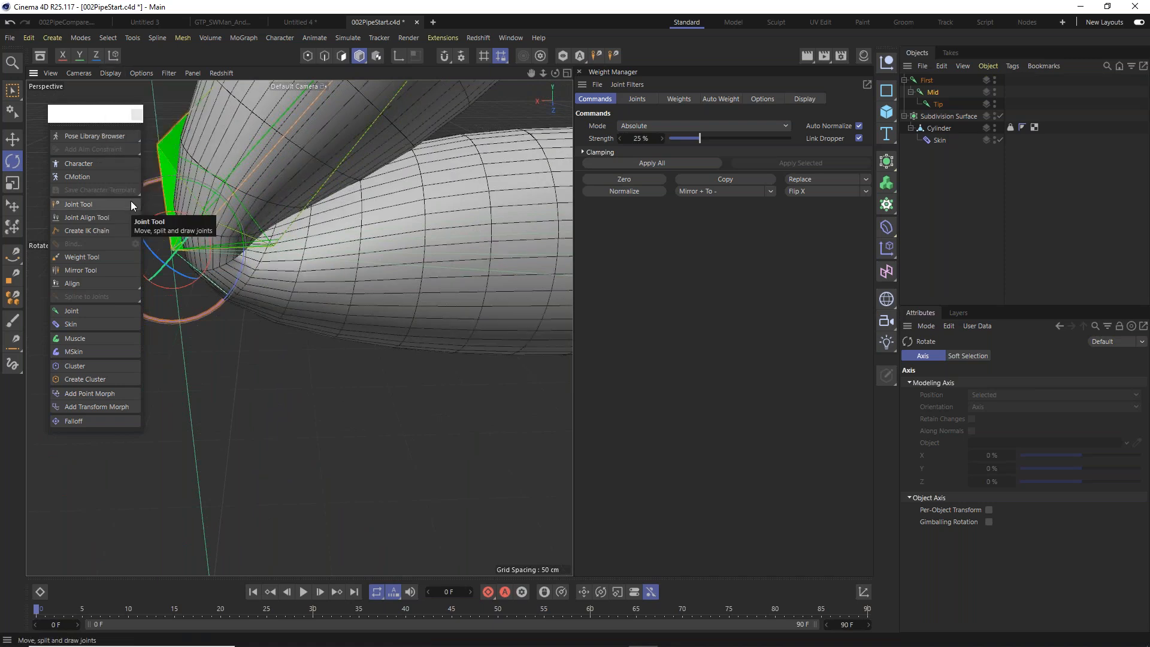
left_click(110, 73)
left_click(133, 214)
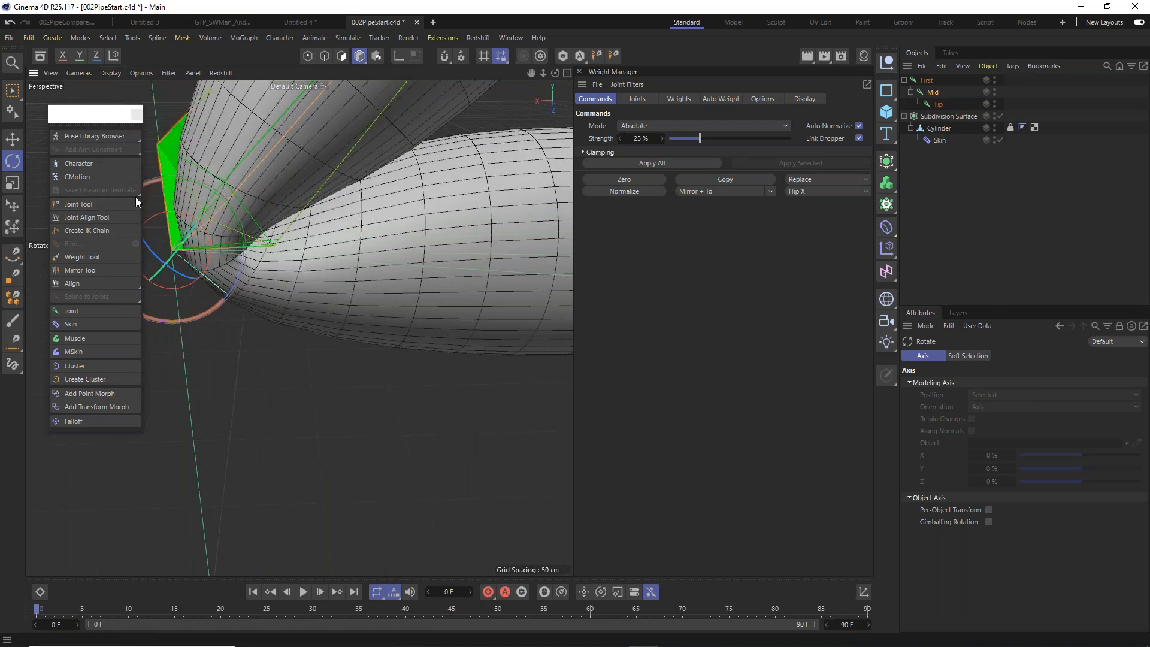
left_click(123, 73)
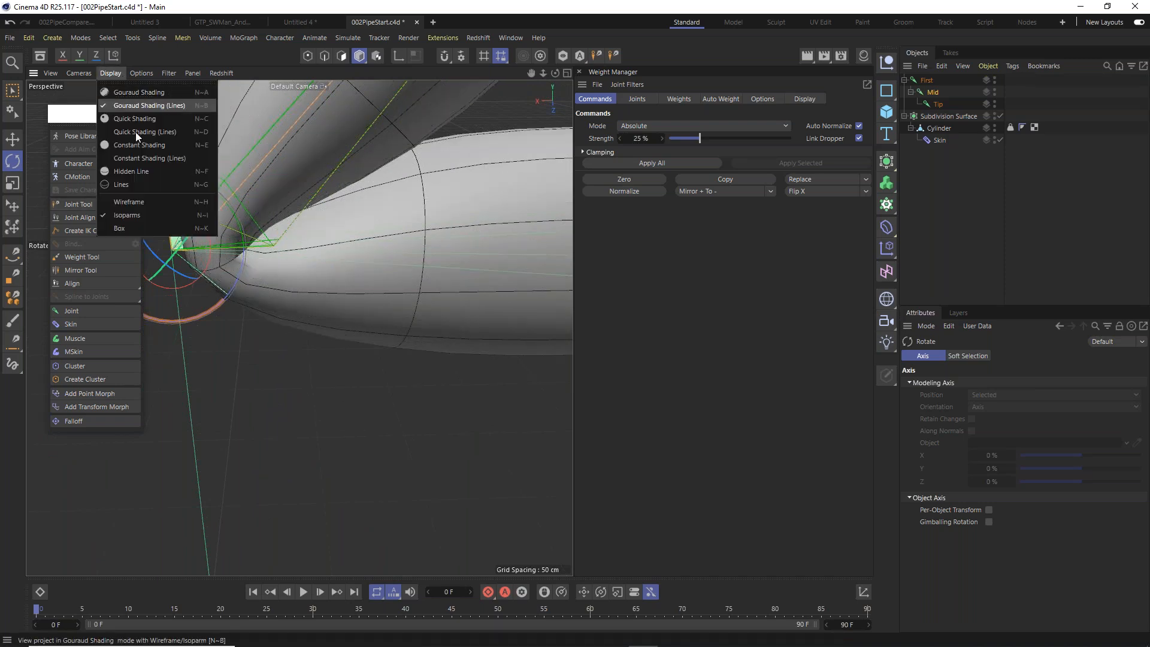
left_click(138, 185)
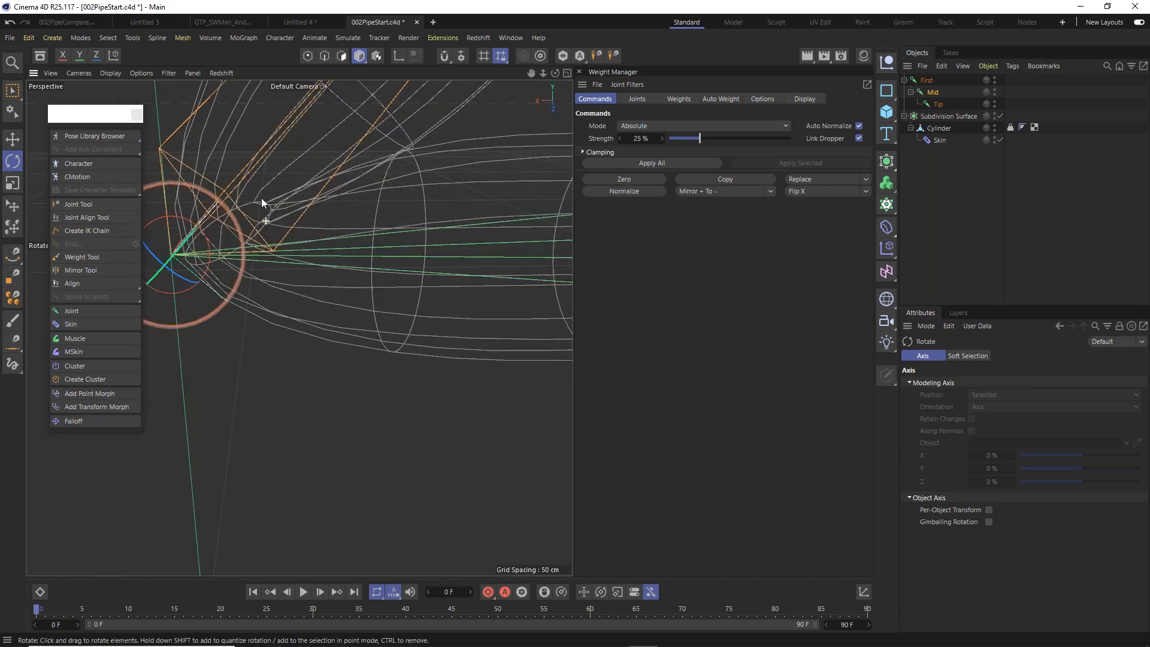
Inspect the rings at the fold, undo the Mid joint's rotation, and restore Gouraud Shading (Lines).
left_click_drag(243, 155, 283, 193, "alt")
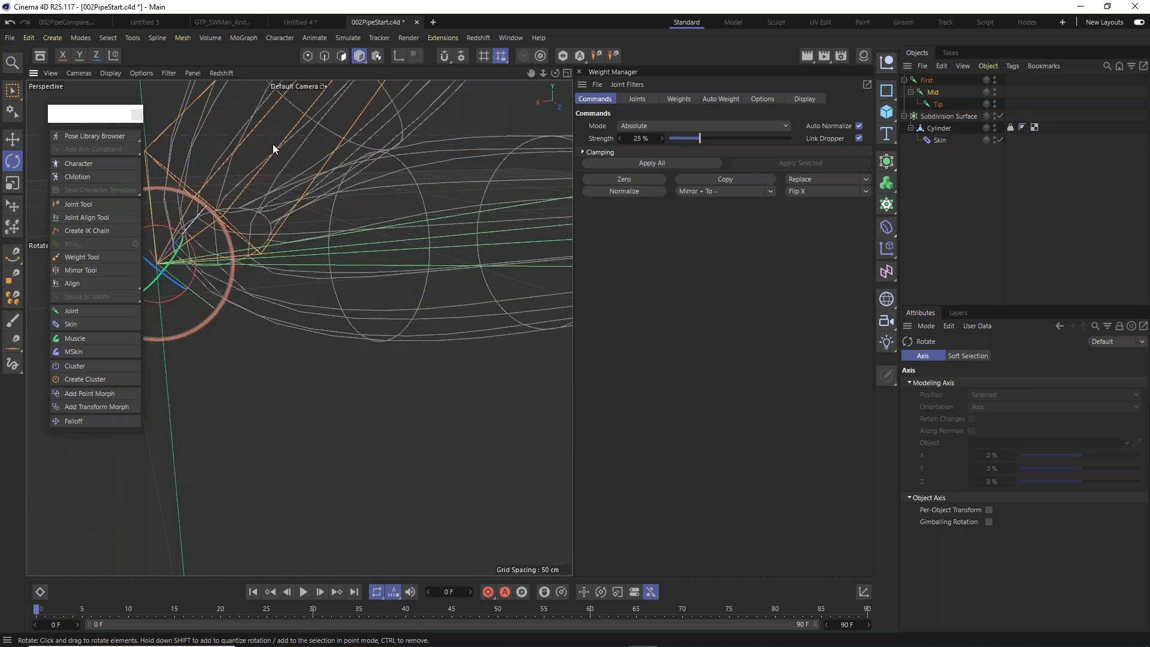
scroll(363, 245, "down", 8)
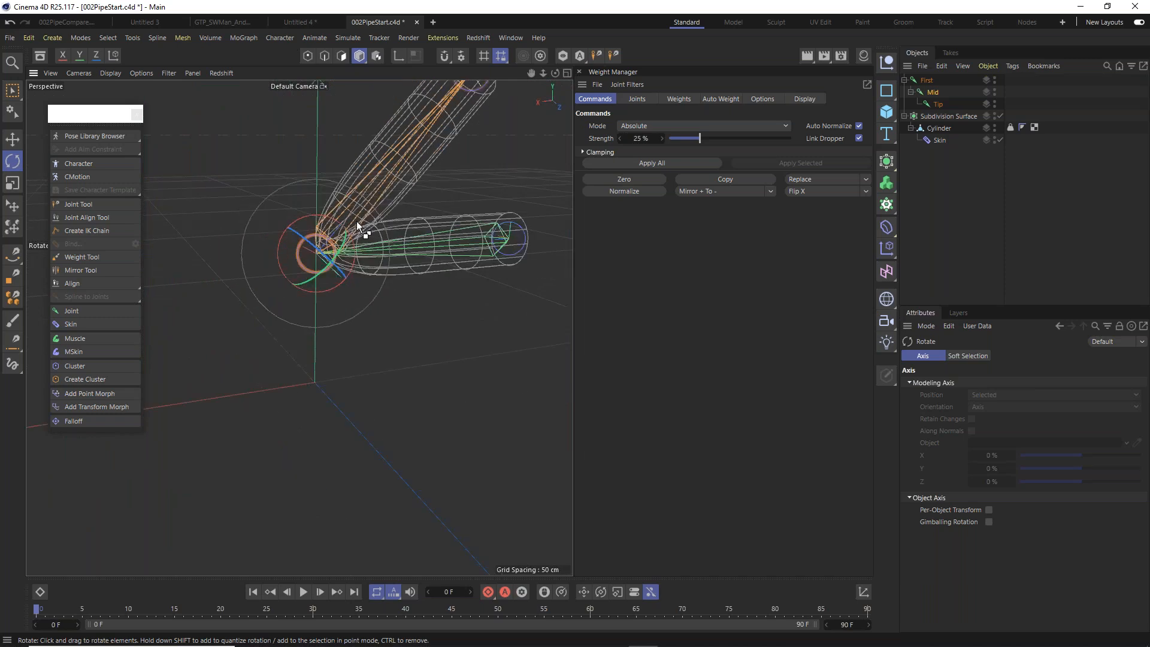
key("ctrl+z")
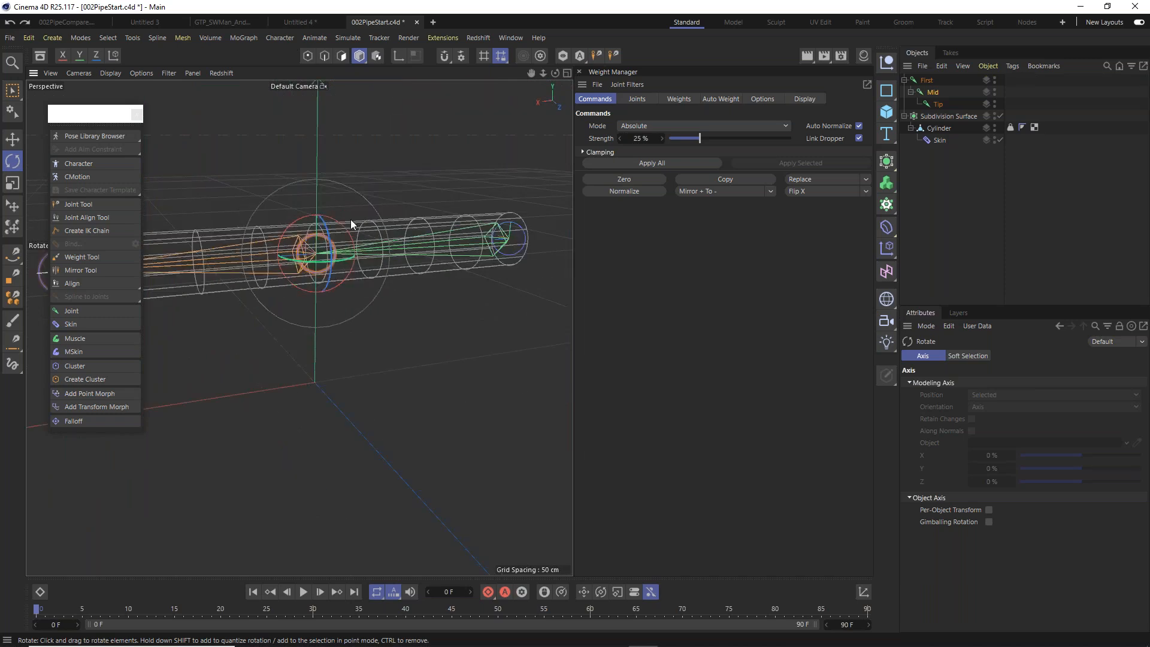
left_click(109, 73)
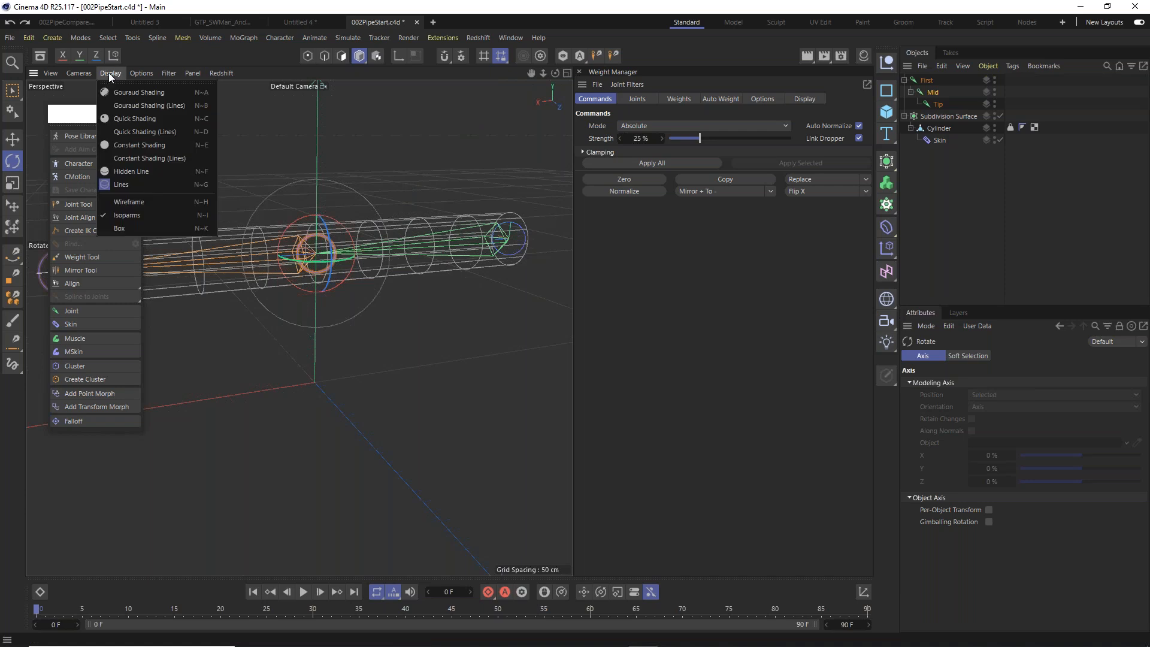
left_click(132, 104)
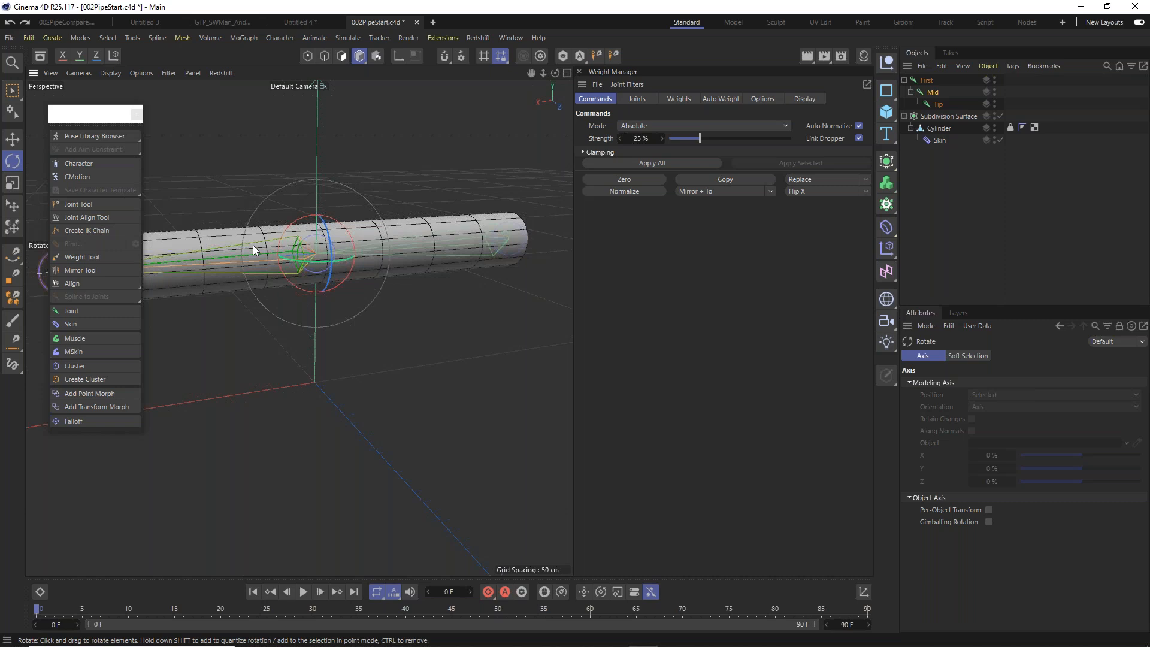
left_click_drag(276, 251, 528, 225, "alt")
middle_click_drag(217, 245, 389, 240, "alt")
left_click_drag(370, 244, 354, 287, "alt")
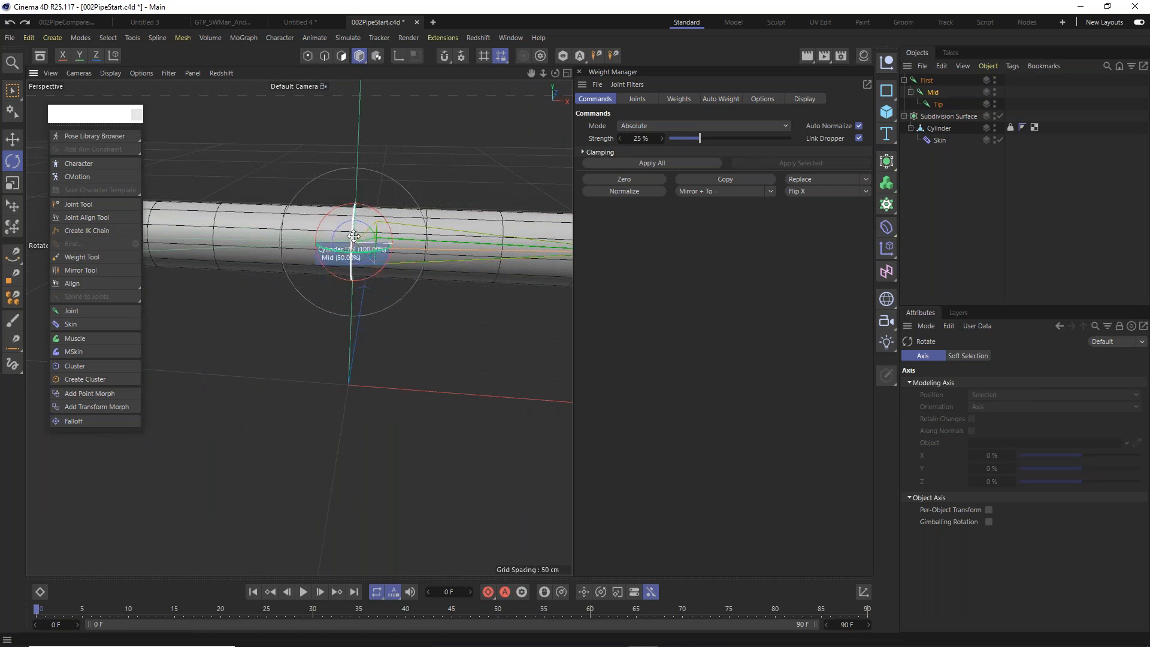
left_click_drag(372, 245, 351, 253, "alt")
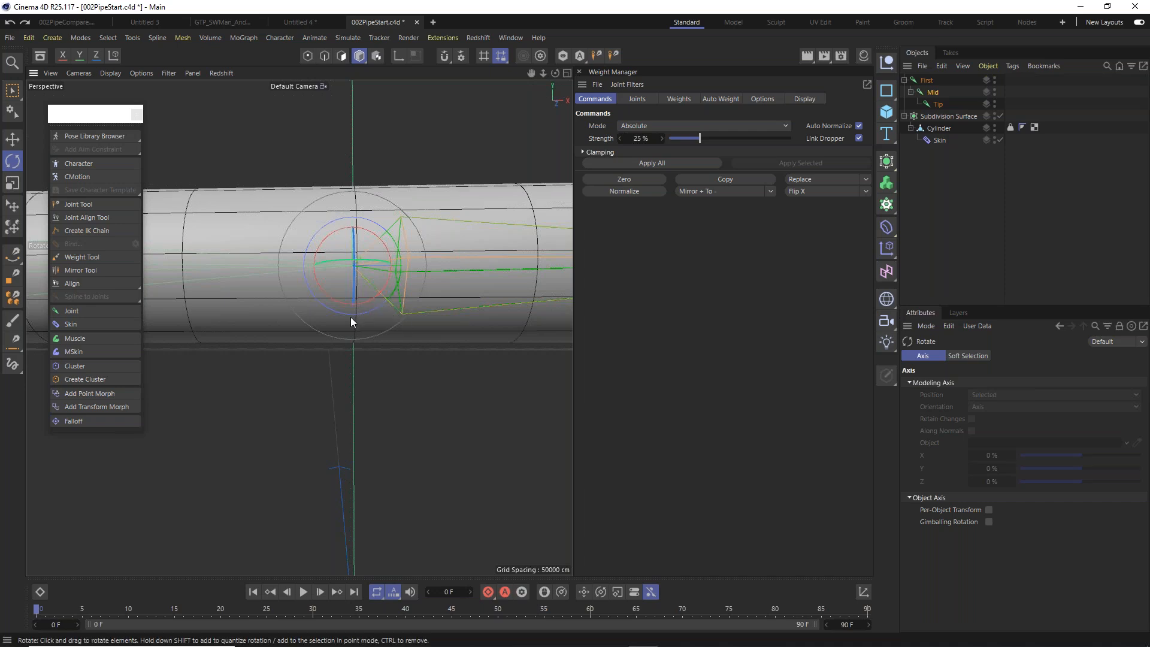
left_click_drag(413, 251, 541, 221, "alt")
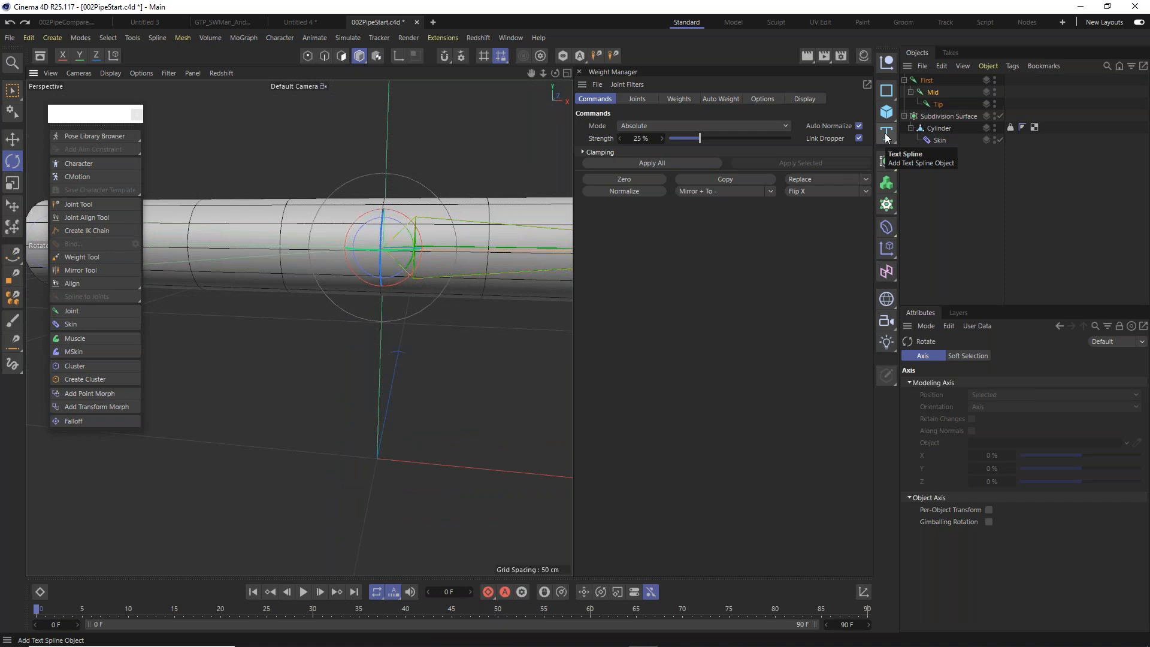
Switch the viewport to the Front view and hide the Subdivision Surface so only the joints are displayed.
key("F2")
key("F3")
key("F4")
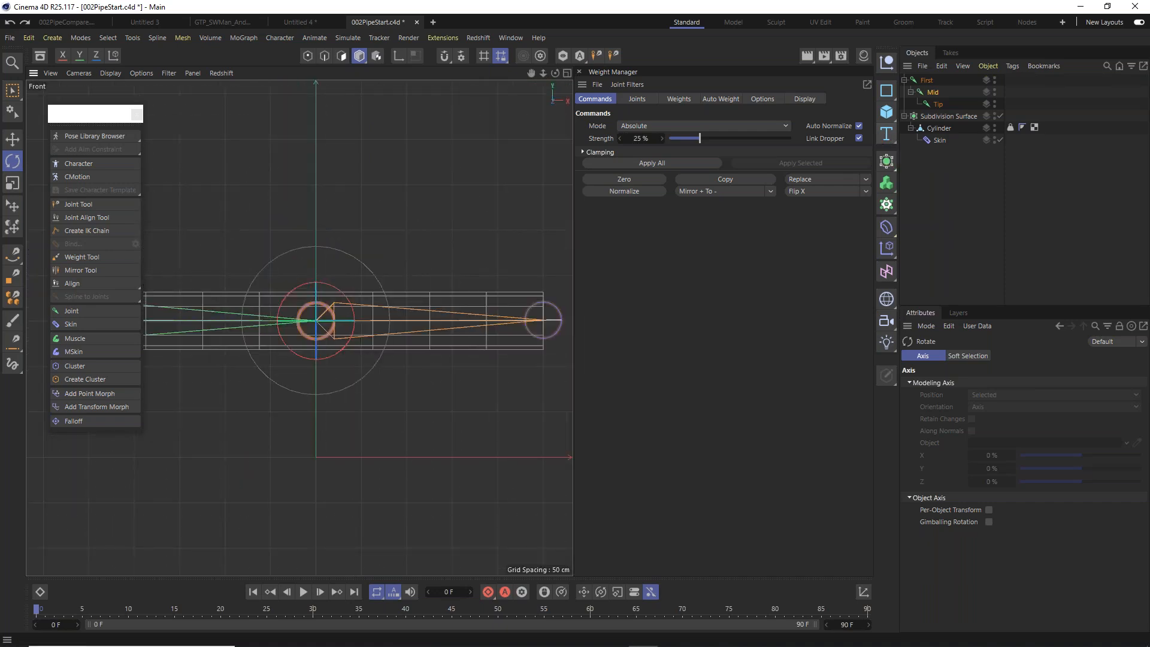
scroll(382, 235, "down", 4)
scroll(359, 240, "up", 5)
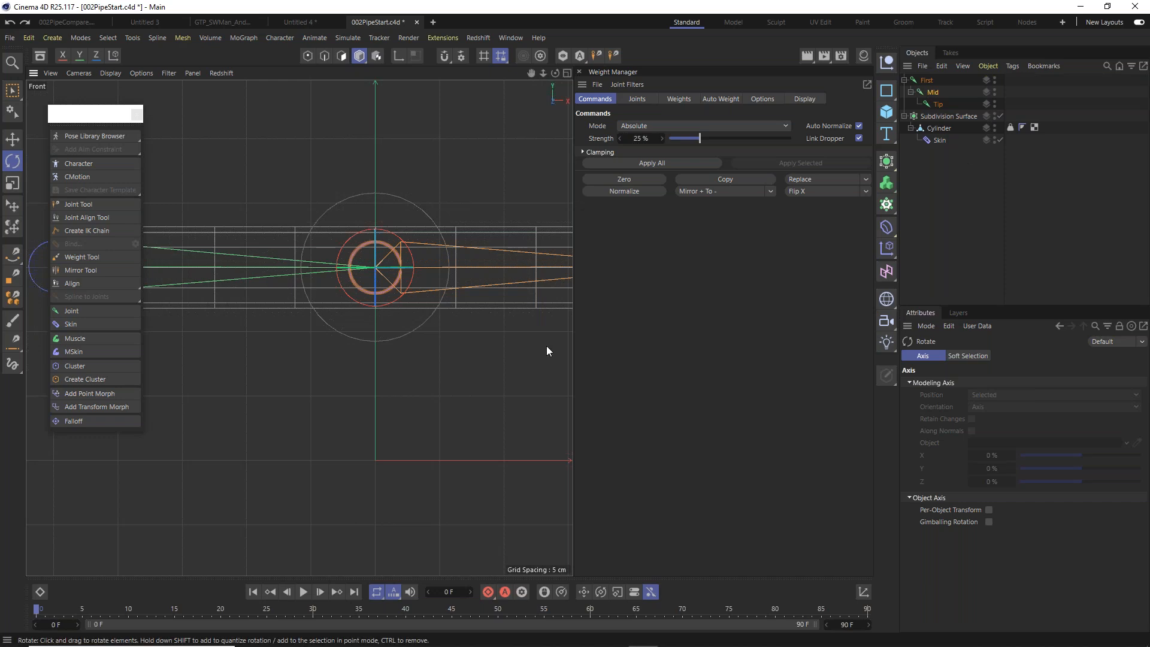
middle_click_drag(492, 372, 457, 336, "alt")
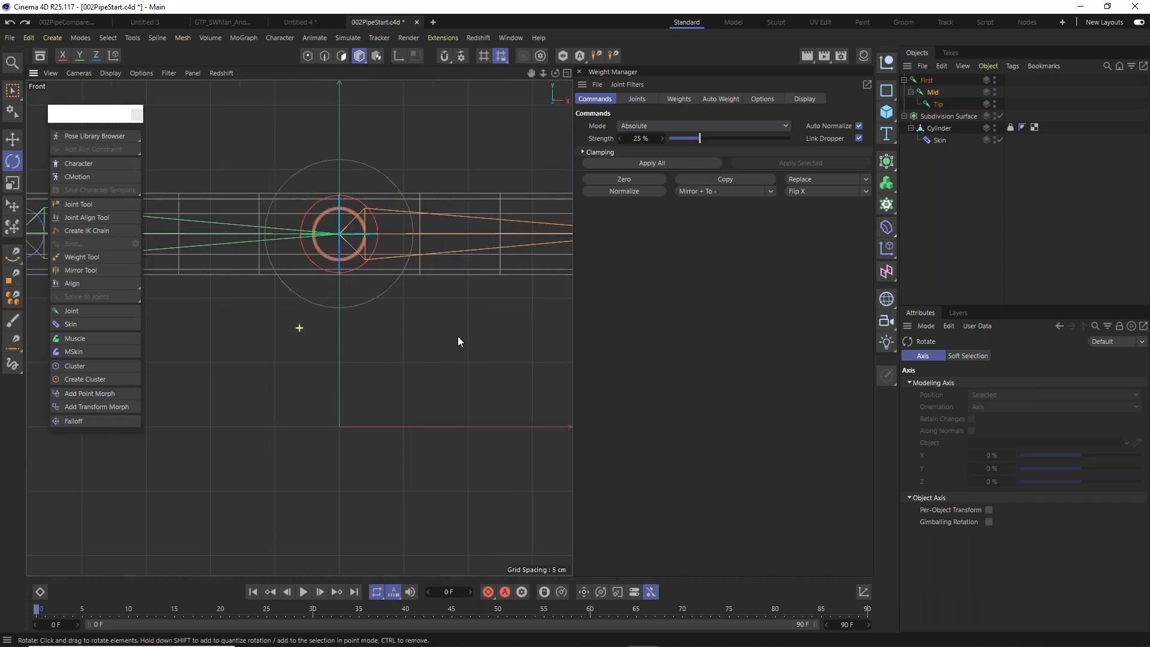
left_click(972, 232)
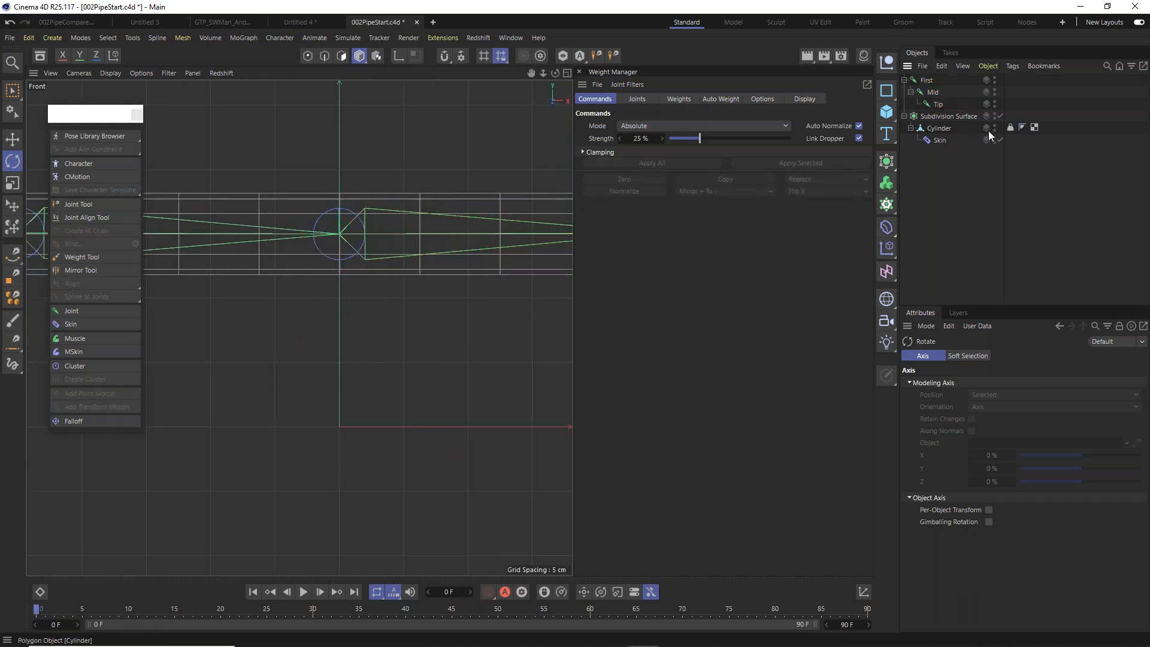
left_click(994, 114)
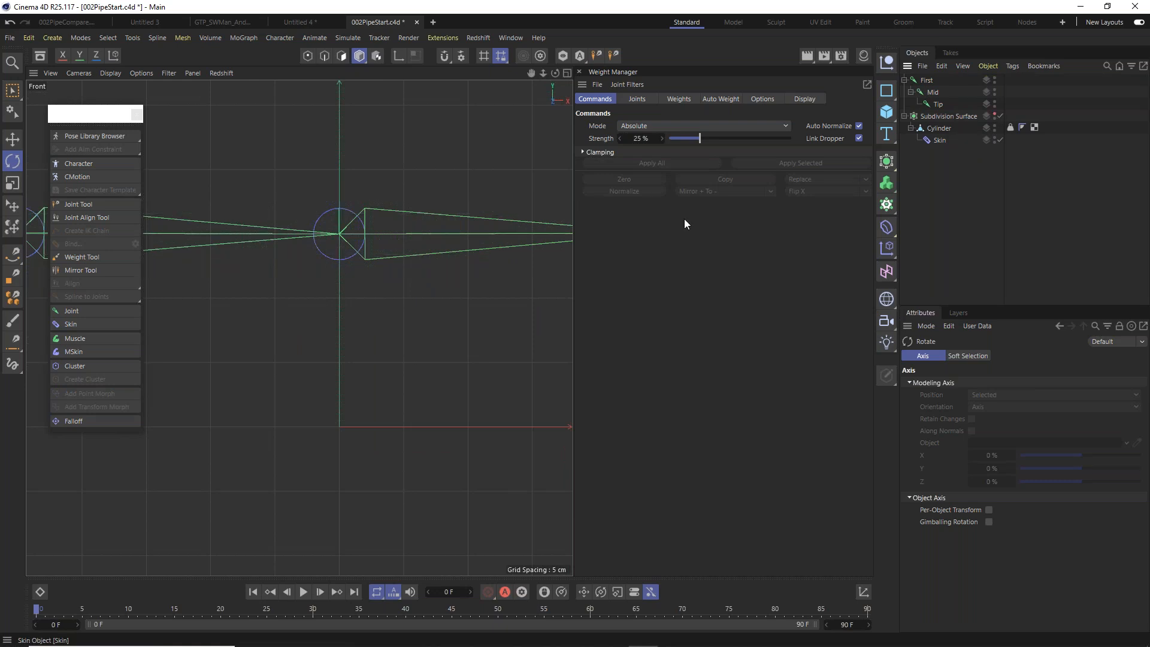
Draw a separate horizontal two-joint chain about 91 cm long above the Mid joint with the Joint Tool.
middle_click_drag(441, 294, 486, 315, "alt")
right_click_drag(456, 345, 497, 349, "alt")
middle_click_drag(497, 349, 424, 337, "alt")
left_click(103, 204)
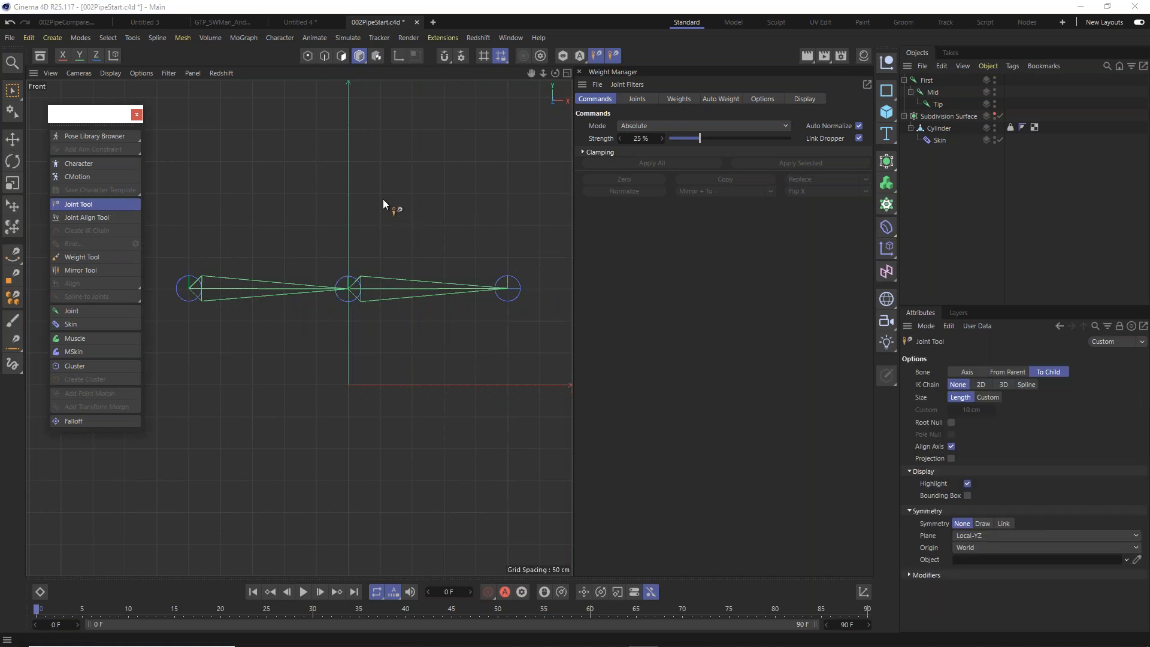
left_click(384, 206, "ctrl")
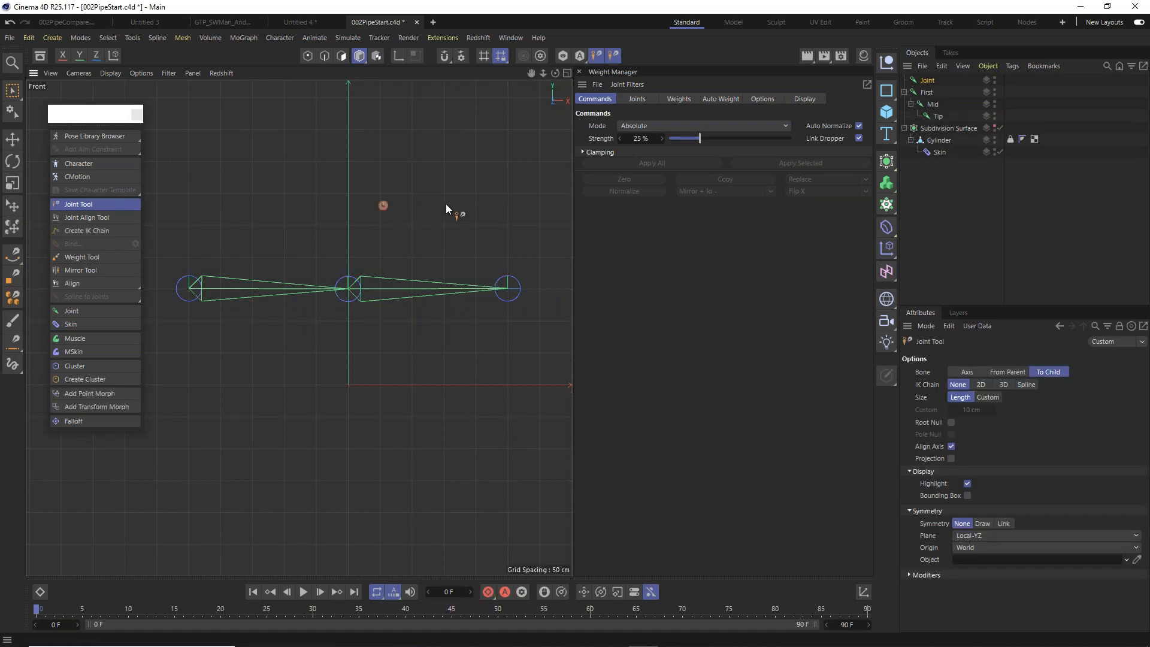
left_click(443, 205, "ctrl")
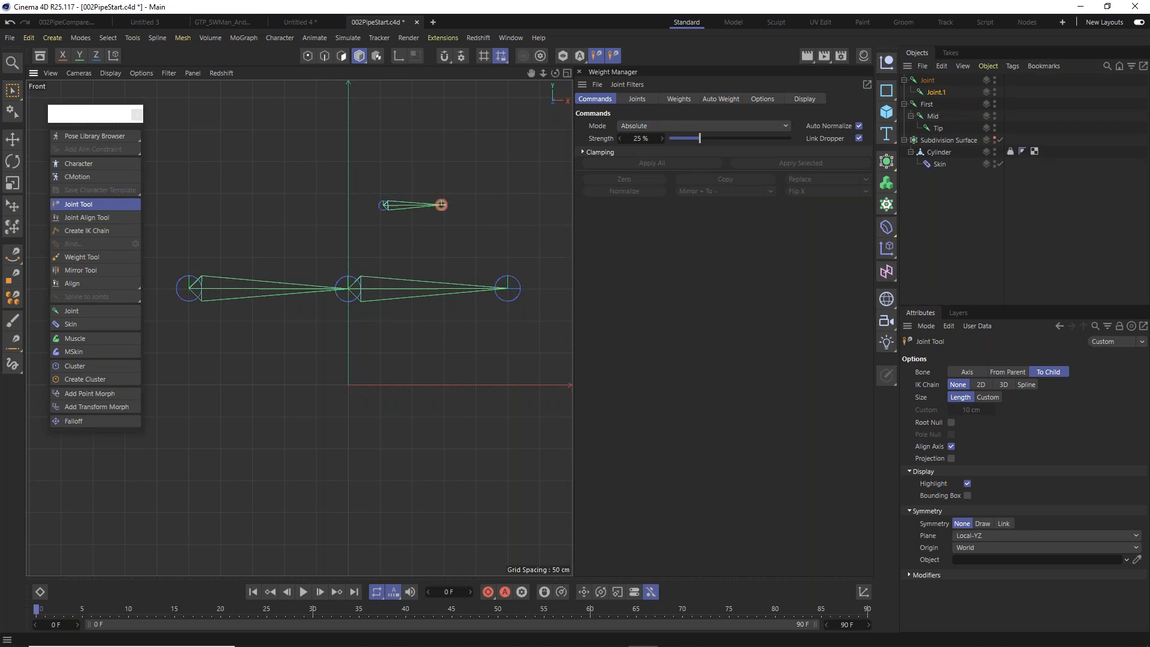
Rename the new chain's root joint to Fan and its end joint to FanTip.
double_click(927, 81)
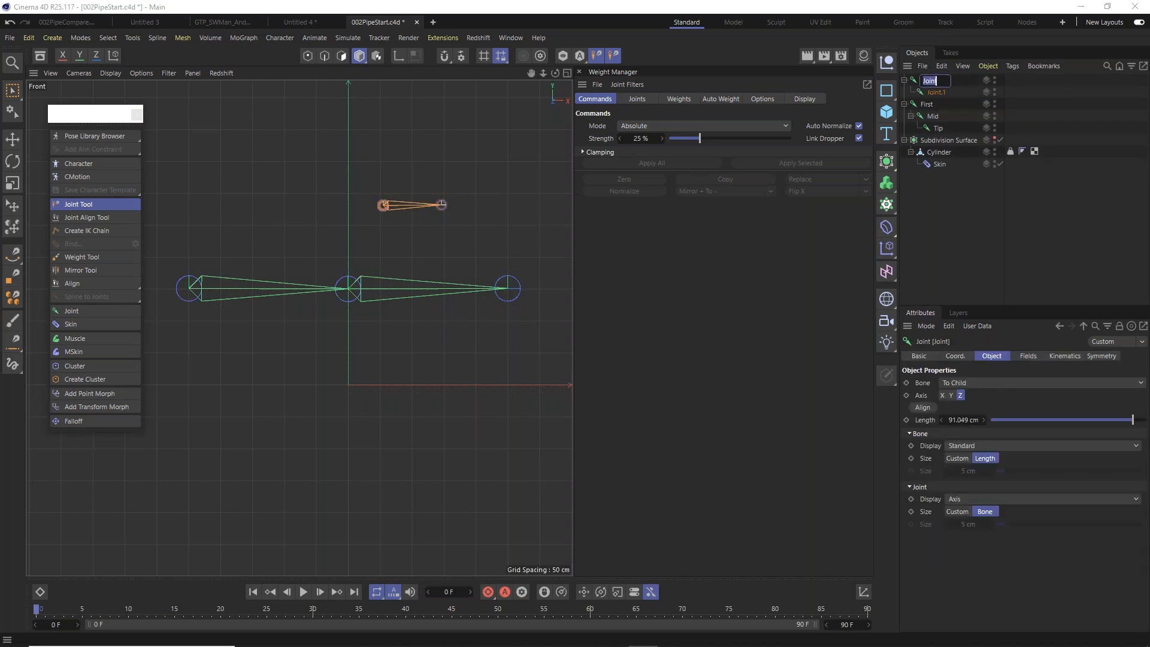
type("Fan")
key("Return")
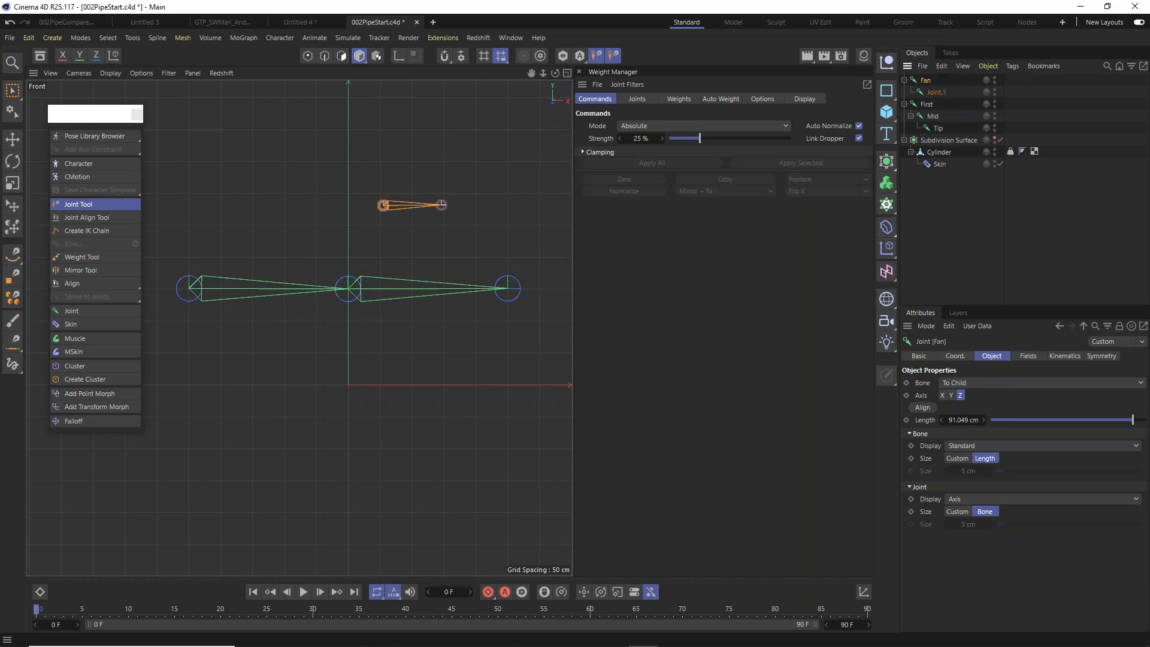
left_click(940, 92)
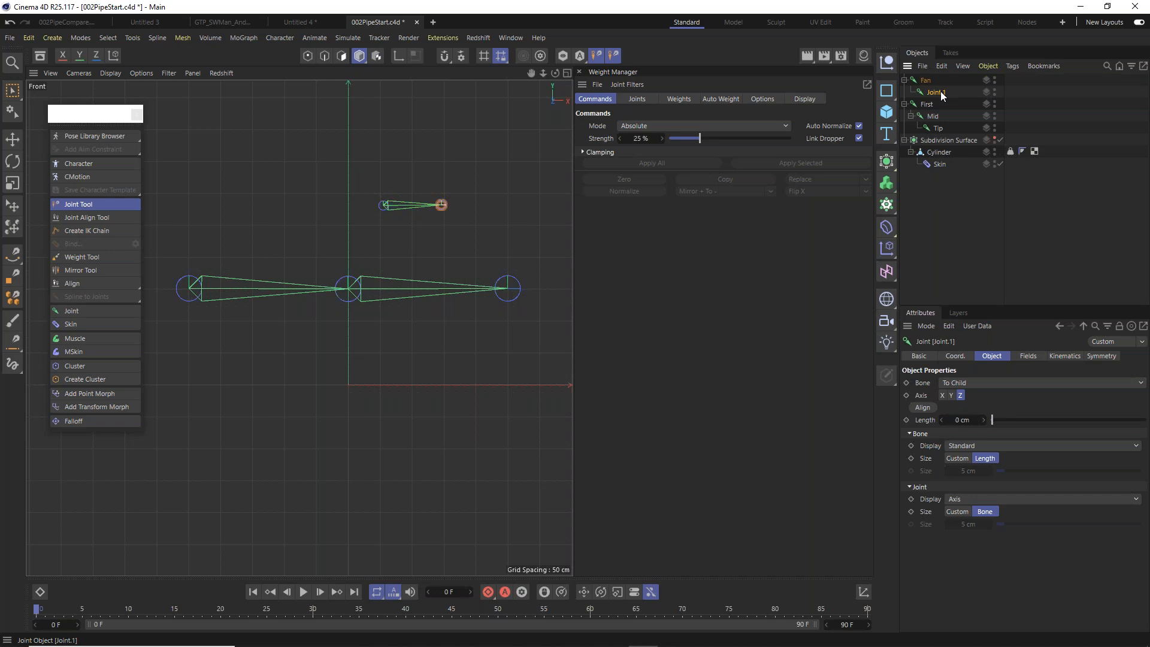
double_click(939, 93)
type("FanT")
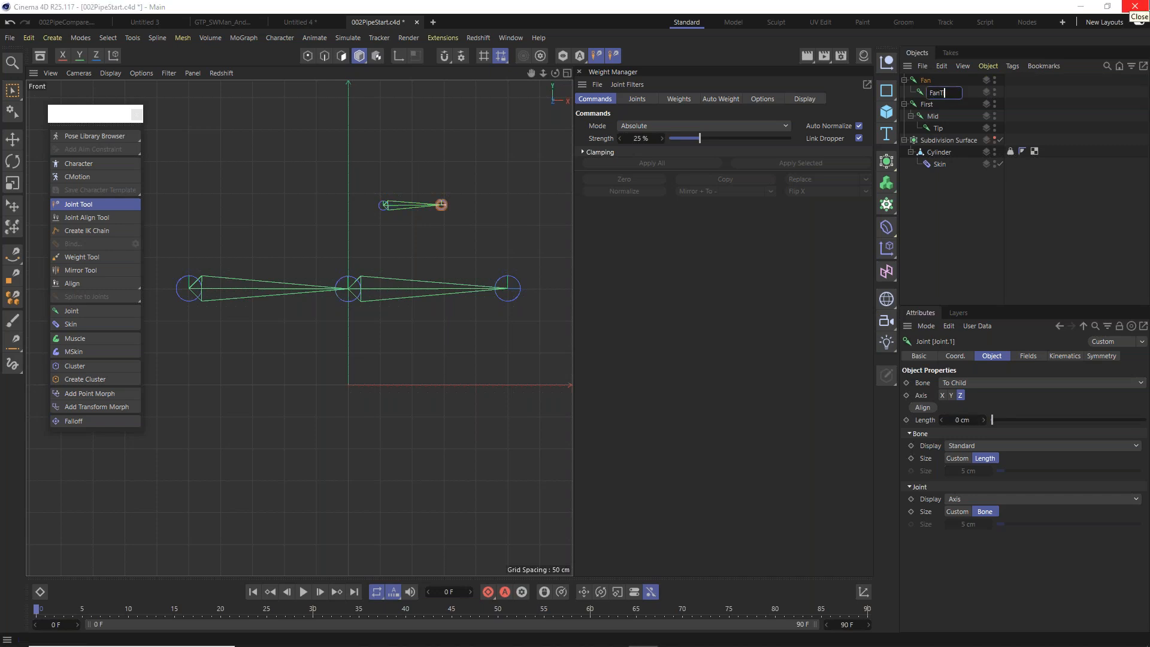
type("ip")
key("Return")
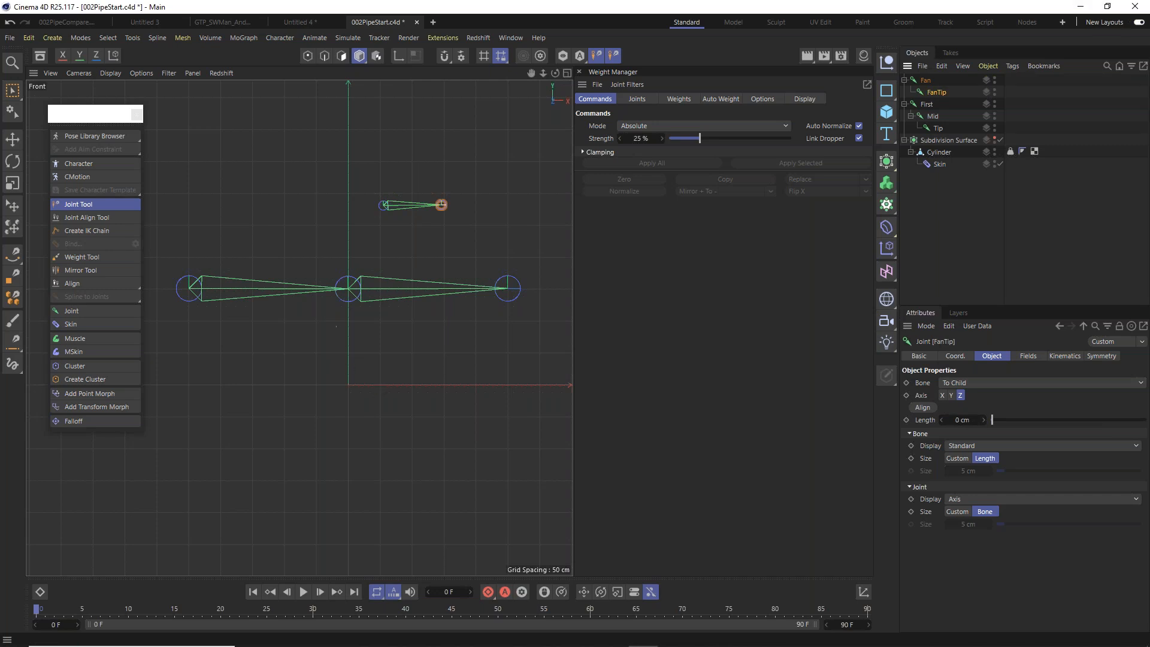
Make the Fan joint and its FanTip a child branch of the Mid joint.
left_click(12, 138)
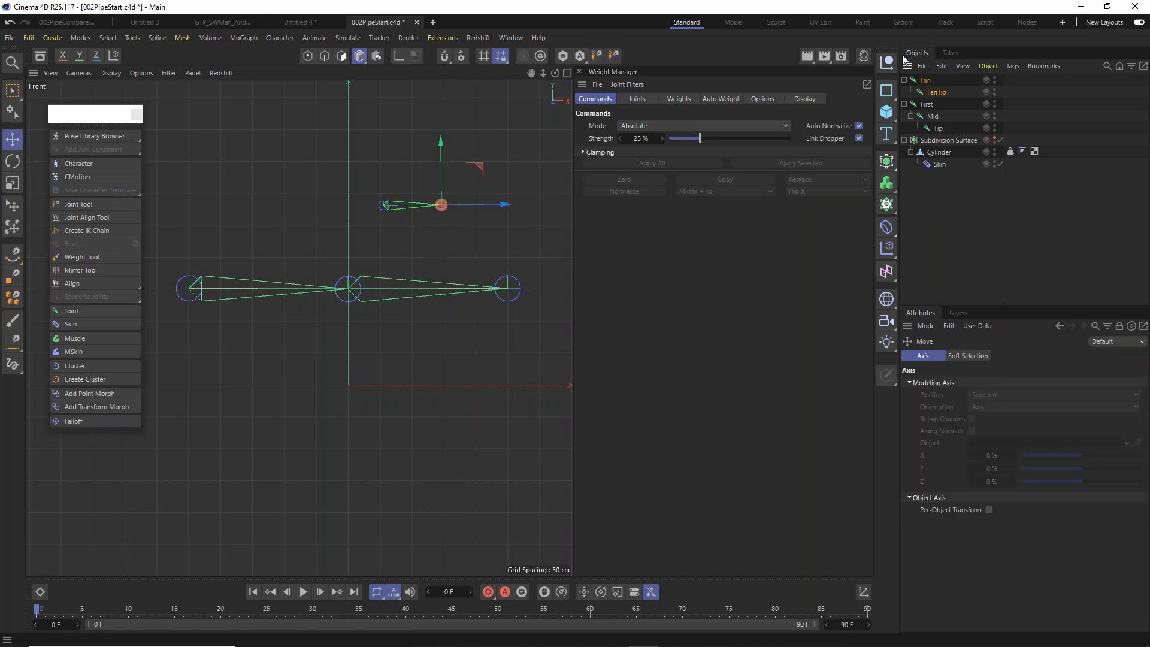
left_click(927, 81)
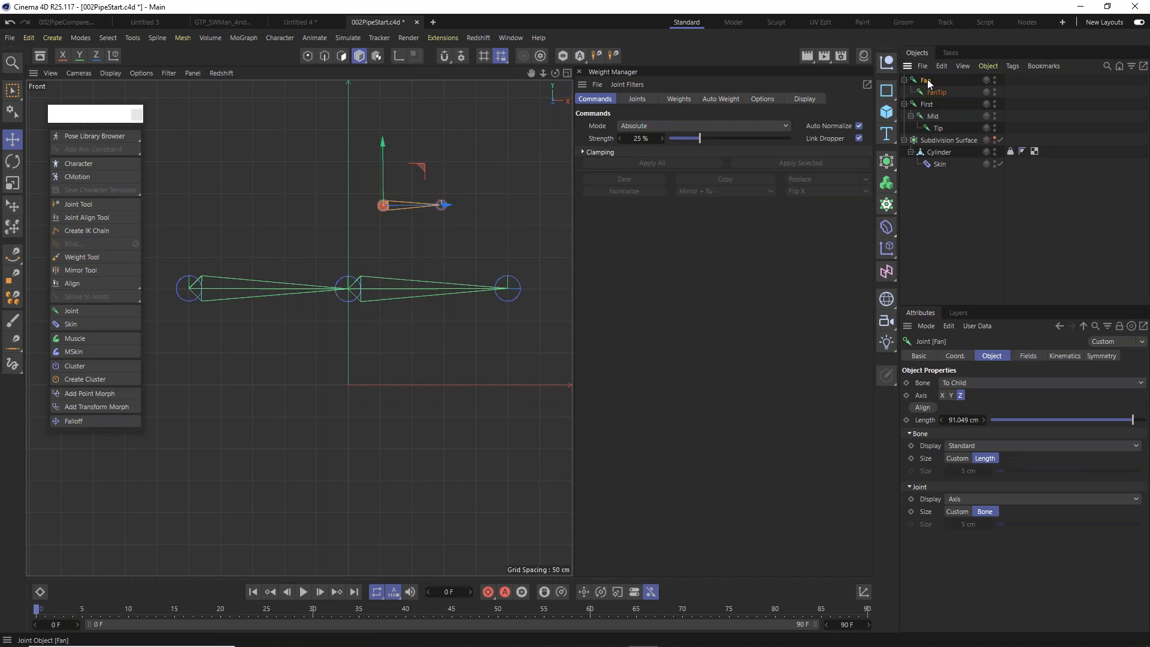
left_click_drag(931, 83, 940, 120)
left_click_drag(940, 116, 940, 117)
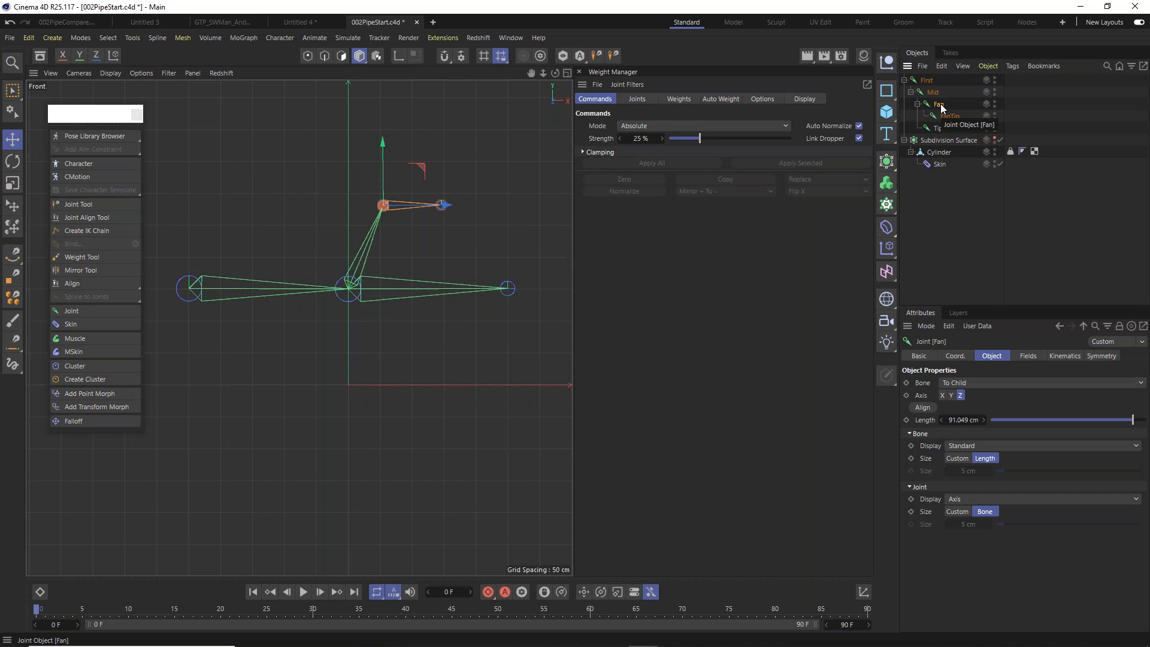
Set the Fan joint's Y and Z positions and its heading and pitch rotations to 0.
left_click(955, 356)
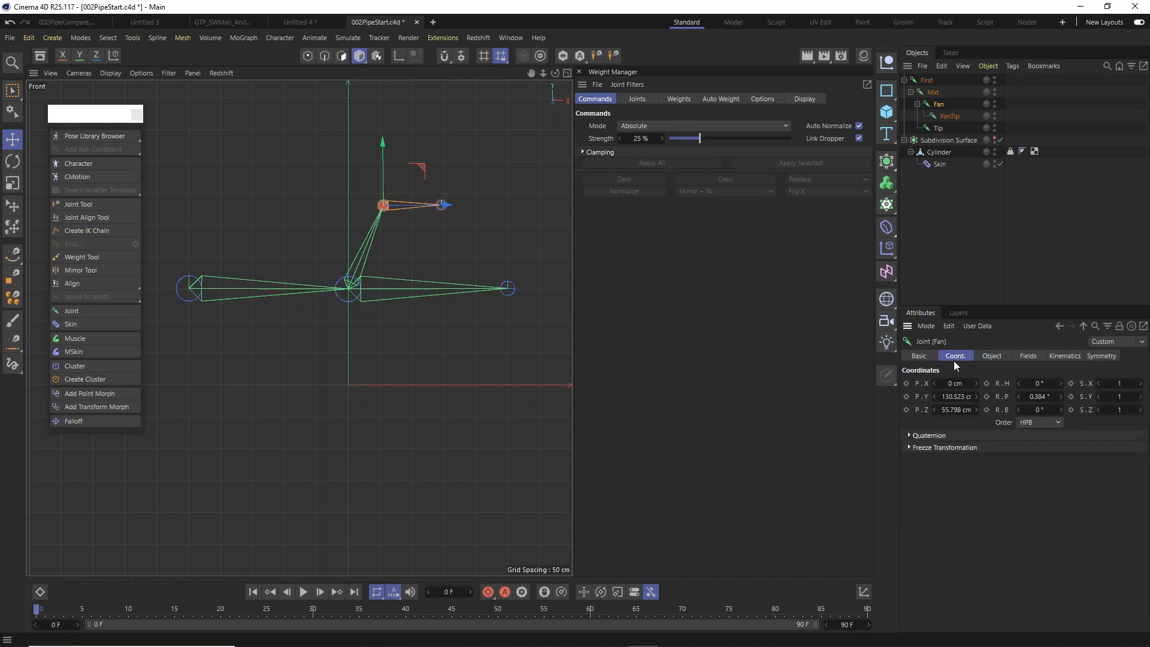
left_click(954, 383)
key("Tab")
type("0")
key("Tab")
type("0")
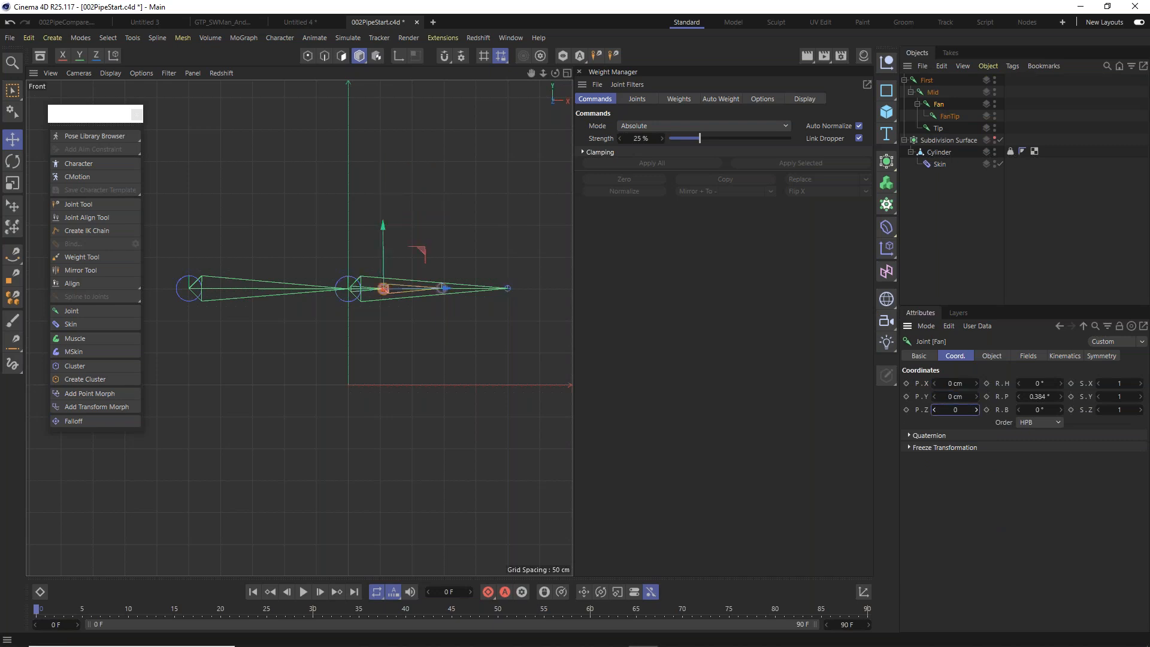
key("Tab")
type("0")
key("Tab")
type("0")
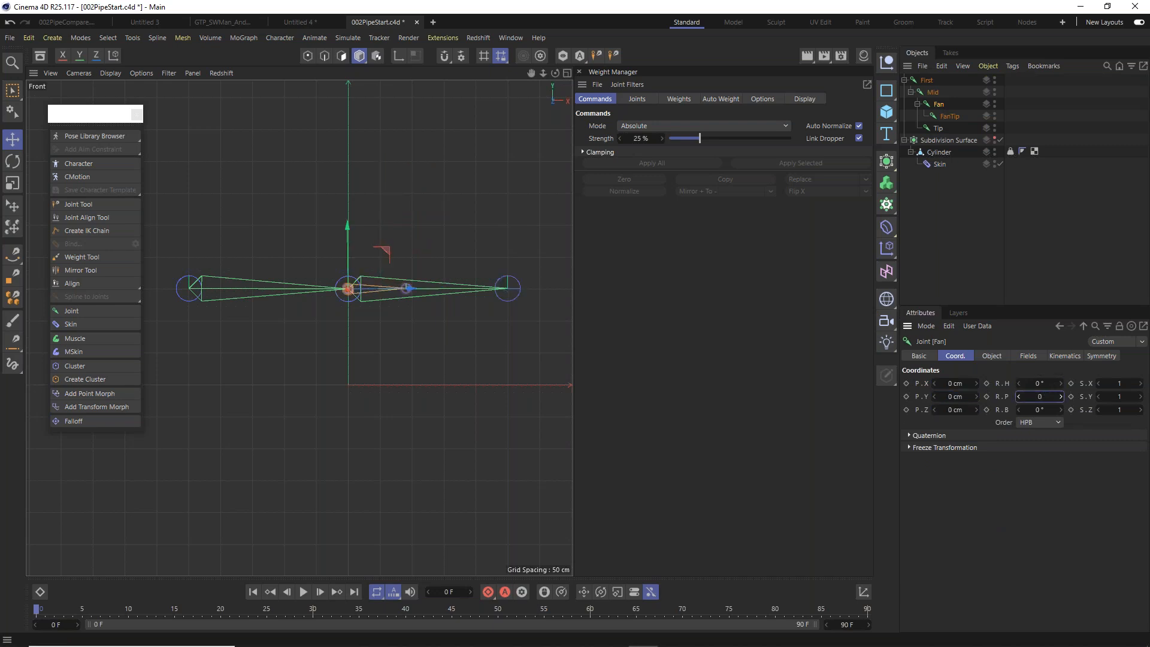
key("Return")
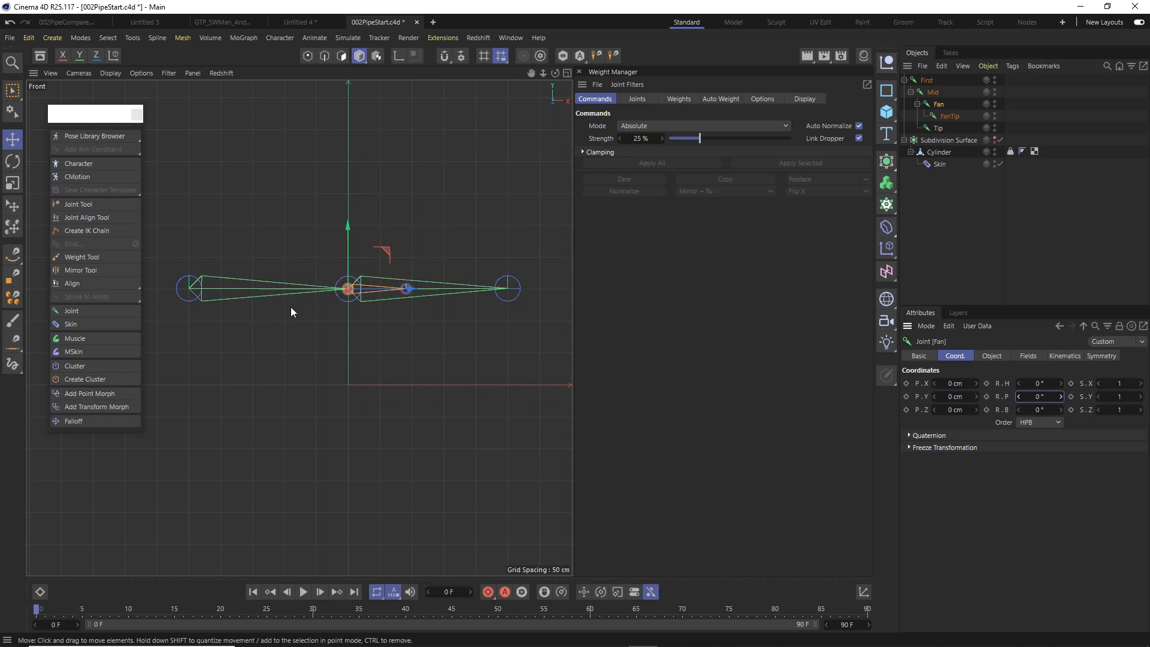
Compare the Fan joint's placement with the Mid joint up close, and close the Weight Manager.
scroll(334, 297, "up", 5)
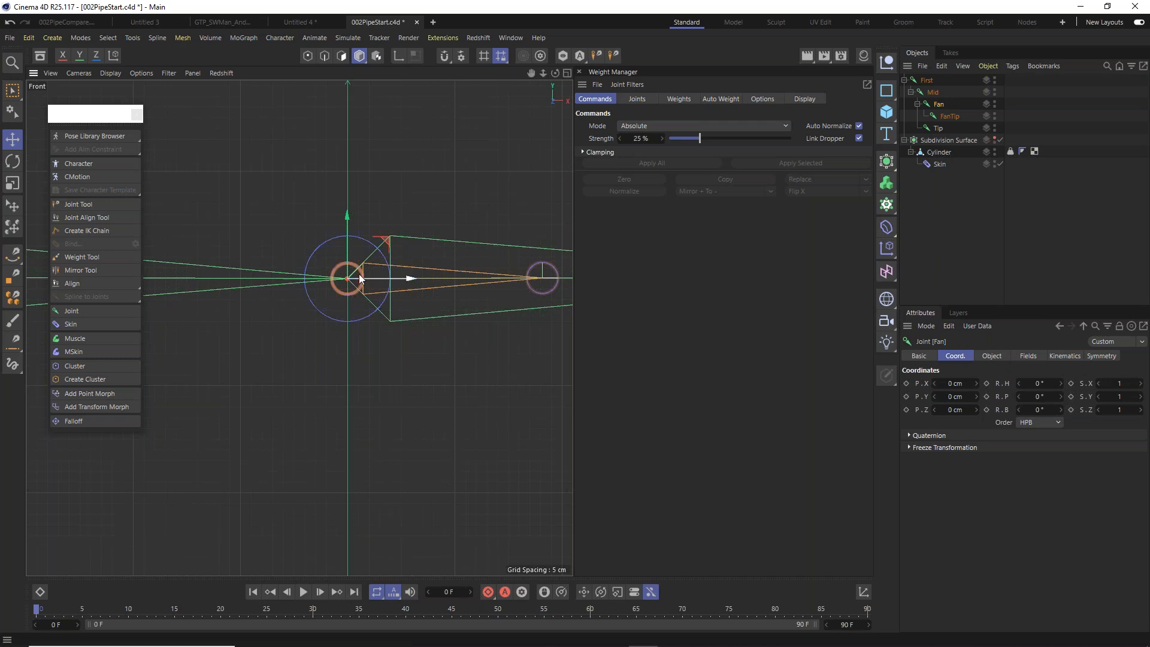
left_click(934, 92)
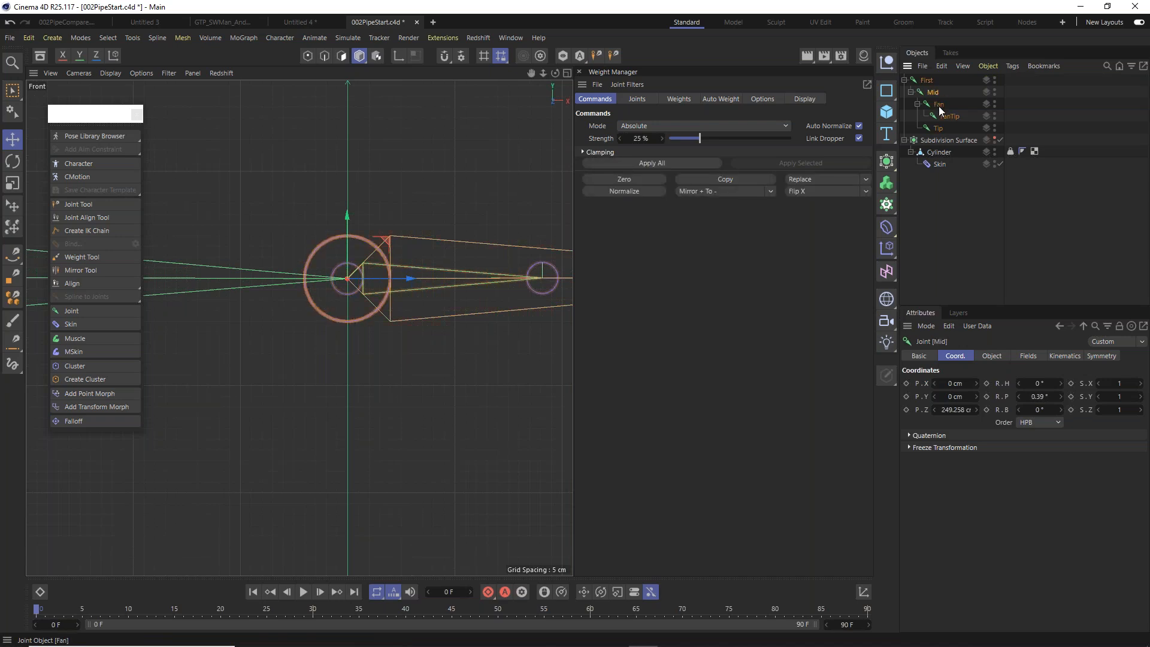
left_click(935, 94)
scroll(419, 293, "down", 7)
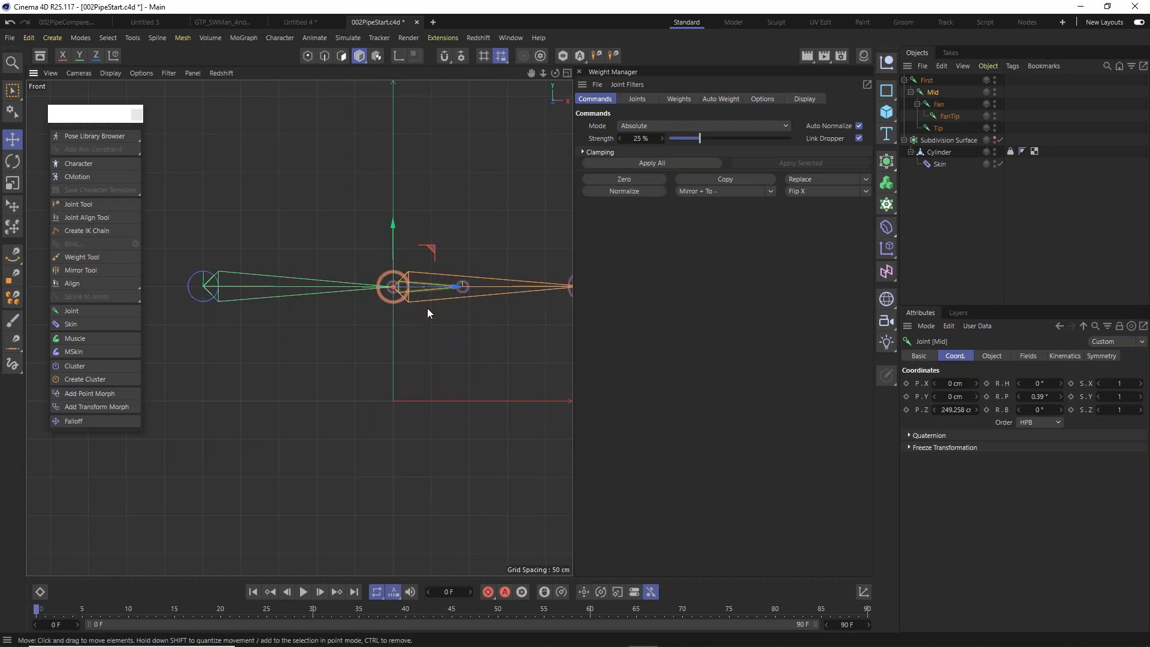
left_click(579, 73)
middle_click_drag(561, 335, 464, 338, "alt")
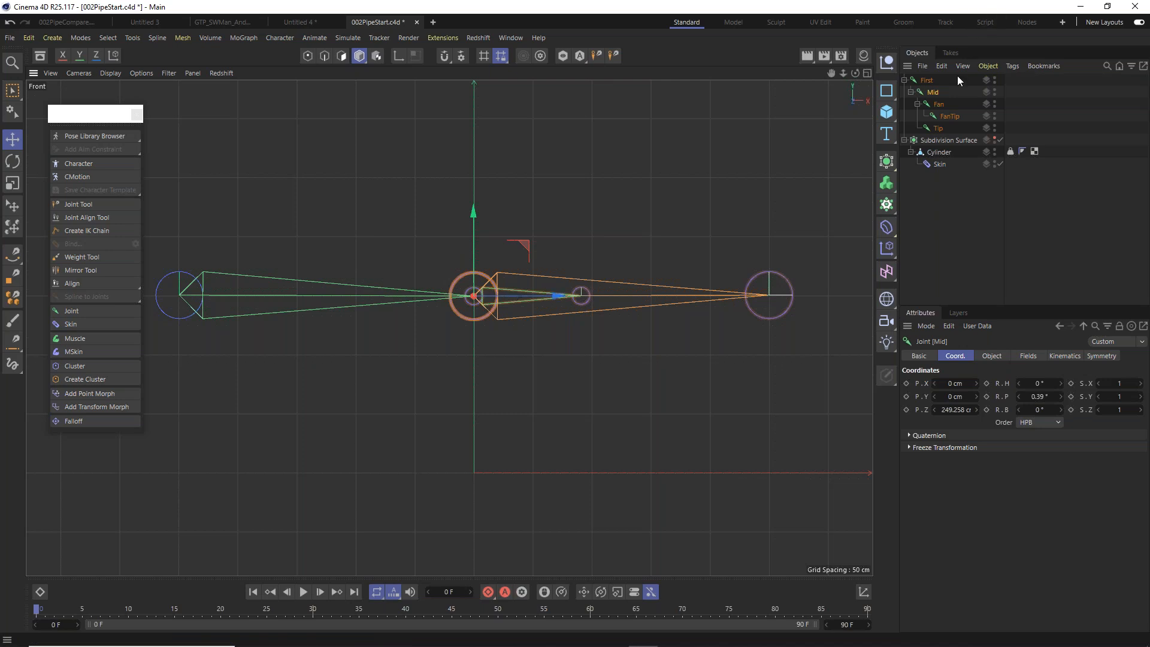
Add a Constraint tag to the Fan joint and enable its Parent constraint, with the target affecting rotation only.
right_click(939, 110)
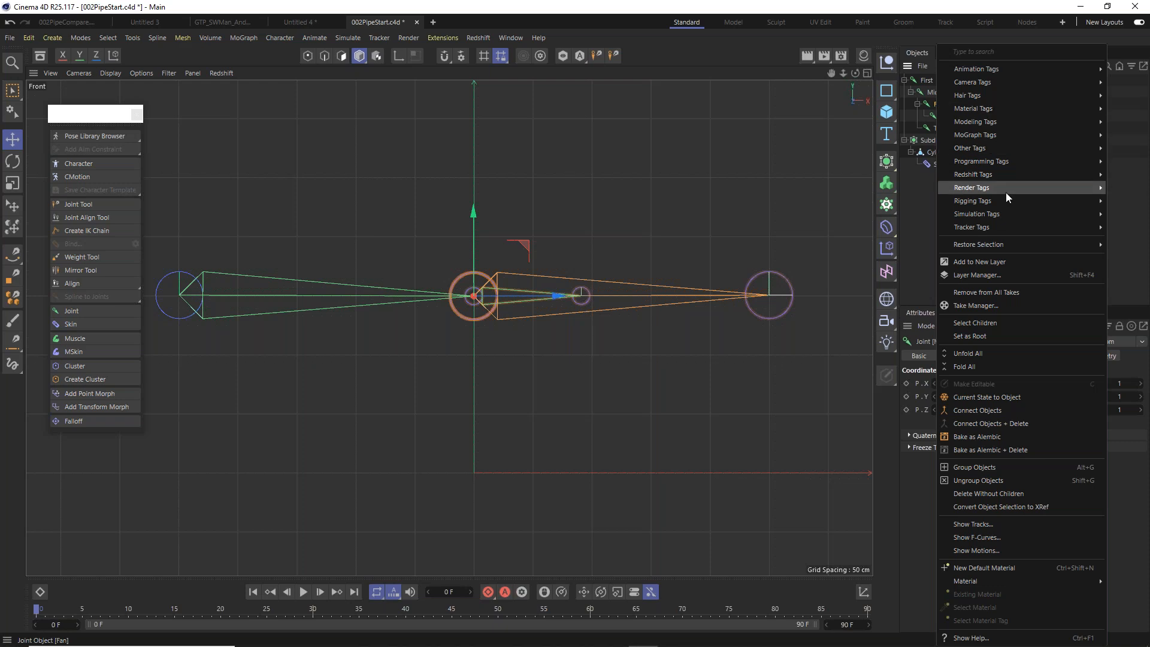
mouse_move(1007, 205)
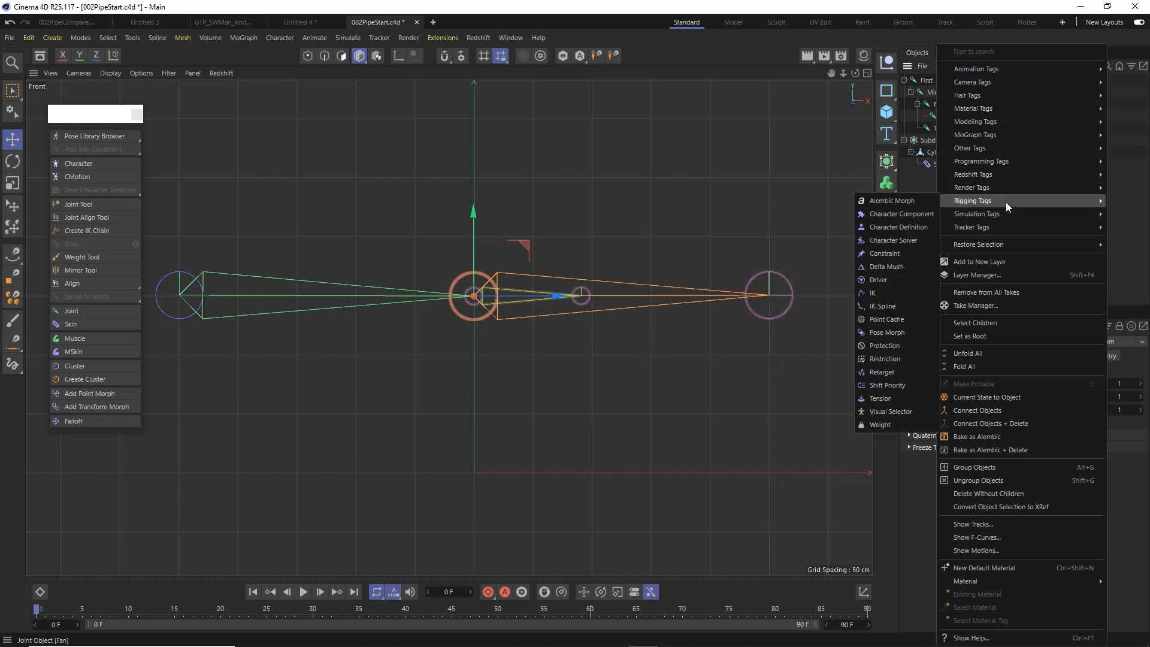
left_click(907, 253)
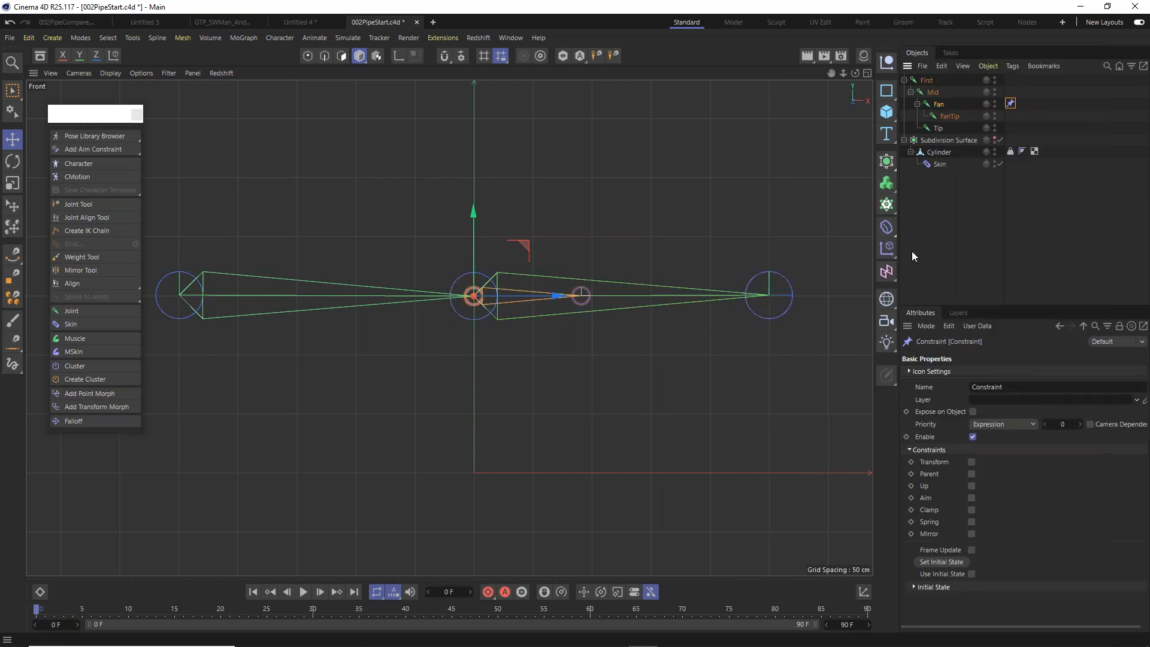
left_click(972, 475)
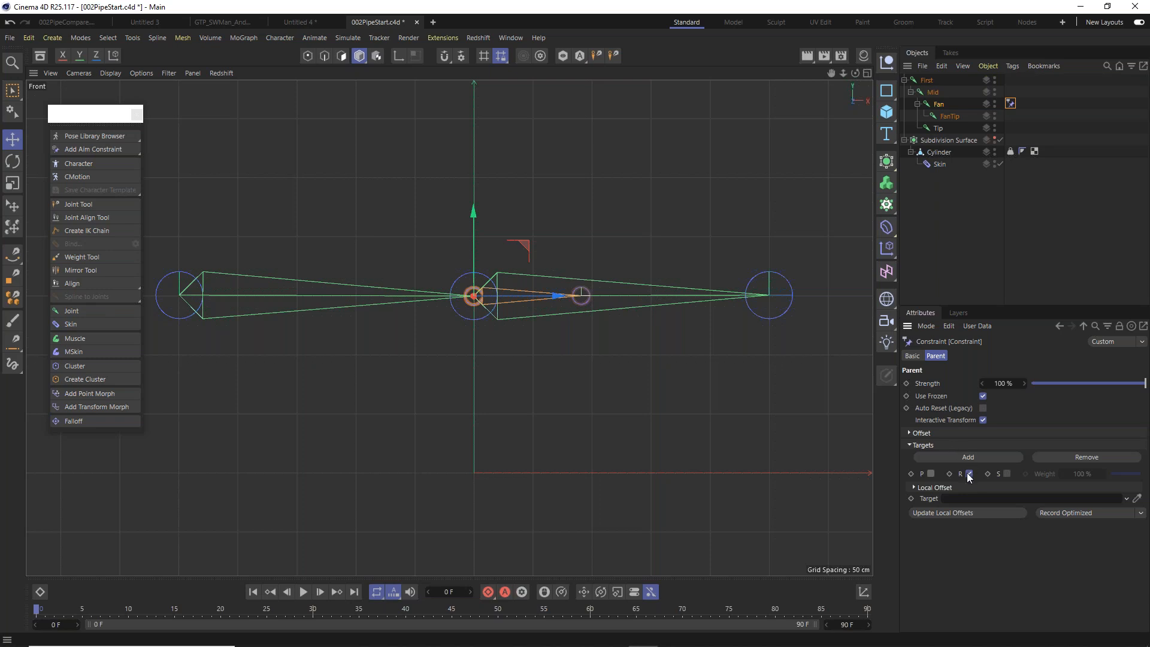
Assign the First joint as the target of Fan's Parent constraint and add a second target slot.
left_click(934, 94)
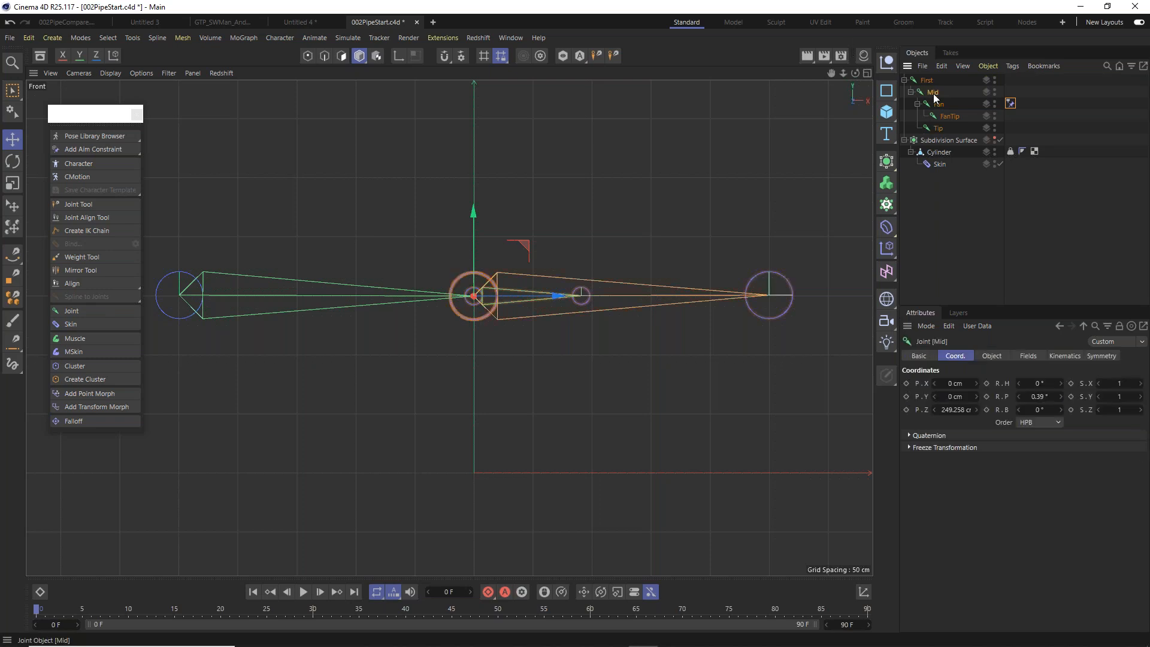
left_click(939, 106)
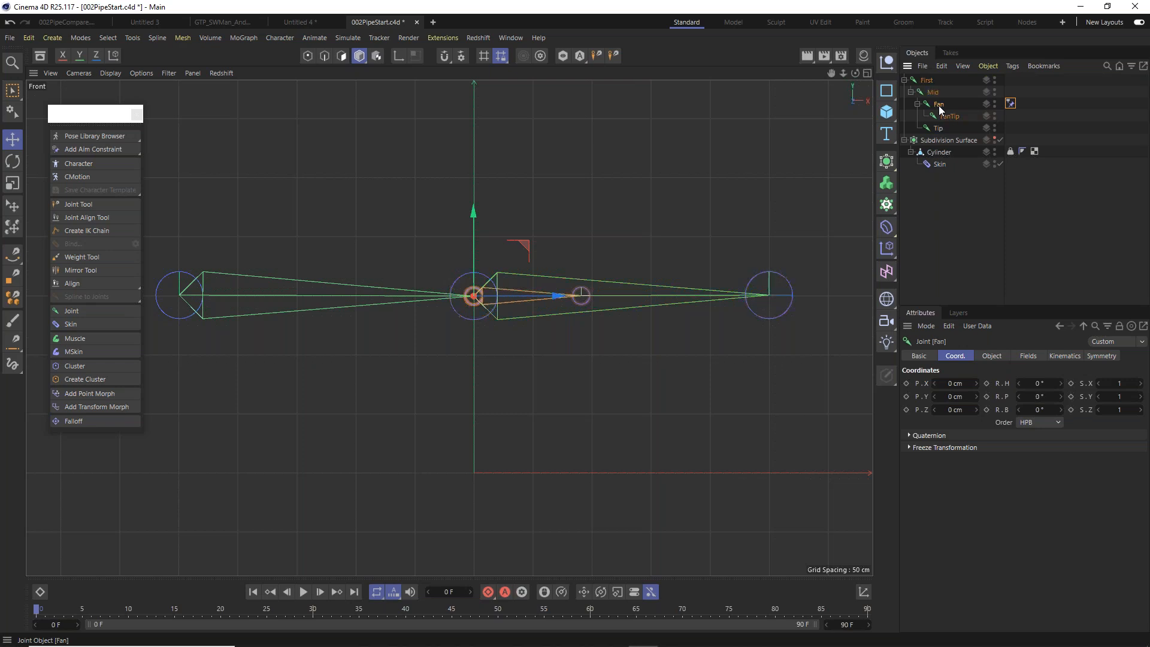
left_click(1011, 103)
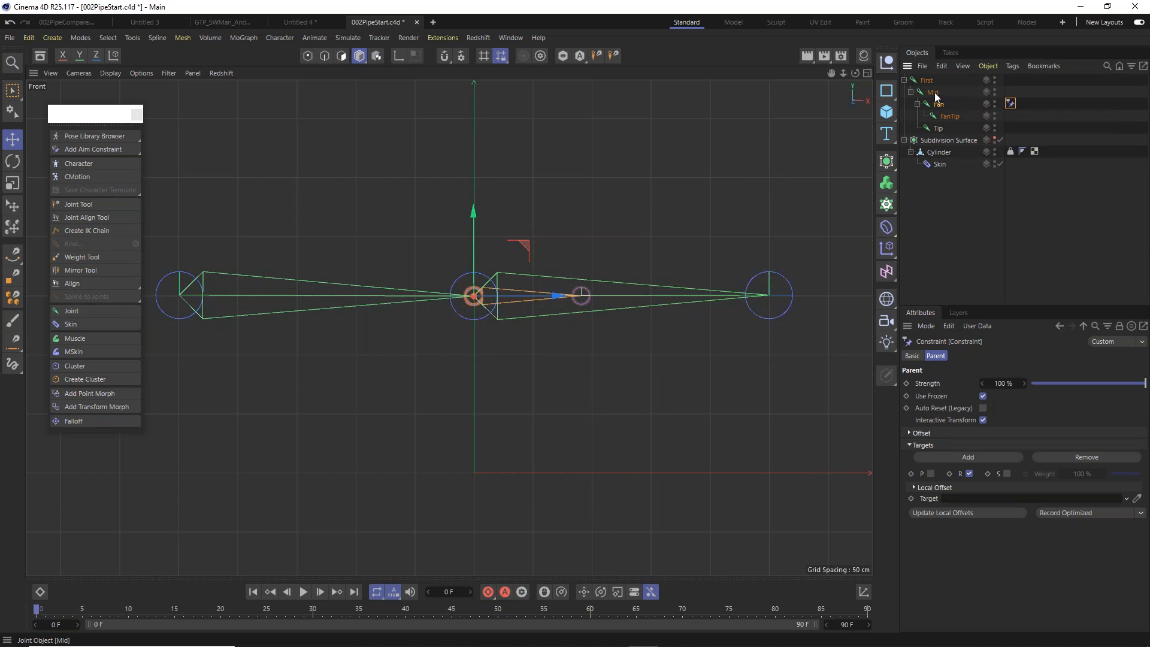
left_click_drag(938, 96, 981, 501)
left_click_drag(930, 77, 1002, 504)
left_click(987, 456)
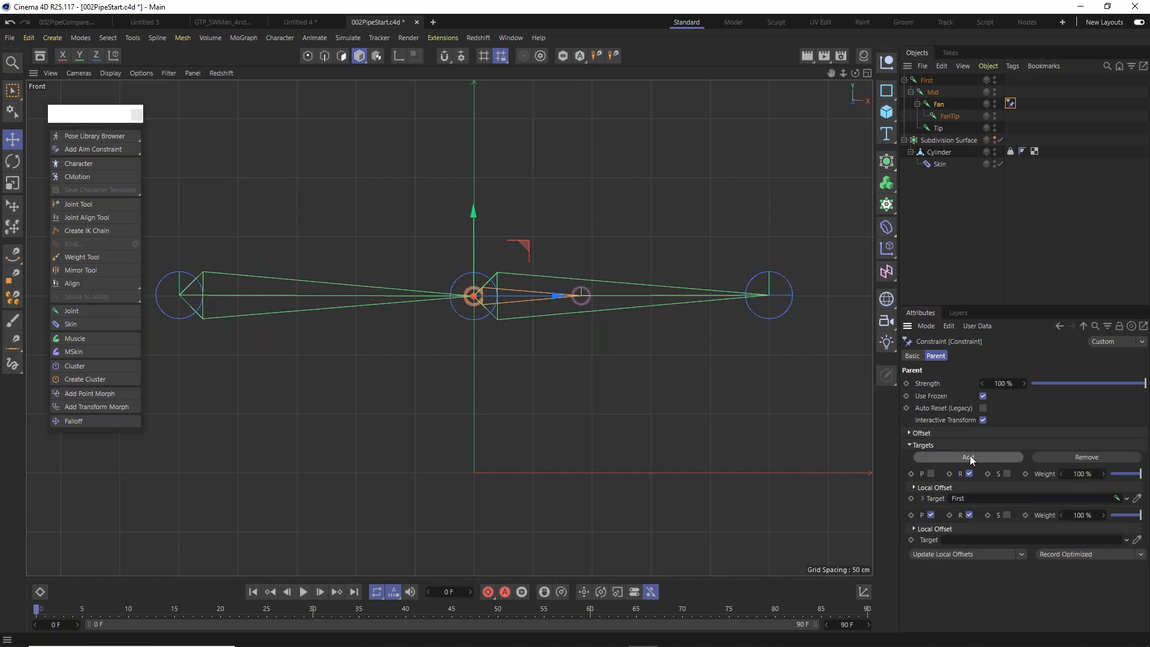
Assign the Mid joint as the second target of Fan's Parent constraint and test it by temporarily rotating Mid in the front view.
left_click_drag(934, 93, 992, 544)
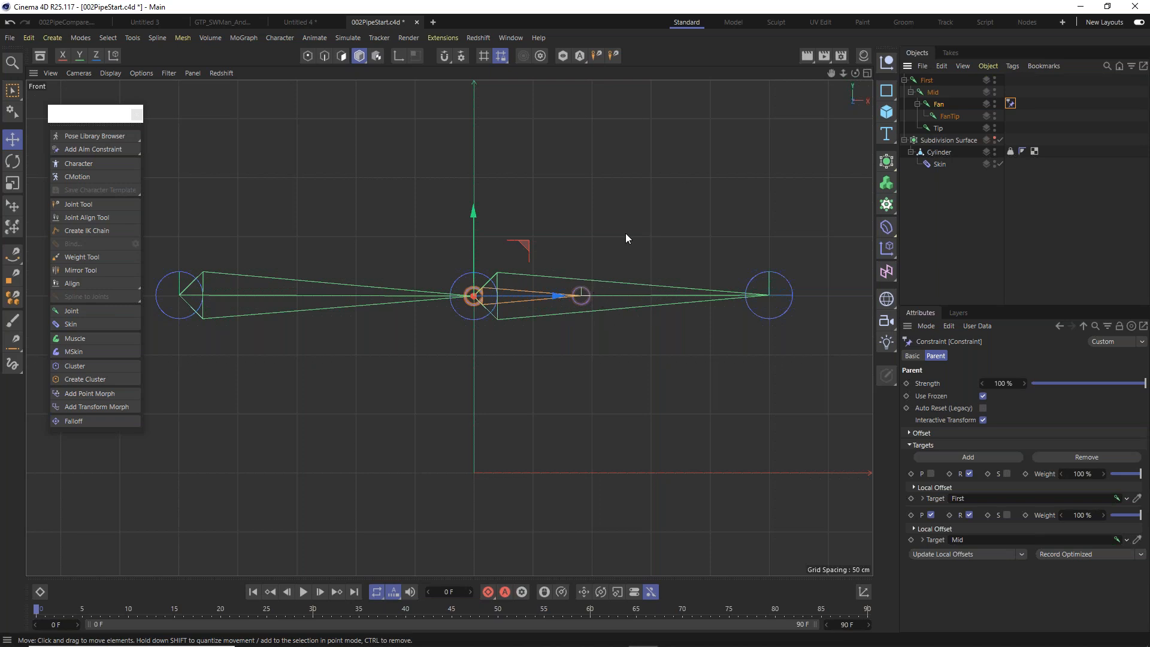
left_click(932, 92)
left_click(13, 162)
left_click_drag(492, 250, 434, 322)
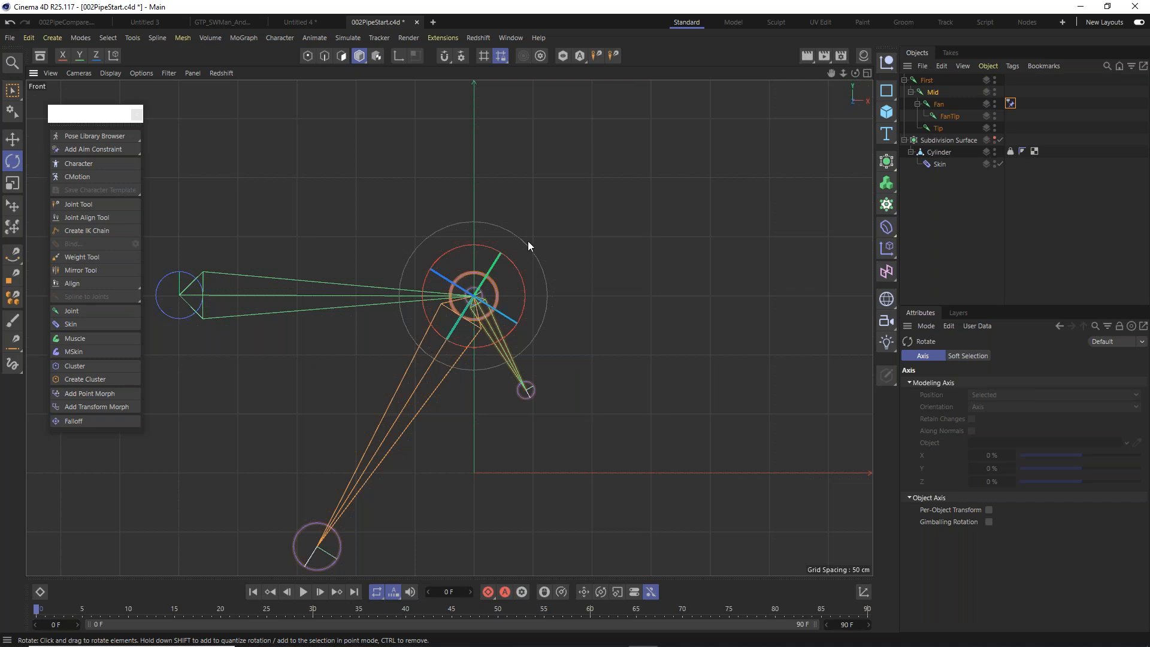
key("ctrl+z")
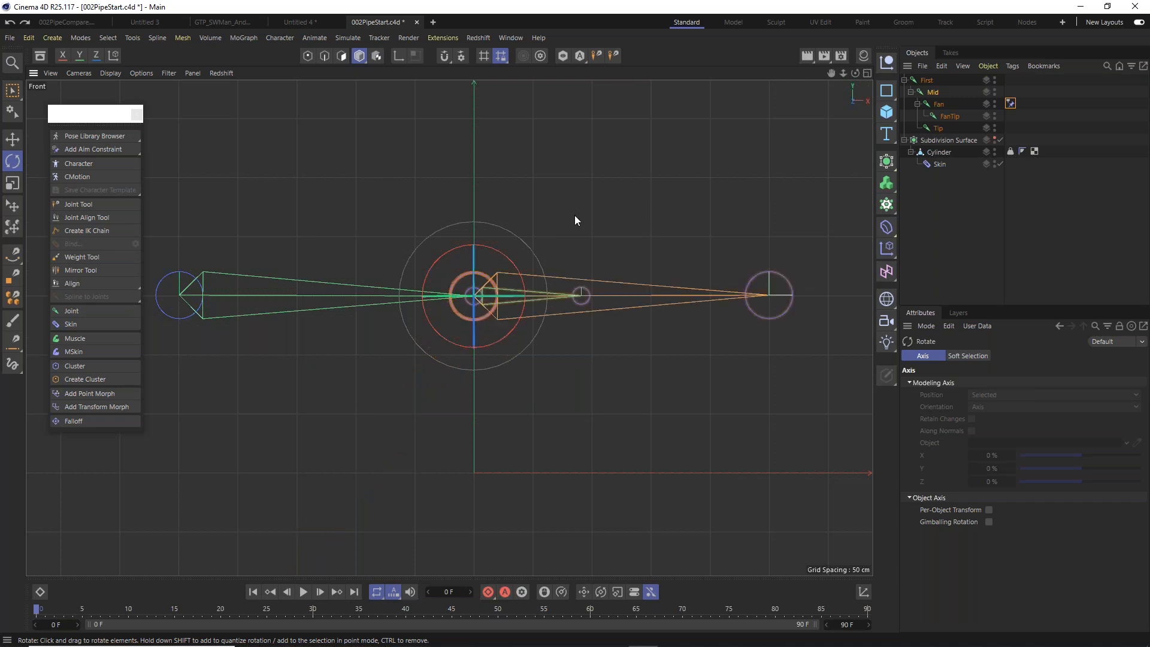
Try rotating the Mid joint in the perspective view, undo the rotation, and return to the front view.
key("F1")
mouse_move(584, 224)
left_mouse_down("alt")
mouse_move(542, 265)
mouse_move(524, 241)
mouse_move(559, 243)
mouse_move(462, 250)
mouse_move(478, 252)
left_mouse_up("alt")
left_click_drag(554, 200, 546, 284)
left_click_drag(546, 302, 710, 211, "alt")
key("ctrl+z")
key("ctrl+z")
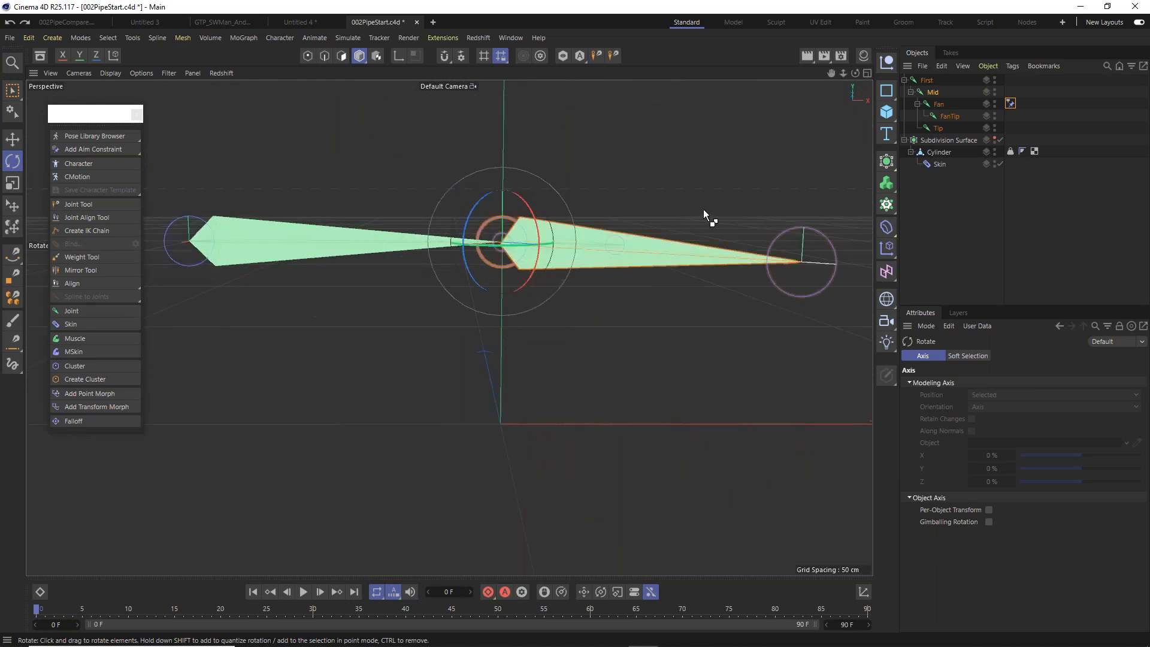
key("ctrl+z")
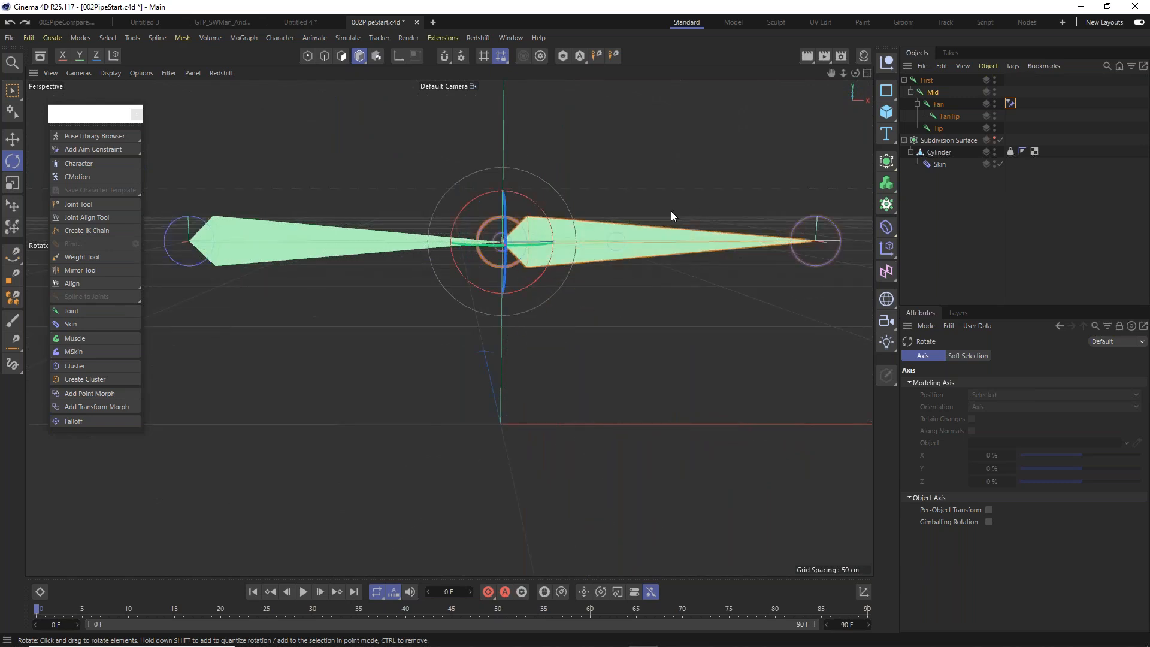
key("F2")
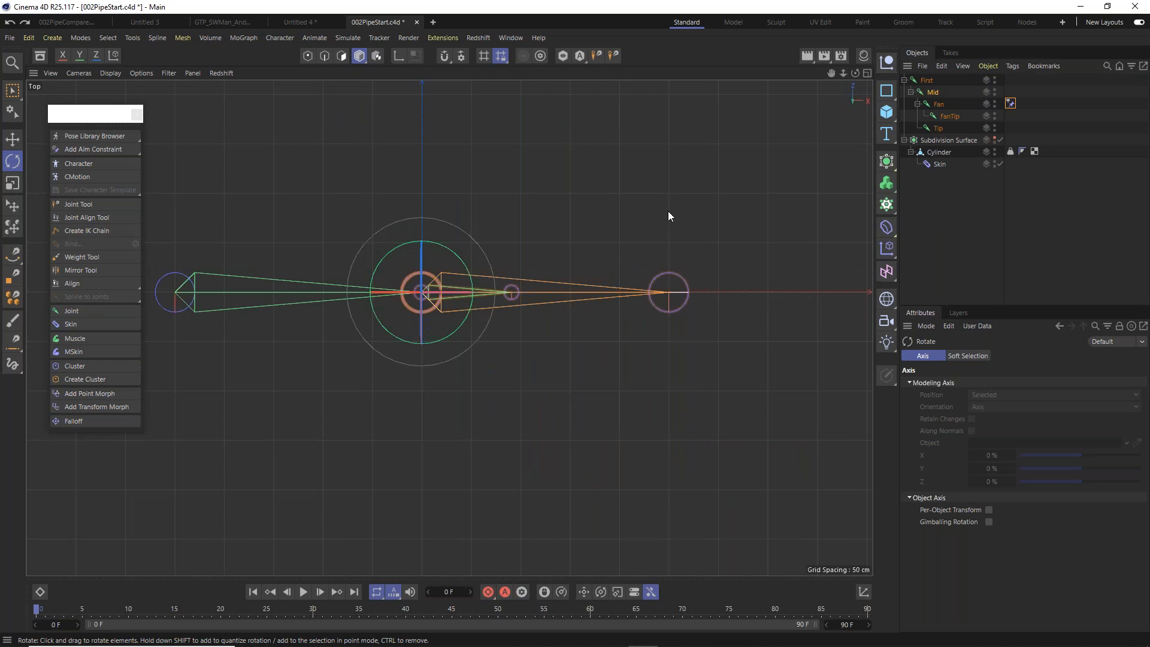
key("F3")
key("F4")
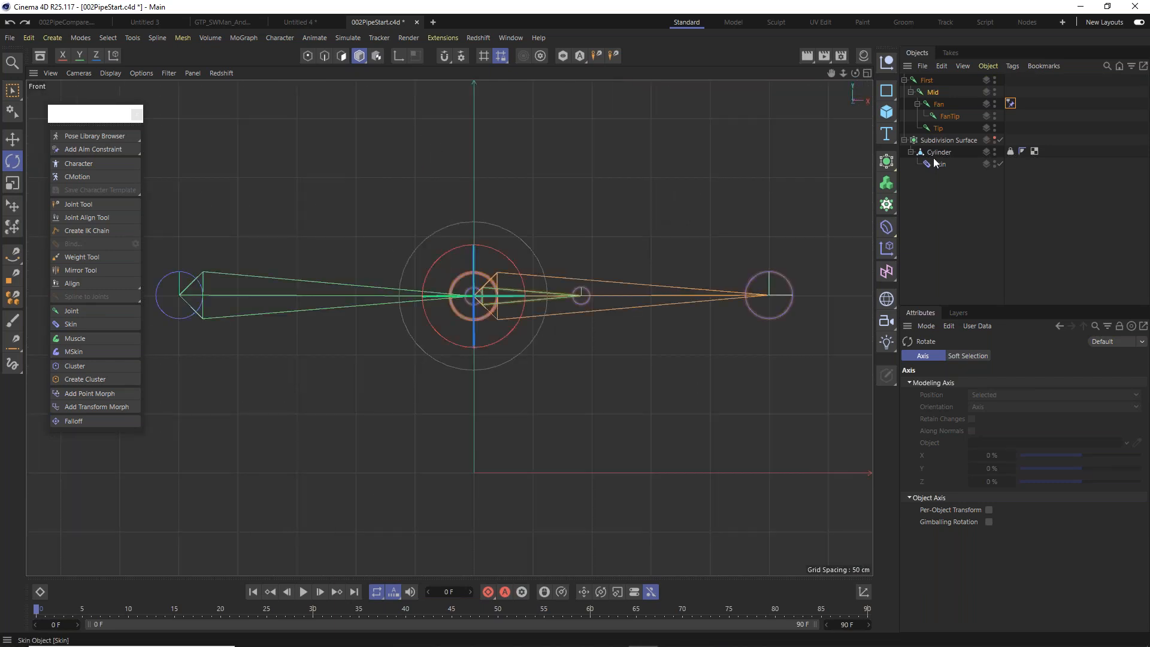
Make the cylinder visible, disable the Subdivision Surface, and show the model in the perspective view.
left_click(995, 137)
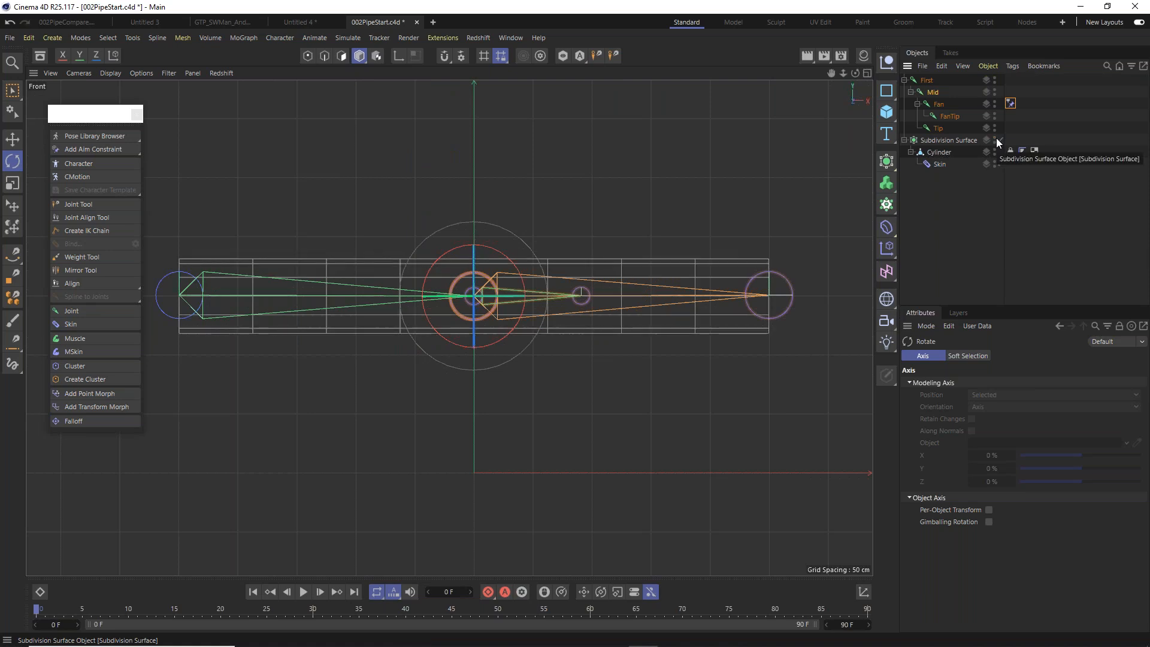
left_click(1000, 139)
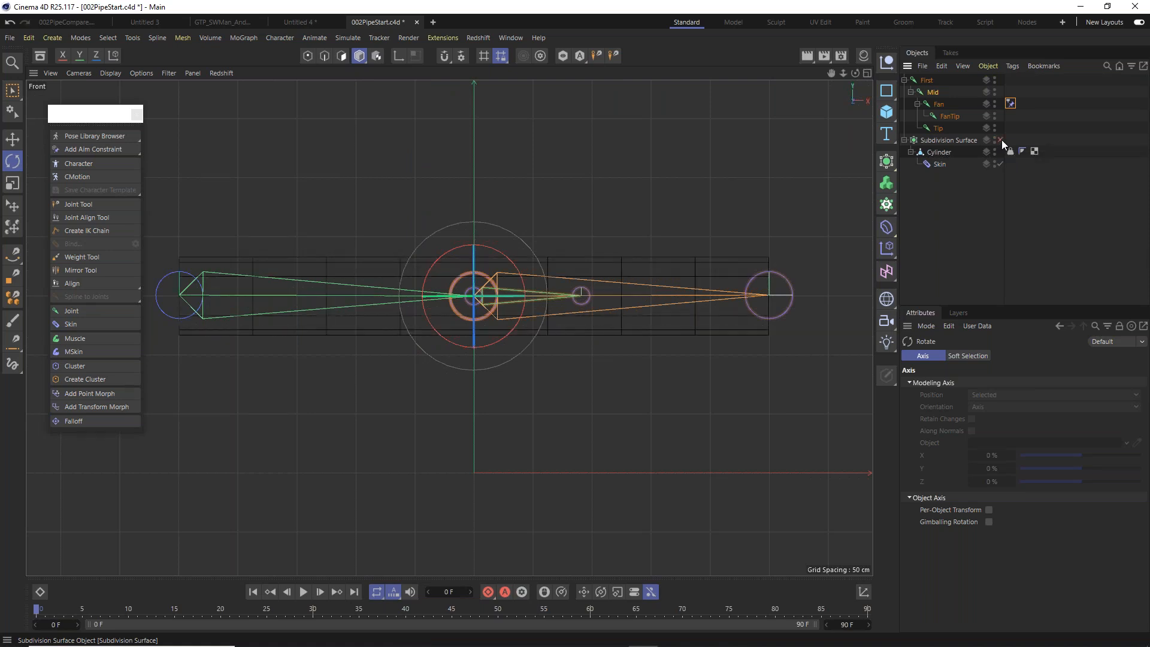
key("F1")
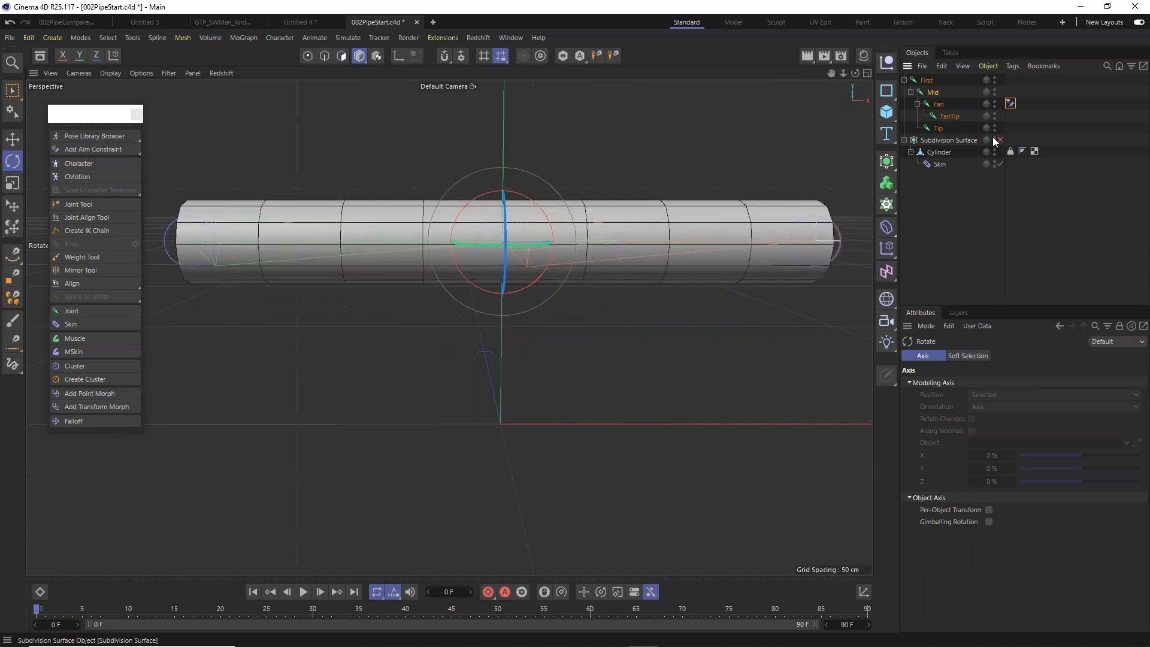
Open the Weight Manager and dock it beside the perspective view.
left_click(241, 38)
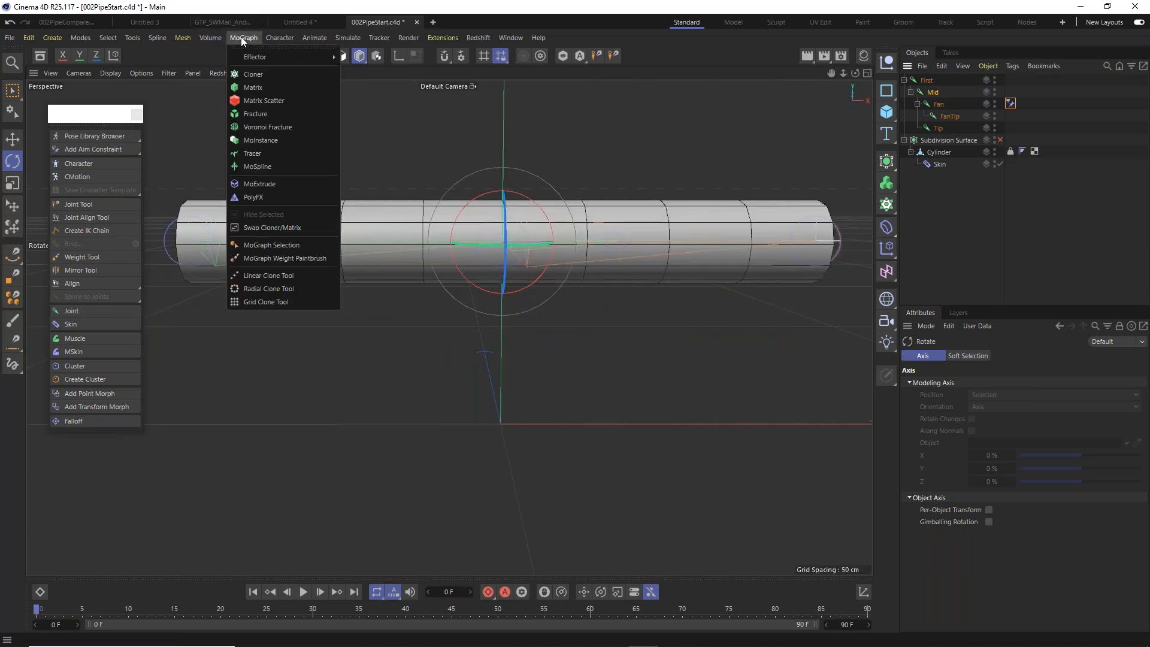
mouse_move(289, 60)
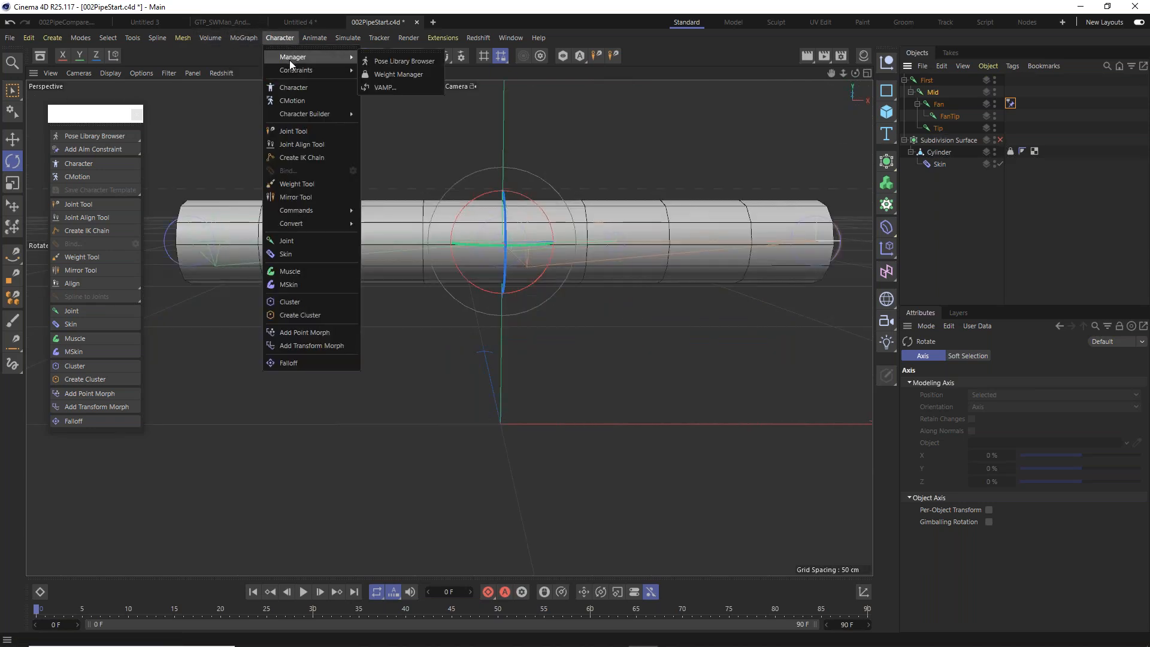
left_click(414, 71)
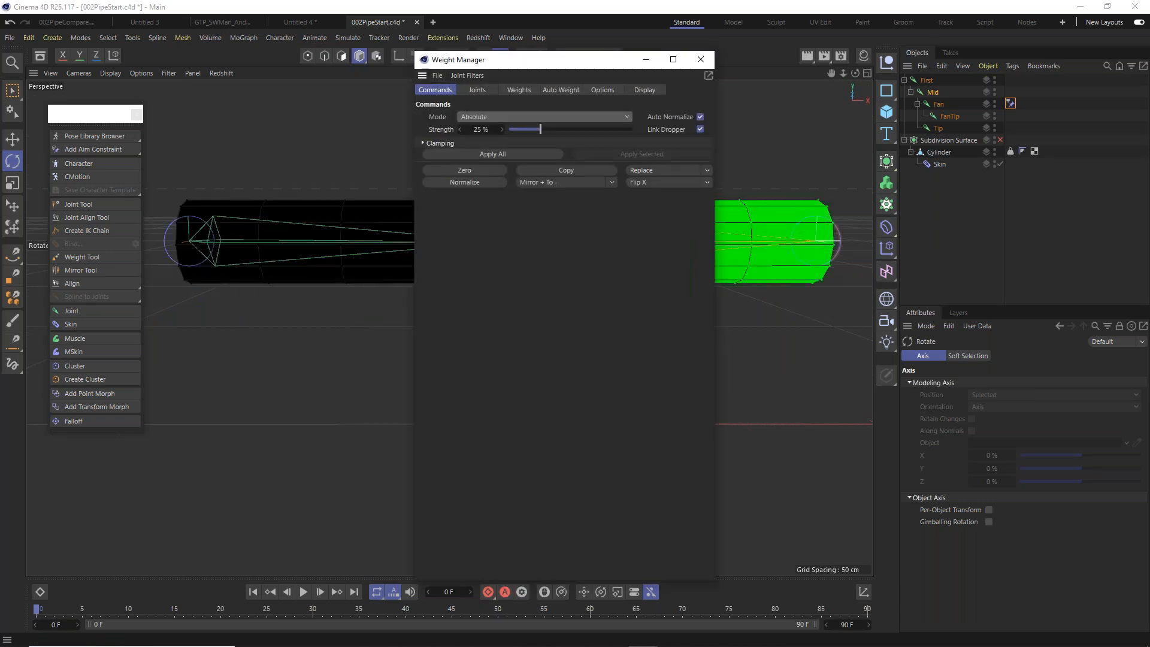
left_click_drag(866, 199, 859, 197)
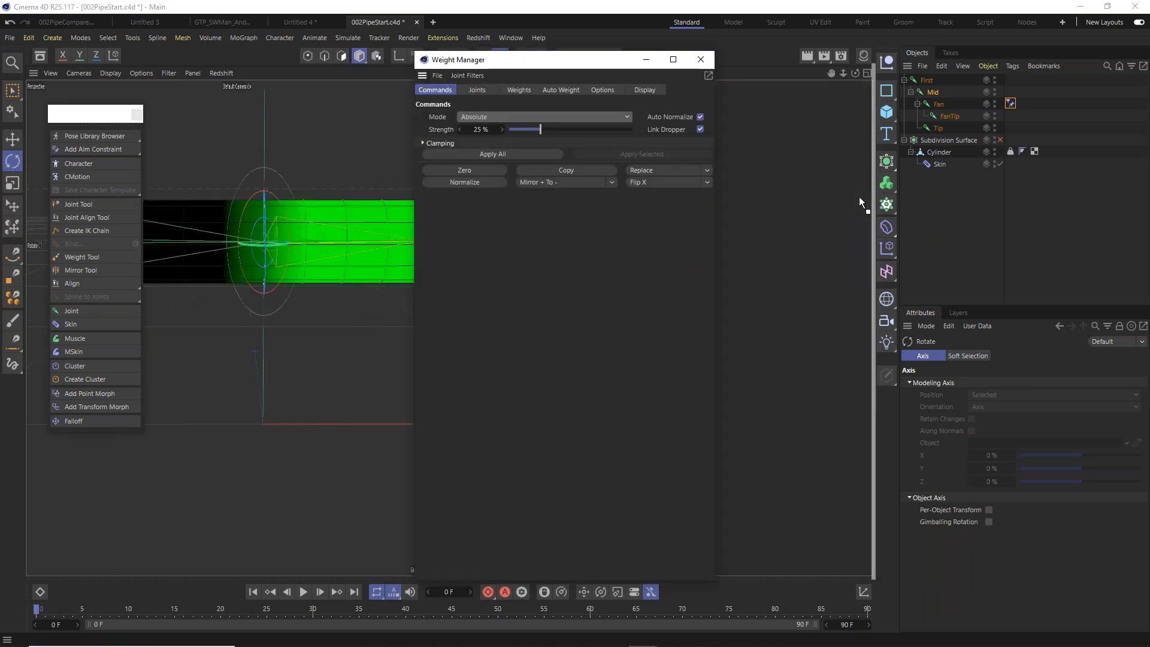
left_click_drag(450, 303, 658, 304)
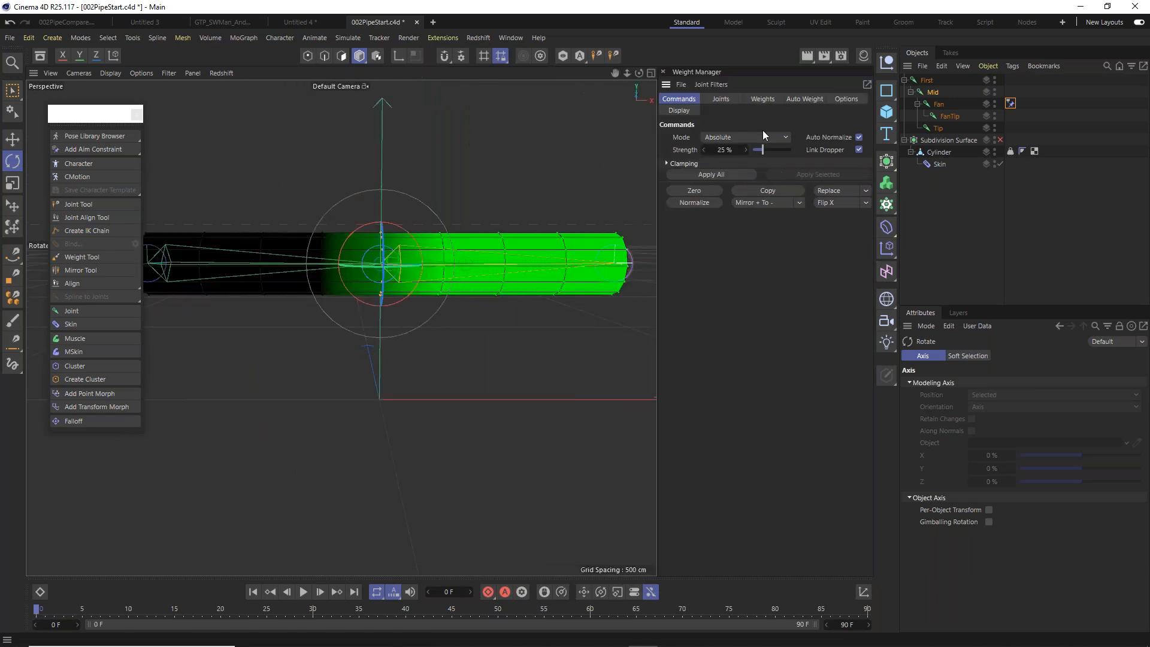
Select the cylinder's ring of points at the Mid joint with Rectangle Selection in Point mode.
left_click(307, 55)
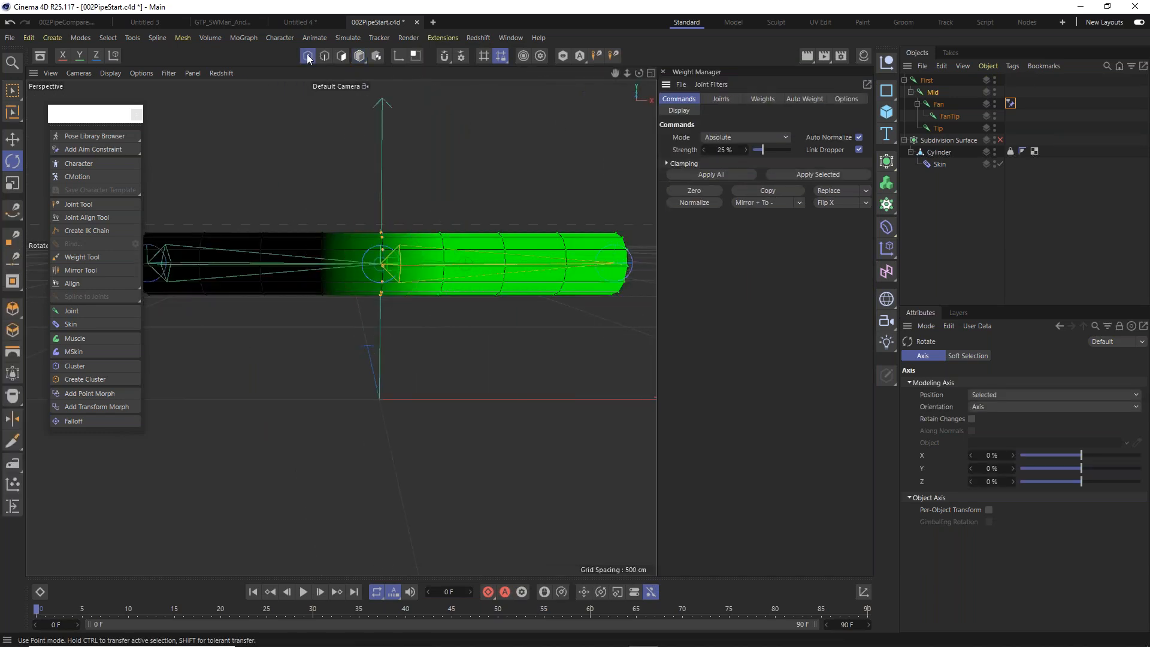
left_click(13, 90)
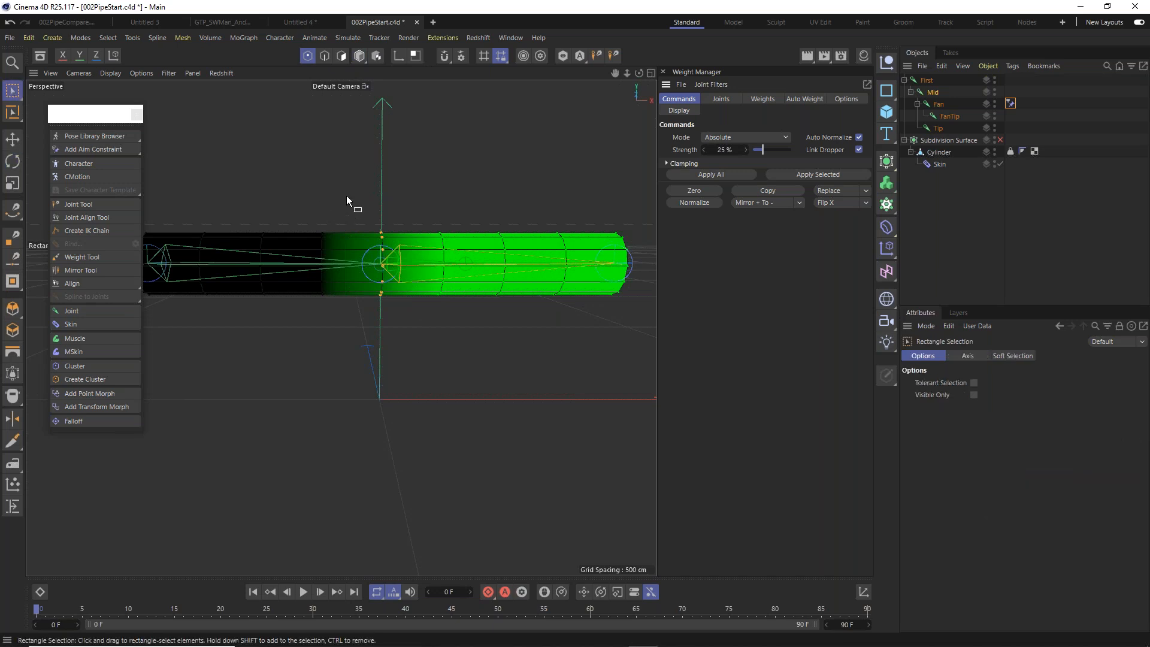
left_click_drag(347, 196, 418, 377)
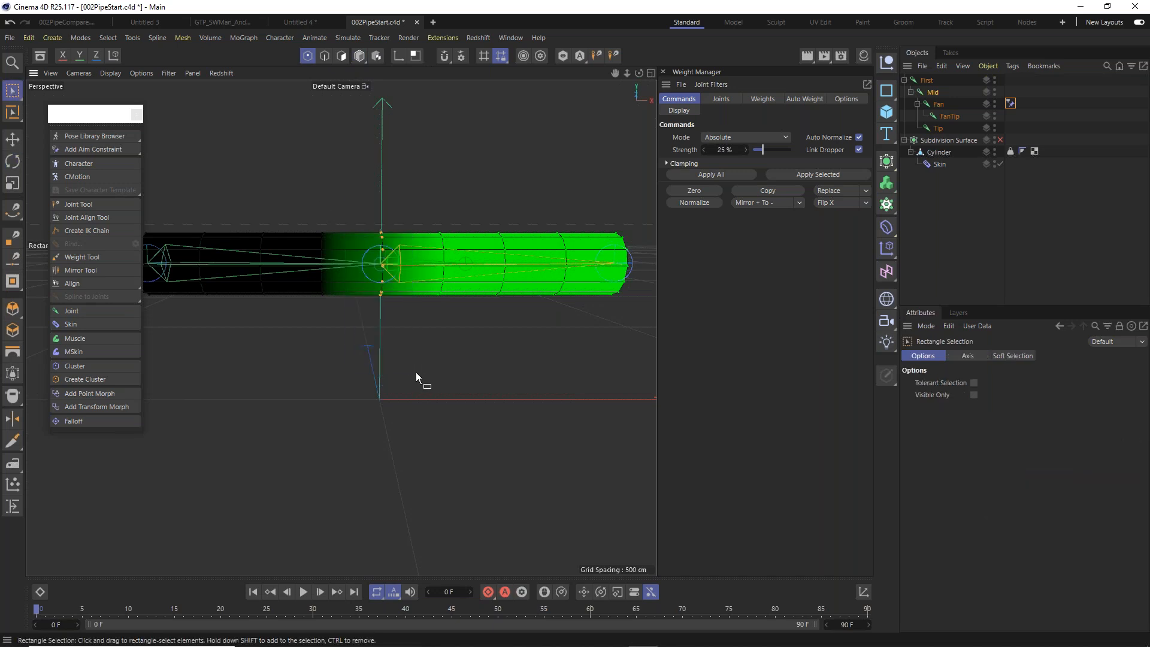
Examine how the First, Mid and Tip joints' weights are distributed over the cylinder.
left_click(722, 100)
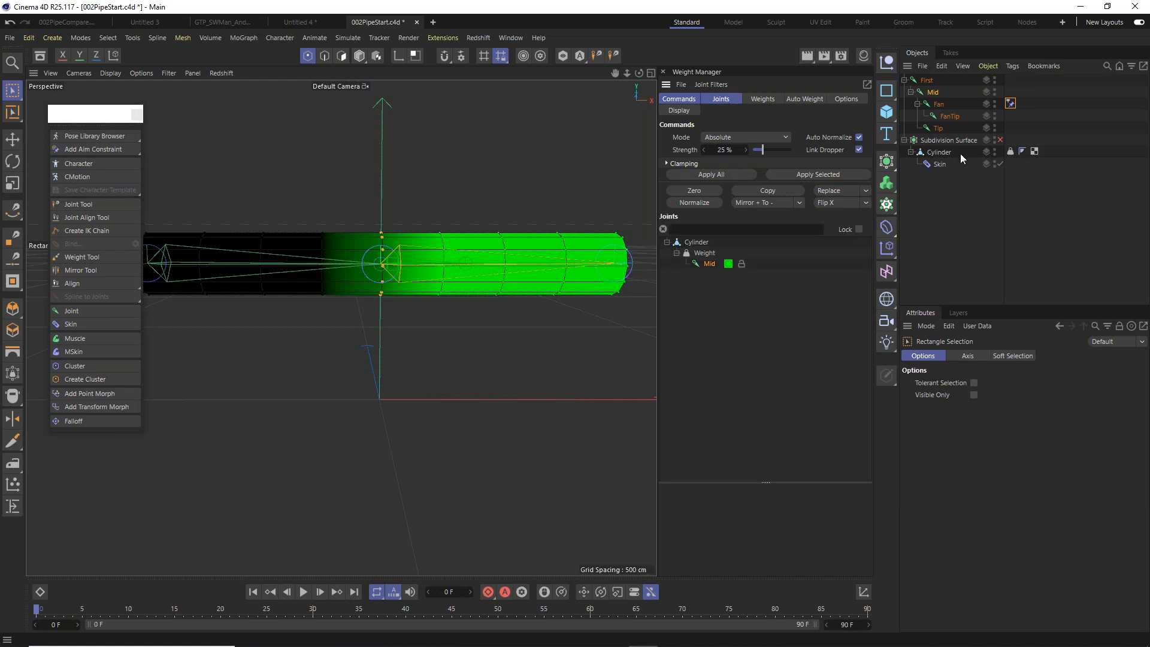
left_click(941, 152)
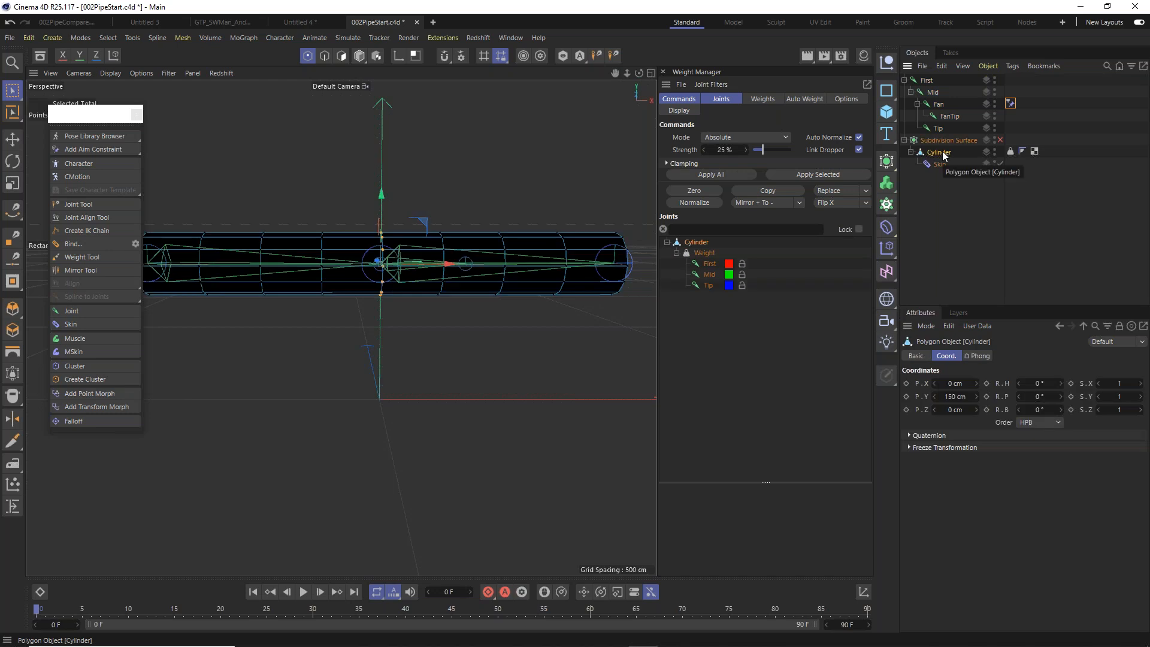
left_click(709, 274)
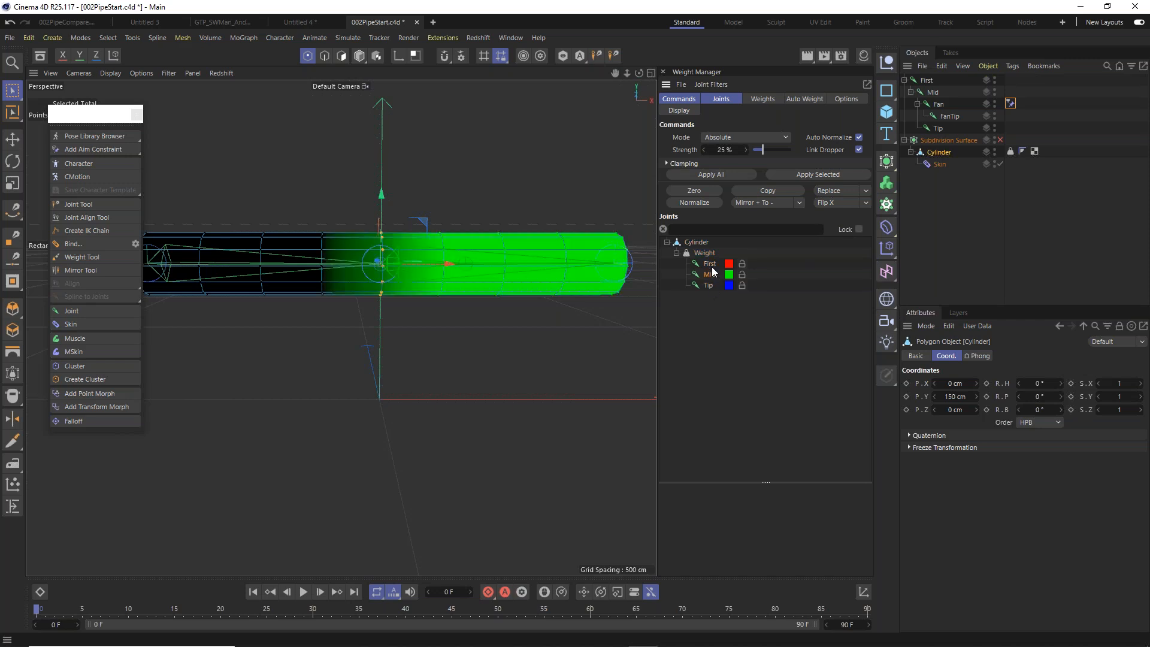
left_click(712, 265)
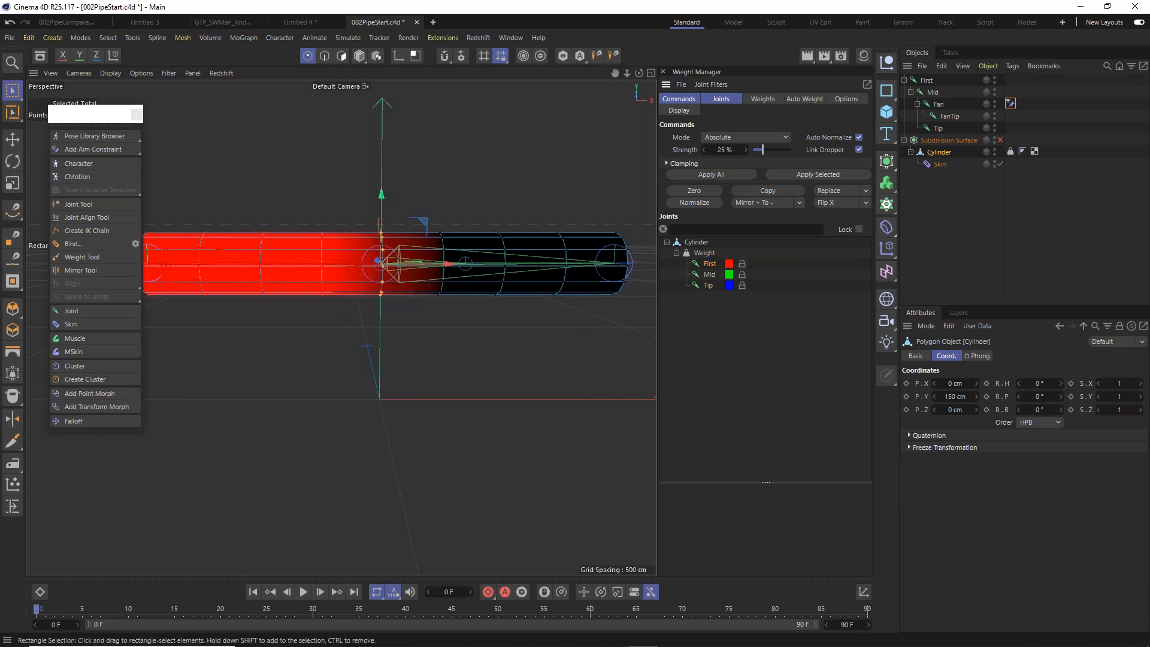
left_click(710, 275)
left_click(709, 286)
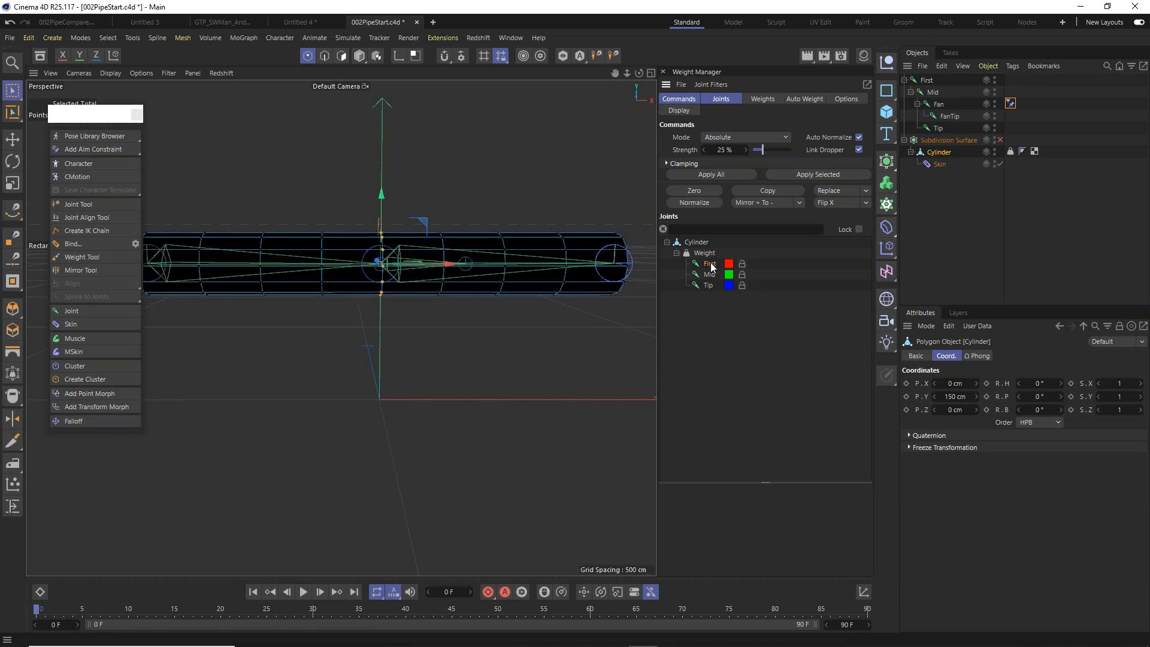
left_click(710, 264)
left_click(711, 274)
left_click(709, 286)
left_click(711, 264)
left_click(711, 275)
left_click(713, 264)
left_click(711, 275)
left_click(712, 267)
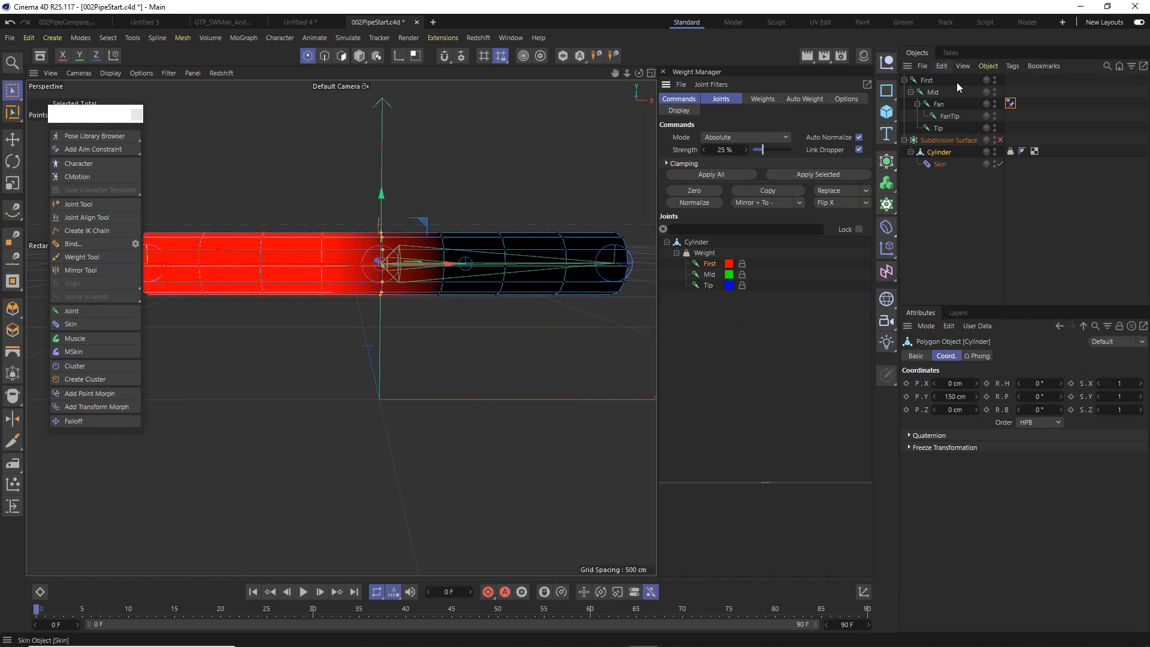
Add the Fan and FanTip joints to the joint list of the cylinder's Weight tag.
left_click(1011, 151)
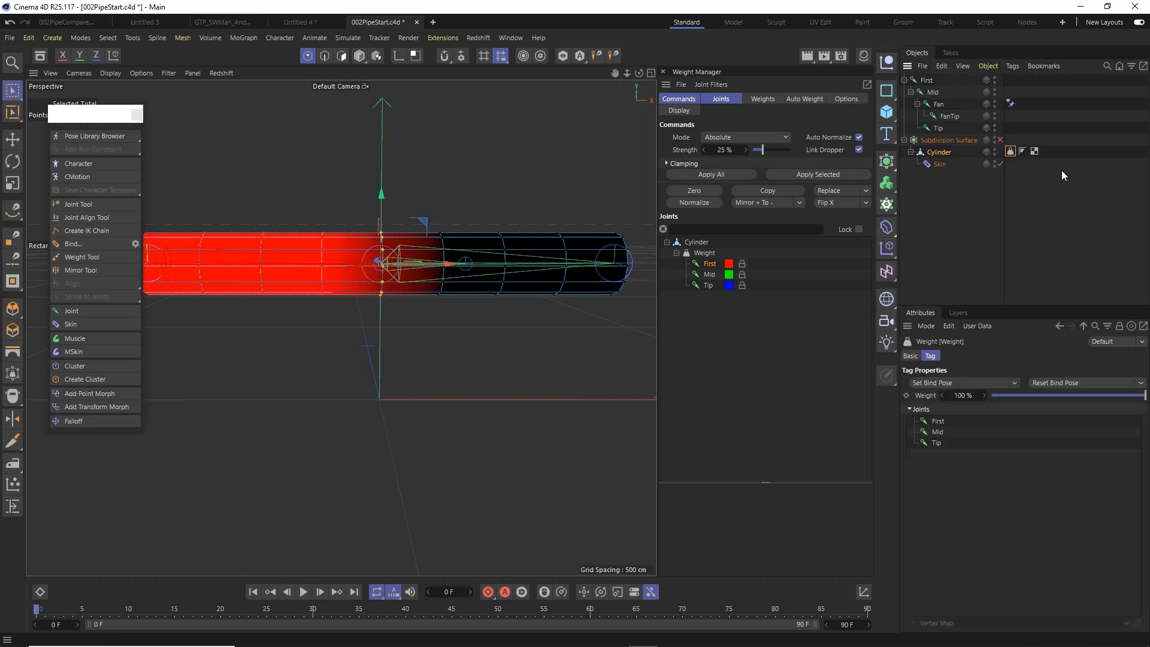
left_click(939, 105)
left_click_drag(967, 444, 967, 446)
left_click_drag(950, 113, 950, 456)
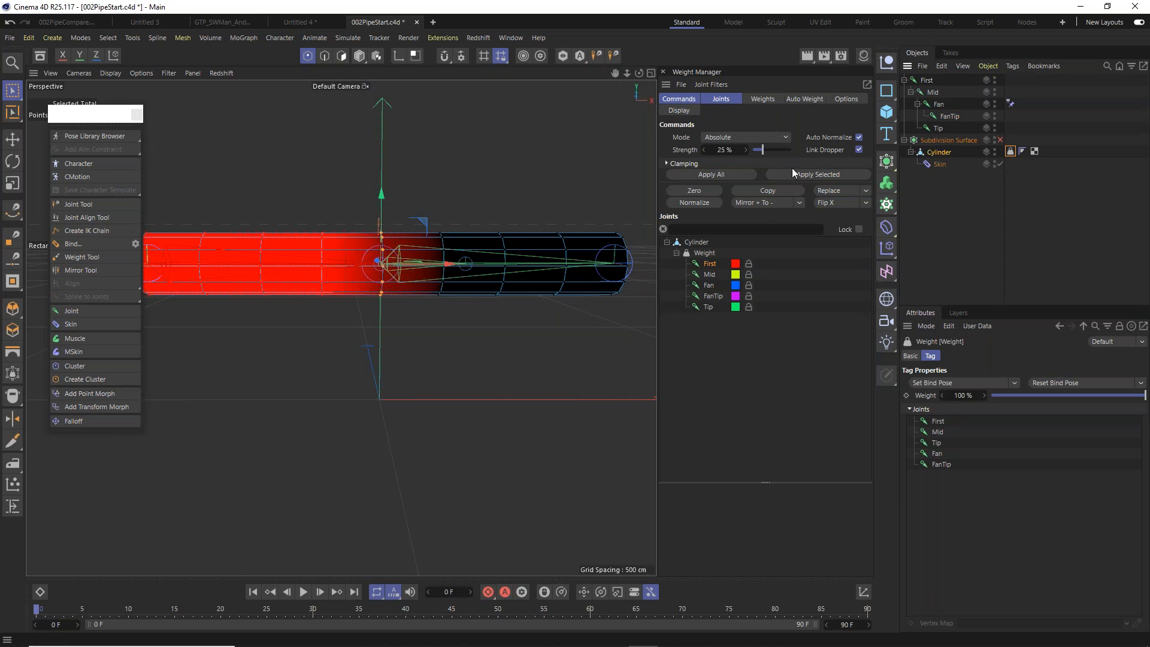
Apply a 100% weight for the Fan joint to the selected ring of points.
left_click(710, 286)
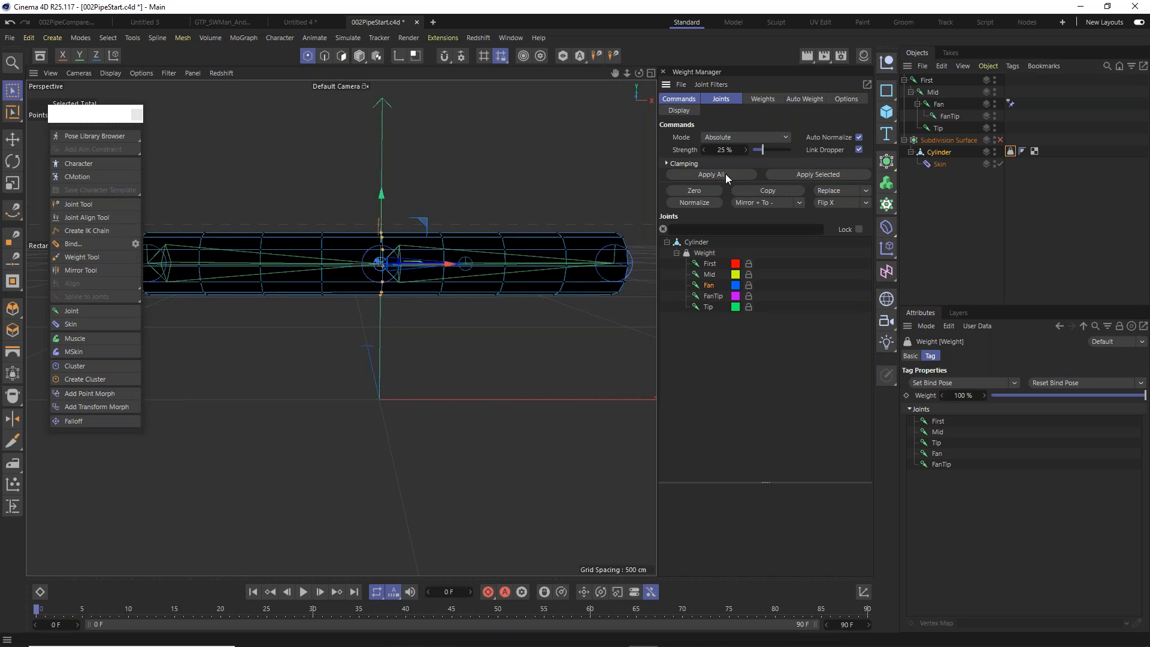
left_click_drag(779, 149, 814, 157)
left_click(817, 174)
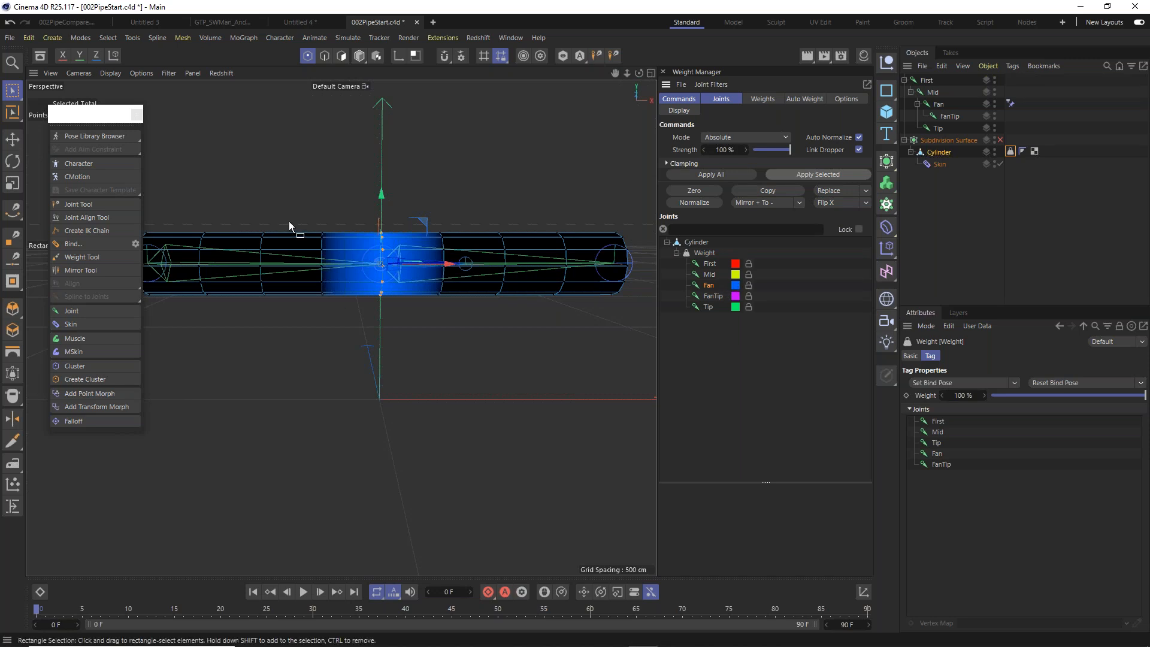
Re-enable the Subdivision Surface and rotate the Mid joint upward in Model mode to bend the cylinder.
left_click(1001, 140)
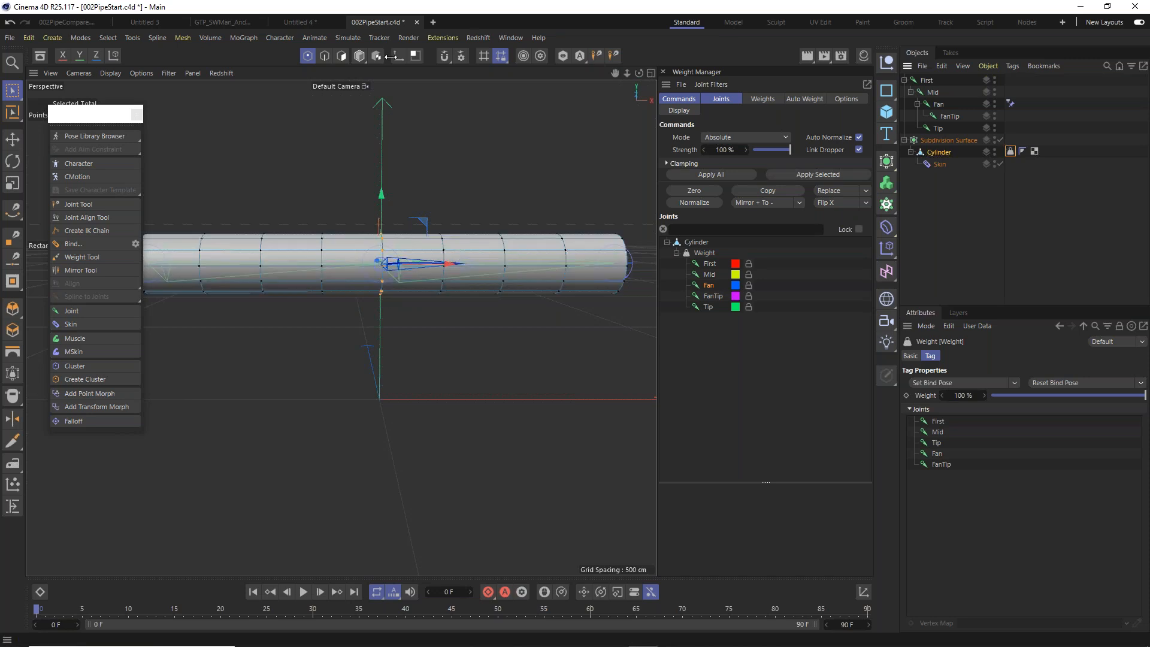
left_click(361, 55)
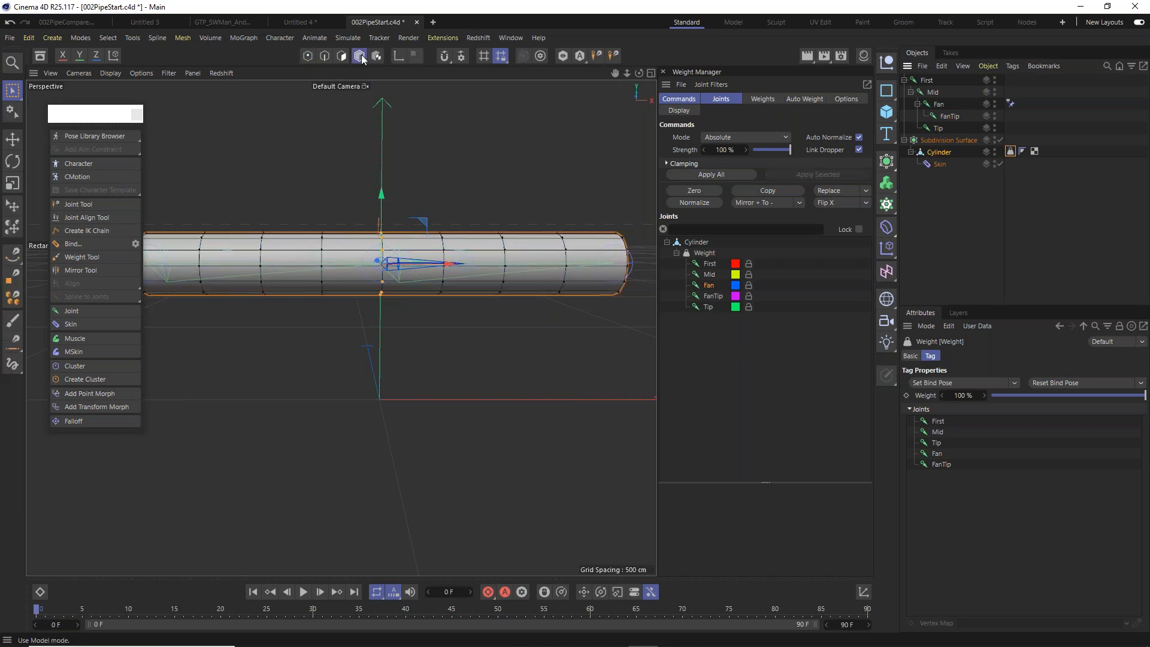
left_click(934, 92)
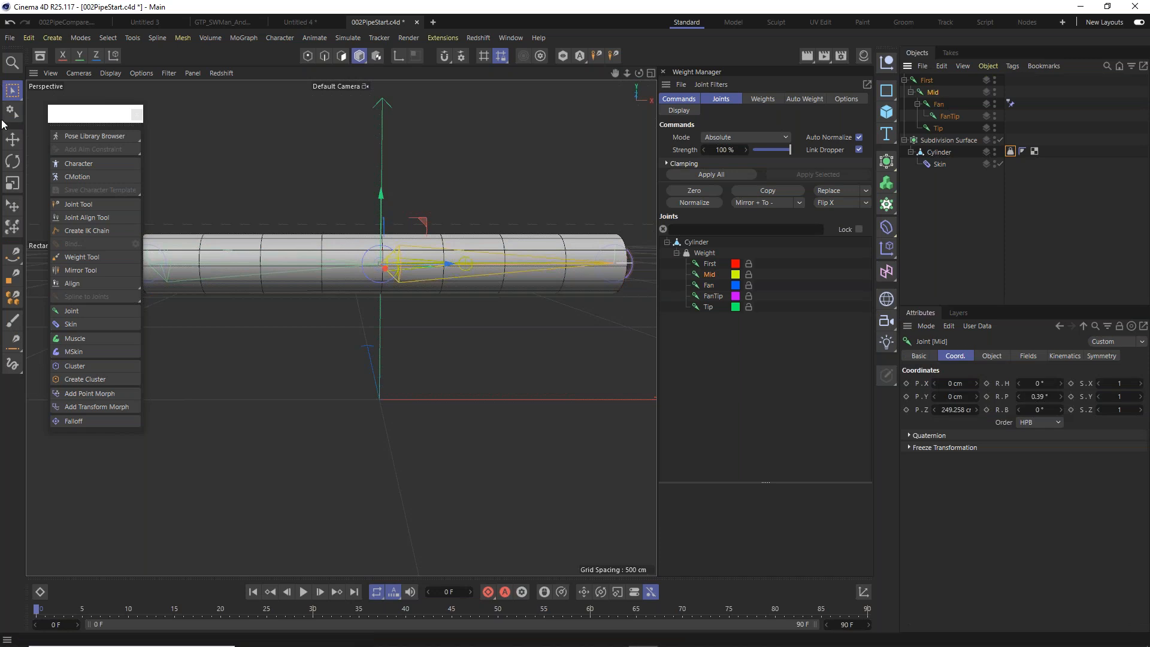
left_click(13, 161)
left_click_drag(412, 242, 324, 211)
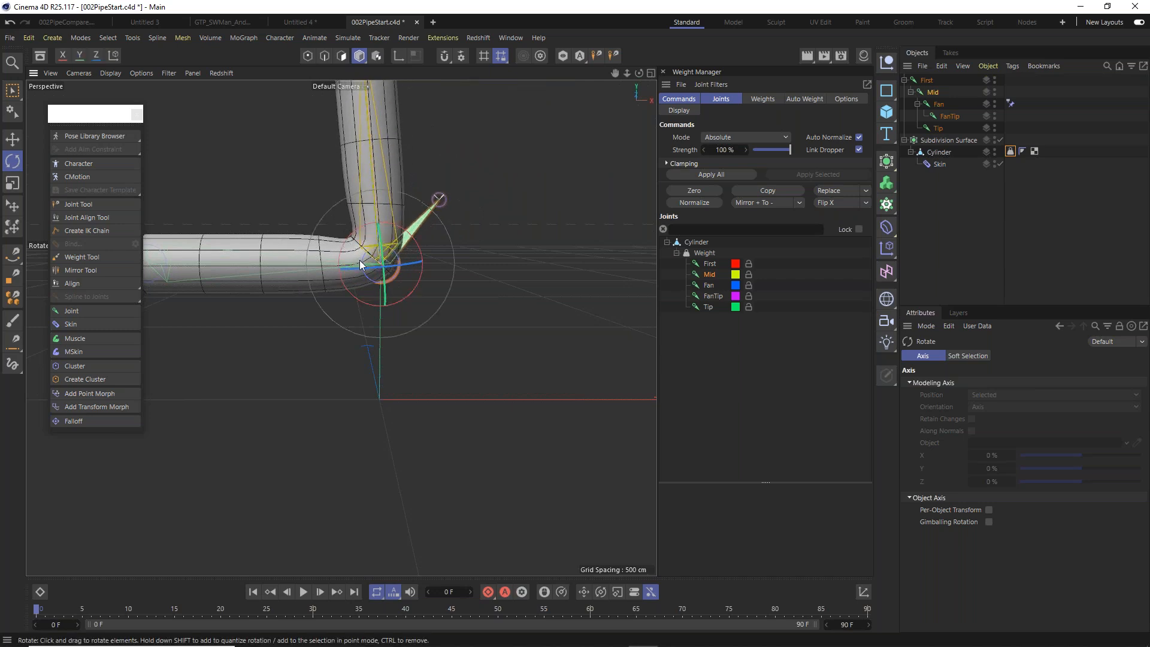
Inspect the cylinder's bend up close and adjust the Mid joint's rotation to roughly a right angle.
scroll(361, 259, "up", 5)
left_click_drag(361, 258, 459, 384, "alt")
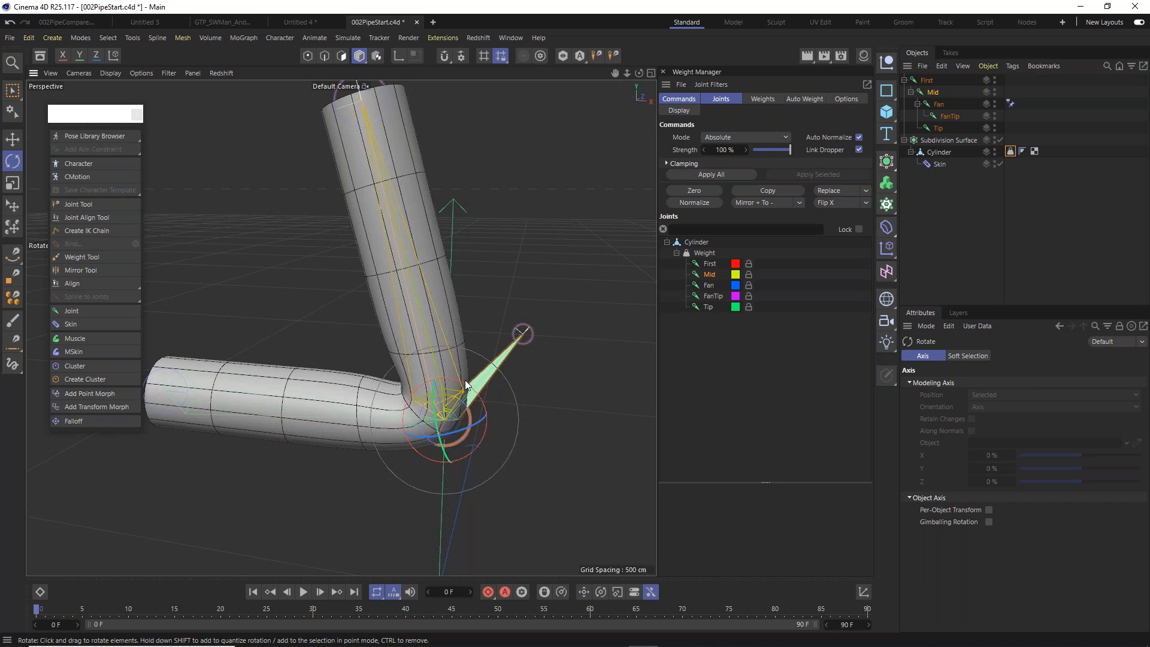
scroll(460, 371, "down", 3)
left_click_drag(460, 370, 445, 350, "alt")
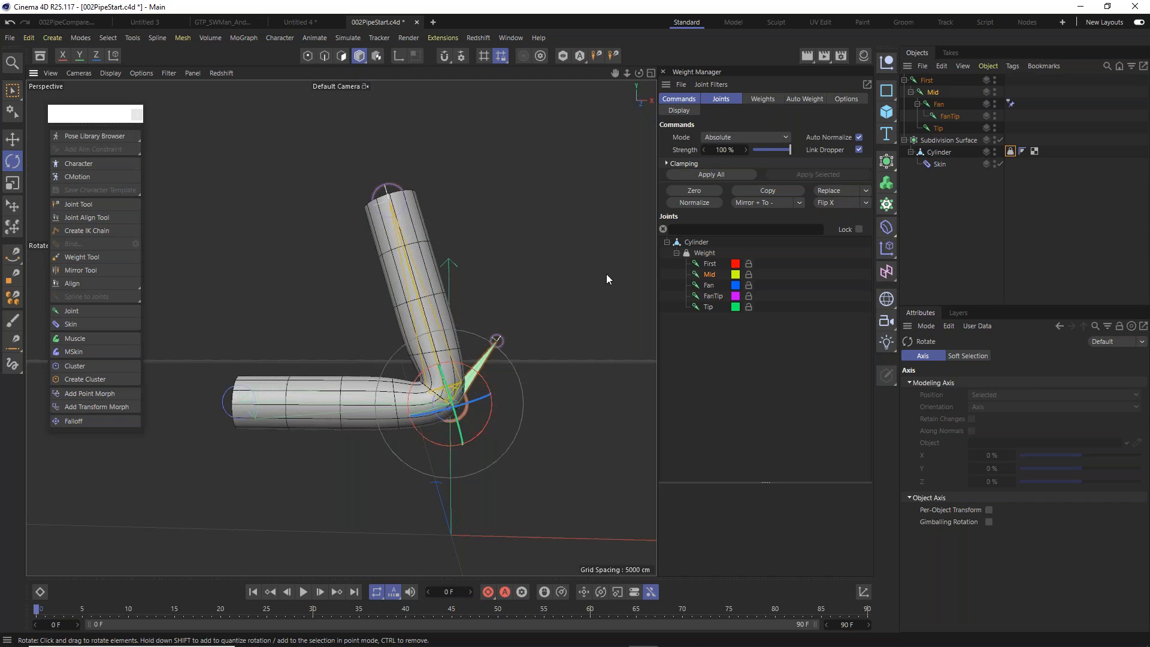
left_click_drag(511, 369, 382, 340)
left_click_drag(455, 441, 472, 374, "alt")
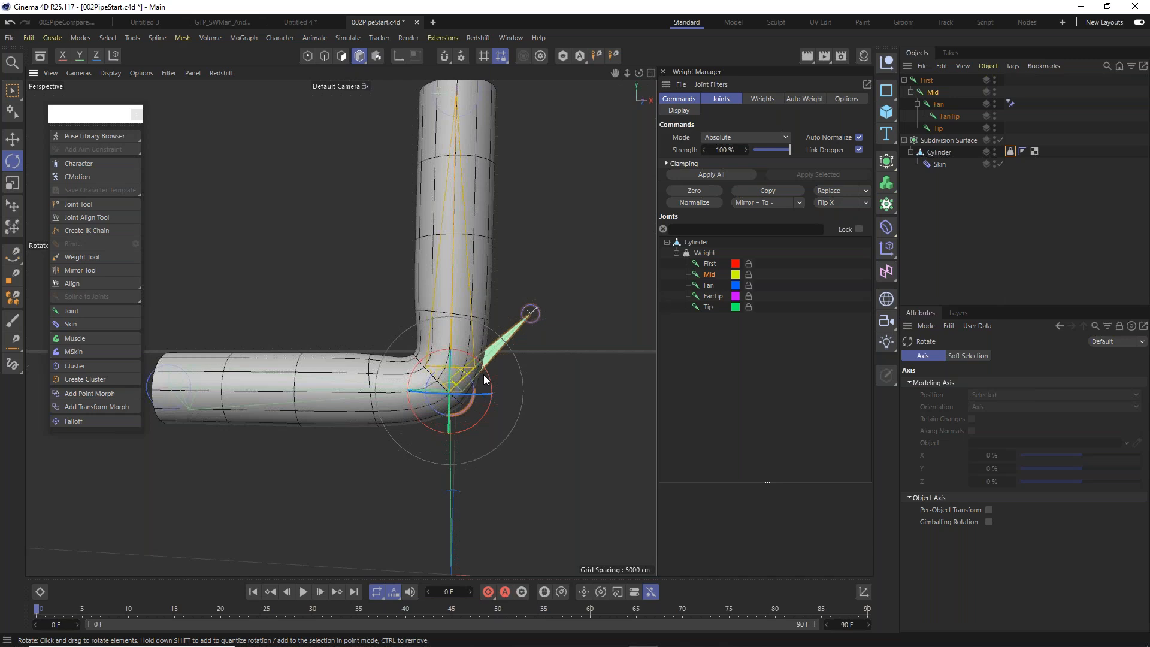
Undo the Mid joint's rotation and open the Fan joint's constraint settings.
key("ctrl+z")
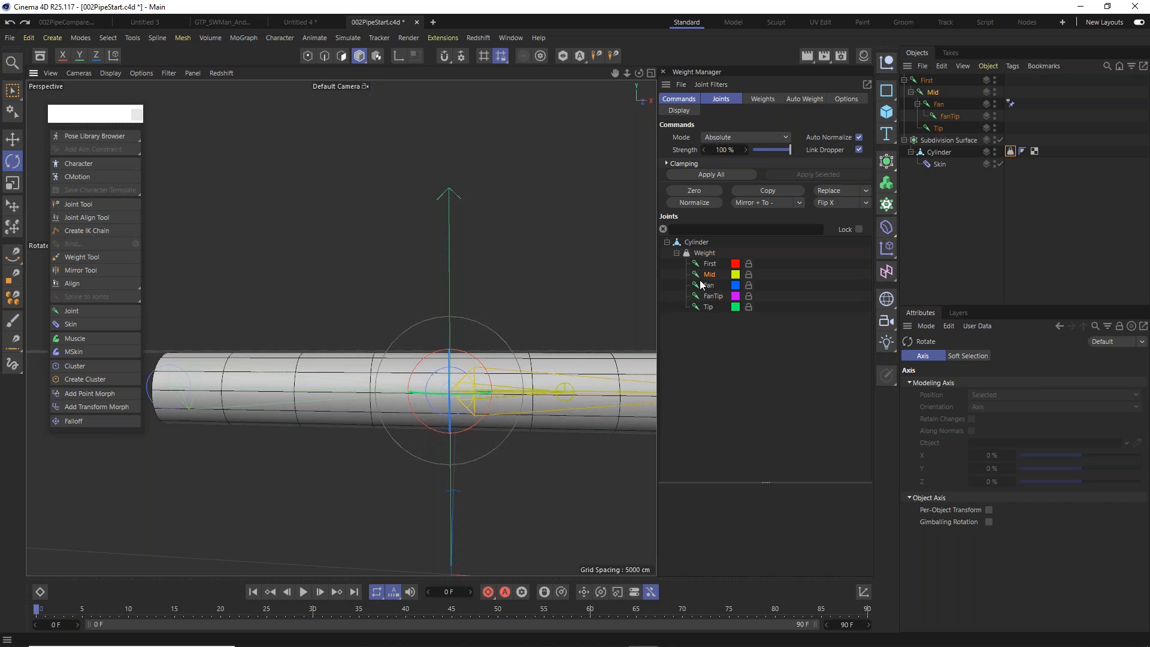
left_click(1012, 108)
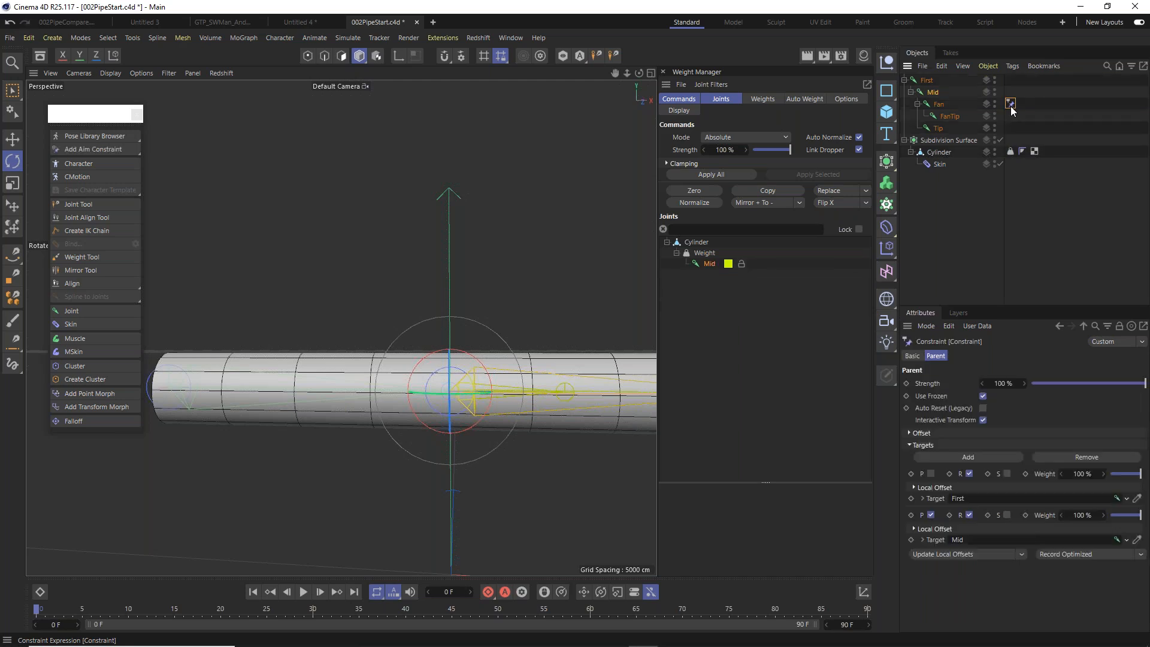
Start a new project and draw a chain of two joints in the front view with the Joint Tool.
left_click(15, 40)
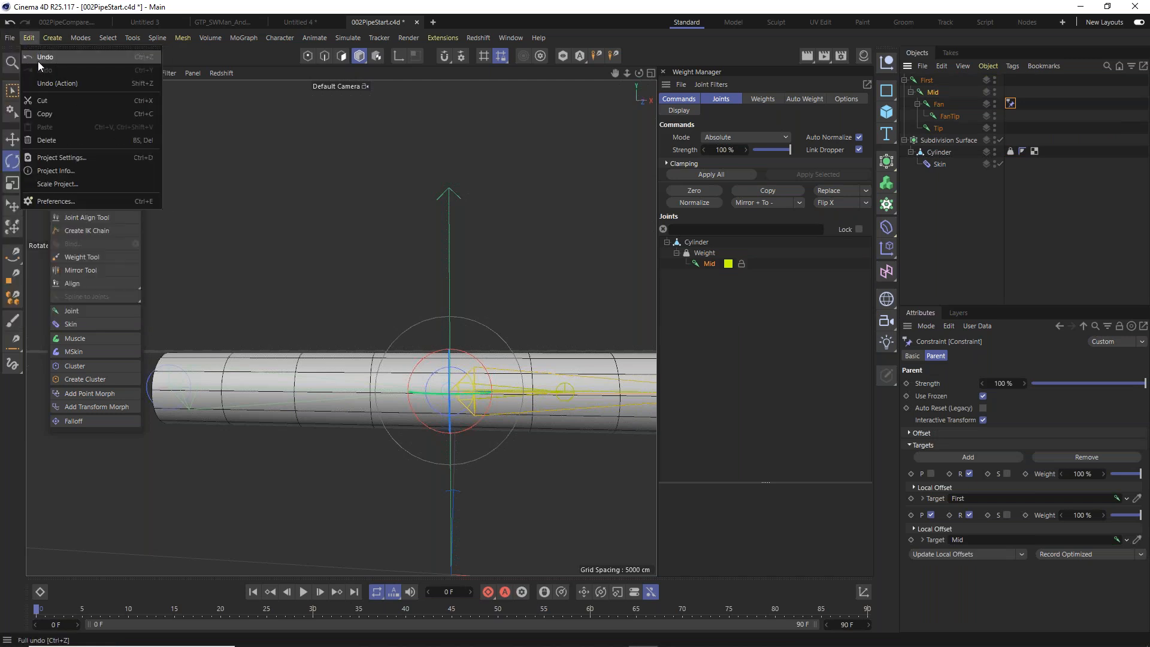
left_click(36, 57)
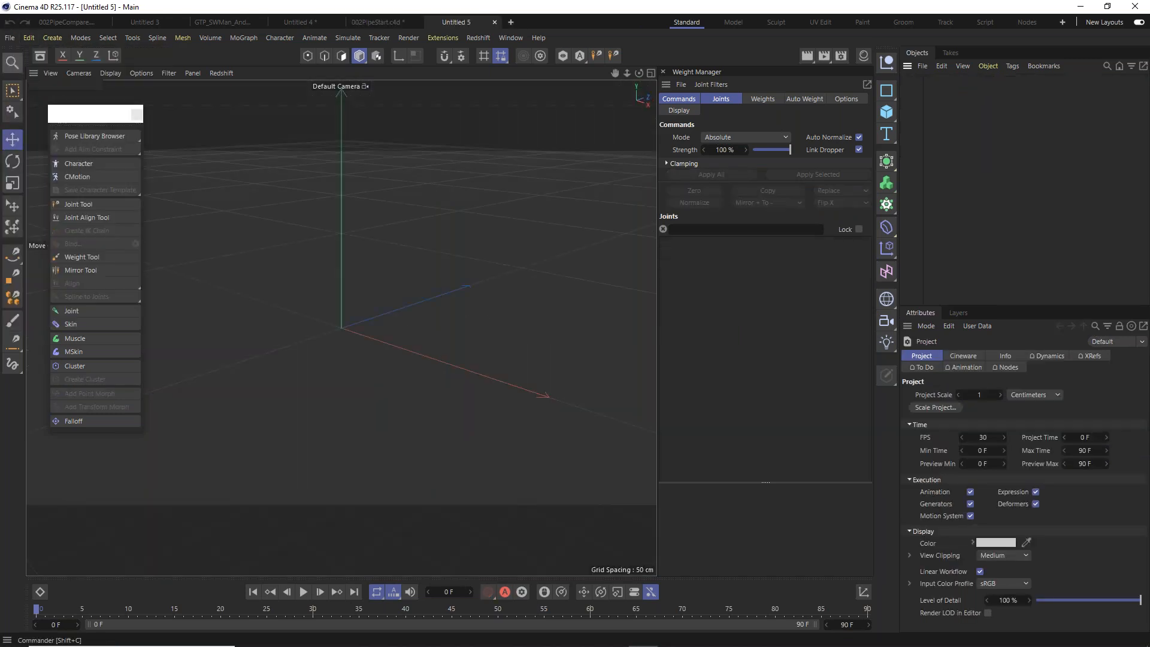
left_click_drag(401, 296, 389, 199, "alt")
key("F2")
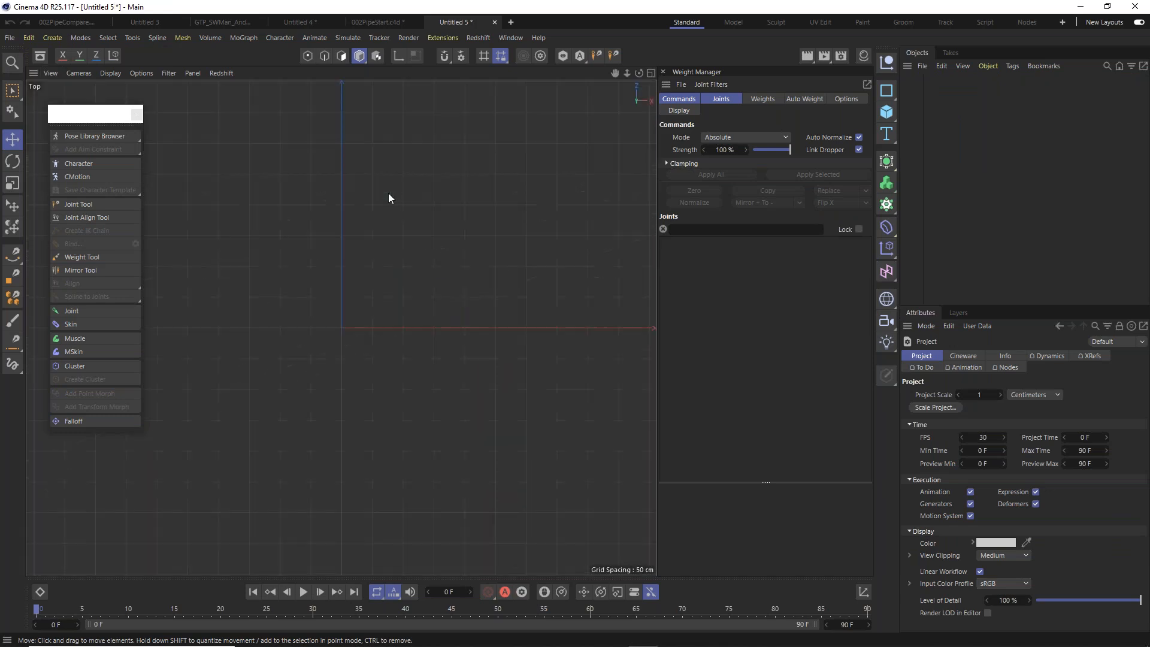
key("F4")
middle_click_drag(420, 235, 426, 349, "alt")
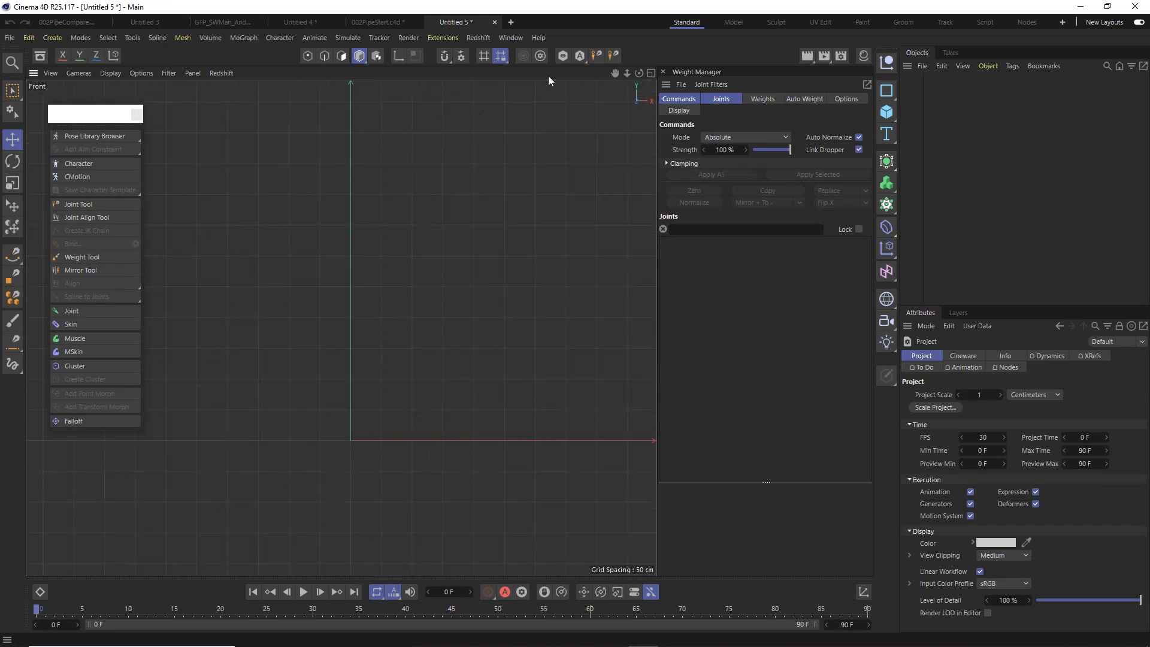
left_click(90, 204)
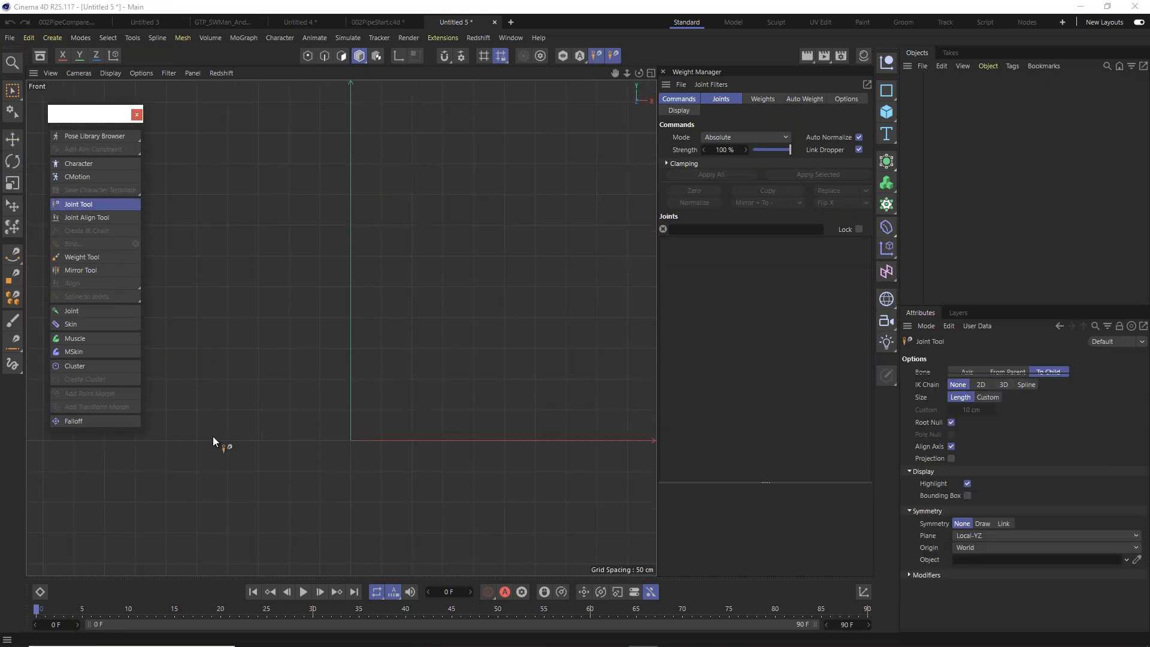
left_click(196, 443, "ctrl")
left_click(444, 374, "ctrl")
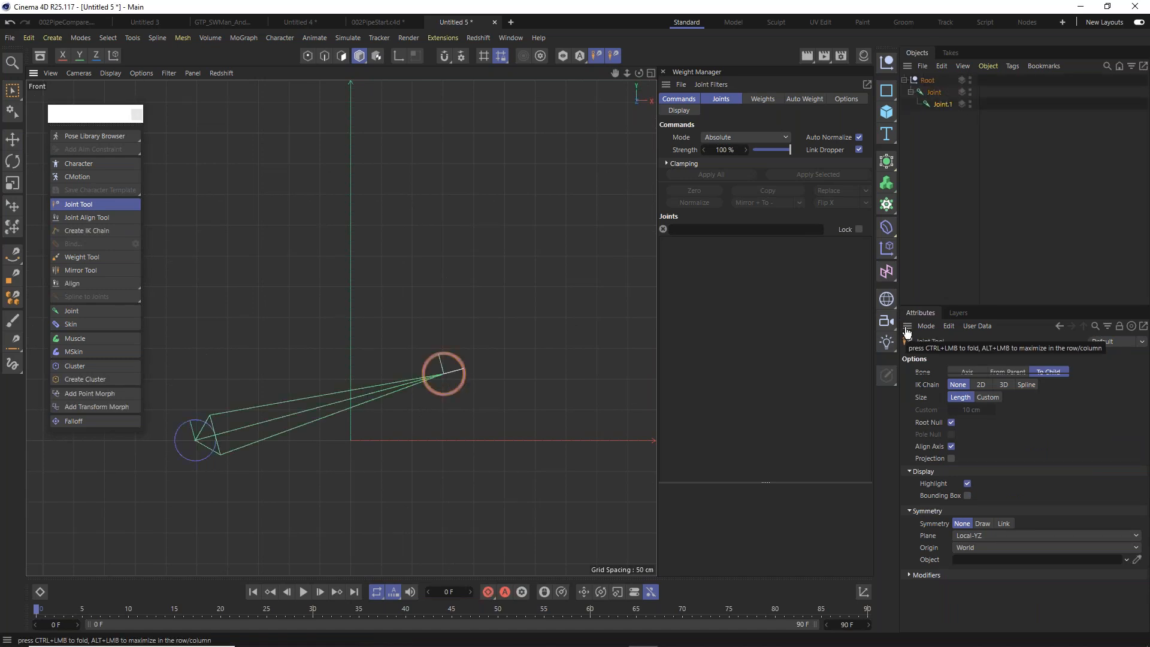
Add a Rectangle spline, scale it down to a small square and move it above and beyond the chain's tip.
left_click(889, 92)
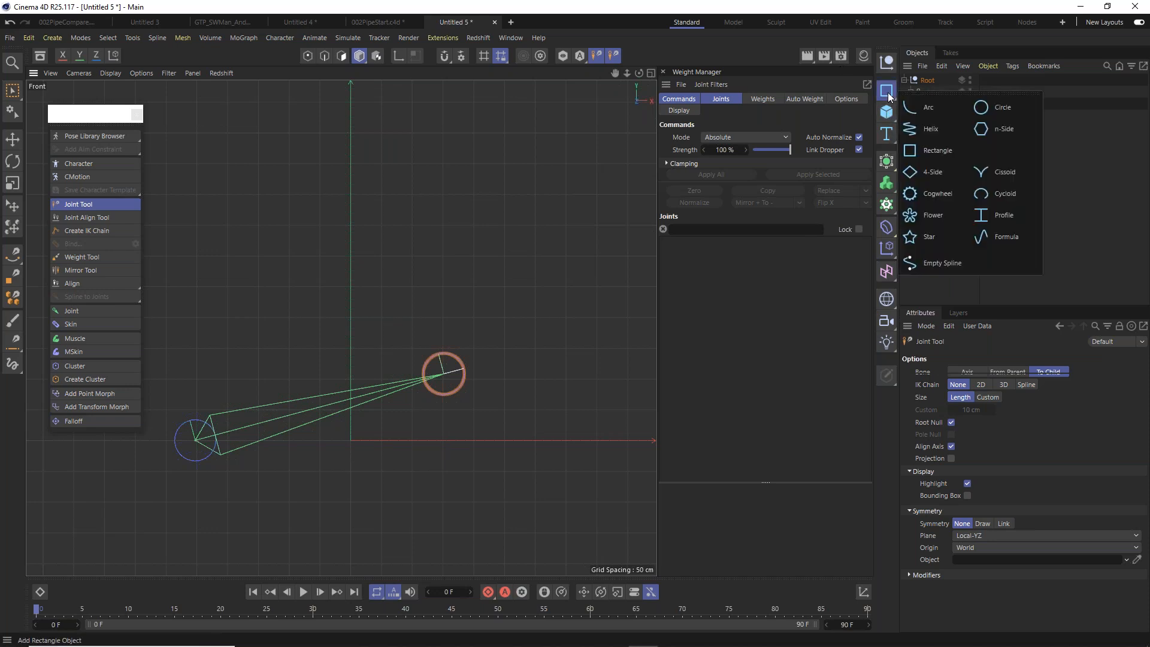
left_click(926, 151)
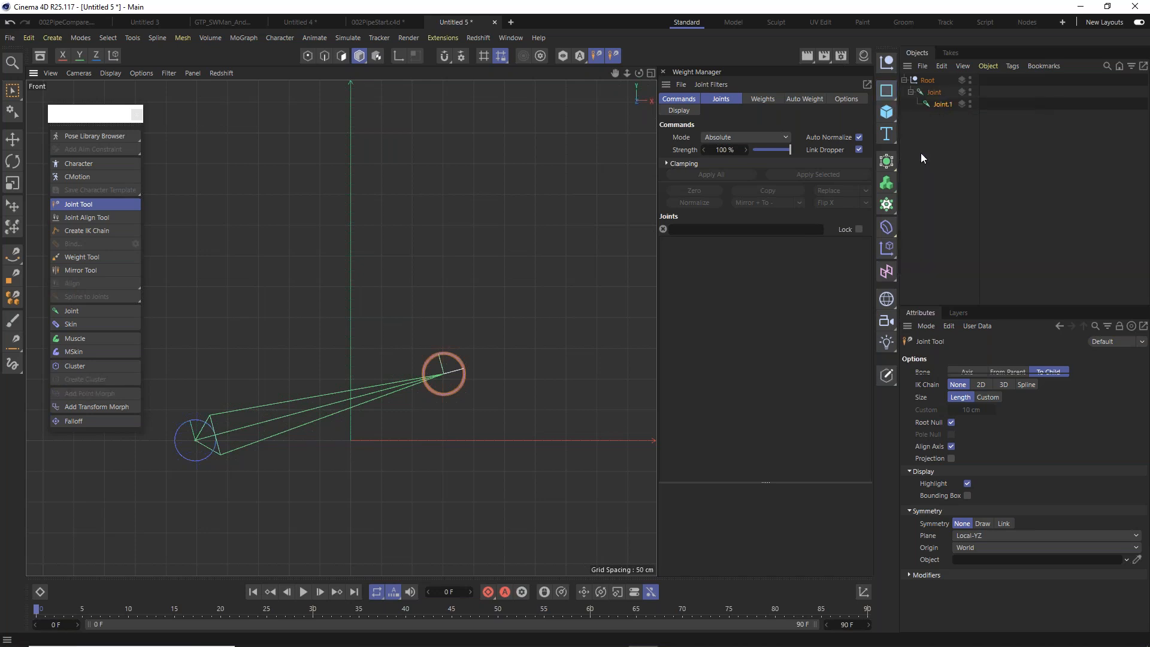
left_click(12, 183)
left_click_drag(422, 515, 215, 505)
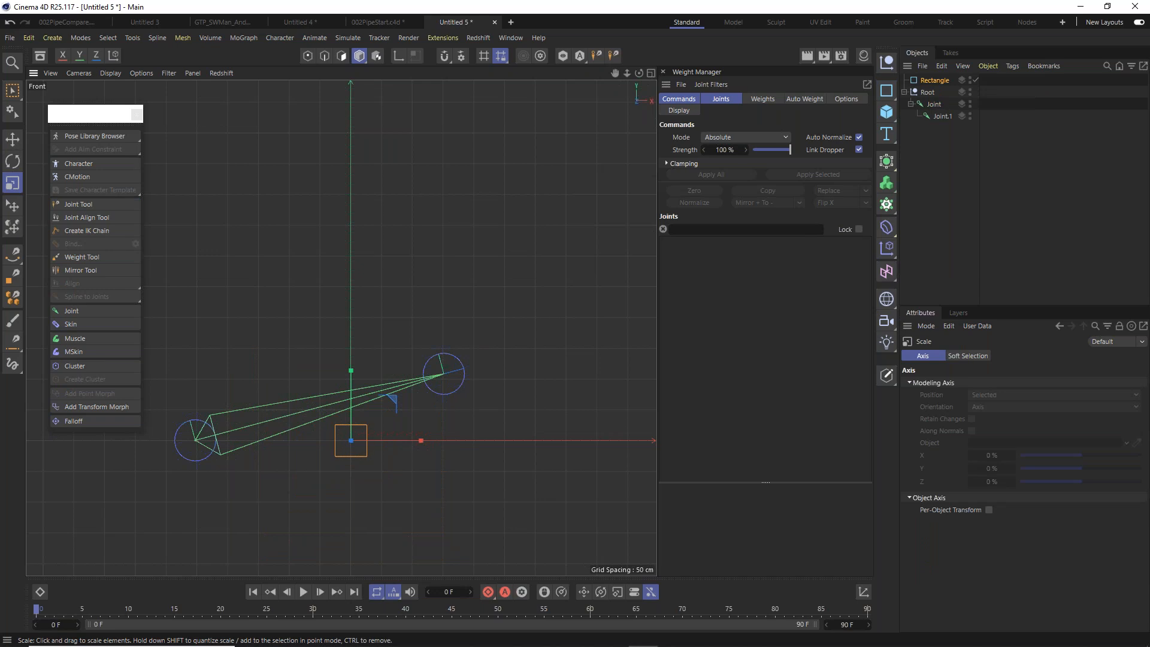
key("e")
left_click_drag(390, 398, 610, 100)
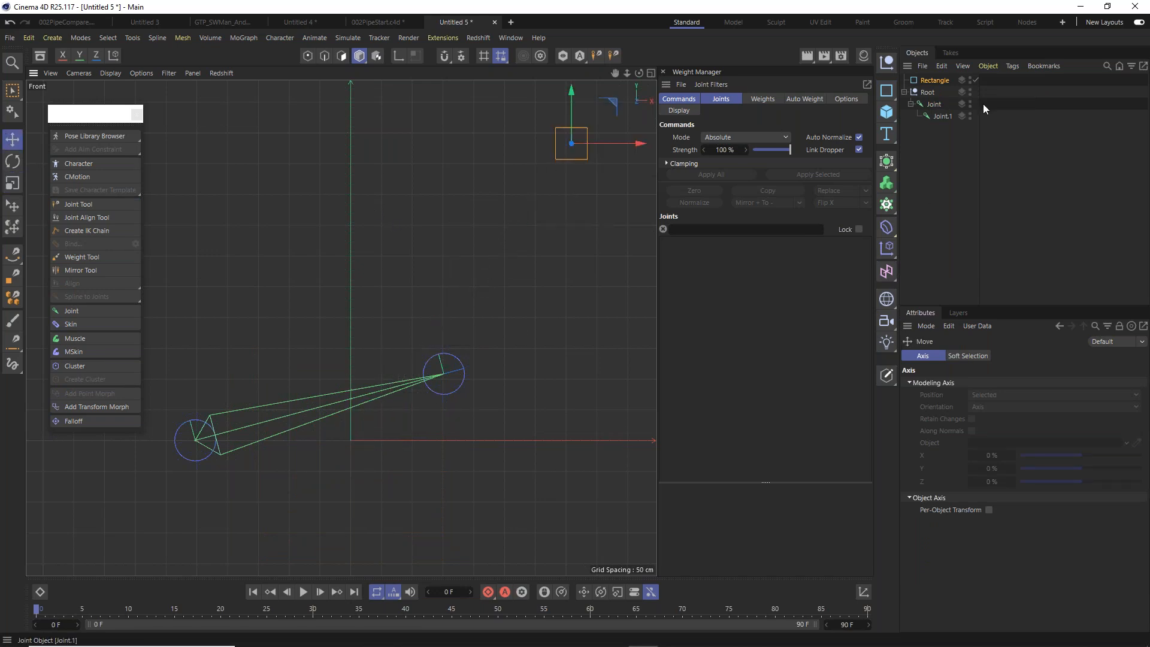
Add a Constraint tag with Aim enabled to the parent joint and view the chain in perspective.
left_click(942, 103)
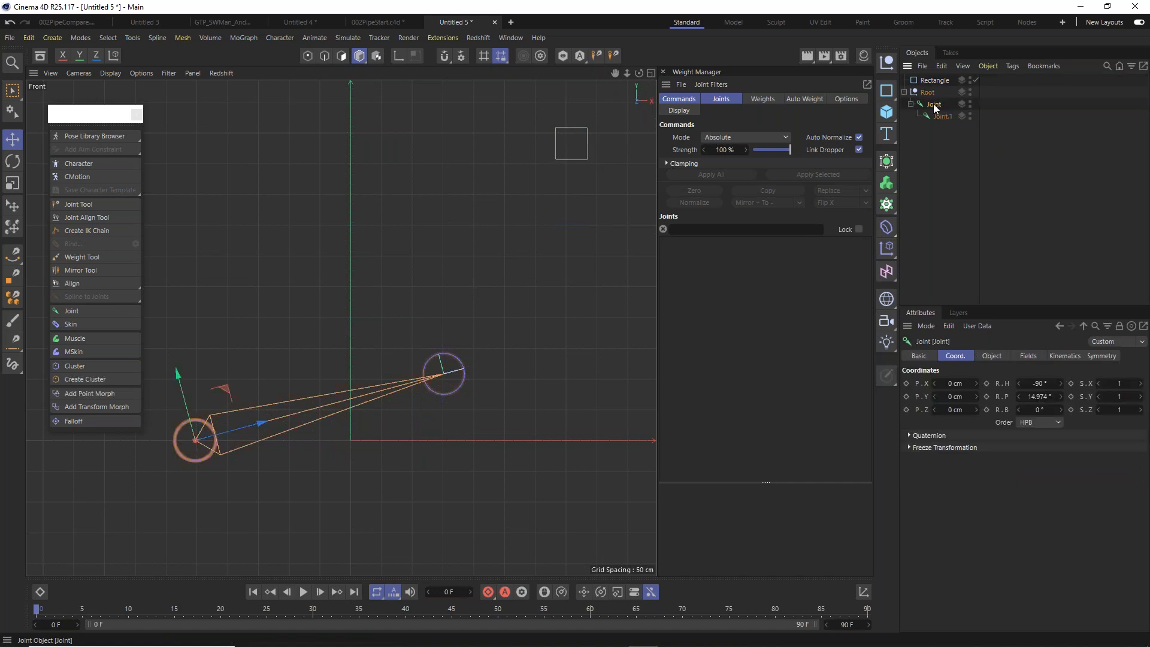
right_click(934, 103)
mouse_move(1003, 179)
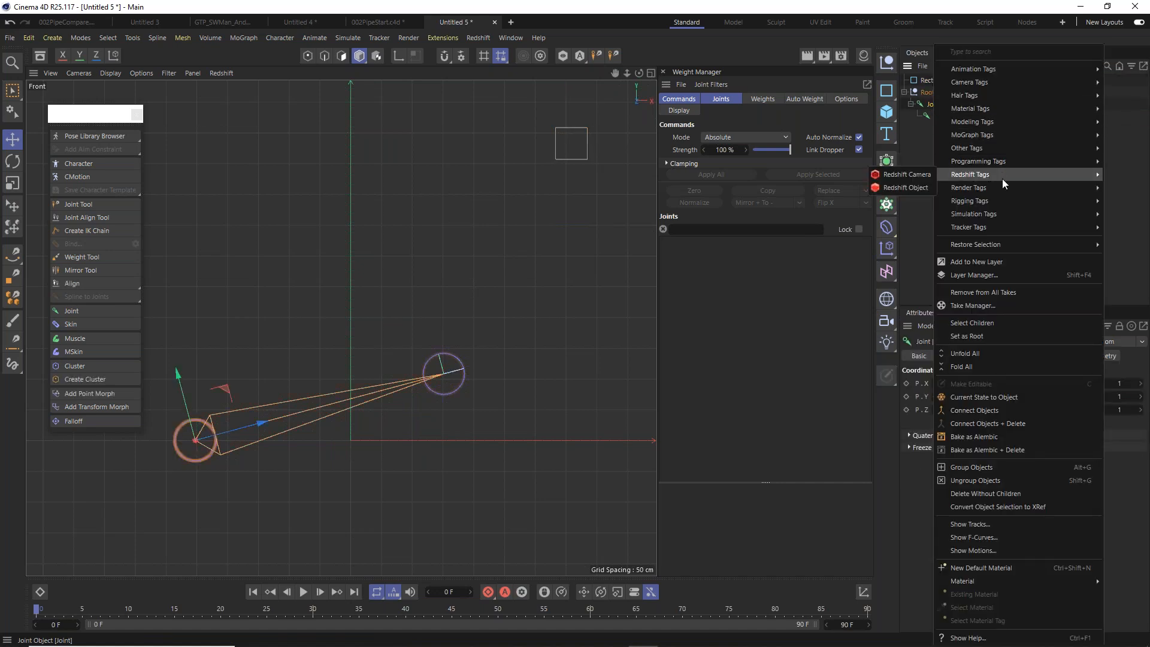
mouse_move(1002, 203)
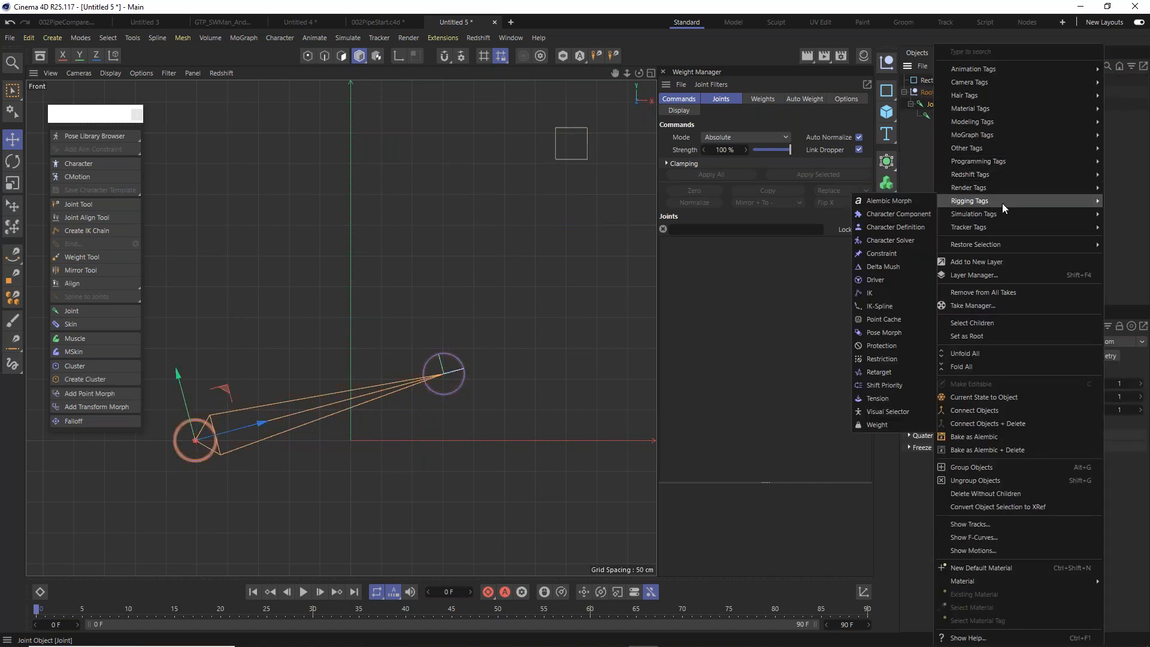
left_click(902, 254)
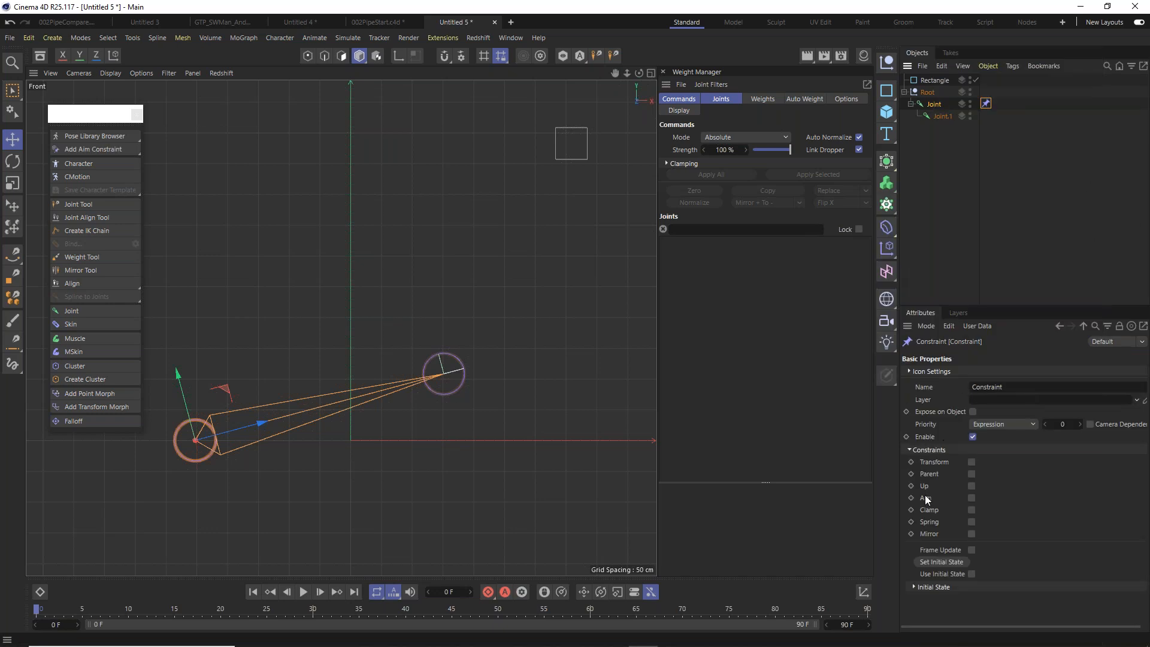
left_click(972, 498)
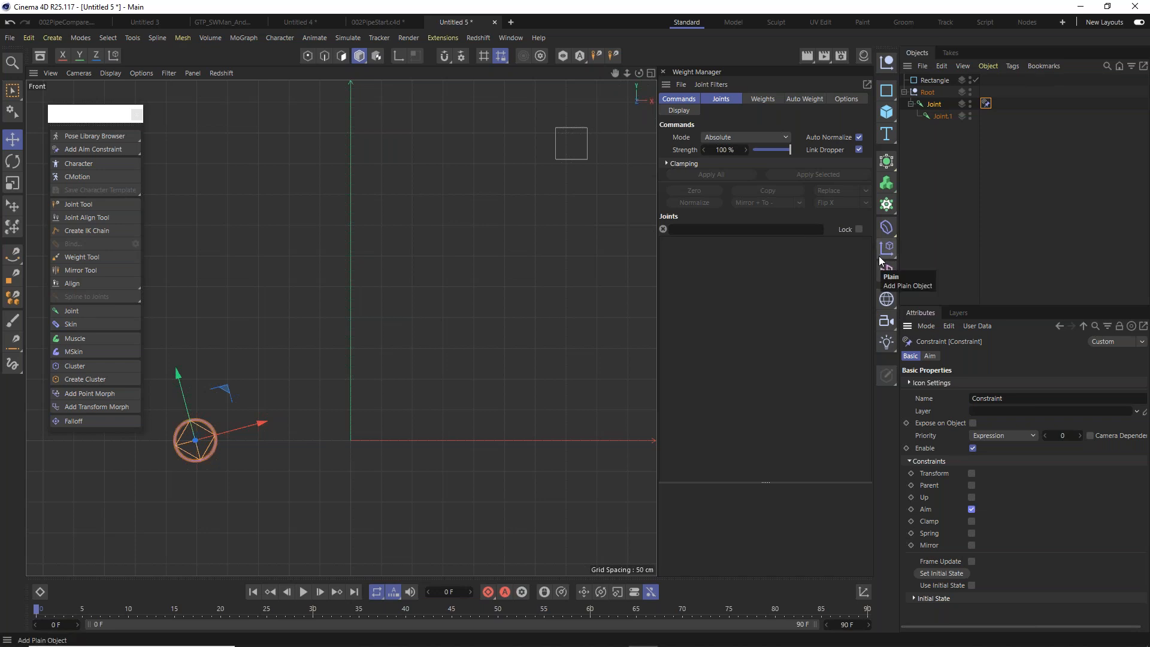
key("F1")
left_click_drag(450, 233, 396, 297, "alt")
scroll(396, 297, "down", 5)
left_click_drag(459, 269, 557, 315, "alt")
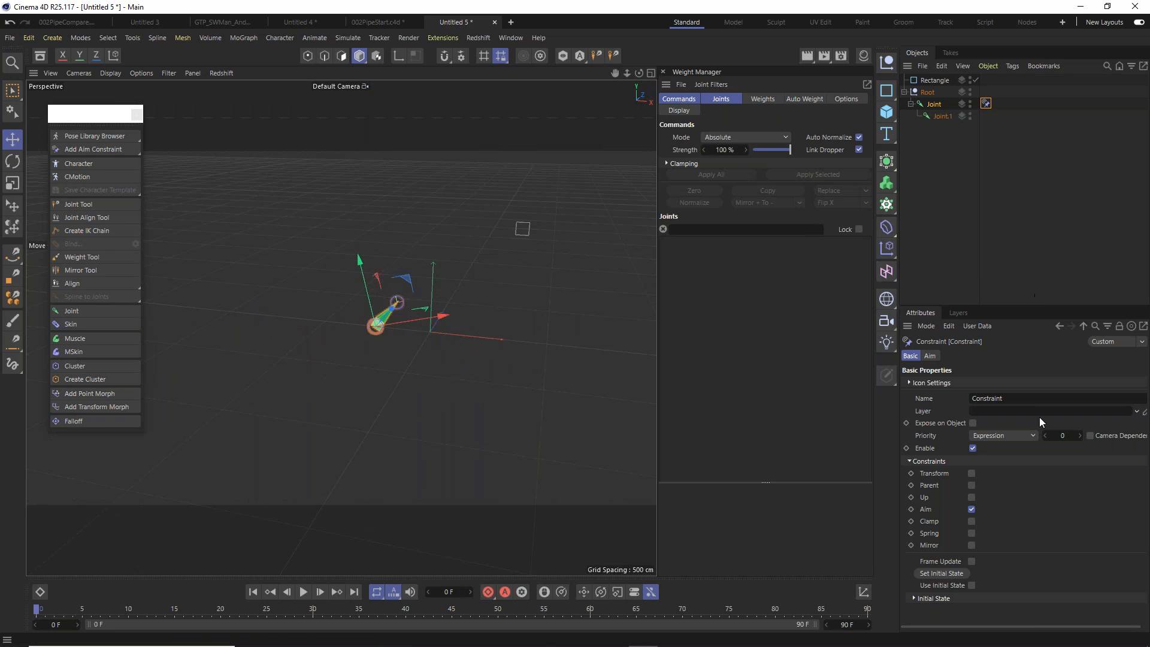
Toggle the constraint's Aim option off and back on to demonstrate its settings.
left_click(928, 356)
left_click(909, 355)
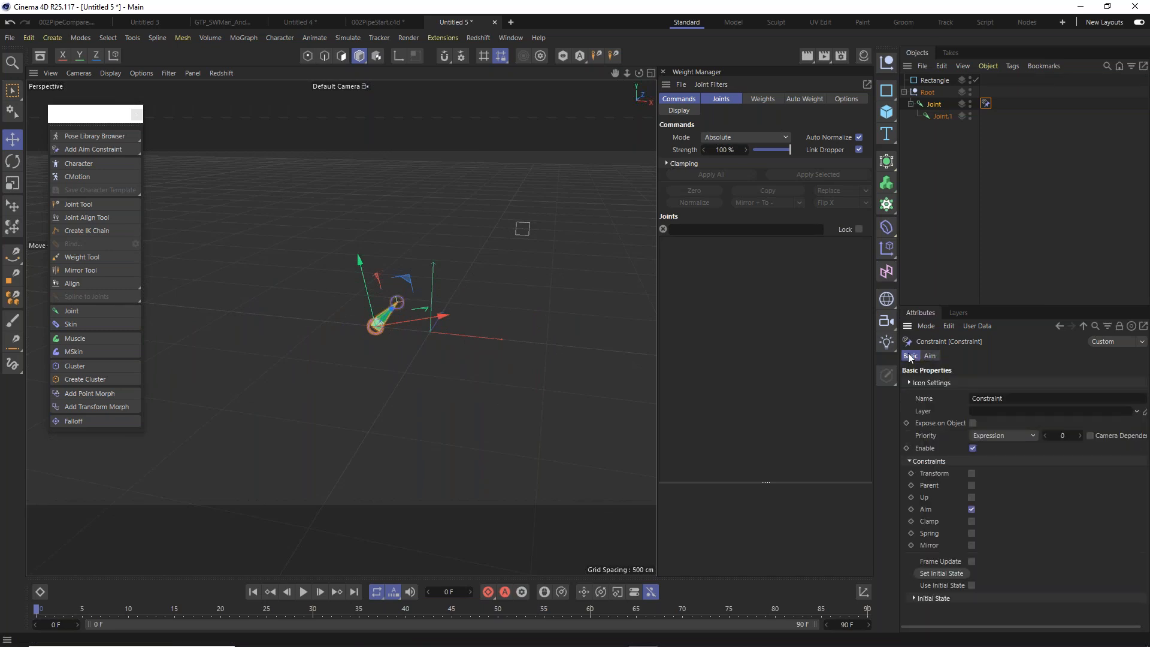
left_click(972, 509)
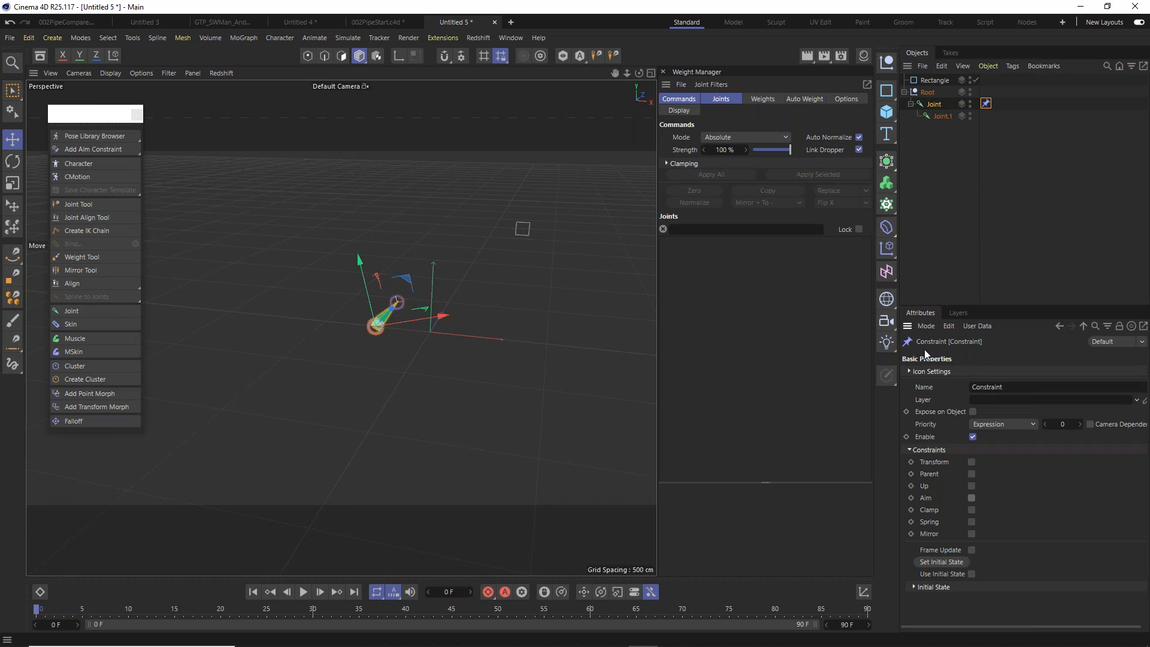
left_click(972, 497)
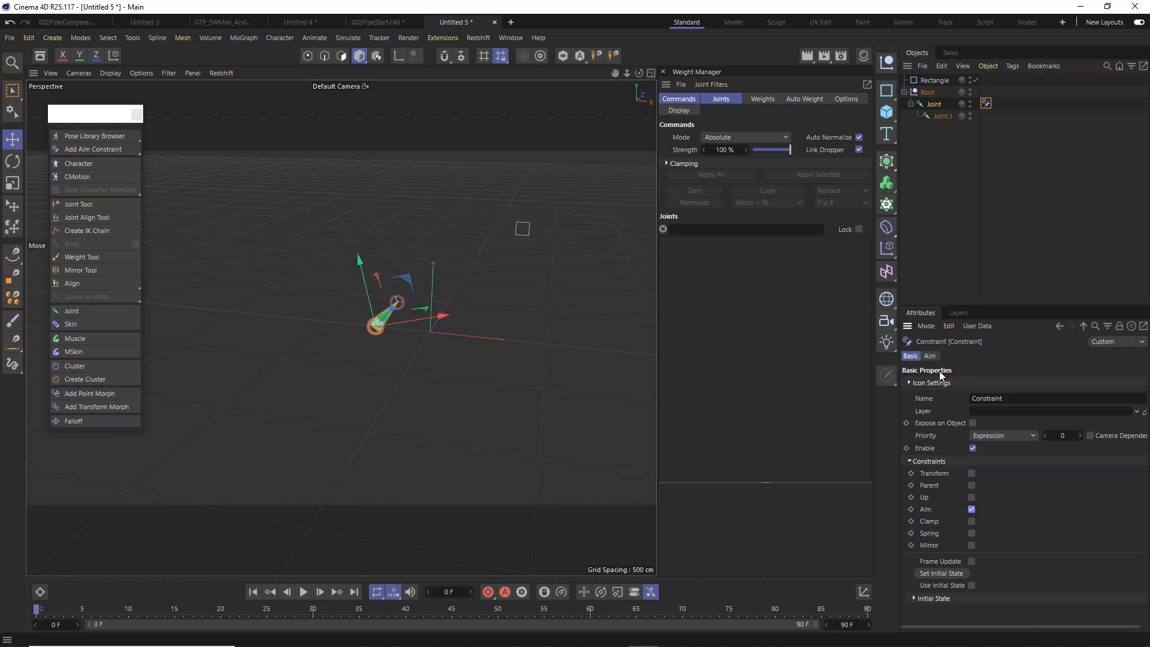
Assign the Rectangle as the Aim constraint's target with the Z+ axis.
left_click(930, 355)
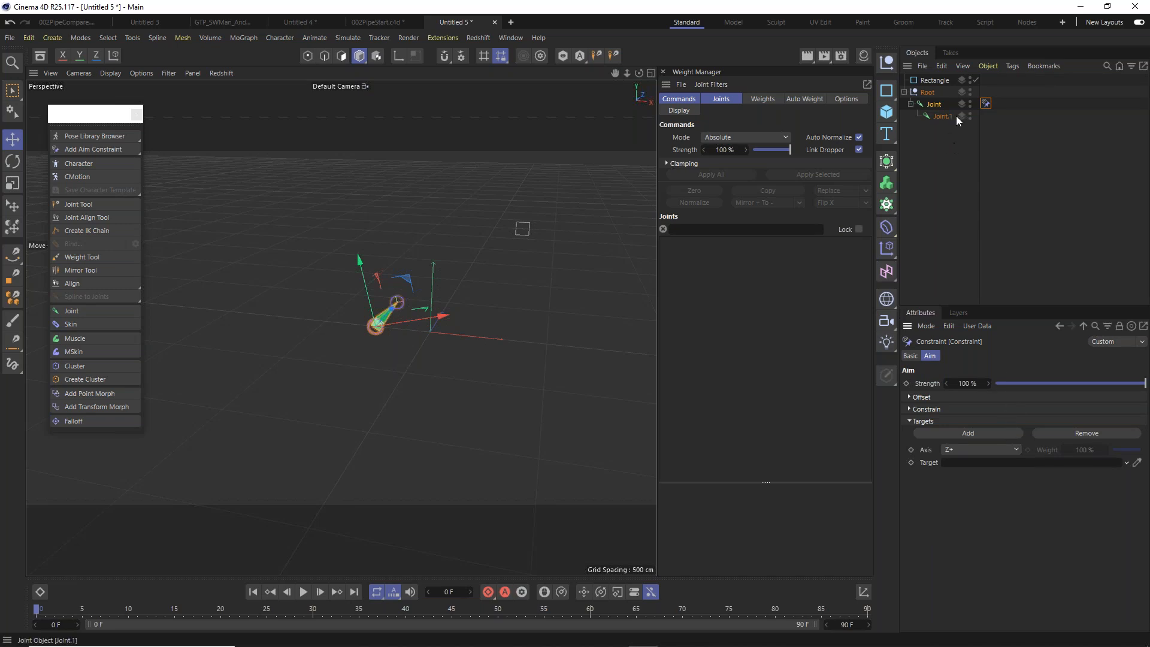
left_click_drag(934, 80, 986, 472)
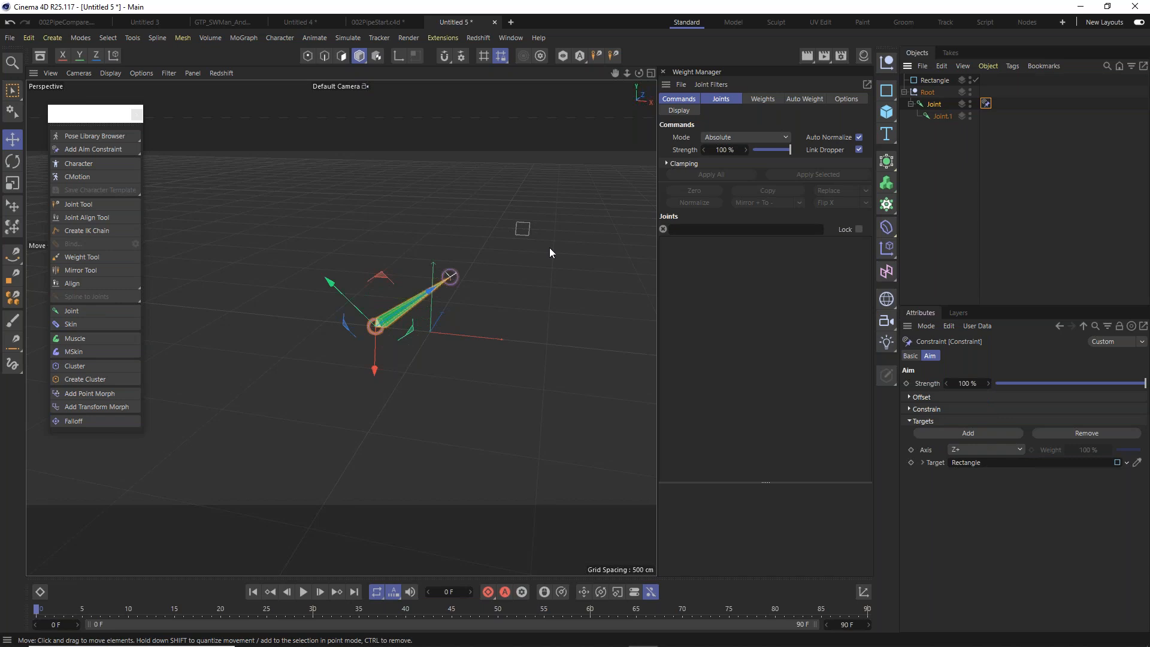
left_click_drag(526, 267, 770, 118, "alt")
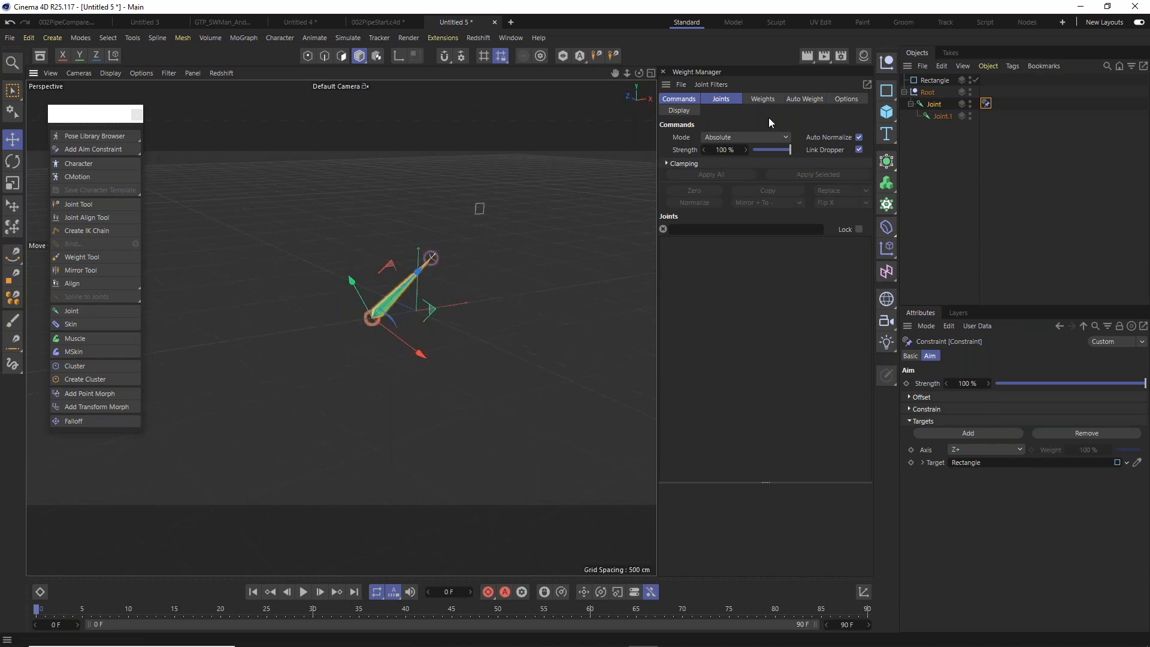
Replace the Rectangle with a Cube and assign the Cube as the Aim constraint's target.
left_click(887, 112)
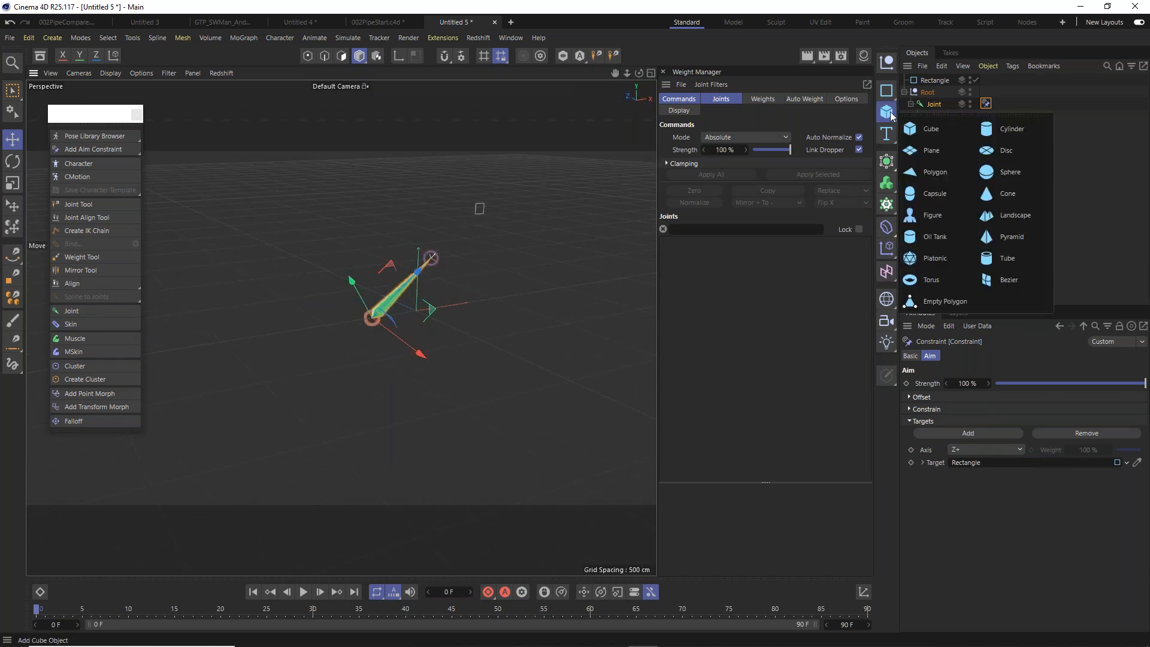
left_click(926, 135)
left_click(933, 93)
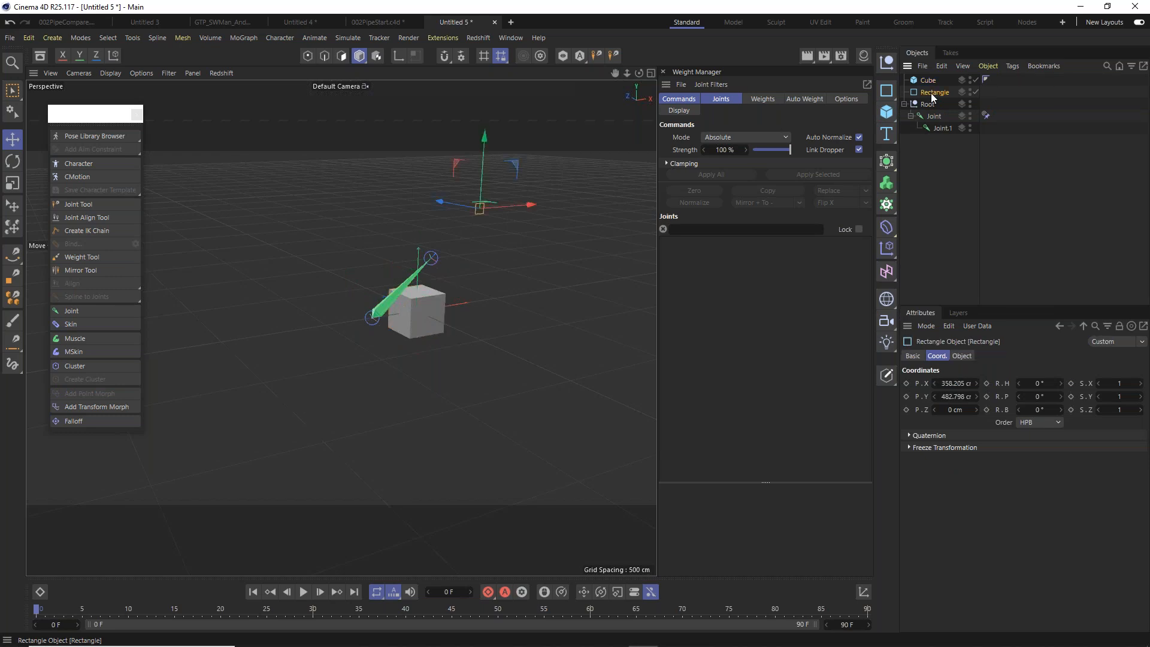
key("Delete")
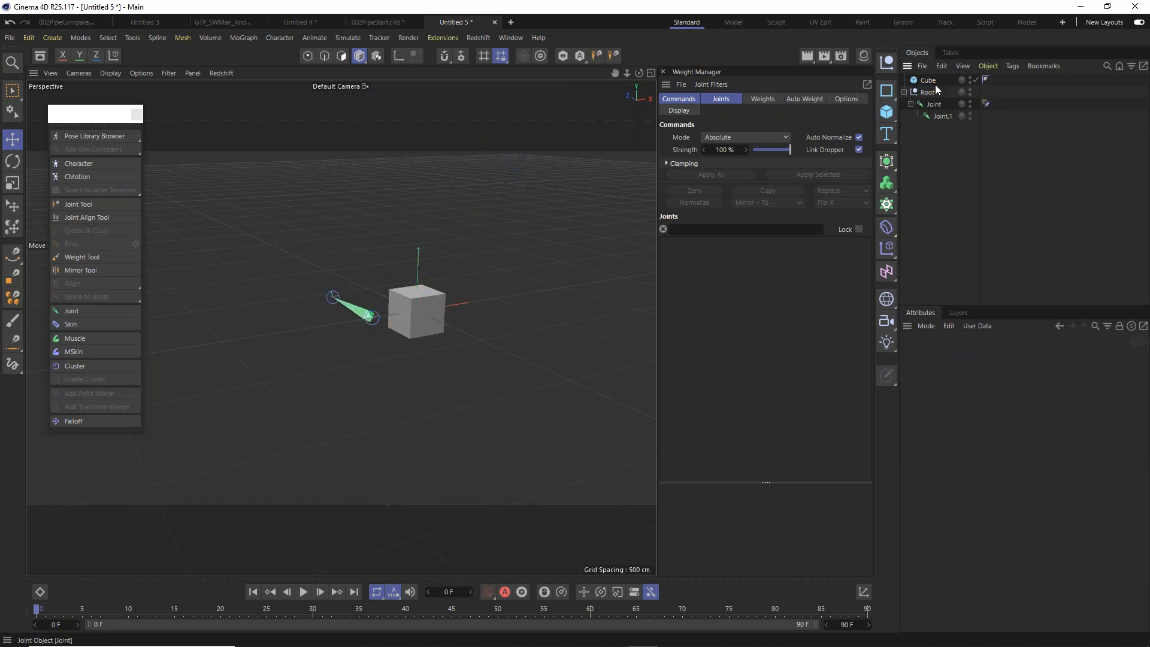
left_click(986, 103)
left_click_drag(929, 80, 993, 472)
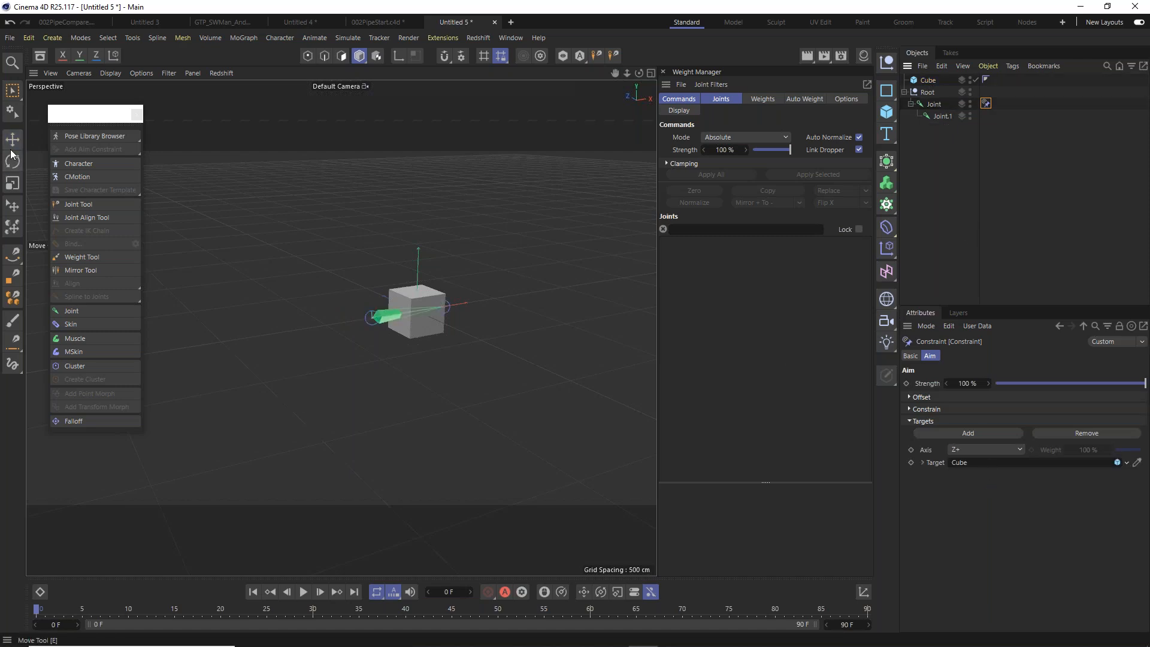
Move the Cube around the joint to test the aim, leaving it at about X -41, Y 630, Z 913 cm.
left_click(12, 139)
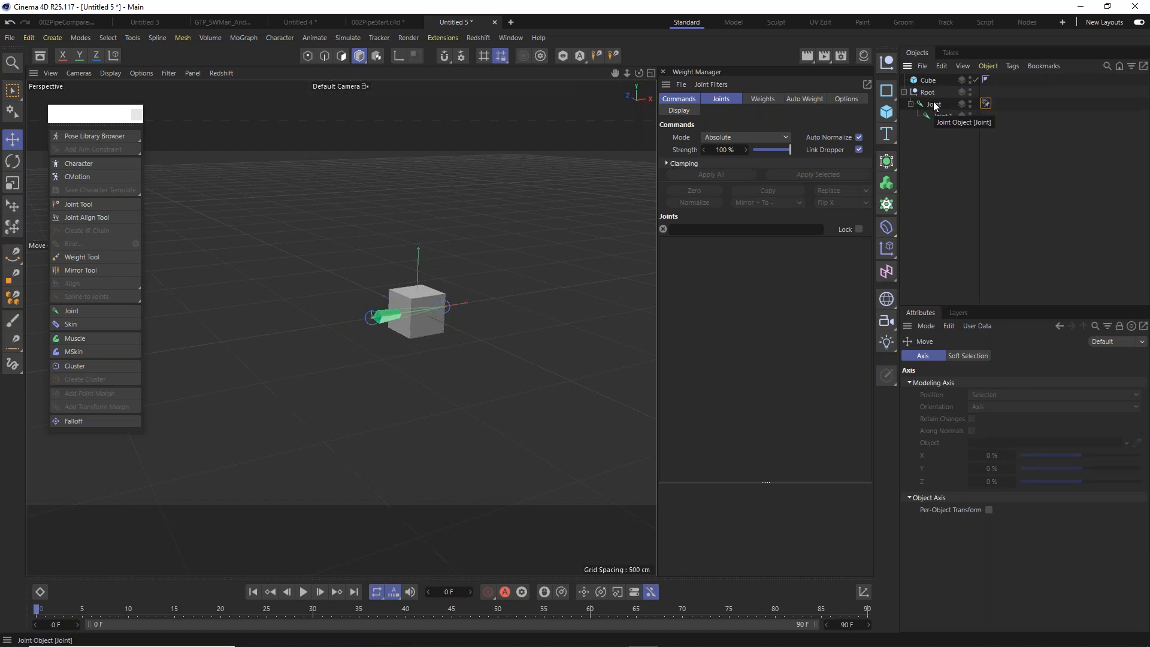
left_click(928, 80)
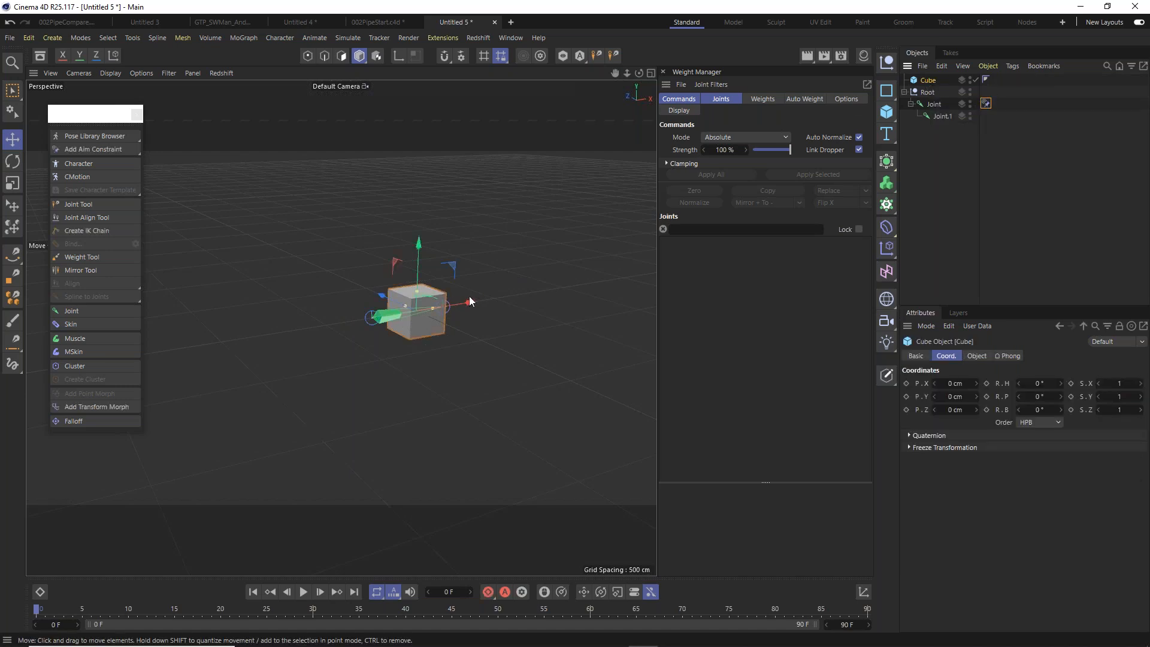
left_click_drag(470, 300, 492, 185)
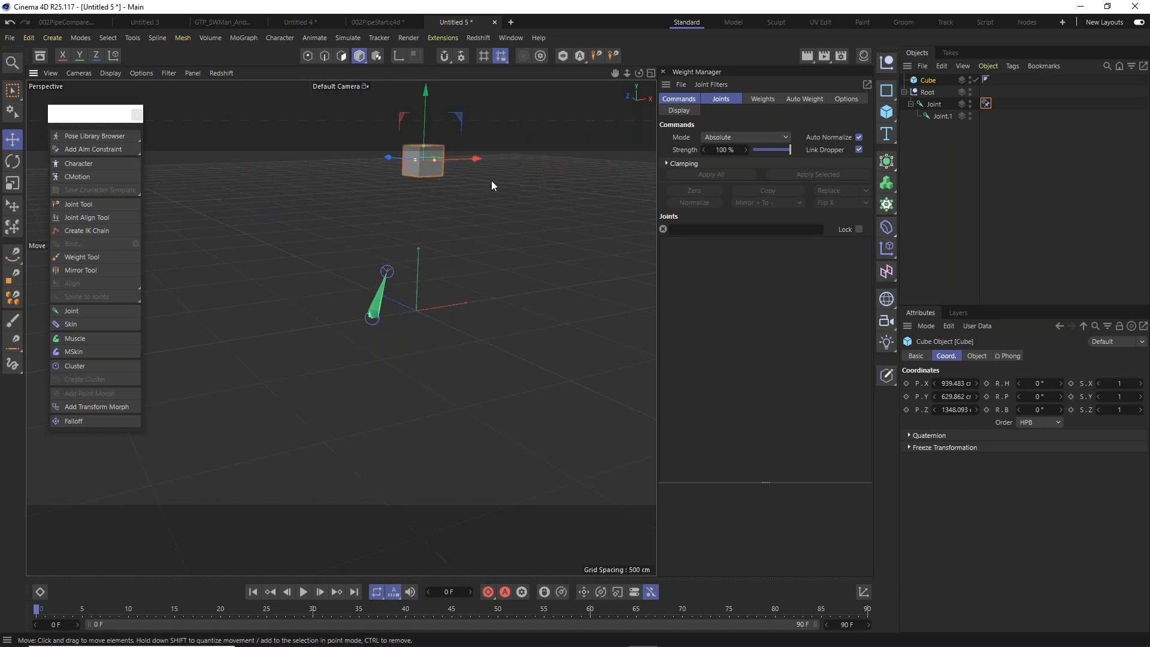
left_click_drag(411, 170, 469, 222, "alt")
left_click_drag(363, 145, 482, 180)
left_click_drag(481, 346, 385, 303, "alt")
left_click_drag(526, 196, 408, 300)
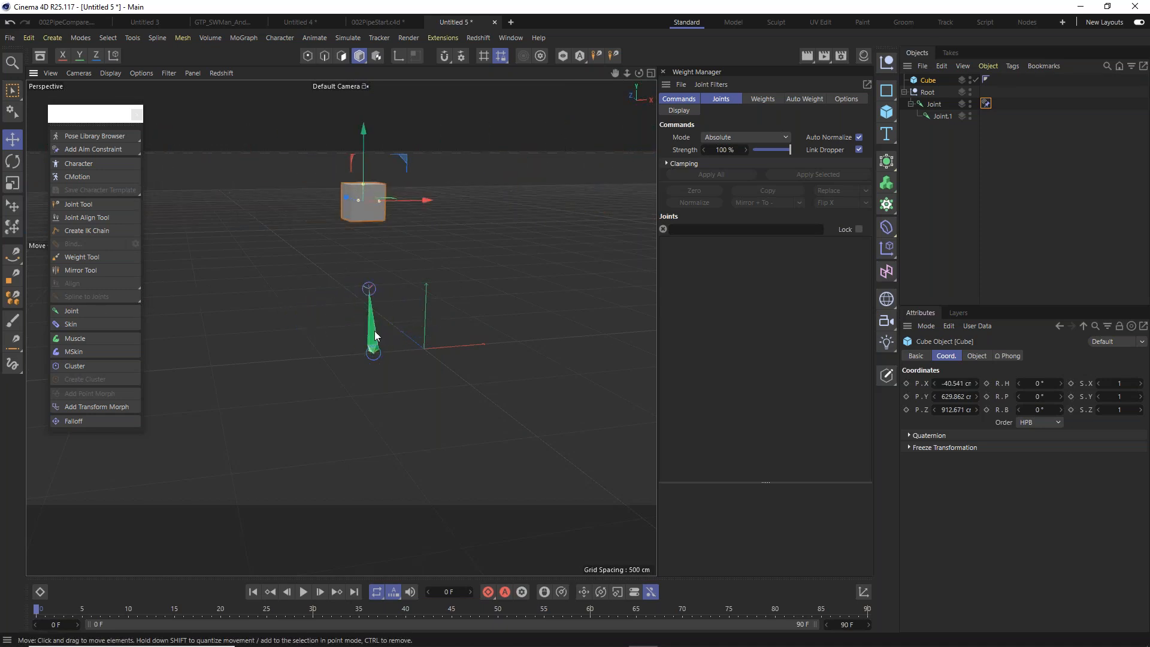
left_click_drag(426, 201, 640, 197)
key("ctrl+z")
left_click_drag(390, 330, 431, 329, "alt")
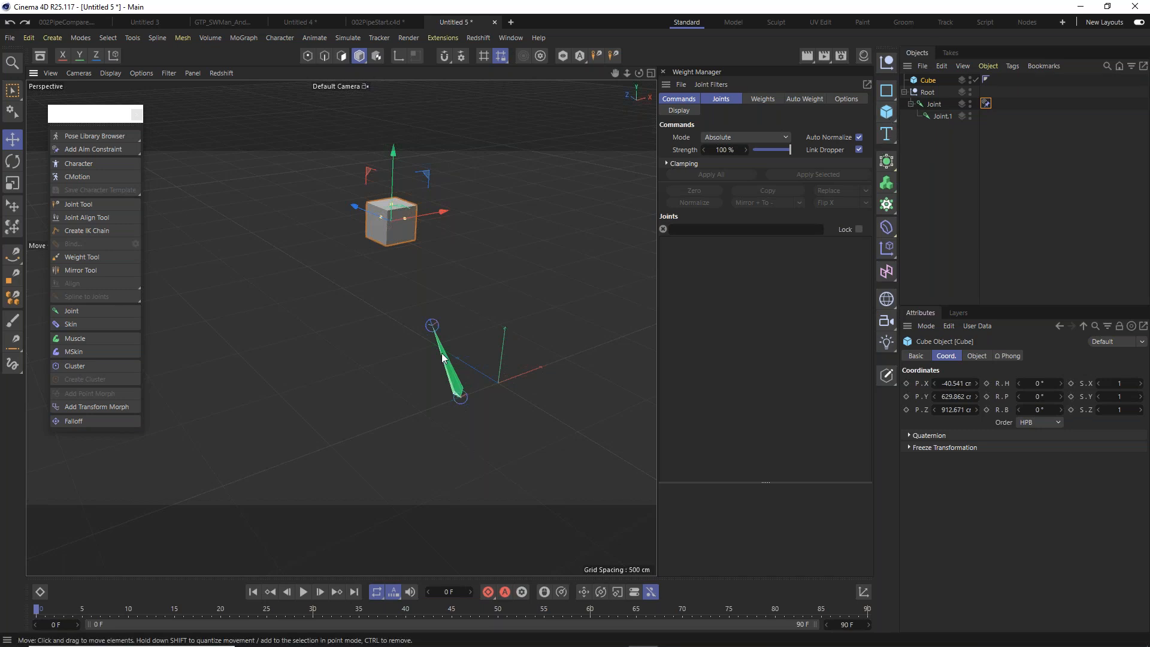
Open the Aim constraint settings of the Joint to examine its target.
left_click(1044, 125)
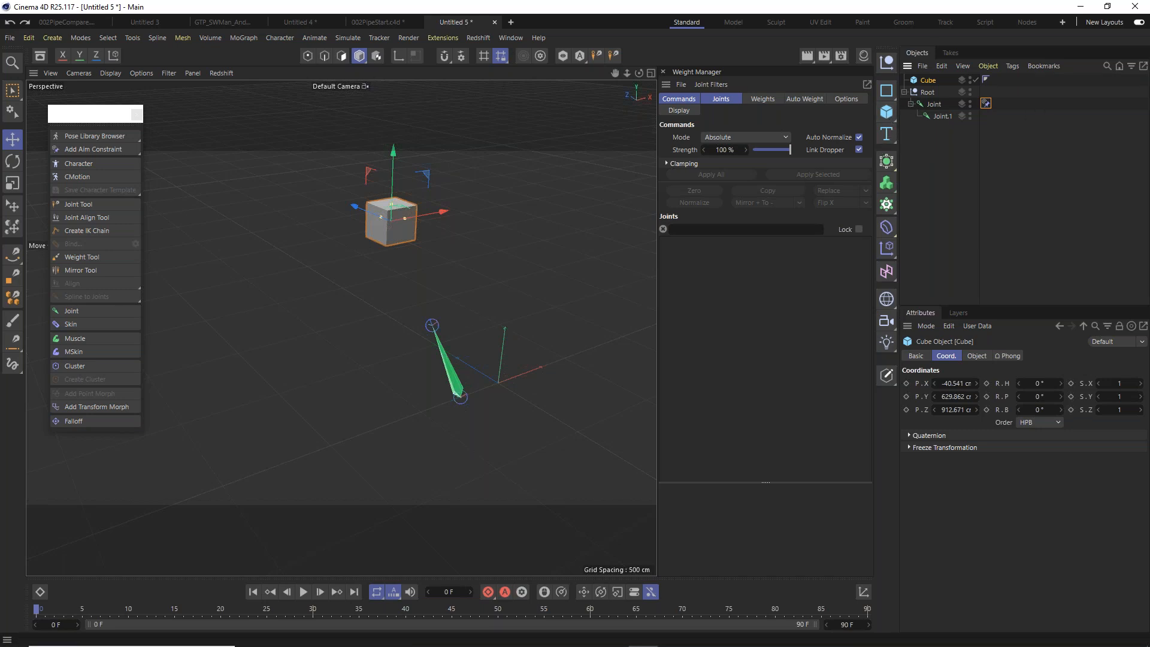
left_click(930, 82)
left_click(935, 106)
left_click(986, 104)
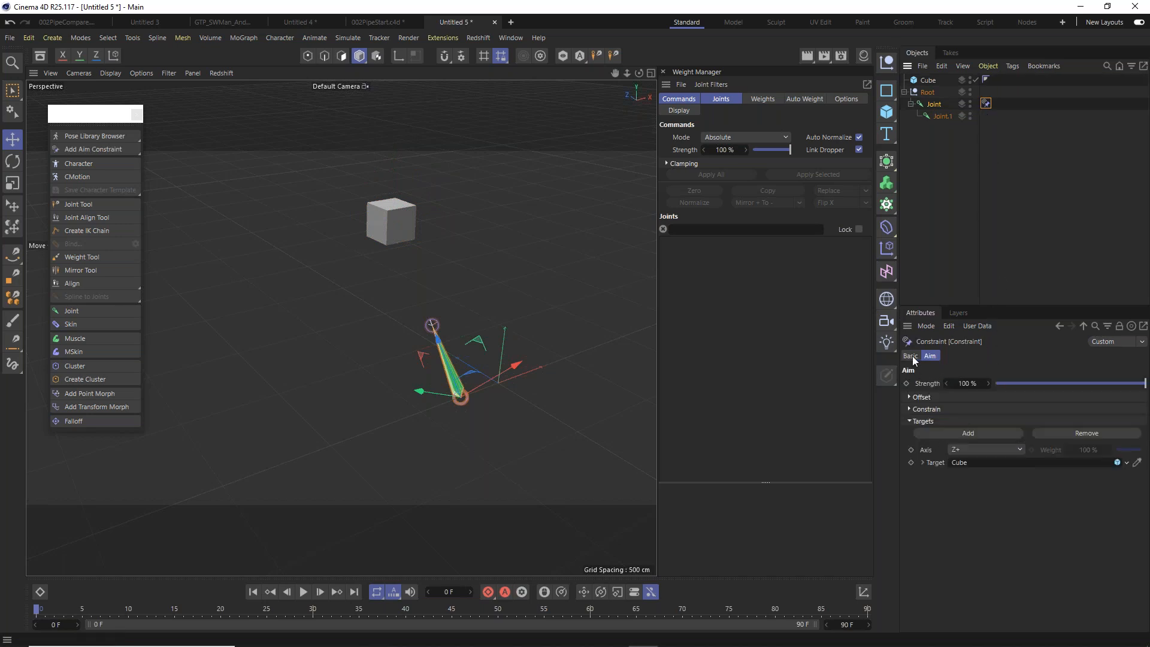
Return to the 002PipeStart.c4d document and examine the Parent settings and basic properties of the Fan joint's constraint.
left_click(363, 22)
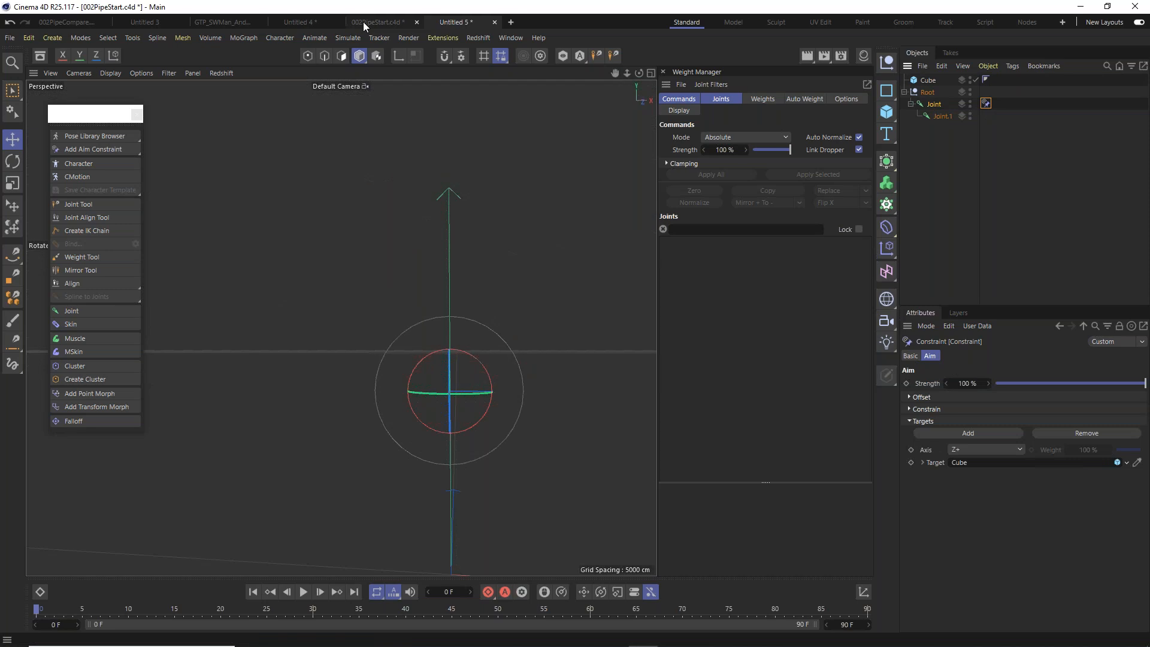
left_click(304, 19)
left_click(198, 23)
left_click(151, 22)
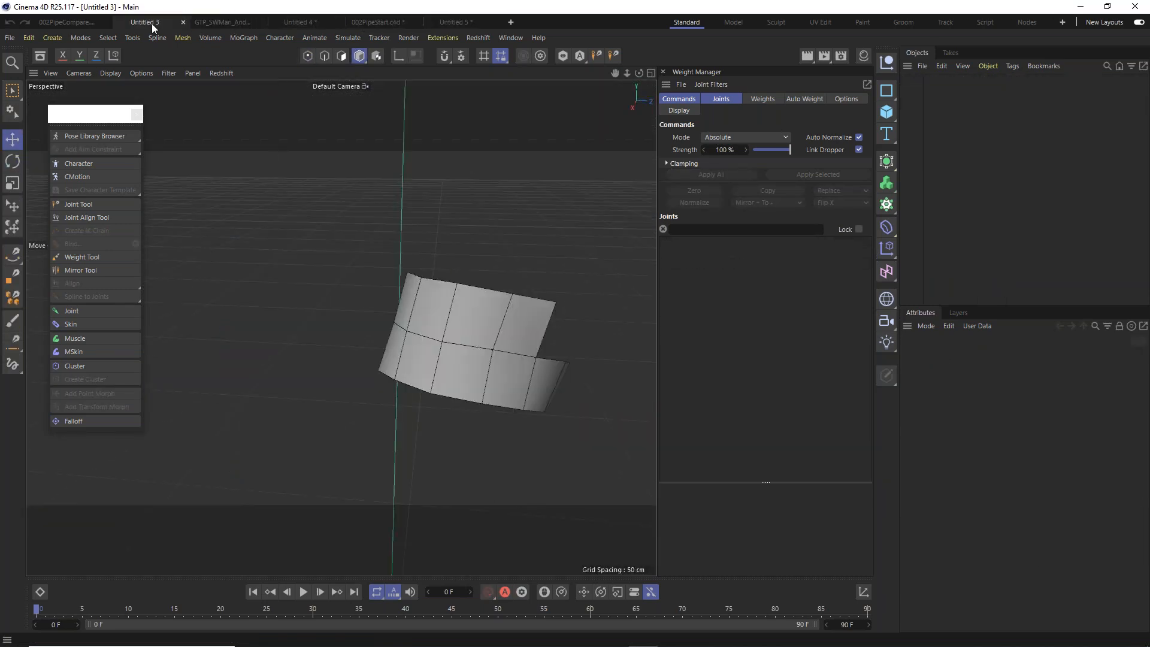
left_click(69, 24)
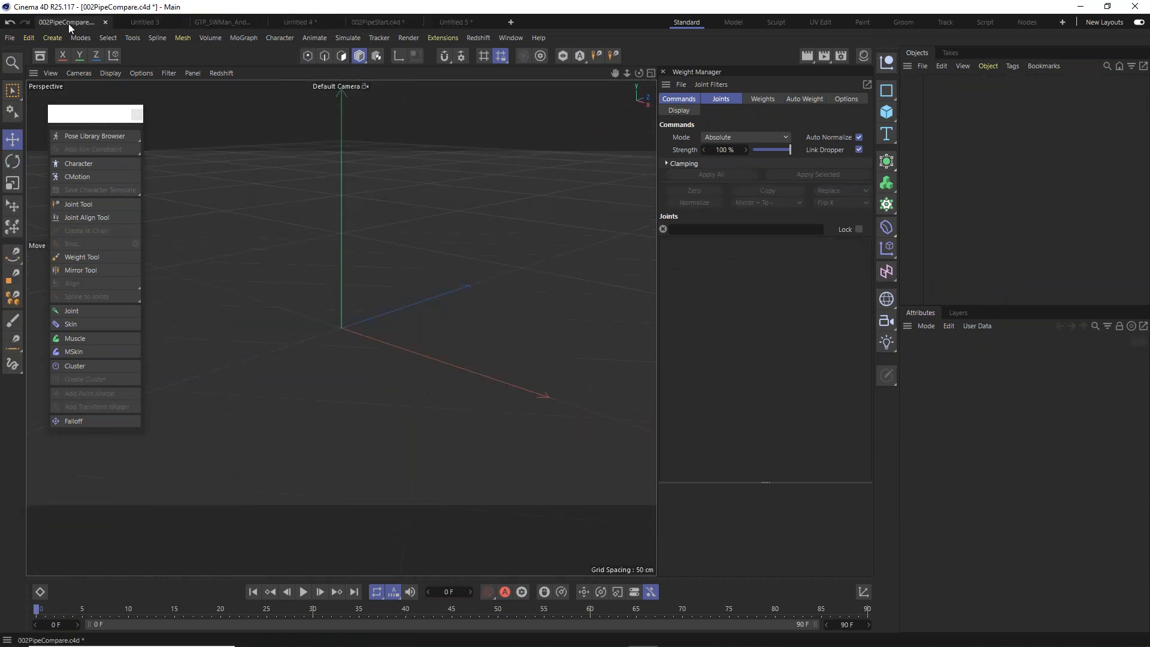
left_click(444, 21)
left_click(383, 20)
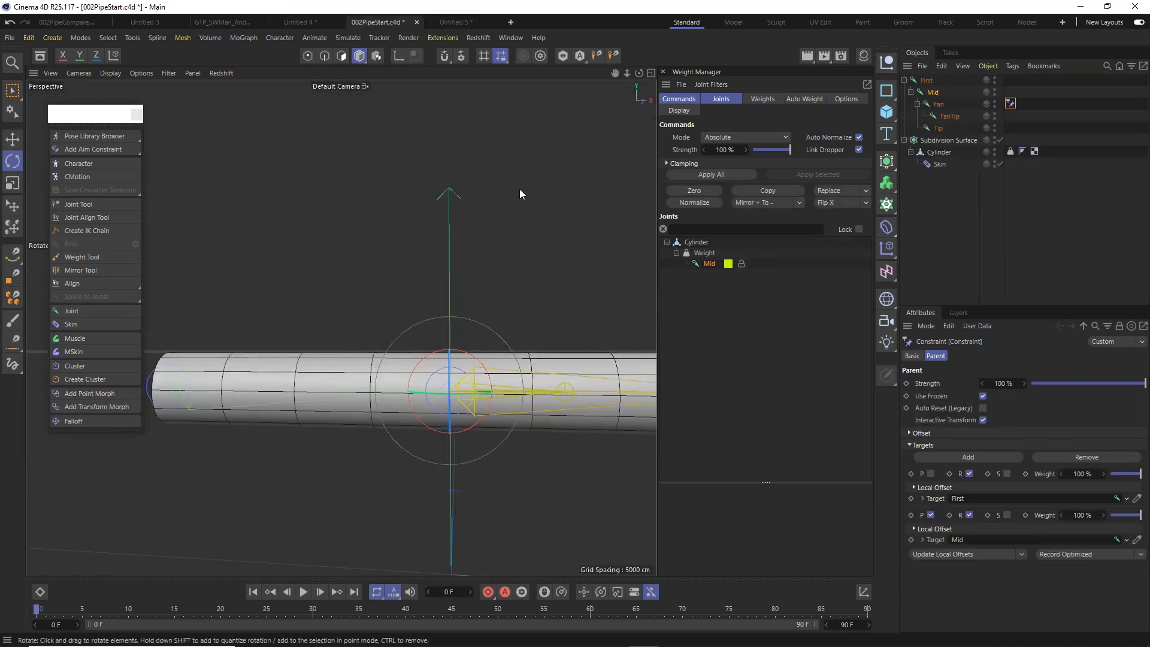
left_click(1010, 104)
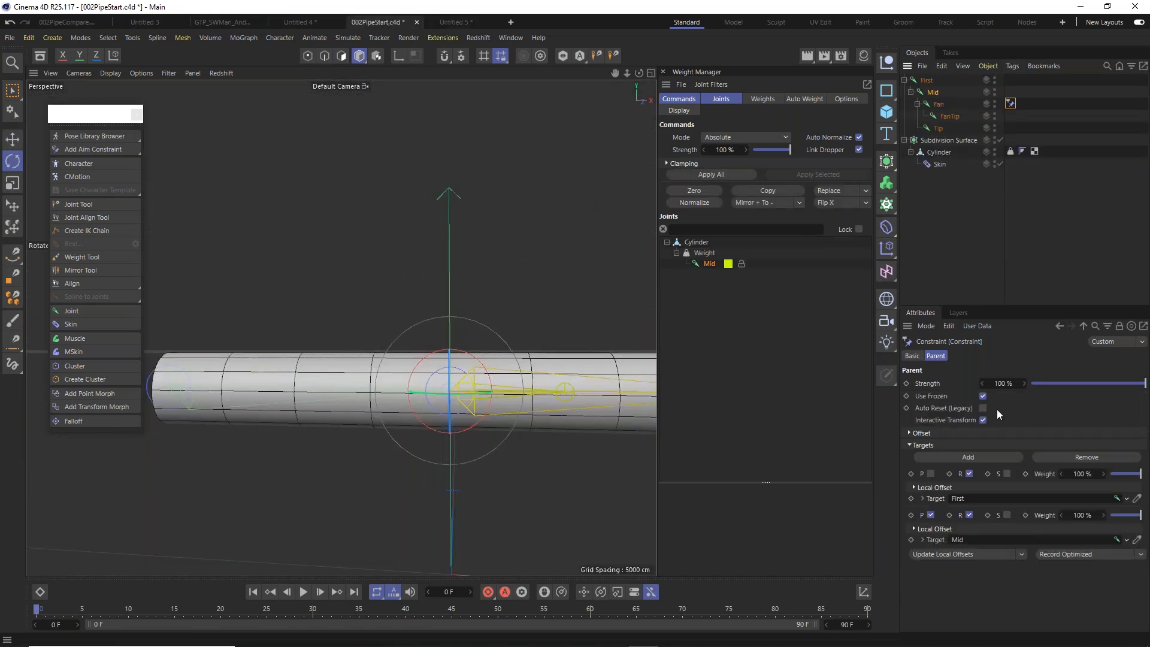
left_click(912, 356)
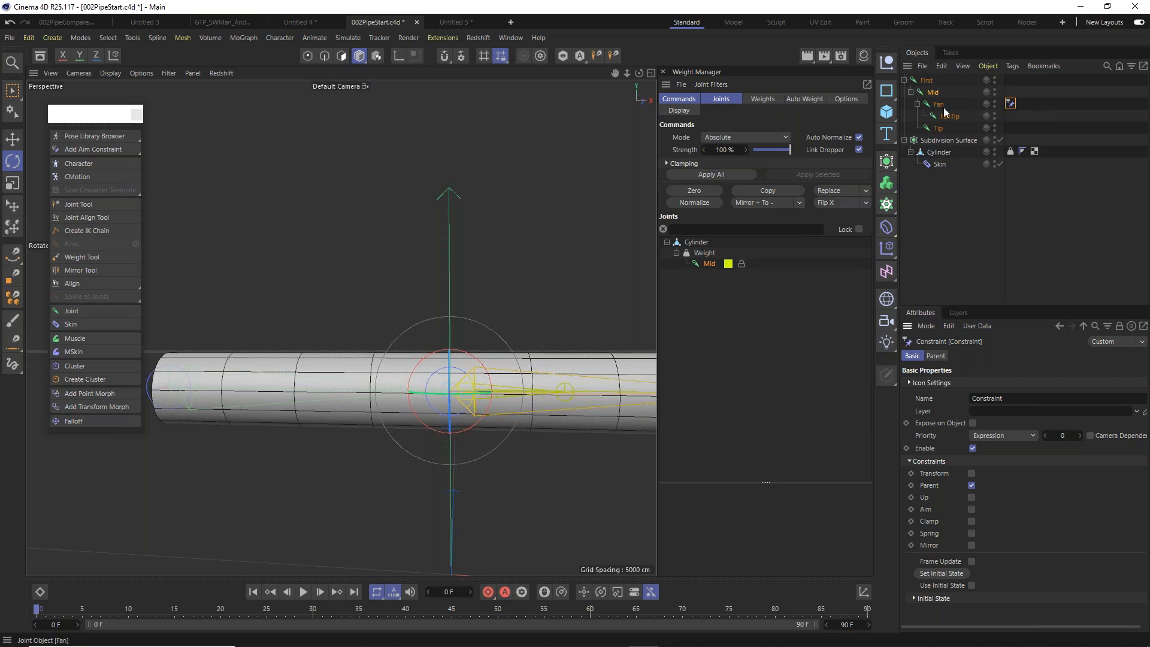
Add a Cube, place it above the cylinder at about X 183, Y 358 cm, and scale it down to a small box.
left_click_drag(520, 257, 377, 218, "alt")
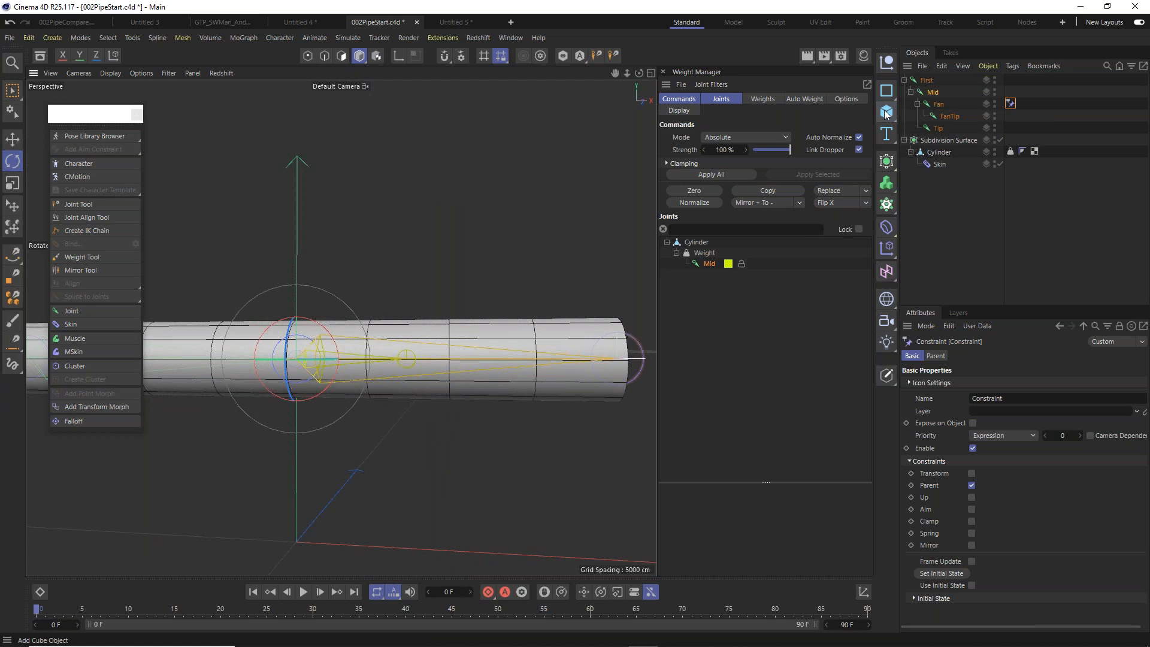
left_click(888, 112)
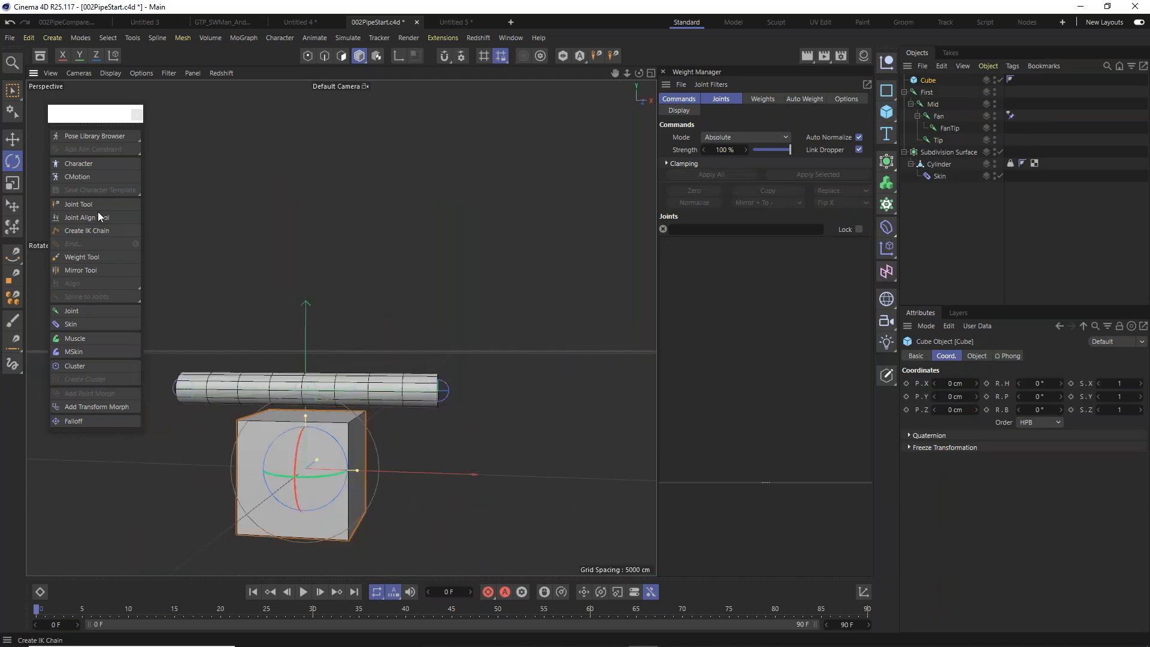
left_click(12, 139)
left_click_drag(307, 380, 315, 228)
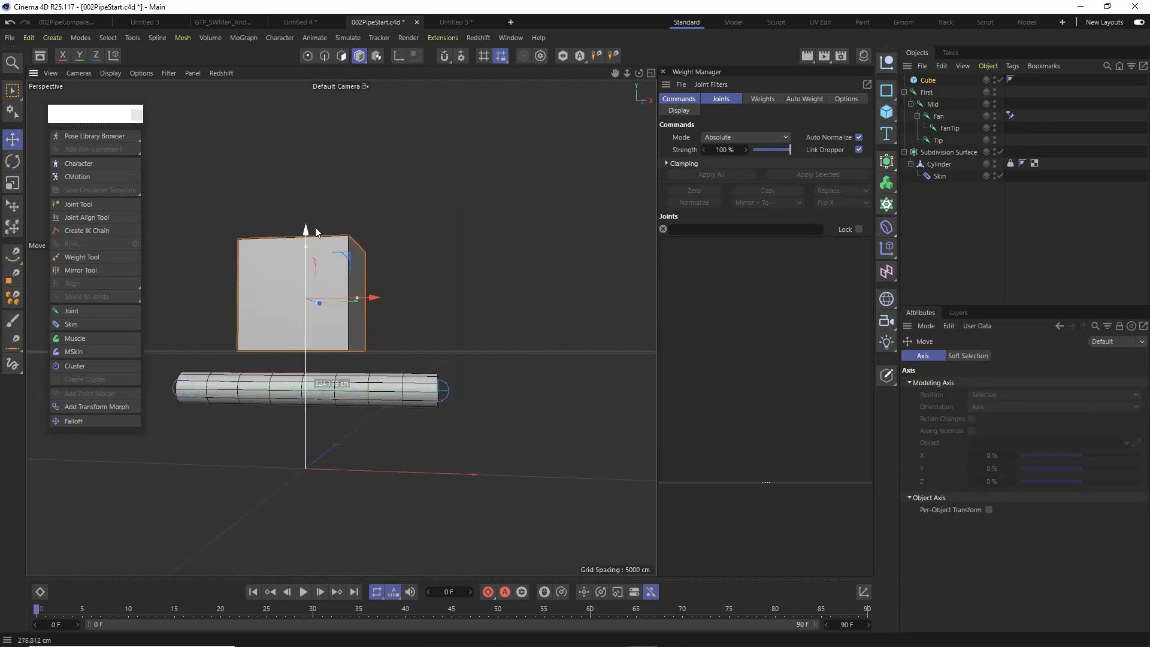
left_click_drag(375, 285, 474, 280)
key("t")
left_click_drag(555, 353, 243, 288)
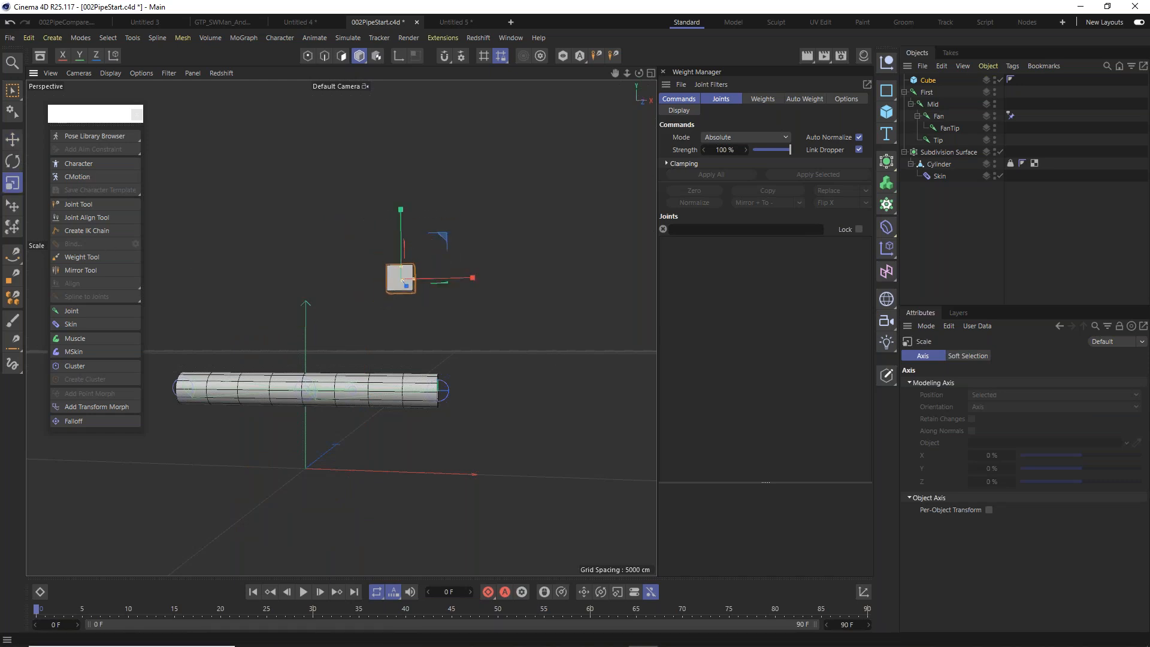
Give the Cube a Constraint tag with Parent enabled and assign the Mid joint as its target.
right_click(930, 83)
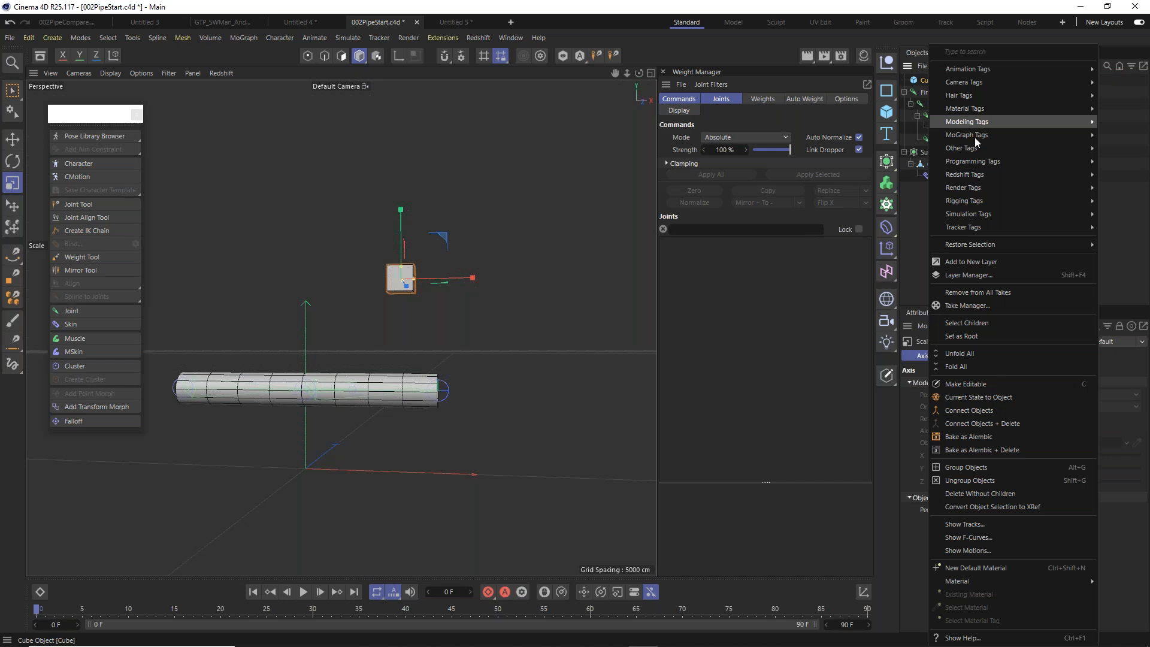
mouse_move(984, 200)
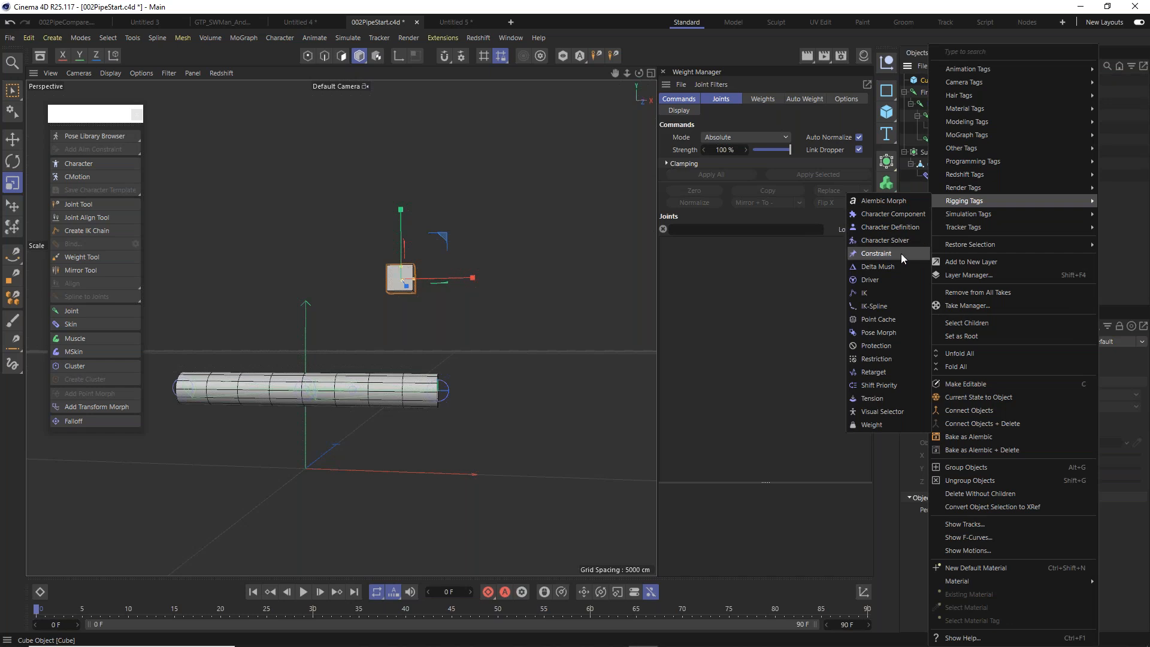
left_click(901, 254)
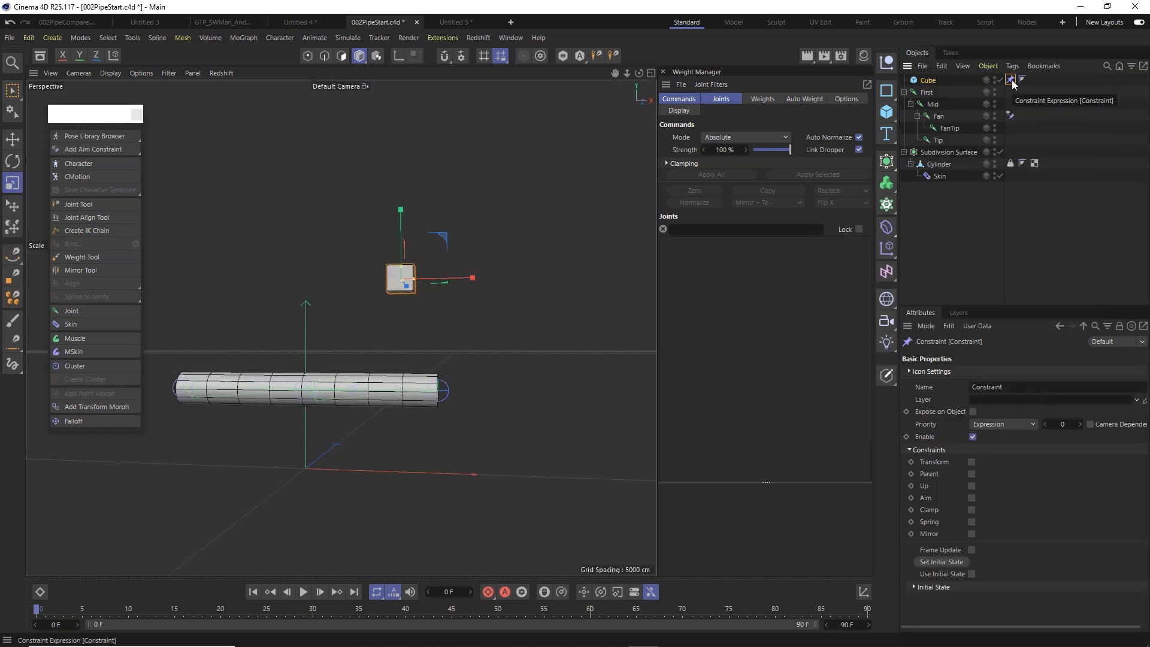
left_click(972, 474)
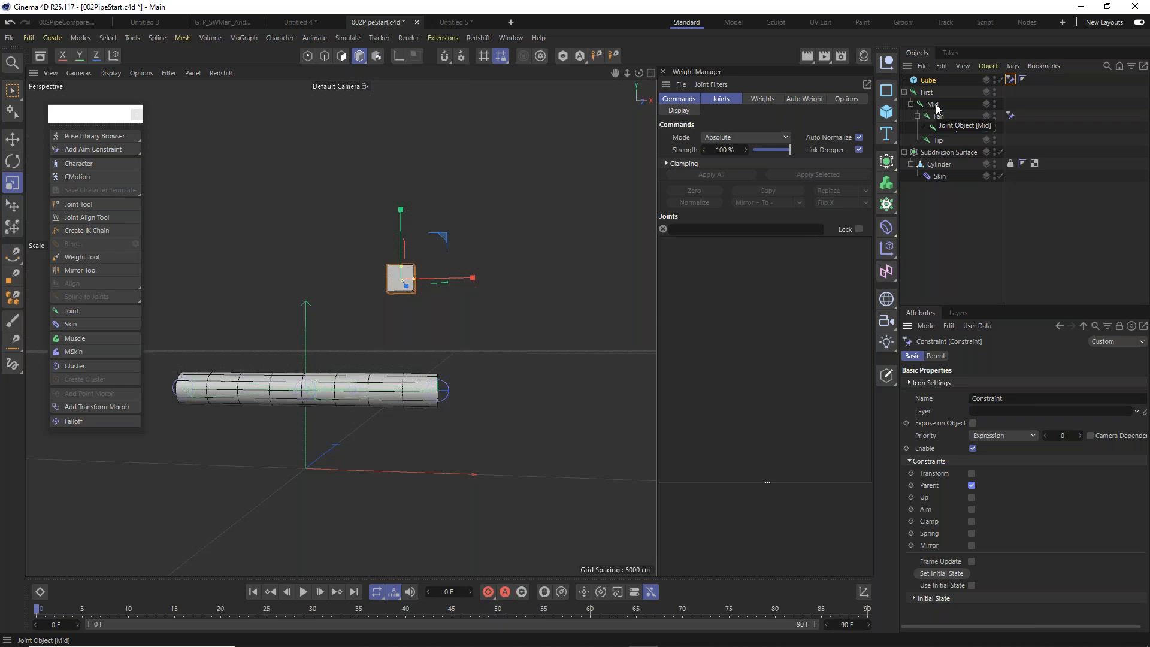
left_click(936, 356)
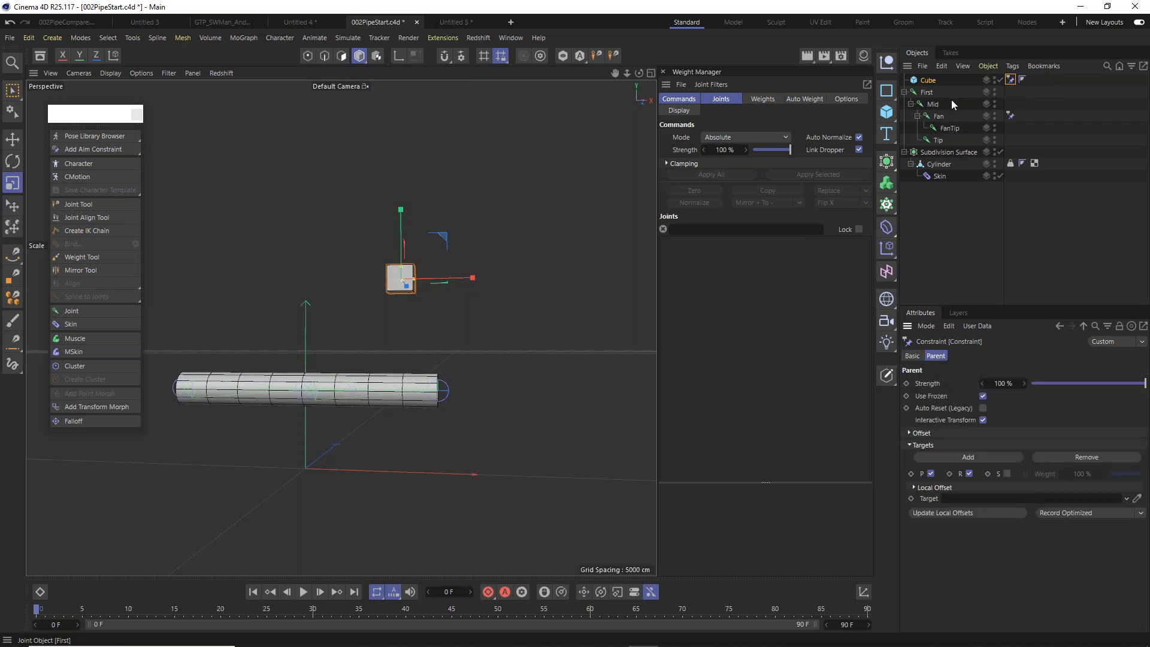
left_click_drag(939, 104, 982, 506)
Rotate the Mid joint to test the Cube's Parent constraint, and undo the rotation.
left_click(933, 105)
key("r")
mouse_move(344, 372)
left_mouse_down()
mouse_move(333, 376)
mouse_move(325, 359)
mouse_move(330, 382)
mouse_move(304, 331)
mouse_move(350, 400)
mouse_move(302, 315)
mouse_move(342, 421)
mouse_move(334, 341)
mouse_move(348, 386)
left_mouse_up()
key("ctrl+z")
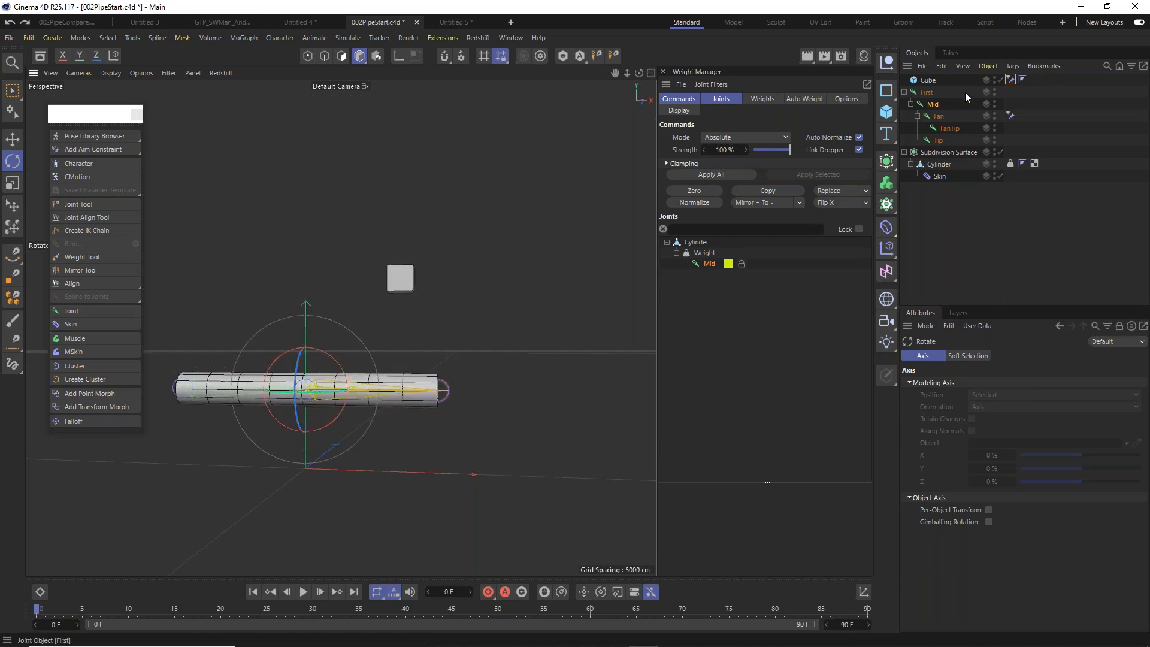
Add a second cube and move it along the X axis to about 521 cm, beyond the cylinder's end.
left_click(887, 112)
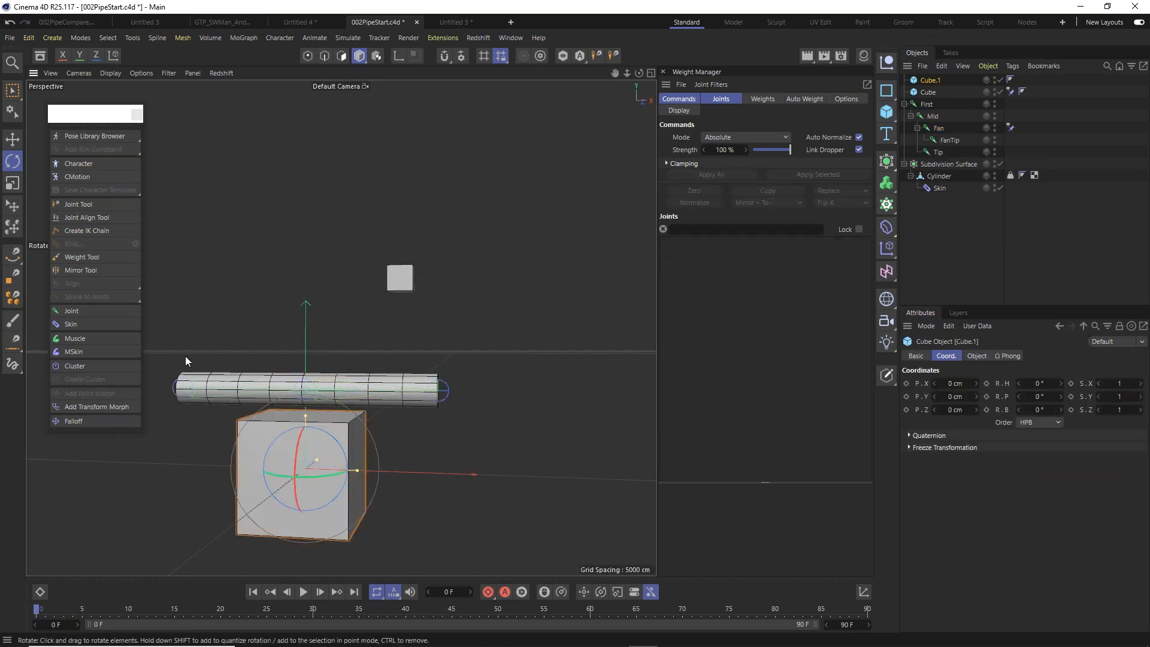
left_click(12, 139)
left_click_drag(373, 470, 653, 480)
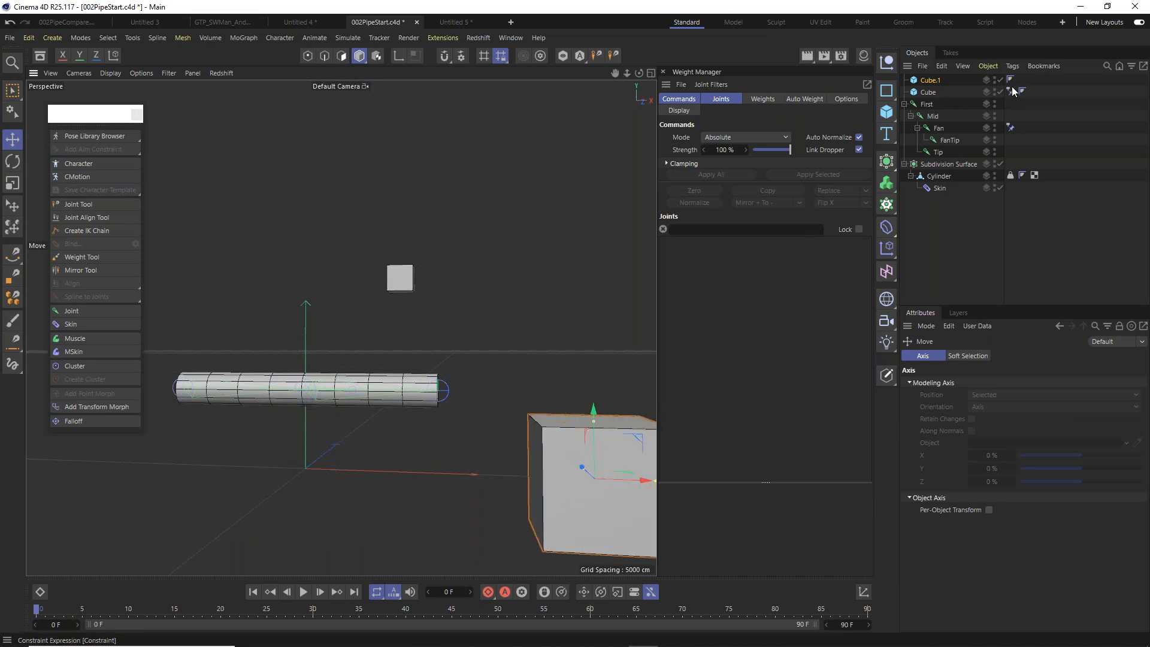
Add a second target to the small Cube's Parent constraint and assign Cube.1 to it.
left_click(930, 93)
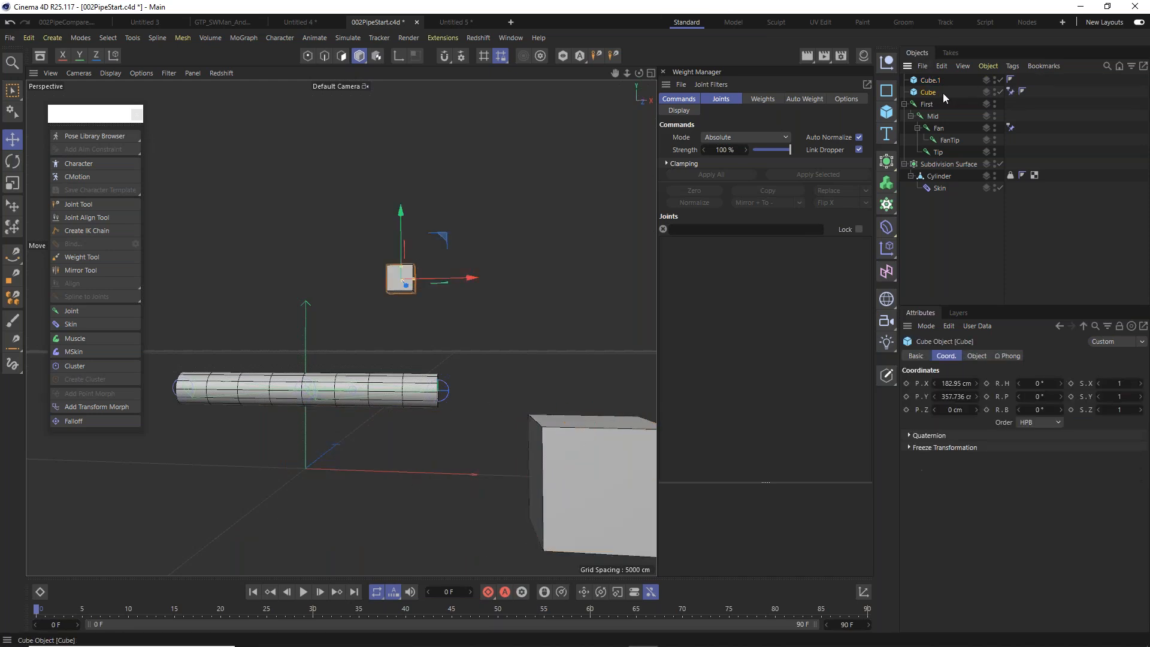
left_click(1011, 91)
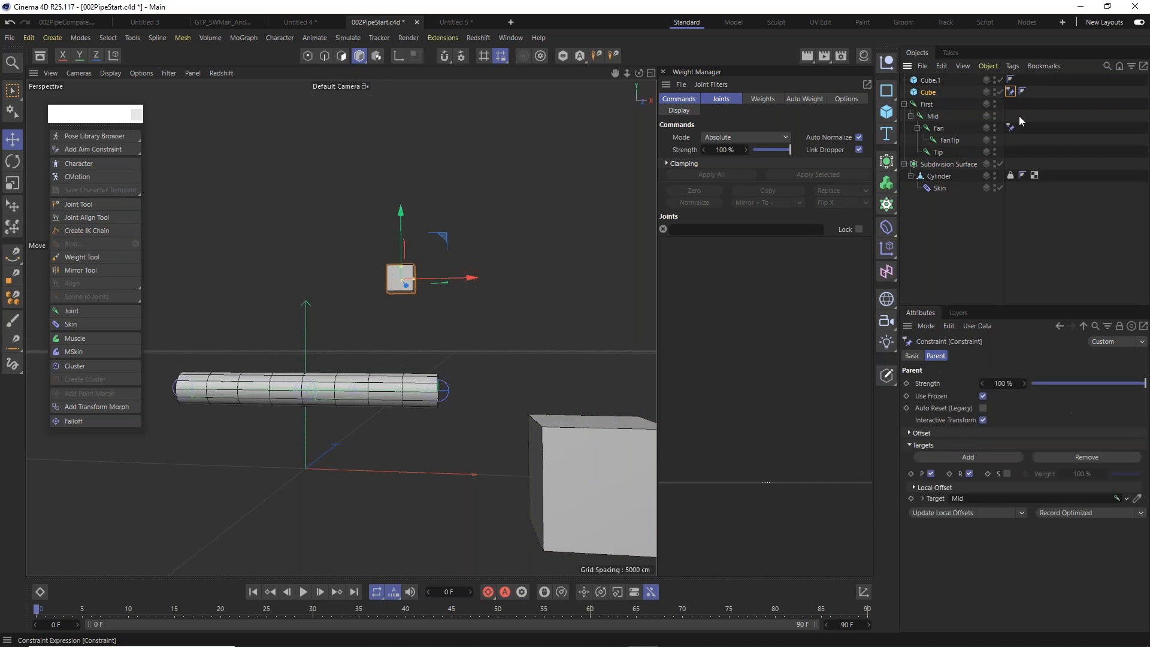
left_click(958, 458)
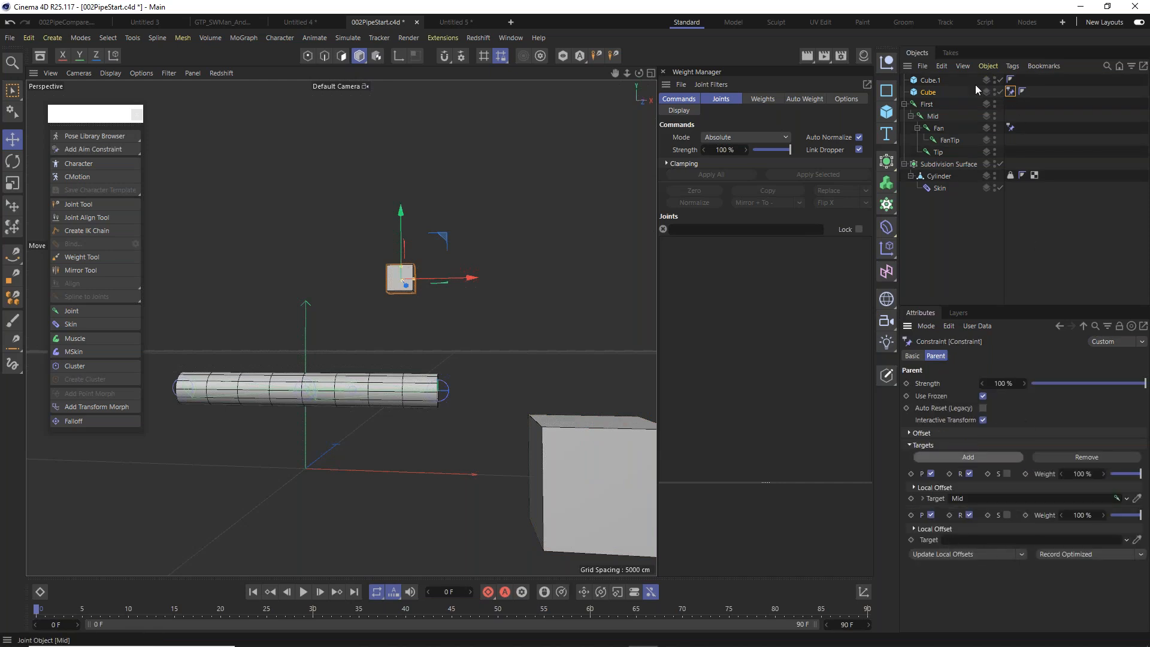
left_click_drag(932, 84, 989, 541)
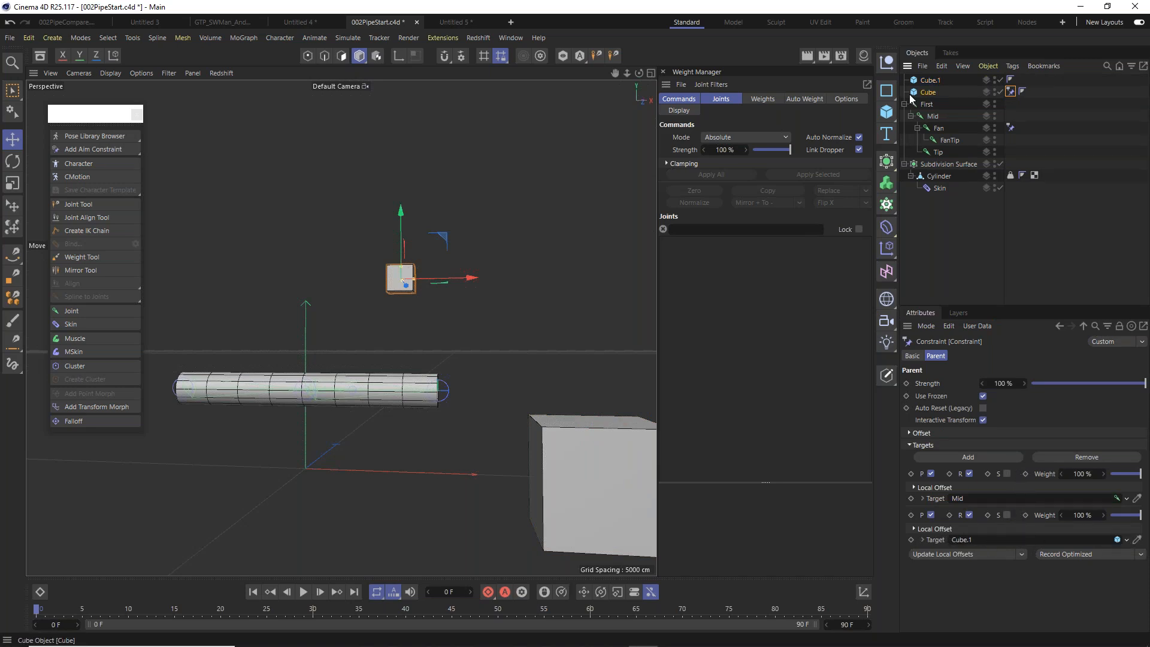
Rotate the Mid joint to test the Cube's two-target Parent constraint, and undo the rotation.
left_click(933, 116)
left_click(12, 161)
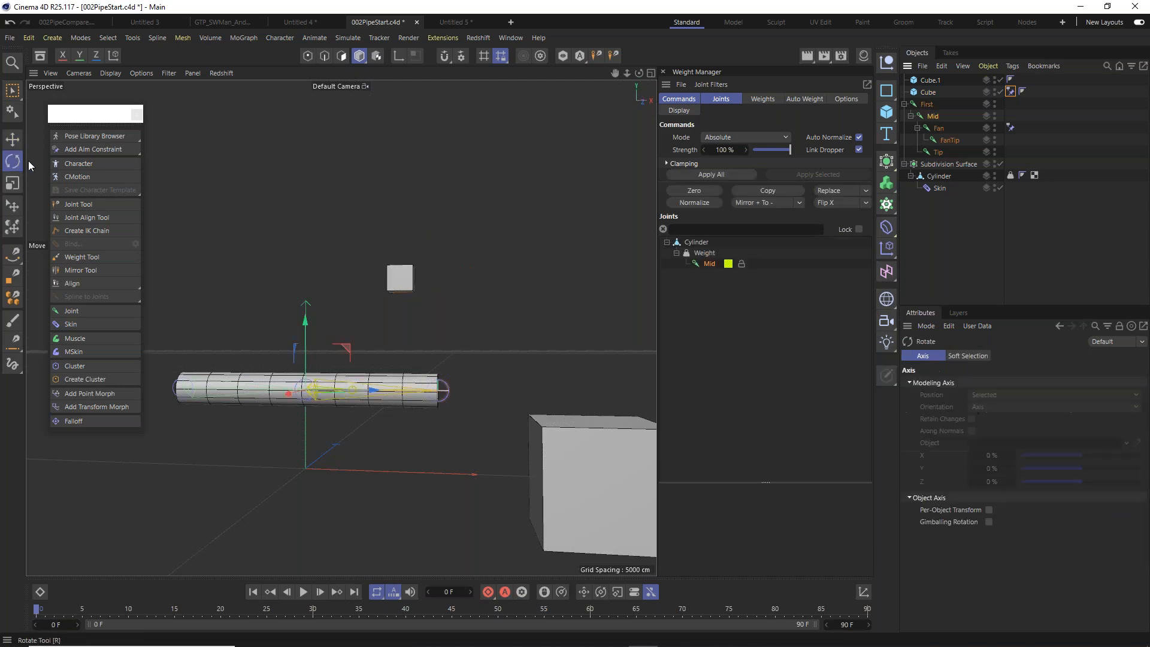
mouse_move(342, 371)
left_mouse_down()
mouse_move(335, 350)
mouse_move(214, 295)
mouse_move(159, 295)
mouse_move(297, 329)
mouse_move(369, 376)
mouse_move(391, 441)
mouse_move(343, 352)
mouse_move(360, 372)
left_mouse_up()
key("ctrl+z")
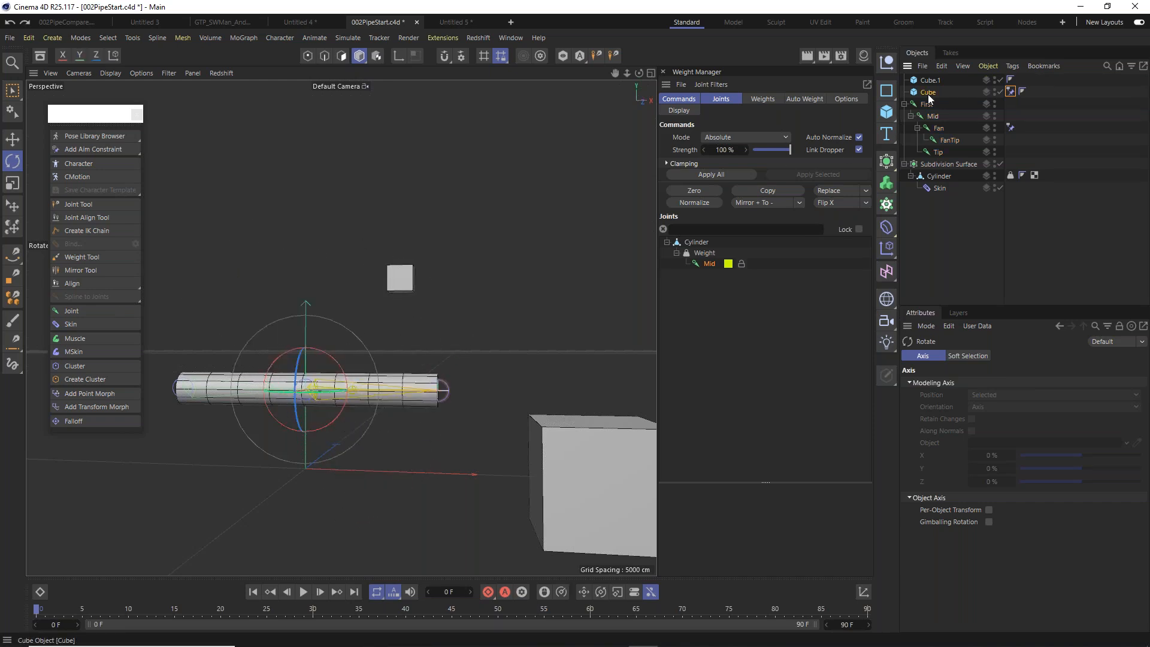
Raise Cube.1 along the Y axis to test its influence on the small Cube, and undo the move.
left_click(929, 93)
left_click(619, 444)
left_click(12, 139)
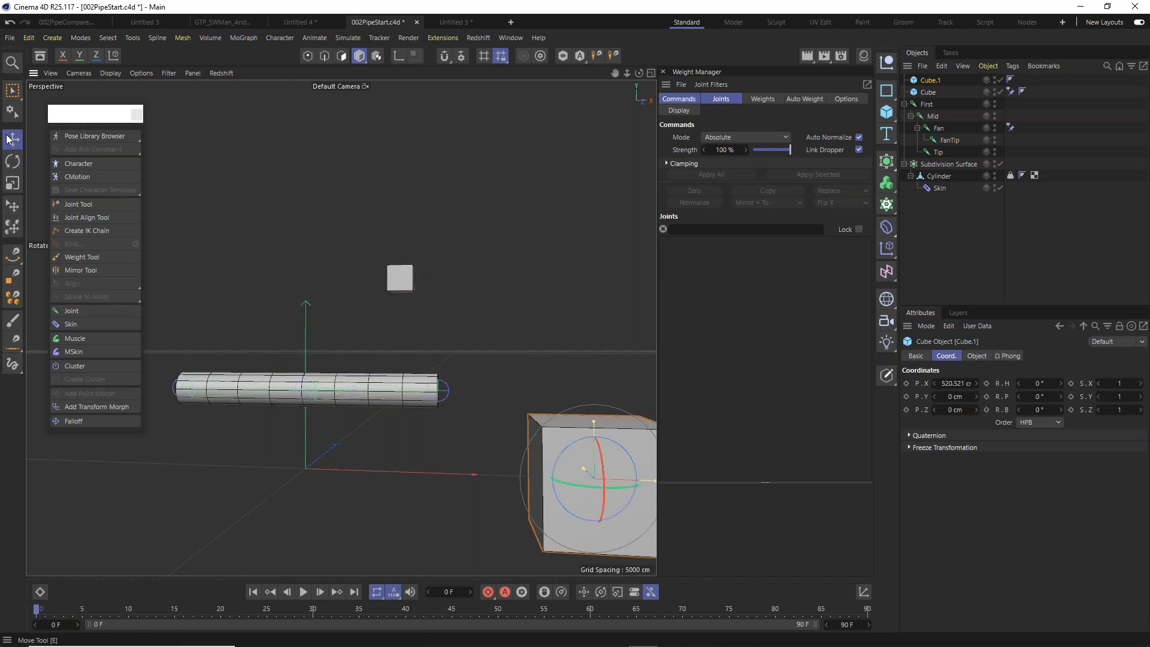
left_click_drag(595, 408, 580, 247)
key("ctrl+z")
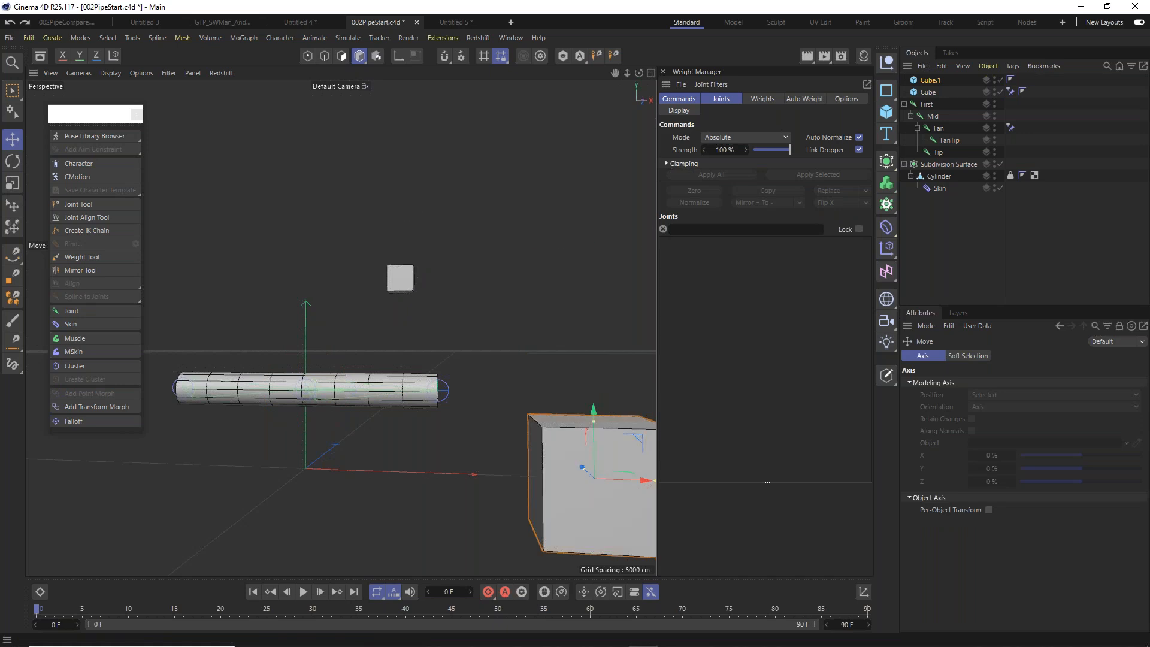
Review the small Cube's constraint targets and delete both Cube.1 and Cube.
left_click(1011, 92)
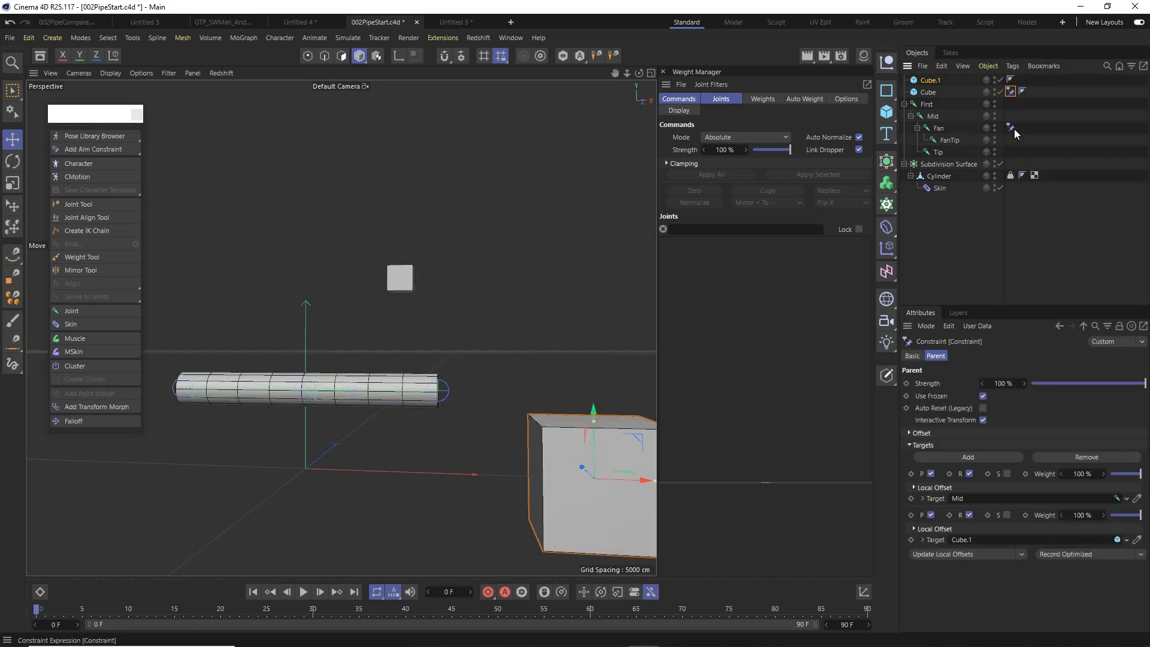
left_click(930, 82)
key("Delete")
left_click(929, 83)
key("Delete")
Examine the Fan joint's Parent constraint targets and the First and Fan joints' coordinates.
left_click(947, 104)
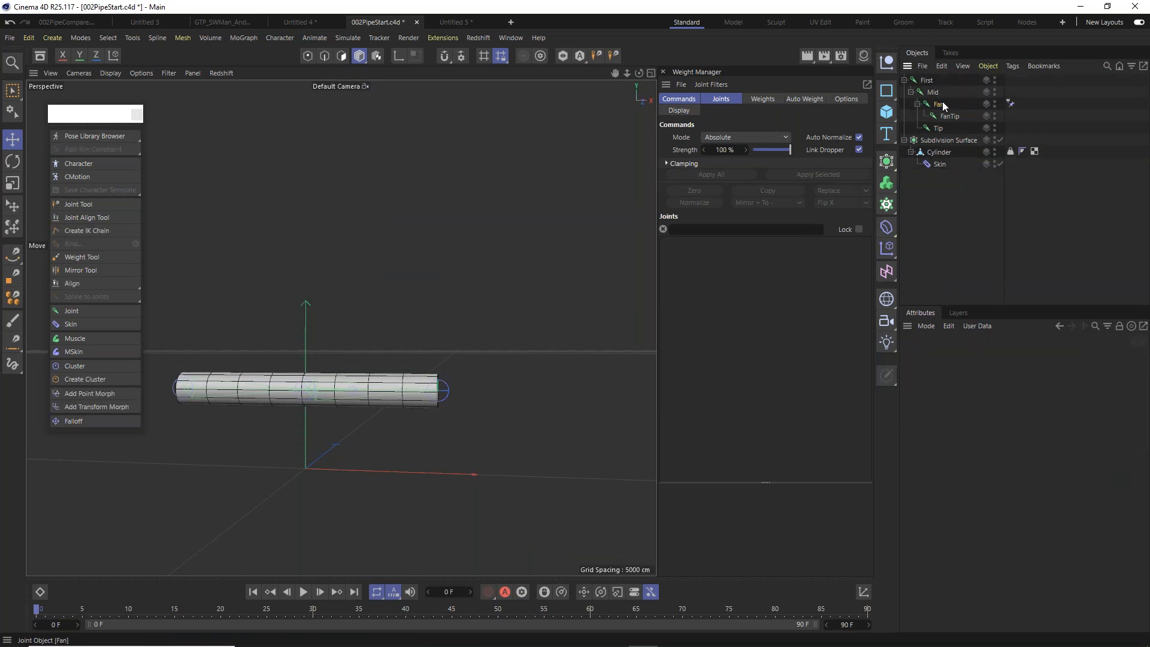
left_click(1011, 103)
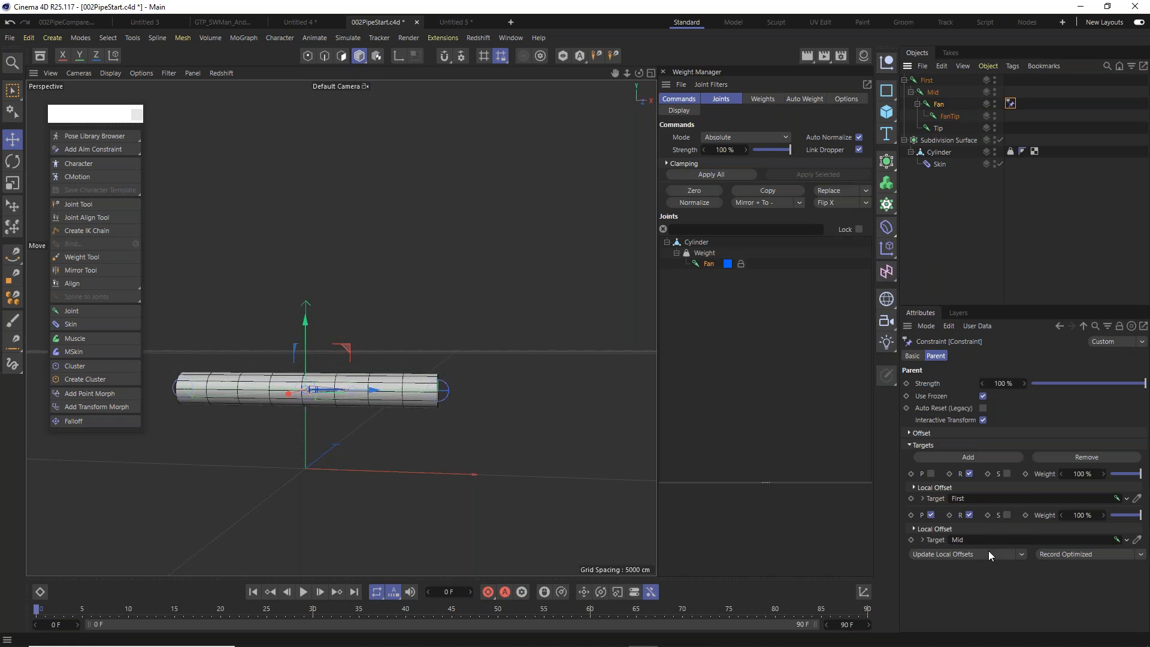
left_click(930, 91)
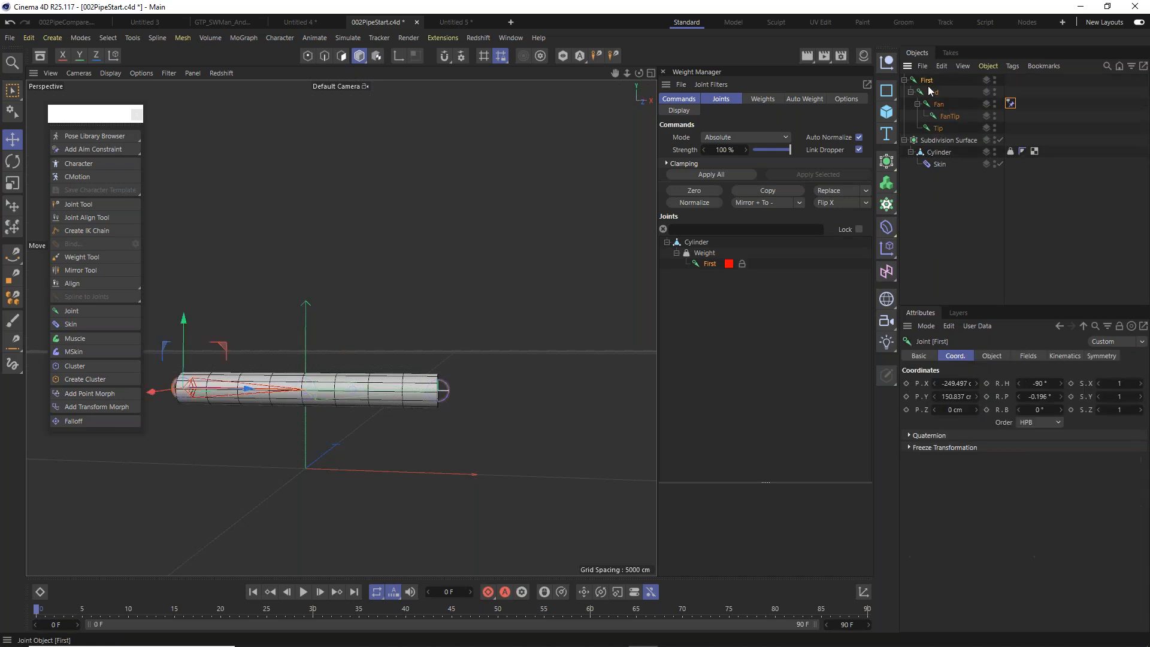
left_click(939, 104)
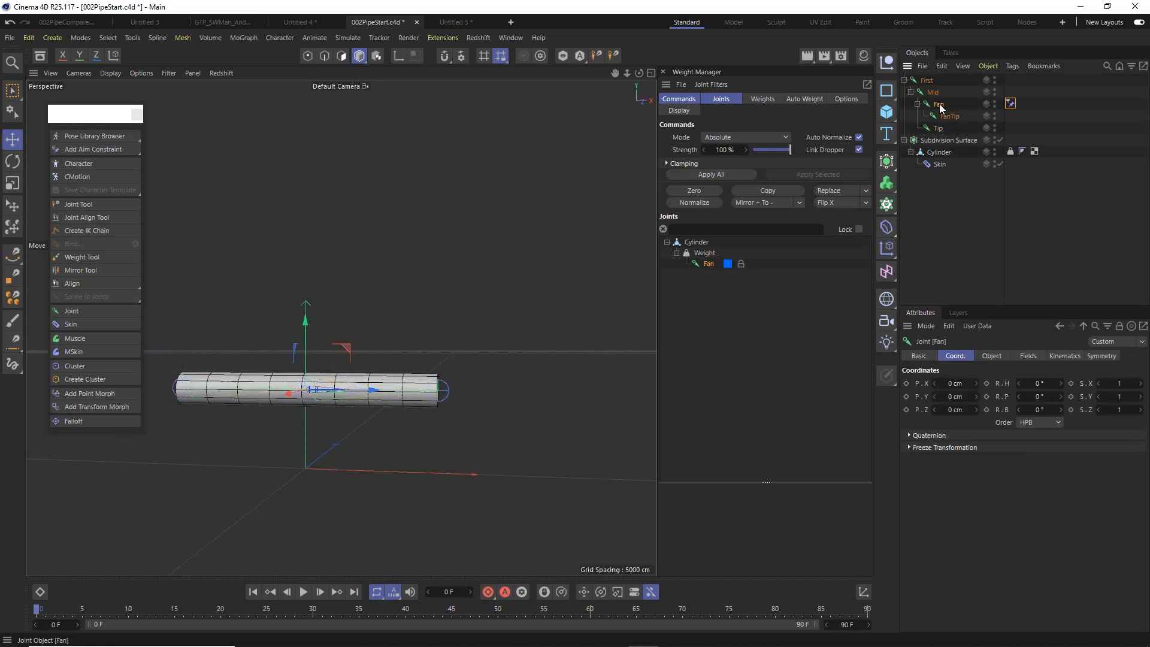
Hide the Subdivision Surface with its cylinder in the viewport to expose the joint chain.
scroll(232, 440, "up", 2)
left_click_drag(314, 398, 355, 393, "alt")
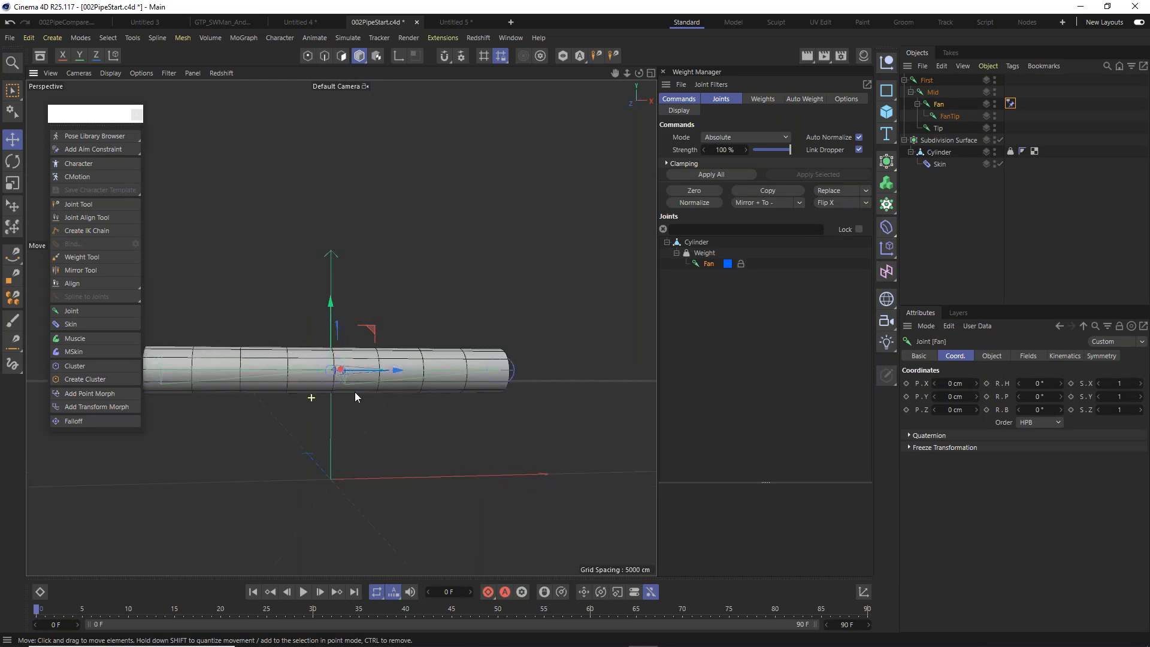
left_click(997, 141)
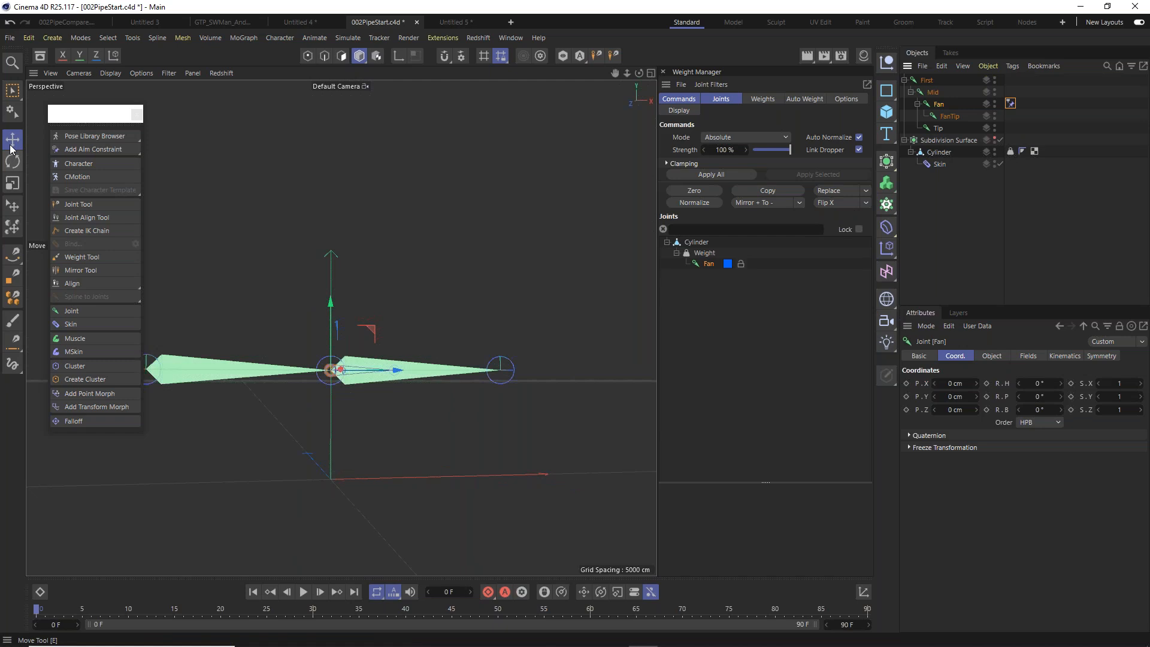
Rotate the Mid joint downward to test how Fan follows, and show the Fan joint's Parent constraint targets.
left_click(933, 91)
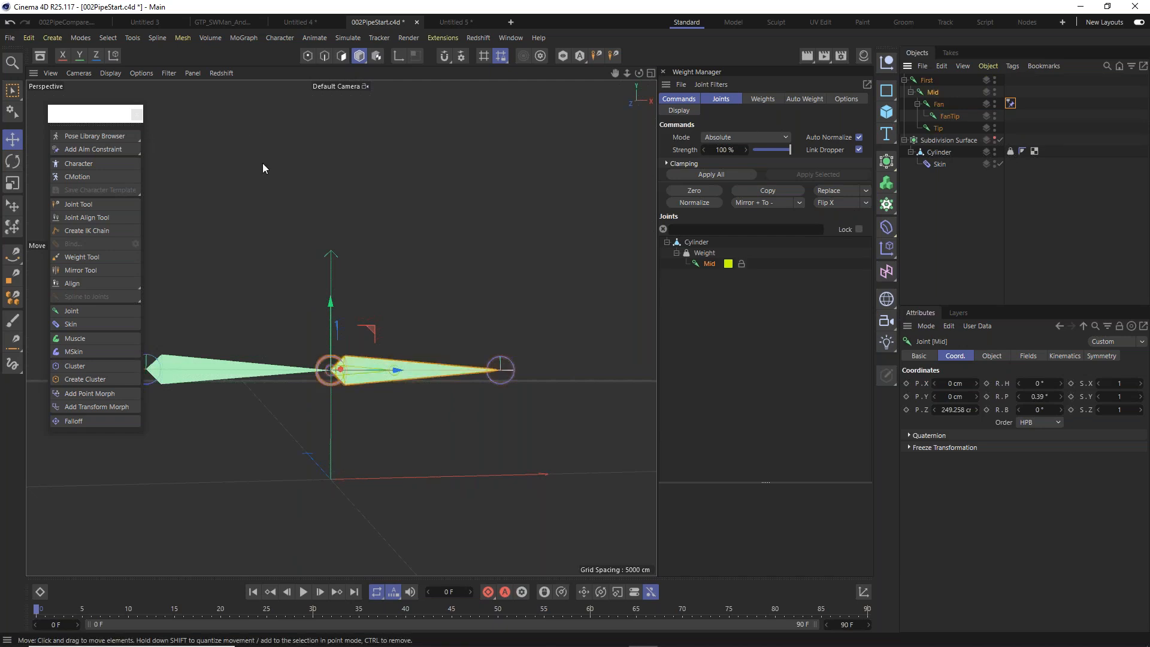
left_click(12, 161)
left_click_drag(367, 338, 326, 408)
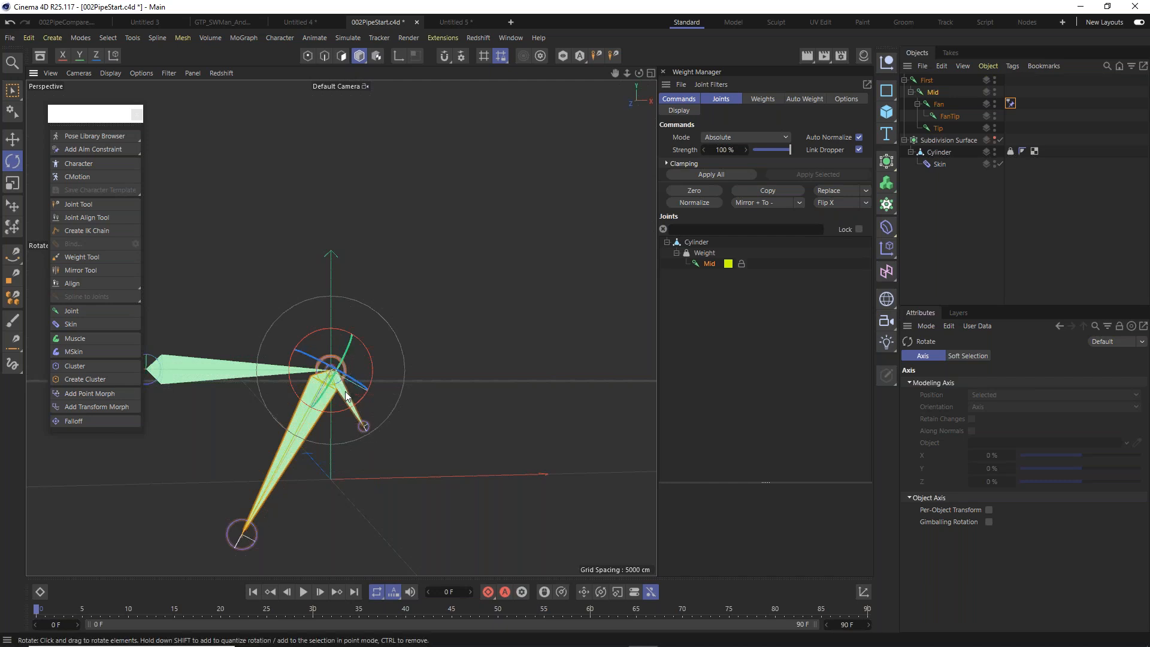
left_click_drag(325, 409, 257, 403, "alt")
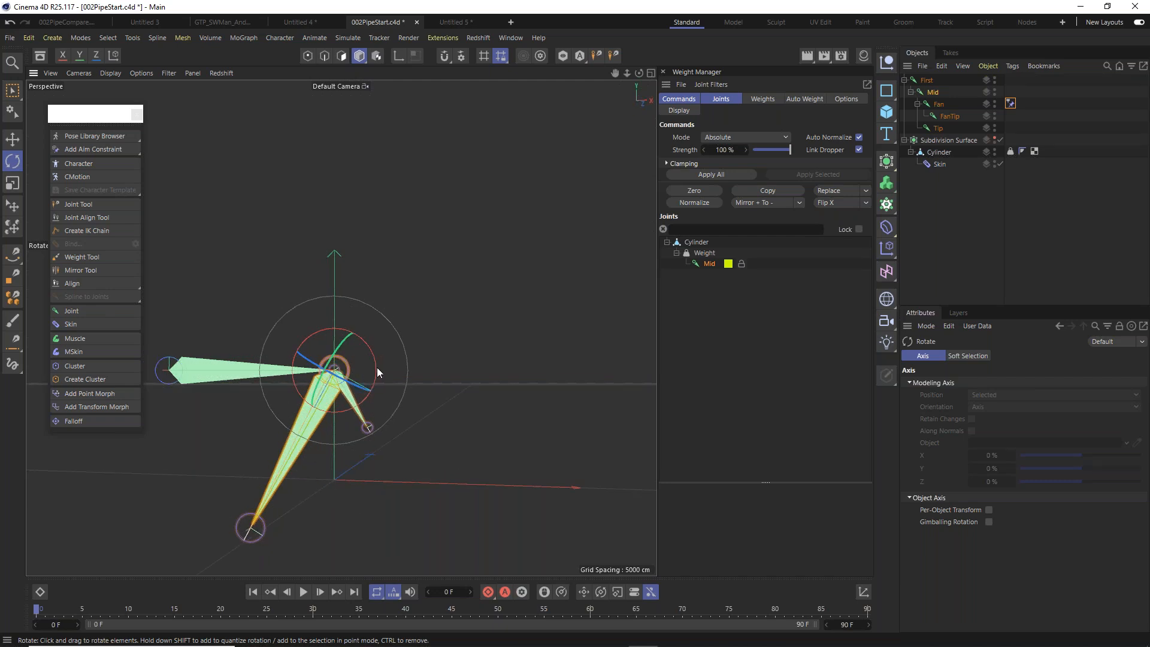
left_click(1011, 103)
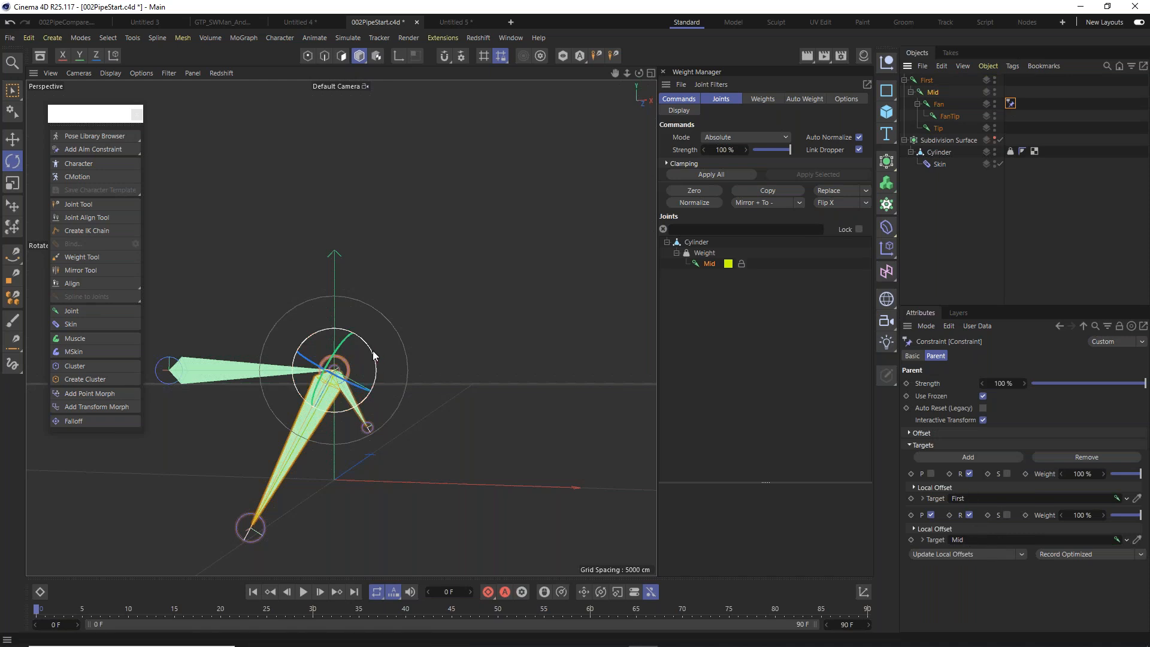
Rotate the Mid joint further to different angles to test the Fan joint, and undo all the test rotations.
left_click_drag(373, 358, 369, 337)
left_click_drag(318, 391, 336, 382, "alt")
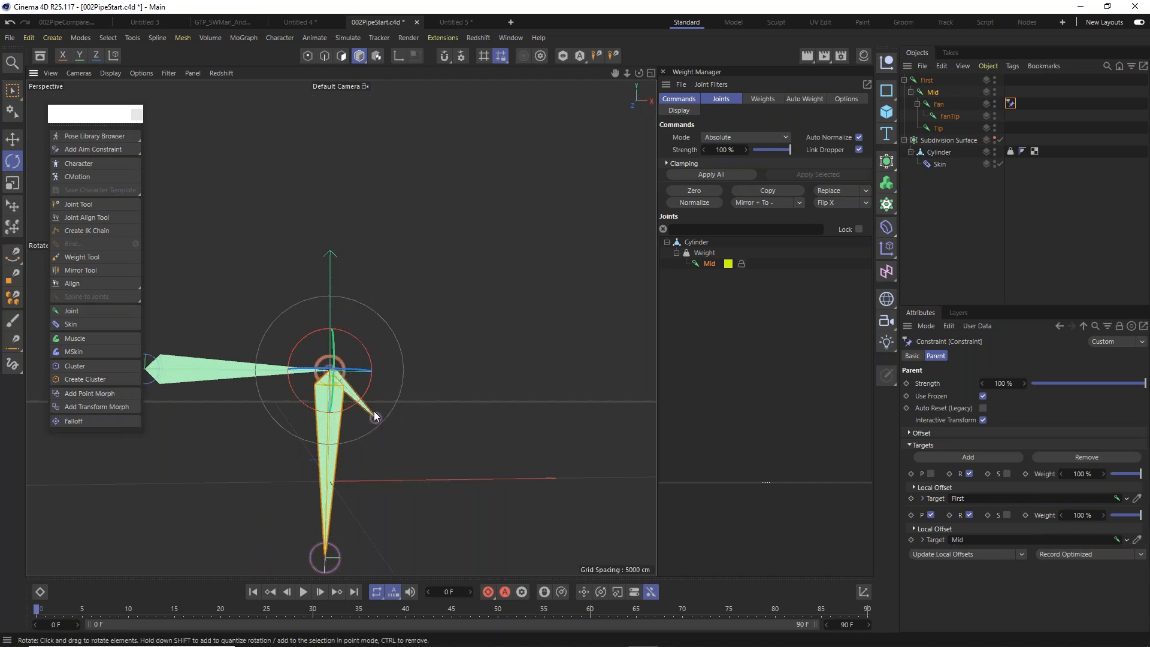
left_click_drag(355, 359, 366, 415)
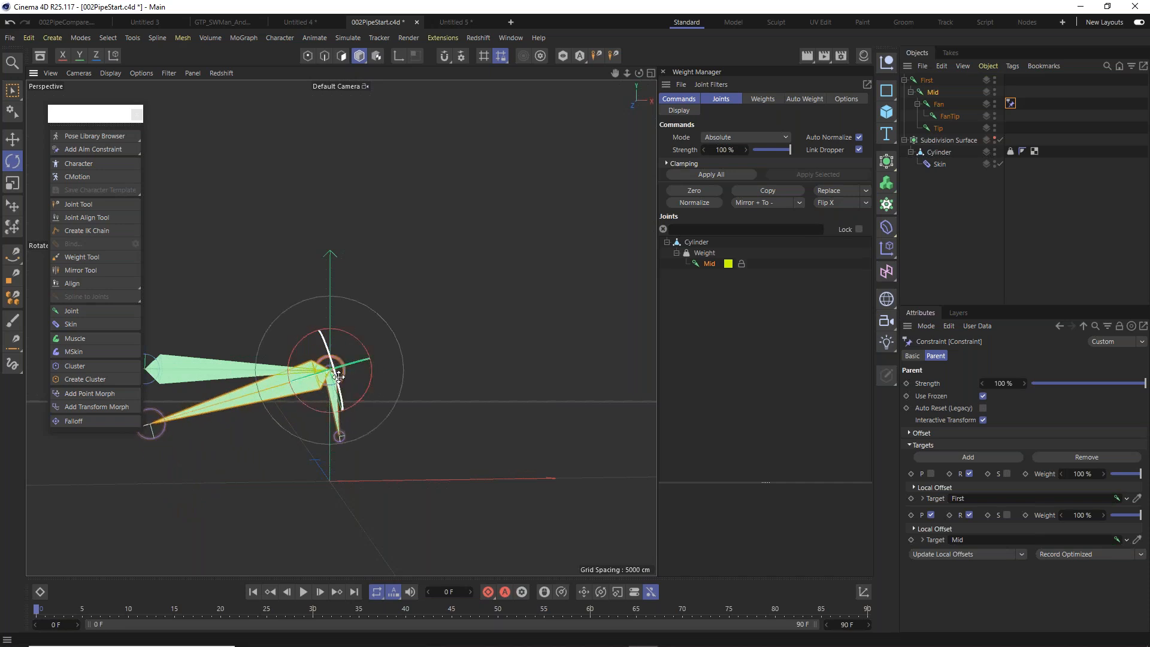
key("ctrl+z")
key("ctrl+z")
key("ctrl+z")
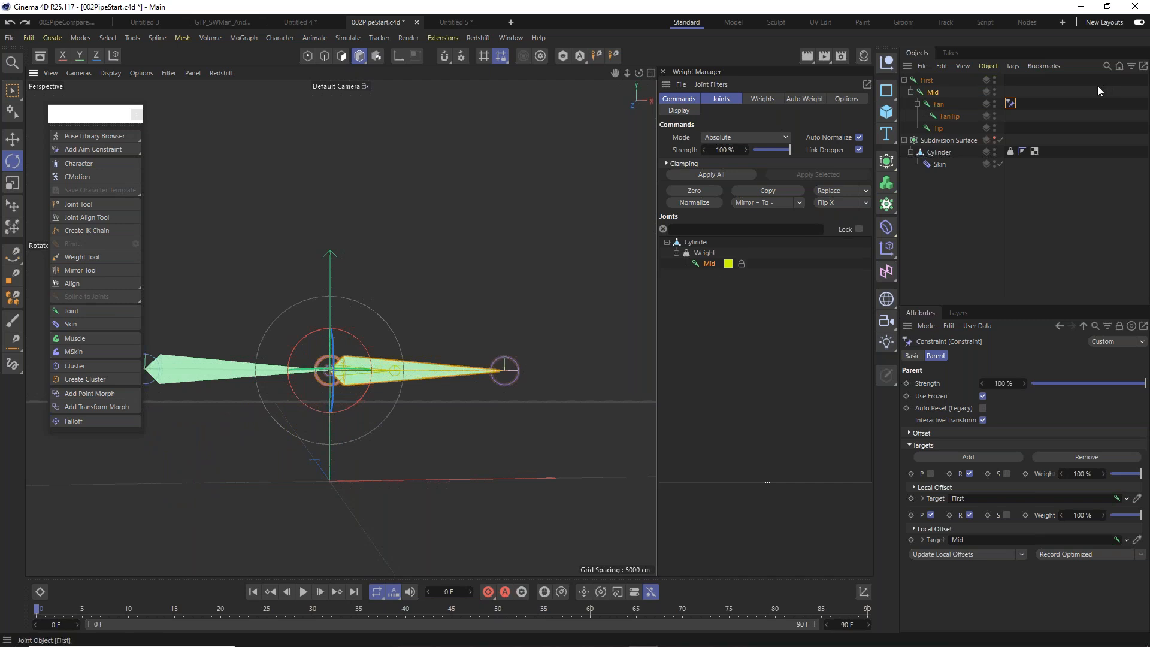
Show the Subdivision Surface with its cylinder in the viewport again.
left_click(994, 138)
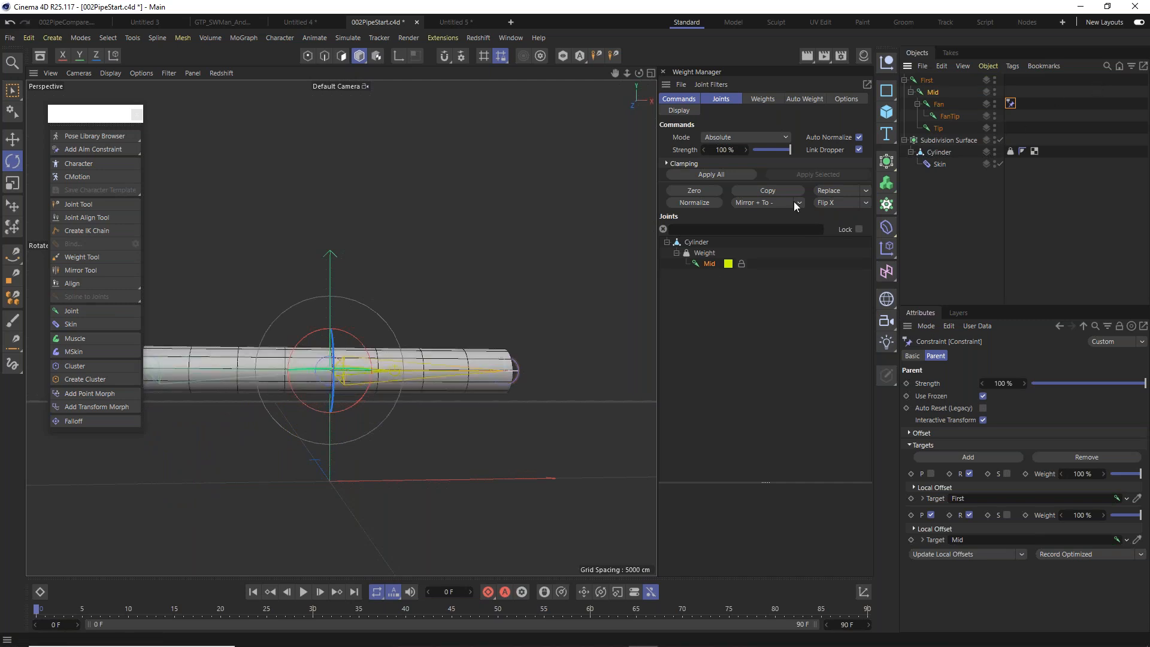
scroll(330, 299, "down", 3)
middle_click_drag(353, 296, 428, 252, "alt")
left_click_drag(428, 252, 423, 310, "alt")
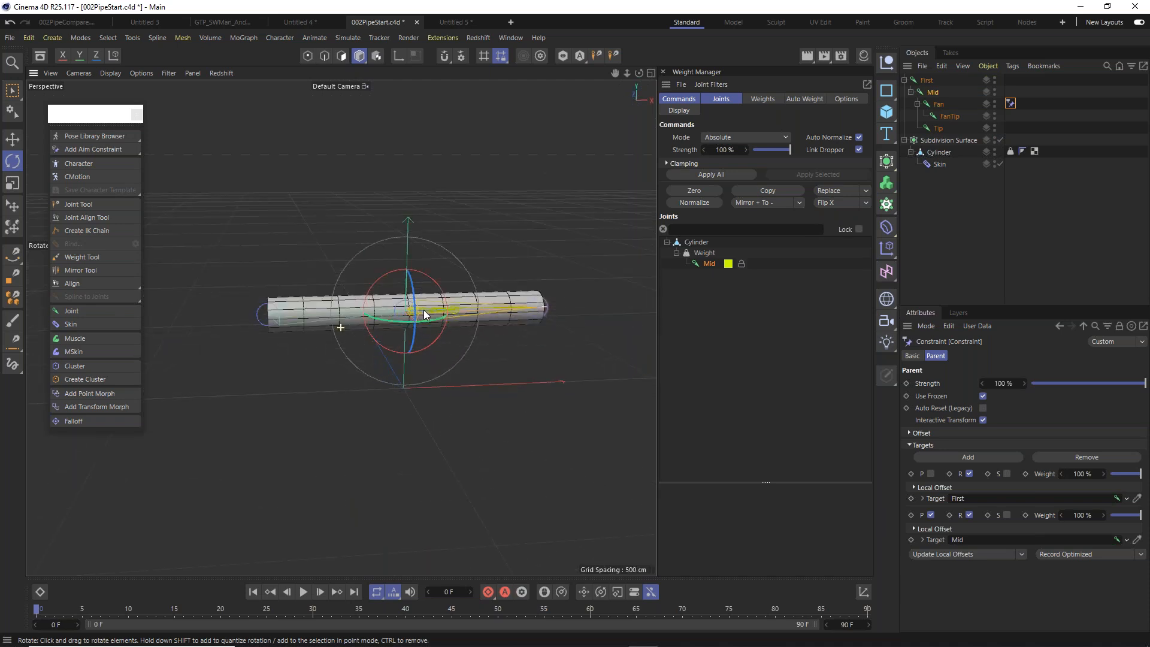
left_click(16, 39)
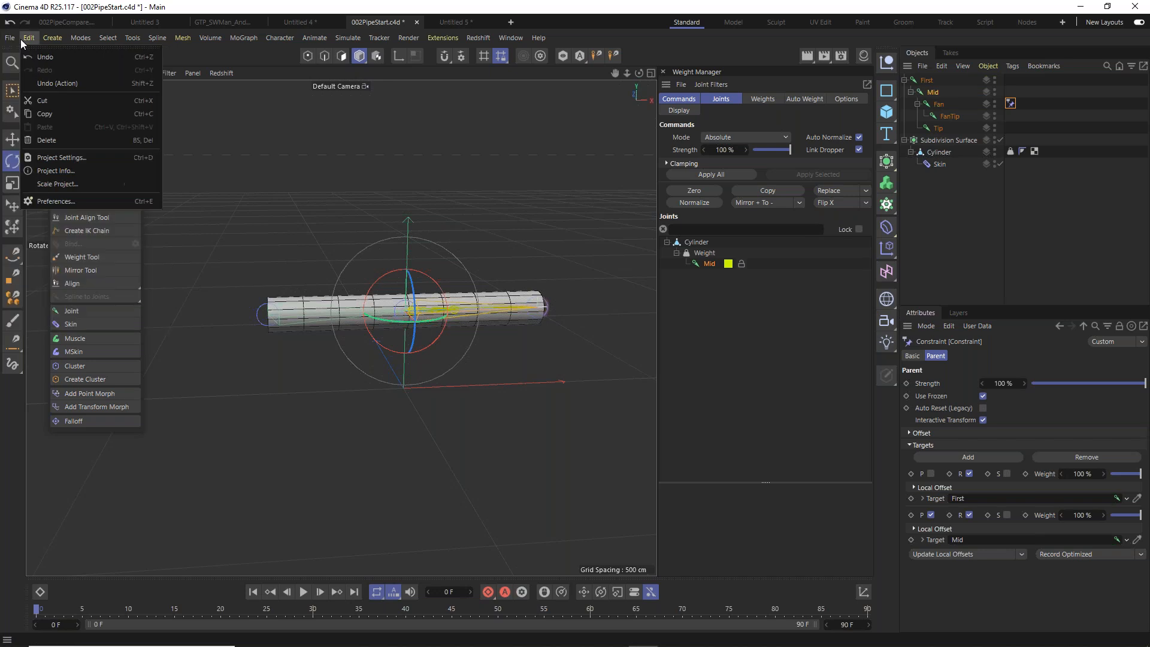
mouse_move(20, 83)
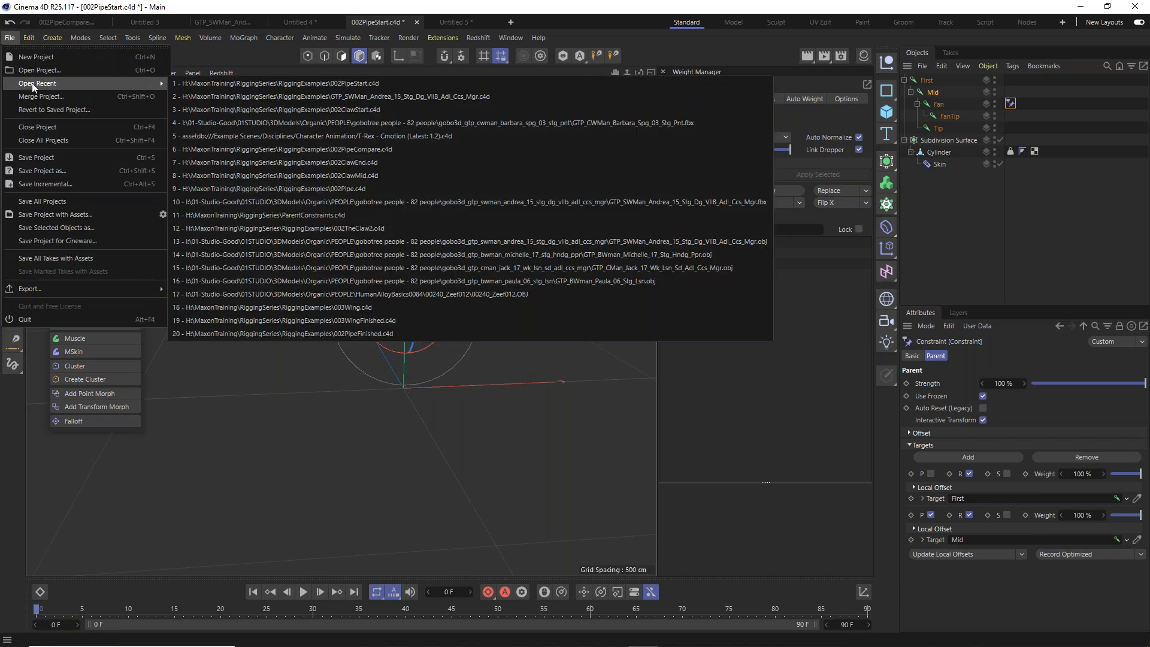
left_click(32, 82)
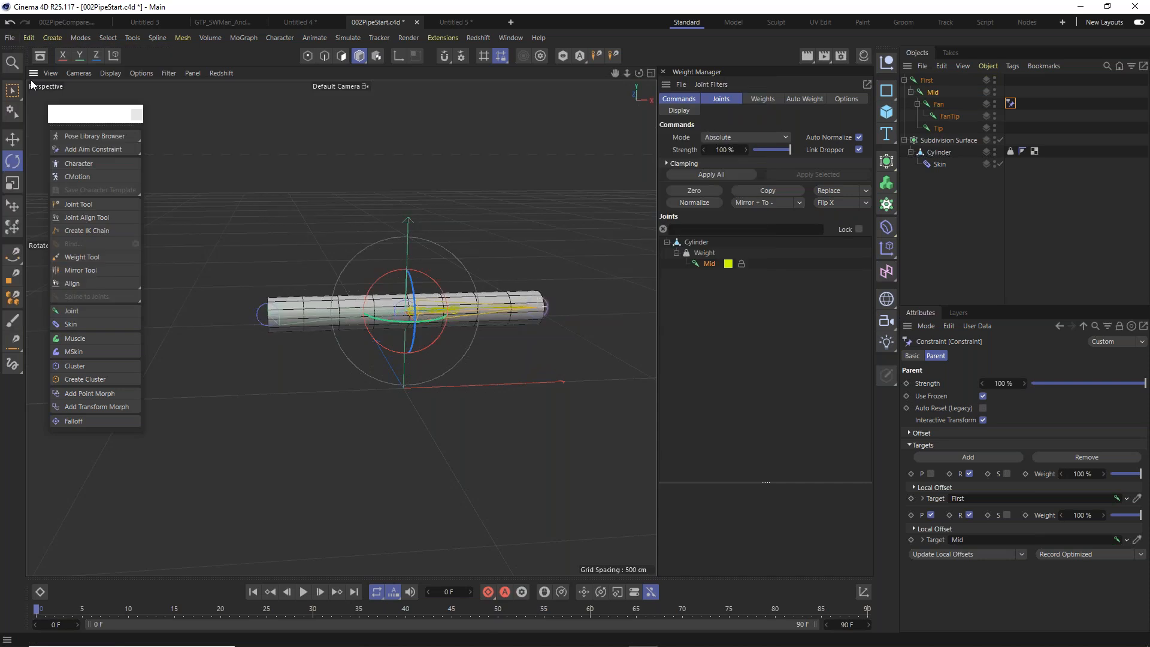
left_click(9, 37)
mouse_move(21, 84)
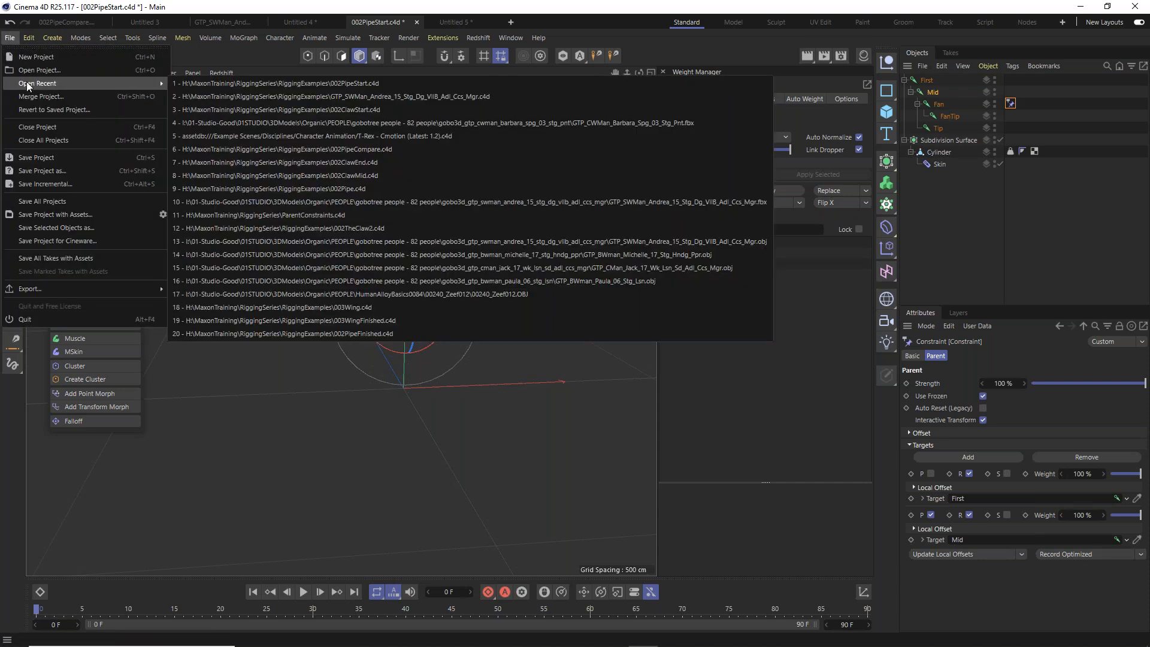
left_click(32, 69)
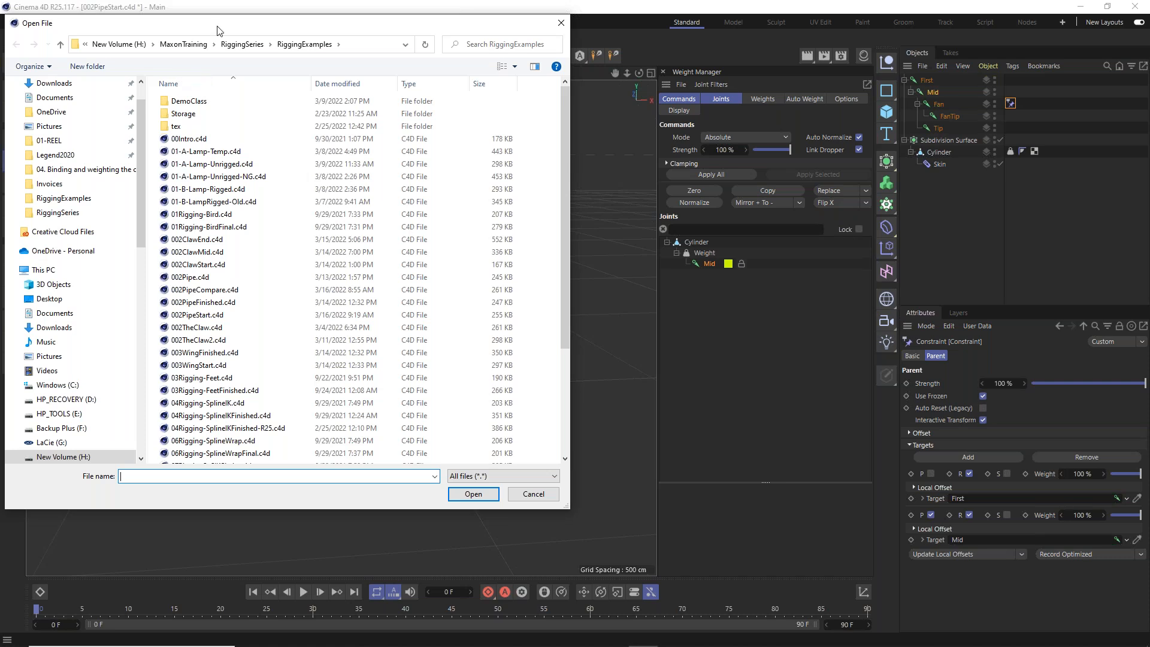
left_click_drag(217, 30, 420, 107)
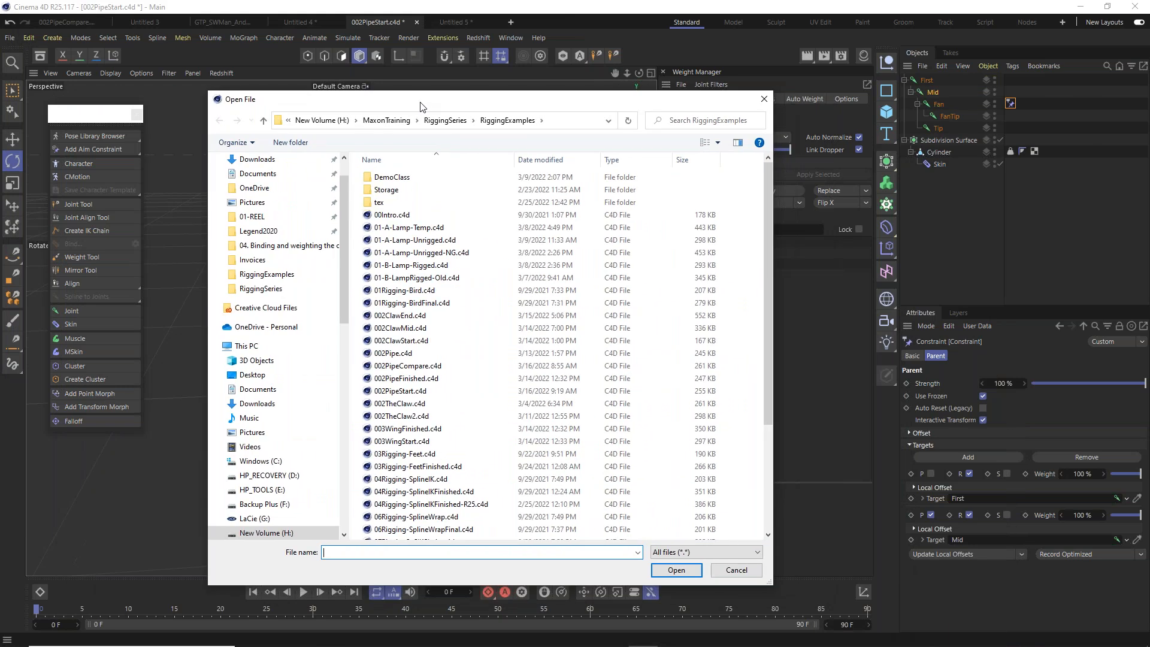
left_click_drag(418, 109, 415, 392)
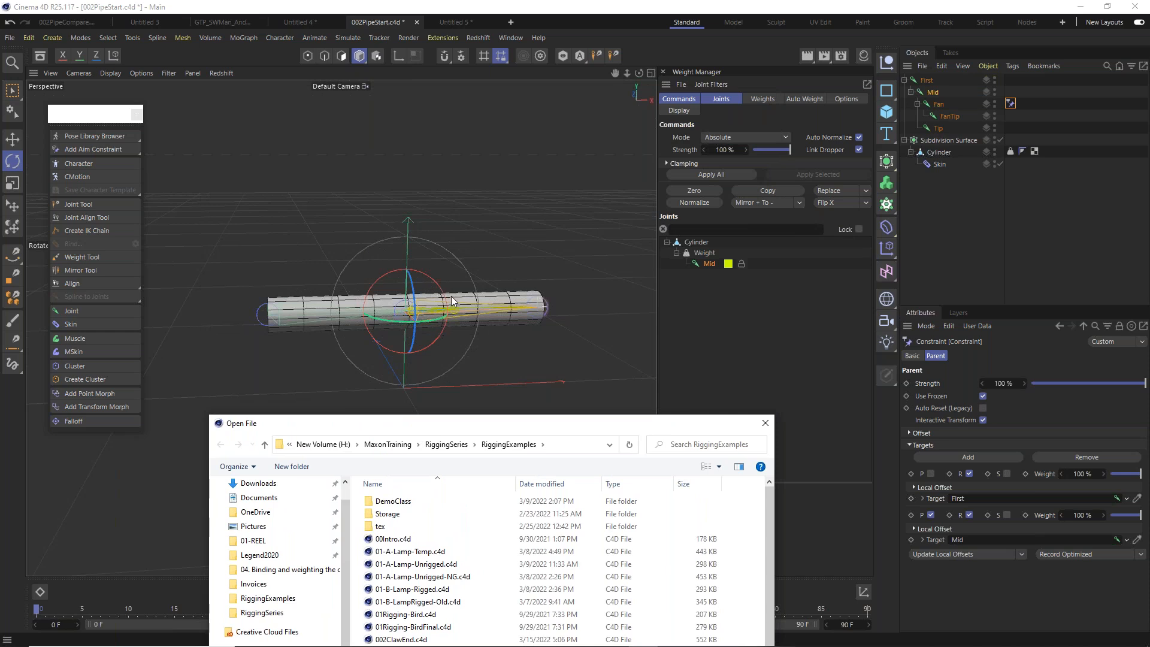
left_click_drag(491, 423, 499, 474)
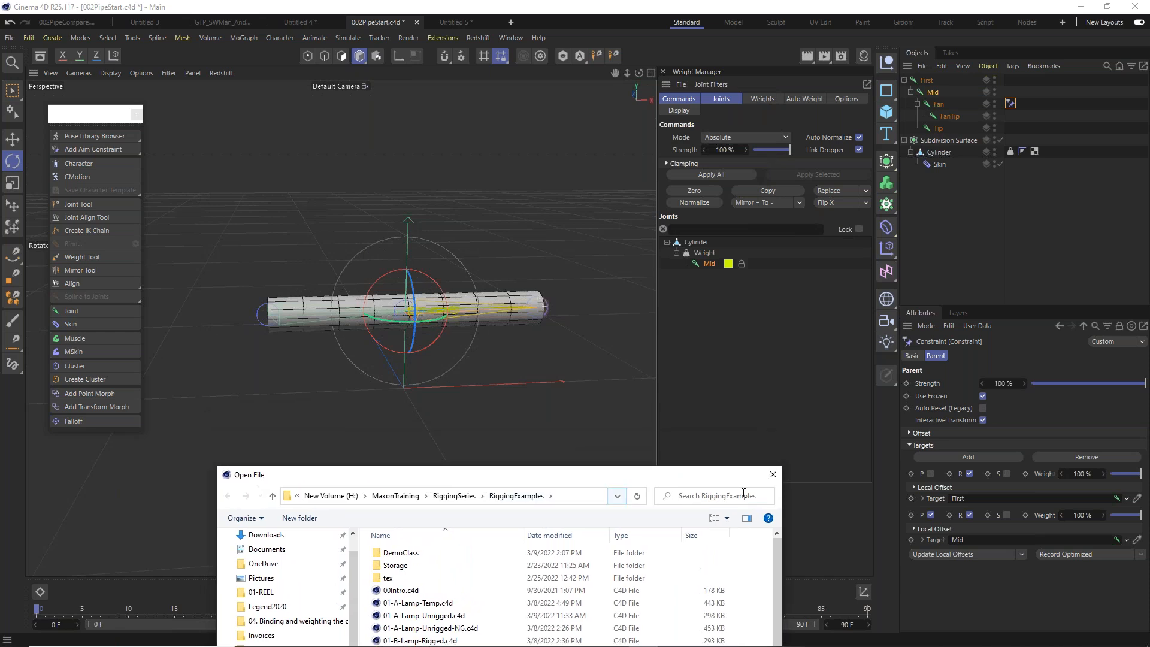
left_click(774, 475)
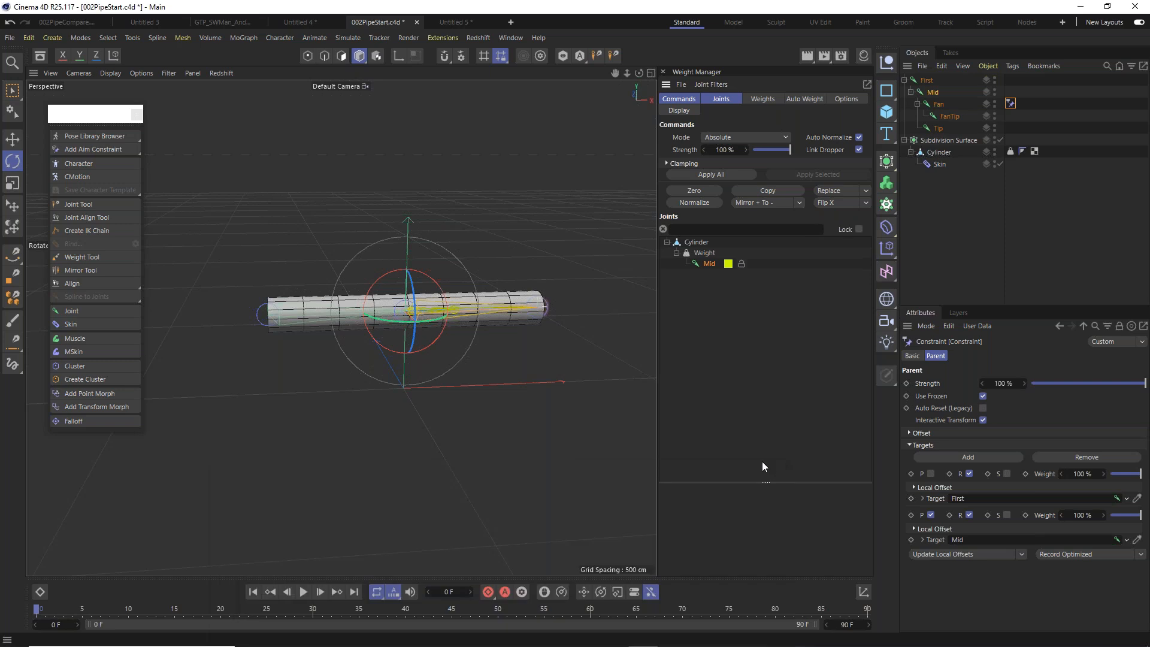
Switch the viewport to the Front view and clear the object selection.
key("F4")
key("F3")
key("F4")
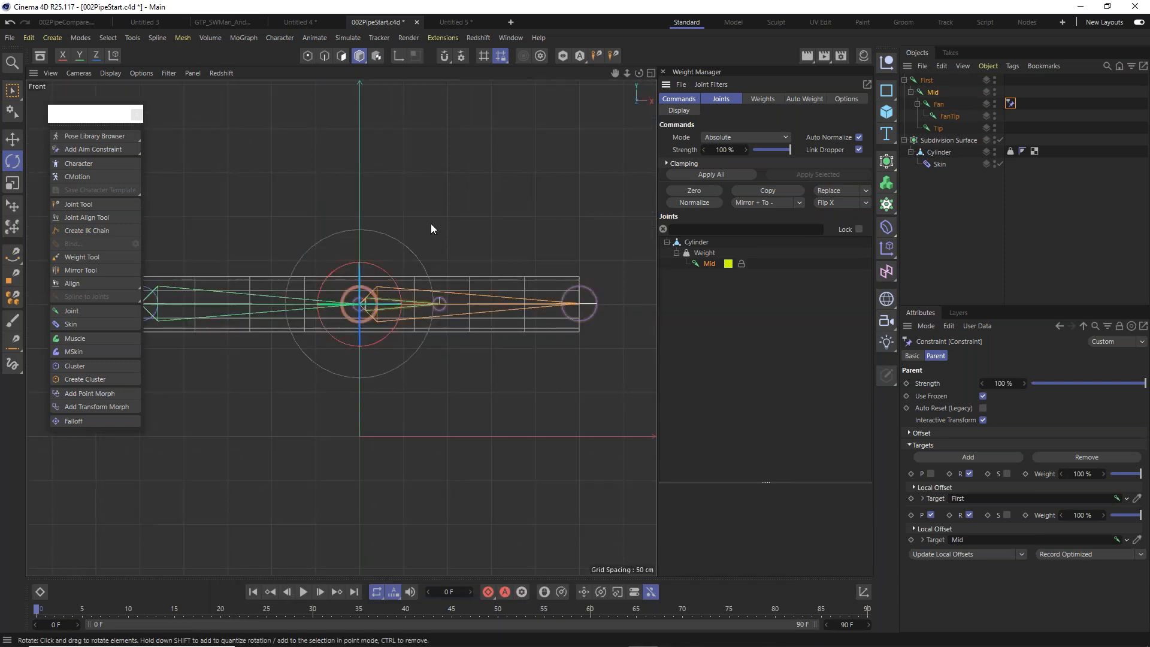
left_click(959, 215)
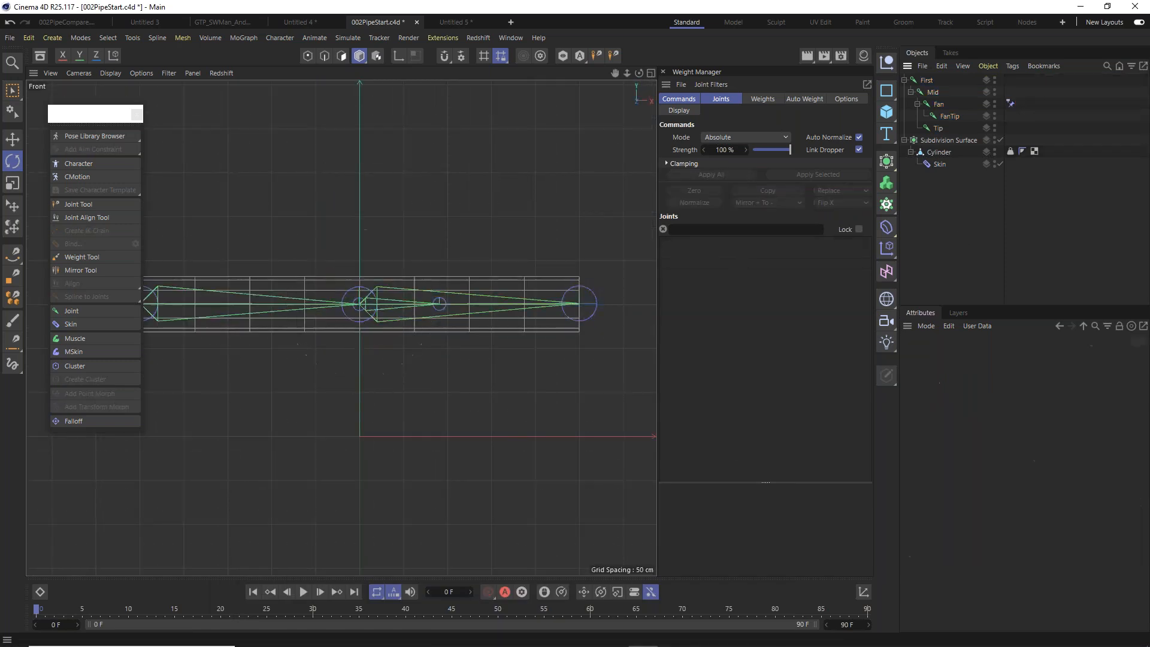
Delete the FanTip joint and examine how the Fan and Mid joints display at the middle of the pipe.
left_click(949, 118)
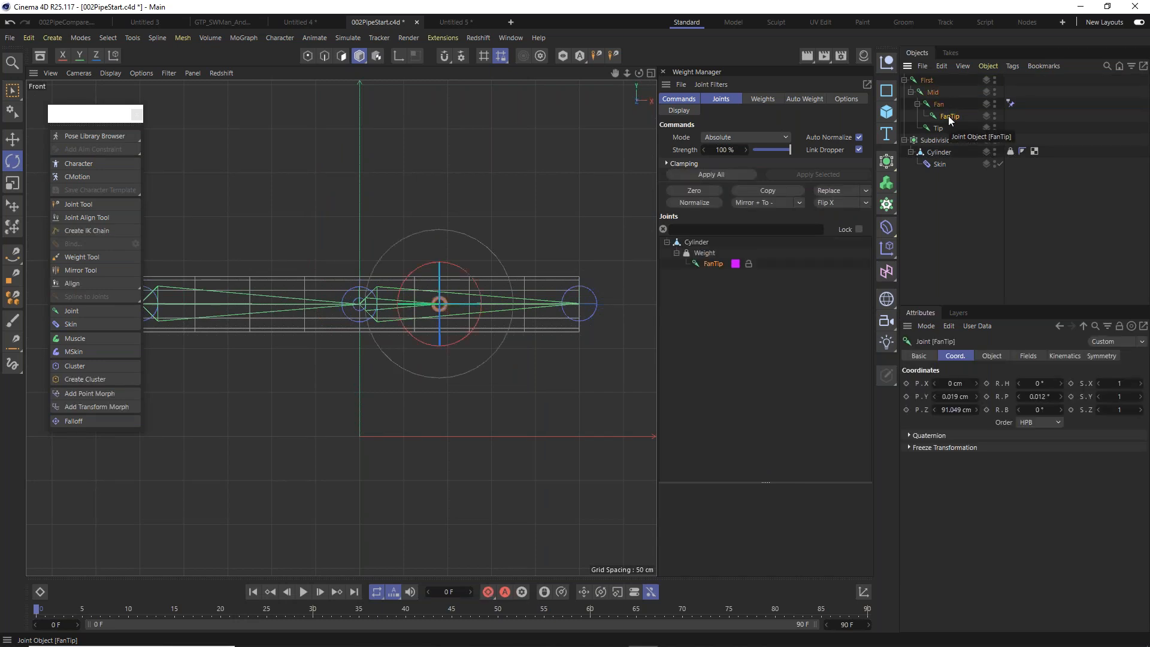
scroll(339, 308, "up", 2)
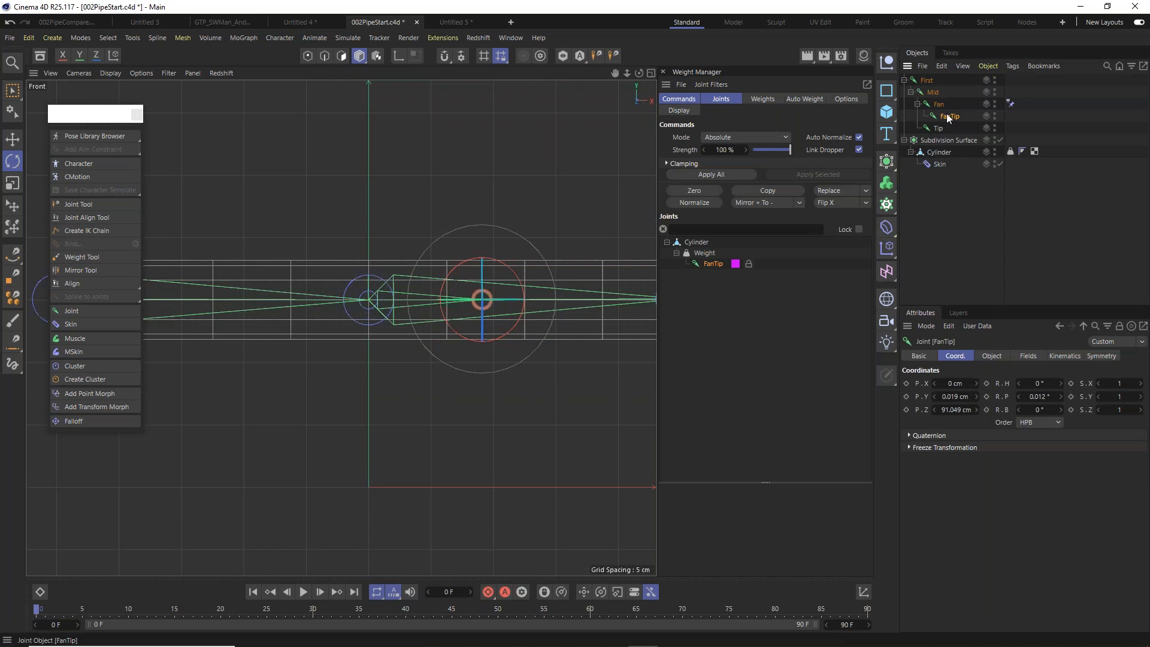
key("Delete")
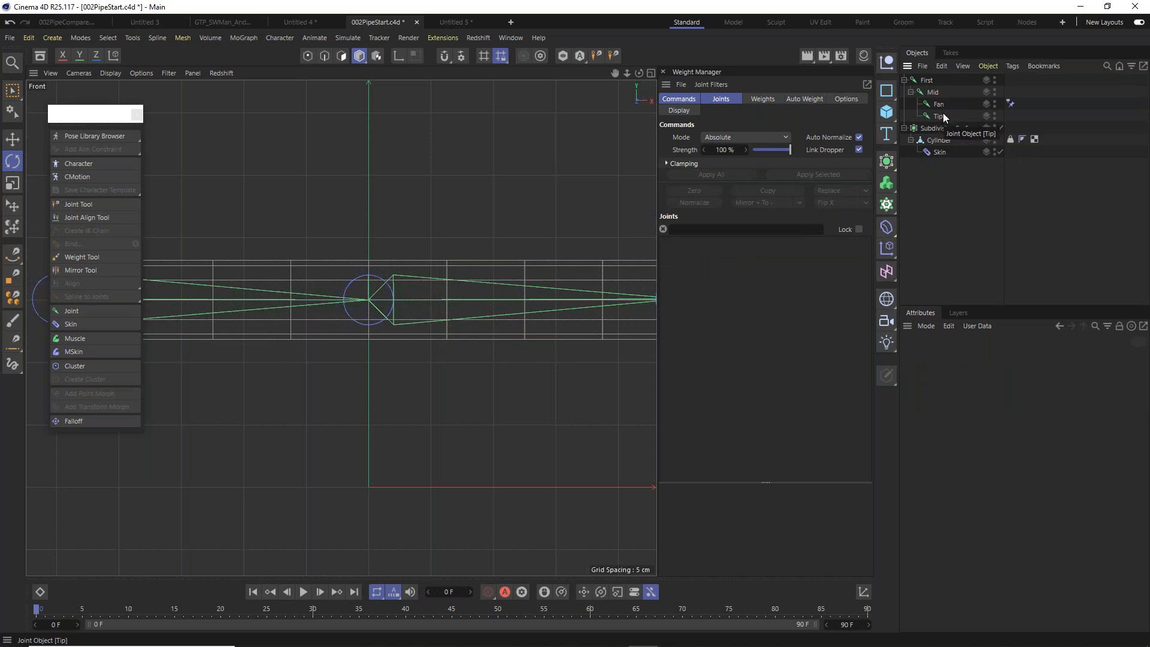
scroll(345, 337, "down", 4)
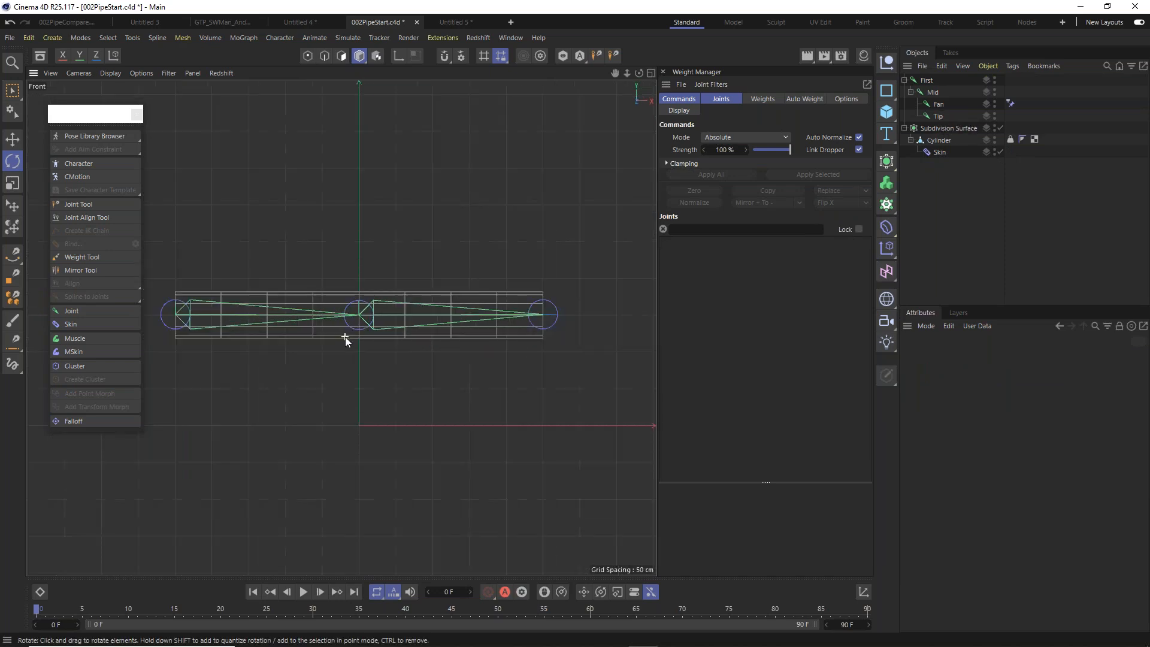
left_click(939, 104)
scroll(340, 319, "up", 5)
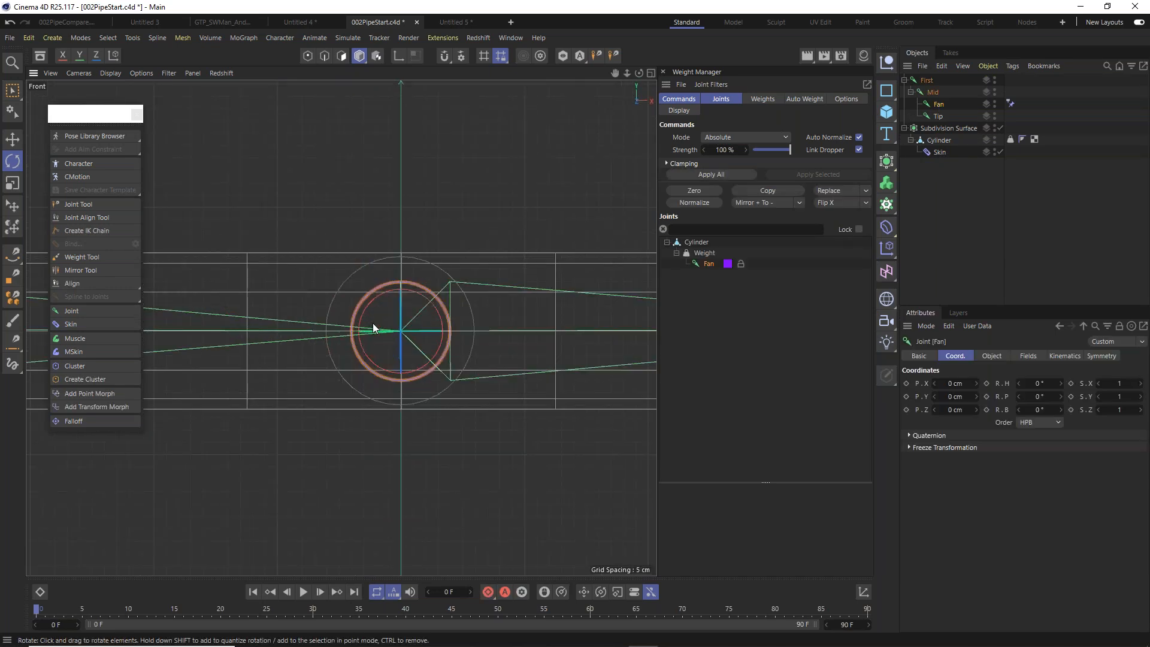
left_click(933, 92)
left_click(939, 105)
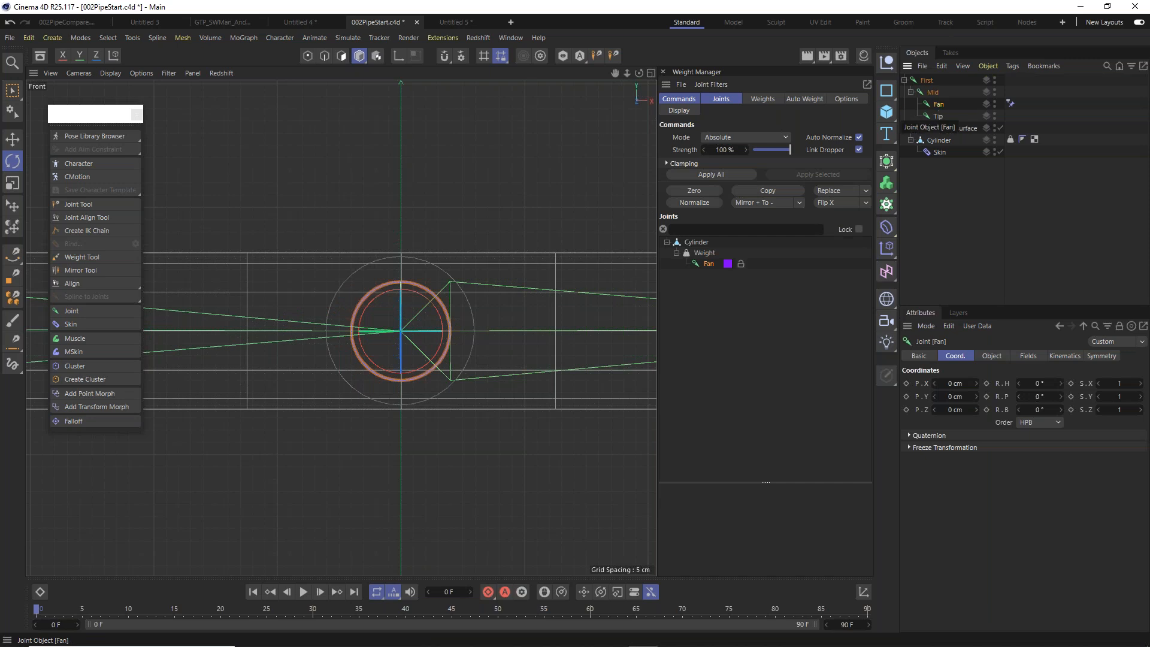
scroll(388, 260, "down", 5)
Rotate the Mid joint downward to bend the pipe, and undo both the rotation and the deletion of FanTip.
left_click(933, 92)
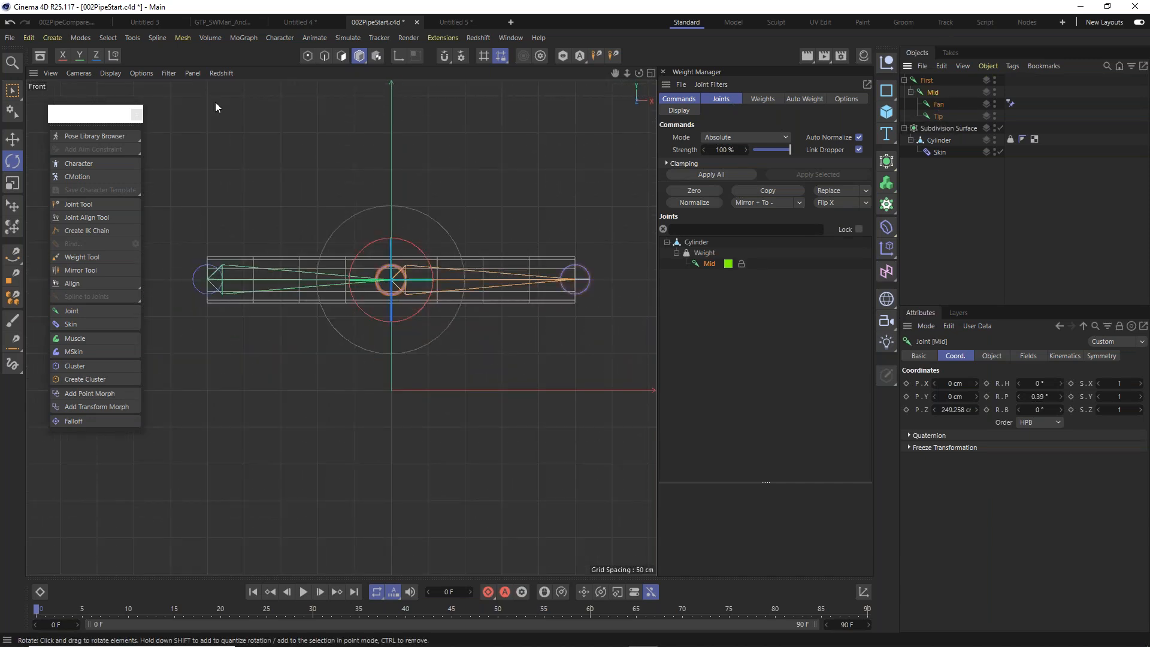
left_click(12, 162)
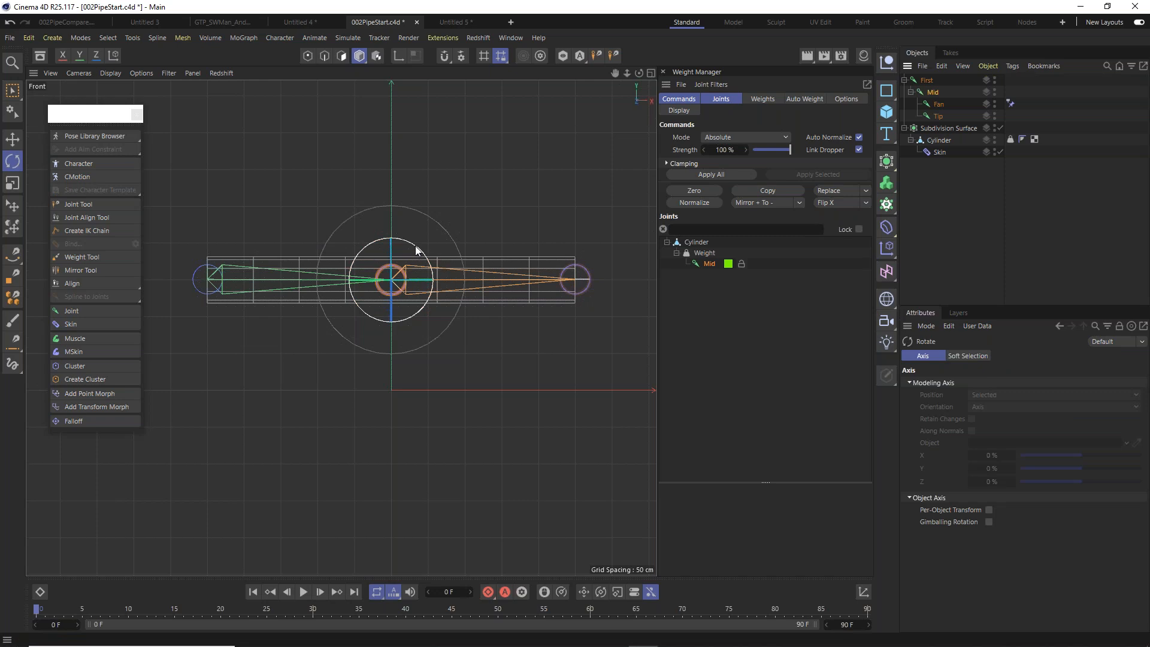
left_click_drag(416, 246, 437, 282)
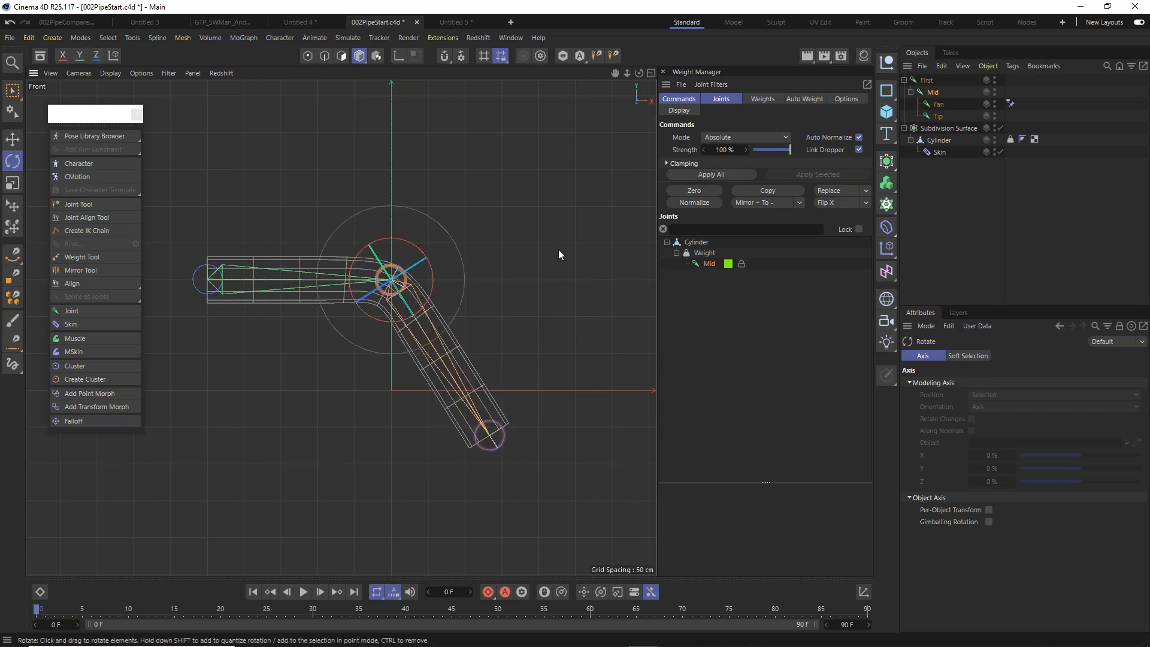
key("ctrl+z")
key("ctrl+z")
key("ctrl+z")
key("ctrl+z")
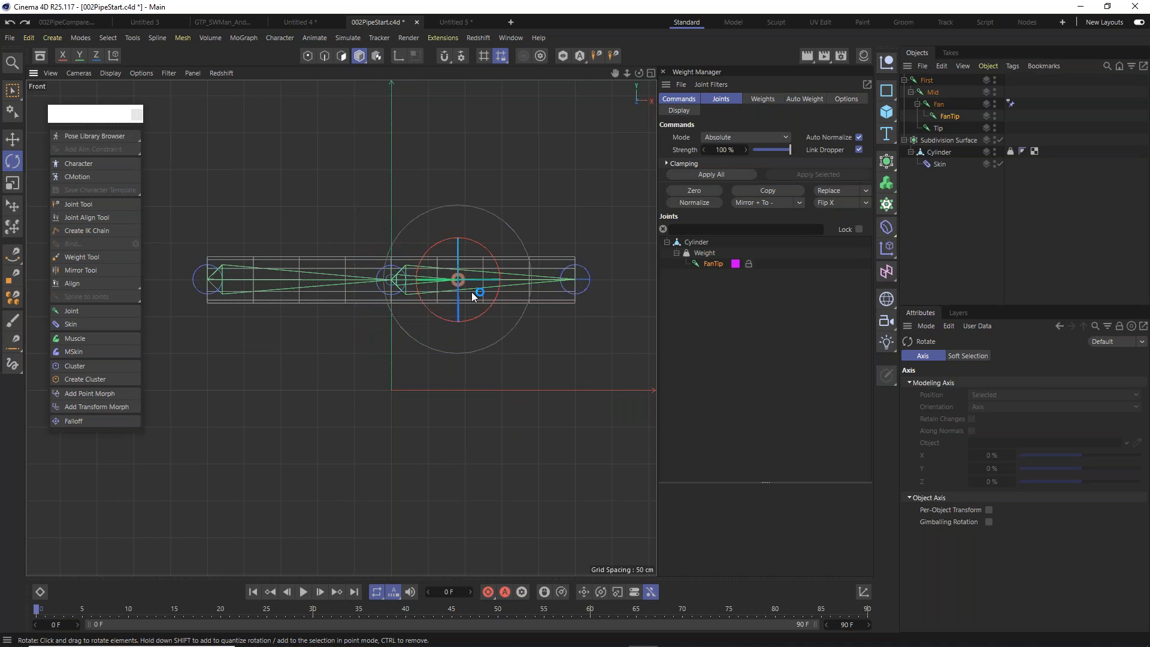
Reposition the FanTip joint with the Joint Tool straight below the Fan joint, just outside the cylinder.
scroll(383, 256, "up", 5)
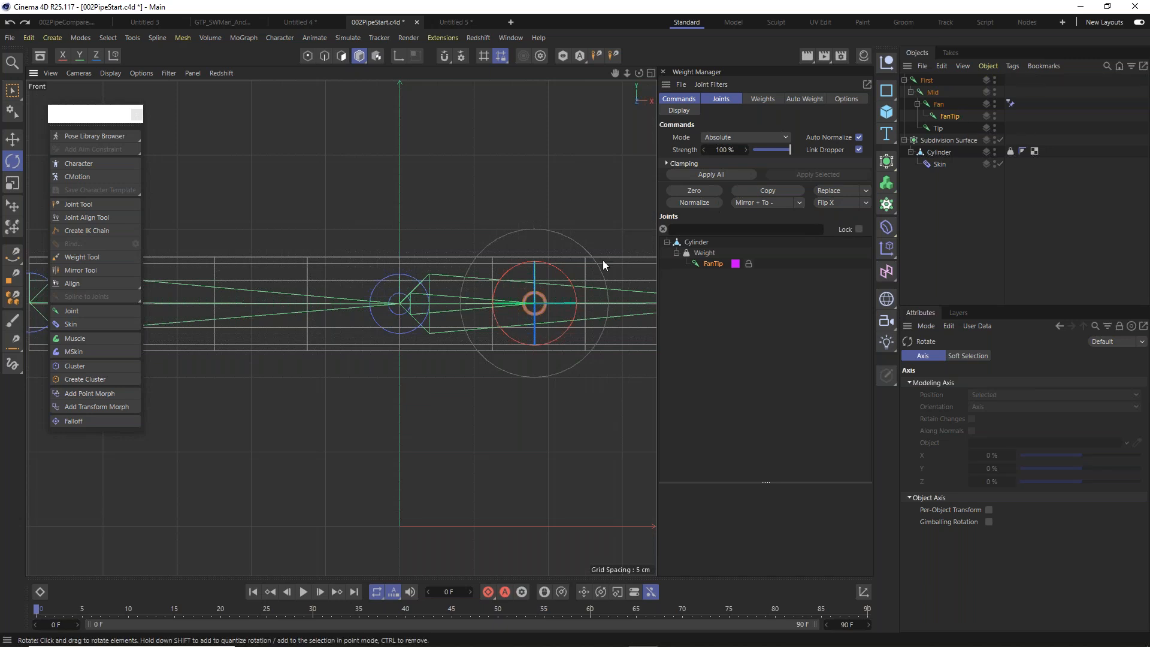
left_click(89, 205)
mouse_move(536, 308)
left_mouse_down()
mouse_move(419, 305)
mouse_move(647, 314)
mouse_move(535, 308)
left_mouse_up()
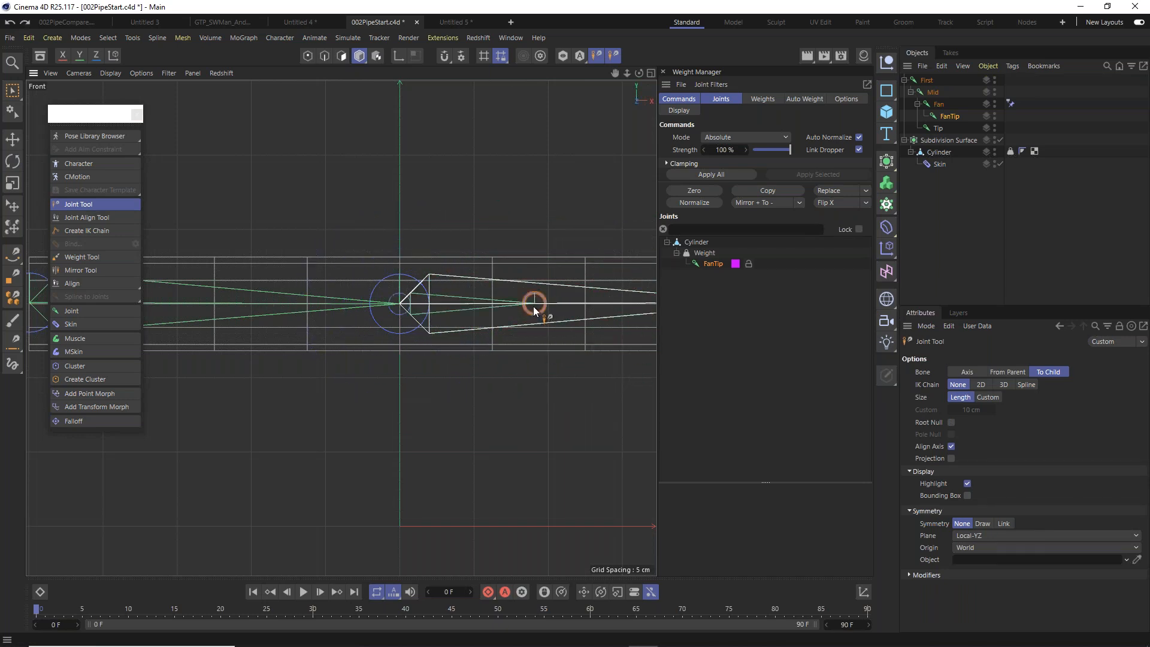
left_click_drag(538, 306, 398, 422)
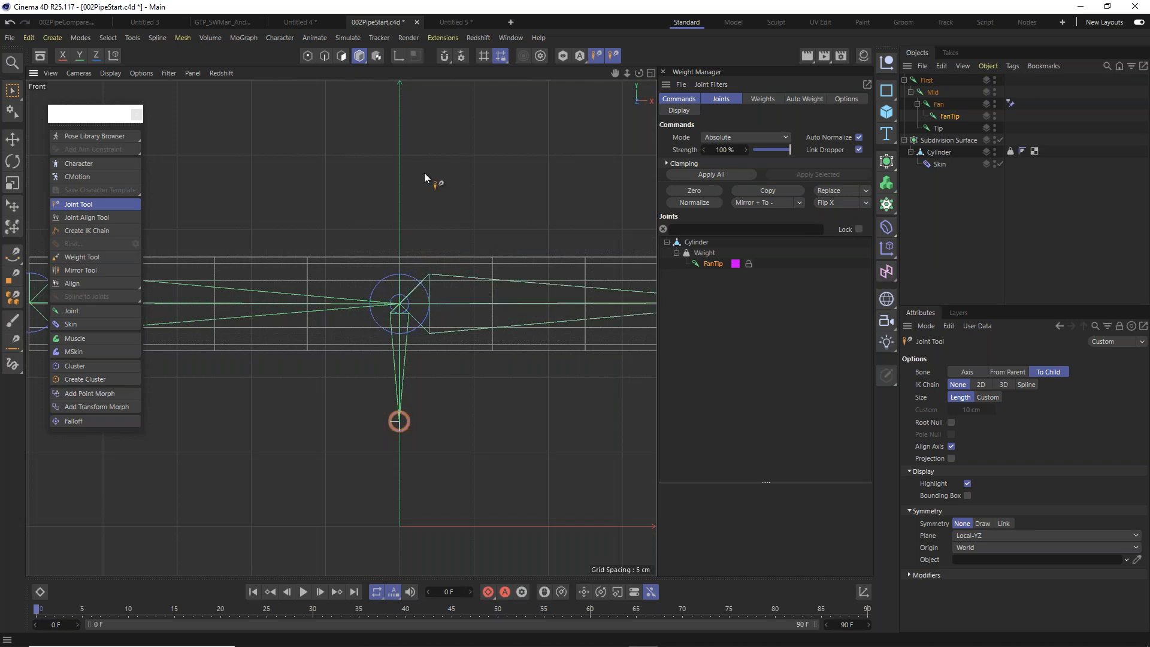
Rotate the Mid joint upward to test the bend, then undo the rotation and the repositioning of FanTip.
scroll(462, 174, "down", 6)
middle_click_drag(418, 196, 438, 263, "alt")
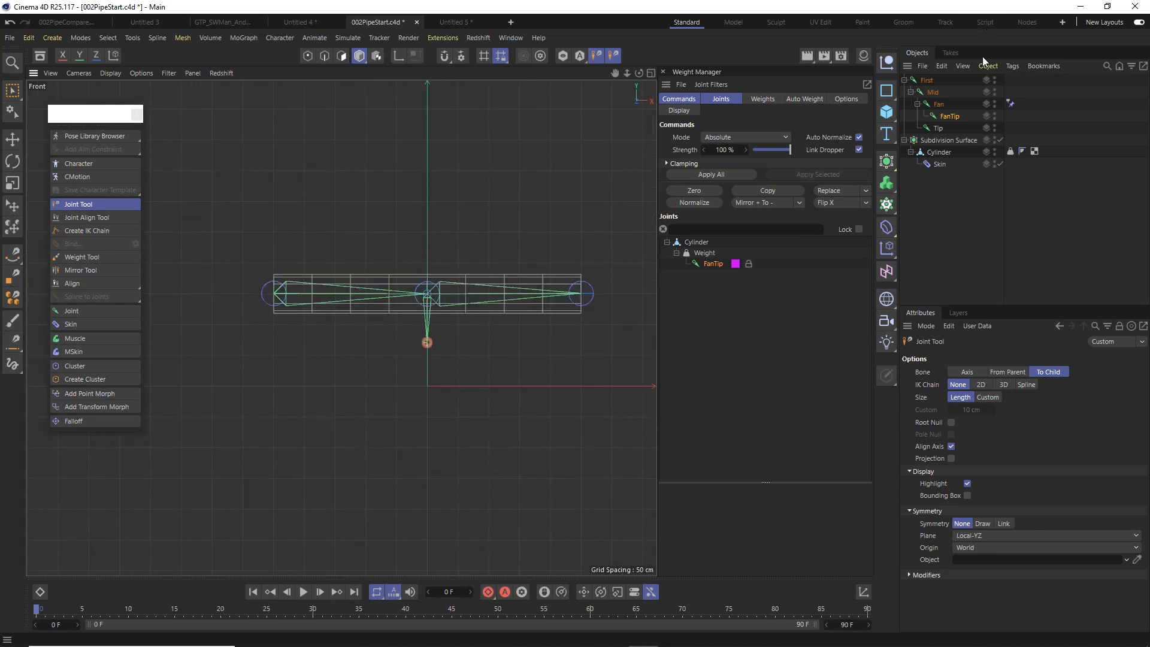
left_click(941, 93)
key("r")
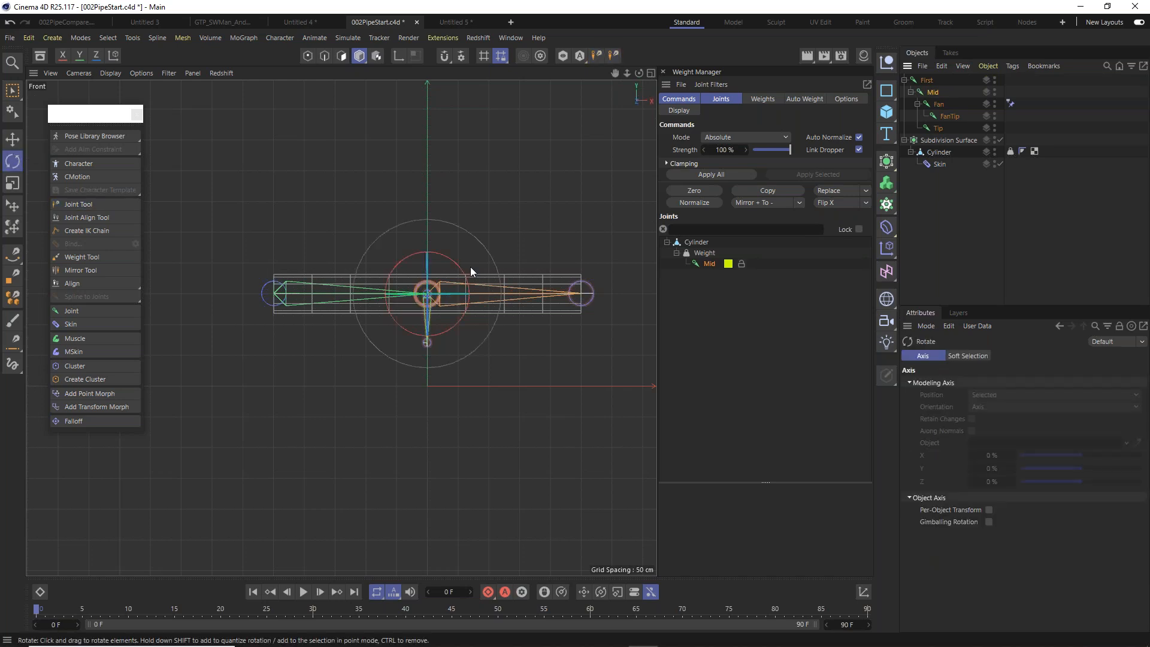
left_click_drag(457, 264, 519, 188)
key("ctrl+z")
key("ctrl+z")
key("ctrl+z")
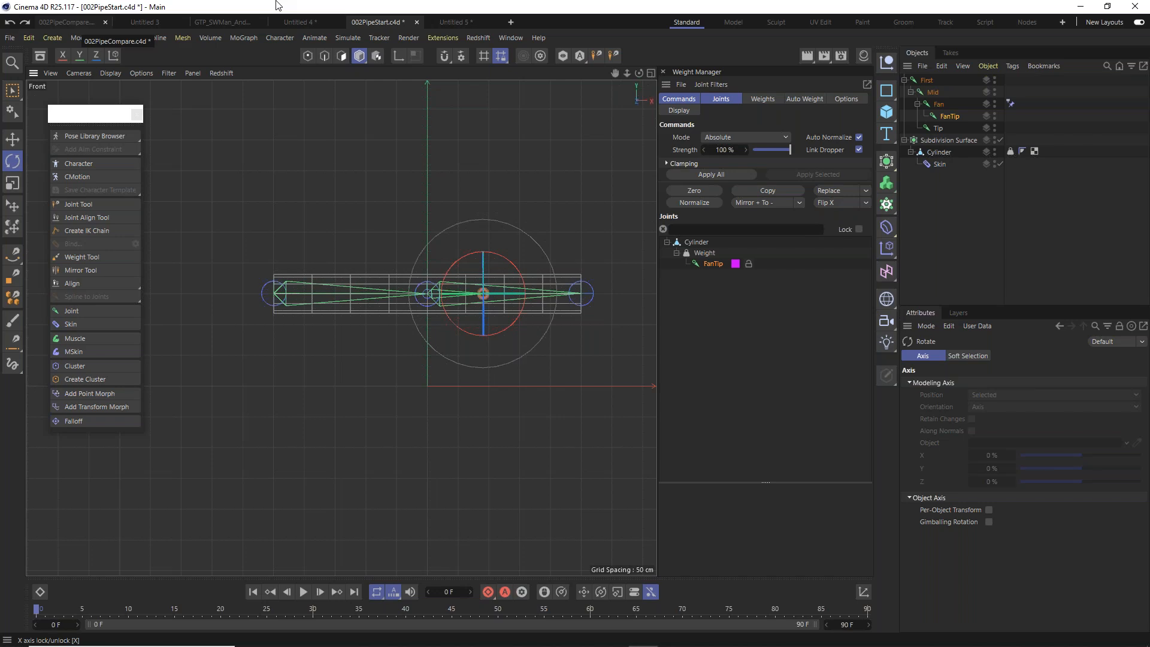
In Point mode, pull the Cylinder's bottom edge point below the Fan joint slightly downward.
scroll(427, 303, "up", 2)
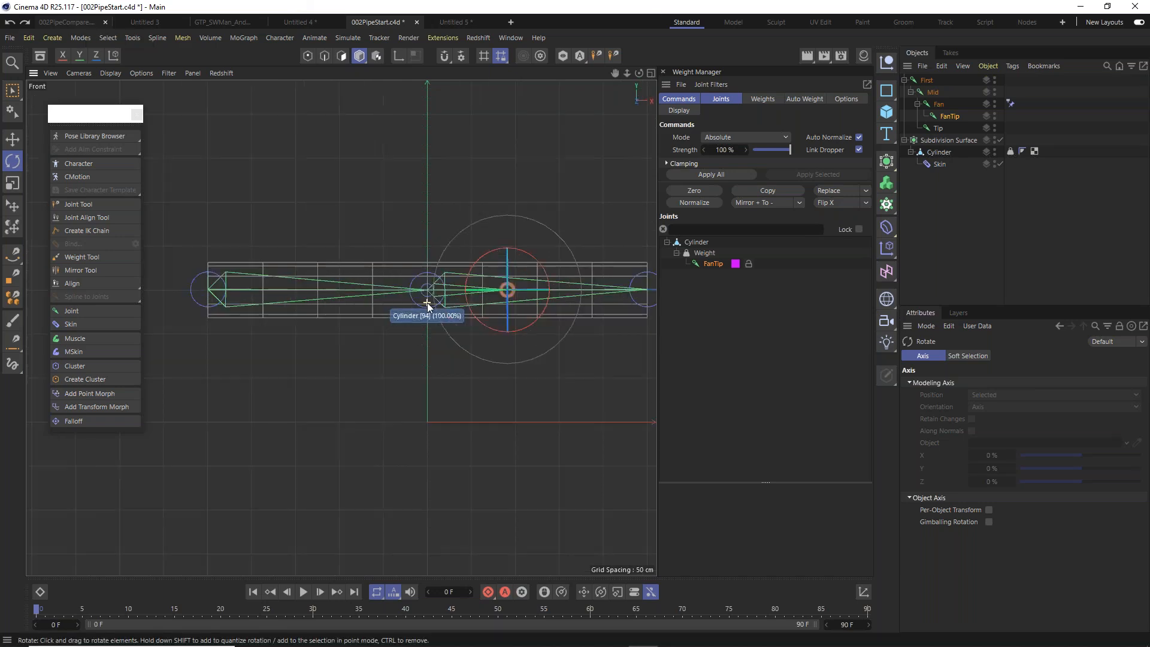
scroll(426, 303, "up", 5)
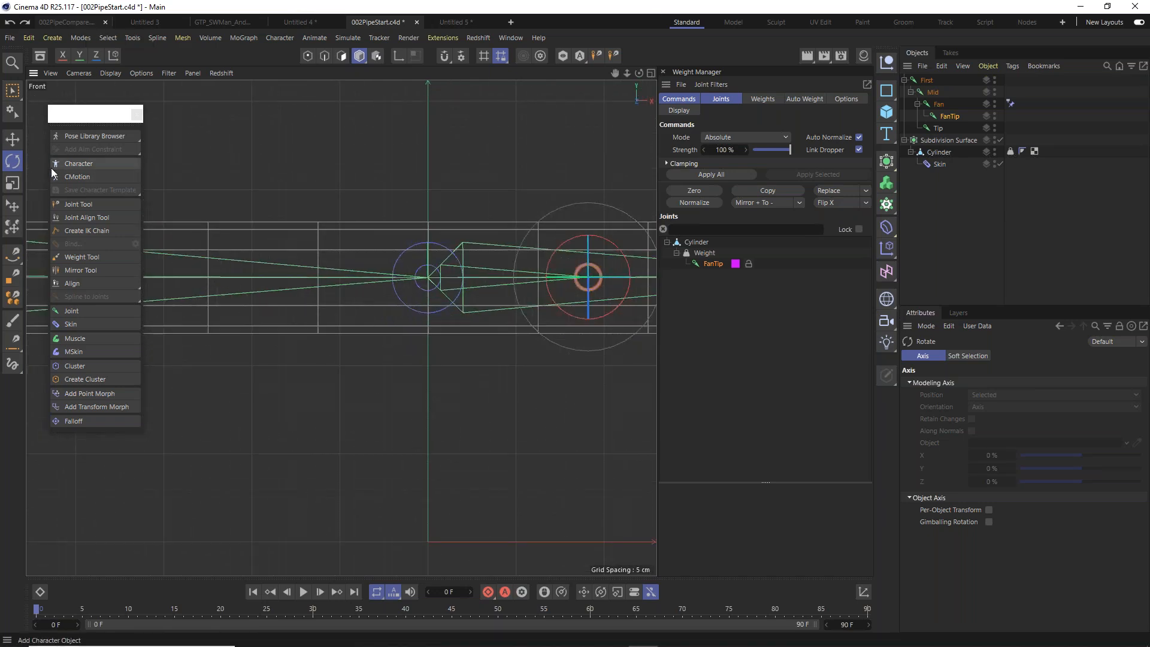
left_click(308, 56)
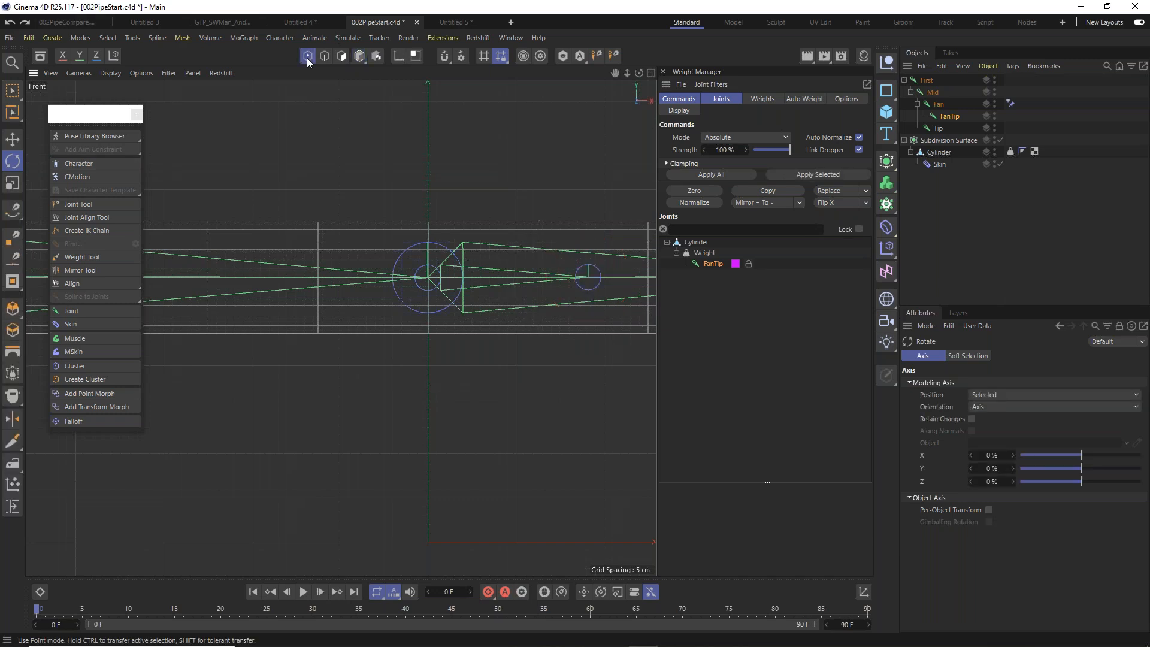
key("e")
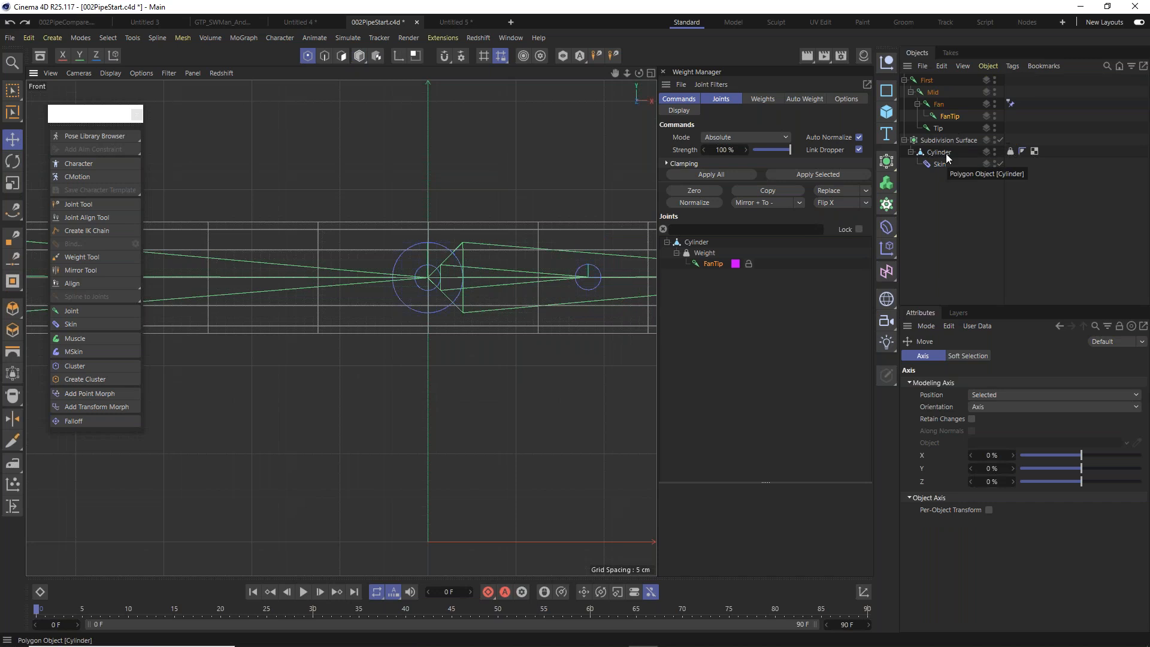
left_click(947, 155)
left_click_drag(429, 273, 432, 337)
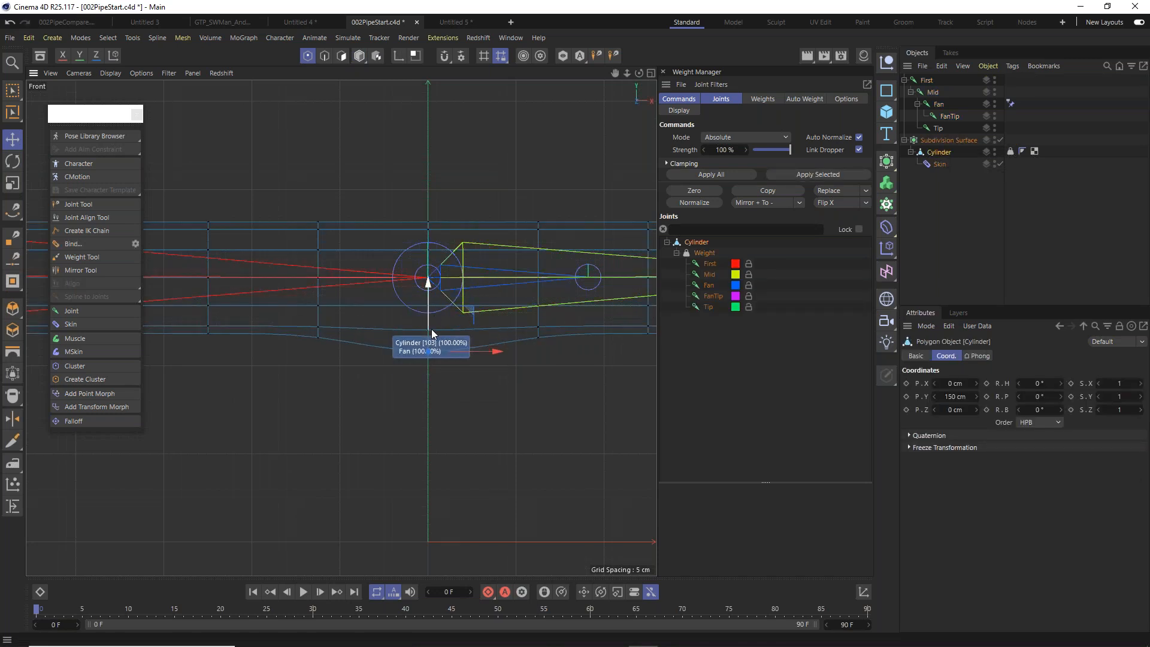
Rectangle-select the remaining lower and middle points at the Cylinder's centre and shift them downward to shape a bulge under the Fan joint.
left_click(18, 89)
left_click_drag(406, 318, 442, 339)
left_click_drag(432, 268, 442, 325)
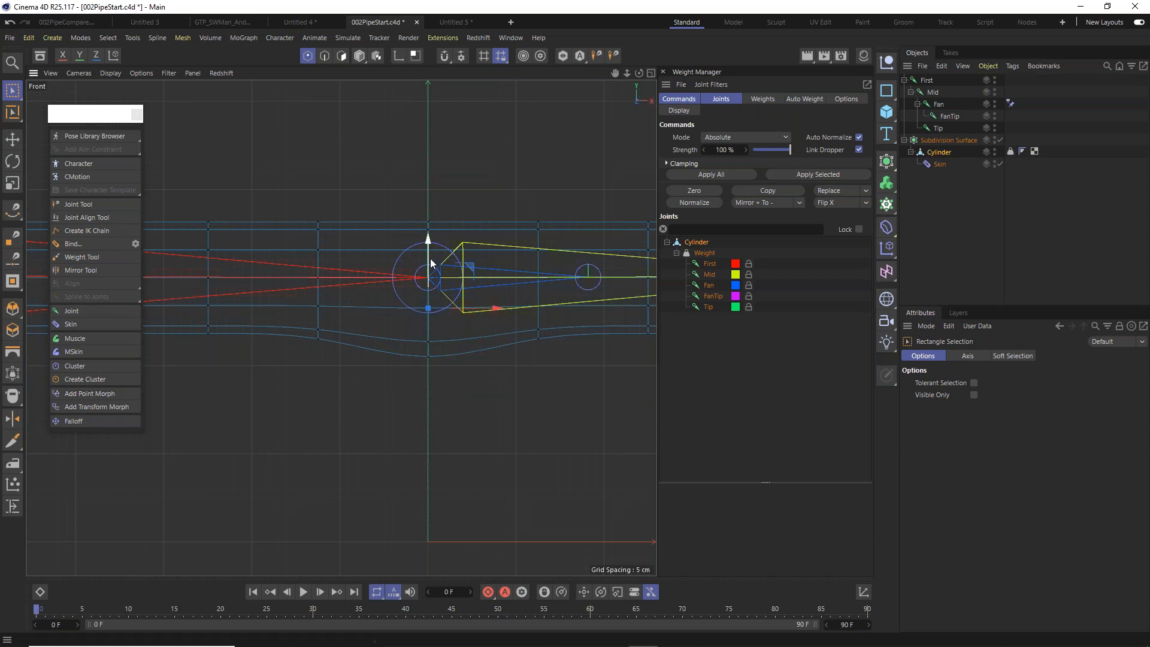
left_click_drag(427, 243, 448, 297)
left_click_drag(429, 208, 424, 231)
Return to Model mode and rotate the Mid joint upward until the second half of the pipe stands vertical.
scroll(425, 299, "down", 5)
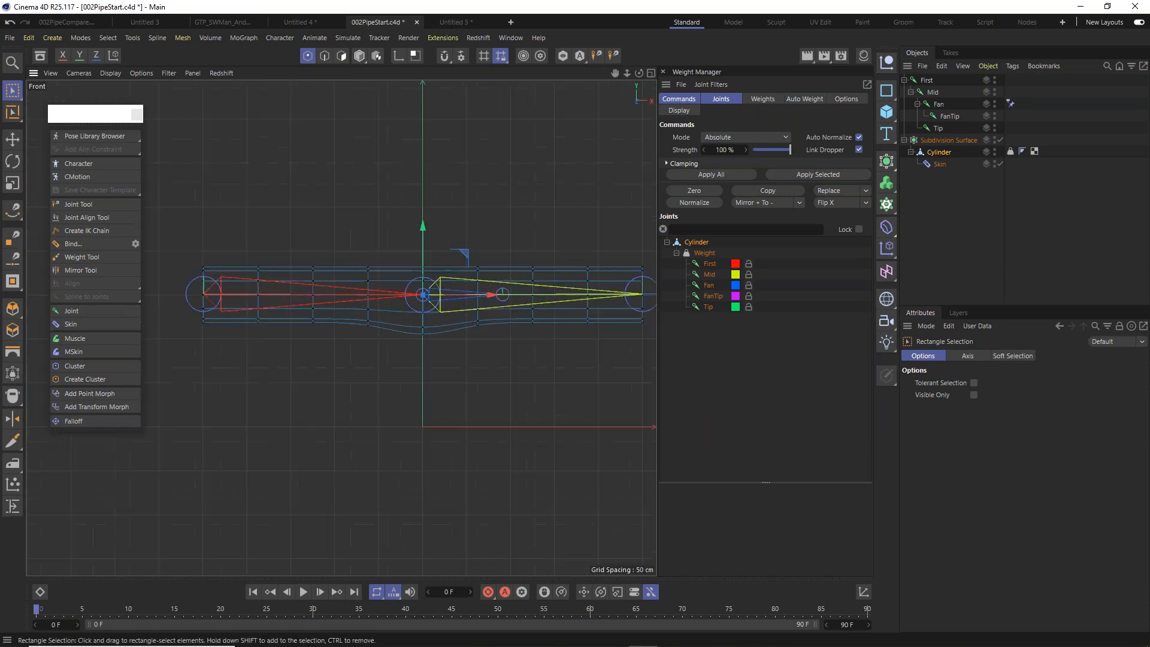
left_click(13, 139)
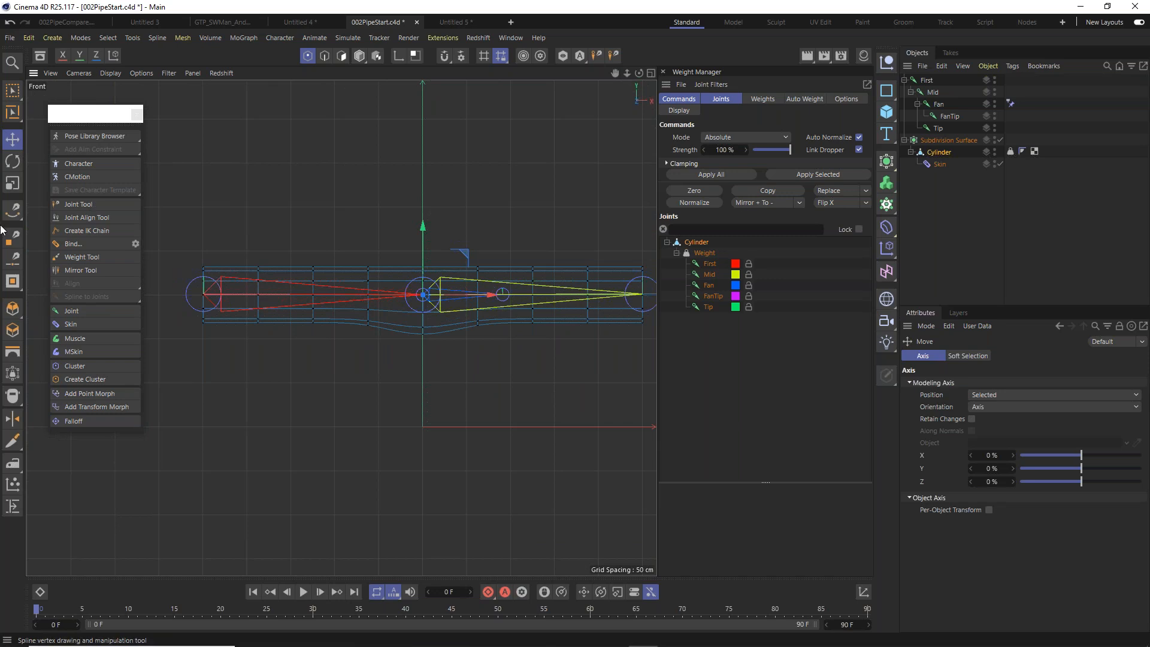
left_click(360, 56)
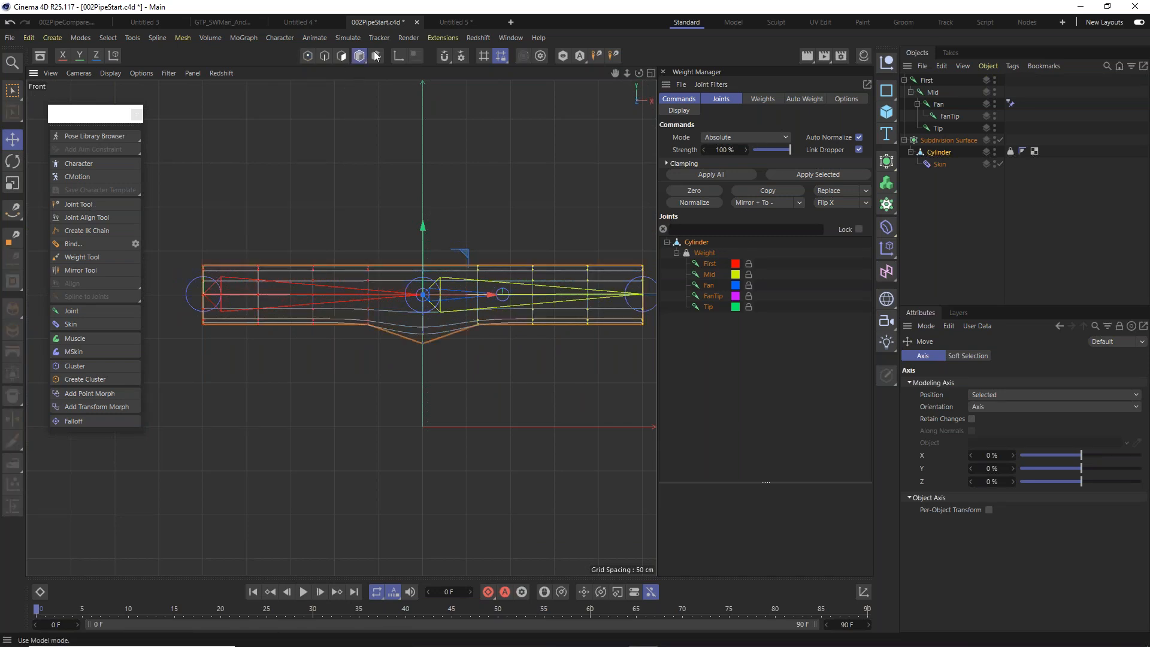
left_click(933, 93)
left_click(12, 161)
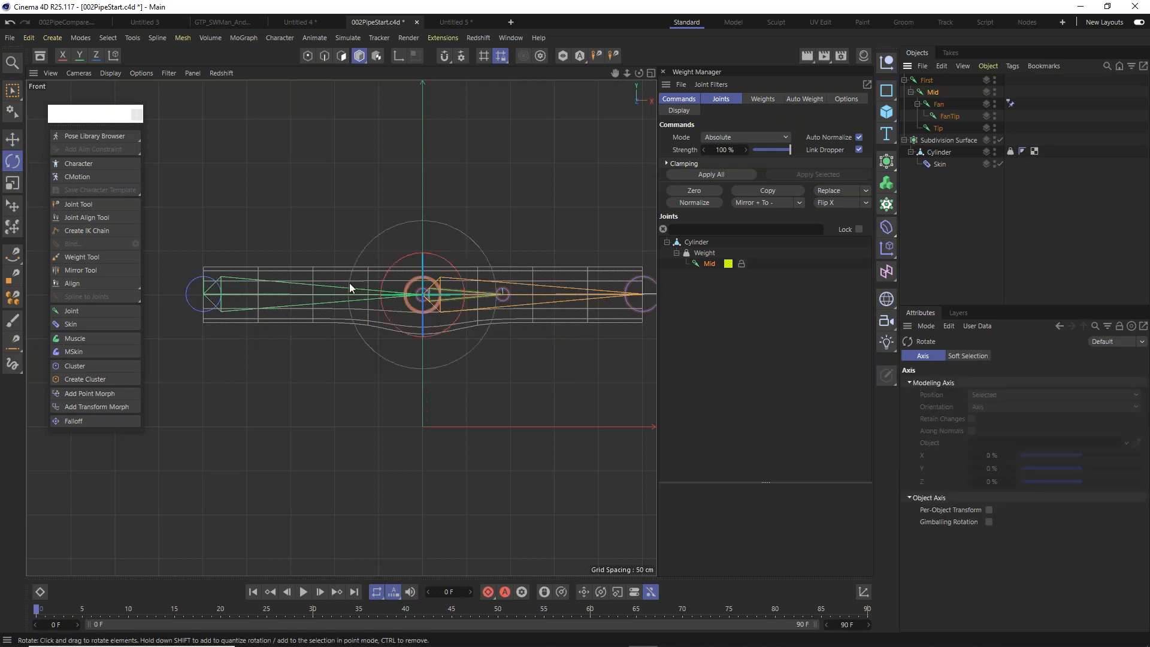
left_click_drag(451, 262, 349, 243)
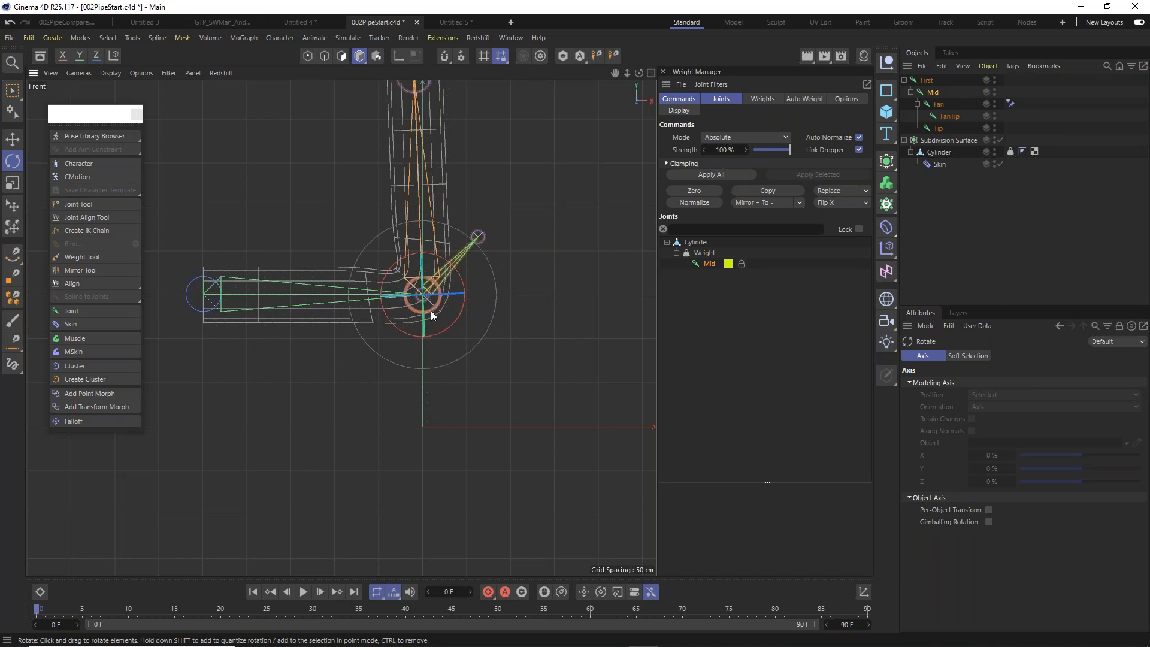
Examine the bent elbow and the Fan joint's direction up close in the Front and Perspective views.
scroll(430, 310, "up", 3)
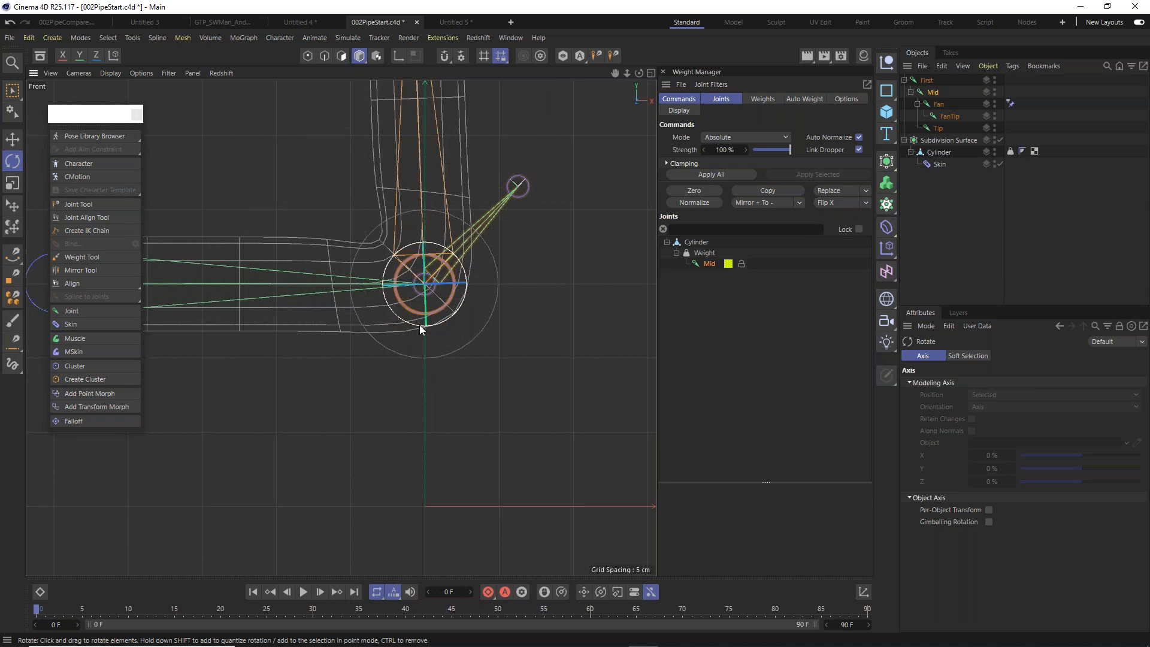
scroll(414, 312, "up", 2)
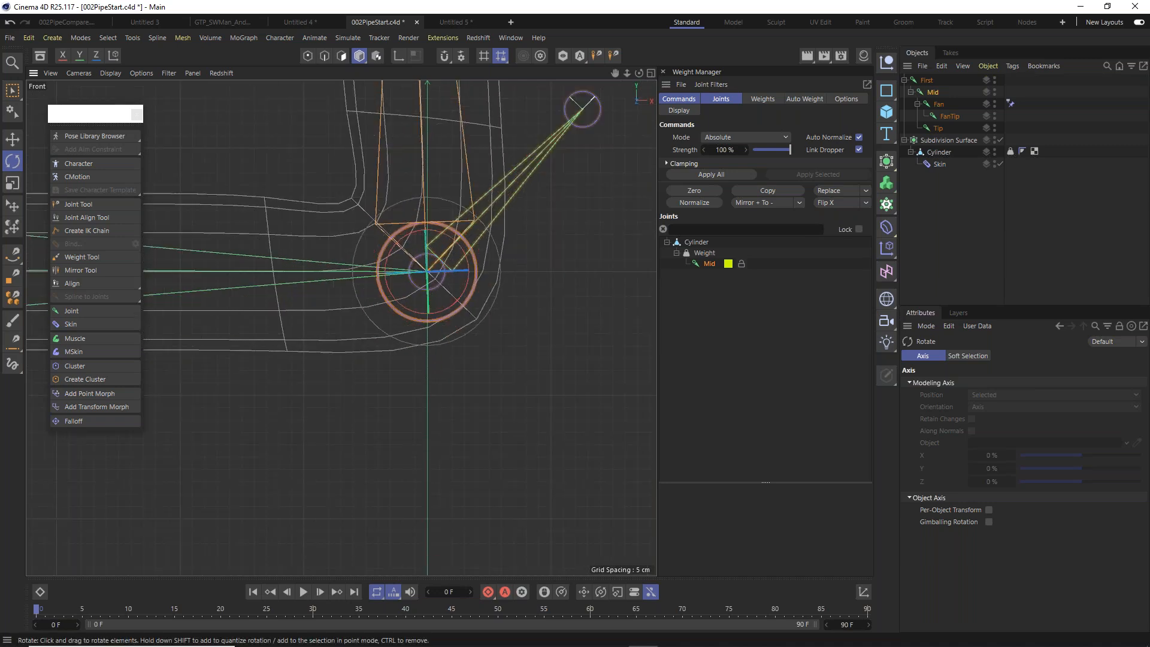
left_click_drag(433, 302, 415, 299, "alt")
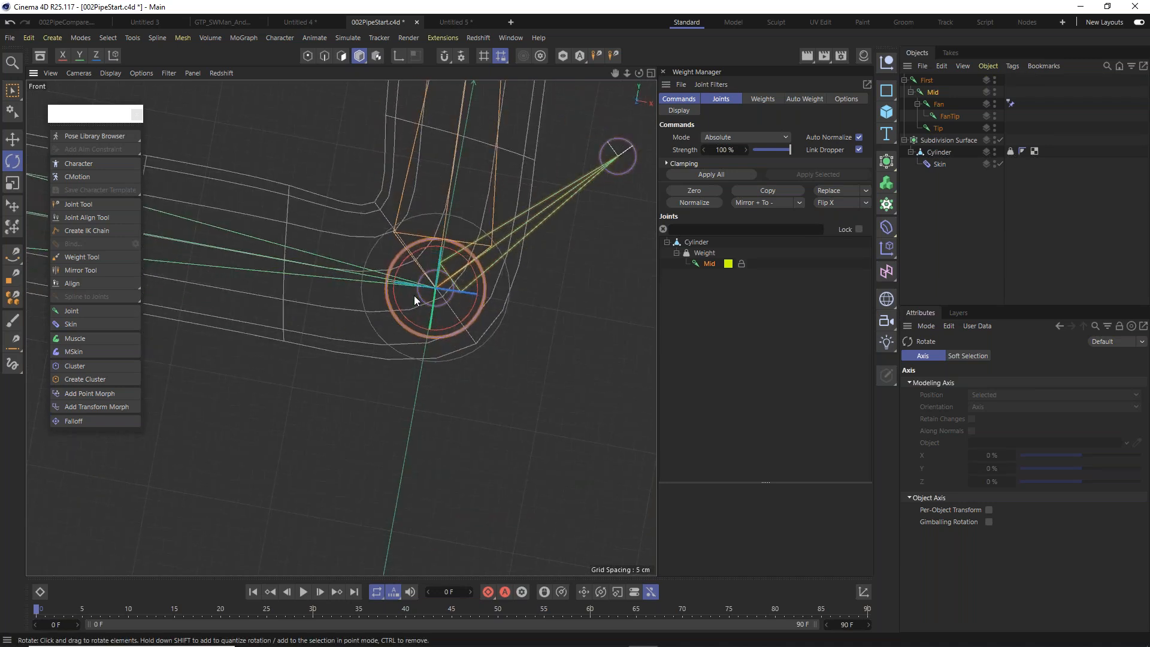
key("ctrl+shift+z")
key("F1")
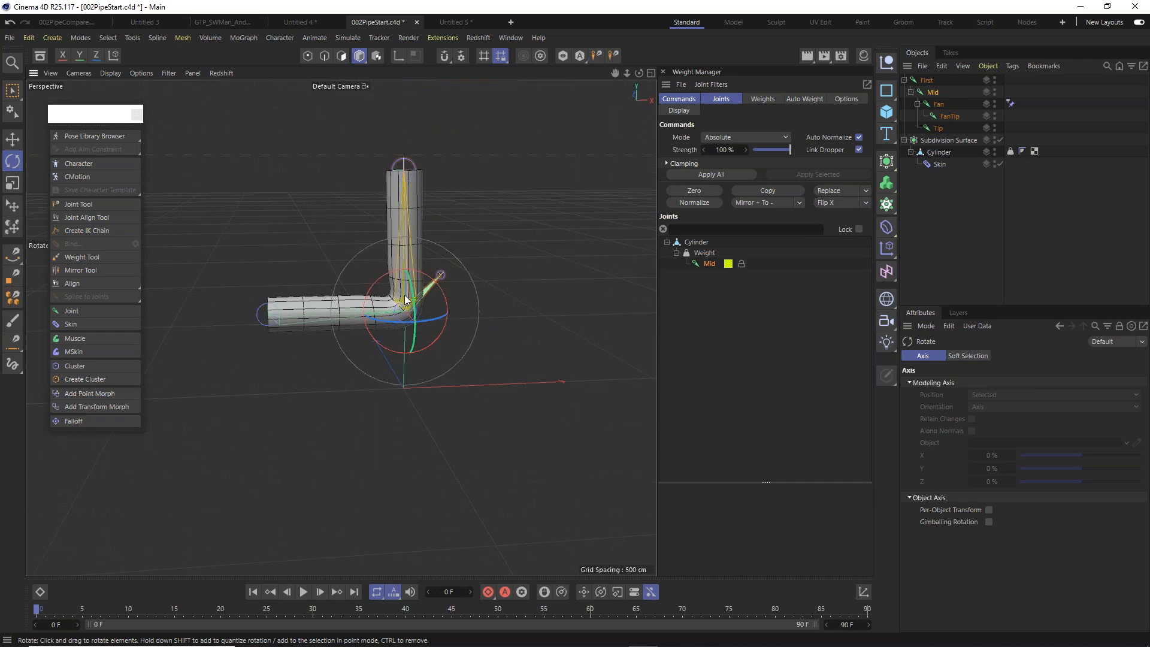
left_click_drag(405, 295, 429, 315, "alt")
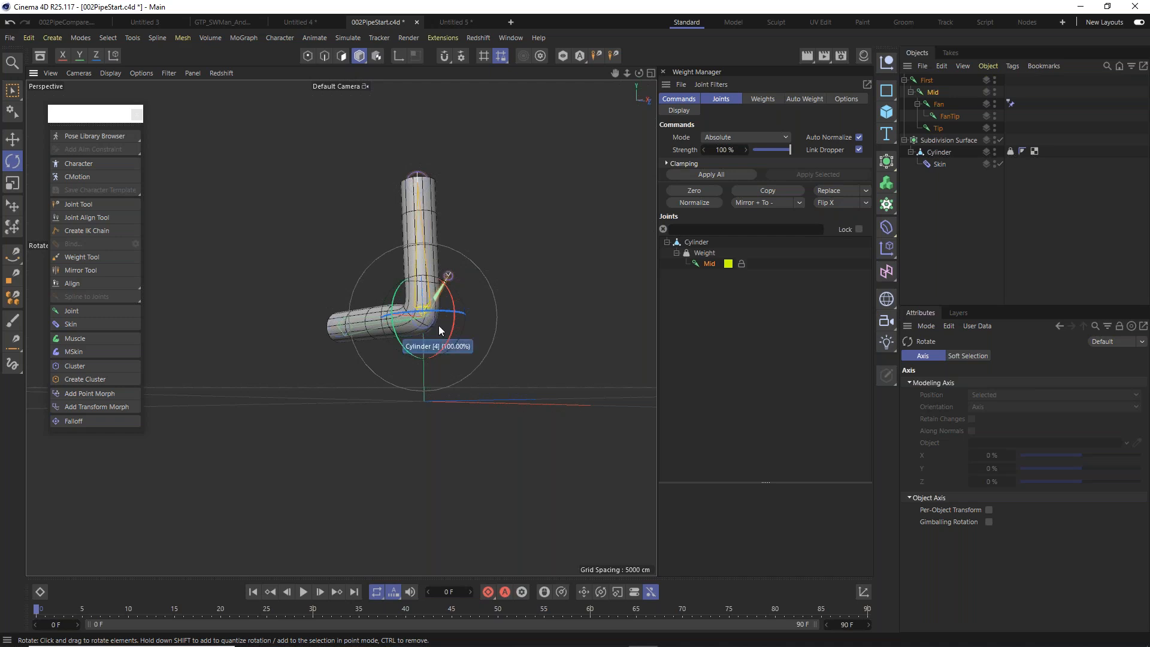
scroll(444, 317, "up", 8)
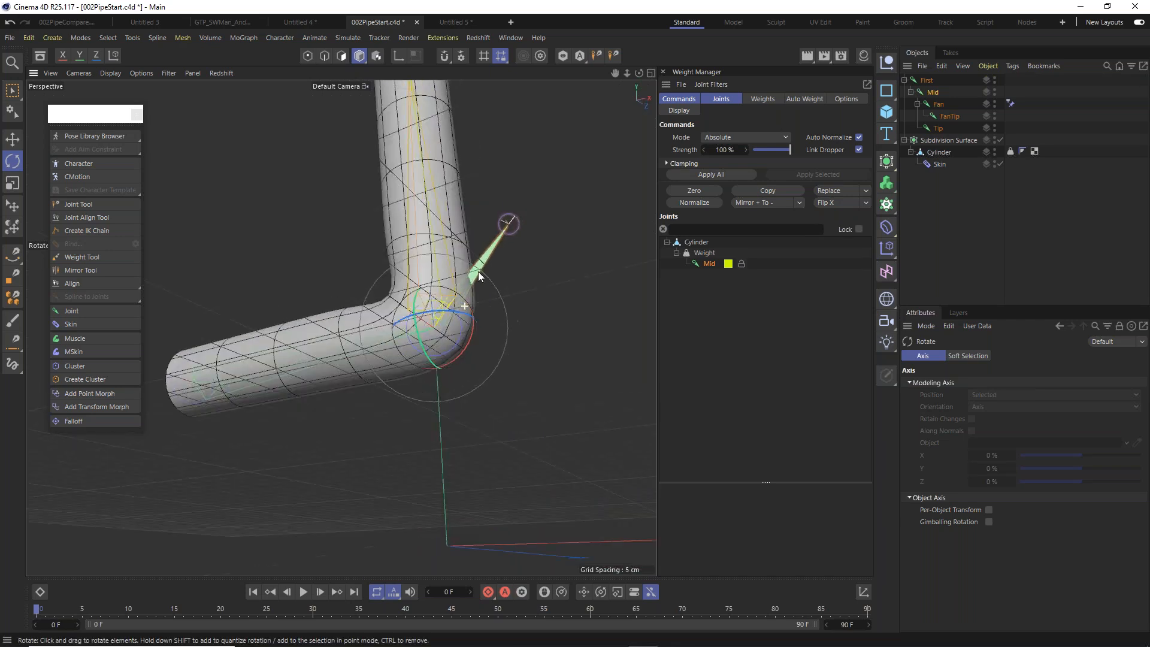
Undo the recent Mid joint rotations that bend the pipe, along with the selection changes made before them.
left_click_drag(478, 271, 455, 304, "alt")
scroll(455, 304, "up", 3)
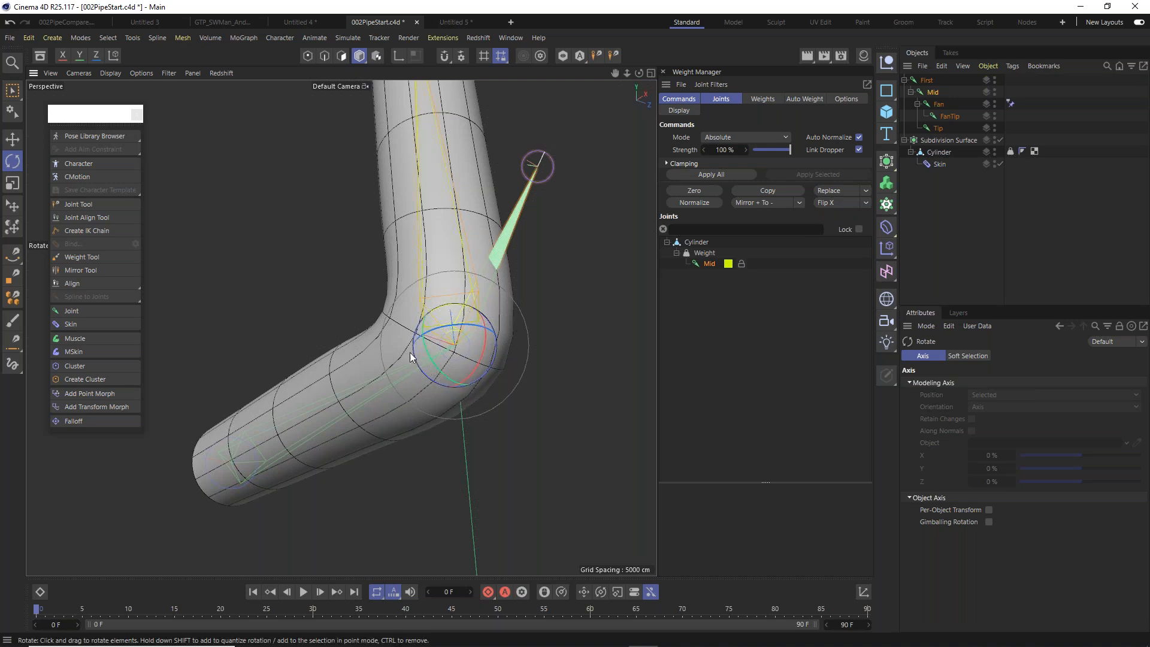
left_click_drag(463, 310, 532, 368, "alt")
left_click_drag(476, 311, 559, 325, "alt")
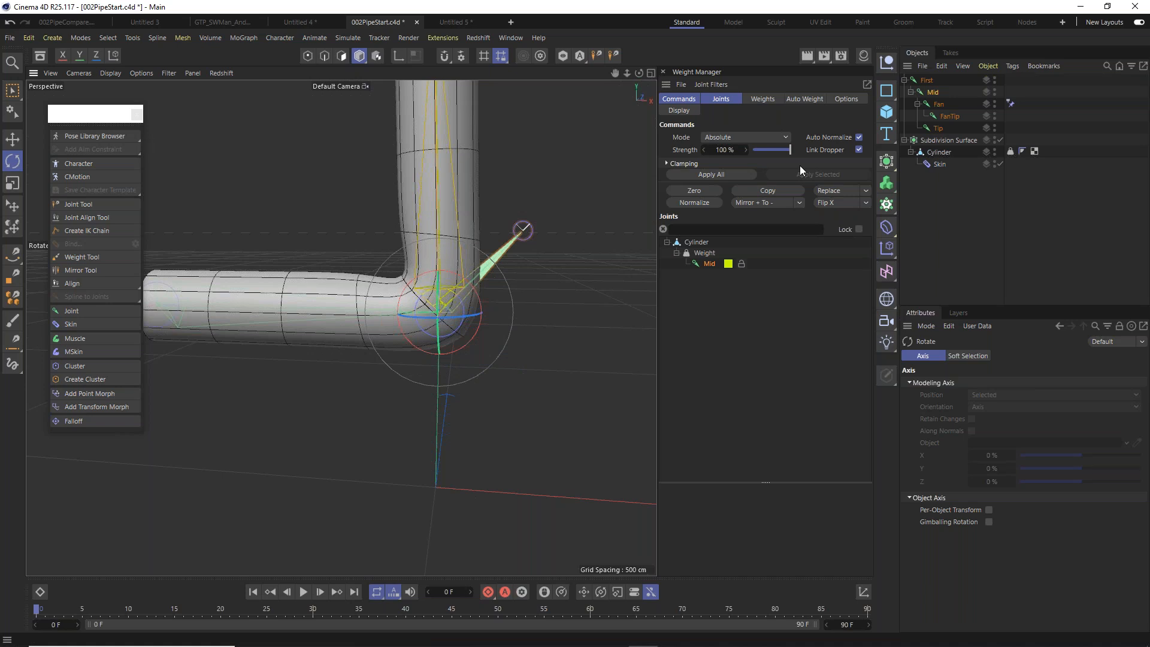
key("ctrl+z")
key("ctrl+z")
key("ctrl+z")
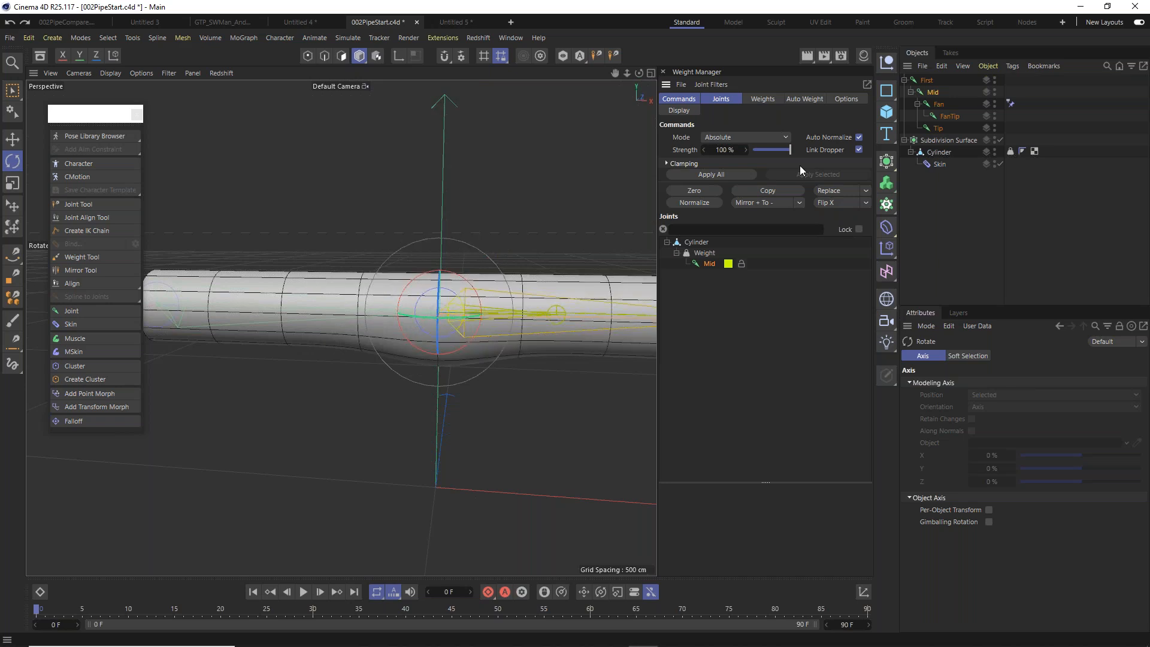
key("ctrl+z")
key("ctrl+z")
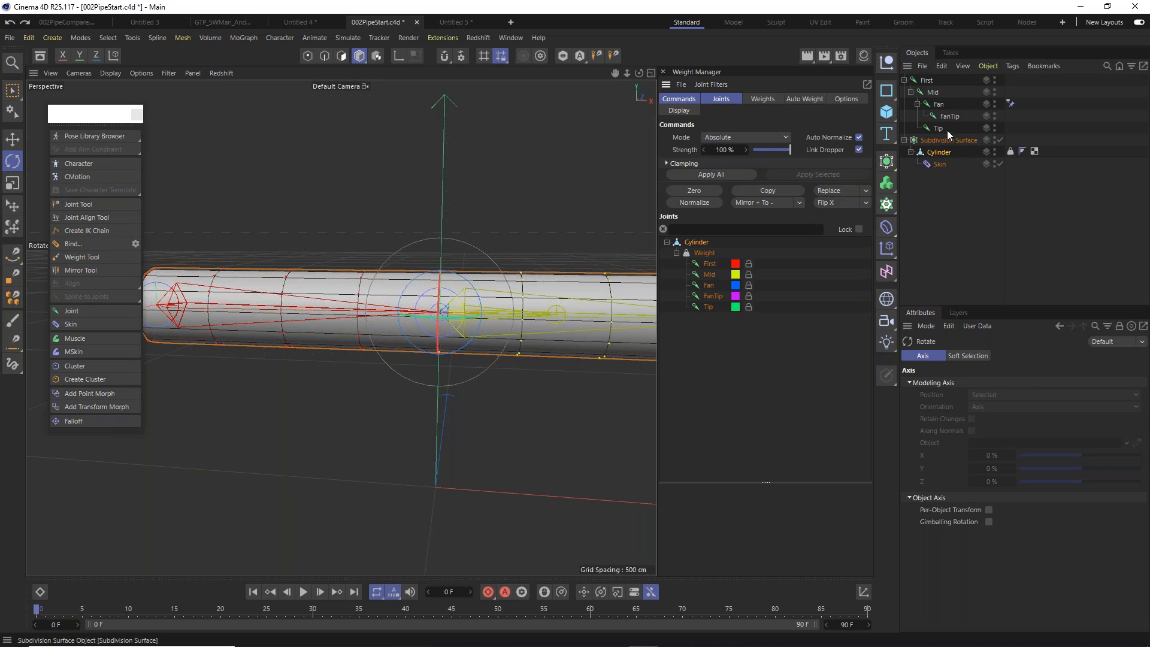
Test the pipe's bend by rotating the Mid joint, and undo that rotation.
left_click(935, 94)
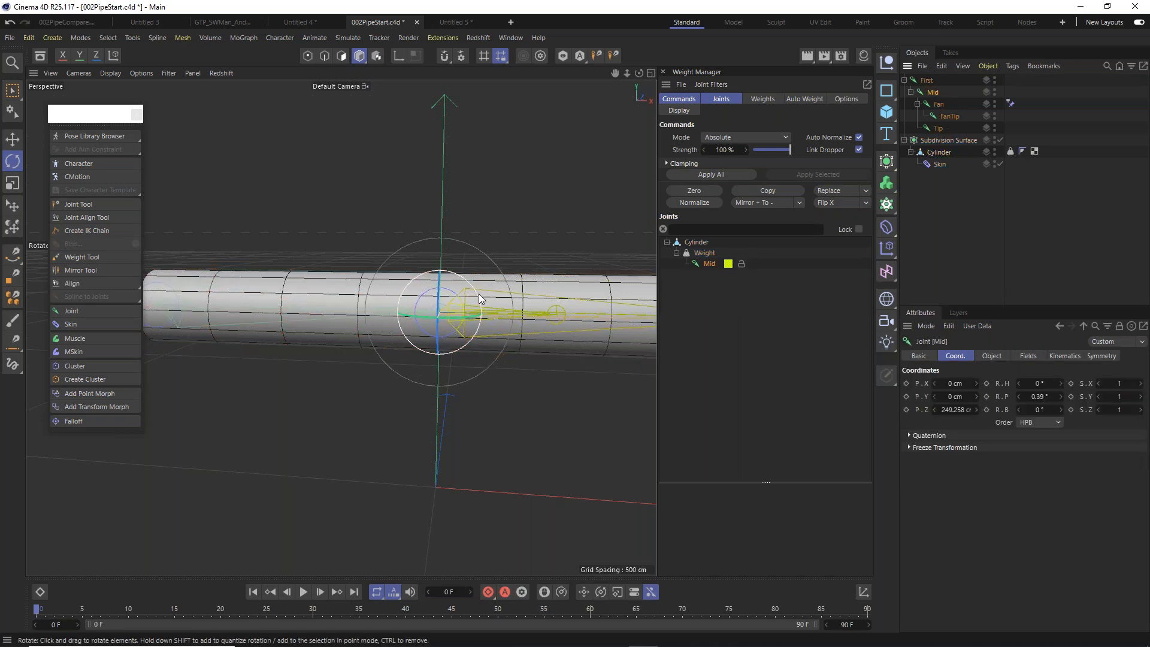
left_click_drag(479, 290, 383, 225)
key("ctrl+z")
Open the project 002ClawStart.c4d from the RiggingExamples folder.
left_click(11, 39)
left_click(12, 38)
left_click(10, 36)
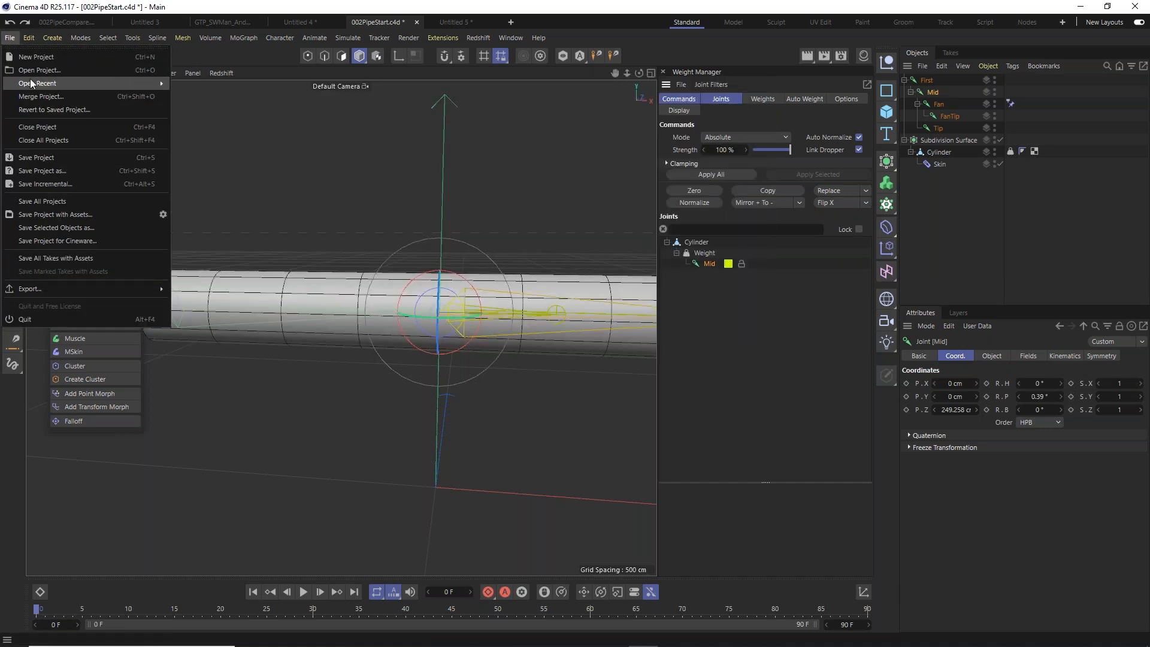
left_click(31, 70)
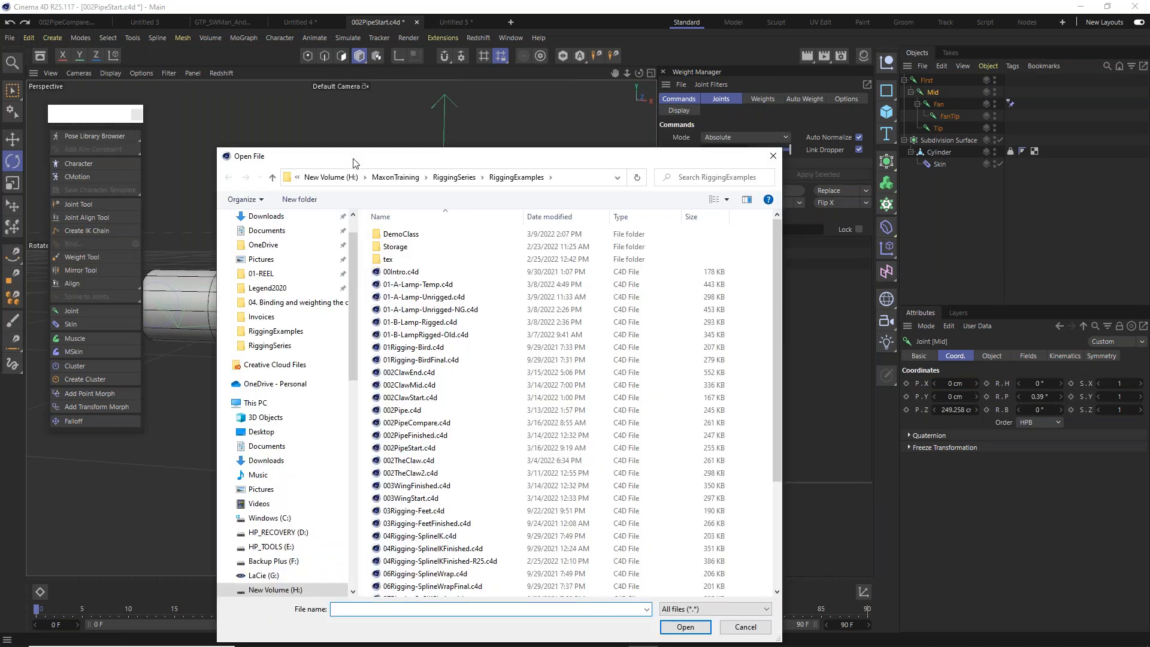
left_click_drag(354, 163, 335, 62)
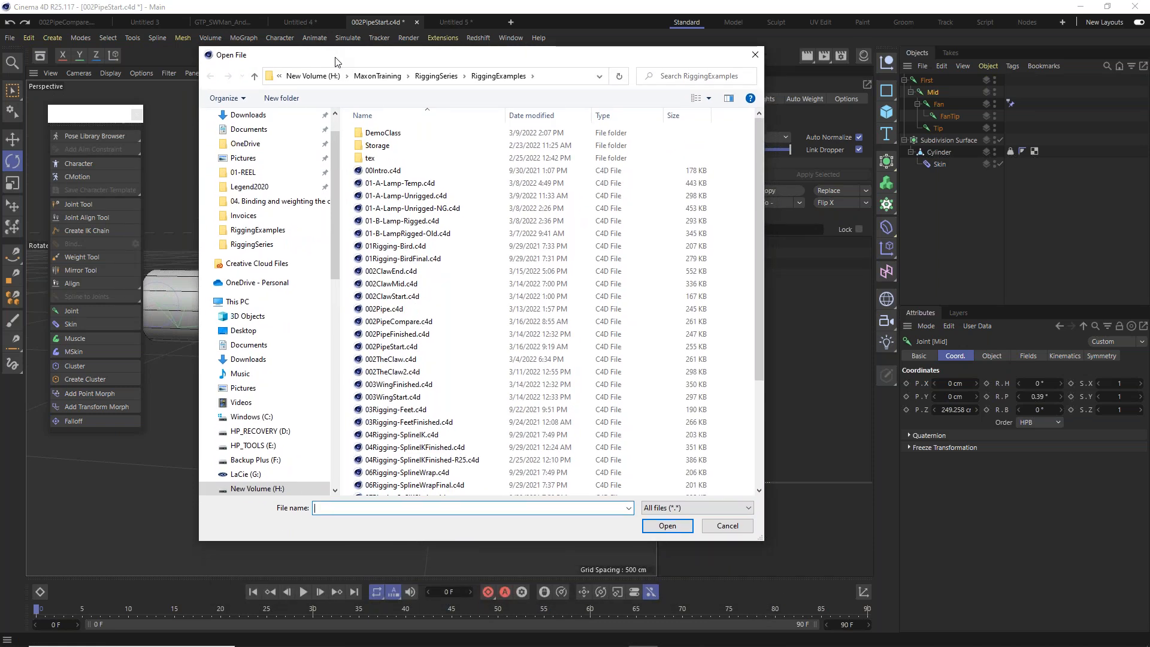
left_click_drag(336, 61, 334, 56)
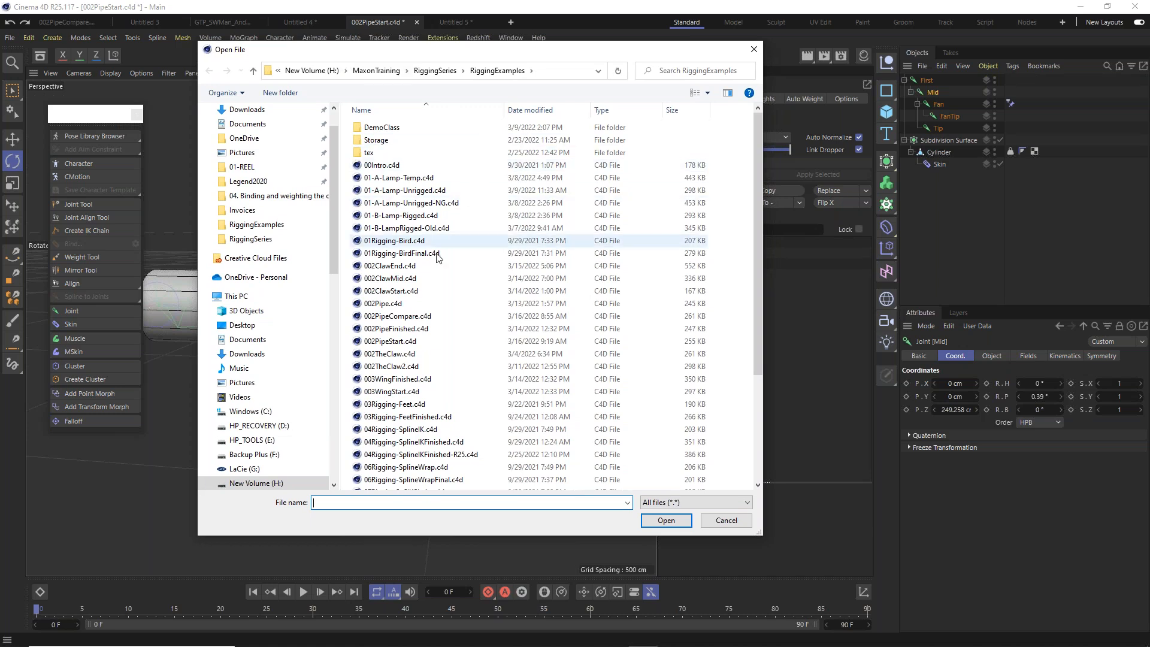
left_click(414, 293)
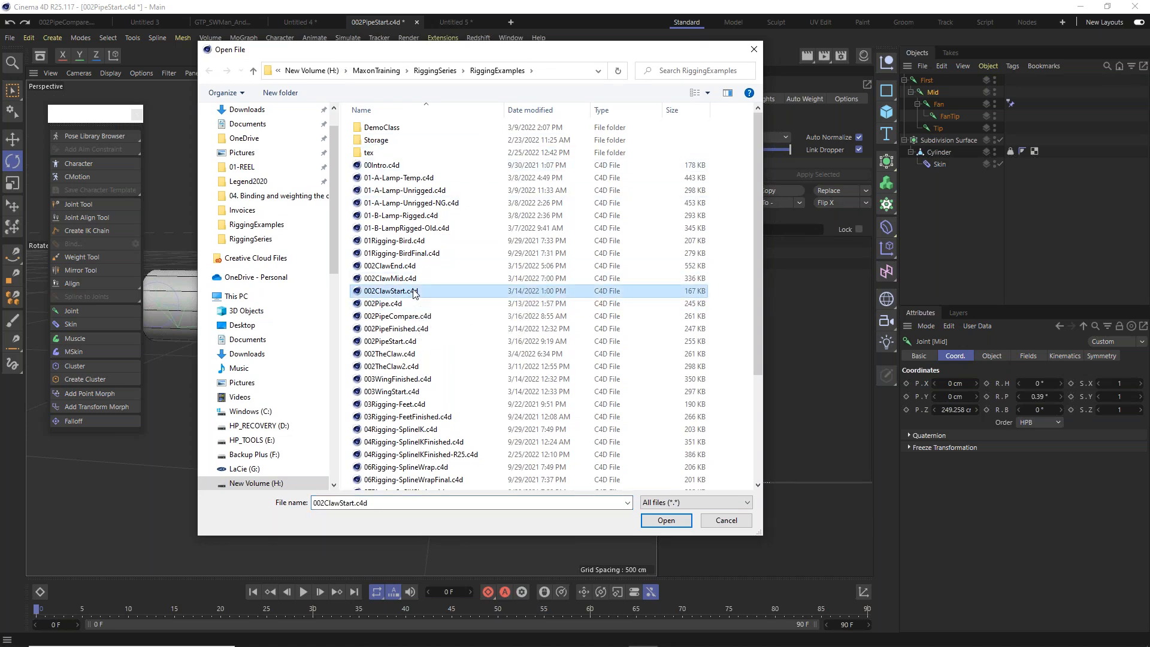
double_click(414, 292)
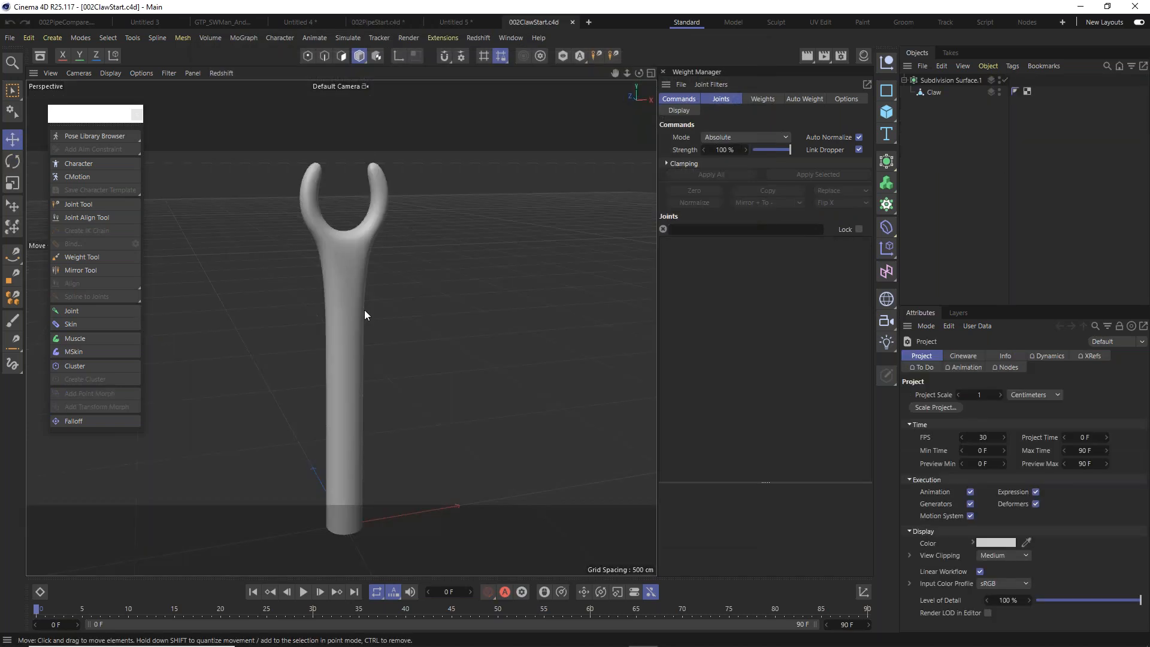
Examine the claw model's shape from different angles in the perspective view and in the front view.
left_click_drag(364, 310, 409, 201, "alt")
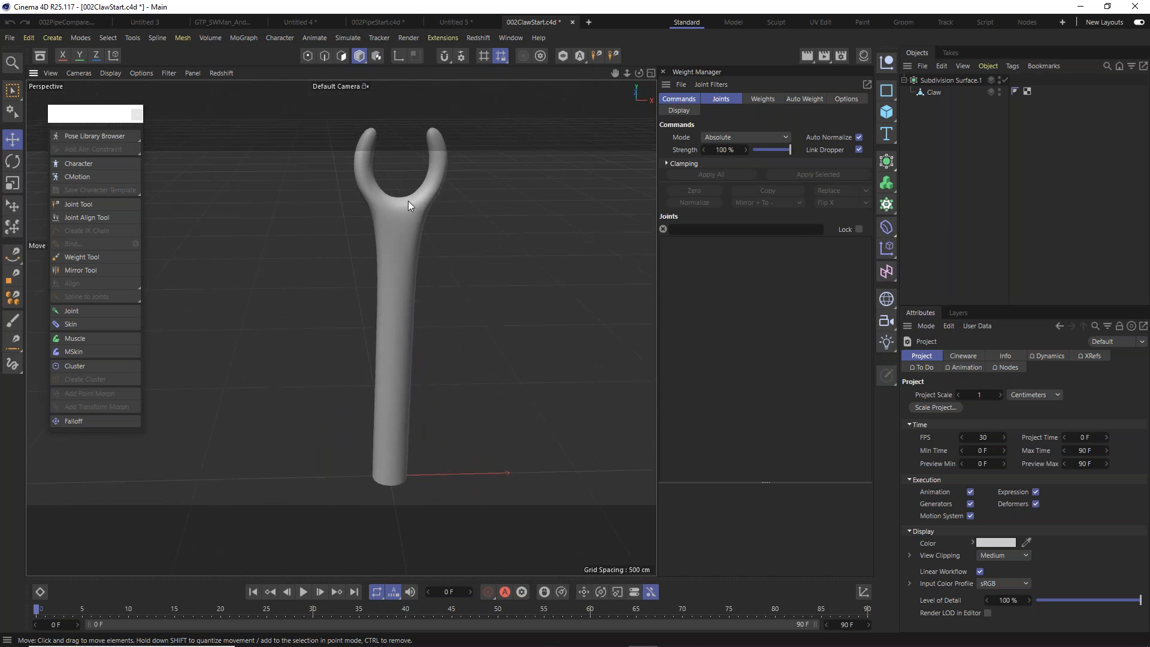
scroll(409, 202, "up", 3)
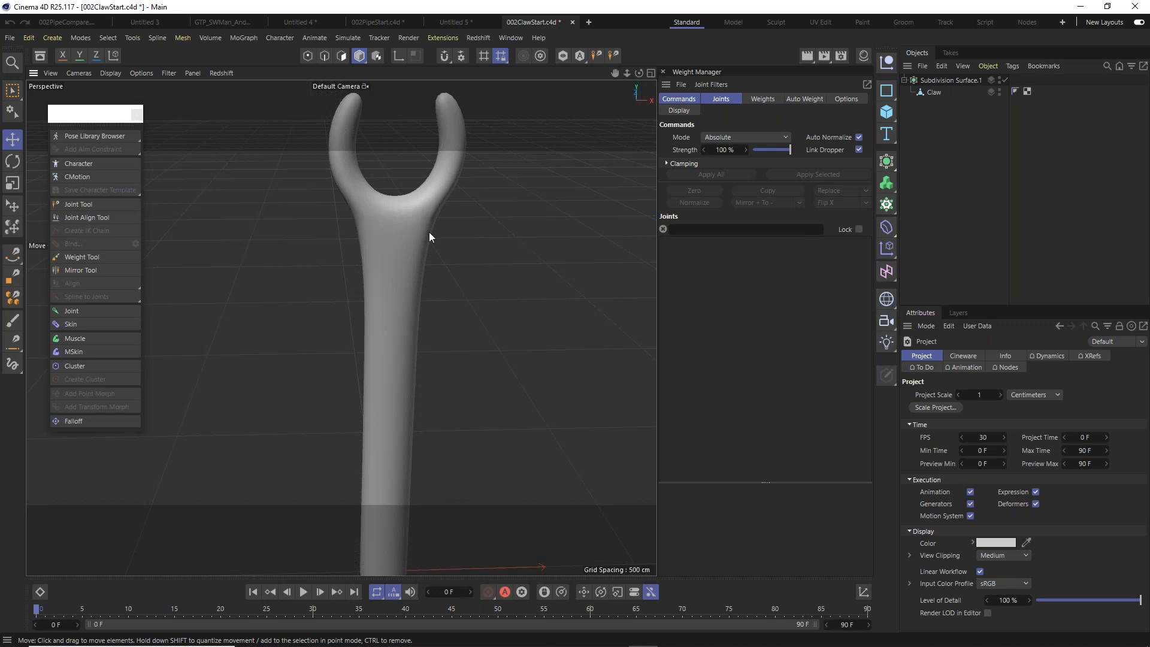
scroll(429, 232, "down", 3)
mouse_move(430, 281)
left_mouse_down("alt")
mouse_move(451, 286)
mouse_move(444, 293)
mouse_move(436, 275)
mouse_move(465, 287)
mouse_move(441, 273)
left_mouse_up("alt")
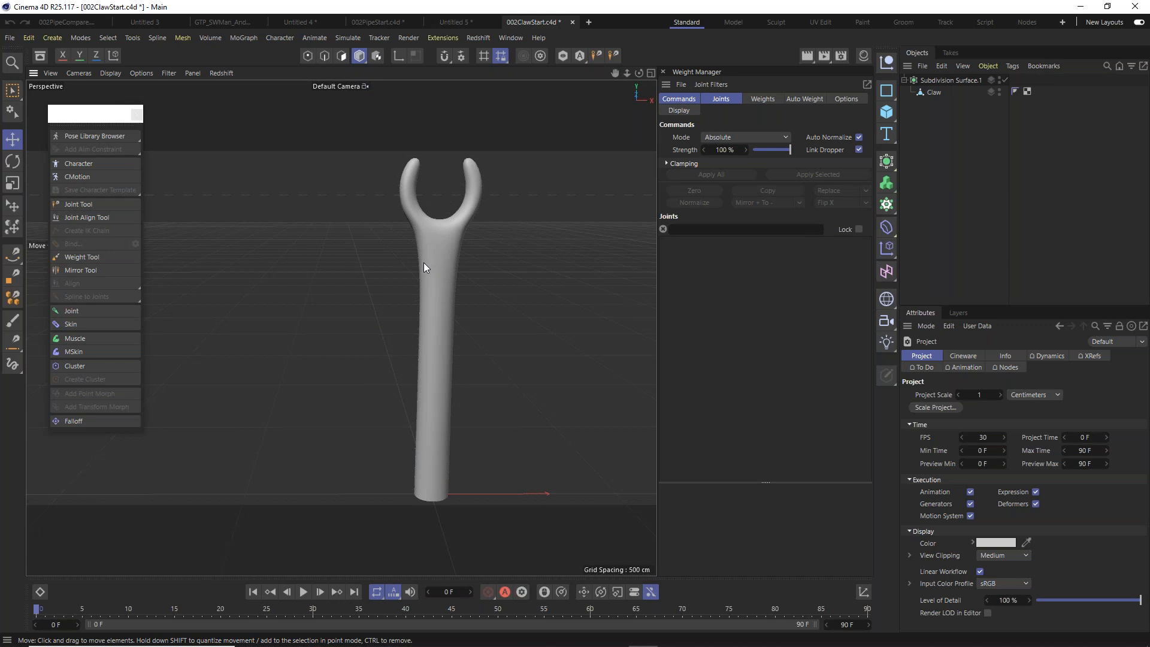
key("F2")
key("F4")
middle_click_drag(373, 255, 419, 480, "alt")
middle_click_drag(412, 255, 387, 411, "alt")
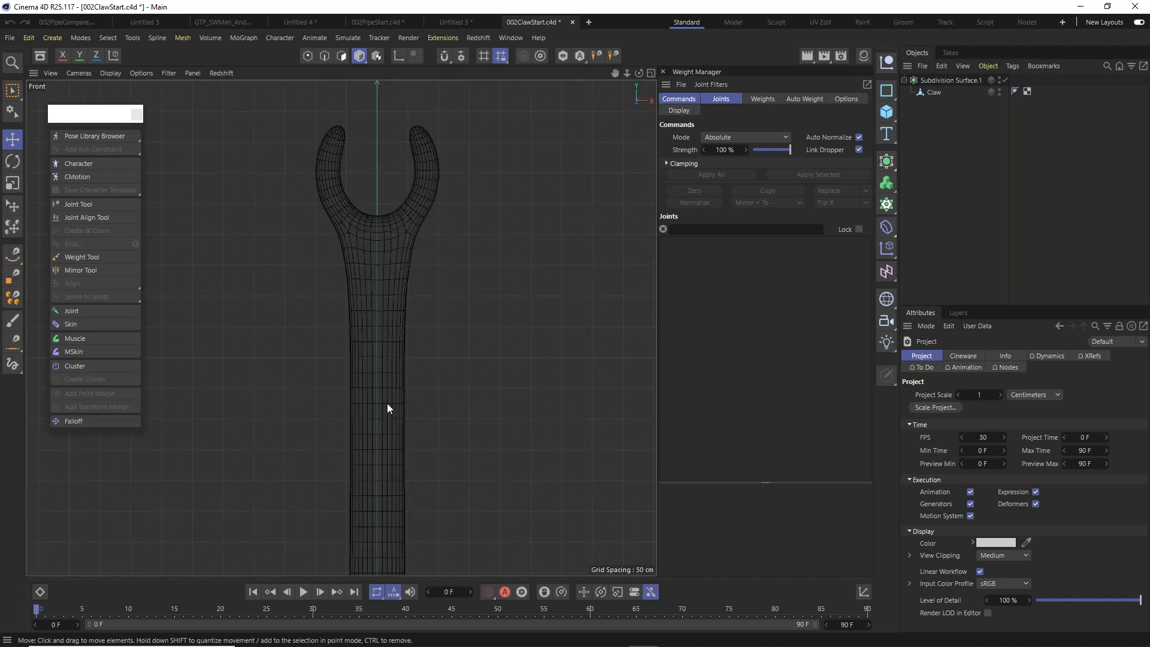
key("F1")
Display the perspective view with Gouraud Shading (Lines) and compare the claw mesh with Subdivision Surface off and on.
left_click(114, 73)
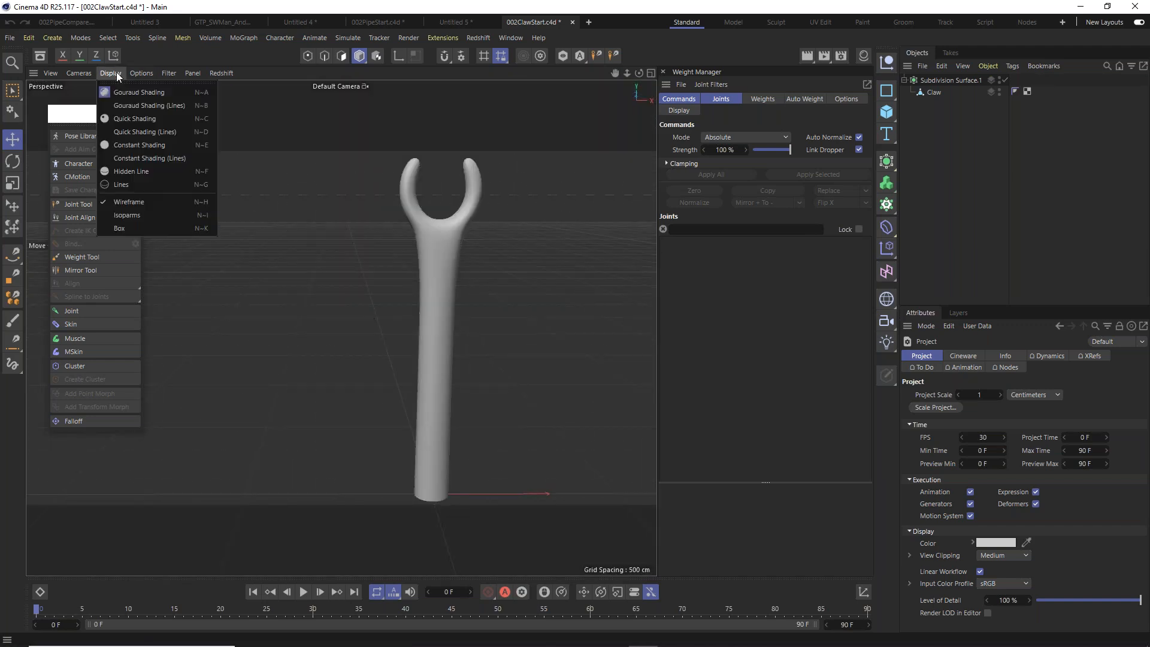
left_click(138, 104)
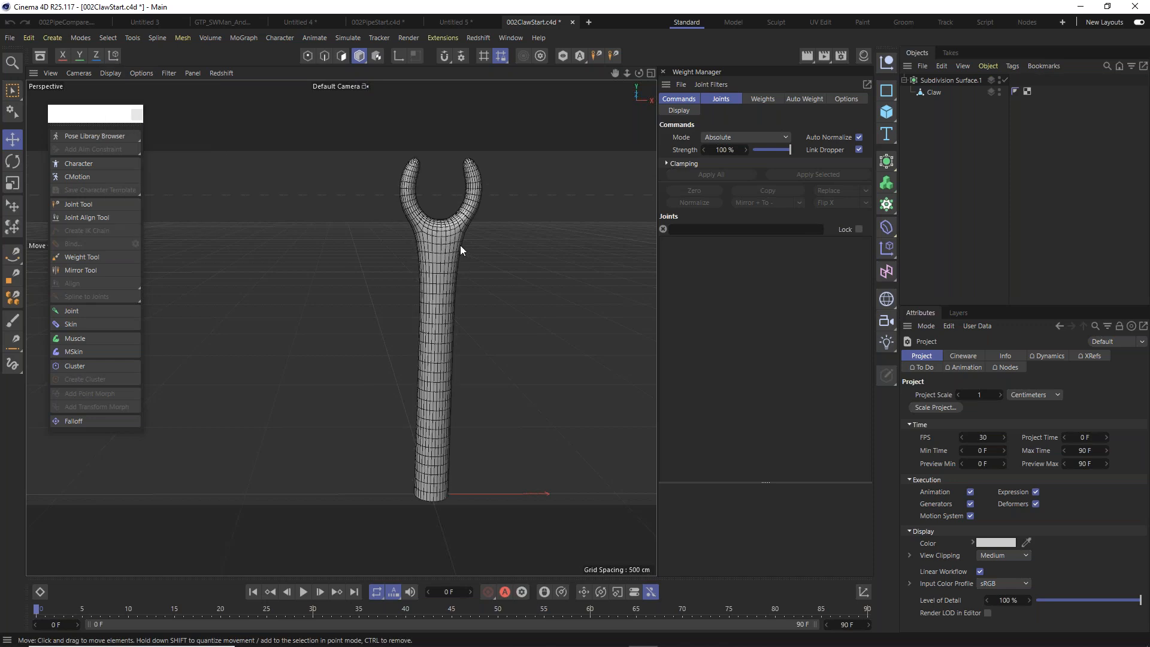
left_click(1005, 81)
key("h")
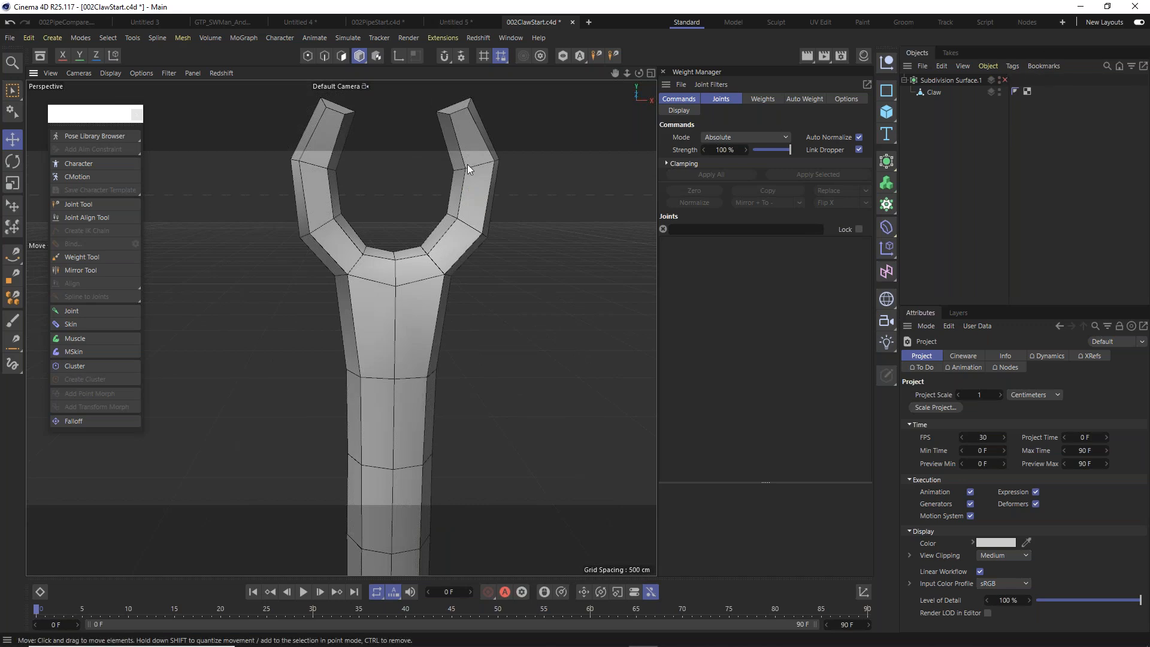
left_click(1006, 80)
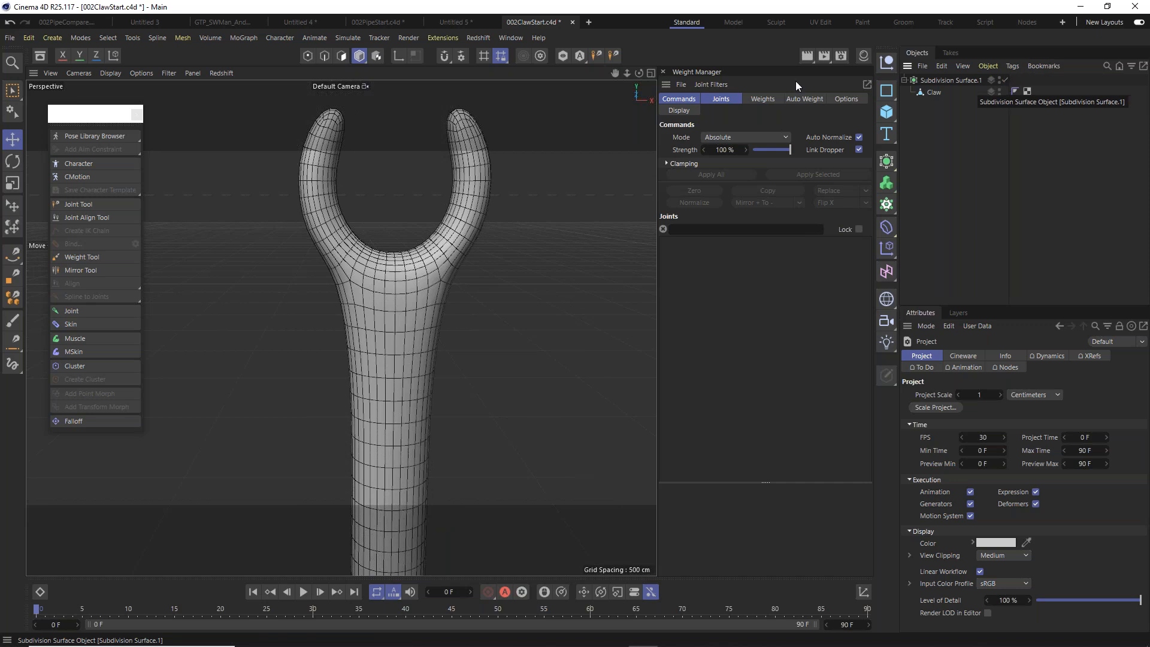
Switch the perspective view's line display from wireframe to Isoparms.
left_click(112, 73)
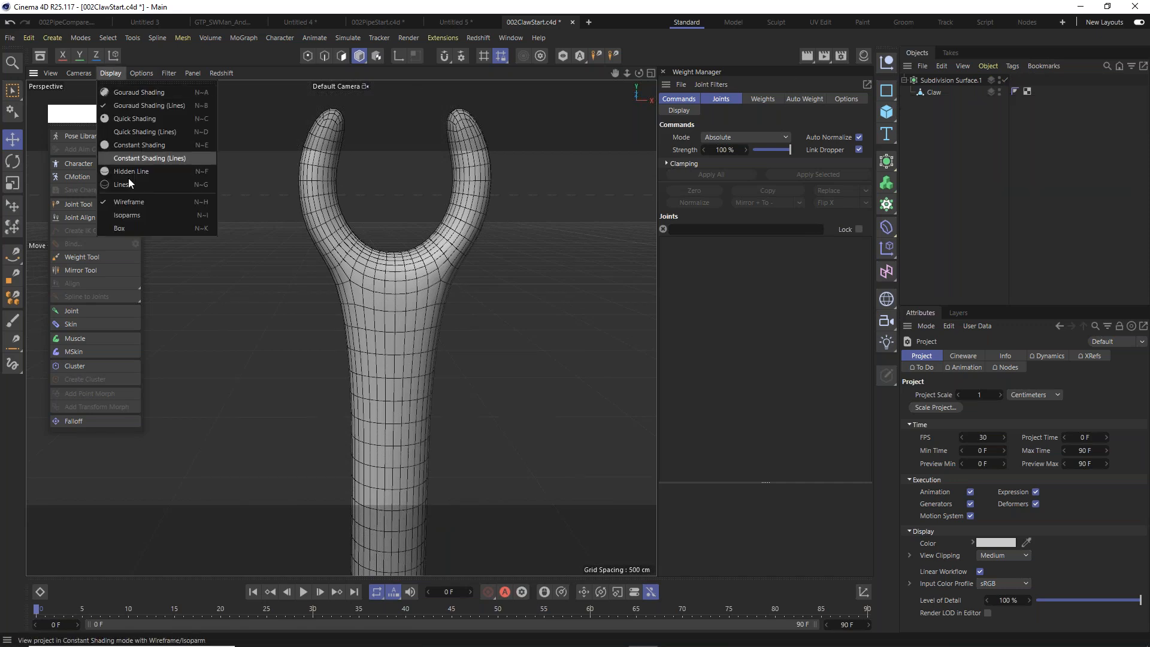
left_click(128, 215)
scroll(391, 291, "down", 5)
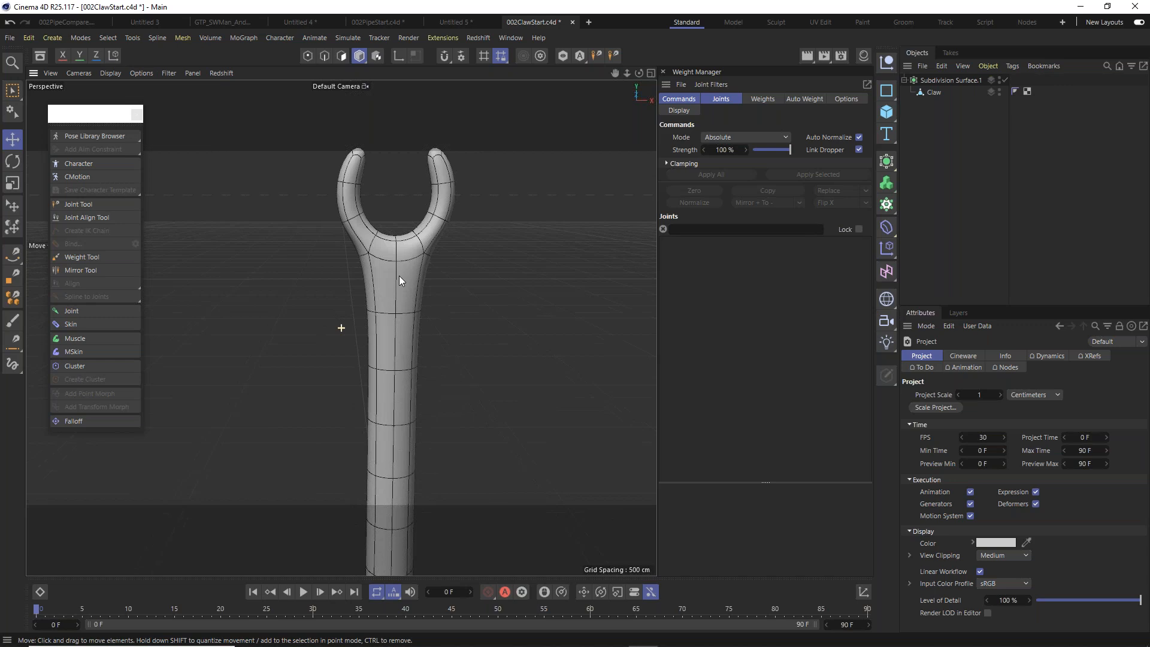
scroll(364, 264, "up", 2)
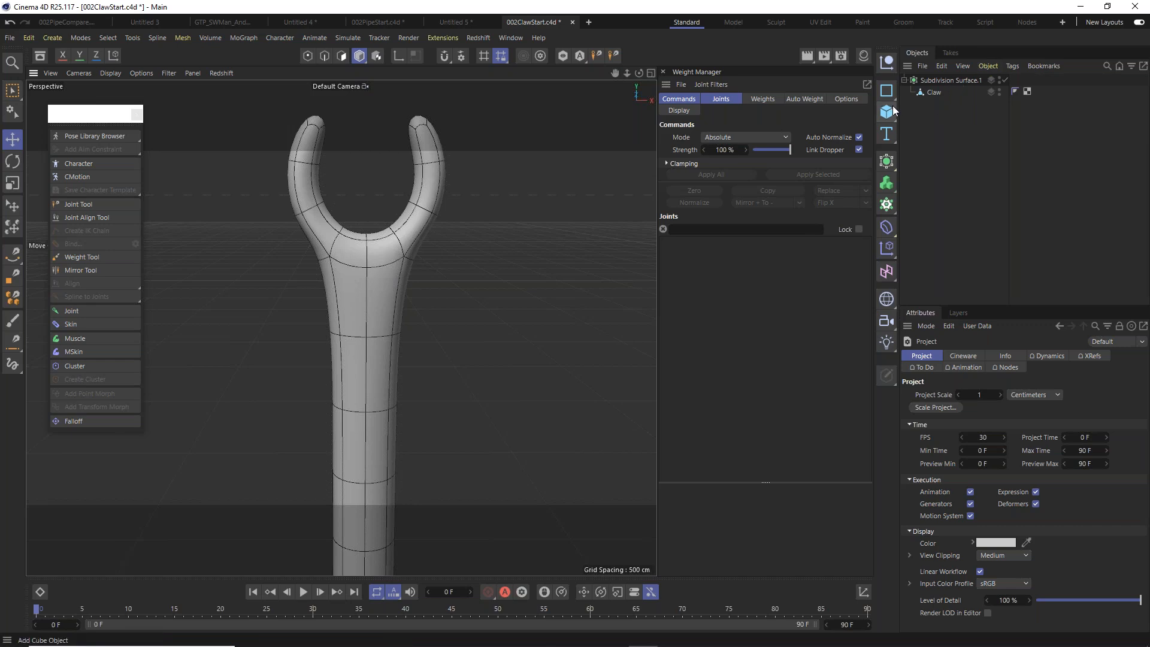
Set the front view's line display to Isoparms and frame the whole claw in it.
key("F3")
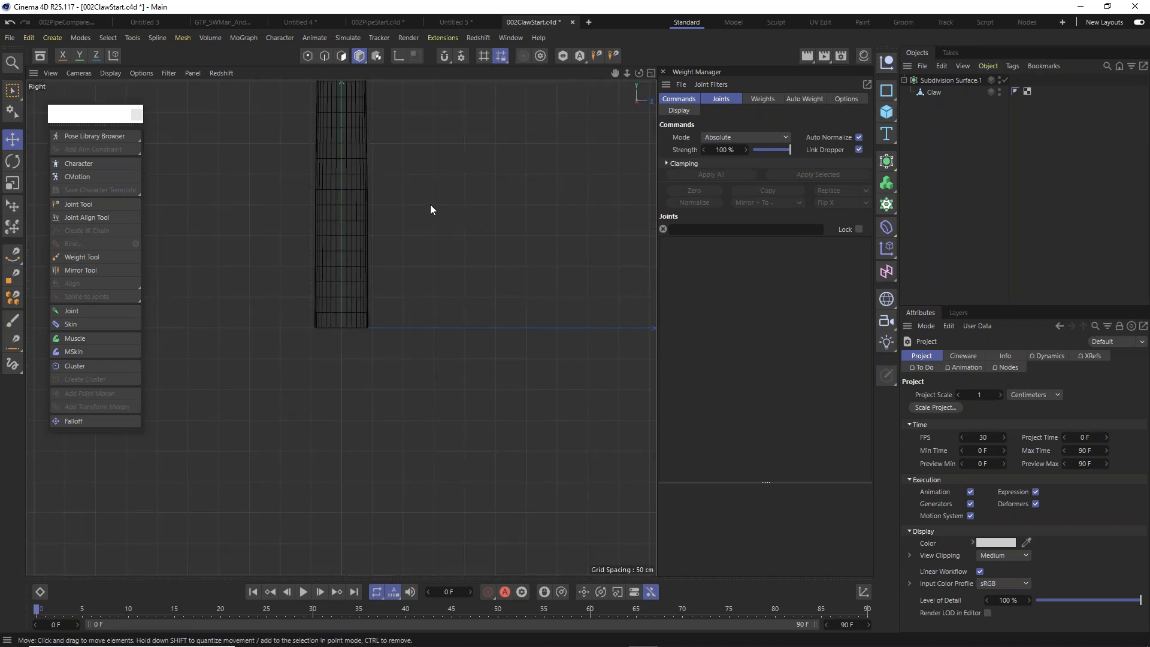
key("F4")
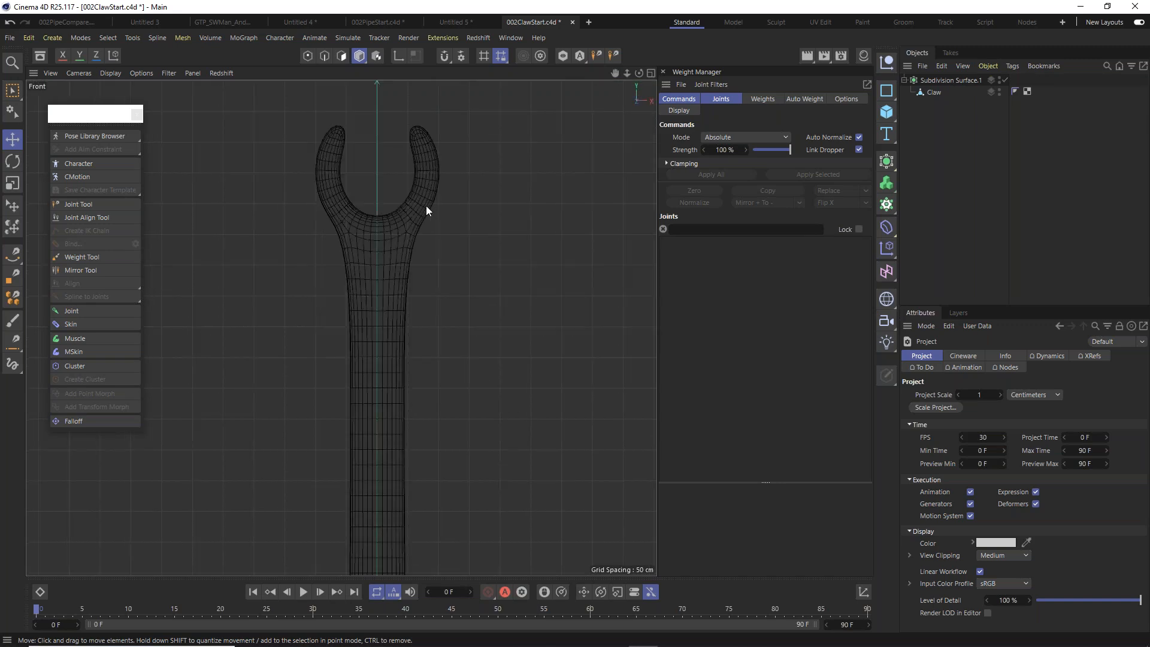
left_click(110, 73)
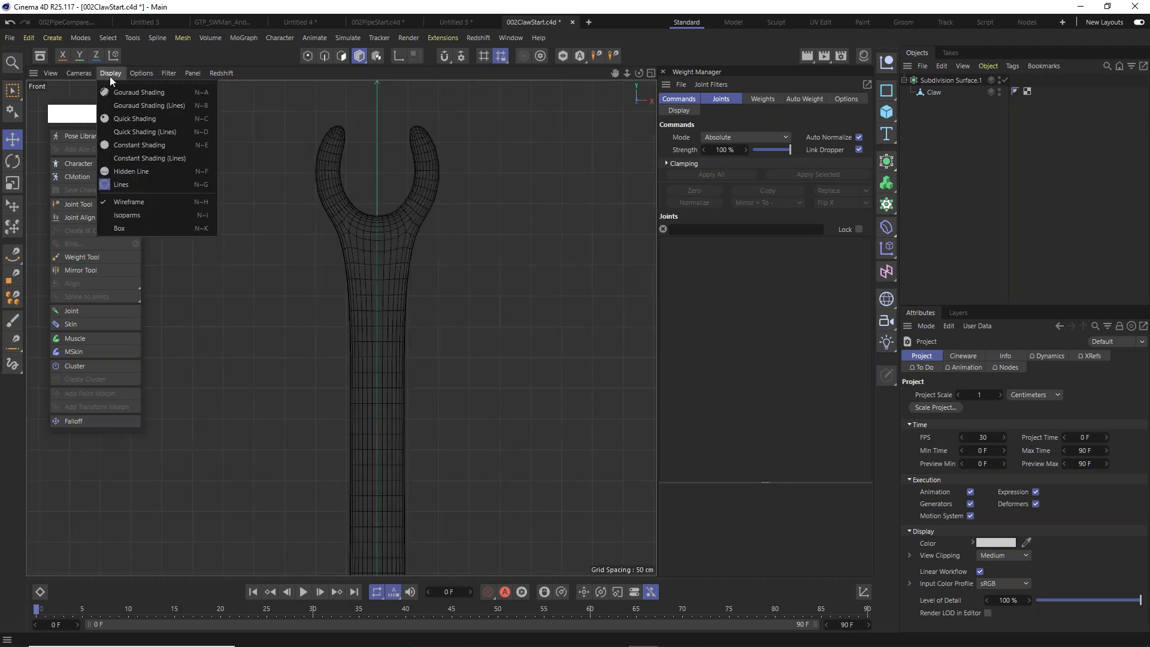
left_click(131, 215)
middle_click_drag(396, 249, 397, 292, "alt")
scroll(397, 293, "down", 3)
middle_click_drag(449, 372, 422, 299, "alt")
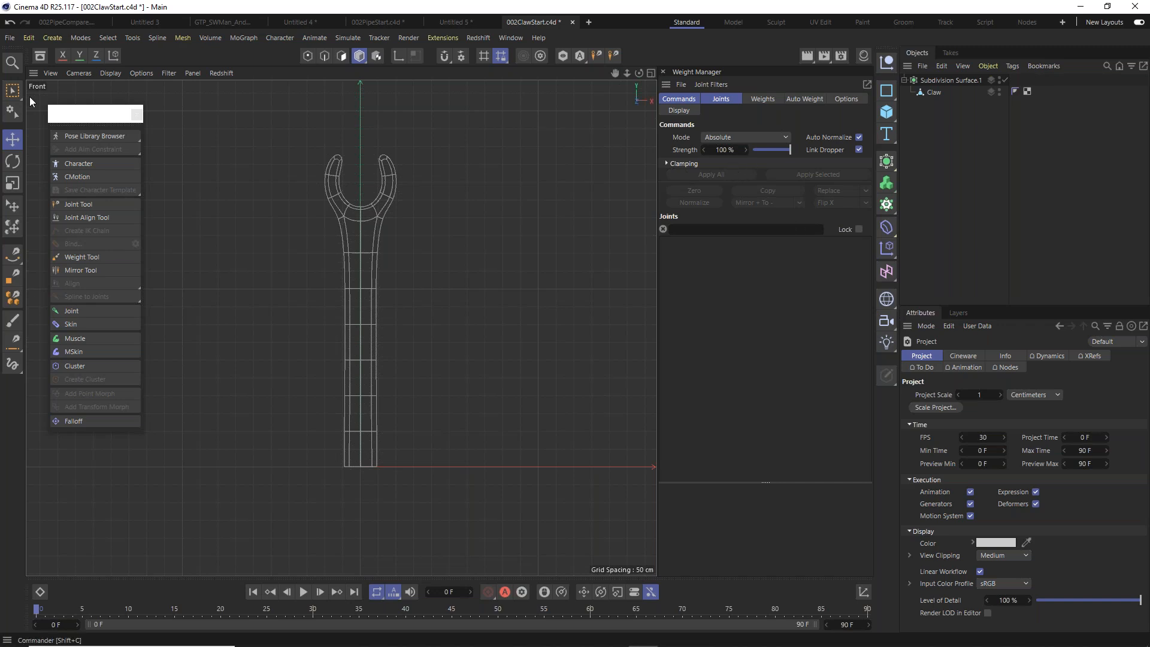
With the Joint Tool, disable Root Null and place the first joint at the centre of the claw's base in the front view.
scroll(376, 469, "up", 2)
scroll(376, 468, "up", 2)
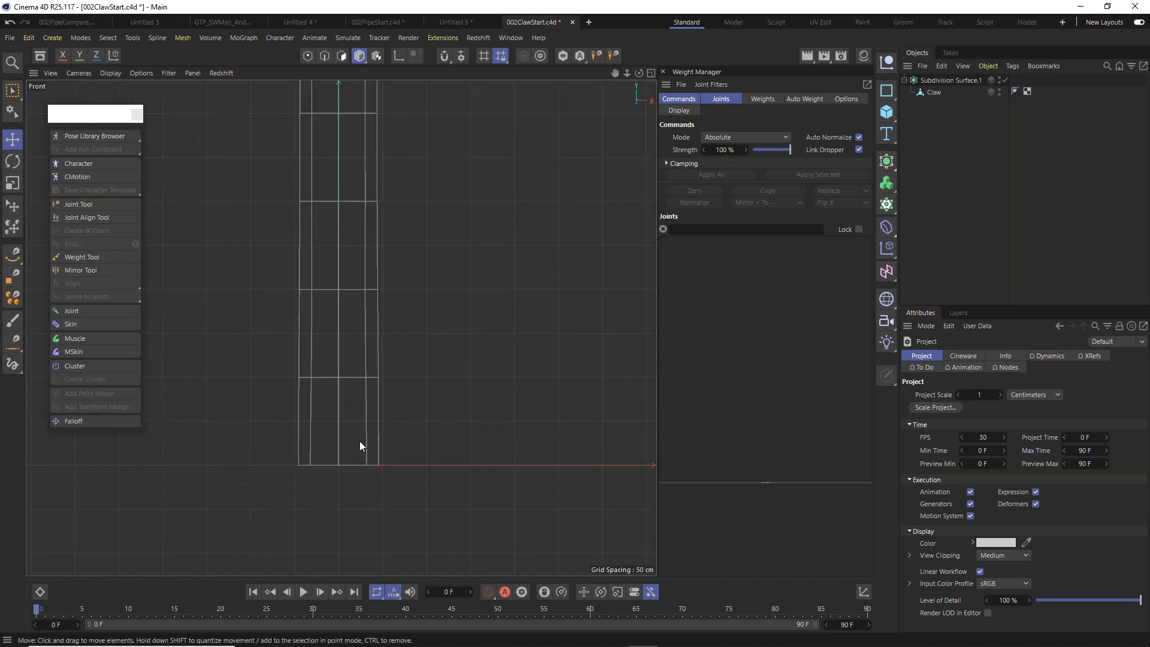
left_click(79, 205)
scroll(317, 325, "up", 2)
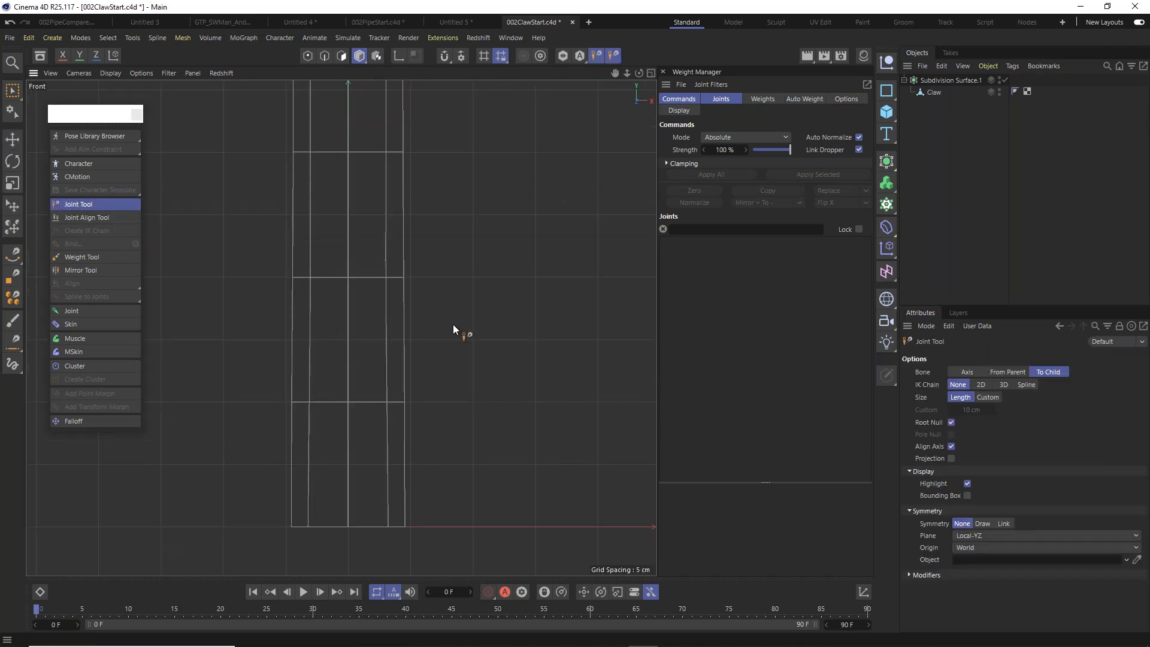
left_click(347, 526, "ctrl")
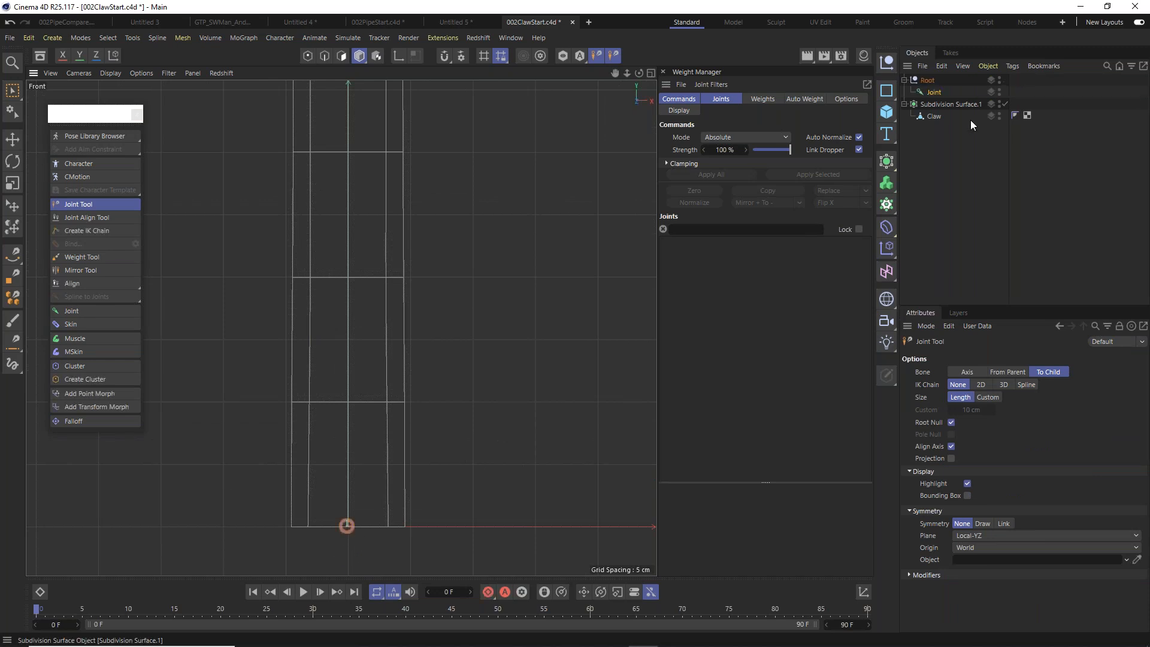
key("ctrl+z")
left_click(952, 423)
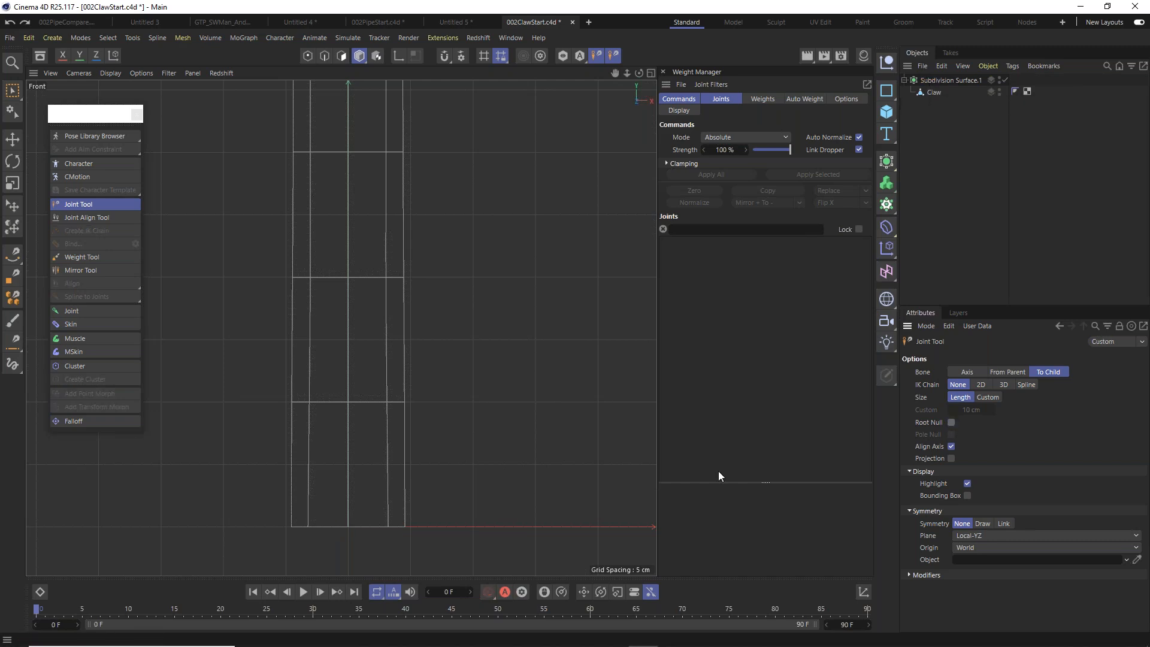
left_click(348, 526, "ctrl")
Add a second joint on the claw's centre line where it crosses an edge loop around the middle of the shaft.
middle_click_drag(421, 297, 432, 329, "alt")
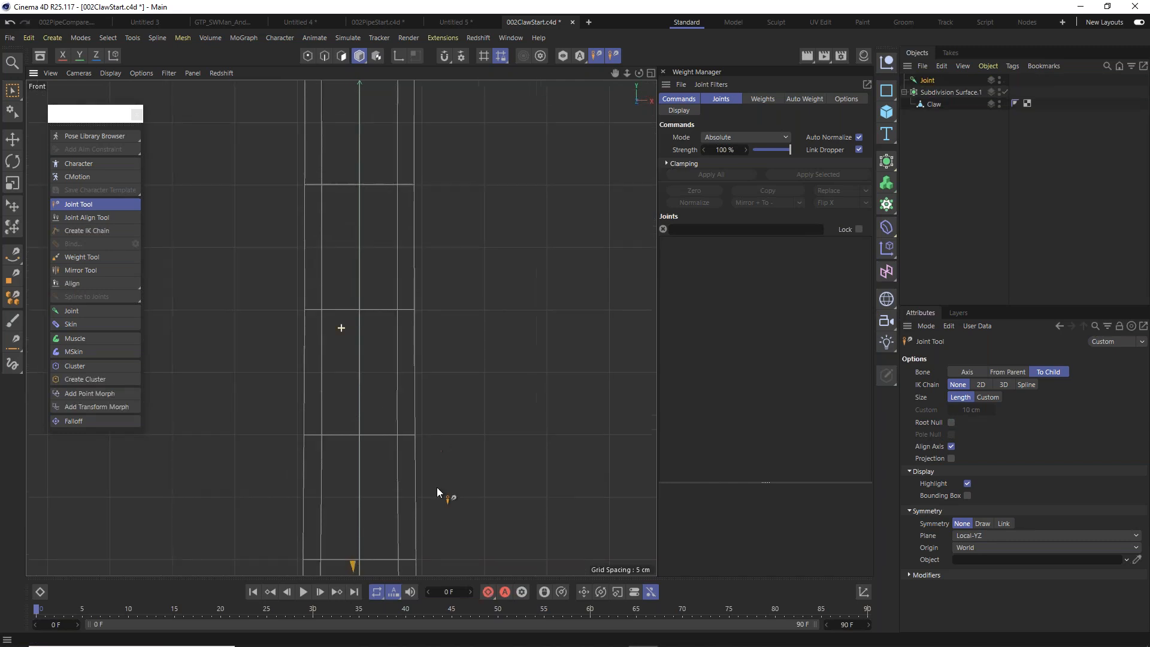
scroll(453, 458, "down", 5)
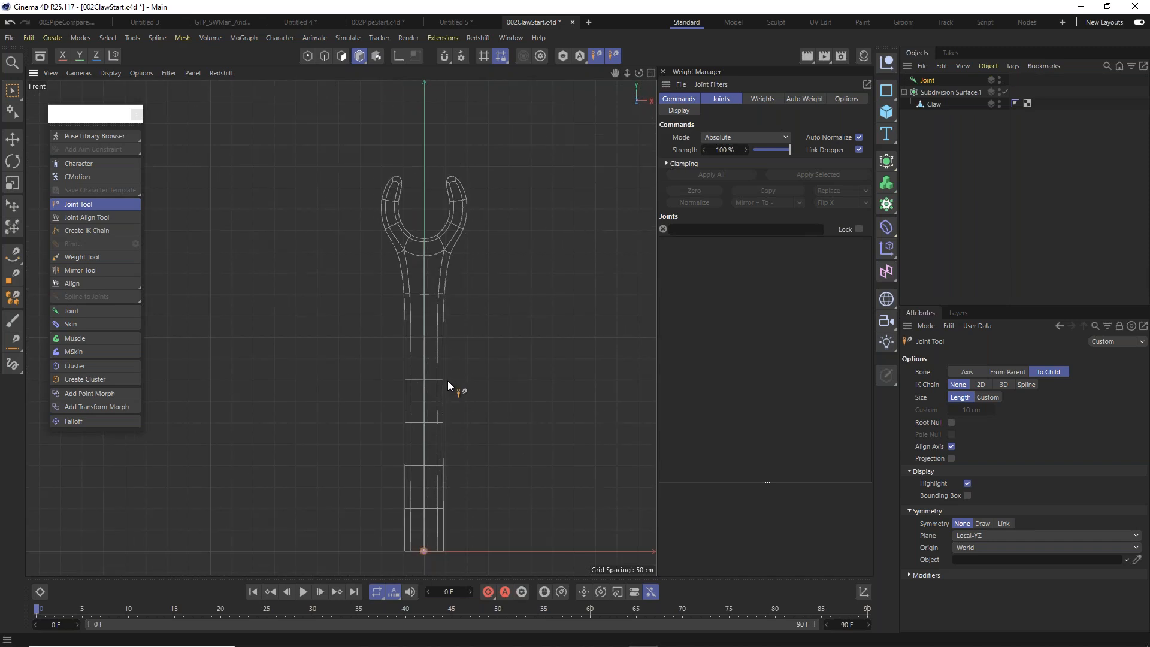
scroll(423, 381, "up", 5)
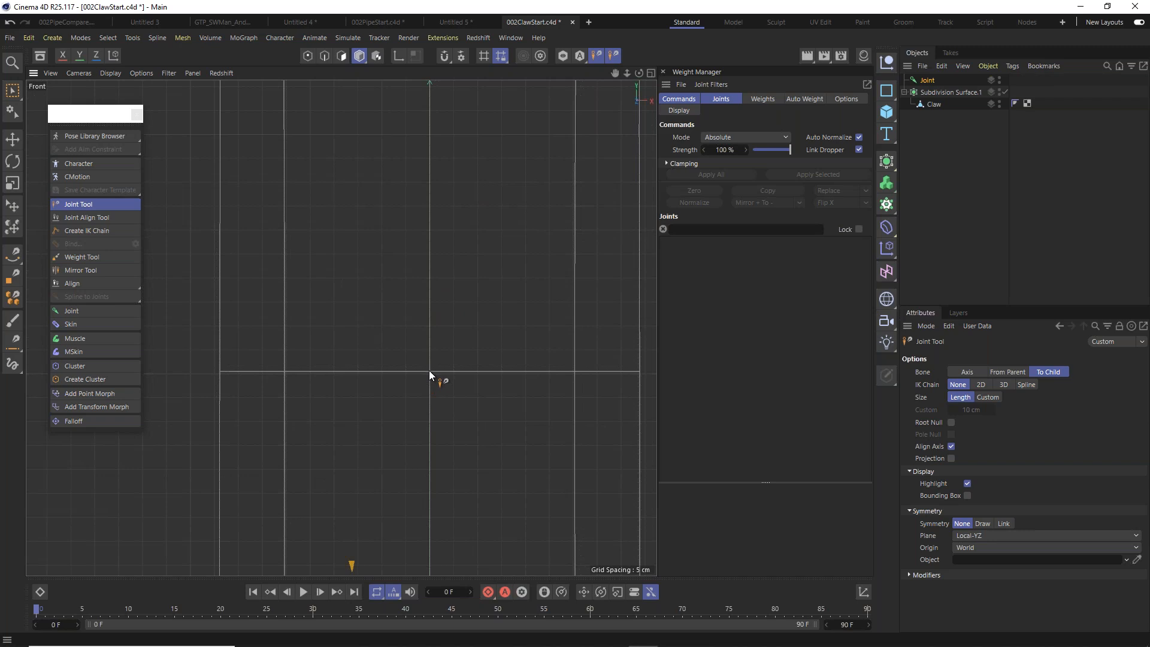
left_click(429, 370, "ctrl")
Add a third joint on the centre line at the curved edge just below the claw's fork.
scroll(464, 333, "down", 2)
scroll(462, 333, "down", 5)
scroll(405, 334, "up", 5)
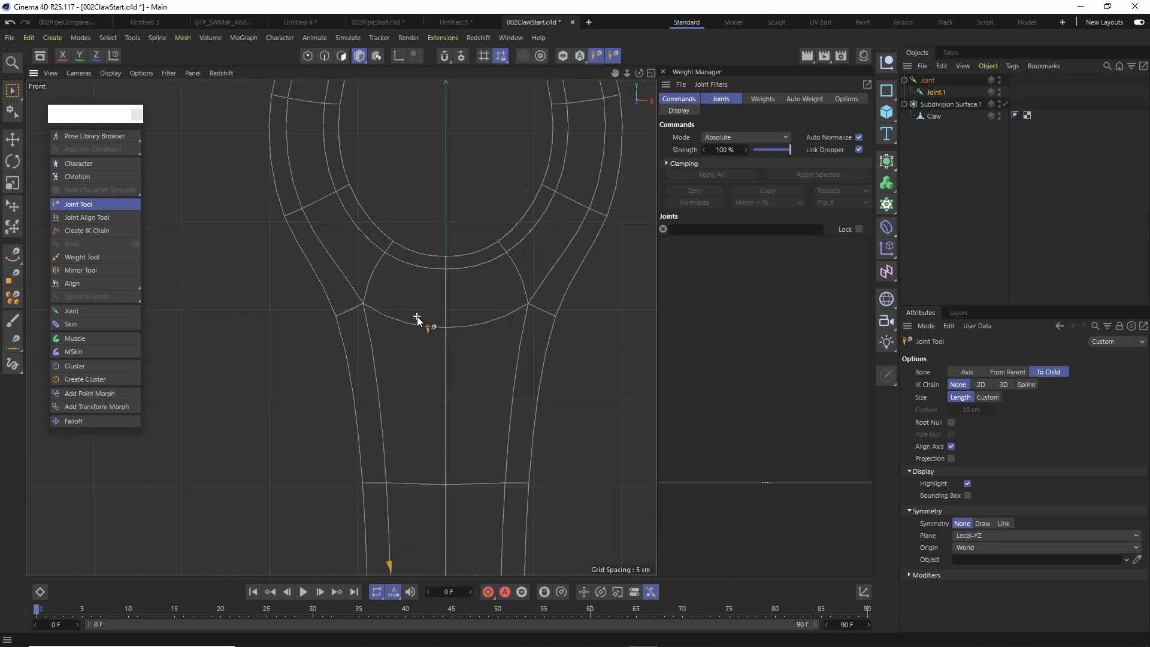
left_click(458, 332, "ctrl")
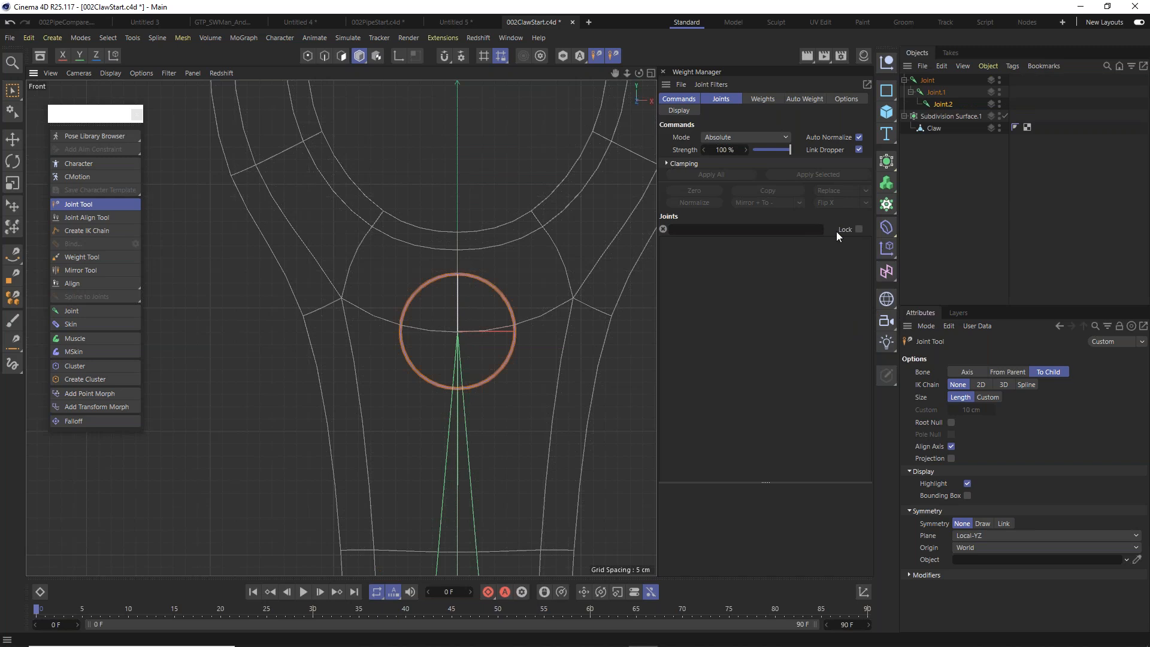
Add a fourth joint on the centre line inside the fork's opening, about midway up the prongs.
scroll(513, 174, "down", 3)
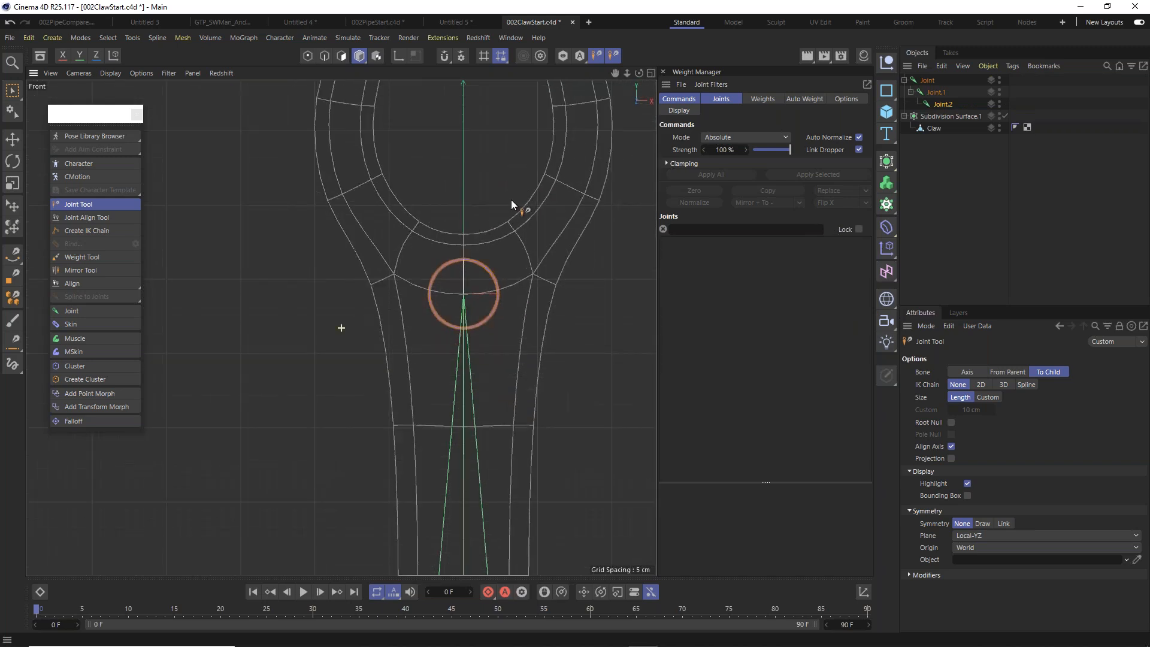
middle_click_drag(471, 133, 442, 246, "alt")
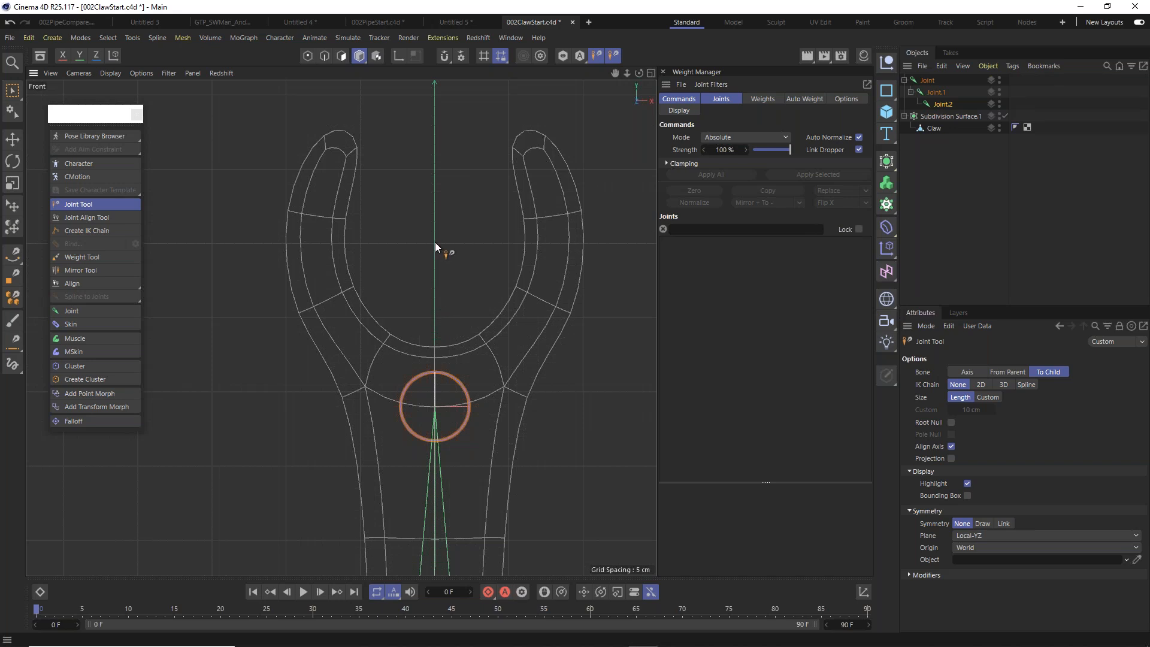
left_click(434, 242, "ctrl")
scroll(365, 294, "down", 5)
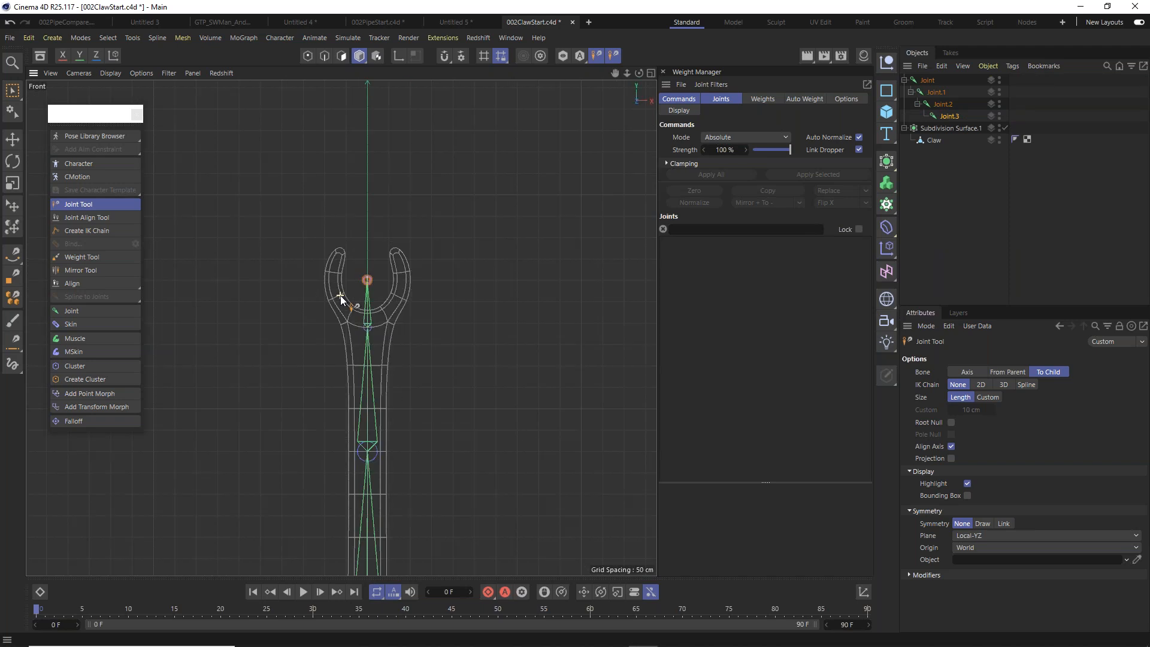
middle_click_drag(378, 331, 414, 225, "alt")
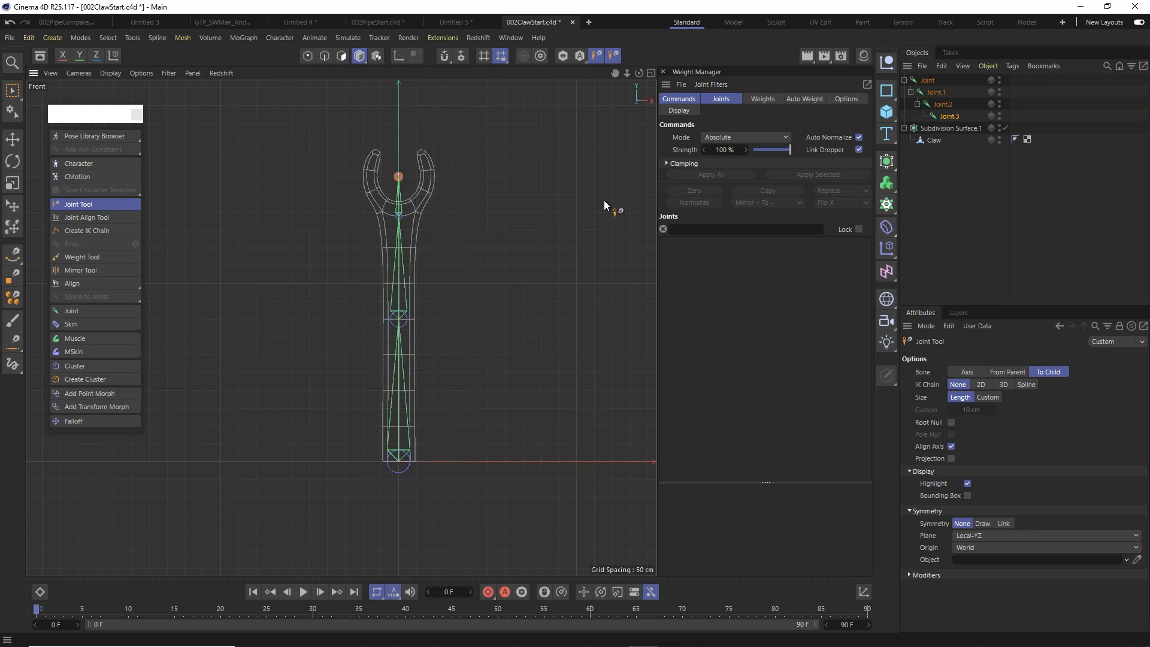
Rename the joint at the claw's base as Lower and its child joint at mid-shaft as Upper.
left_click(930, 80)
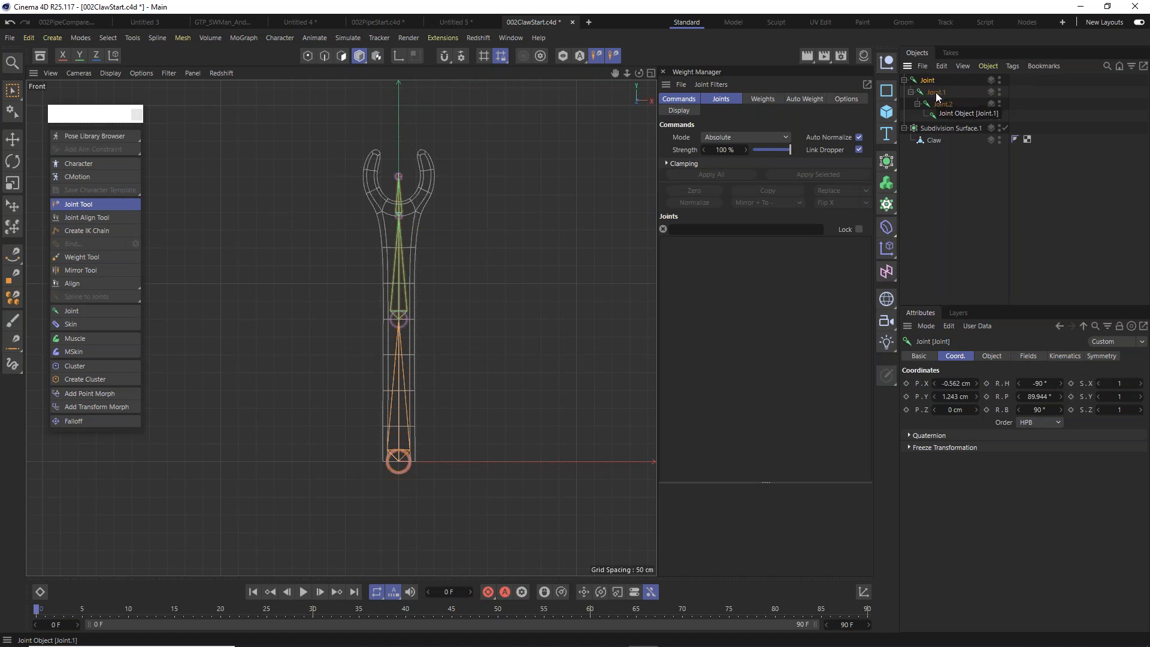
left_click(938, 93)
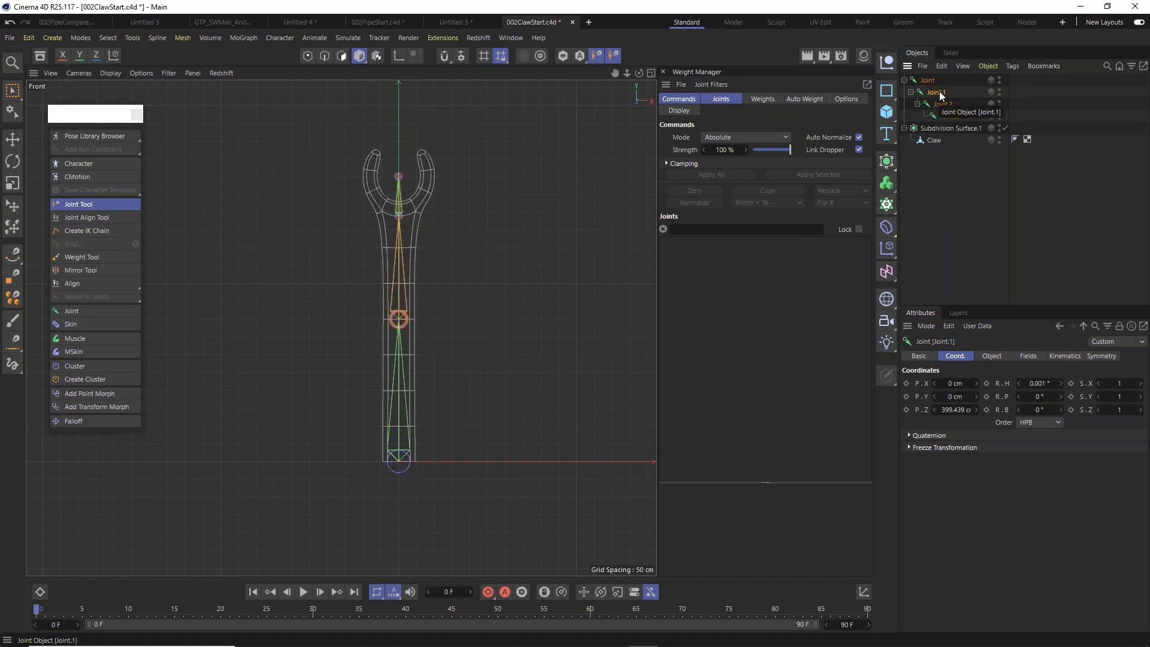
left_click(949, 106)
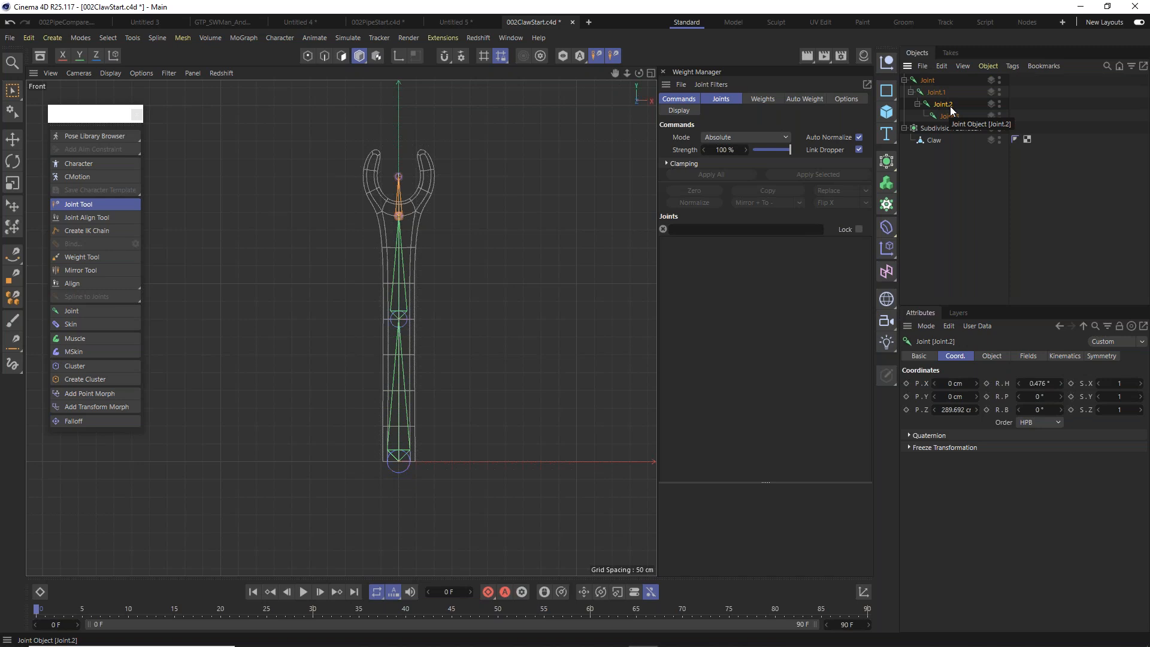
left_click(955, 114)
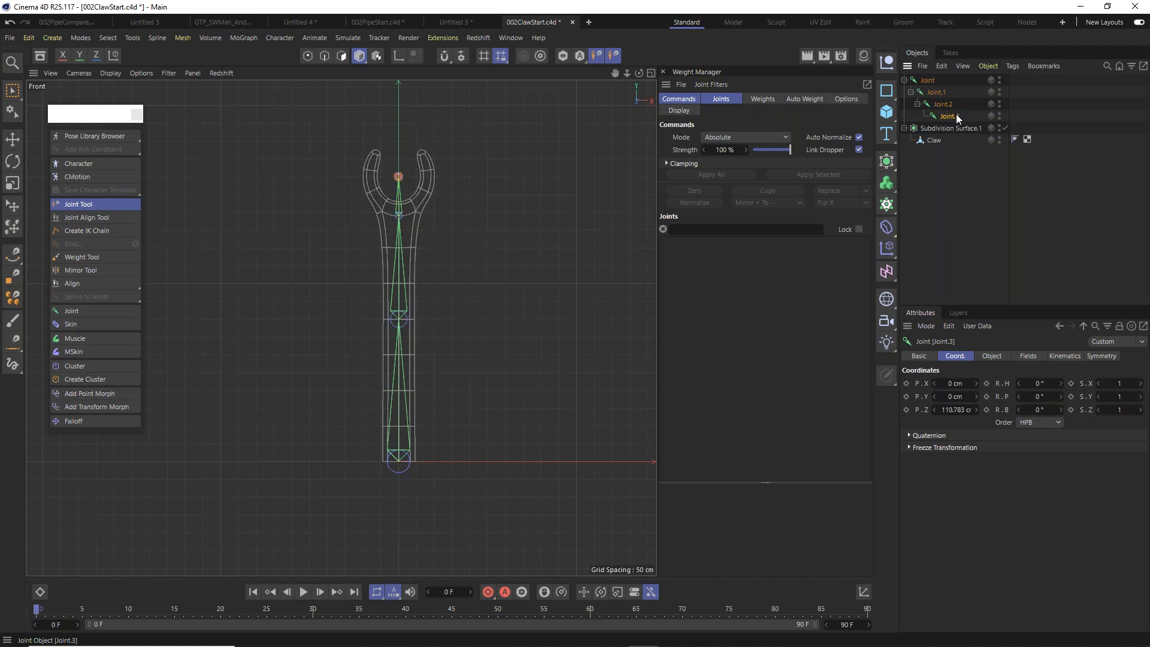
left_click(930, 81)
double_click(928, 81)
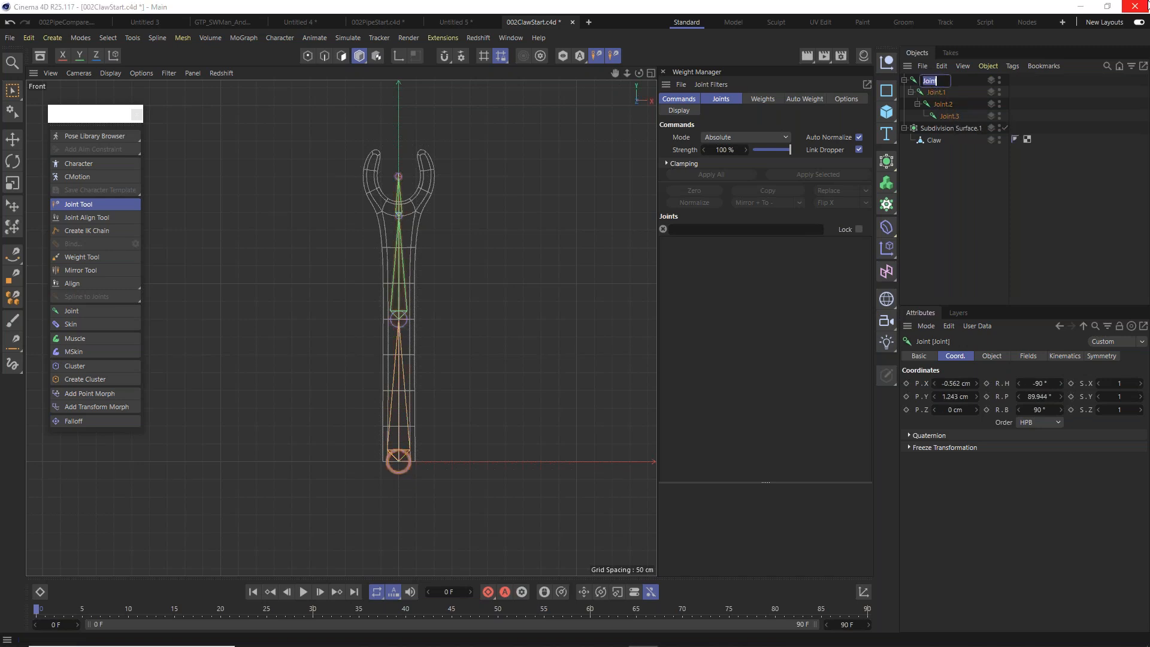
type("Lower")
key("Return")
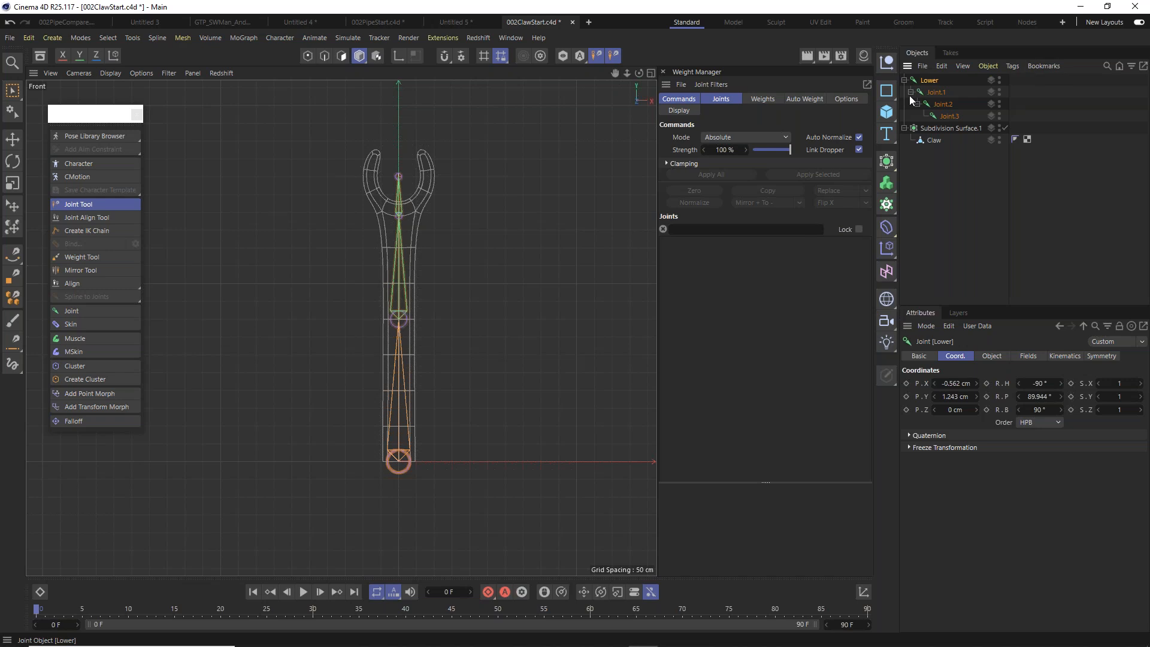
left_click(936, 93)
type("Upper")
key("Return")
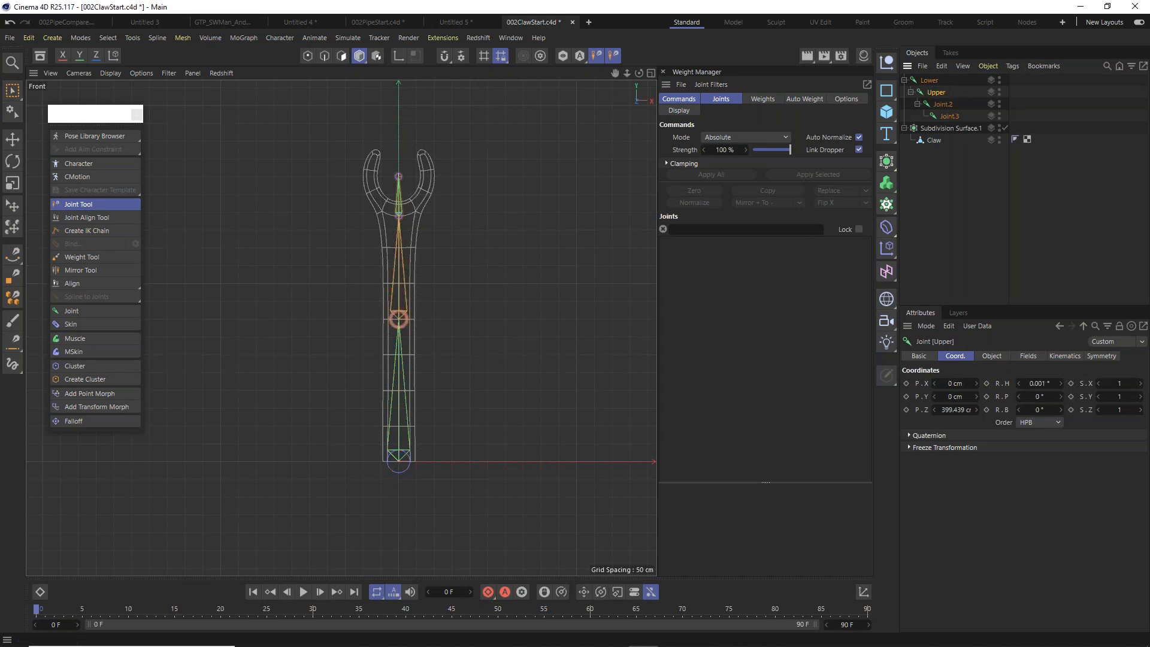
Rename the joint just below the fork as Wrist and the last joint of the chain as Wrist-Tip.
double_click(945, 105)
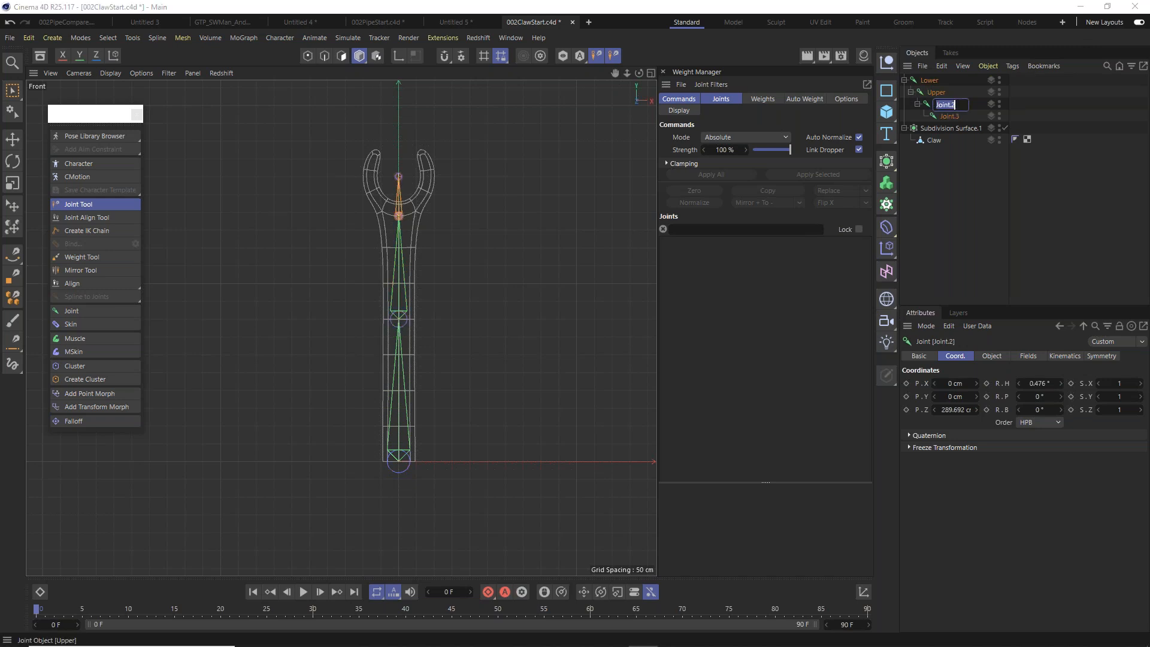
type("Wrist")
key("Return")
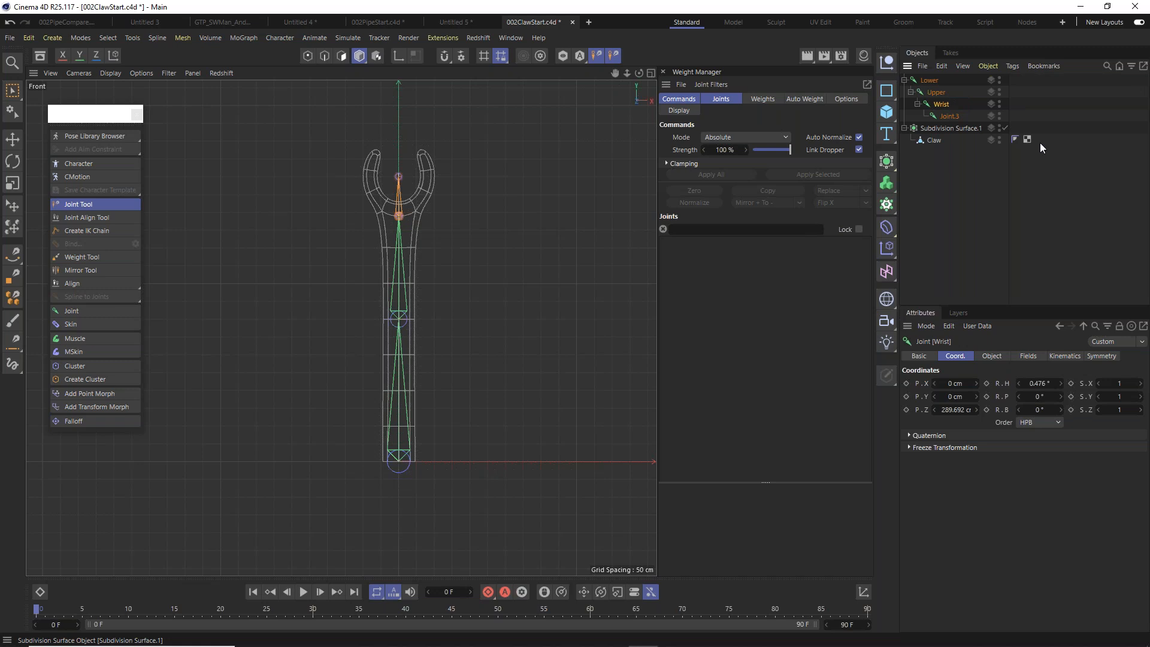
left_click(952, 118)
double_click(952, 117)
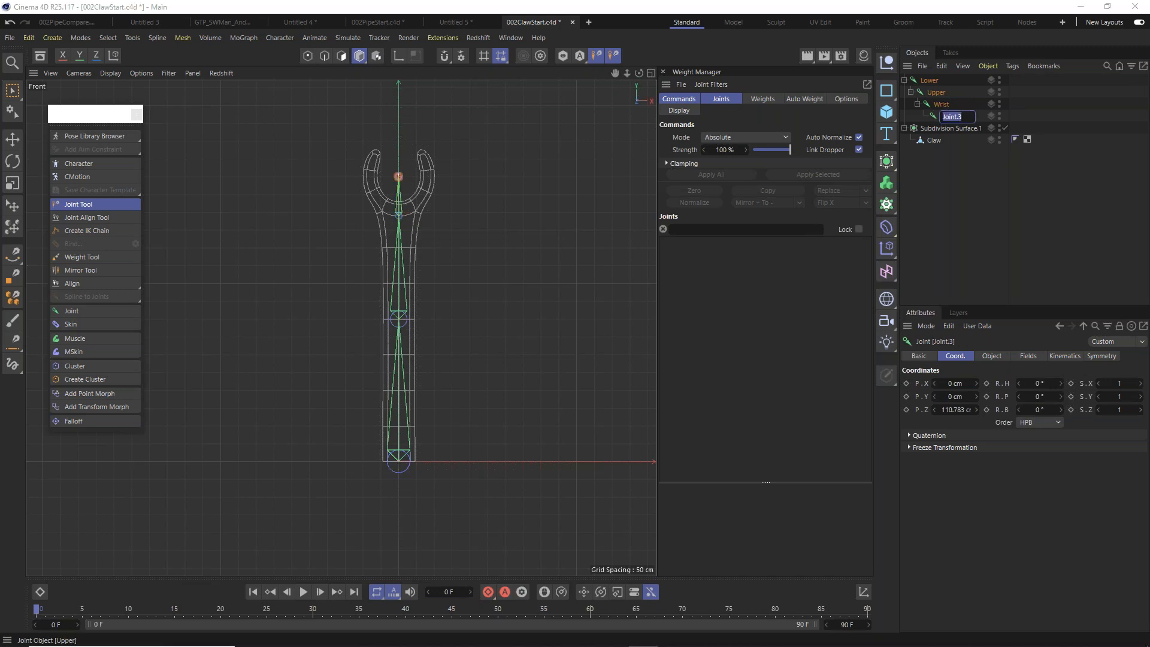
type("Wrist-Tip")
key("Return")
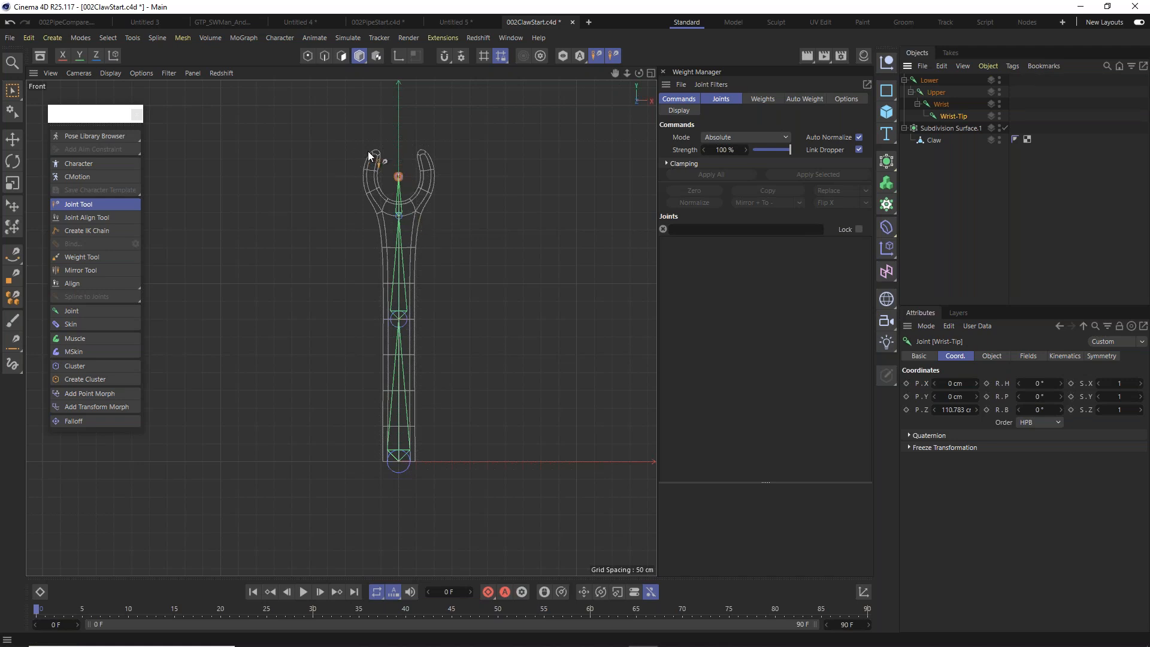
Set the Joint Tool's symmetry to Draw for building the two prongs together.
scroll(368, 154, "up", 2)
scroll(369, 154, "up", 2)
scroll(496, 174, "up", 1)
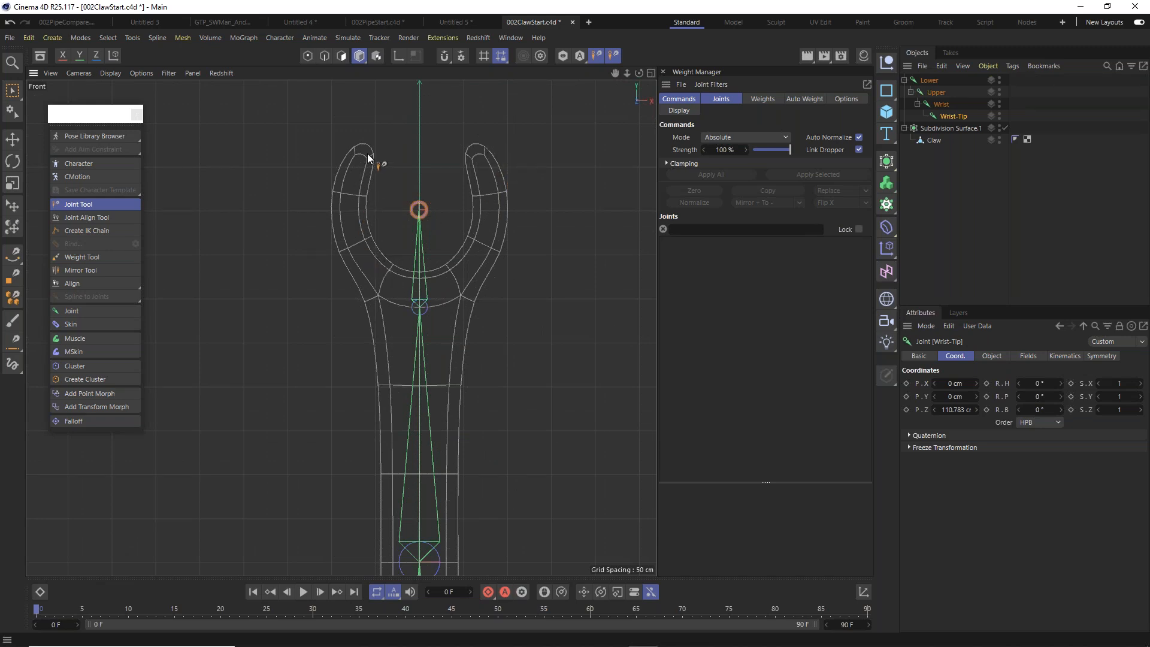
scroll(436, 186, "up", 2)
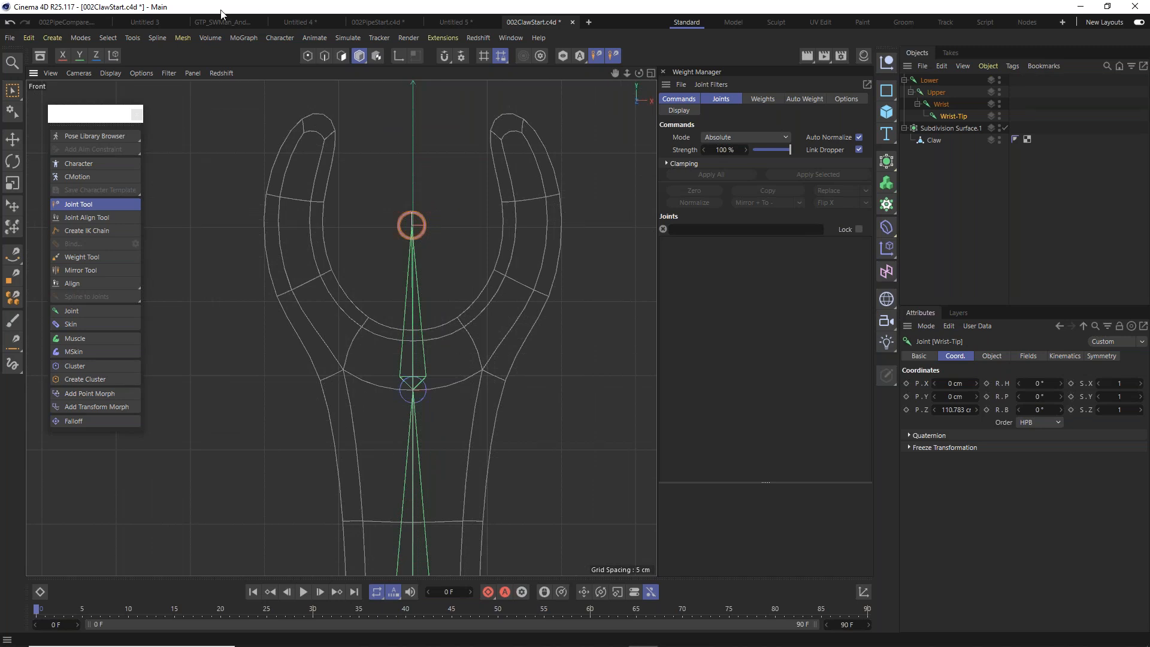
left_click(89, 207)
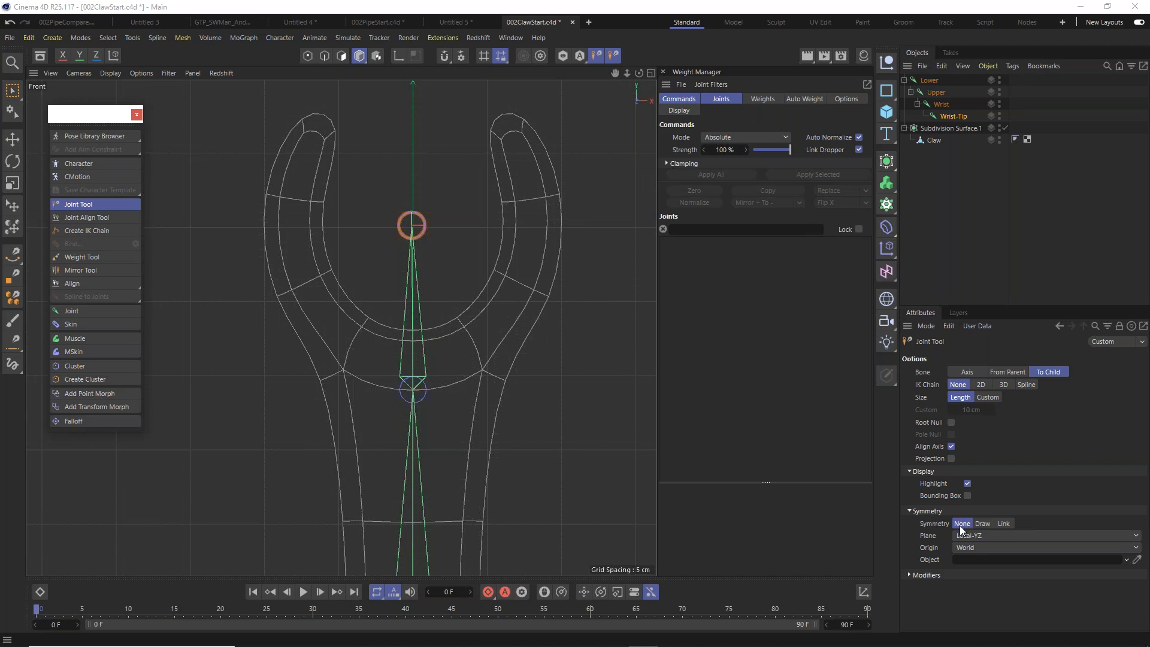
left_click(984, 524)
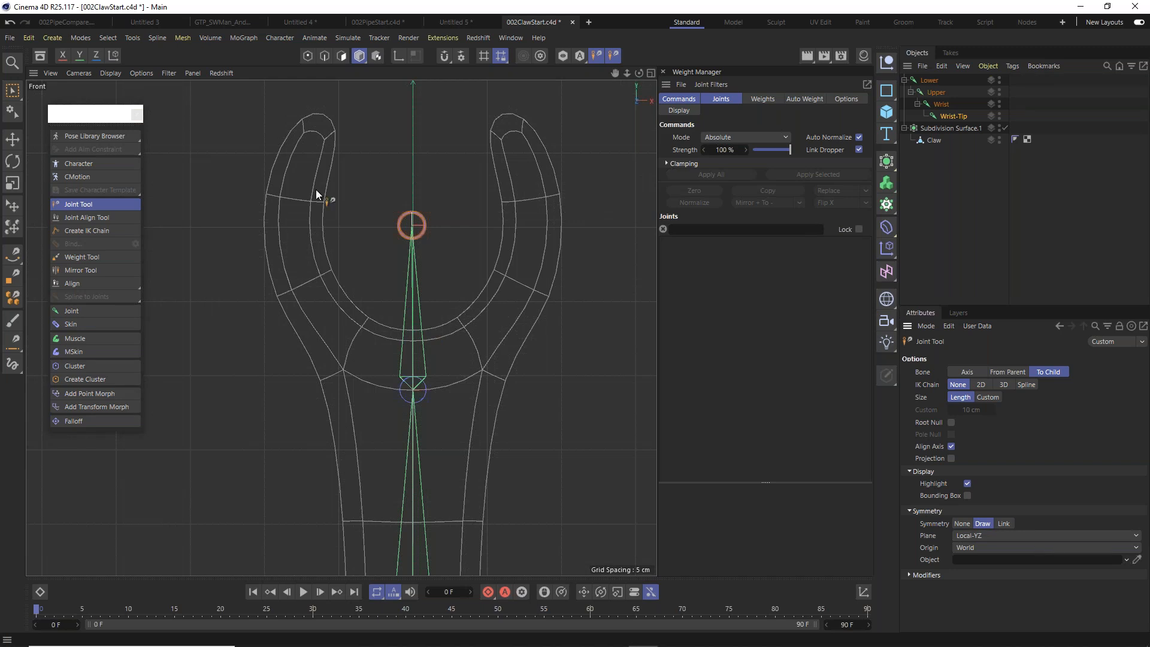
scroll(275, 277, "up", 4)
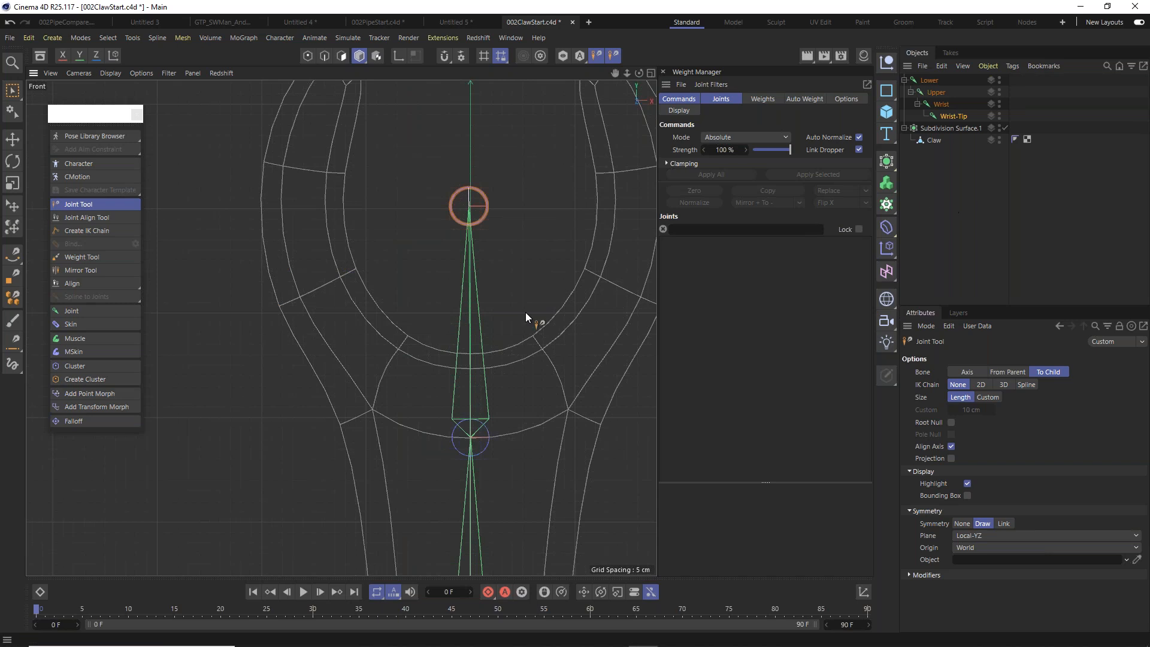
left_click(383, 373, "ctrl")
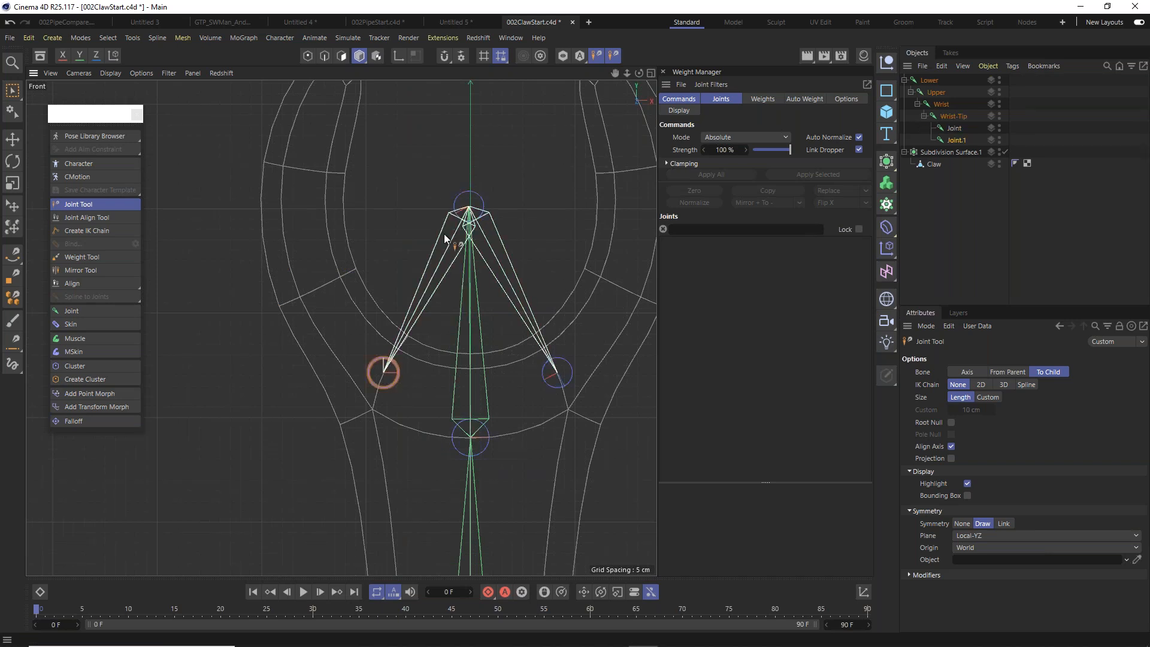
key("ctrl+z")
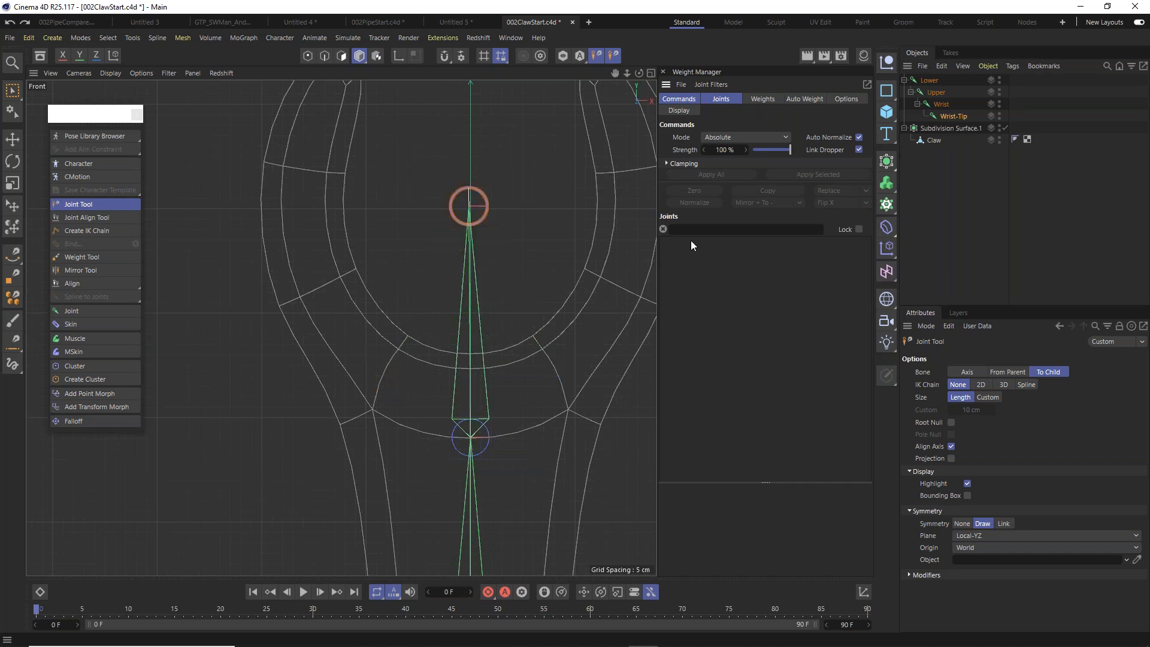
Deselect all objects and place a mirrored pair of separate root joints on the short edge at the base of each prong.
left_click(965, 189)
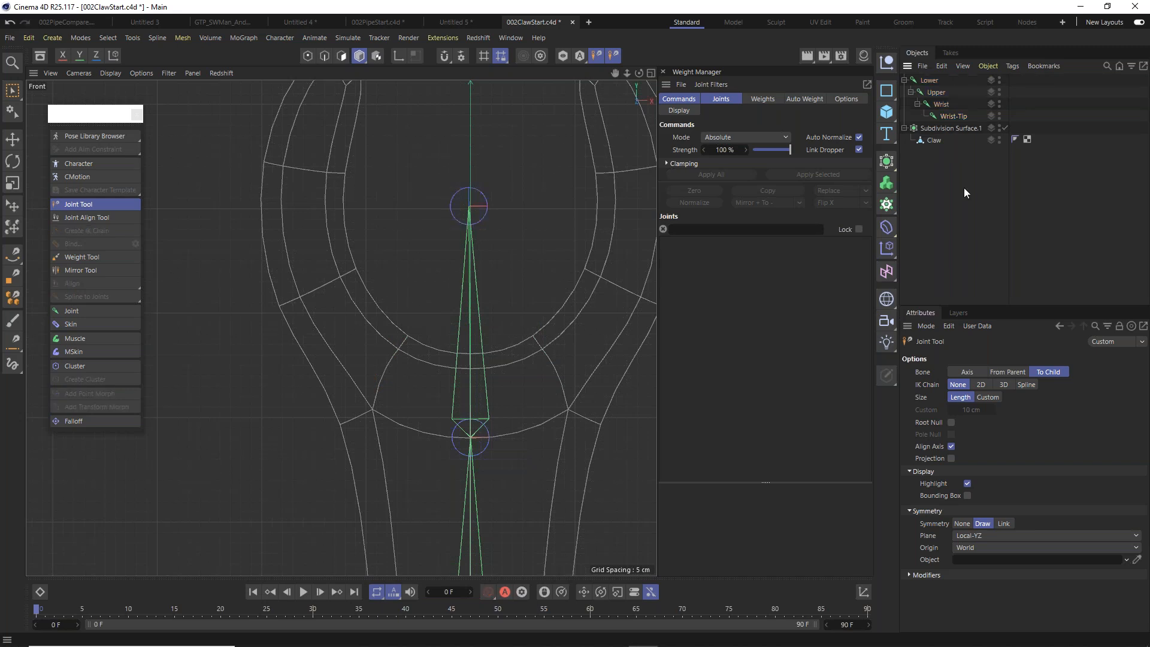
left_click(382, 372, "ctrl")
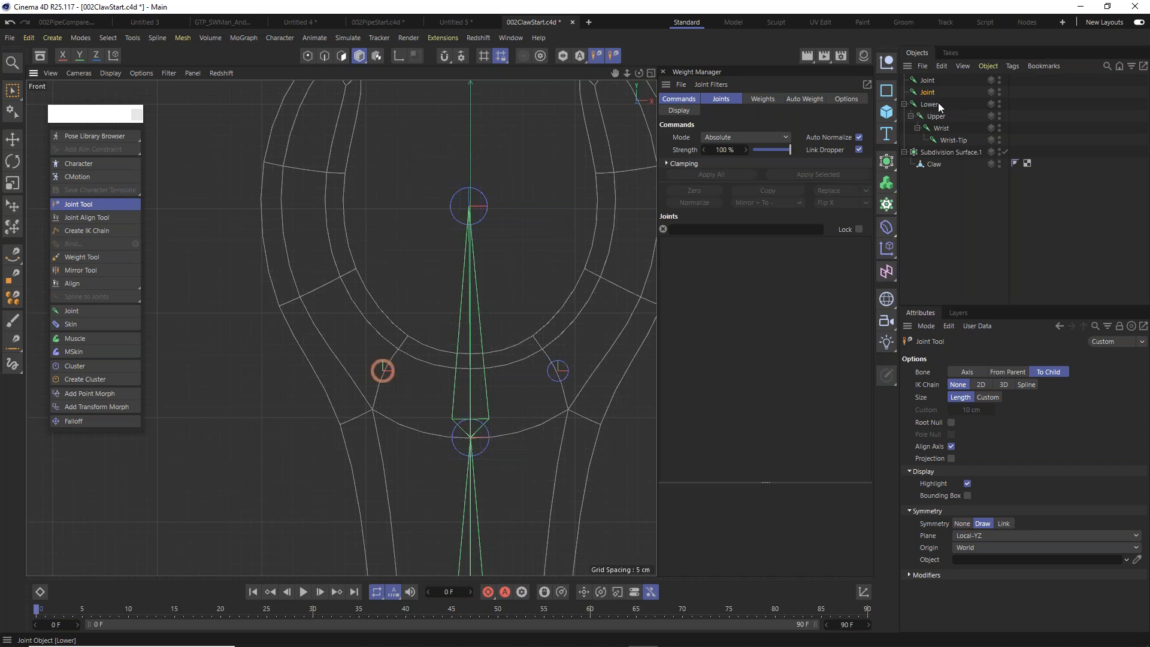
key("ctrl+z")
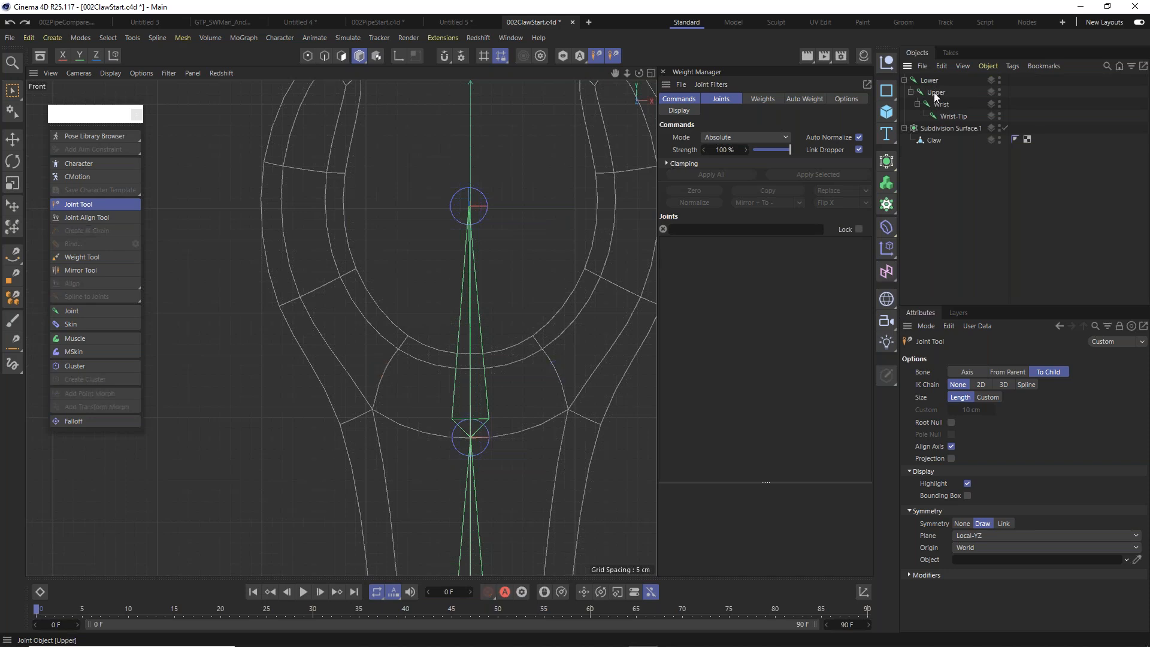
left_click(383, 371, "ctrl")
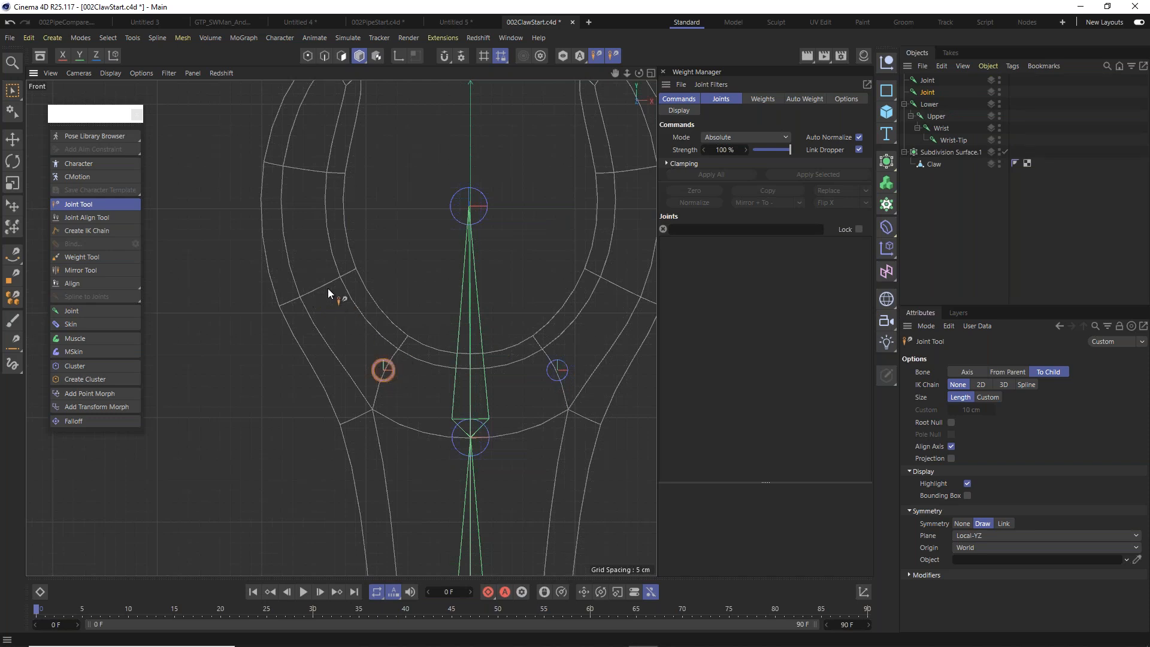
Extend the mirrored chains with joints at the prong's lower cross edge, its upper cross edge and just beyond its tip.
scroll(328, 288, "up", 3)
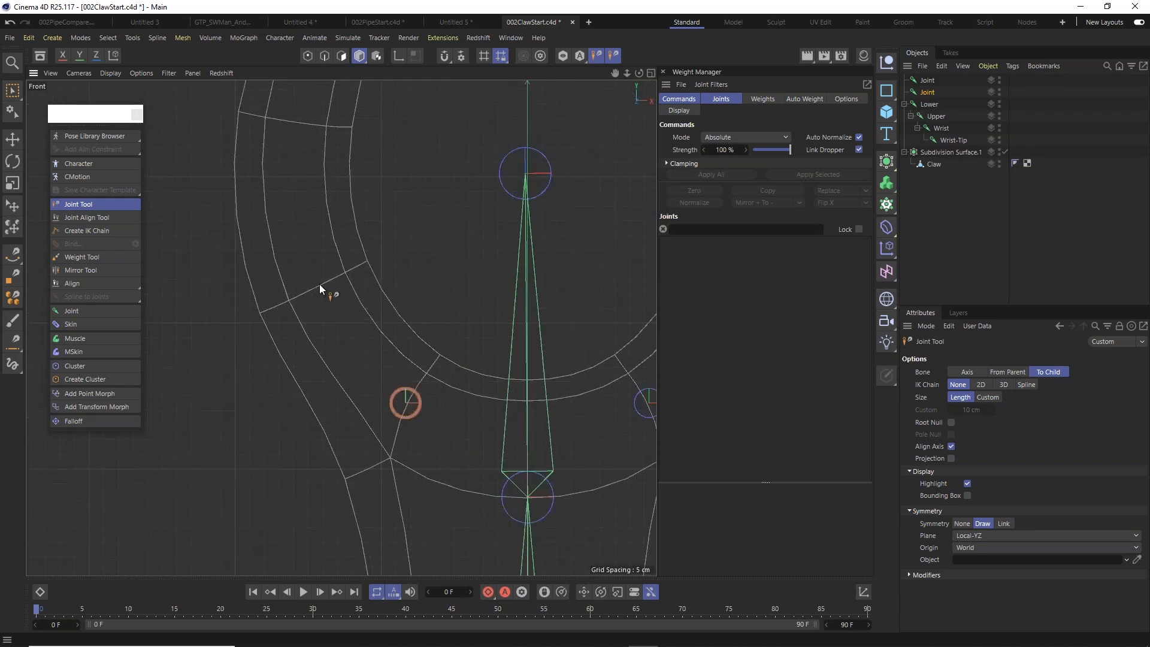
left_click(318, 285, "ctrl")
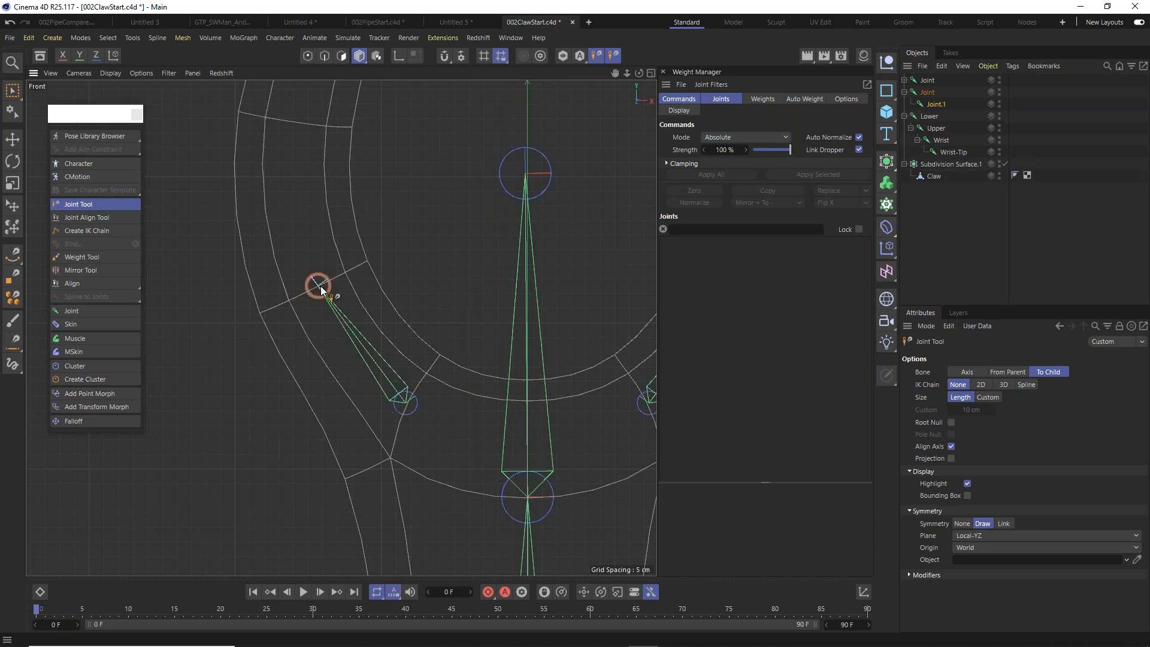
middle_click_drag(385, 217, 395, 419, "alt")
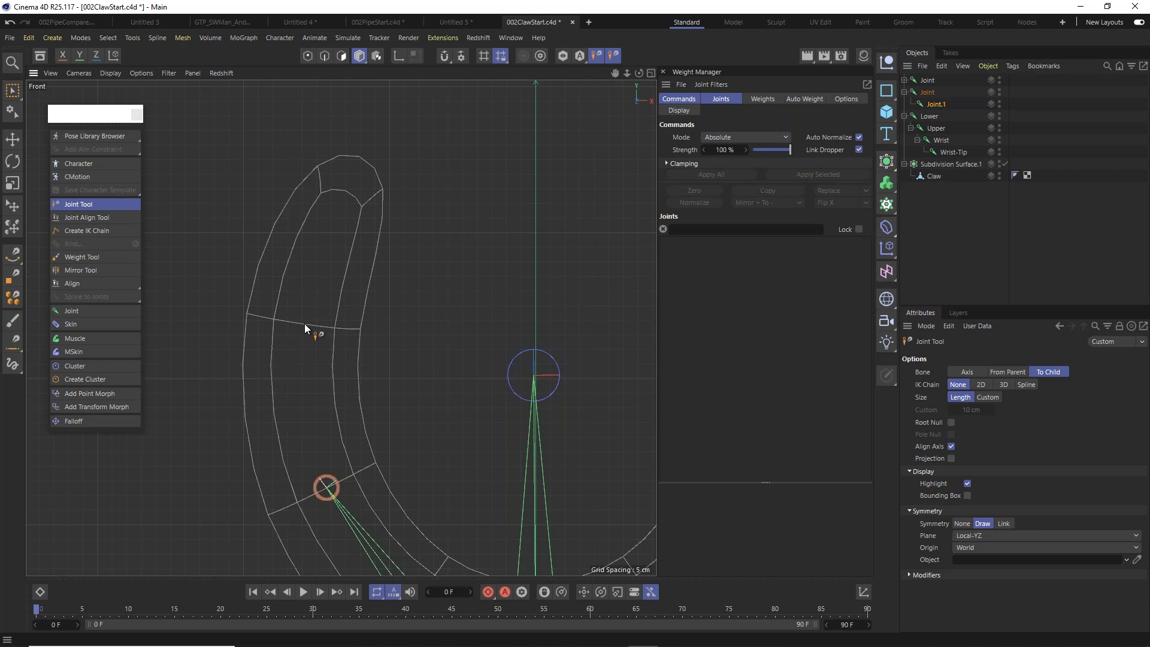
left_click(305, 324, "ctrl")
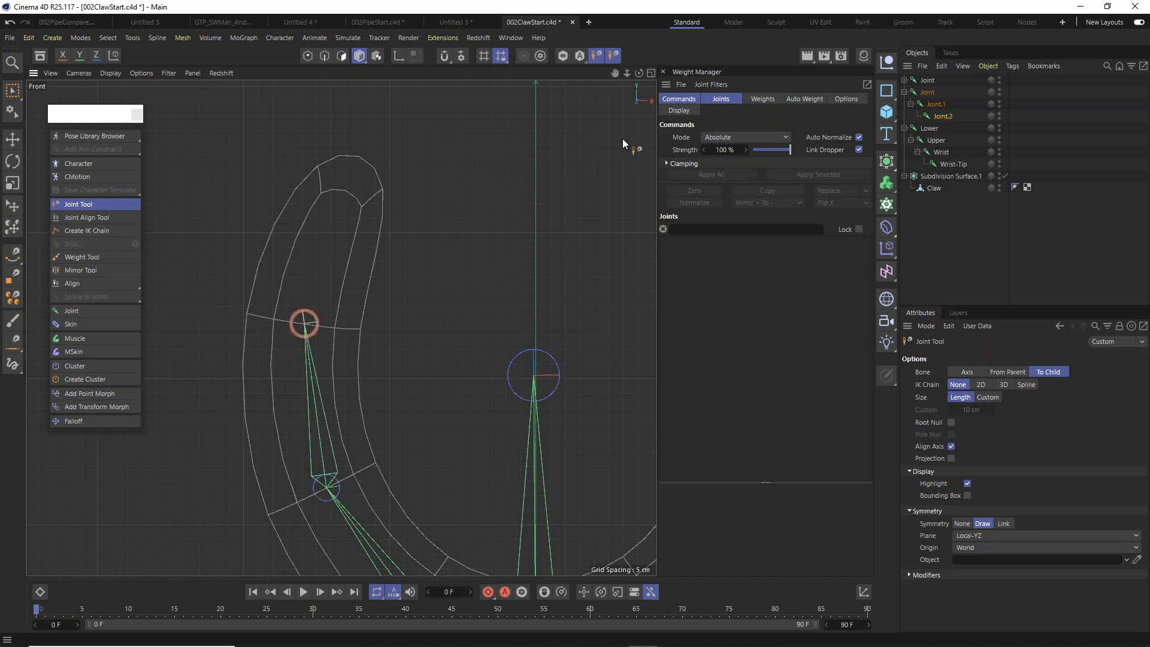
left_click(362, 139, "ctrl")
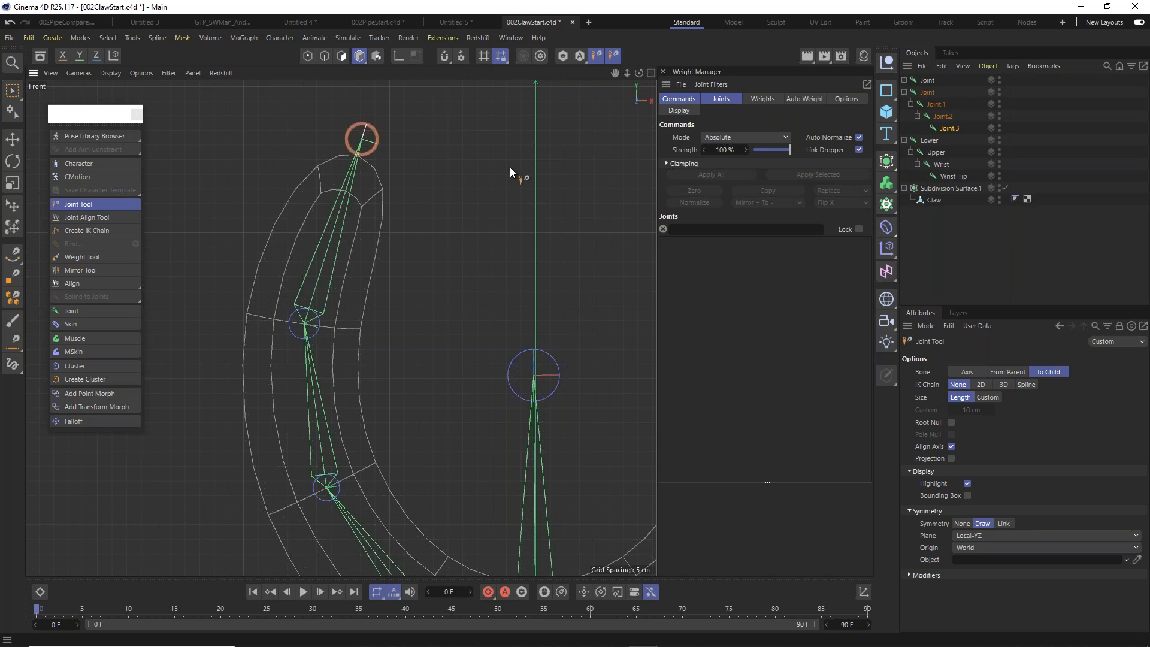
scroll(410, 188, "down", 5)
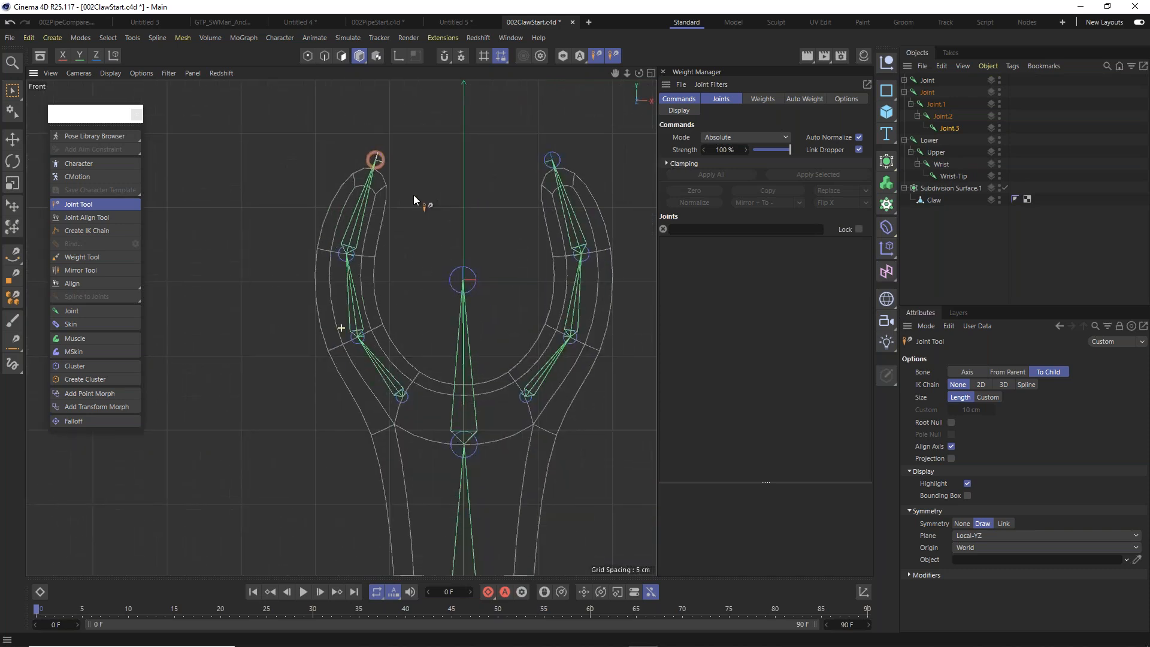
scroll(418, 189, "down", 2)
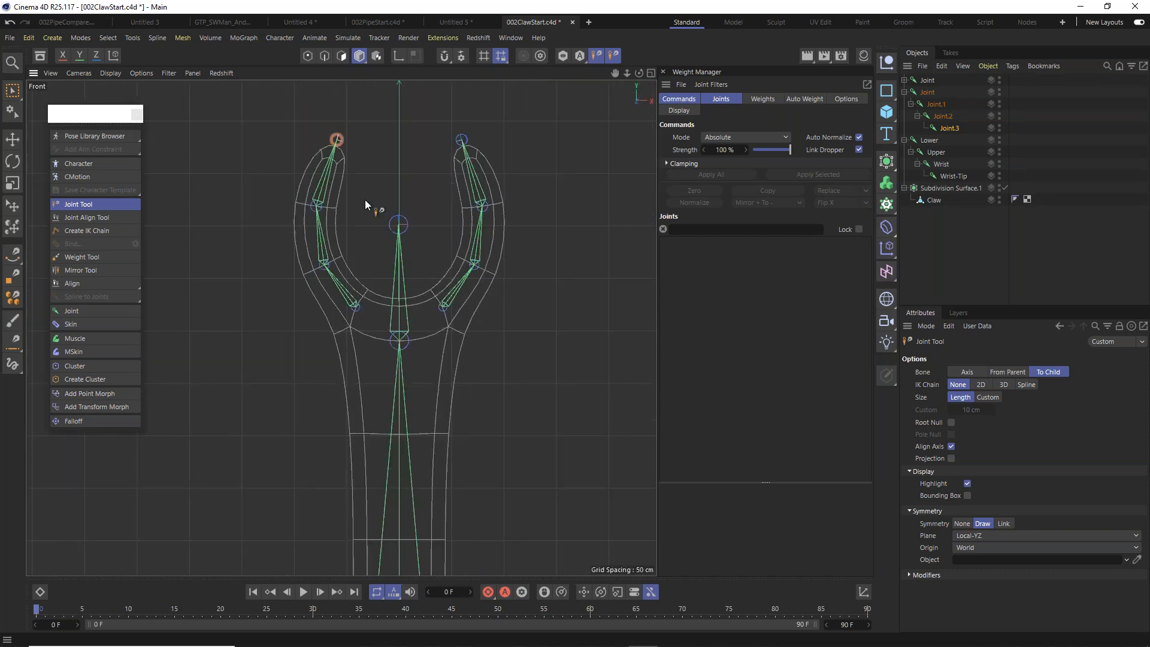
scroll(365, 201, "up", 2)
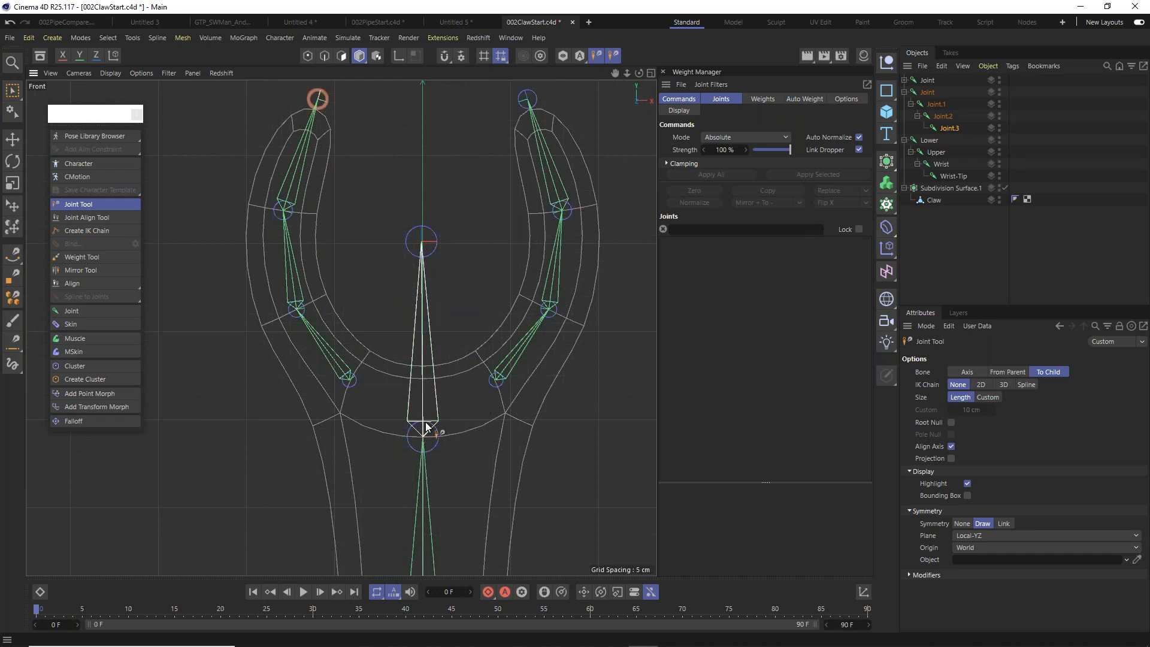
scroll(435, 398, "up", 4)
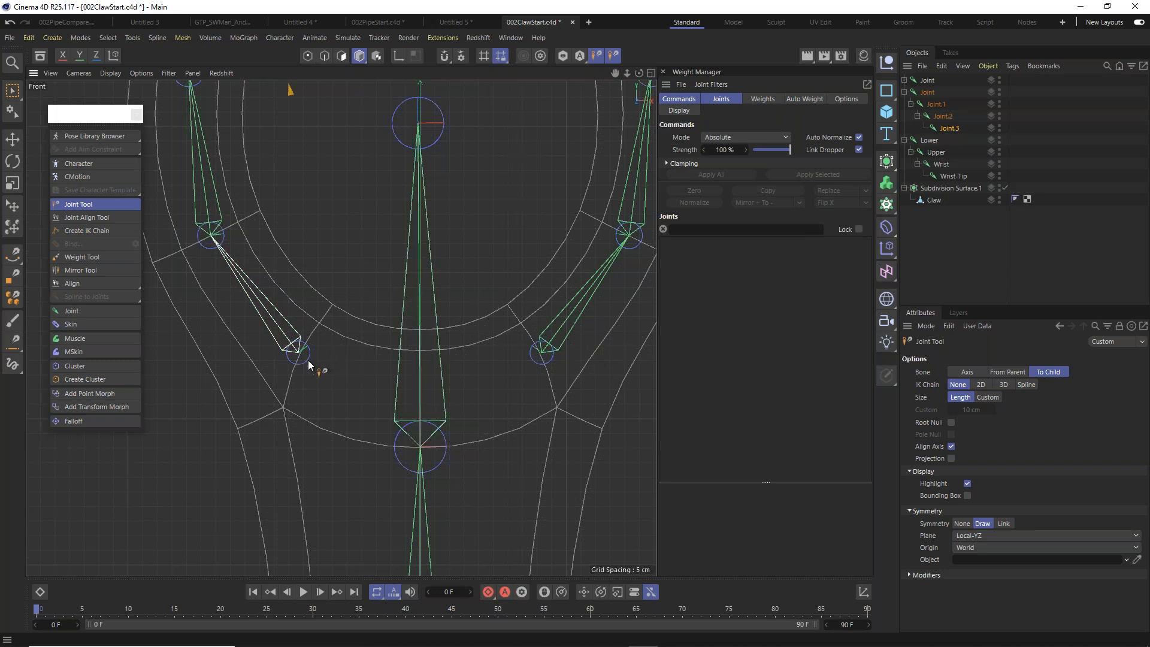
Check the root joints' axes at the base of both prongs and delete the entire joint chain on the right prong.
scroll(305, 353, "up", 2)
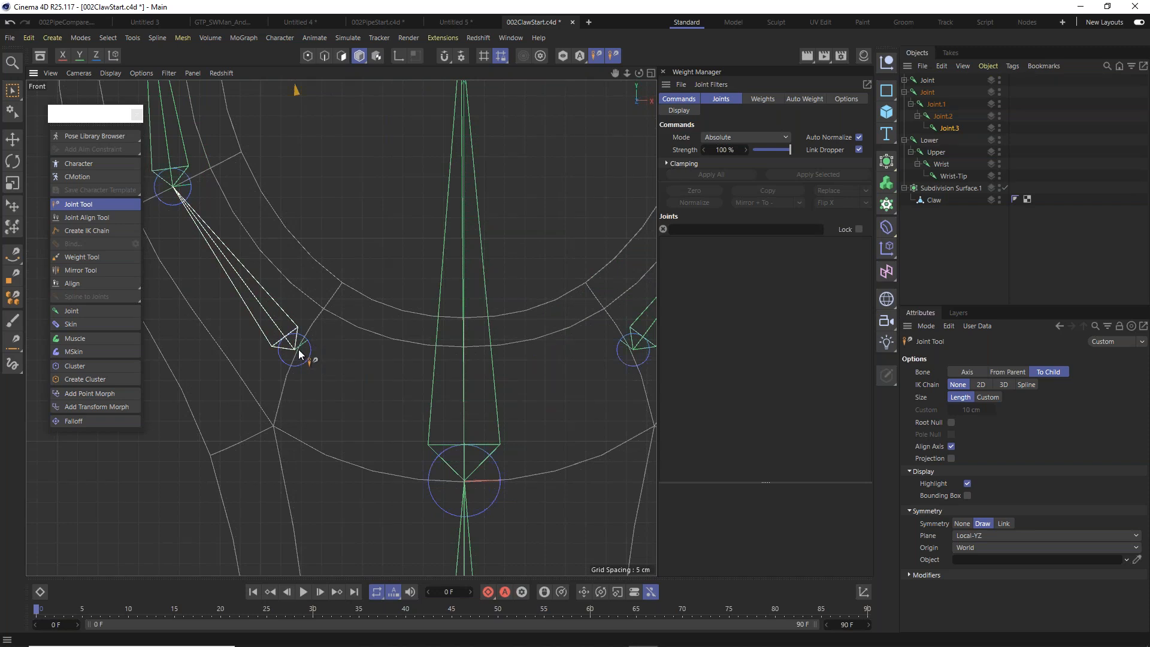
scroll(297, 353, "up", 2)
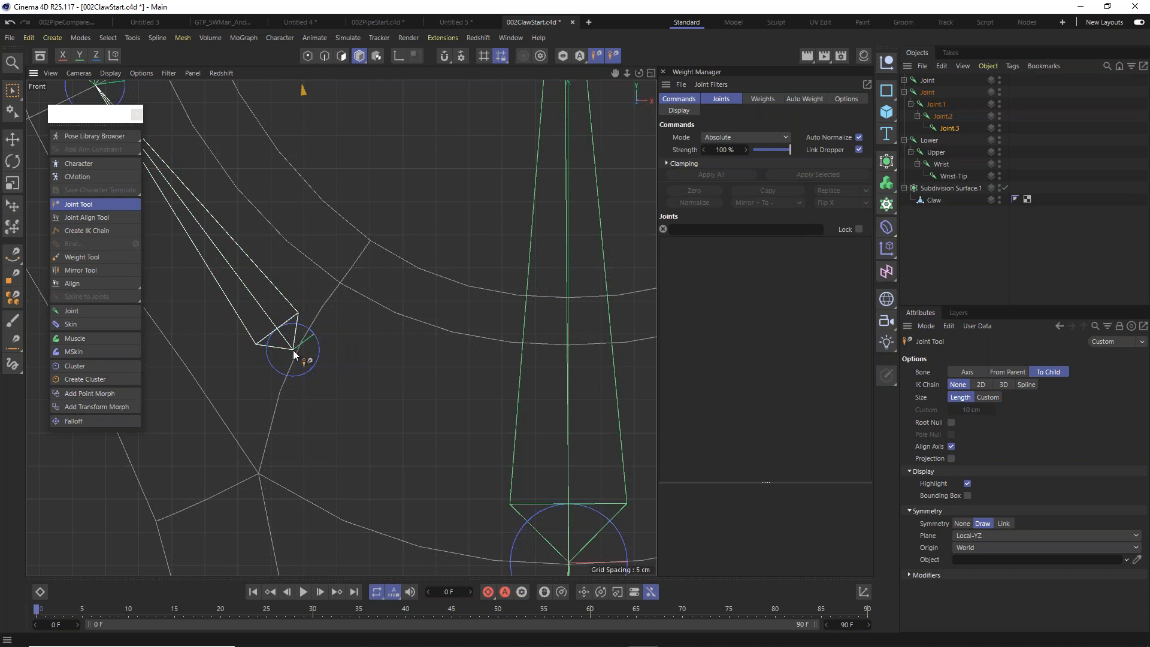
middle_click_drag(531, 382, 225, 375, "alt")
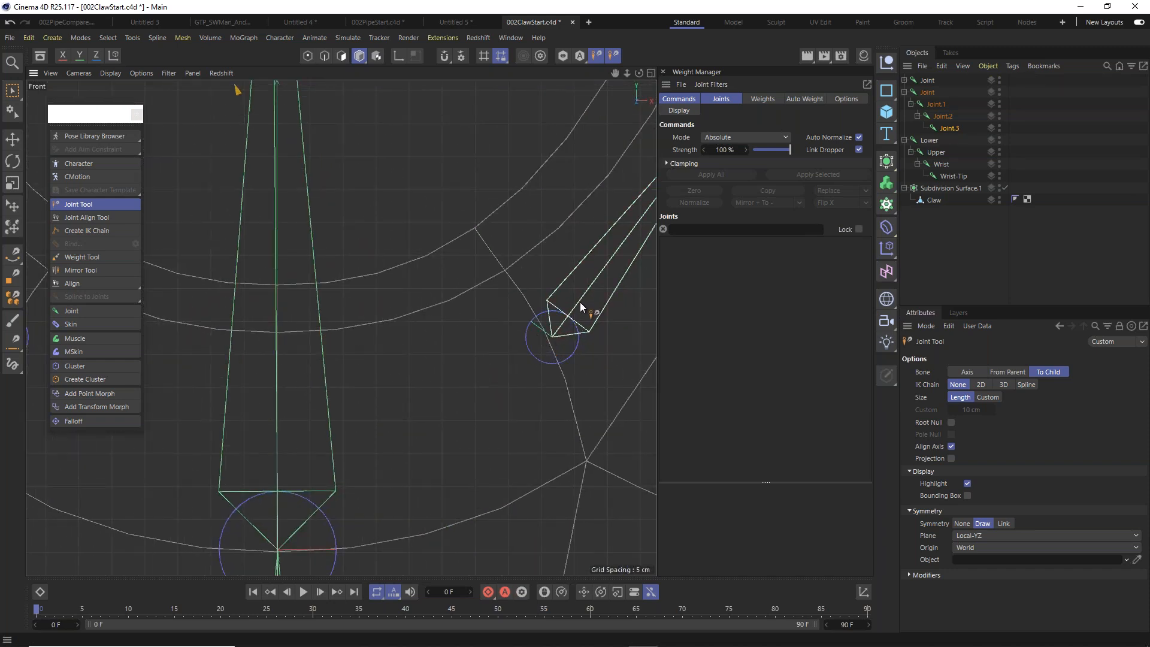
scroll(383, 264, "down", 5)
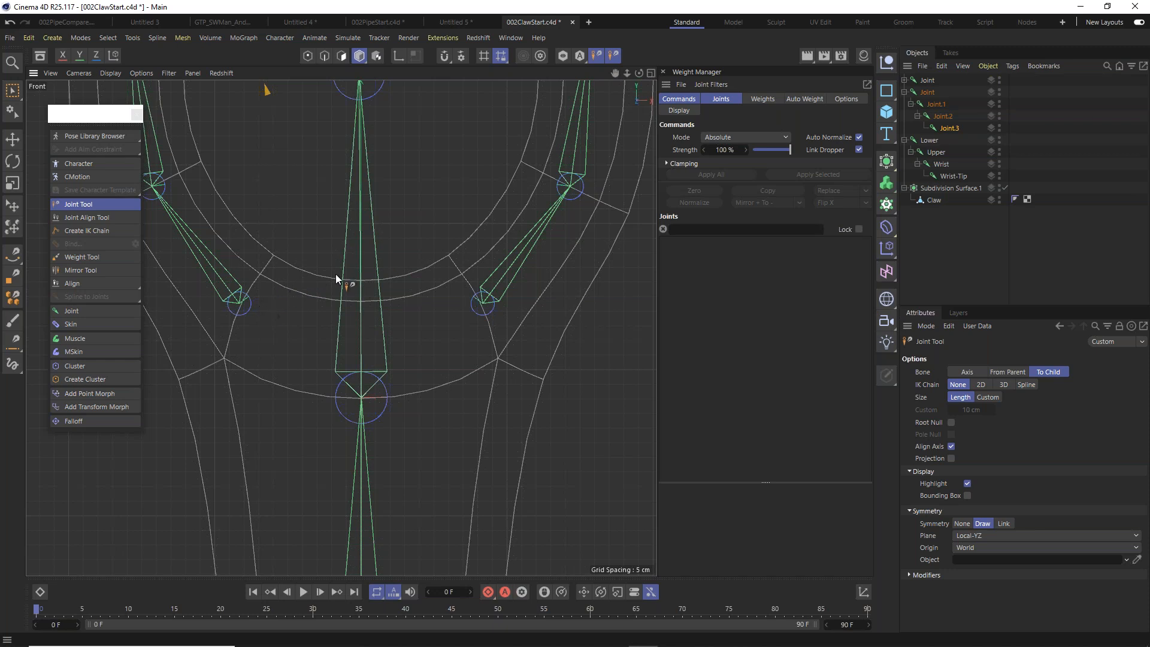
scroll(444, 367, "down", 6)
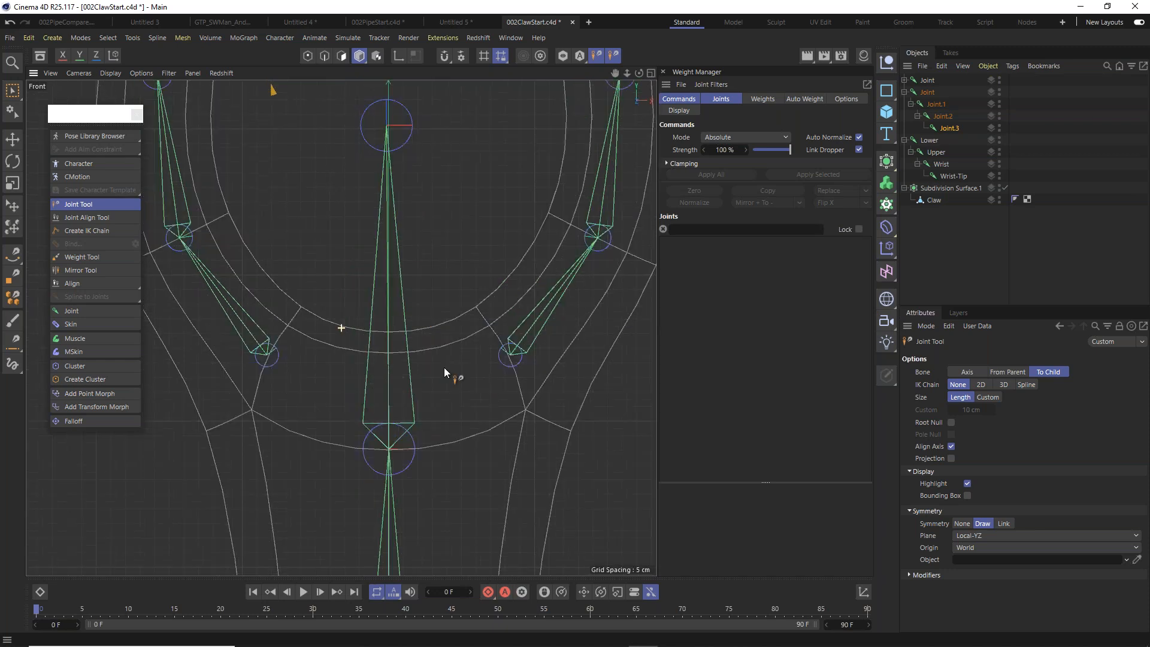
middle_click_drag(447, 362, 455, 328, "alt")
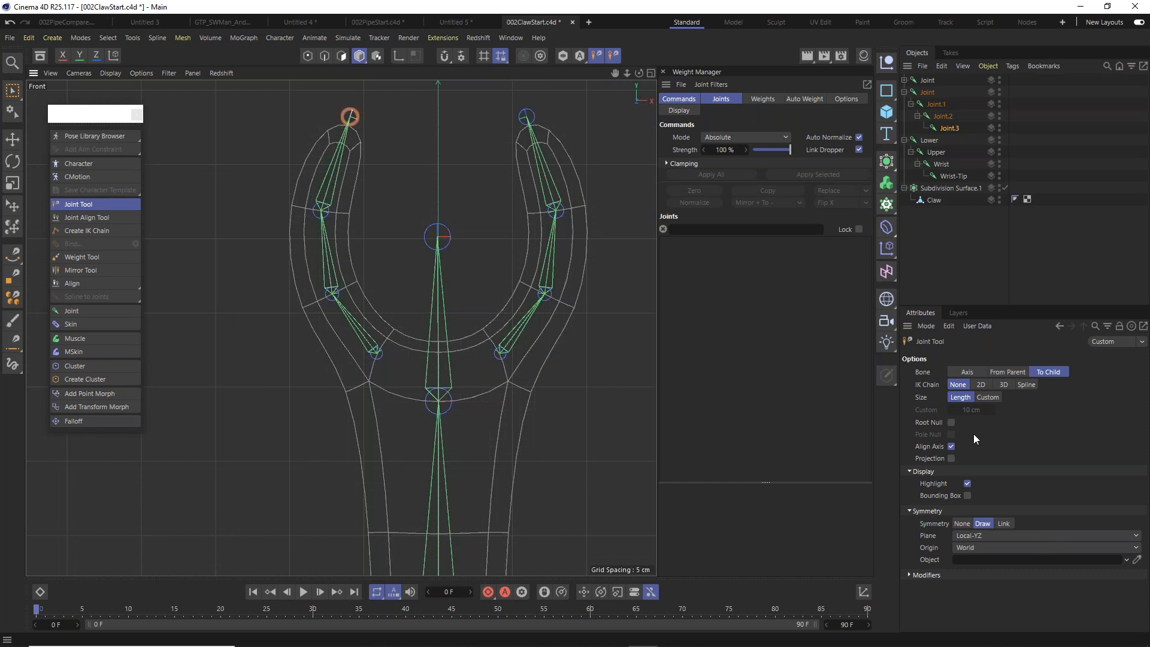
left_click(928, 82)
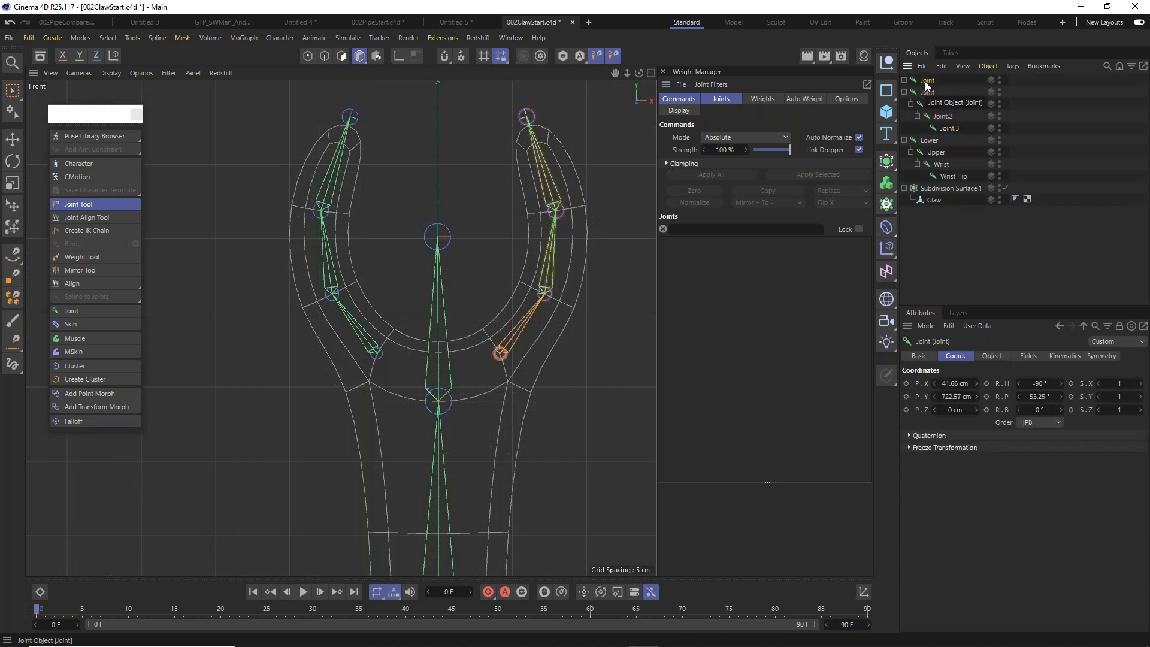
key("Delete")
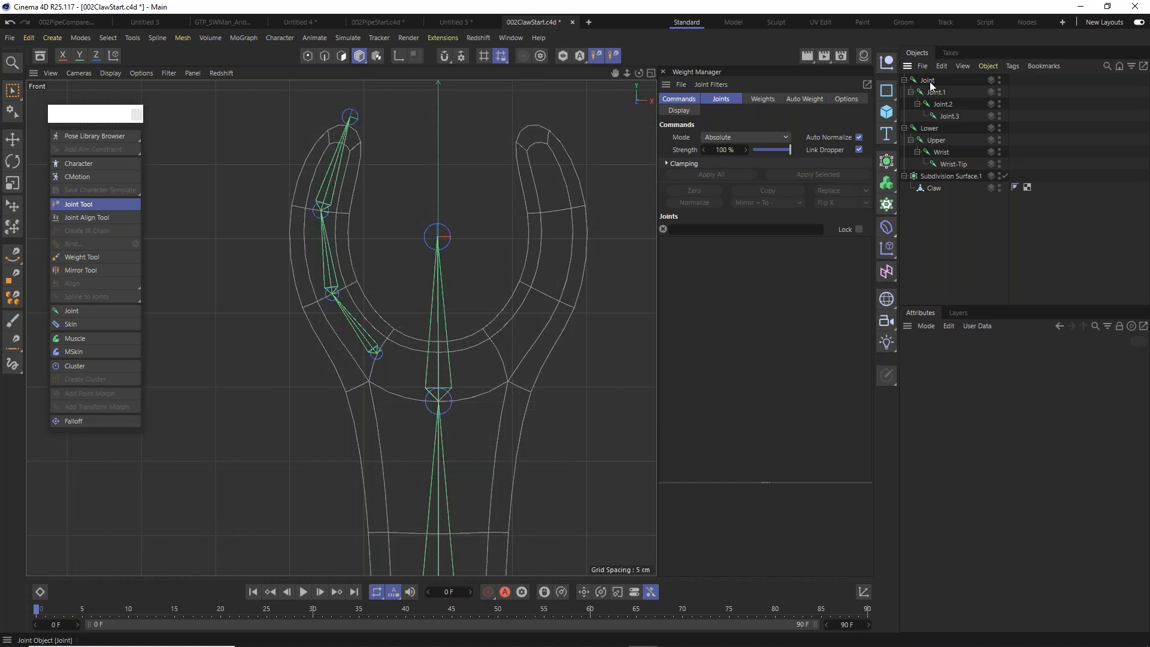
Select all four joints of the left prong's chain and set the Mirror Tool to mirror - To + across the world X (YZ) axis.
left_click(931, 84)
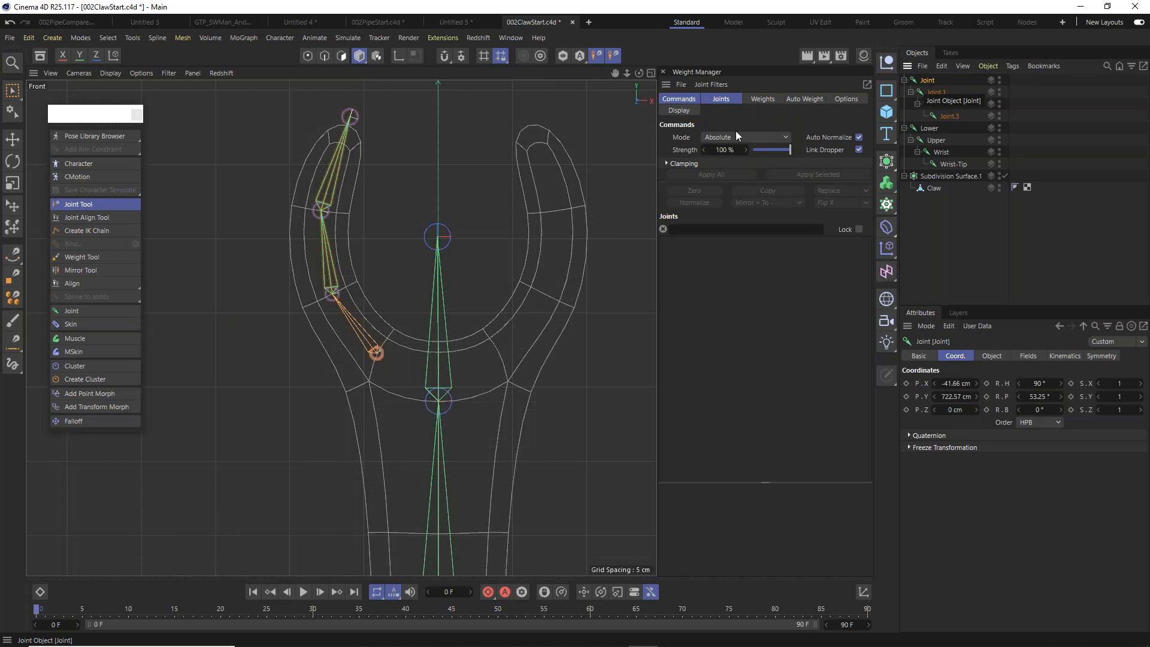
key("e")
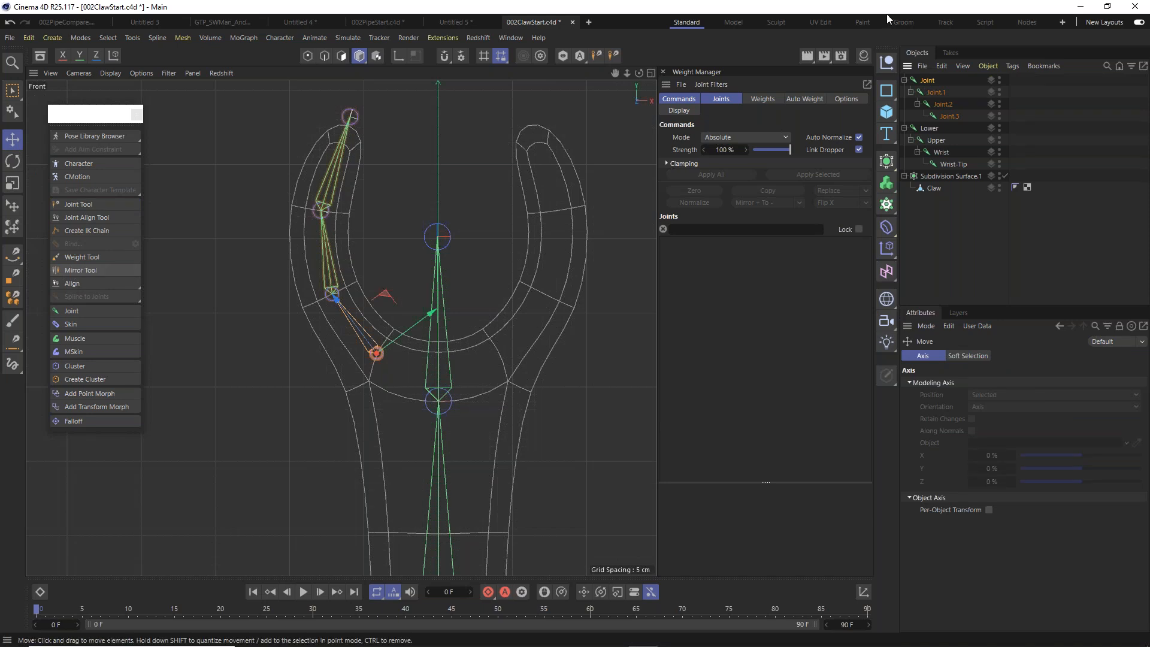
left_click(950, 117)
left_click(950, 116, "shift")
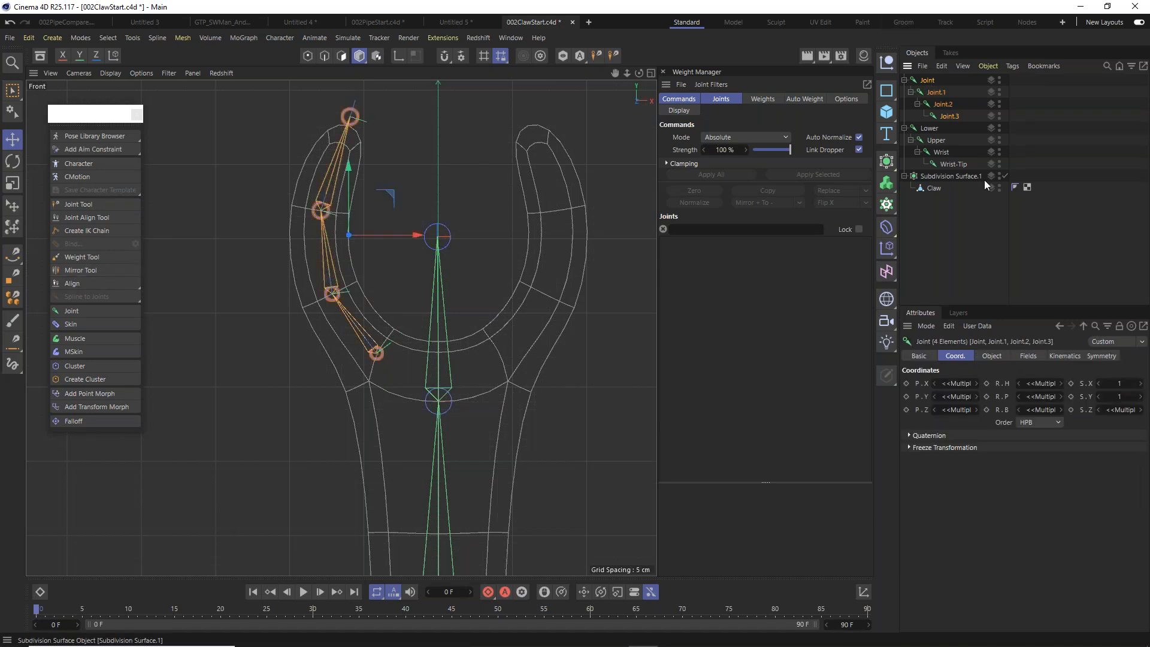
left_click(114, 271)
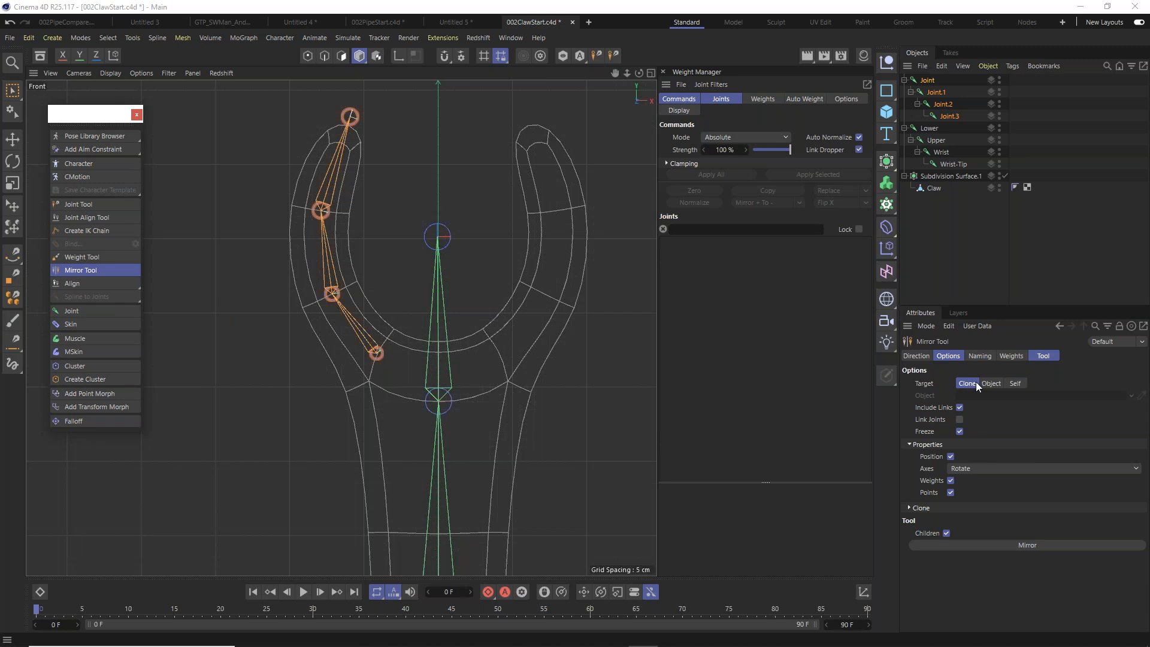
left_click(917, 357)
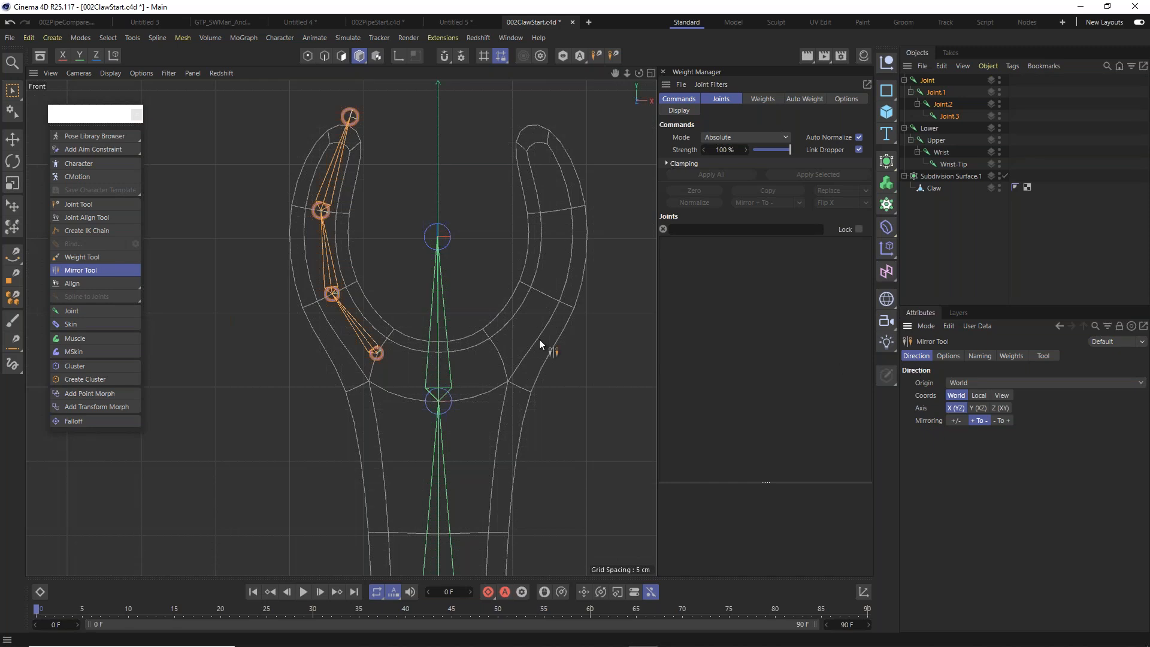
scroll(539, 339, "down", 6)
middle_click_drag(486, 300, 457, 250, "alt")
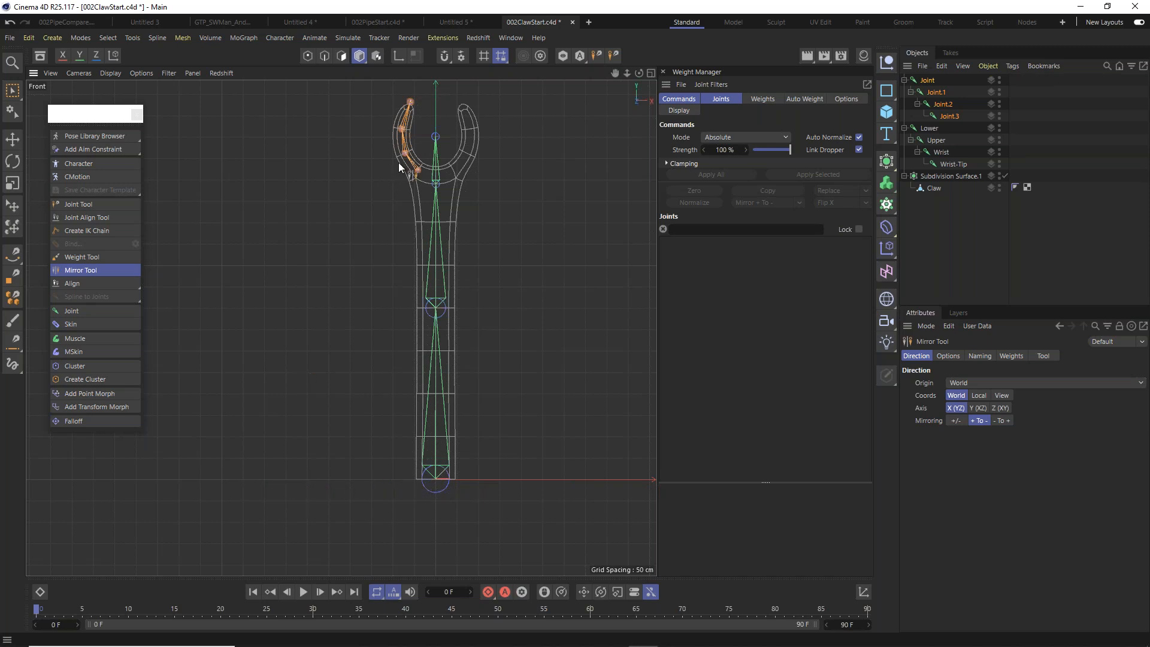
scroll(458, 93, "up", 6)
middle_click_drag(404, 128, 408, 184, "alt")
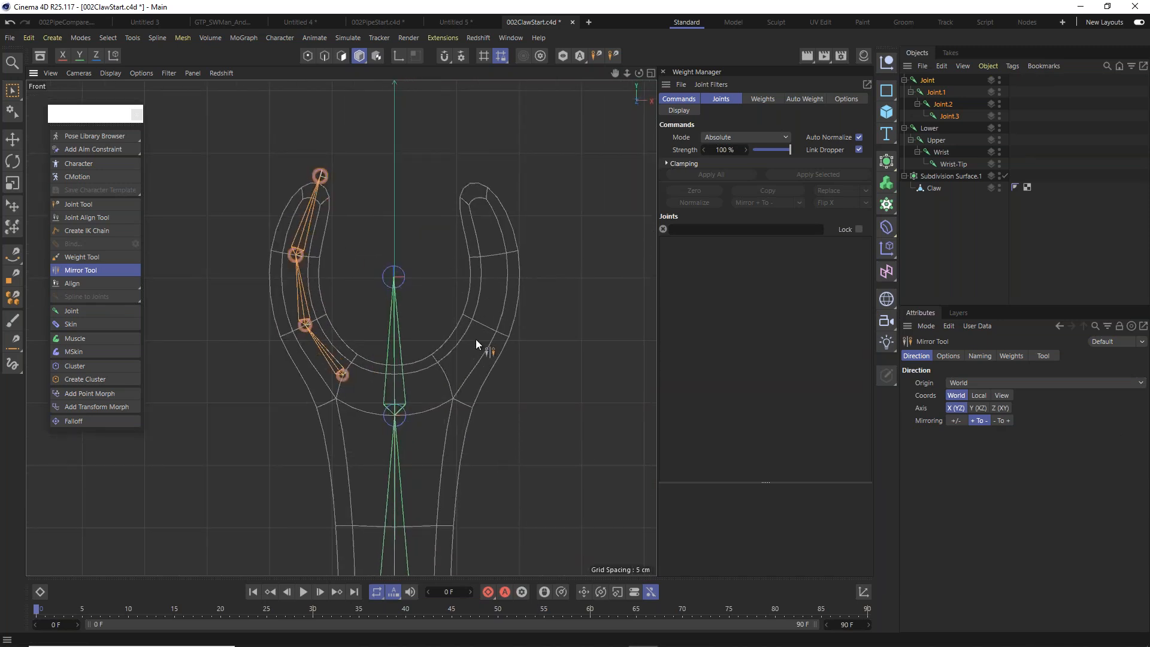
left_click(1003, 421)
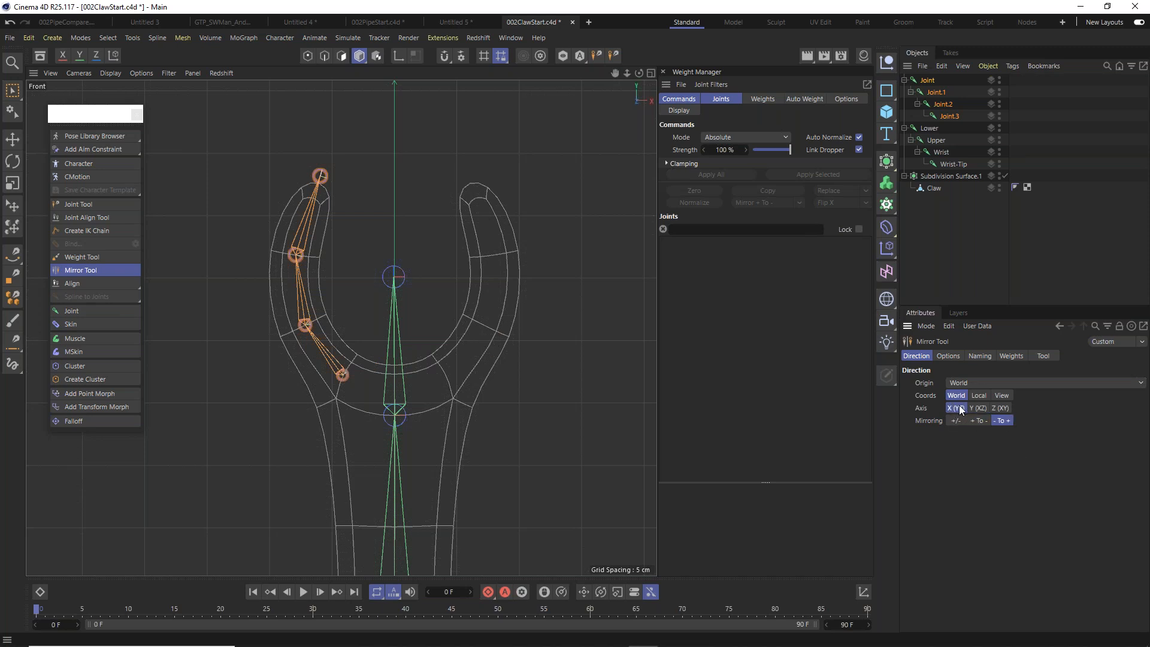
Try mirroring the left prong's chain with Axes set to Rotate, inspect the root joints' axes, and undo the mirror.
left_click(949, 356)
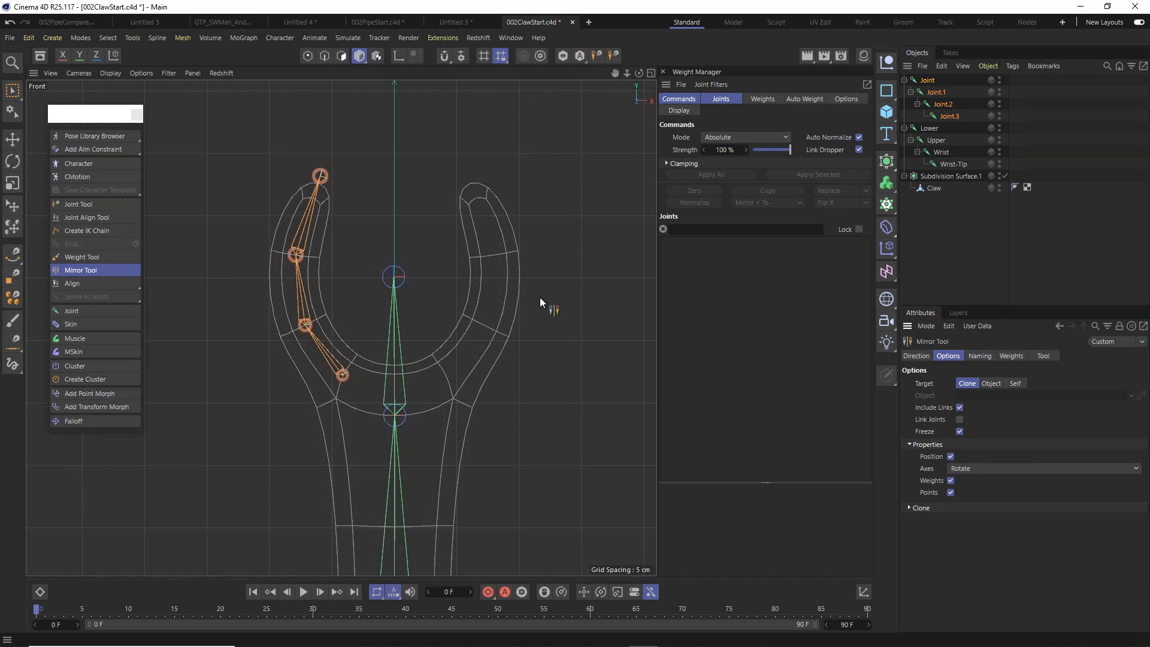
left_click(1045, 357)
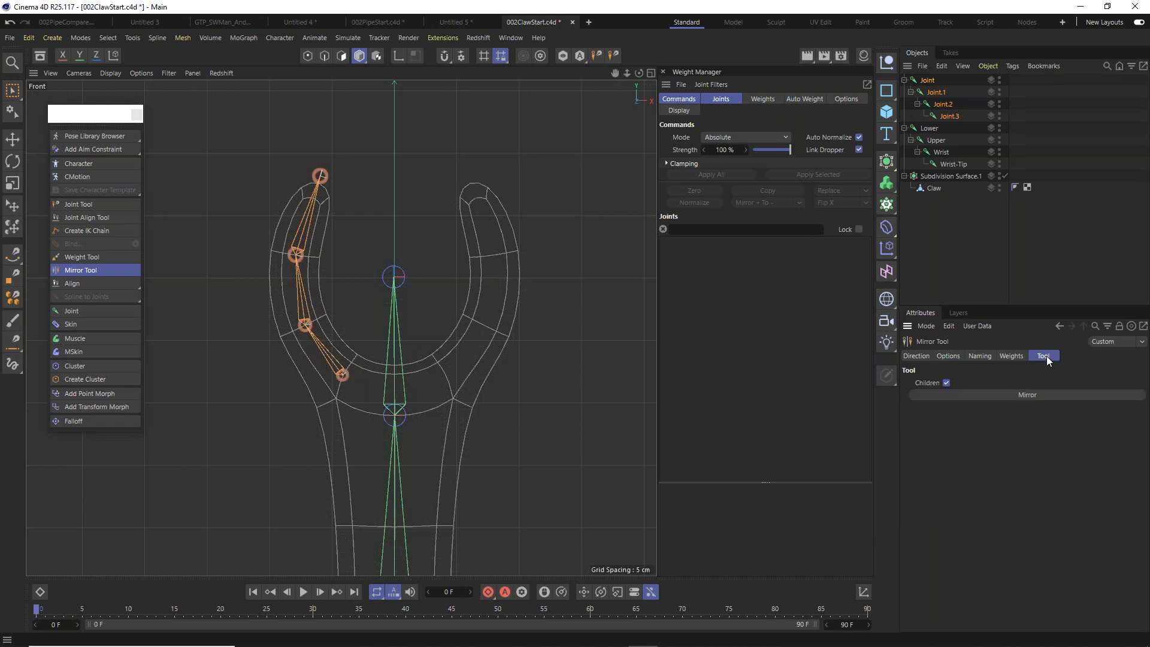
left_click(1030, 393)
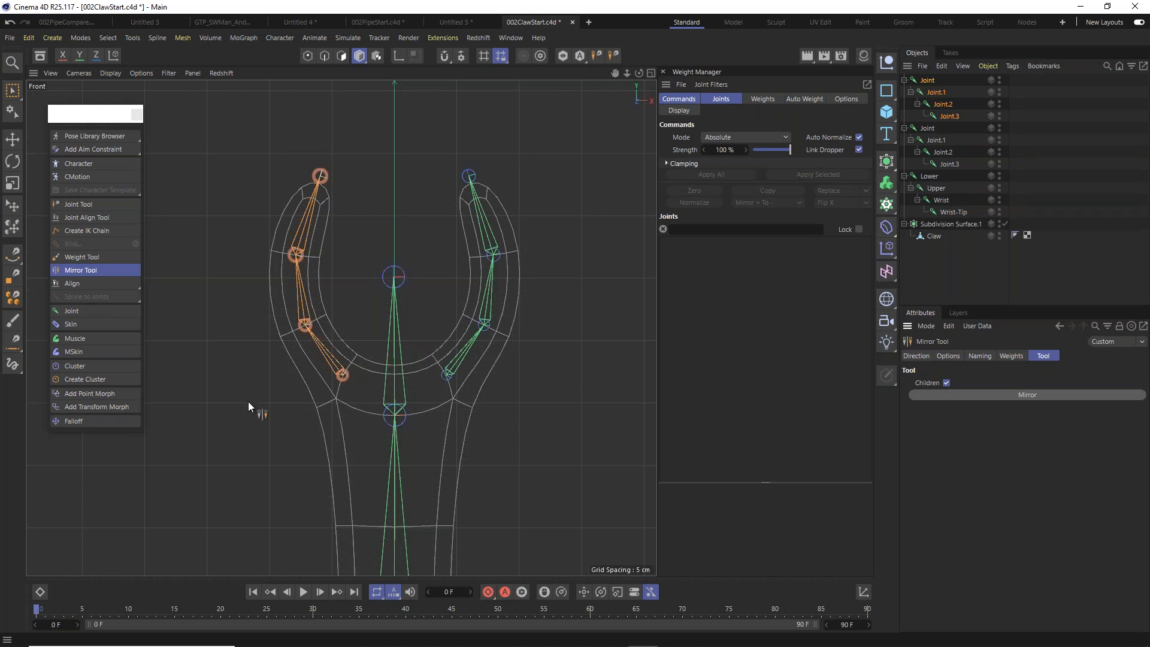
scroll(382, 384, "up", 5)
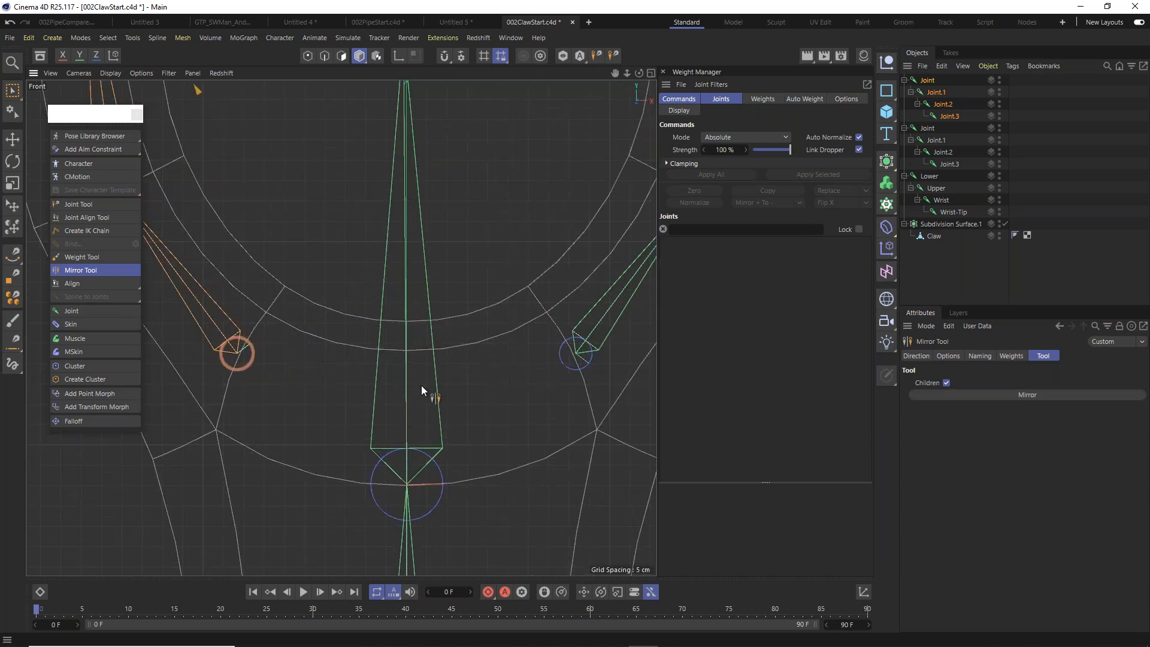
scroll(420, 386, "down", 3)
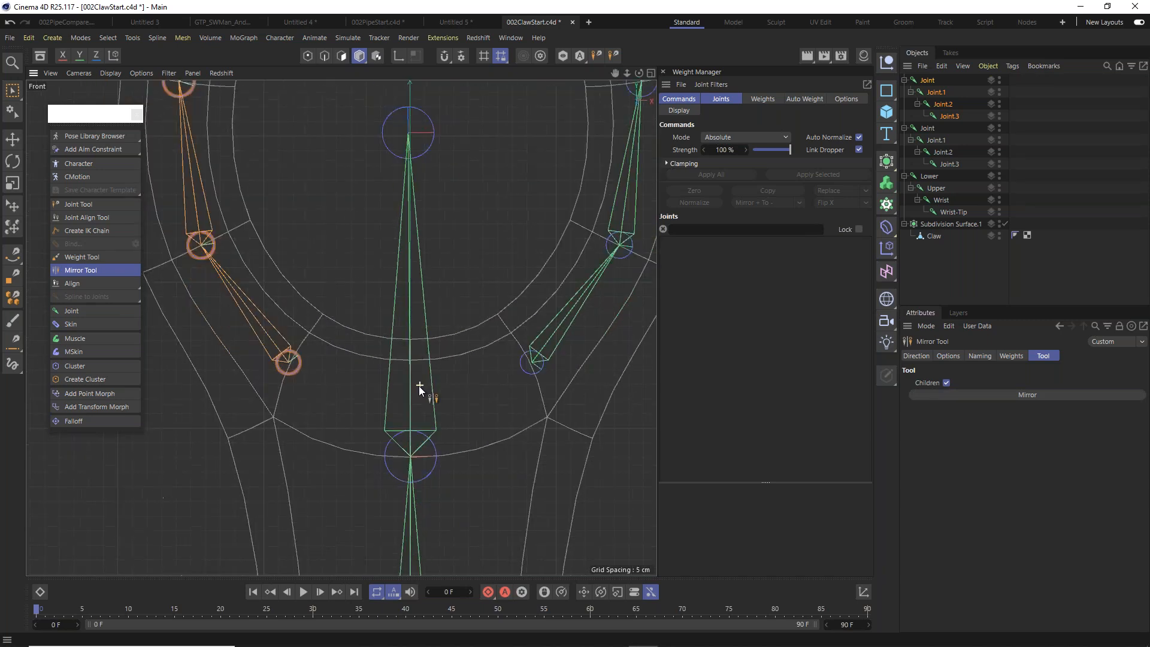
scroll(419, 386, "up", 2)
scroll(419, 386, "up", 1)
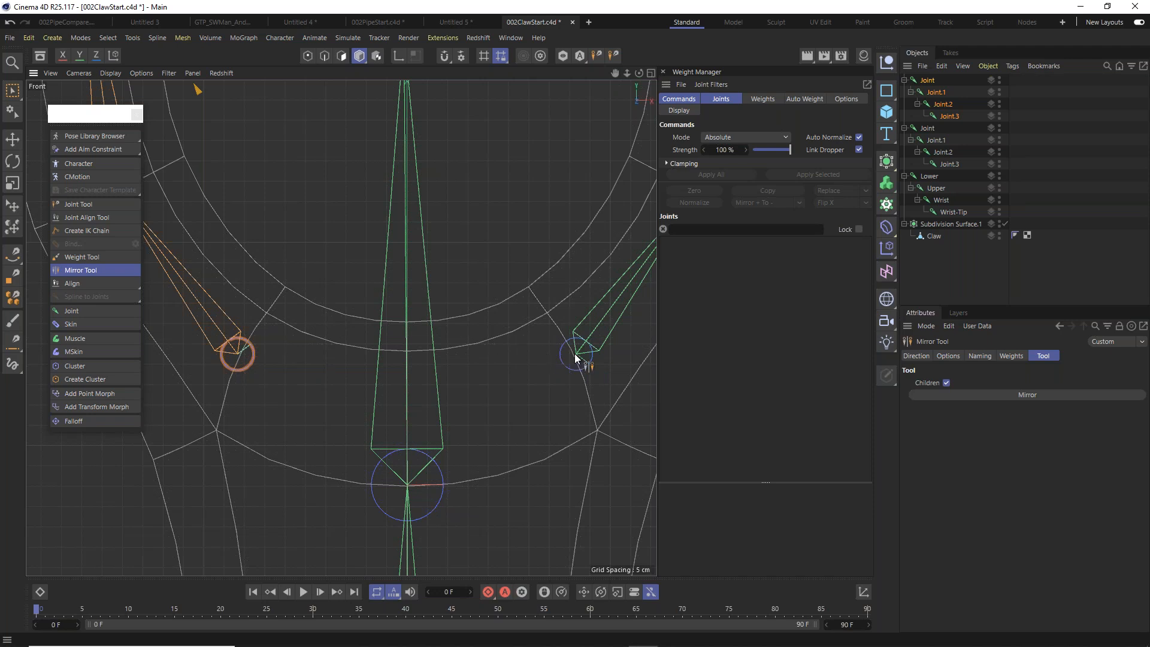
scroll(499, 305, "down", 5)
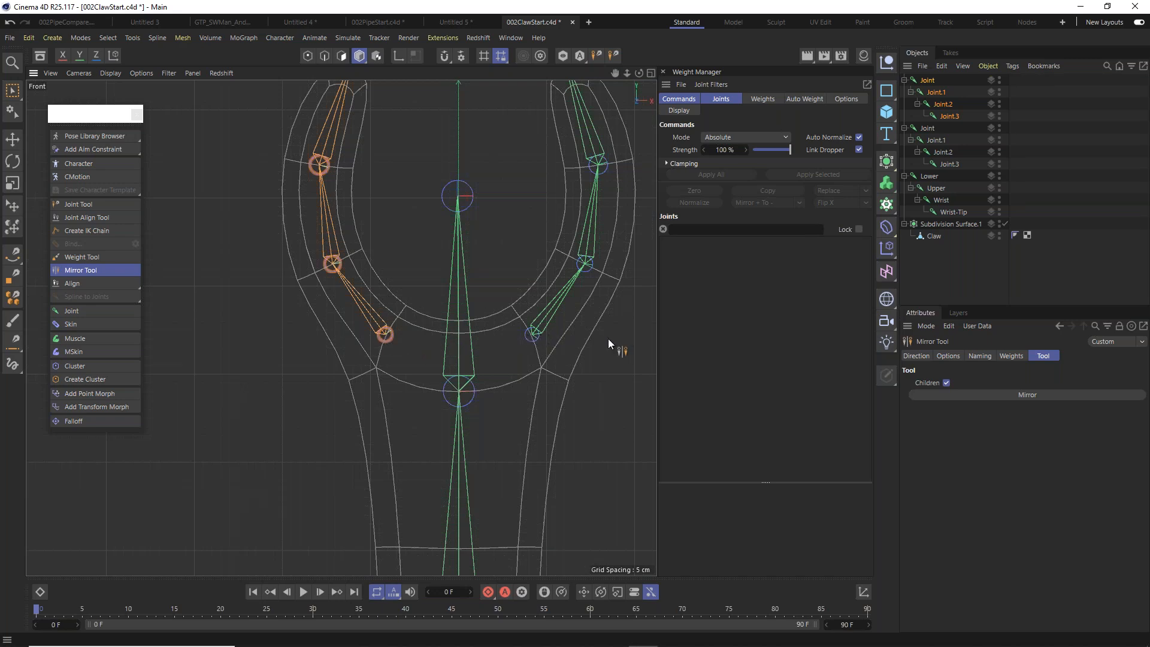
key("ctrl+z")
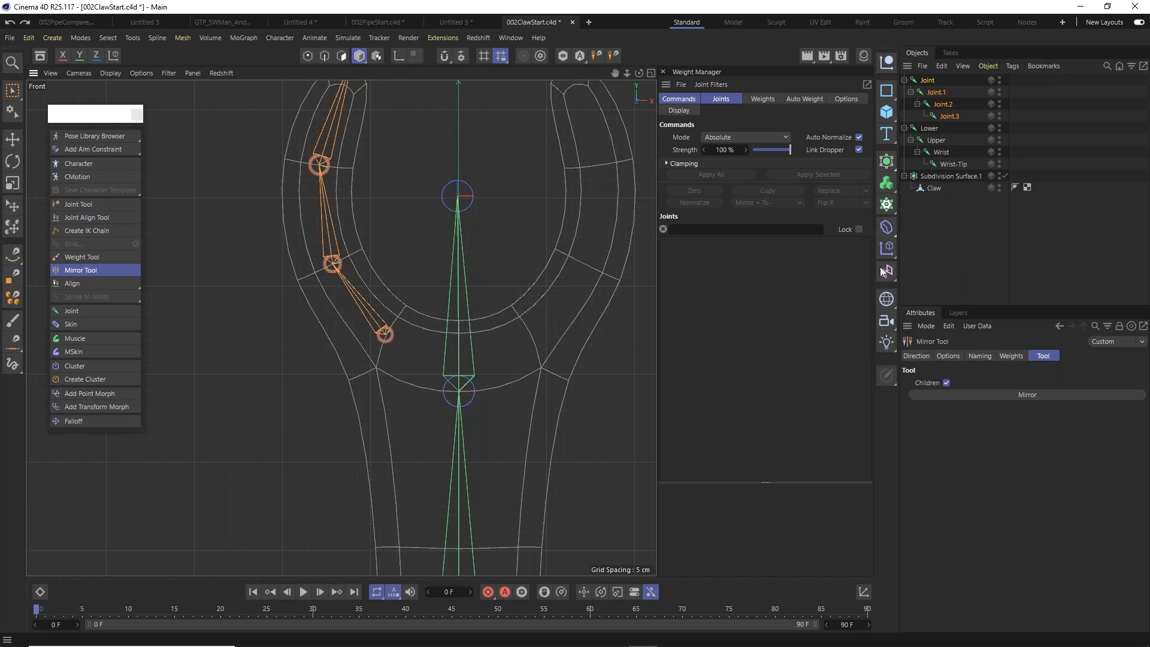
Mirror the left prong's joint chain onto the right prong with Axes set to YZ and check the root joints' orientation.
left_click(94, 267)
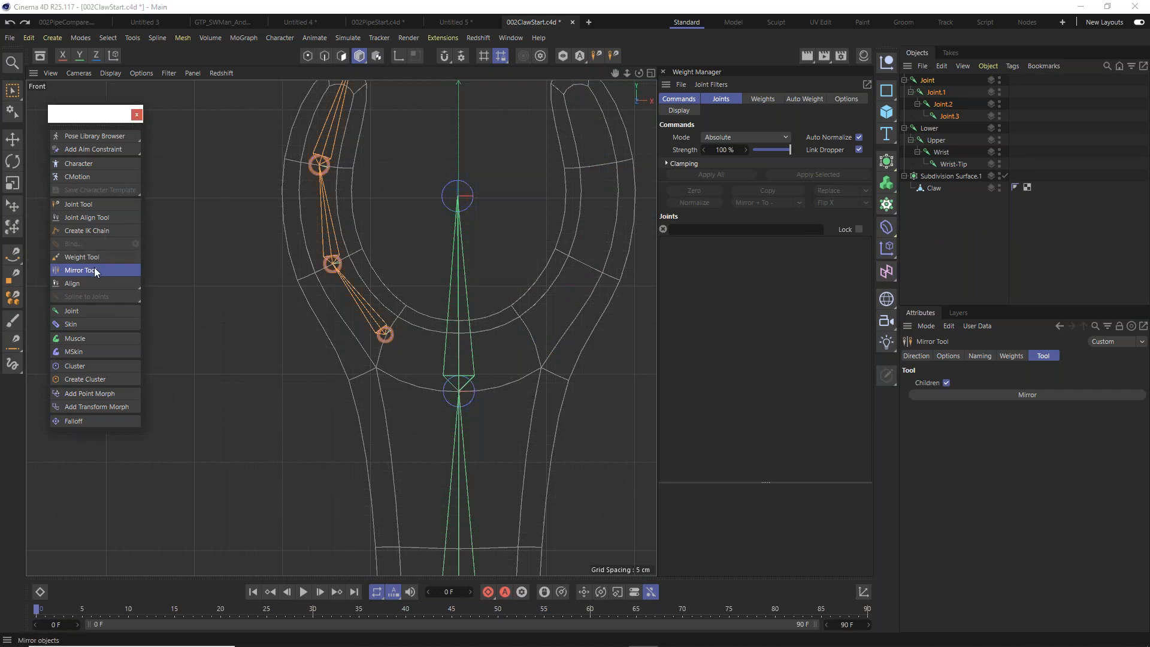
left_click(947, 356)
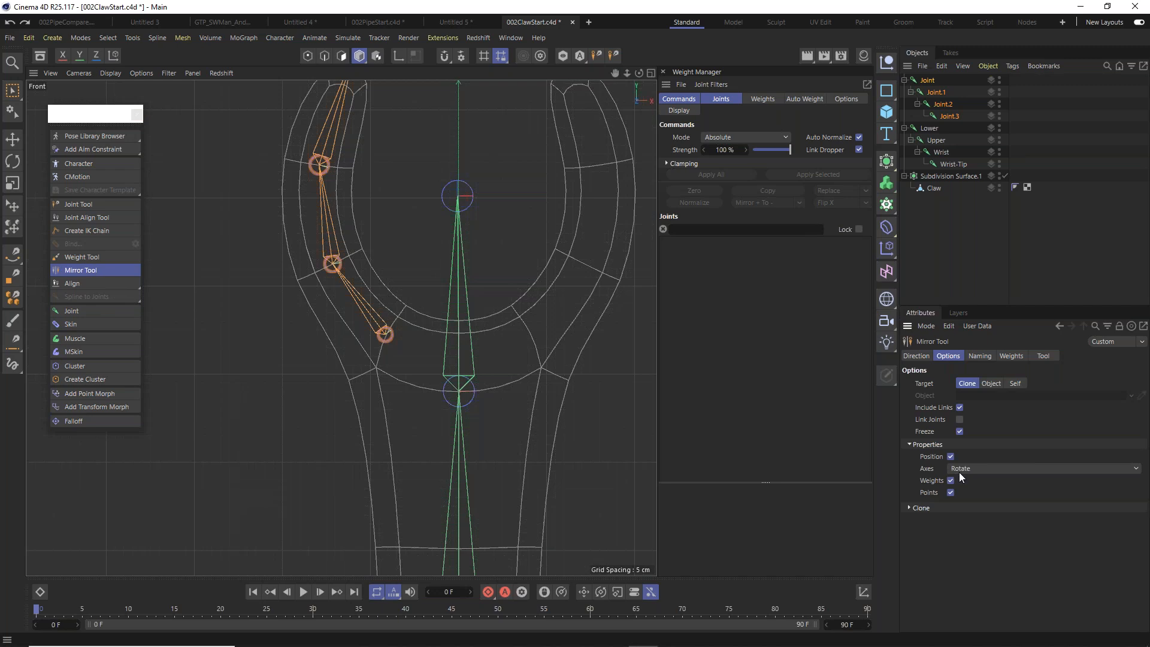
left_click(984, 469)
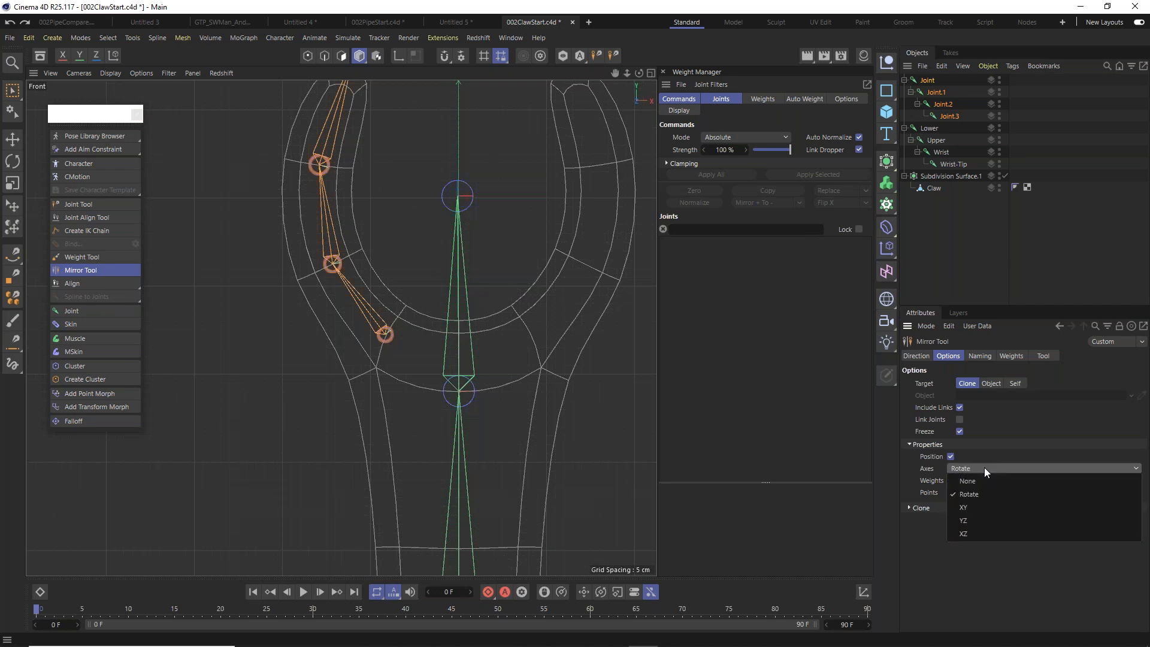
left_click(988, 520)
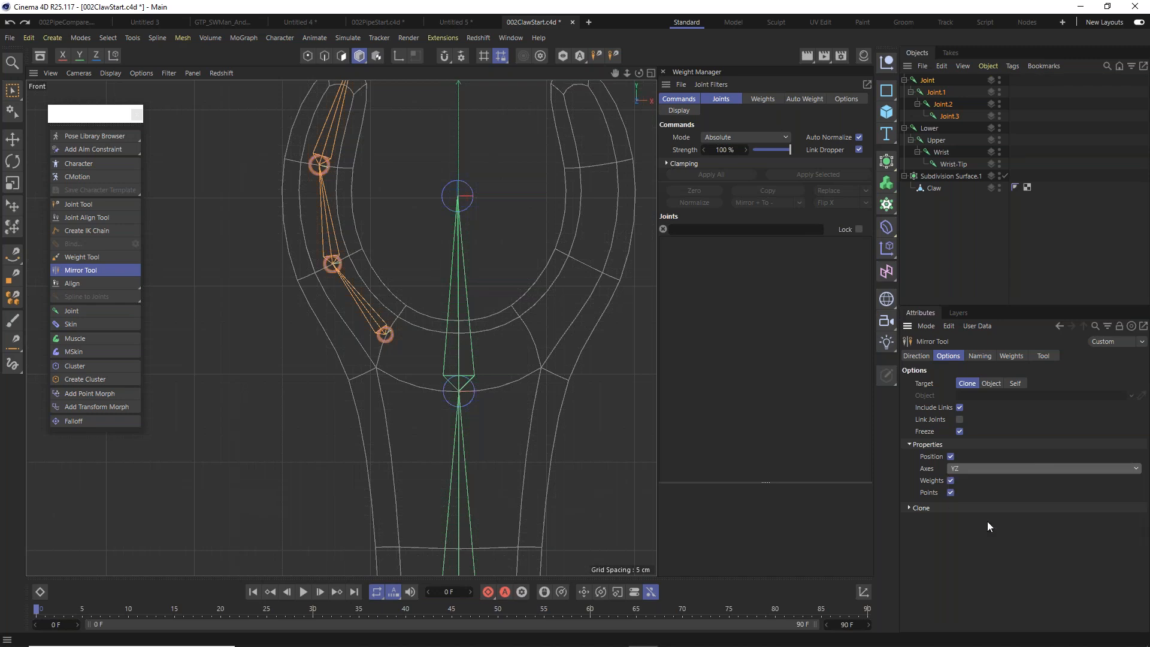
left_click(1044, 356)
left_click(1033, 395)
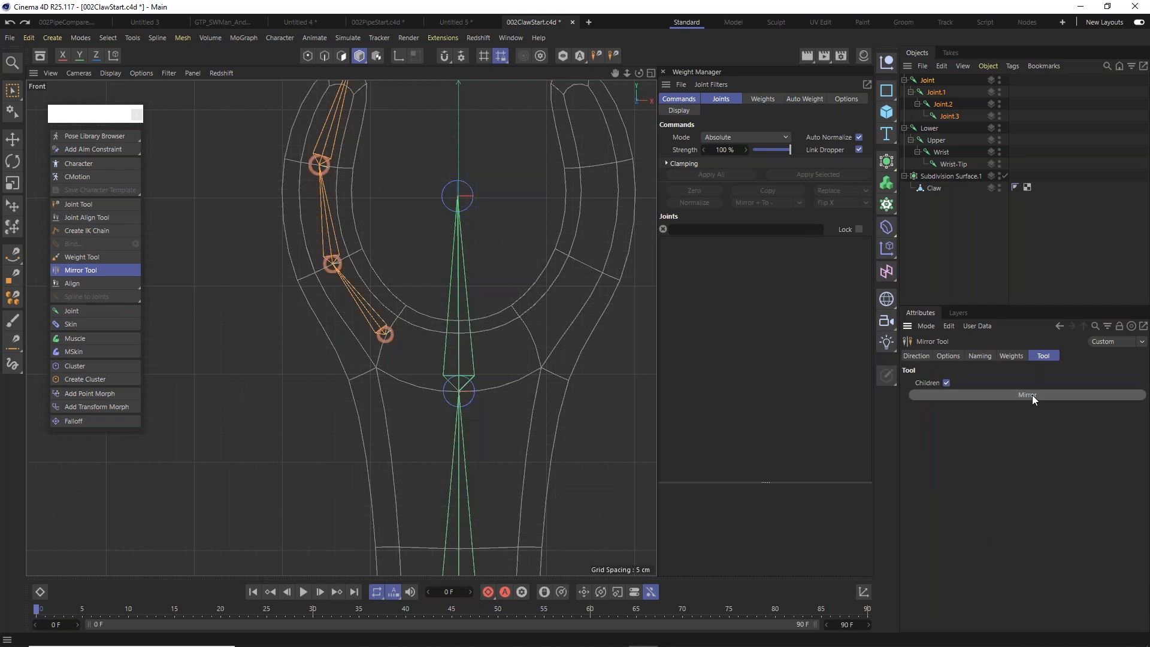
scroll(433, 309, "up", 3)
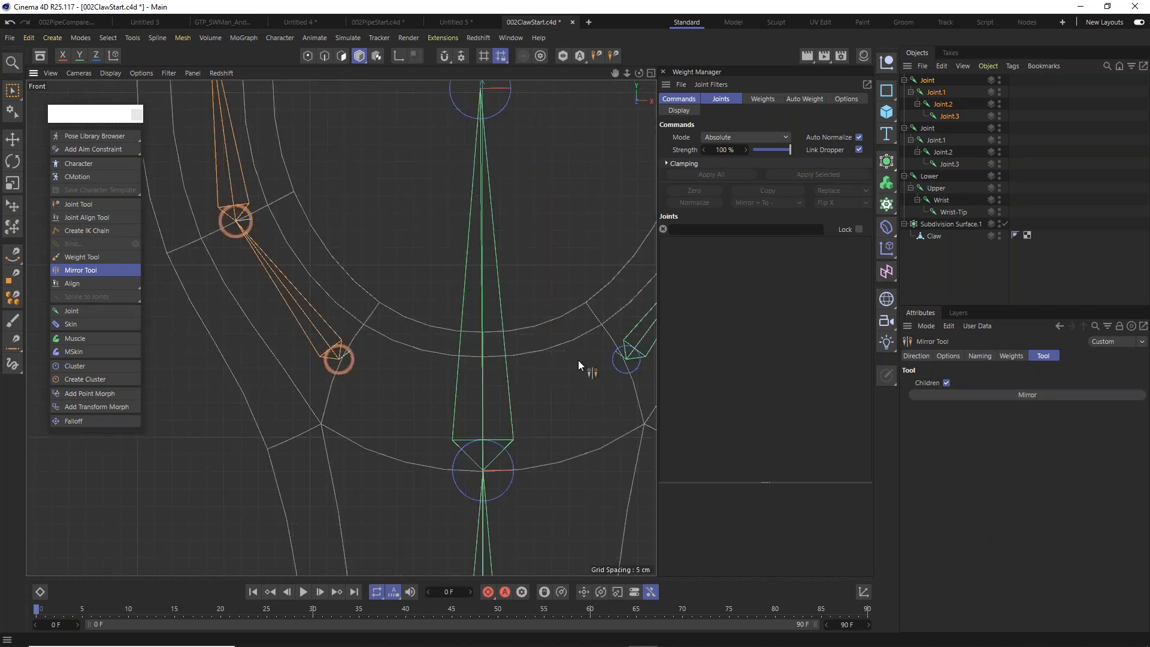
middle_click_drag(594, 351, 524, 325, "alt")
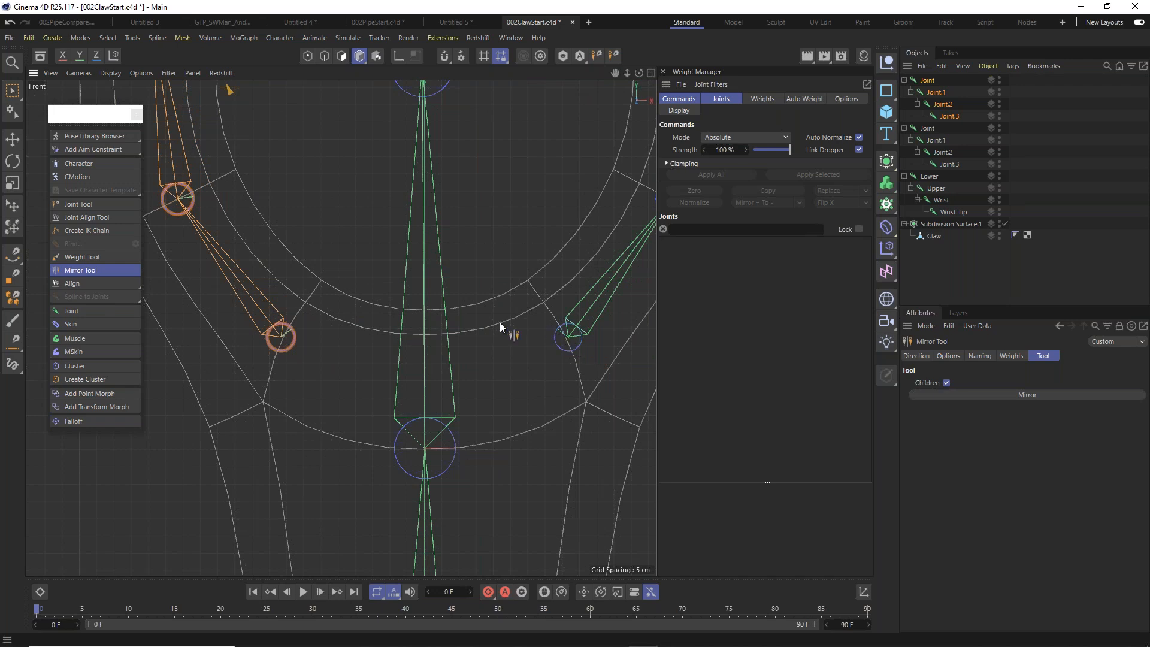
scroll(508, 326, "down", 5)
middle_click_drag(533, 321, 524, 382, "alt")
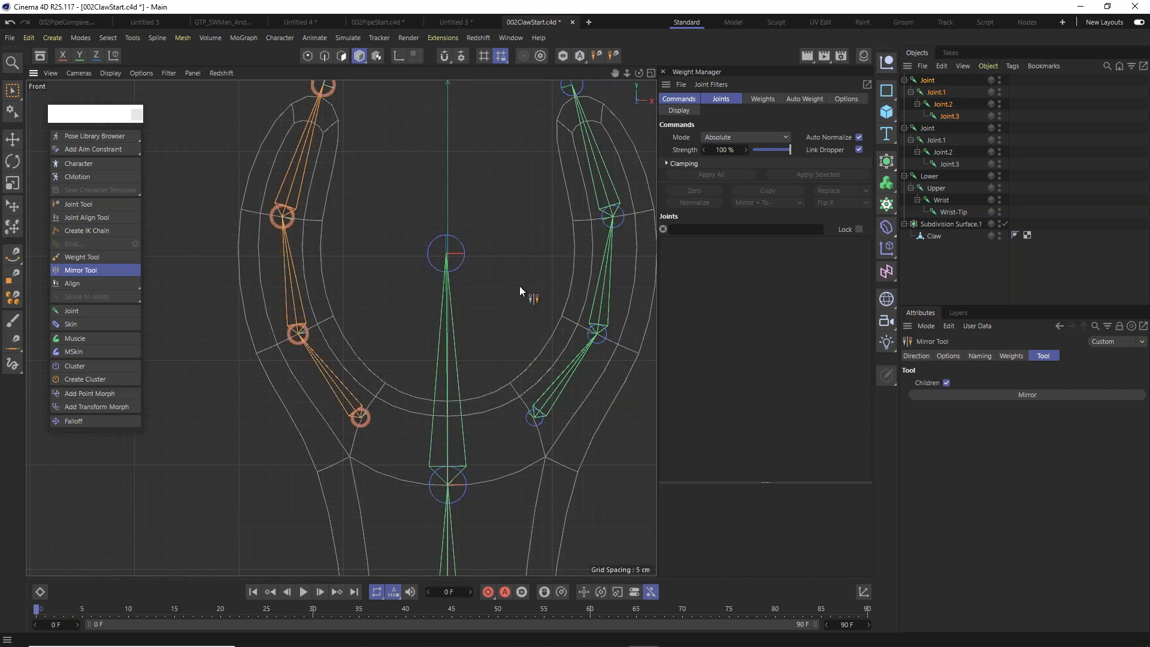
scroll(515, 300, "down", 3)
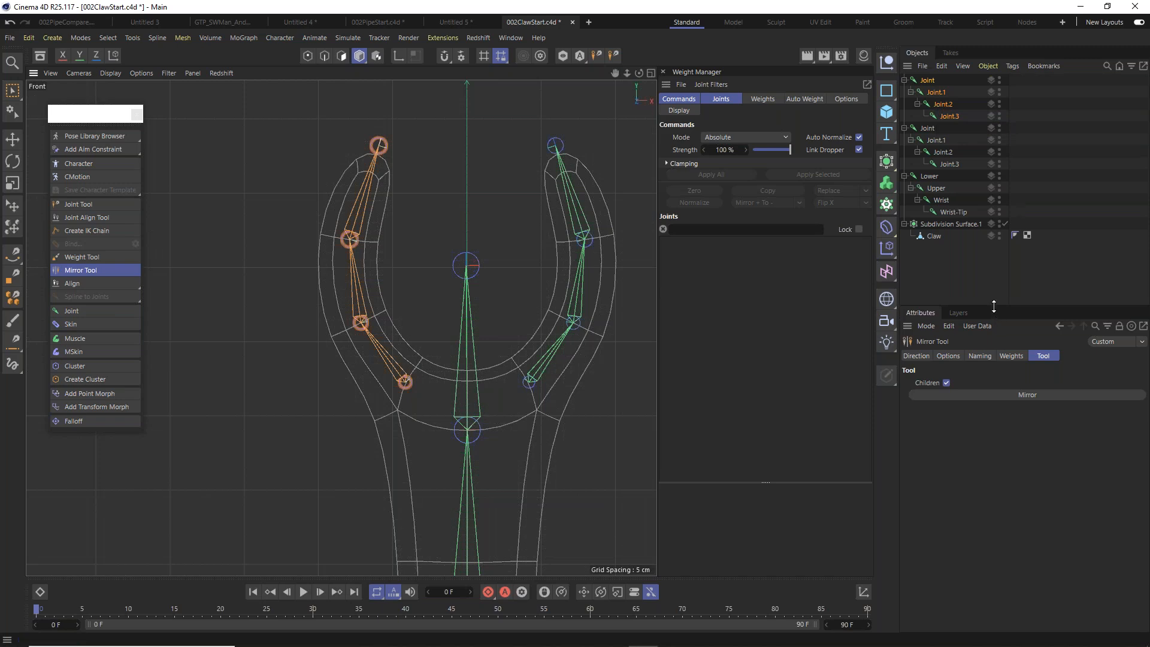
Select all eight joints of both prong chains and rename every one of them Joe.
left_click(930, 94)
left_click(931, 82)
left_click(952, 165, "shift")
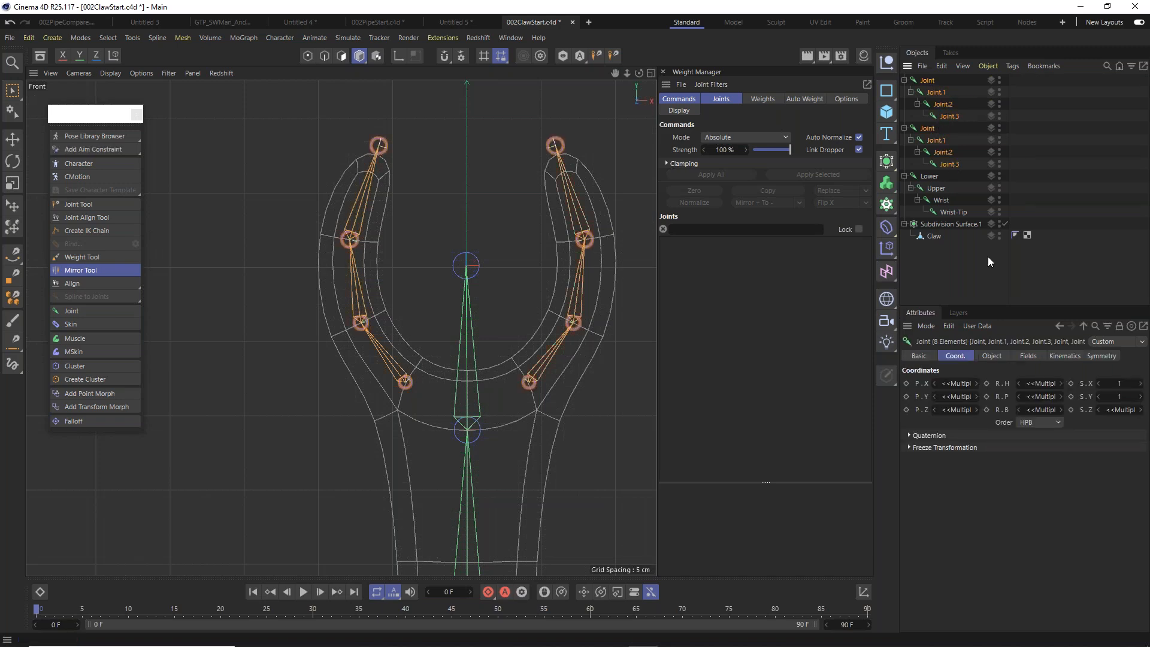
left_click(919, 355)
left_click(1006, 398)
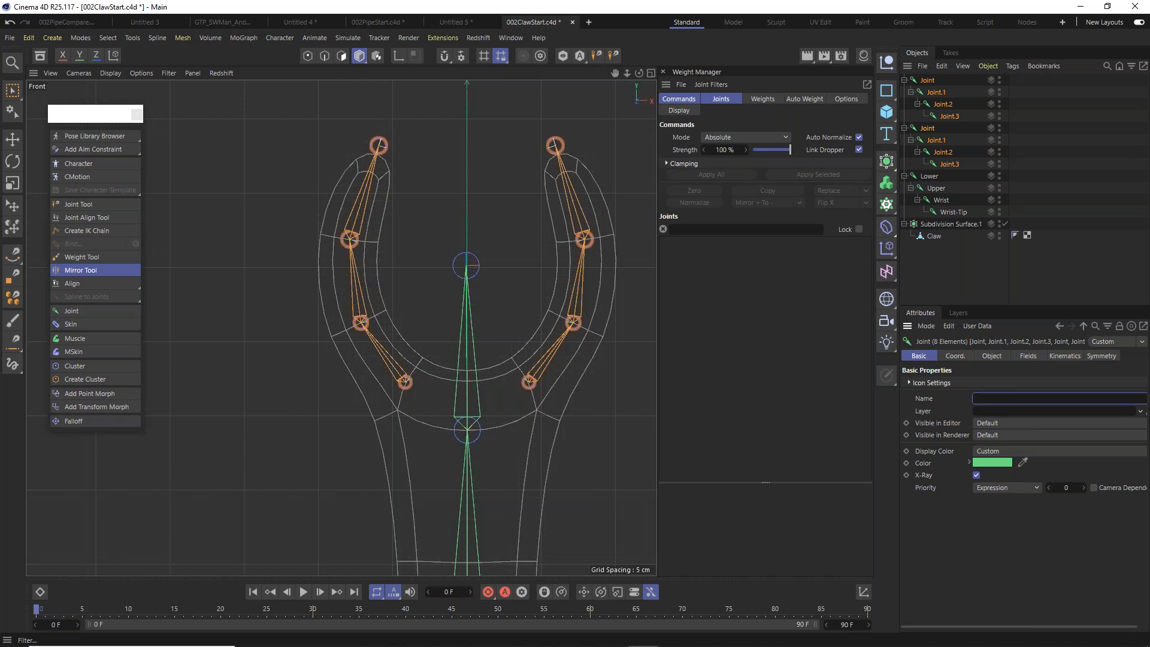
type("Joe")
key("Return")
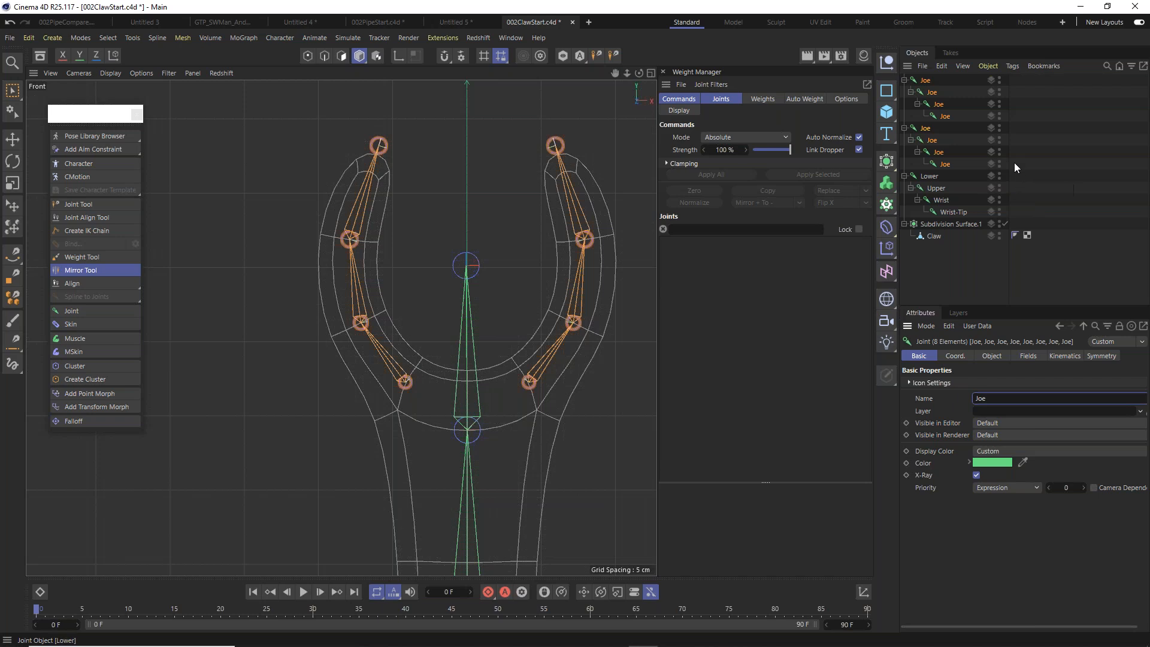
Try adding the prefix R_ to the left prong's four joint names with the Naming Tool's Replace options, and undo the renaming.
left_click(130, 39)
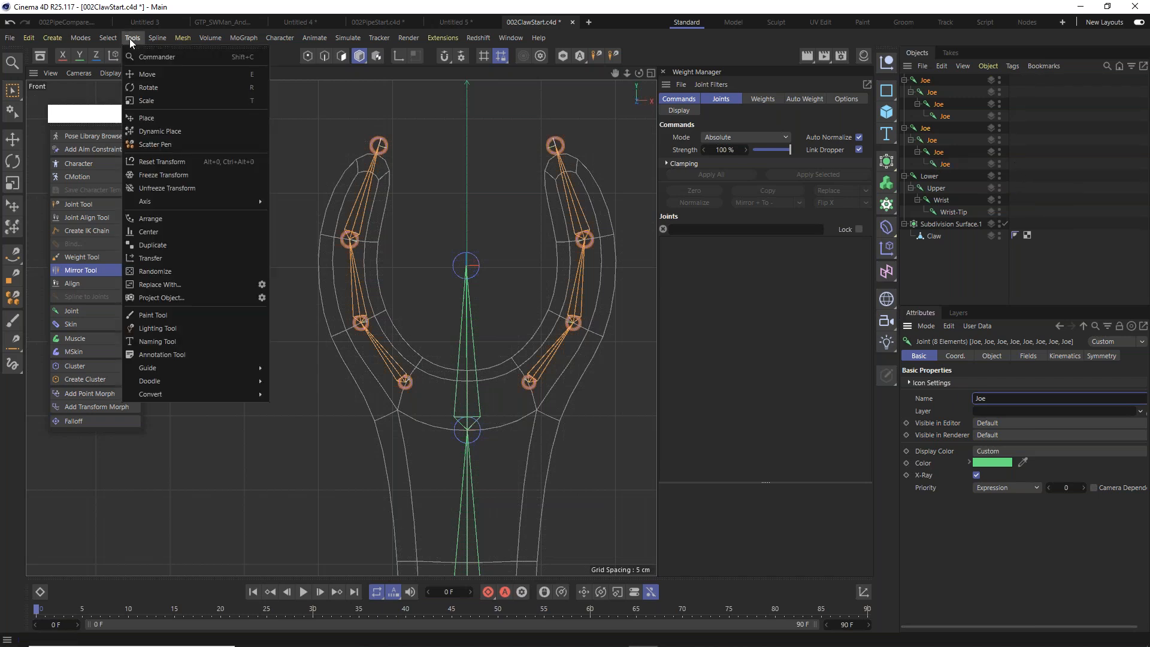
left_click(188, 340)
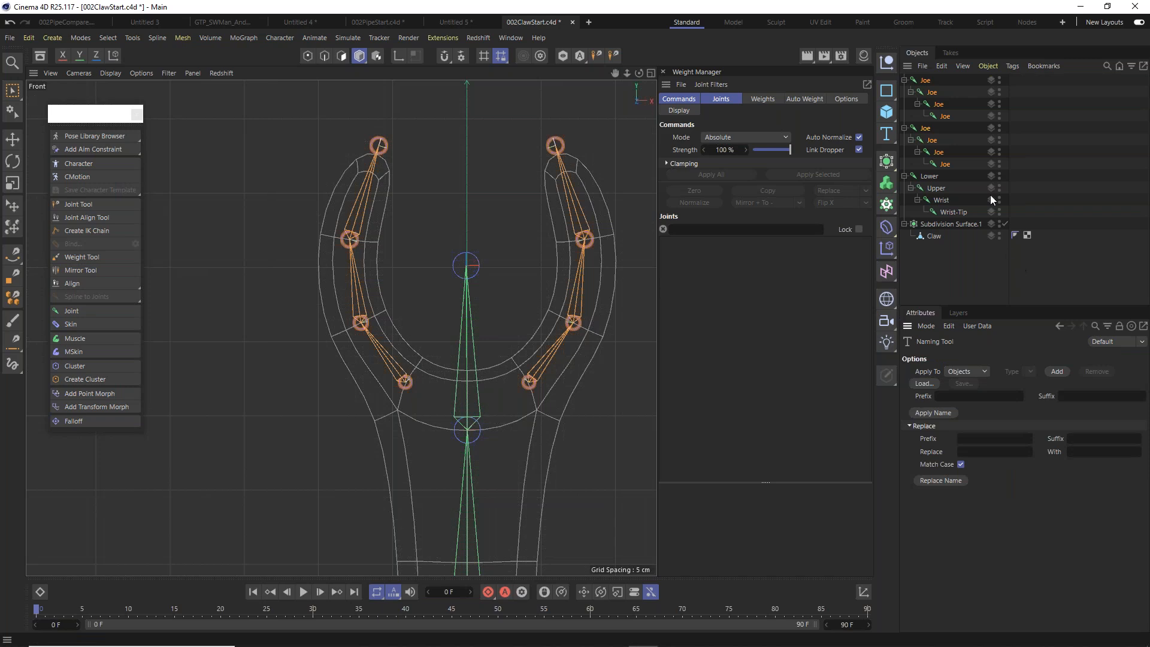
left_click(945, 116)
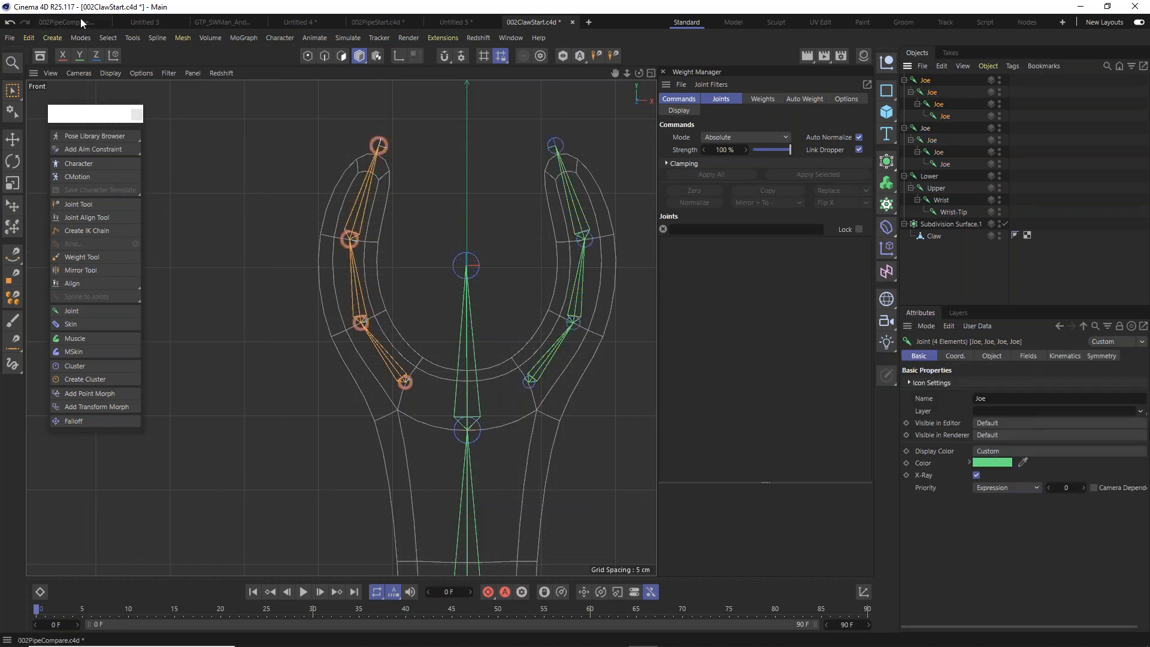
left_click(128, 38)
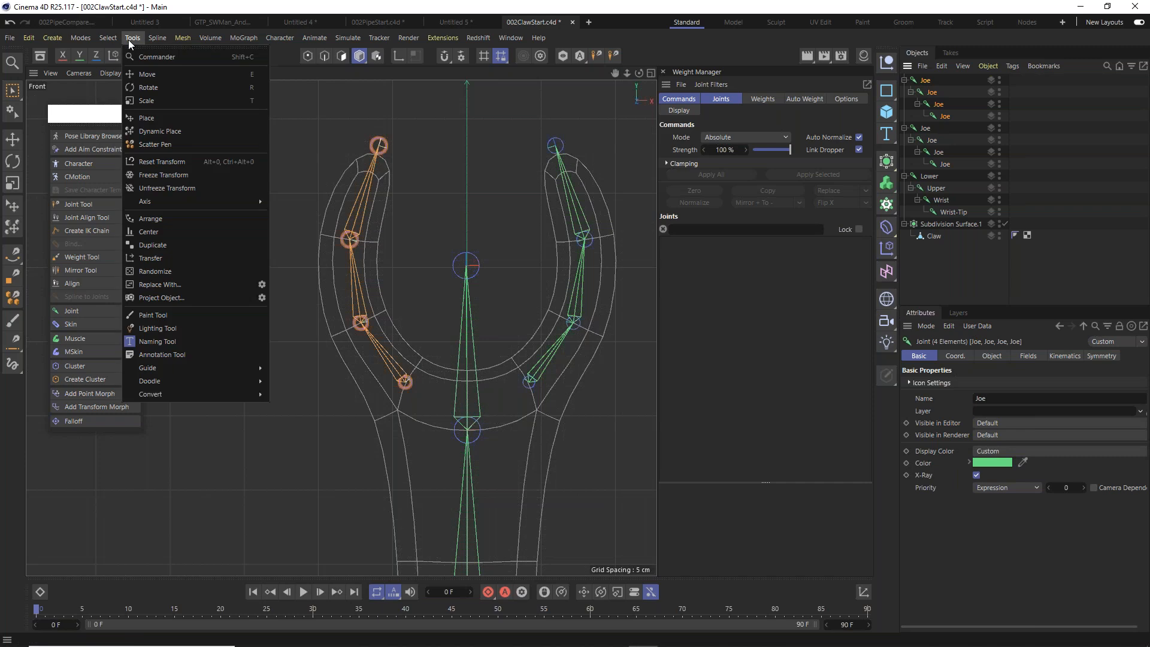
left_click(157, 342)
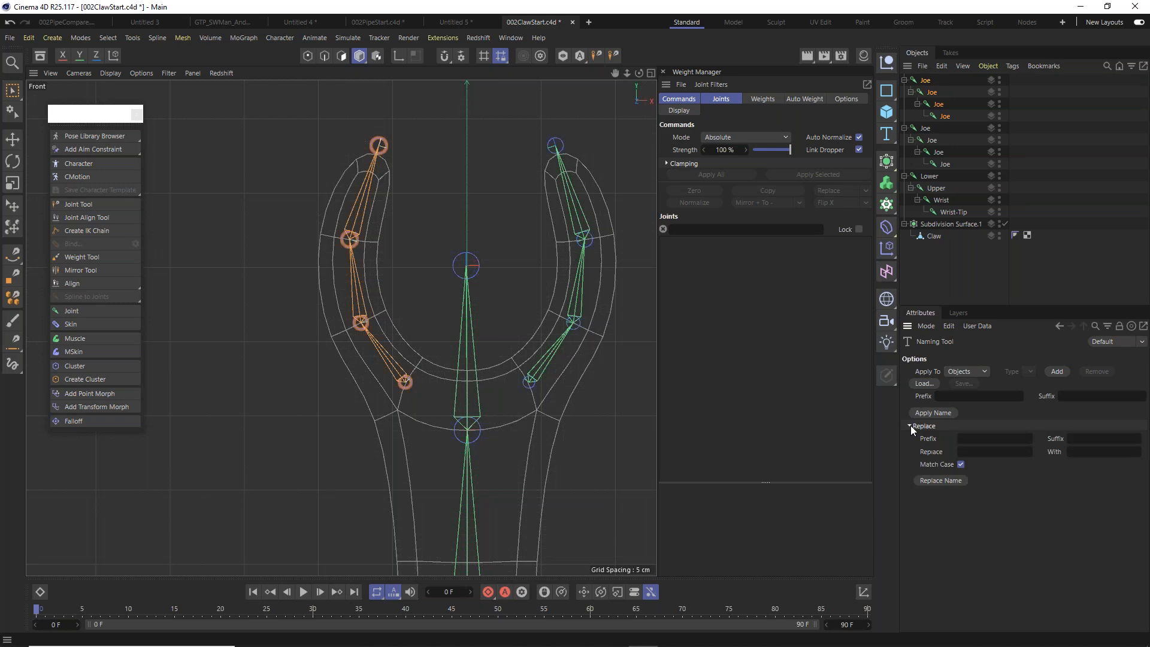
left_click(970, 439)
type("R")
type("_")
left_click(955, 478)
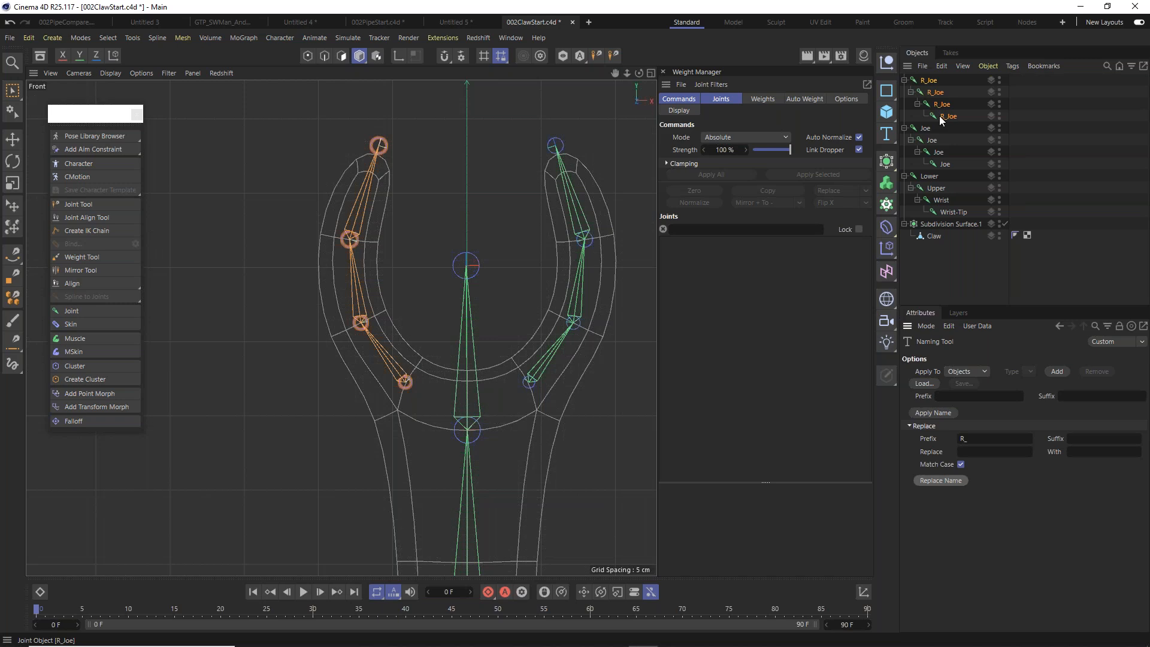
left_click(941, 480)
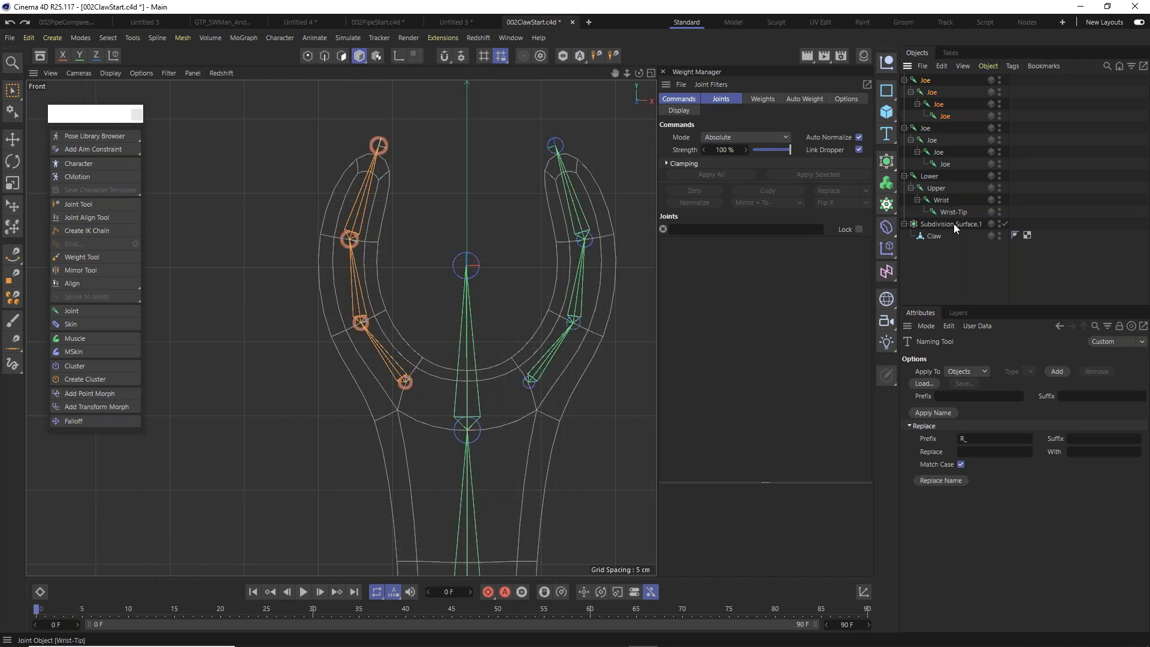
Try renaming the left prong's joints with the suffix 5 added to the R_ prefix, and undo the renaming.
left_click(979, 439)
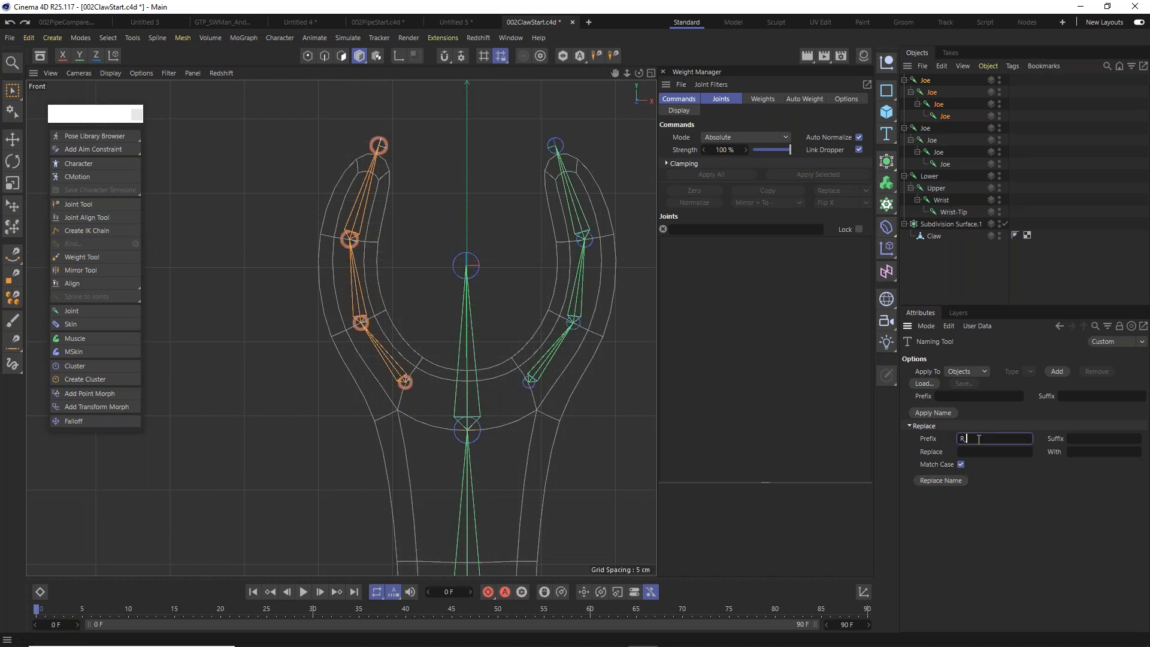
left_click(1085, 439)
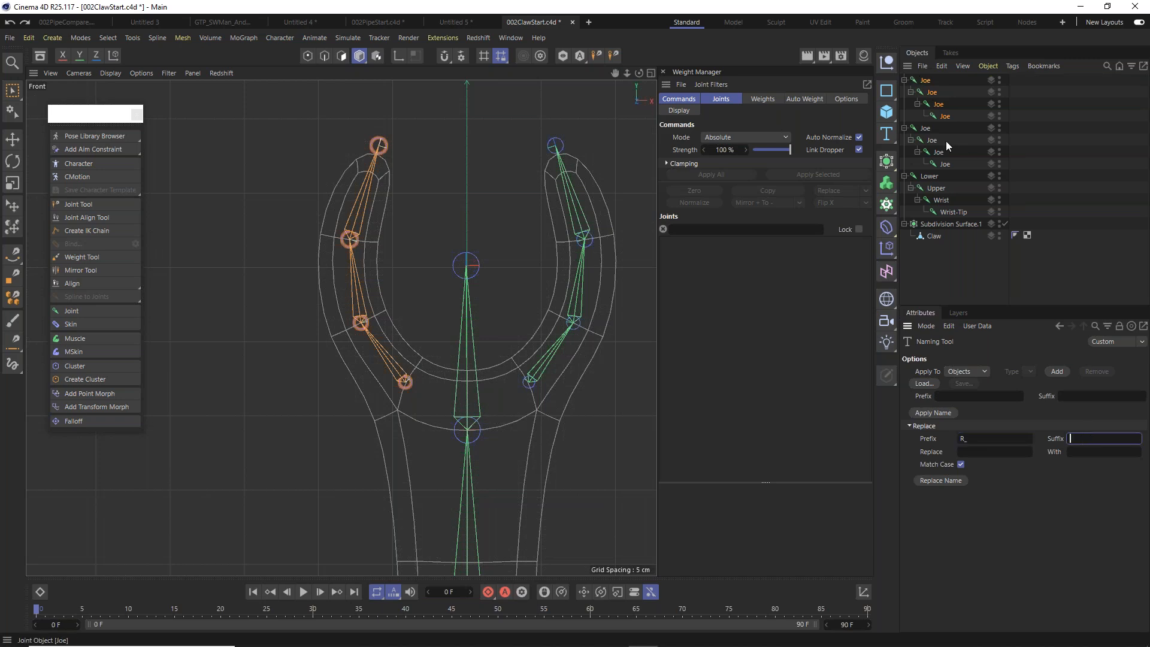
type("5")
left_click(948, 479)
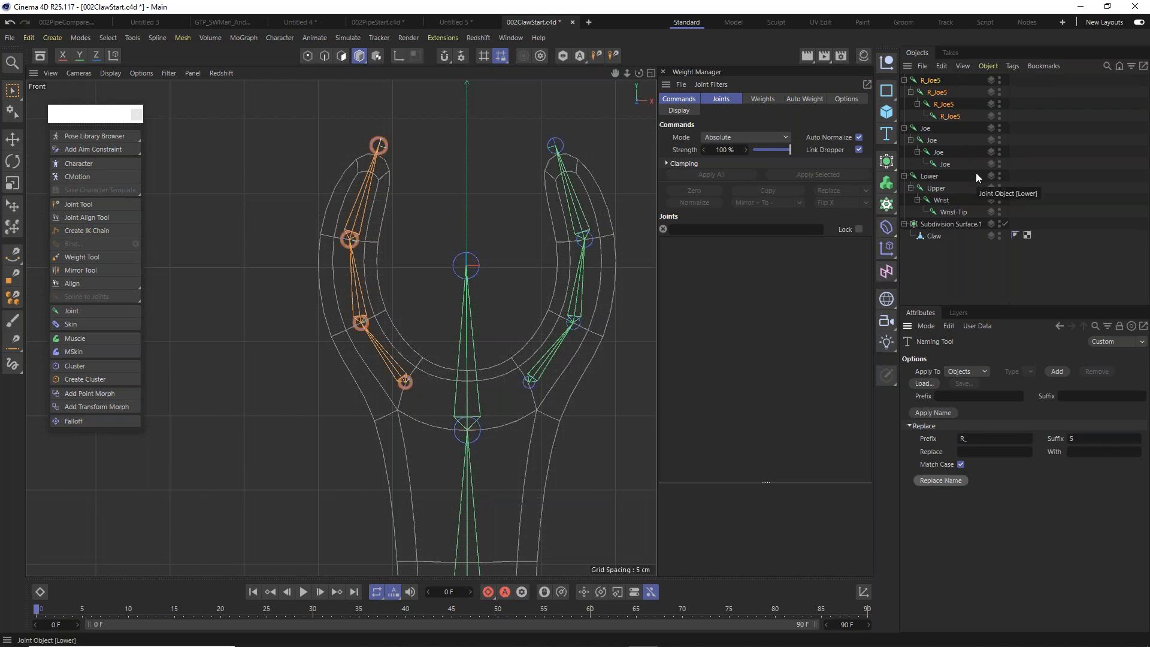
key("ctrl+z")
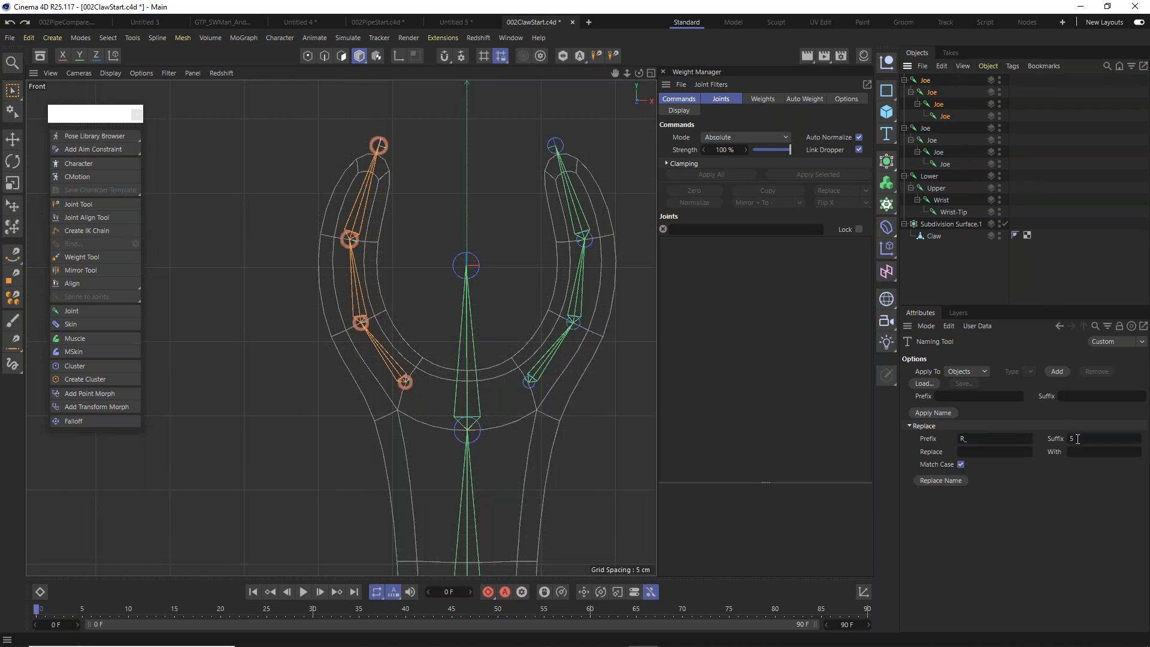
Rename the left prong's joints with prefix R_ and suffix $N, replacing Joe with Claw.
left_click(1078, 439)
type("$N")
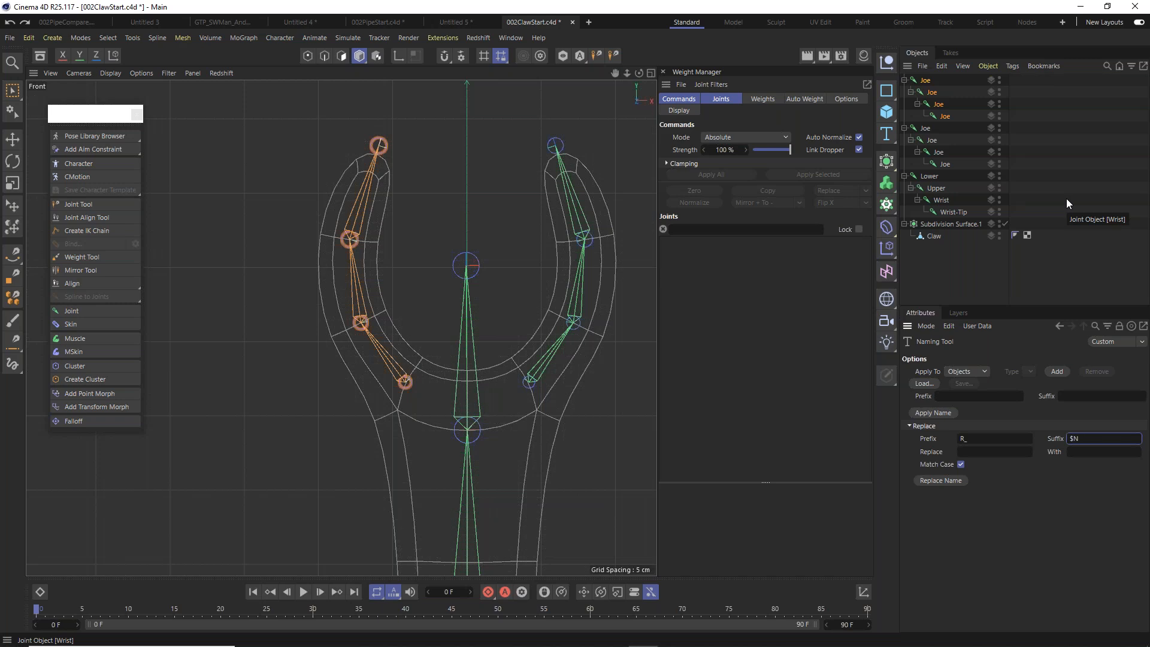
left_click(994, 452)
type("Joe")
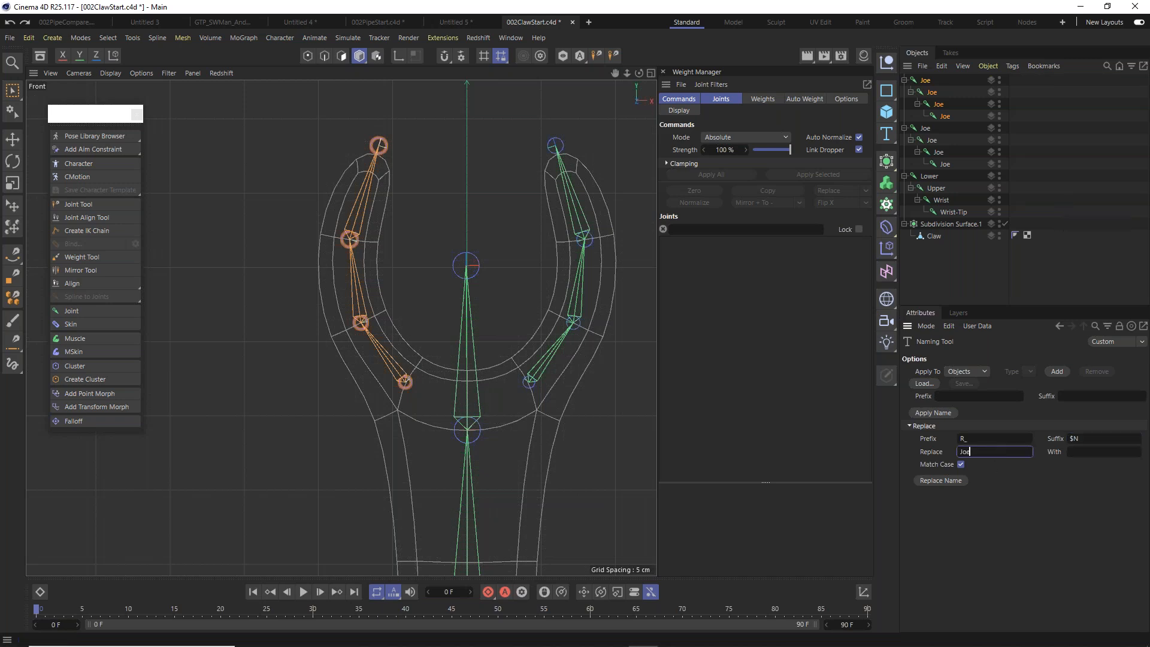
left_click(1095, 450)
type("Claw")
left_click(947, 480)
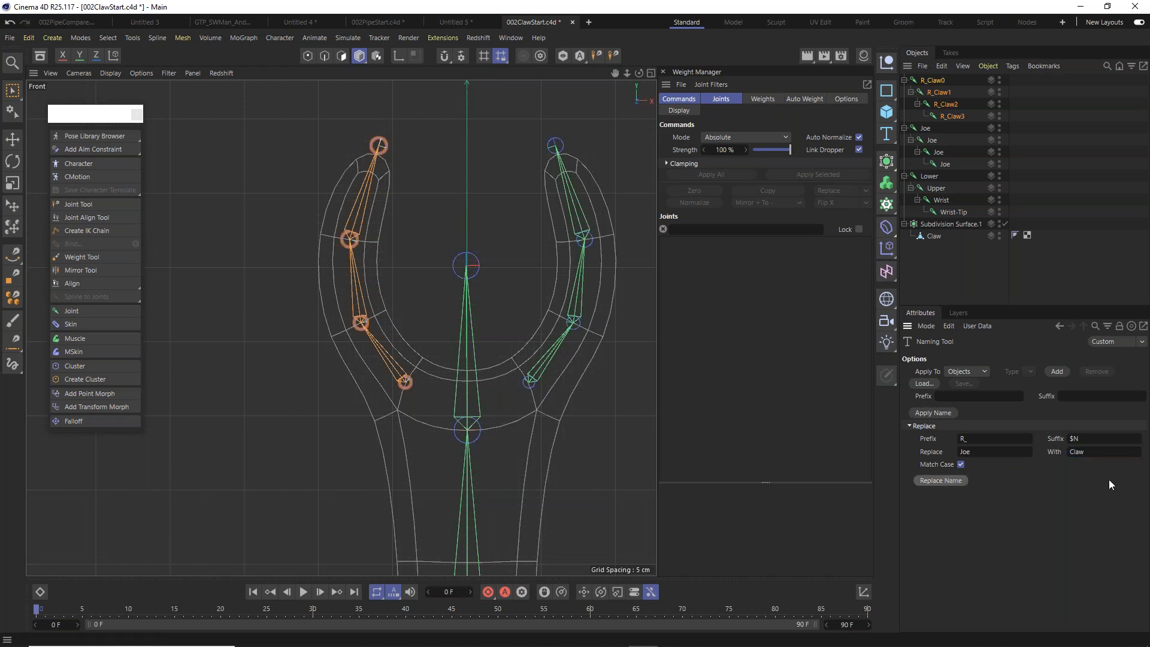
Undo the renaming, change the suffix to -$N, and apply the names to the left prong's joints again.
key("ctrl+z")
left_click(1071, 439)
type("_")
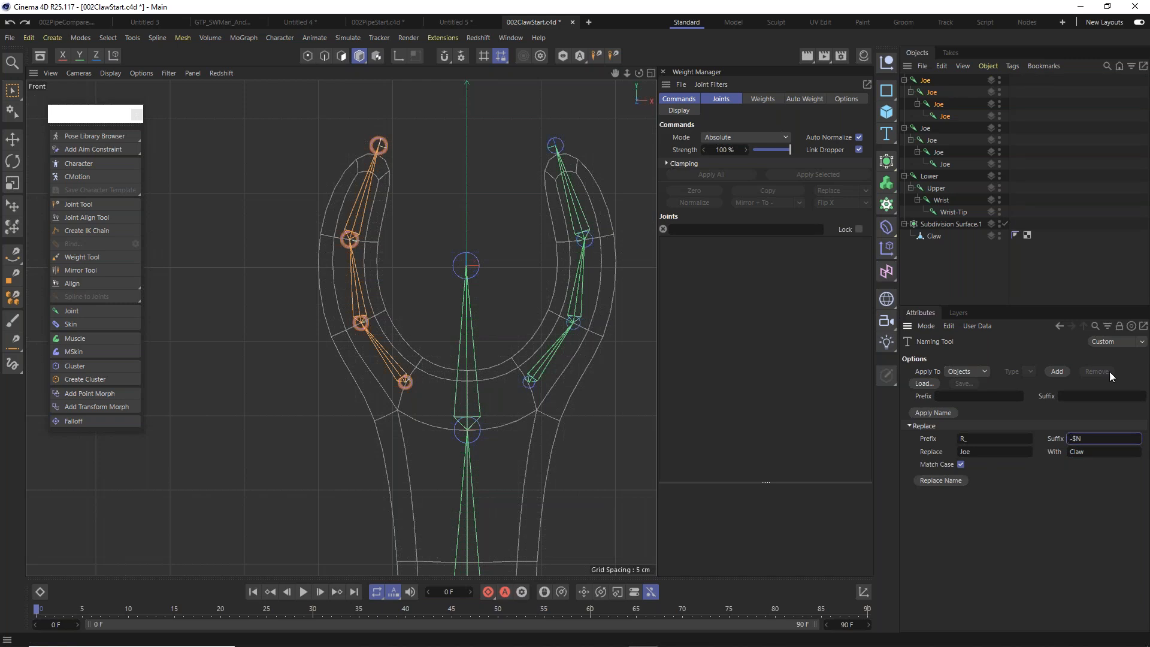
left_click(944, 478)
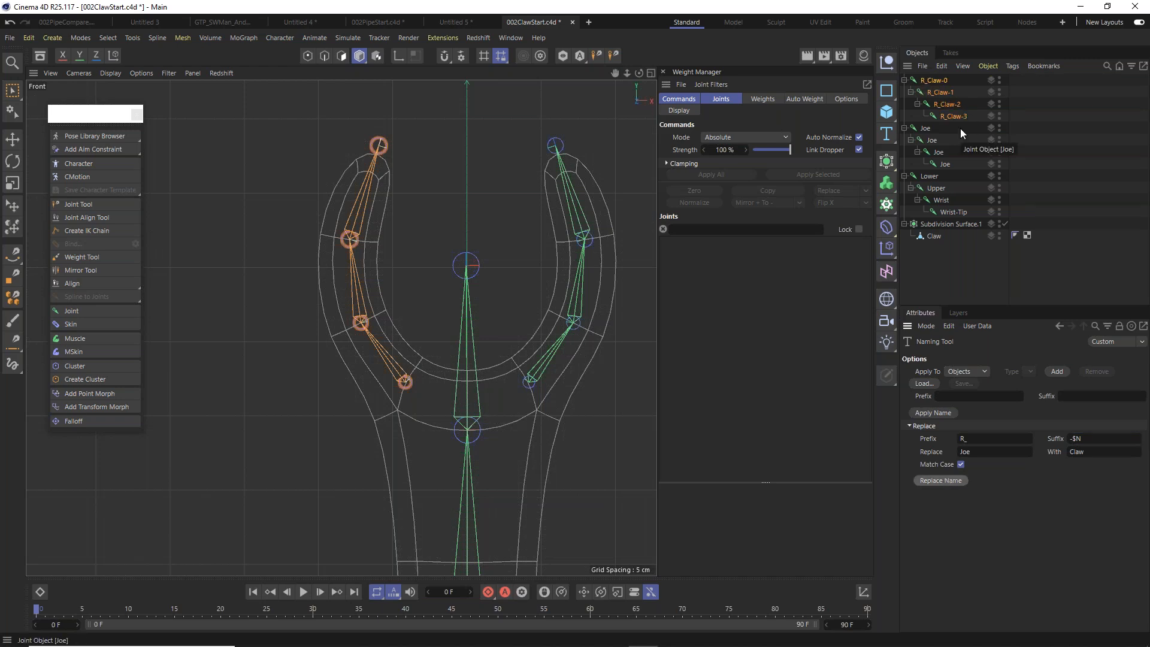
Rename the right prong's four joints with the Naming Tool using prefix L_, suffix -$N and Joe replaced with Claw.
left_click(926, 128)
left_click(945, 163, "shift")
left_click(132, 37)
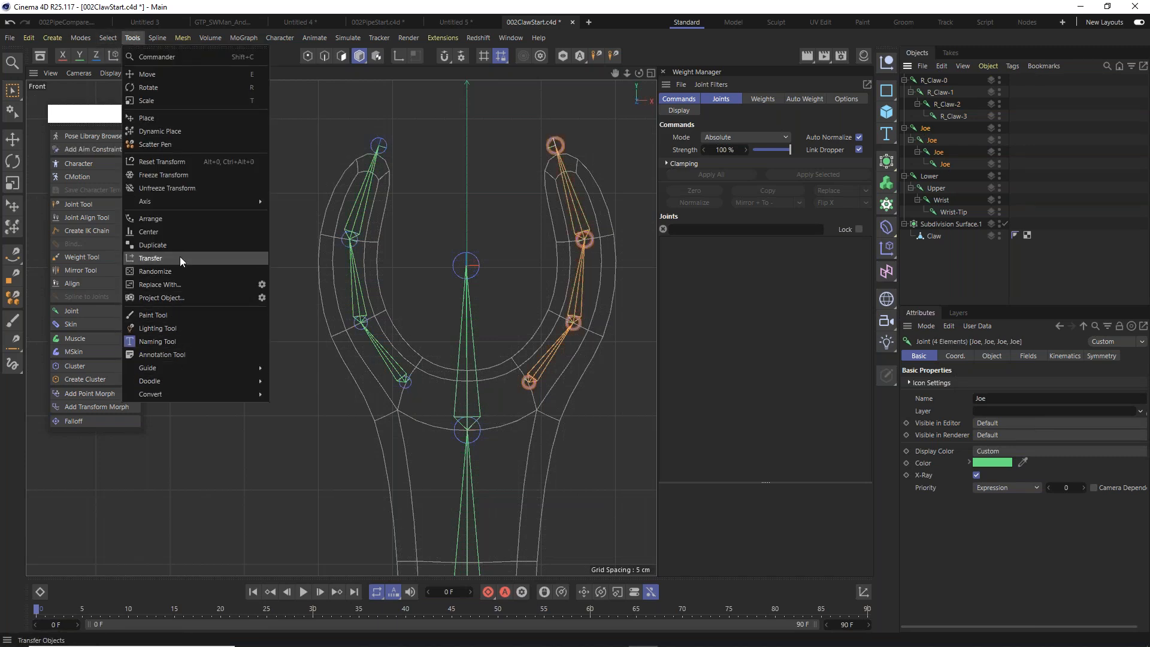
left_click(162, 343)
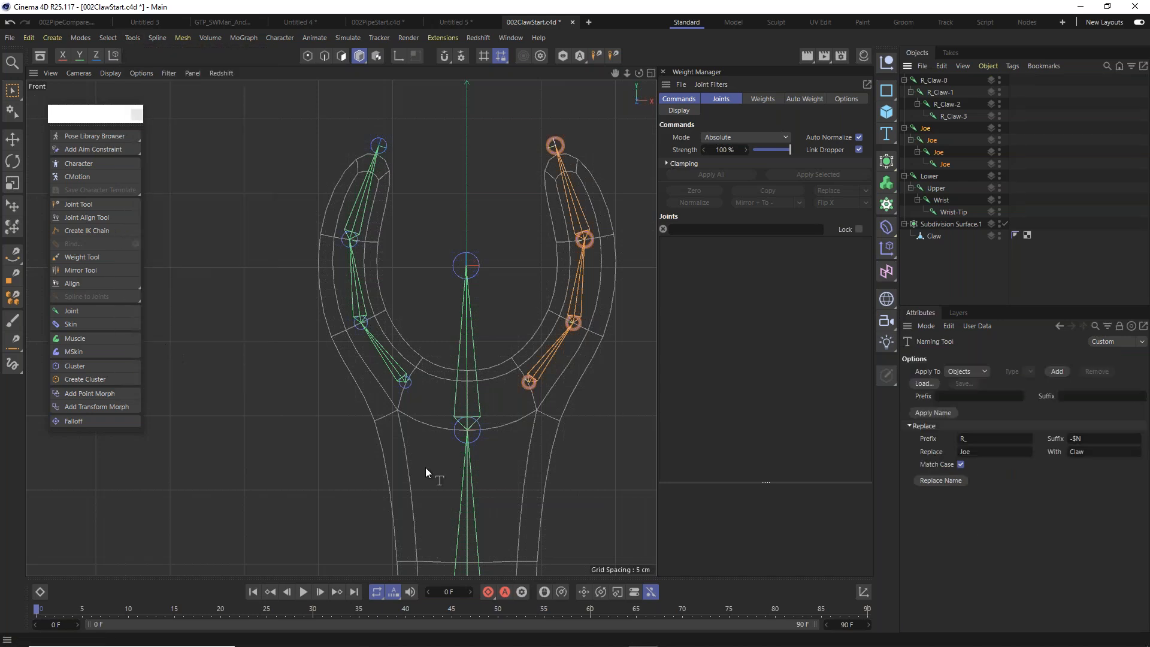
left_click(962, 440)
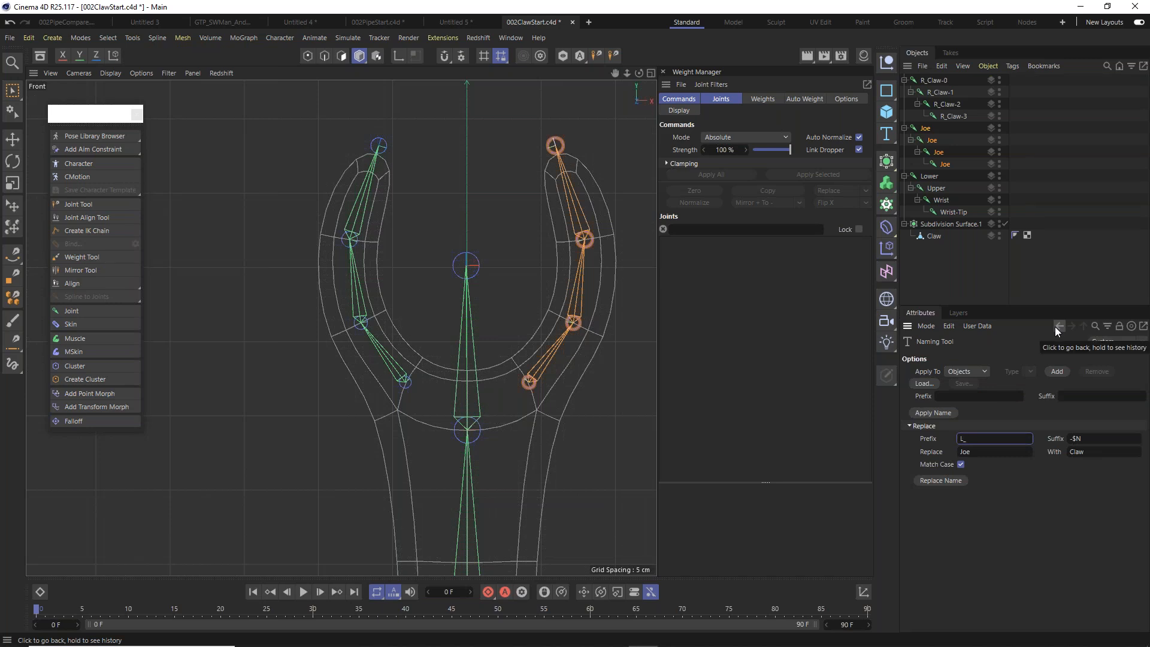
left_click(951, 480)
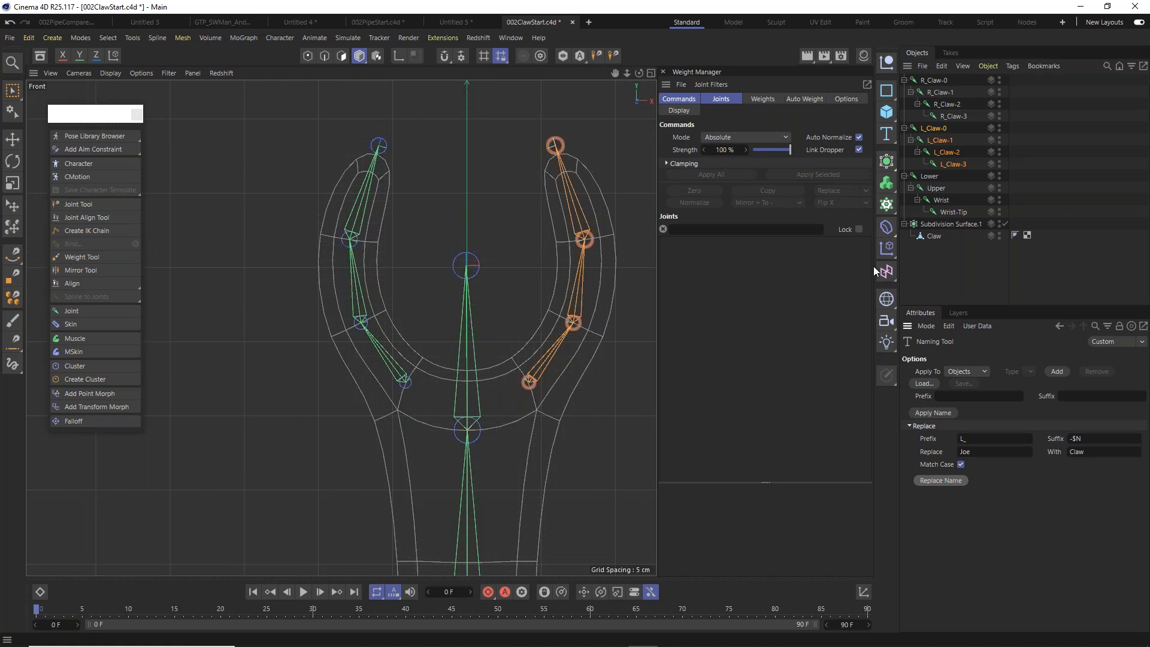
Try rotating the Wrist joint on its own and undo the rotation.
left_click(941, 200)
left_click(12, 161)
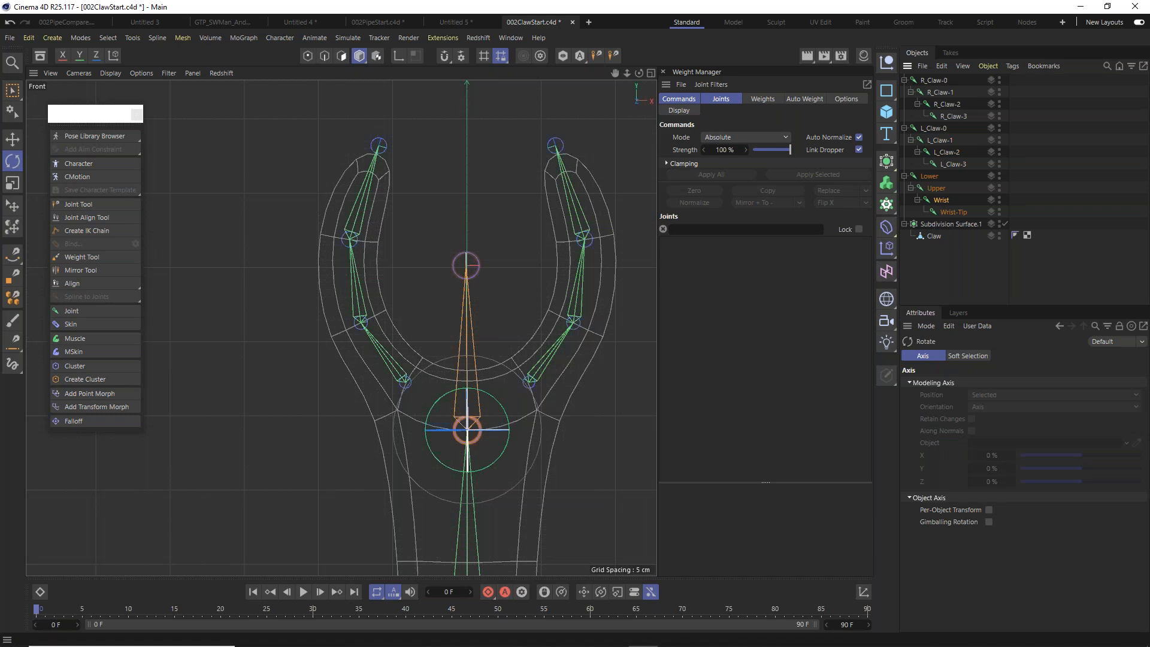
left_click_drag(498, 401, 619, 330)
key("ctrl+z")
Select both prong joint chains and make them children of the Wrist joint.
left_click(935, 81)
left_click(954, 165, "shift")
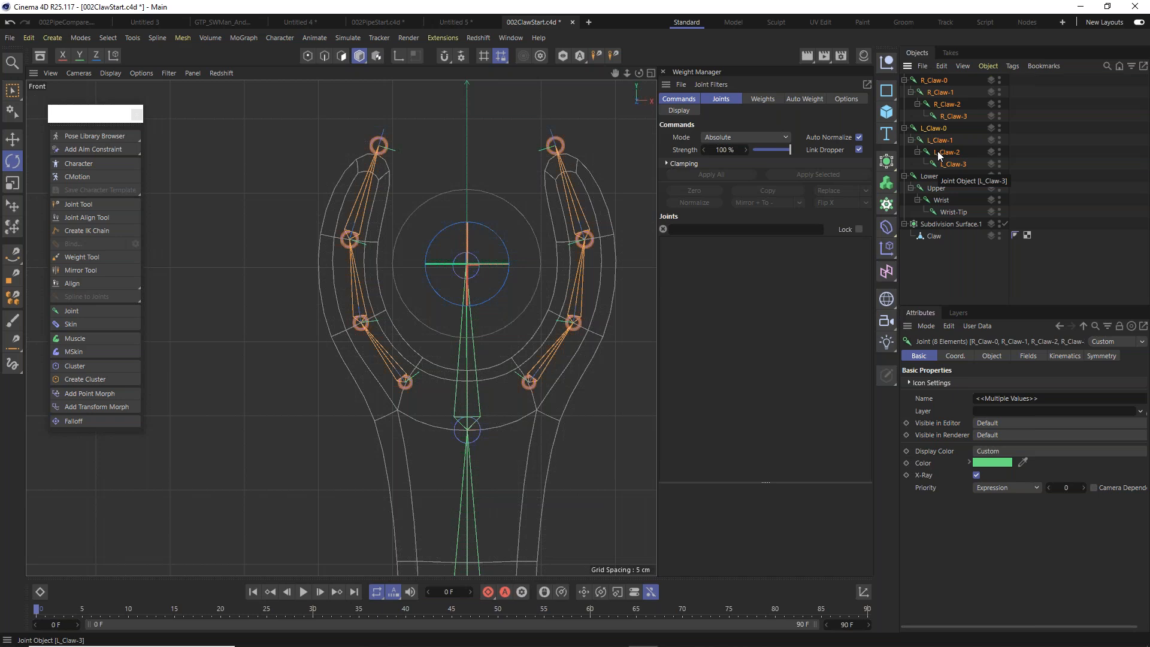
left_click_drag(933, 125, 940, 207)
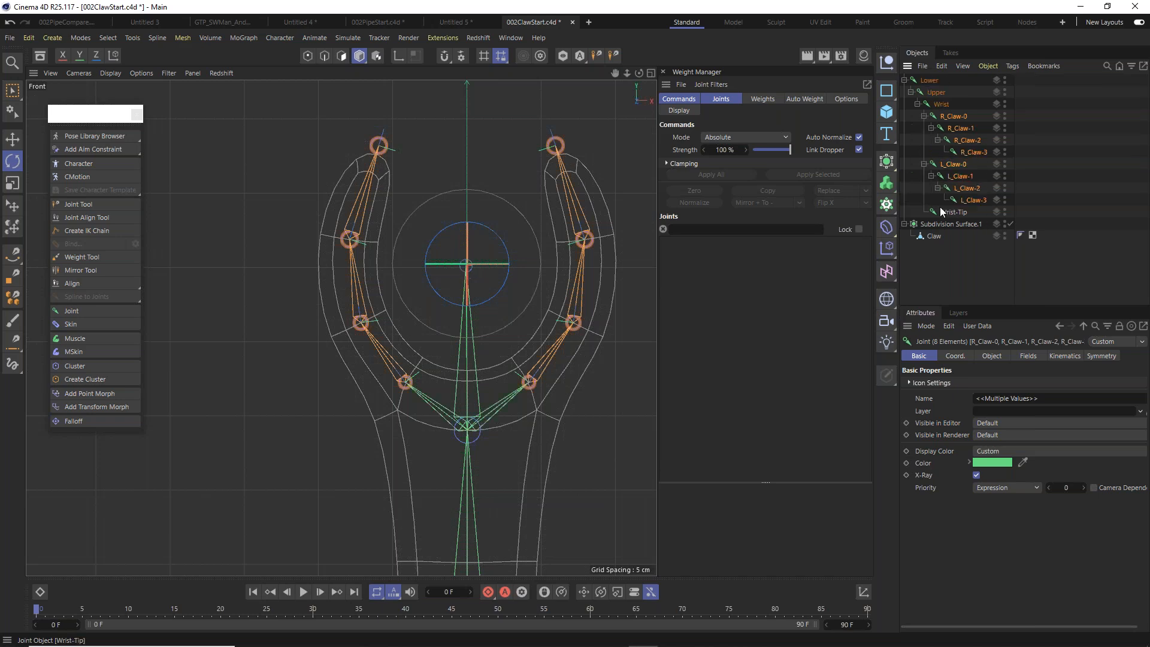
Test-rotate the Wrist joint with the prong chains attached, restore its pose, and look down over the shaft joints.
left_click(943, 106)
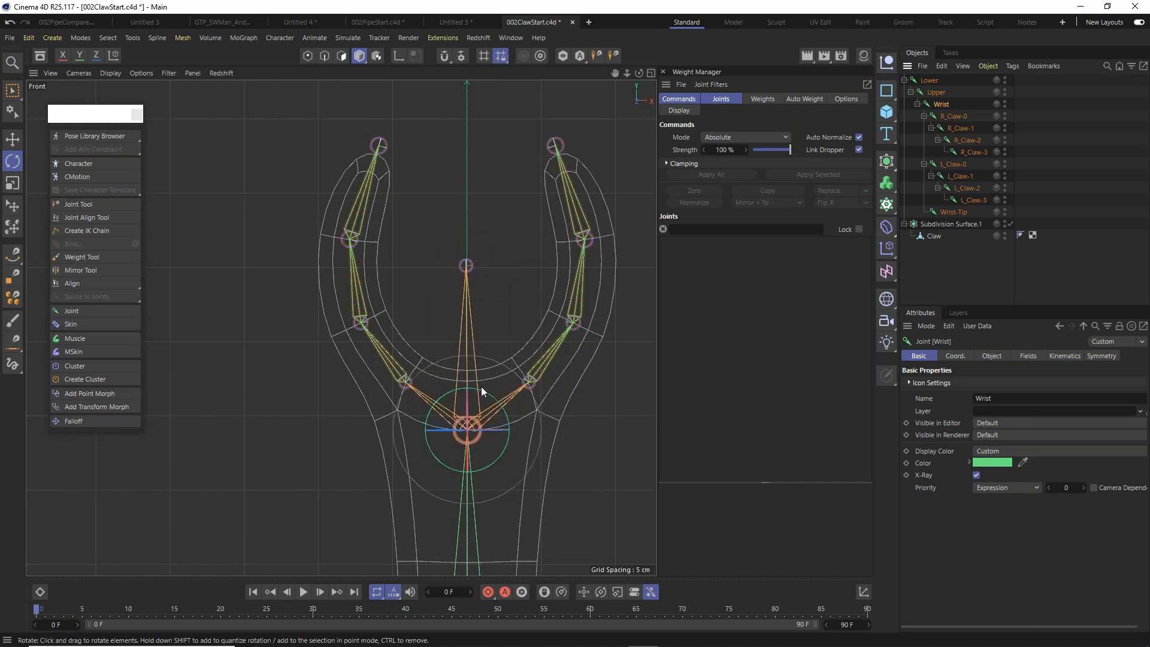
left_click_drag(488, 390, 541, 340)
scroll(495, 319, "down", 3)
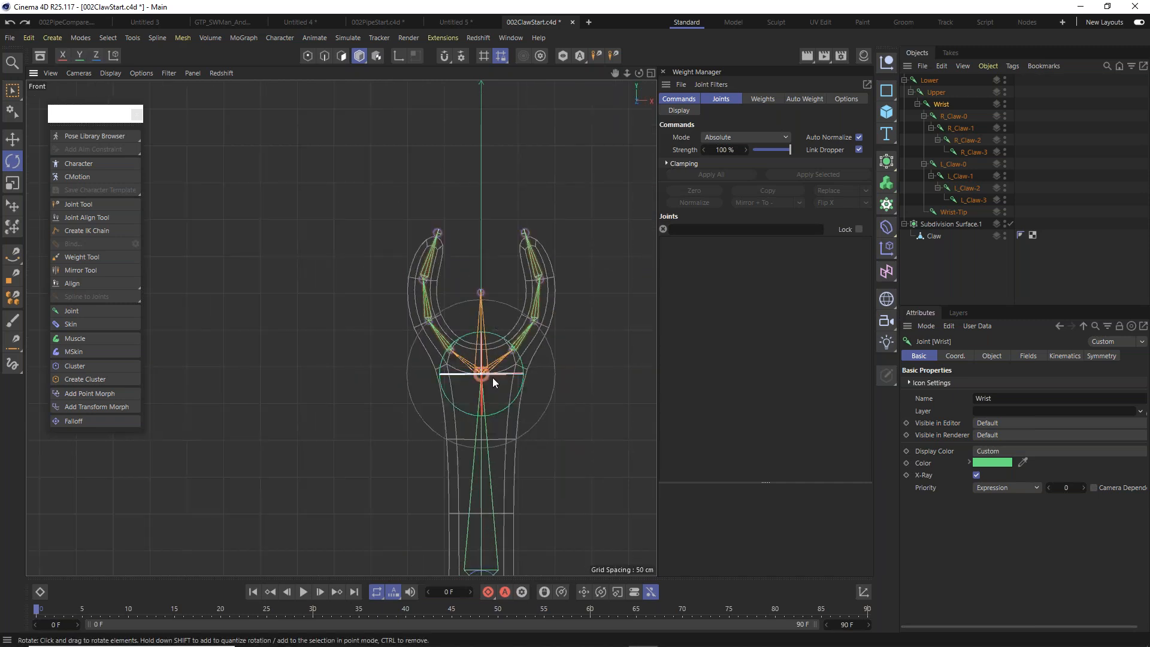
scroll(485, 398, "down", 2)
middle_click_drag(489, 358, 428, 121, "alt")
middle_click_drag(430, 298, 428, 178, "alt")
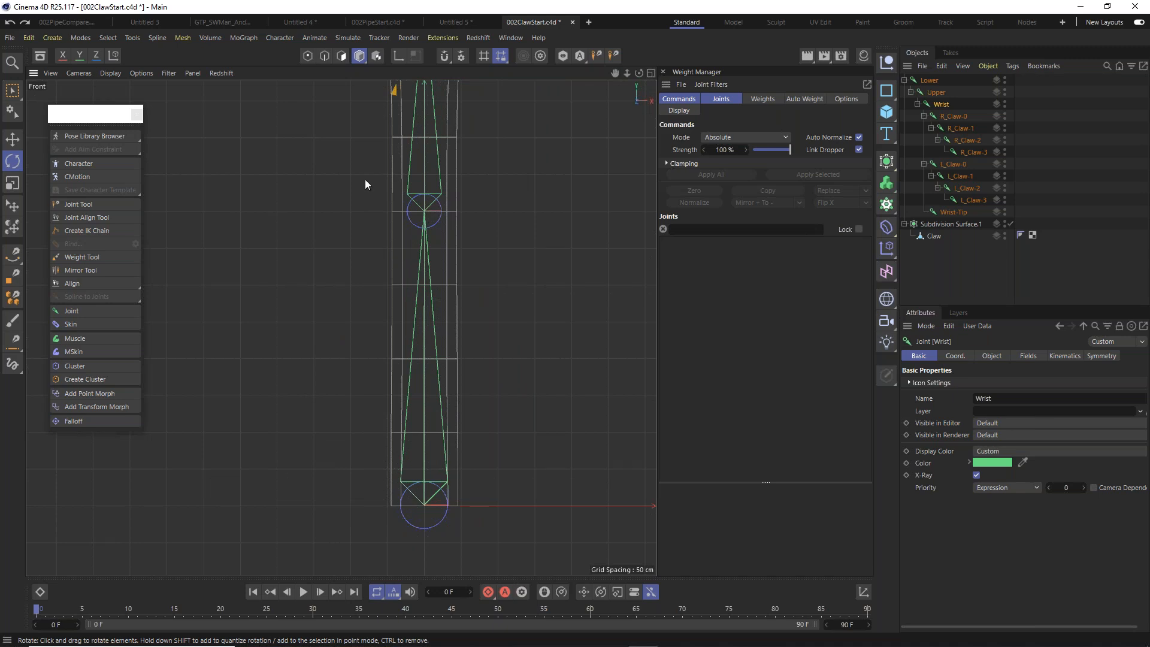
Switch to the perspective view, disable Subdivision Surface.1, and frame the whole low-poly claw.
key("F1")
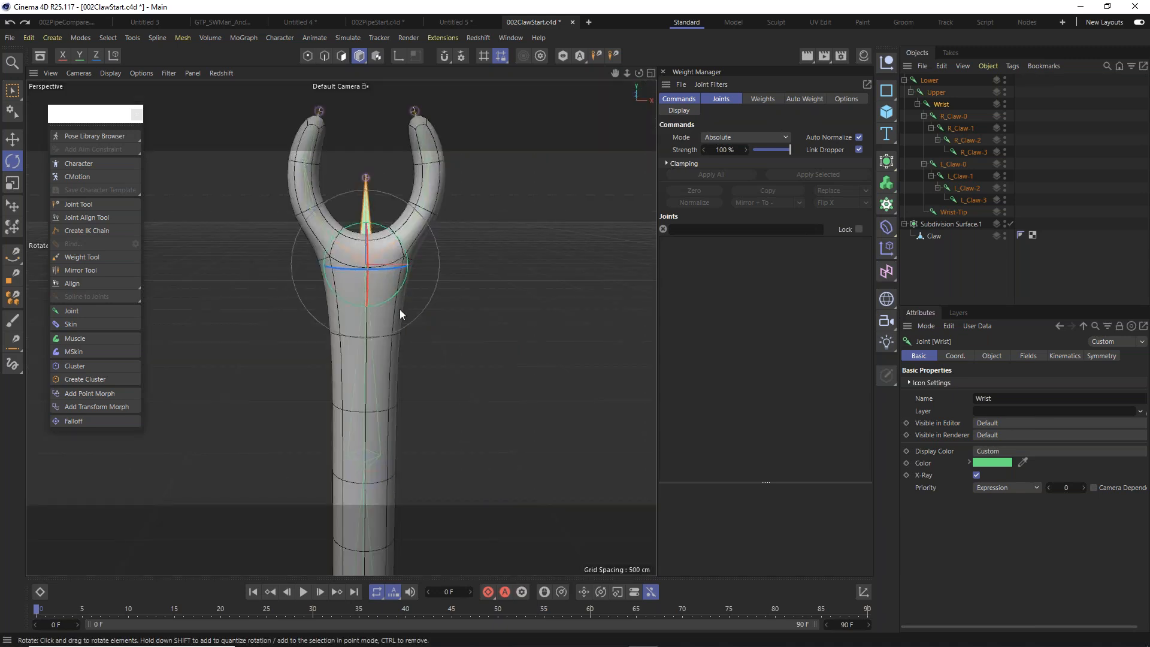
left_click(1011, 224)
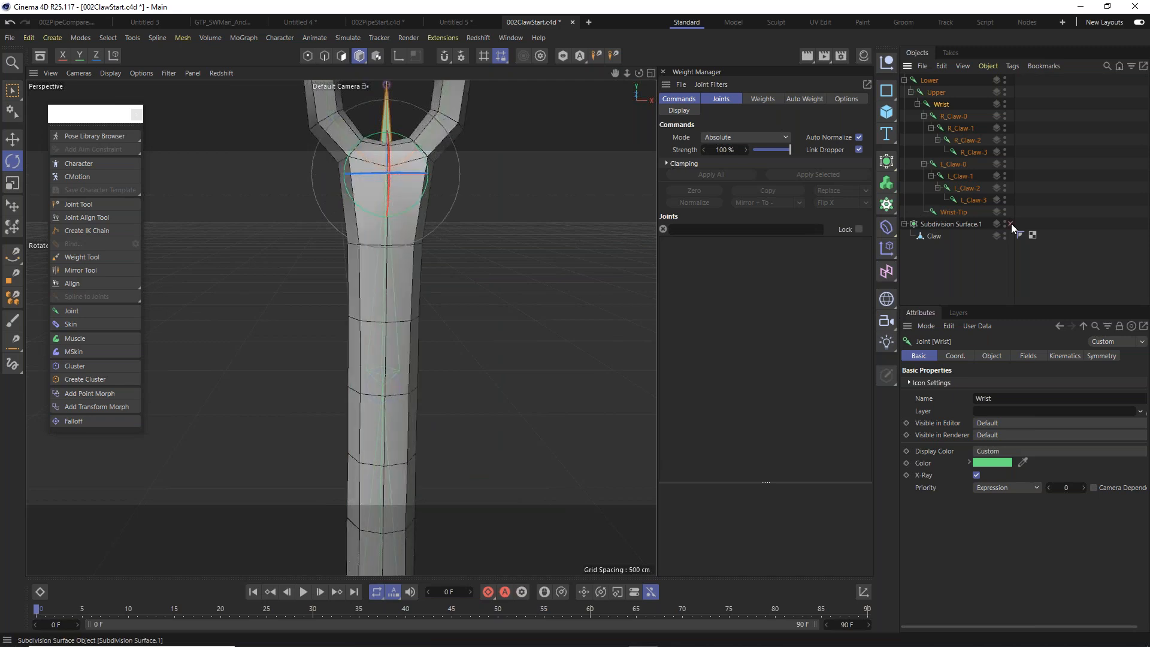
scroll(399, 299, "down", 5)
middle_click_drag(407, 330, 417, 304, "alt")
left_click_drag(417, 304, 419, 320, "alt")
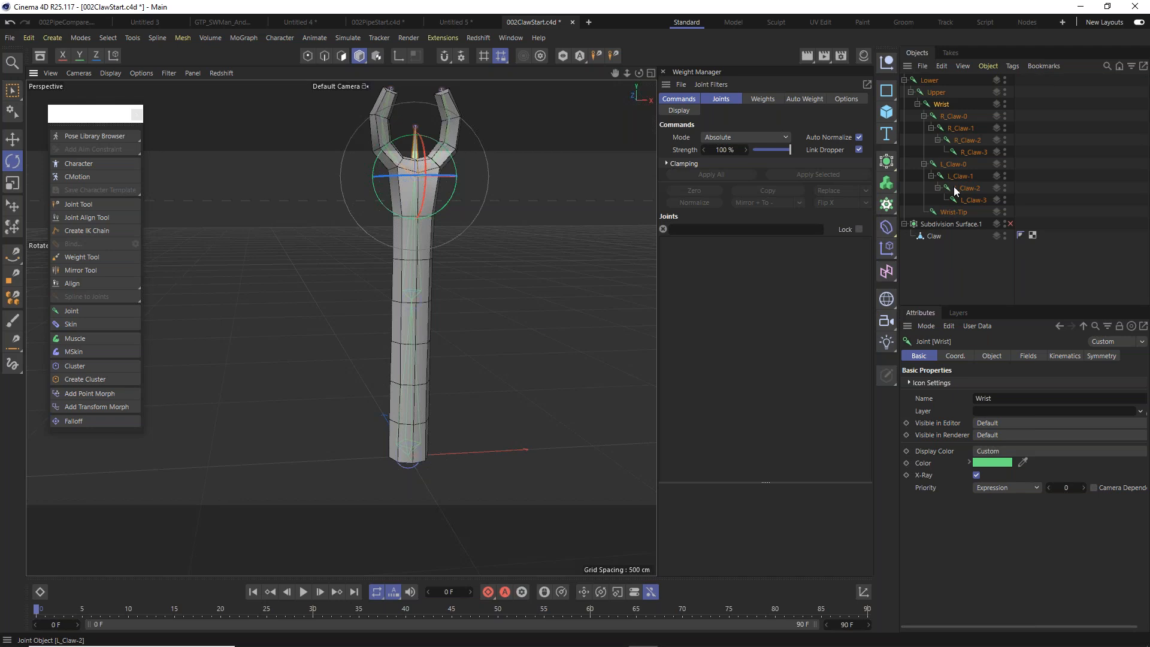
Add a Weight rigging tag to the Claw object.
right_click(936, 237)
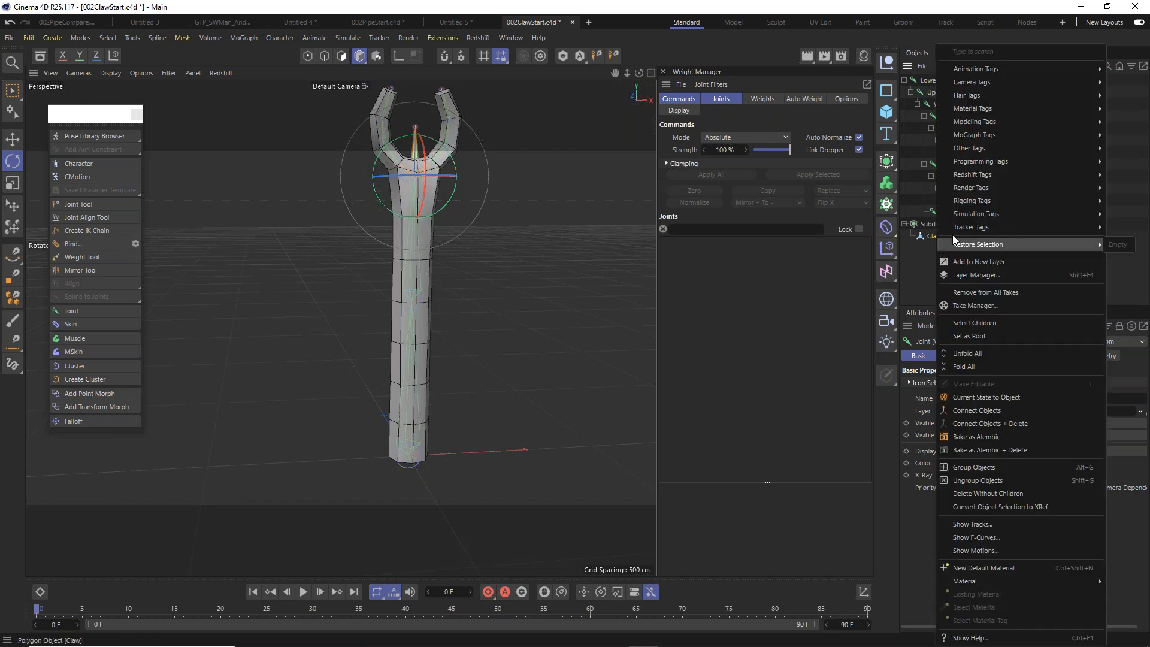
mouse_move(981, 204)
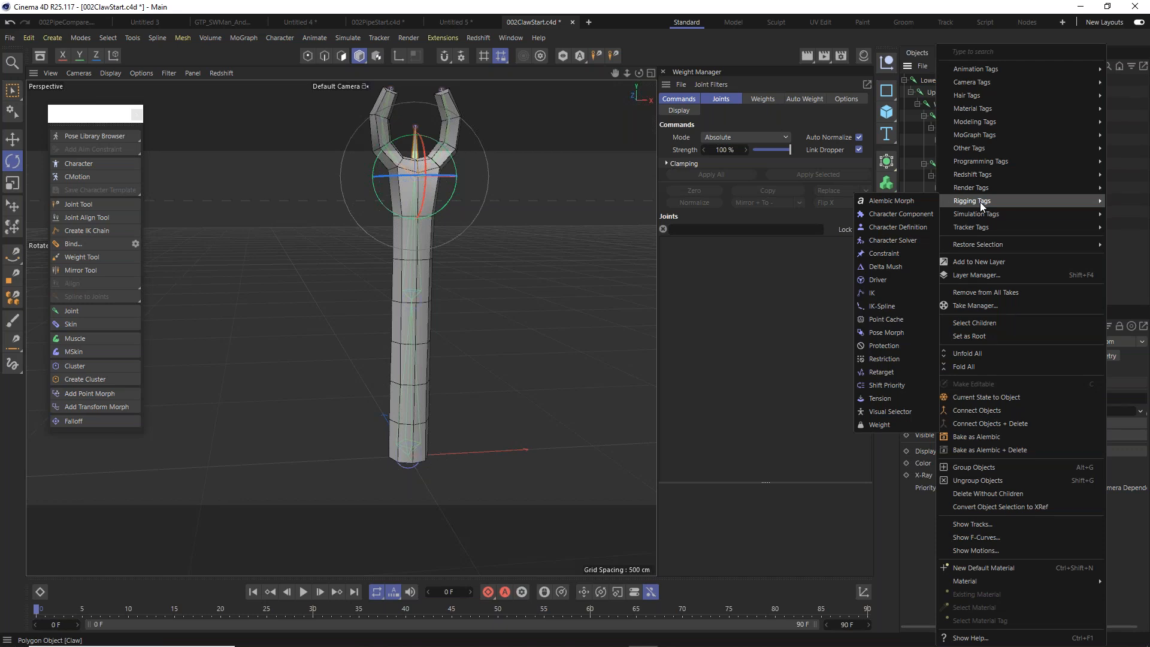
left_click(904, 424)
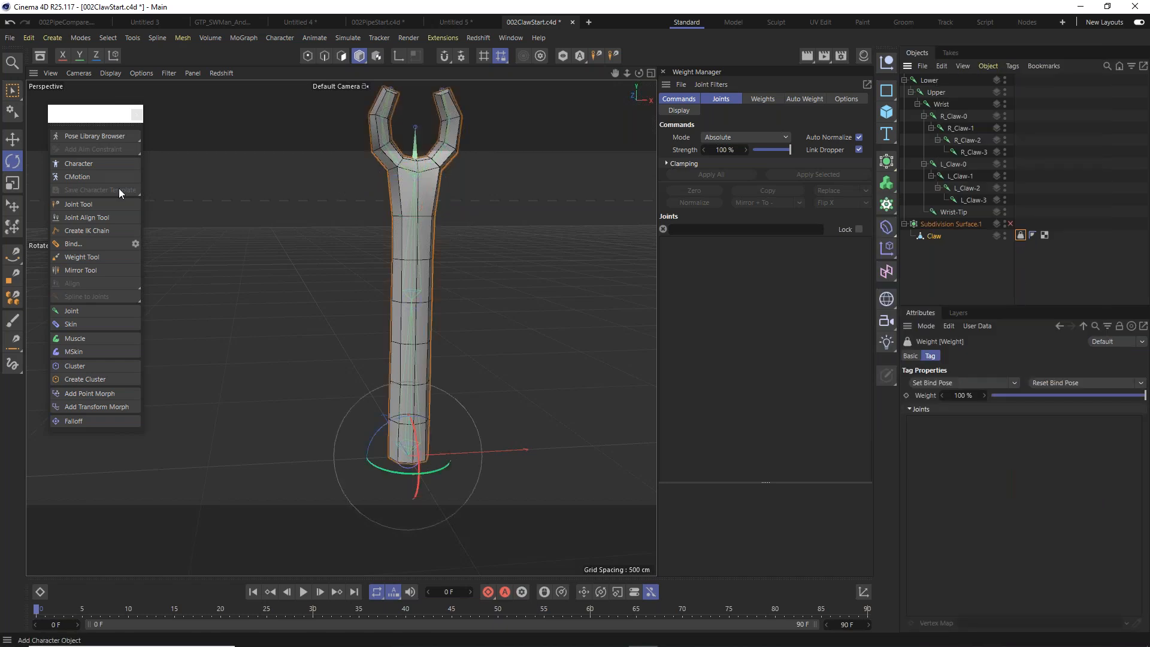
Add a Skin deformer as a child of the Claw object.
mouse_move(95, 113)
left_mouse_down()
mouse_move(189, 73)
mouse_move(107, 101)
left_mouse_up()
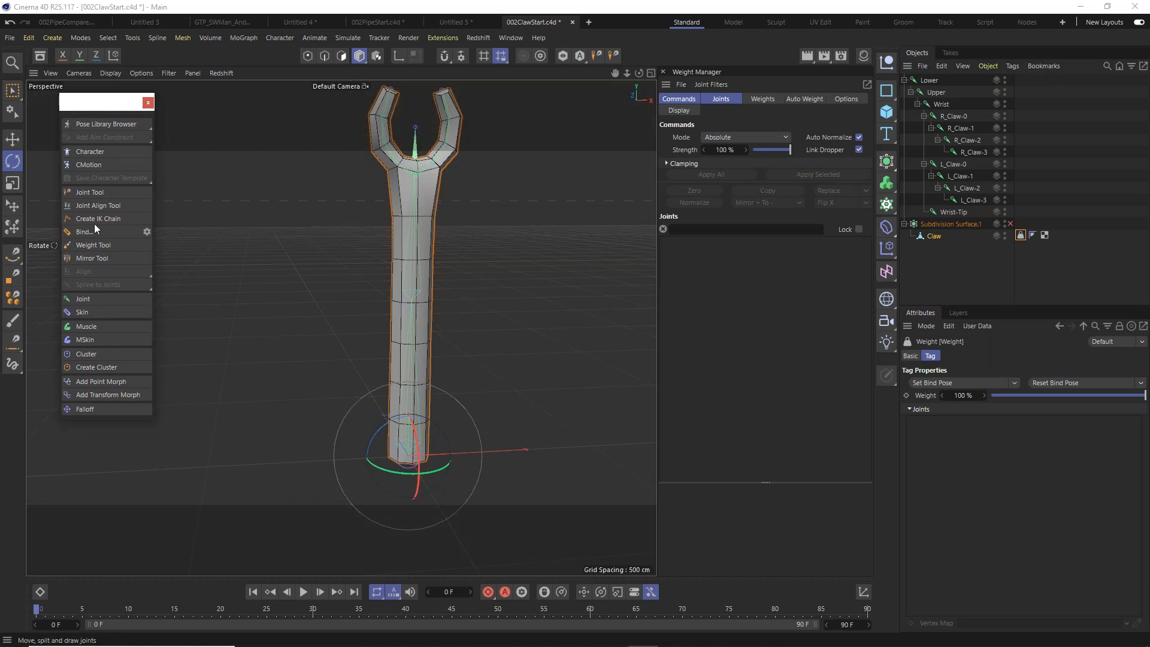
left_click(91, 312)
left_click_drag(931, 81, 935, 249)
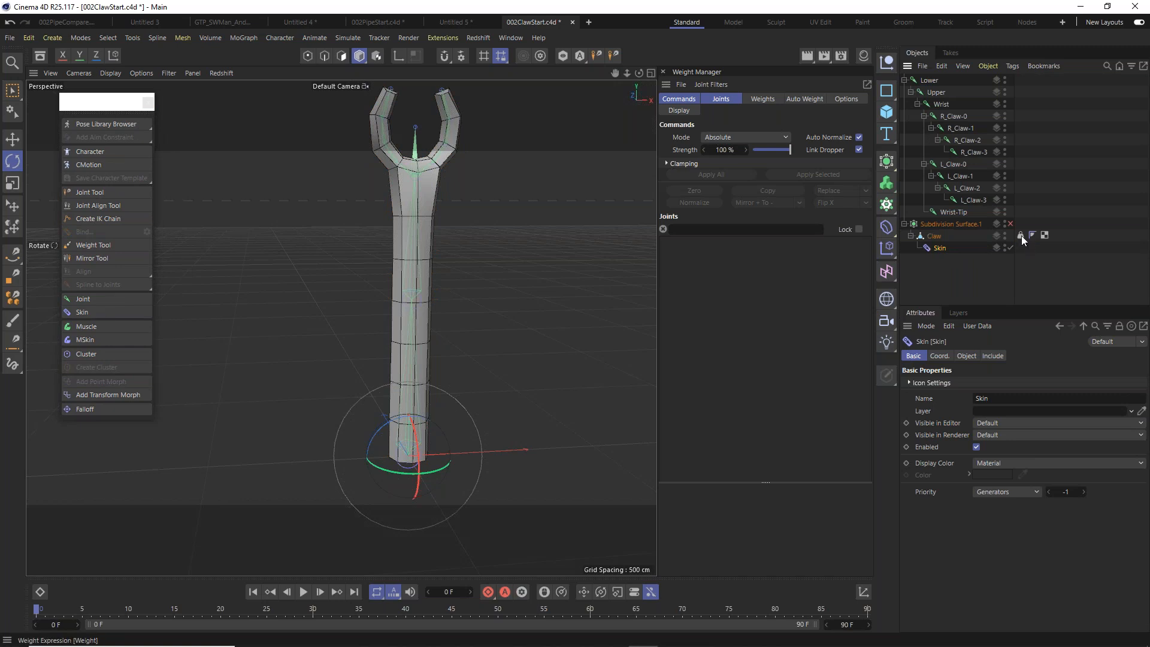
Add all twelve joints from Lower through Wrist-Tip to the Joints list of the Claw's Weight tag.
left_click(928, 83)
left_click(948, 209, "shift")
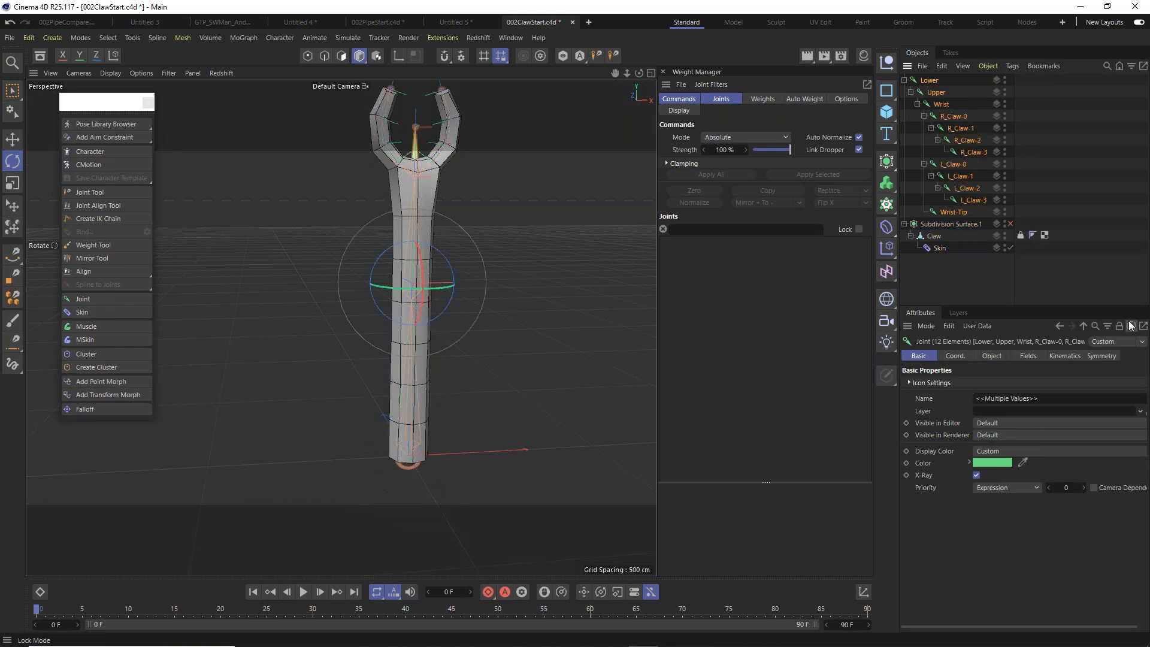
left_click(1020, 235)
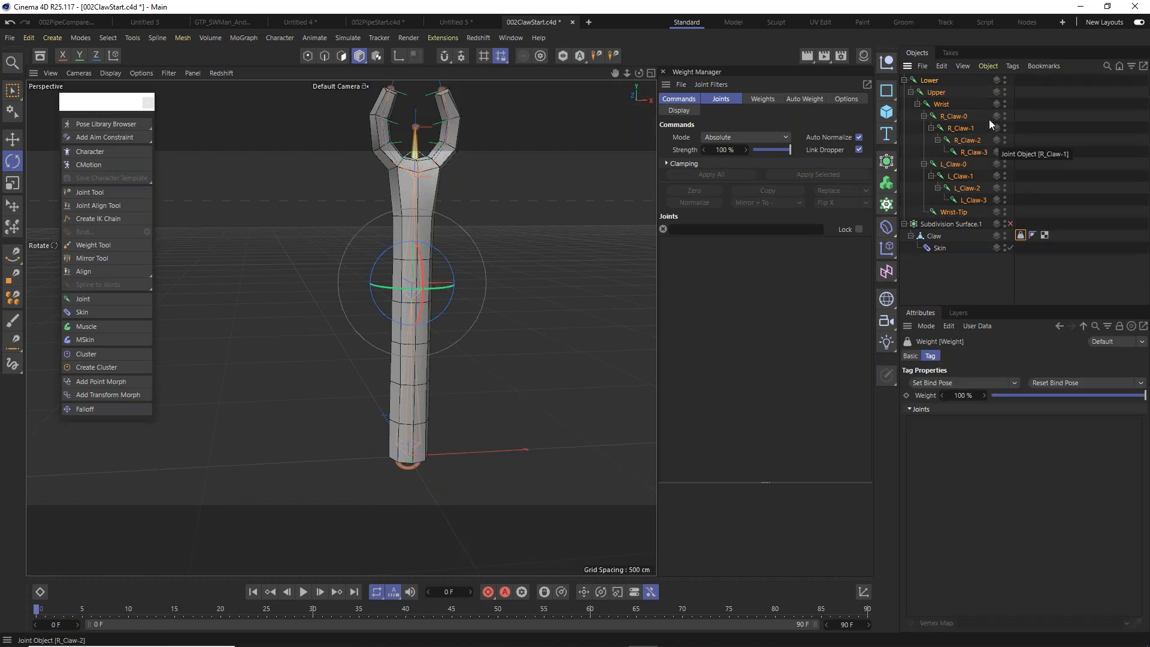
left_click_drag(935, 82, 1010, 458)
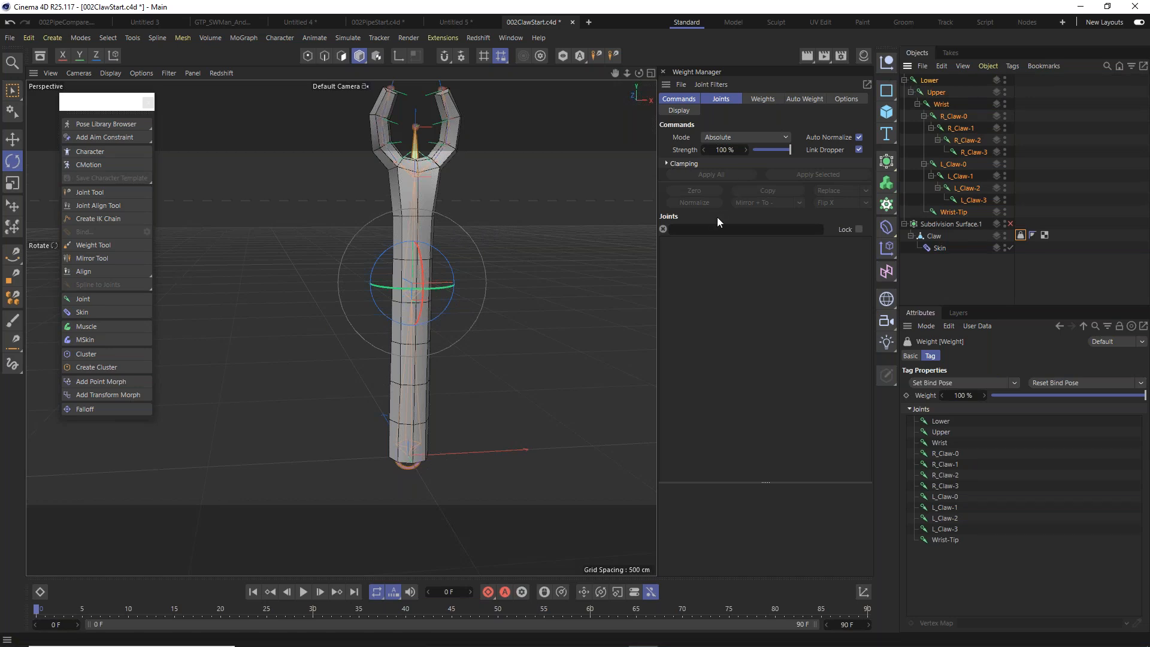
Show the Claw's weights in the Weight Manager and select every joint from Lower to Wrist-Tip.
left_click(940, 236)
middle_click_drag(411, 386, 431, 311, "alt")
left_click(713, 264)
left_click(717, 383, "shift")
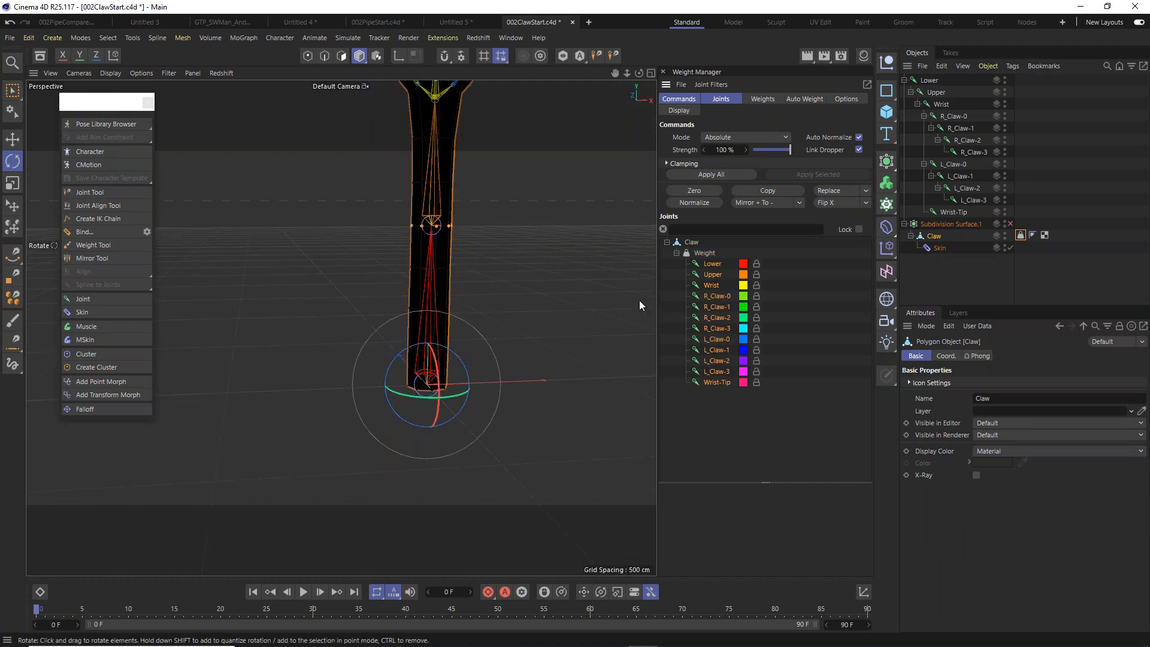
Try applying 100% Lower weight to the ring of points just above the shaft's base, then undo it.
left_click(308, 56)
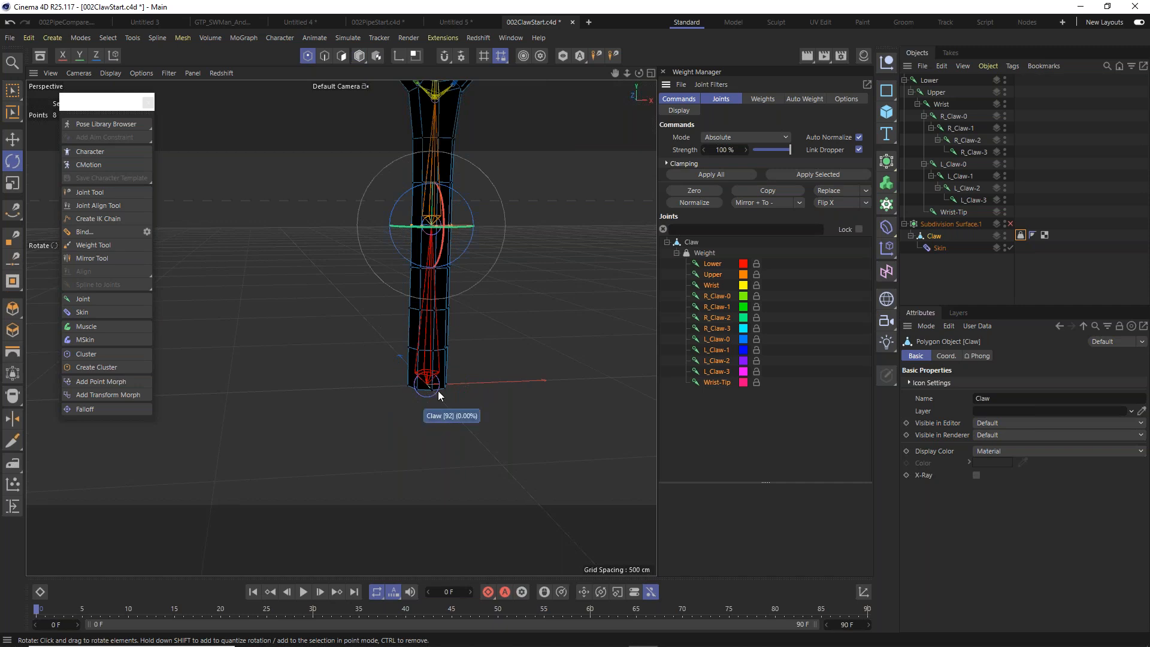
scroll(447, 392, "up", 2)
scroll(447, 392, "up", 2)
scroll(455, 372, "up", 2)
left_click(15, 144)
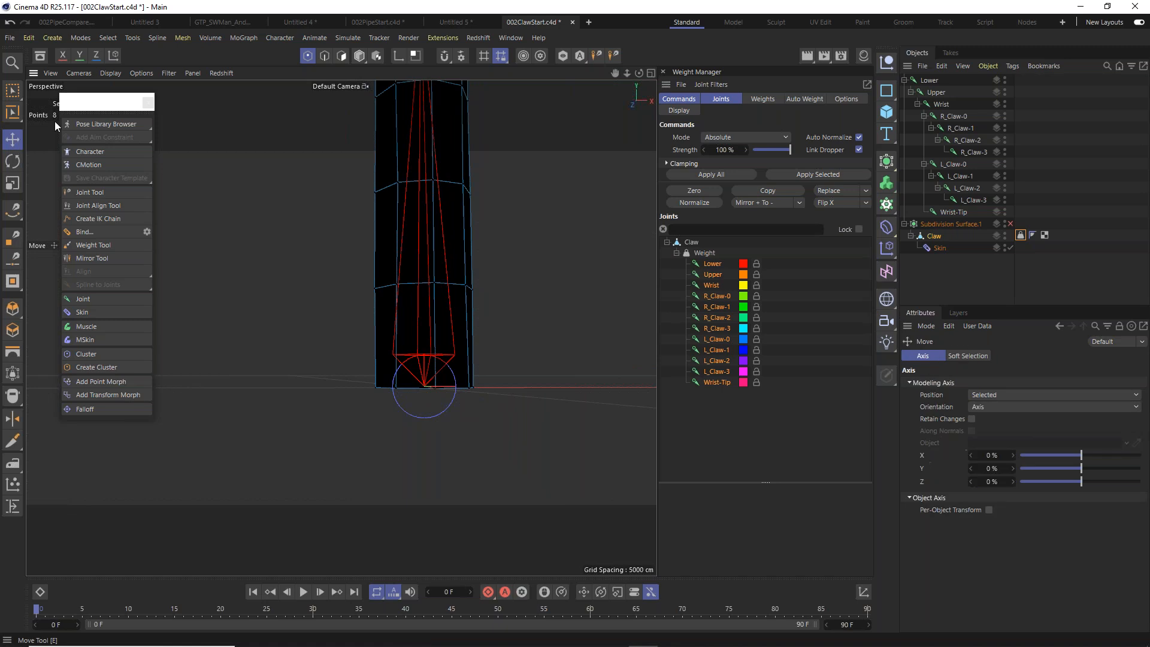
left_click(12, 93)
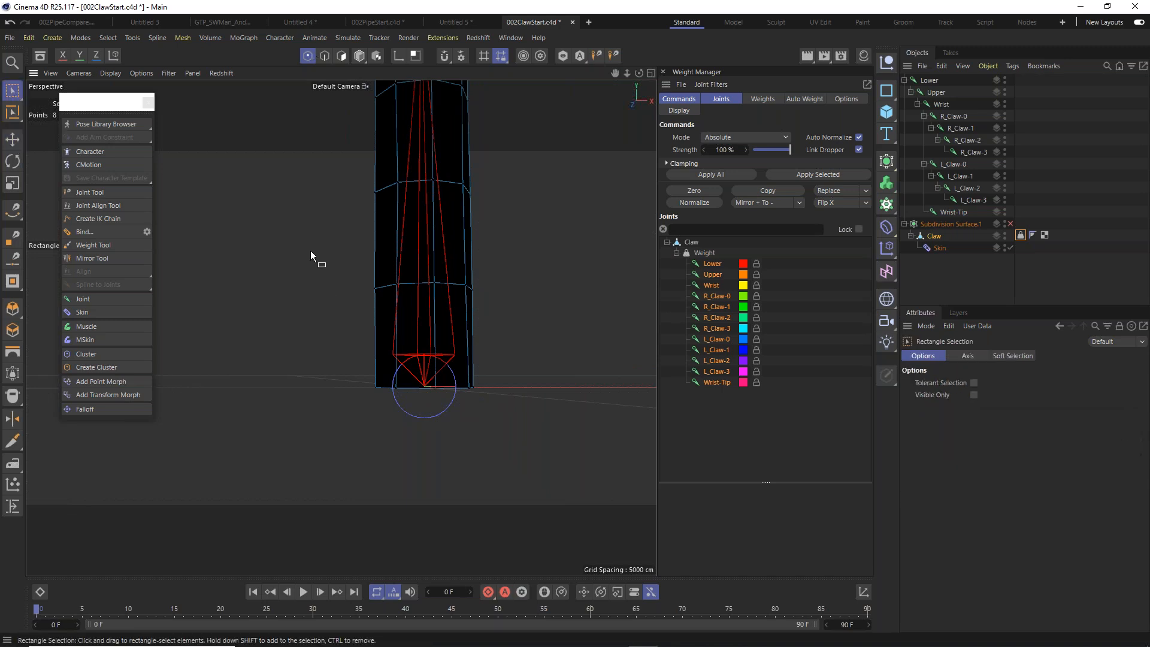
left_click_drag(309, 248, 580, 352)
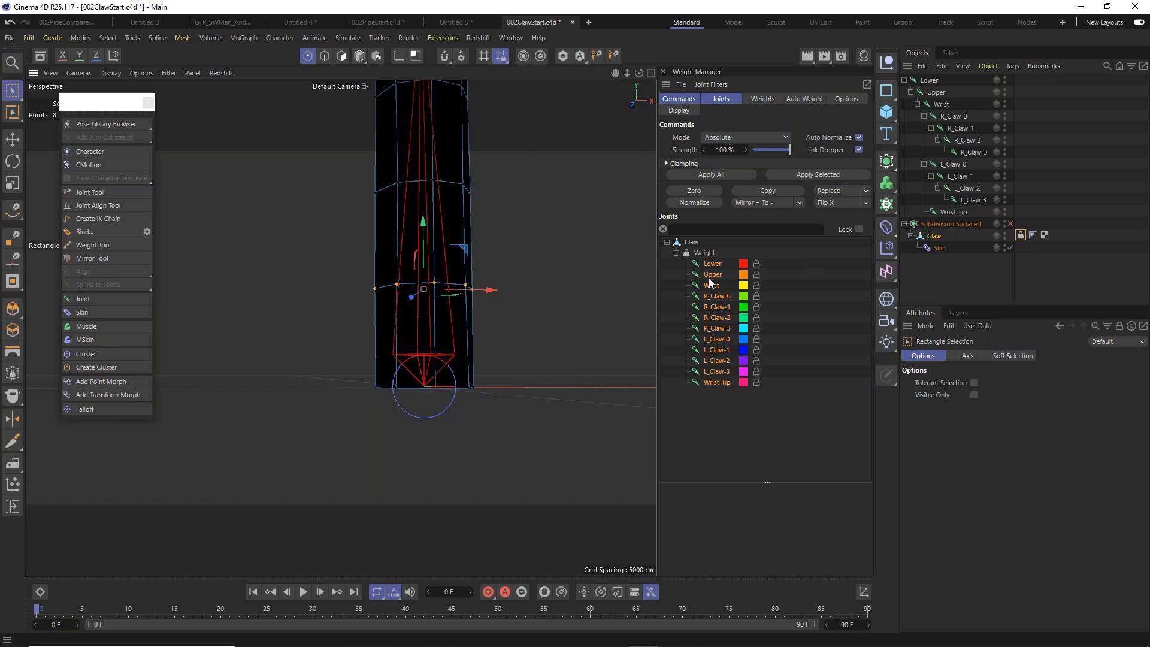
left_click(720, 265)
left_click(808, 172)
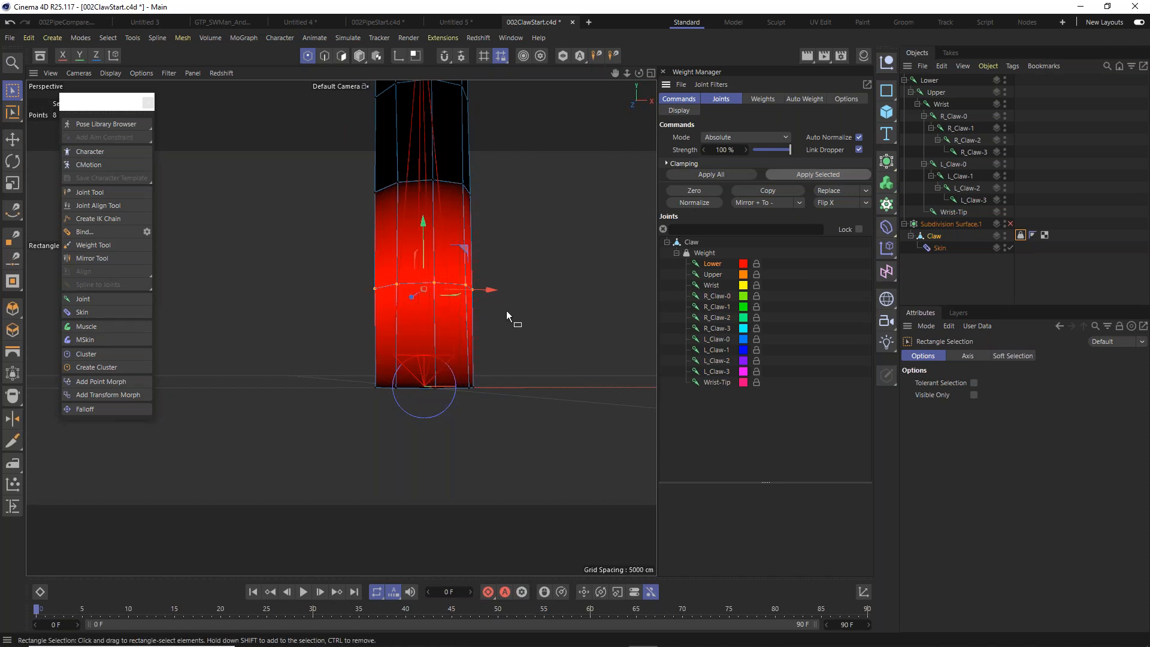
key("ctrl+z")
Try applying 100% Lower weight to the first two edge loops above the shaft's base, then undo it.
left_click(325, 57)
left_click(325, 56)
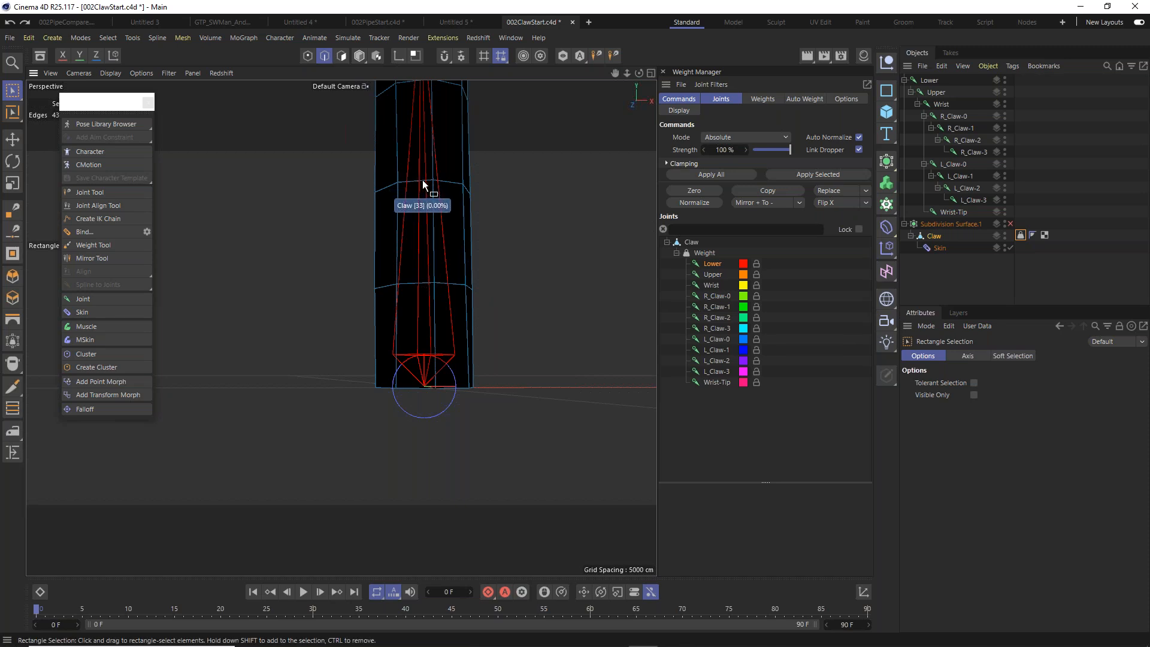
left_click(14, 139)
double_click(451, 187)
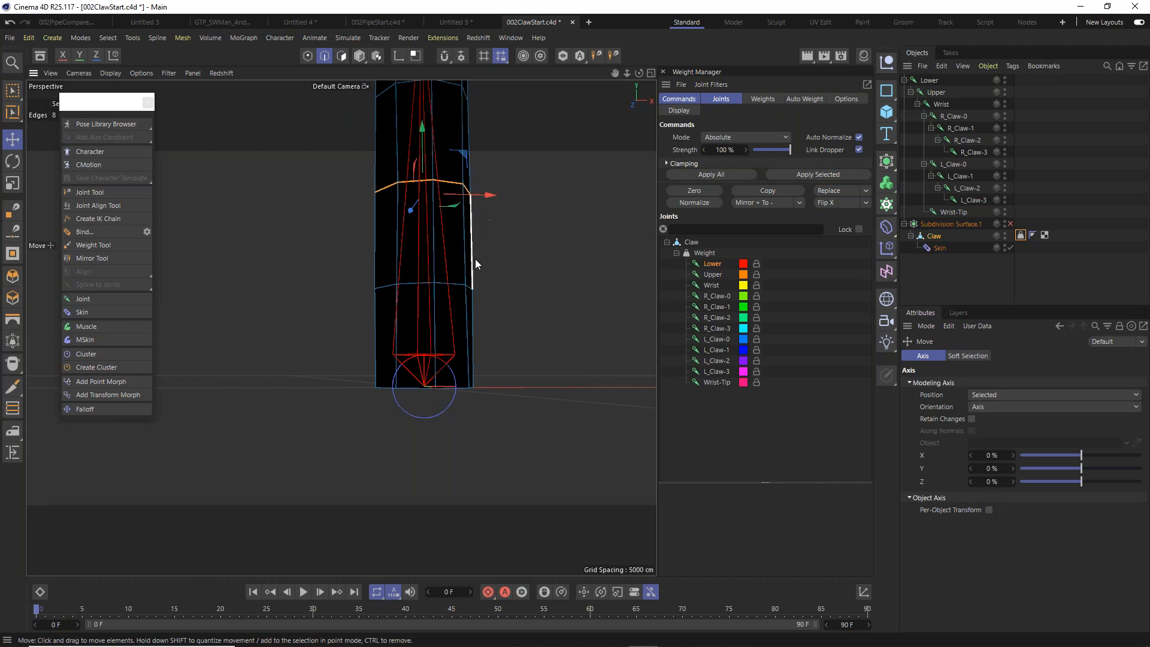
double_click(454, 285, "shift")
left_click_drag(460, 255, 488, 310, "alt")
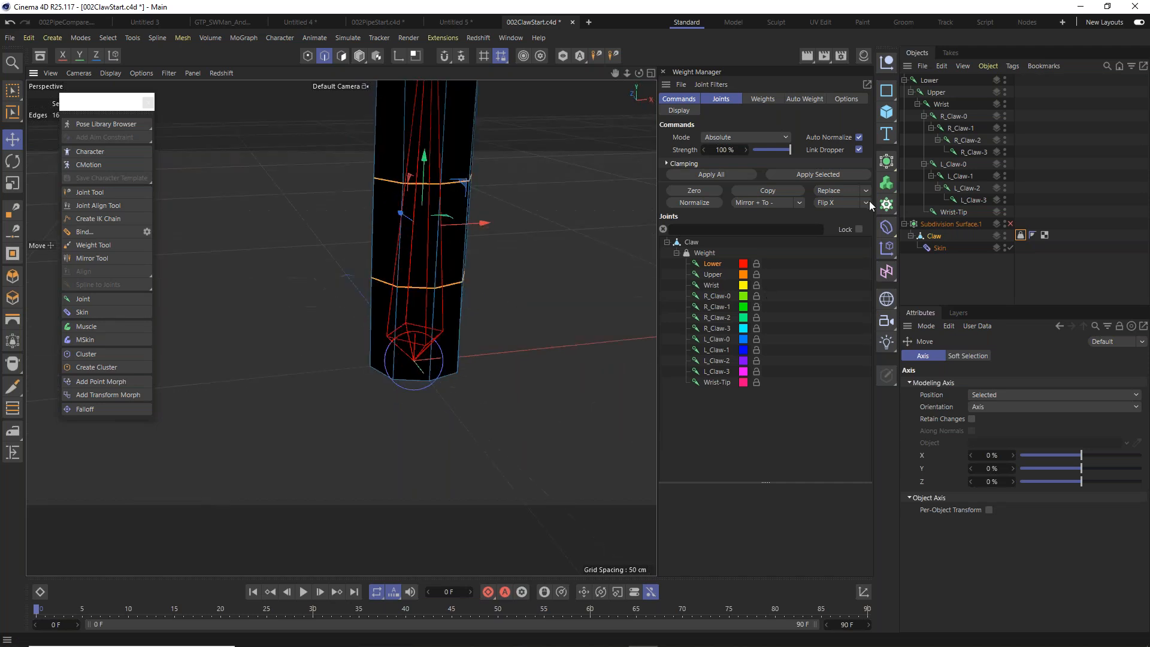
left_click(832, 175)
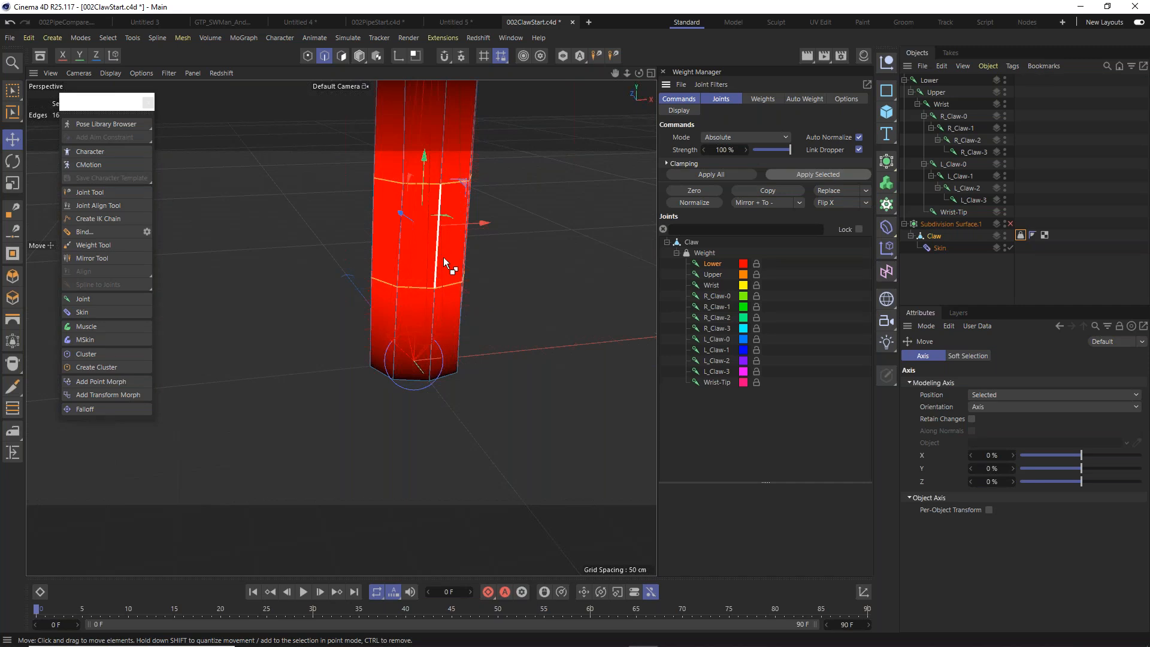
key("ctrl+z")
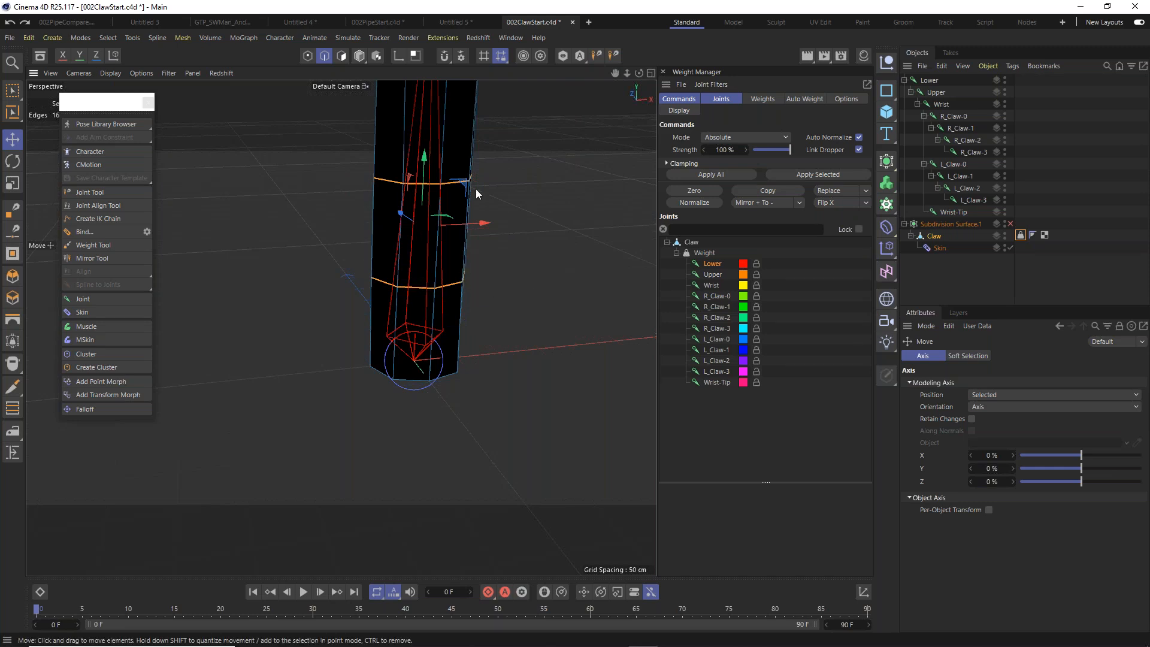
Try applying 100% Lower weight to a single polygon in the second row of the shaft, then undo it.
left_click(539, 275)
double_click(450, 285)
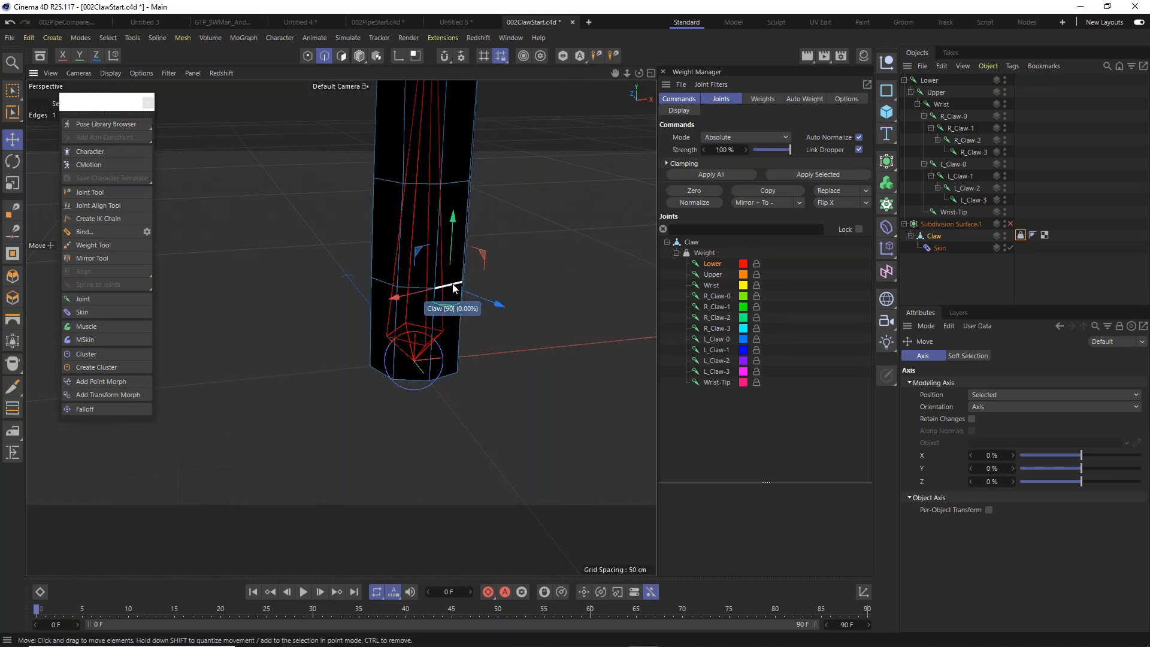
left_click_drag(435, 286, 449, 257, "alt")
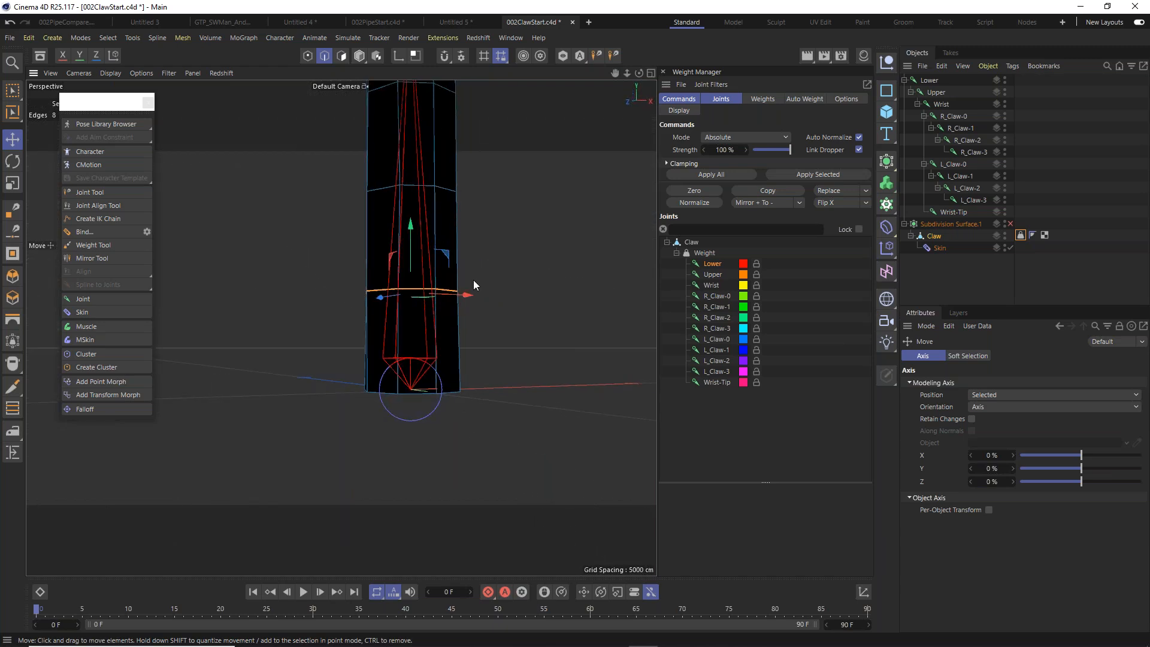
left_click_drag(419, 265, 422, 290, "alt")
left_click(341, 55)
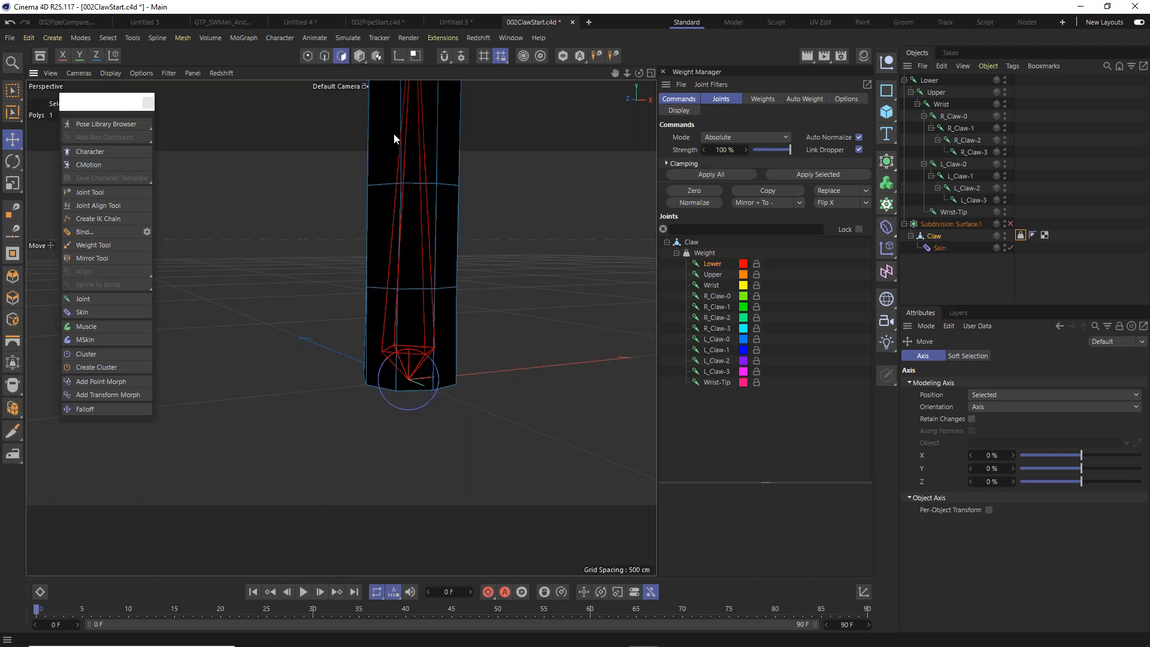
left_click(839, 174)
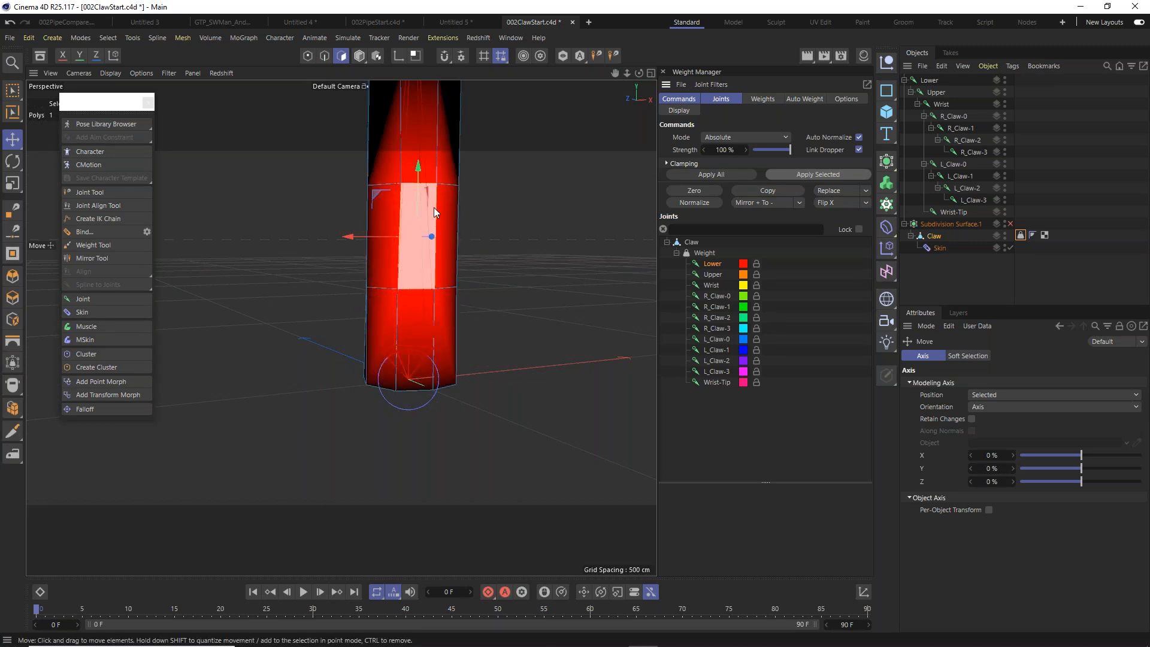
key("ctrl+z")
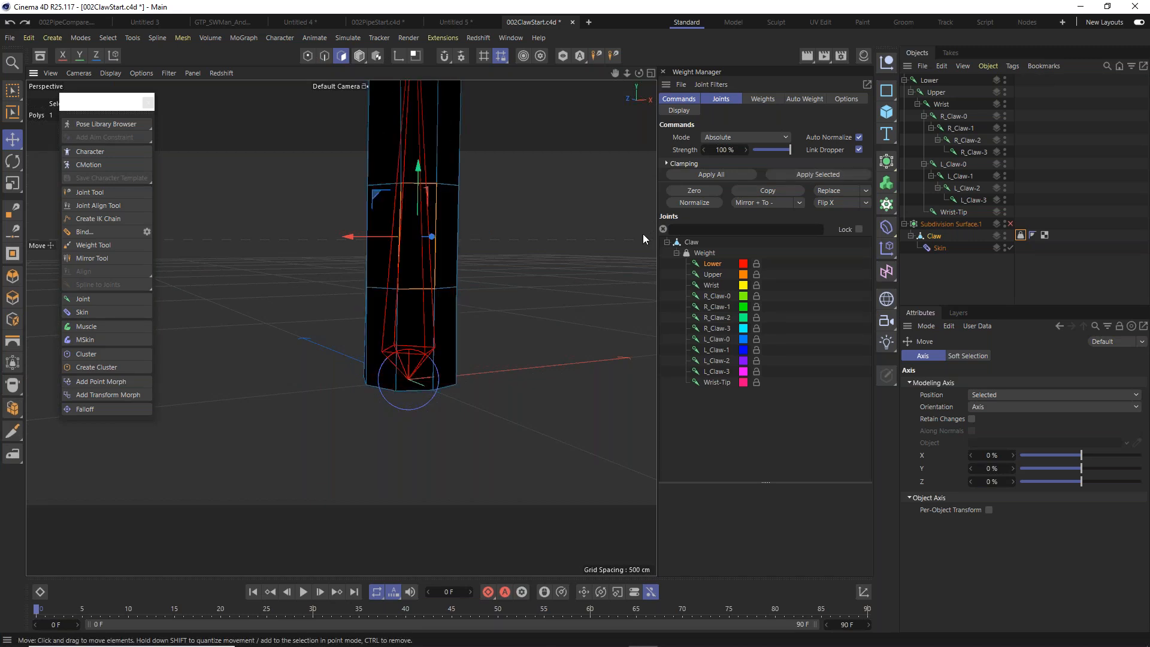
Activate the Weight Tool and set its brush radius to 30.
left_click(94, 245)
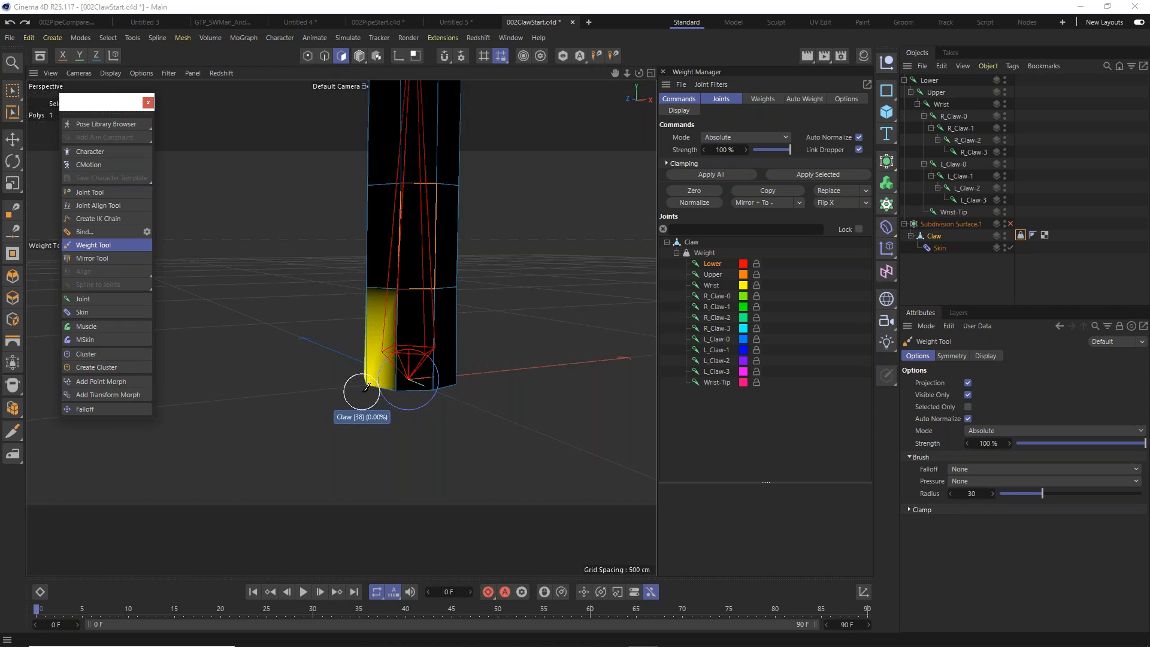
left_click_drag(1048, 493, 1089, 493)
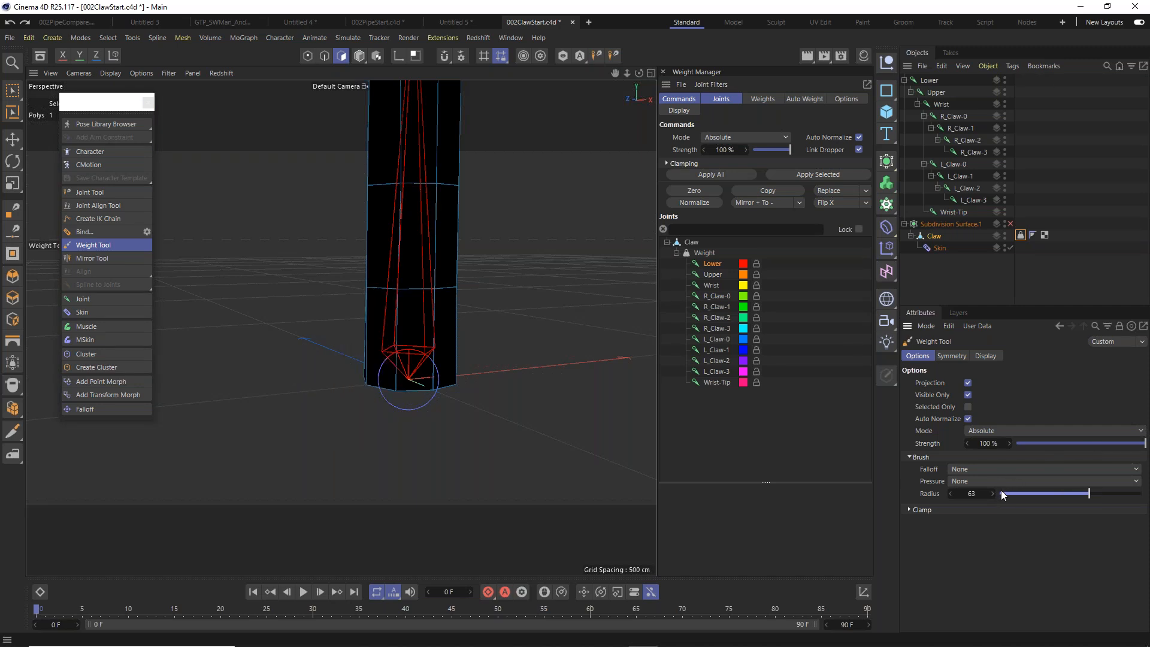
left_click(974, 494)
type("20")
key("Return")
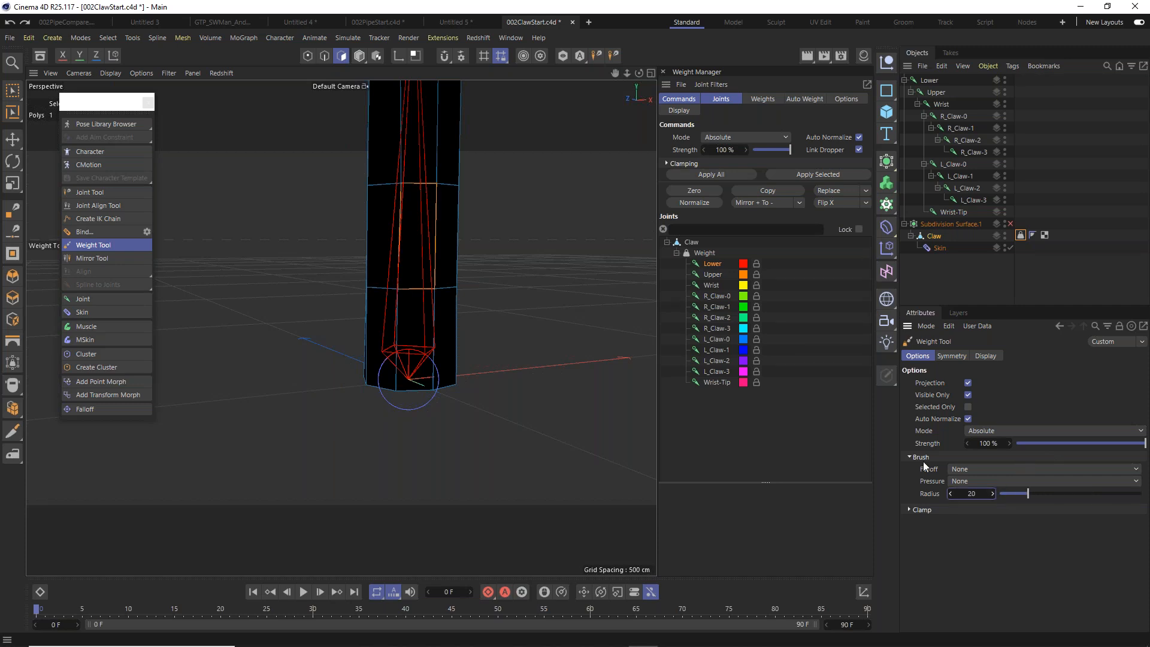
left_click(976, 494)
type("30")
key("Return")
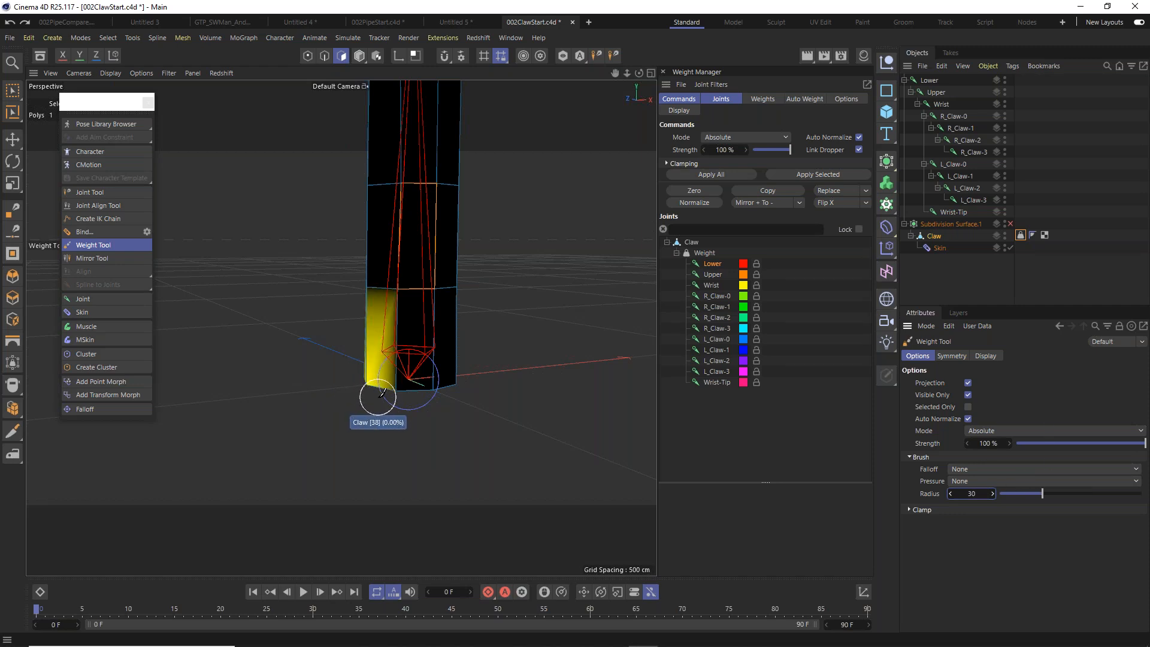
Paint 100% Lower joint weight onto all the points around the bottom ring of the shaft.
scroll(378, 398, "up", 3)
left_click_drag(436, 325, 254, 391, "alt")
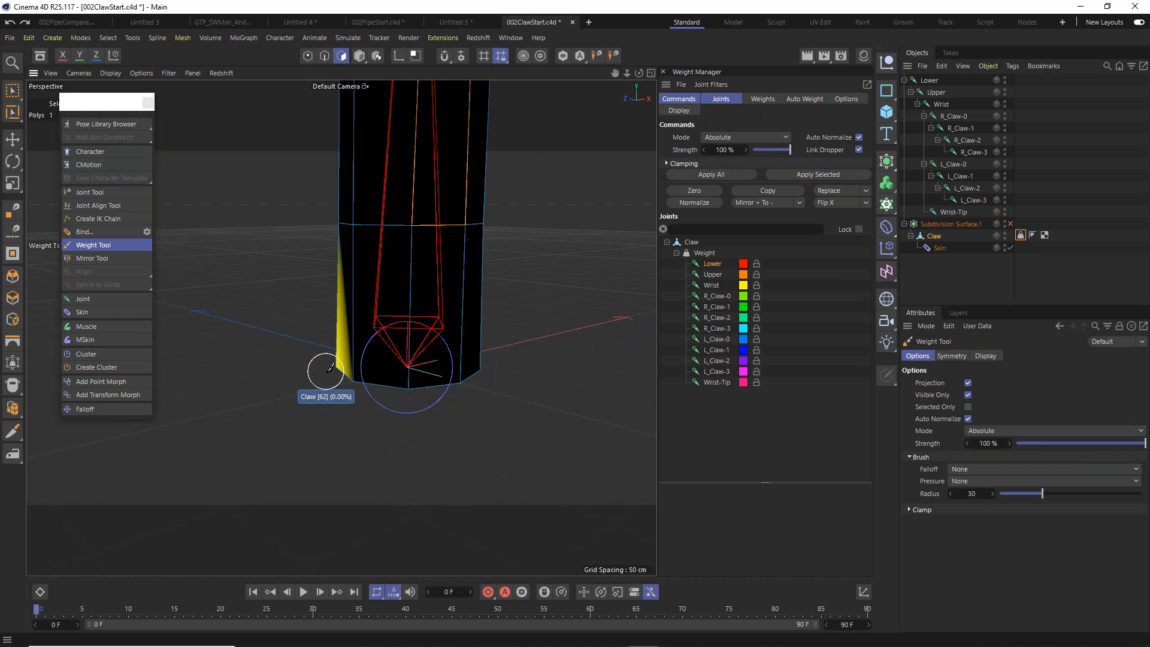
mouse_move(327, 379)
left_mouse_down()
mouse_move(330, 350)
mouse_move(306, 422)
left_mouse_up()
mouse_move(425, 351)
left_mouse_down("alt")
mouse_move(606, 342)
mouse_move(531, 290)
mouse_move(506, 351)
left_mouse_up("alt")
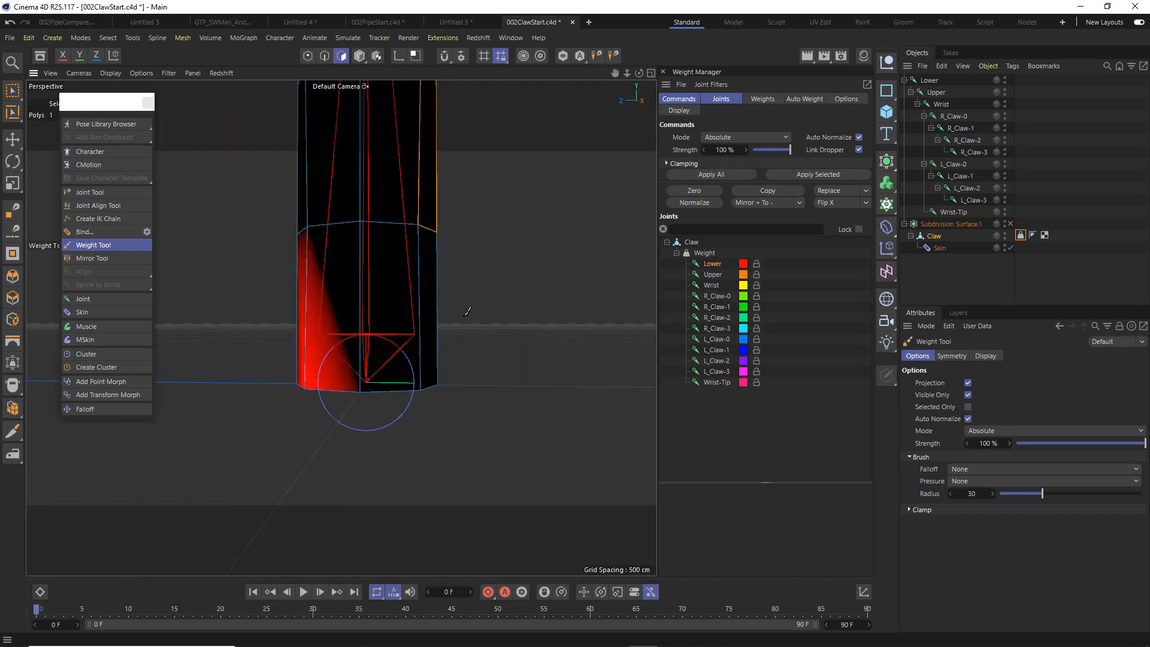
mouse_move(397, 308)
left_mouse_down("alt")
mouse_move(414, 323)
mouse_move(400, 330)
left_mouse_up("alt")
left_click_drag(429, 378, 298, 384)
mouse_move(424, 312)
left_mouse_down("alt")
mouse_move(493, 326)
mouse_move(296, 326)
mouse_move(326, 316)
mouse_move(323, 389)
left_mouse_up("alt")
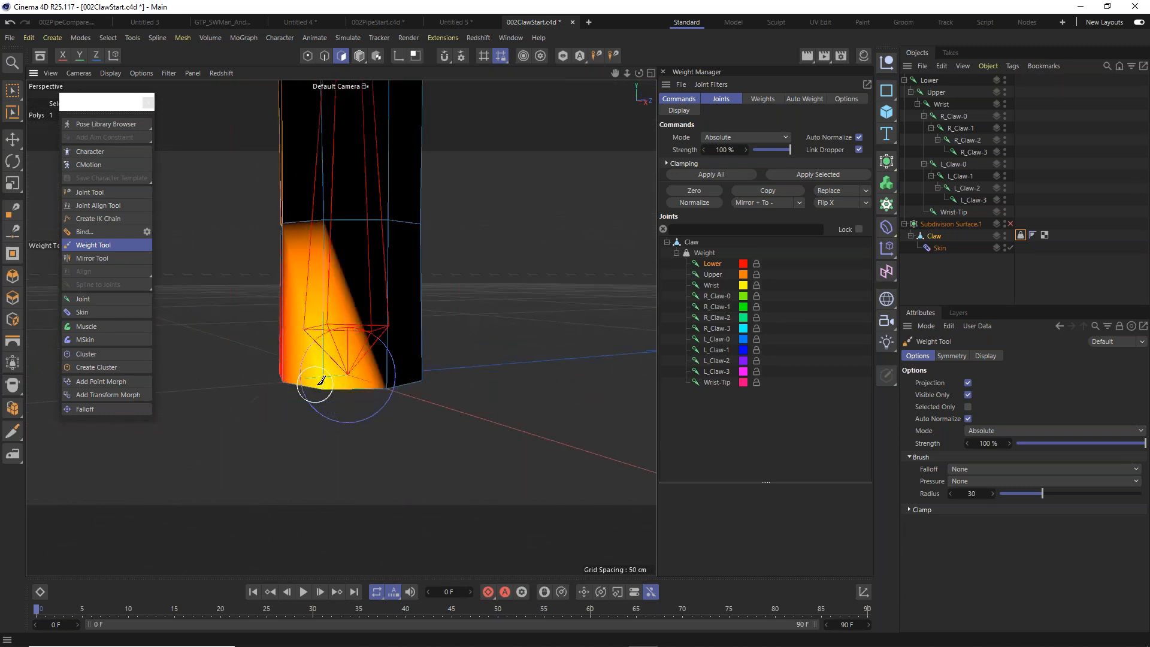
mouse_move(373, 314)
left_mouse_down("alt")
mouse_move(222, 321)
mouse_move(351, 319)
left_mouse_up("alt")
Try resizing the Weight Tool brush interactively in the viewport and reset its radius to 30.
middle_click_drag(379, 310, 408, 310)
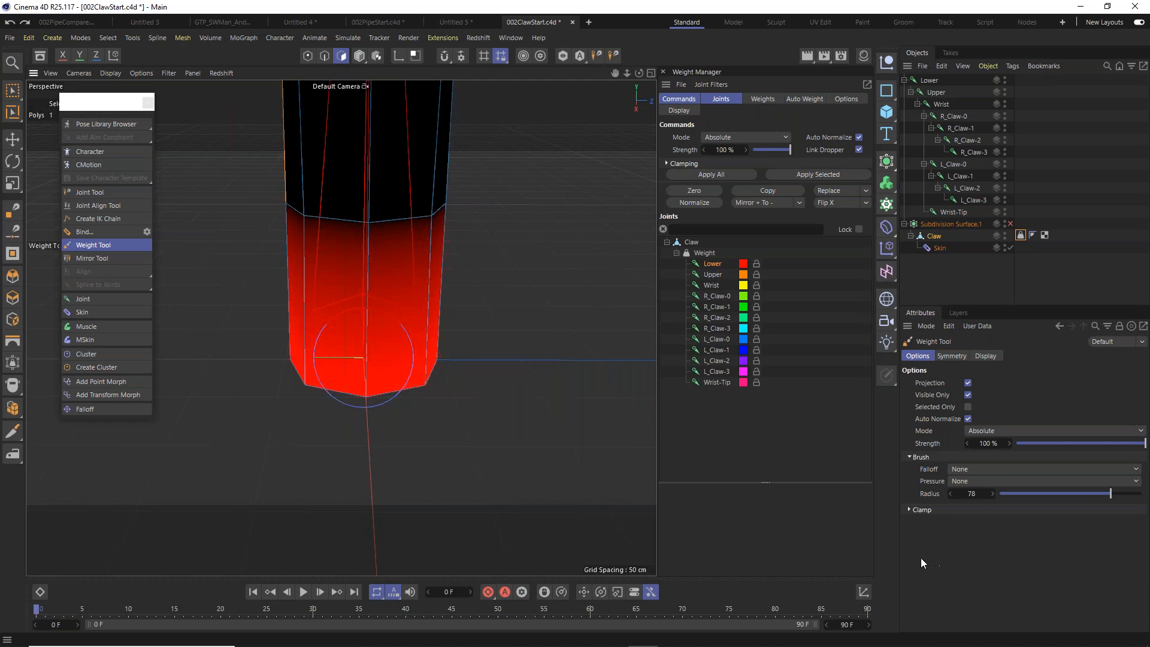
type("30")
key("Return")
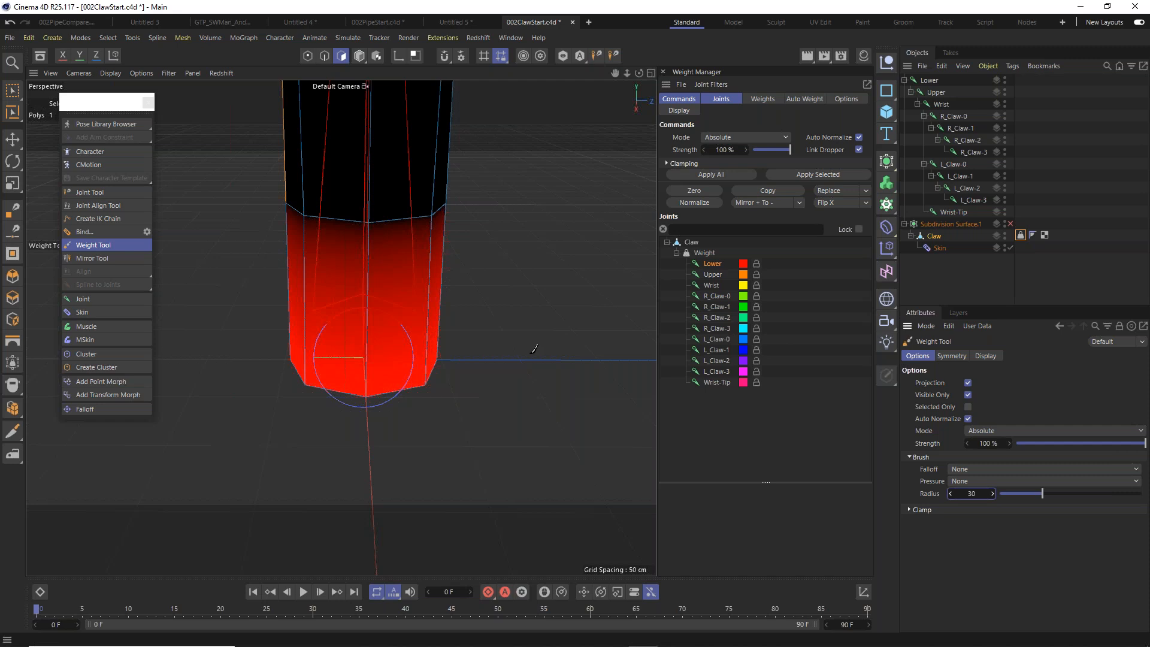
middle_click_drag(540, 345, 536, 346)
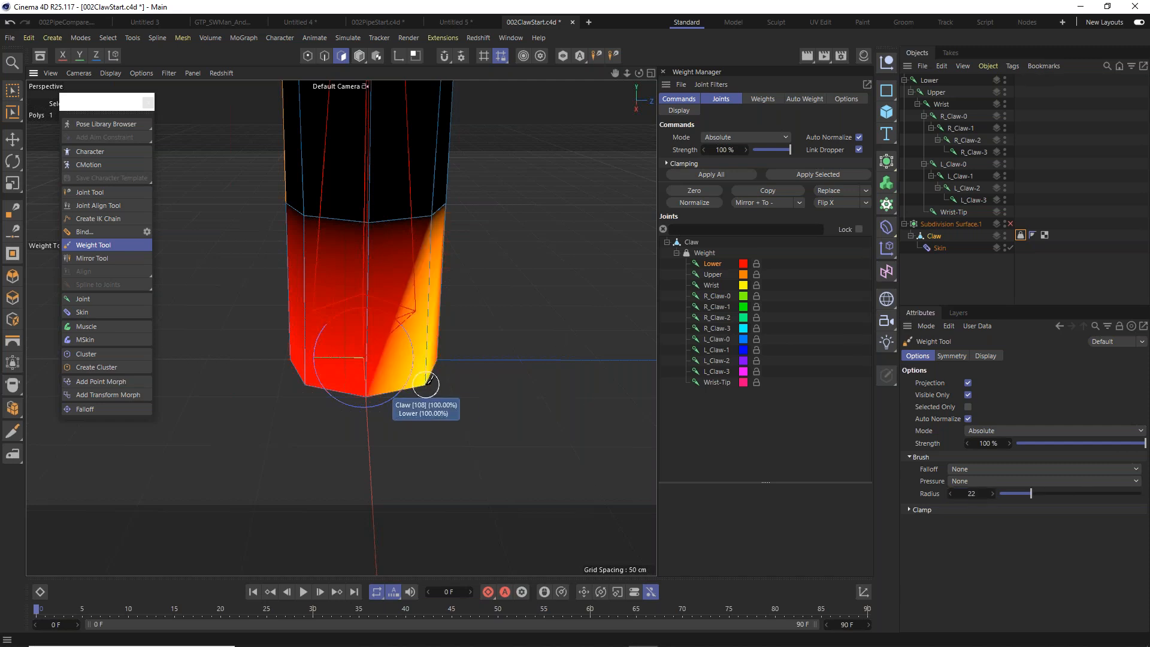
mouse_move(427, 384)
middle_mouse_down()
mouse_move(521, 367)
mouse_move(429, 379)
middle_mouse_up()
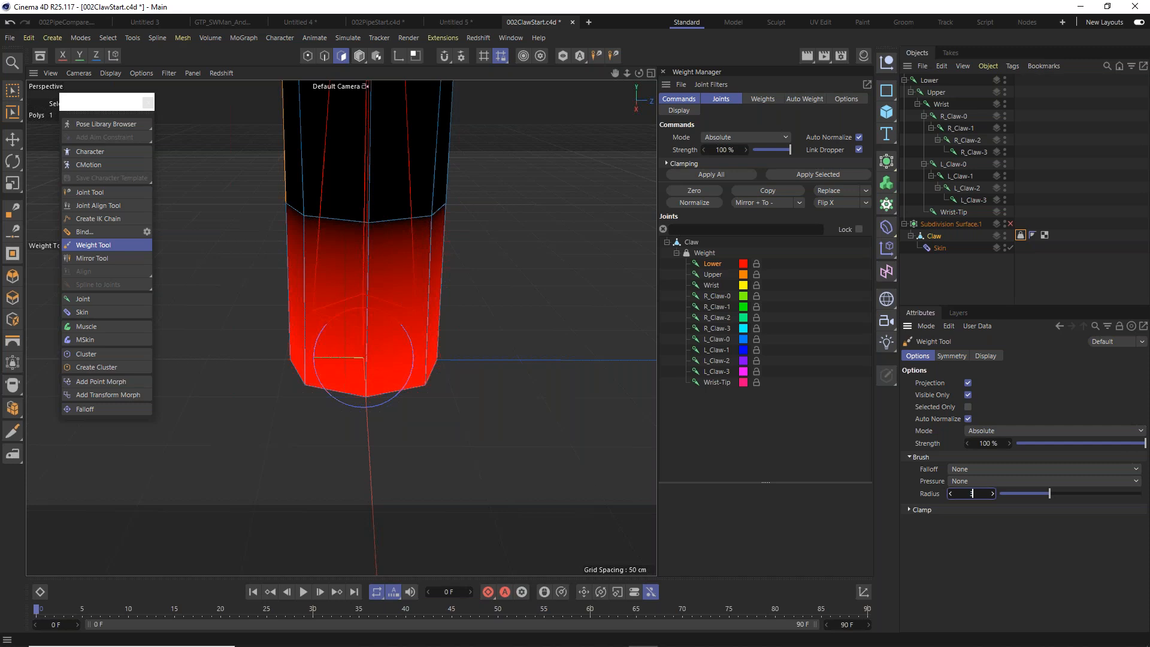
left_click_drag(414, 258, 566, 174, "alt")
scroll(318, 285, "down", 7)
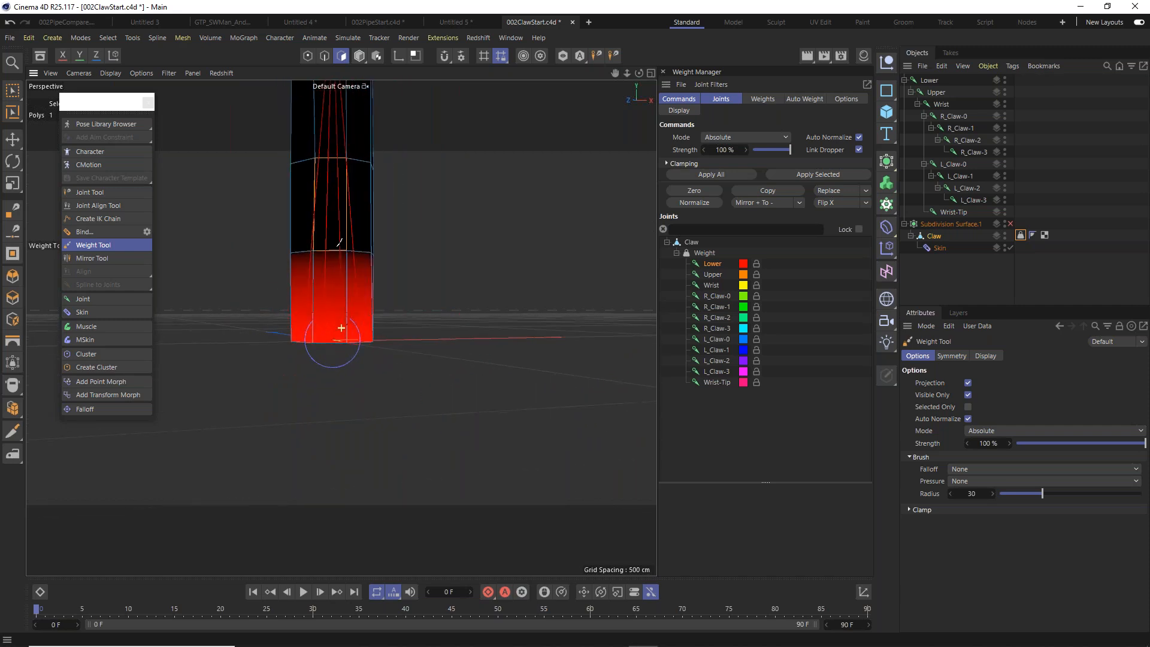
middle_click_drag(339, 243, 351, 256, "alt")
left_click_drag(351, 256, 350, 276, "alt")
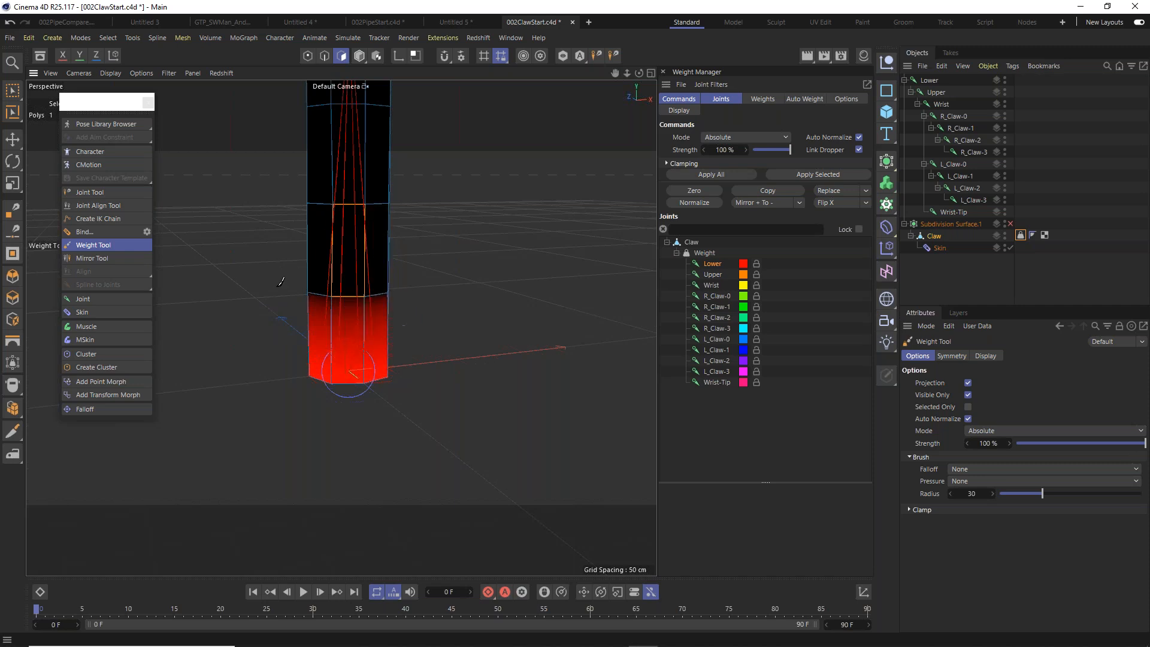
scroll(359, 323, "up", 5)
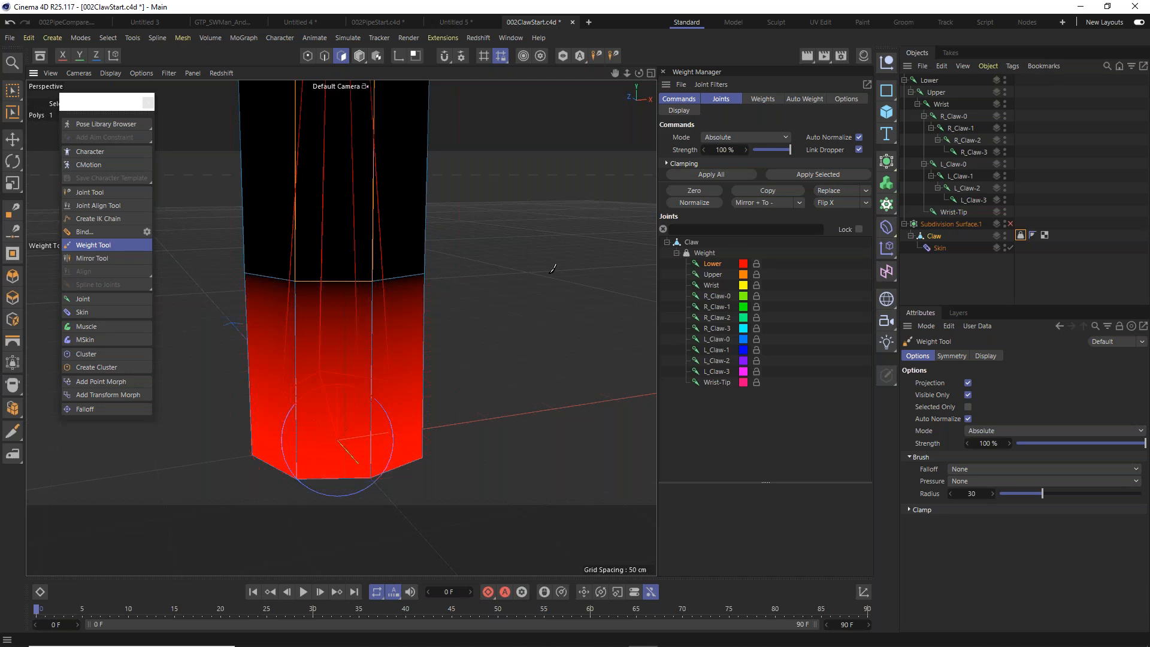
Enable symmetry for the Weight Tool and paint 100% Lower weight around the second point ring of the shaft.
left_click(953, 356)
left_click(942, 383)
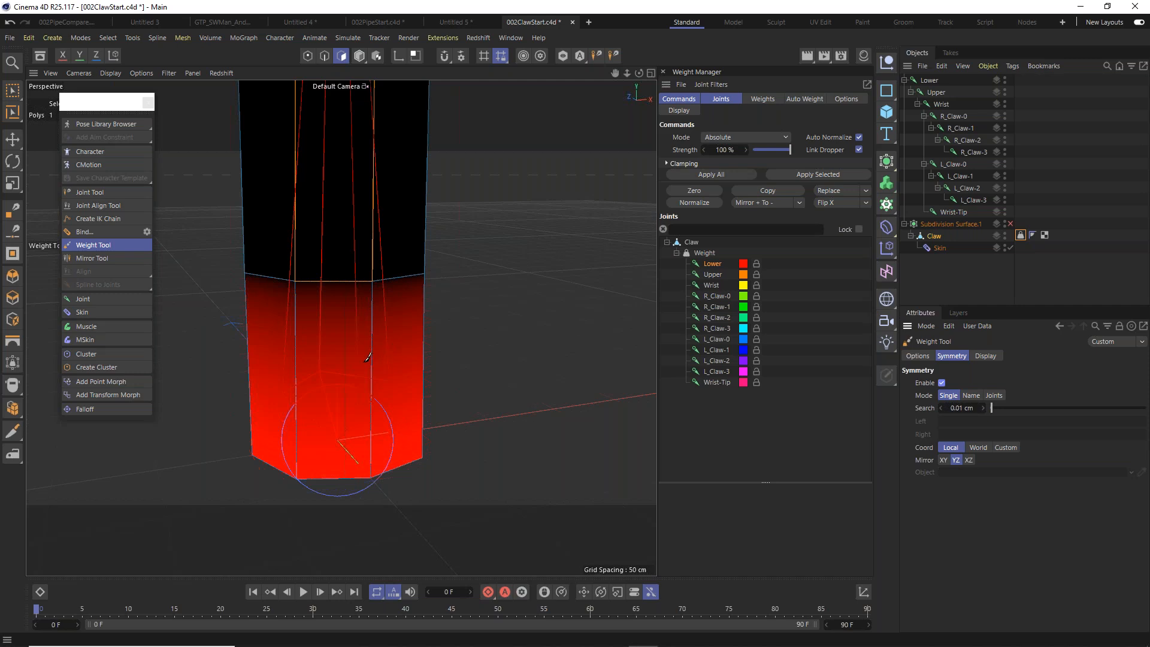
scroll(301, 331, "down", 3)
left_click_drag(313, 334, 271, 302, "alt")
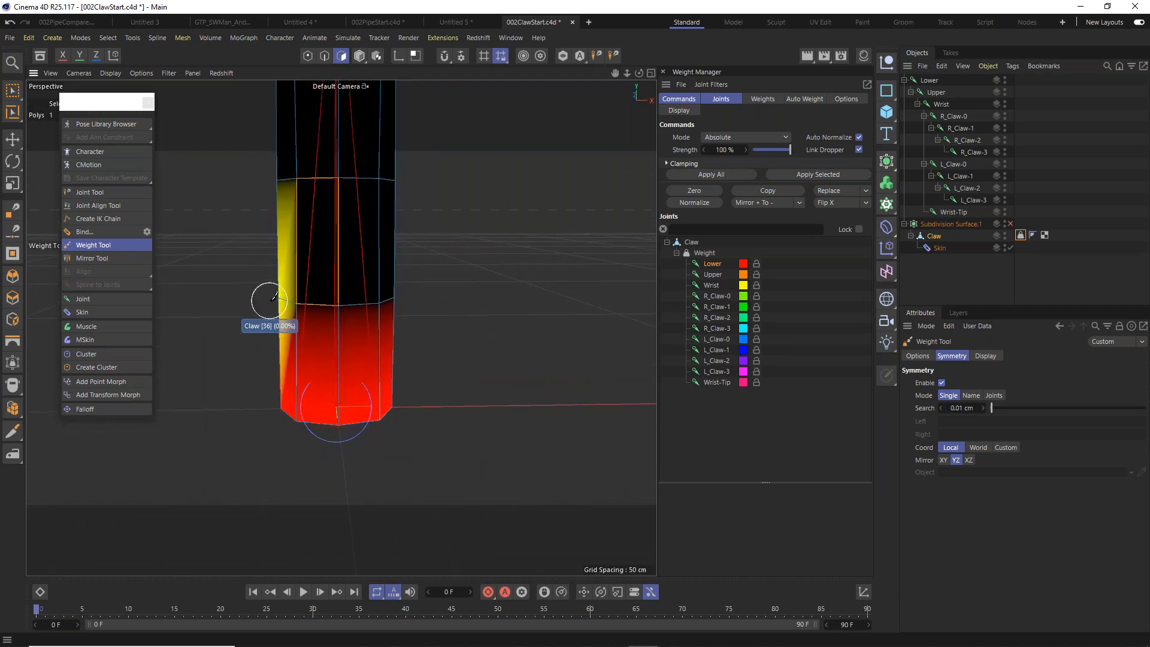
left_click(269, 299)
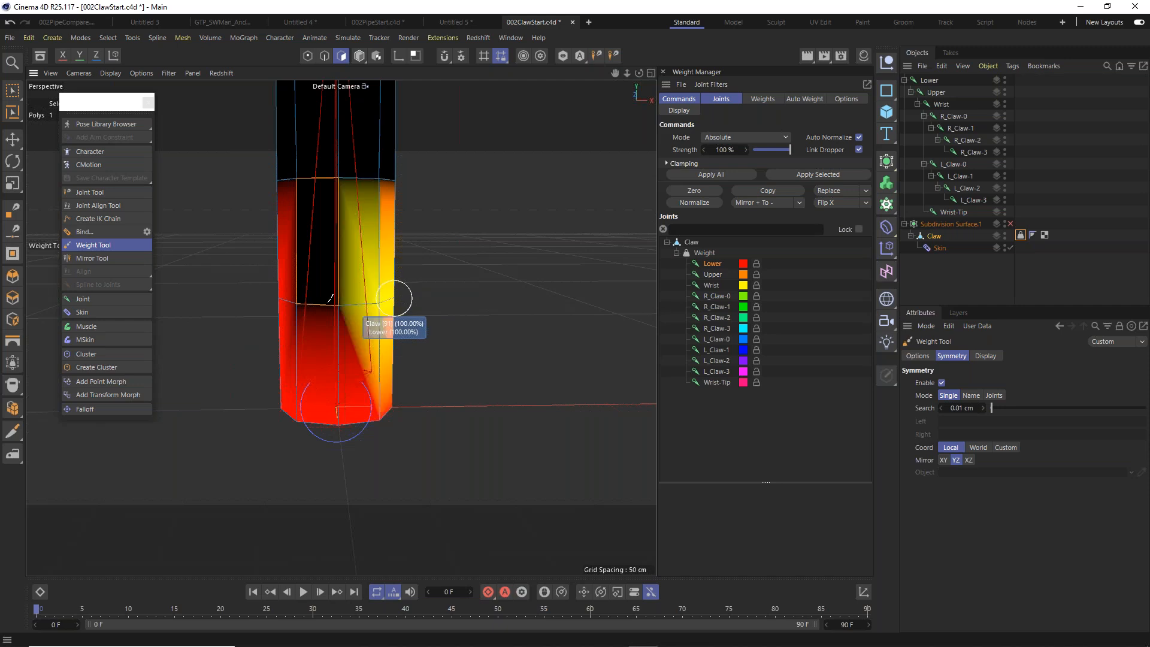
left_click(299, 299)
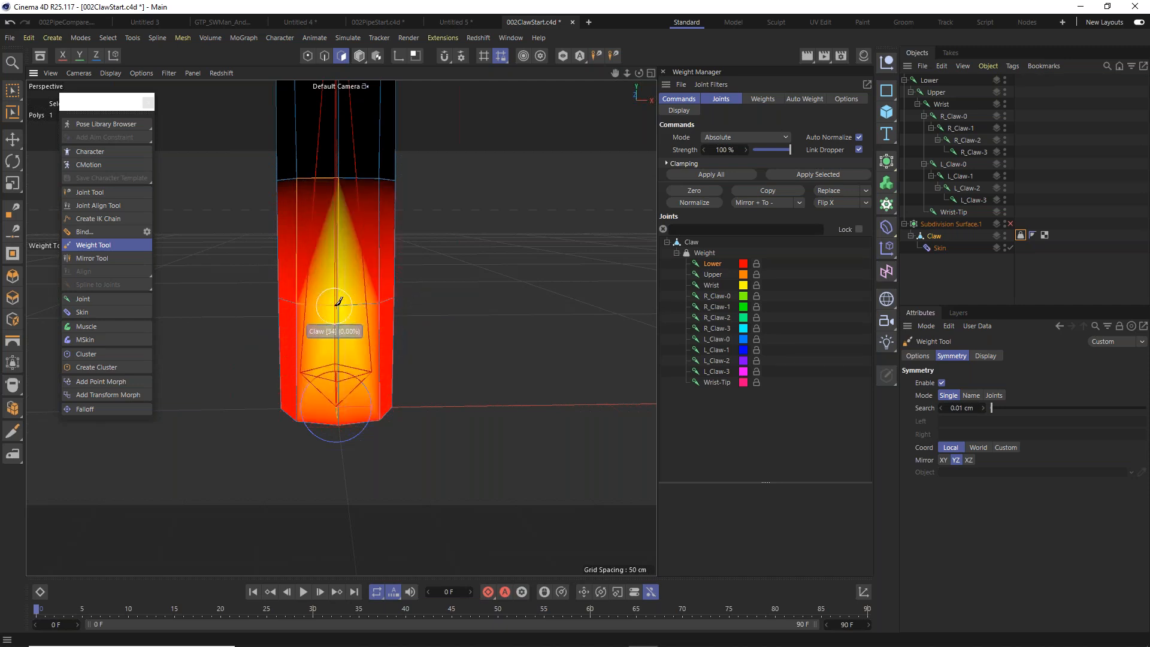
left_click_drag(345, 292, 683, 304, "alt")
left_click(390, 342)
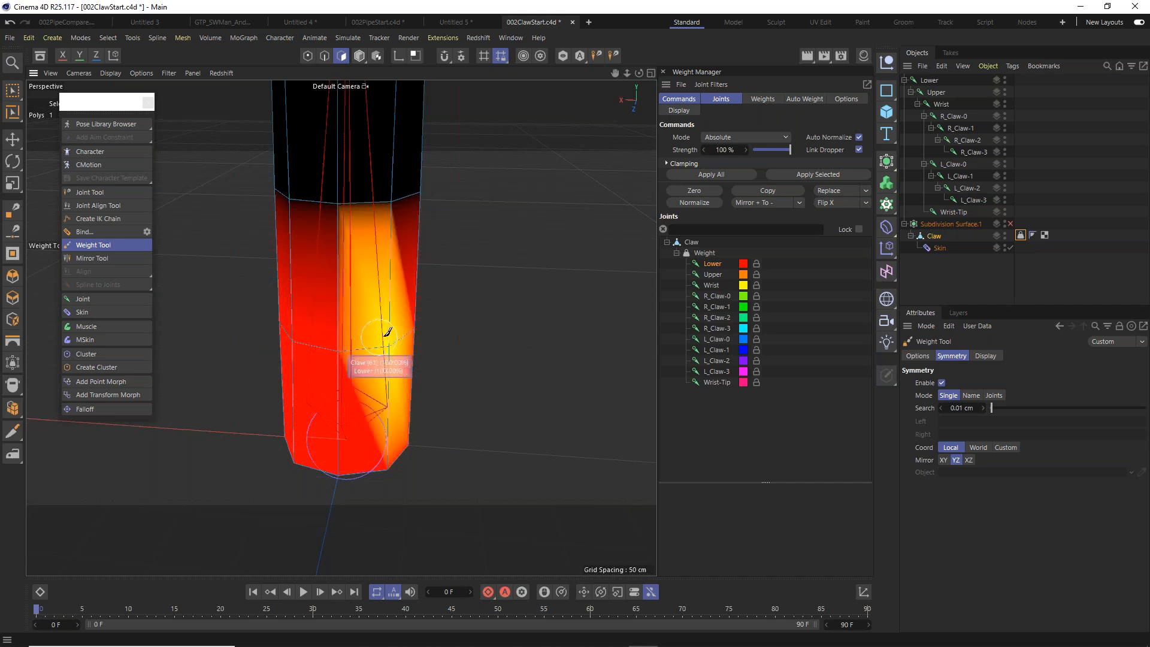
left_click_drag(375, 332, 198, 335, "alt")
scroll(438, 360, "down", 5)
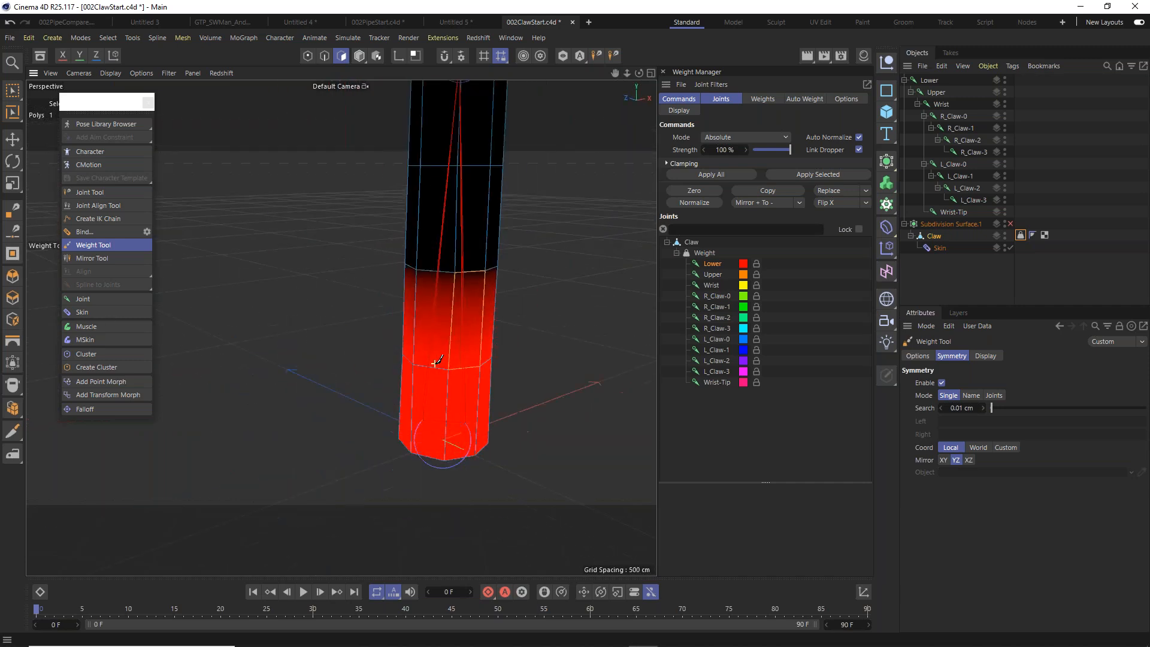
Paint 100% Lower weight around the remaining shaft rings up to just below the Upper joint.
mouse_move(427, 329)
left_mouse_down("alt")
mouse_move(365, 308)
mouse_move(519, 294)
left_mouse_up("alt")
mouse_move(440, 296)
left_mouse_down("alt")
mouse_move(353, 310)
mouse_move(503, 291)
mouse_move(539, 312)
mouse_move(423, 306)
left_mouse_up("alt")
middle_click_drag(387, 250, 305, 434, "alt")
mouse_move(336, 412)
left_mouse_down()
mouse_move(326, 379)
mouse_move(312, 390)
mouse_move(341, 384)
mouse_move(239, 393)
mouse_move(338, 405)
left_mouse_up()
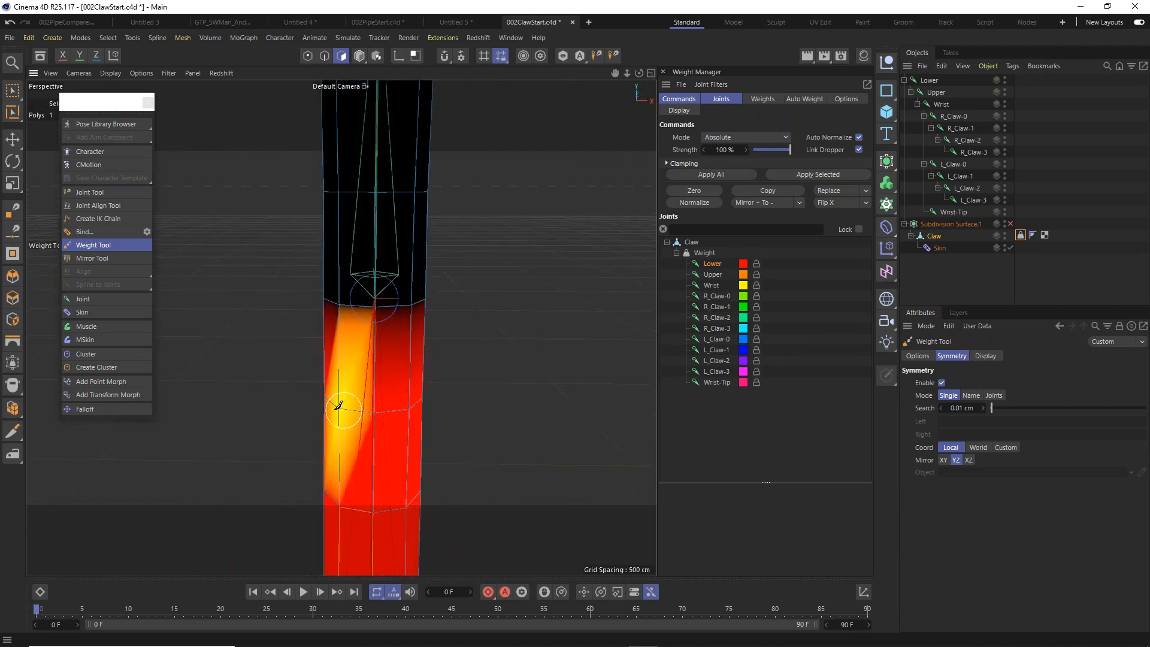
middle_click_drag(388, 413, 348, 331, "alt")
mouse_move(339, 330)
left_mouse_down("alt")
mouse_move(345, 321)
mouse_move(349, 334)
left_mouse_up("alt")
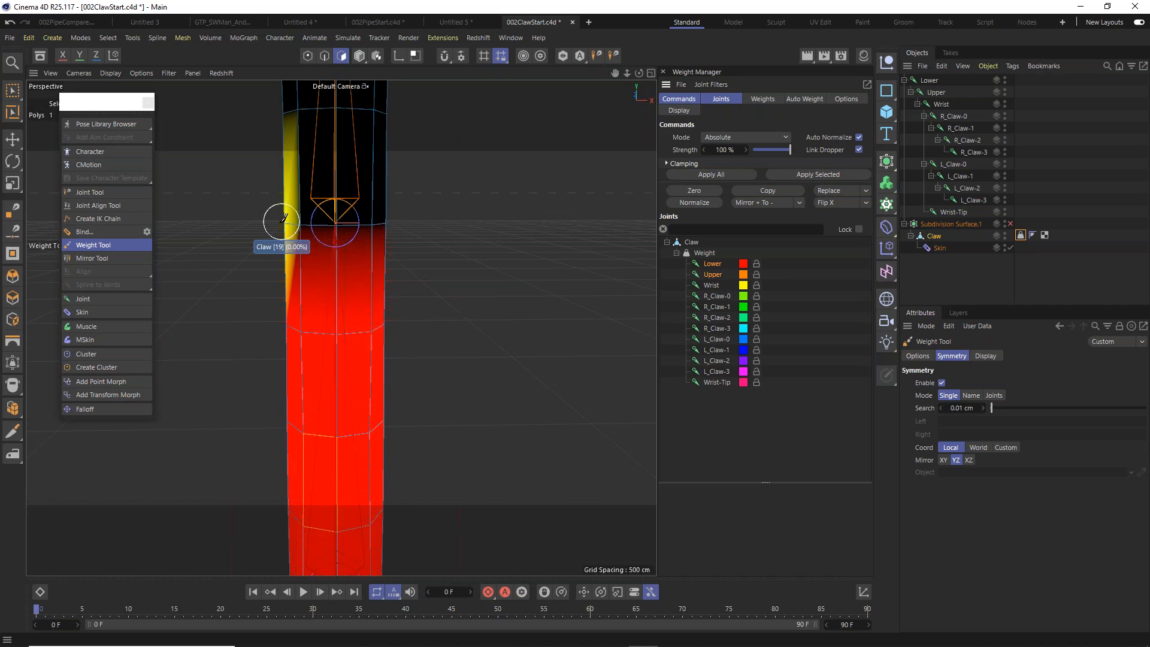
With Lower and Upper both selected, paint blended weight around the shaft ring at the Upper joint.
left_click_drag(277, 223, 421, 225)
left_click_drag(329, 215, 815, 231, "alt")
left_click_drag(396, 232, 272, 233)
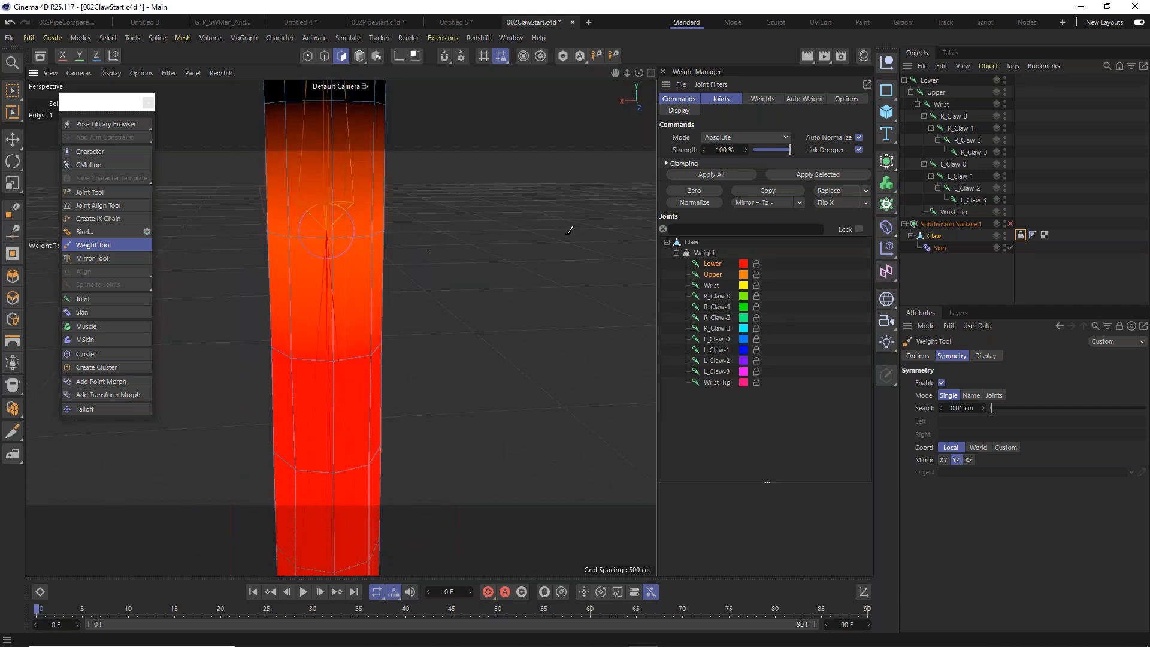
left_click_drag(372, 297, 129, 266, "alt")
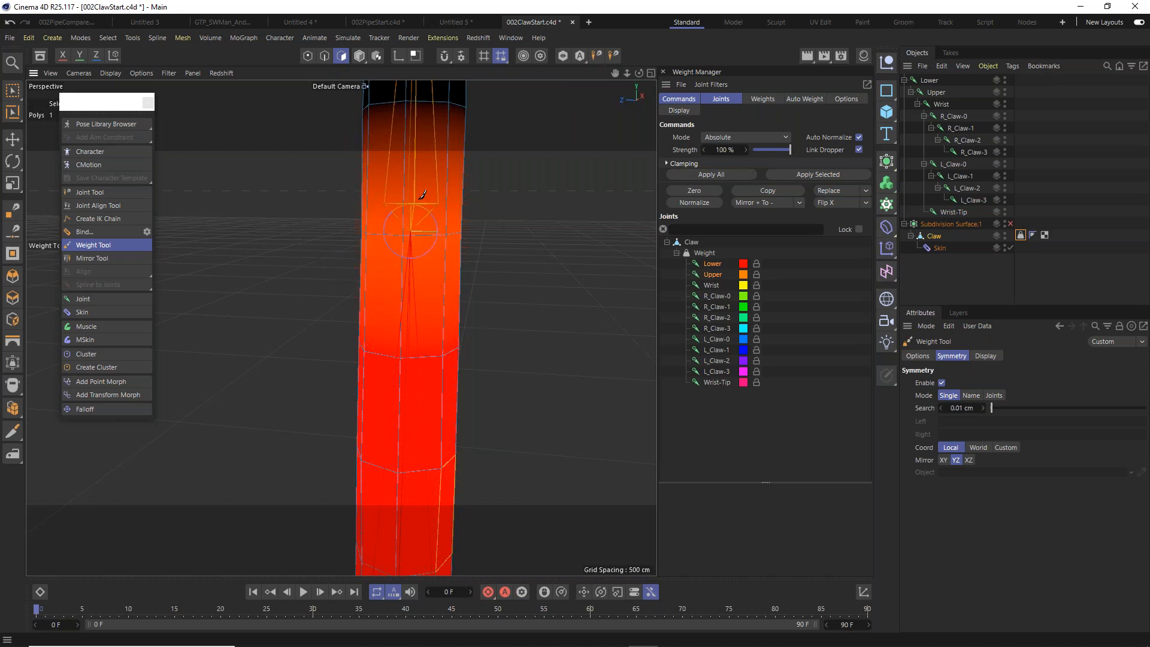
Paint 100% weight for the Upper joint alone onto the shaft rings above it, up to just below the wrist.
middle_click_drag(352, 263, 315, 470, "alt")
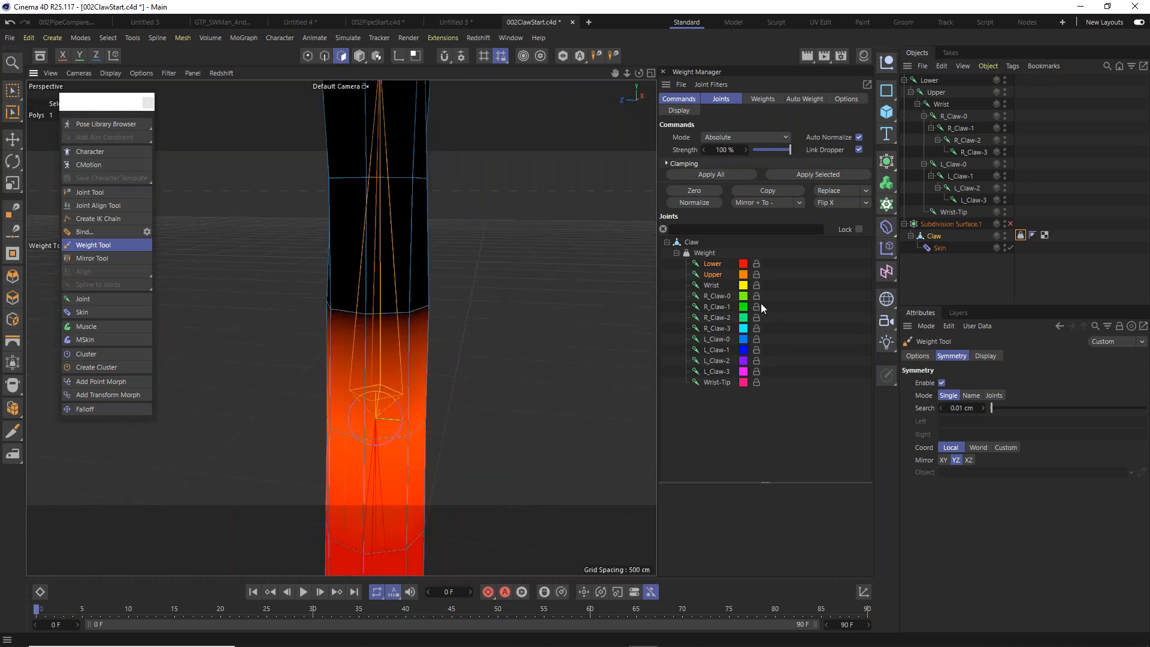
left_click(714, 274)
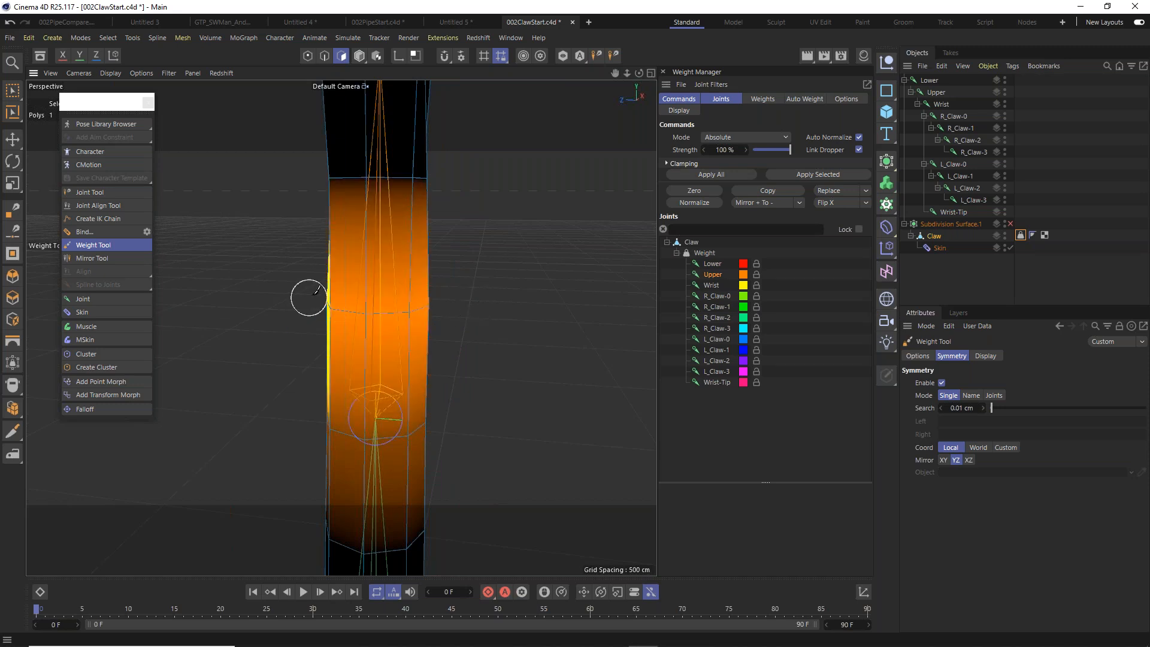
mouse_move(404, 286)
left_mouse_down("alt")
mouse_move(377, 330)
mouse_move(300, 329)
mouse_move(388, 311)
mouse_move(587, 312)
left_mouse_up("alt")
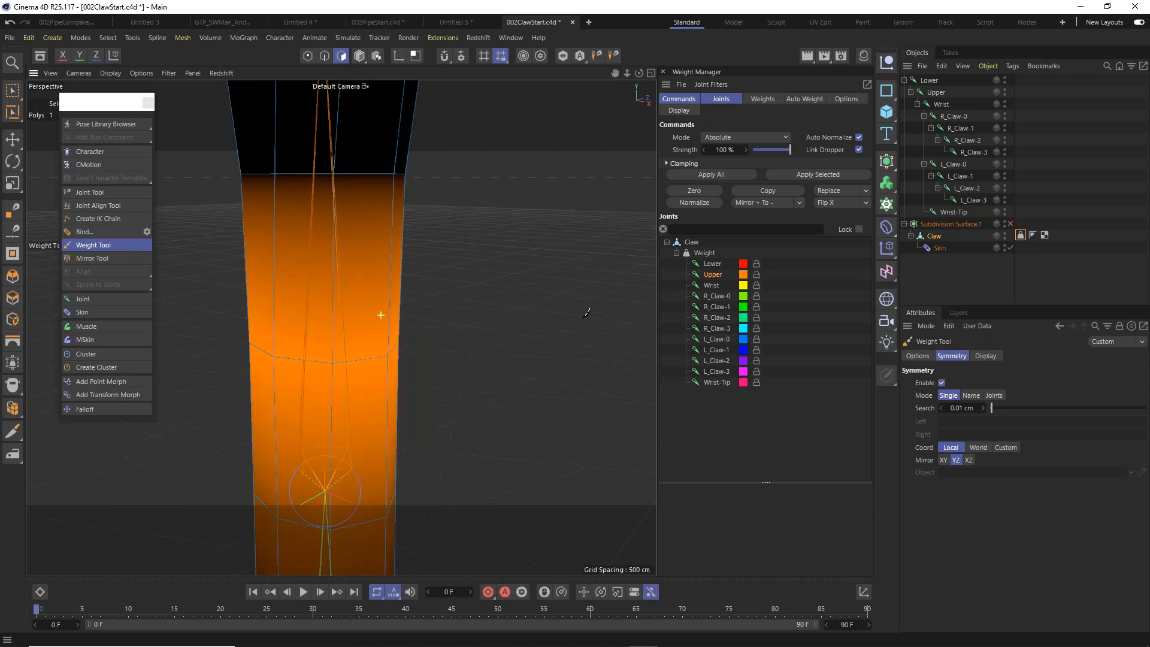
middle_click_drag(363, 241, 426, 442, "alt")
left_click_drag(290, 366, 515, 392)
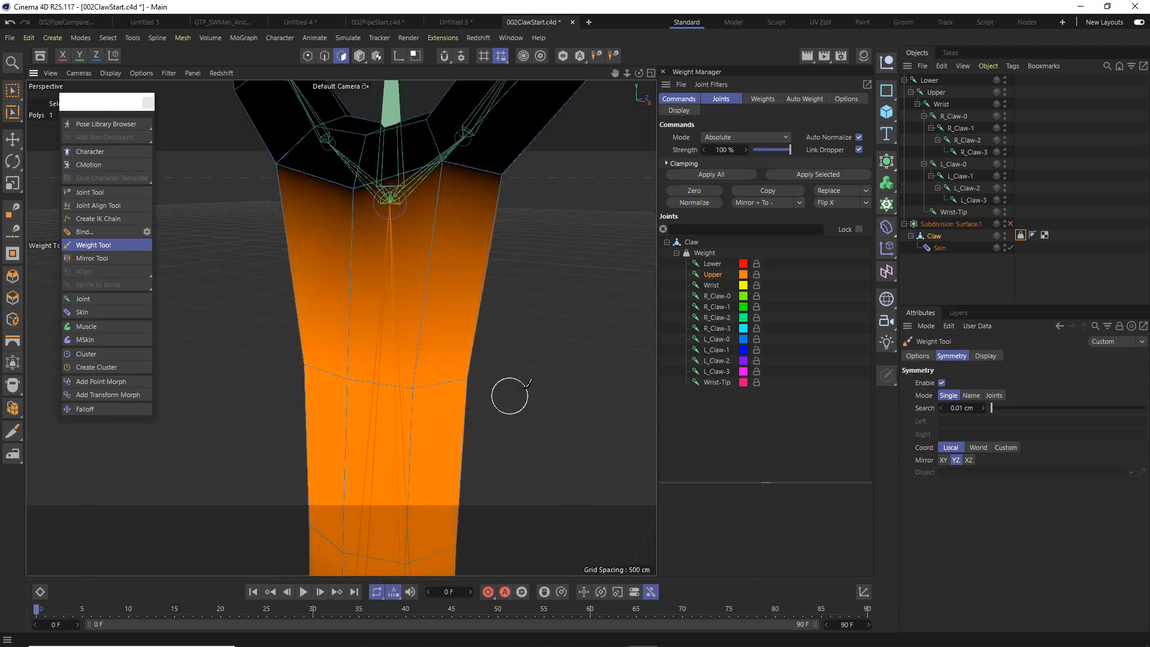
Paint 100% Wrist weight onto the palm points at the Wrist joint and the edge between the prongs.
mouse_move(354, 321)
left_mouse_down("alt")
mouse_move(278, 410)
mouse_move(218, 398)
mouse_move(351, 408)
left_mouse_up("alt")
mouse_move(291, 347)
middle_mouse_down("alt")
mouse_move(311, 352)
mouse_move(421, 318)
middle_mouse_up("alt")
left_click_drag(293, 341, 249, 356, "alt")
left_click_drag(359, 295, 262, 284, "alt")
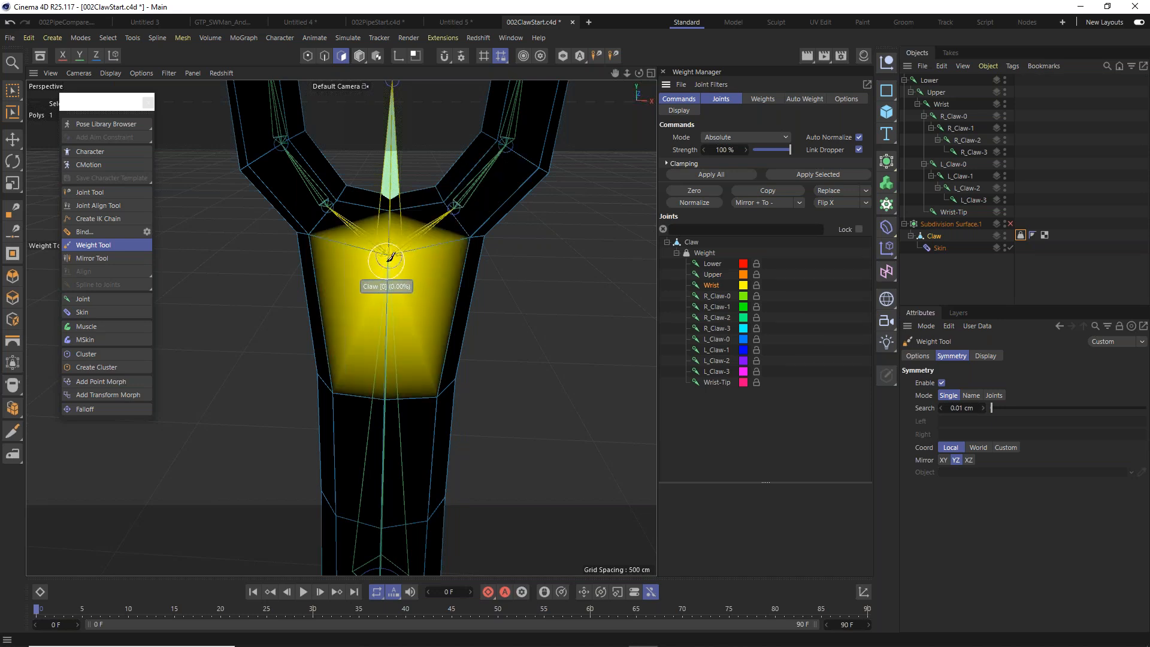
left_click_drag(390, 257, 391, 183)
mouse_move(390, 234)
left_mouse_down()
mouse_move(391, 222)
mouse_move(551, 231)
mouse_move(390, 292)
mouse_move(359, 272)
mouse_move(221, 295)
left_mouse_up()
scroll(221, 296, "down", 4)
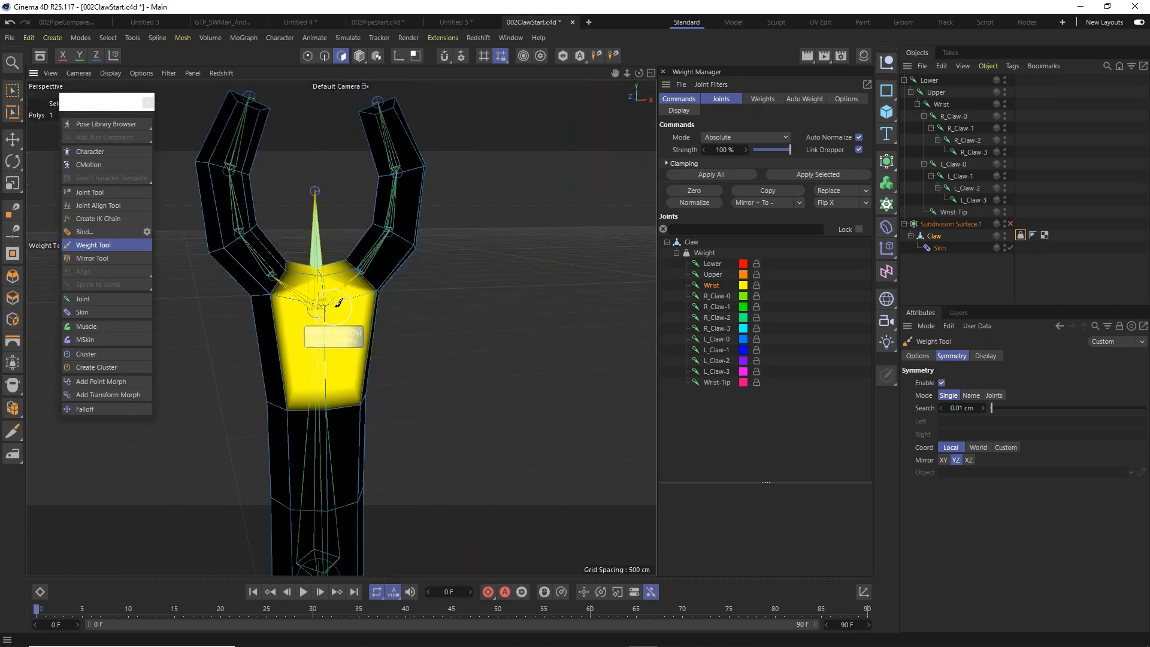
Display the Lower, Upper and Wrist weights together and check how they blend along the shaft.
middle_click_drag(340, 331, 374, 263, "alt")
left_click_drag(374, 262, 330, 265, "alt")
left_click(722, 264)
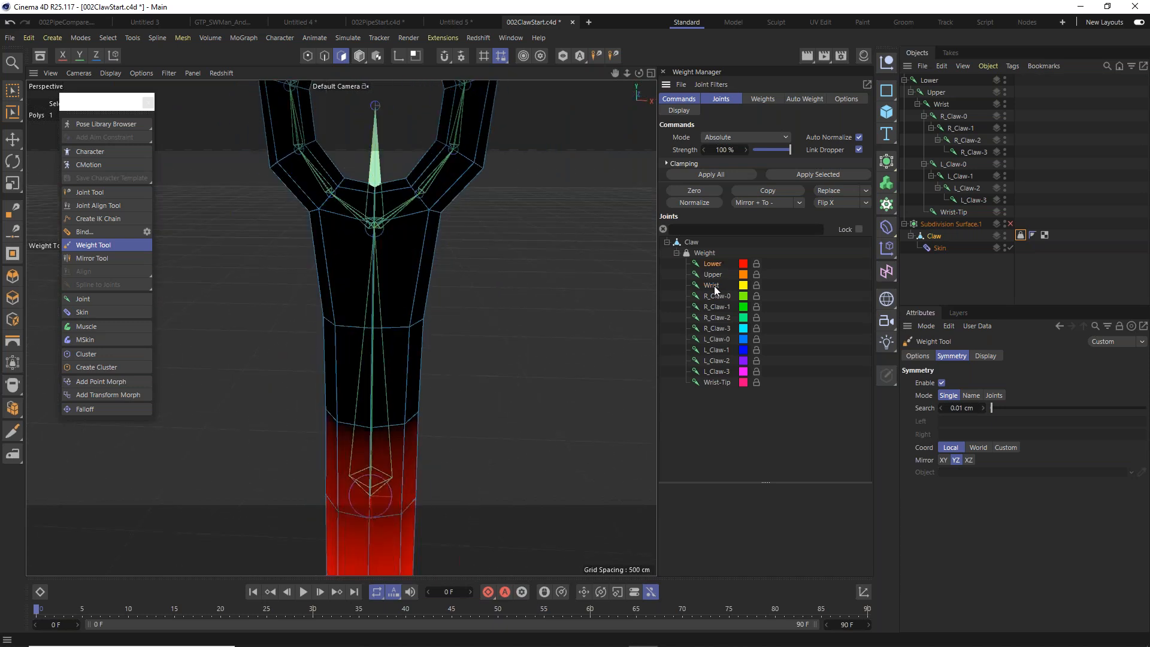
left_click(714, 286, "shift")
scroll(390, 336, "down", 5)
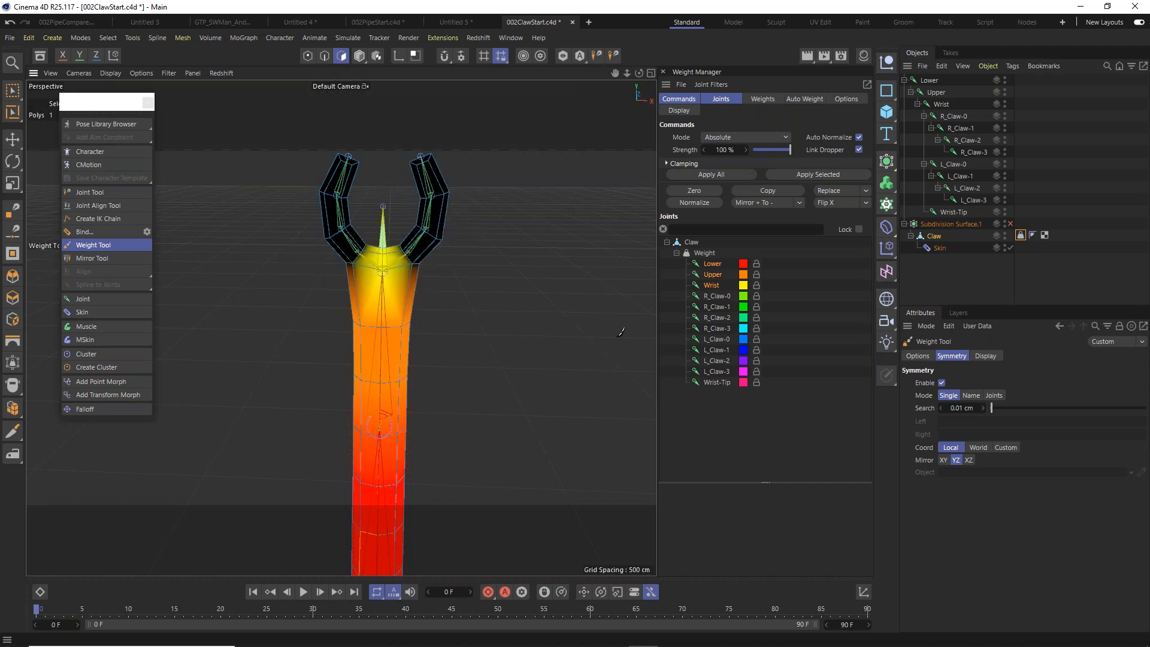
scroll(366, 275, "up", 5)
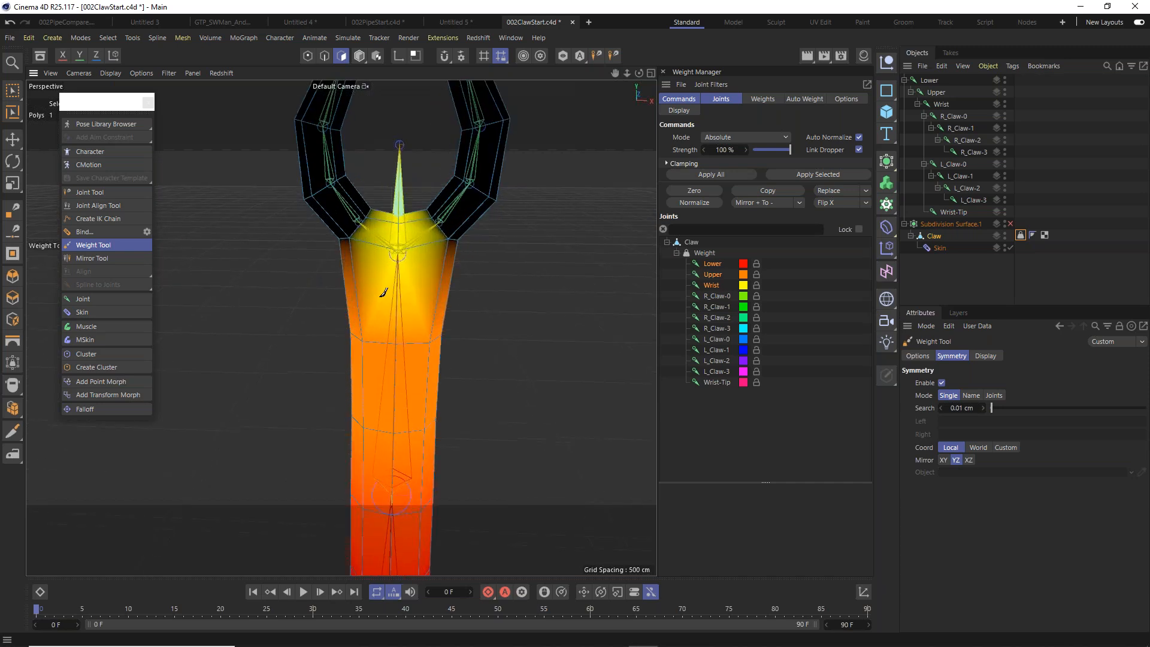
Select the R_Claw-1 and R_Claw-2 joints together for weighting the bend near the end of the prong.
middle_click_drag(455, 343, 461, 363, "alt")
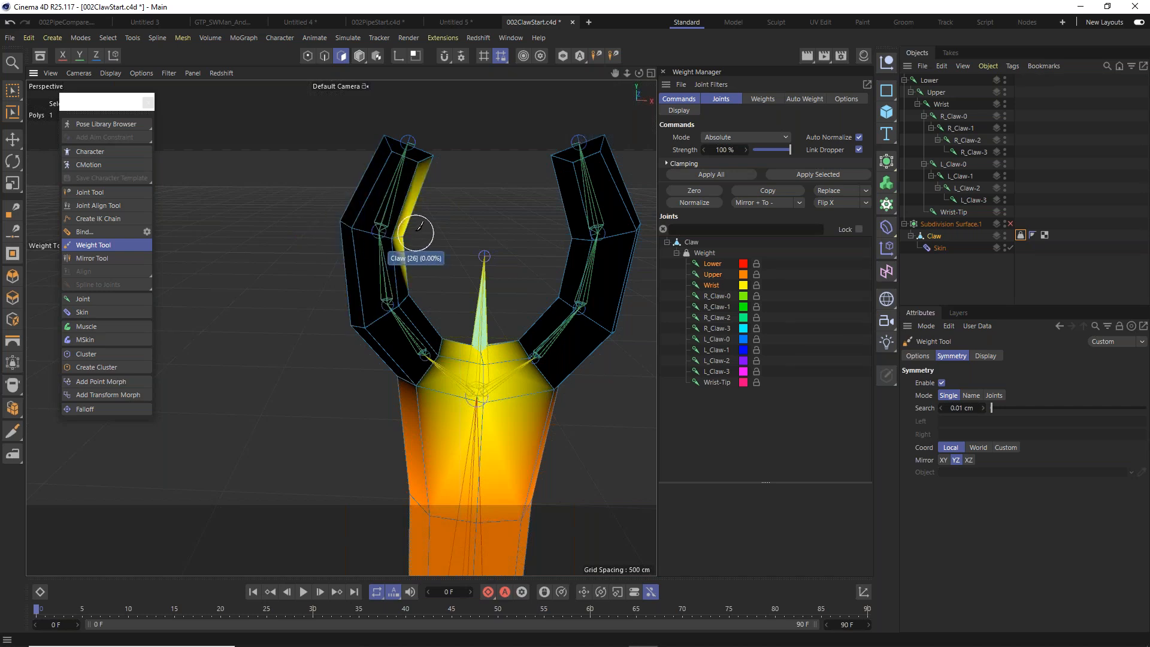
key("ctrl+z")
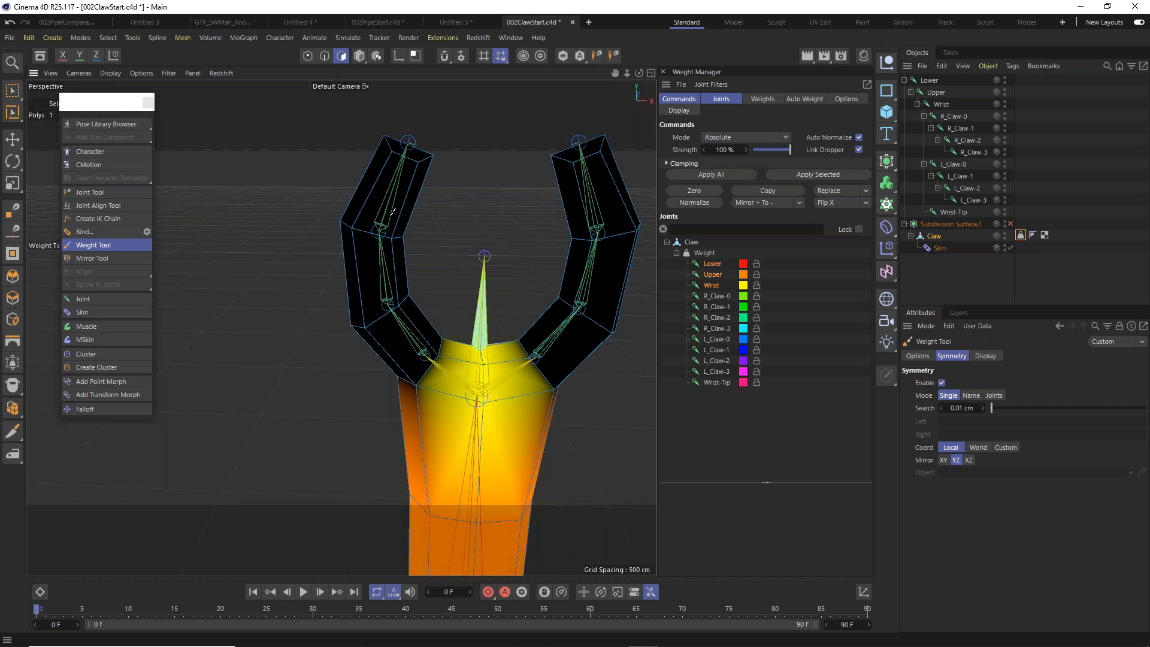
scroll(392, 211, "up", 3)
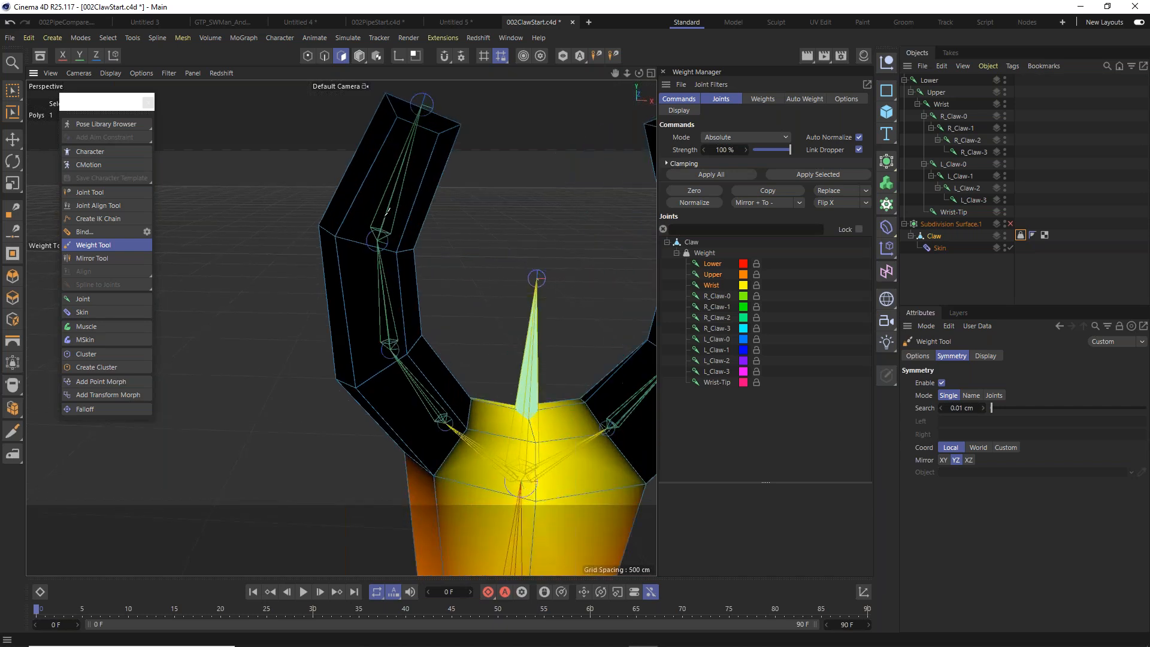
left_click(720, 307)
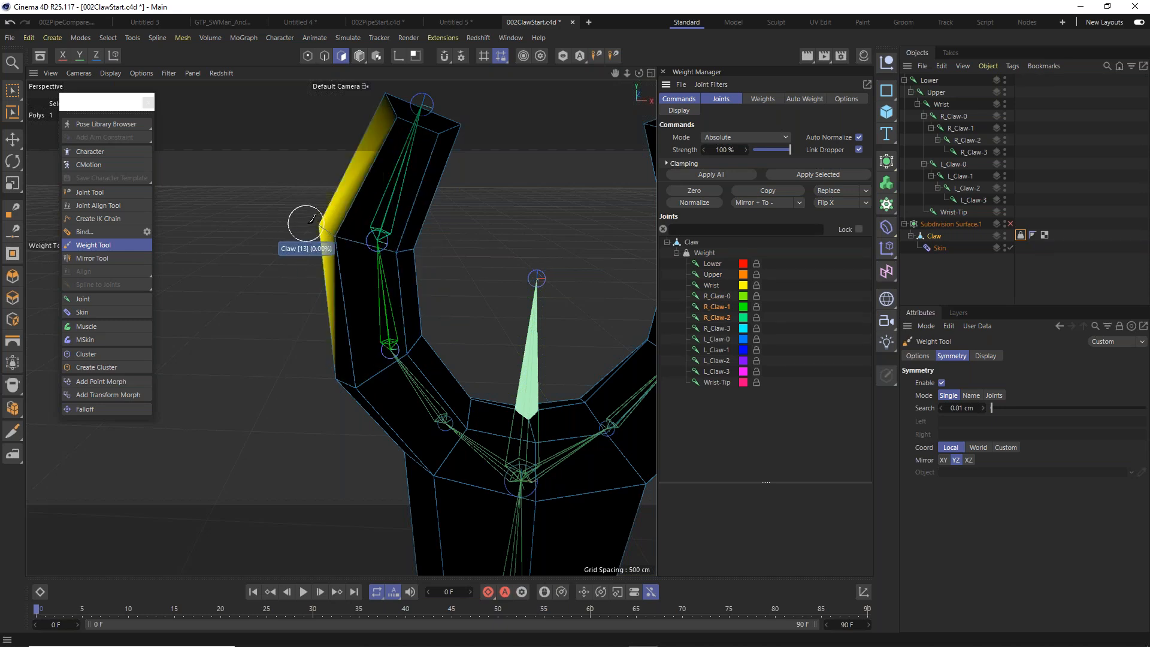
middle_click_drag(366, 245, 242, 246, "alt")
scroll(241, 247, "down", 1)
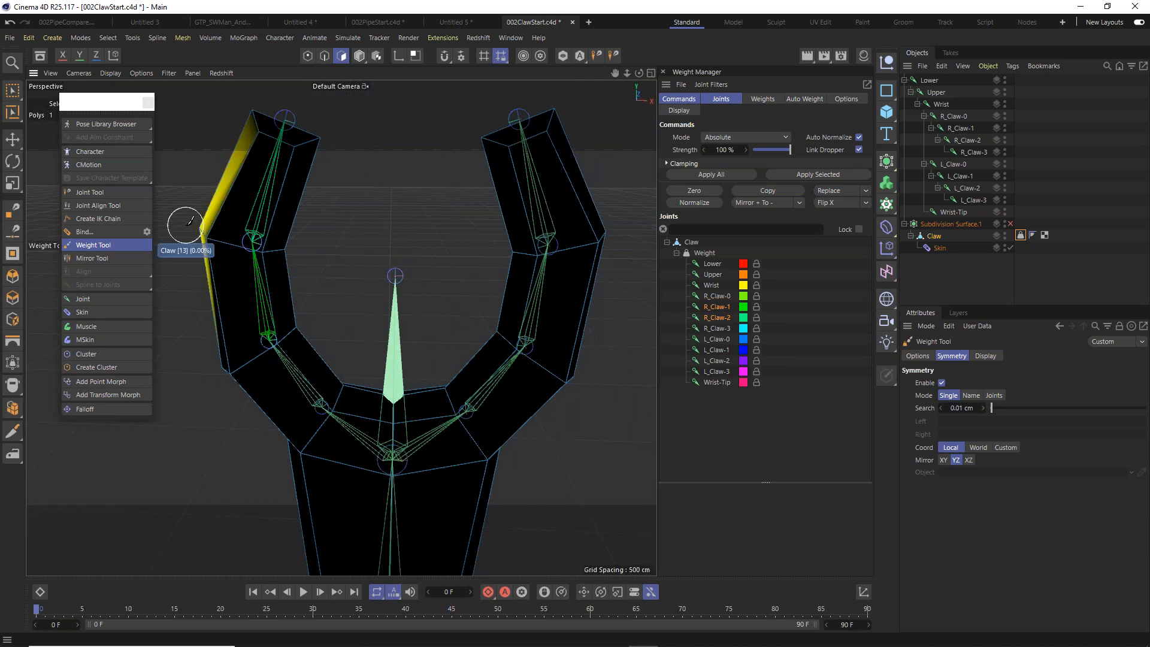
Undo a mirrored test stroke on the prong's outer bend and set symmetry to Name mode with Left L_ and Right R_.
left_click(186, 225)
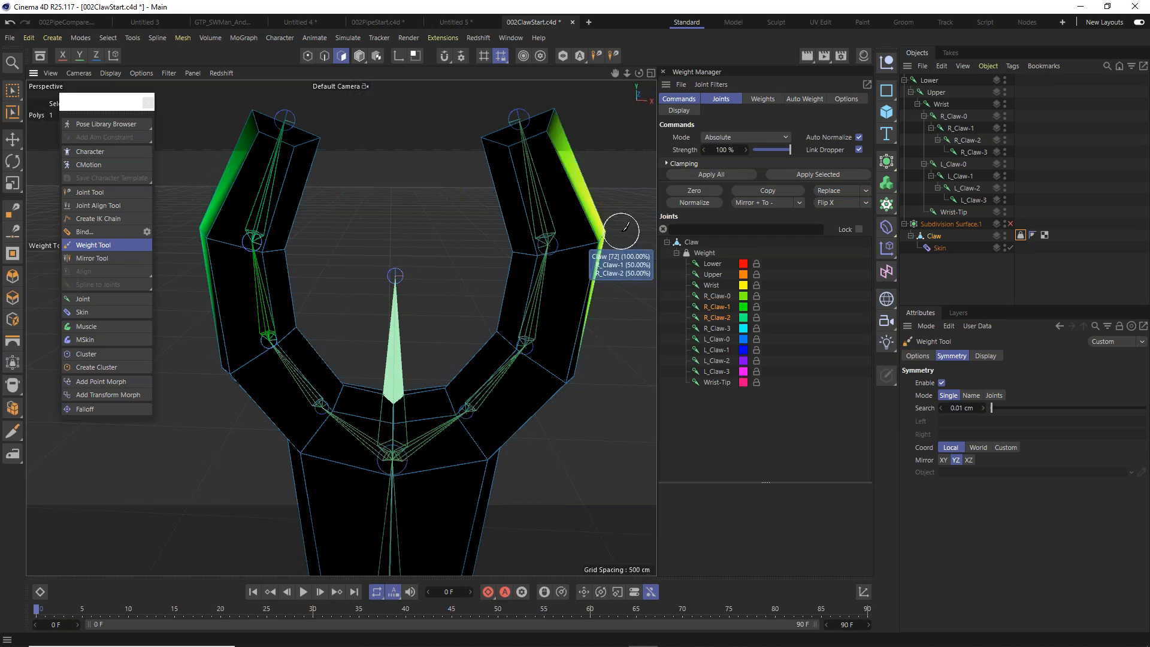
key("ctrl+z")
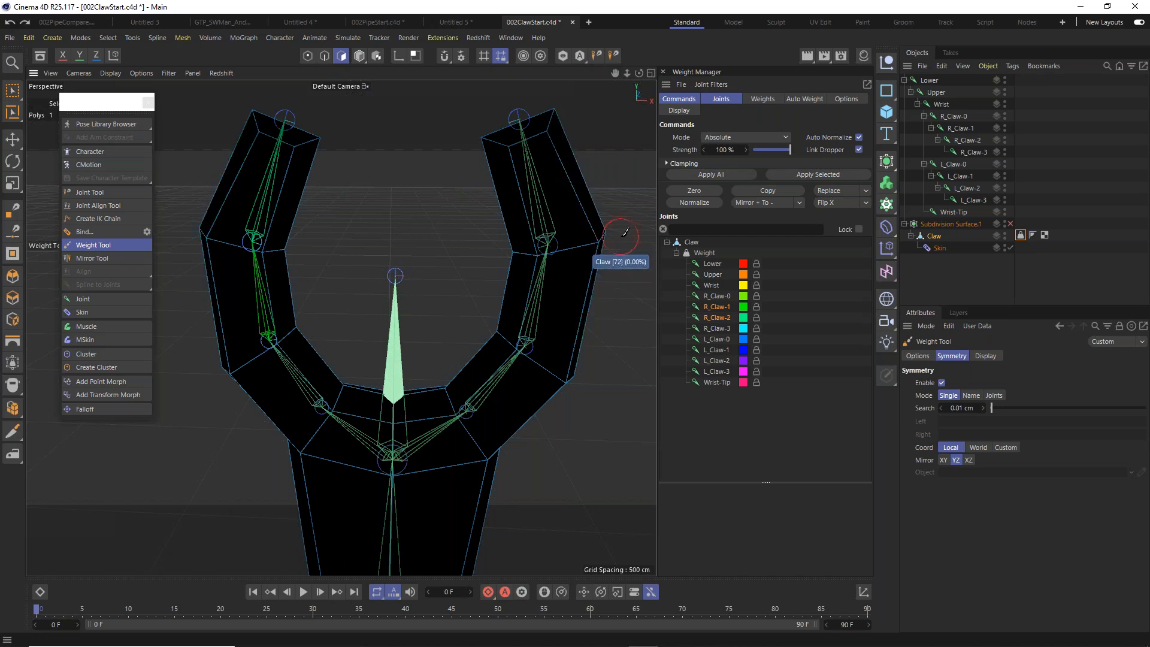
left_click(971, 396)
left_click(998, 420)
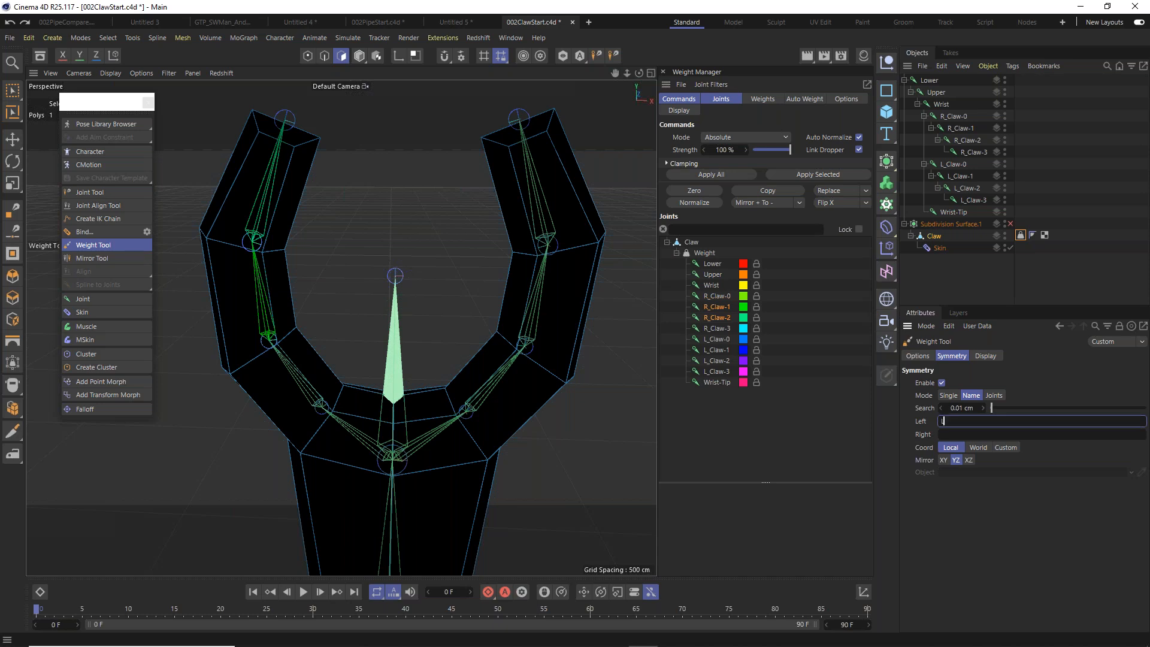
type("L_")
left_click(962, 434)
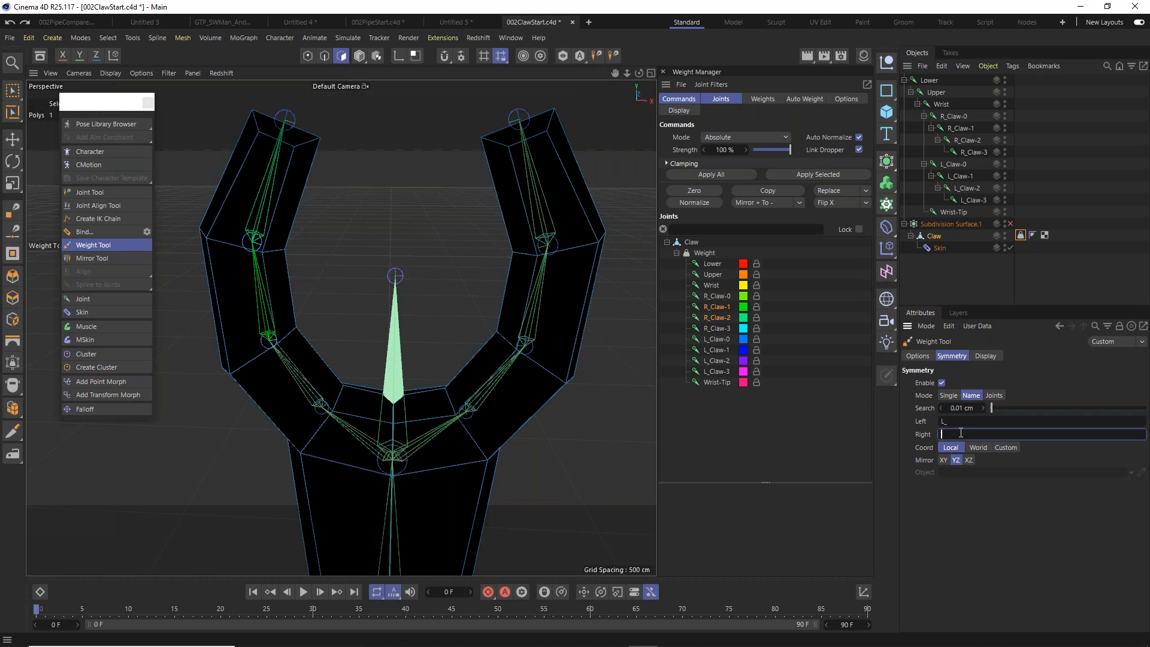
type("R_")
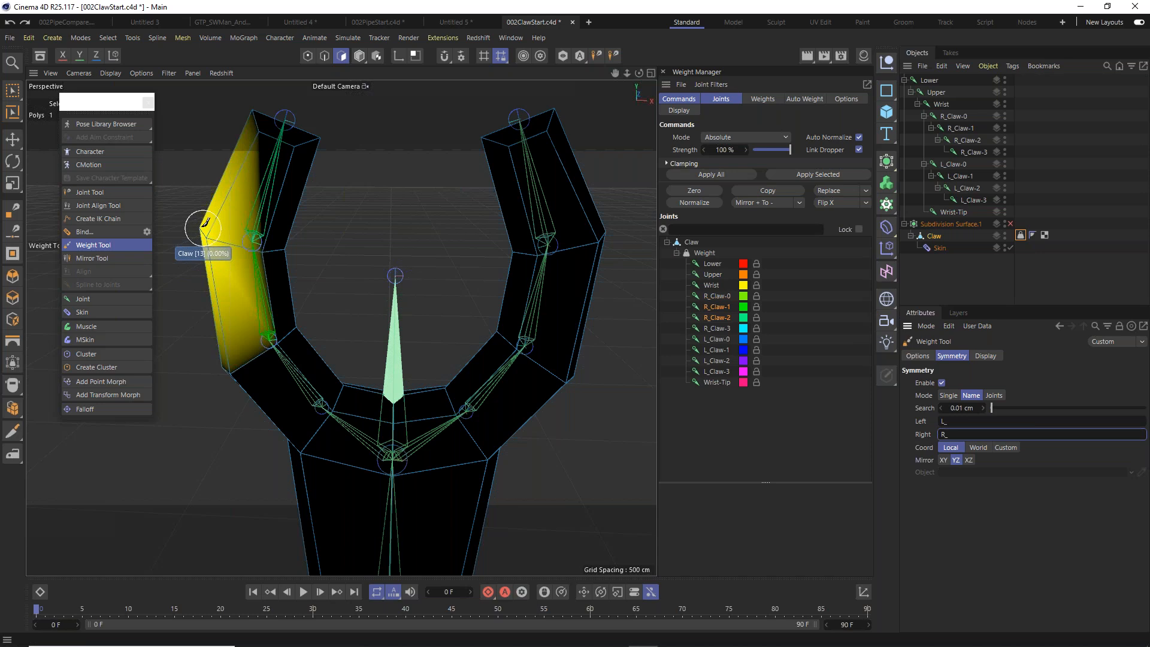
Paint blended R_Claw-1 and R_Claw-2 weight around the ring at the R_Claw-2 joint and check the mirrored prong.
mouse_move(201, 226)
left_mouse_down()
mouse_move(354, 230)
mouse_move(335, 237)
mouse_move(353, 221)
left_mouse_up()
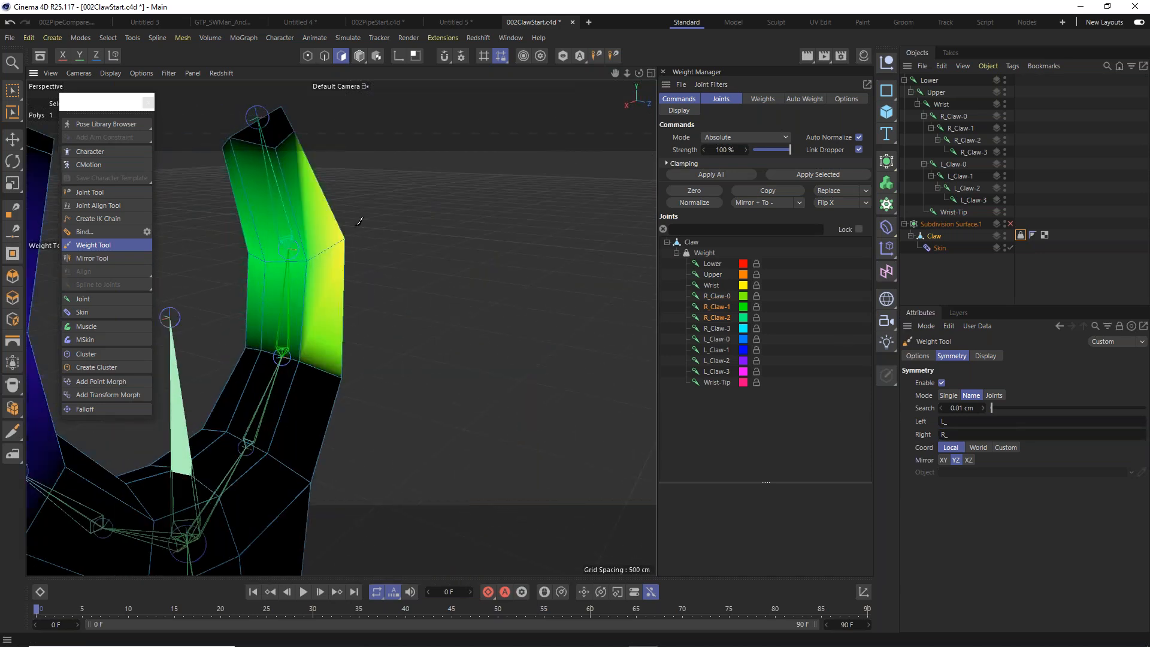
left_click_drag(318, 265, 622, 321, "alt")
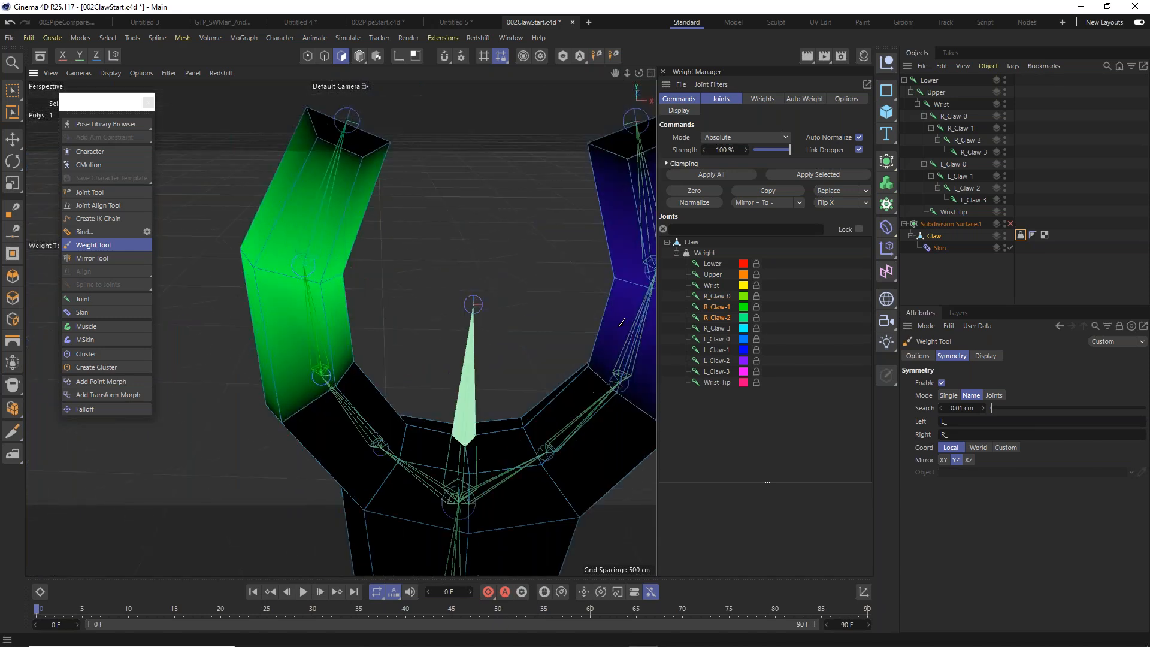
middle_click_drag(570, 358, 414, 327, "alt")
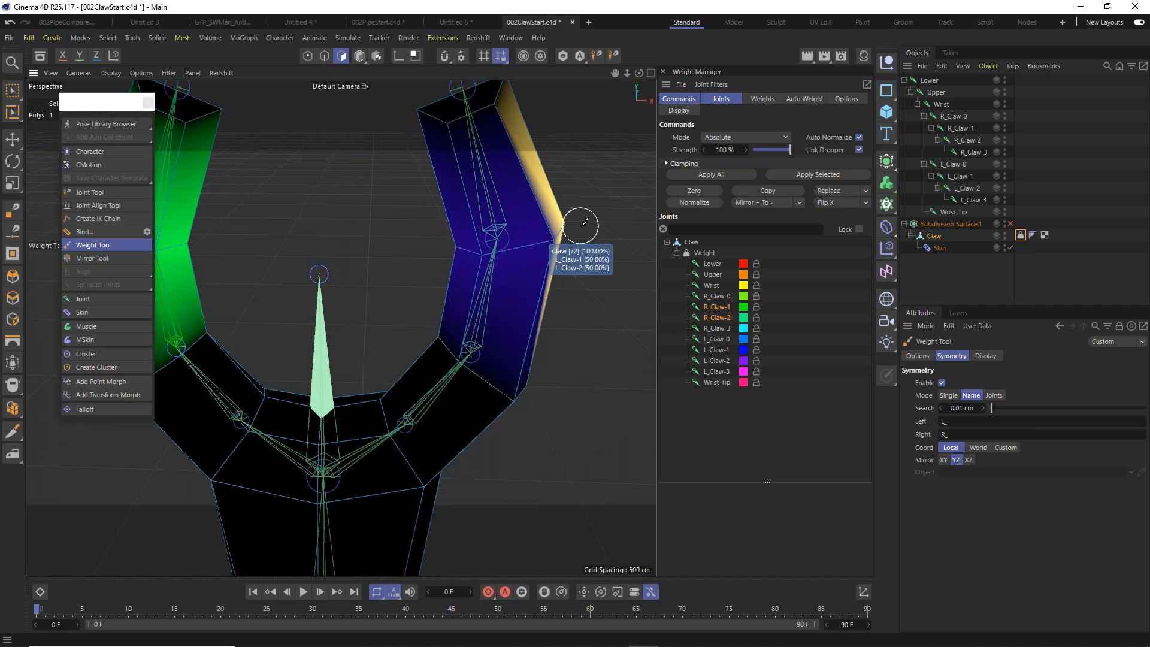
middle_click_drag(314, 328, 486, 324, "alt")
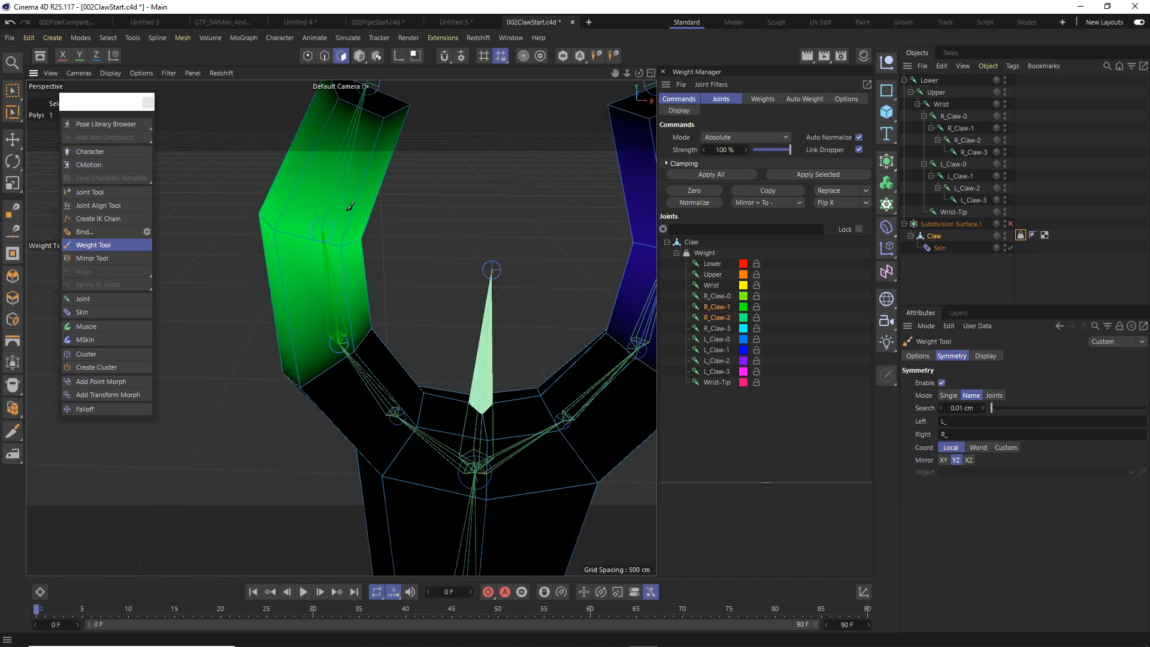
middle_click_drag(354, 300, 277, 414, "alt")
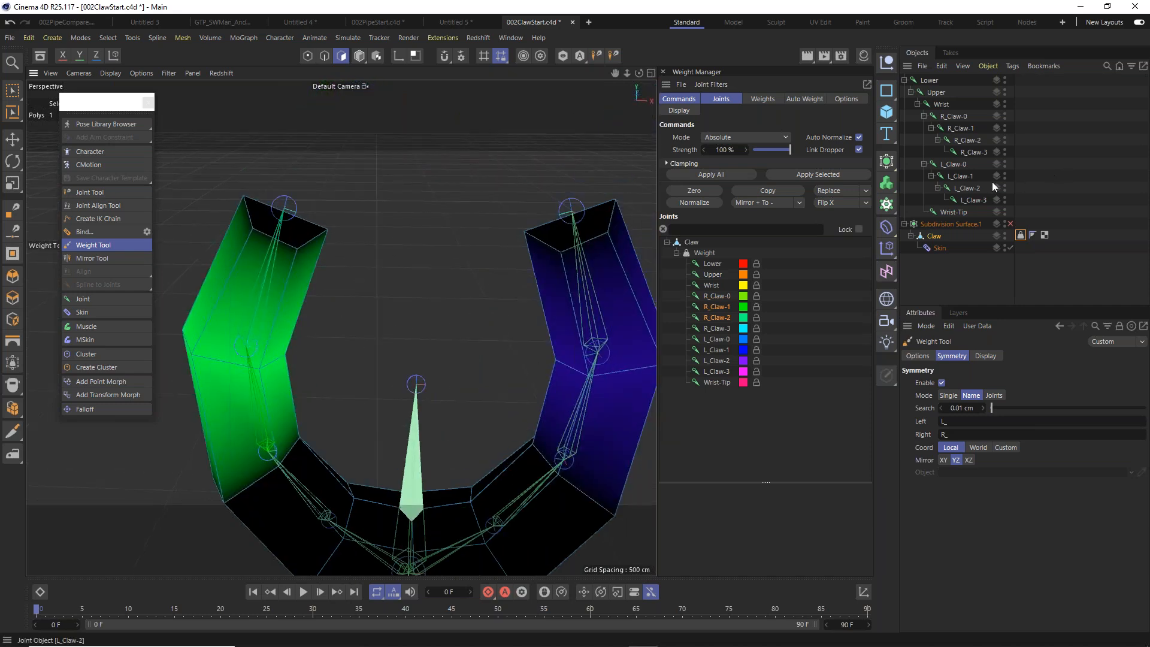
Paint 100% weight for R_Claw-2 alone onto the prong's tip points and check the mirrored tip.
left_click(712, 320)
mouse_move(328, 284)
left_mouse_down()
mouse_move(294, 235)
mouse_move(314, 213)
mouse_move(235, 199)
left_mouse_up()
mouse_move(266, 238)
left_mouse_down("alt")
mouse_move(478, 269)
mouse_move(571, 259)
mouse_move(293, 235)
mouse_move(233, 245)
mouse_move(282, 223)
mouse_move(277, 232)
mouse_move(335, 236)
mouse_move(568, 208)
left_mouse_up("alt")
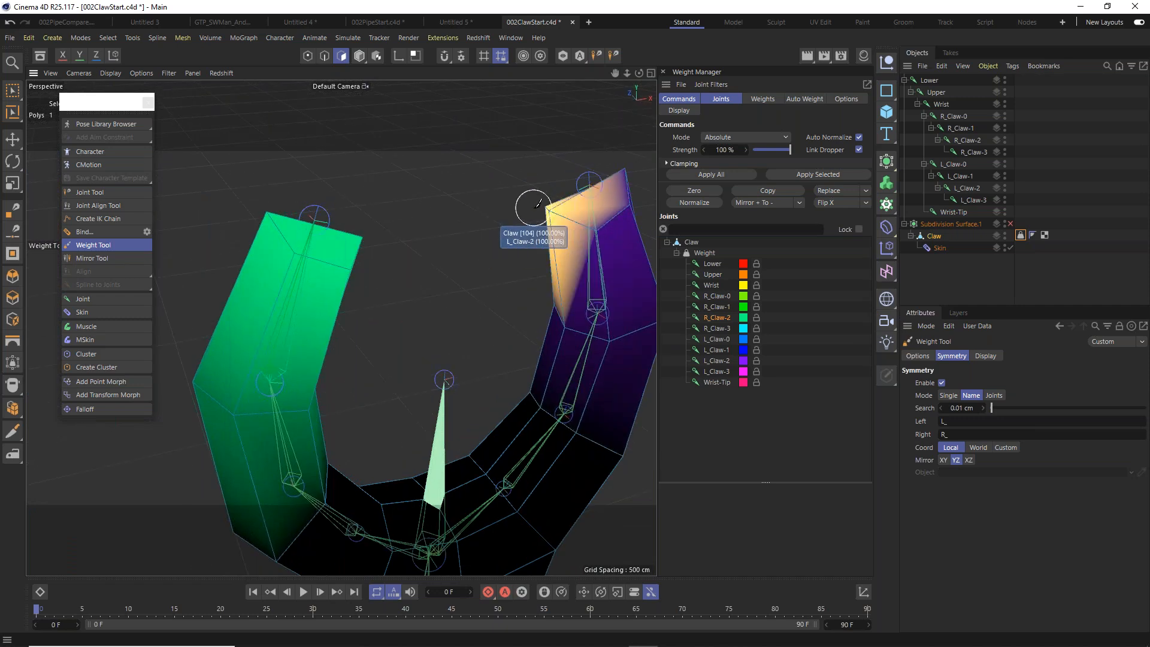
Paint blended R_Claw-0 and R_Claw-1 weight around the ring at the R_Claw-1 joint on the prong's lower bend.
left_click_drag(339, 326, 317, 257, "alt")
left_click(718, 296)
left_click(718, 306, "ctrl")
mouse_move(319, 237)
left_mouse_down()
mouse_move(249, 275)
mouse_move(289, 241)
mouse_move(677, 206)
left_mouse_up()
left_click_drag(241, 265, 300, 306)
left_click_drag(246, 263, 321, 273, "alt")
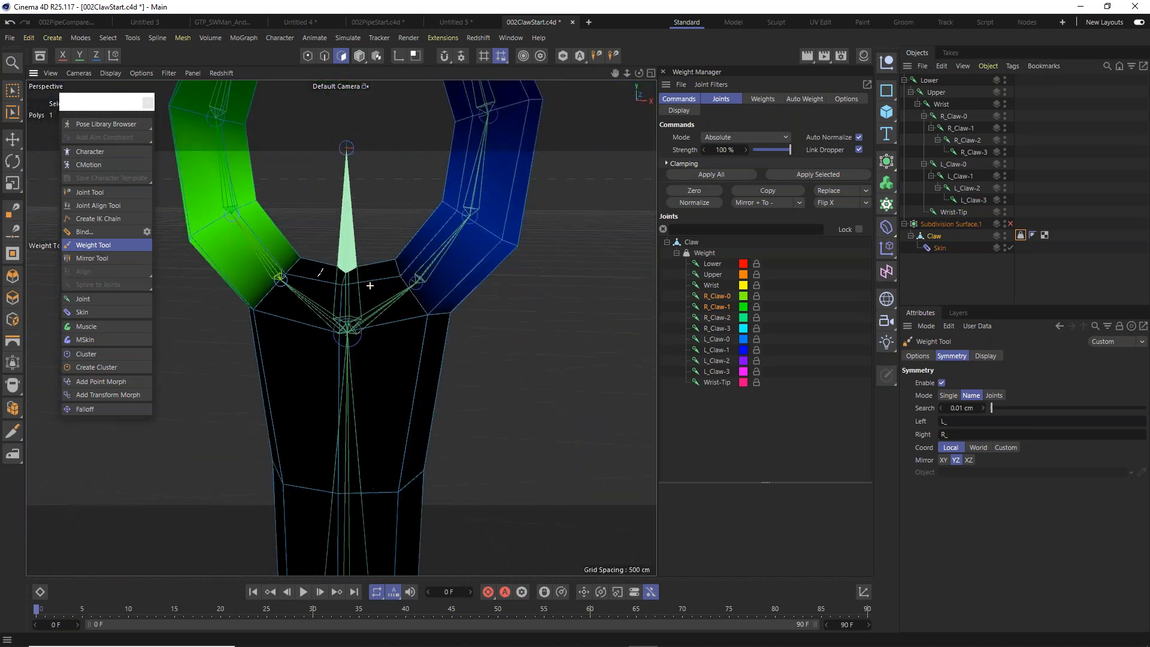
Paint blended Wrist and R_Claw-0 weight around the ring where the prong joins the wrist.
left_click(713, 286)
left_click(716, 296, "ctrl")
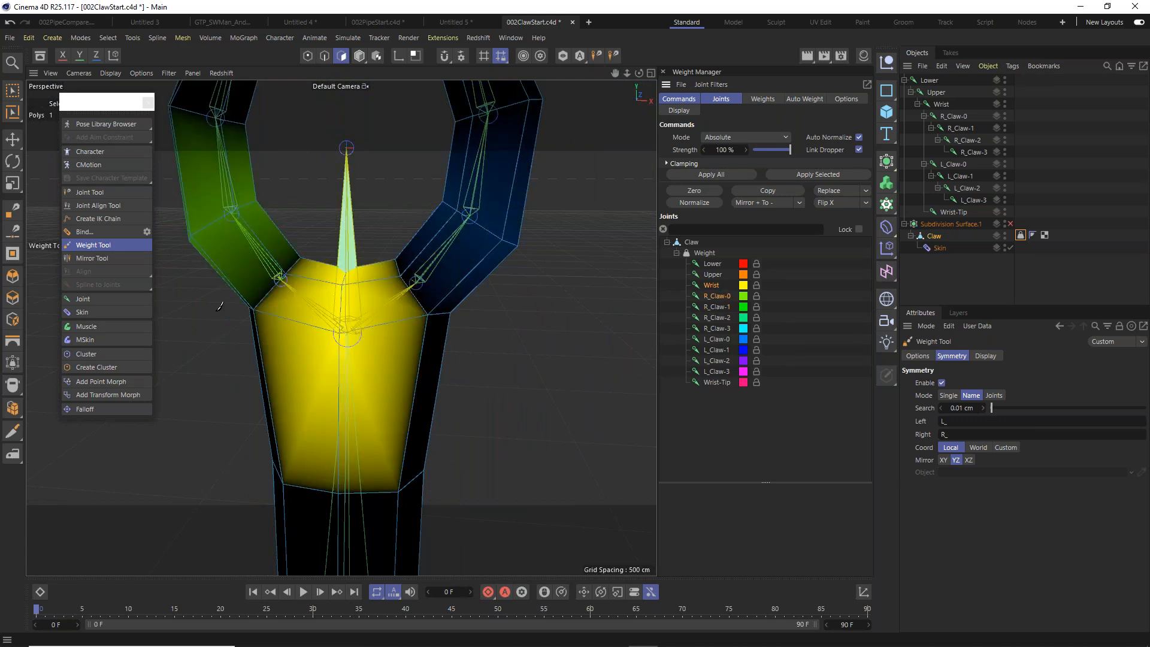
mouse_move(232, 308)
left_mouse_down()
mouse_move(290, 278)
mouse_move(290, 300)
mouse_move(292, 262)
mouse_move(254, 293)
mouse_move(643, 291)
mouse_move(257, 297)
mouse_move(442, 298)
left_mouse_up()
scroll(441, 297, "down", 5)
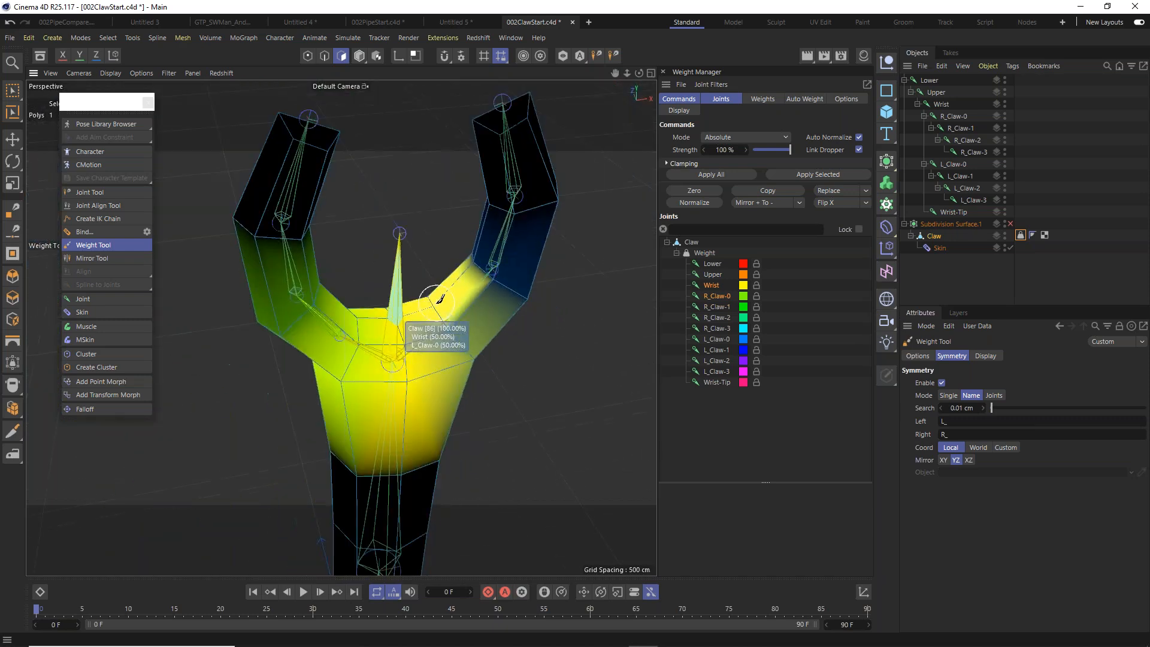
Switch to the Move tool and examine the weights of all joints from Lower to Wrist-Tip together on the claw.
key("e")
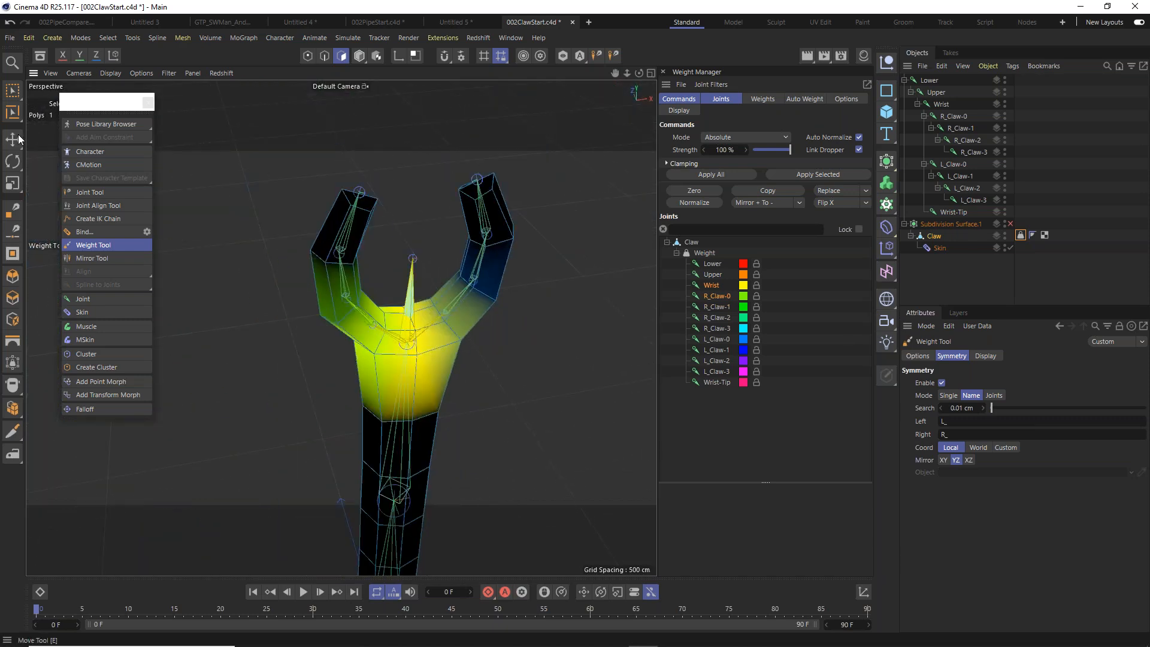
left_click(707, 267)
left_click(719, 384, "shift")
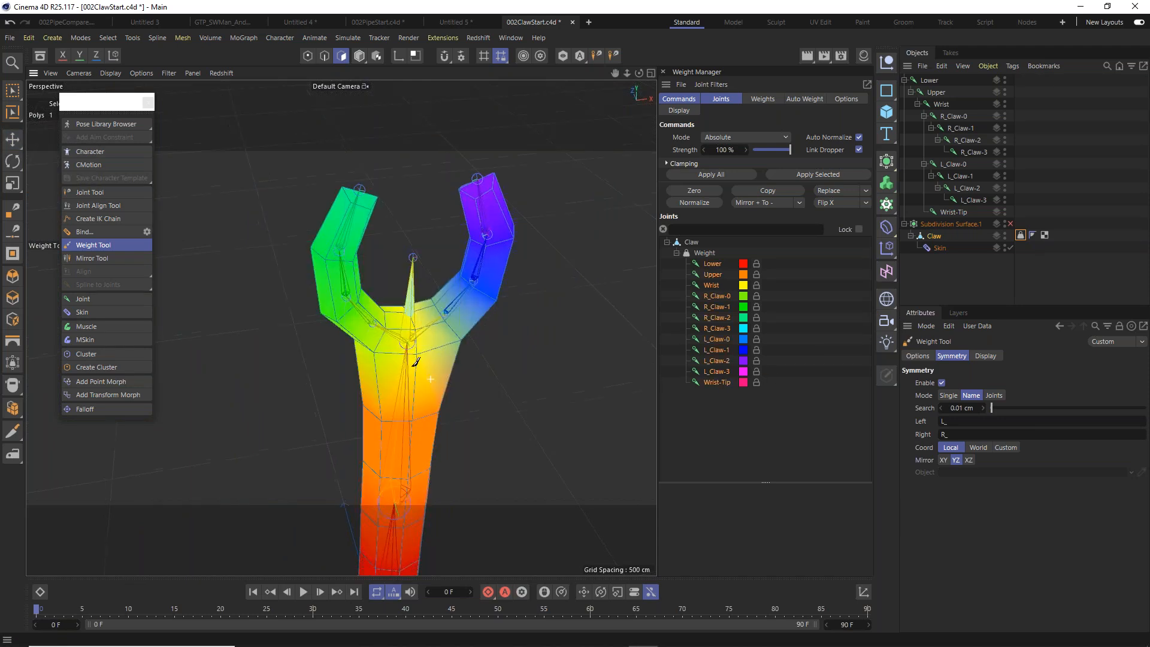
scroll(430, 379, "down", 6)
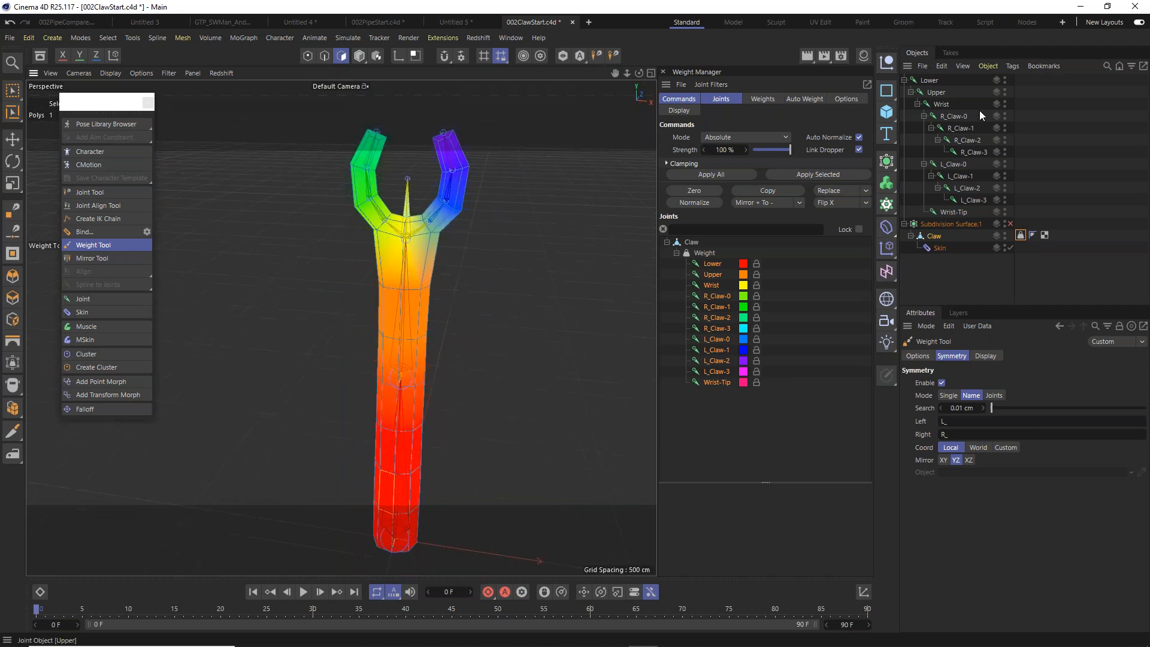
Turn on Subdivision Surface.1 and rotate the Wrist joint in Model mode to test how the claw deforms.
left_click(1010, 223)
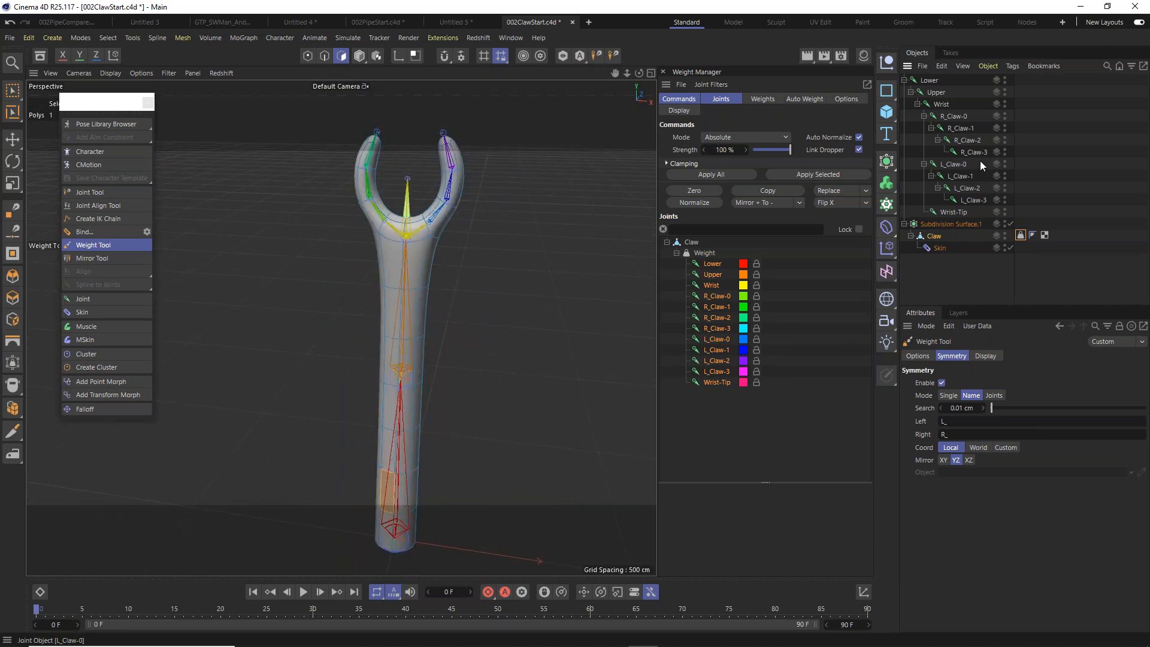
left_click(942, 105)
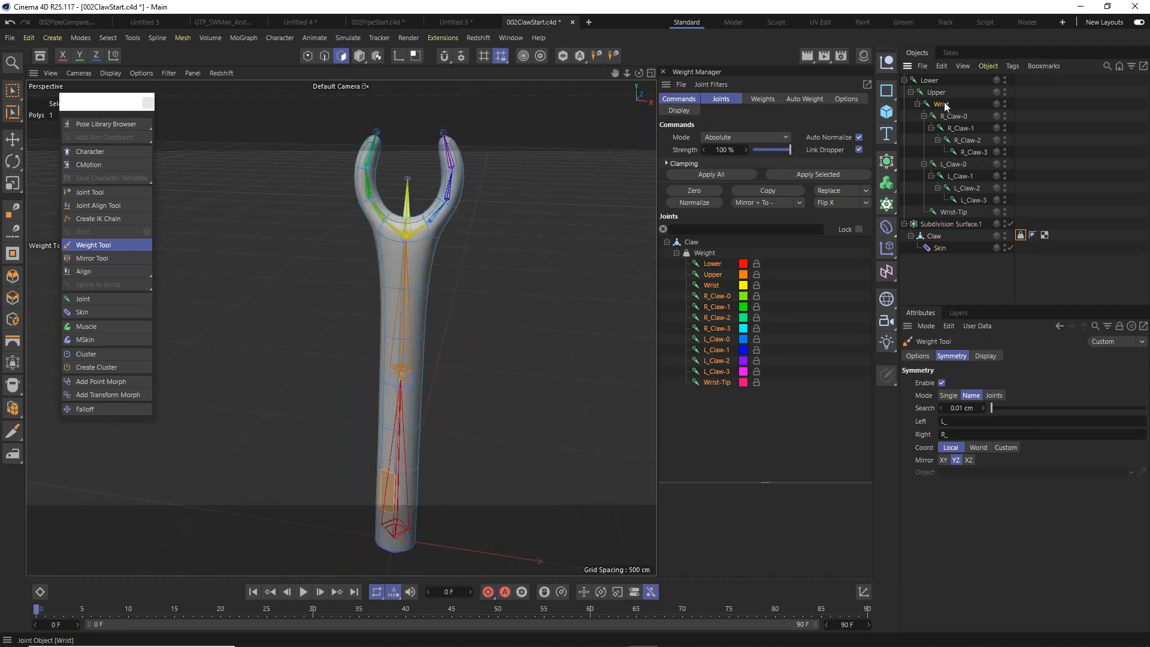
left_click(12, 163)
scroll(257, 232, "up", 1)
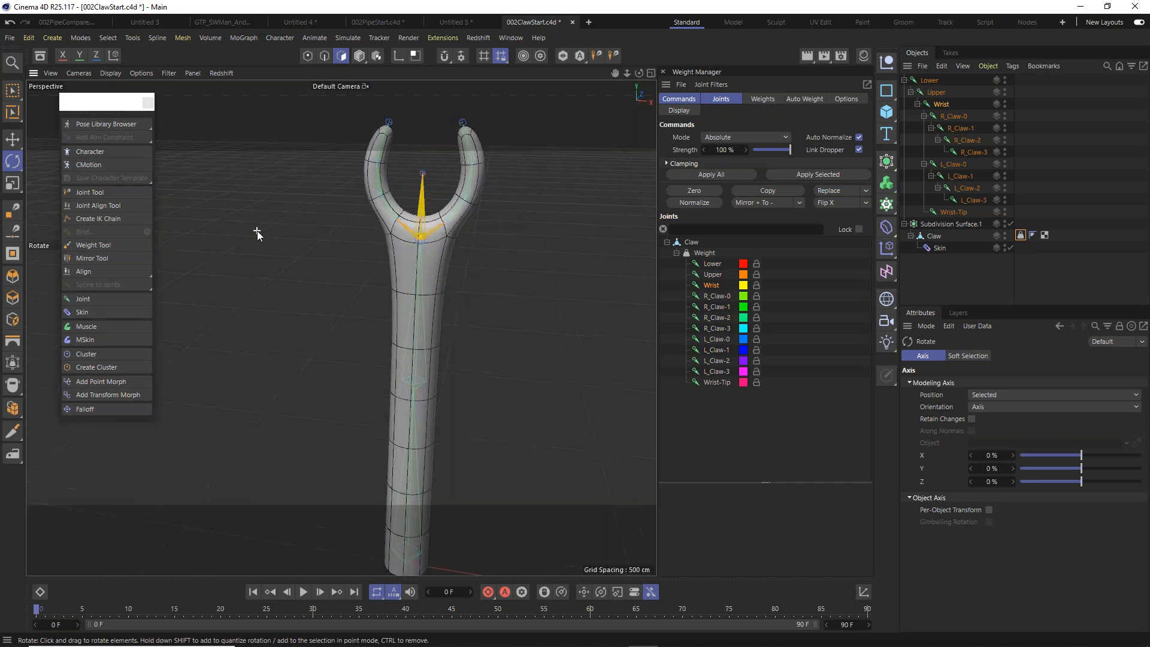
scroll(257, 231, "up", 1)
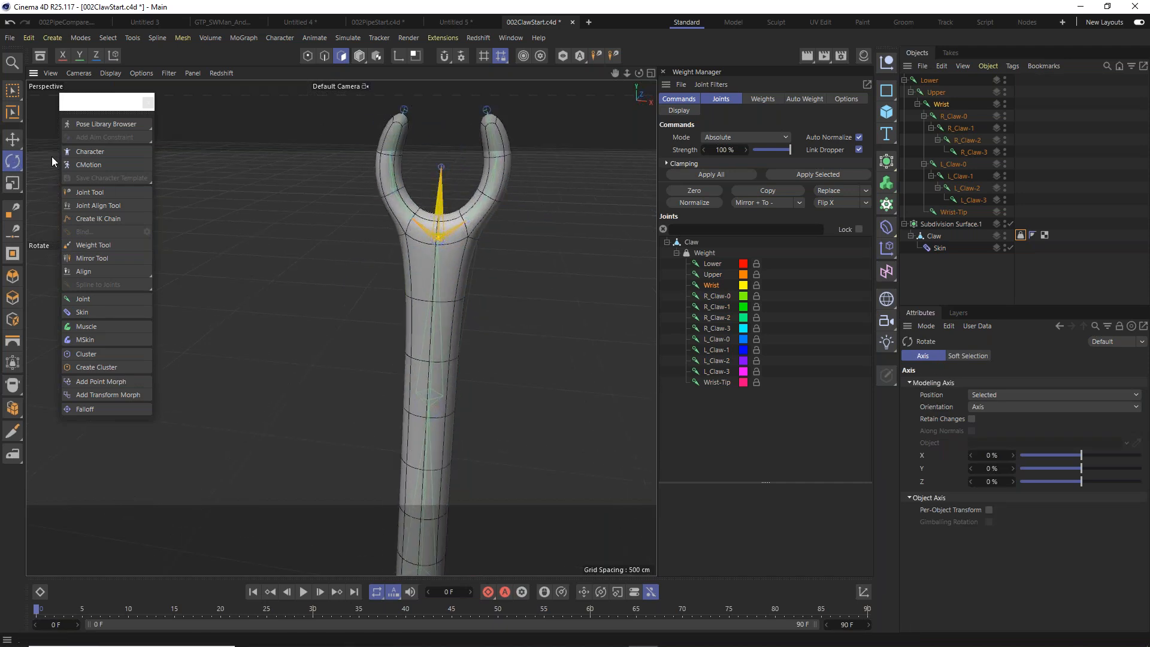
left_click(360, 56)
left_click_drag(479, 226, 512, 405)
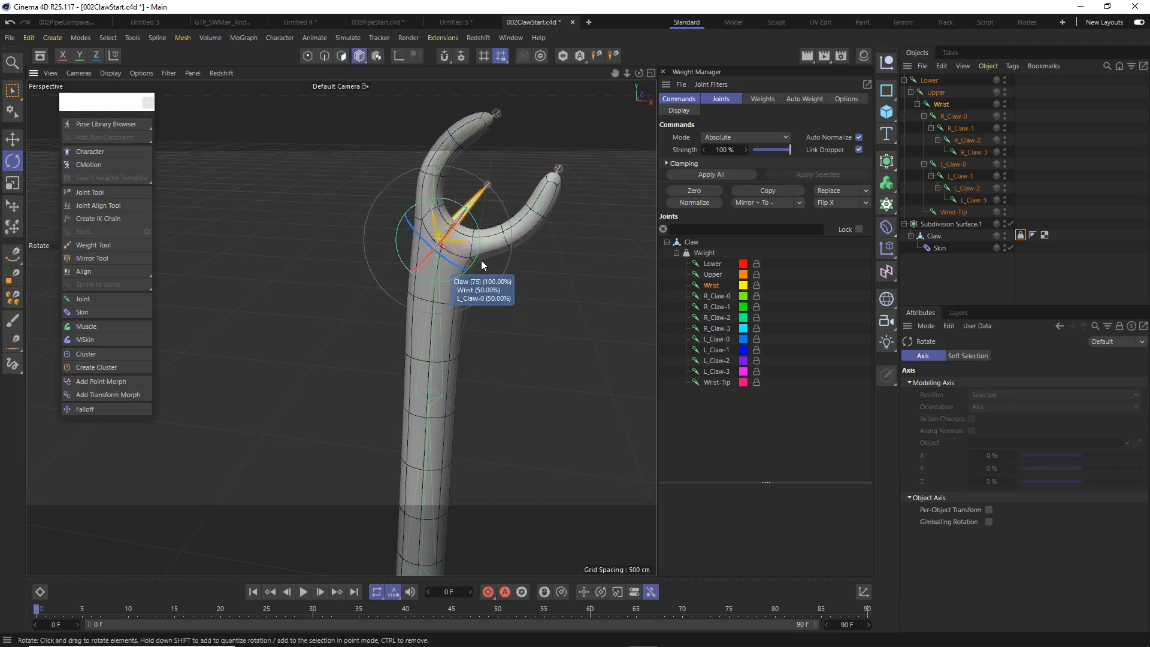
left_click_drag(445, 246, 288, 285)
left_click_drag(477, 385, 501, 409, "alt")
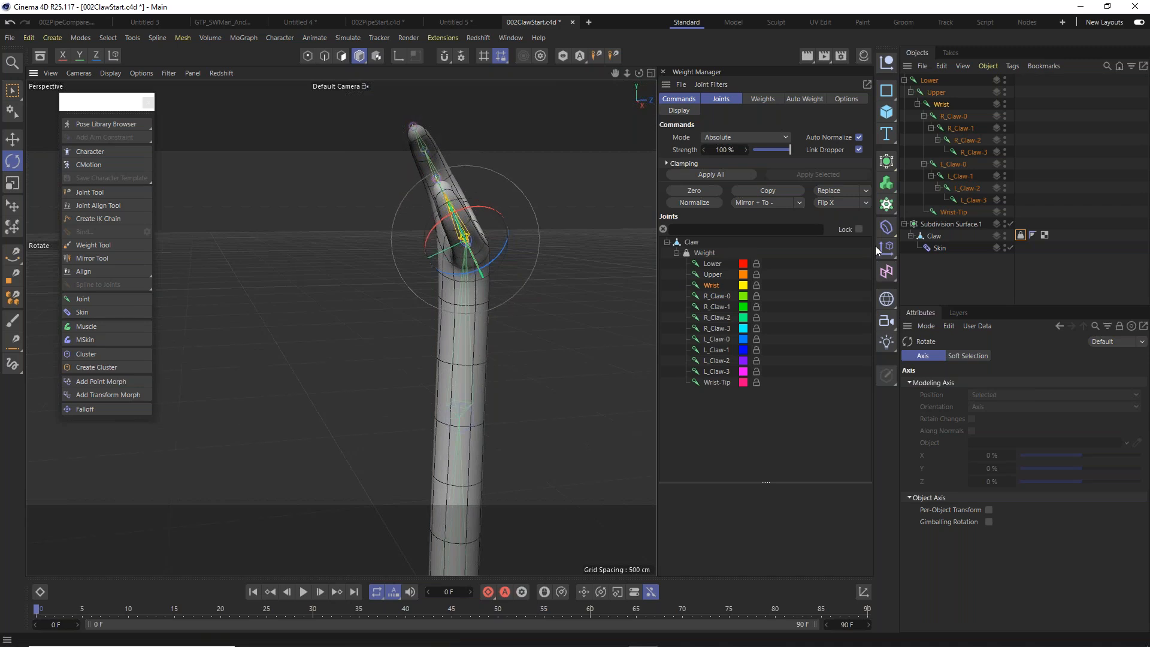
Try rotating the Upper joint, and undo the test rotations of the Upper and Wrist joints.
left_click(937, 92)
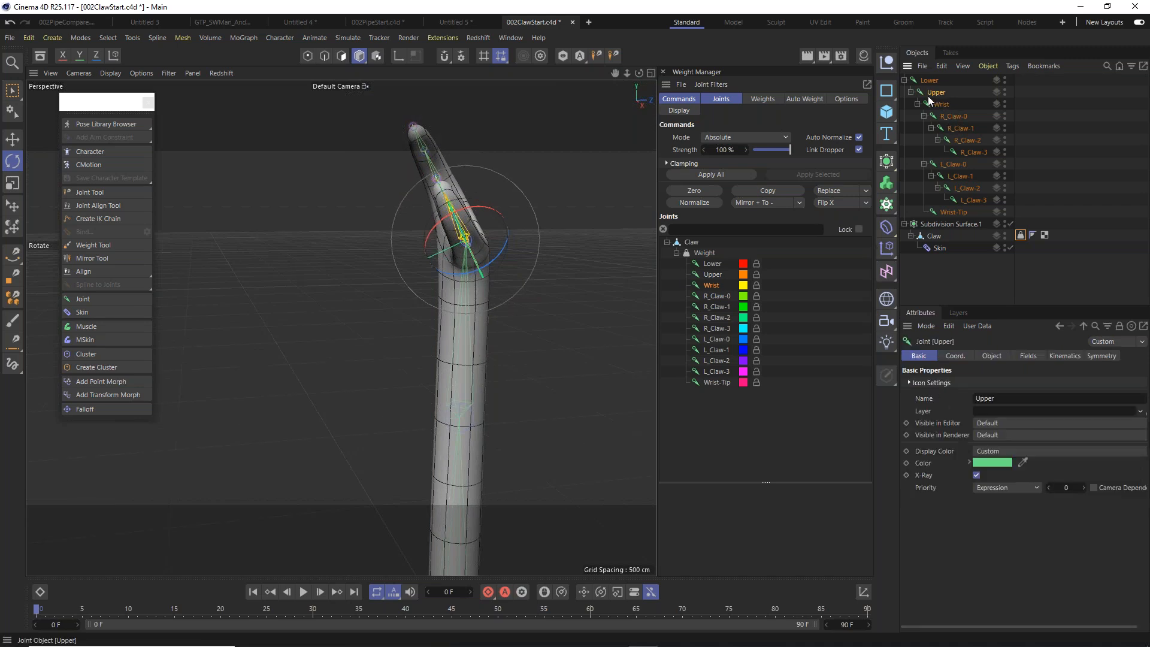
left_click_drag(434, 391, 620, 376)
key("ctrl+z")
key("ctrl+z")
key("ctrl+z")
key("ctrl+z")
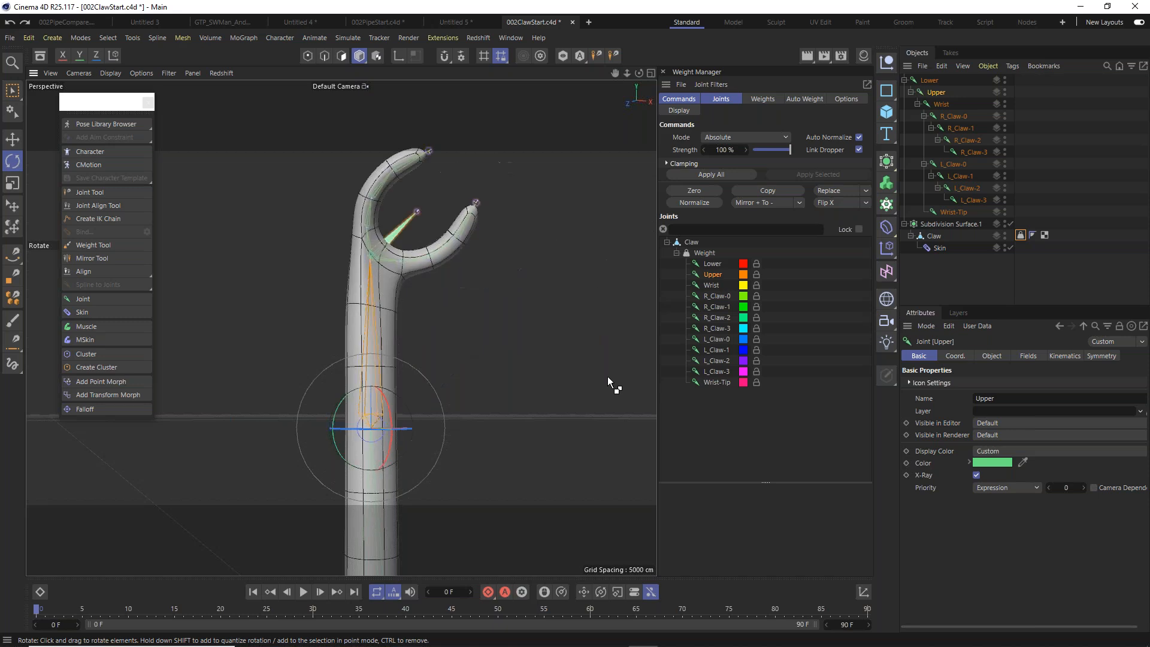
Turn off Safe Frames in the perspective viewport's configuration.
left_click_drag(383, 278, 359, 271, "alt")
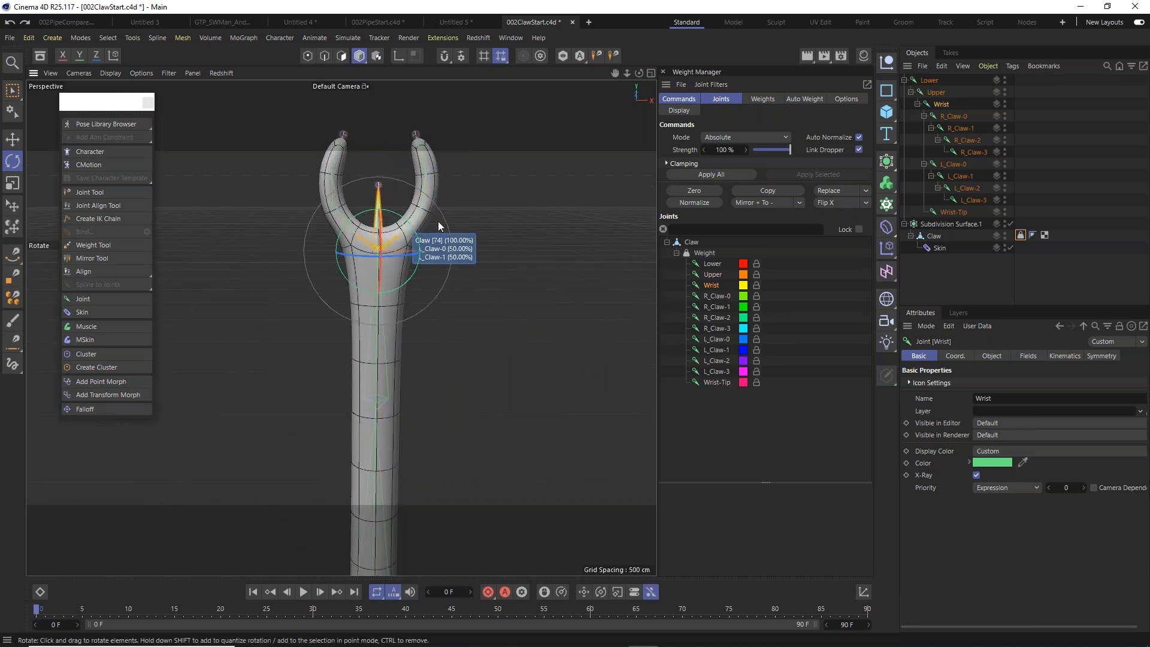
scroll(401, 189, "up", 5)
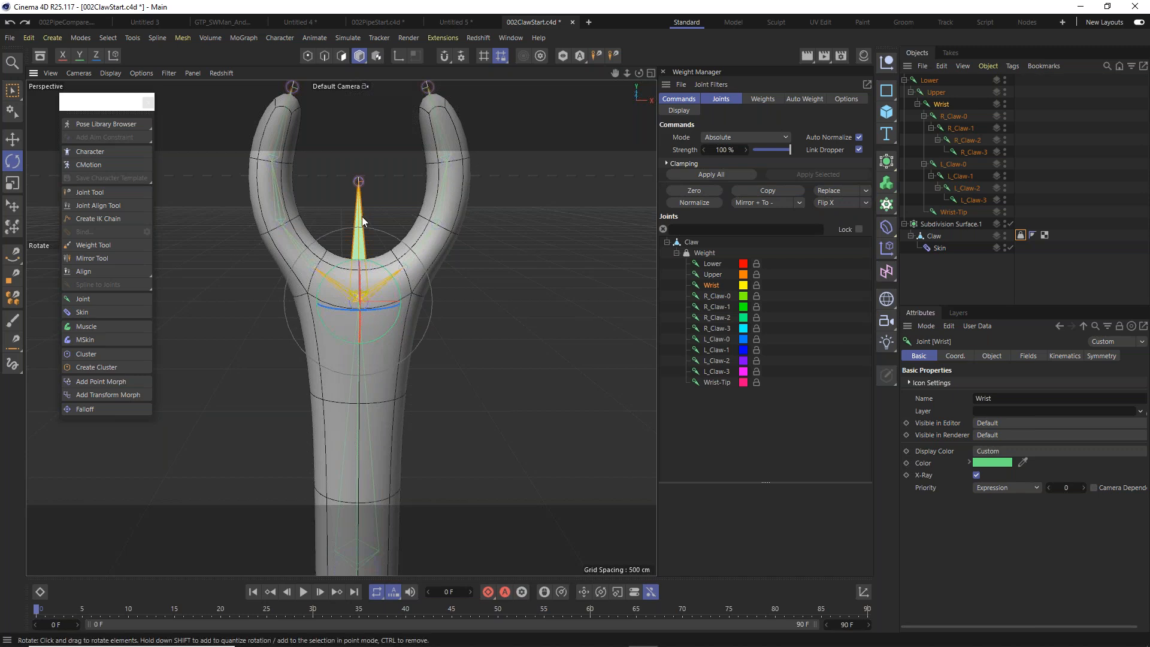
middle_click_drag(383, 231, 447, 332, "alt")
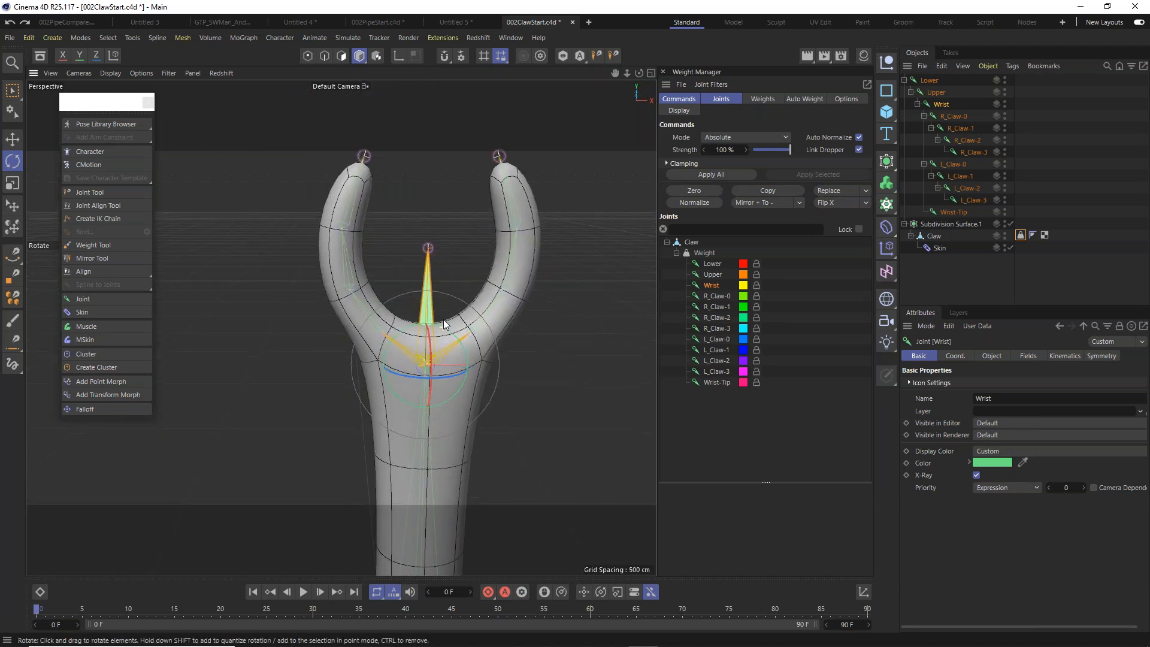
left_click_drag(444, 320, 465, 293, "alt")
middle_click_drag(475, 291, 411, 286, "alt")
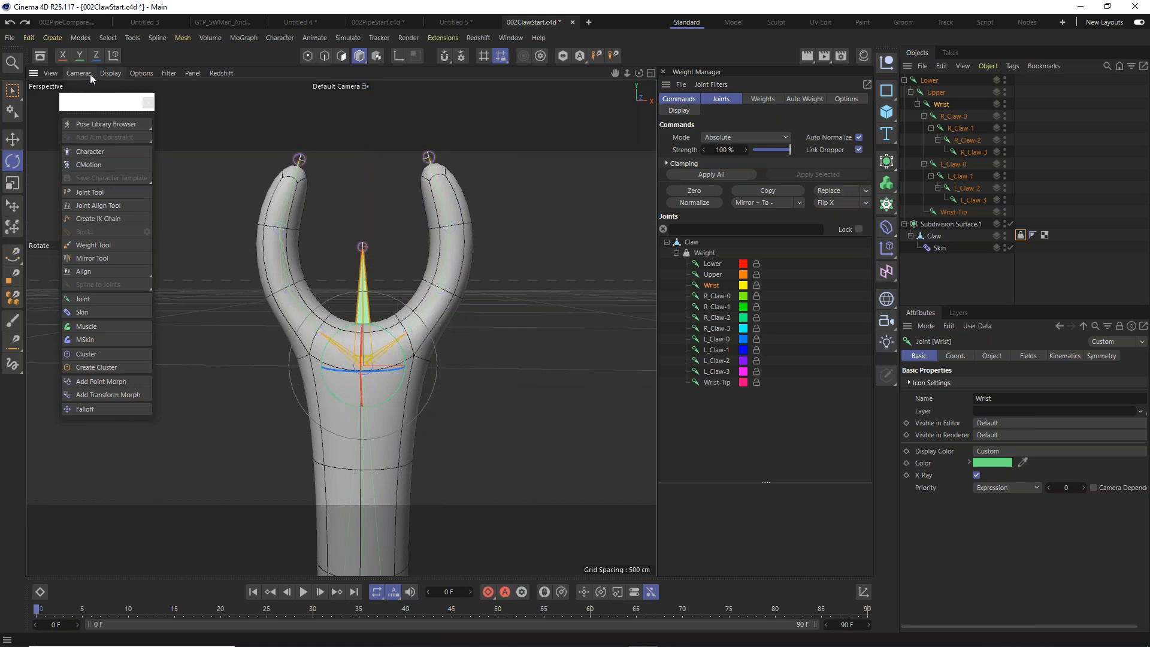
left_click(107, 73)
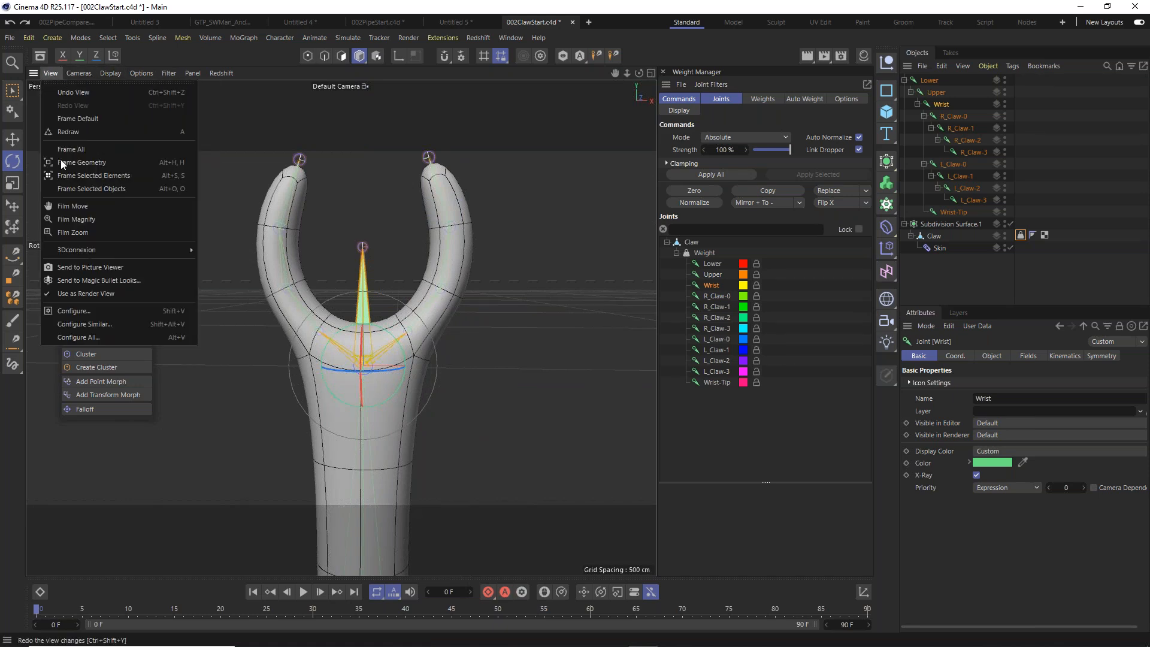
left_click(106, 311)
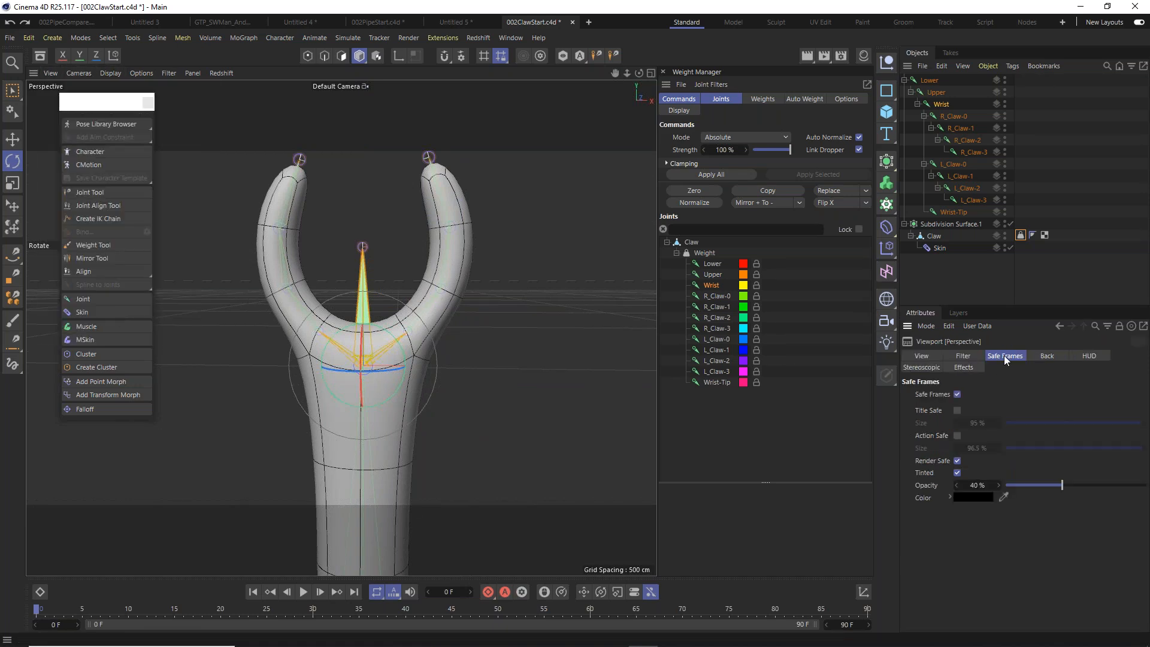
left_click(958, 394)
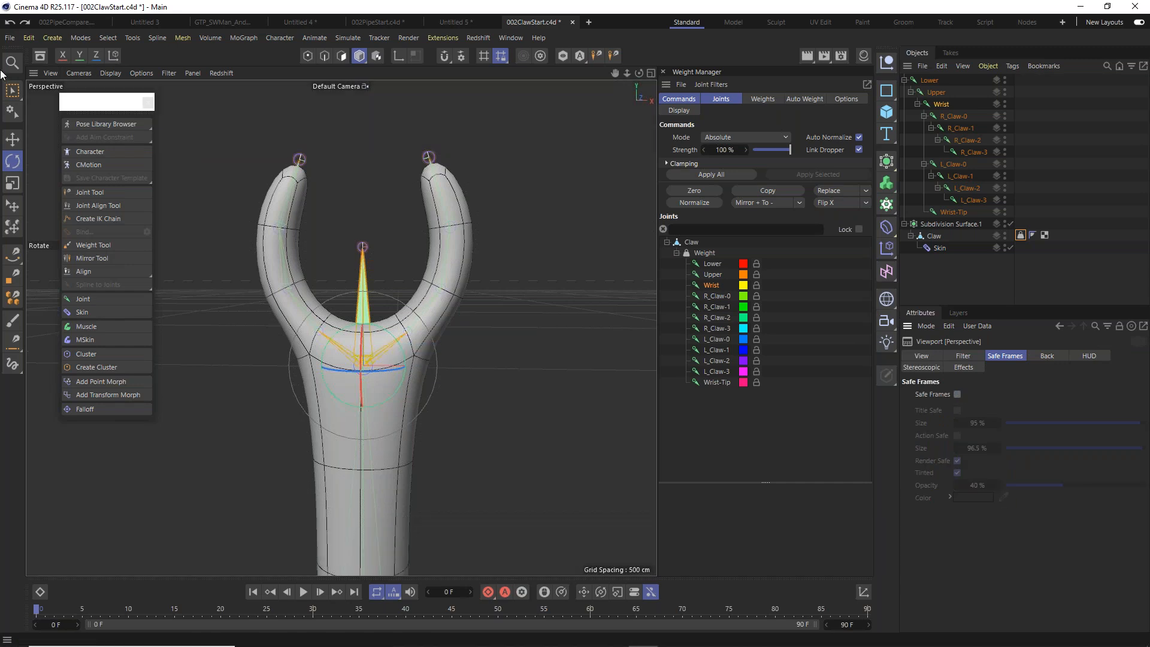
Turn off Subdivision Surface.1 and zero the Claw mesh's weights for joints L_Claw-0 through L_Claw-3.
left_click(12, 138)
left_click(474, 240)
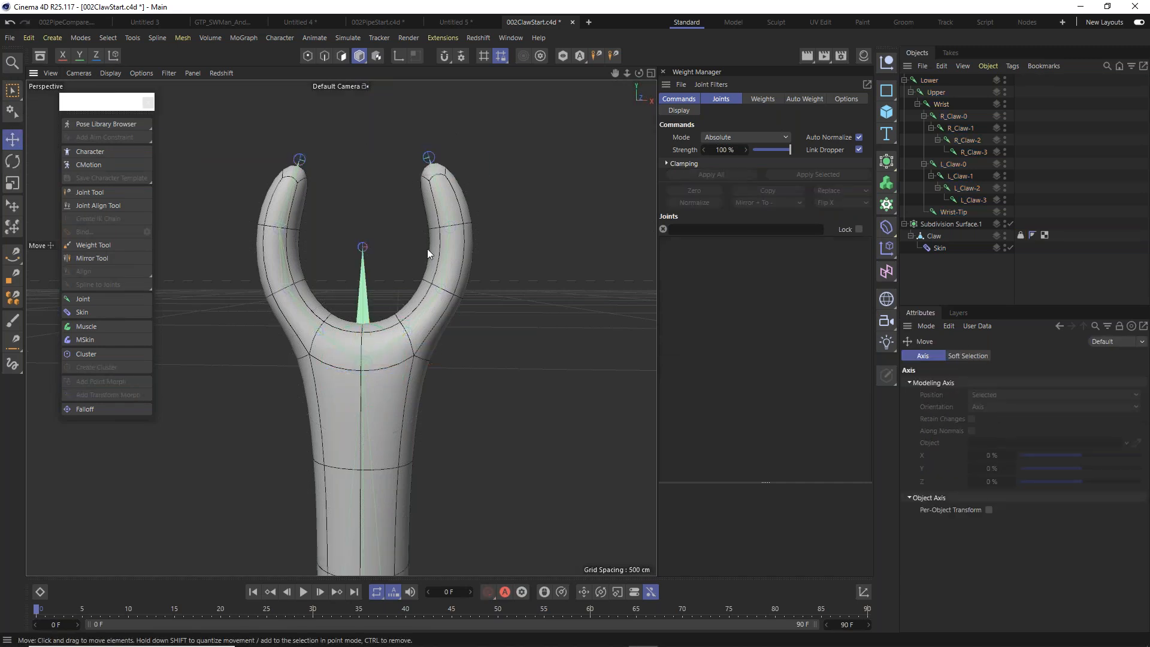
left_click_drag(442, 292, 410, 319, "alt")
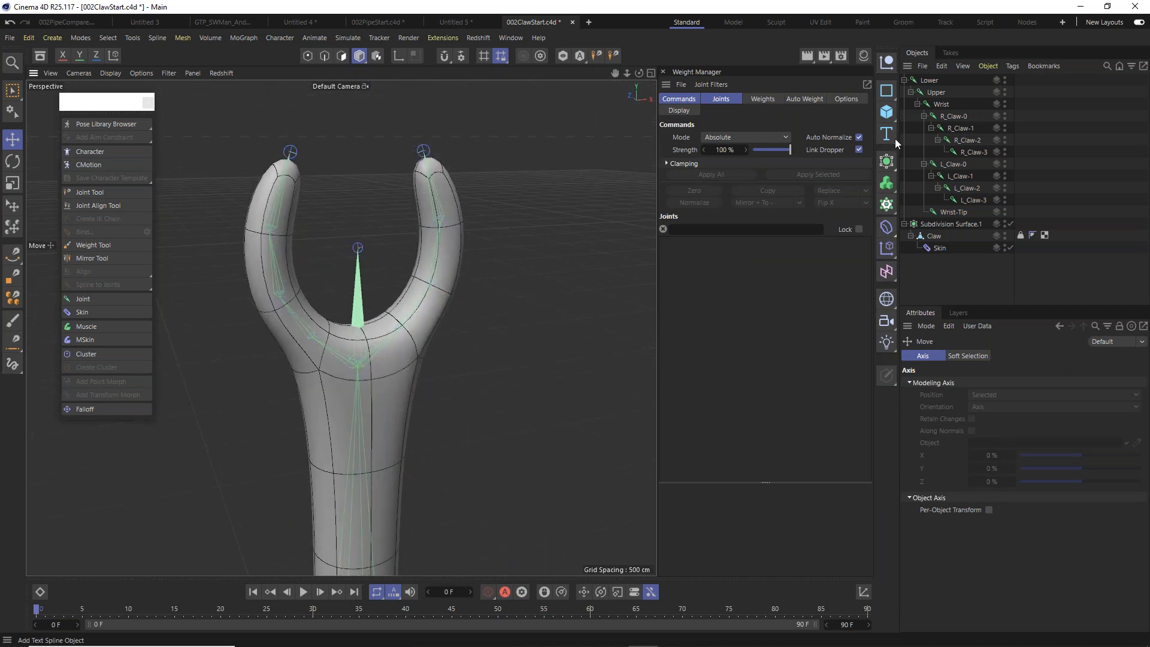
left_click(936, 81)
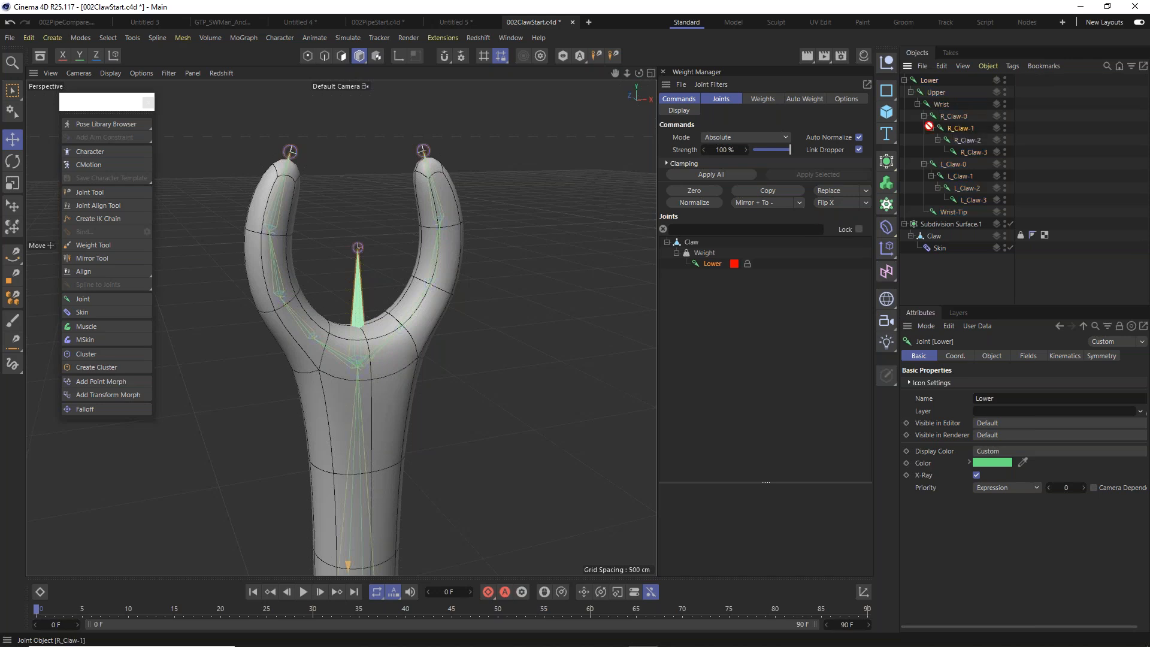
left_click(929, 236)
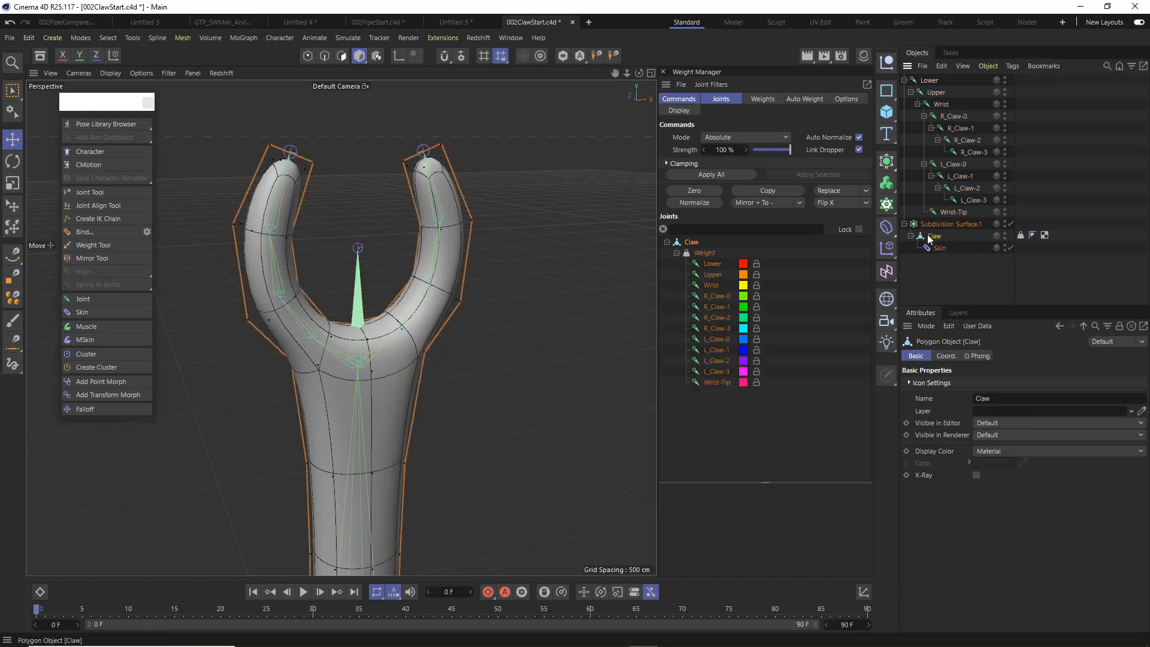
left_click(722, 340)
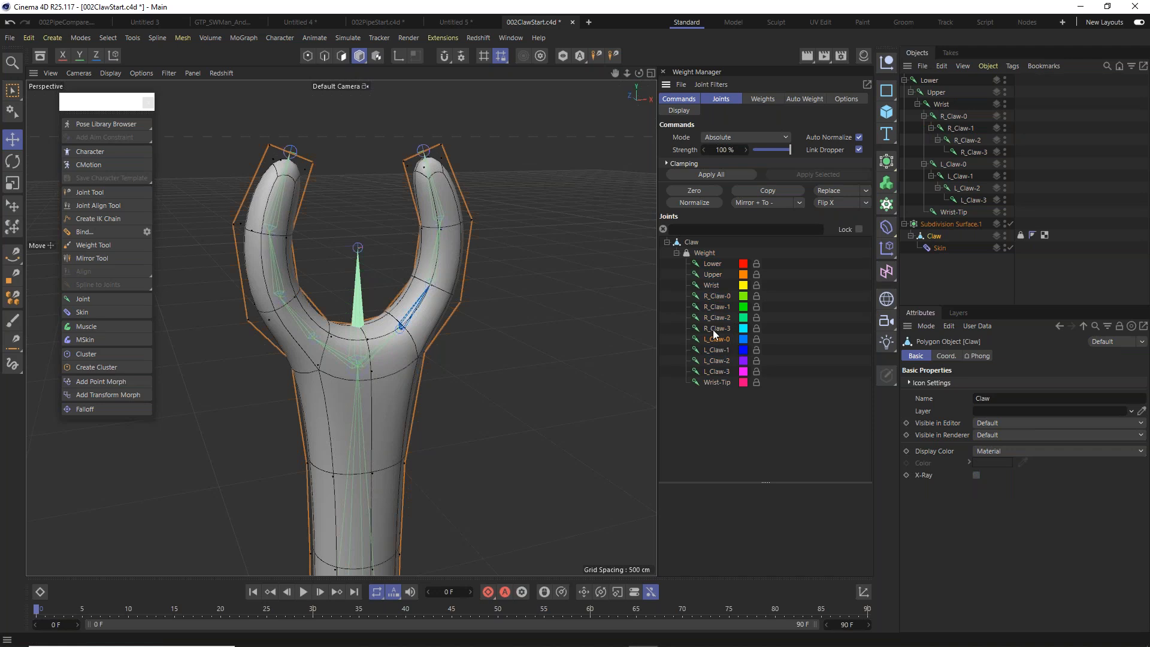
left_click(1011, 223)
left_click(724, 372, "shift")
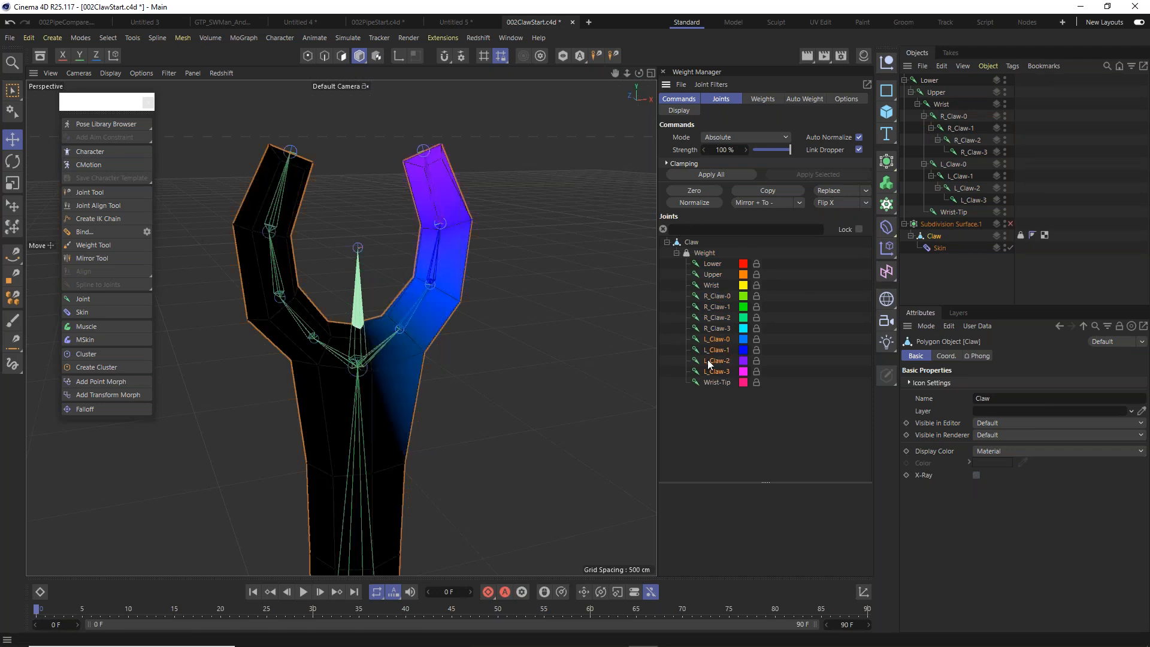
left_click_drag(453, 287, 414, 273, "alt")
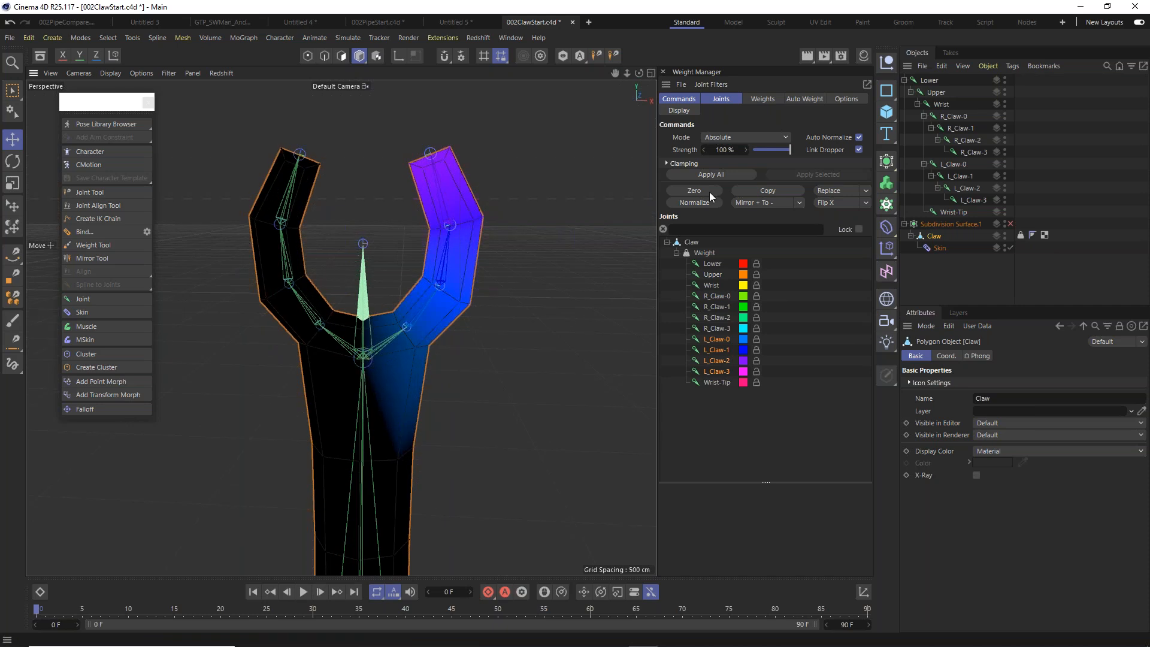
left_click(701, 191)
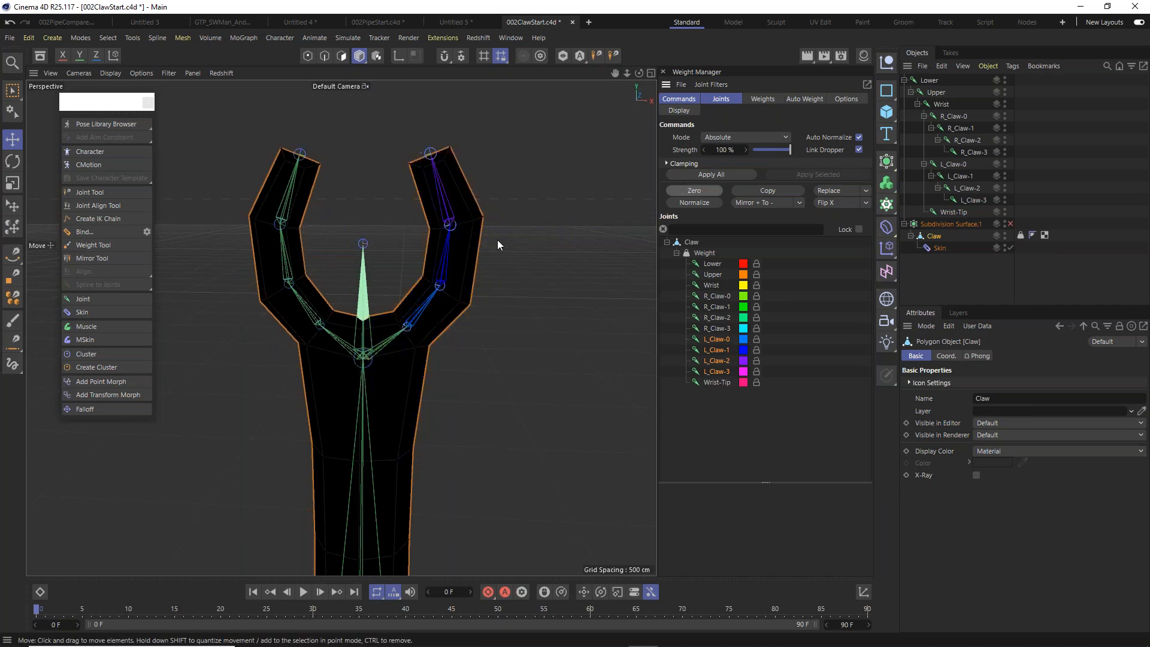
Select joints R_Claw-0 through R_Claw-3 together and inspect their combined weights on the prong.
left_click(724, 297)
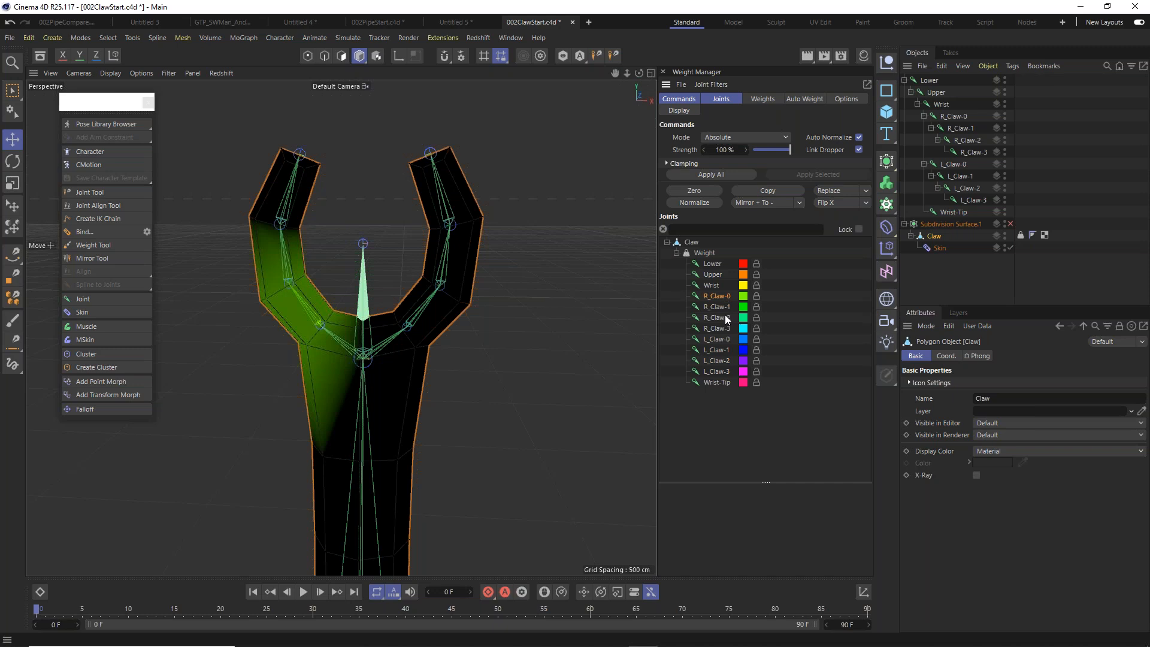
left_click(723, 318)
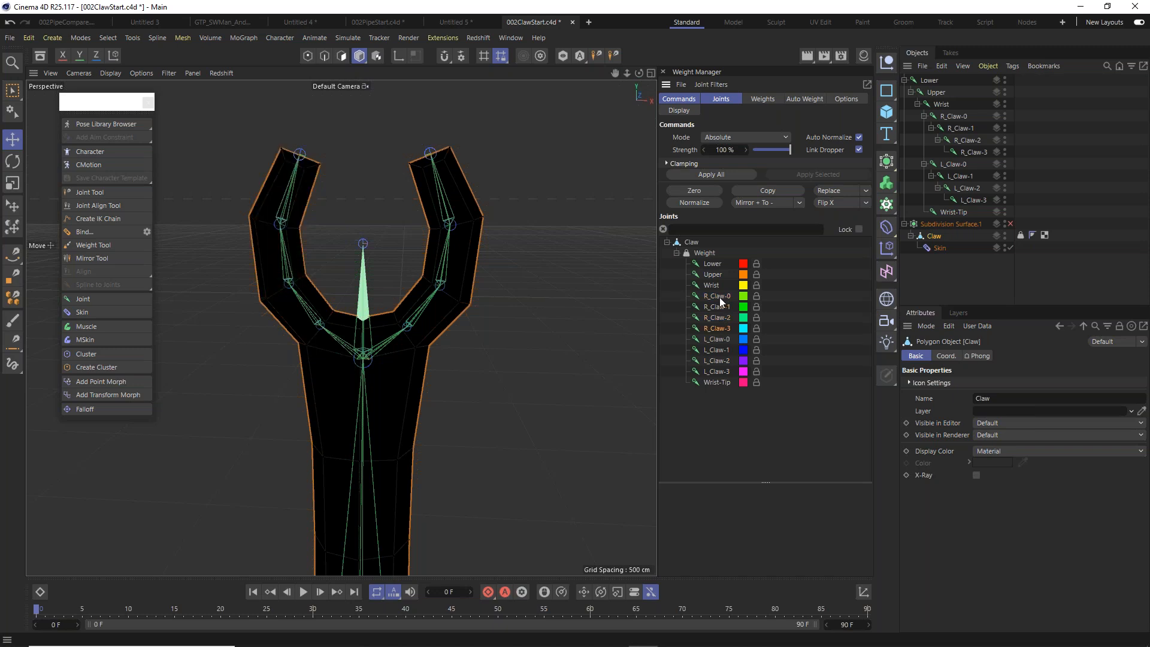
left_click(720, 297)
left_click_drag(281, 292, 319, 309, "alt")
left_click(720, 330, "shift")
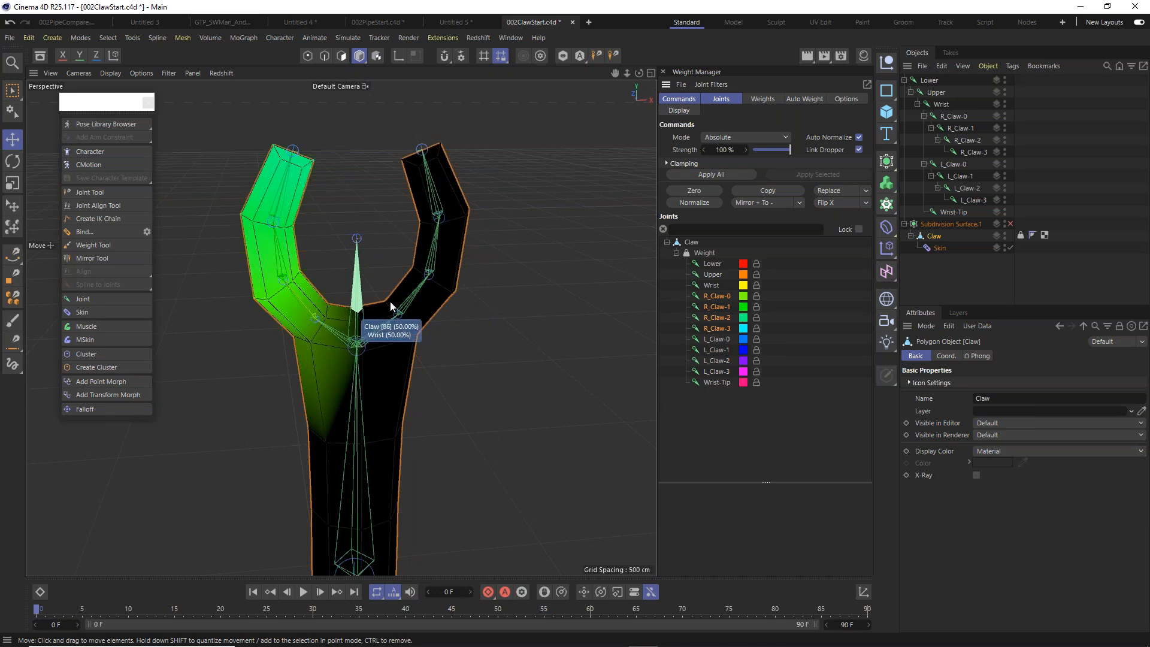
scroll(231, 249, "up", 4)
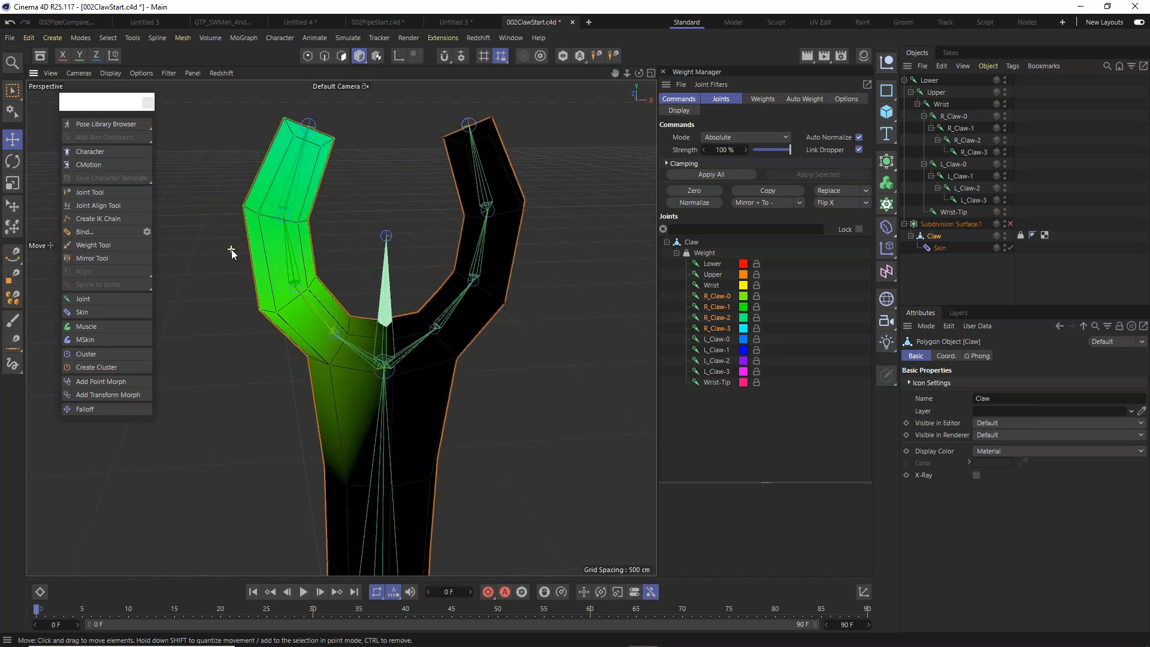
scroll(319, 302, "up", 2)
left_click_drag(318, 302, 413, 264, "alt")
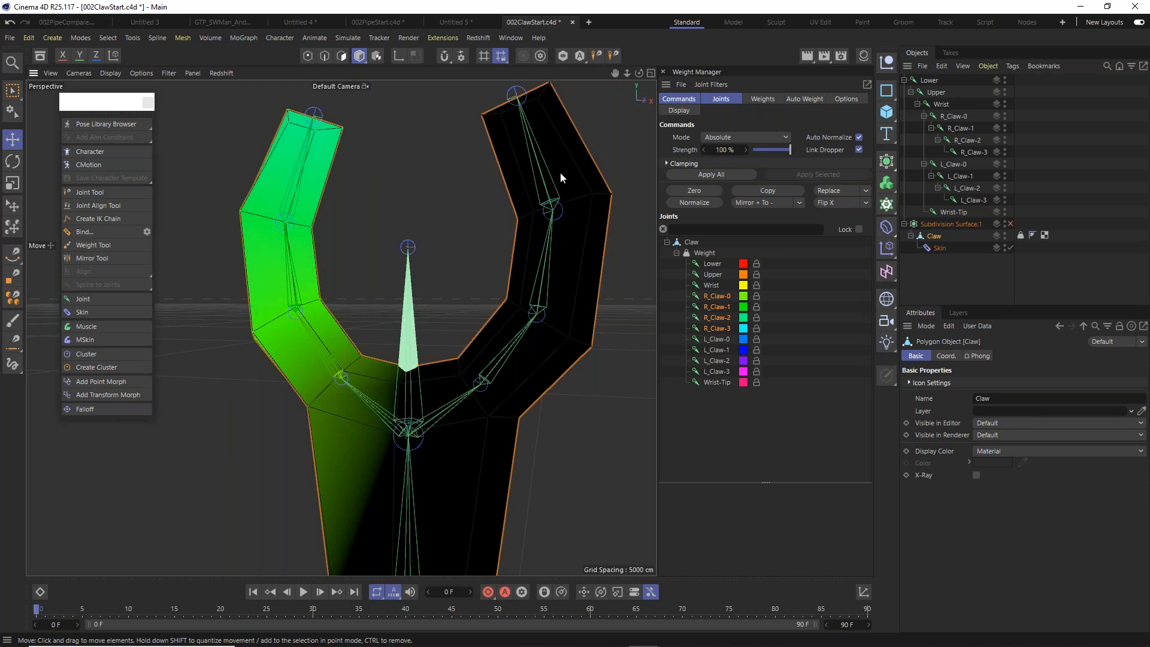
left_click_drag(368, 311, 411, 343, "alt")
scroll(454, 289, "down", 3)
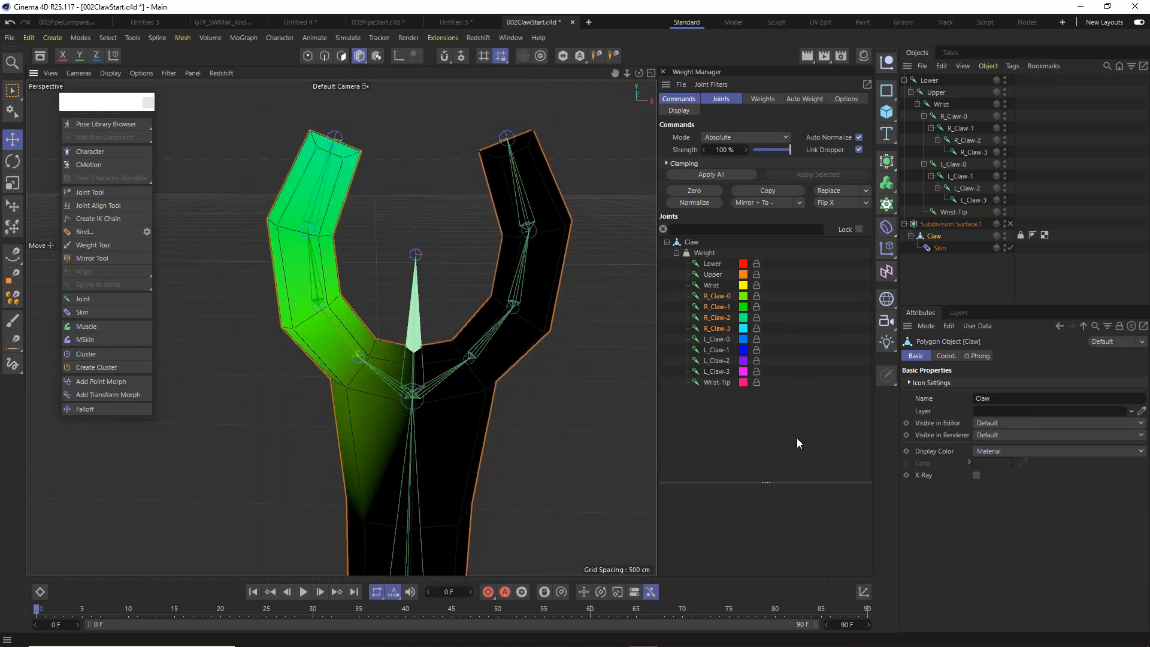
Try mirroring the weights of Wrist and R_Claw-0 through R_Claw-3 with Mirror - To +, and undo the mirroring.
left_click(775, 456)
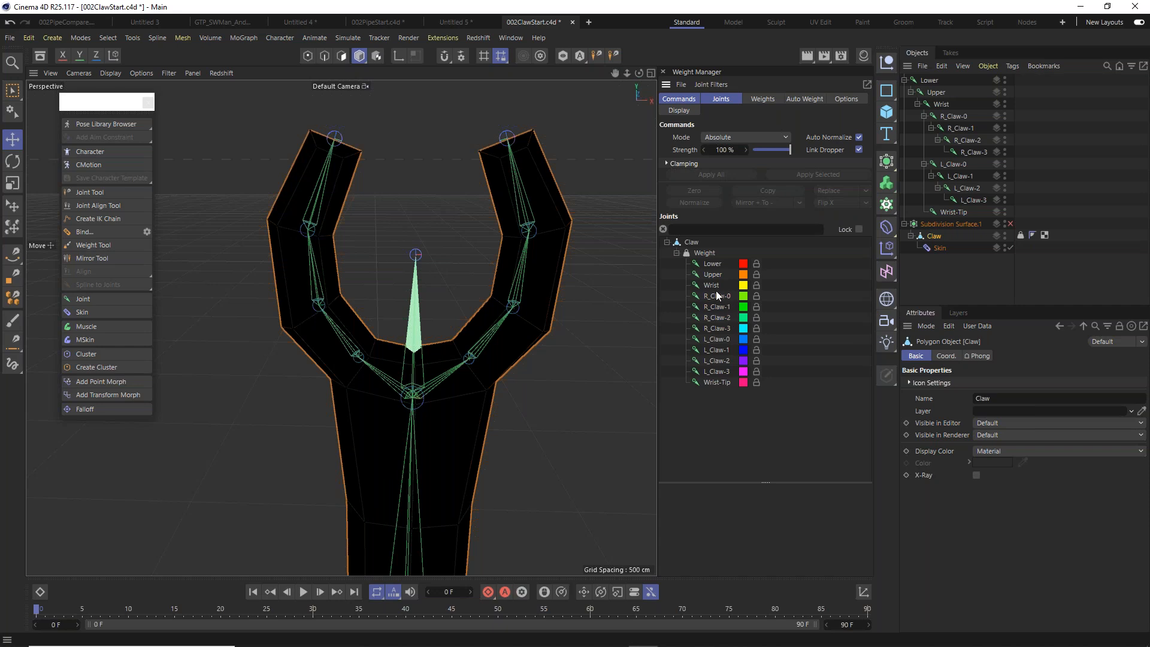
left_click(713, 286)
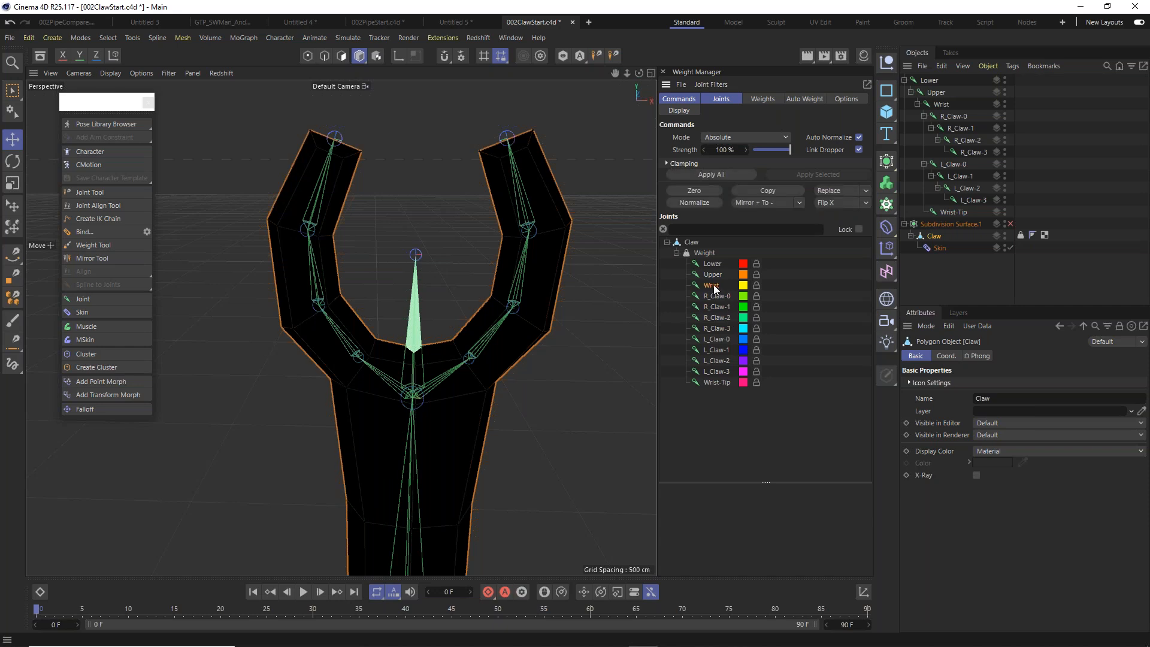
left_click(723, 328, "shift")
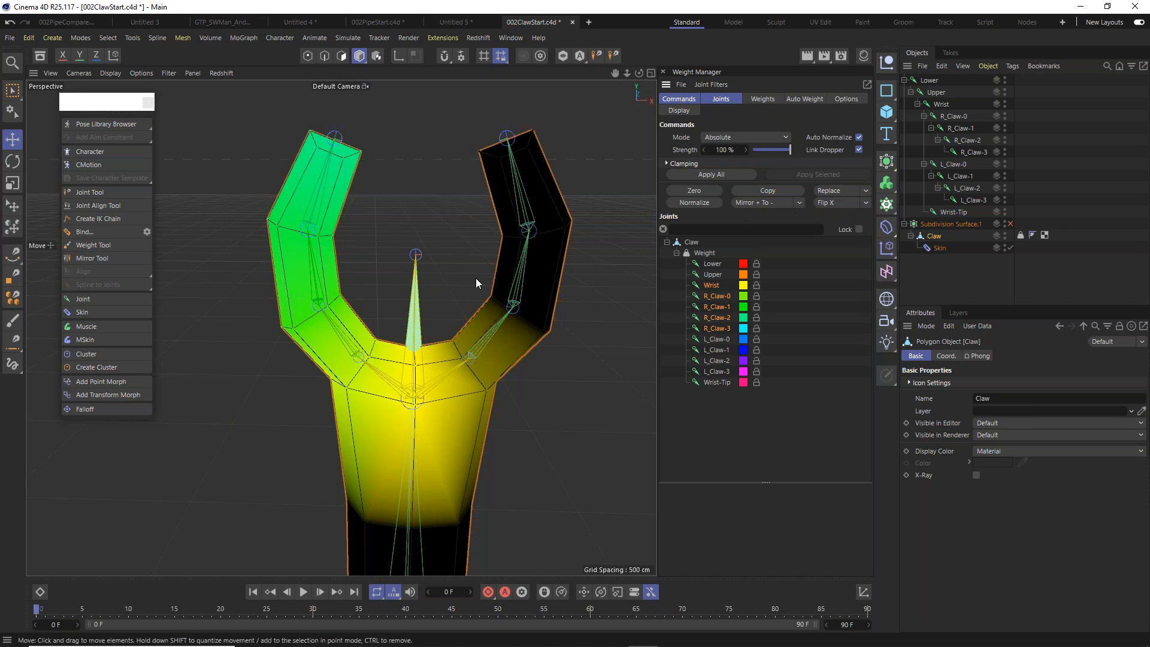
left_click(800, 205)
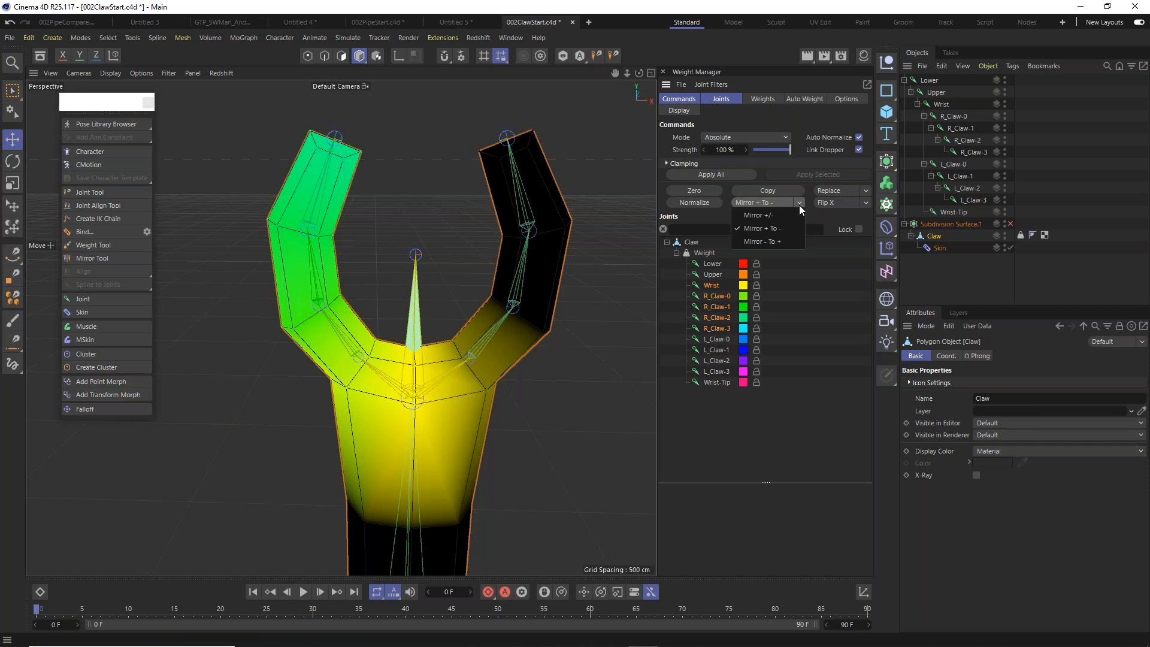
left_click(785, 242)
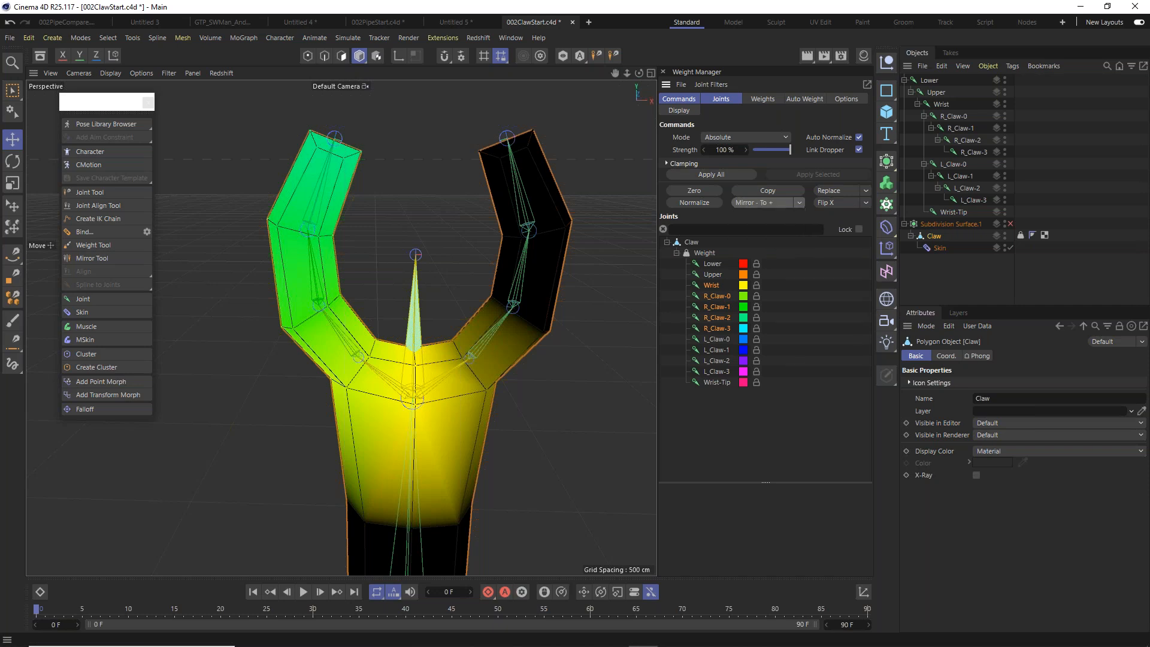
left_click_drag(728, 339, 721, 369)
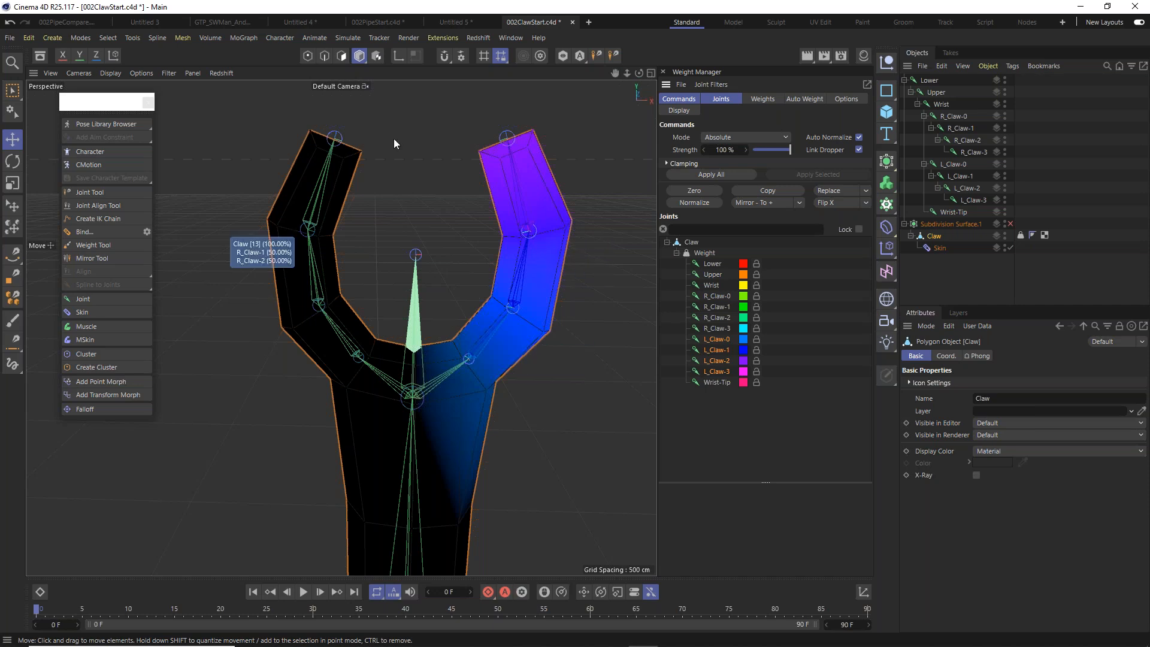
mouse_move(572, 225)
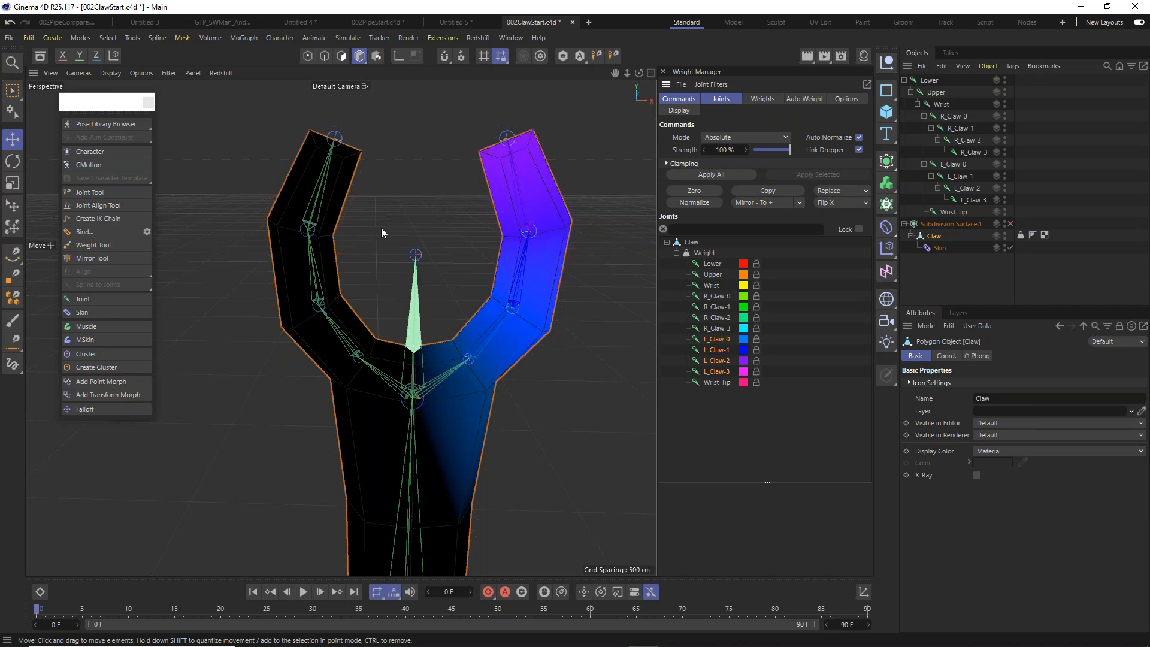
mouse_move(269, 226)
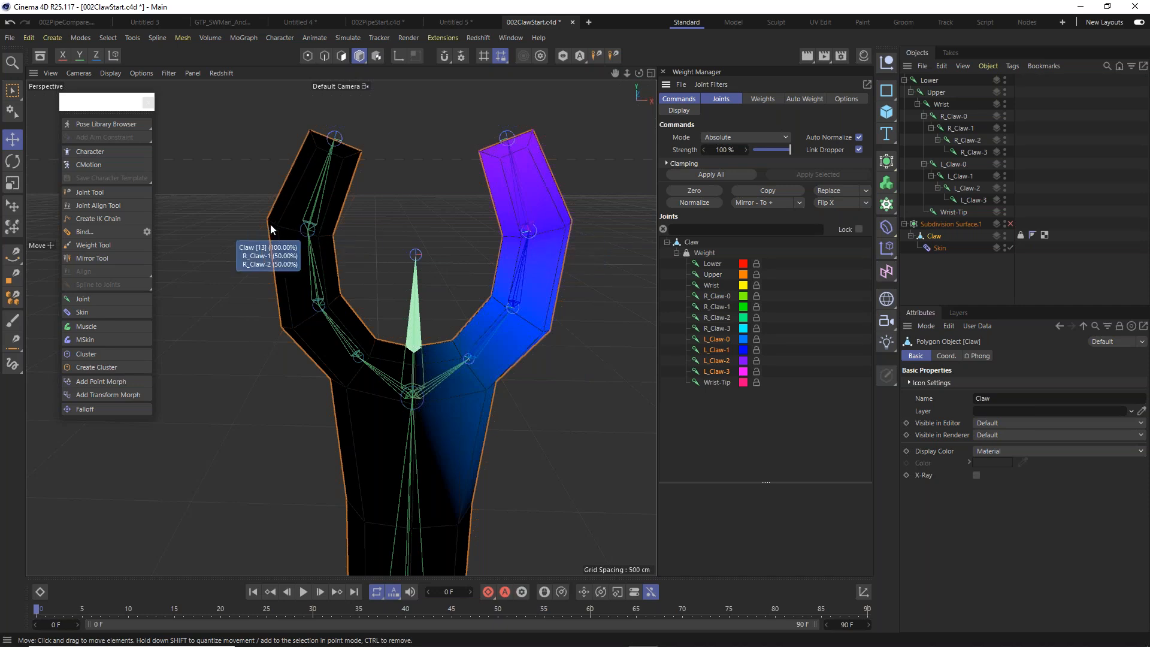
key("ctrl+z")
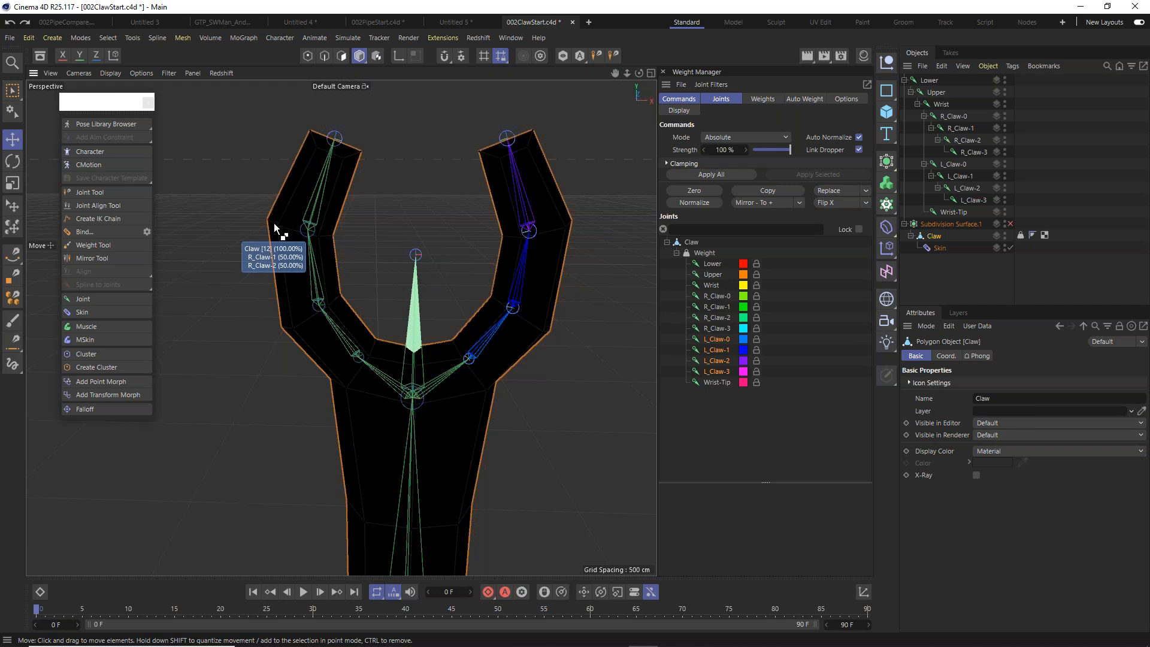
Try copying the R_Claw-0 through R_Claw-3 weights onto L_Claw-0 through L_Claw-3 with Copy and Replace, first including Wrist and again without it.
left_click(714, 285)
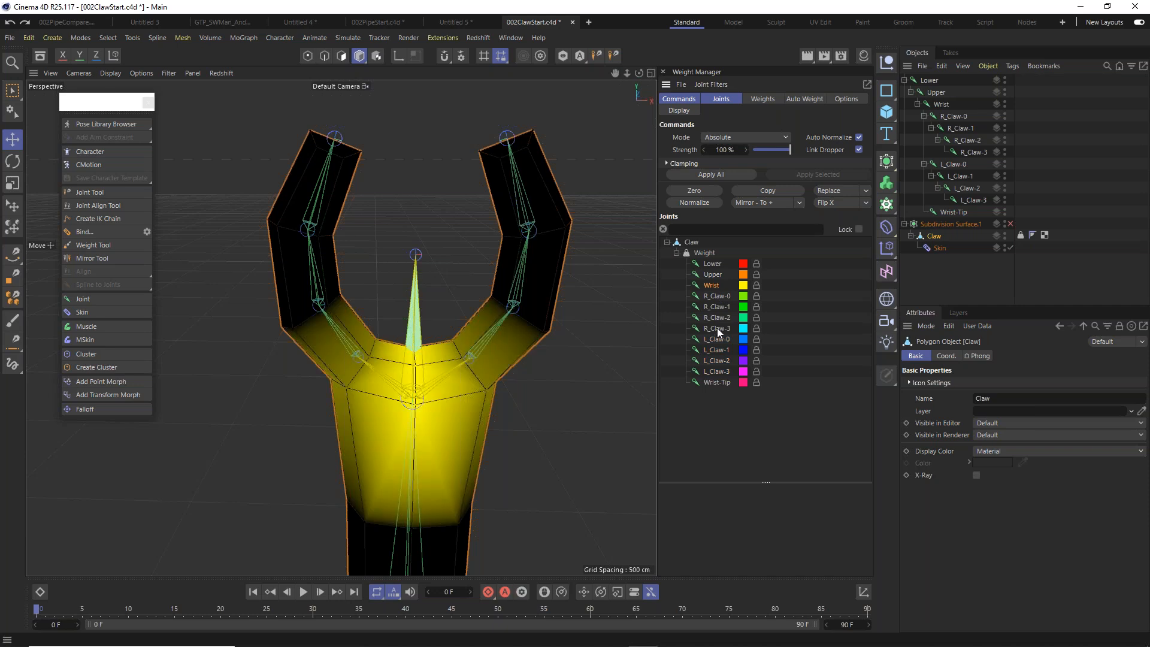
left_click(717, 328, "shift")
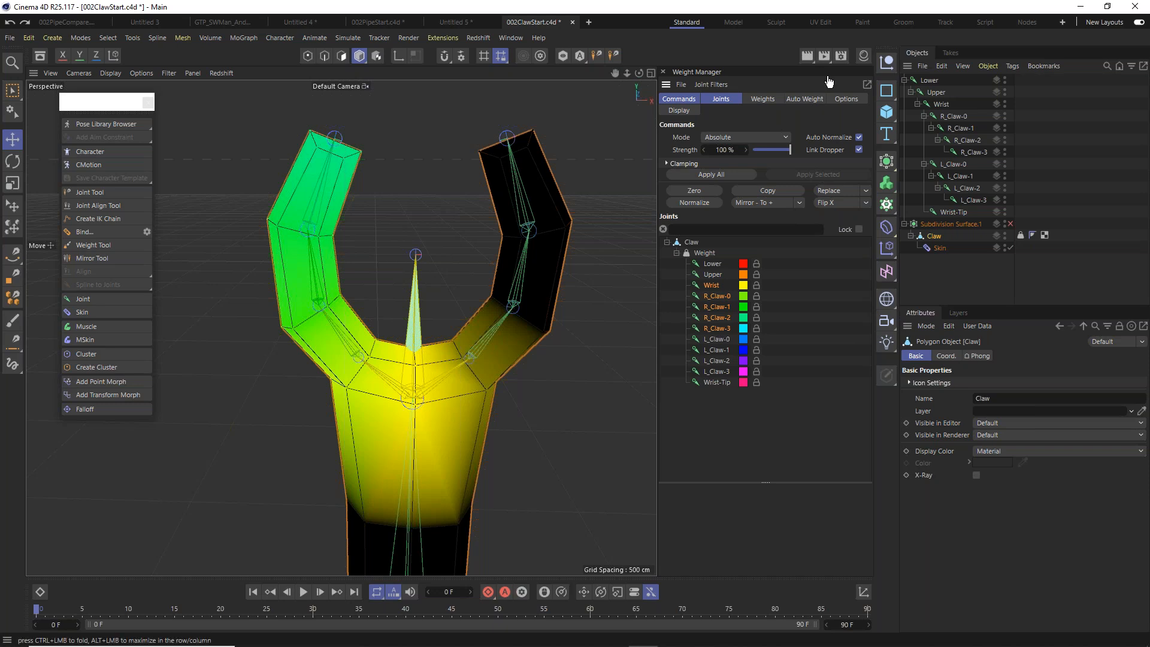
left_click(781, 193)
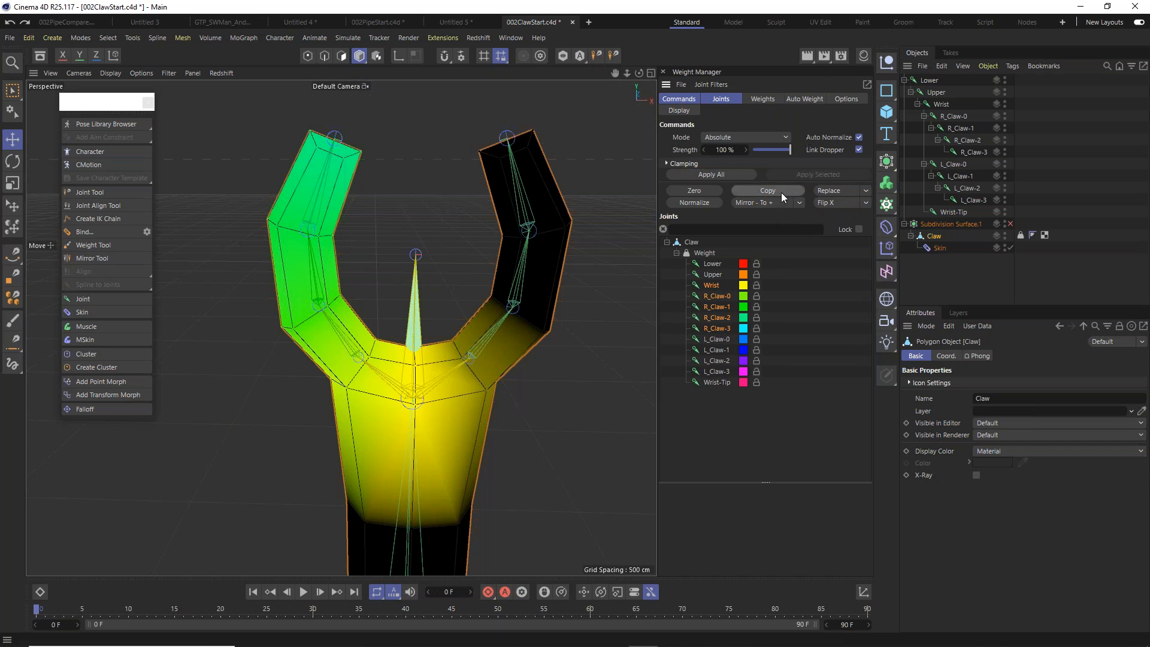
left_click(717, 340)
left_click(715, 372, "shift")
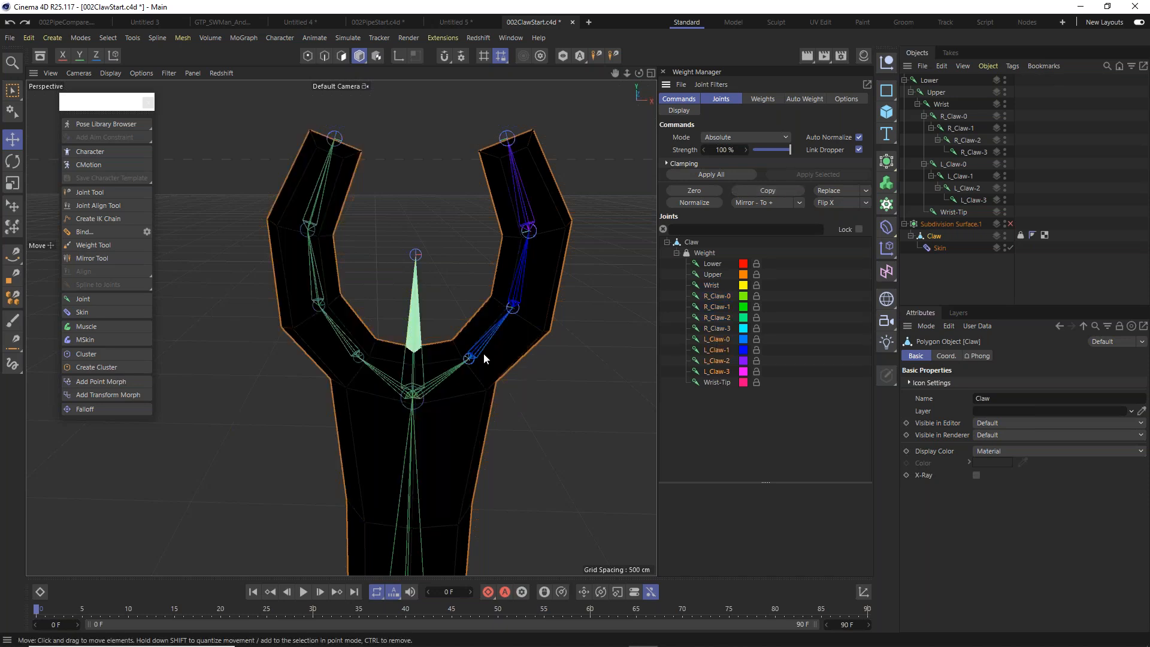
left_click(716, 285, "ctrl")
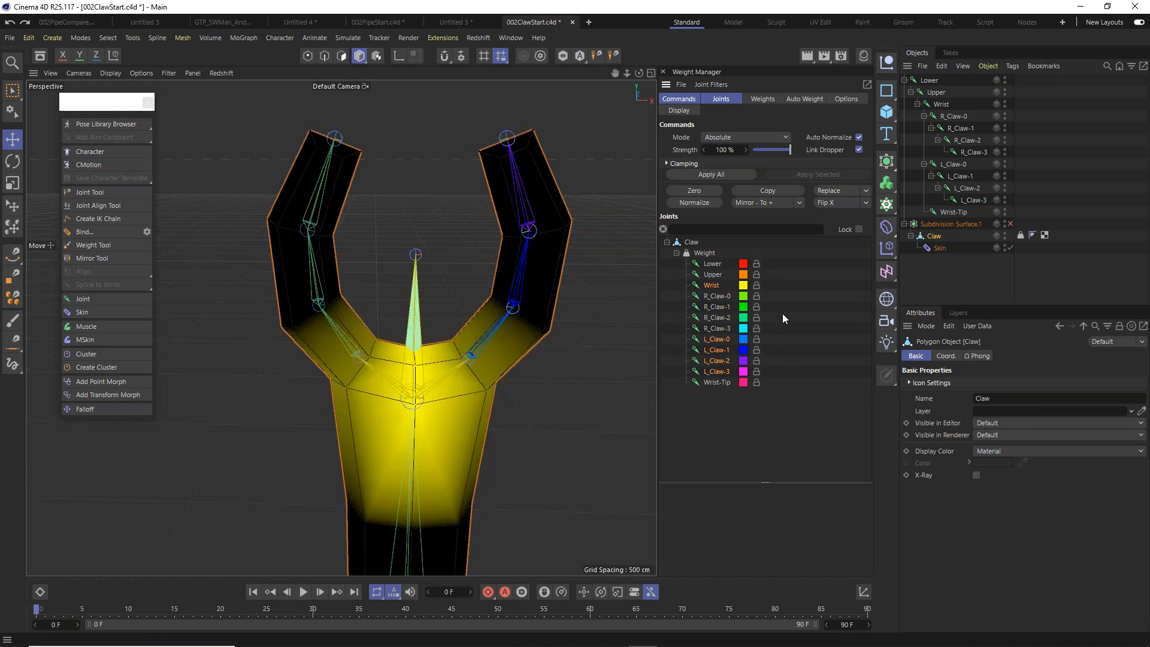
left_click(833, 191)
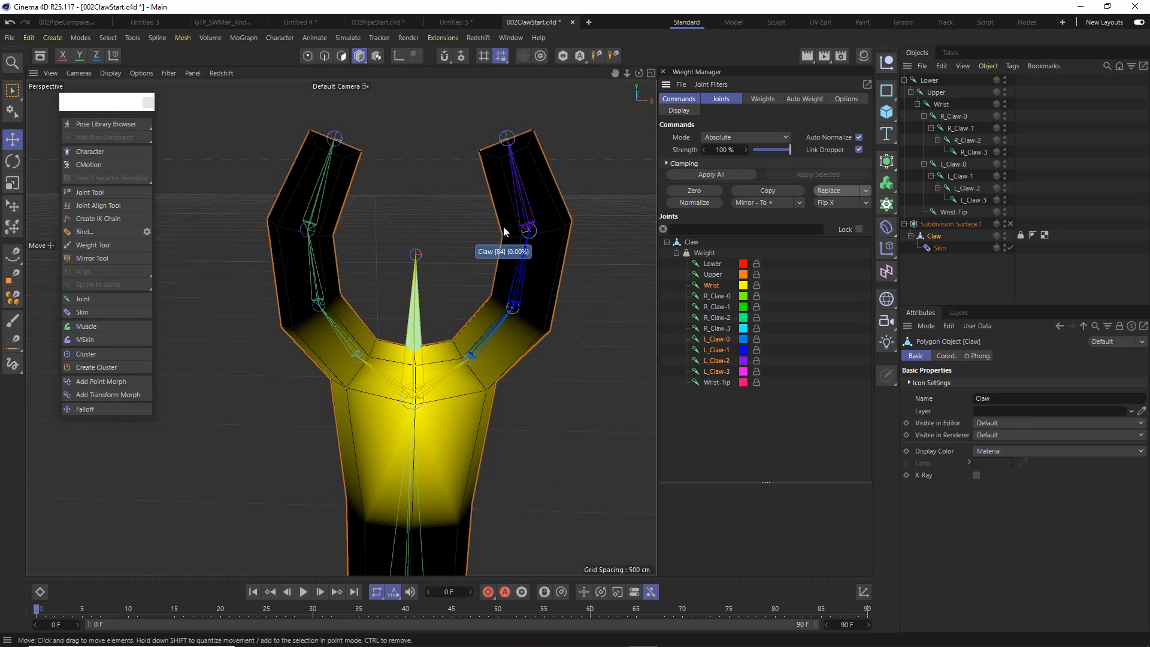
left_click(718, 296)
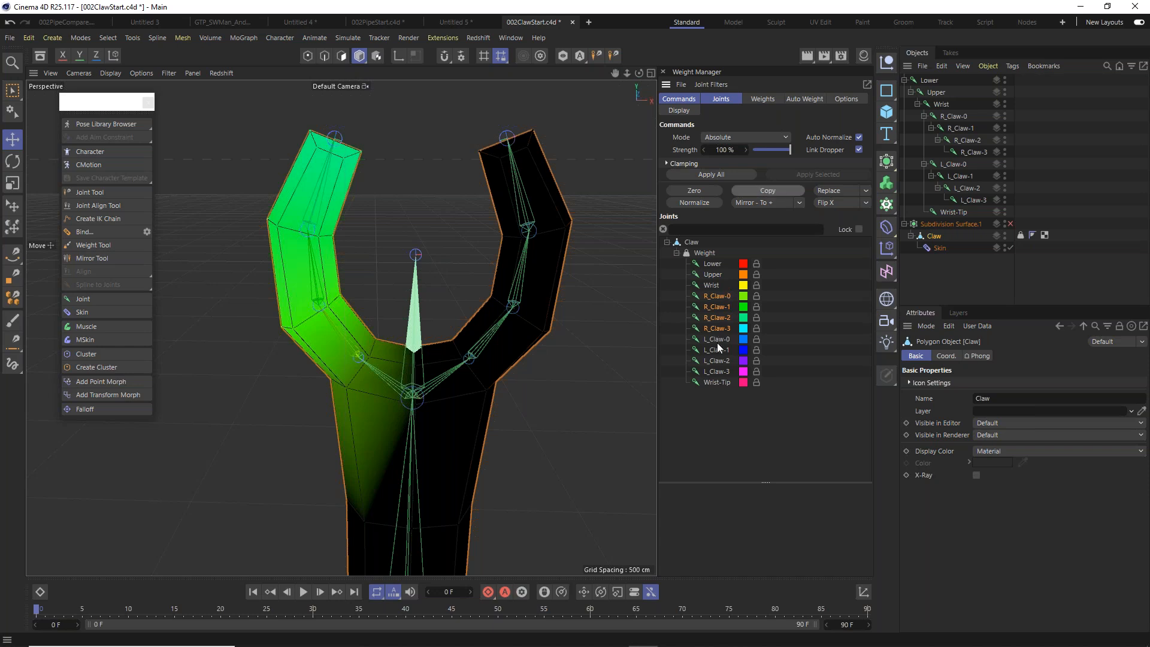
left_click_drag(717, 340, 712, 369)
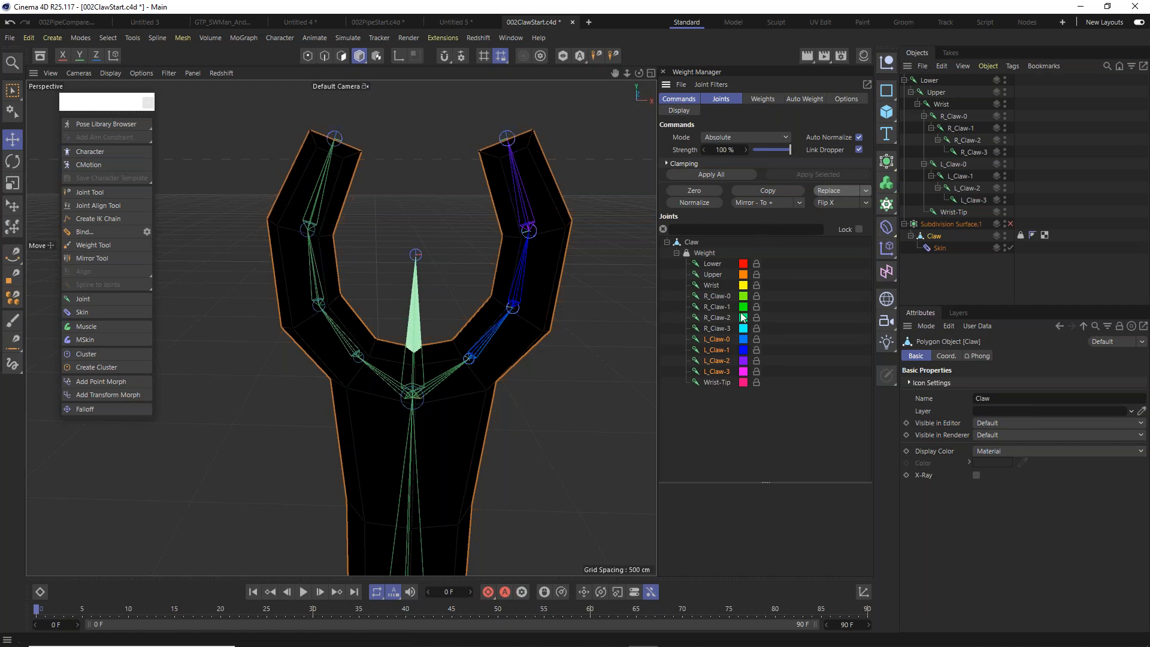
With joints R_Claw-0 through R_Claw-3 active, rectangle-select the Claw mesh's points along the R_Claw prong in point mode.
left_click(715, 297)
left_click(714, 327, "shift")
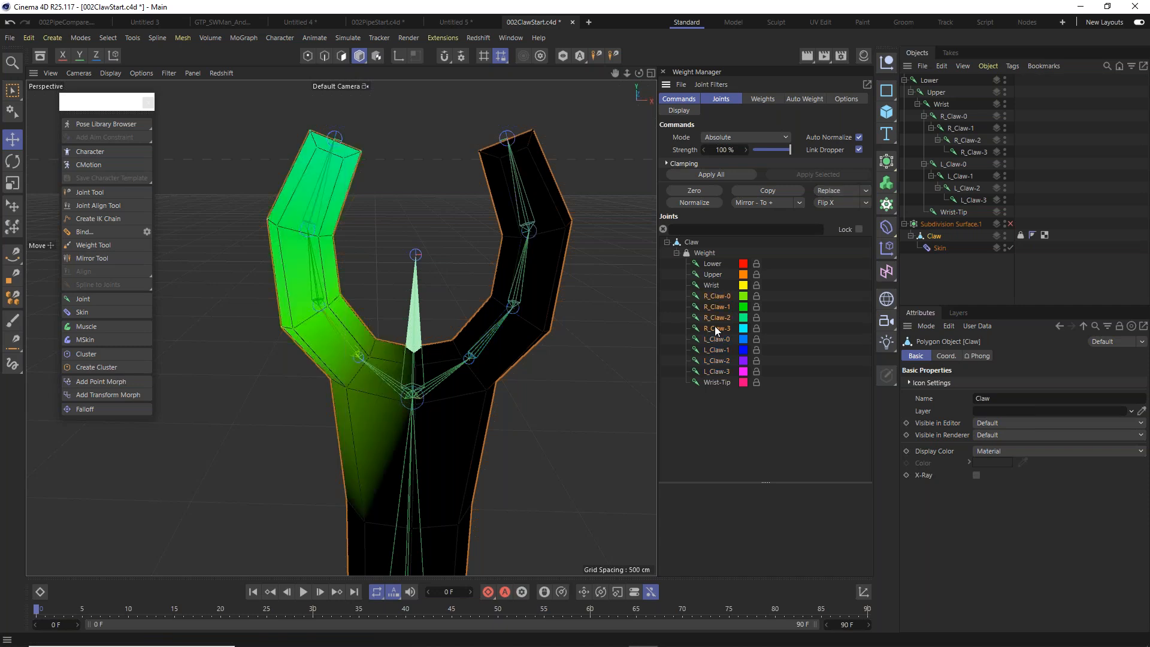
left_click(308, 57)
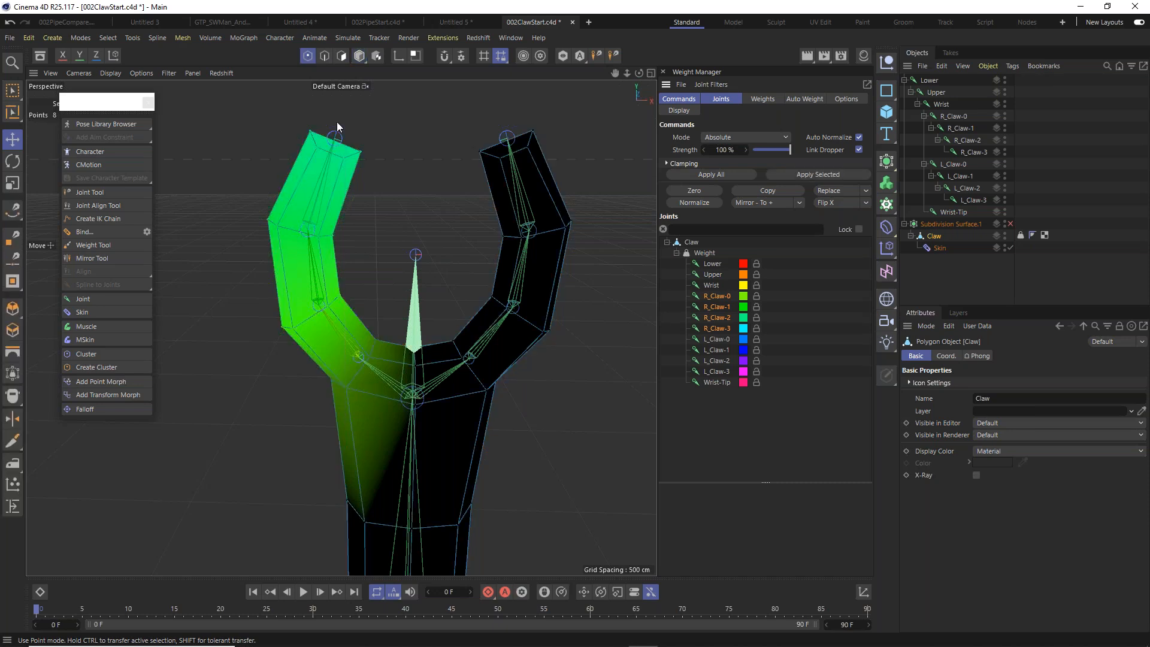
mouse_move(344, 294)
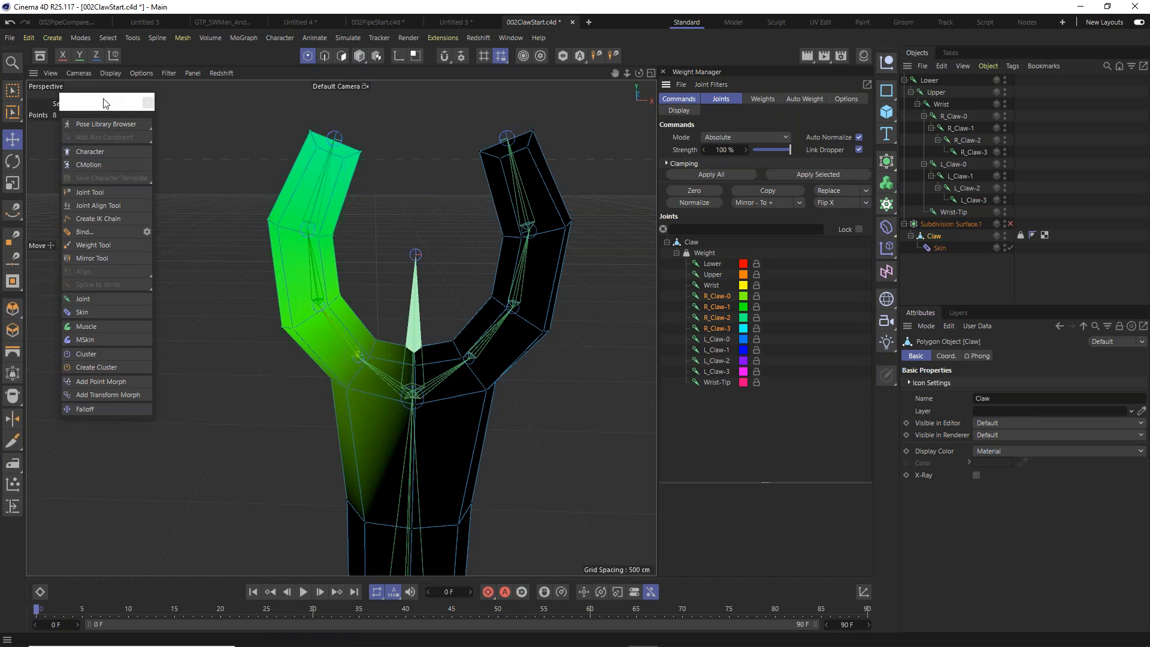
left_click(12, 90)
left_click_drag(232, 111, 381, 345)
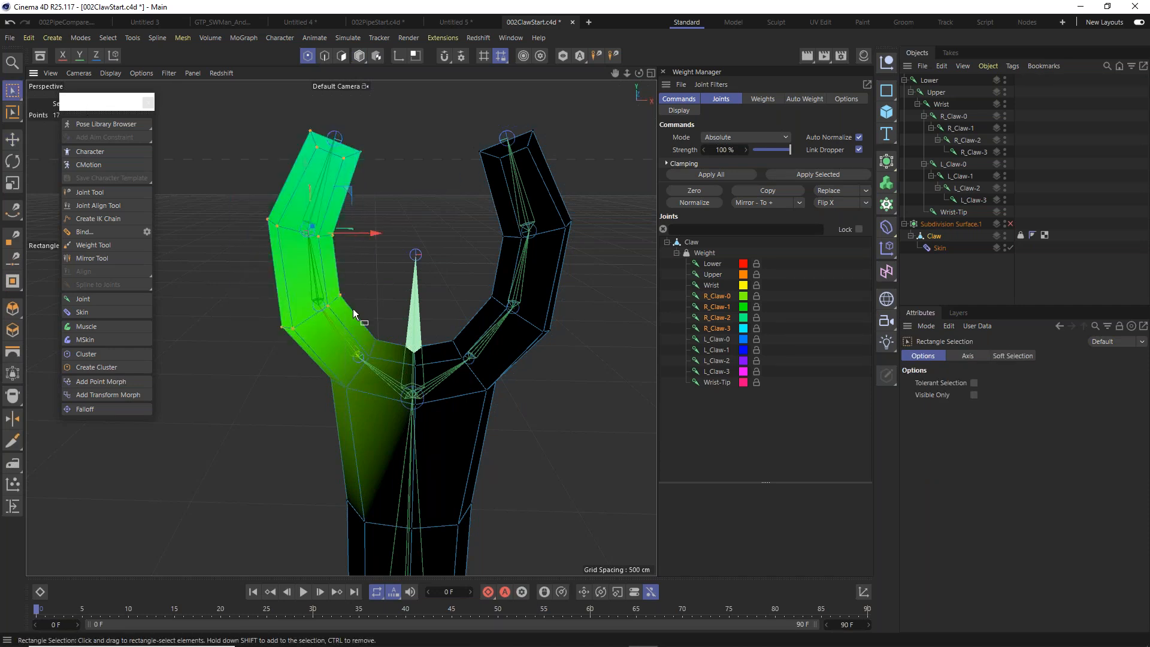
Copy the selected points' R_Claw-0 through R_Claw-3 weights and replace the weights of L_Claw-0 through L_Claw-3 with them.
mouse_move(336, 302)
left_mouse_down("alt")
mouse_move(48, 286)
mouse_move(380, 296)
mouse_move(353, 305)
left_mouse_up("alt")
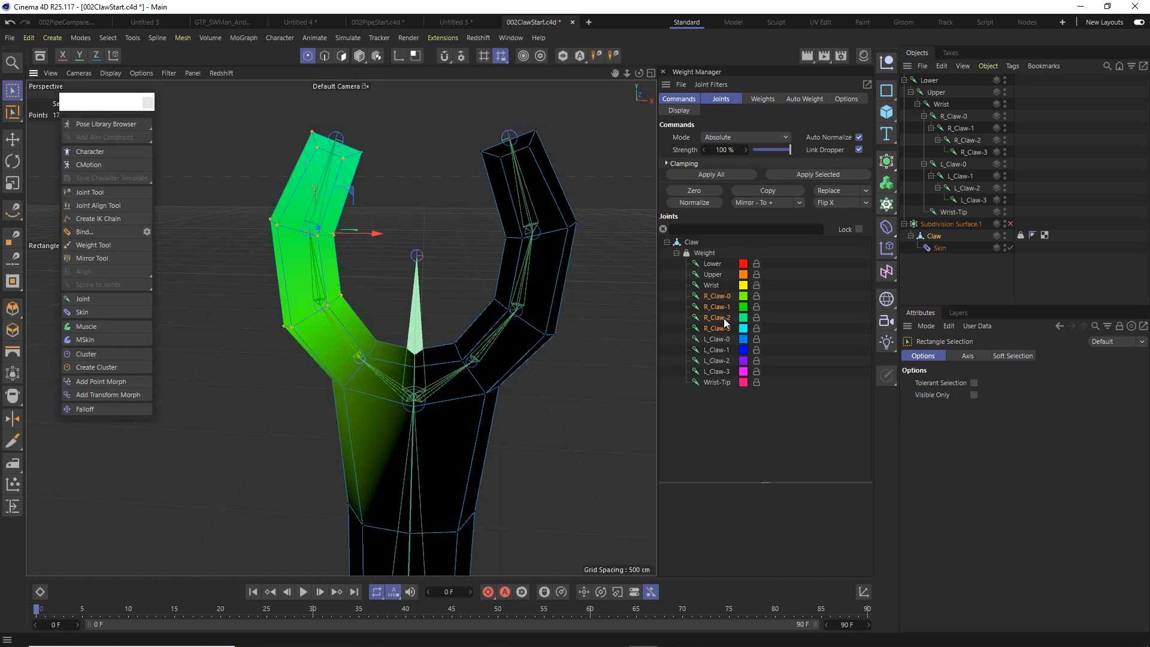
left_click(761, 190)
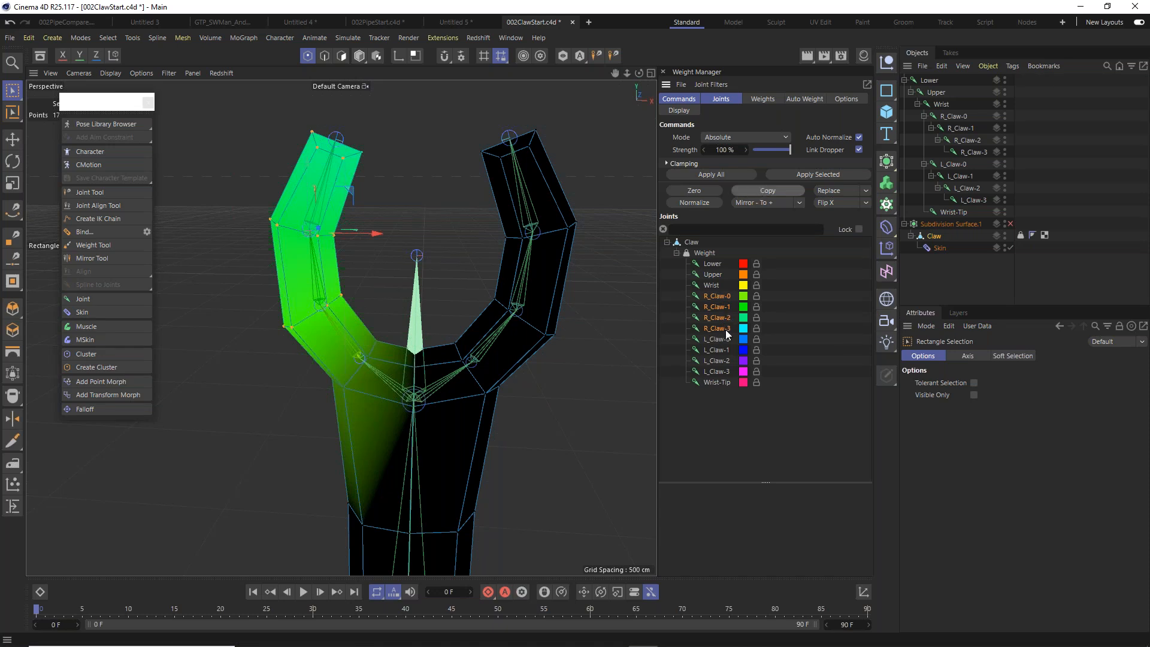
left_click_drag(714, 340, 714, 371)
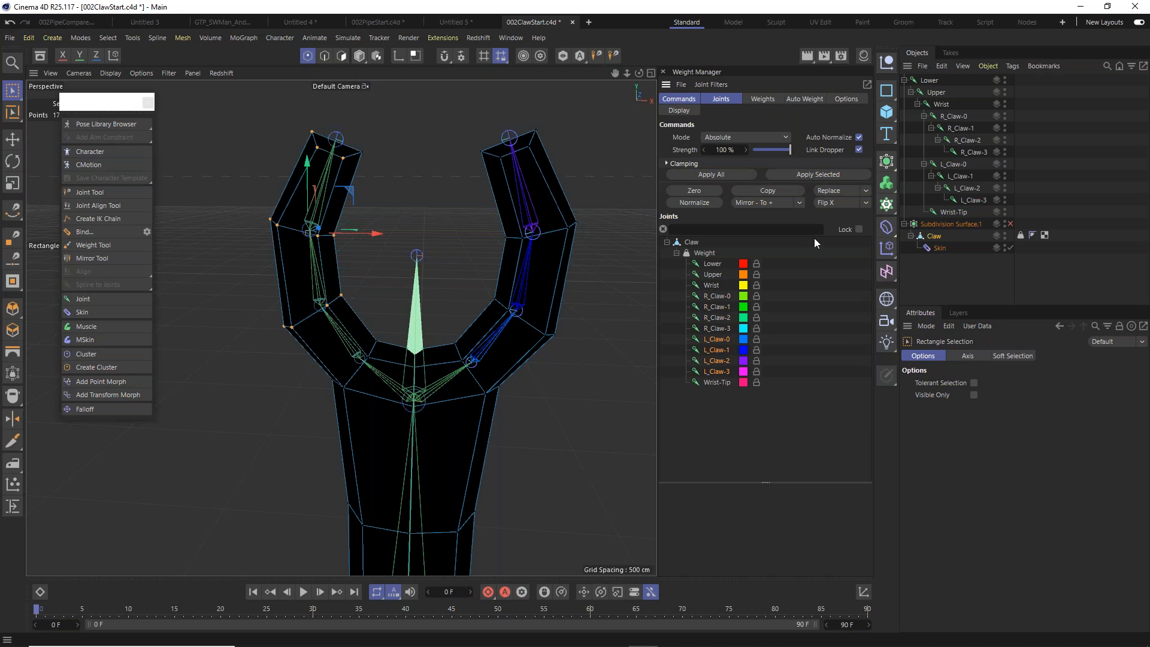
left_click(832, 190)
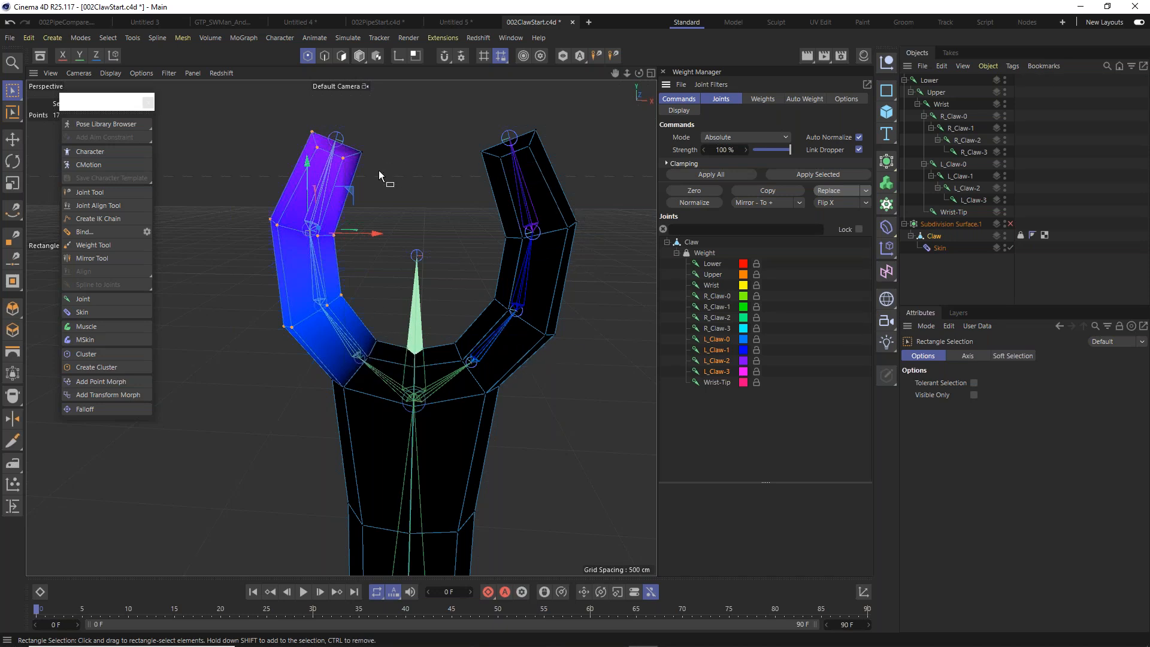
Examine the per-point joint weights and totals in the widened weights table, and return to the weight commands and joint list.
mouse_move(336, 237)
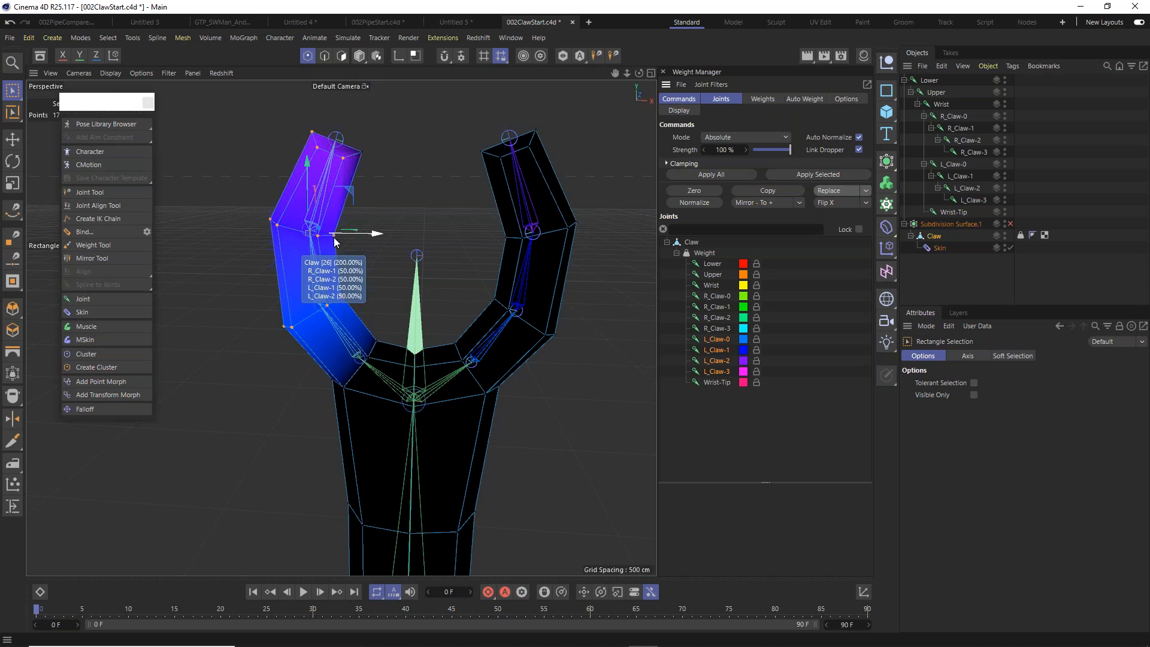
left_click(764, 99)
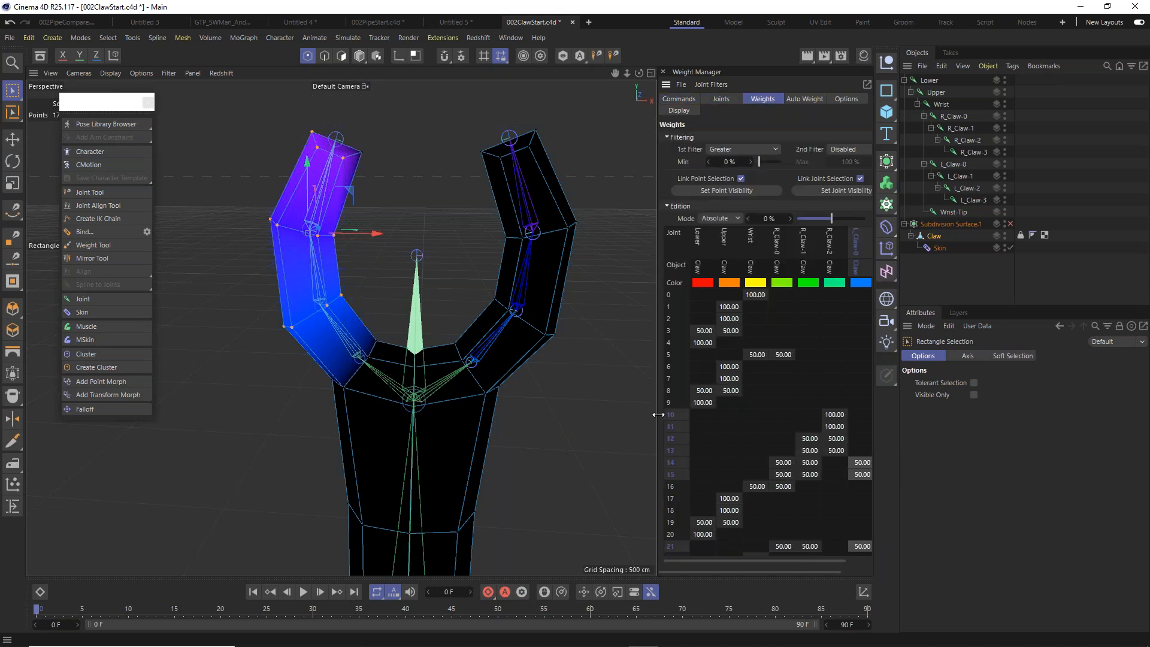
left_click_drag(658, 415, 526, 398)
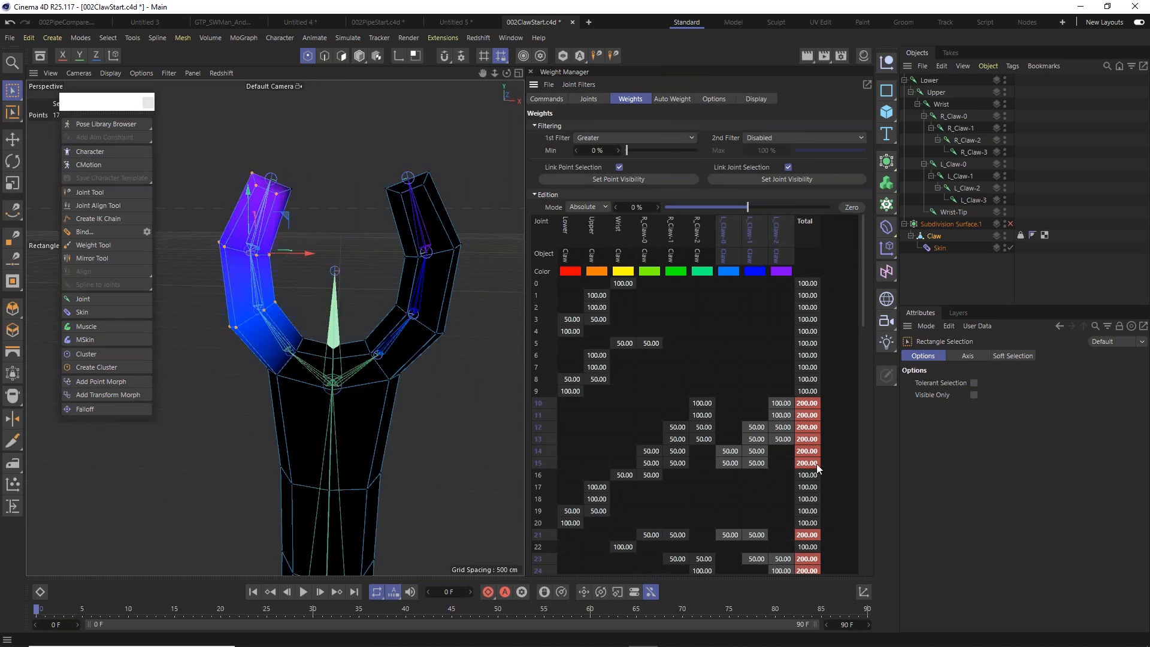
left_click(545, 98)
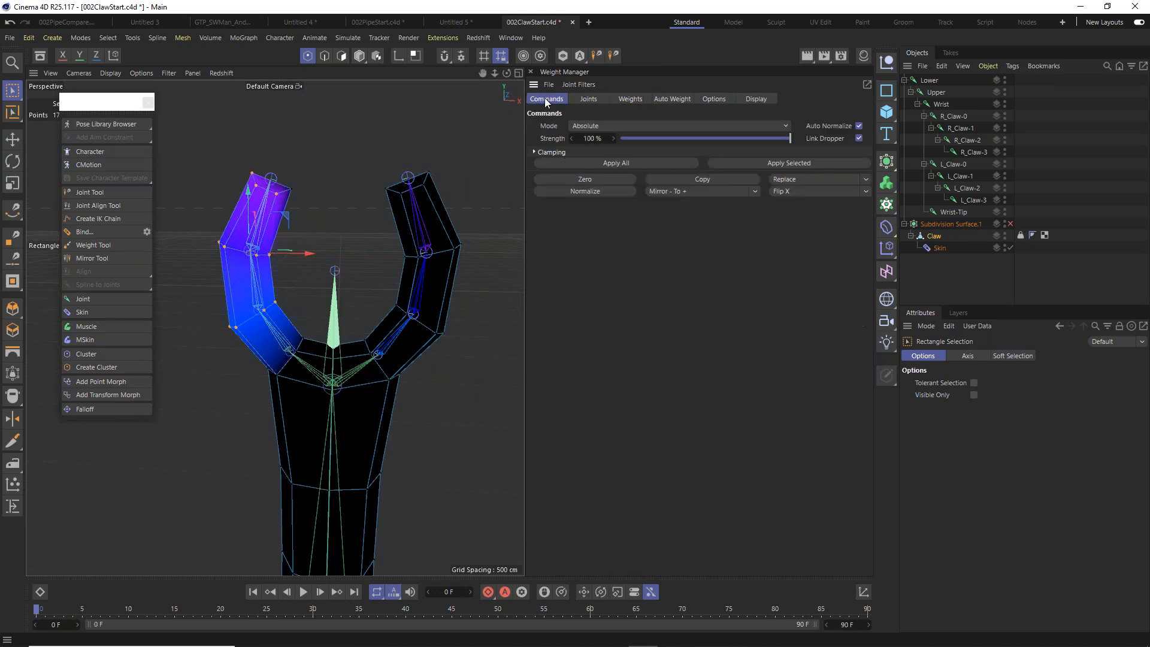
left_click(590, 98, "shift")
left_click_drag(530, 170, 667, 170)
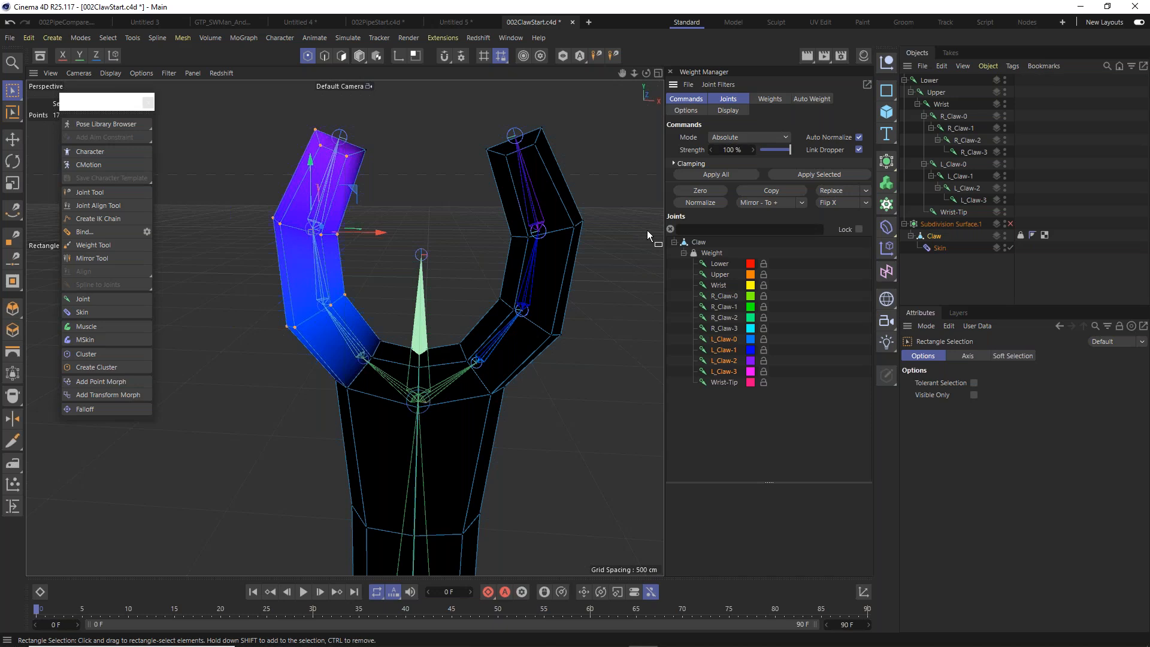
Flip the weights of L_Claw-0 through L_Claw-3 across X and check the point weights on both prongs.
left_click(842, 202)
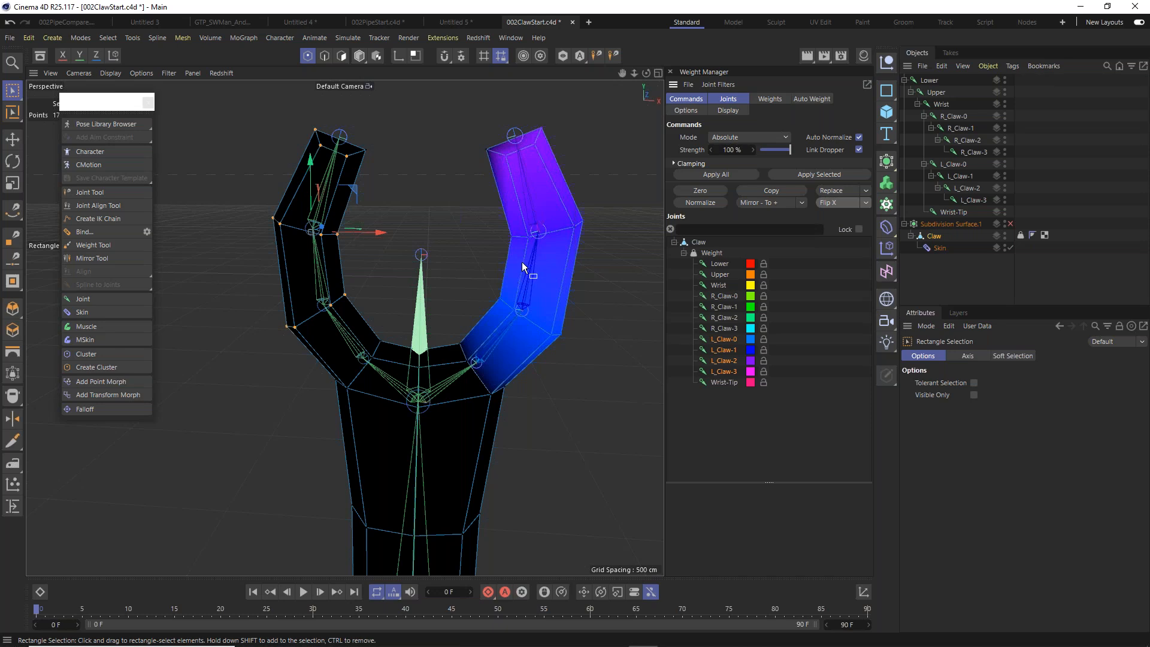
mouse_move(586, 222)
left_click_drag(354, 220, 332, 257)
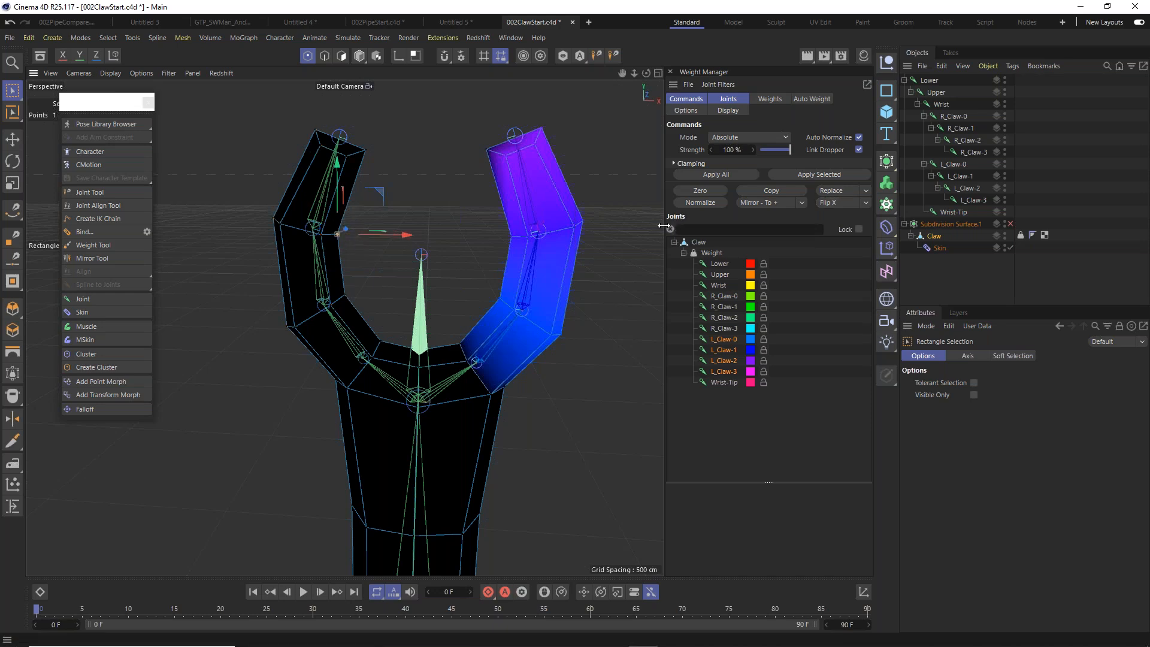
mouse_move(344, 242)
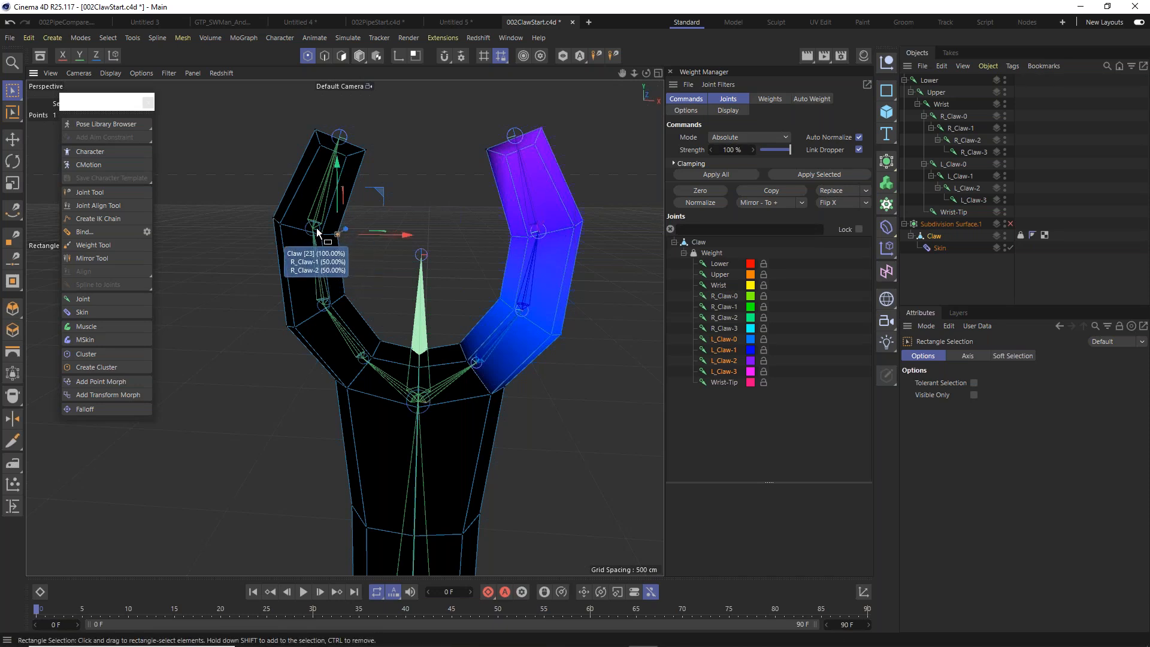
Reselect the R_Claw prong's points, clear the point selection, and activate the Move tool.
left_click_drag(229, 122, 383, 309)
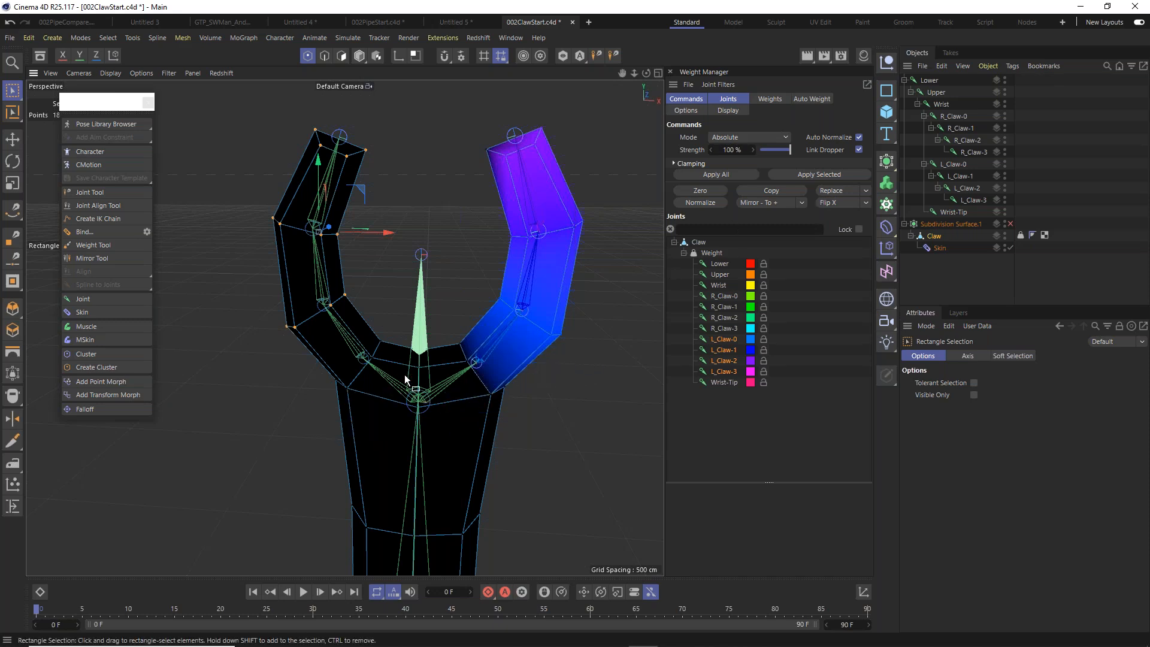
left_click_drag(447, 321, 519, 438)
key("e")
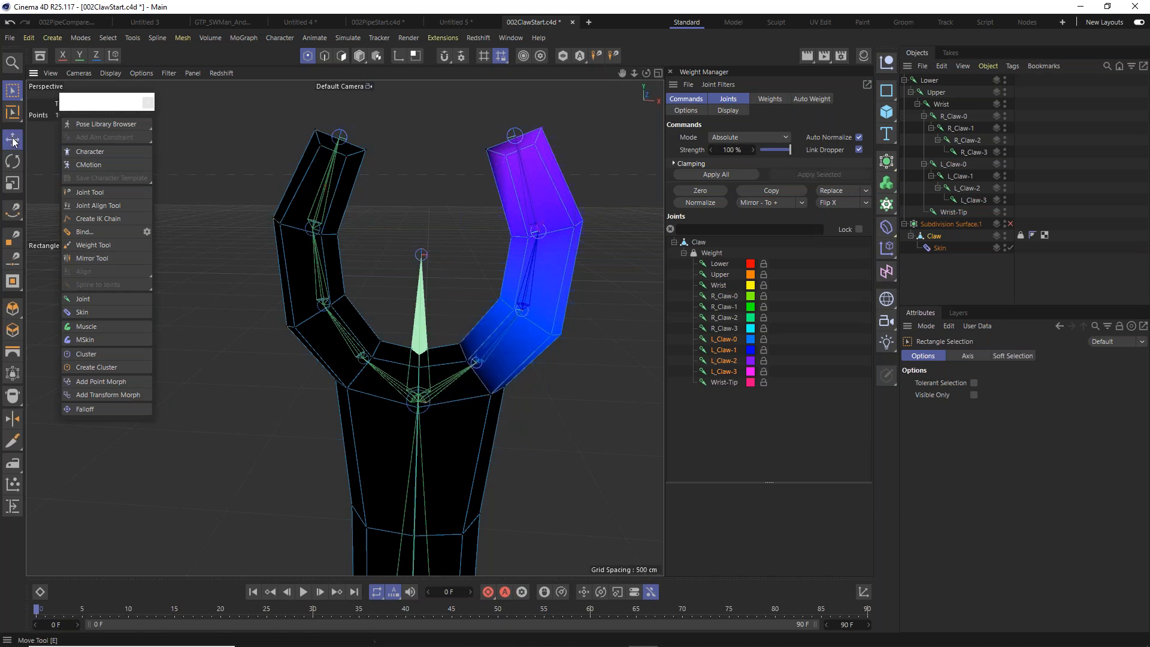
Select the edges around the base of the L_Claw prong, where it joins the wrist, in Edge mode.
left_click(325, 55)
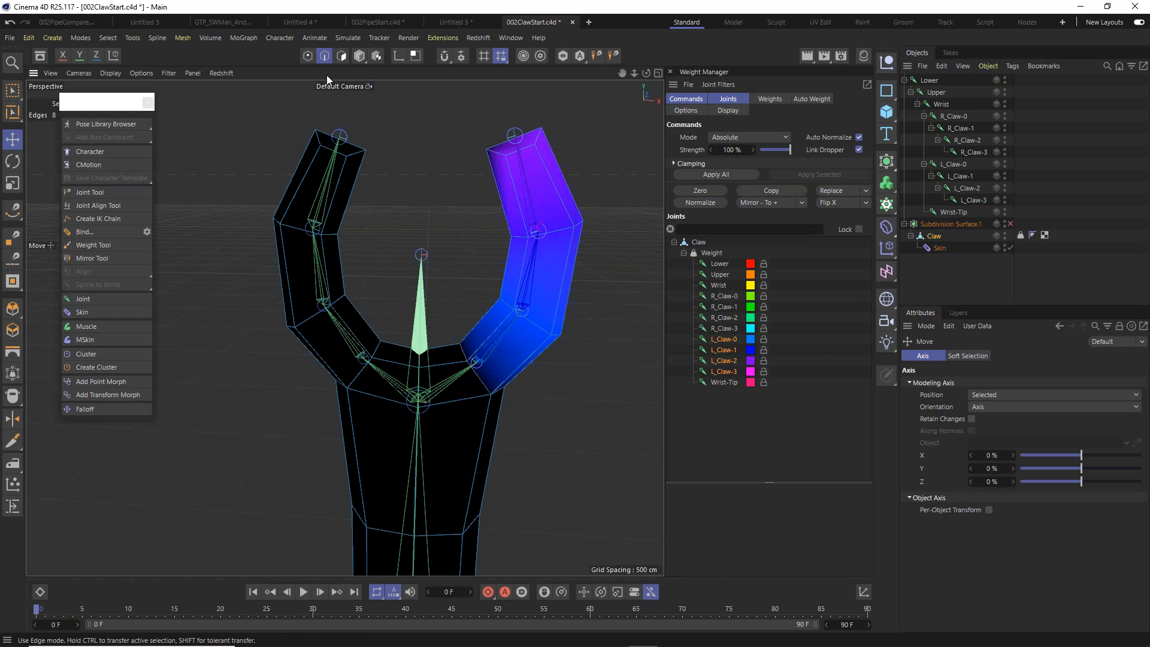
left_click(476, 388)
left_click_drag(509, 328, 673, 295, "alt")
left_click(503, 396, "shift")
left_click(551, 406, "shift")
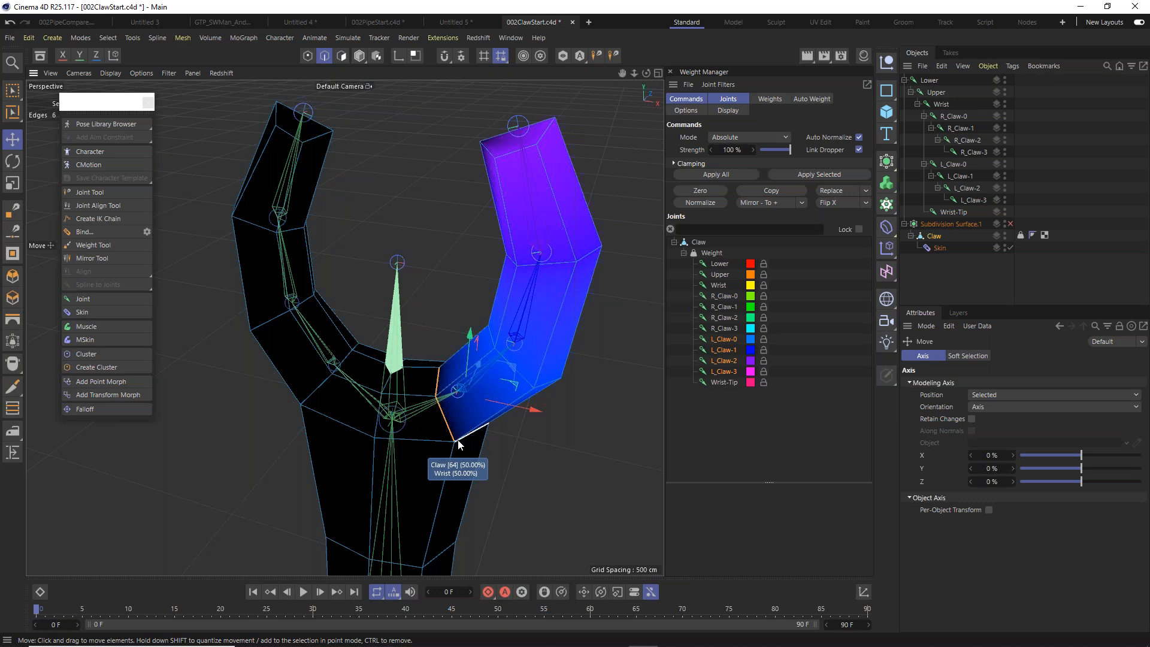
Apply 100% absolute weighting with Auto Normalize for the Wrist and L_Claw-0 joints to the selected edges.
left_click(725, 286)
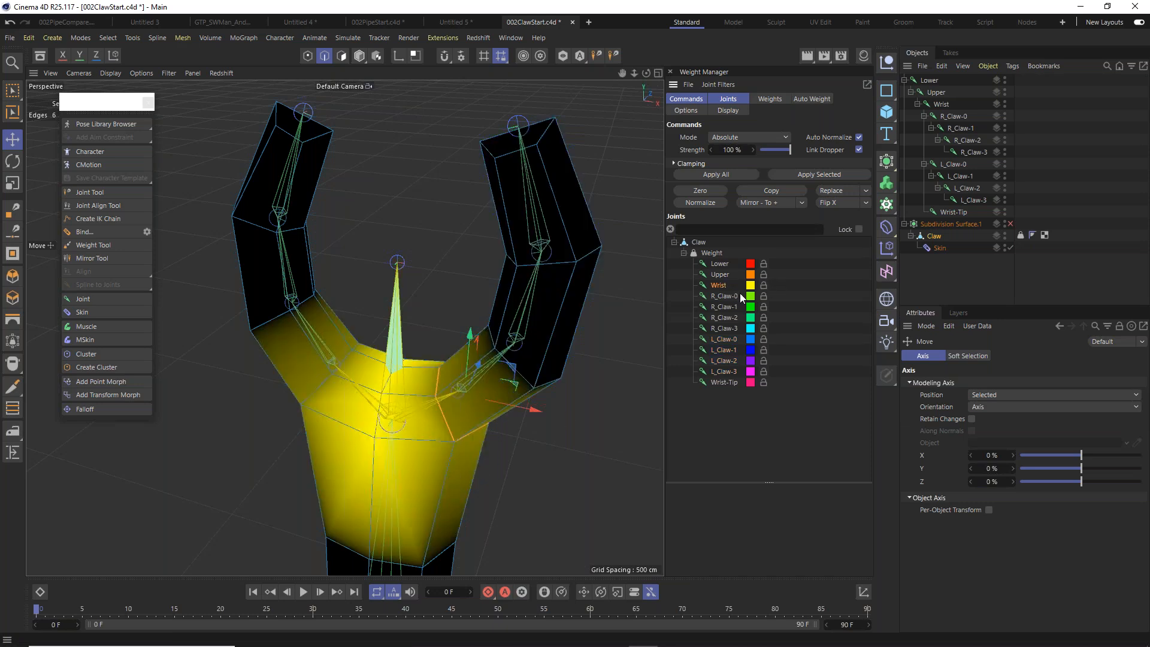
left_click(729, 340, "ctrl")
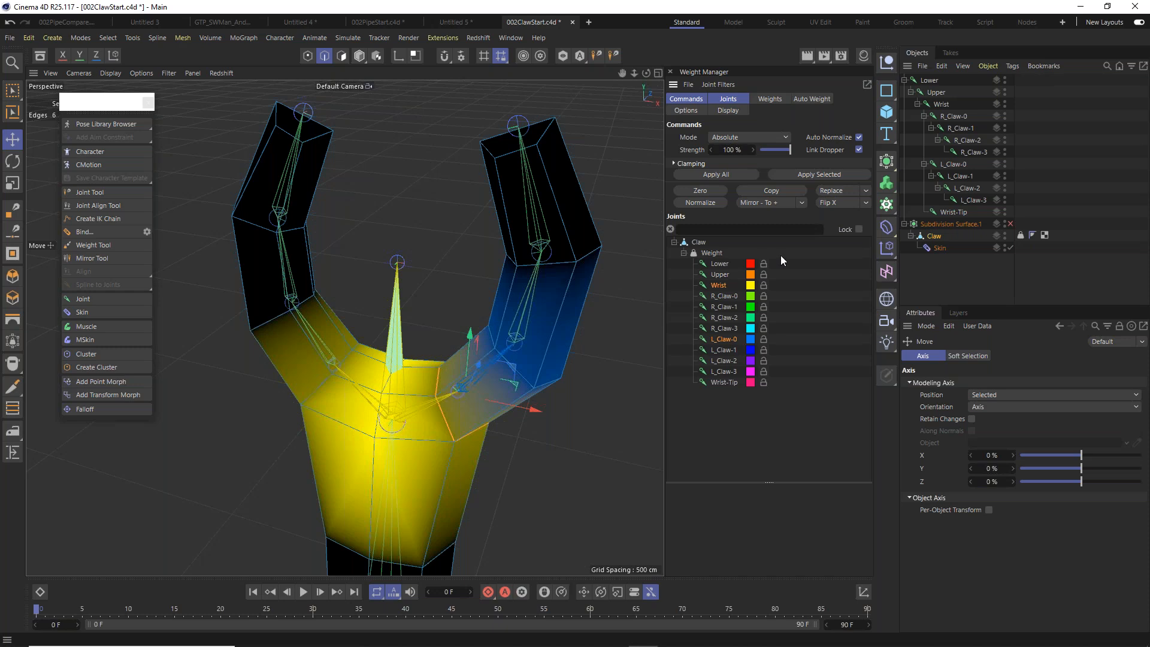
left_click(828, 174)
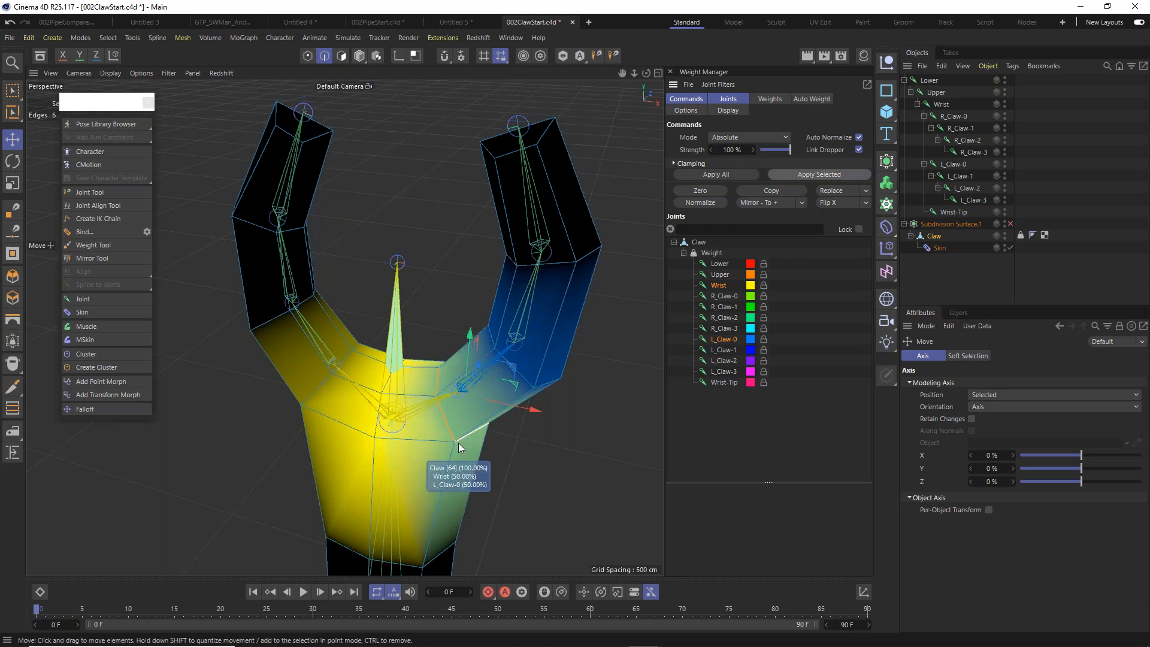
Turn on the Subdivision Surface to smooth the claw mesh.
scroll(490, 345, "down", 5)
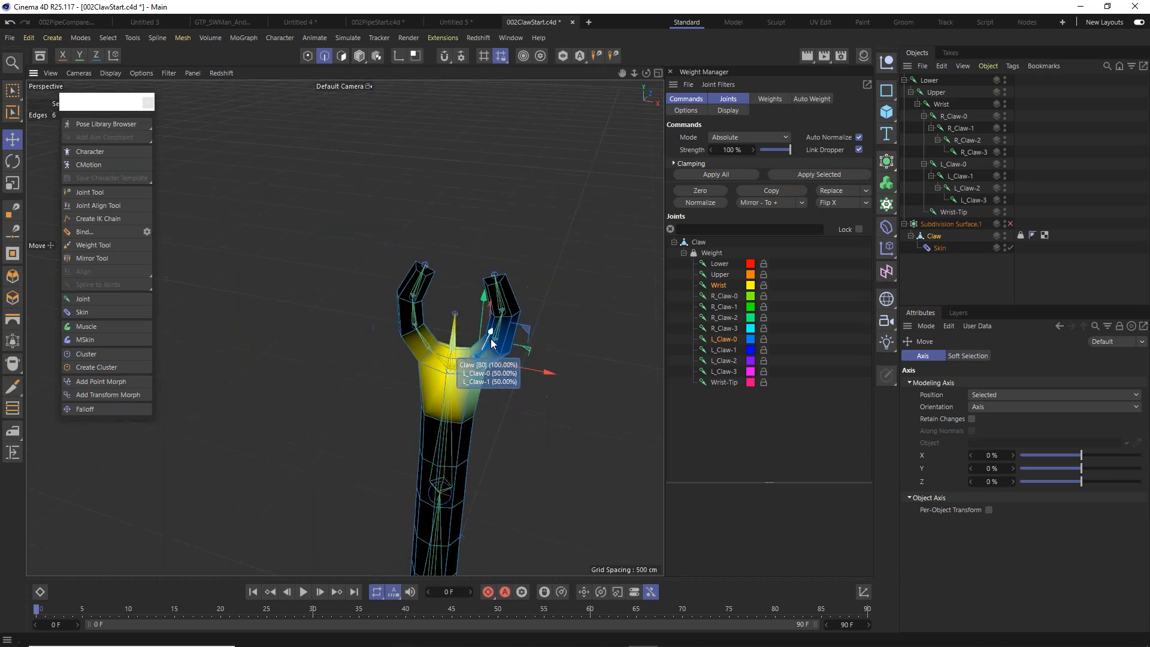
middle_click_drag(484, 359, 530, 213, "alt")
left_click_drag(530, 214, 612, 264, "alt")
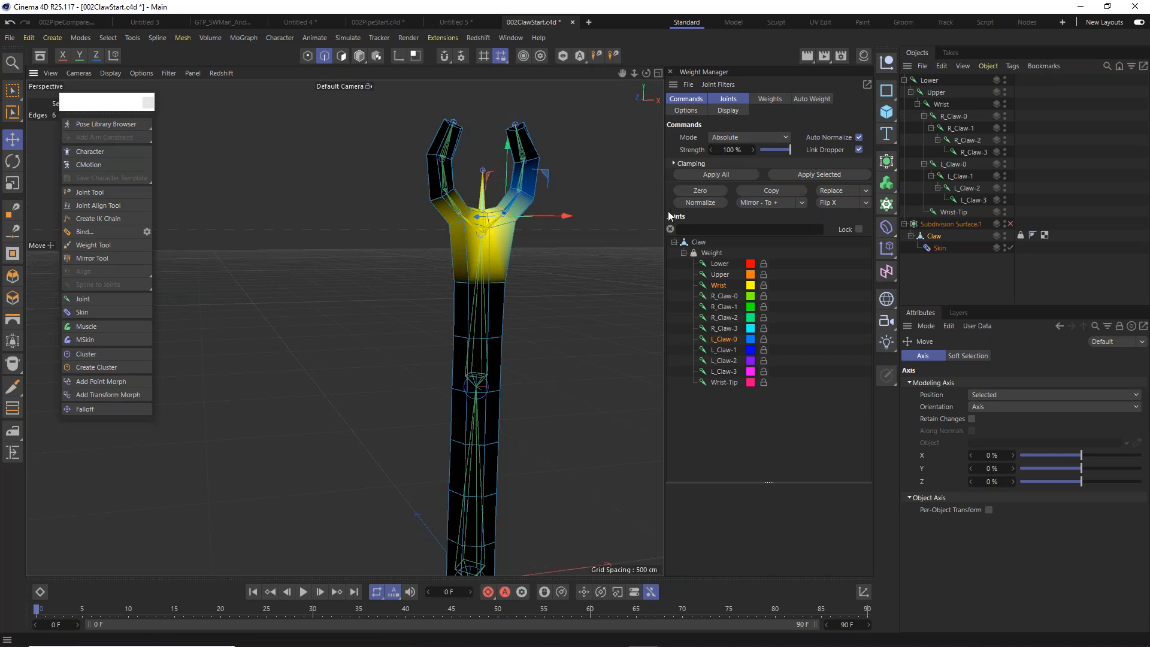
left_click(1011, 224)
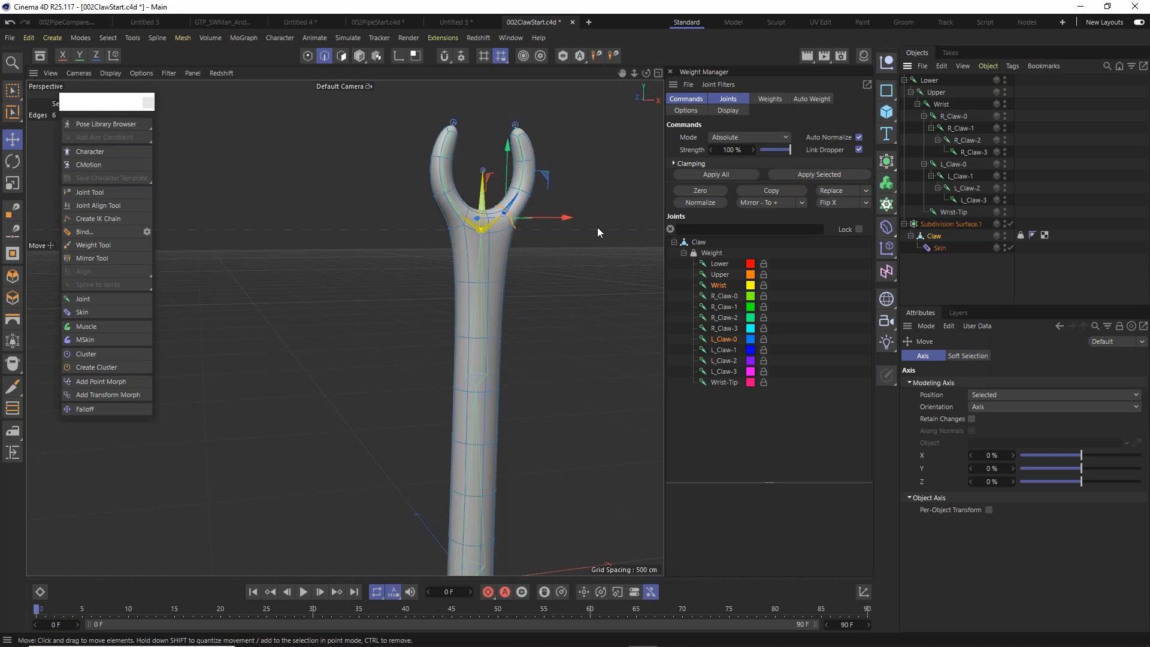
left_click_drag(484, 253, 437, 285, "alt")
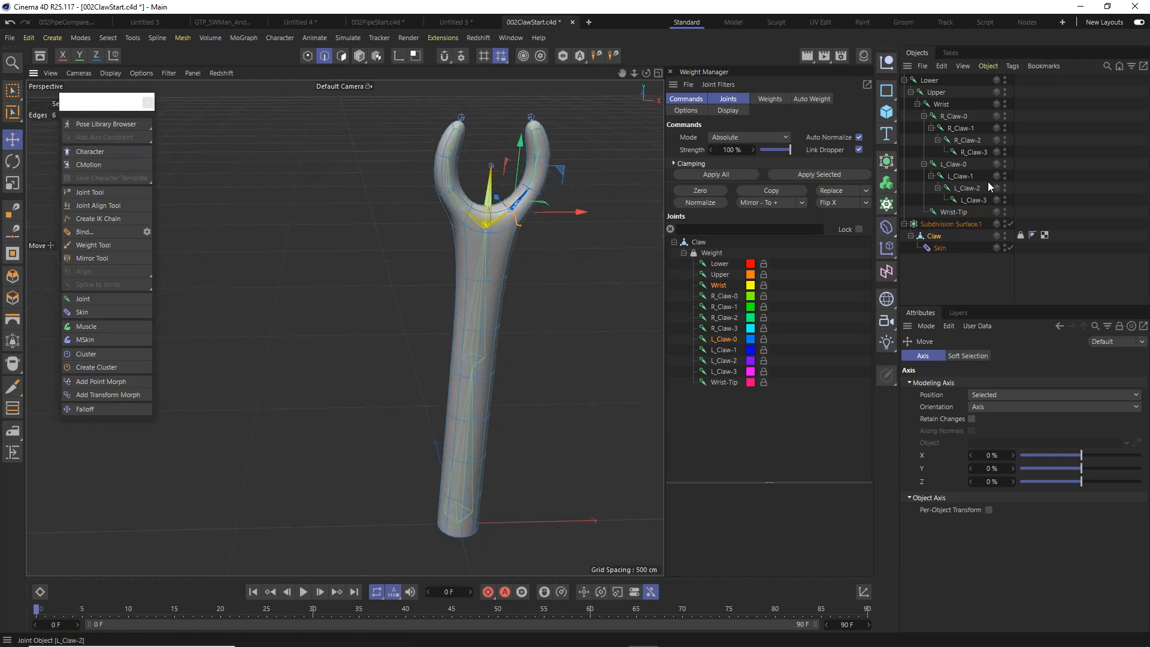
Try rotating the Wrist joint in Model mode to test the deformation, and undo the rotation.
left_click(947, 103)
key("r")
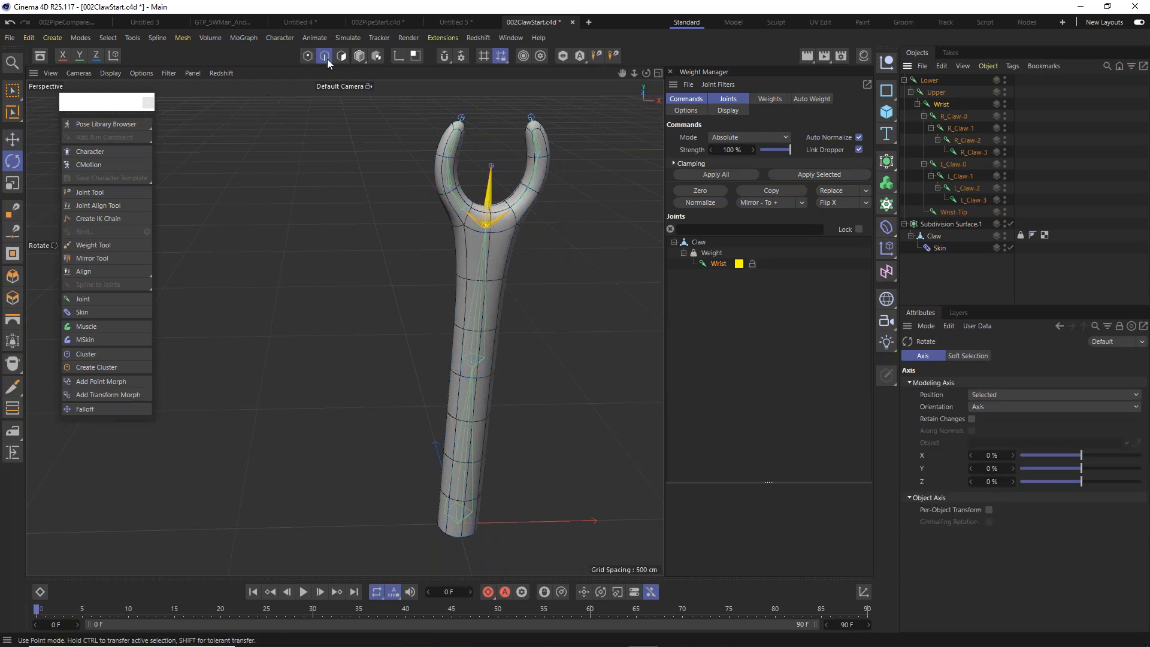
left_click(359, 57)
mouse_move(519, 203)
left_mouse_down()
mouse_move(541, 218)
mouse_move(530, 209)
left_mouse_up()
key("ctrl+z")
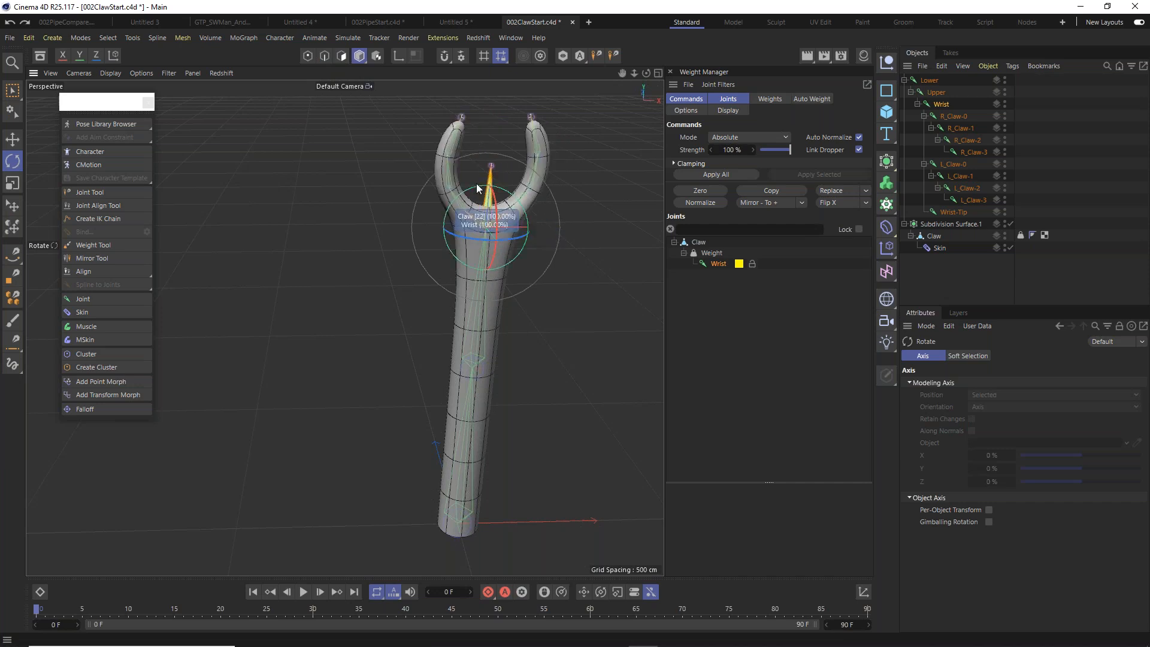
Try rotating the R_Claw-0 joint to test how its prong deforms, and undo the rotation.
scroll(452, 179, "up", 3)
scroll(502, 188, "up", 2)
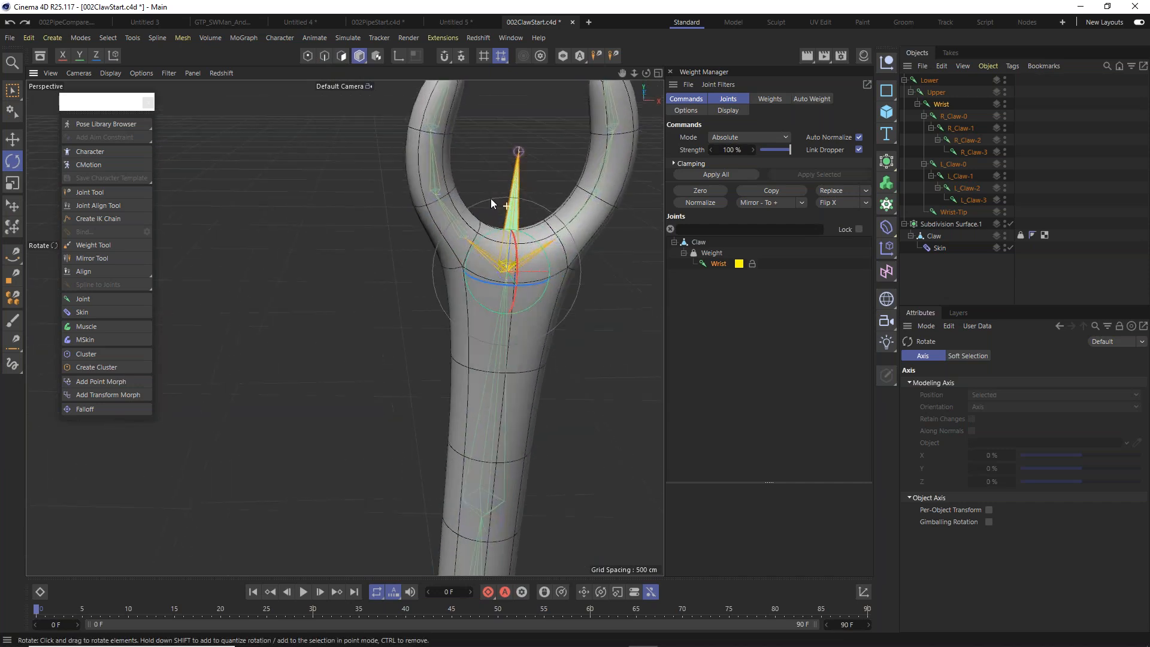
left_click_drag(491, 199, 480, 170, "alt")
left_click(951, 116)
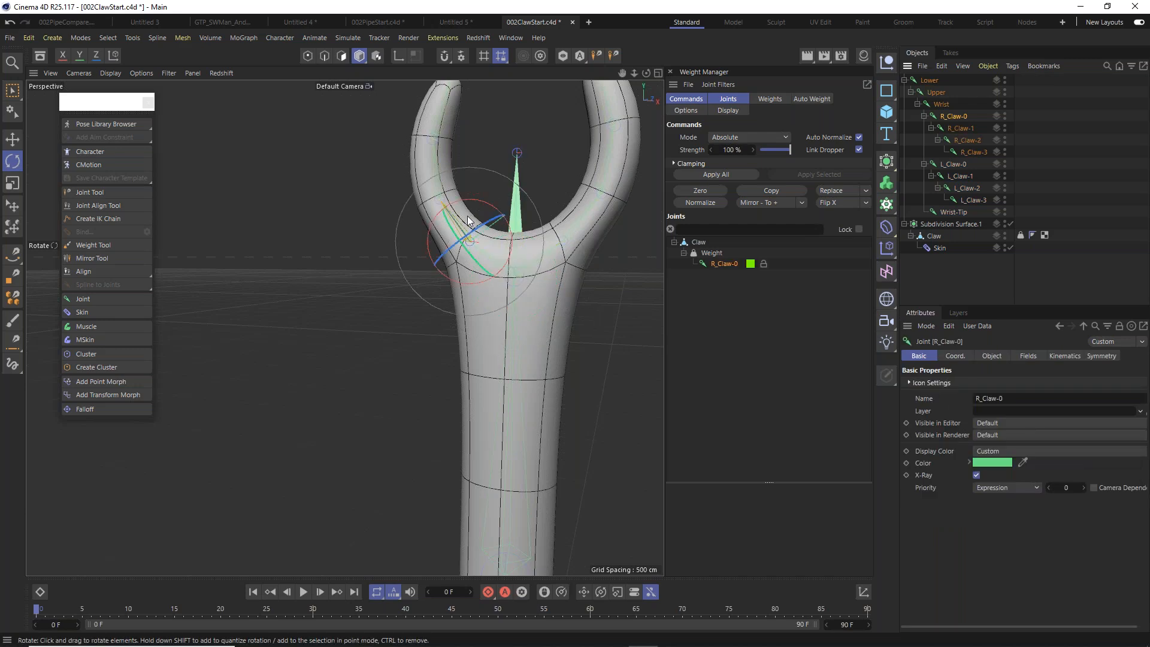
left_click_drag(483, 202, 491, 174)
left_click(954, 127)
key("ctrl+z")
key("ctrl+z")
key("ctrl+z")
Clear the object selection and examine the whole smoothed claw and its two prongs.
scroll(485, 305, "down", 3)
scroll(485, 304, "down", 2)
middle_click_drag(505, 293, 430, 249, "alt")
left_click_drag(437, 300, 468, 325, "alt")
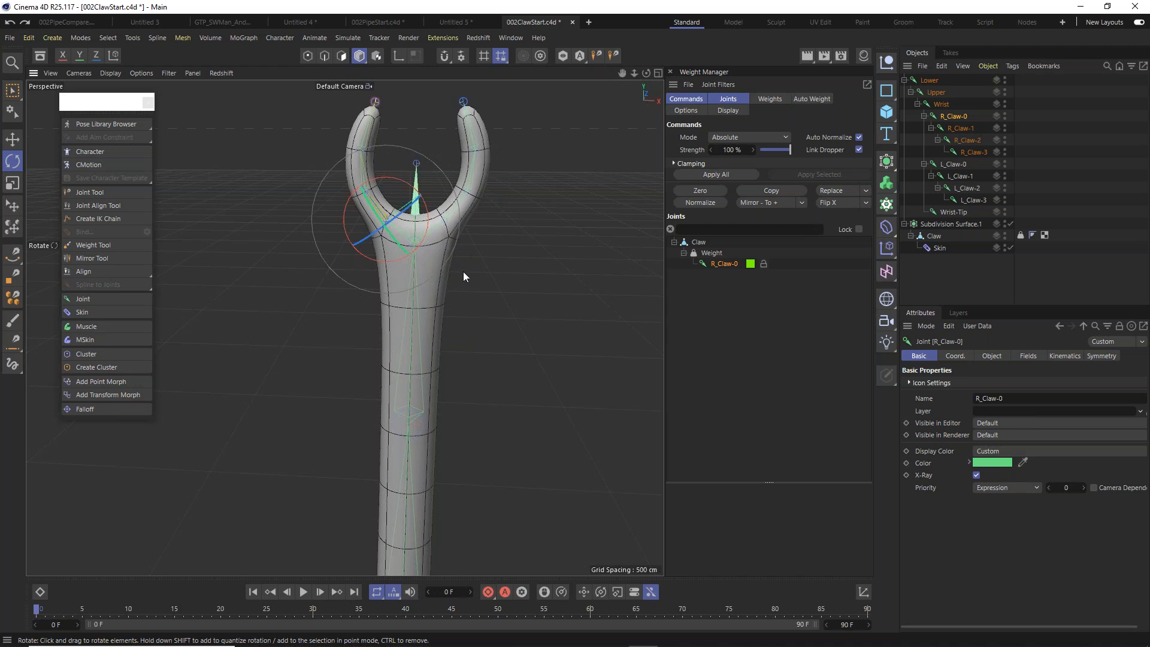
scroll(405, 290, "up", 4)
scroll(405, 291, "down", 3)
mouse_move(447, 272)
middle_mouse_down("alt")
mouse_move(447, 364)
mouse_move(428, 257)
mouse_move(434, 278)
middle_mouse_up("alt")
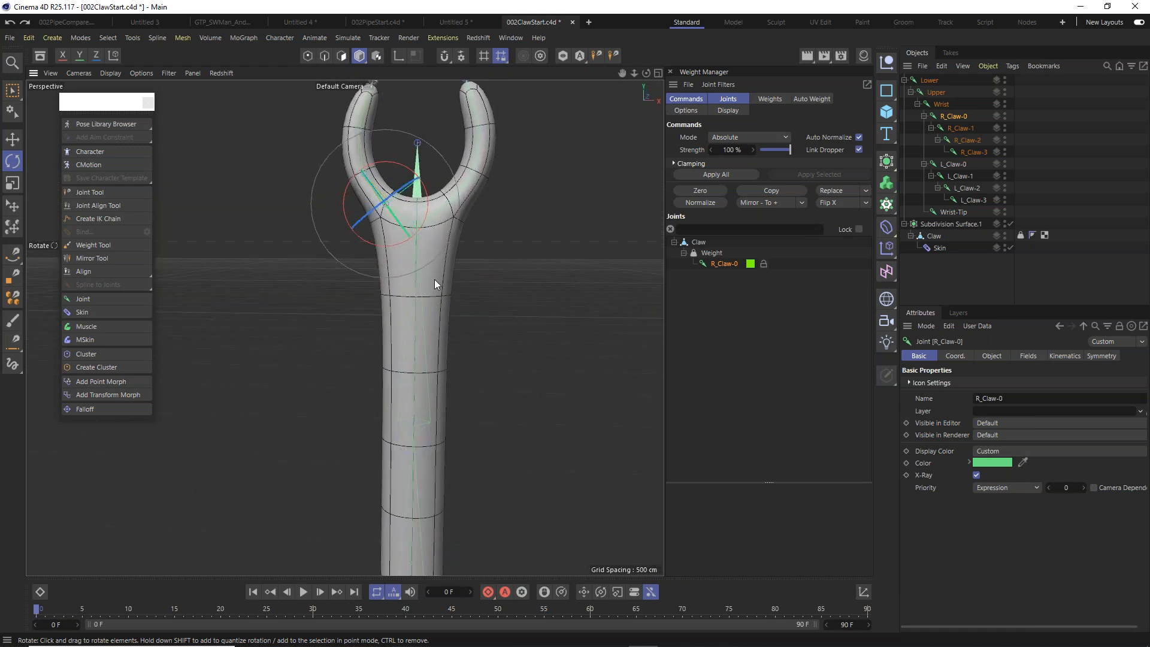
scroll(465, 287, "down", 4)
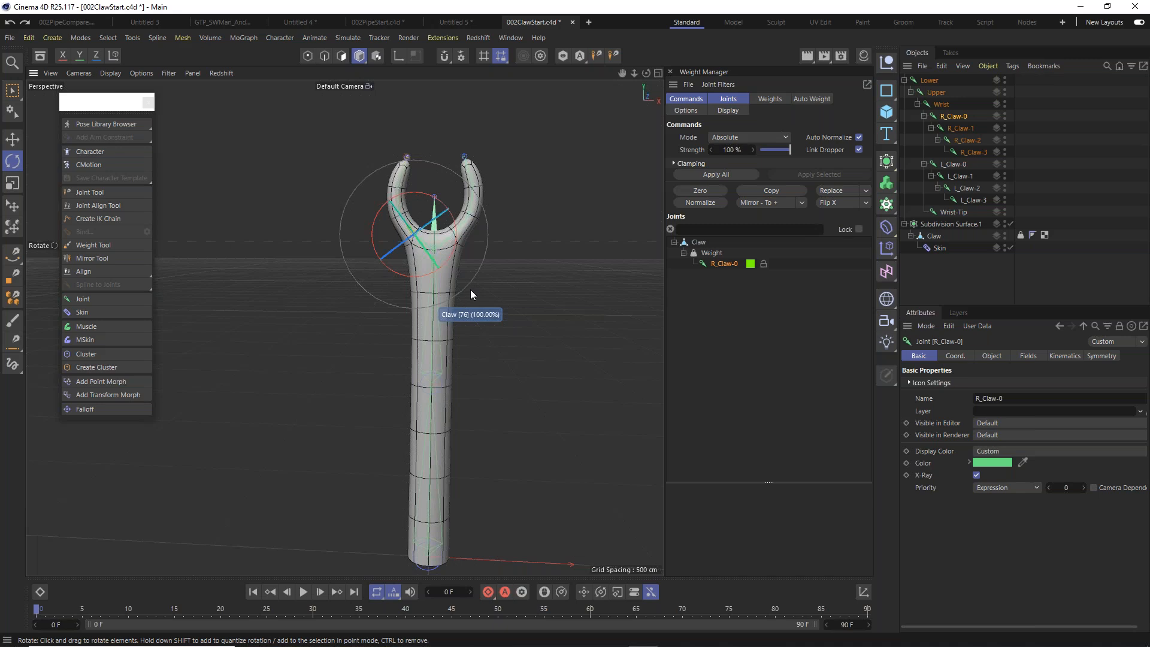
left_click(526, 235)
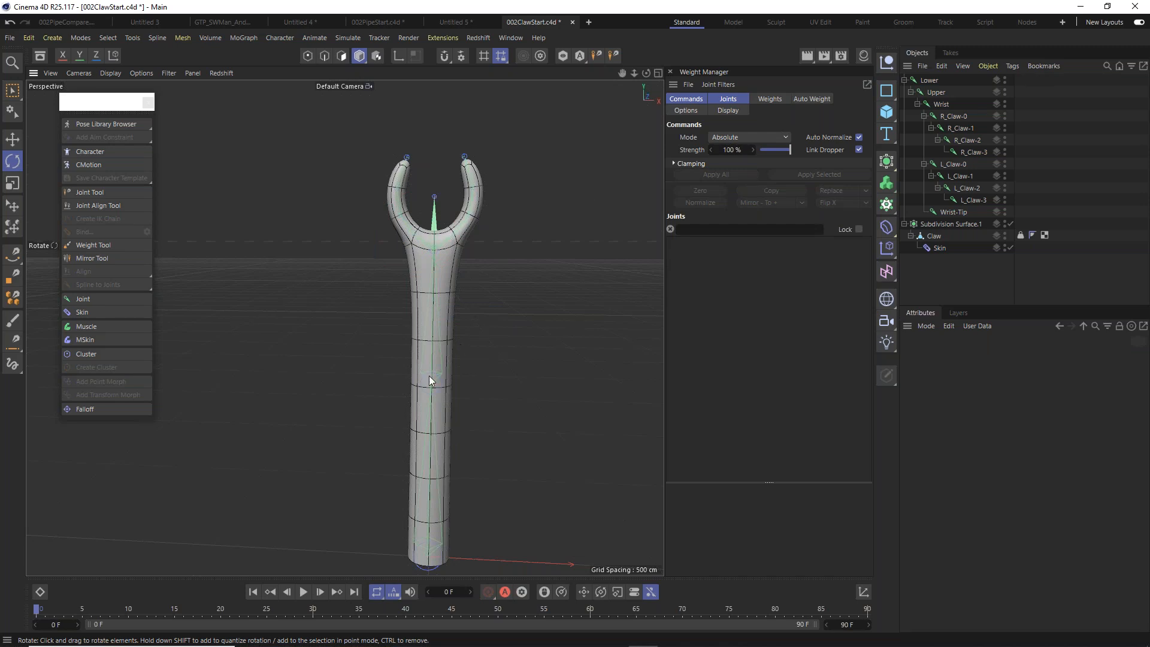
left_click_drag(430, 371, 452, 327, "alt")
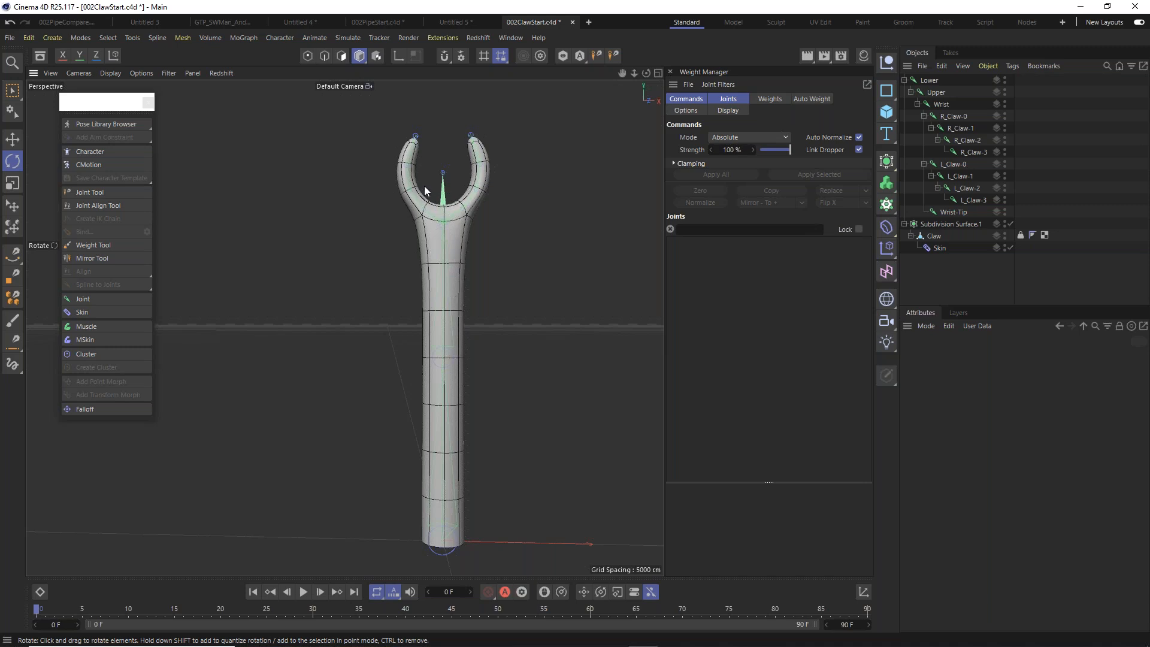
middle_click_drag(465, 150, 463, 247, "alt")
scroll(450, 236, "up", 7)
scroll(452, 238, "up", 1)
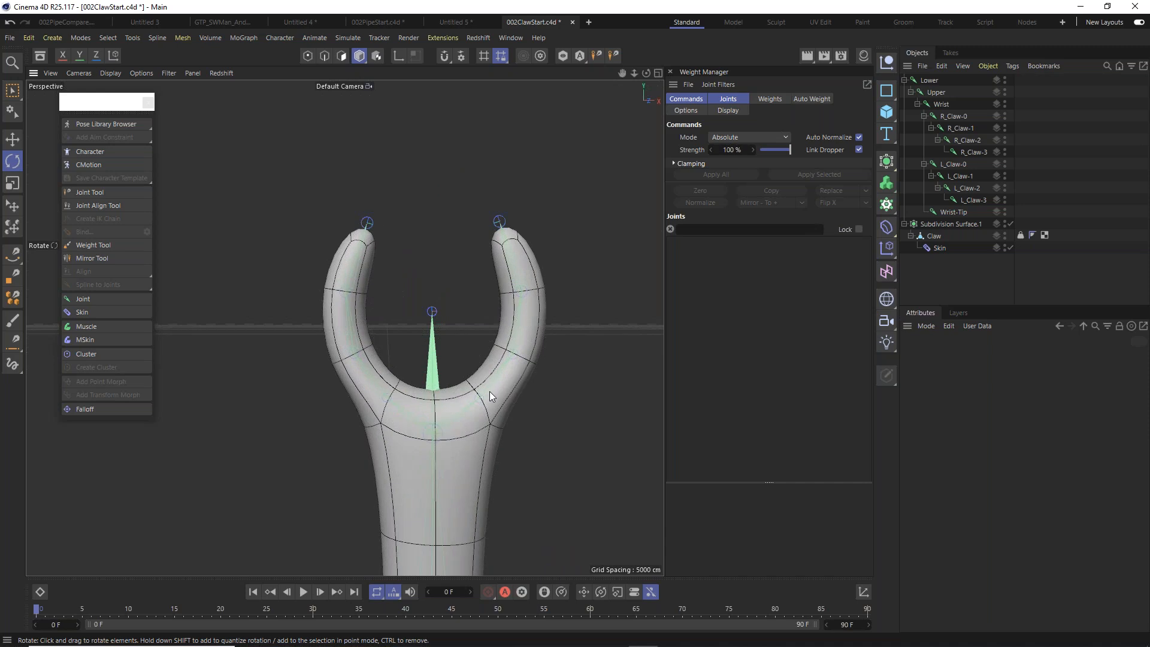
middle_click_drag(489, 386, 473, 332, "alt")
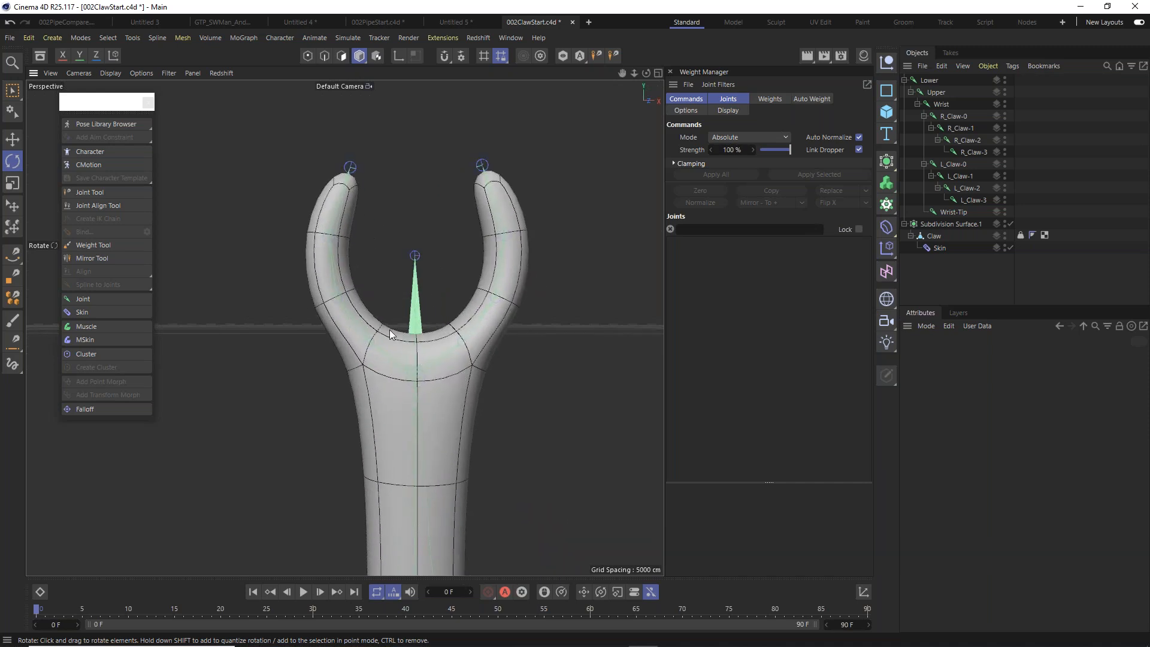
scroll(382, 296, "up", 1)
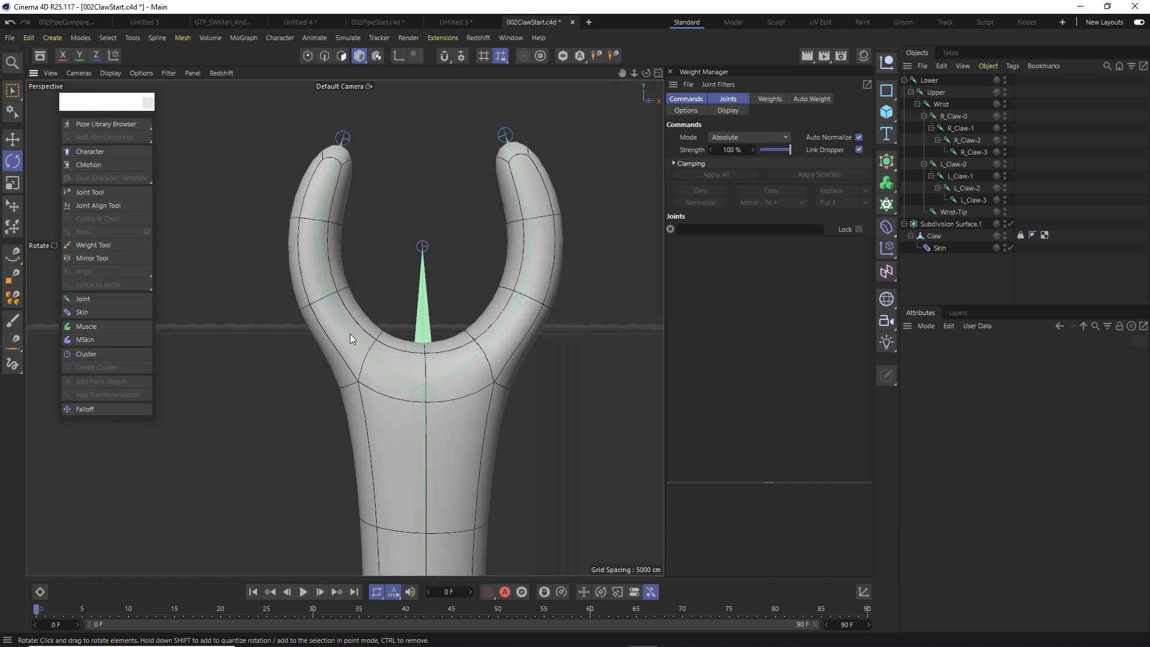
Try curling the R_Claw prong inward by rotating R_Claw-0, R_Claw-1 and R_Claw-2, and undo the rotations.
left_click(955, 115)
left_click_drag(369, 311, 383, 312)
left_click(961, 128)
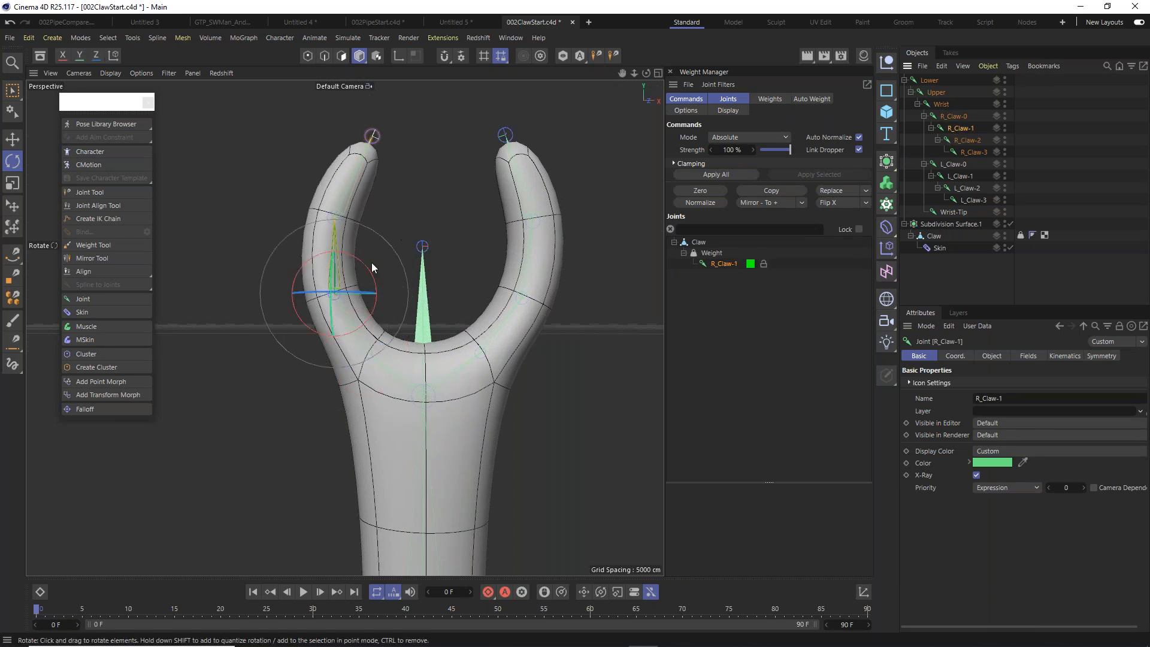
left_click_drag(372, 269, 377, 279)
left_click(962, 139)
left_click_drag(397, 213, 407, 223)
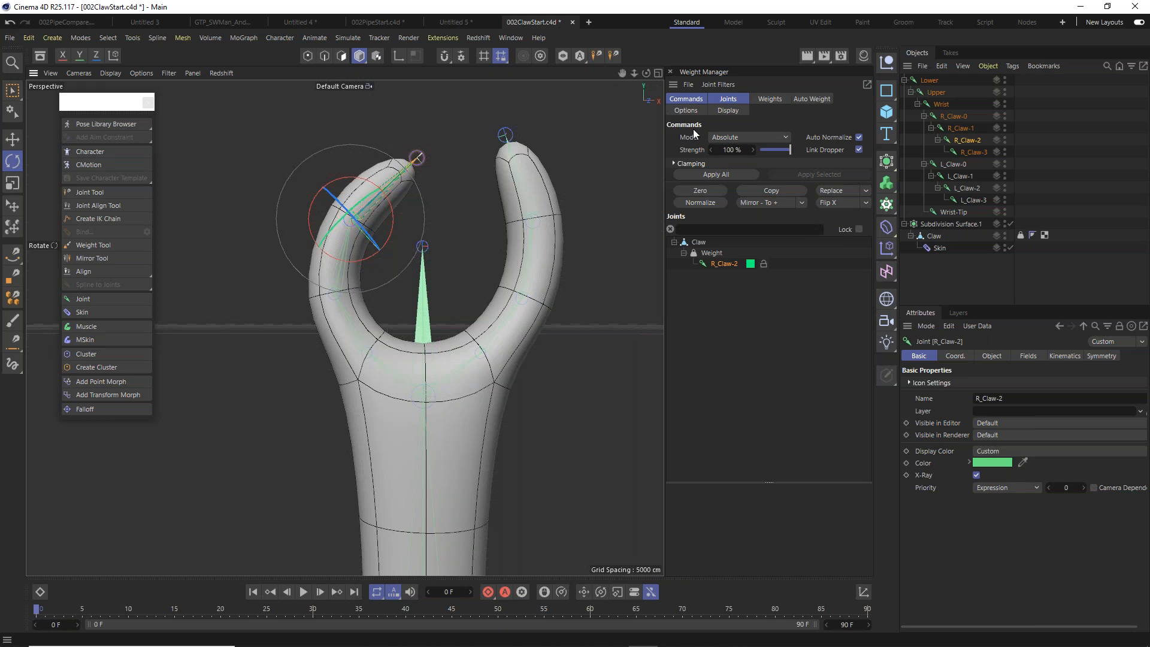
key("ctrl+z")
key("ctrl+z")
key("ctrl+z")
key("ctrl+z")
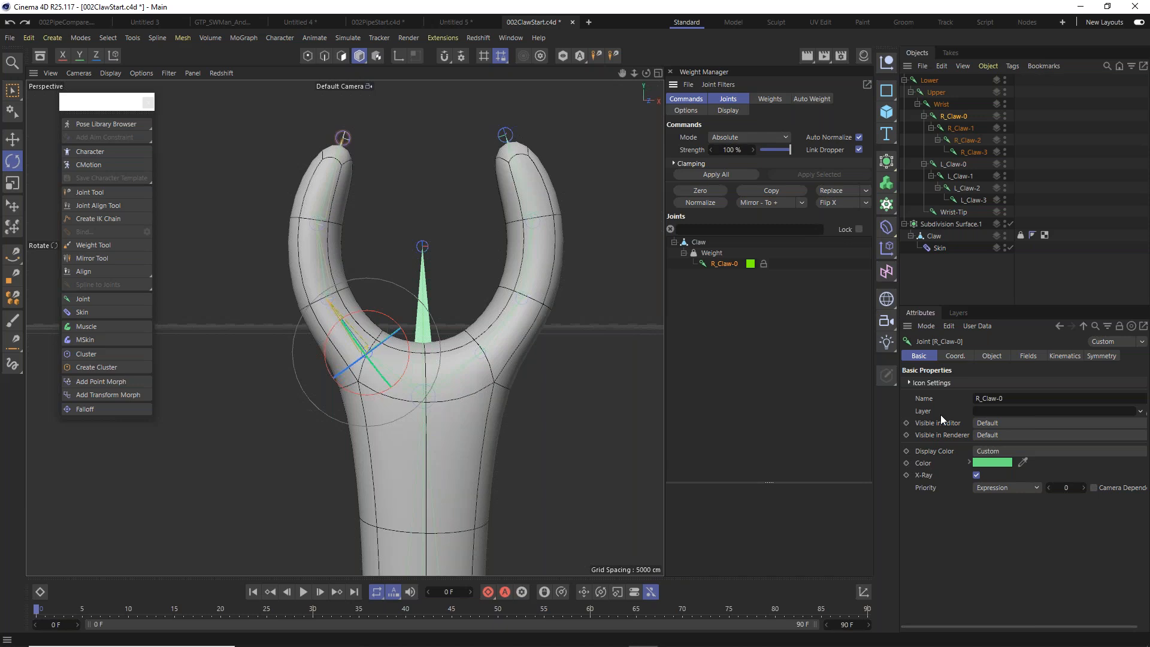
Add a Float user data entry named Clench to the Claw object with a Float Slider interface.
left_click(937, 237)
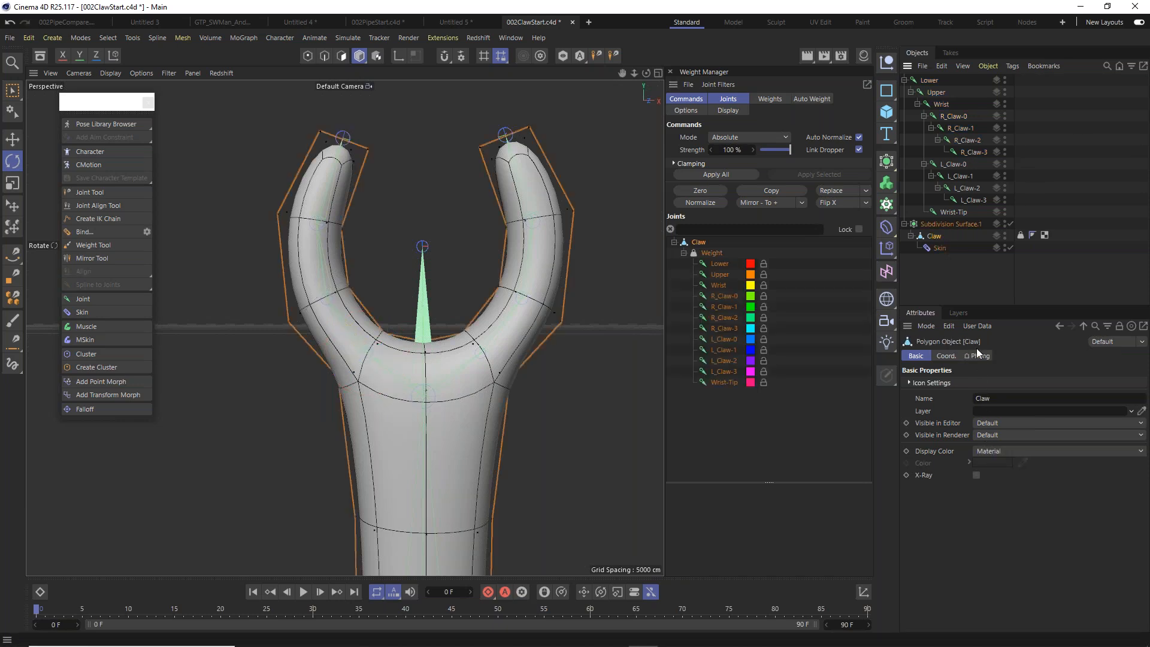
left_click(980, 326)
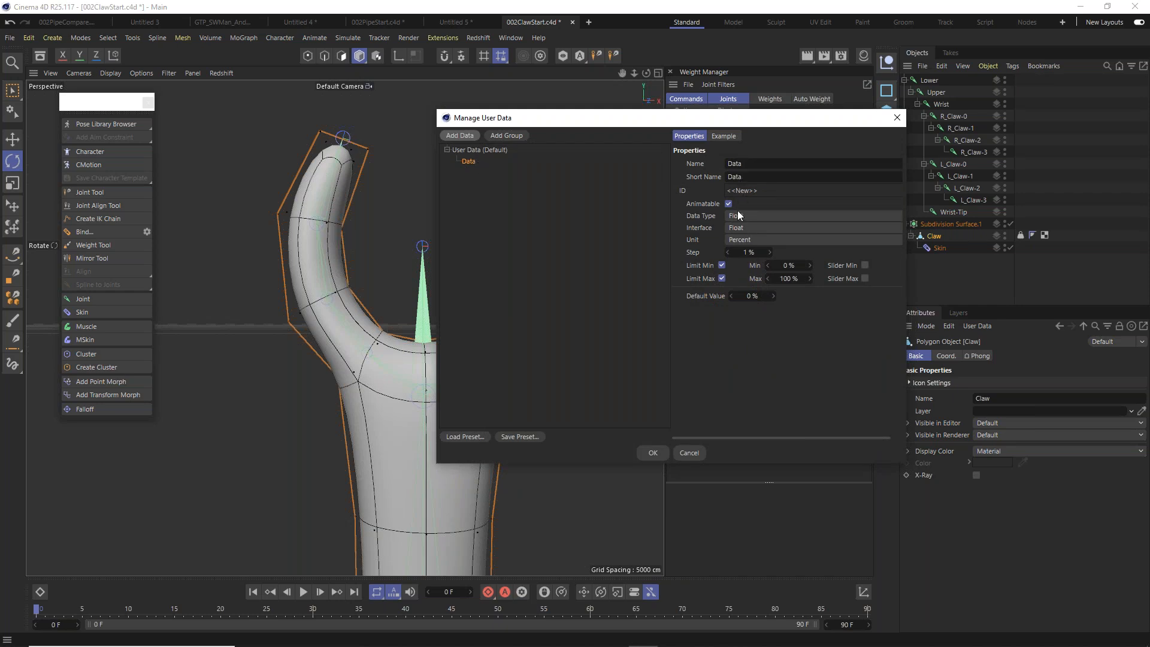
left_click(743, 165)
type("Clench")
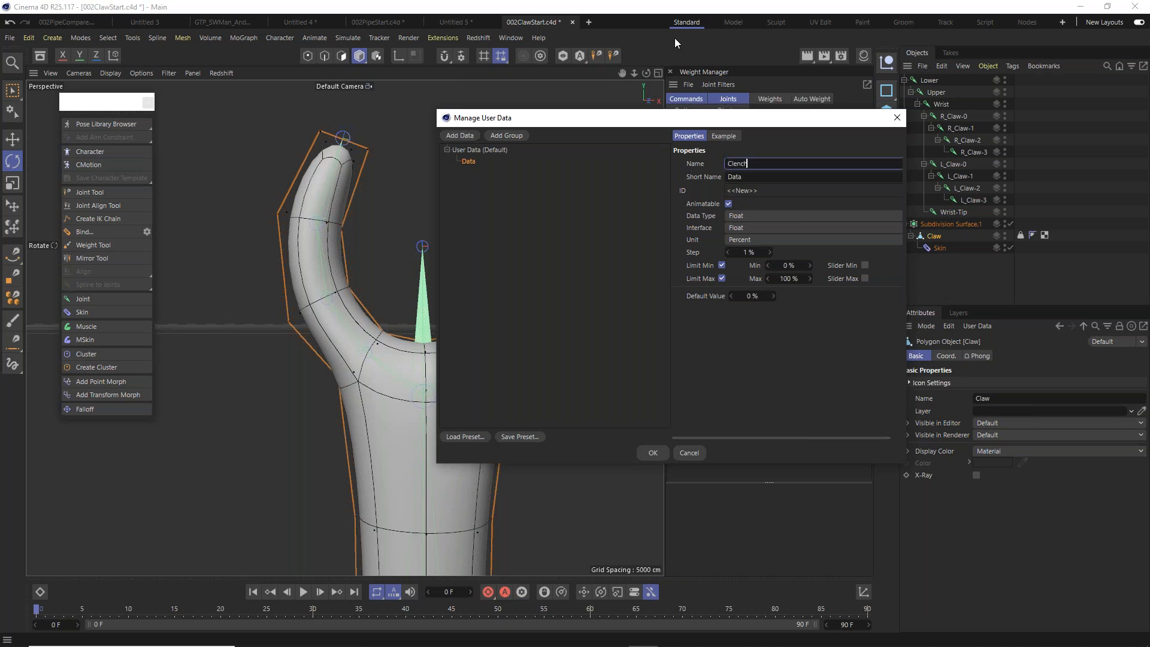
key("Return")
left_click(741, 227)
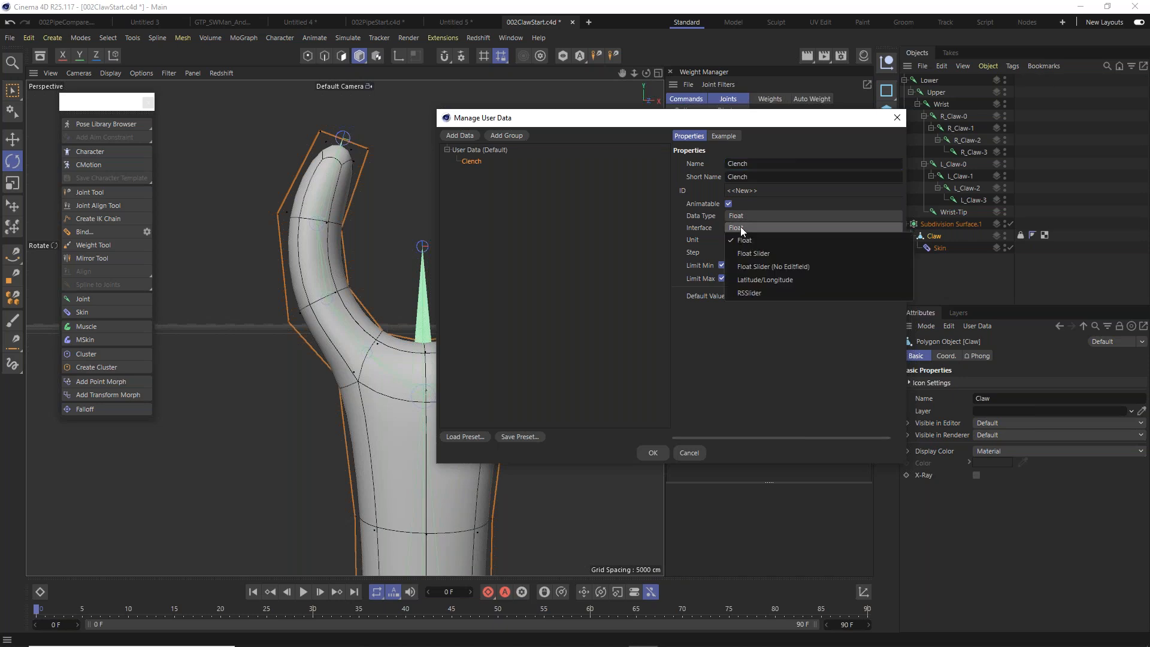
left_click(778, 254)
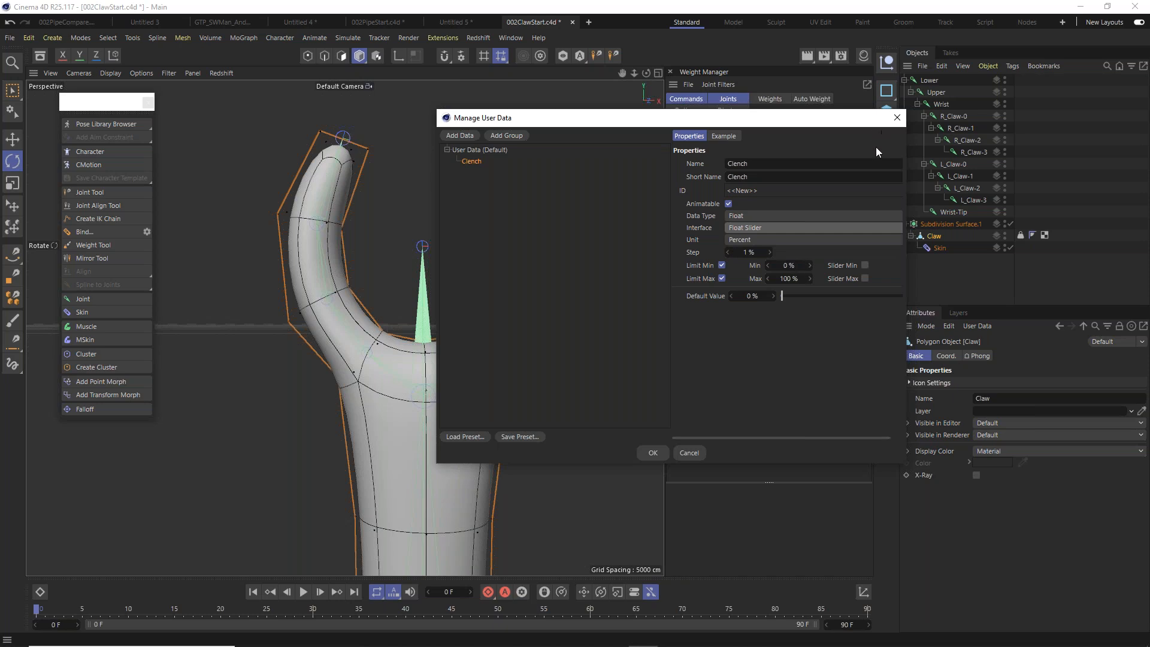
left_click(653, 453)
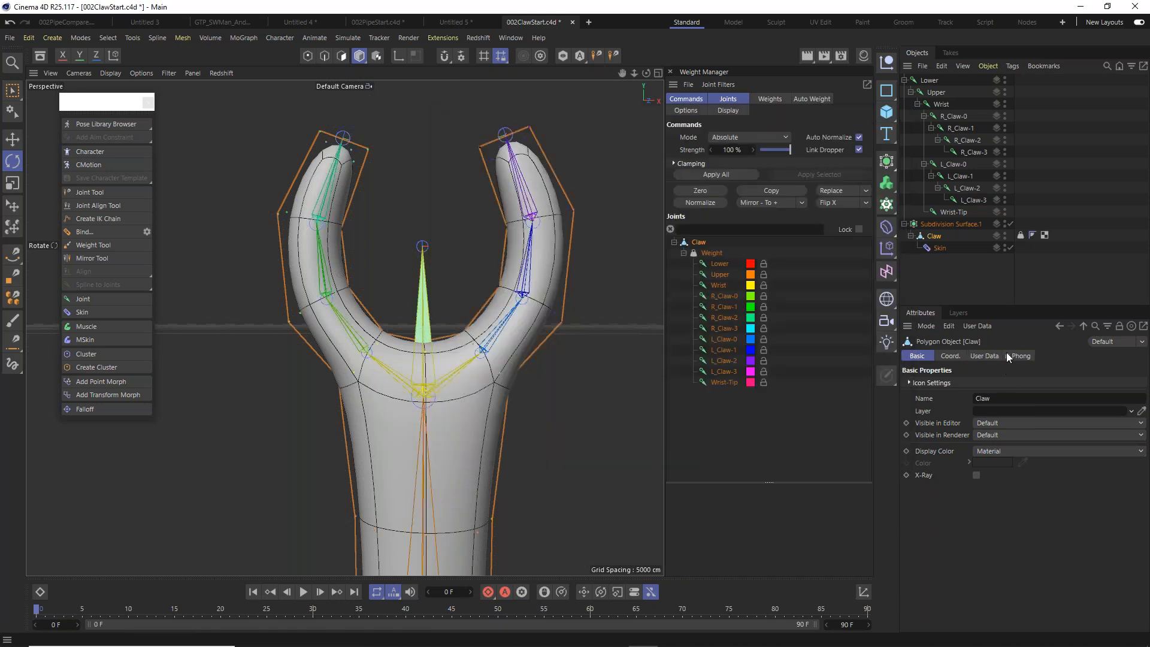
Test the Claw's Clench slider by sweeping it up through its range and back to 0%.
left_click(987, 356)
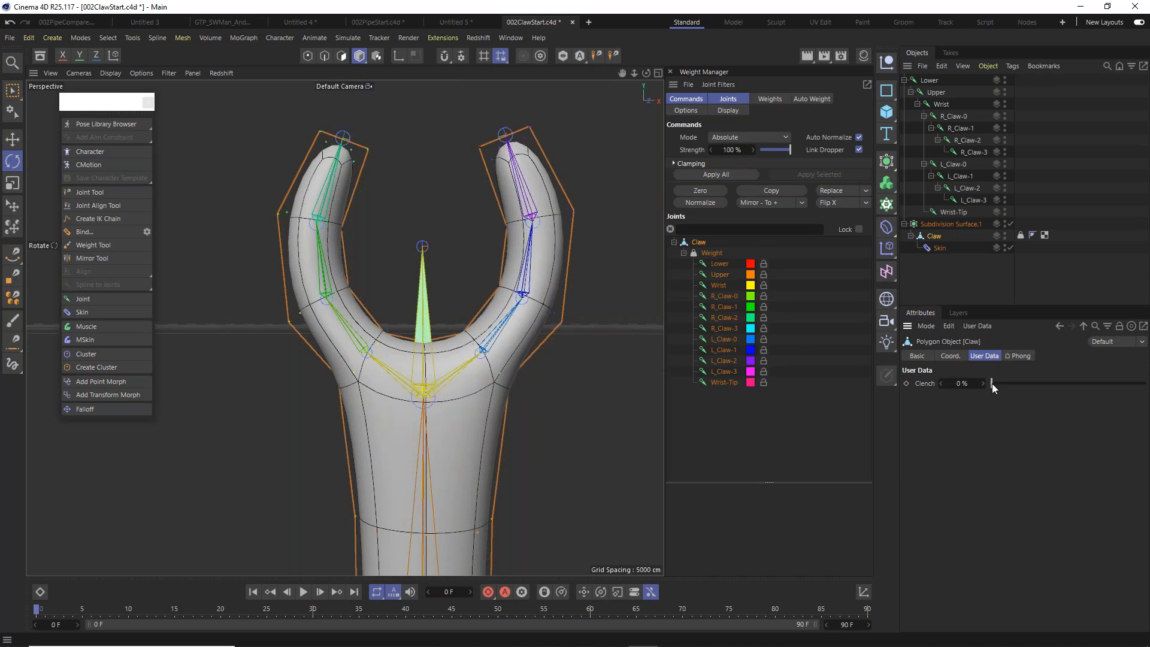
left_click_drag(1012, 384, 1144, 384)
left_click_drag(1145, 383, 926, 436)
Add an XPresso tag to the Claw object.
scroll(479, 368, "up", 3)
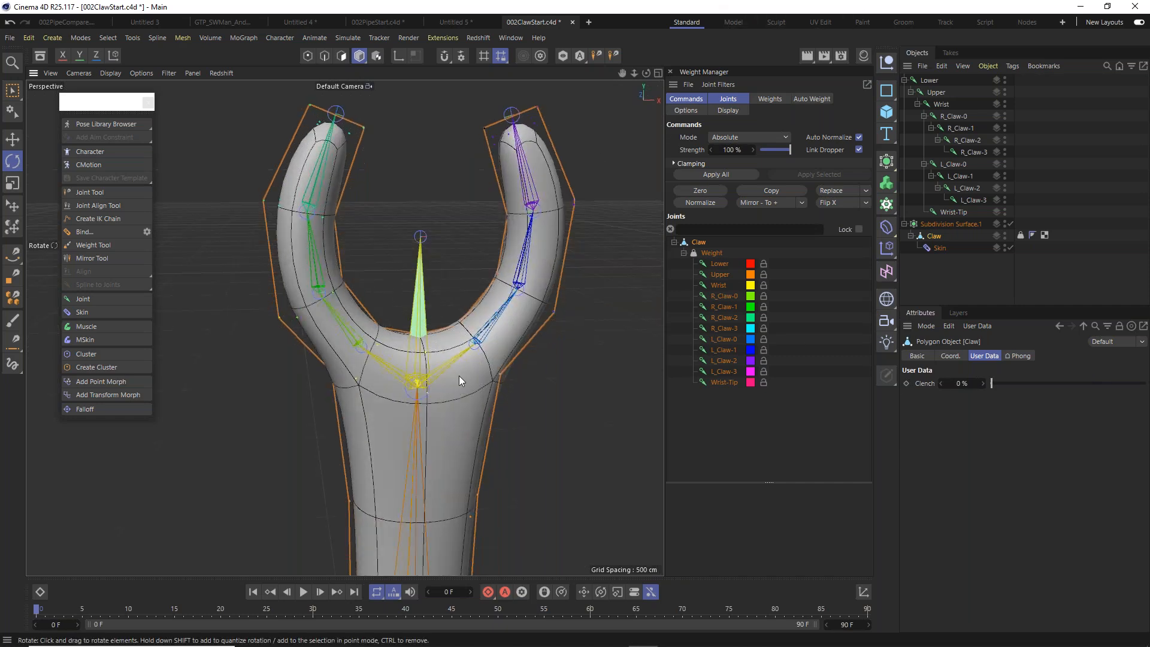
scroll(443, 362, "up", 2)
middle_click_drag(437, 349, 453, 328, "alt")
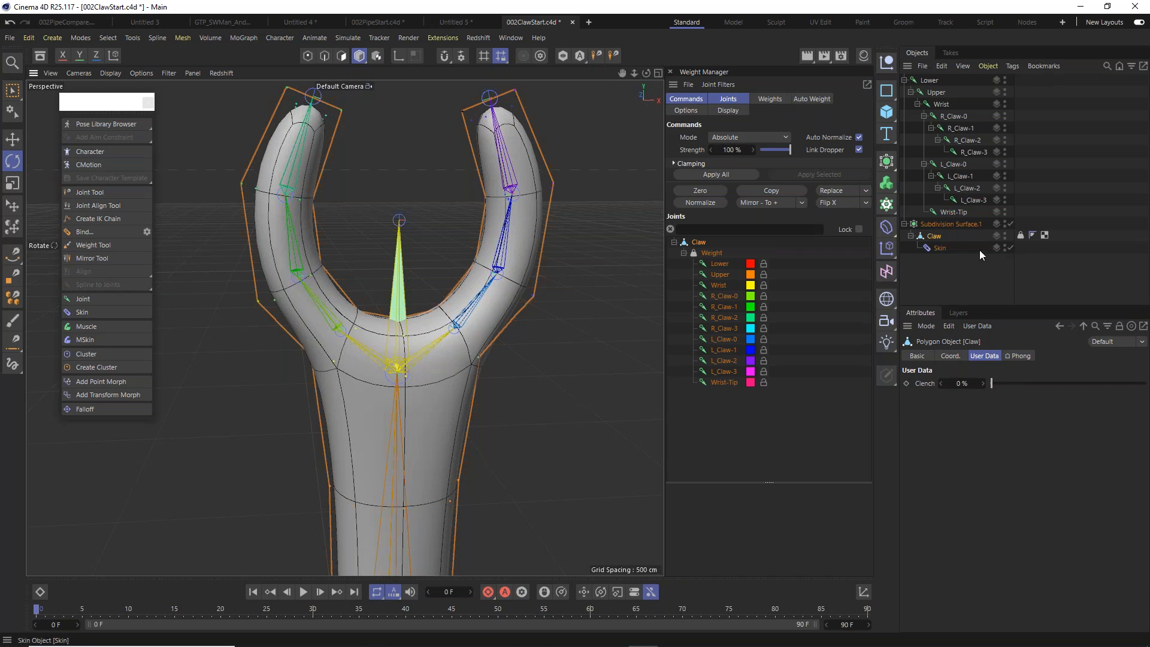
right_click(937, 240)
mouse_move(989, 162)
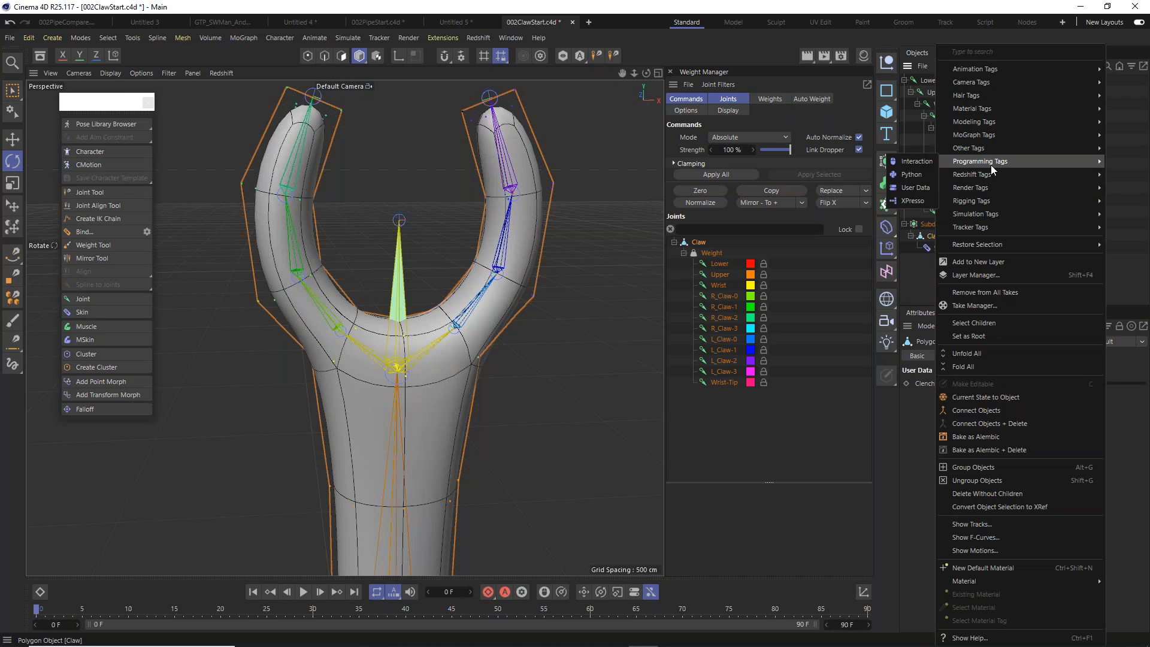
left_click(922, 200)
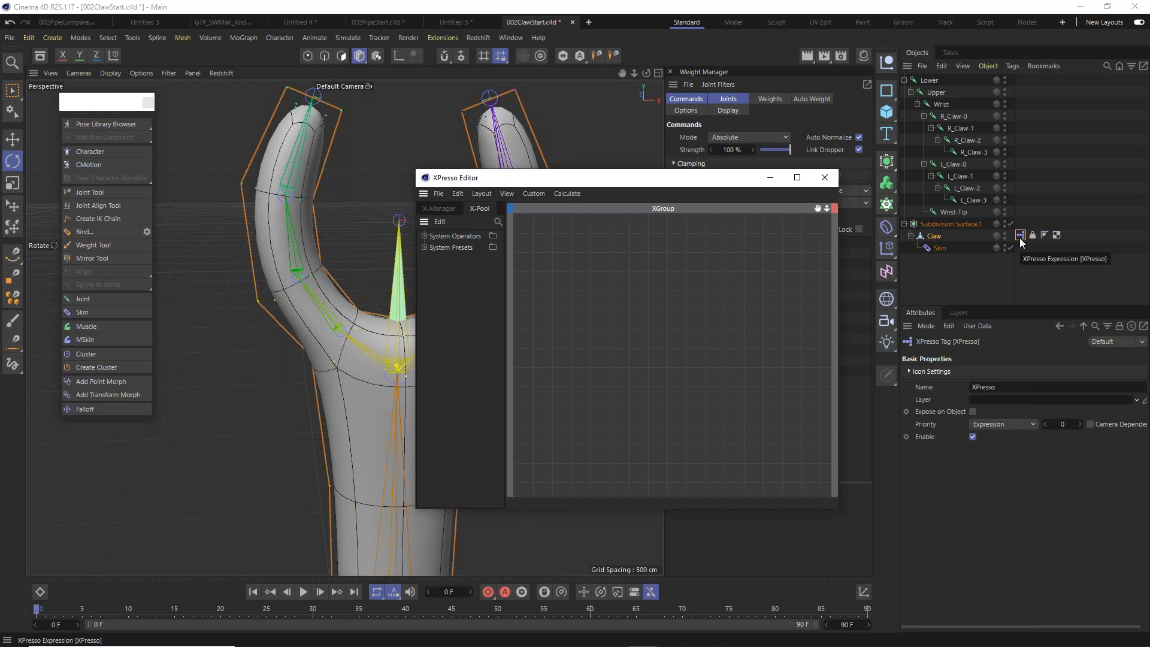
Enlarge the XPresso Editor and add the Claw object as a compact node near the start of the graph.
left_click_drag(640, 122, 632, 157)
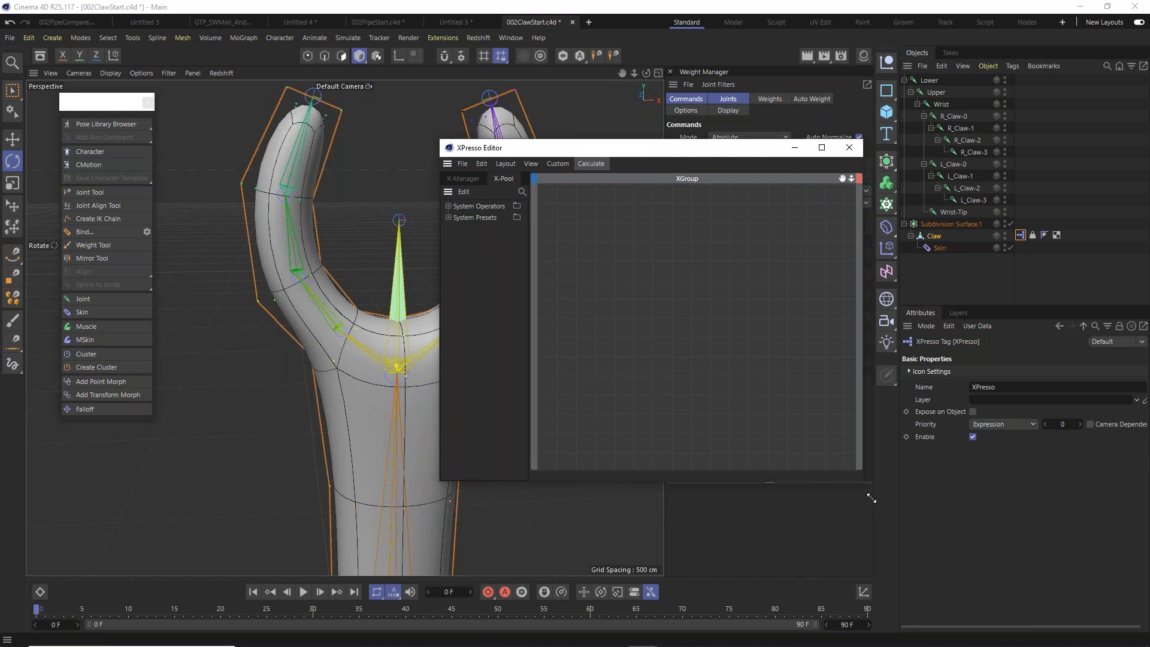
left_click_drag(860, 481, 895, 533)
mouse_move(781, 154)
left_mouse_down()
mouse_move(759, 156)
mouse_move(727, 247)
mouse_move(796, 238)
mouse_move(770, 145)
left_mouse_up()
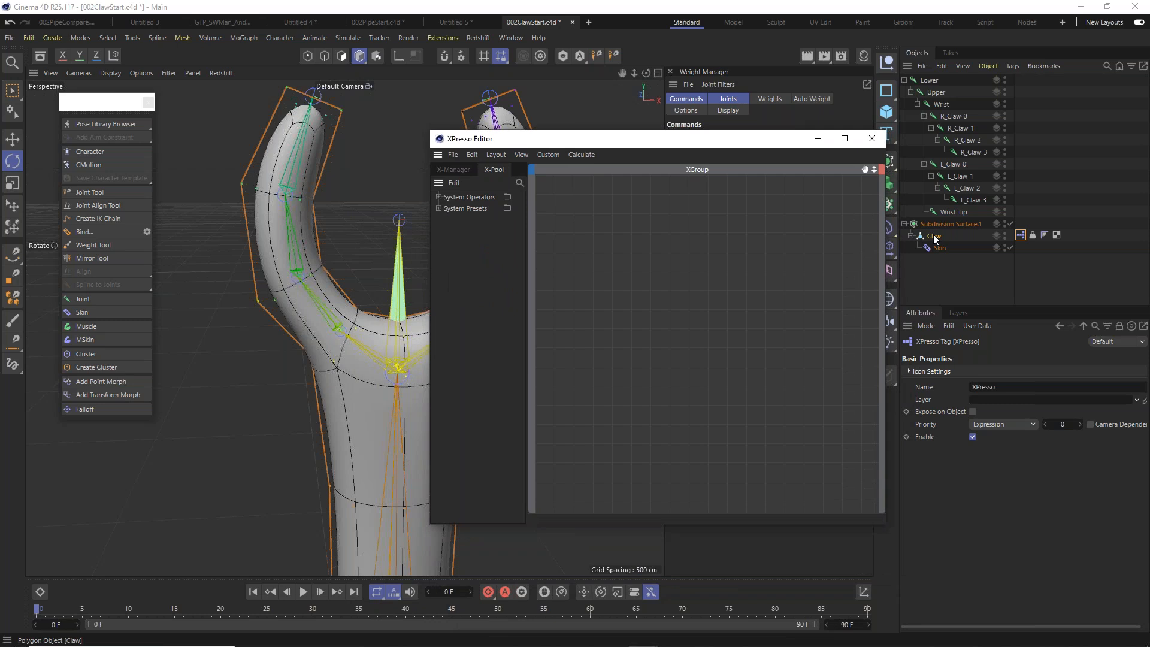
left_click_drag(933, 235, 633, 254)
left_click_drag(610, 217, 589, 203)
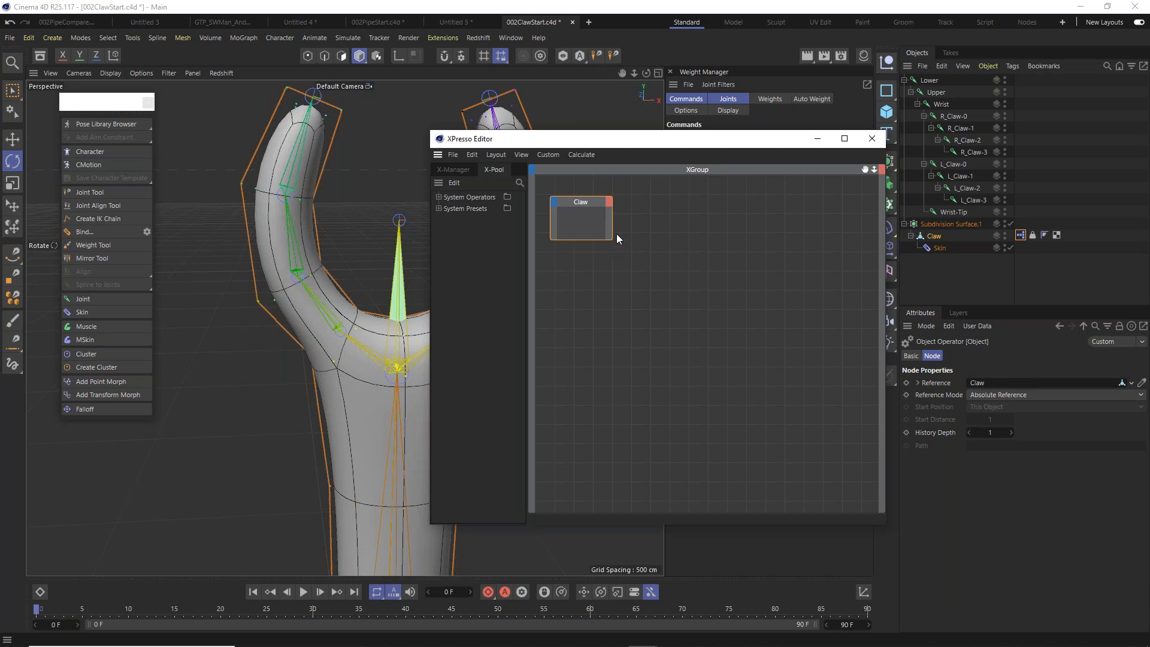
left_click_drag(608, 239, 608, 235)
Add a Clench user data output port to the Claw node.
left_click(609, 202)
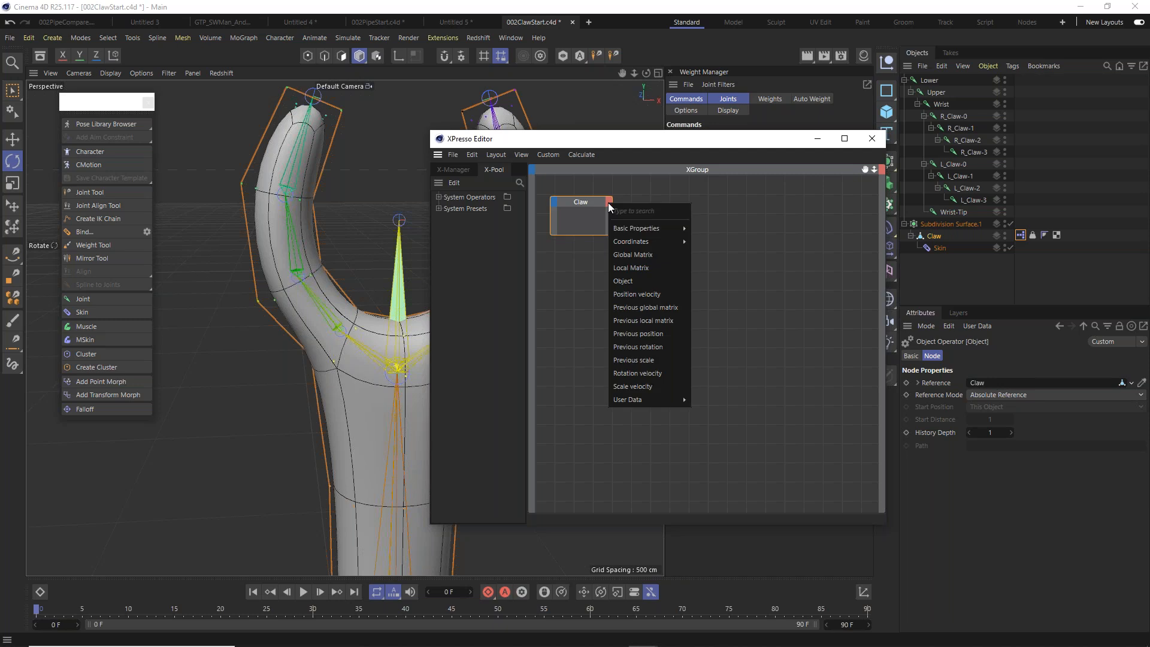
mouse_move(663, 401)
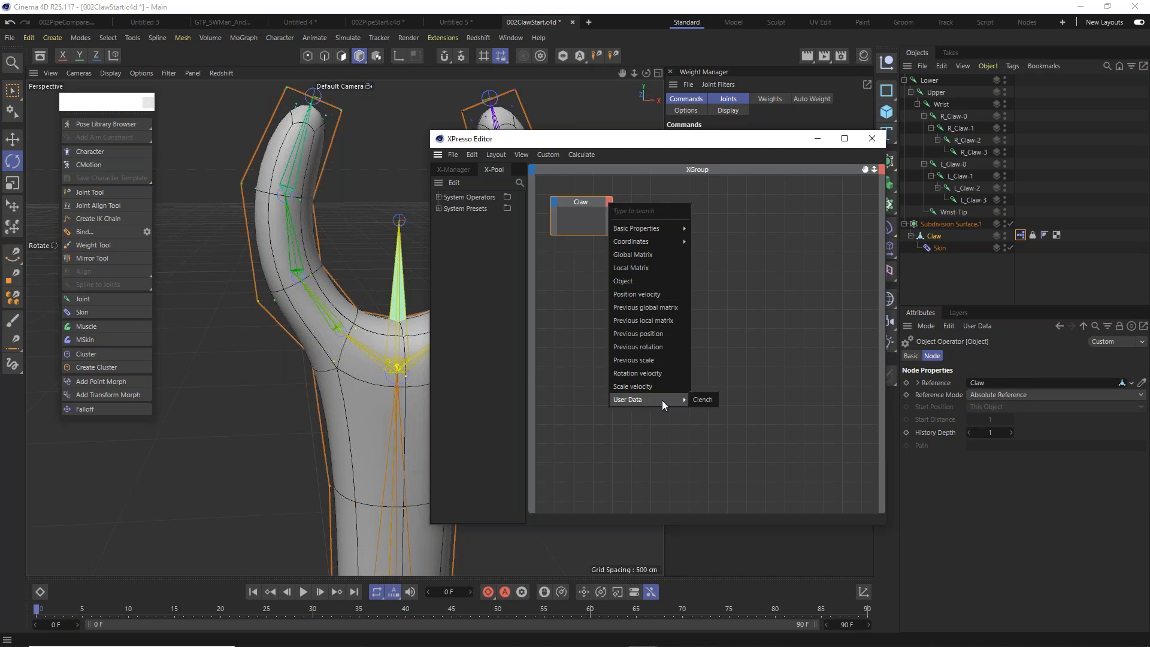
left_click(702, 400)
left_click_drag(598, 207, 591, 205)
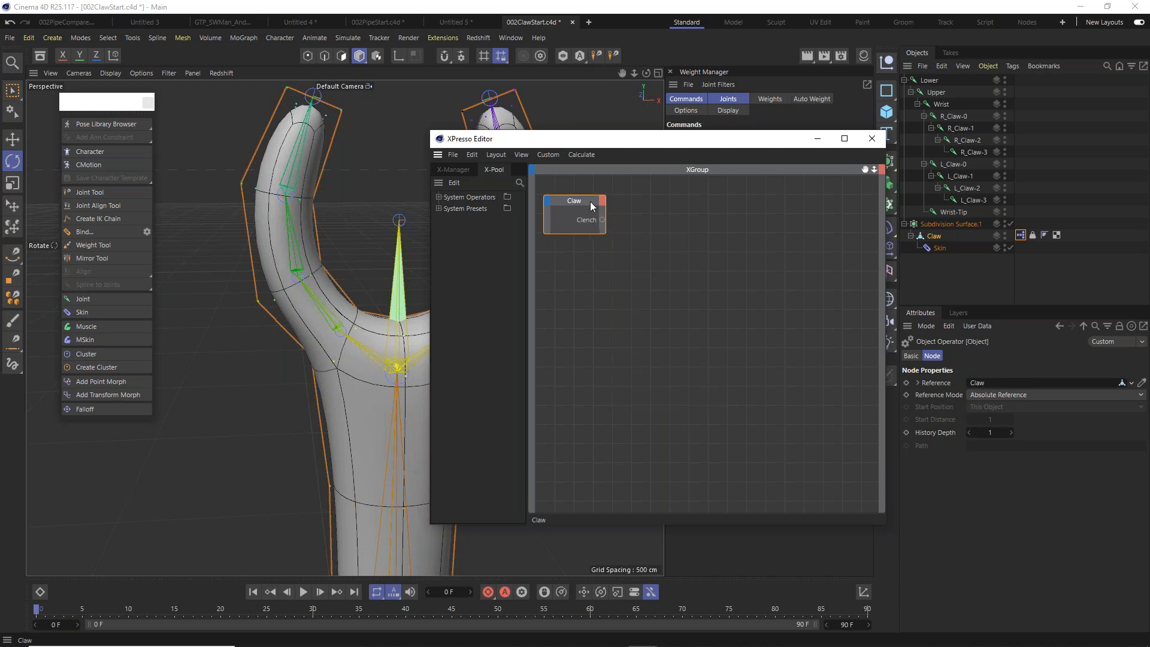
Find the Result operator in the X-Pool, add it beside the Claw node and connect Clench to its input.
left_click(519, 183)
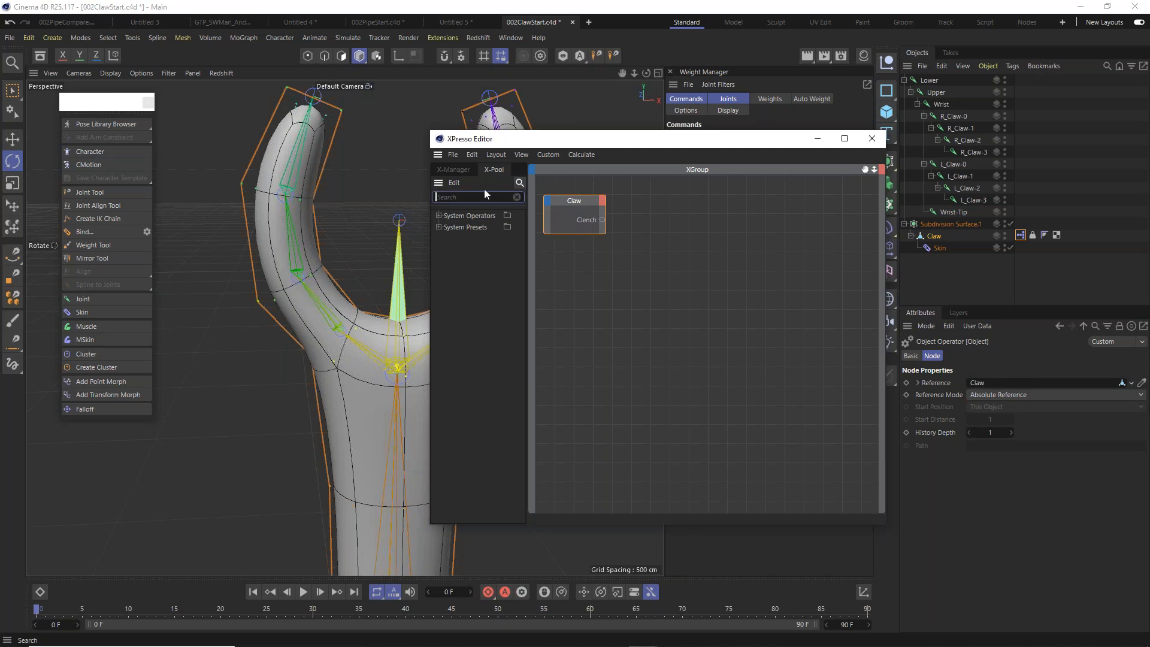
type("re")
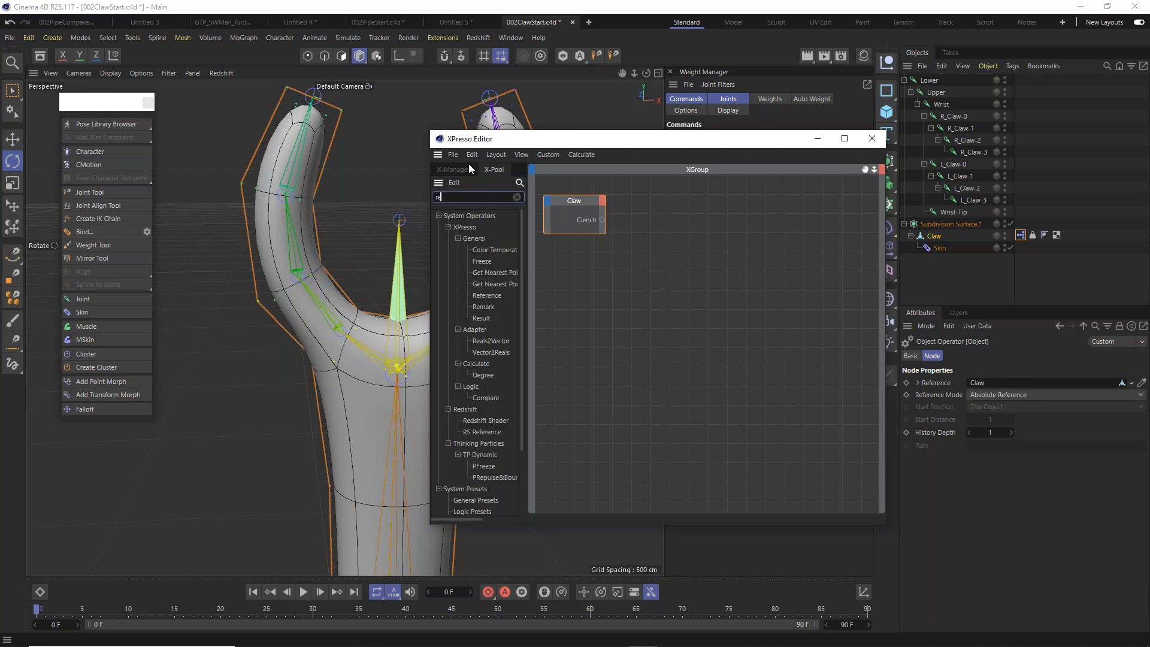
type("sult")
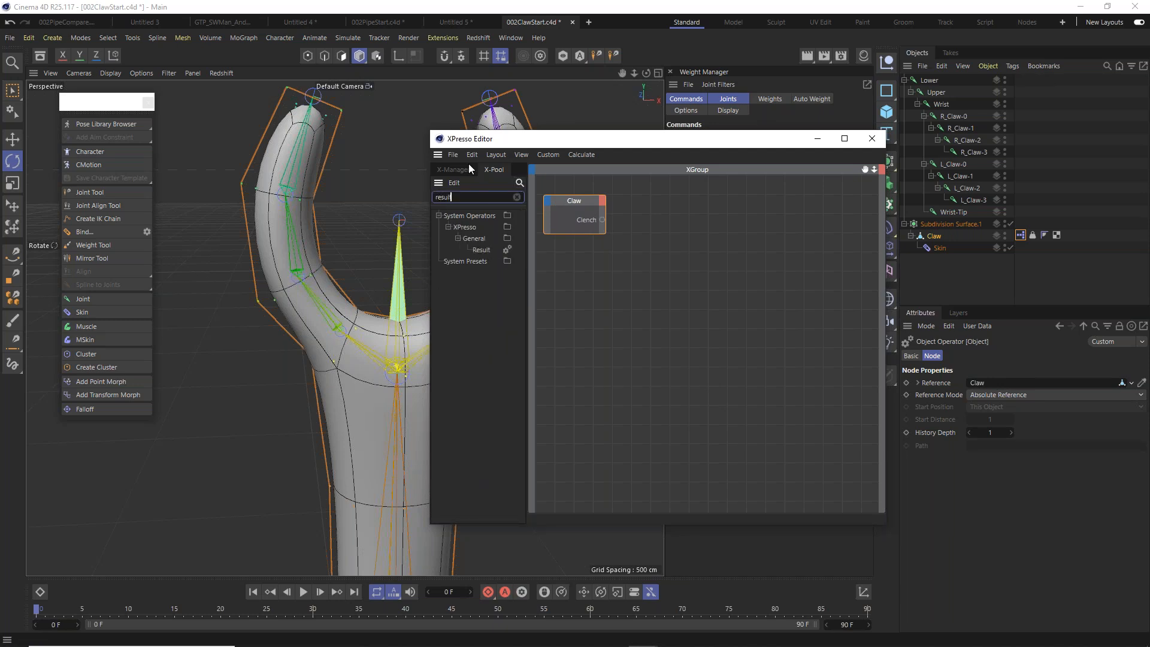
left_click_drag(483, 249, 640, 208)
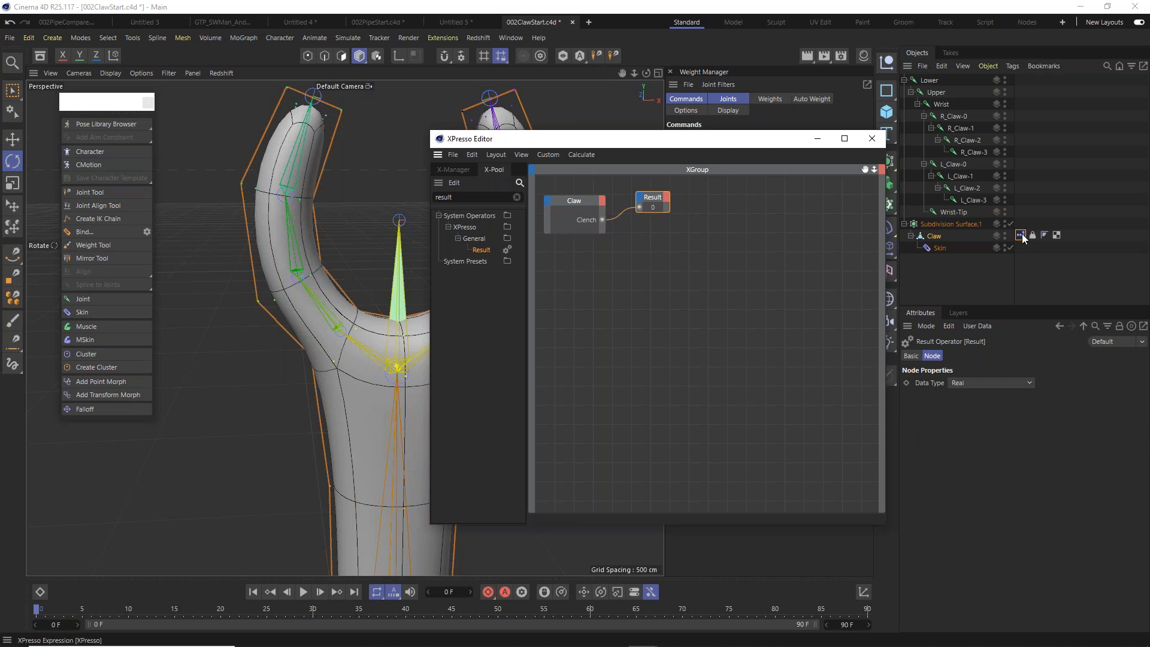
Check the Result node's output by raising the Claw's Clench slider to 54% and returning it to 0%.
left_click(938, 240)
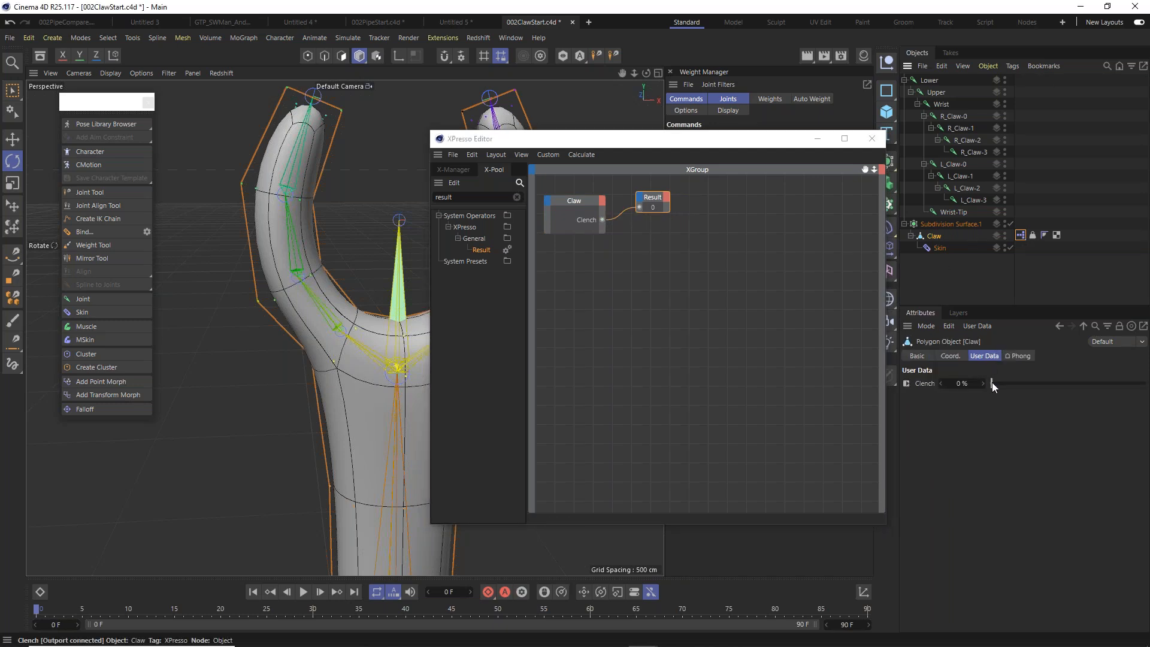
left_click_drag(1008, 382, 1075, 383)
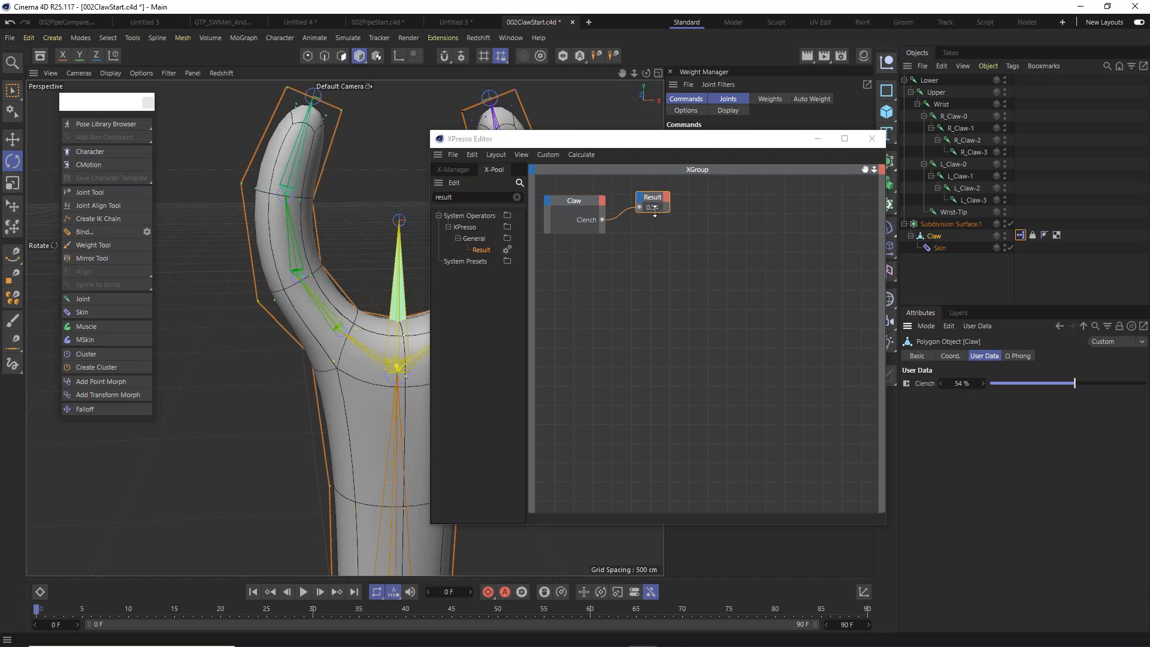
left_click_drag(1062, 386, 925, 384)
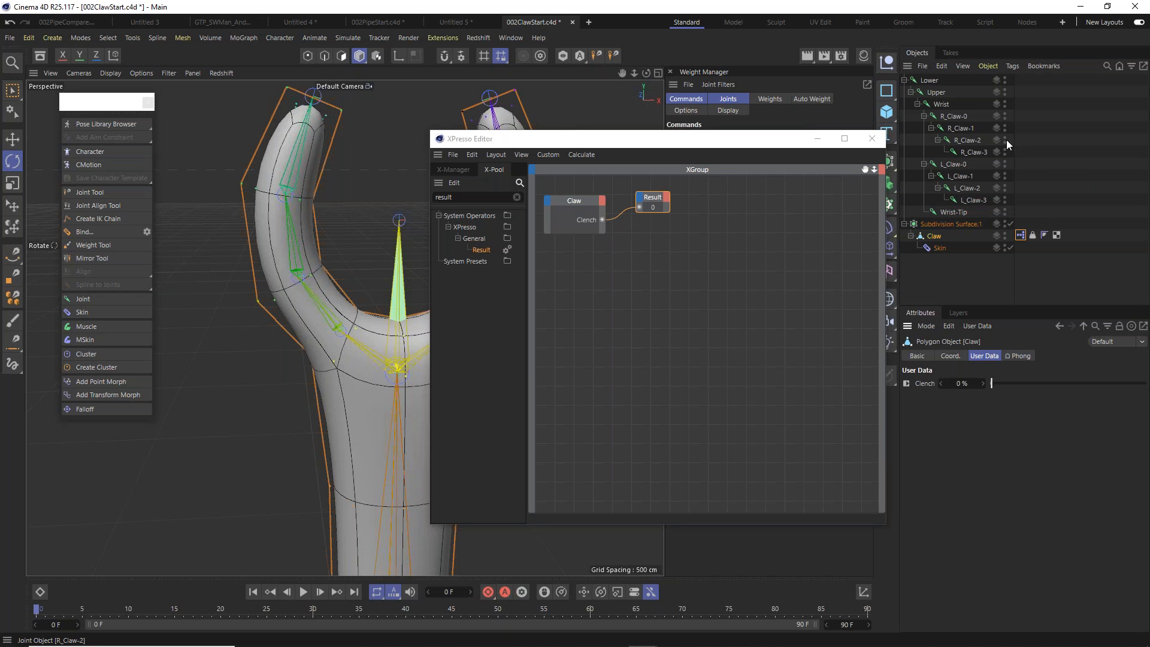
Add the R_Claw-0, R_Claw-1 and R_Claw-2 joints to the XPresso graph and stack their nodes in a column.
left_click(960, 117)
left_click(967, 140, "shift")
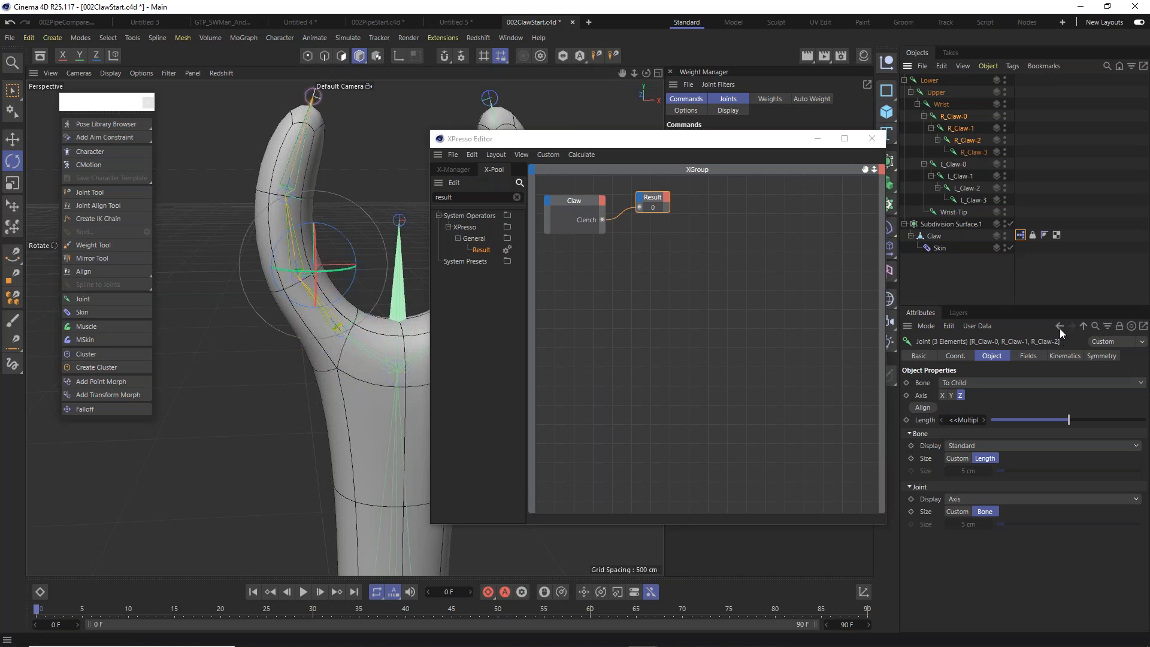
left_click_drag(959, 116, 758, 278)
left_click_drag(749, 217, 801, 318)
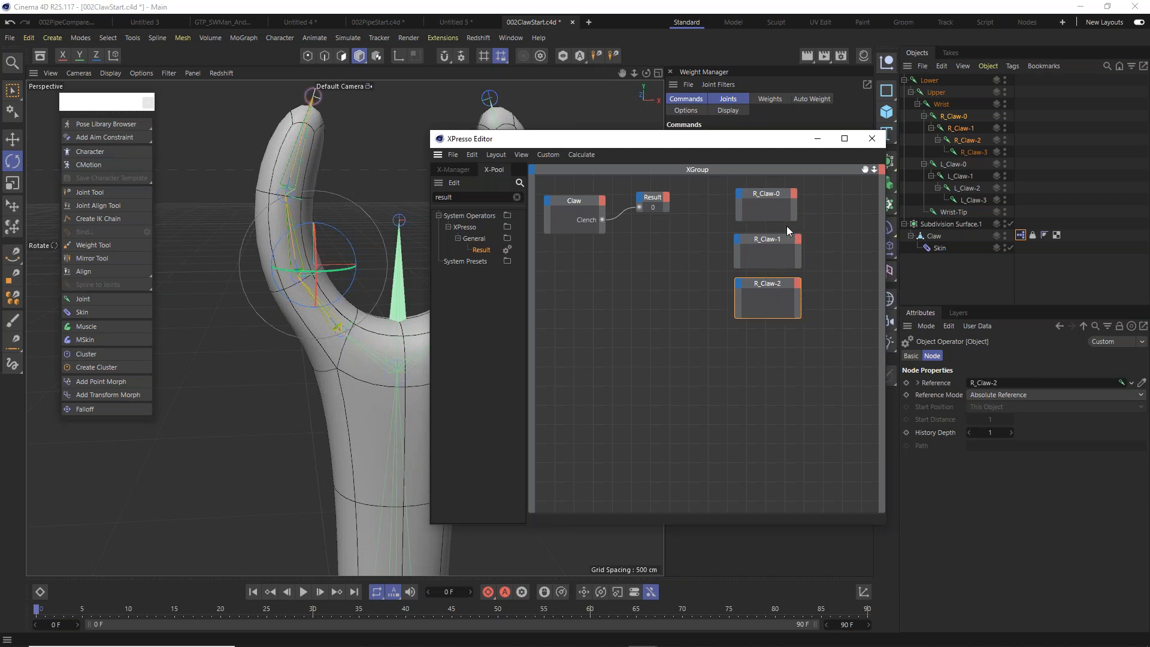
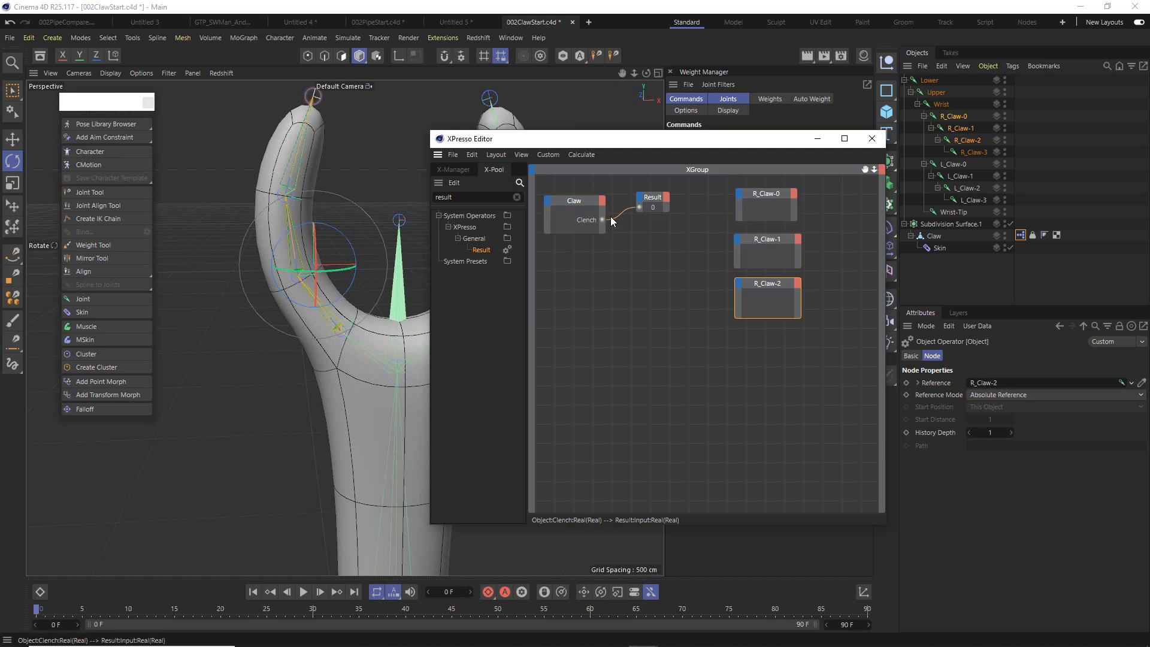
Tidy the Result and R_Claw-0 nodes in the XGroup and shift the XPresso Editor window aside.
left_click_drag(657, 199, 648, 200)
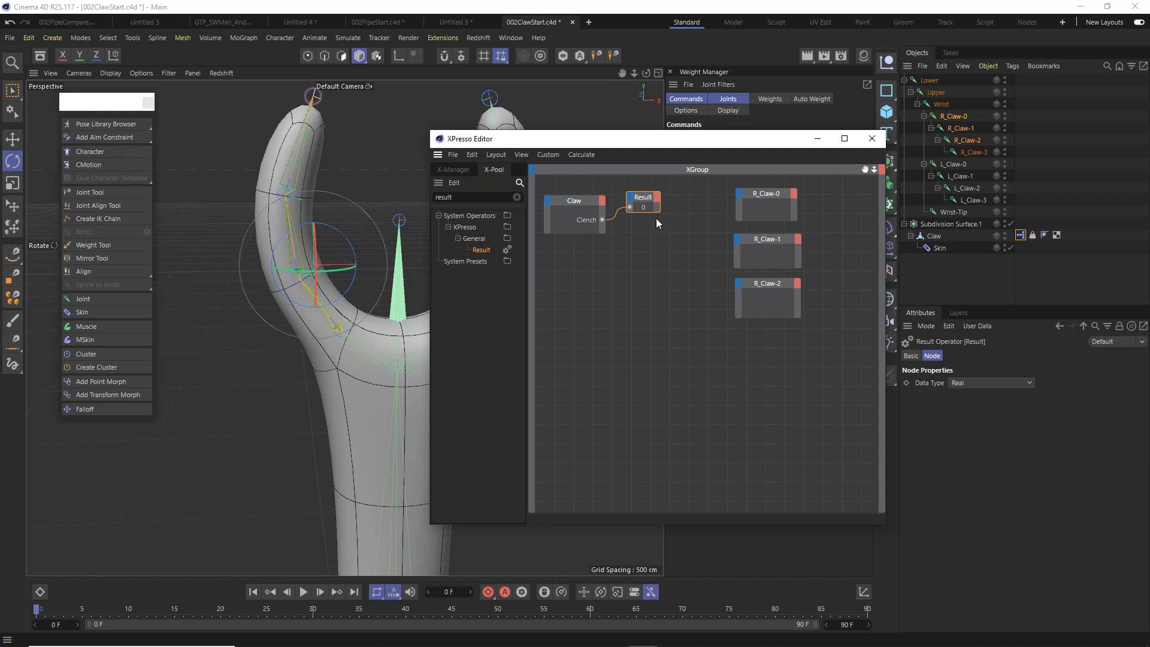
left_click_drag(756, 196, 755, 194)
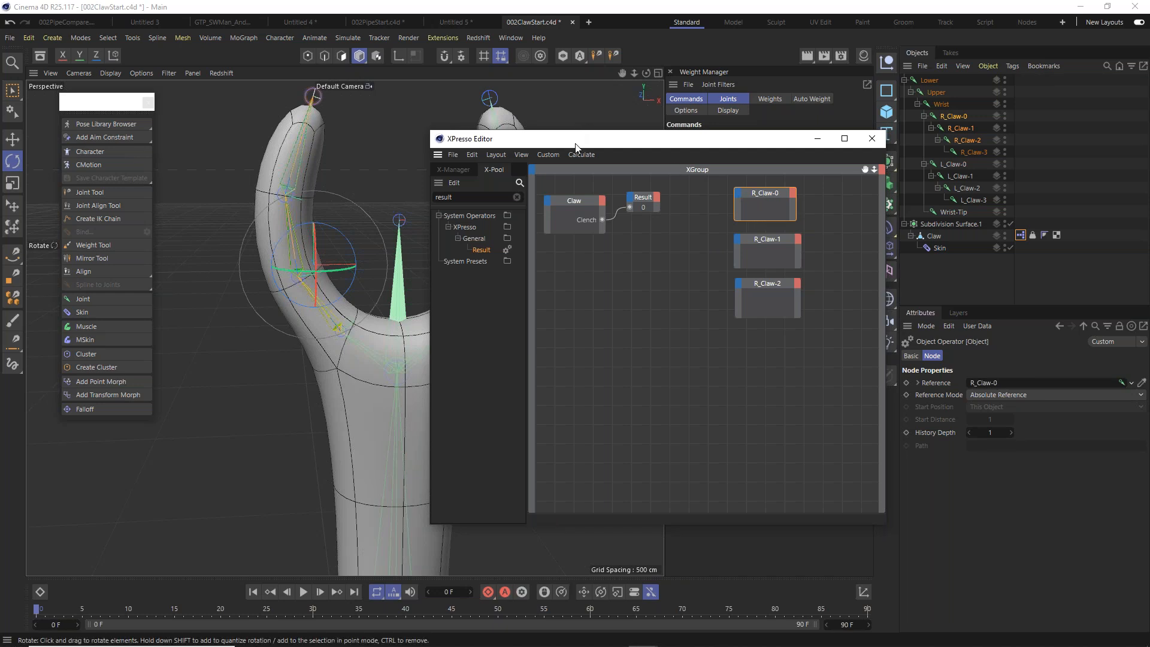
left_click_drag(577, 147, 677, 157)
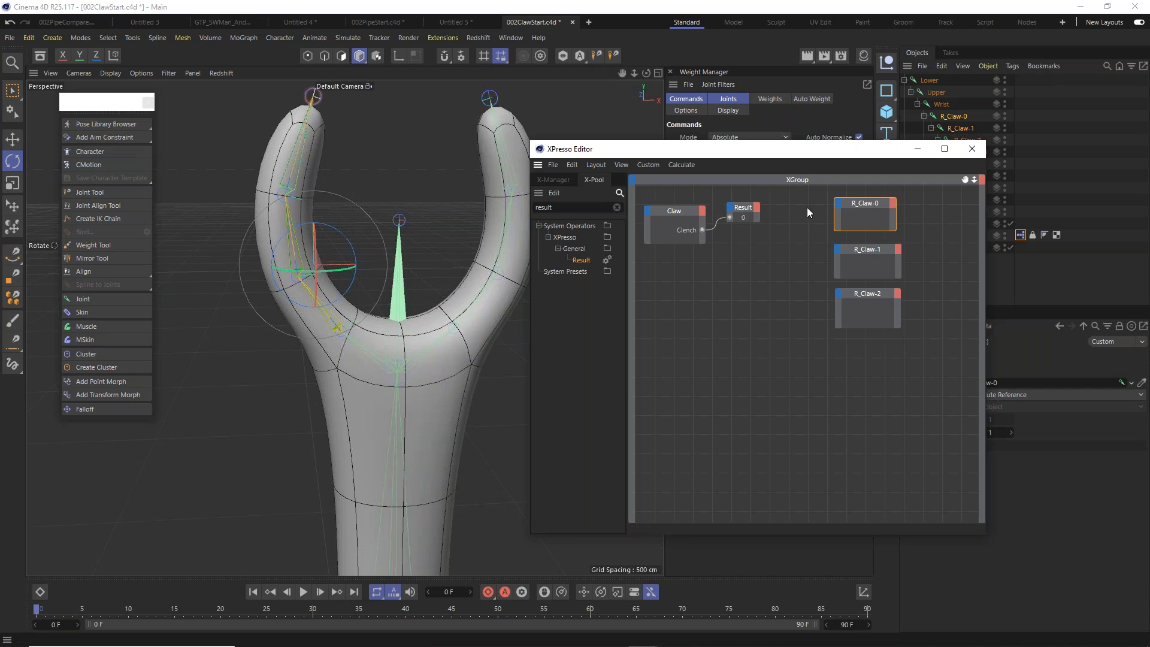
Replace the node search in the XPresso X-Pool with "range mapper".
key("BackSpace")
key("BackSpace")
key("BackSpace")
key("BackSpace")
key("BackSpace")
type("ange")
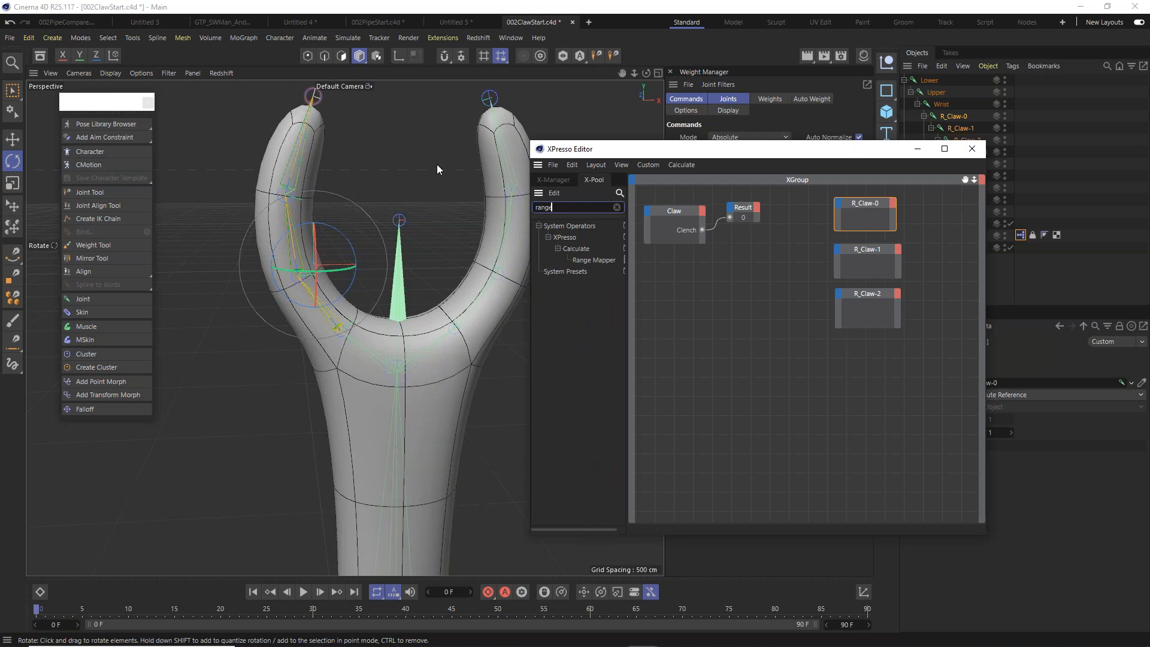
type(" mapper")
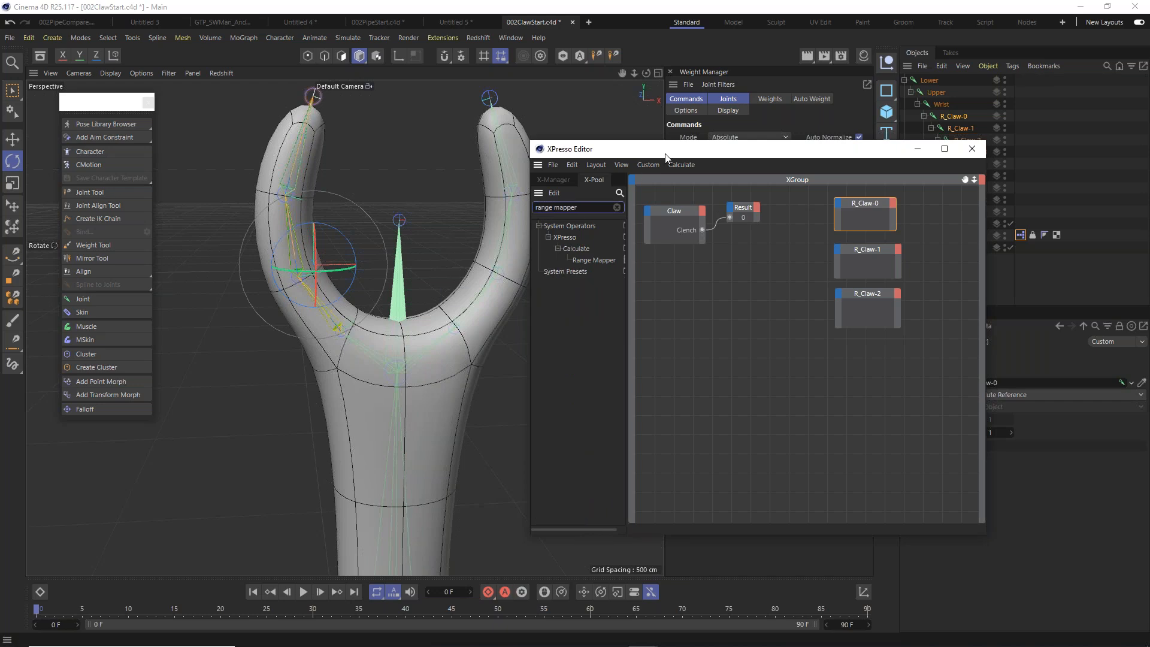
Freeze all transformations of the joints from R_Claw-0 through L_Claw-3, with the XPresso Editor moved out of the way.
left_click_drag(667, 155, 432, 443)
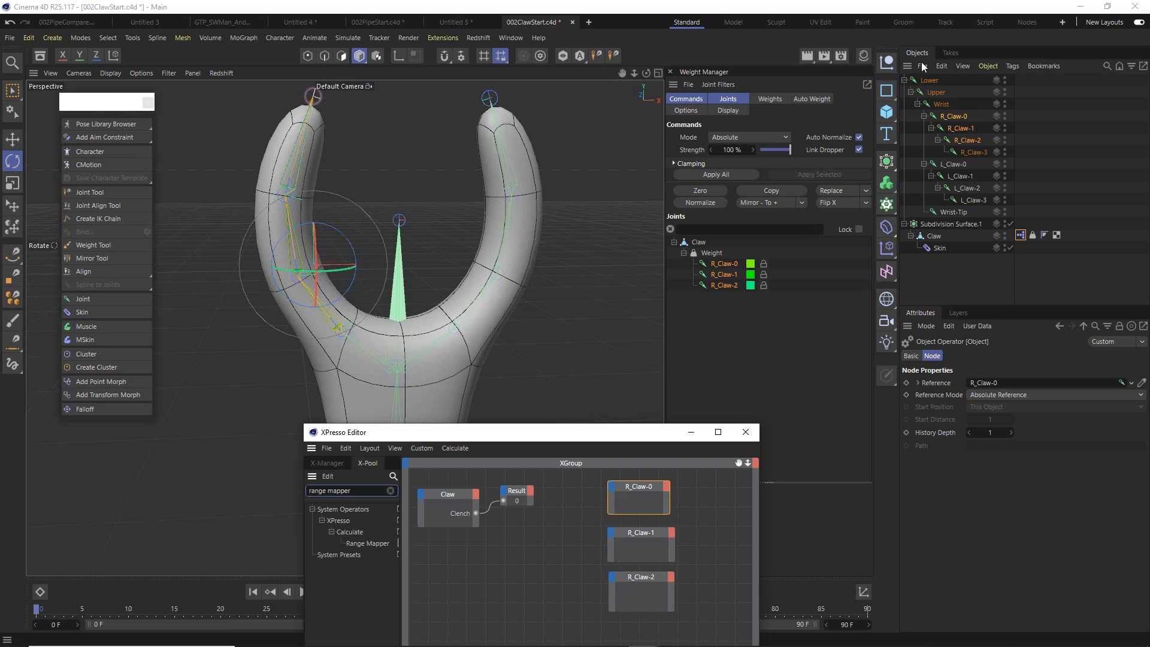
left_click(959, 115)
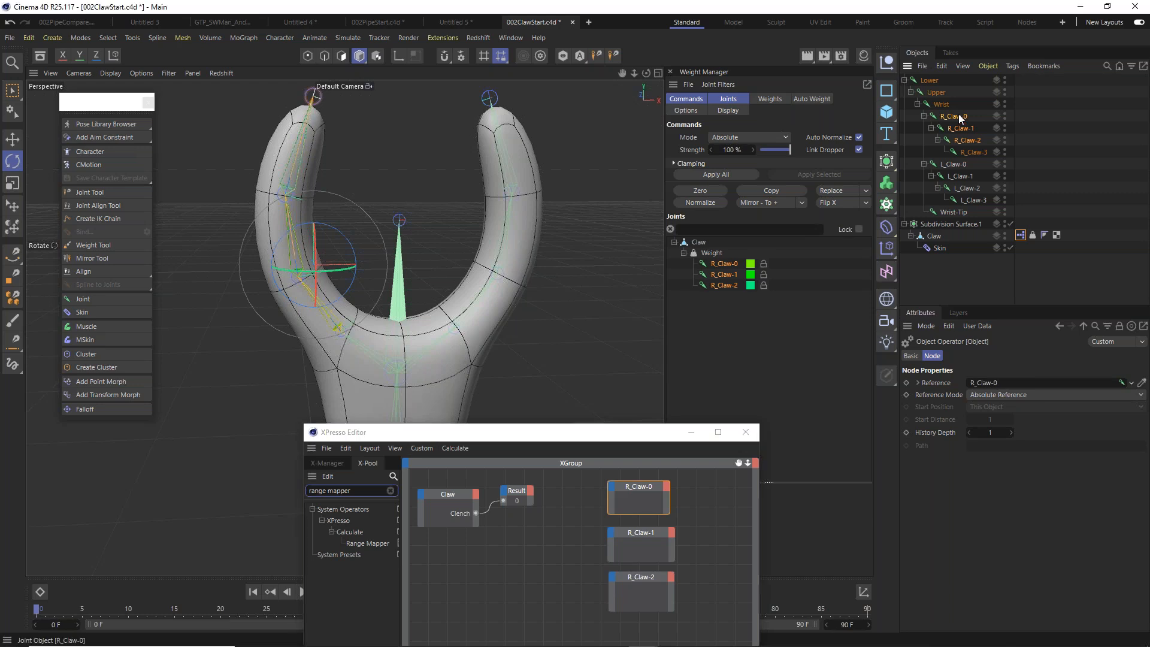
left_click(971, 200, "shift")
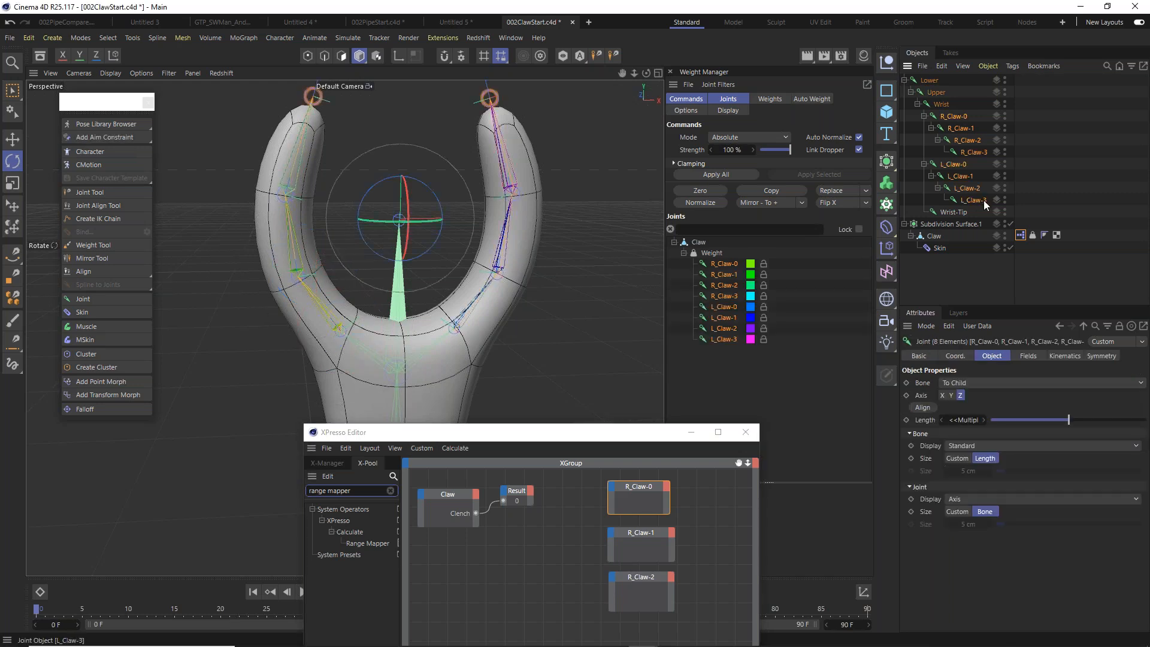
left_click(957, 354)
left_click(910, 447)
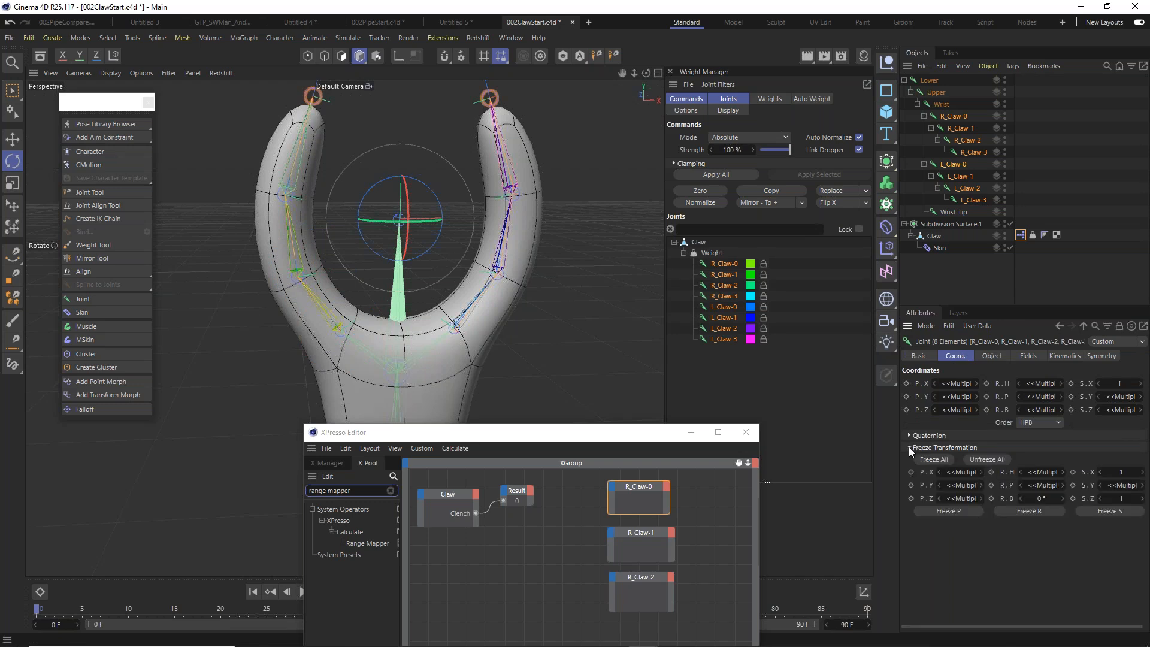
left_click(935, 459)
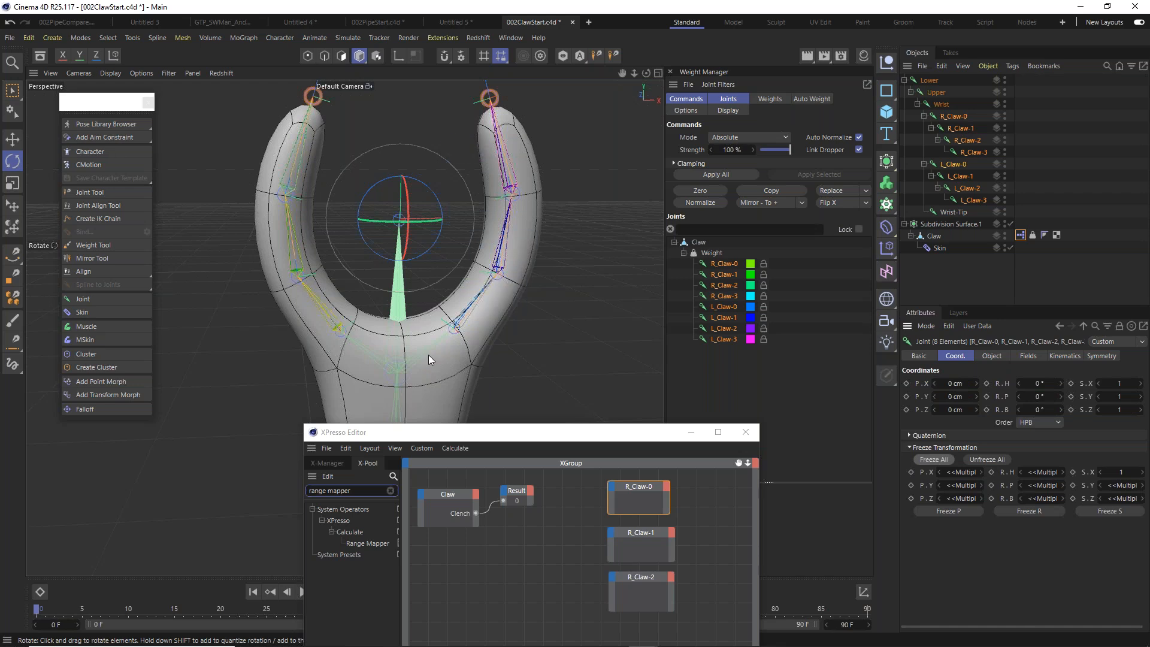
Test-rotate the R_Claw-1 joint outward to a pitch of about -97° and reset its R.P to 0°.
left_click(959, 128)
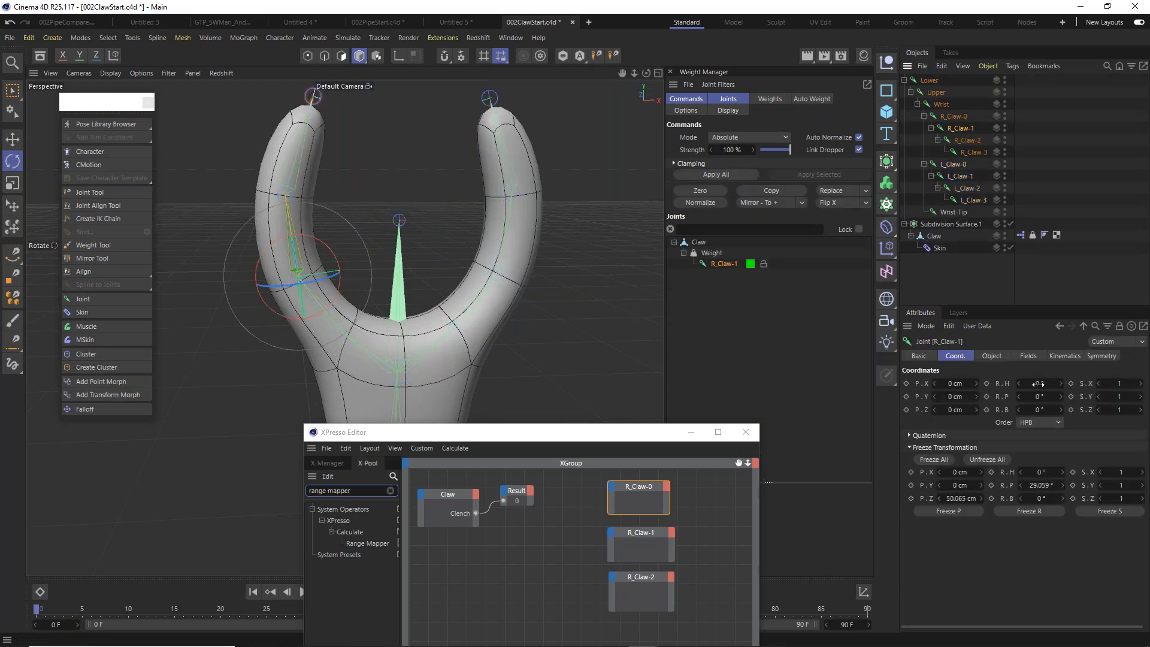
left_click_drag(259, 262, 247, 386)
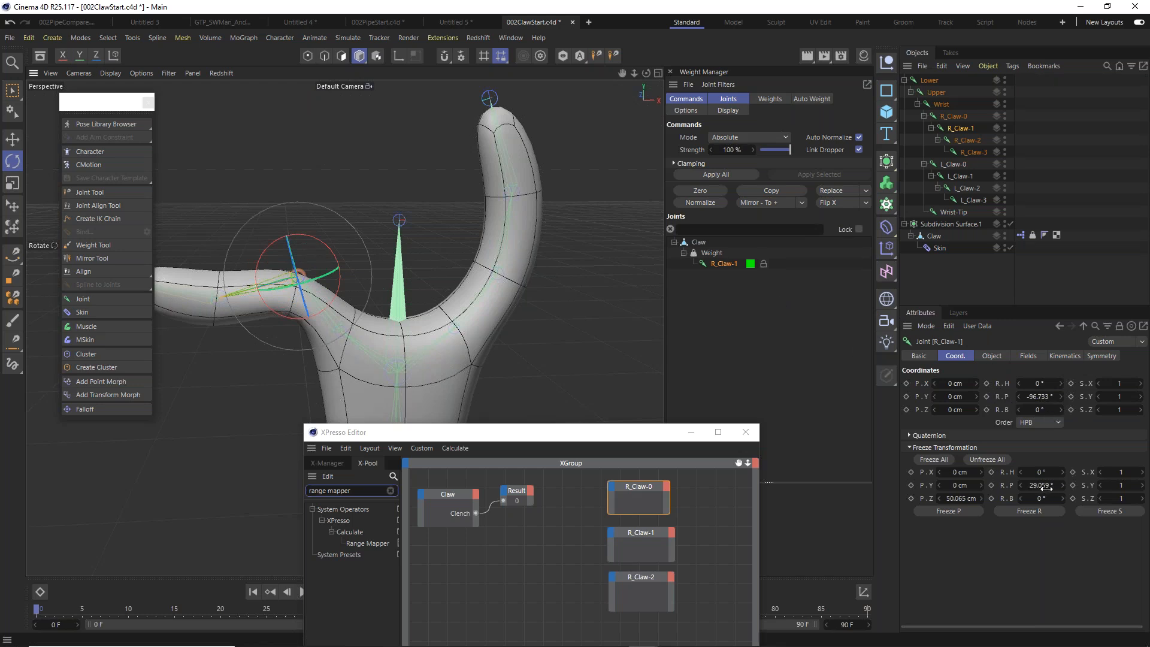
double_click(1039, 397)
type("0")
key("Return")
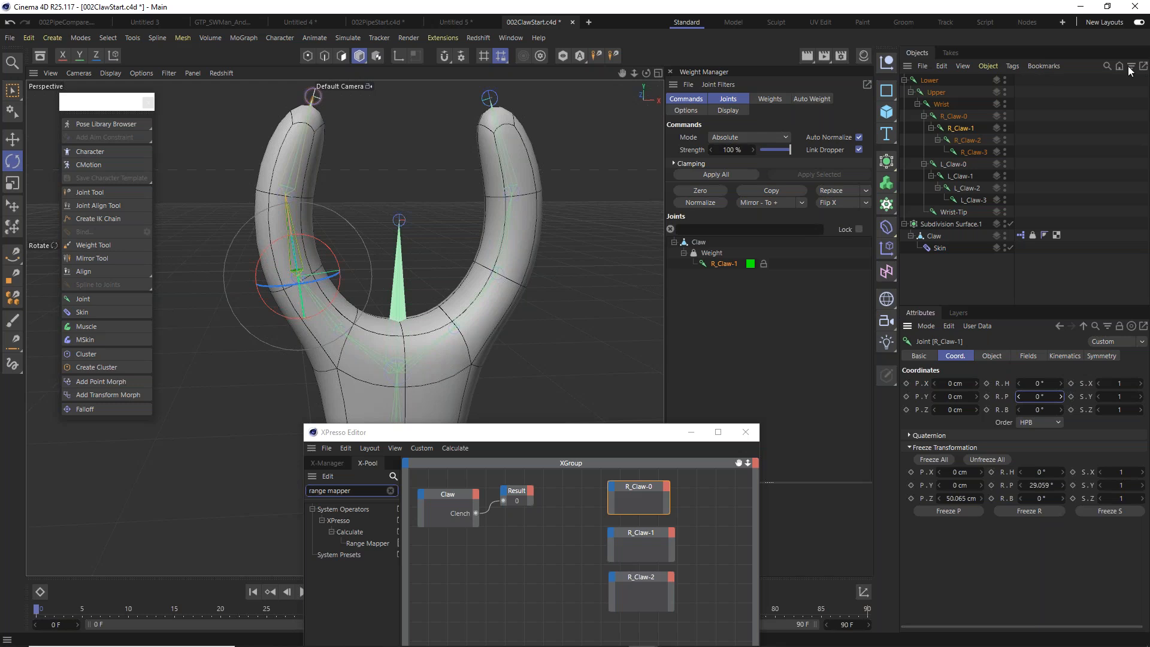
Add a Range Mapper node to the XGroup and connect the Claw node's Clench output to its Input.
left_click(591, 437)
left_click_drag(591, 440, 815, 126)
left_click_drag(598, 231, 766, 250)
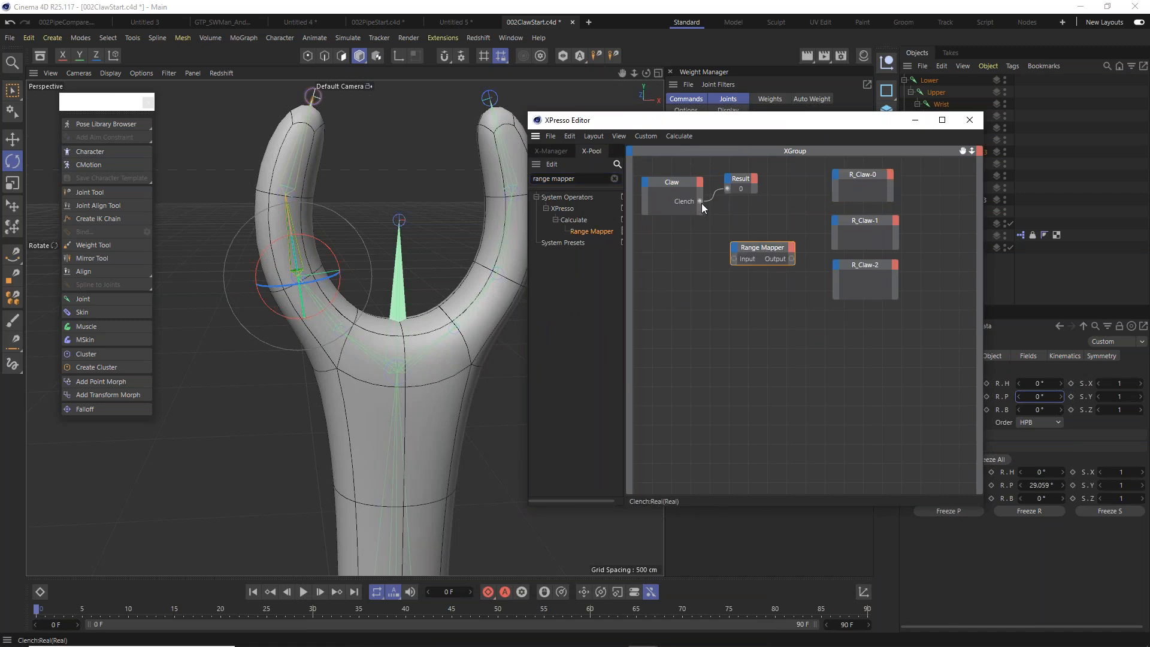
left_click_drag(728, 248, 735, 260)
left_click_drag(773, 249, 757, 239)
left_click_drag(789, 120, 708, 109)
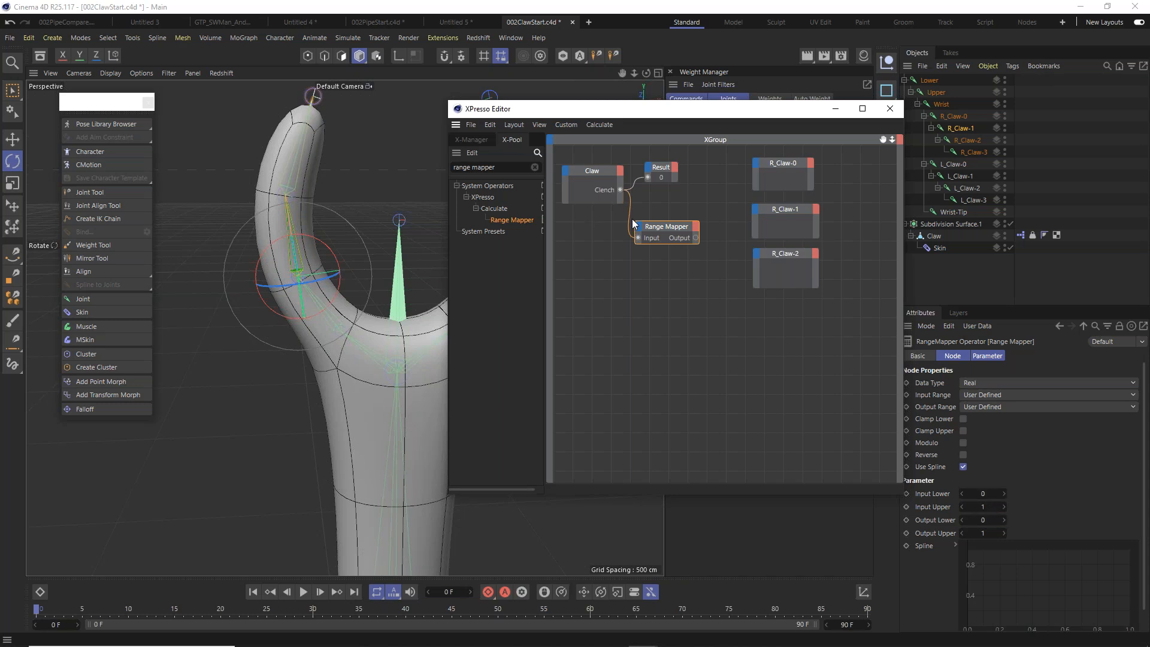
Set the Range Mapper's Output Upper to 11 and space out the Claw and Range Mapper nodes.
left_click(985, 534)
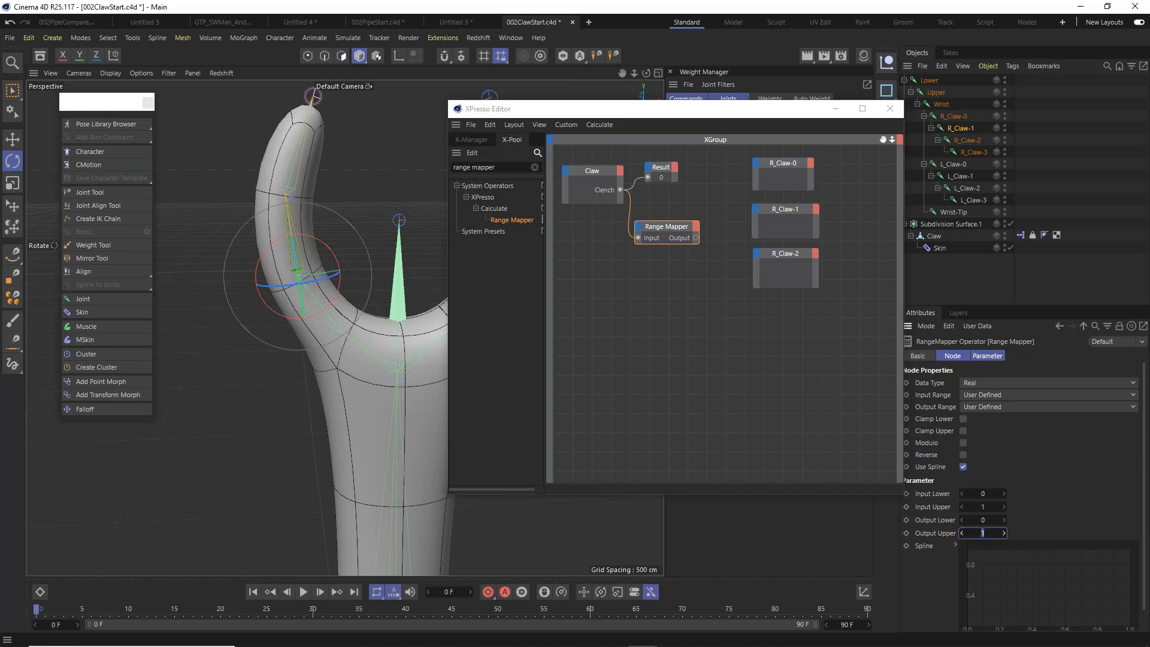
type("1")
left_click_drag(668, 229, 681, 230)
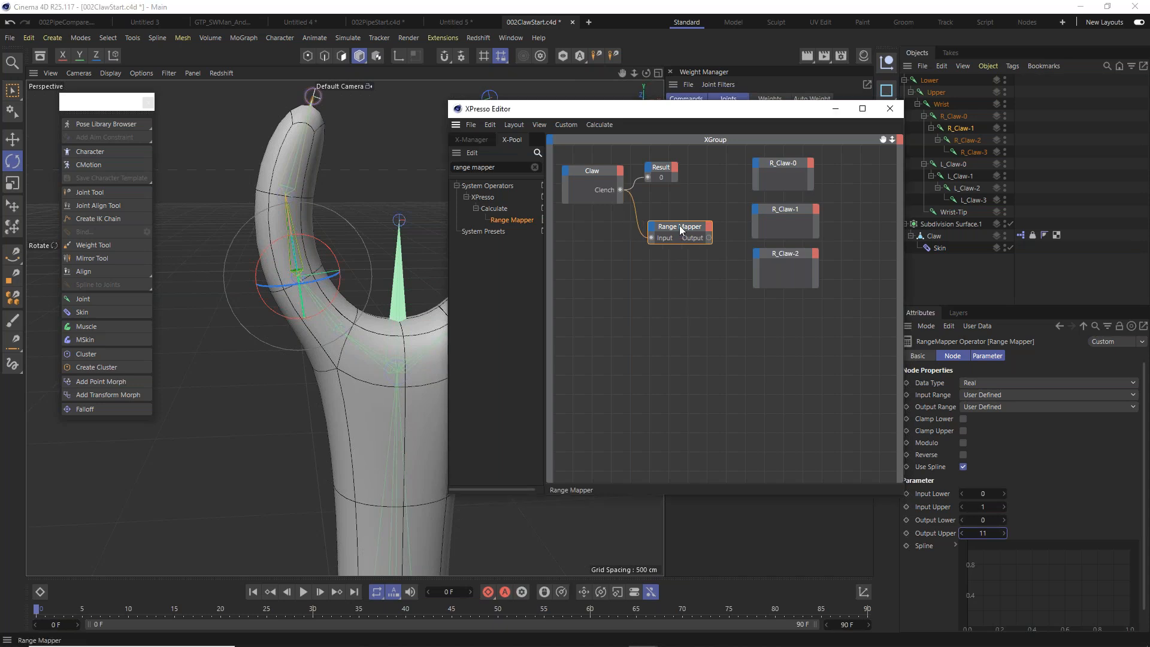
left_click_drag(603, 170, 595, 170)
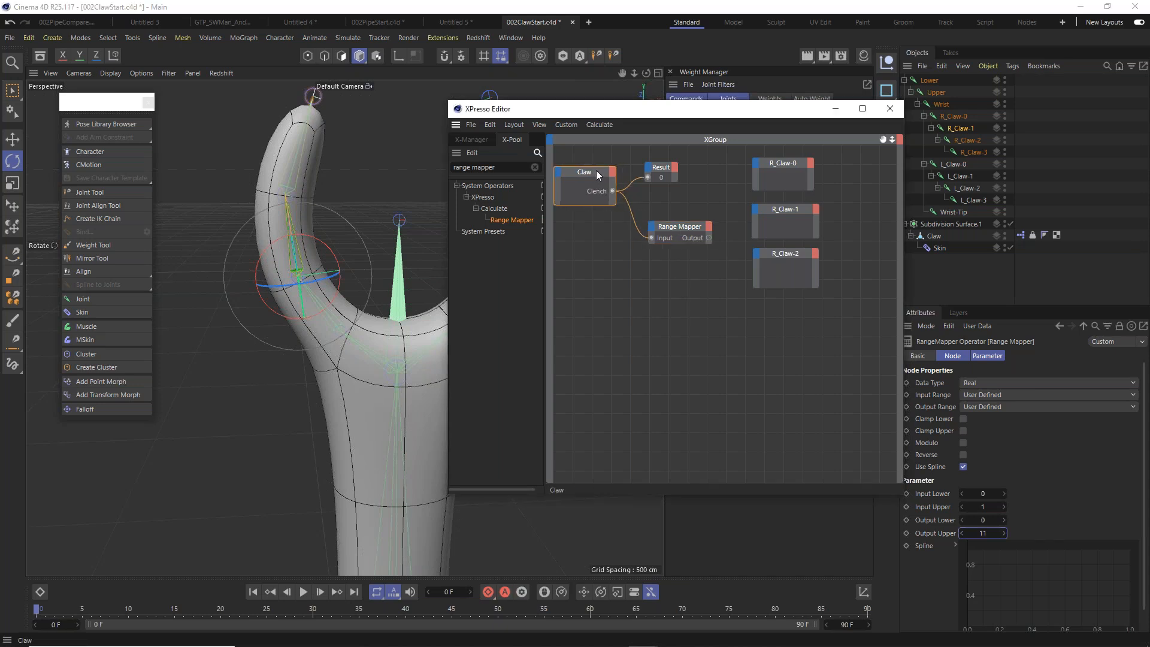
left_click_drag(679, 112, 651, 107)
left_click_drag(655, 221, 654, 213)
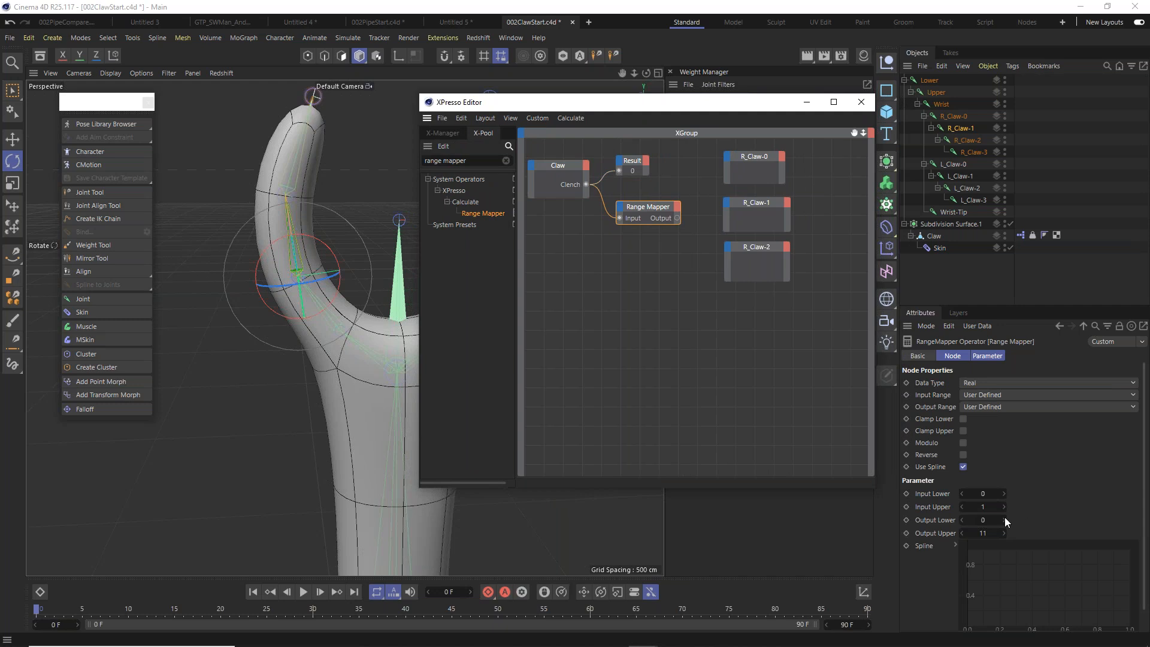
Duplicate the Result node below the Range Mapper and connect the Range Mapper's Output to the copy.
left_click(632, 160)
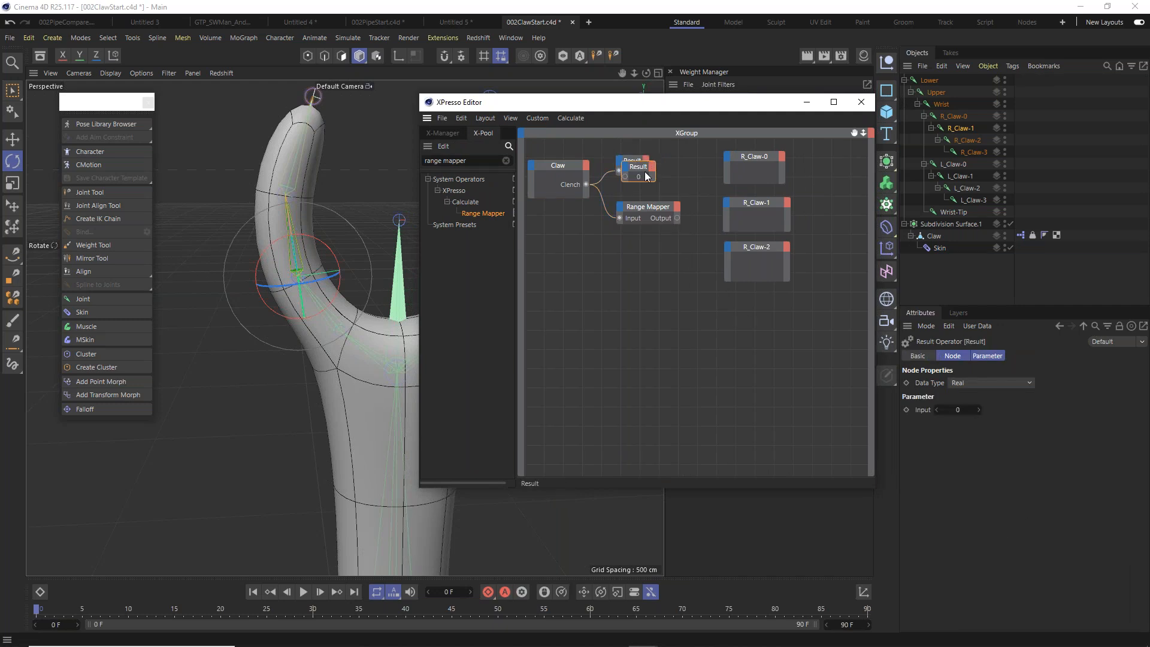
left_click_drag(636, 170, 672, 277, "ctrl")
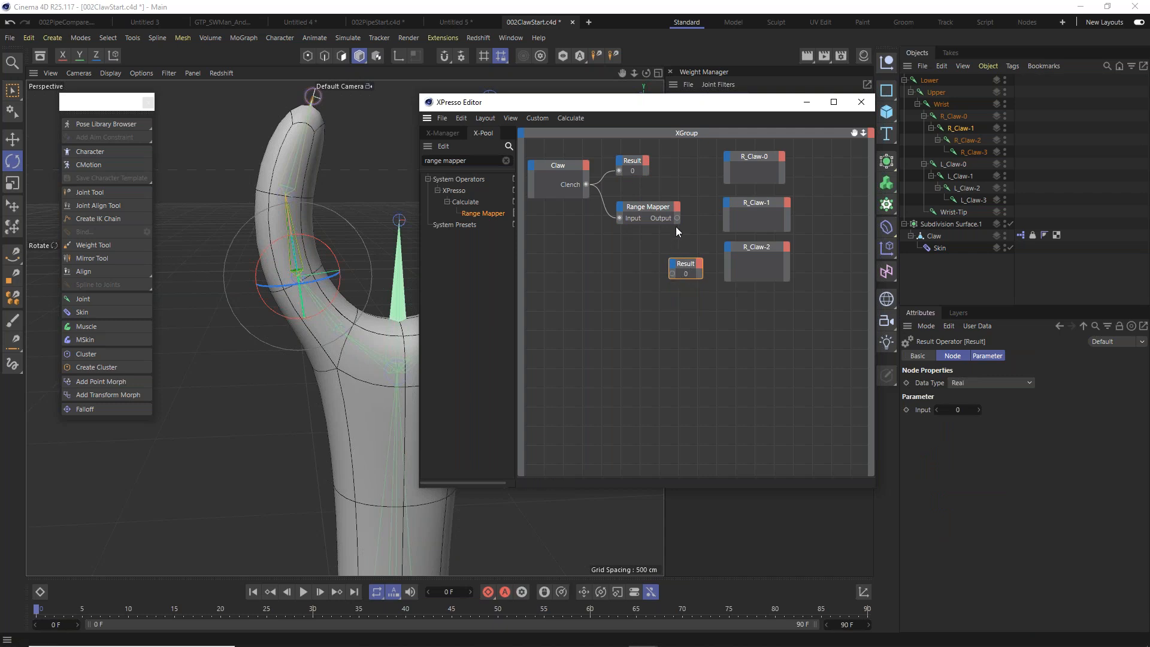
left_click_drag(677, 218, 673, 274)
Raise the Claw object's Clench user data to 100% to test the mapped output.
left_click(934, 236)
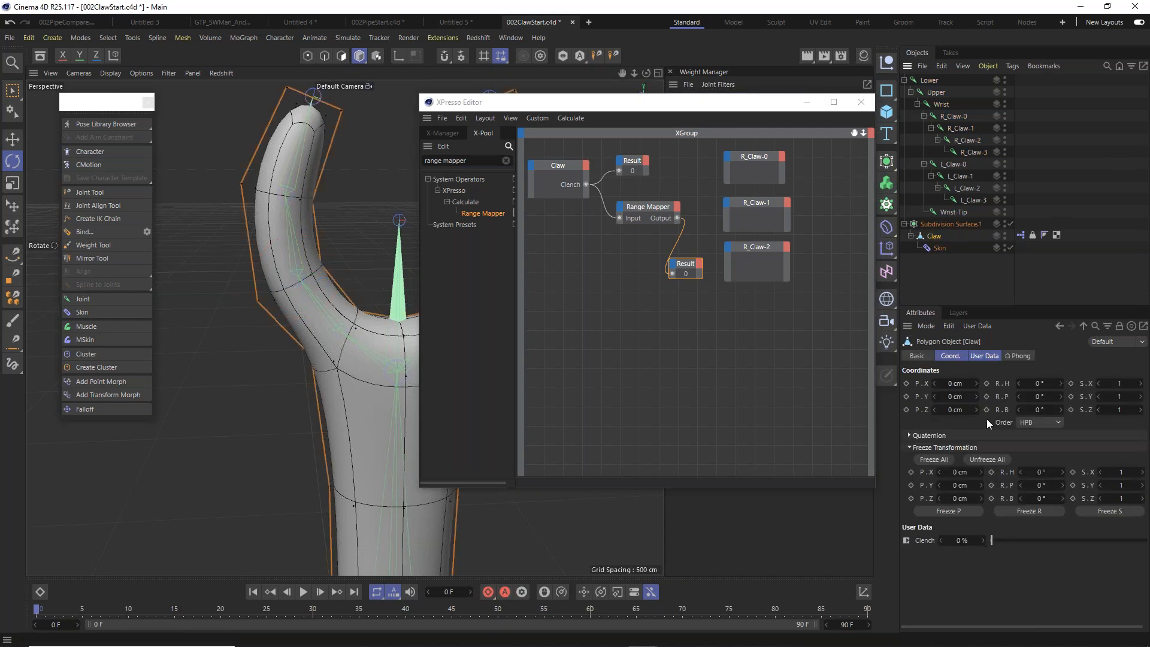
left_click(984, 357)
left_click_drag(993, 383, 1026, 387)
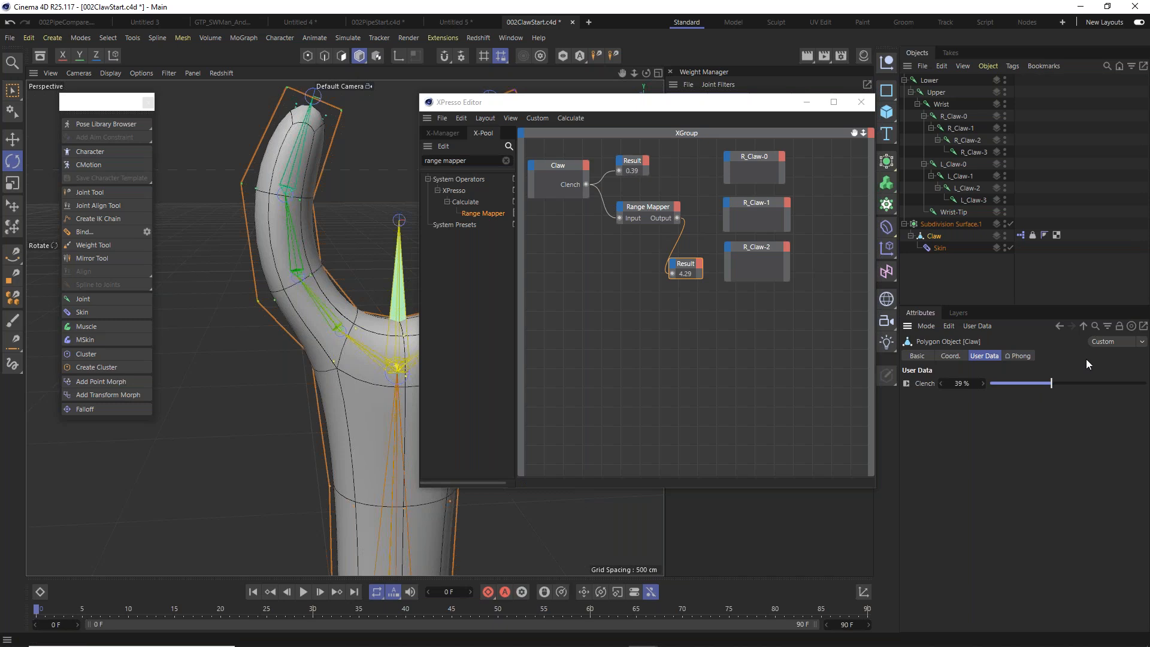
left_click_drag(1054, 384, 1145, 383)
Move the three R_Claw nodes farther from the Range Mapper and add a Rotation . P input to R_Claw-0.
left_click_drag(722, 141, 797, 283)
left_click_drag(769, 158, 823, 156)
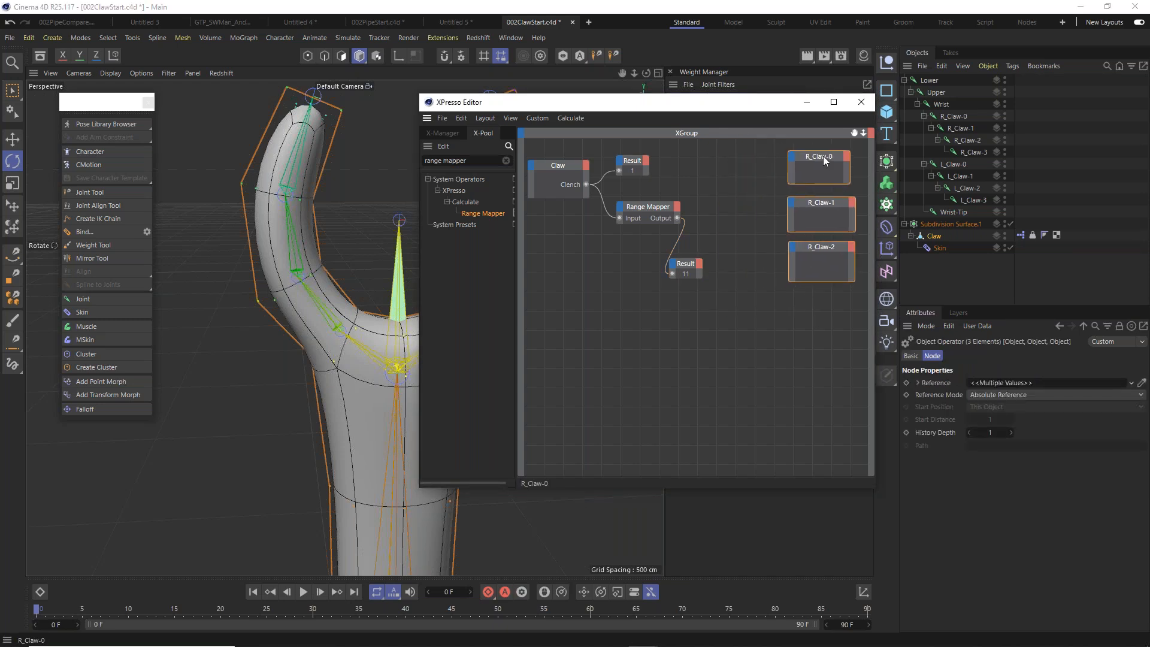
left_click(773, 178)
left_click(792, 158)
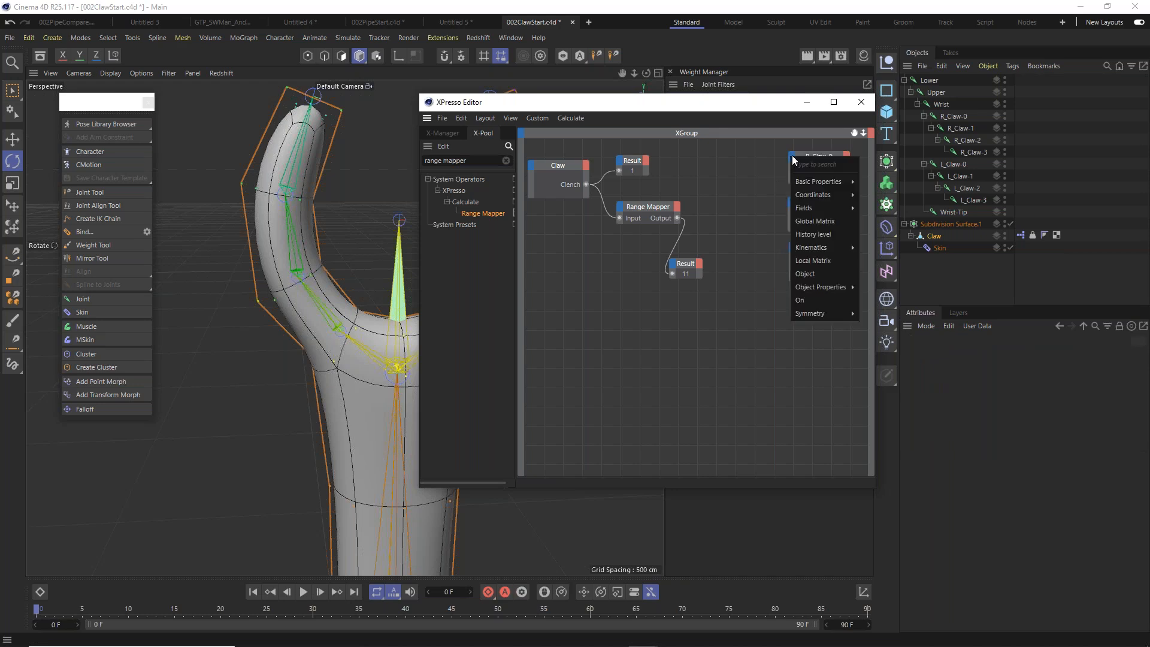
mouse_move(827, 194)
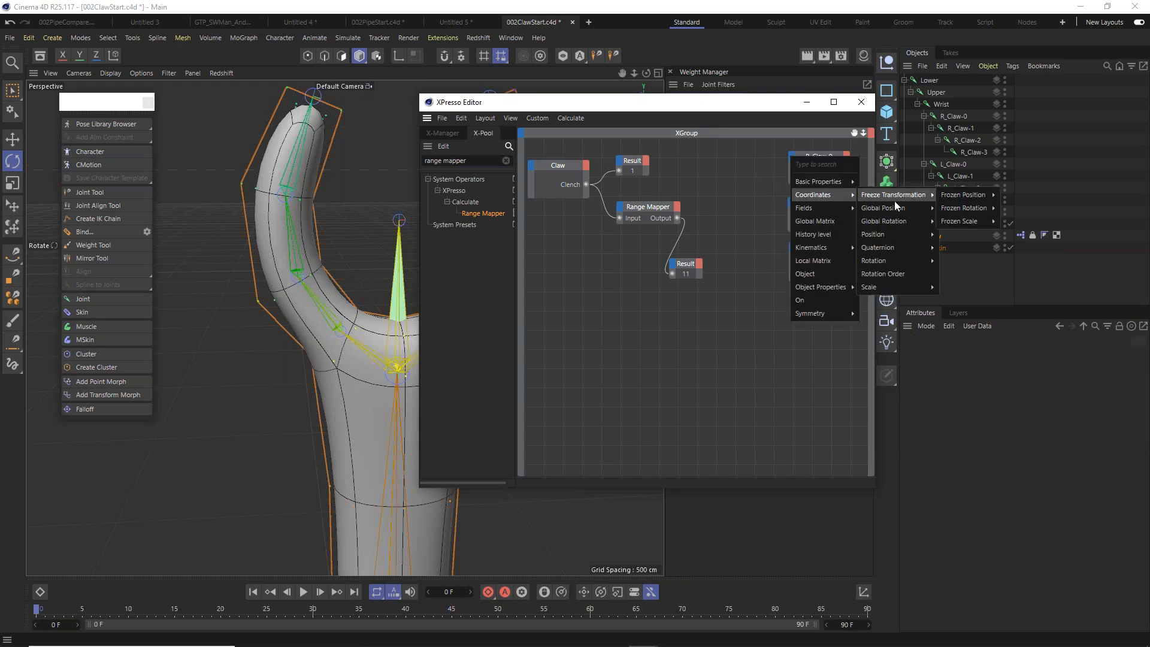
mouse_move(904, 260)
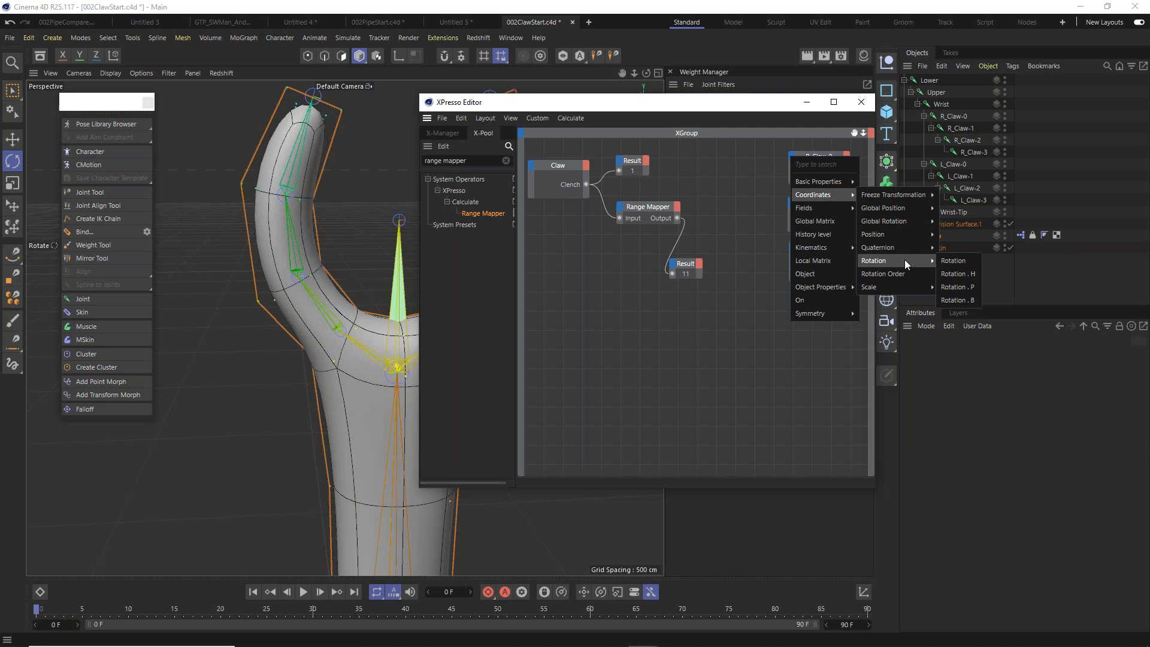
left_click(959, 286)
Try out the R.P rotation of the R_Claw-1 joint and undo the change.
left_click_drag(771, 106, 605, 425)
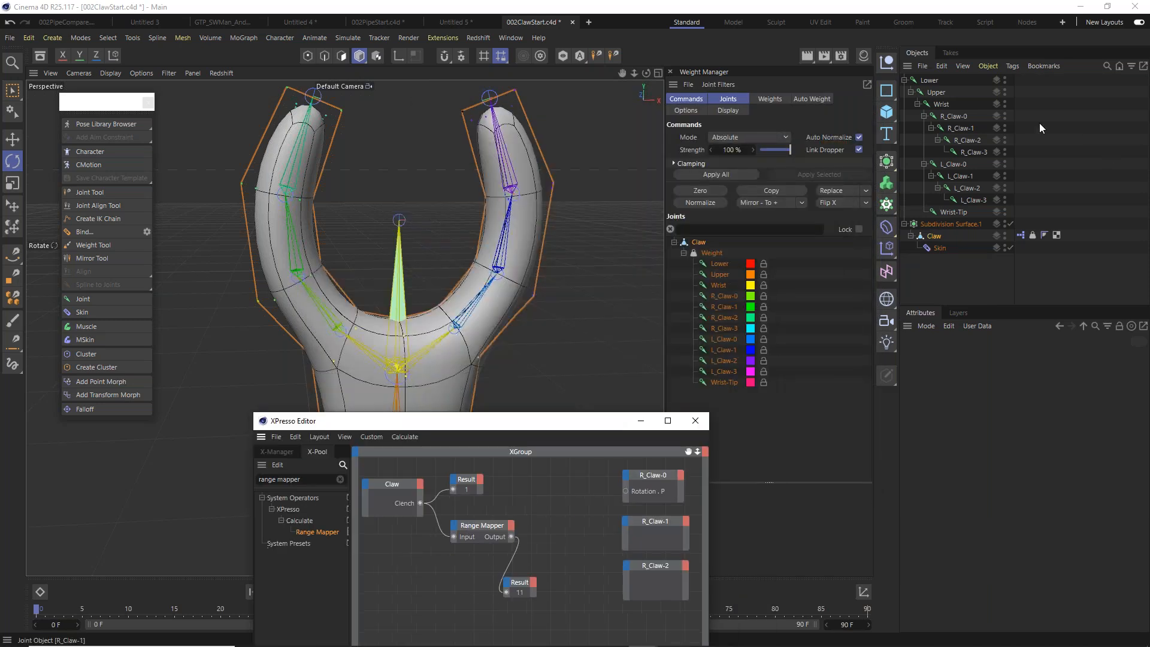
left_click(952, 127)
left_click_drag(1024, 396, 970, 397)
key("ctrl+z")
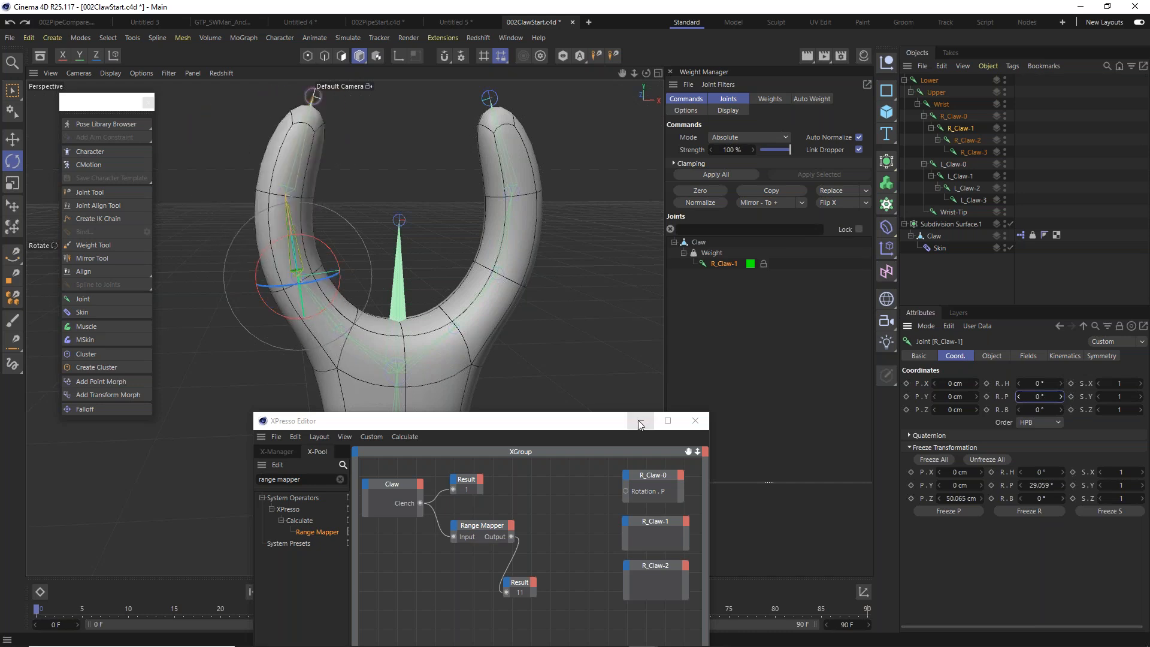
left_click_drag(578, 421, 801, 118)
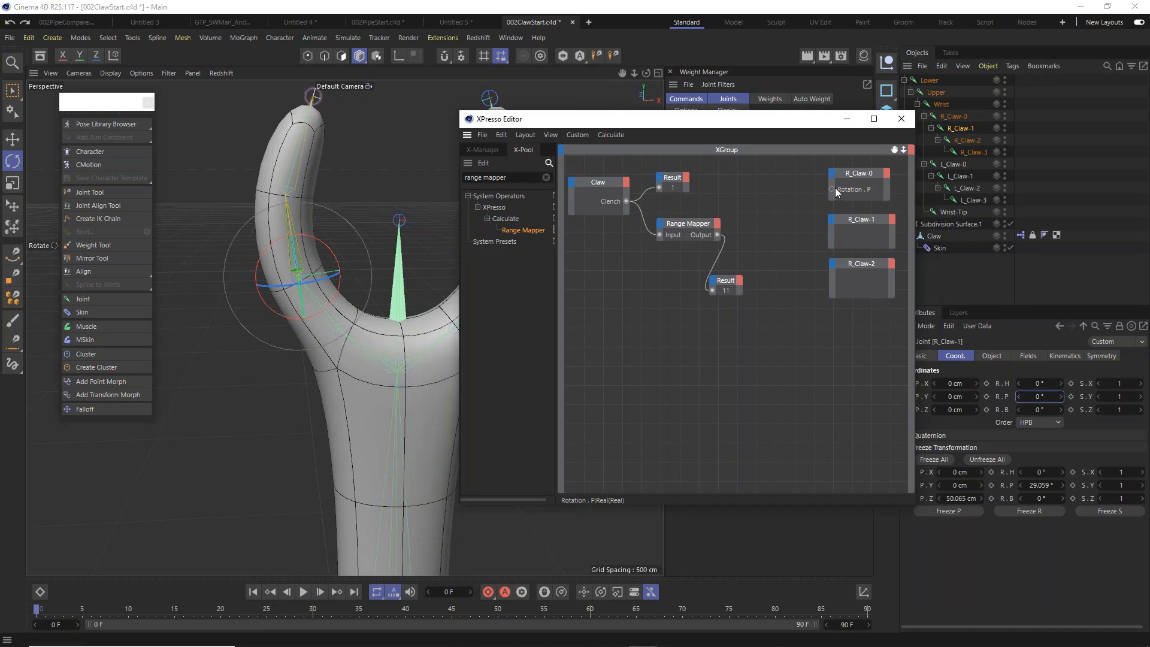
Add a Rotation . P input port to the R_Claw-1 node.
left_click(831, 218)
mouse_move(854, 271)
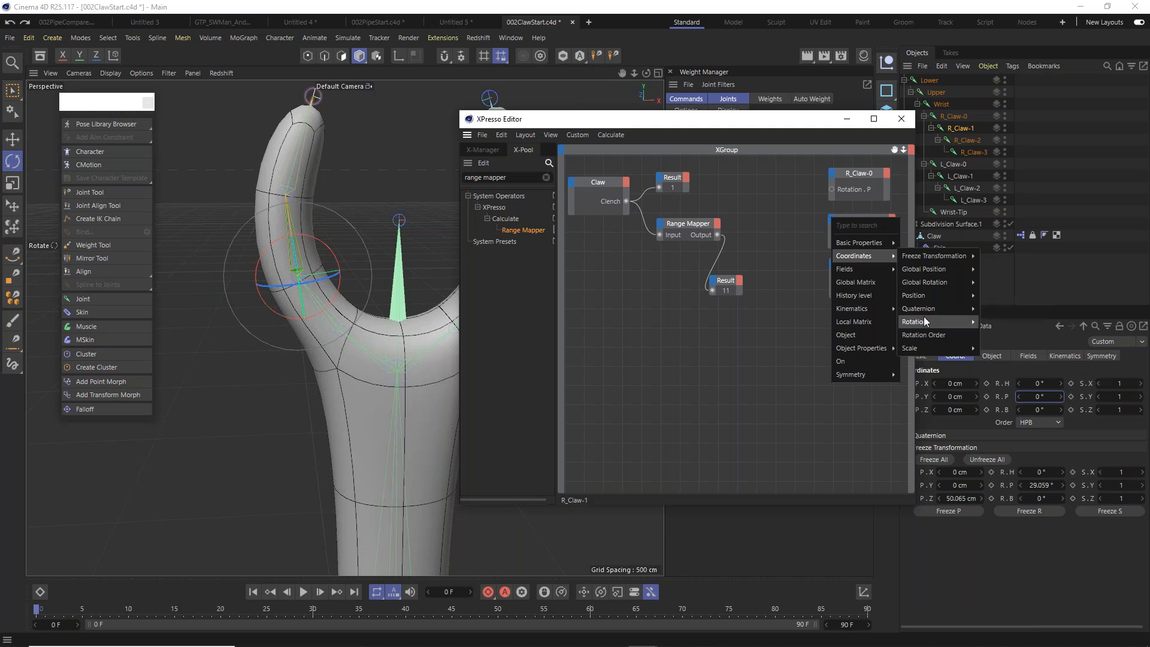
mouse_move(926, 320)
left_click(1006, 346)
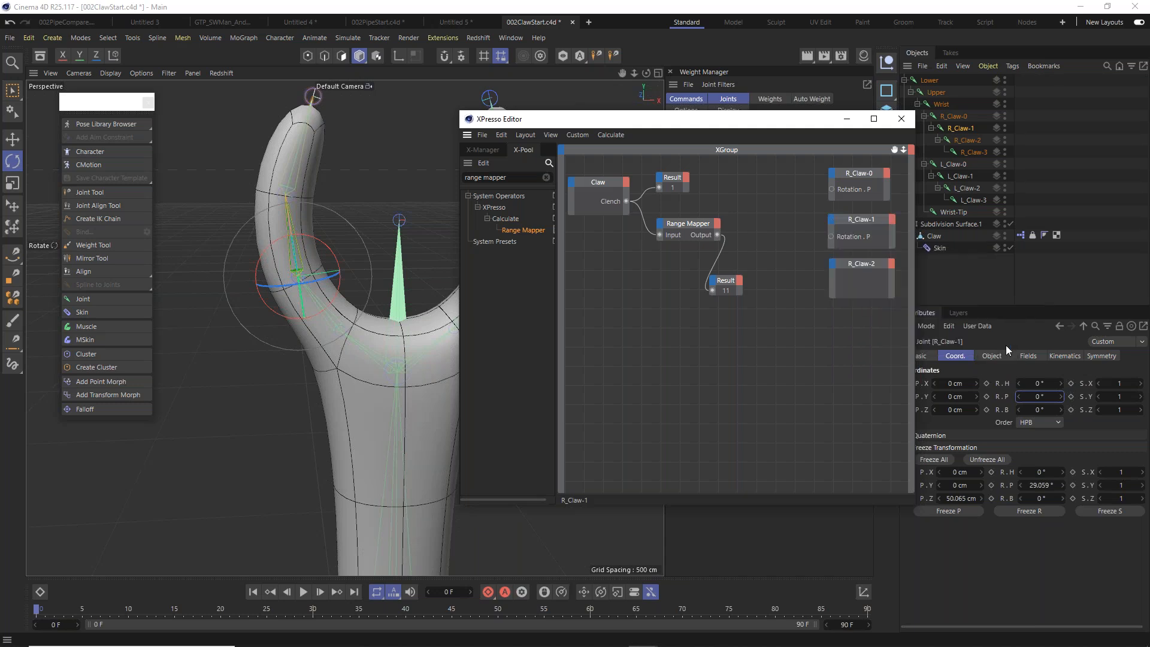
Add a Rotation . P input port to the R_Claw-2 node and shift the lower Result node closer to it.
left_click(834, 265)
mouse_move(863, 303)
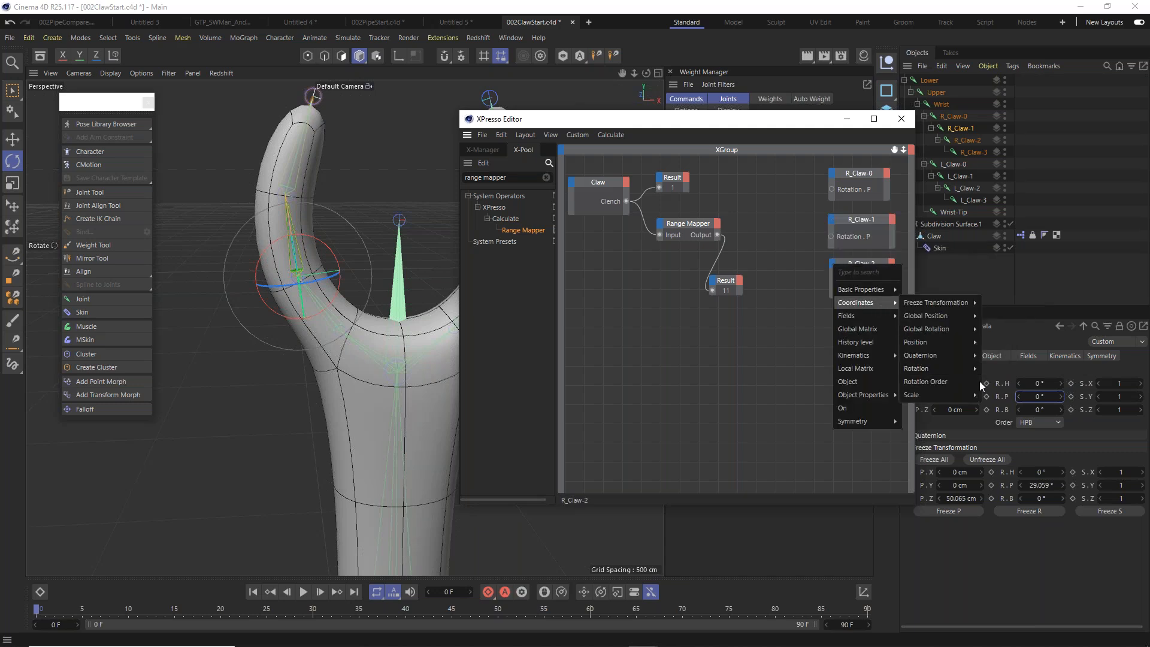
mouse_move(963, 372)
left_click(1000, 395)
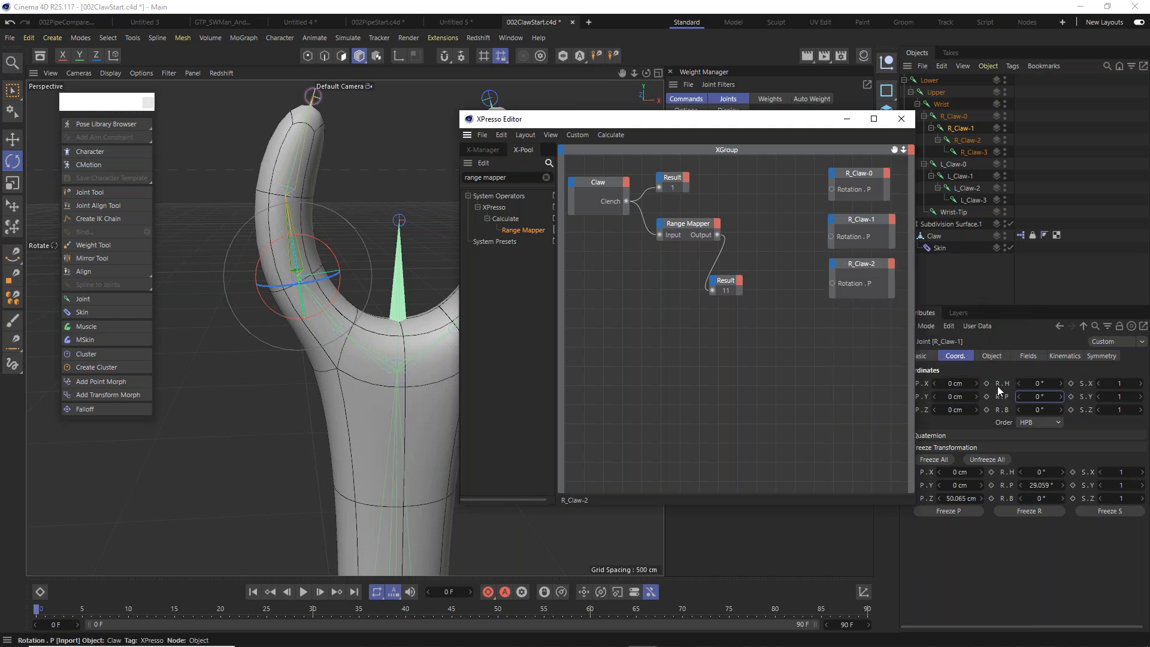
left_click_drag(737, 276, 761, 281)
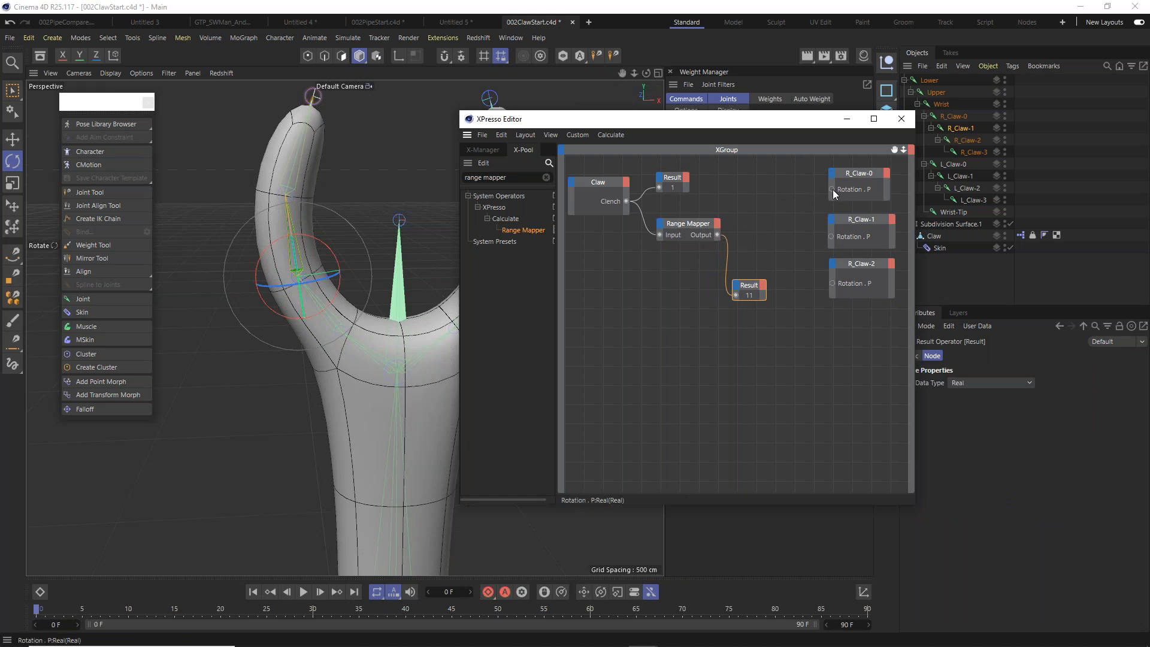
Find the Degree operator, add it to the XGroup beside the Range Mapper and connect the Range Mapper's output to its input.
left_click_drag(795, 126, 684, 186)
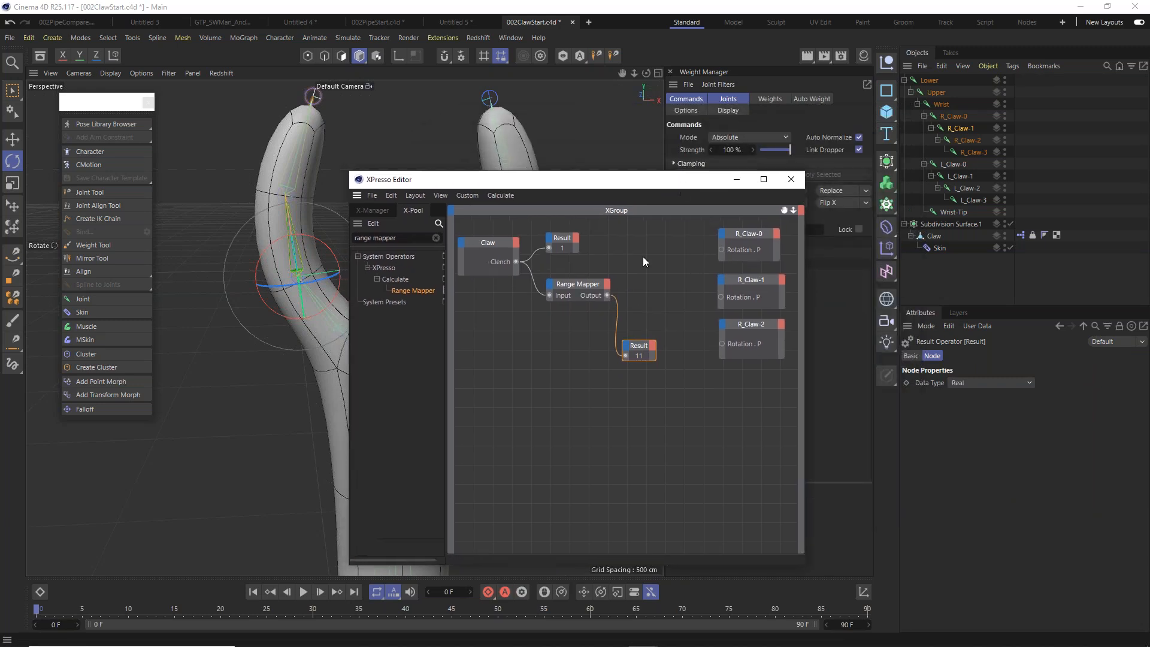
left_click(385, 237)
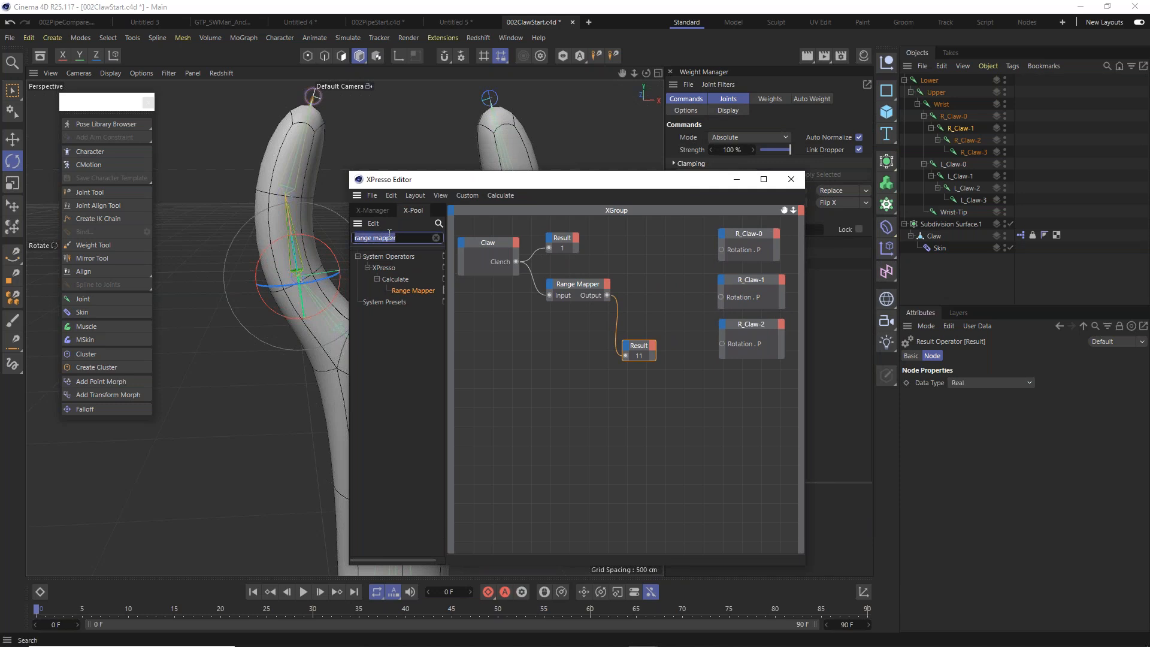
type("degree")
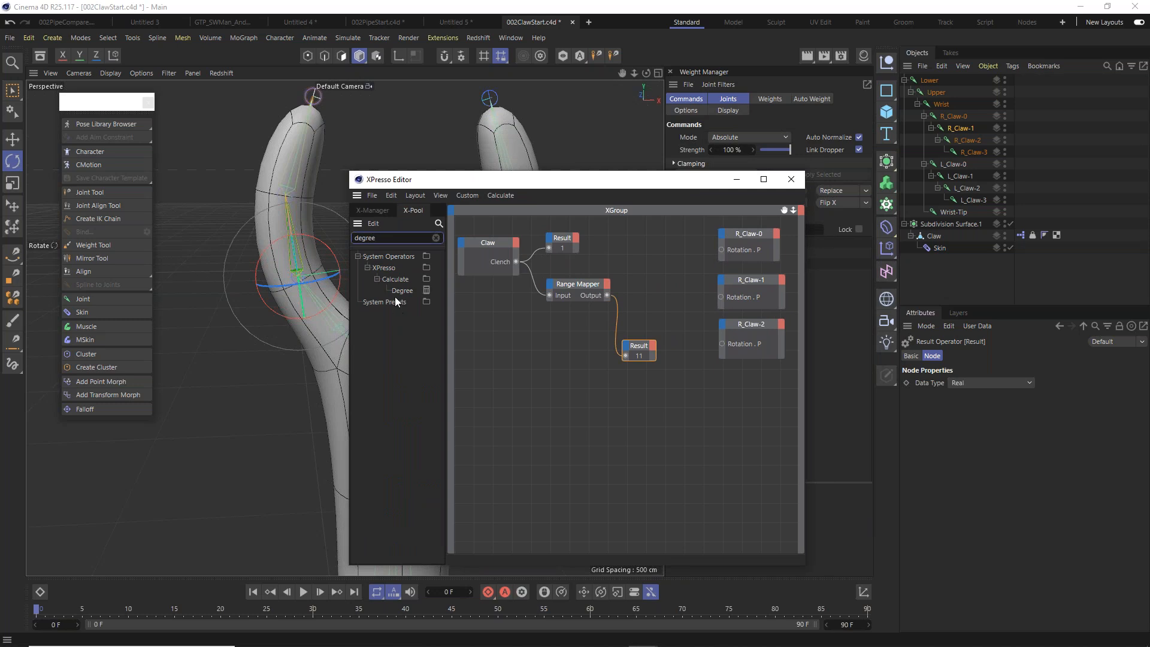
left_click_drag(398, 290, 634, 280)
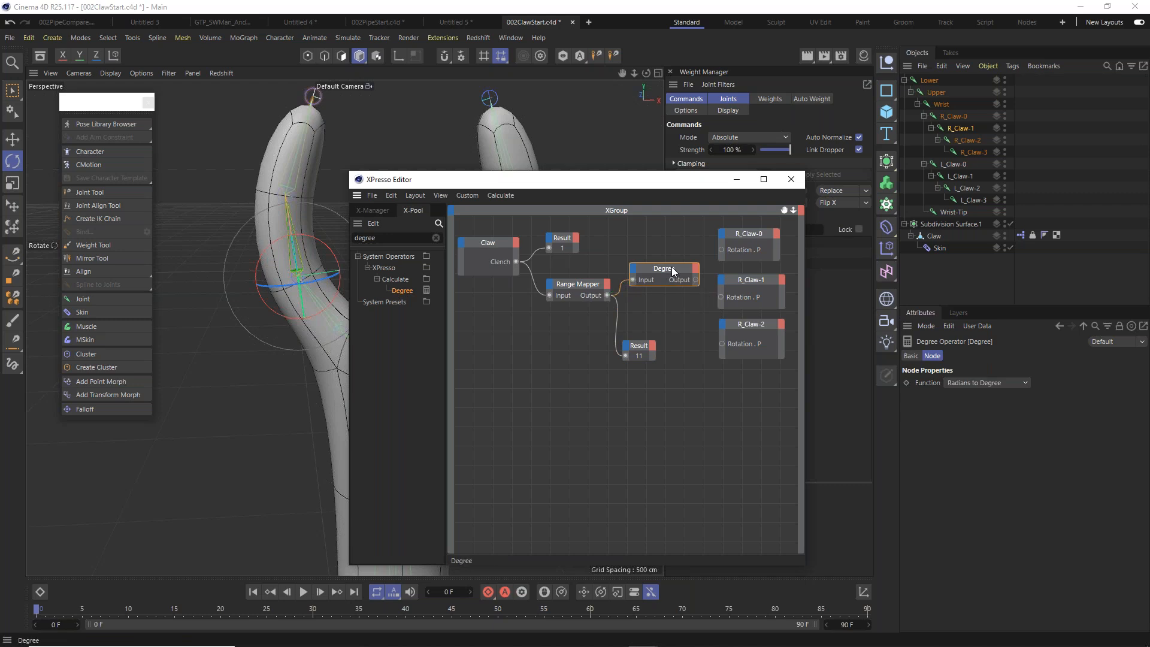
Set the Degree node's function to Degree to Radians and shift the node slightly closer to the Range Mapper.
left_click(979, 385)
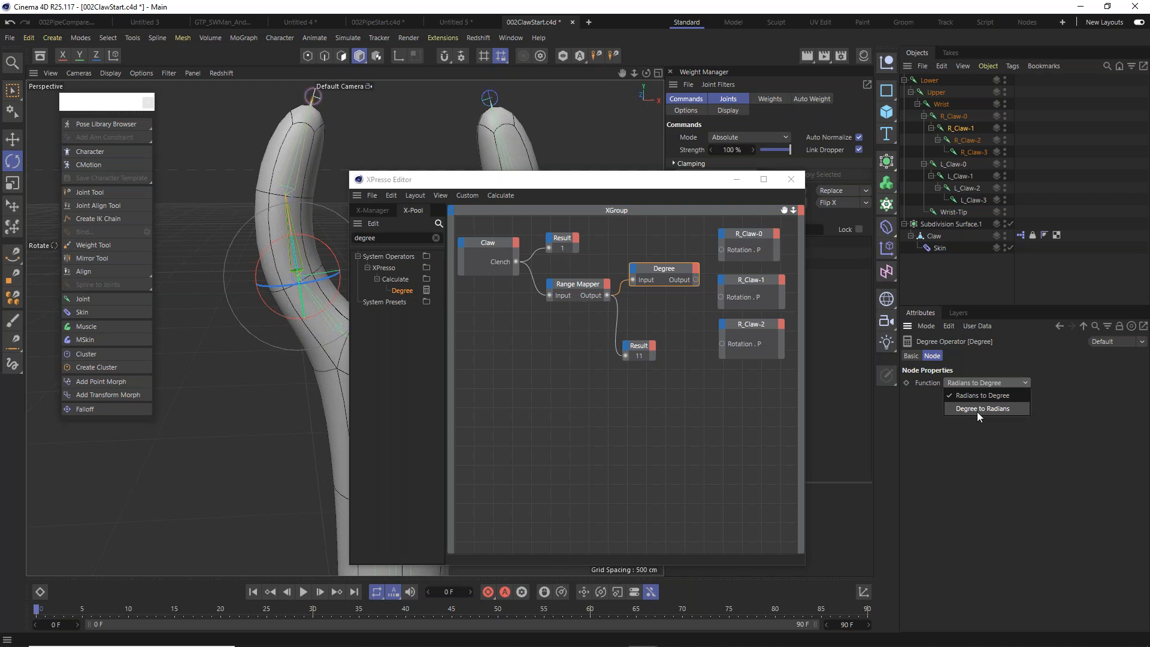
left_click(977, 410)
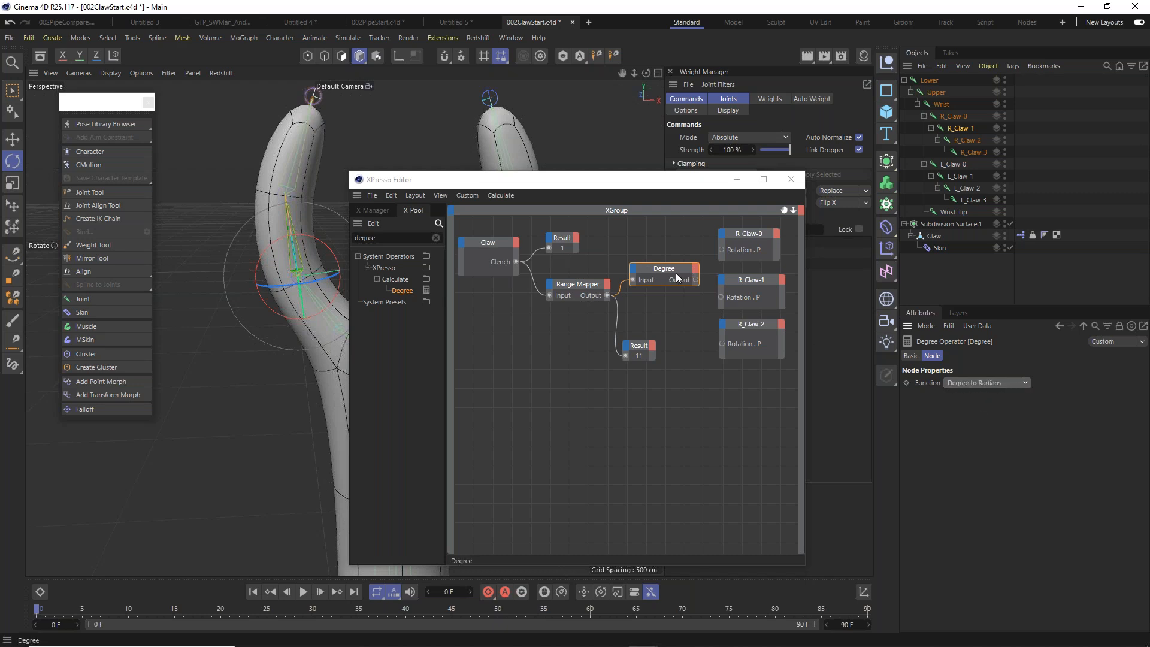
left_click_drag(674, 272, 668, 272)
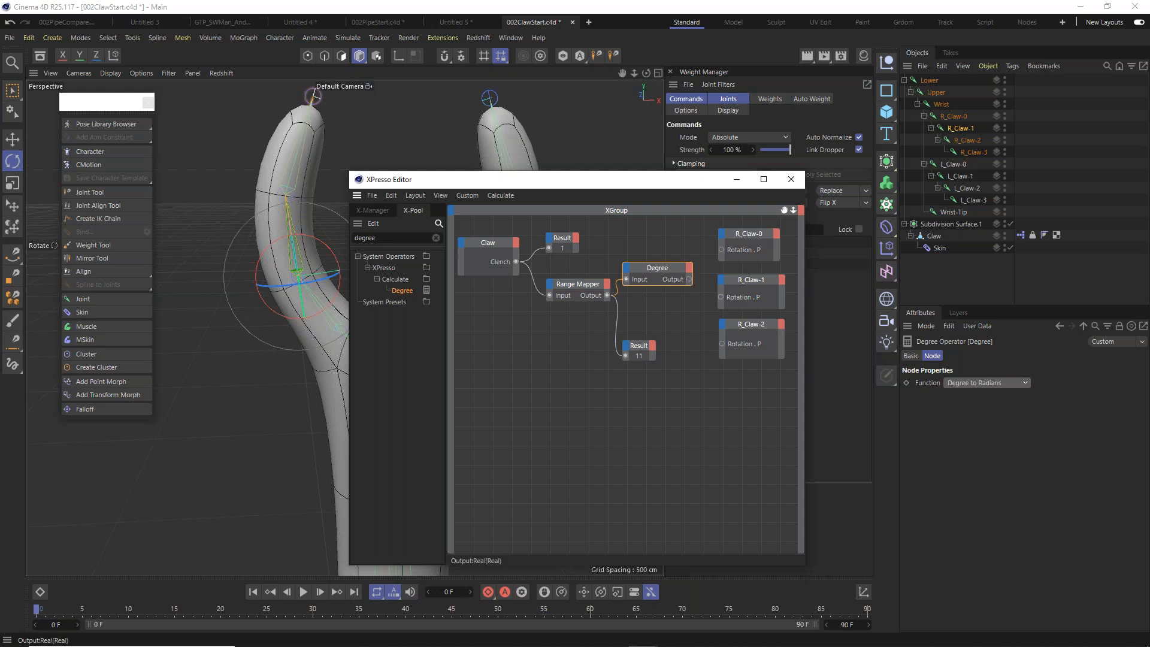
Reset the Claw's Clench to 0% and connect the Degree output to Rotation . P of R_Claw-0, R_Claw-1 and R_Claw-2.
left_click(935, 236)
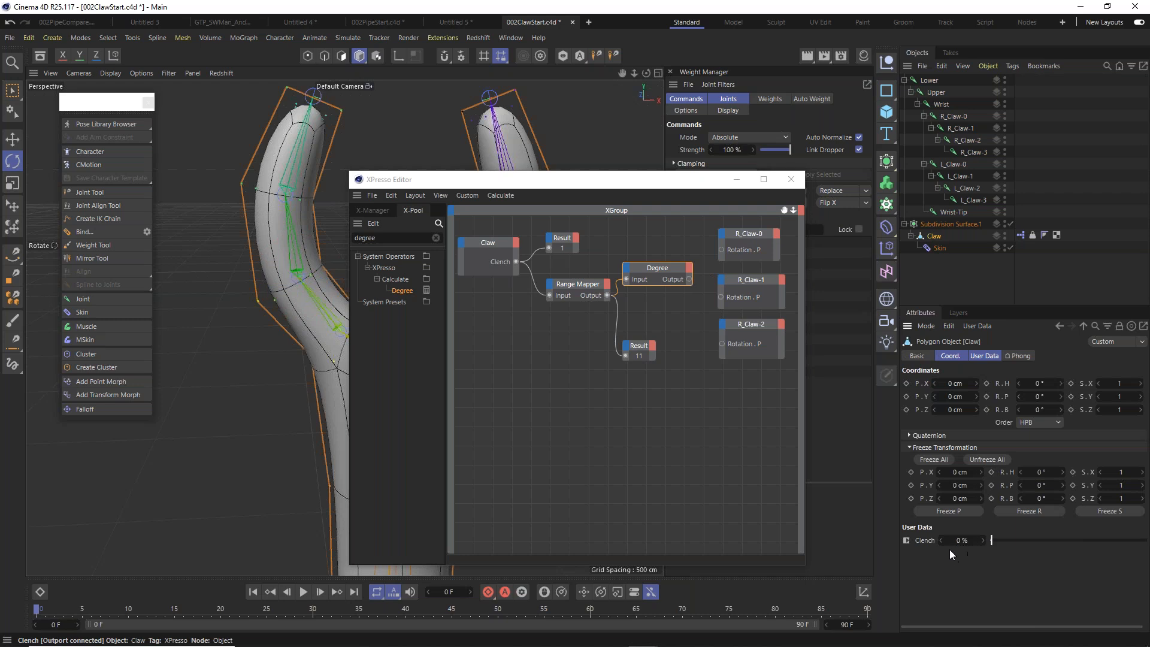
left_click(985, 356)
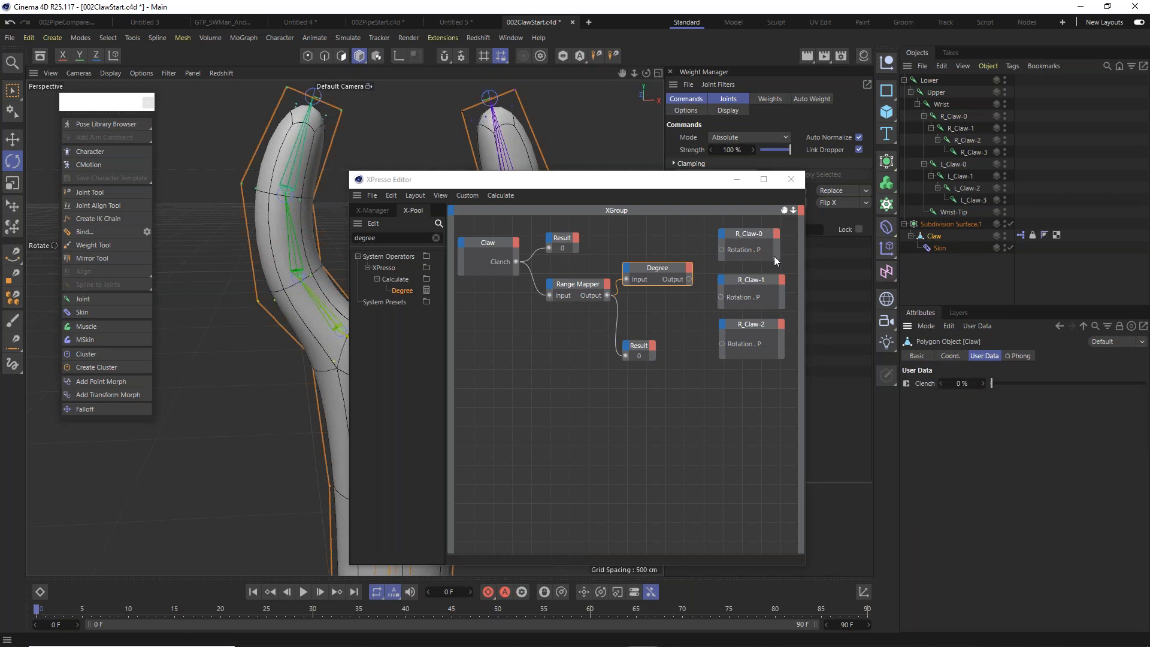
left_click_drag(689, 280, 721, 250)
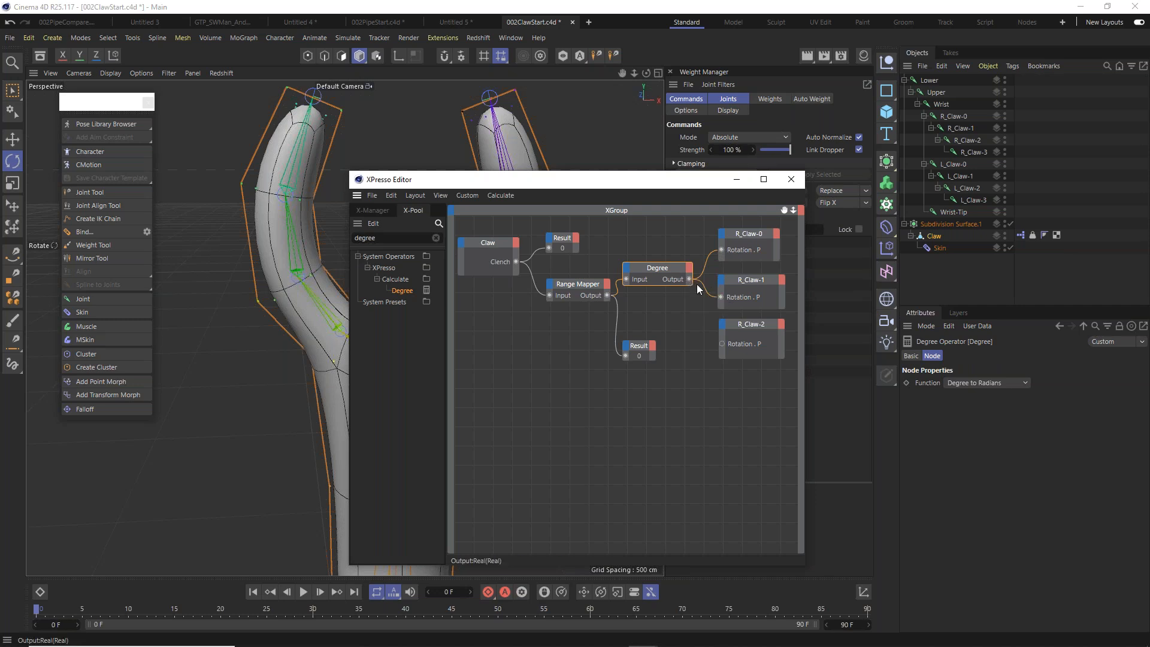
left_click_drag(719, 346, 720, 344)
Move the XPresso Editor clear of the claw model and try out the Claw's Clench slider, returning it to 0%.
left_click_drag(635, 179, 617, 228)
left_click_drag(590, 276, 529, 456)
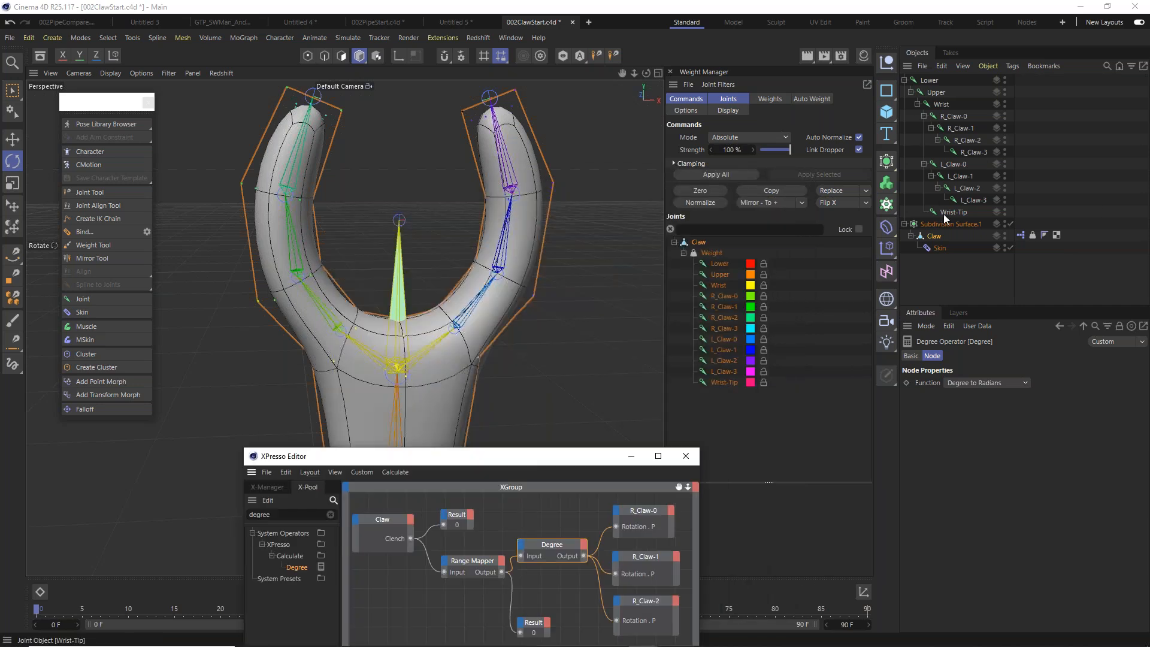
left_click(939, 242)
mouse_move(998, 383)
left_mouse_down()
mouse_move(1146, 389)
mouse_move(984, 390)
mouse_move(1142, 394)
mouse_move(1005, 388)
mouse_move(1123, 388)
mouse_move(1088, 405)
mouse_move(1120, 418)
mouse_move(1044, 418)
mouse_move(1134, 418)
mouse_move(992, 384)
left_mouse_up()
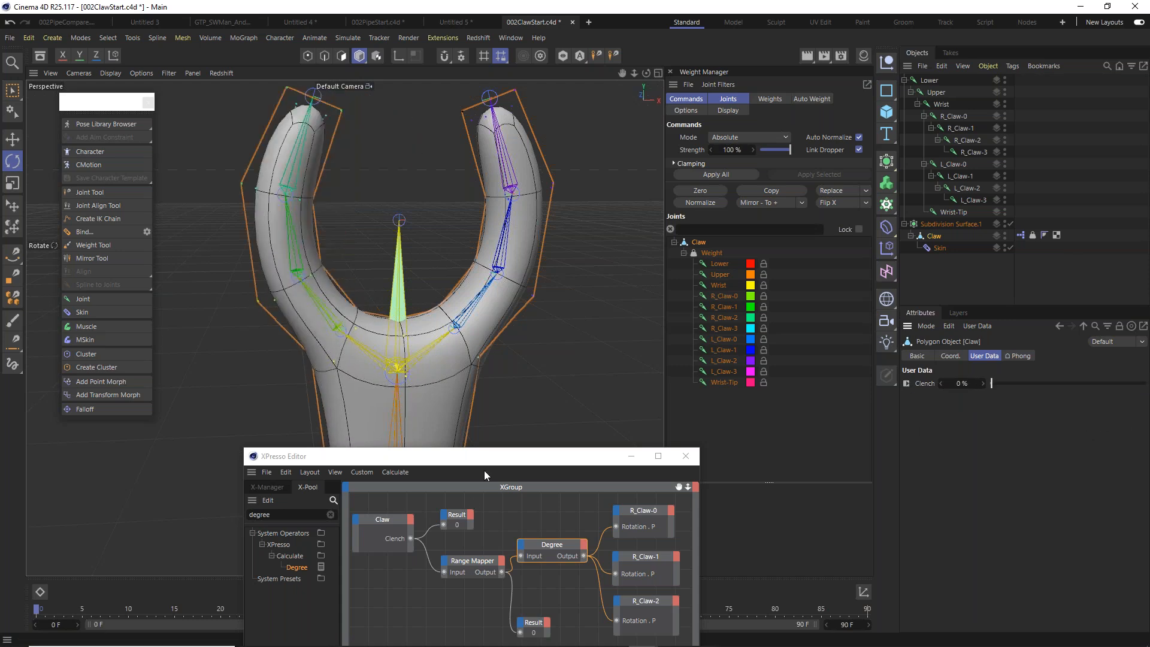
Add the L_Claw-0, L_Claw-1 and L_Claw-2 joints as nodes in the XGroup, stacked in order below the R_Claw nodes.
left_click_drag(483, 467, 397, 108)
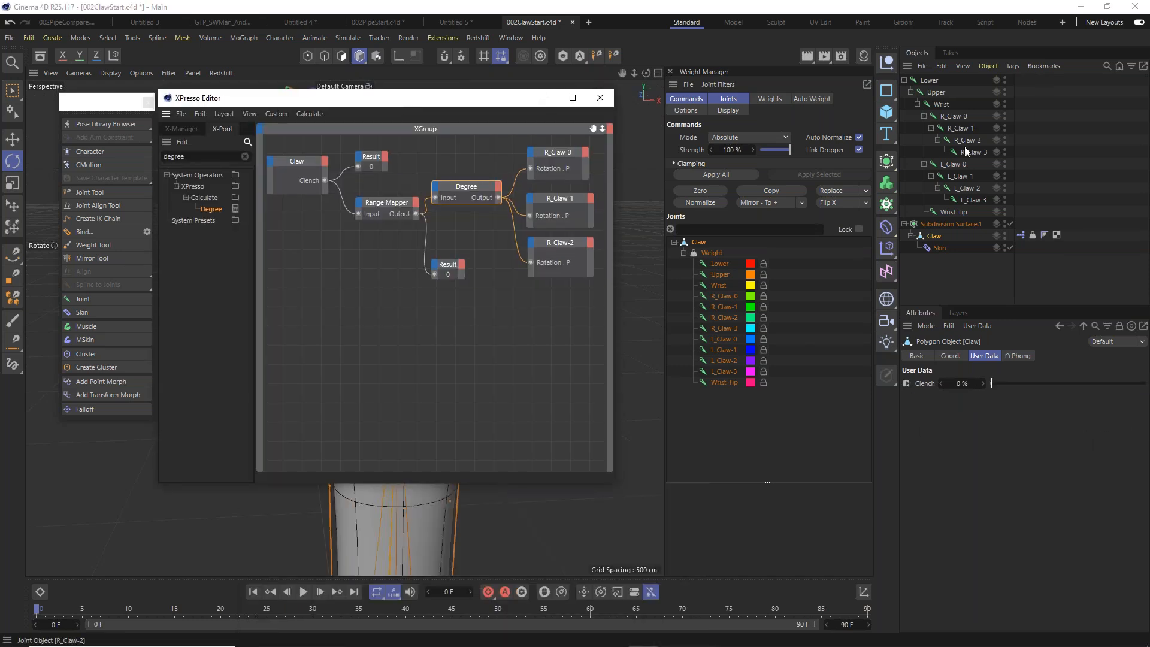
left_click(958, 163)
left_click(968, 188, "shift")
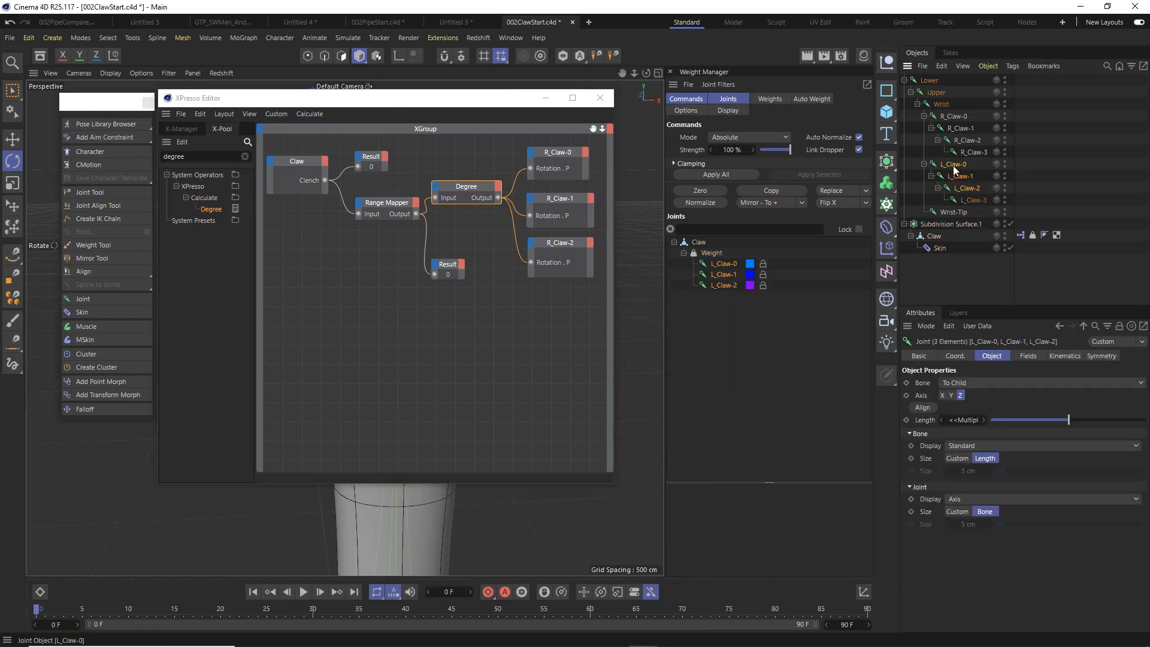
left_click_drag(958, 166, 595, 353)
mouse_move(570, 318)
left_mouse_down()
mouse_move(555, 352)
mouse_move(597, 321)
mouse_move(580, 305)
left_mouse_up()
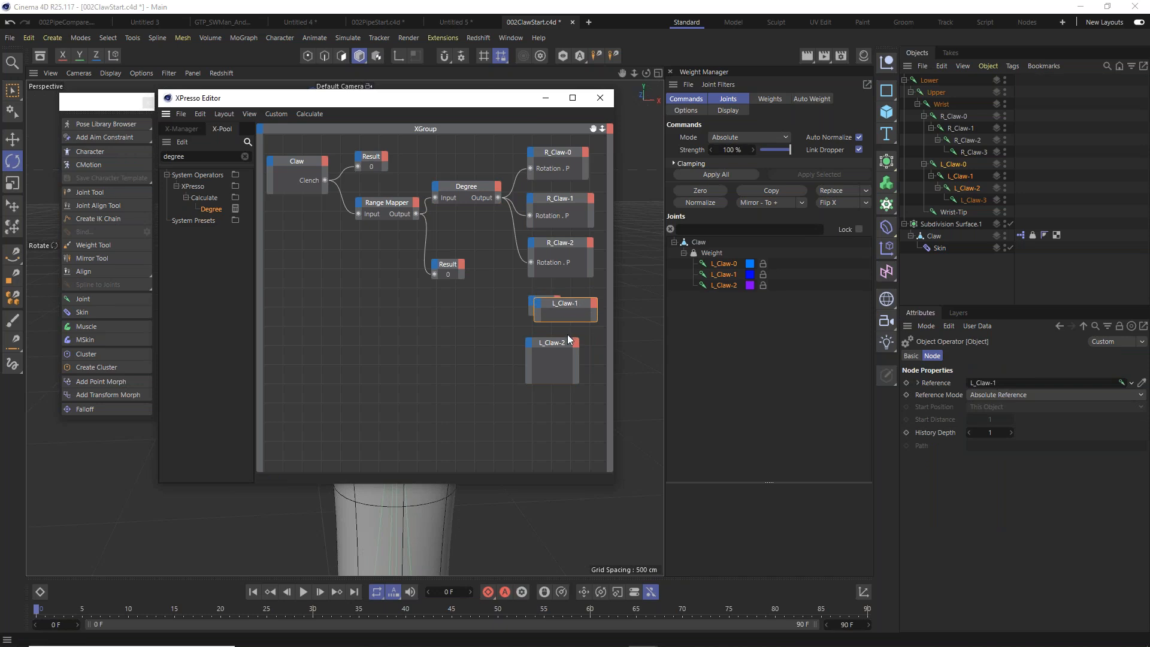
left_click_drag(560, 355, 566, 392)
mouse_move(567, 304)
left_mouse_down()
mouse_move(567, 333)
mouse_move(578, 324)
left_mouse_up()
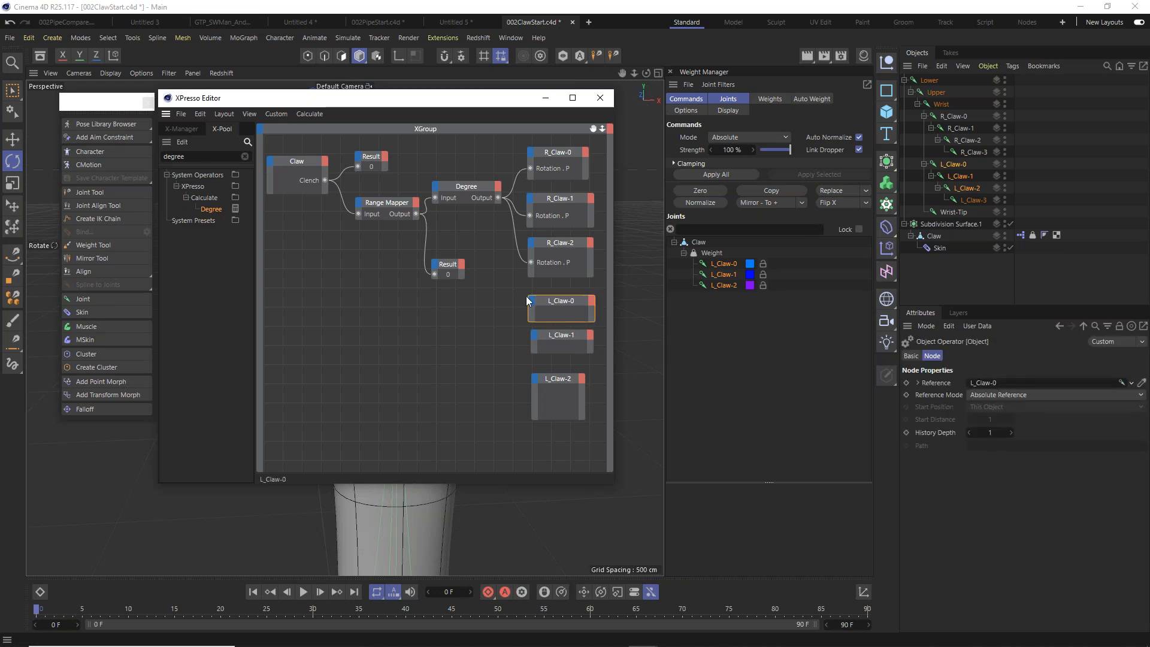
Add a Rotation . P input port to each of the L_Claw-0, L_Claw-1 and L_Claw-2 nodes.
left_click(535, 301)
mouse_move(569, 338)
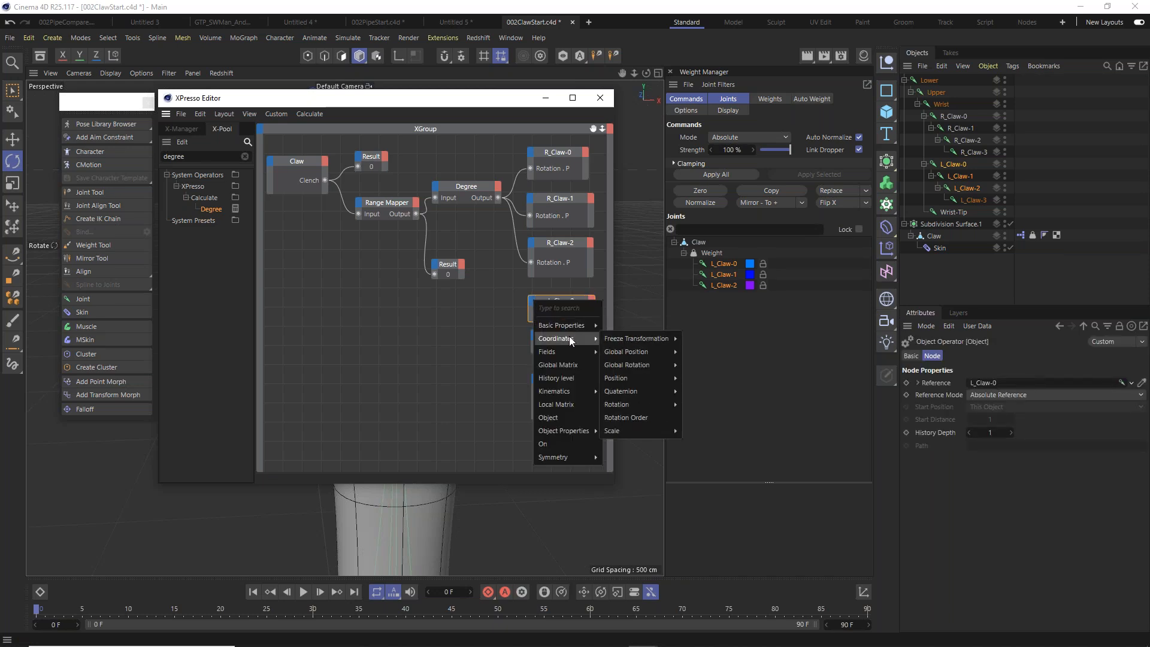
mouse_move(632, 407)
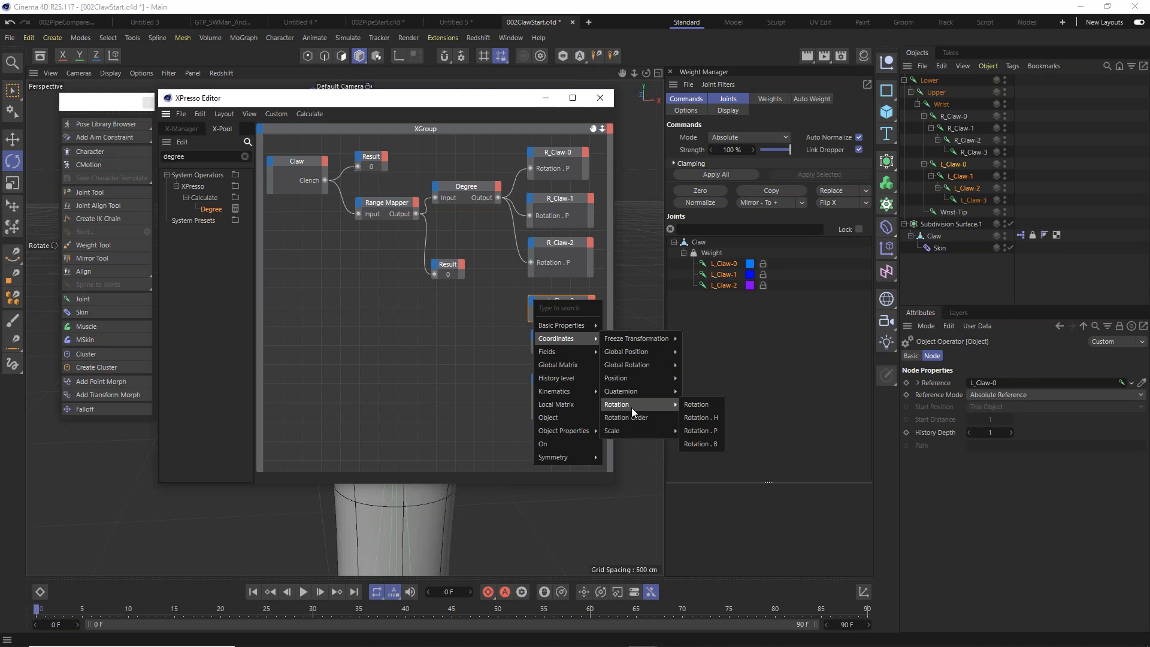
left_click(701, 432)
left_click(532, 335)
mouse_move(575, 379)
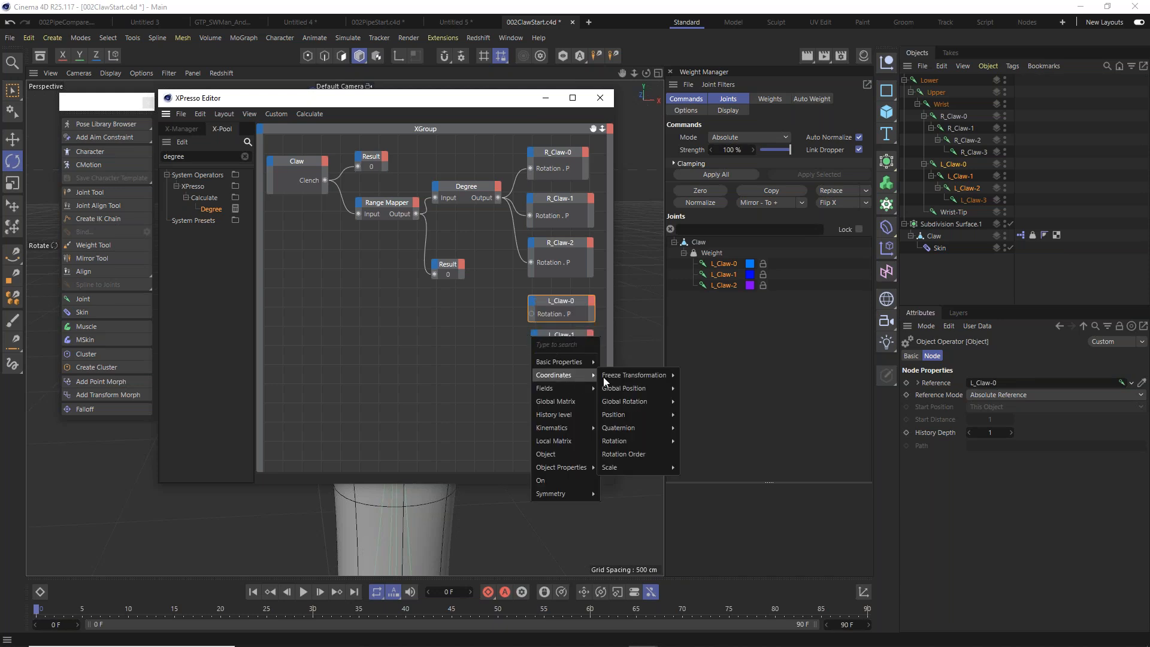
mouse_move(626, 443)
left_click(701, 467)
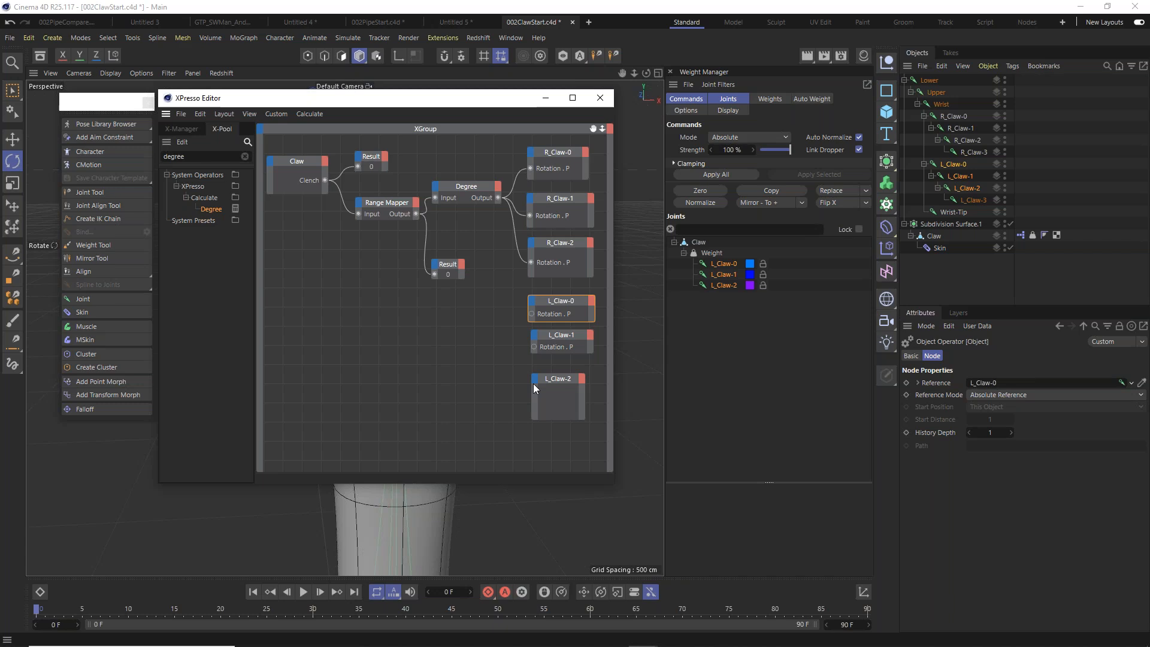
left_click(535, 379)
mouse_move(567, 418)
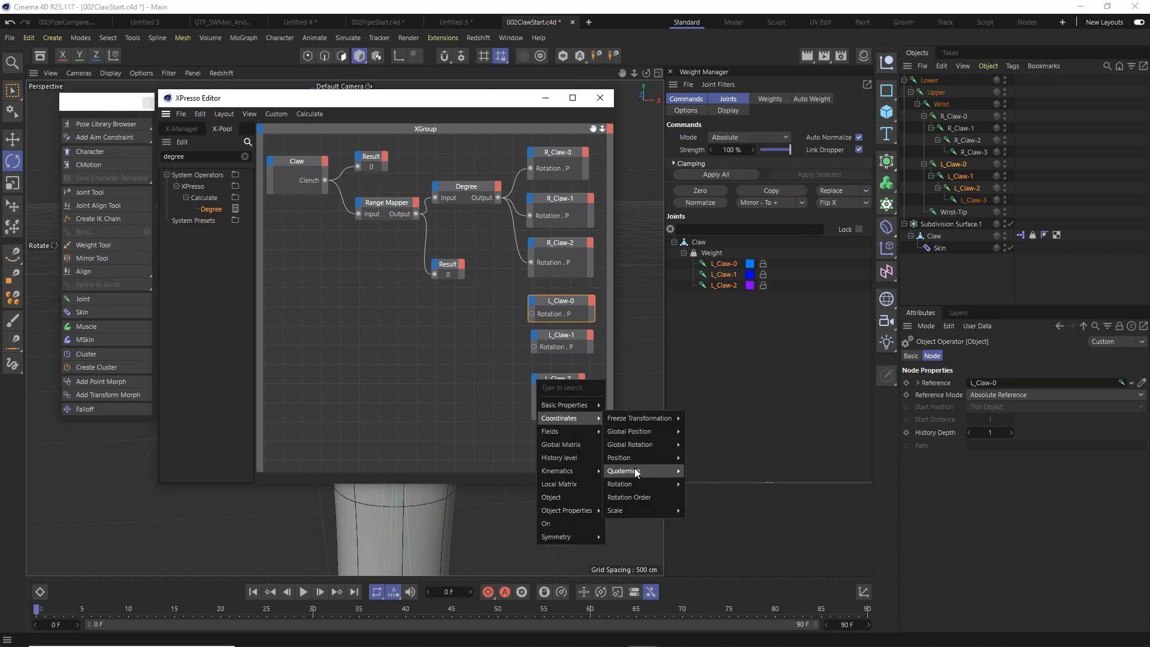
mouse_move(636, 487)
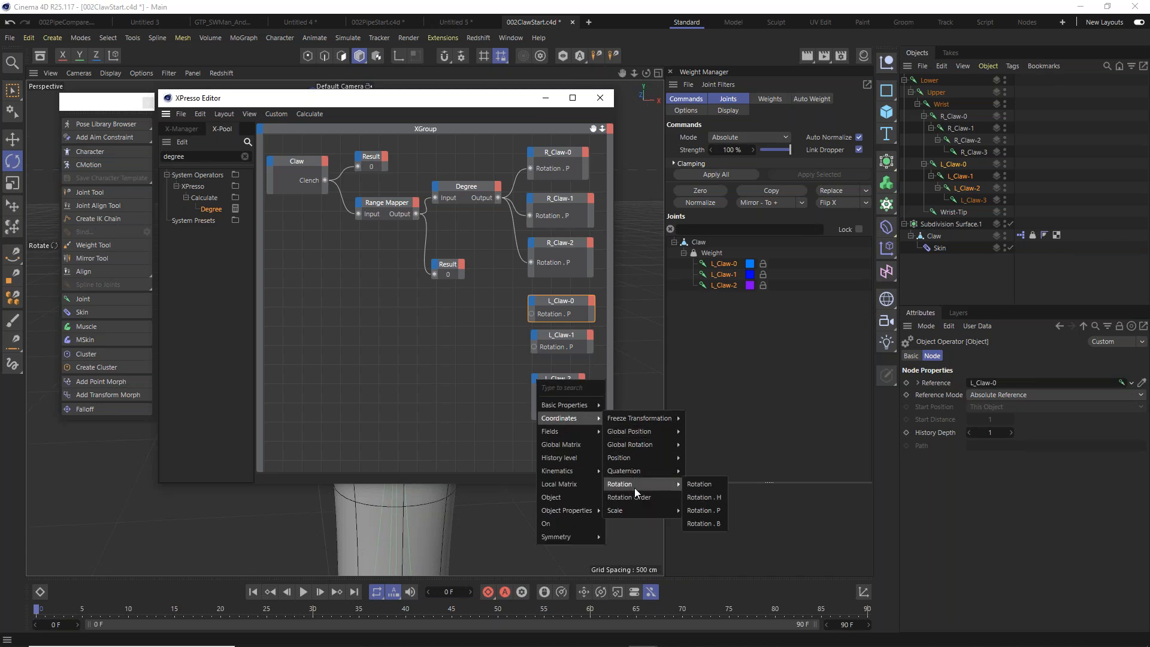
left_click(694, 510)
Connect the Degree output to Rotation . P of L_Claw-0, L_Claw-1 and L_Claw-2, tidy those nodes and close the XPresso Editor.
left_click(467, 191)
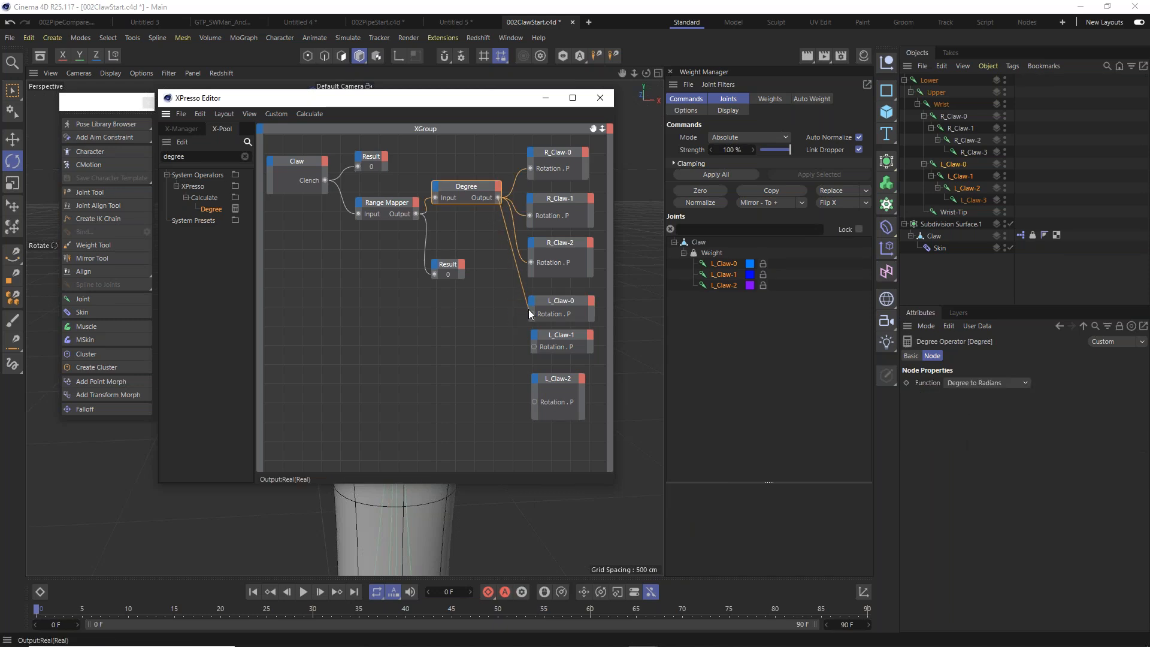
left_click_drag(498, 196, 530, 313)
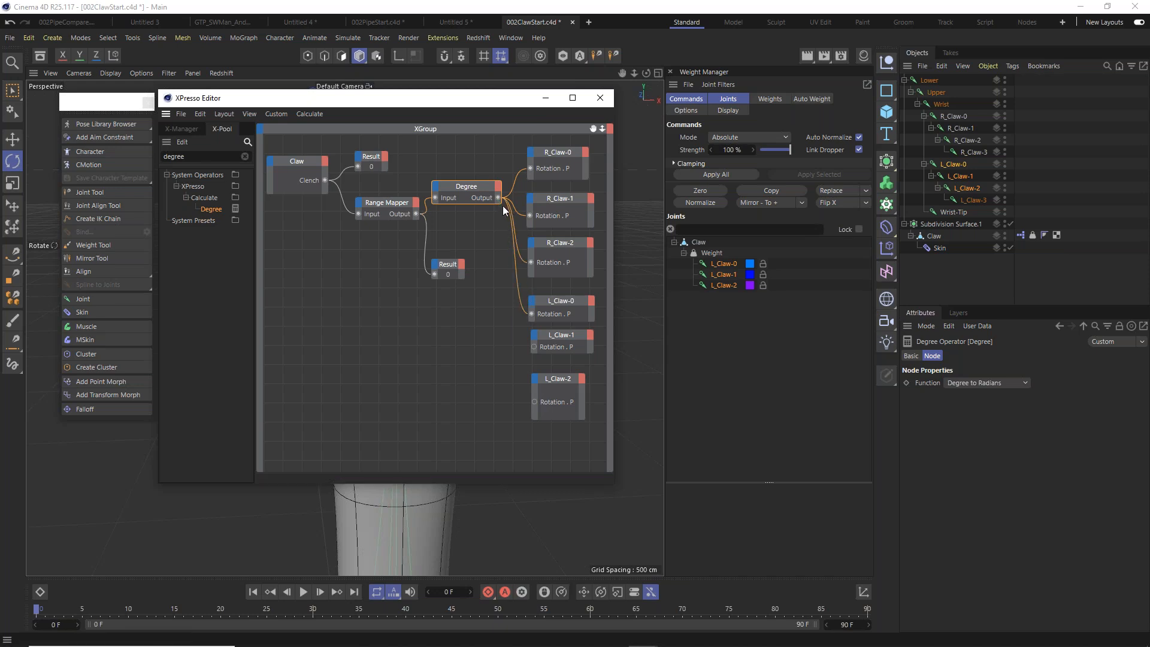
left_click_drag(499, 197, 535, 346)
left_click_drag(498, 199, 550, 395)
left_click_drag(555, 333, 576, 301)
left_click(601, 103)
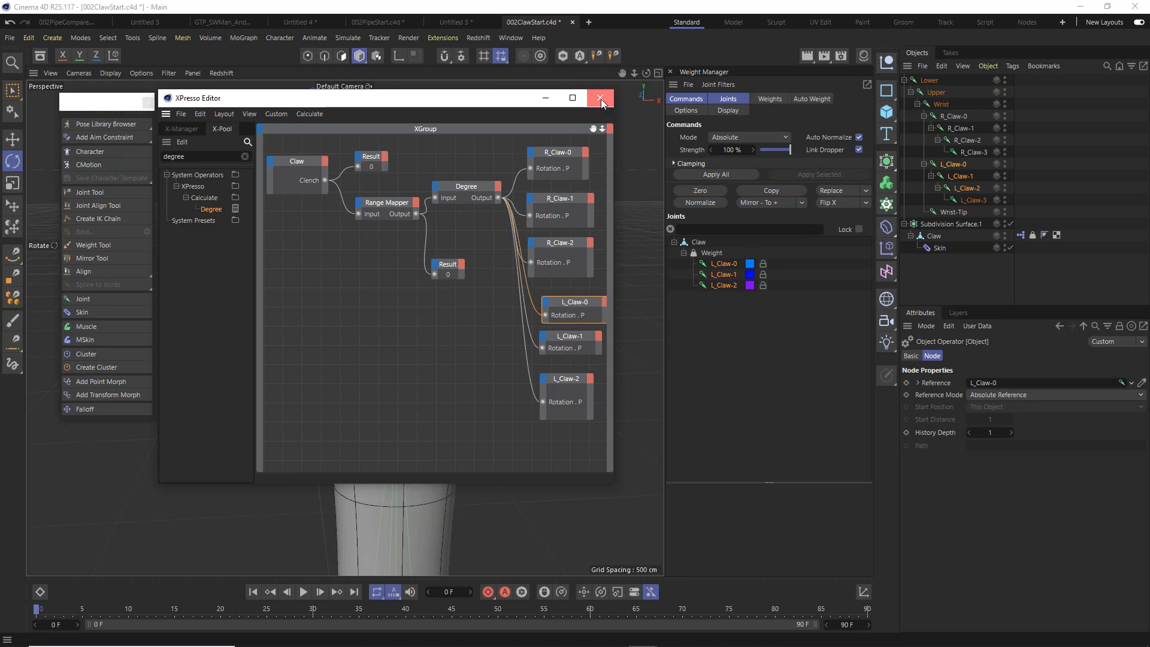
left_click(601, 100)
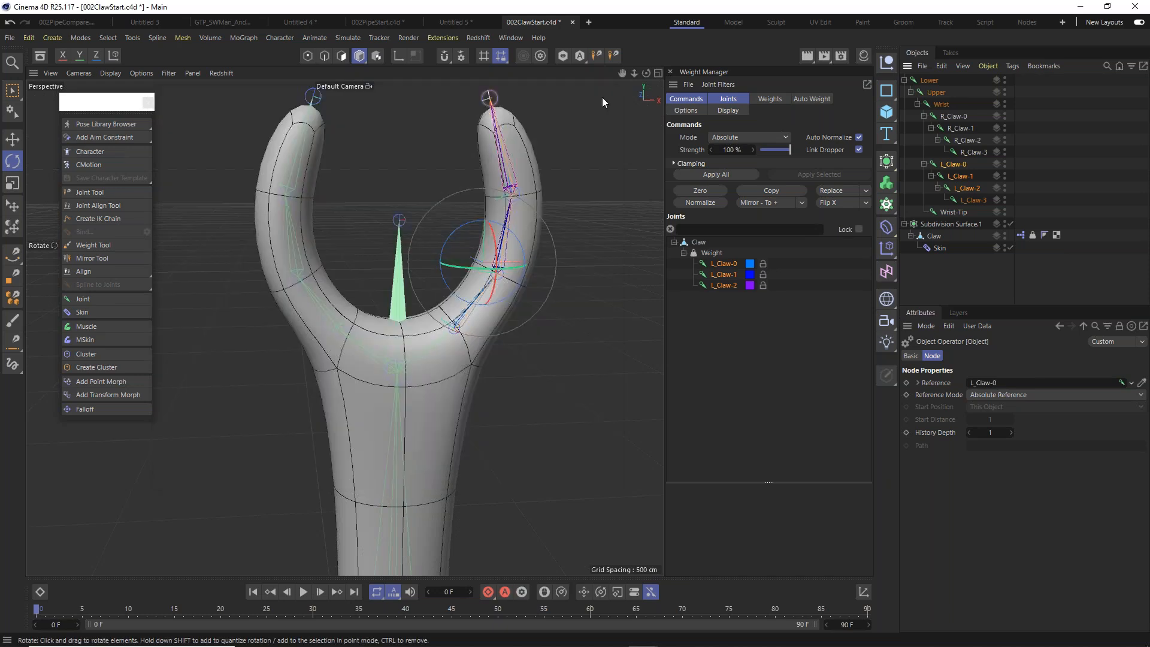
Set the Claw's Clench to 53% and inspect how both claw fingers deform, especially at the L_Claw tip.
left_click(939, 235)
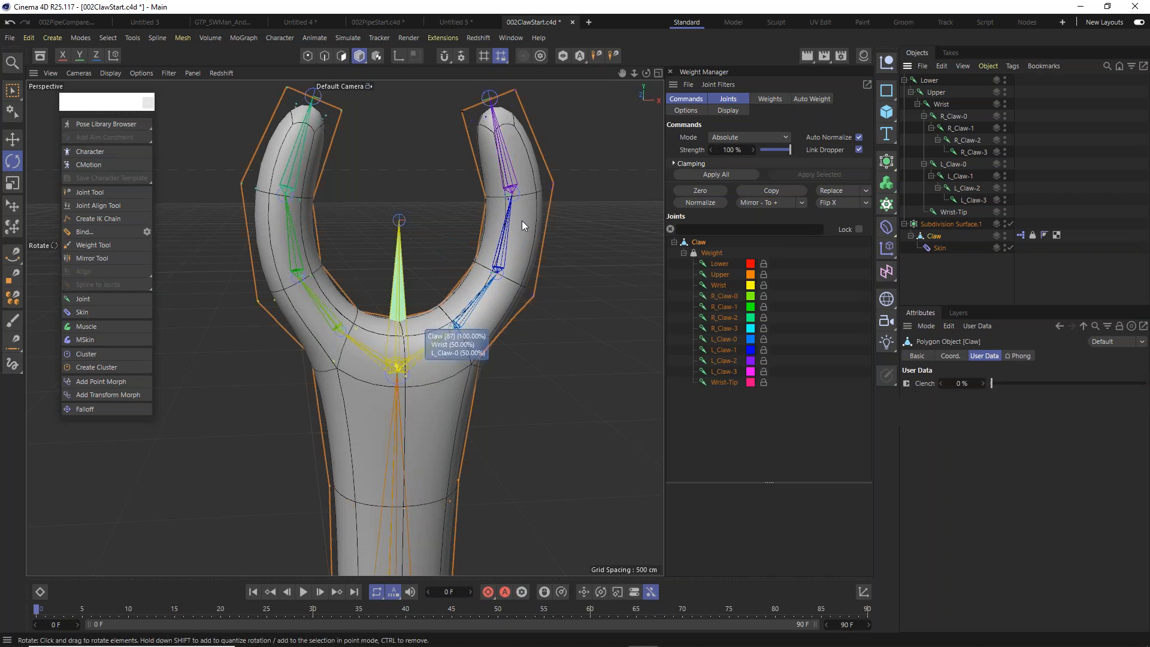
left_click_drag(998, 383, 1072, 440)
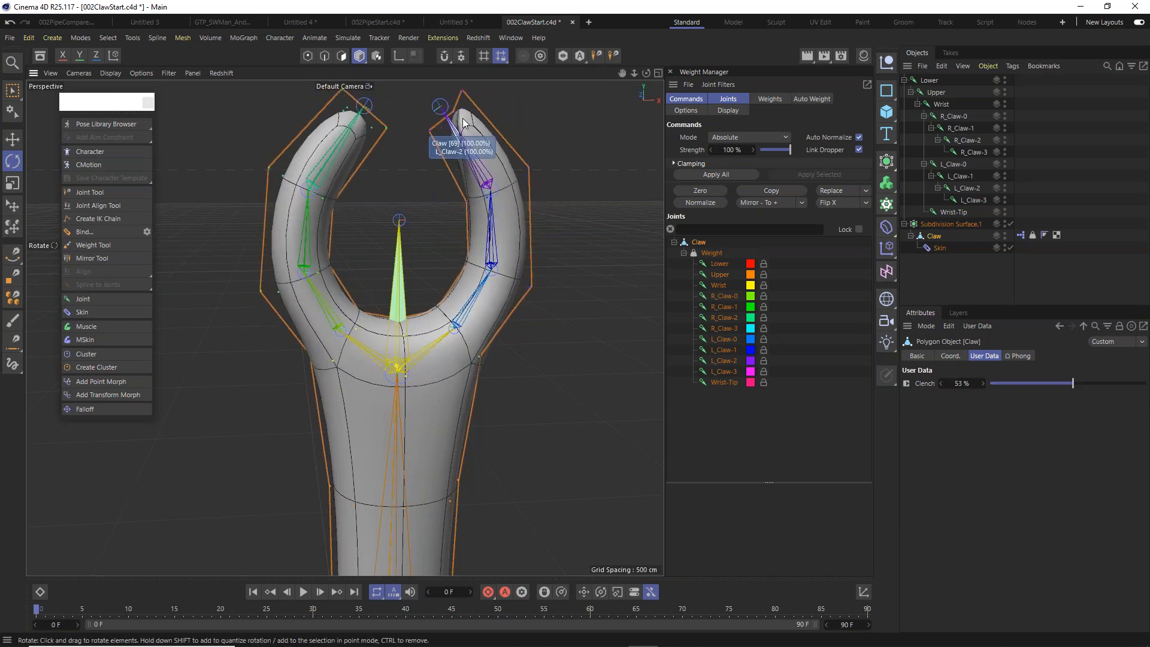
scroll(465, 129, "up", 8)
scroll(558, 141, "down", 8)
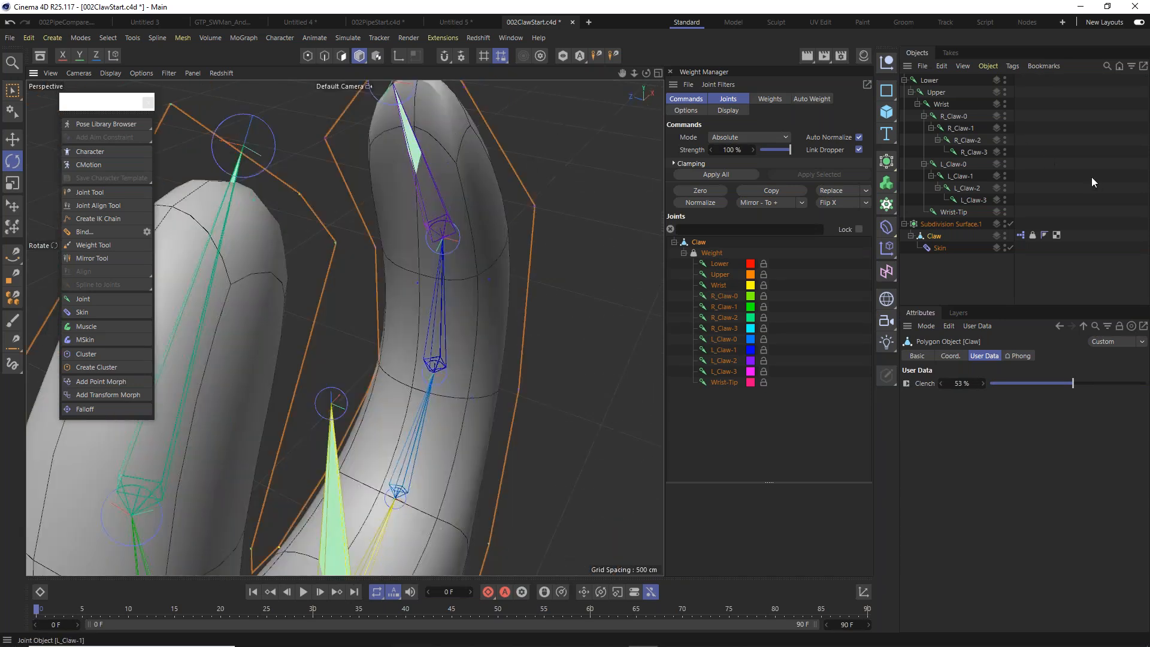
Turn off Subdivision Surface.1 to expose the weighted base mesh and return the Claw's Clench to 0%.
left_click(1011, 224)
left_click_drag(449, 199, 426, 128, "alt")
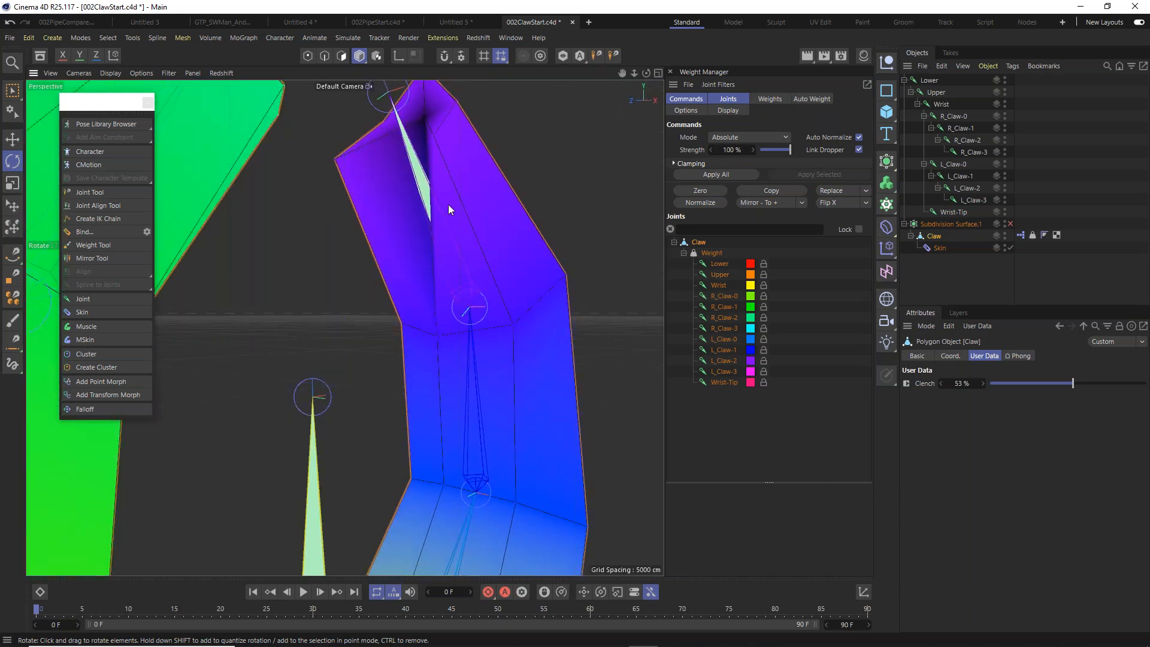
scroll(451, 209, "down", 4)
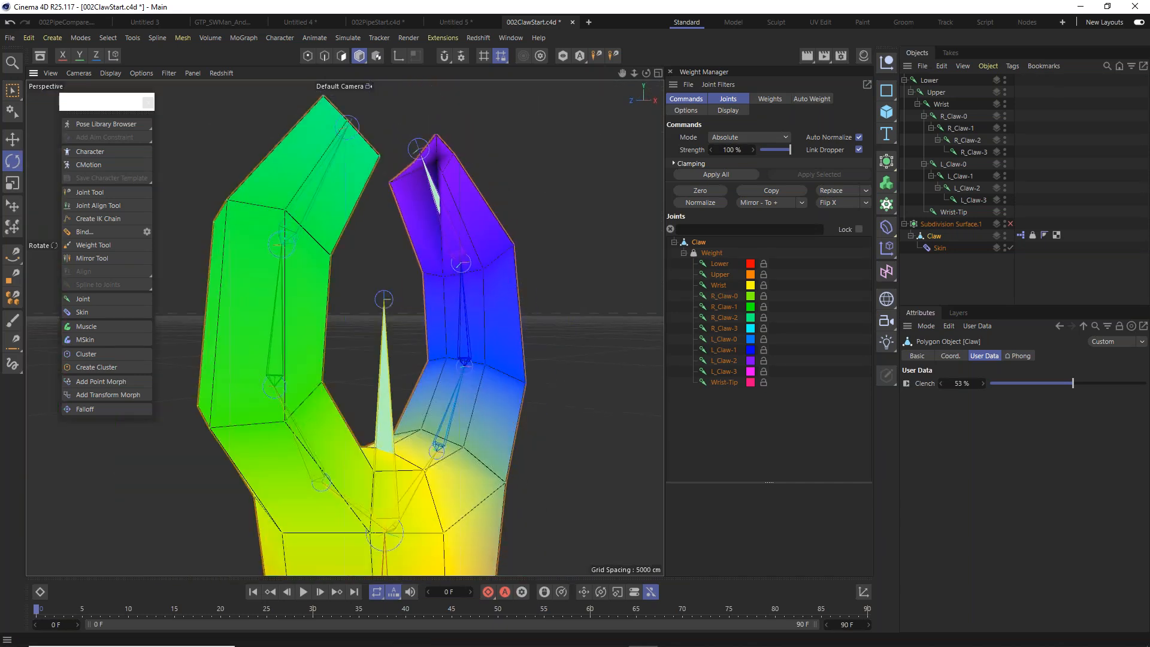
left_click_drag(1071, 384, 976, 378)
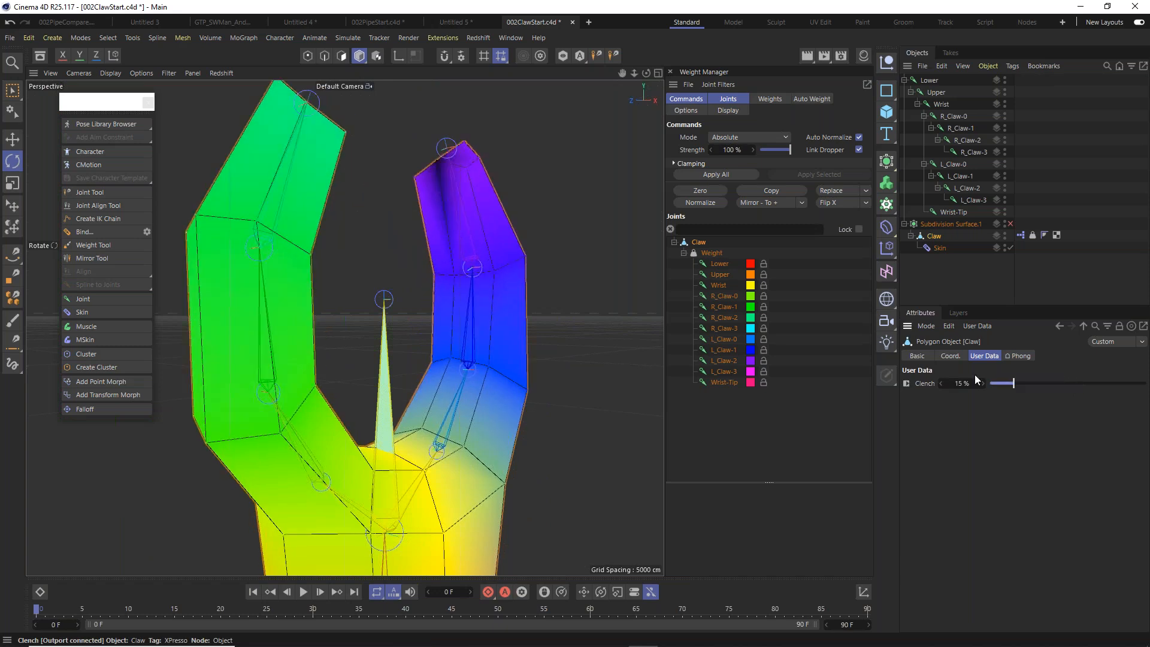
left_click_drag(500, 231, 408, 282, "alt")
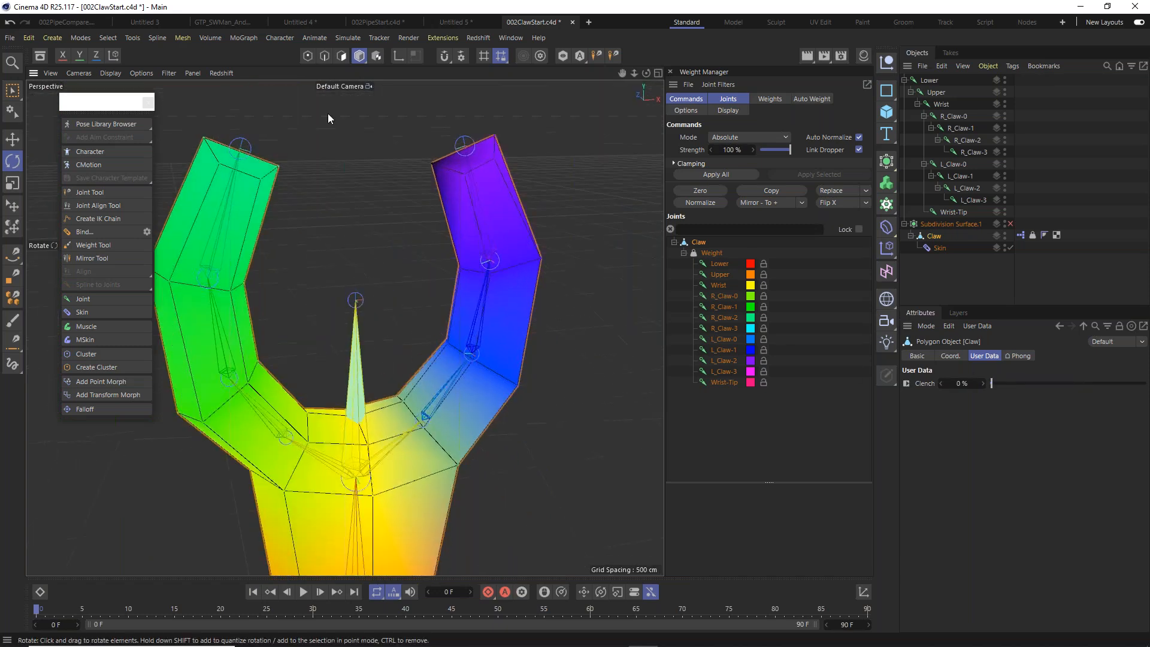
Select the inner corner point at the left claw's tip and apply 100% absolute L_Claw-2 weight to it.
left_click(308, 55)
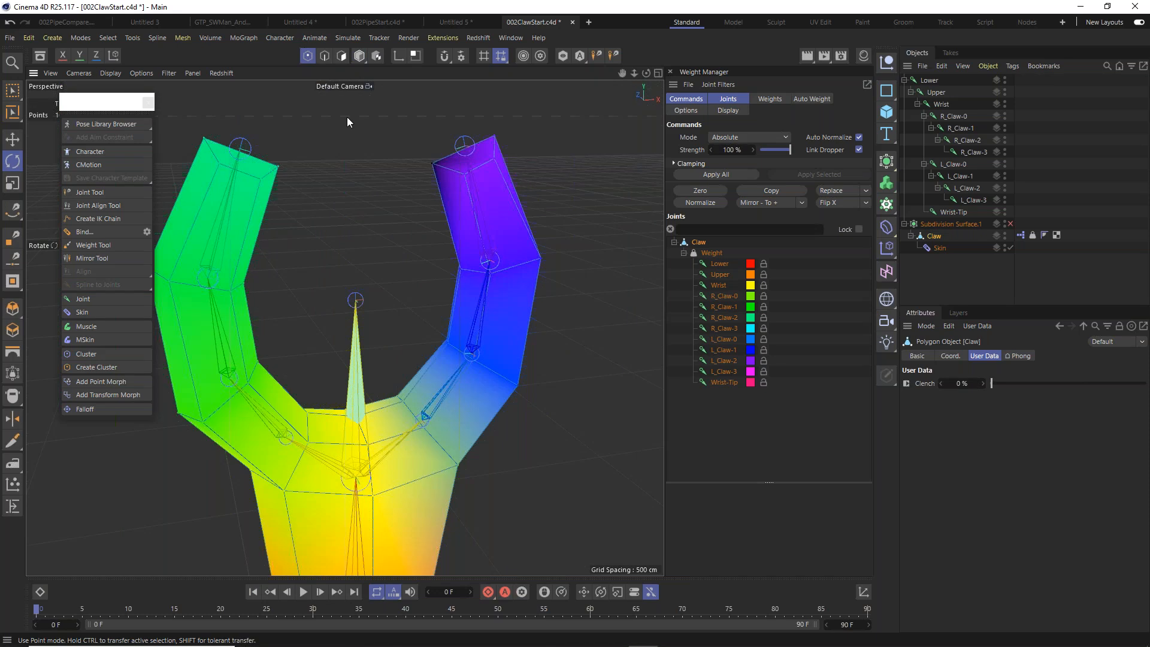
left_click(432, 164)
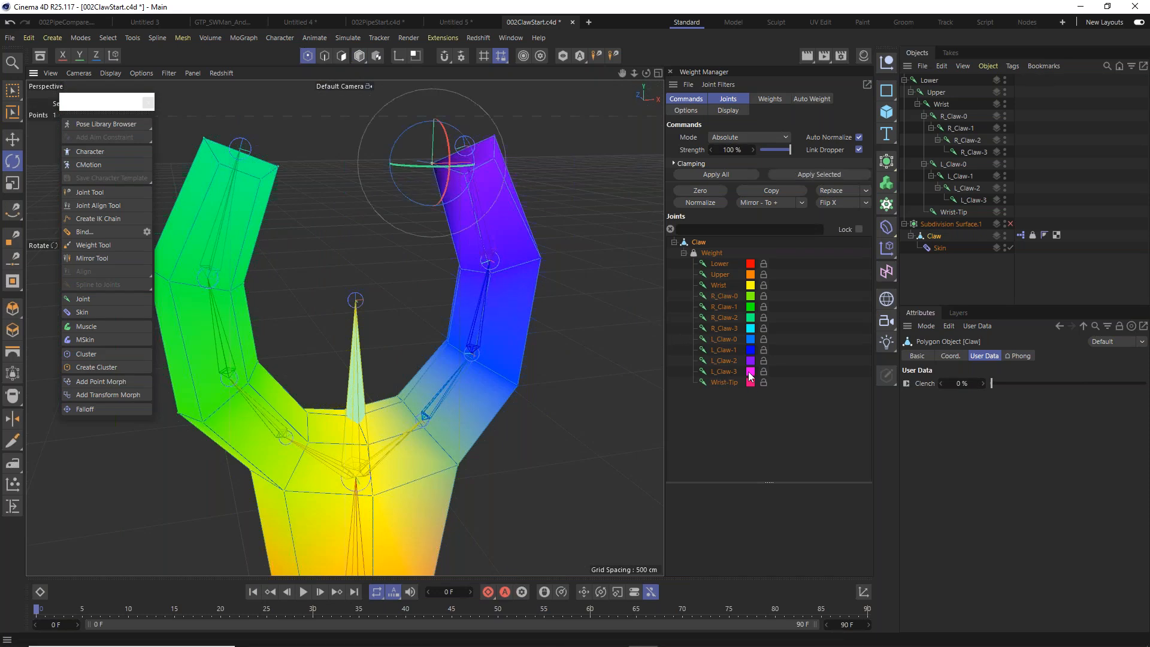
left_click(729, 372)
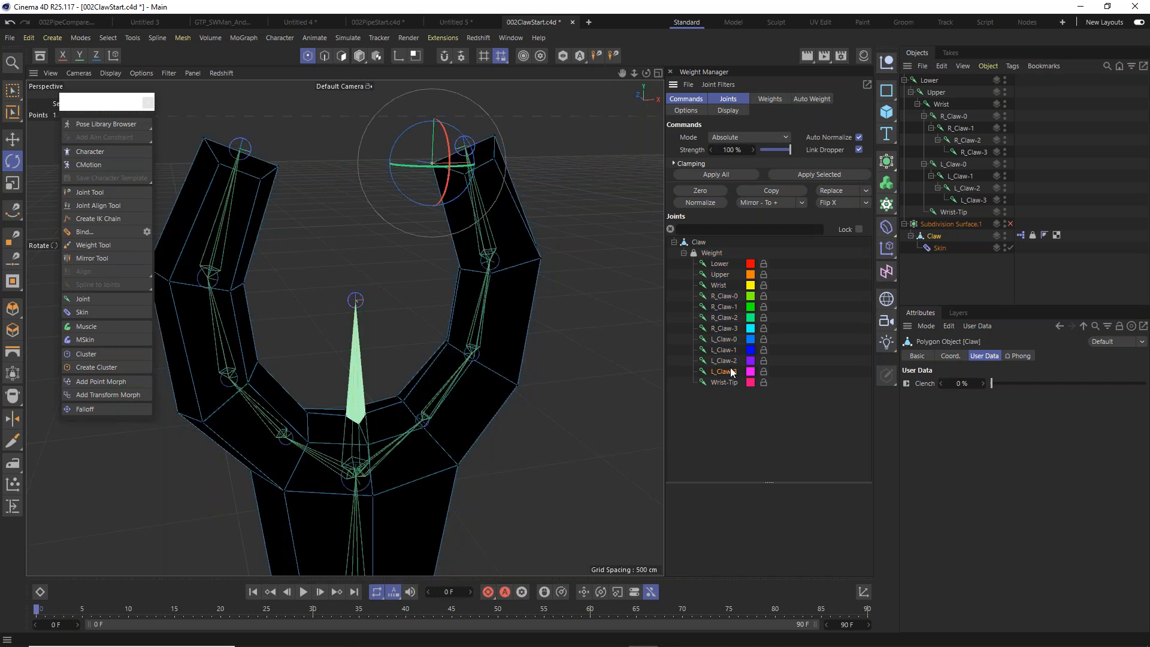
left_click(732, 360)
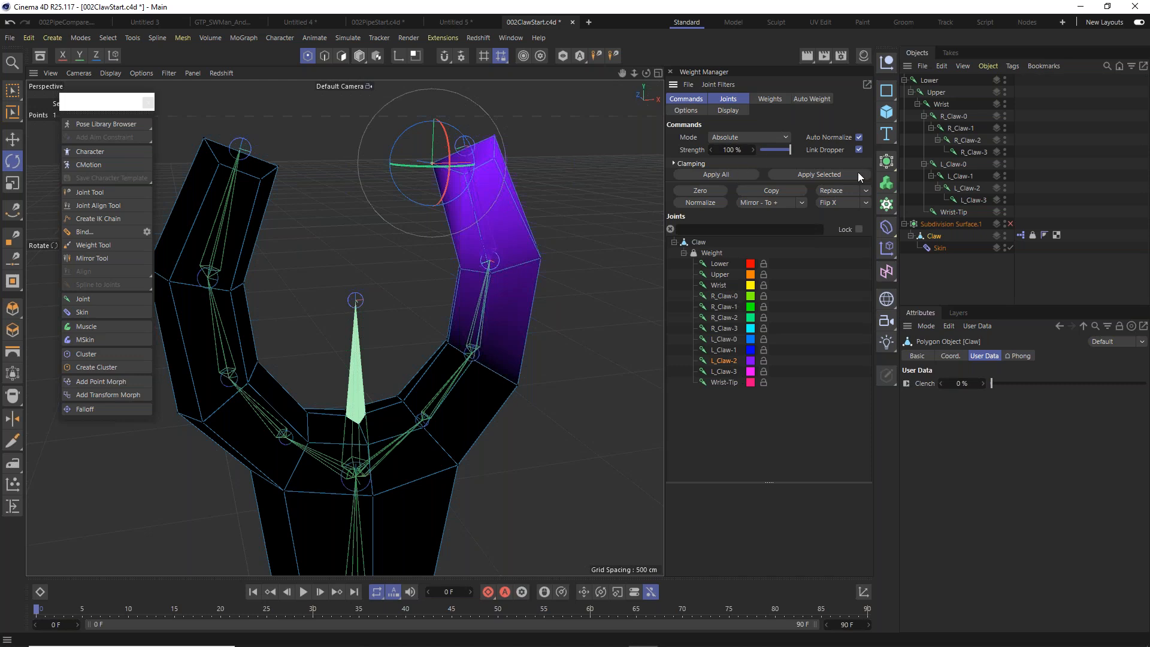
left_click(840, 173)
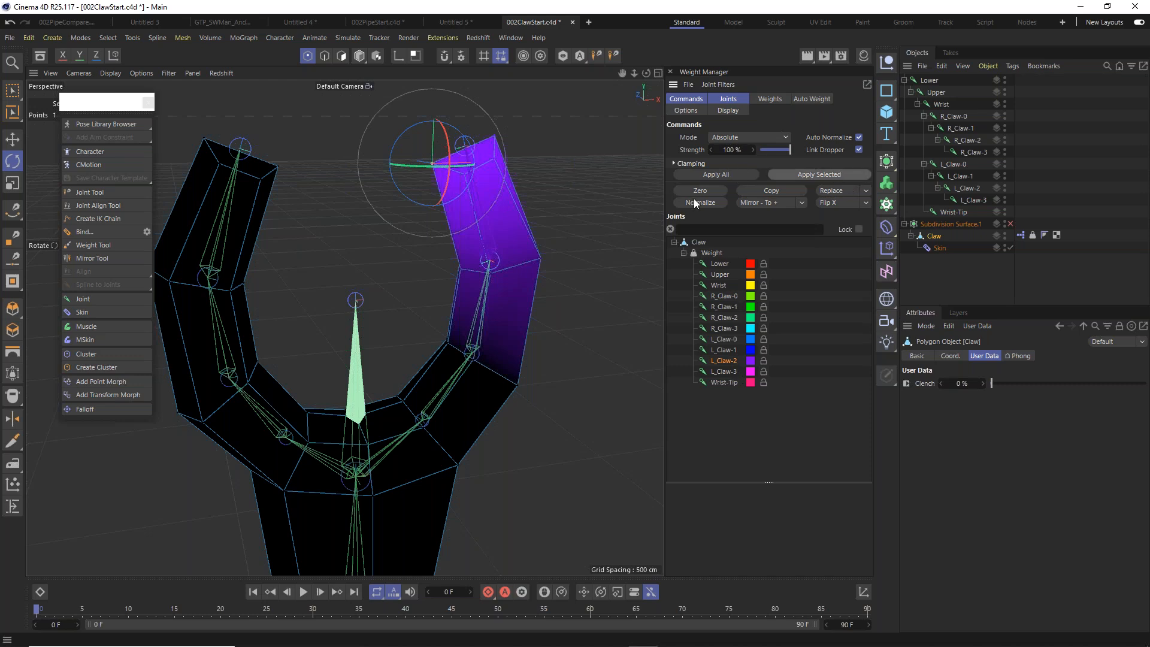
Re-enable Subdivision Surface.1, return to Model mode and test the claw's smoothed deformation with the Clench slider.
left_click(1011, 224)
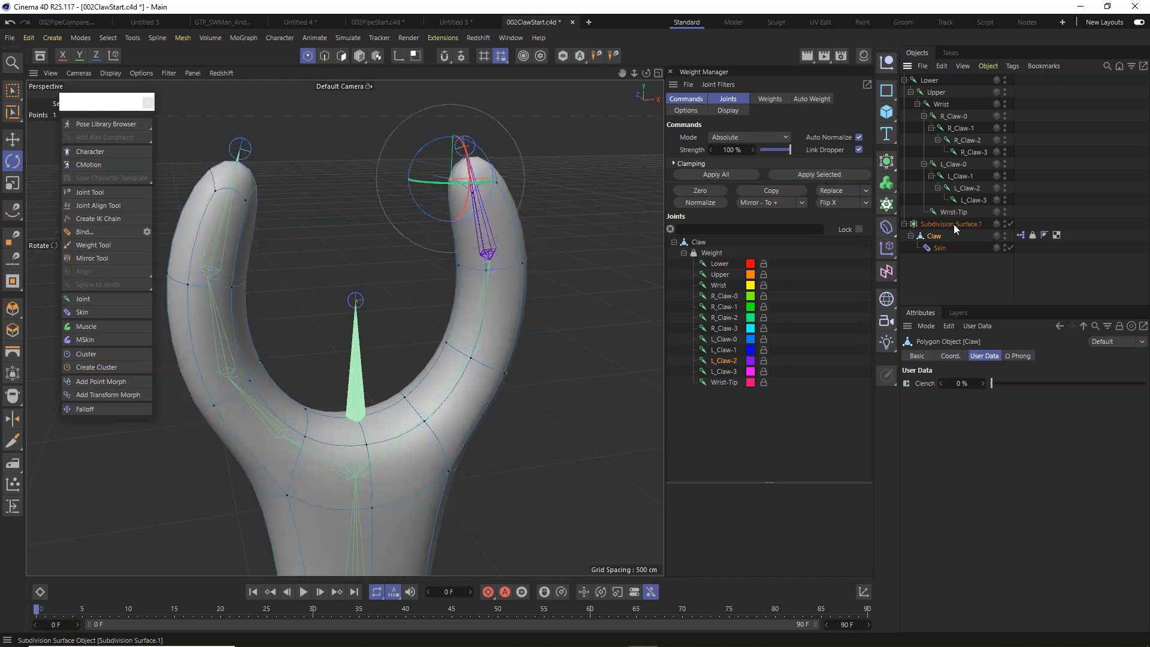
left_click(360, 57)
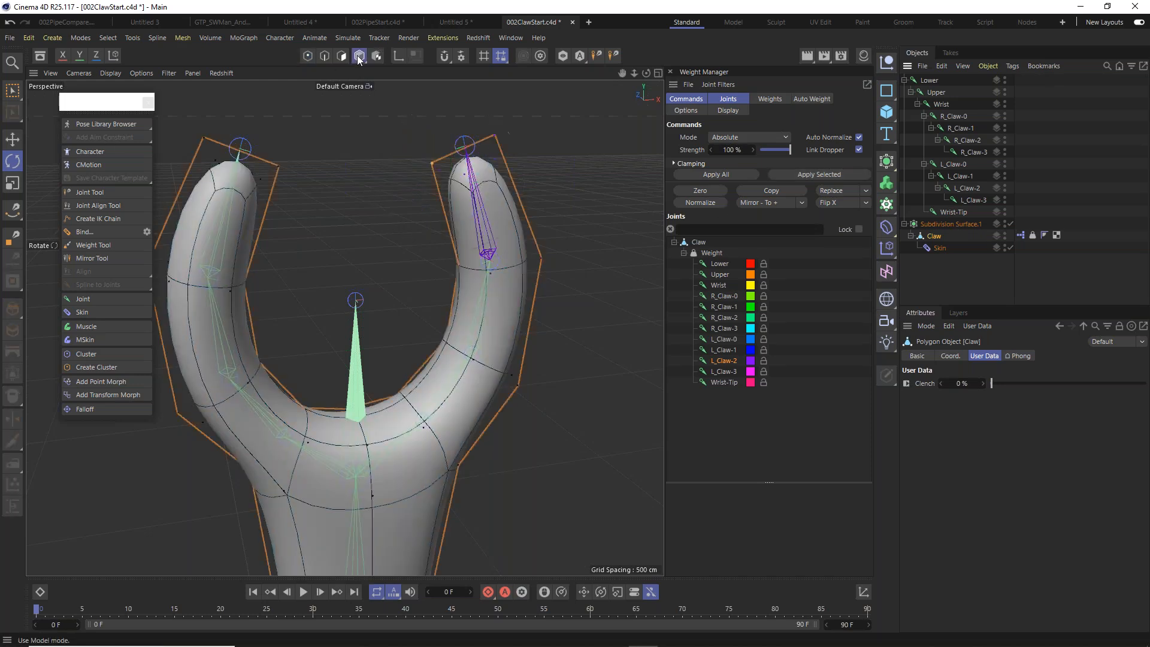
scroll(617, 273, "down", 4)
middle_click_drag(494, 294, 441, 191, "alt")
left_click_drag(996, 383, 983, 439)
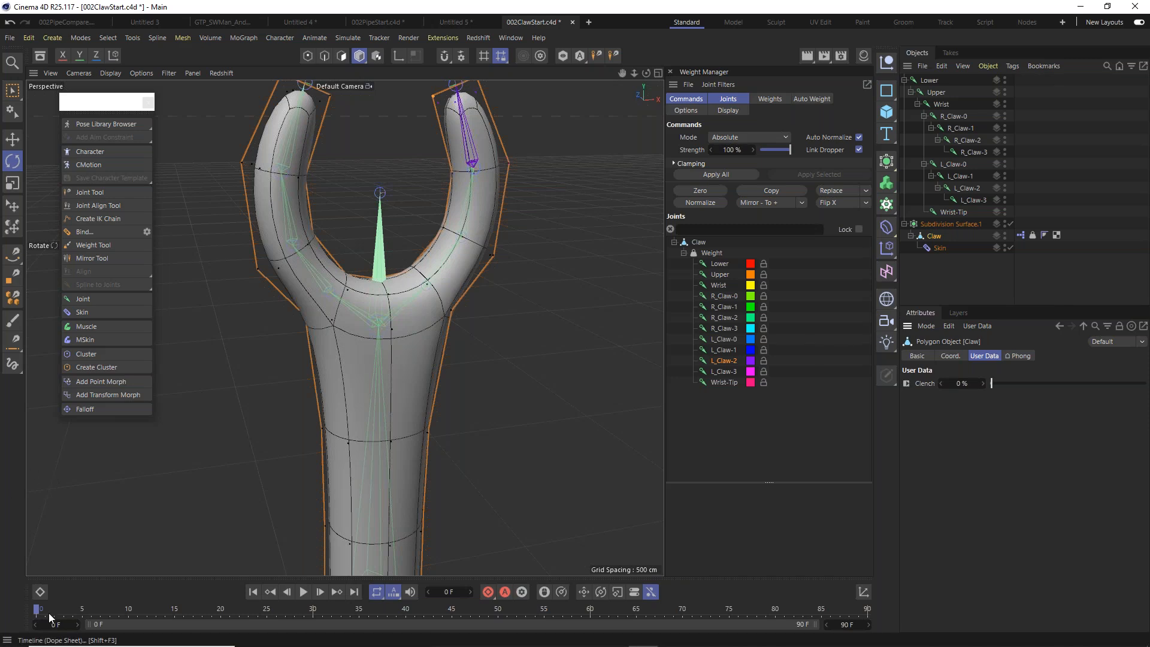
middle_click_drag(378, 459, 420, 460, "alt")
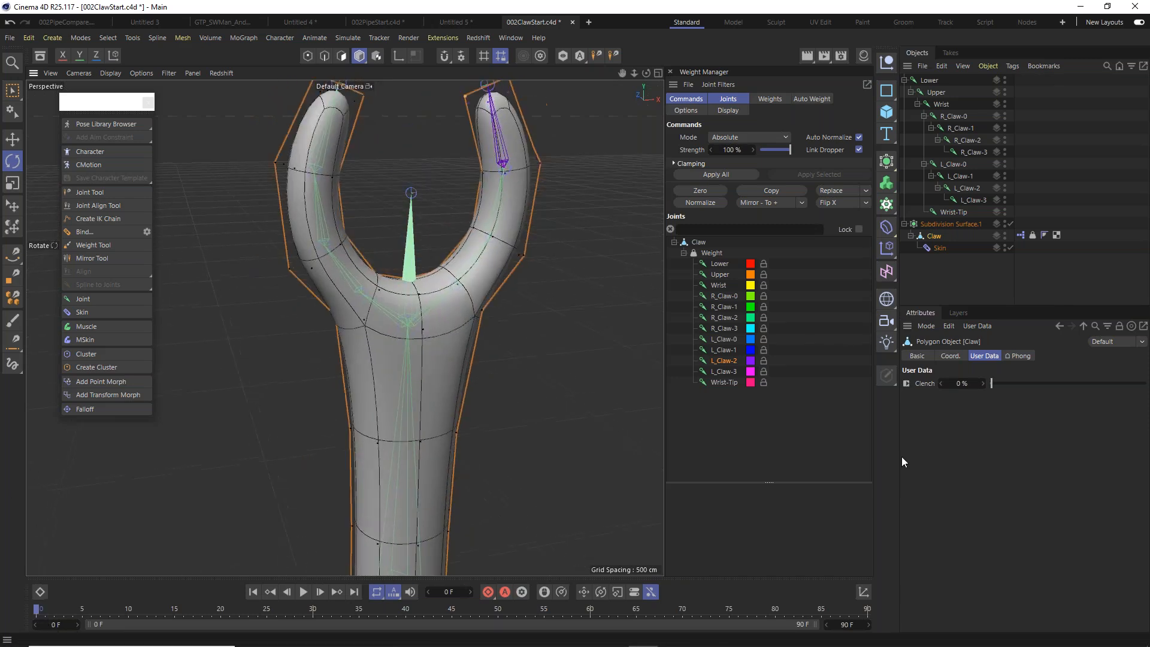
Add a keyframe for the Claw's Clench at 0% on frame 0.
right_click(906, 384)
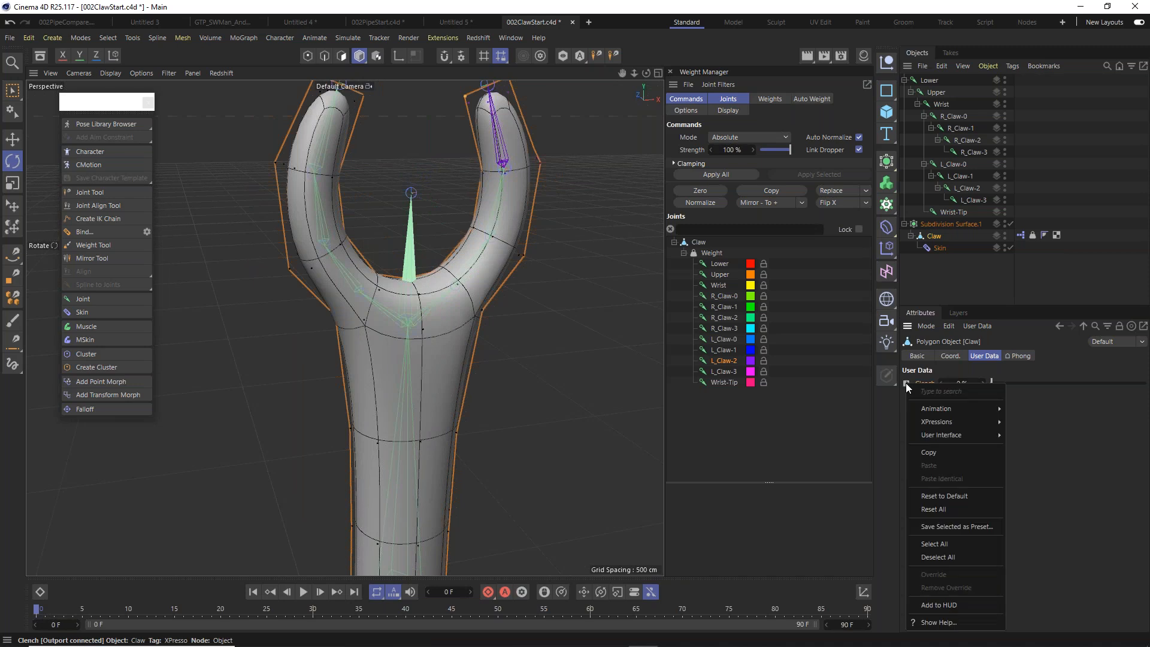
mouse_move(959, 409)
left_click(1046, 407)
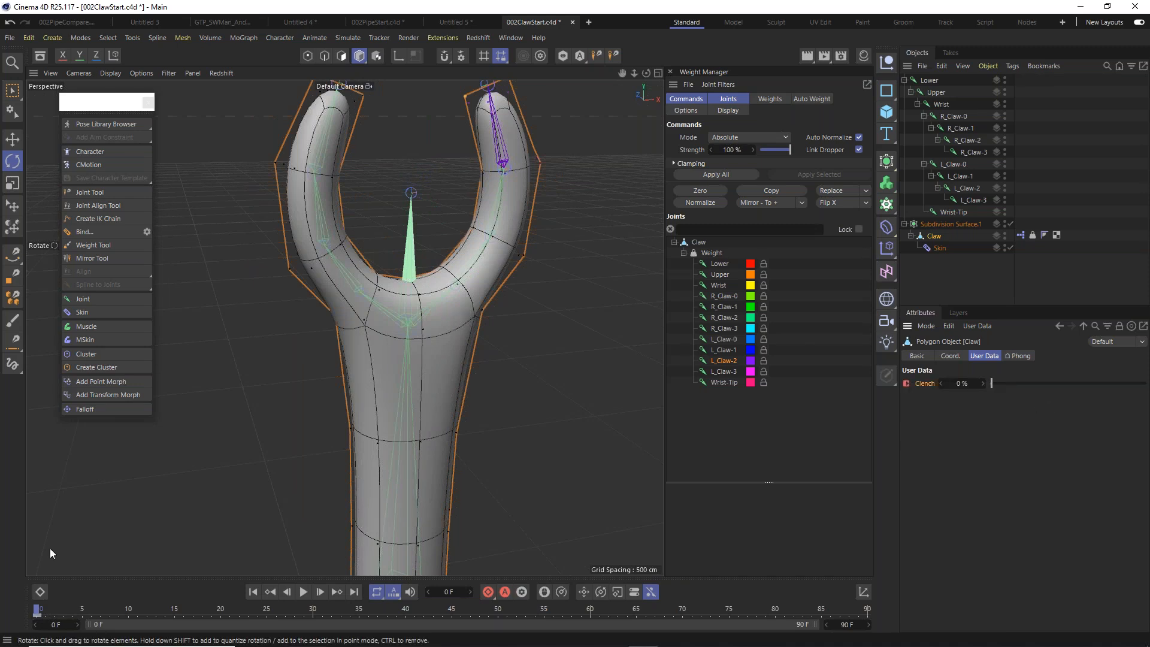
Keyframe the Claw's Clench at 100% on frame 25, then scrub back to frame 0 to check the animation.
left_click(184, 610)
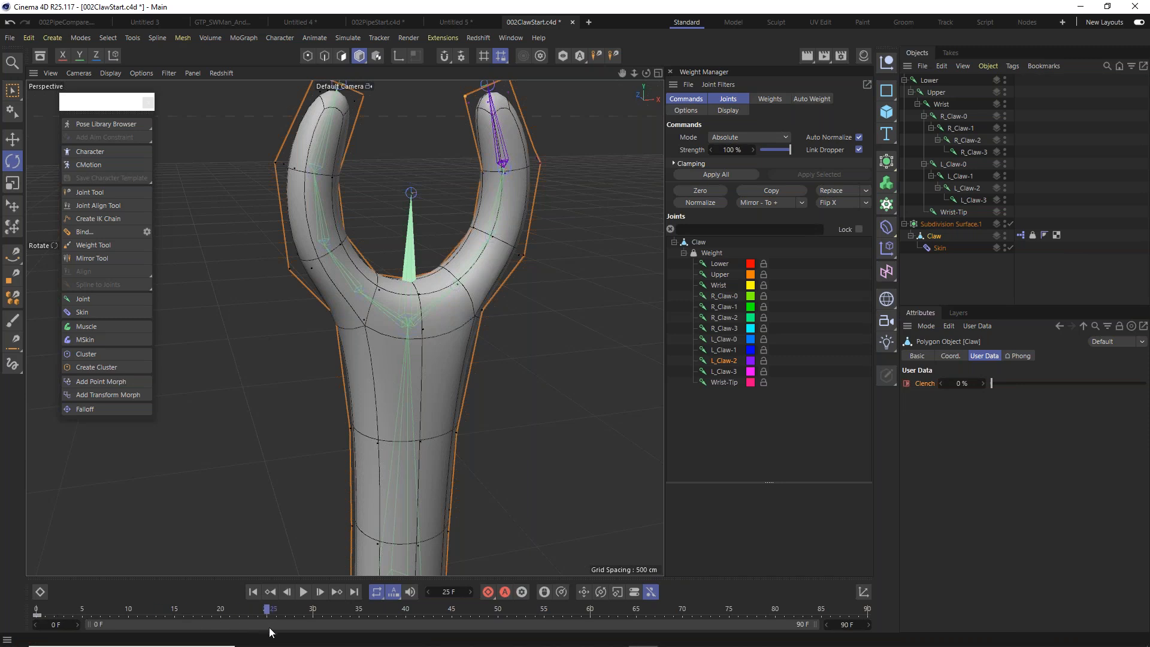
right_click(904, 384)
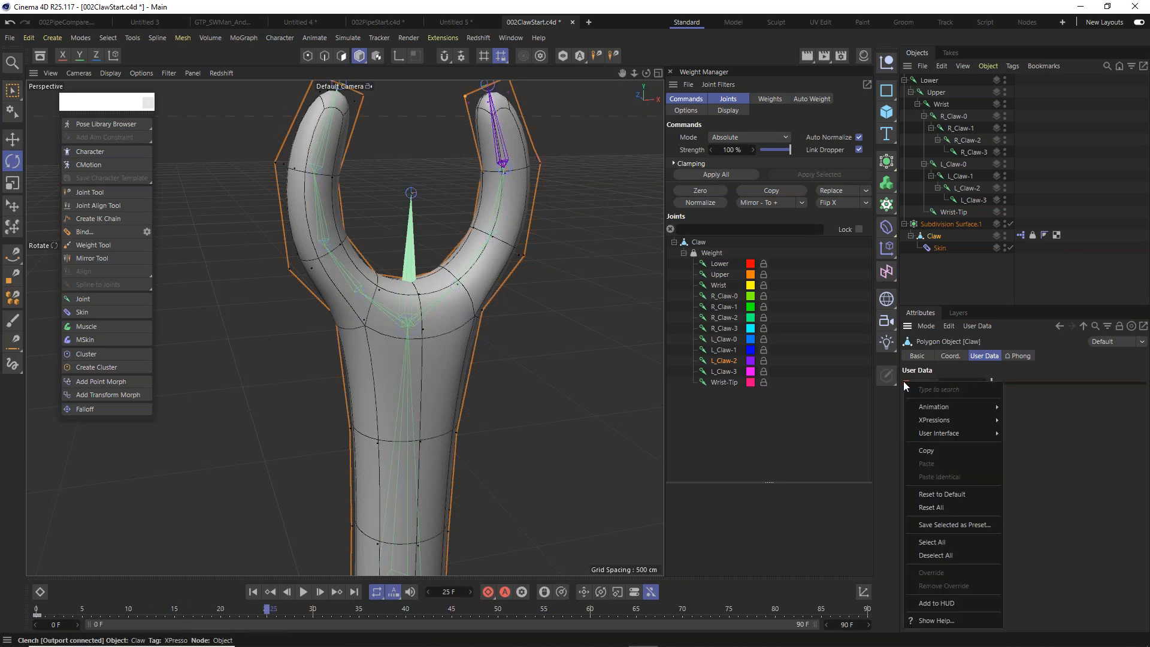
mouse_move(932, 407)
left_click(1031, 407)
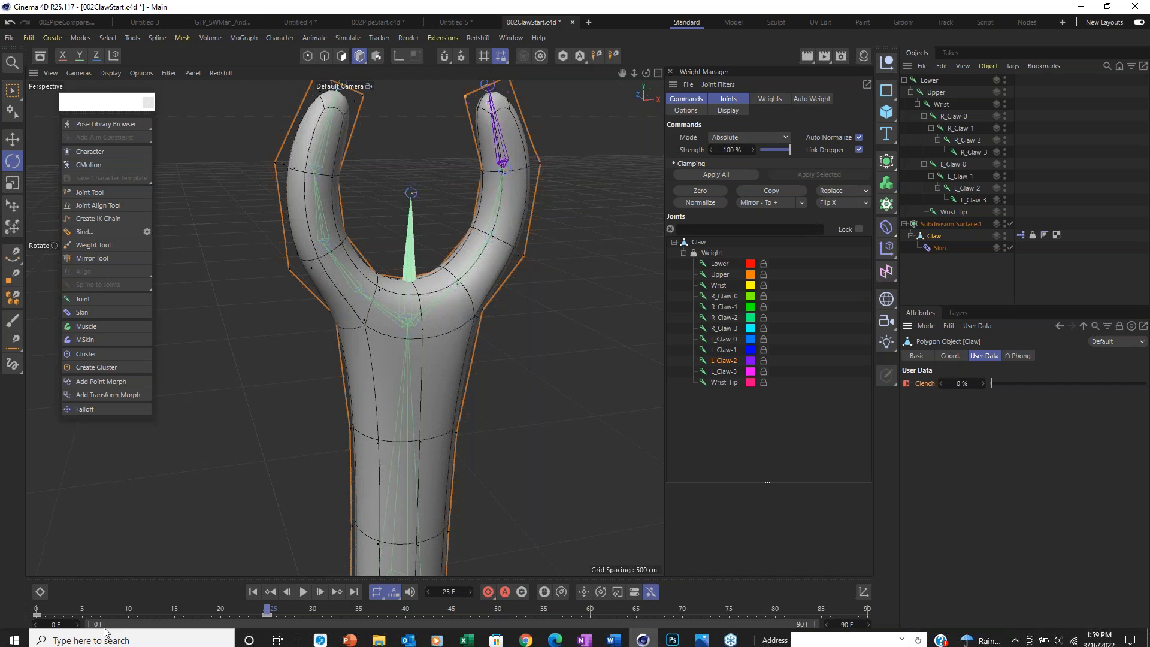
left_click_drag(1000, 384, 1145, 383)
right_click(908, 384)
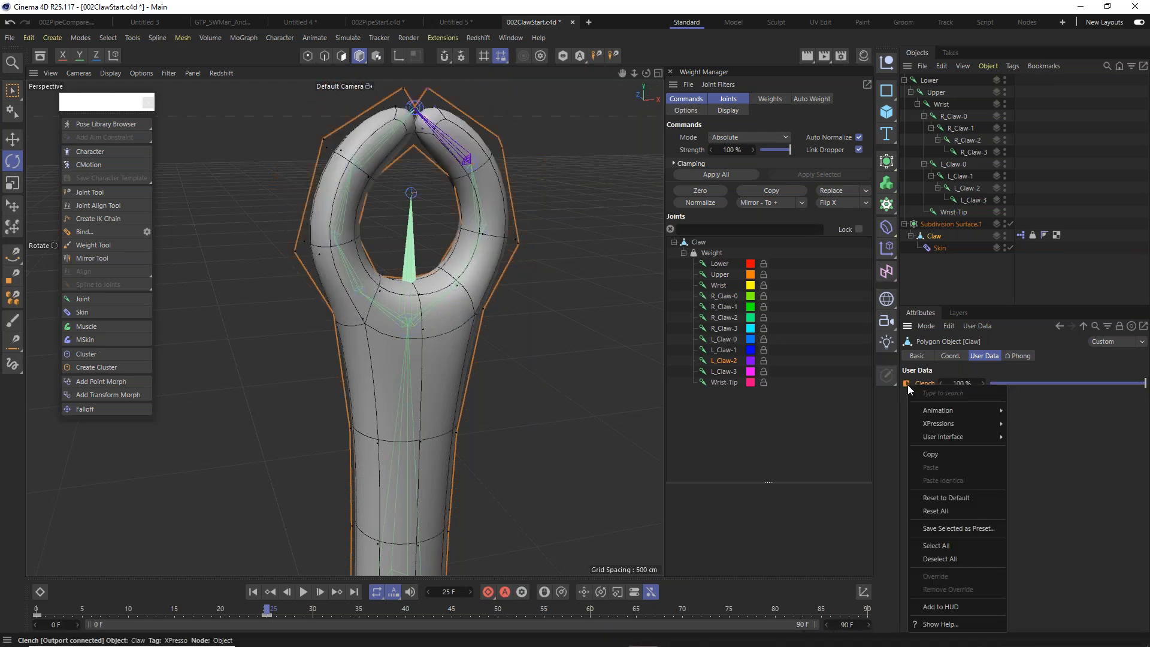
mouse_move(933, 412)
left_click(1055, 410)
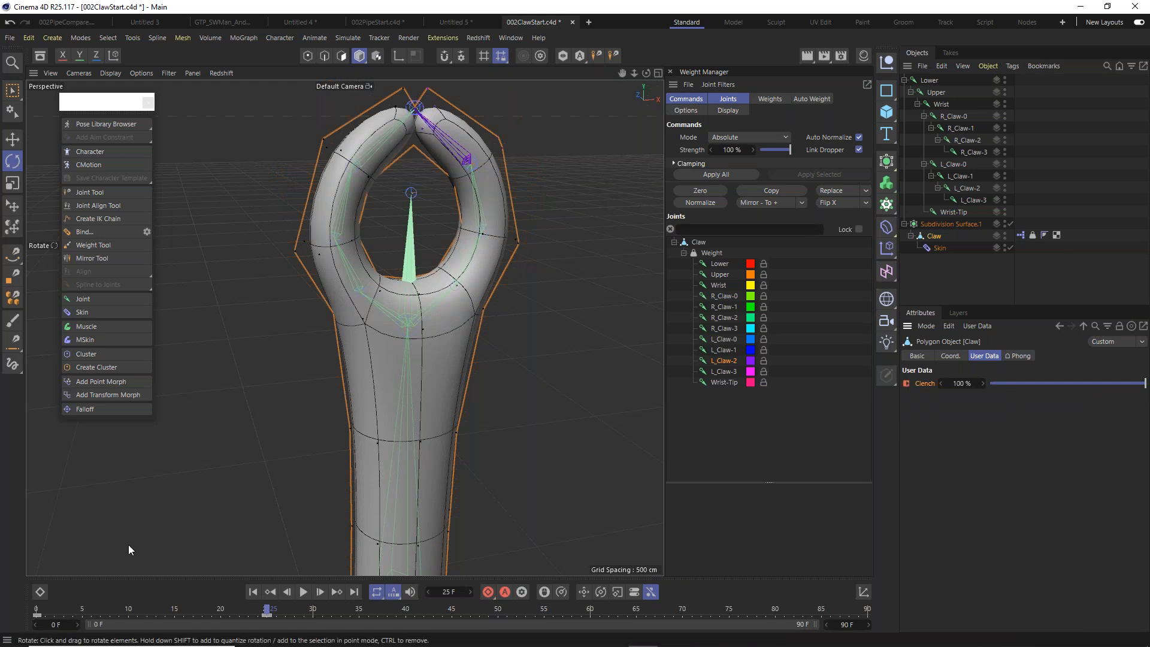
left_click(72, 609)
left_click_drag(13, 602, 24, 635)
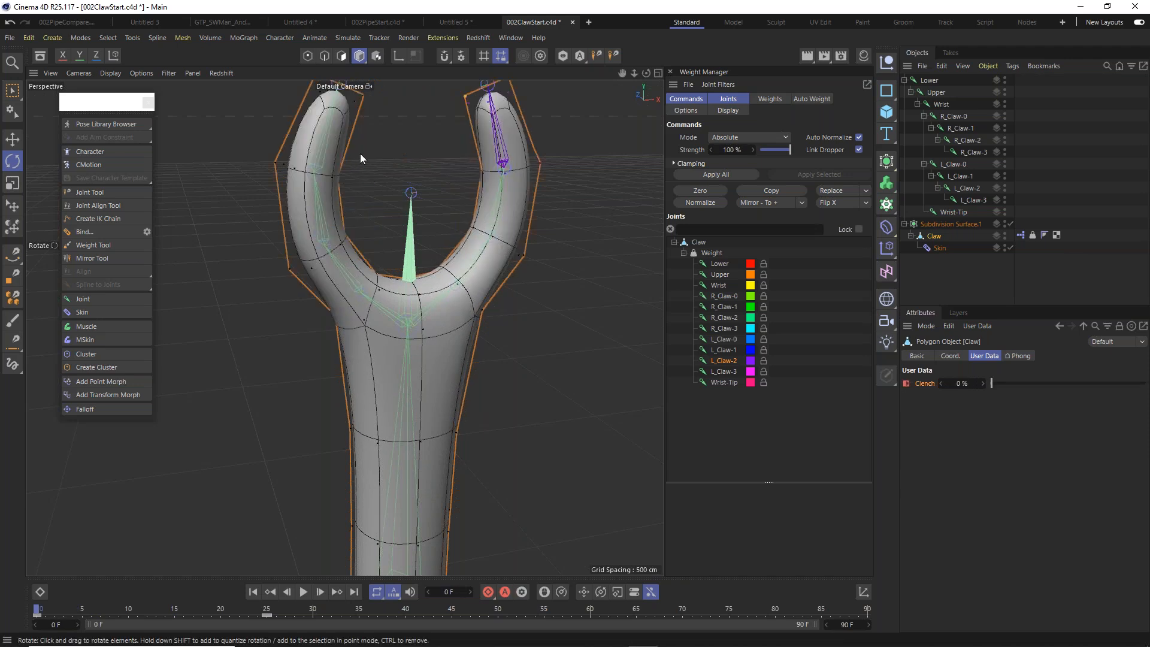
Add an IK tag to the Lower joint with Wrist as its End joint, and add a goal for it.
scroll(283, 238, "down", 6)
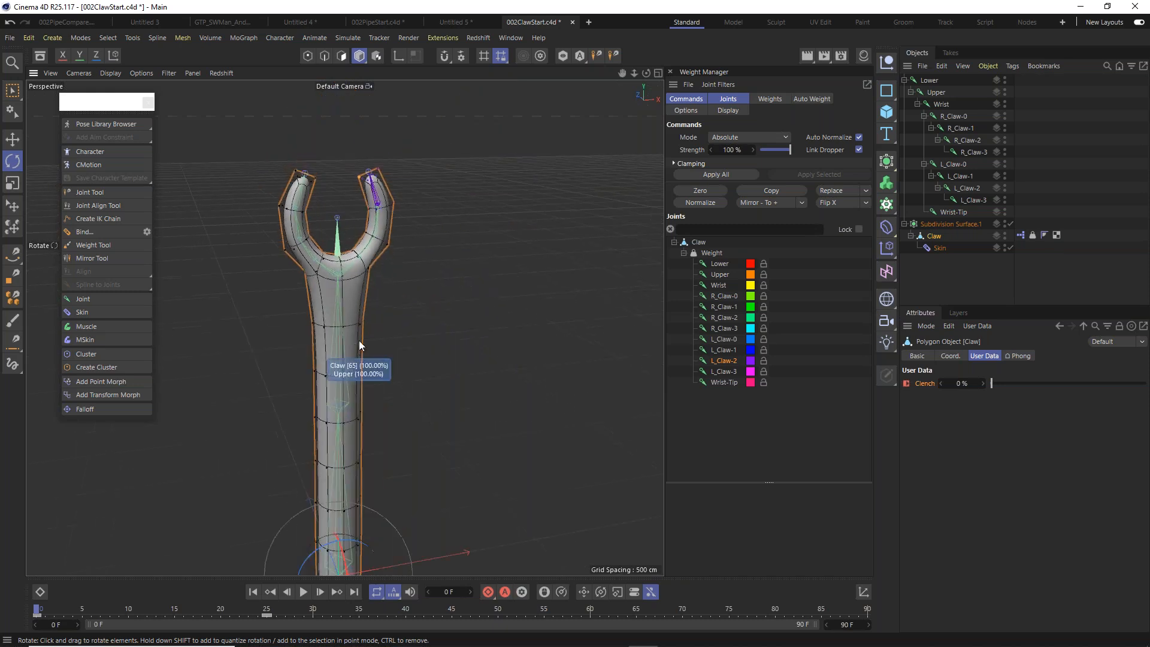
left_click_drag(358, 337, 303, 254, "alt")
left_click(557, 232)
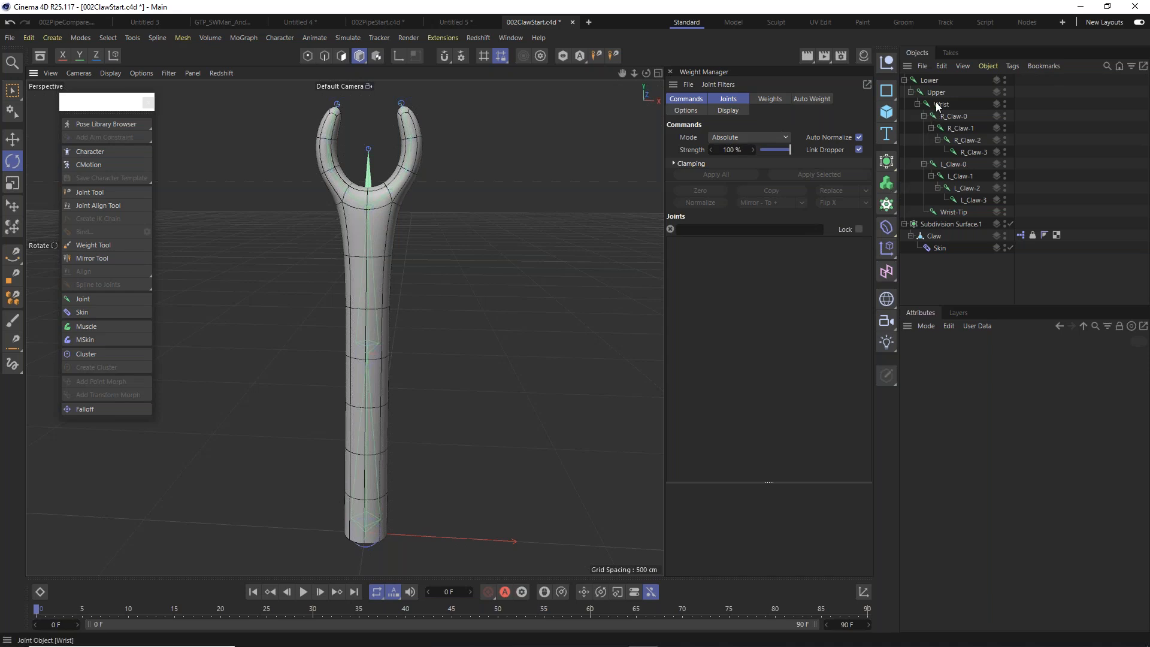
left_click(930, 82)
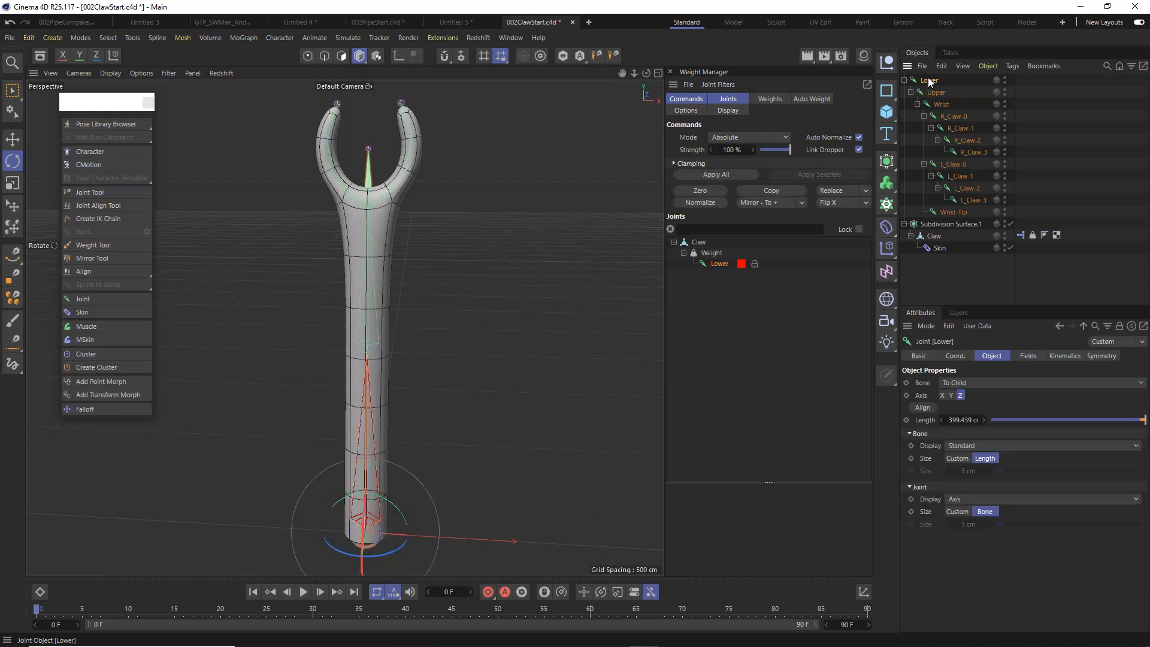
right_click(929, 80)
mouse_move(1023, 201)
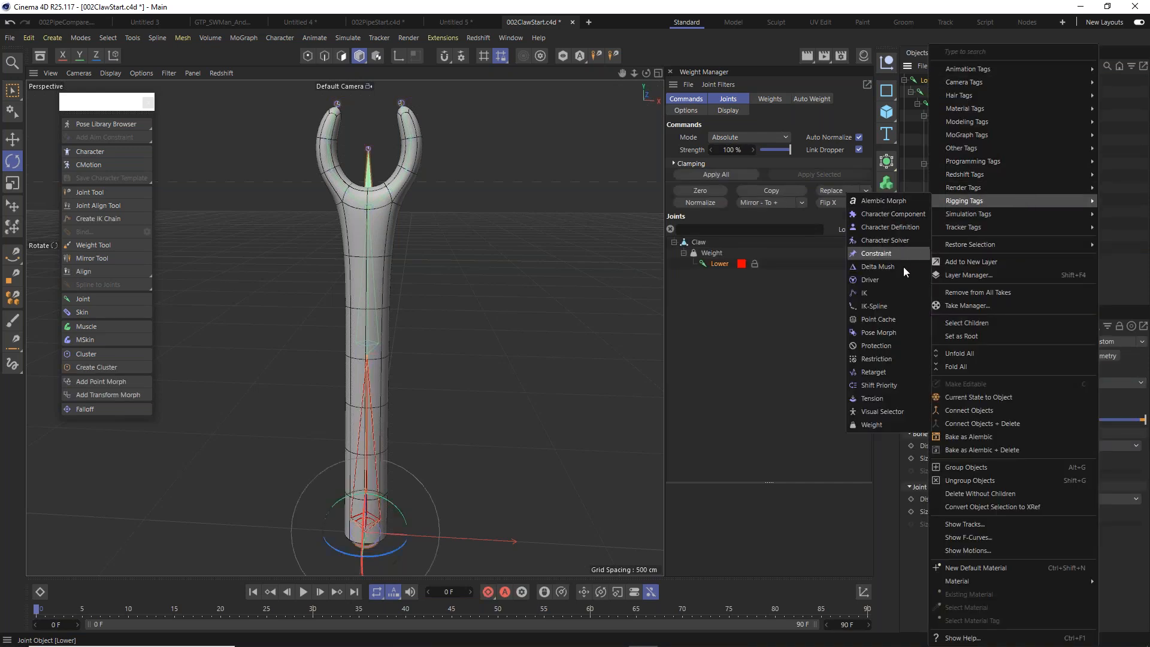
left_click(898, 296)
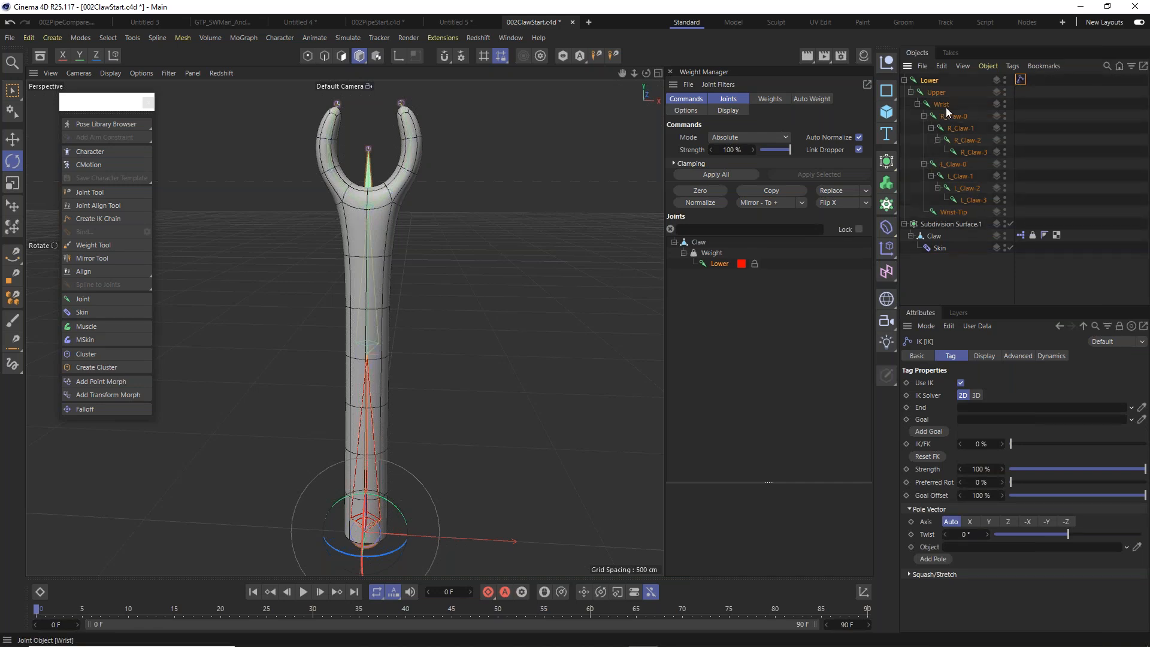
left_click_drag(947, 112, 983, 412)
left_click(939, 429)
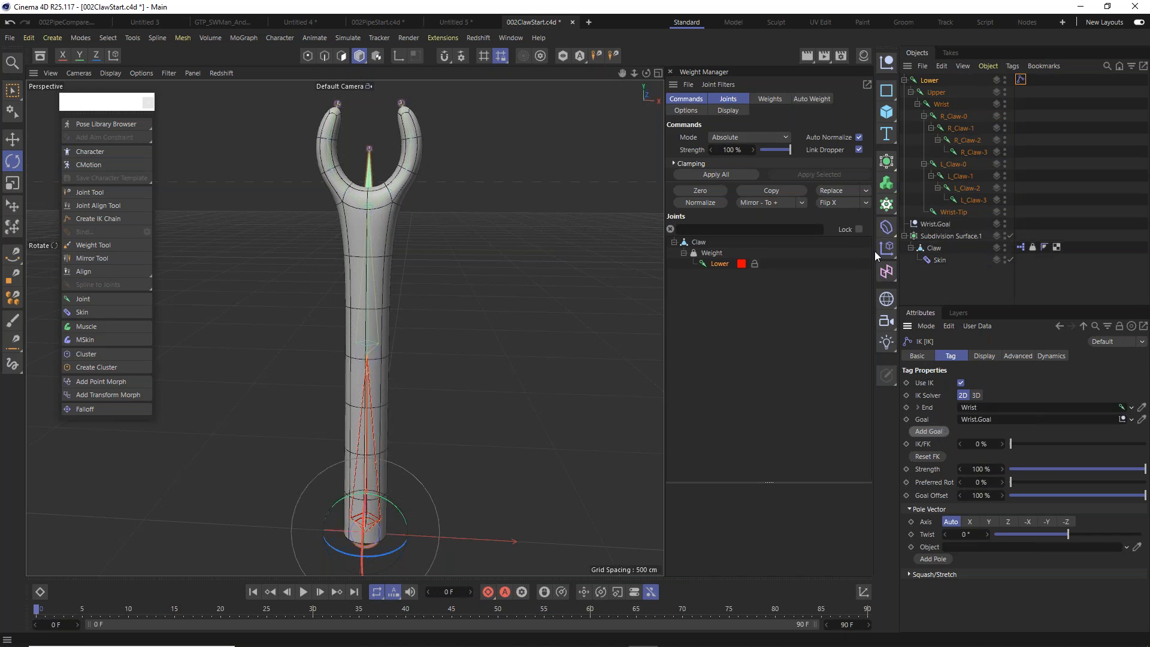
Change the display shape of the Wrist.Goal null to Cube.
left_click(938, 237)
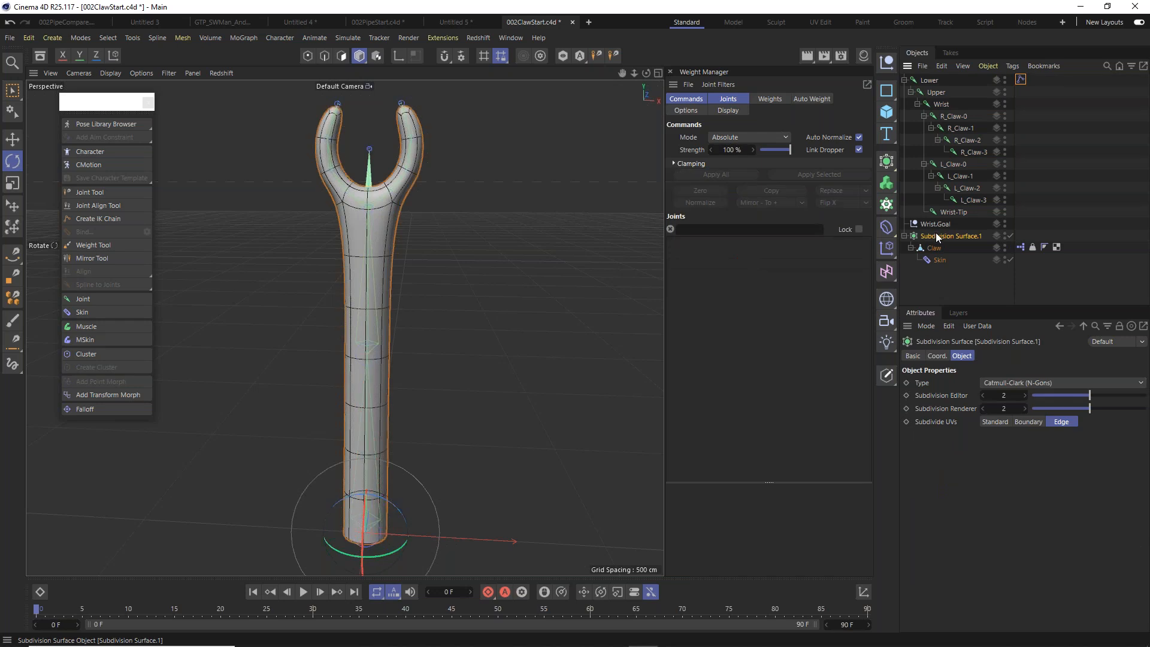
left_click(936, 225)
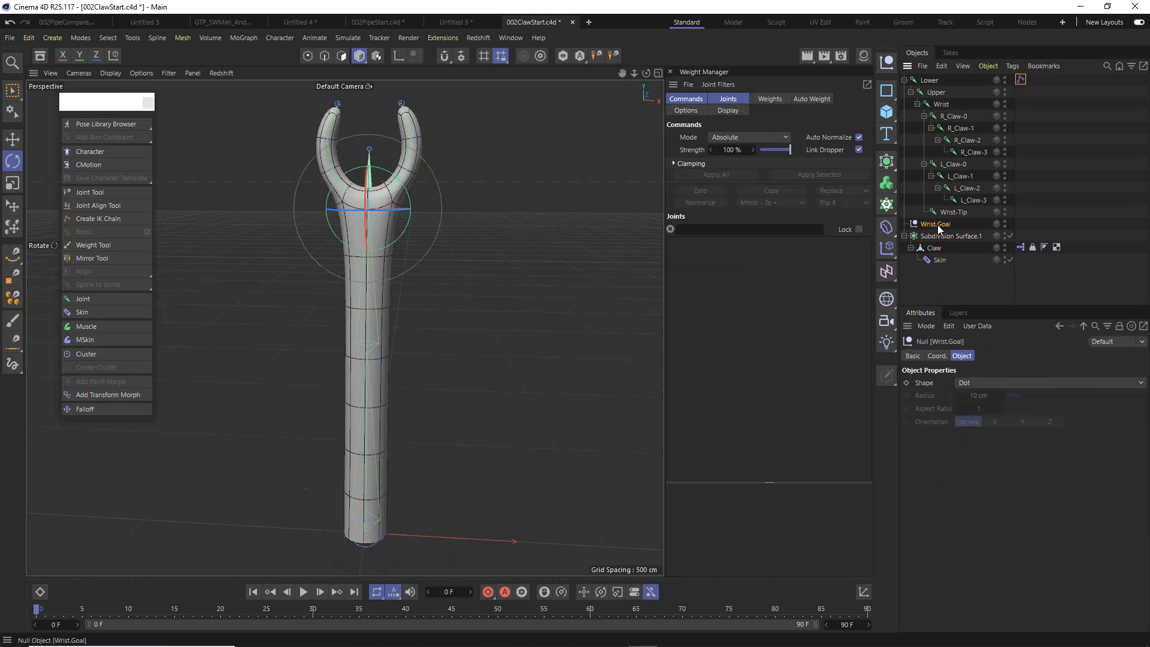
left_click(12, 139)
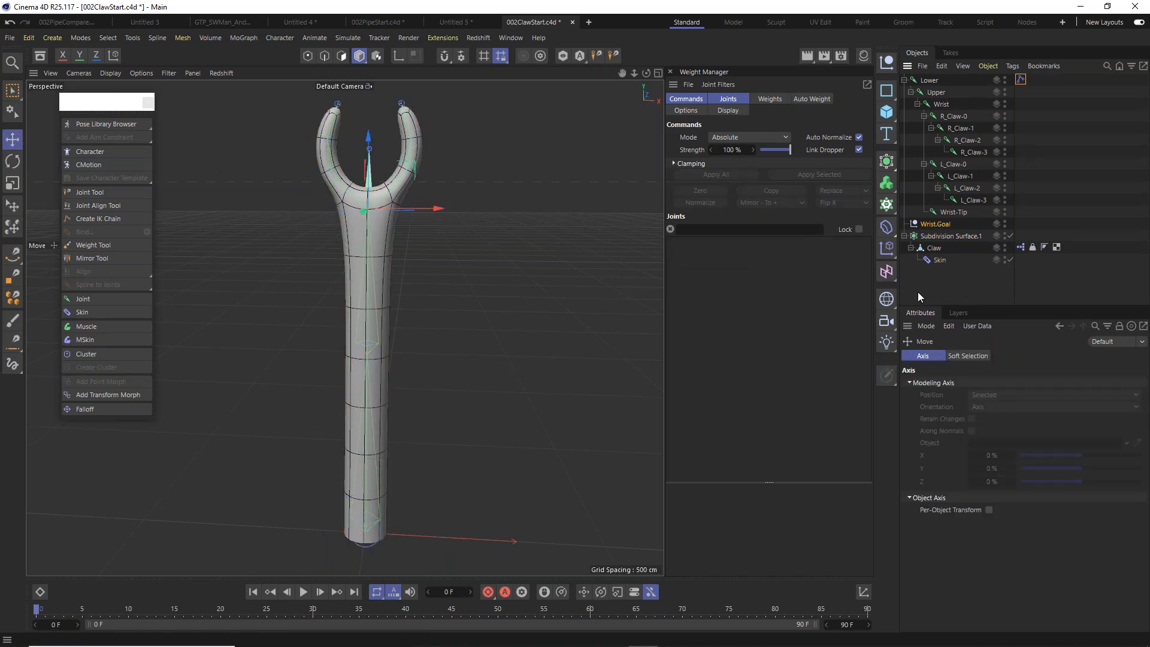
left_click(940, 225)
left_click(983, 381)
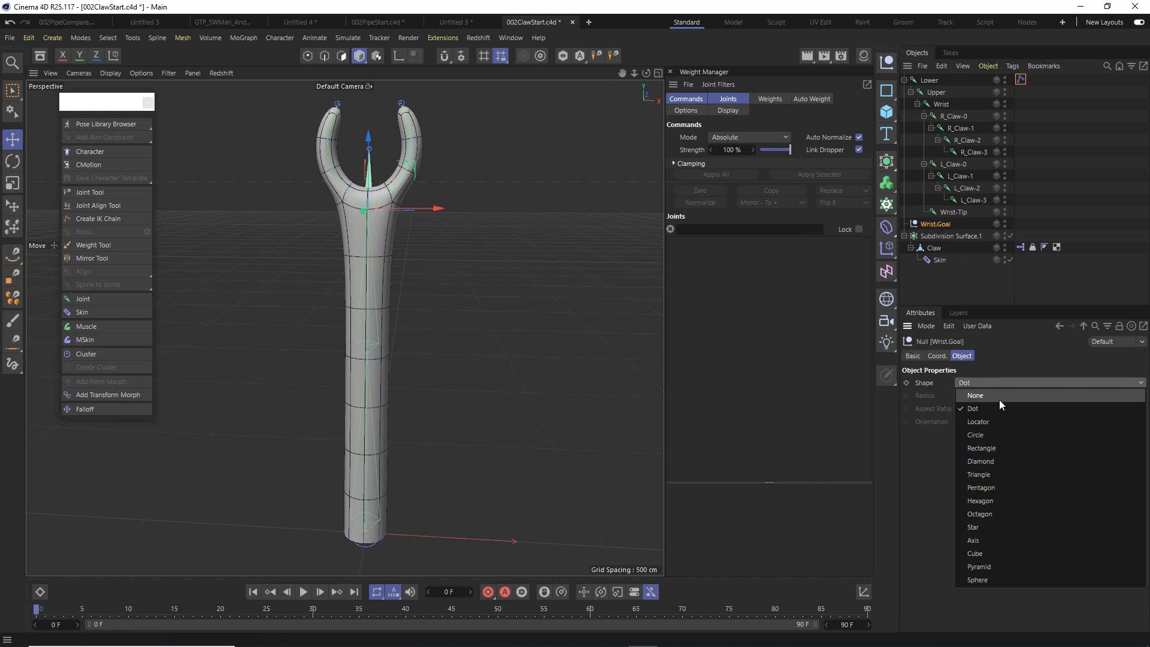
left_click(1012, 554)
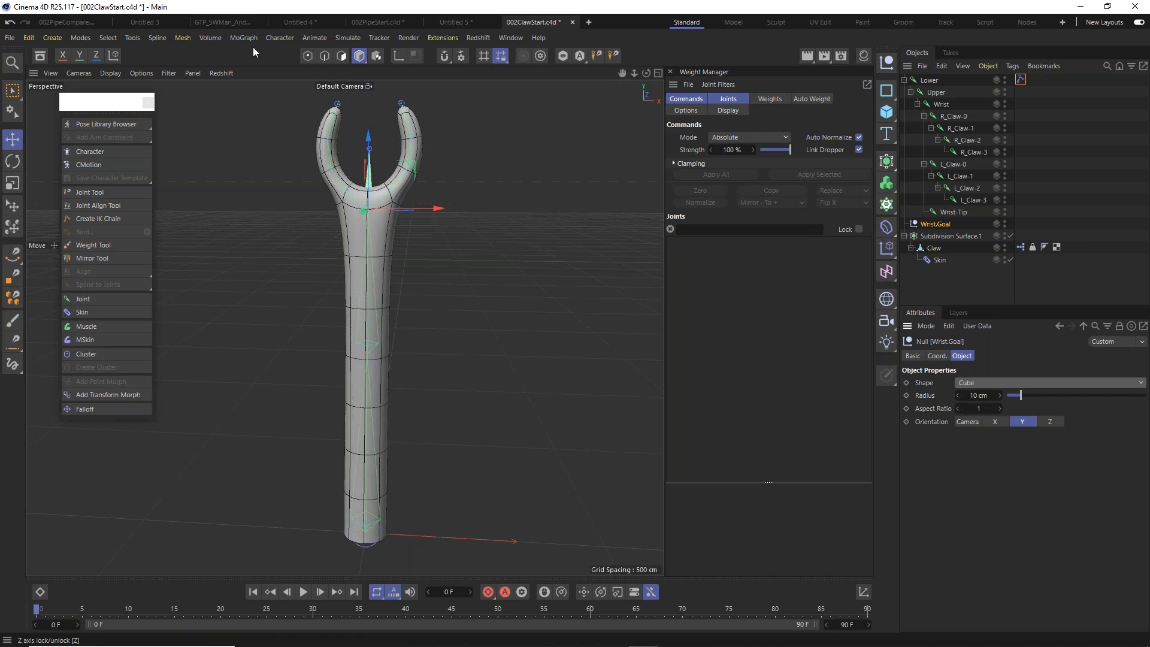
Scale up the Wrist.Goal cube until it surrounds the wrist area of the claw.
left_click(12, 183)
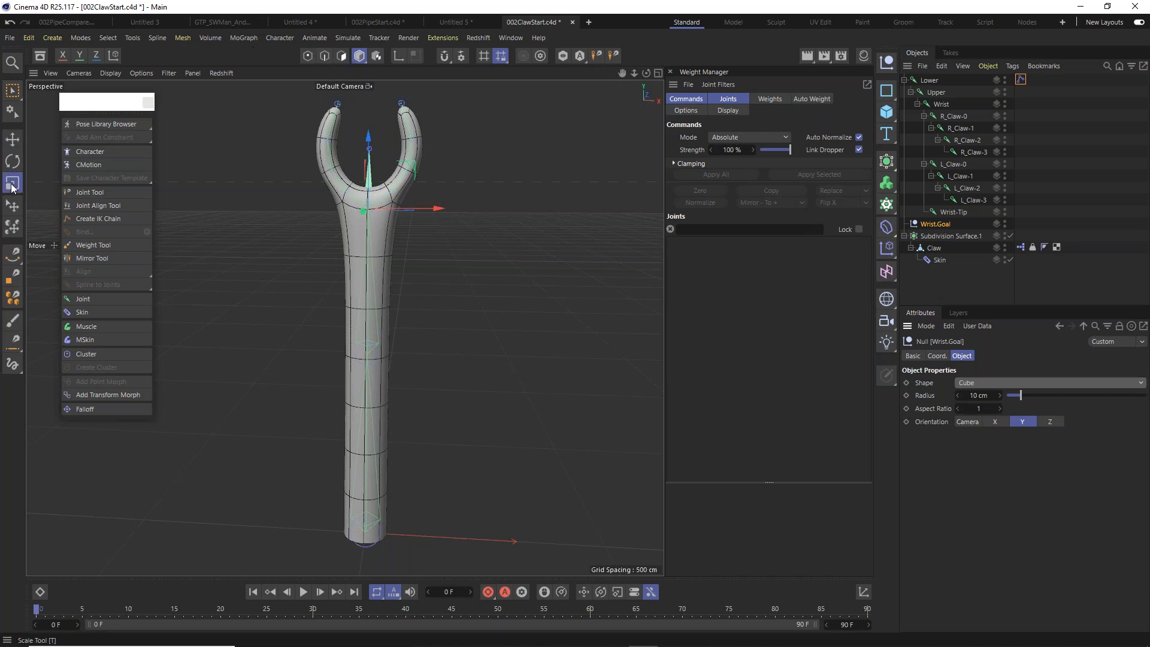
left_click_drag(441, 210, 511, 207)
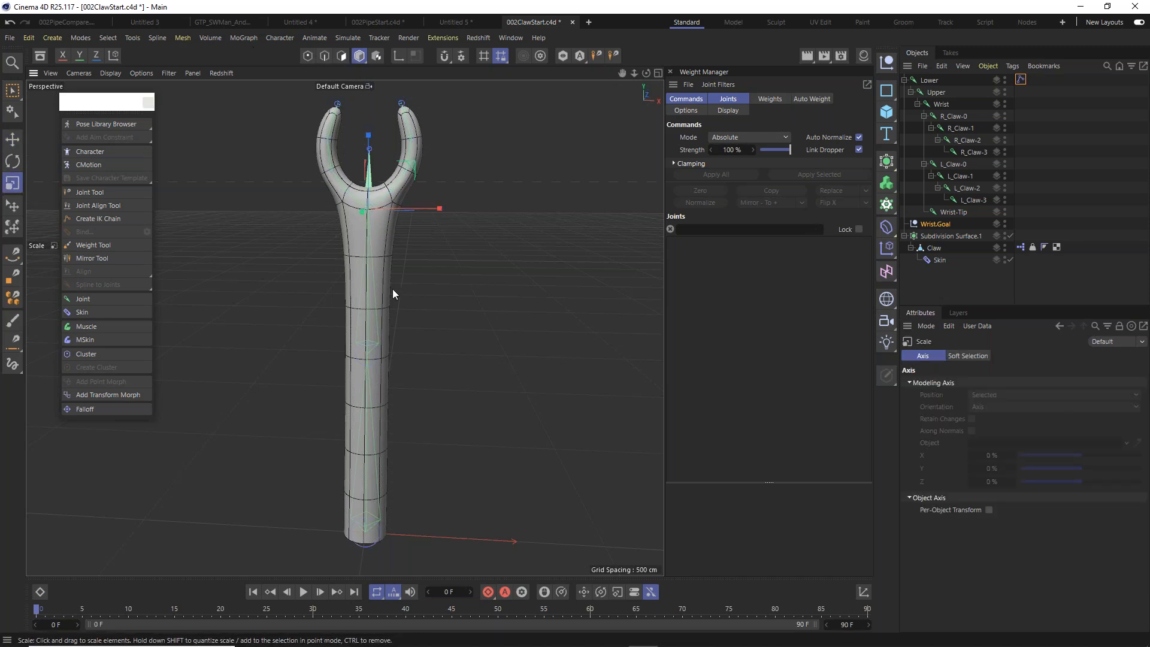
left_click(936, 224)
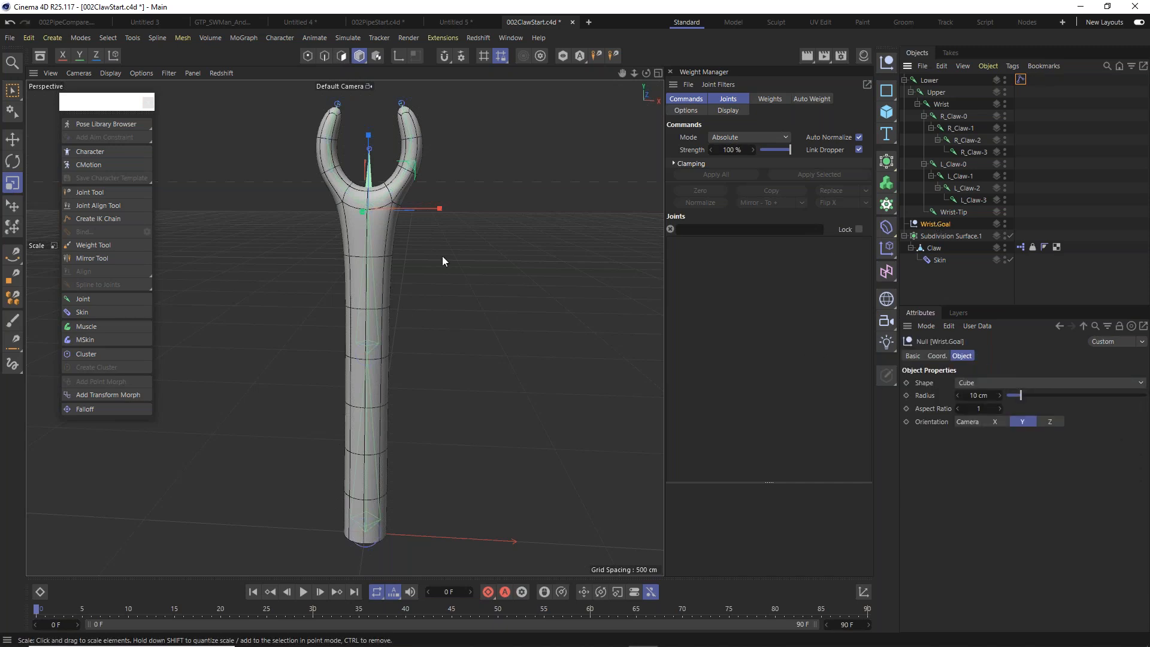
left_click_drag(413, 228, 638, 228)
Try moving Wrist.Goal to test how the IK chain bends the arm, and undo the move.
left_click(12, 138)
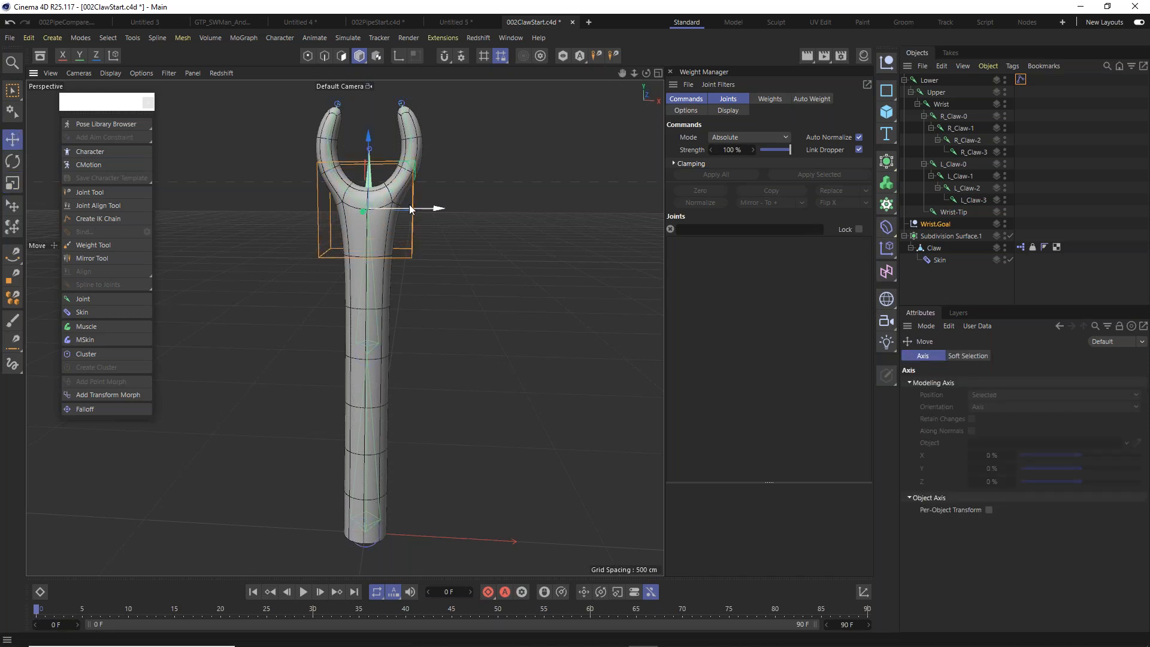
left_click_drag(411, 162, 337, 248)
key("ctrl+z")
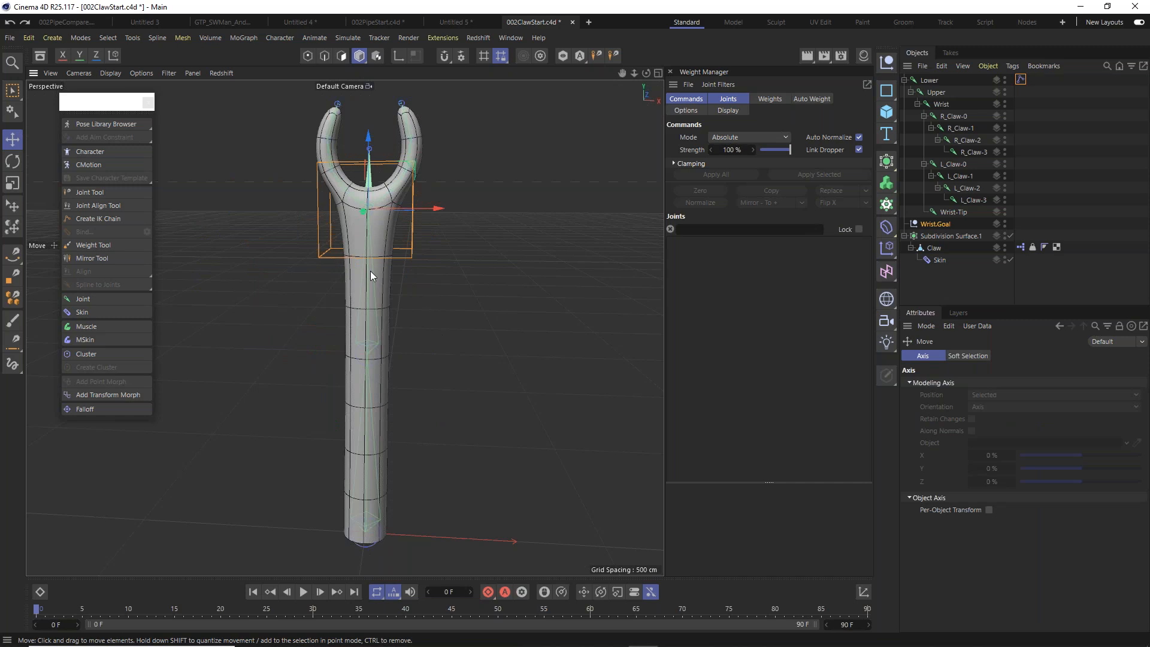
middle_click_drag(371, 271, 519, 315, "alt")
left_click_drag(520, 296, 433, 279, "alt")
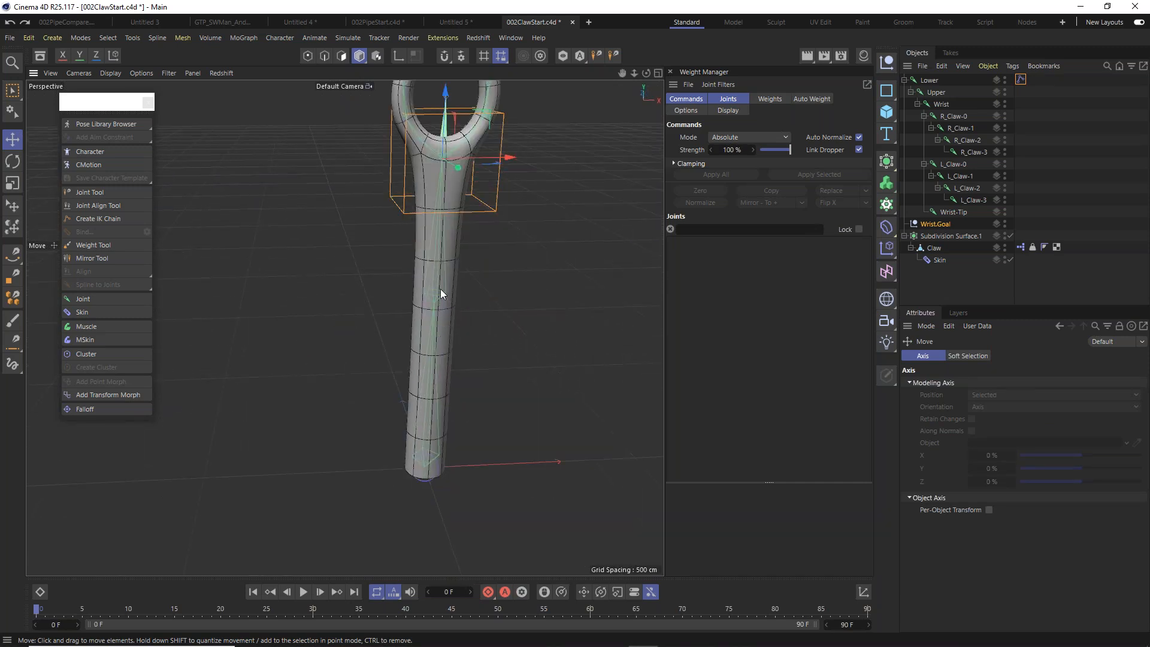
left_click_drag(439, 319, 426, 292, "alt")
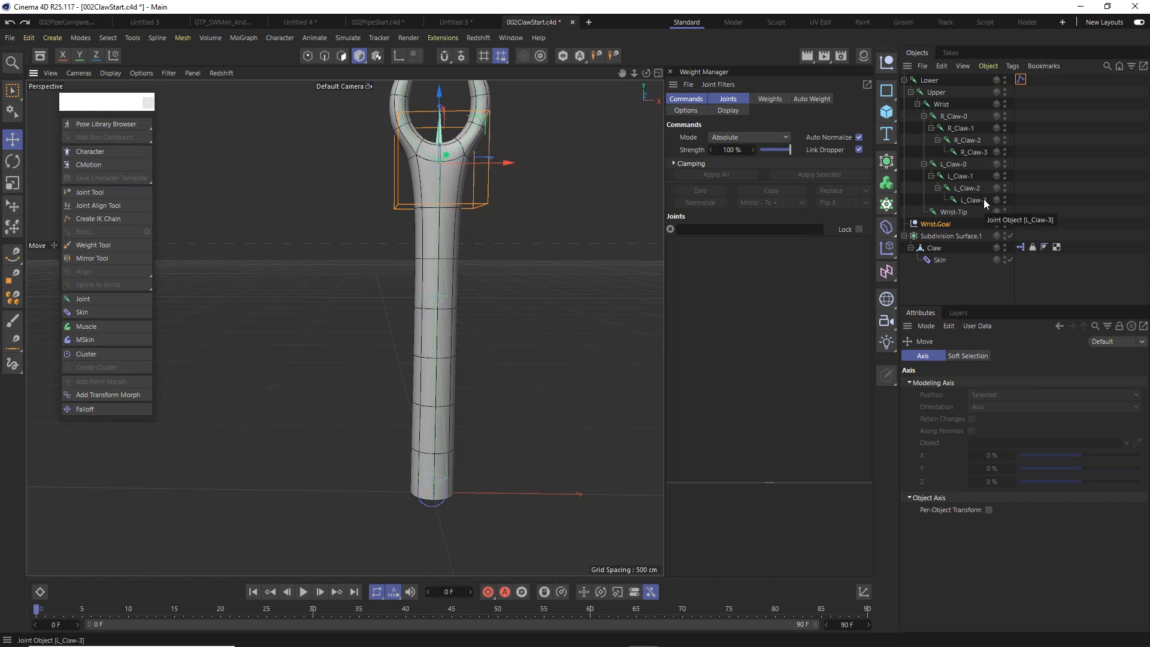
Hide Subdivision Surface.1 in the viewport and ready the Joint Tool in the Front view of the arm's joint chain.
left_click(1005, 234)
middle_click_drag(443, 254, 470, 311, "alt")
mouse_move(499, 301)
left_mouse_down("alt")
mouse_move(517, 320)
mouse_move(497, 307)
left_mouse_up("alt")
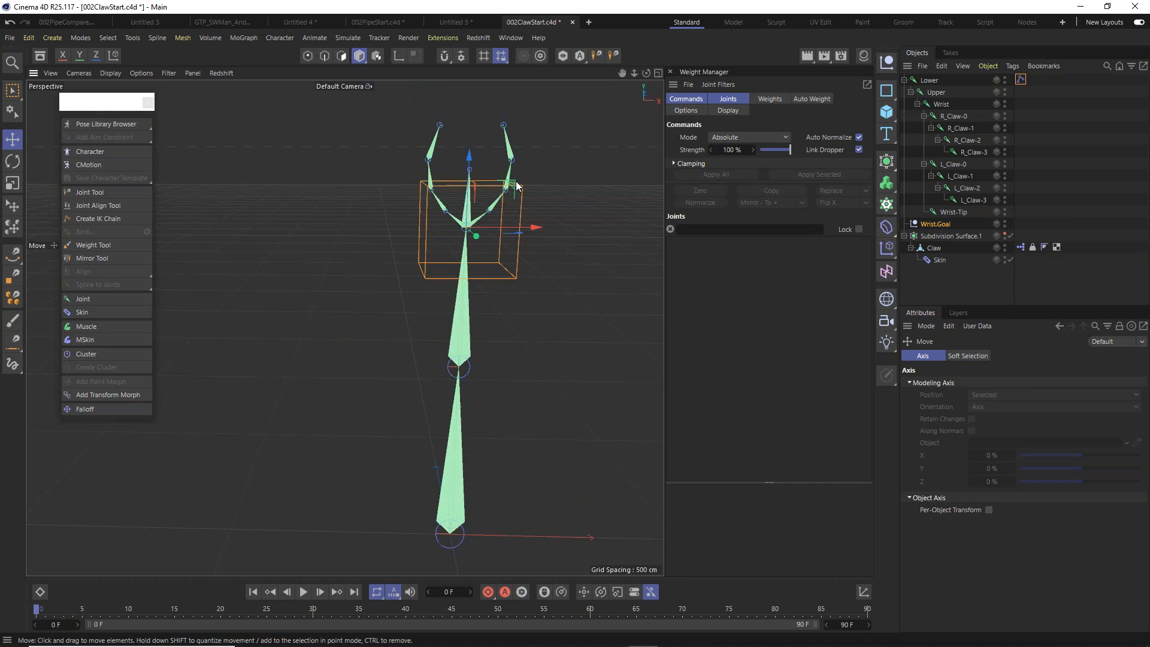
left_click(1055, 170)
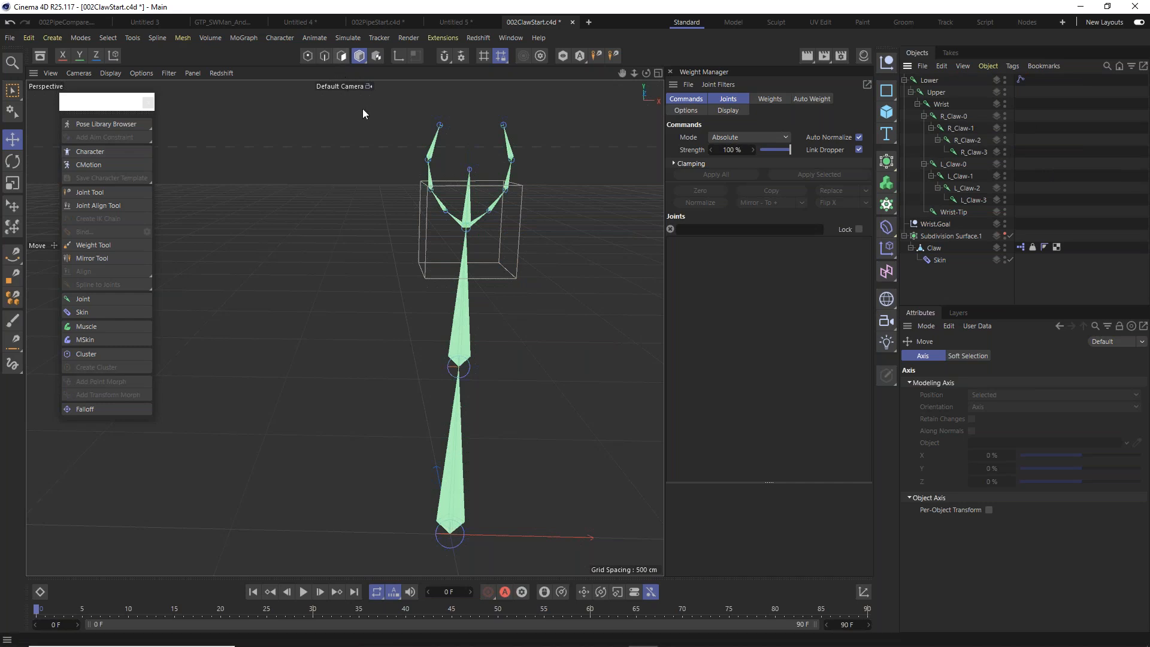
key("F4")
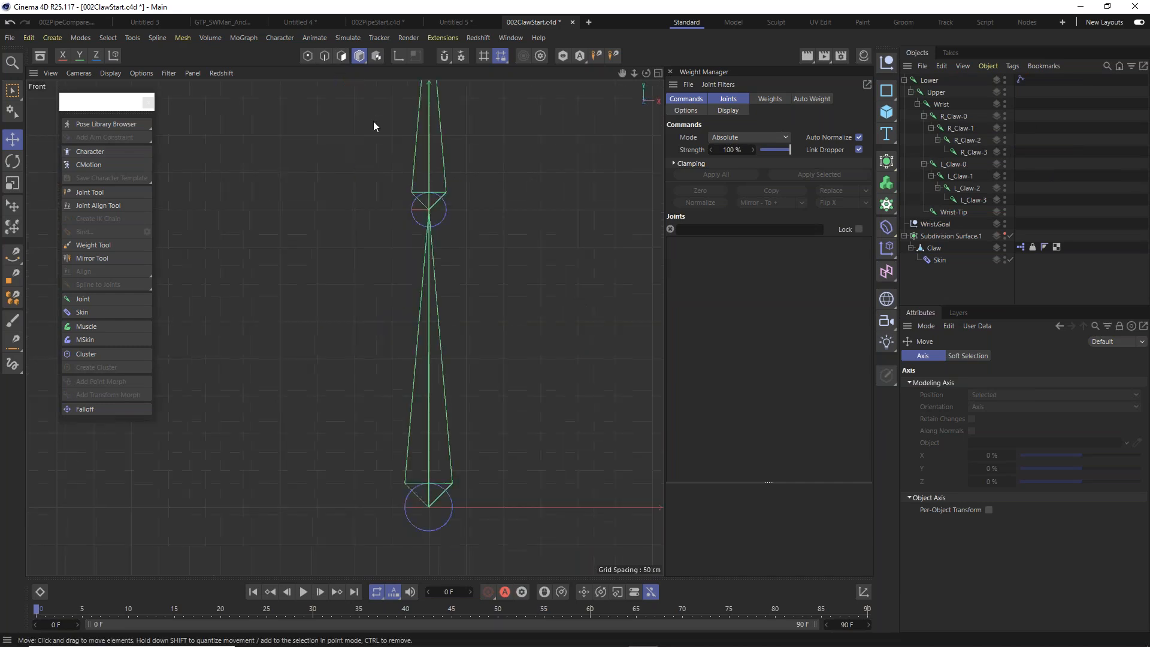
scroll(486, 367, "down", 6)
scroll(512, 253, "up", 5)
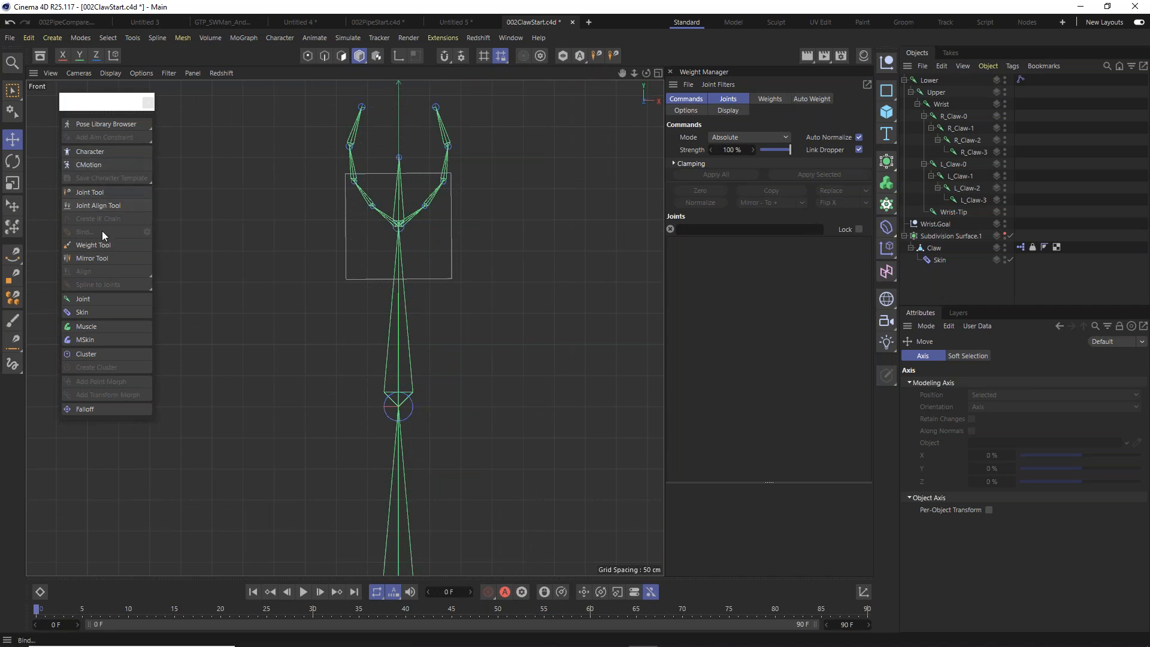
left_click(97, 190)
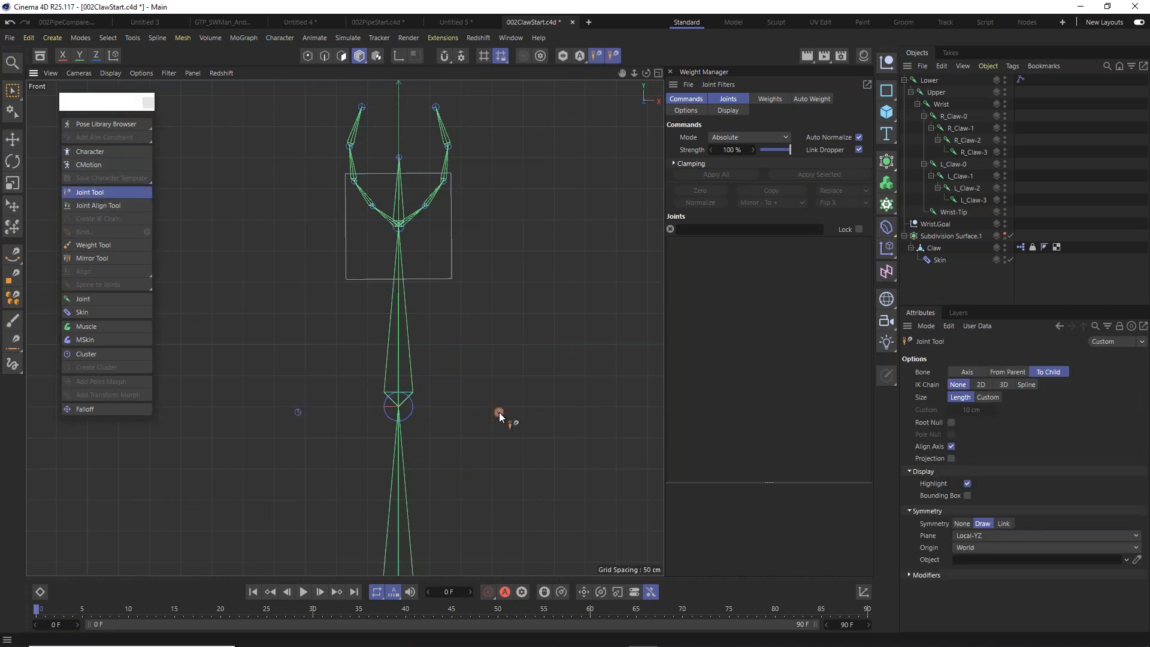
left_click_drag(499, 412, 500, 372, "ctrl")
key("ctrl+z")
key("ctrl+z")
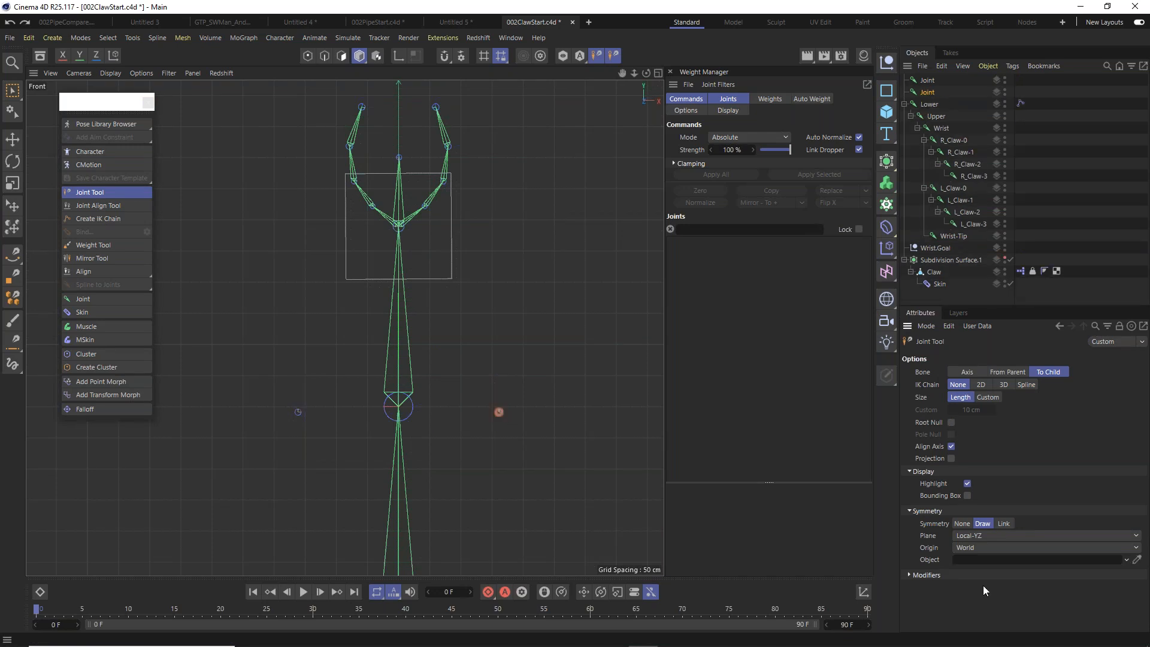
Set the Joint Tool's symmetry to None and draw an upright two-joint chain about 85 cm long beside the elbow joint.
left_click(963, 524)
left_click_drag(490, 396, 490, 344, "ctrl")
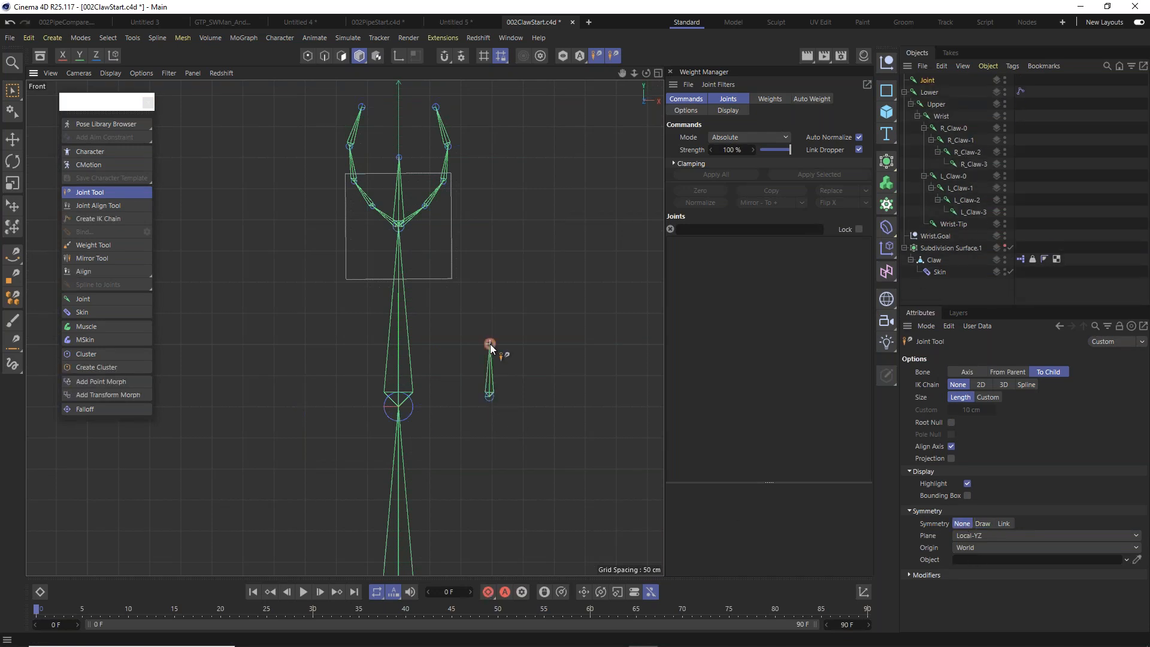
left_click(14, 139)
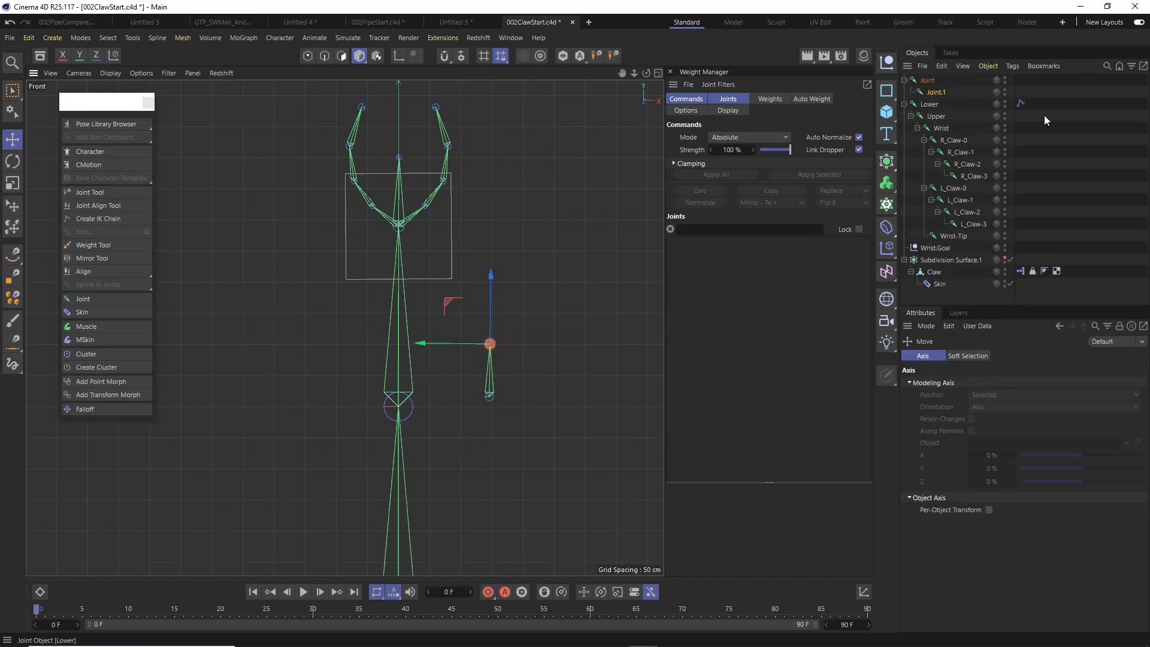
Rename the new chain's parent joint as Fan and its child joint as FanTip.
left_click(937, 92)
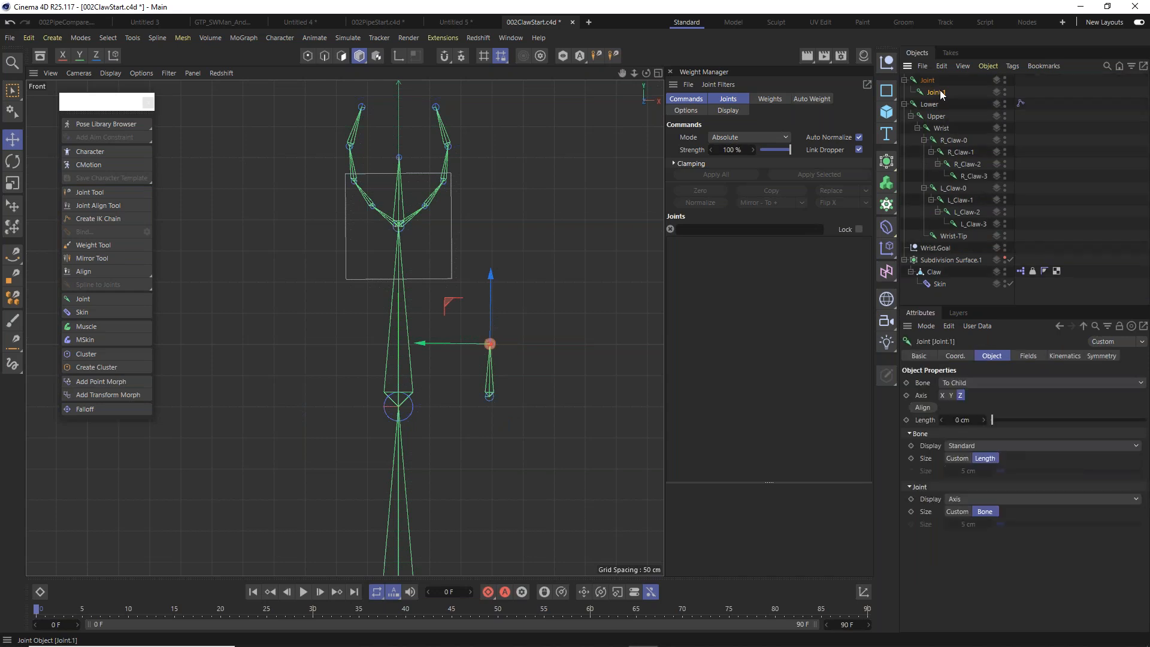
double_click(927, 80)
type("Fin")
key("Return")
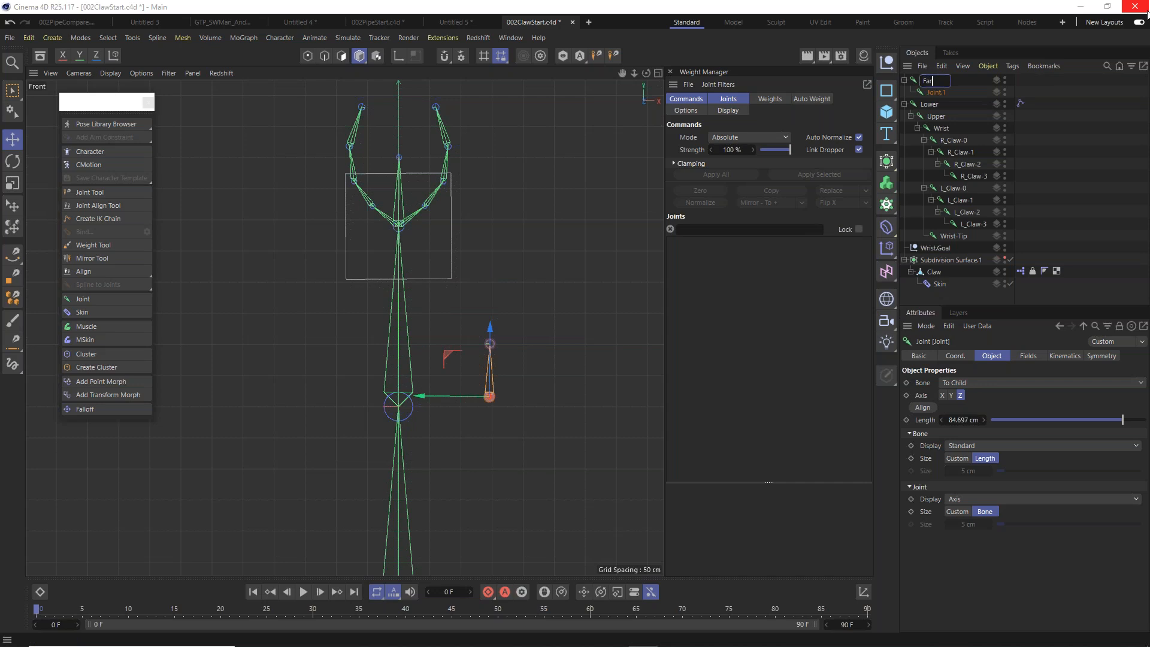
double_click(942, 94)
type("FanTip")
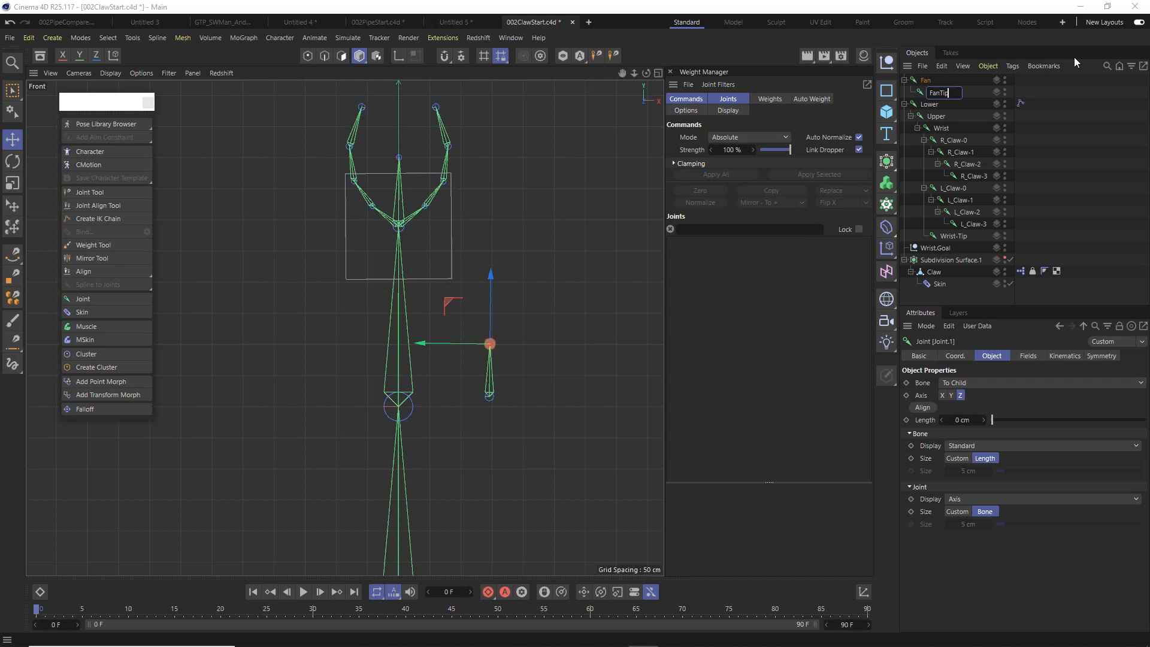
key("Return")
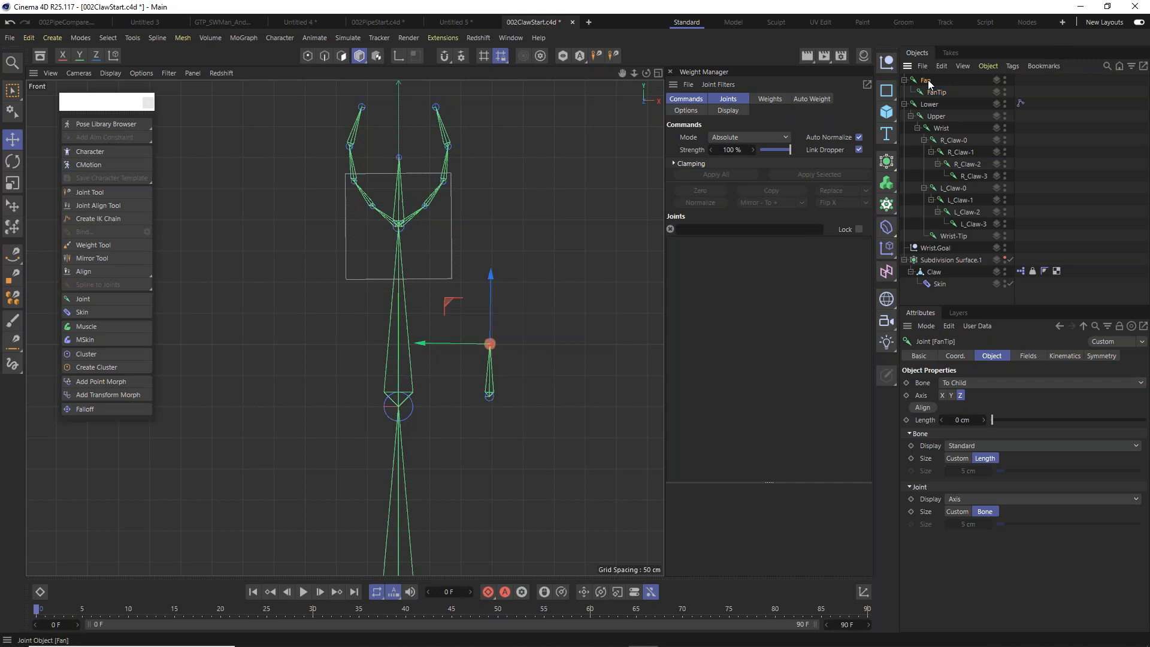
Make Fan a child of the Upper joint and set its position and rotation values to 0.
left_click_drag(929, 83, 940, 120)
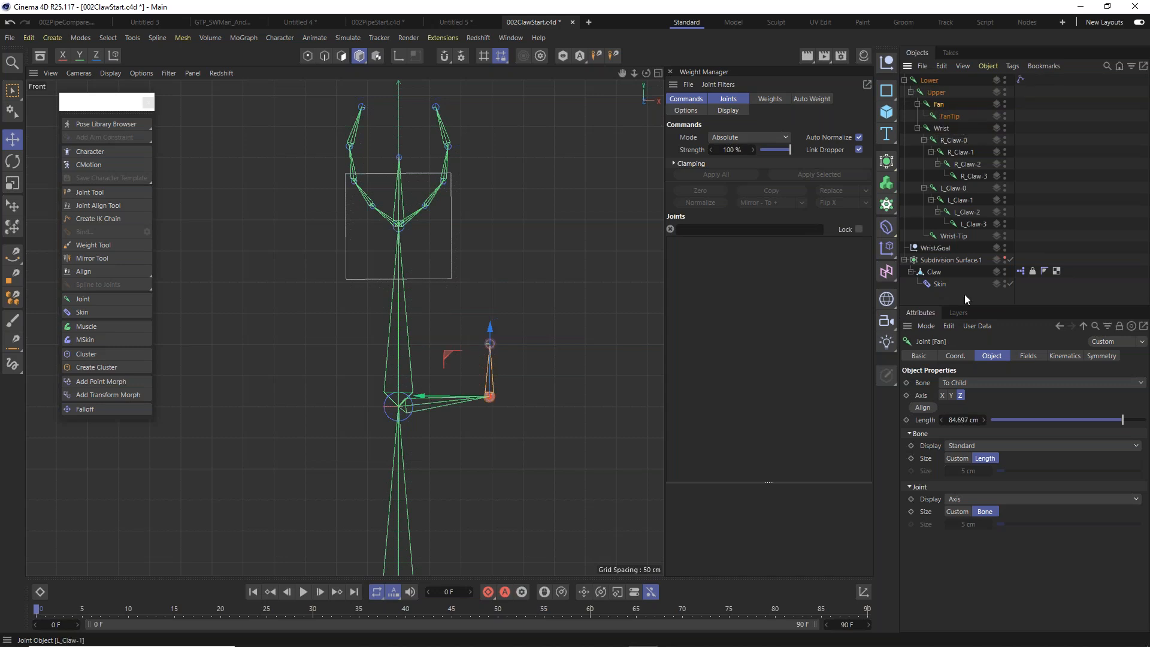
left_click(955, 357)
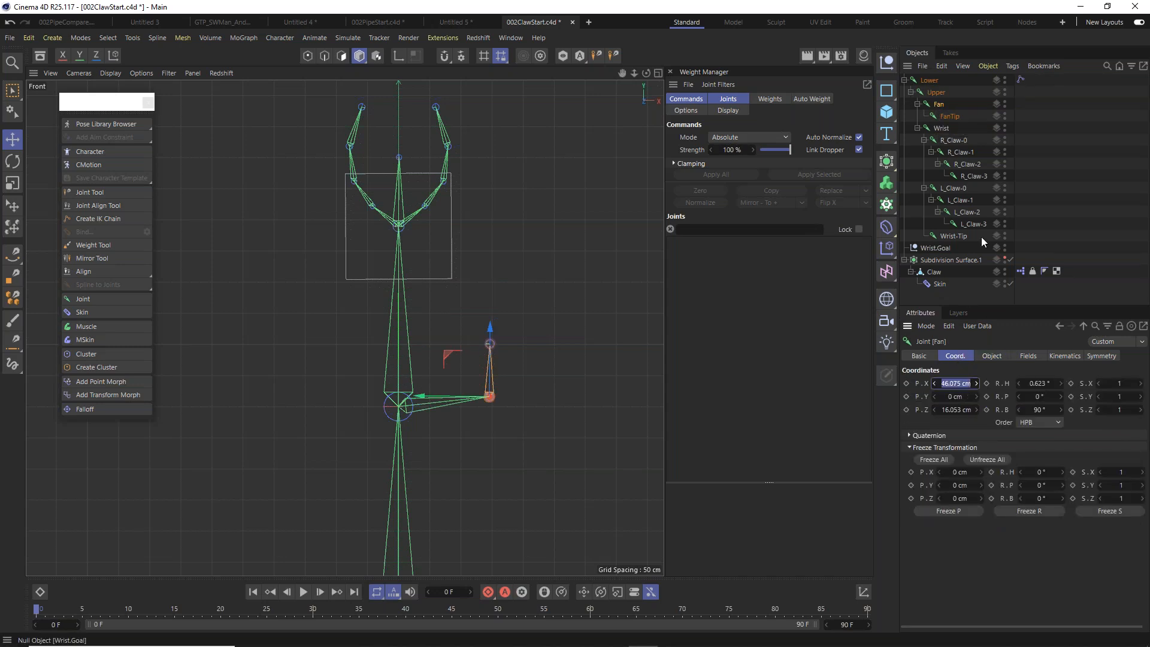
key("Tab")
key("Tab")
type("0")
key("Tab")
type("0")
key("Tab")
type("0")
key("Tab")
type("0")
key("Return")
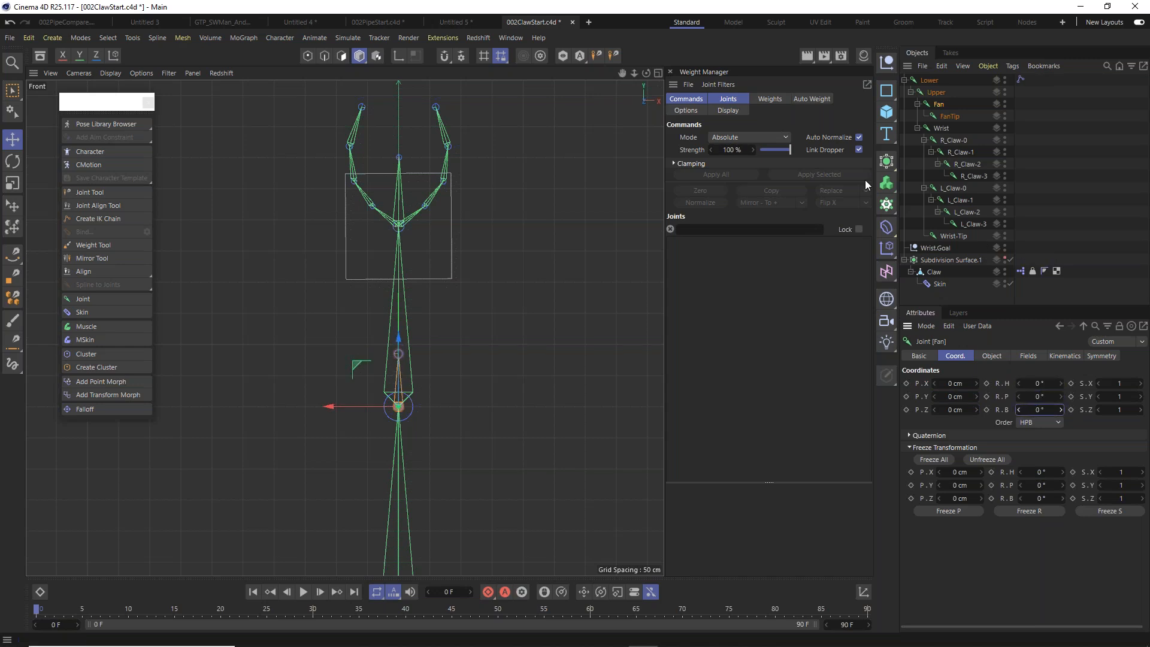
Add a Constraint tag to the Fan joint and enable its Parent constraint.
right_click(940, 106)
mouse_move(1027, 200)
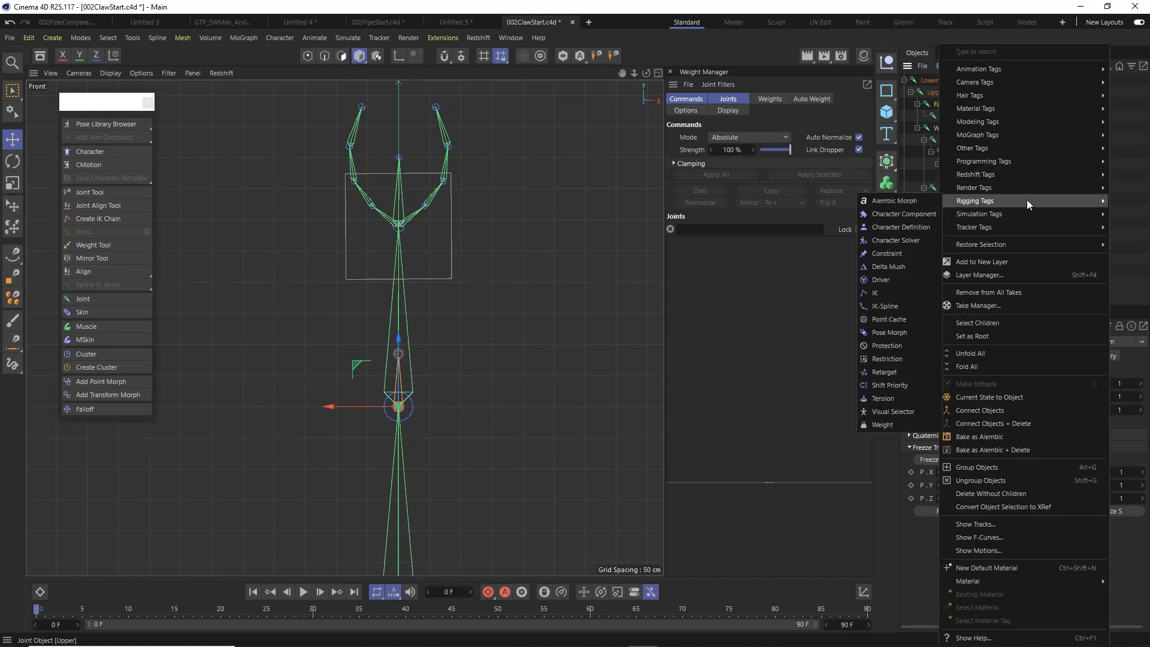
left_click(922, 255)
left_click(971, 474)
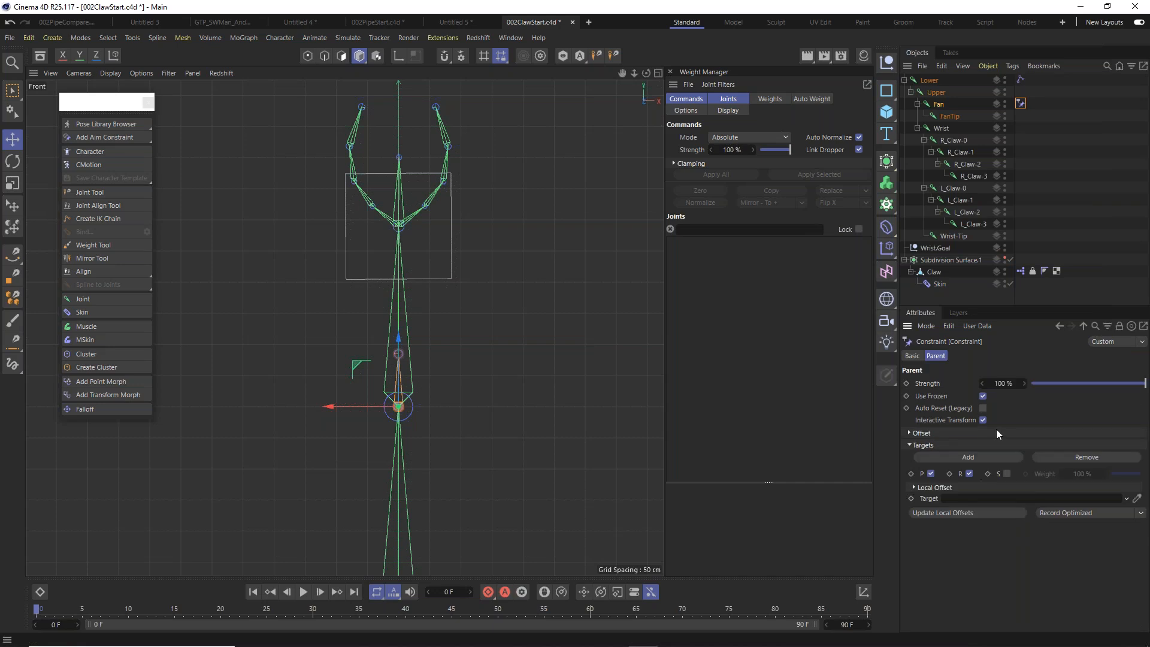
Give Fan's Parent constraint the two targets Lower and Upper, with position disabled so both affect only rotation.
left_click(951, 454)
left_click(931, 474)
left_click(931, 515)
left_click_drag(930, 80, 955, 499)
left_click_drag(930, 91, 971, 540)
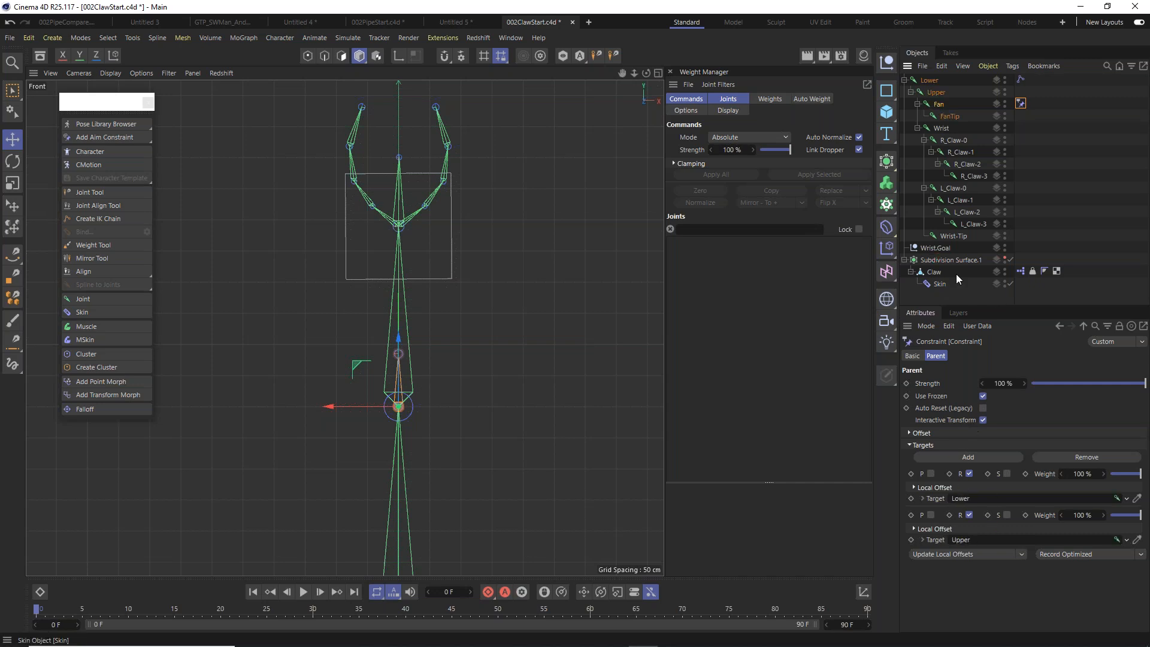
Make sure Fan's Constraint tag is enabled and disable the IK tag on the Lower joint.
left_click(938, 93)
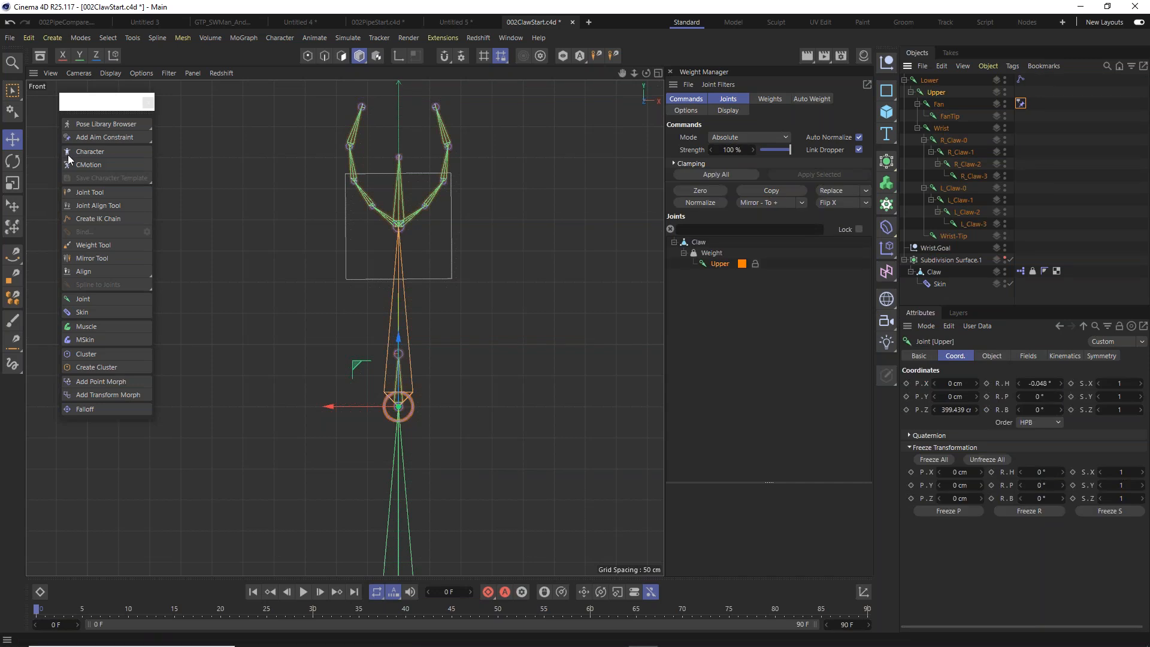
left_click(14, 160)
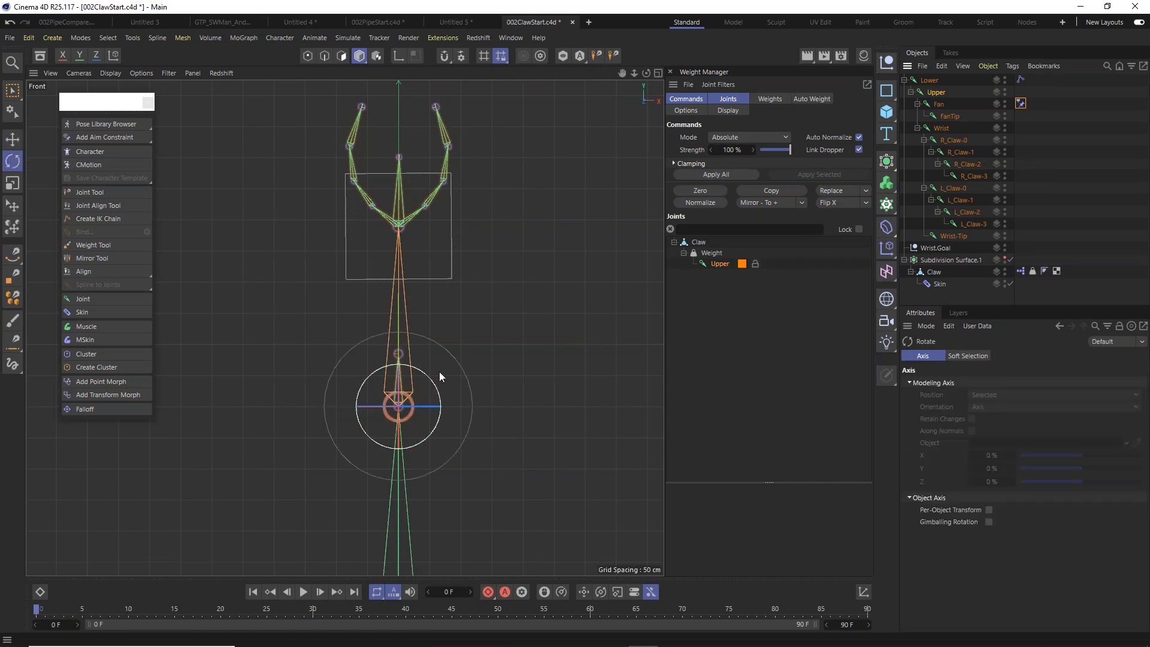
left_click(1021, 103)
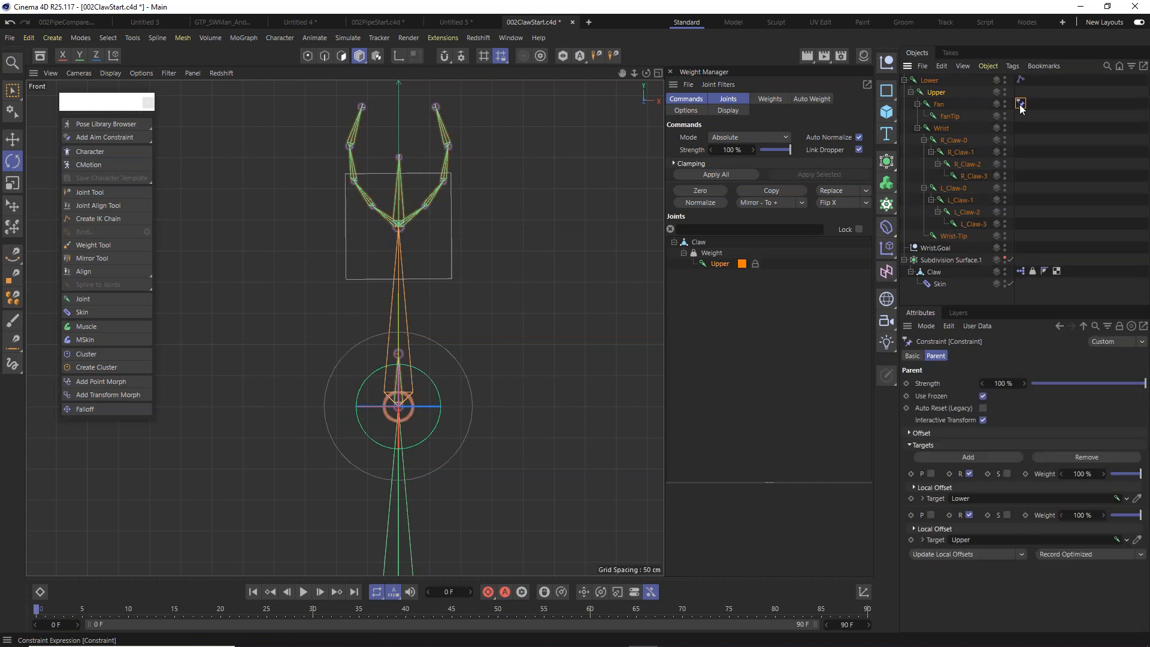
left_click(913, 356)
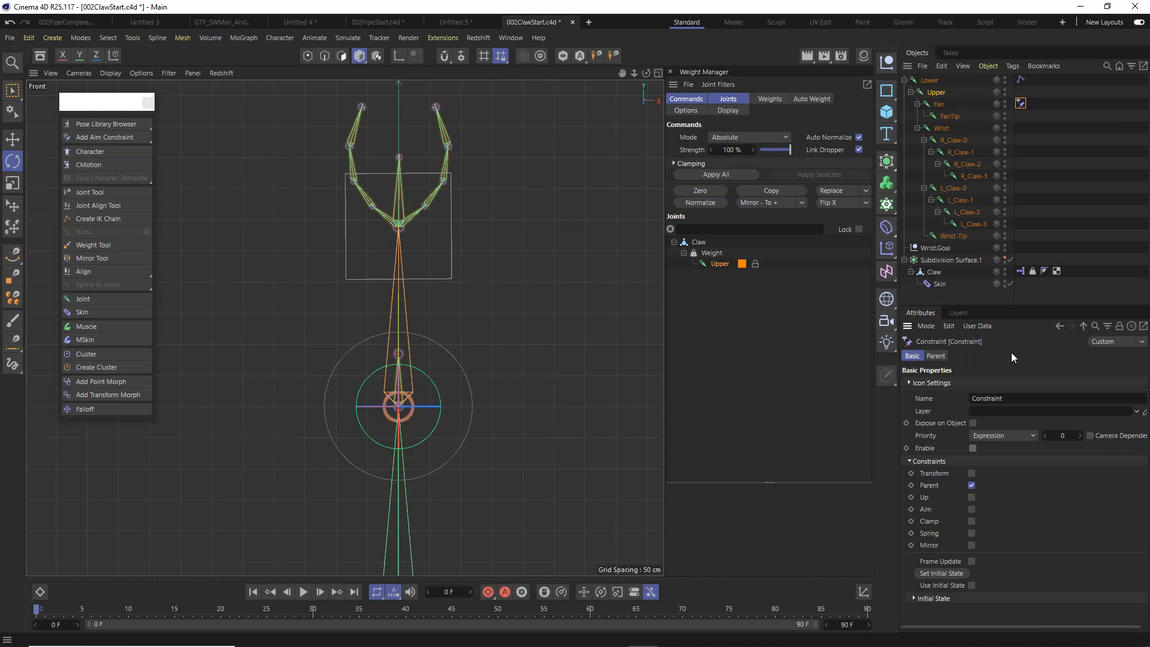
left_click(973, 449)
left_click(1021, 80)
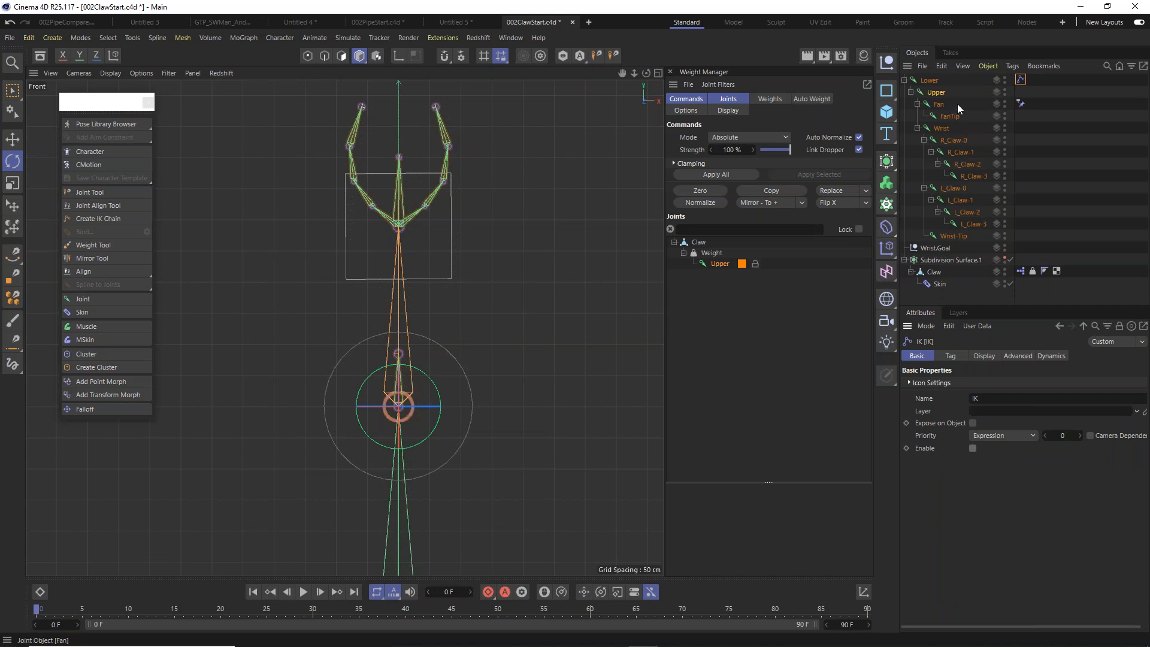
Try rotating the Upper joint to a heading of 34.36° to test how Fan follows, and undo the rotation.
left_click(938, 93)
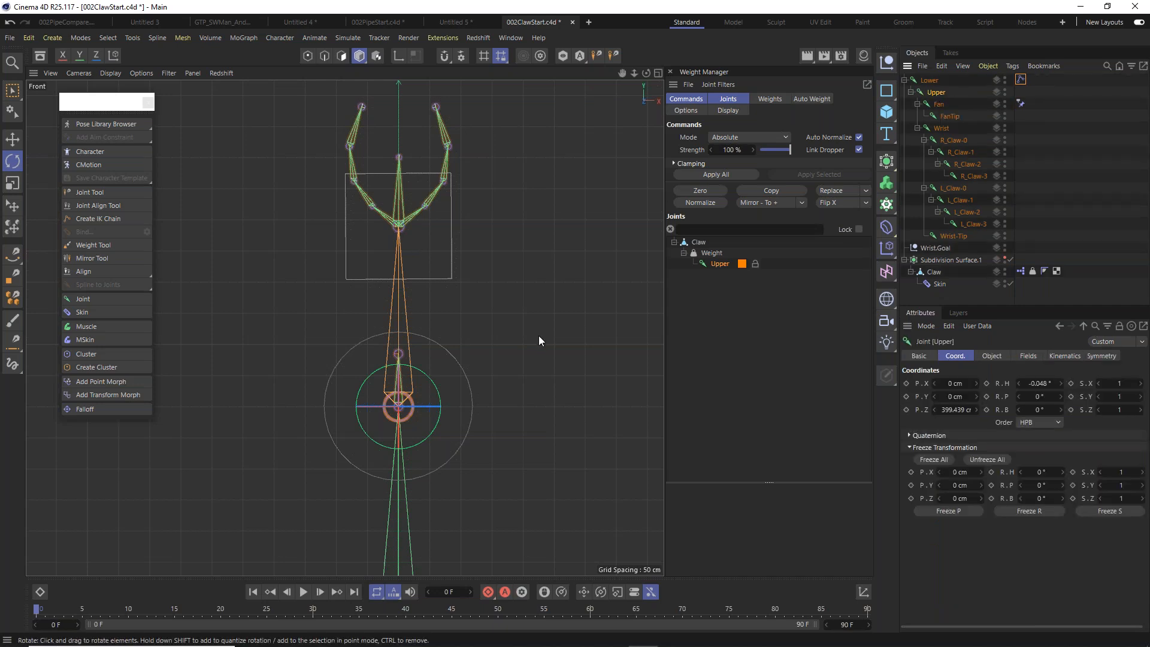
left_click_drag(436, 386, 509, 391)
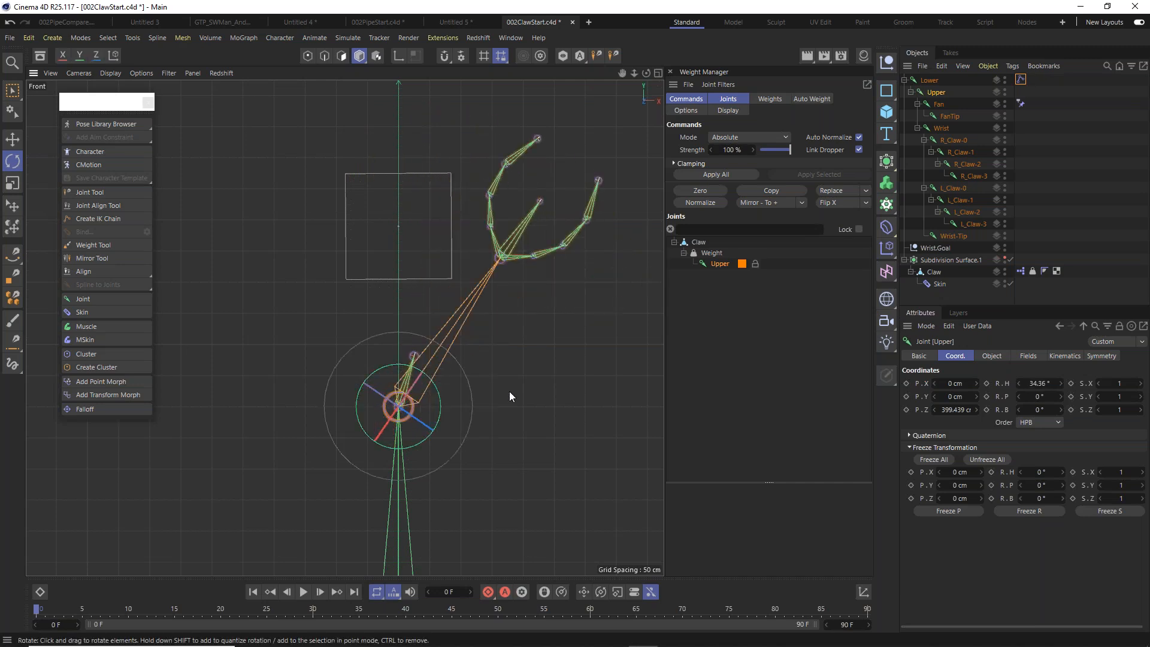
key("ctrl+z")
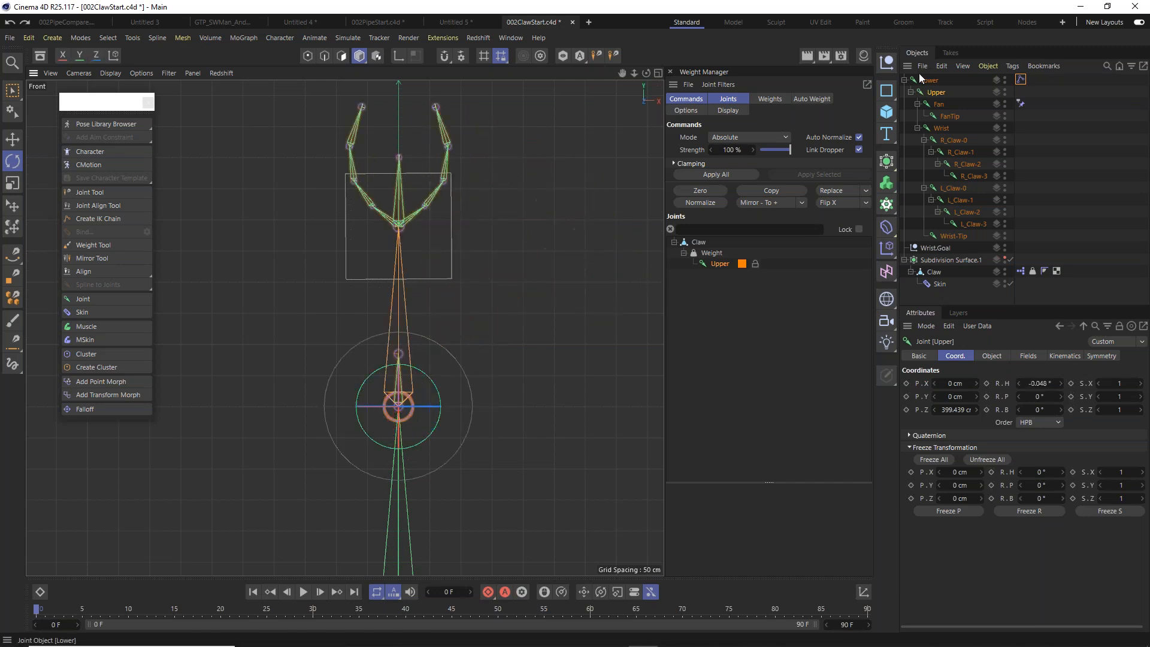
Re-enable the IK tag on the Lower joint.
left_click(943, 105)
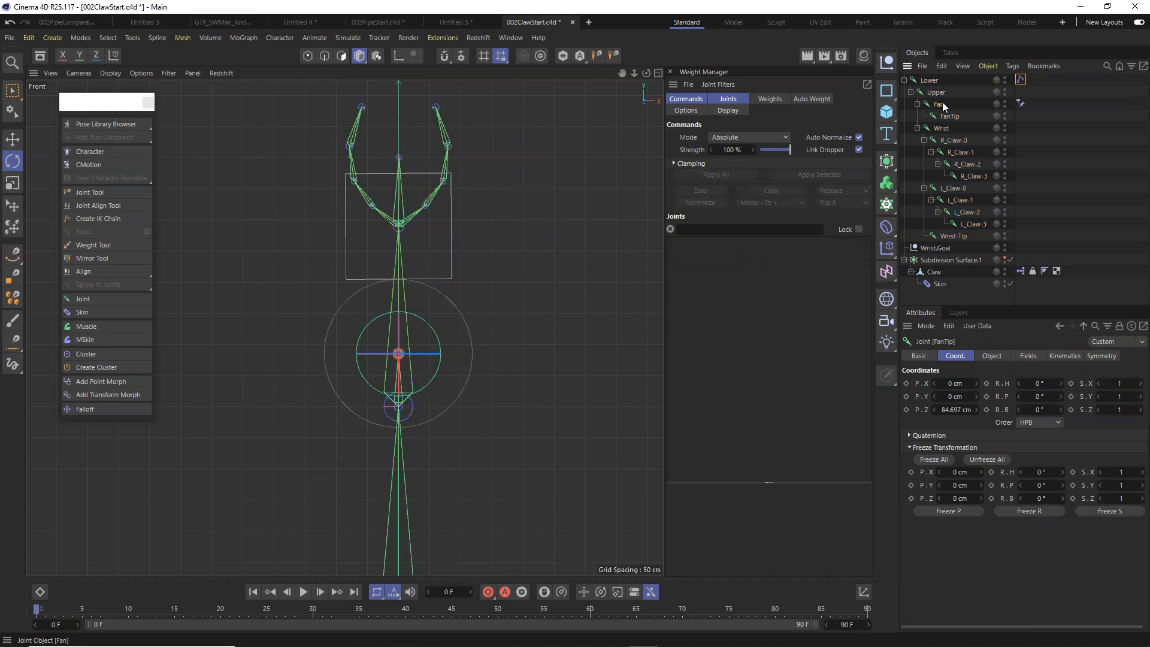
left_click(951, 115)
left_click(1021, 79)
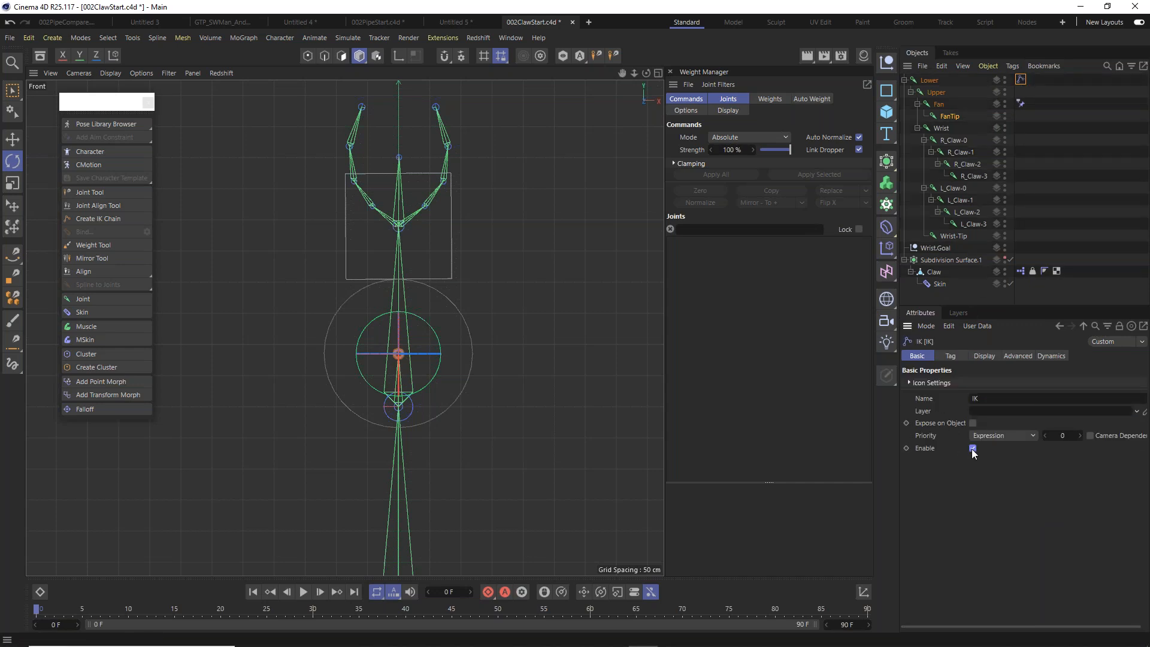
Move Wrist.Goal down and left to bend the arm sharply, and inspect the Upper and Wrist joints and Fan's Constraint tag.
left_click(940, 246)
left_click(12, 139)
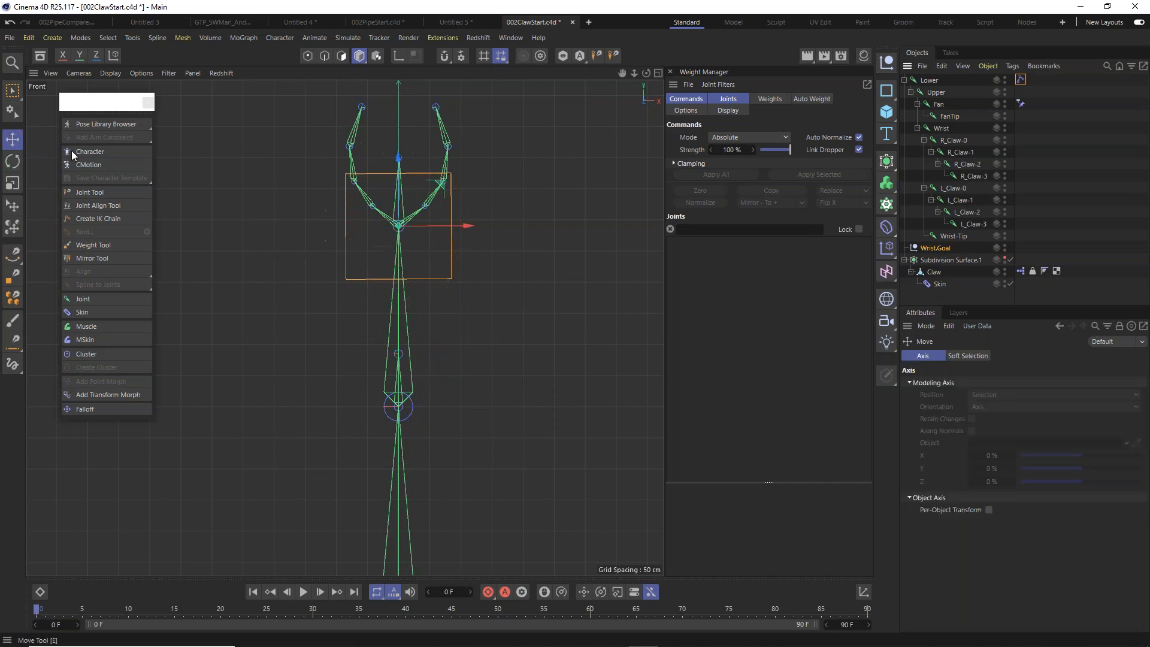
left_click_drag(442, 182, 418, 325)
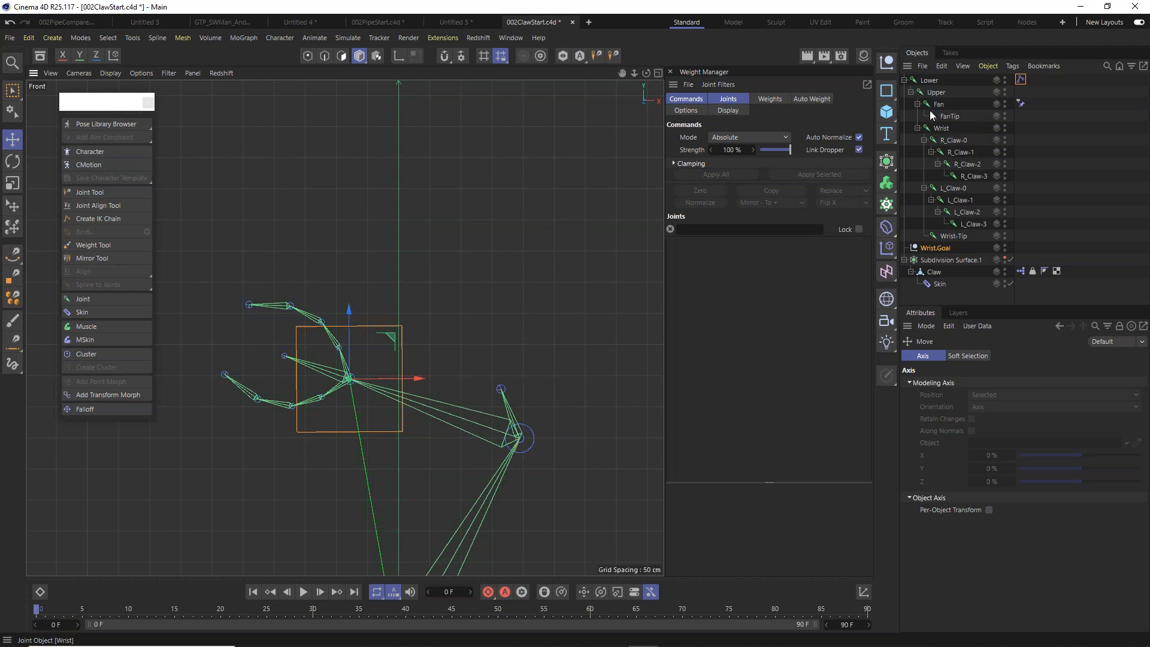
left_click(933, 93)
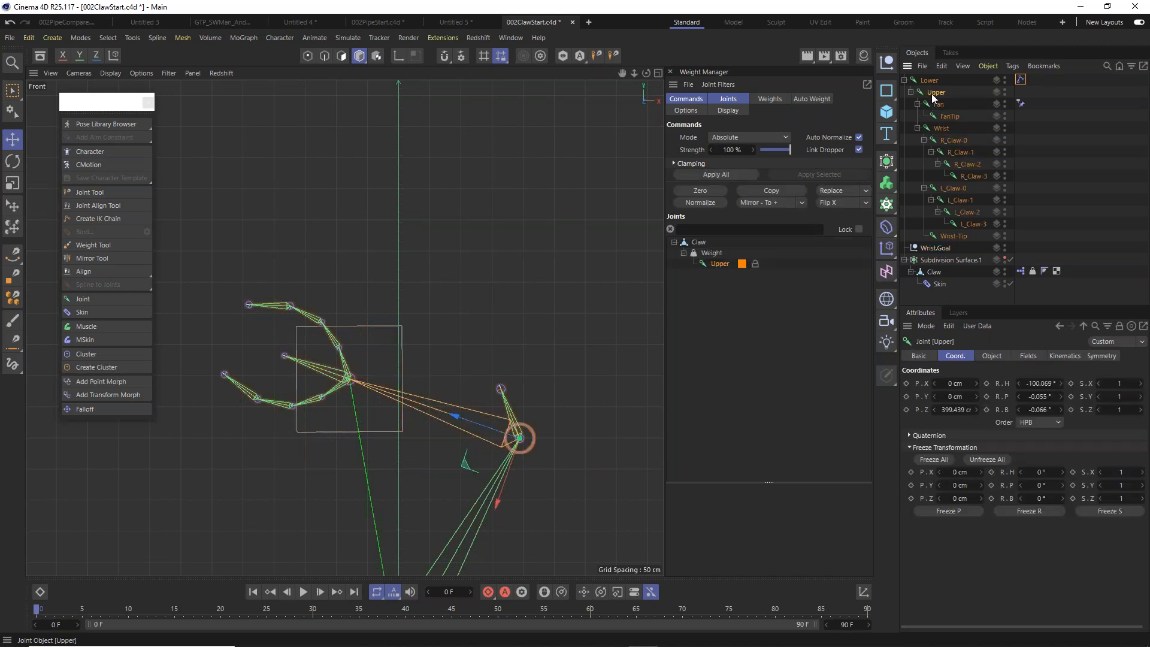
left_click(942, 129)
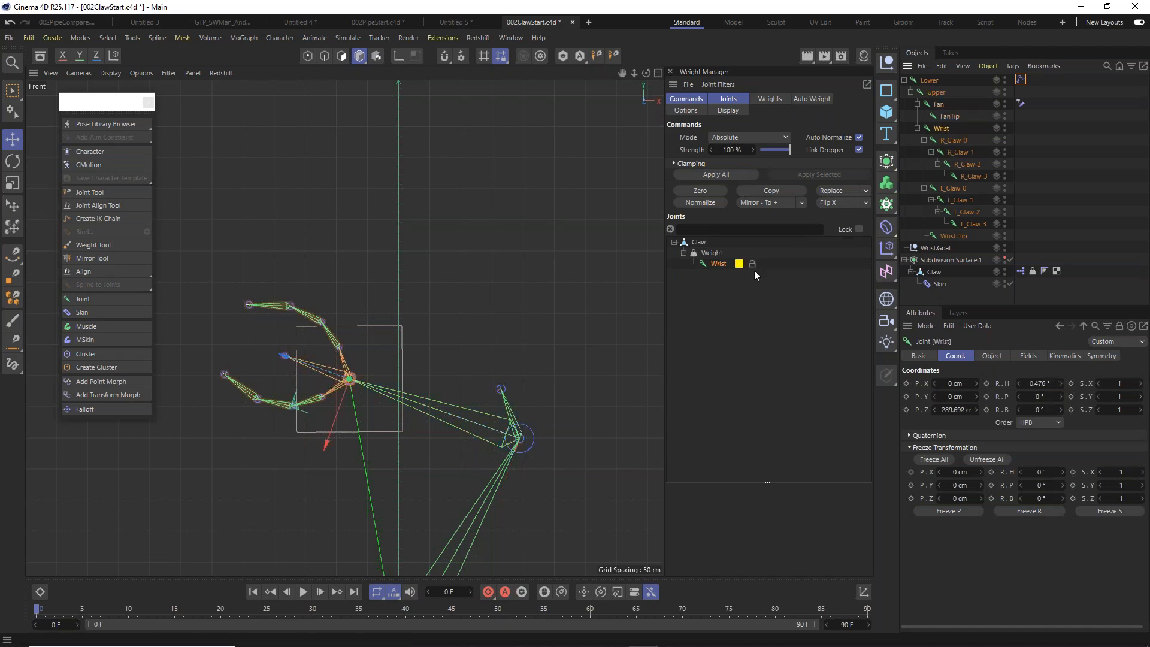
left_click(1020, 104)
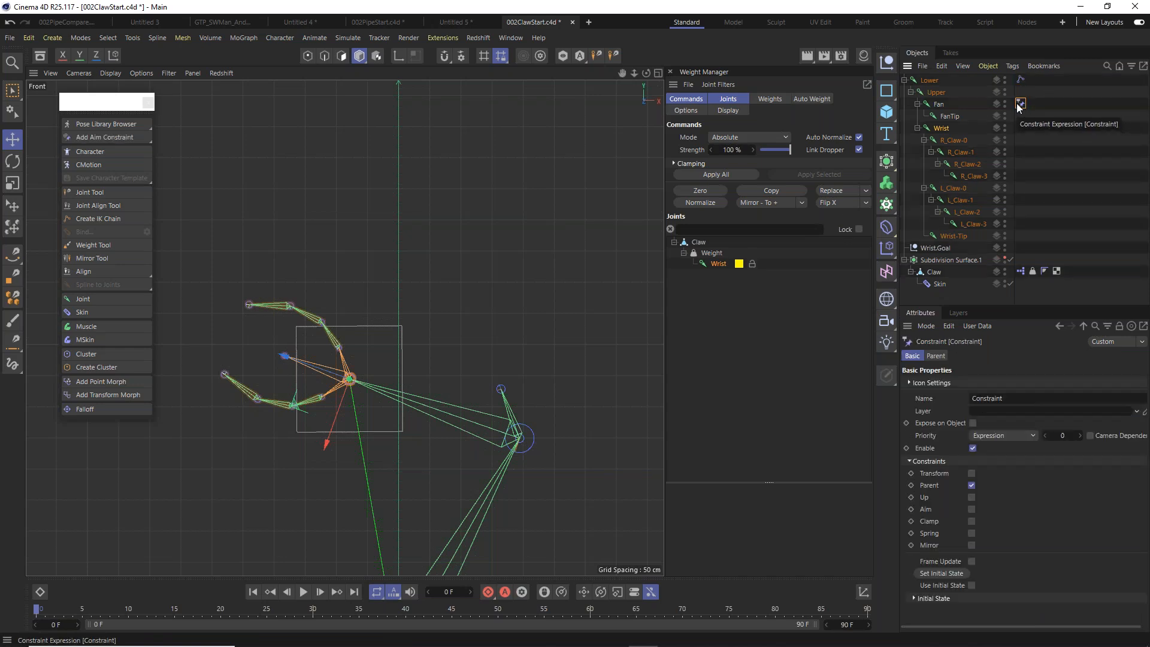
left_click_drag(294, 404, 312, 350)
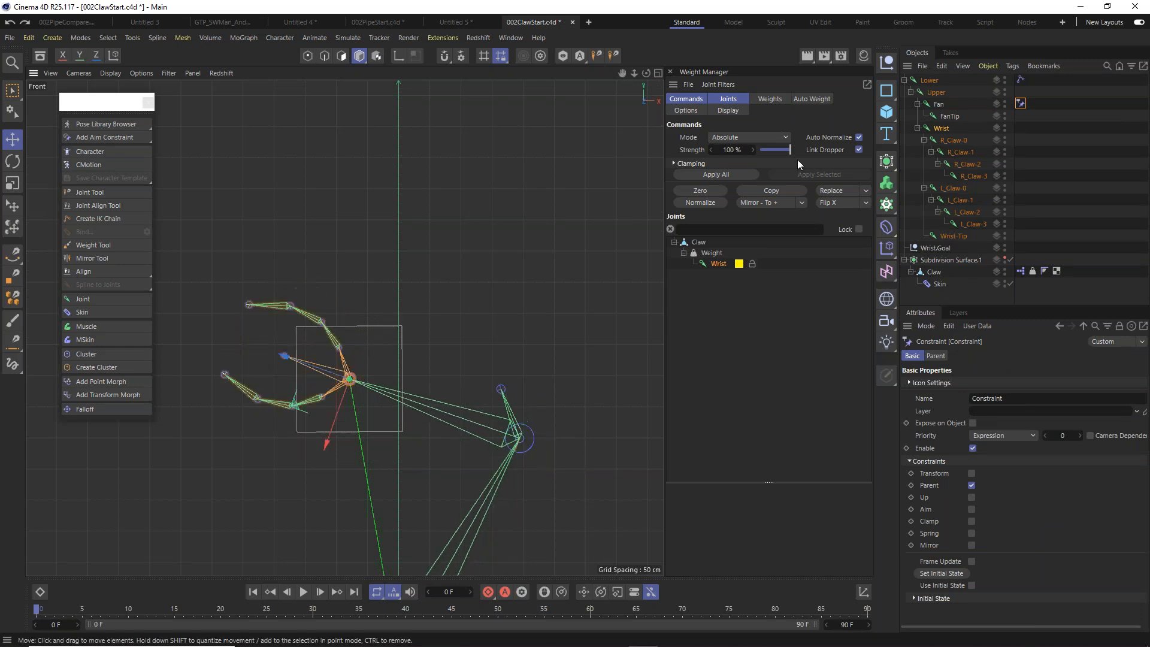
left_click(948, 248)
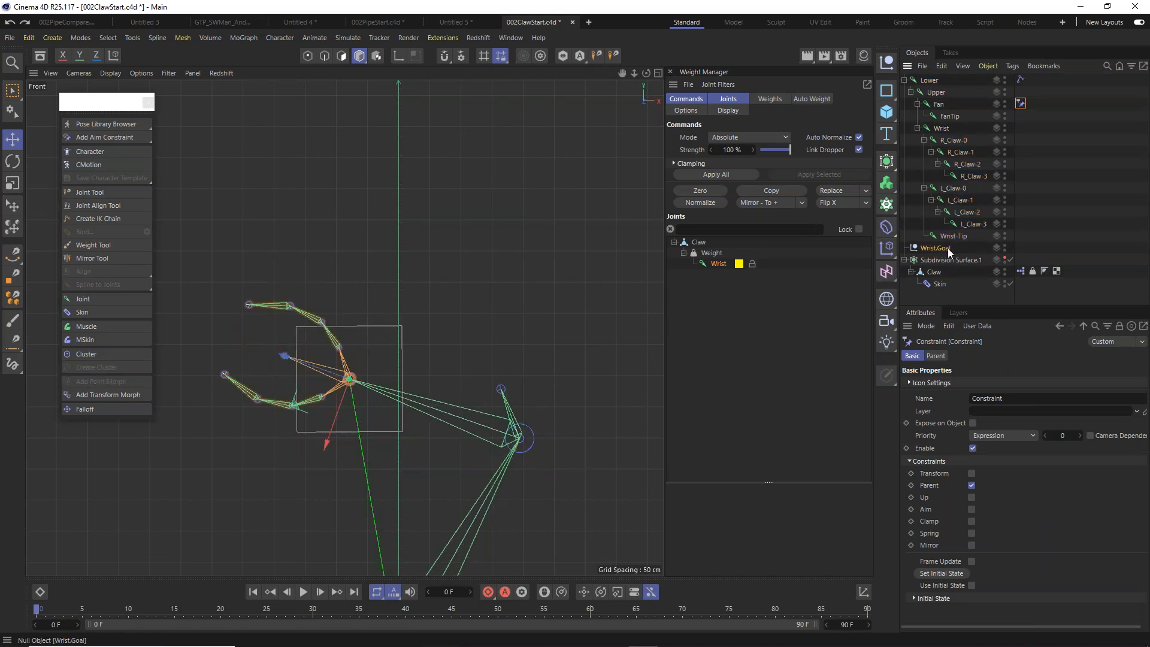
Try moving Wrist.Goal up and to the right, and undo the goal moves back to the straight arm pose.
left_click_drag(390, 340, 437, 280)
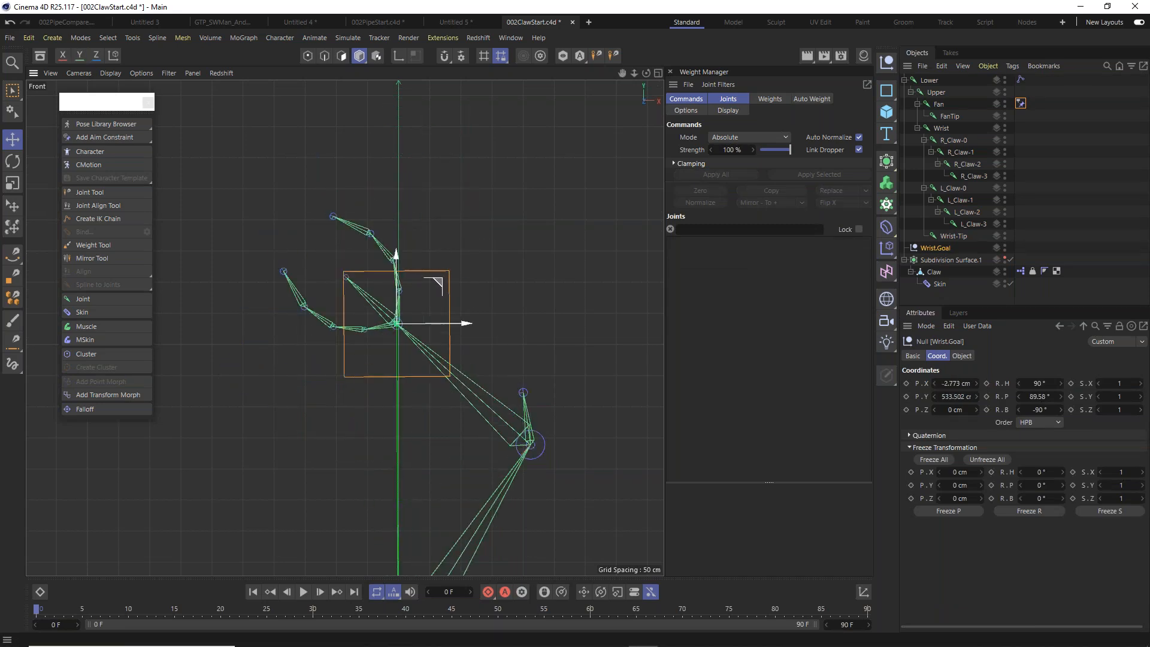
key("ctrl+z")
key("ctrl+z")
key("ctrl+z")
key("ctrl+z")
key("ctrl+z")
key("ctrl+z")
key("ctrl+z")
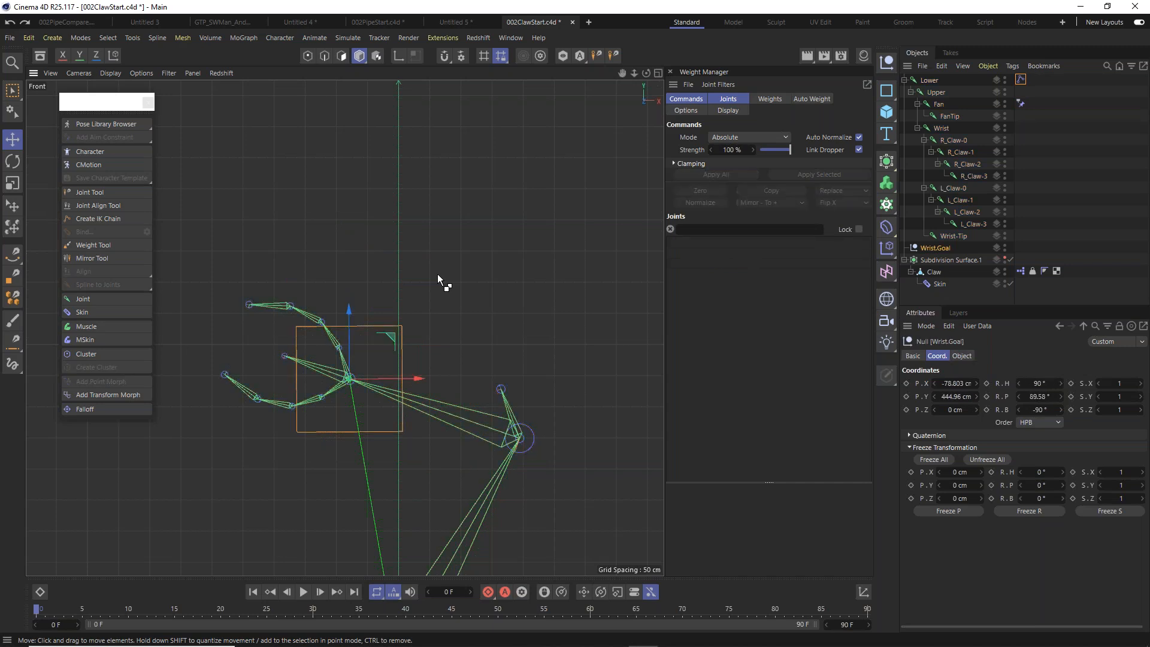
Switch to the perspective view with Subdivision Surface.1 turned off.
left_click(1011, 260)
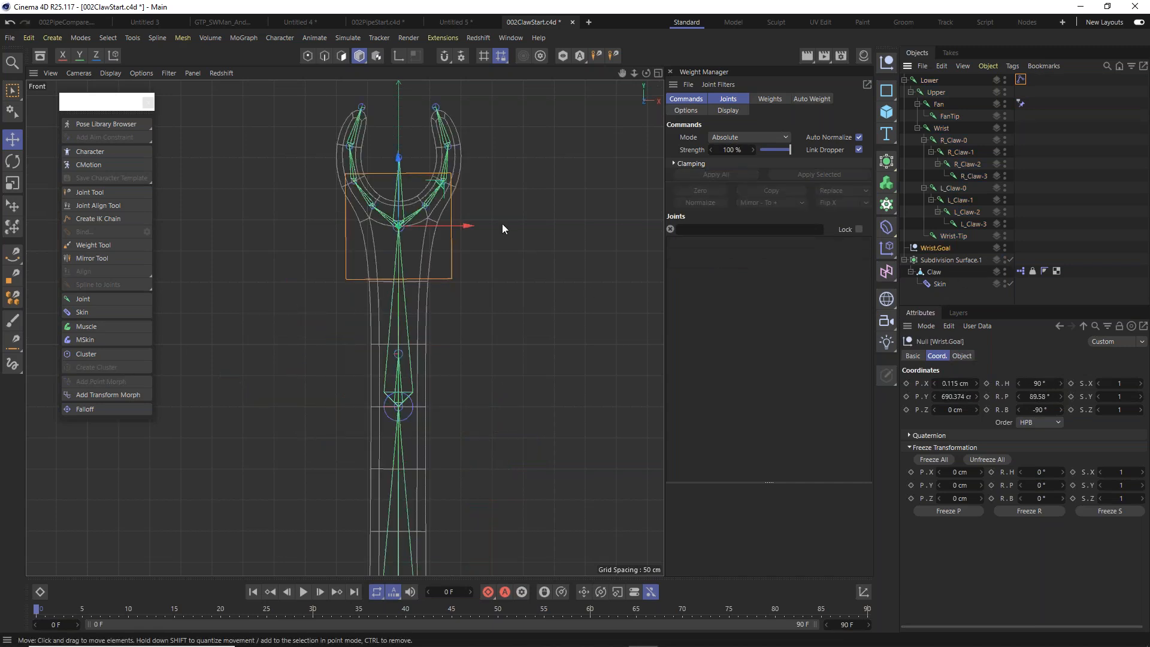
key("F1")
left_click(1011, 260)
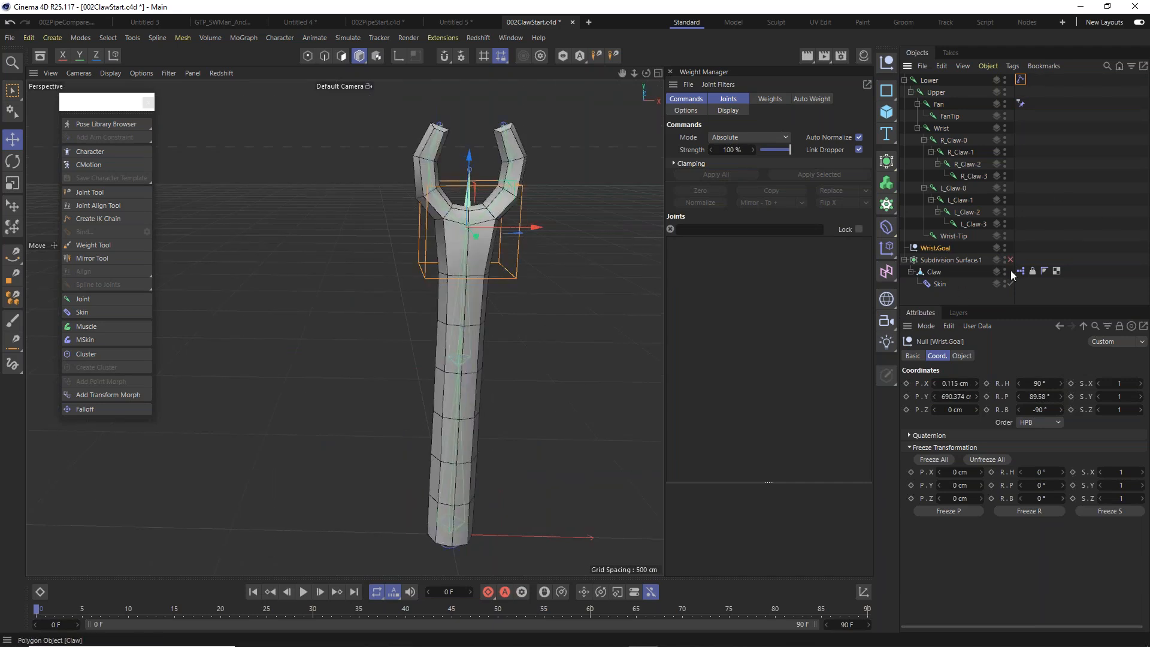
Add the Fan joint to the joint list of Claw's Weight tag.
left_click(936, 273)
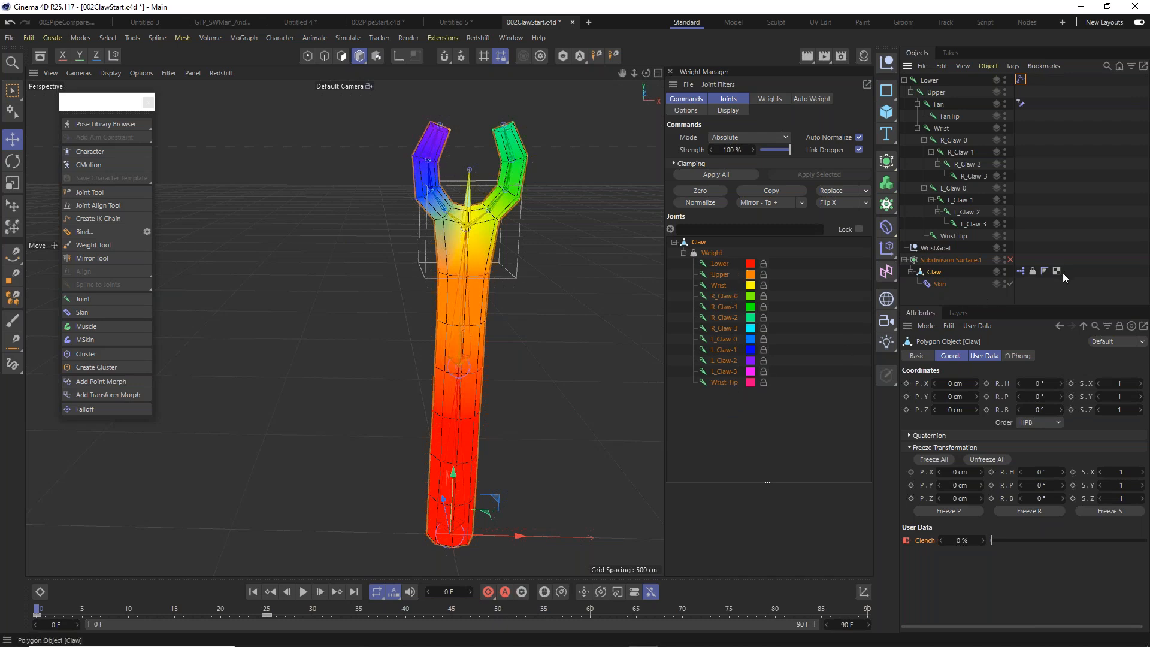
left_click(1033, 272)
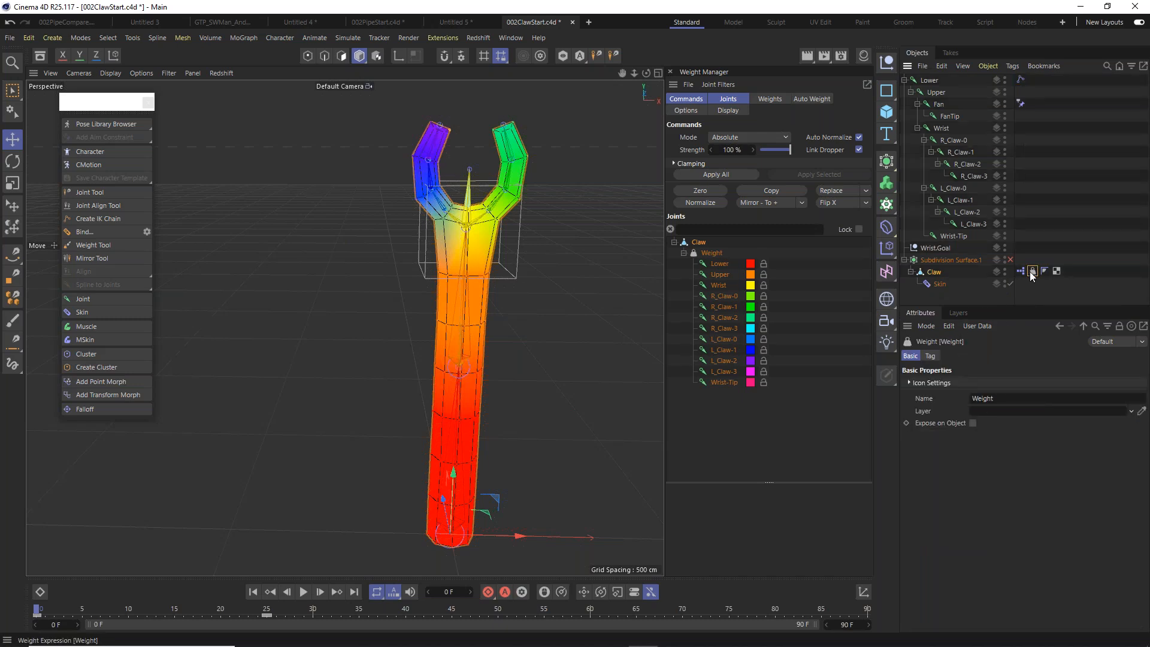
left_click(930, 356)
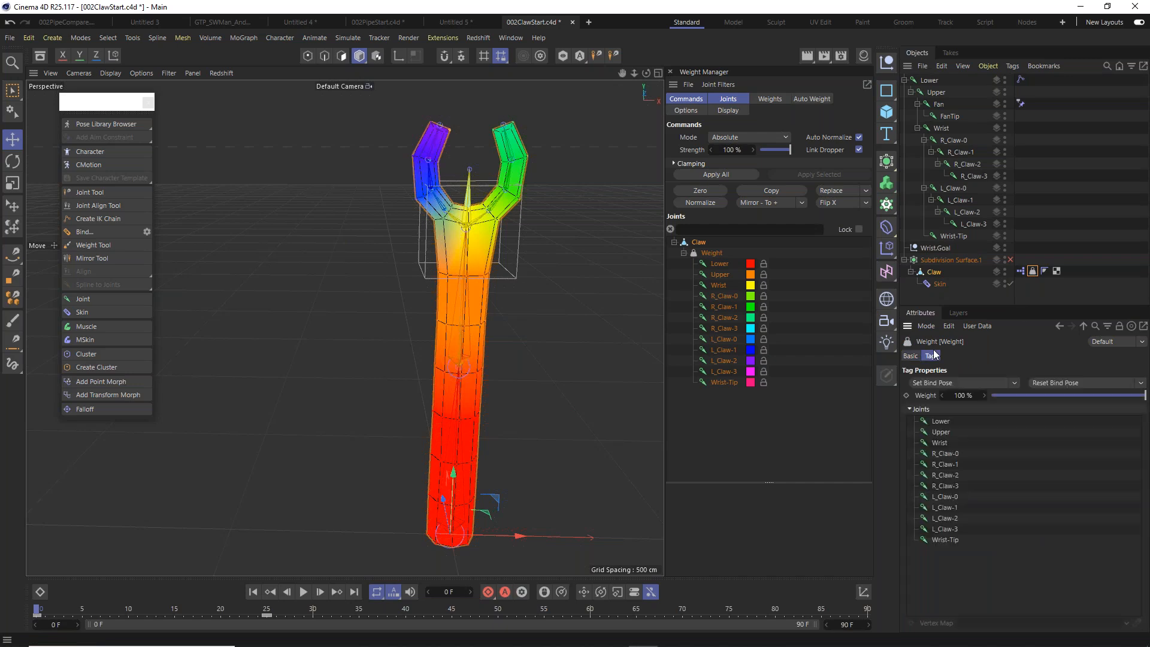
left_click(945, 106)
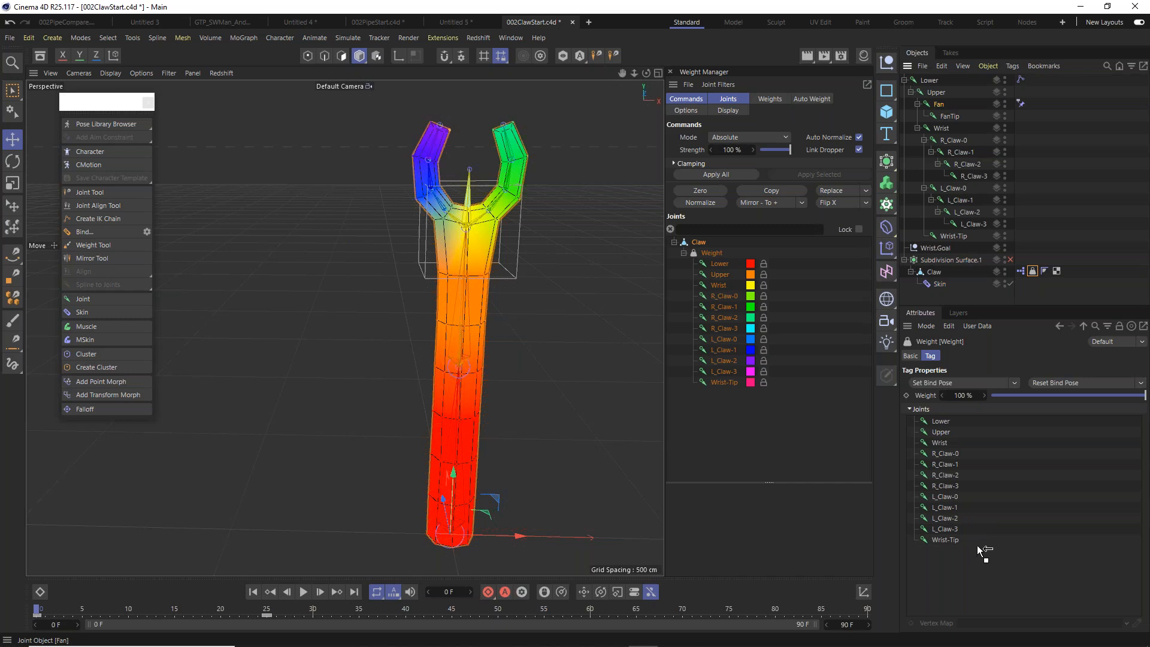
left_click_drag(979, 541, 980, 543)
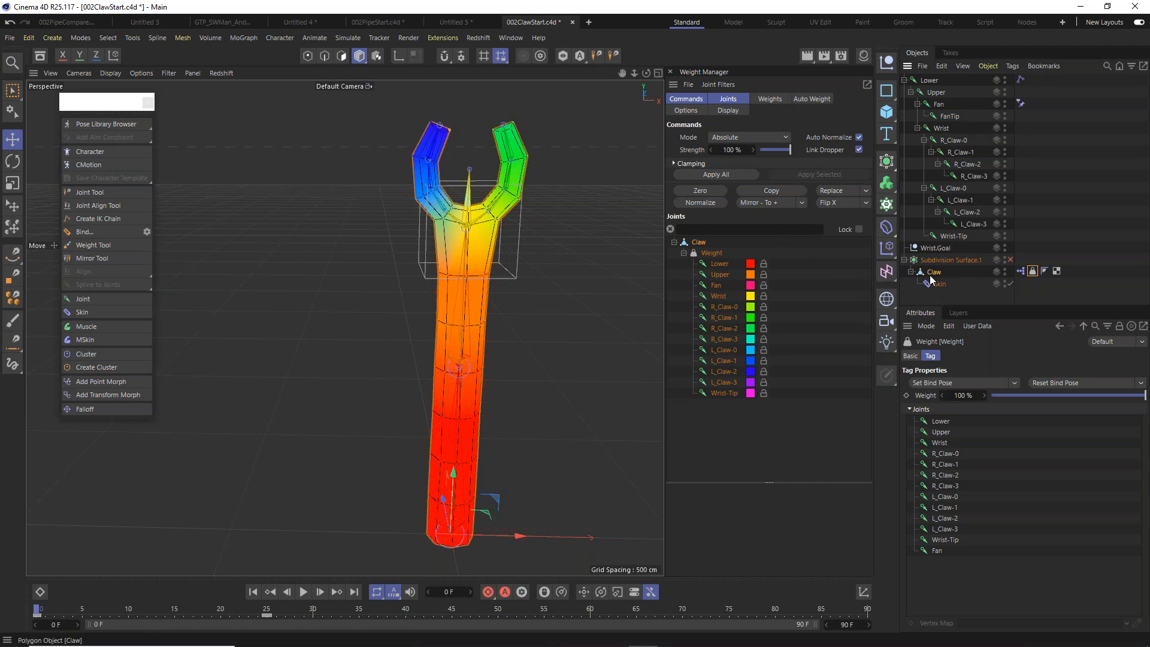
Try assigning the ring of points at the elbow to the Fan joint with an absolute weight of 100%.
left_click(307, 55)
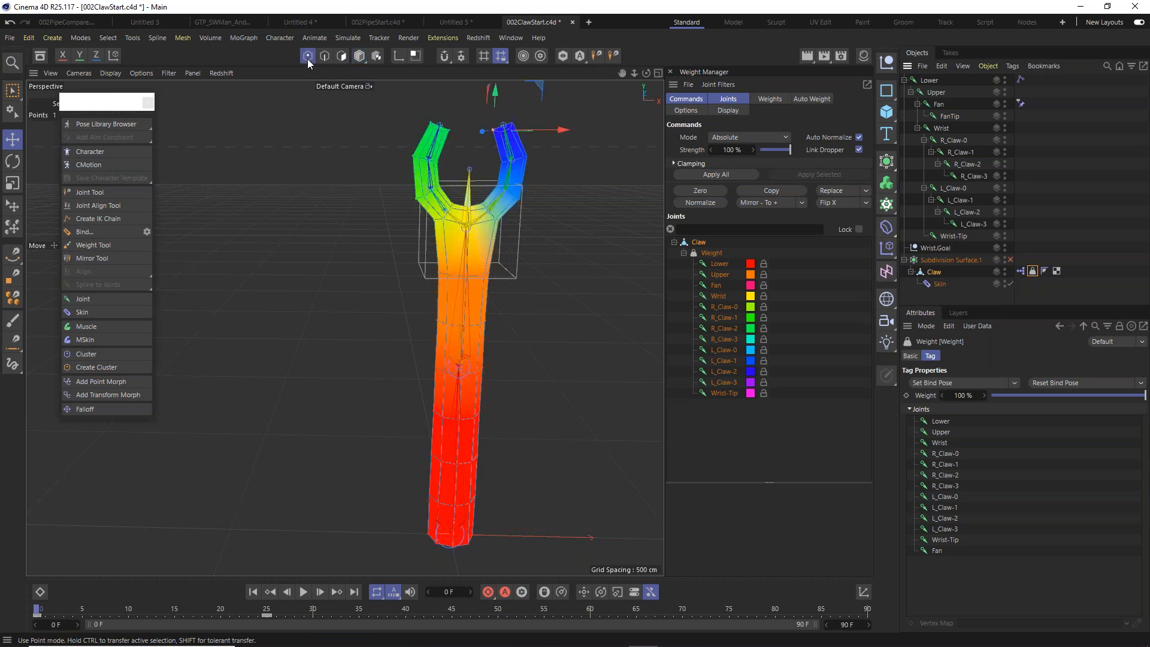
left_click(12, 90)
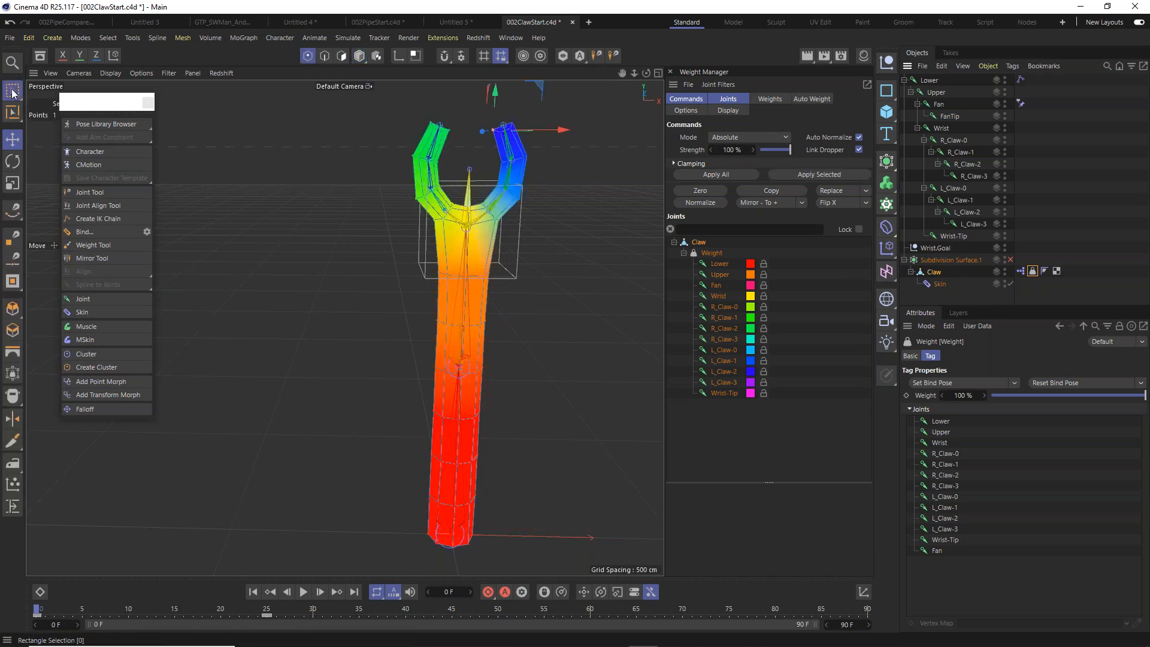
left_click_drag(512, 397, 513, 396)
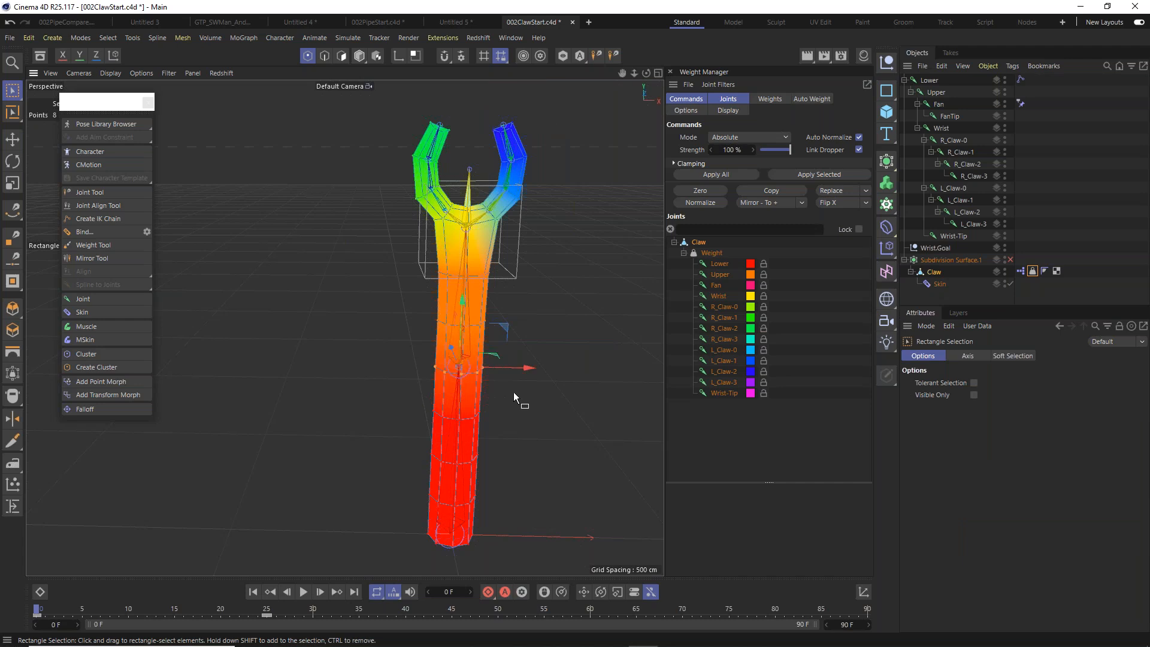
left_click_drag(439, 391, 480, 369, "alt")
left_click(722, 292)
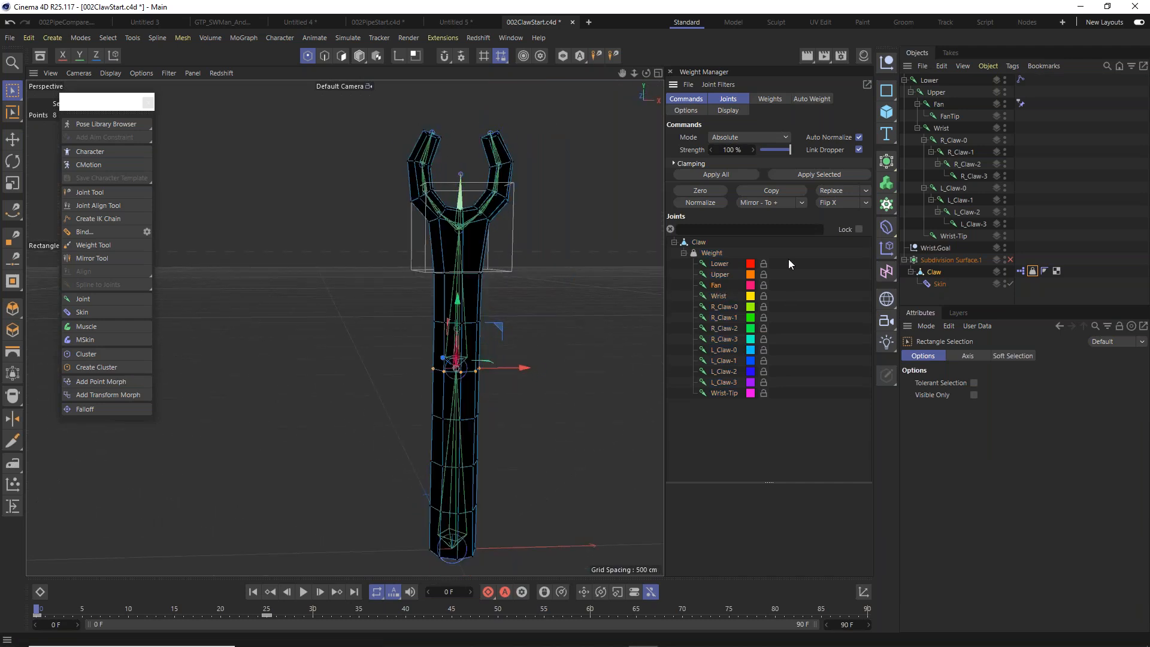
left_click(818, 174)
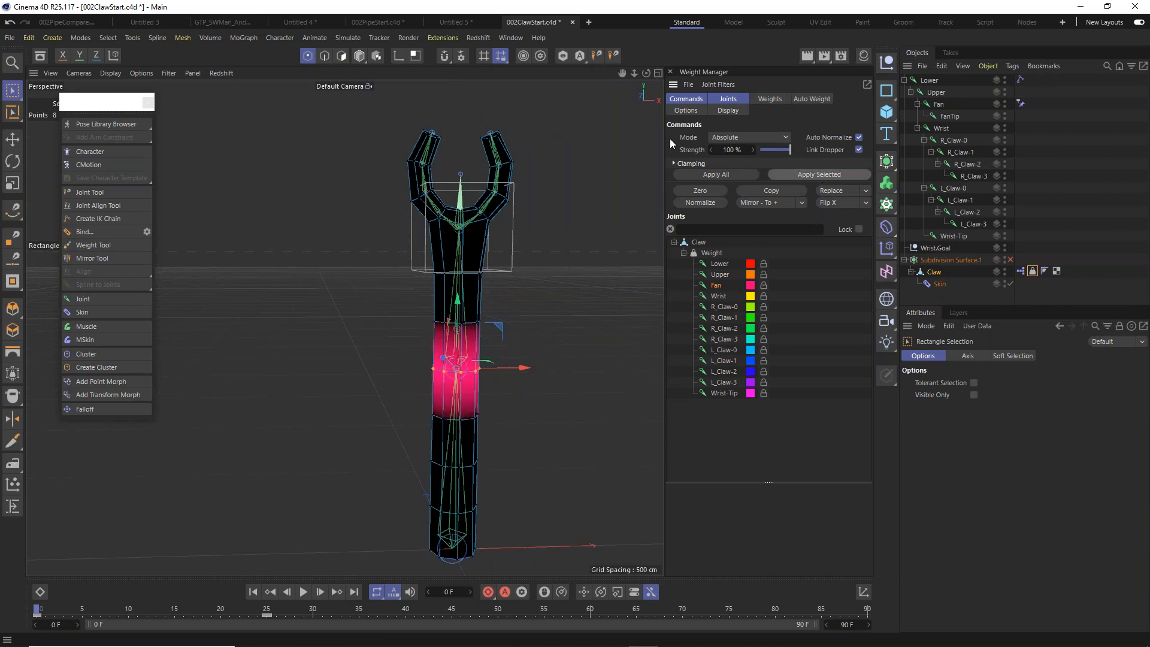
Return to Model mode and check the elbow deformation with Subdivision Surface.1 on, turn it off again, and clear the selection.
left_click(13, 139)
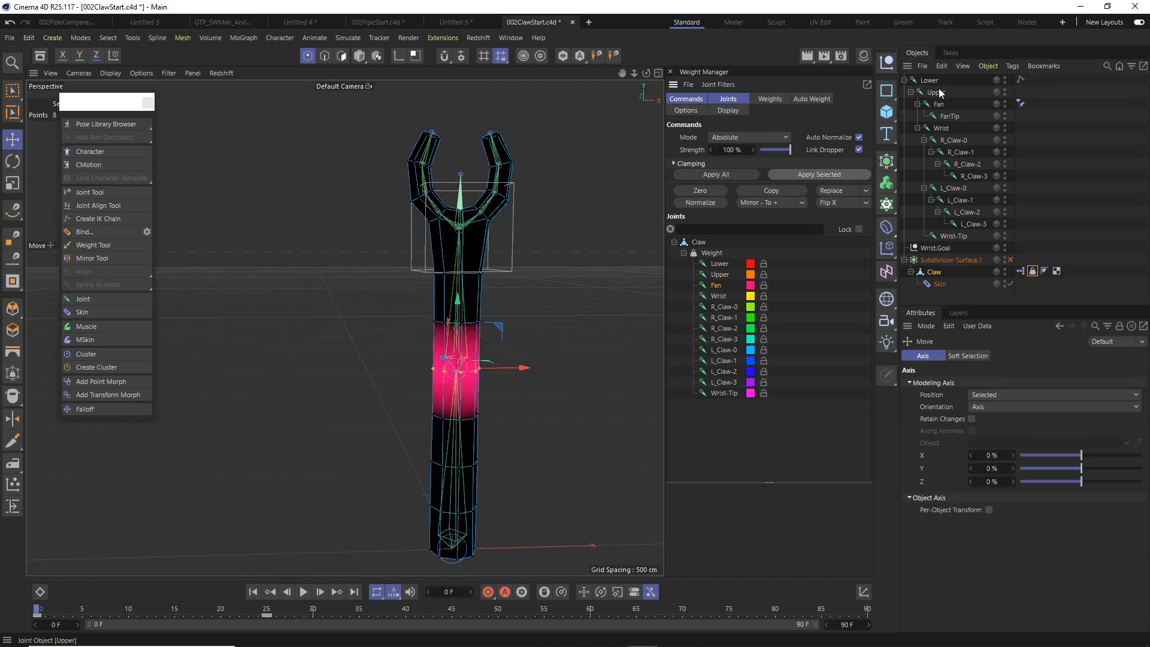
left_click(361, 57)
left_click(1010, 259)
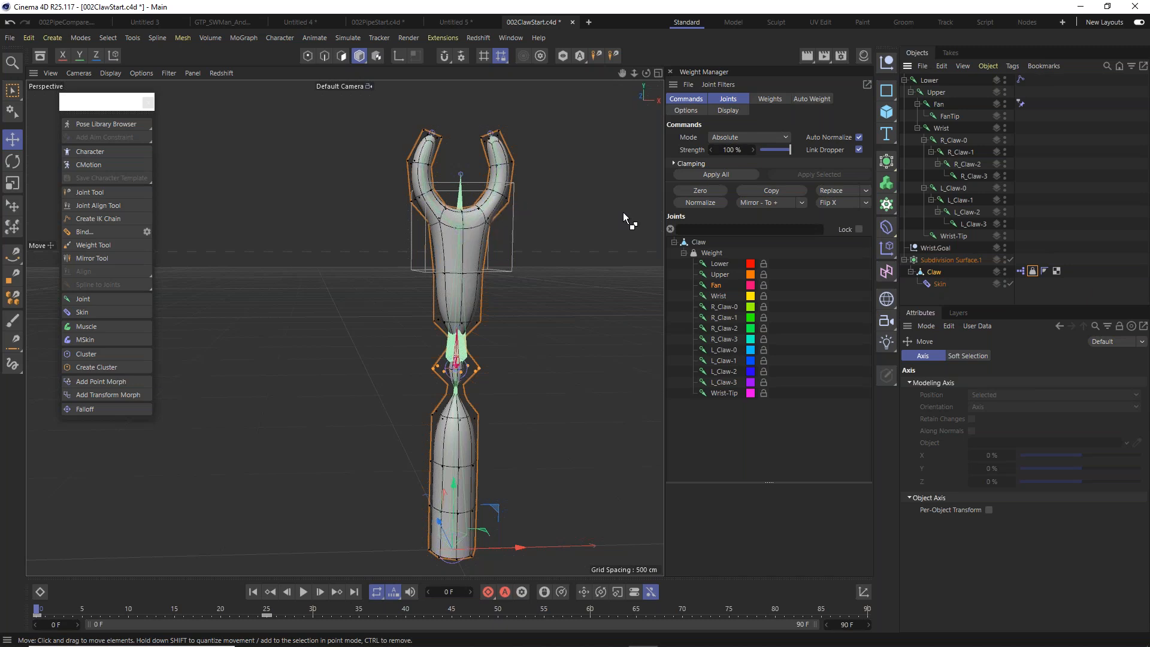
key("q")
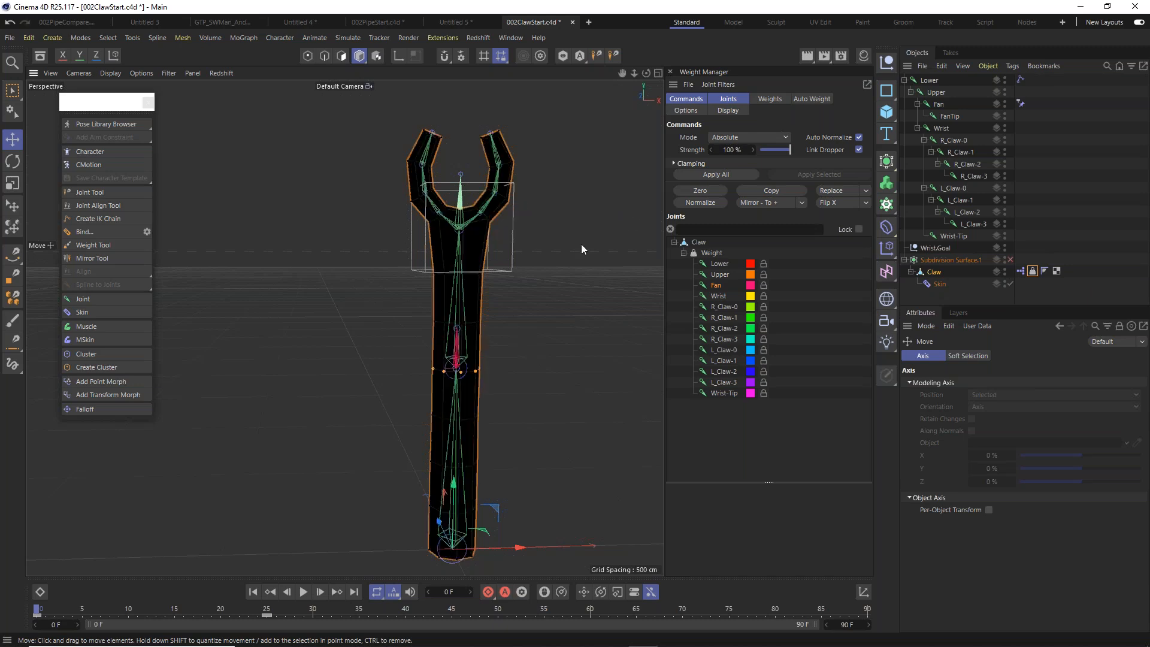
left_click(582, 245)
Inspect the Fan joint and its Constraint tag up close, and turn Subdivision Surface.1 back on.
left_click(939, 105)
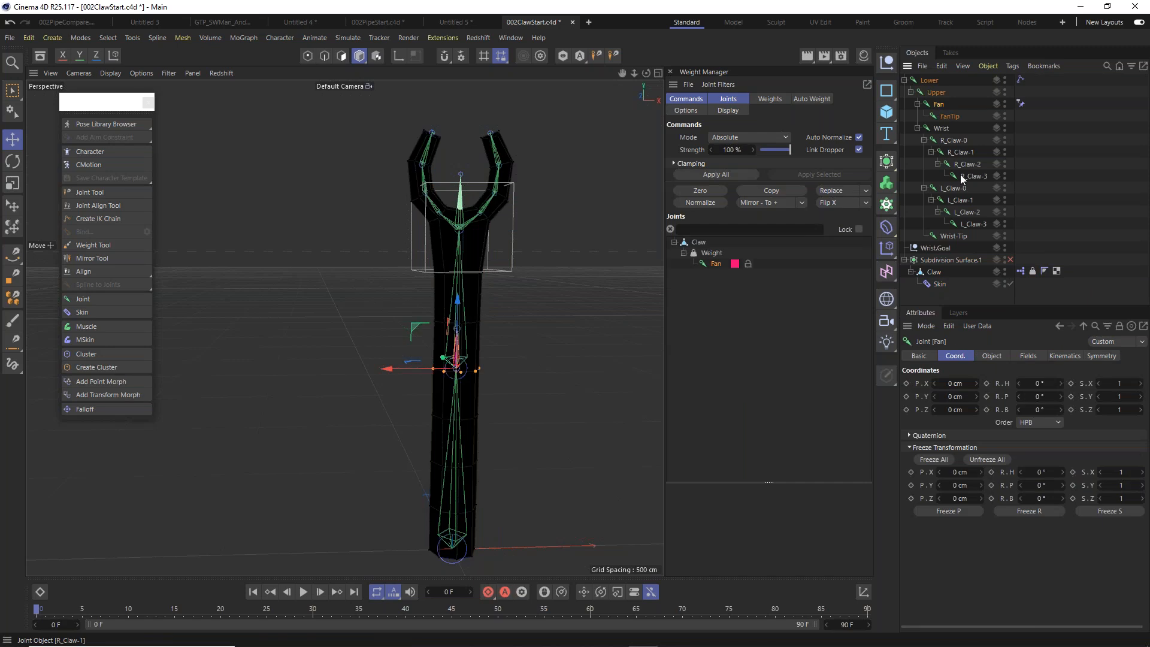
left_click(1020, 103)
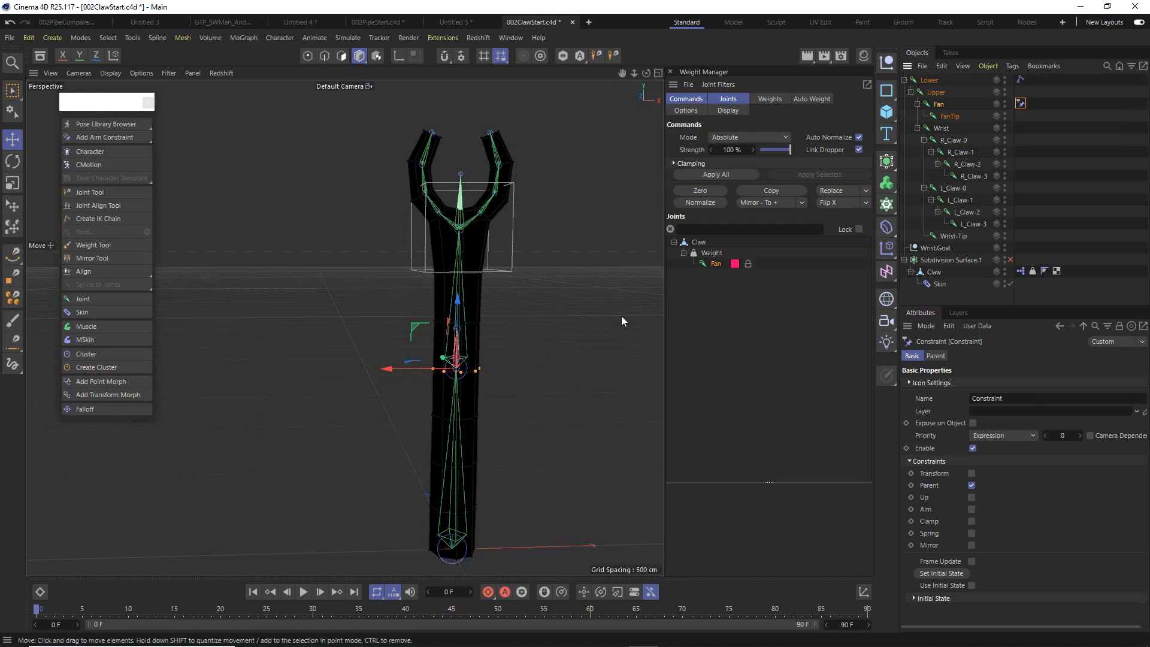
scroll(510, 372, "up", 5)
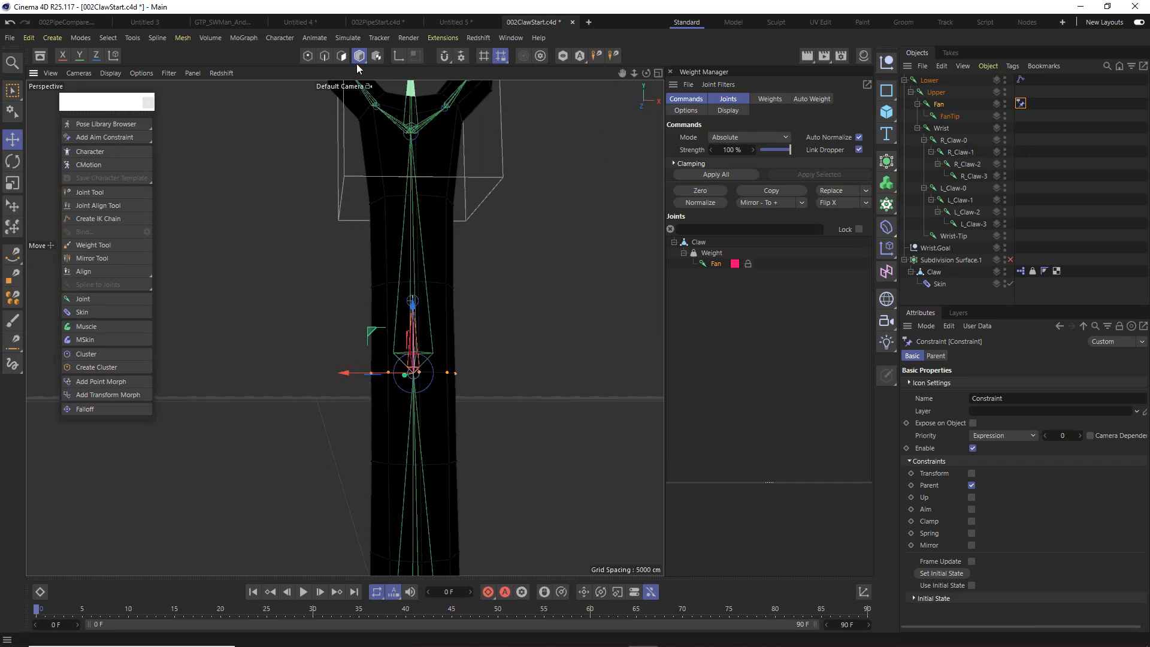
left_click(1009, 260)
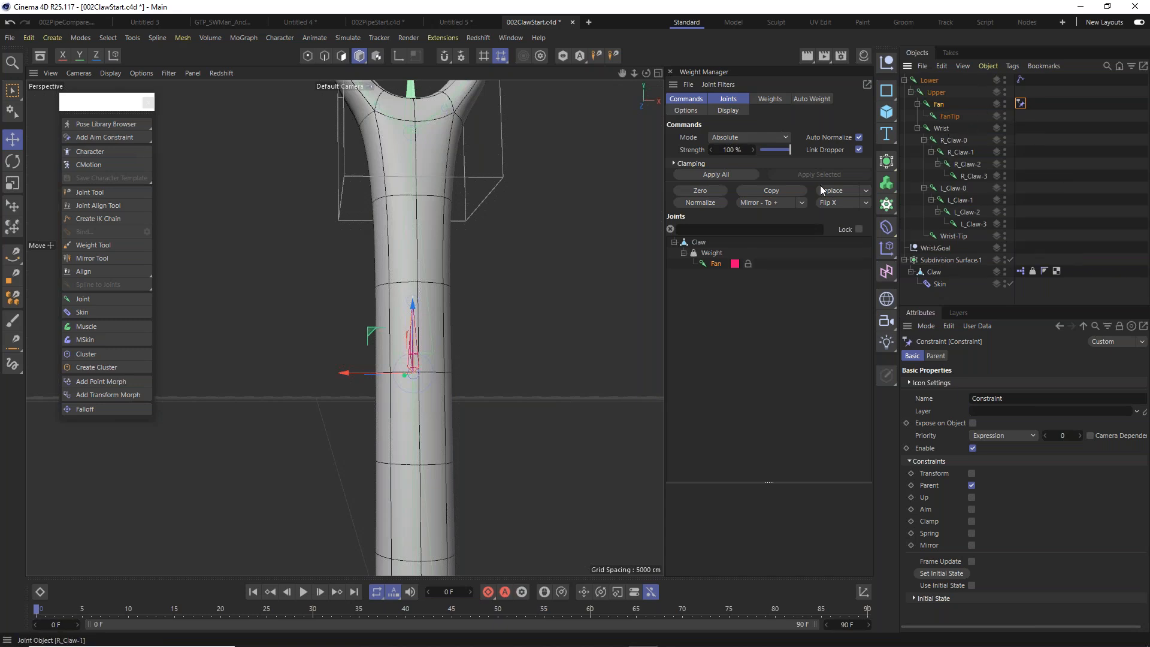
Check the Fan joint's weights on Claw's elbow points and inspect the Fan and FanTip joints.
left_click(937, 273)
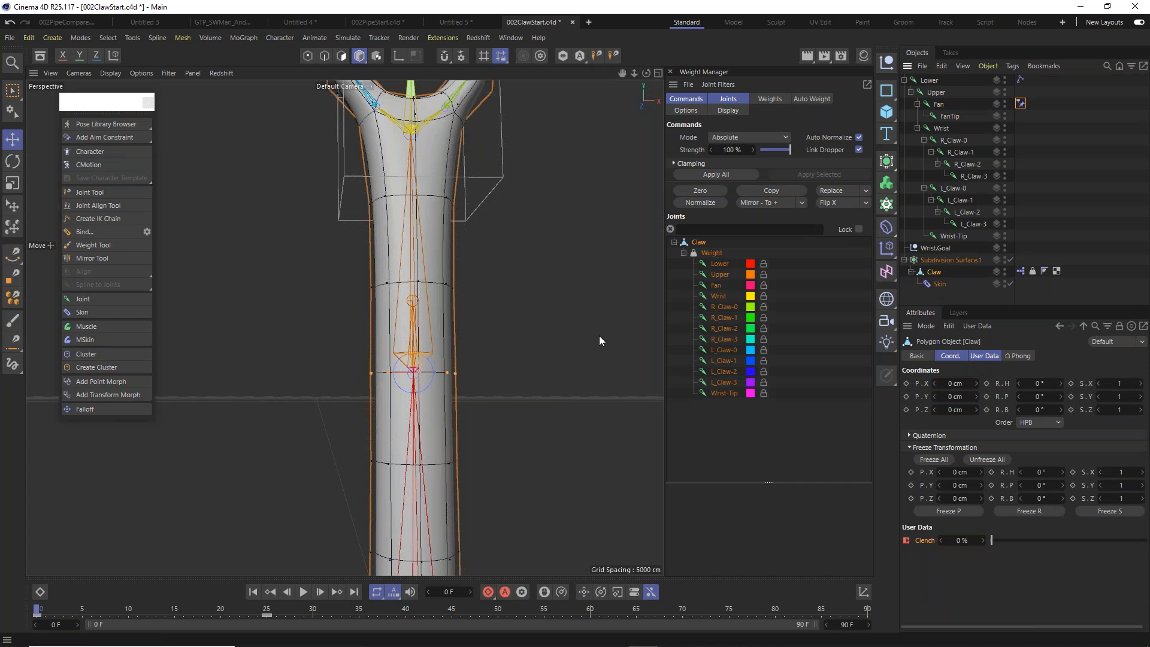
left_click(713, 287)
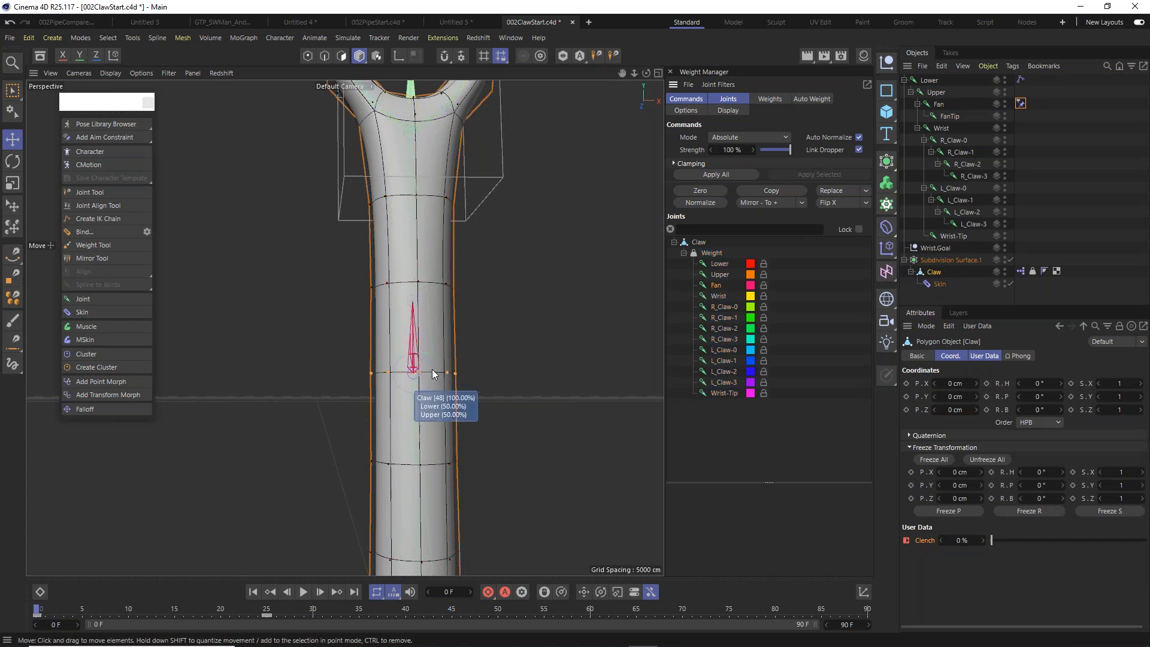
left_click_drag(426, 361, 433, 393, "alt")
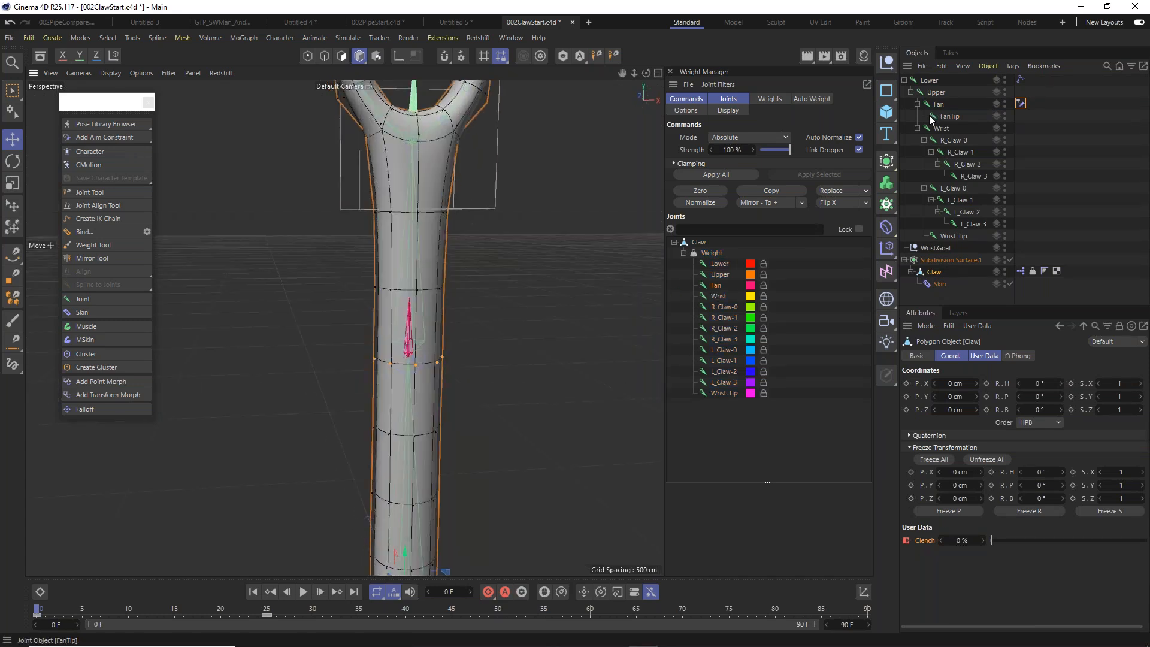
left_click(939, 105)
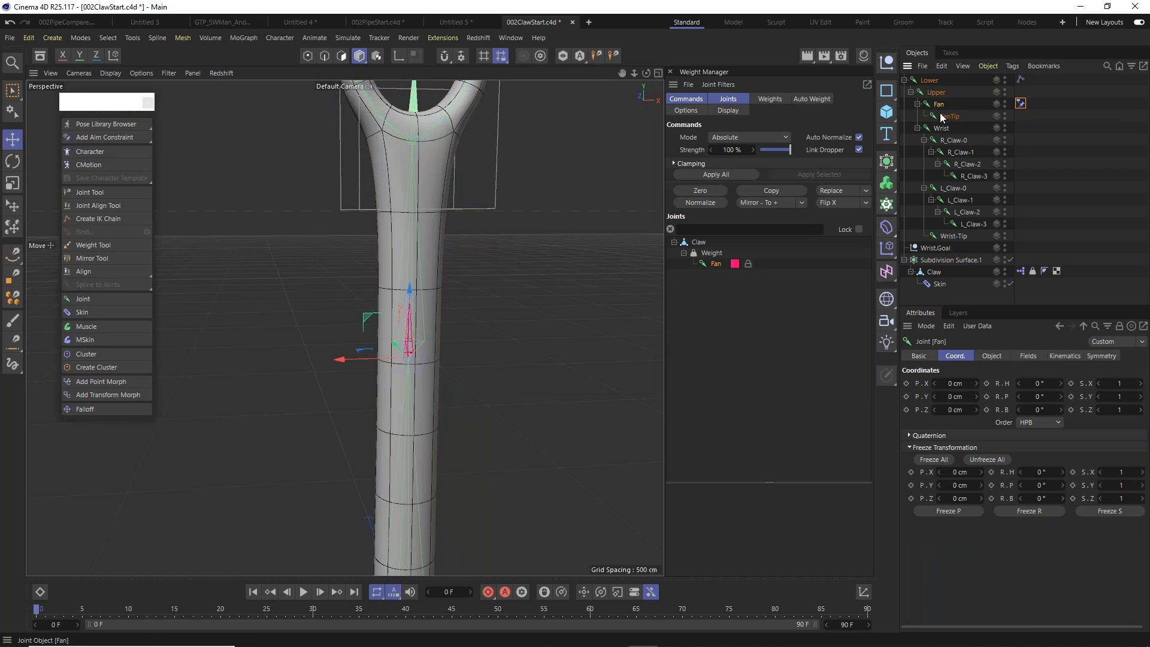
left_click(948, 119)
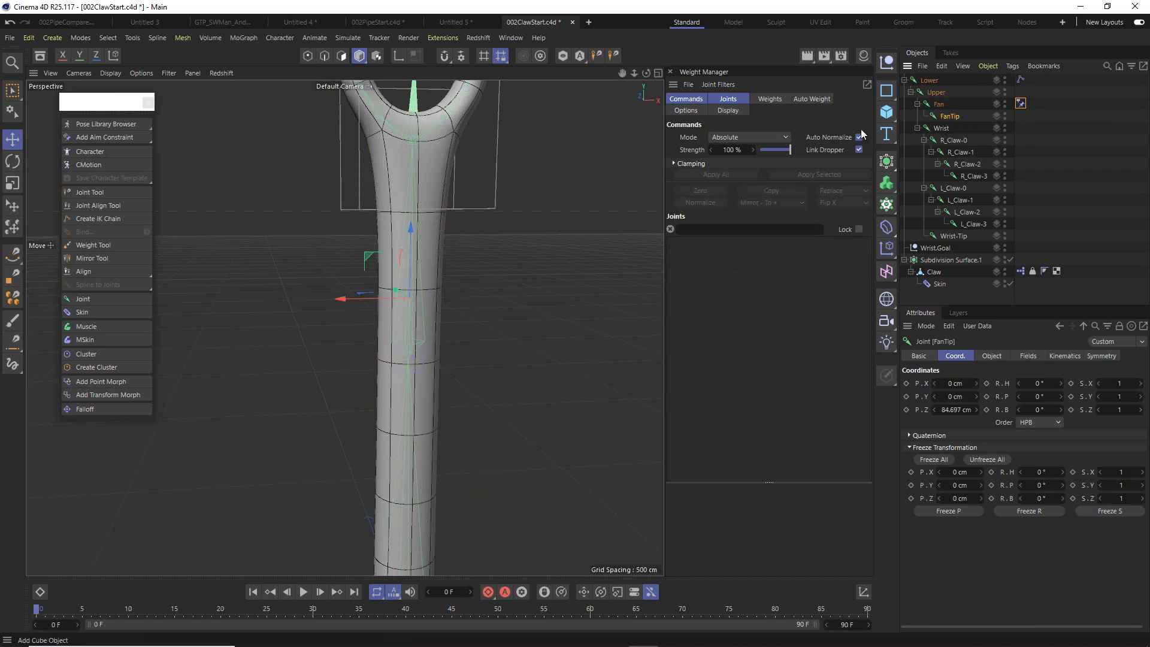
left_click(933, 273)
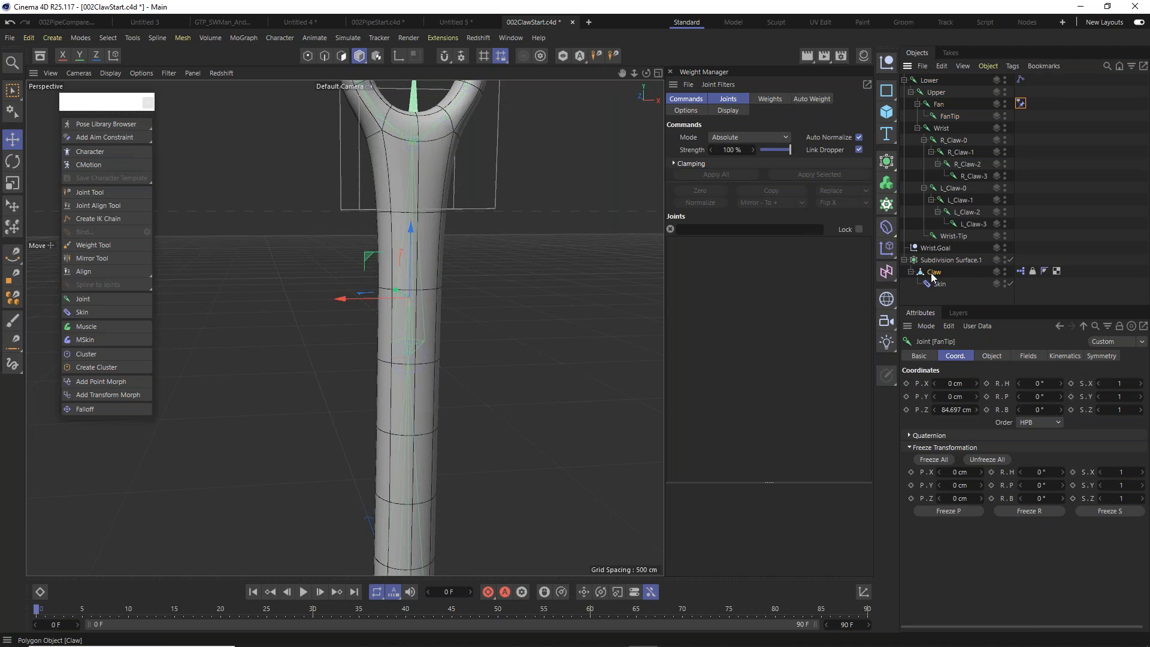
Open the project 002ClawEnd.c4d from the RiggingExamples folder.
left_click(10, 37)
mouse_move(28, 81)
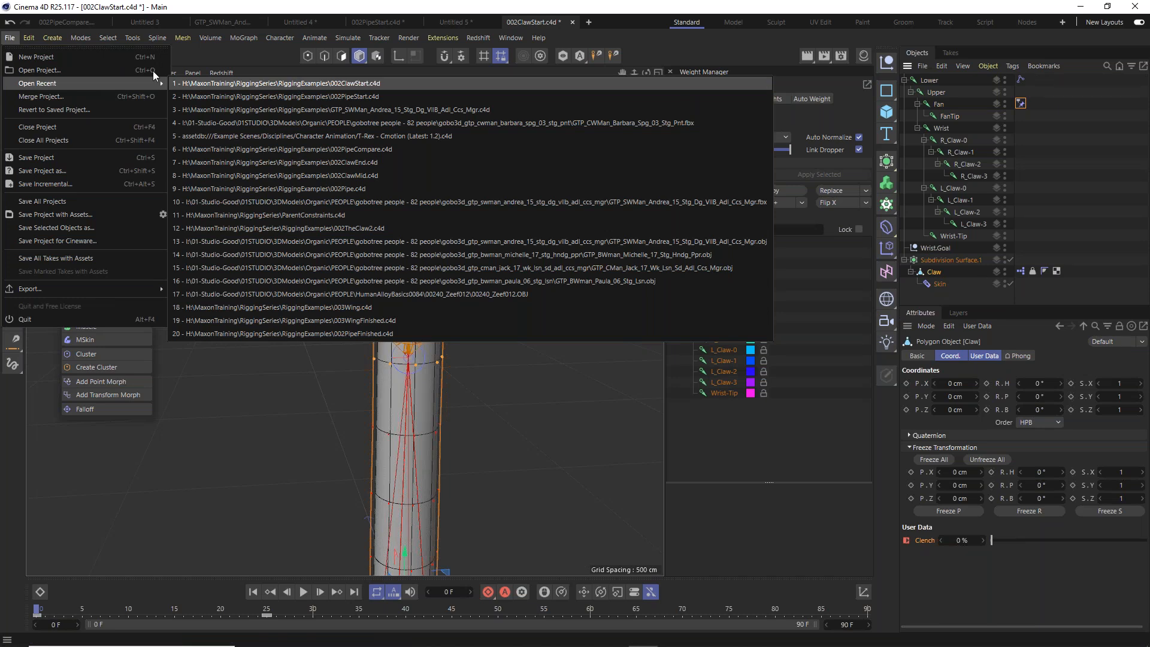
left_click(38, 70)
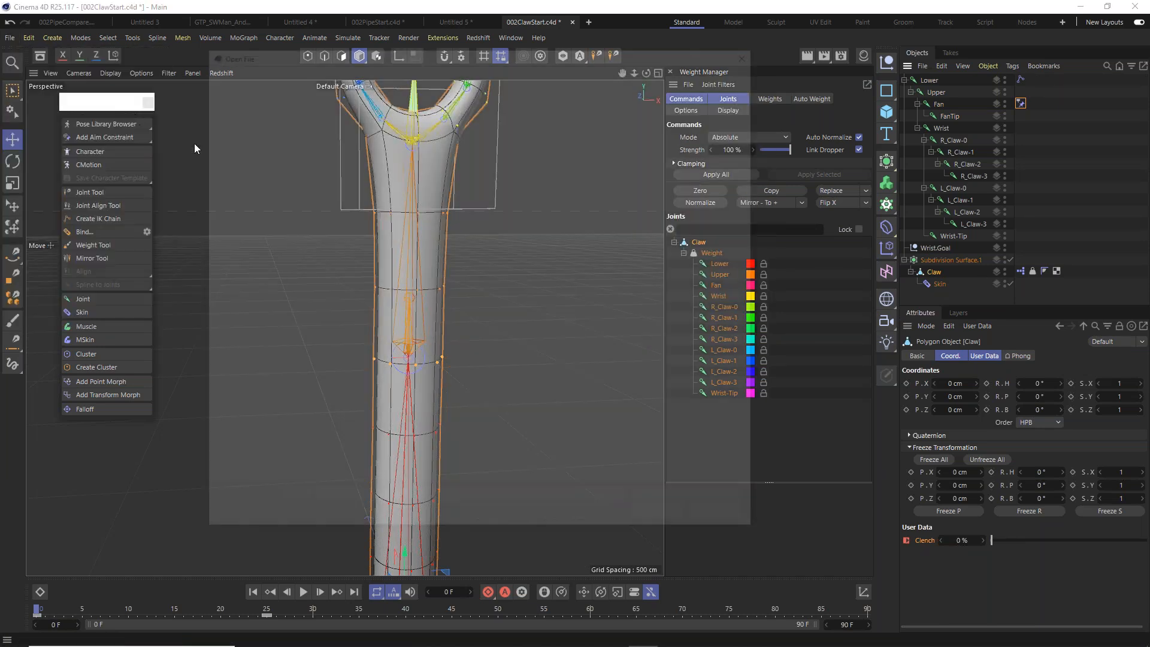
scroll(451, 240, "down", 4)
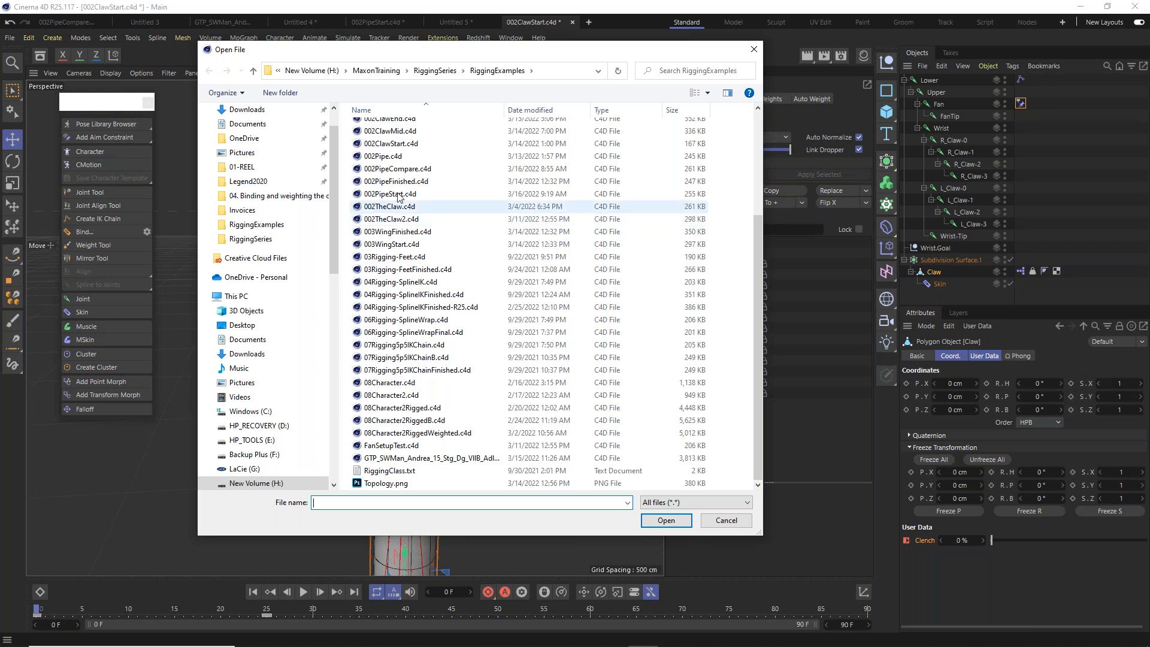
left_click(402, 120)
double_click(402, 124)
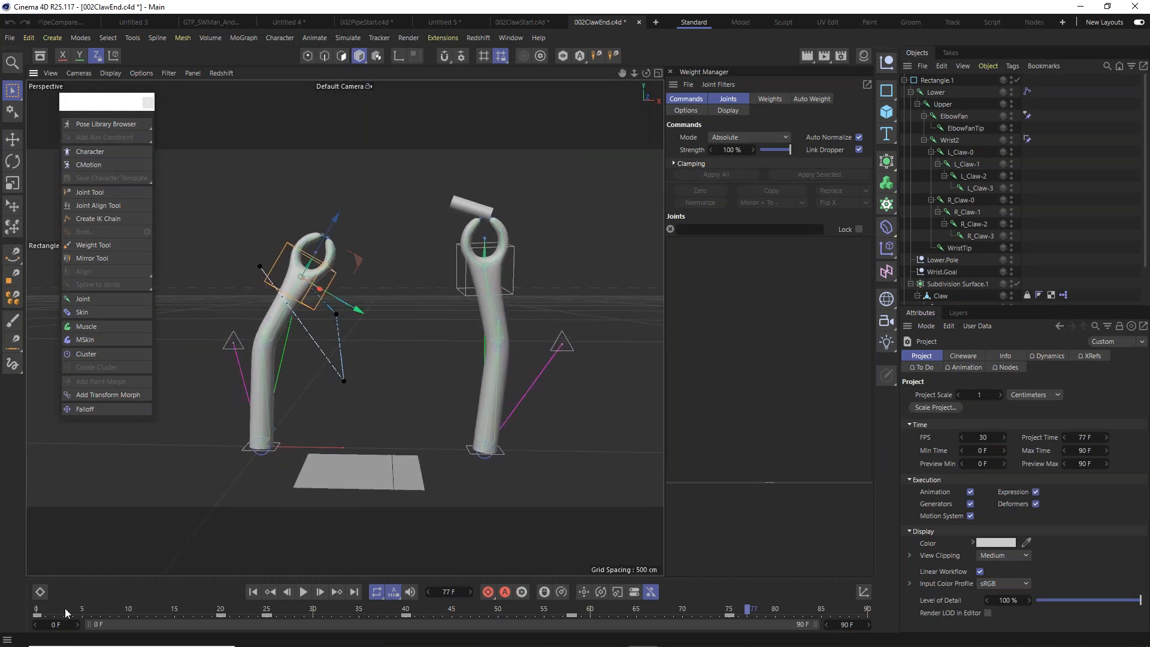
Go to frame 9 and display the bent arm's elbow up close in Gouraud Shading (Lines).
left_click_drag(43, 606, 115, 581)
scroll(224, 323, "up", 3)
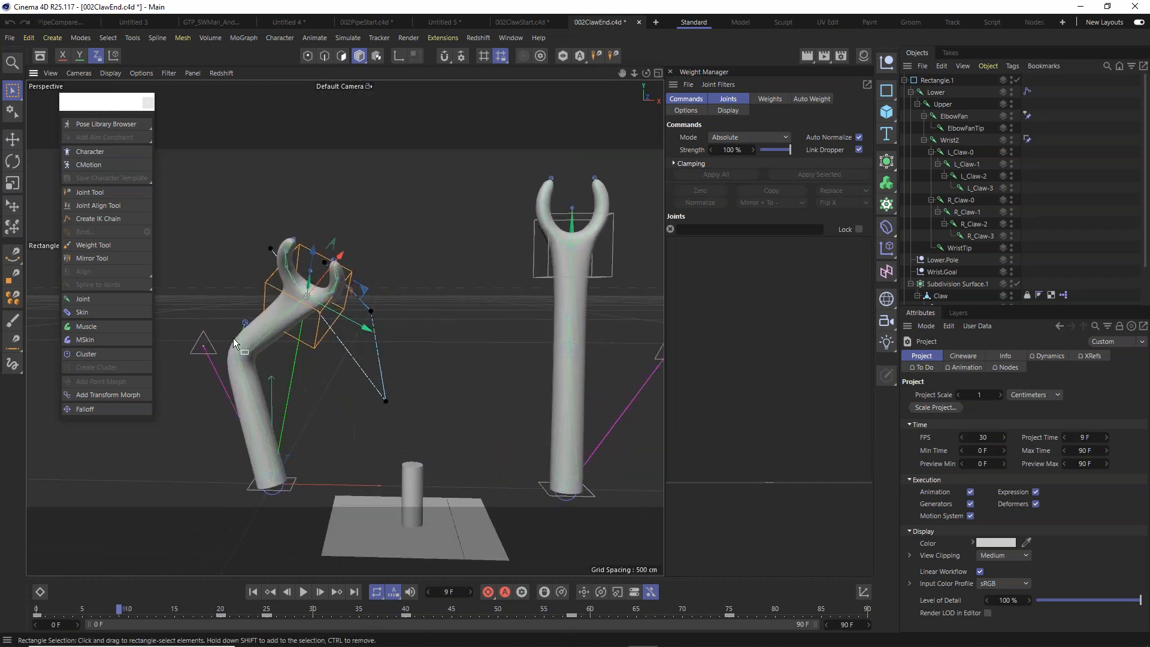
scroll(233, 338, "up", 5)
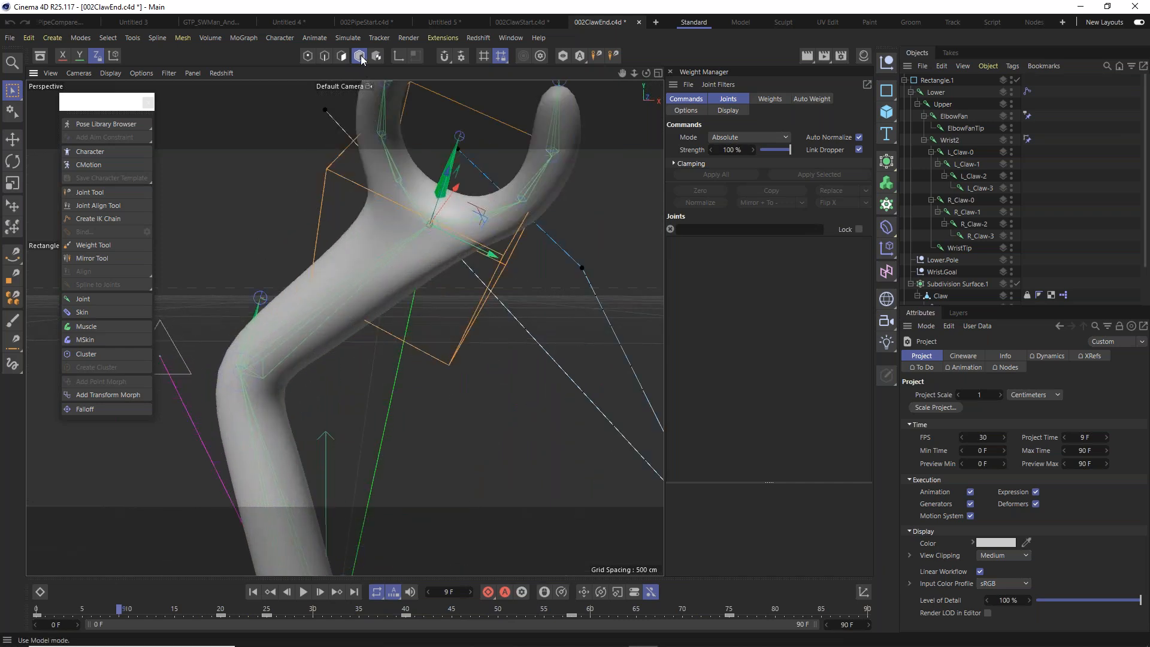
left_click(111, 73)
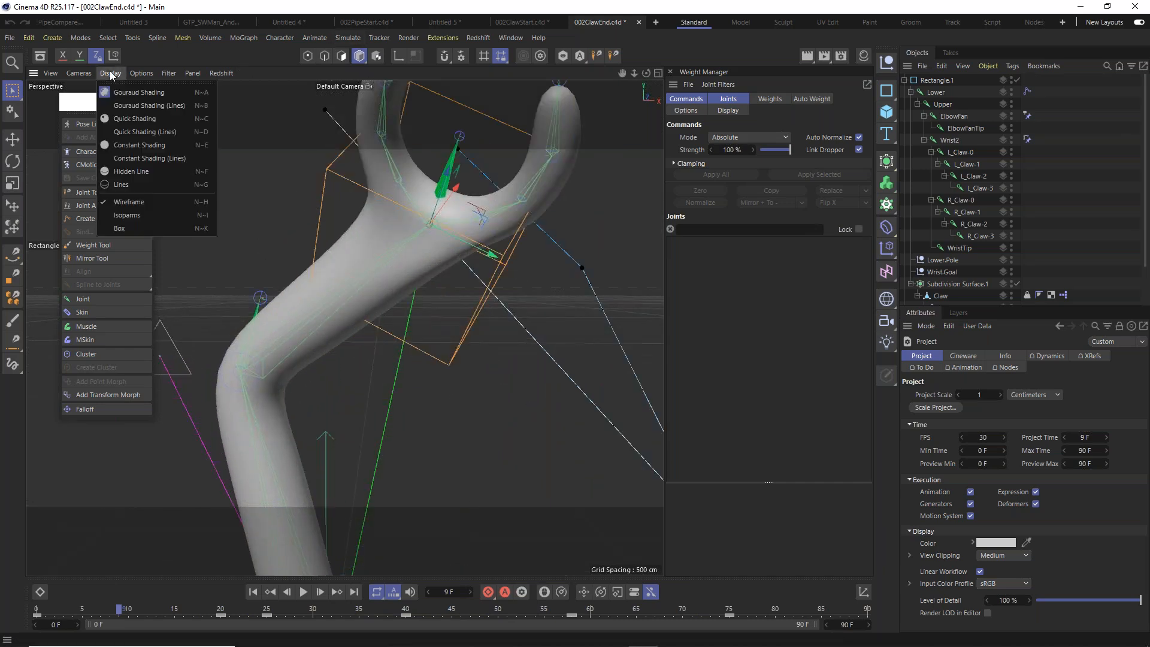
left_click(149, 106)
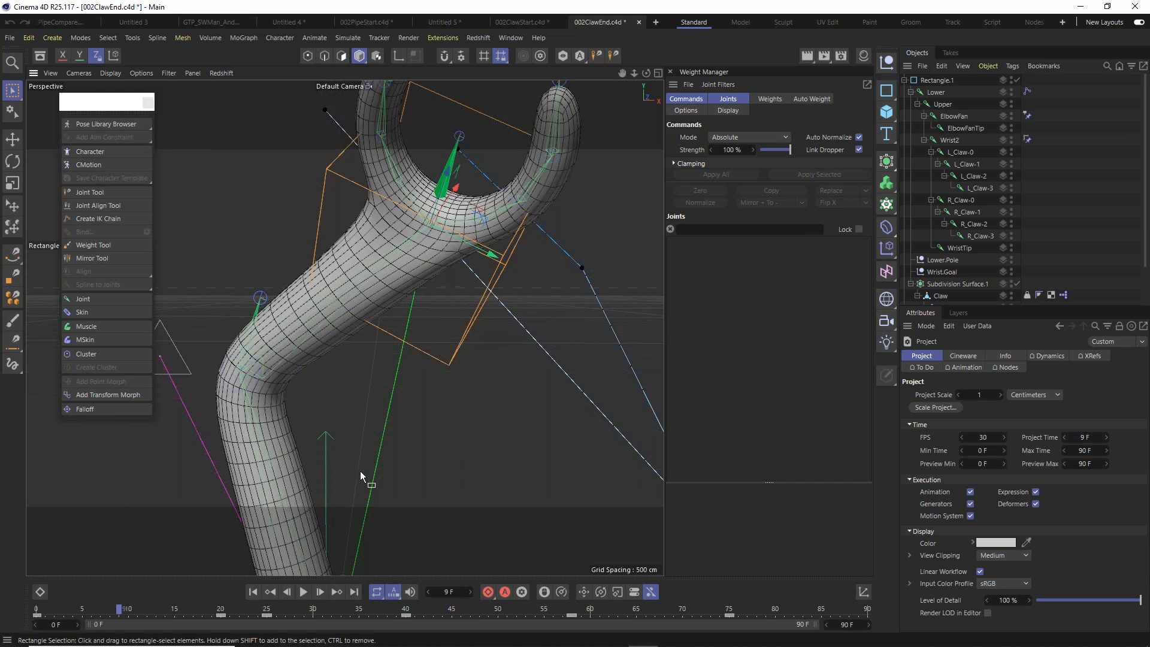
Display the arm with isoparms and scrub the animation back to frame 0, showing both claws in full.
left_click(110, 73)
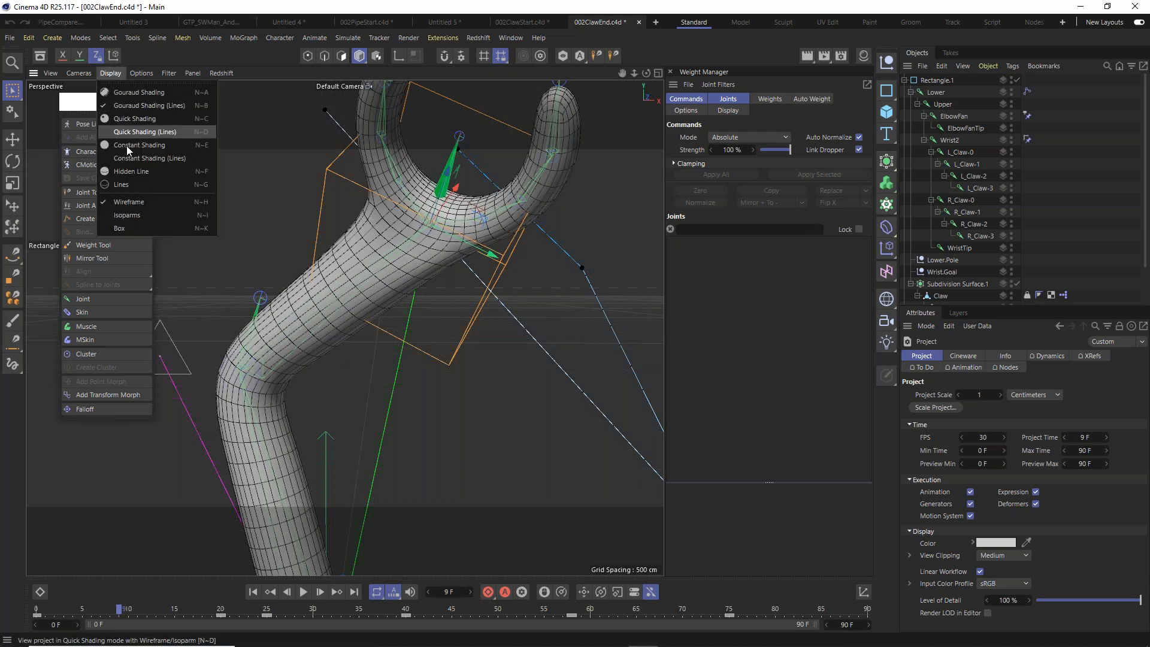
left_click(137, 215)
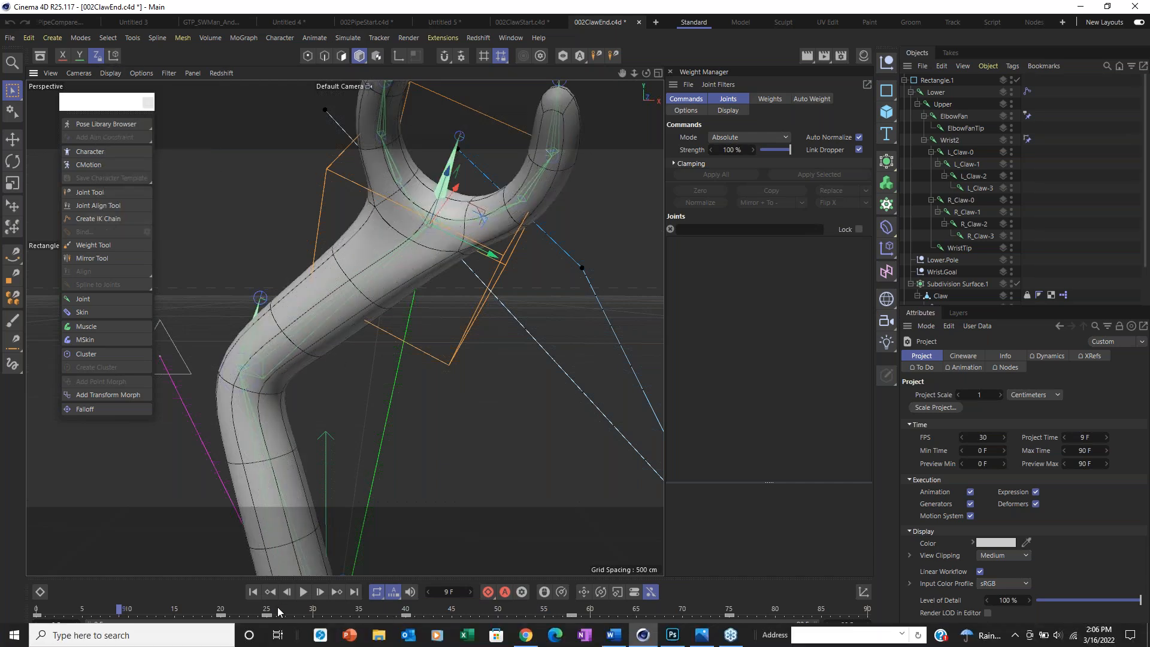
left_click_drag(149, 610, 110, 554)
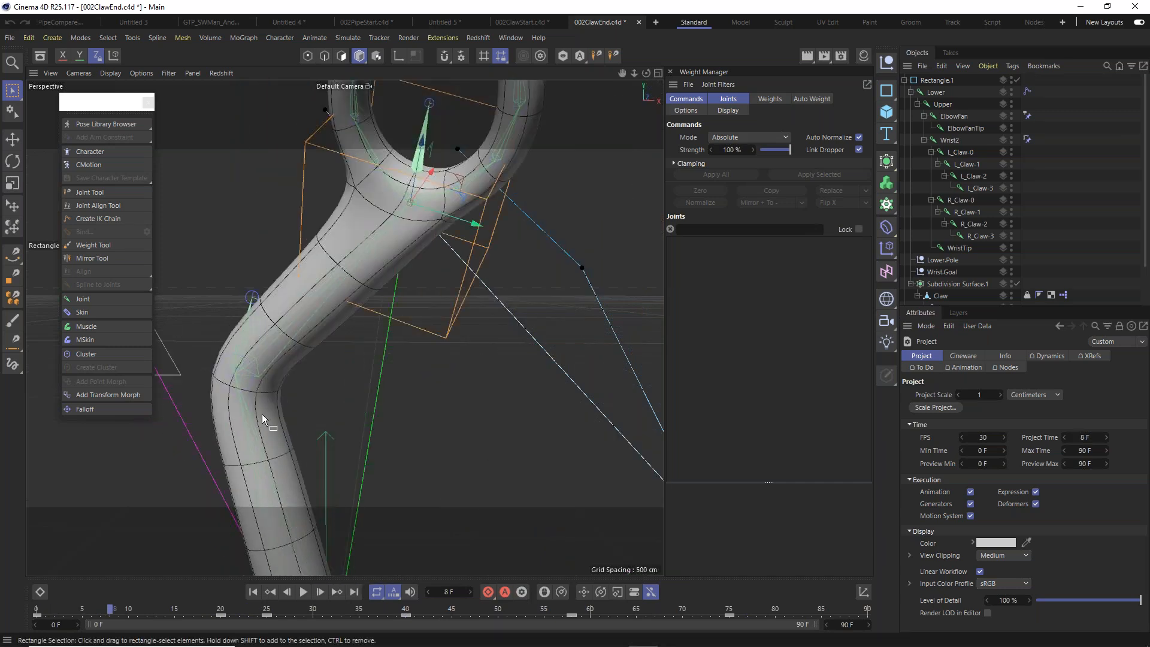
scroll(285, 387, "down", 5)
scroll(285, 387, "down", 4)
left_click_drag(110, 608, 36, 610)
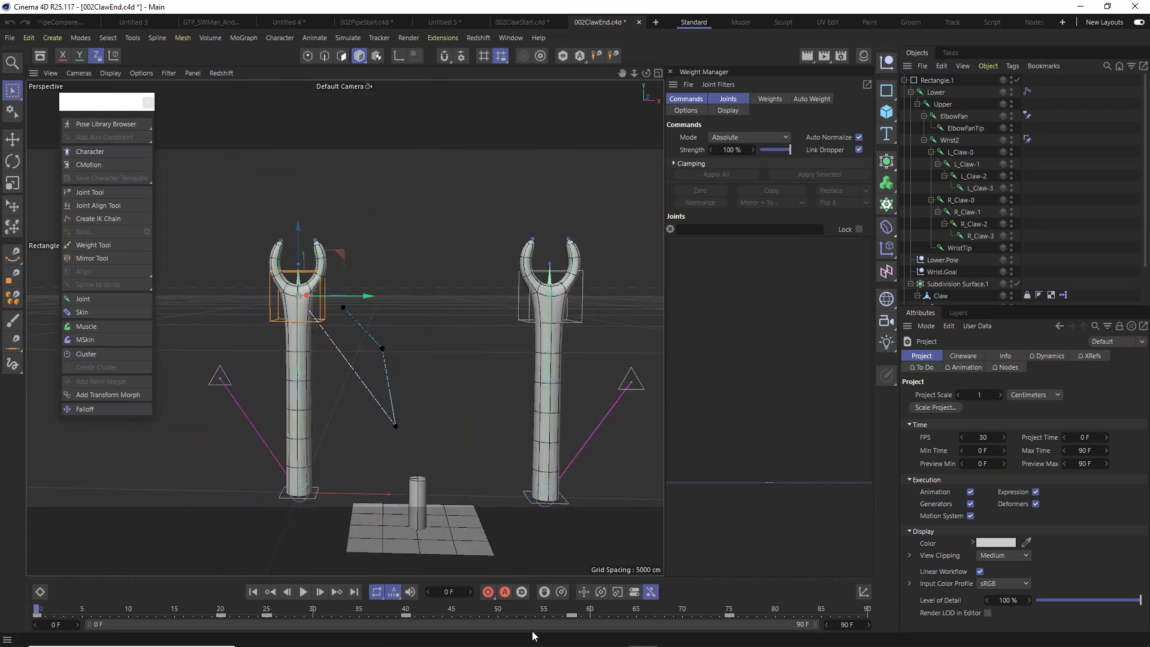
Play the finished claw animation, view it from several angles, and return to frame 0.
left_click(303, 592)
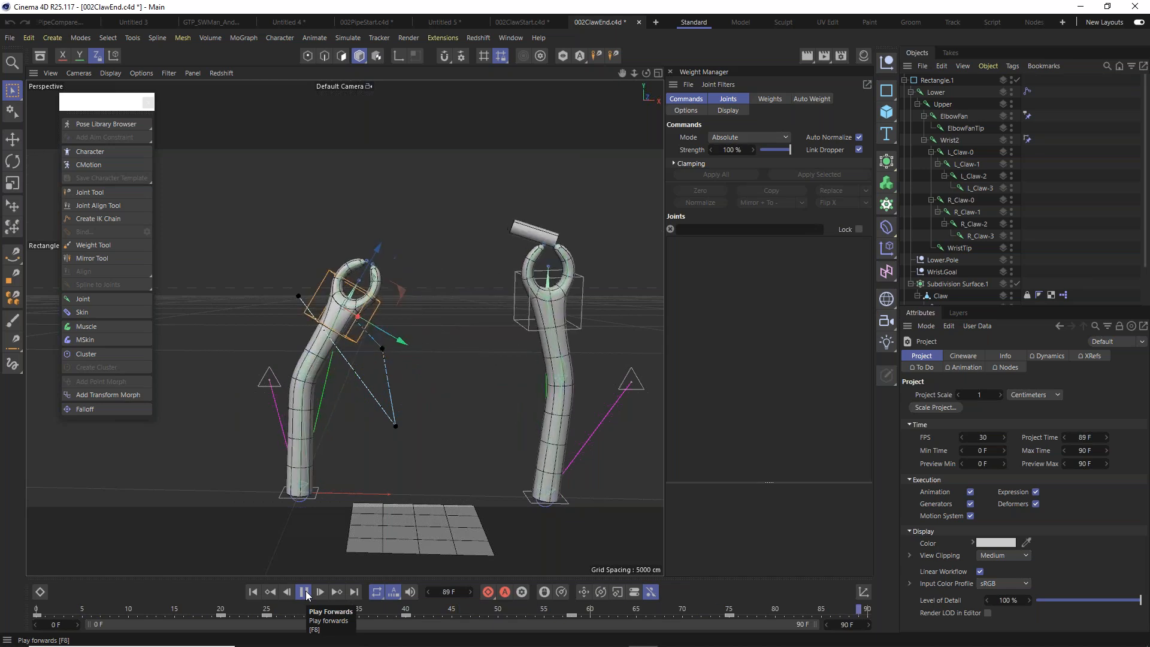
mouse_move(299, 406)
left_mouse_down("alt")
mouse_move(350, 417)
mouse_move(315, 408)
left_mouse_up("alt")
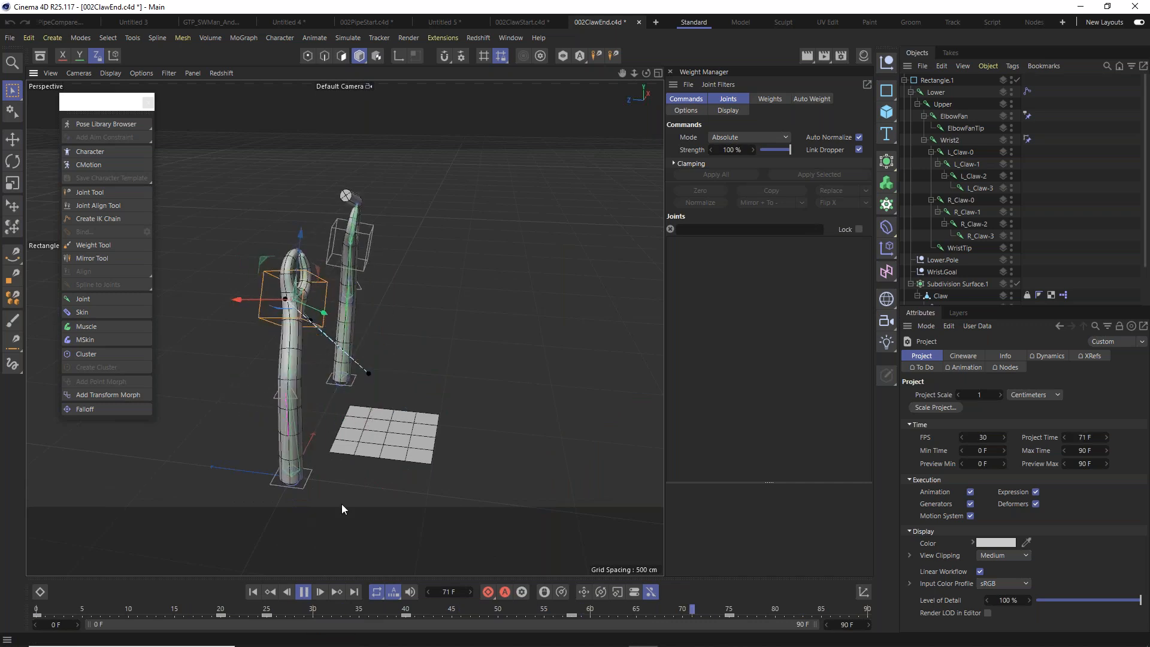
left_click(305, 593)
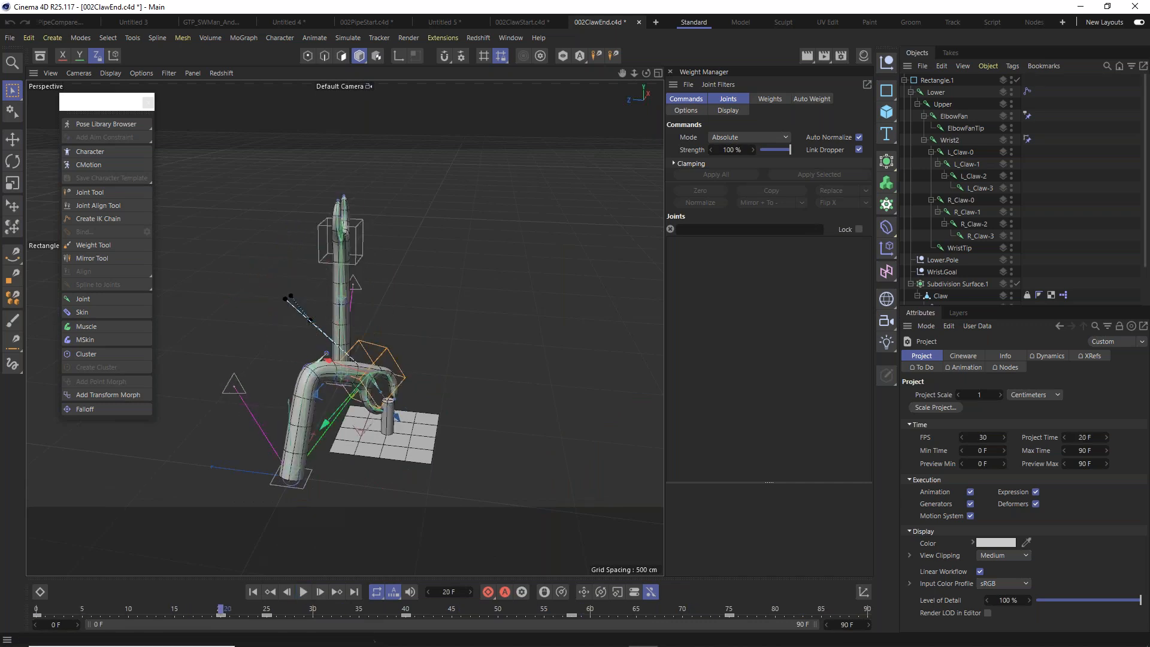
left_click_drag(78, 607, 35, 608)
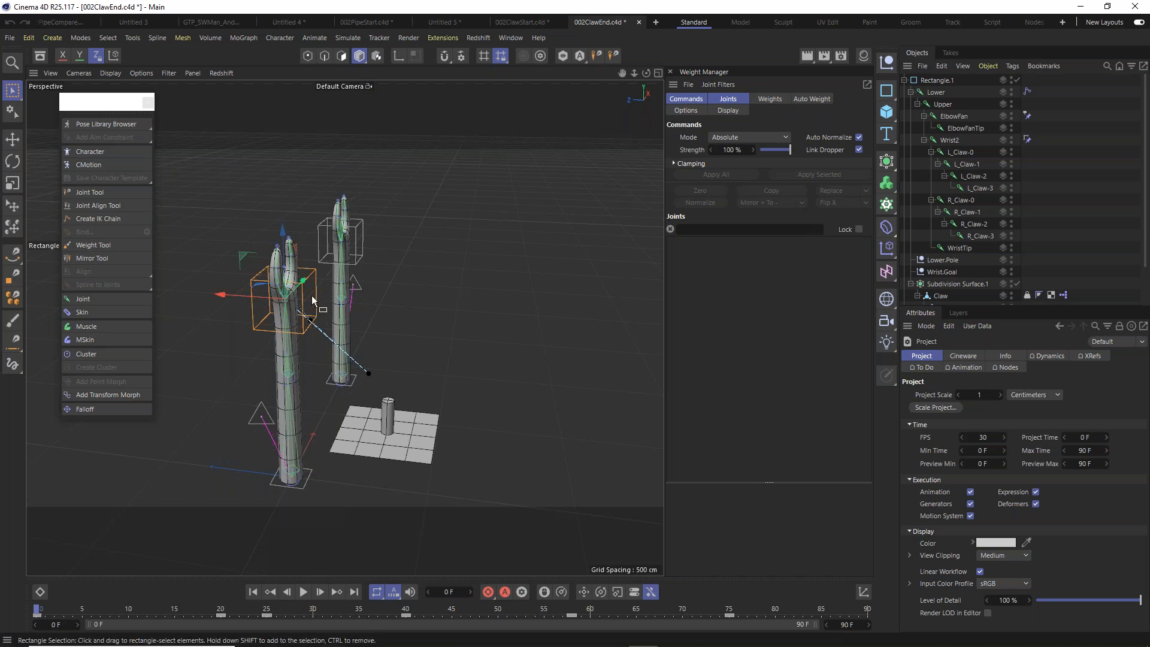
left_click_drag(315, 279, 246, 429, "alt")
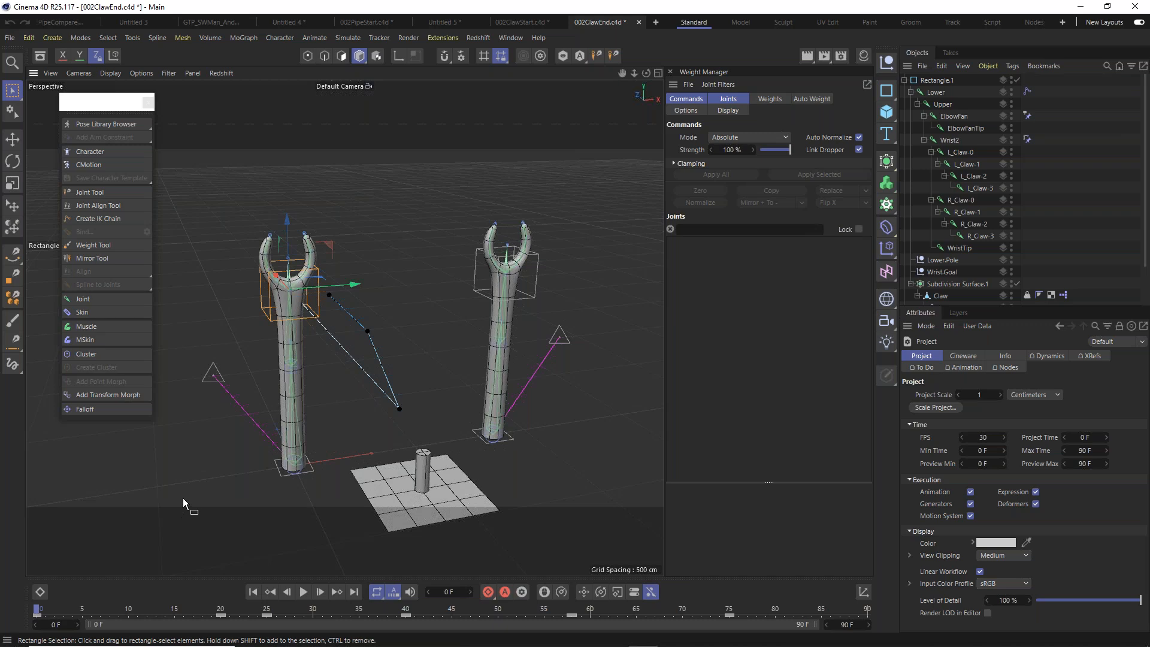
Switch to the 002ClawStart.c4d project and delete the Constraint tag from the Fan joint.
left_click(530, 23)
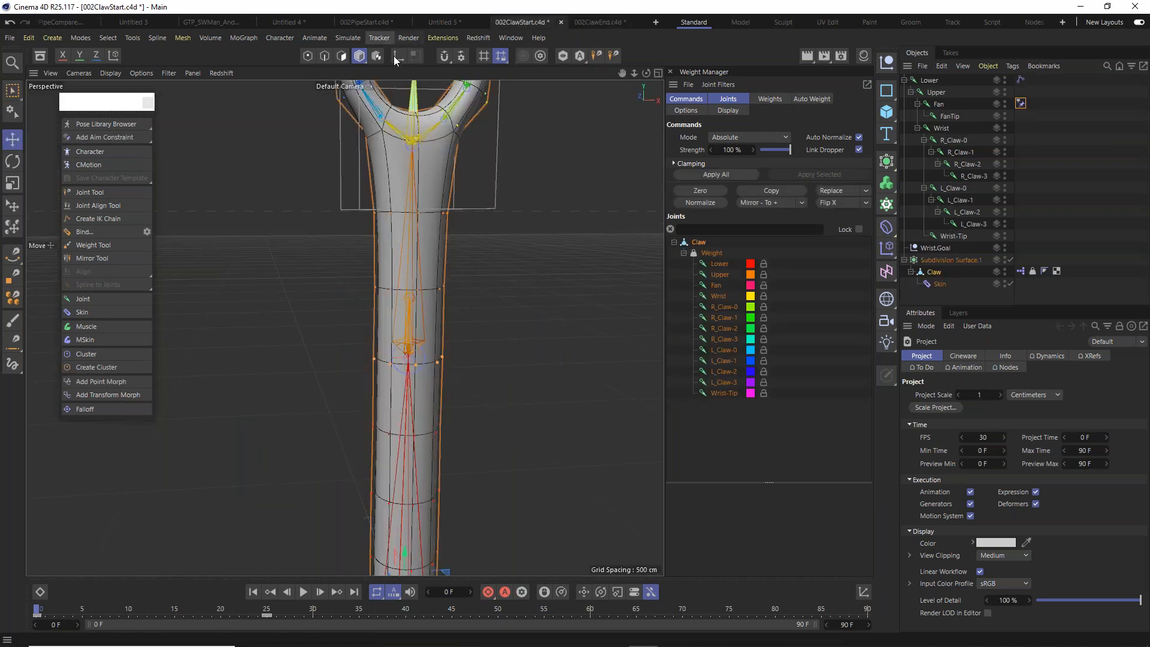
mouse_move(937, 105)
left_mouse_down()
mouse_move(928, 73)
mouse_move(938, 104)
left_mouse_up()
left_click(1021, 103)
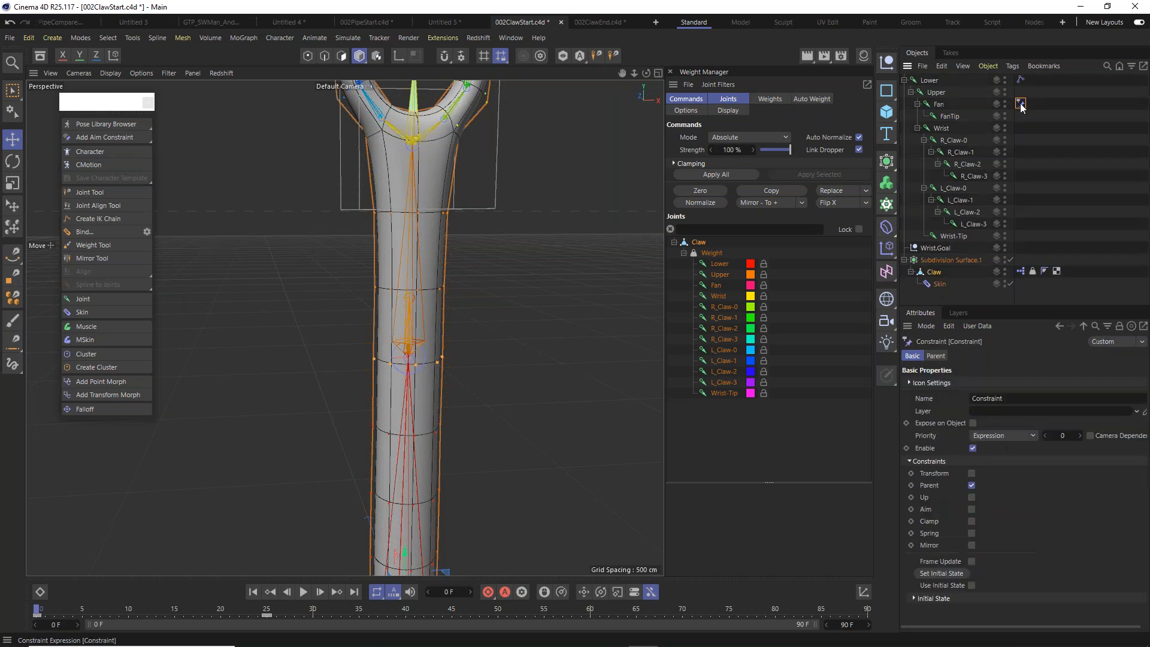
key("Delete")
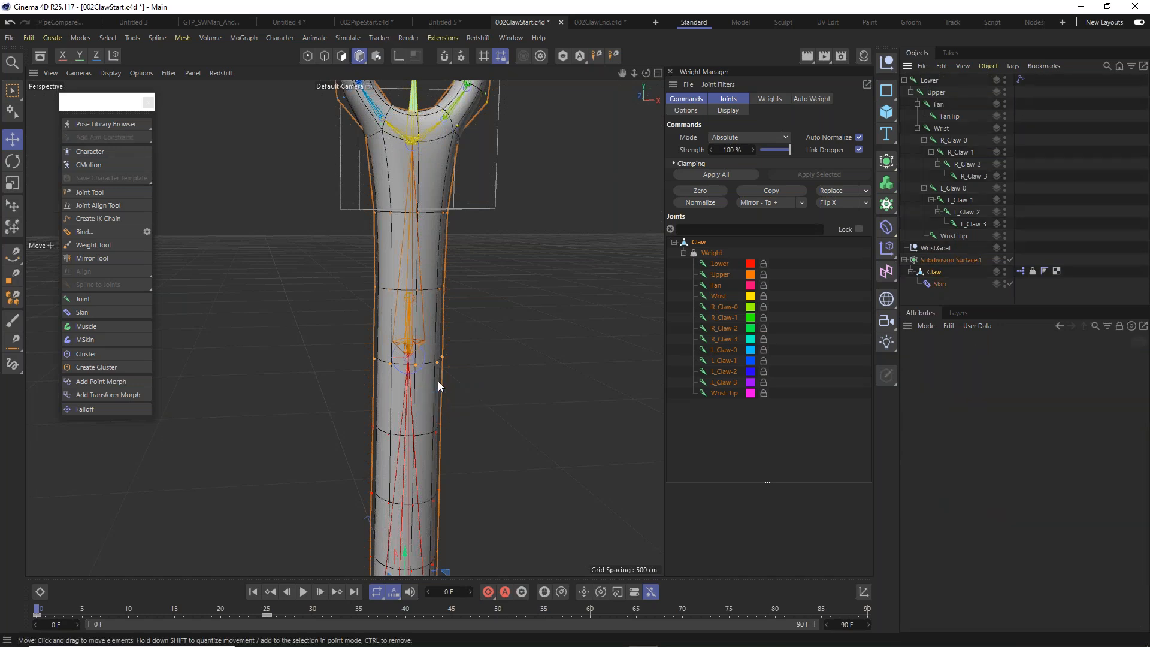
Add a Muscle object at the base of the claw arm and view it up close from the side.
scroll(437, 381, "down", 4)
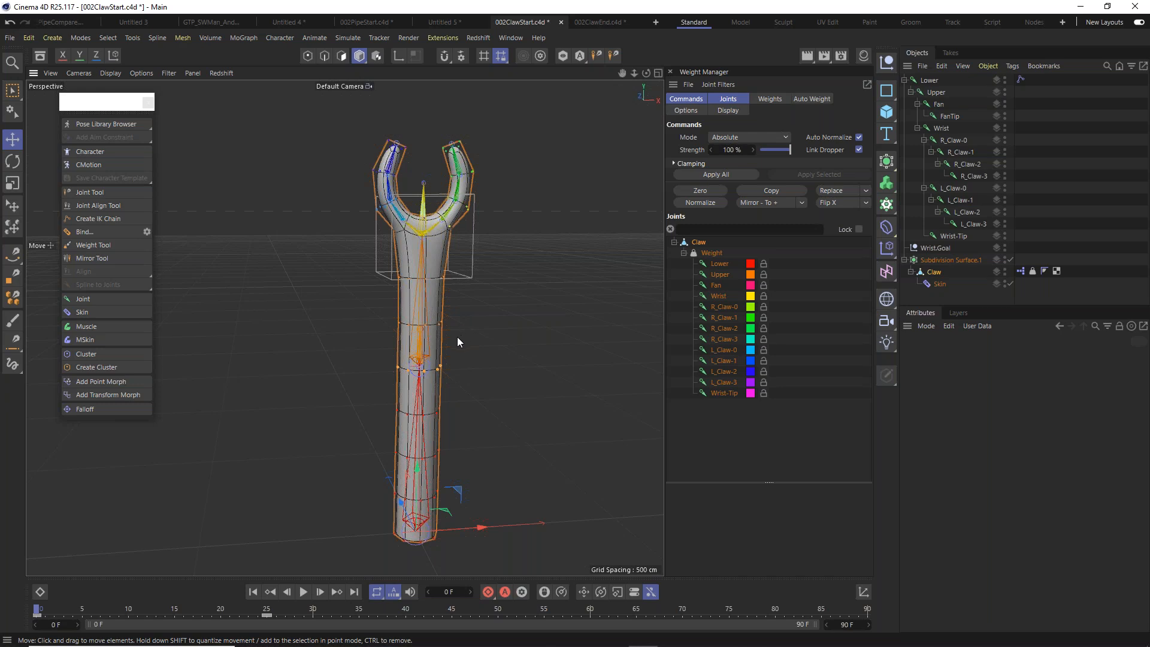
left_click(91, 328)
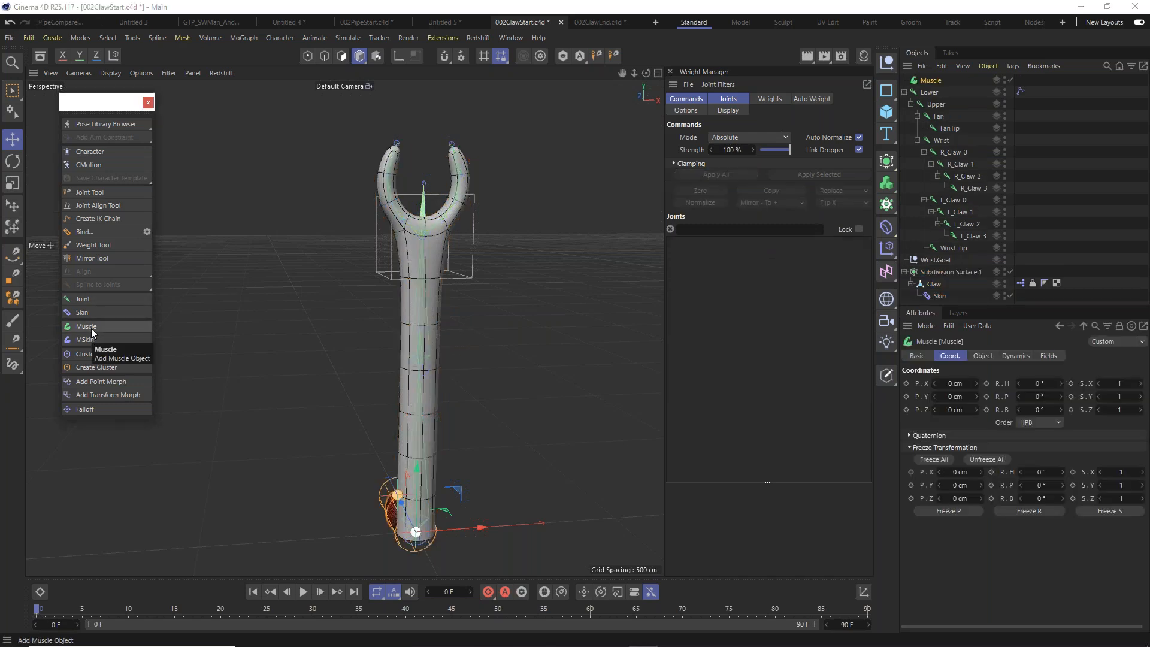
key("ctrl+z")
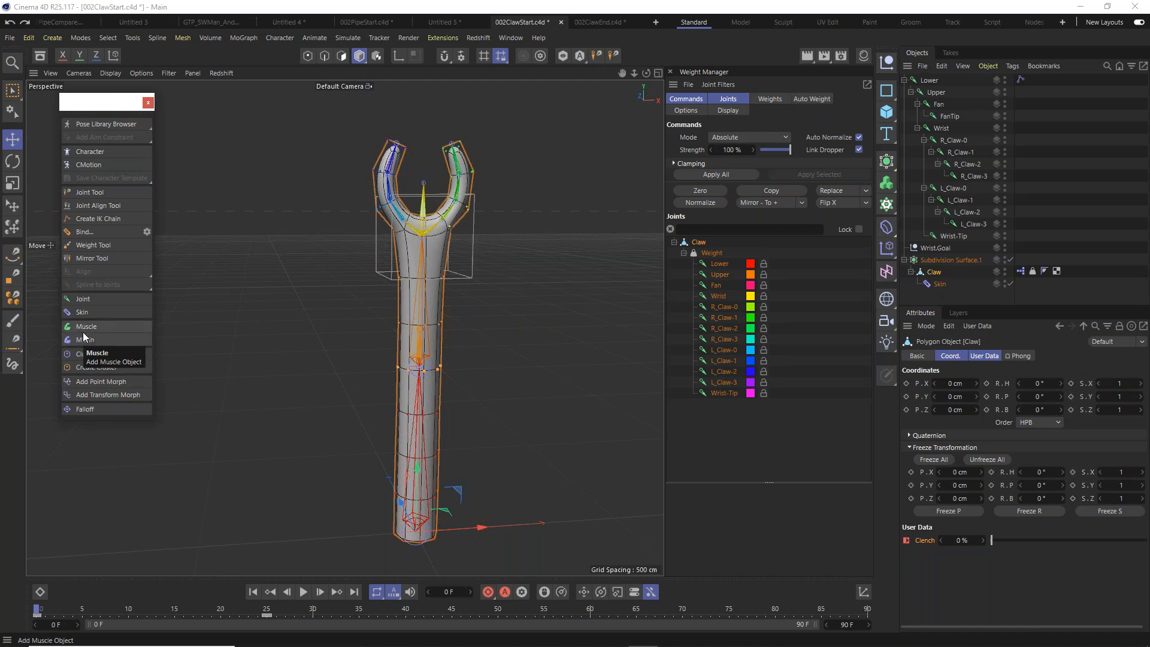
left_click(88, 327)
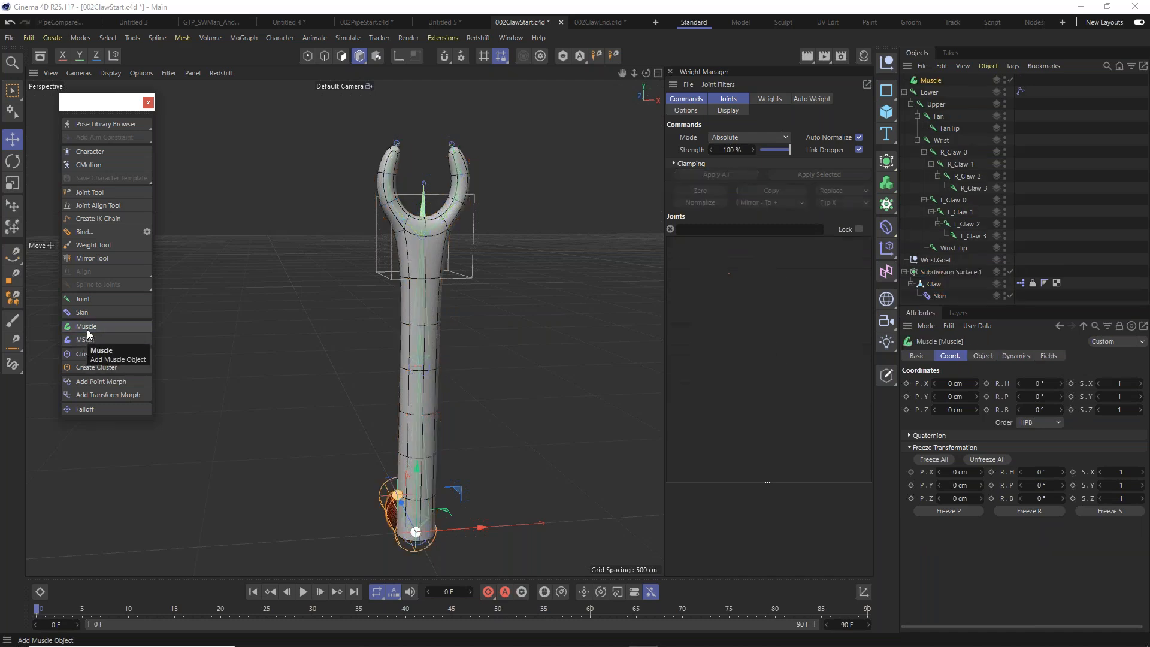
left_click_drag(385, 492, 514, 505, "alt")
scroll(419, 504, "up", 4)
scroll(419, 504, "up", 5)
middle_click_drag(419, 505, 454, 354, "alt")
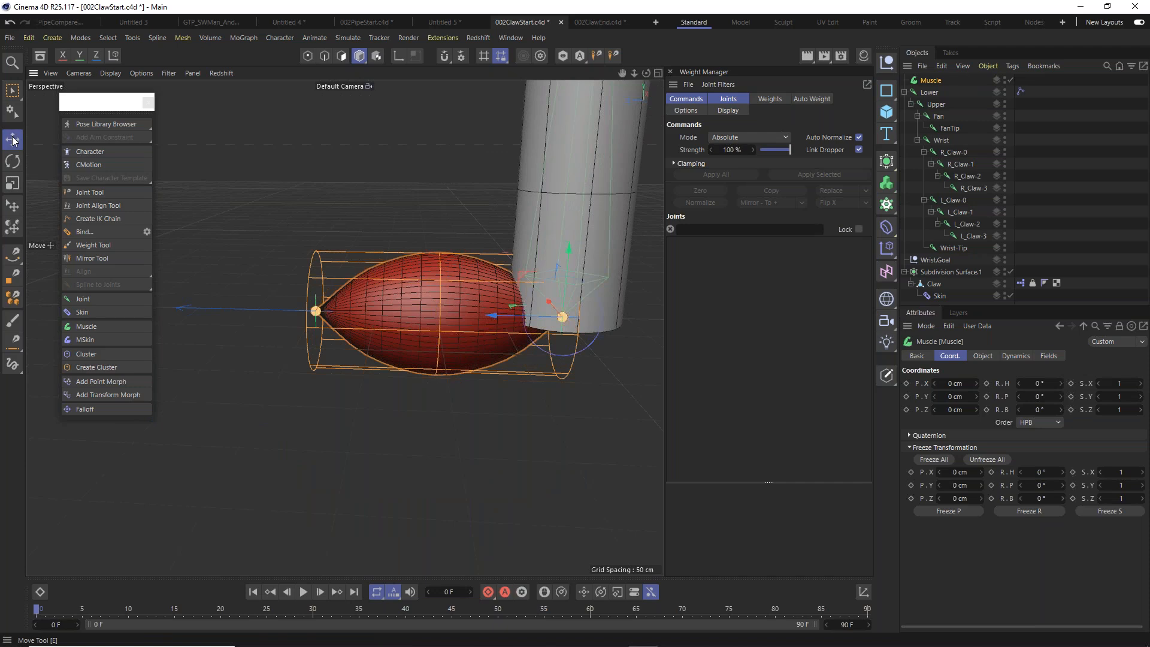
Try to select the Muscle's end anchor in Points mode, and return to Model mode.
left_click(12, 139)
left_click(931, 81)
left_click(307, 56)
left_click(316, 312)
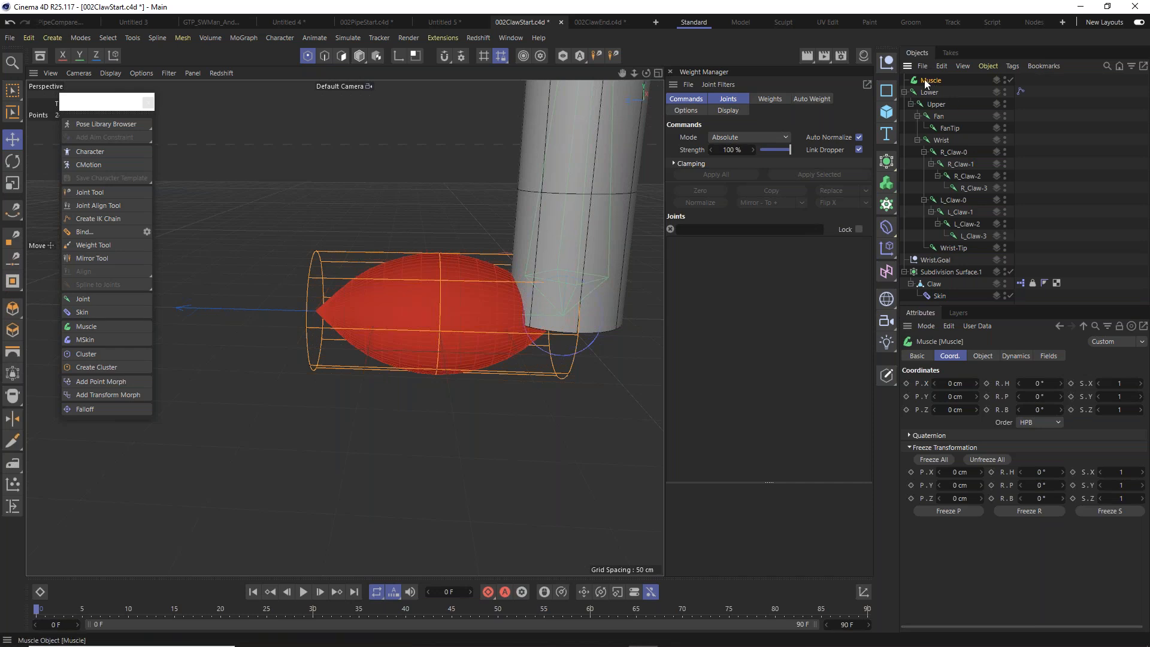
left_click(360, 56)
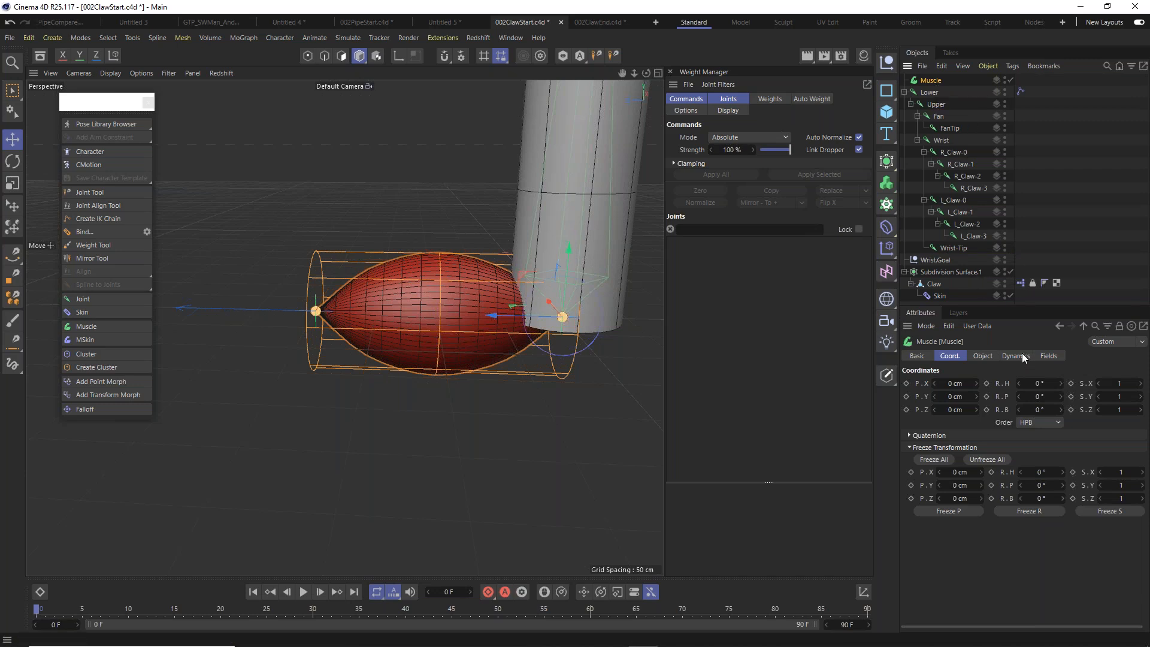
Try a length of 334 cm on the Muscle, undo it, and inspect the Transition curve in Animate mode.
left_click(990, 356)
left_click_drag(1014, 408, 1033, 409)
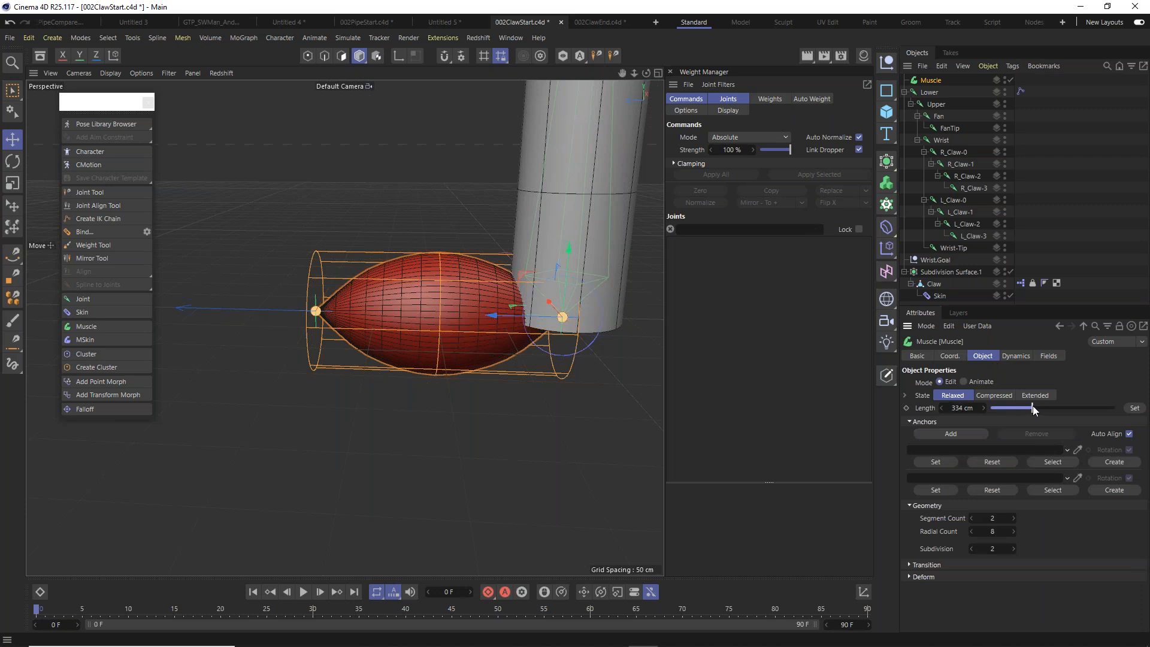
key("ctrl+z")
left_click(971, 381)
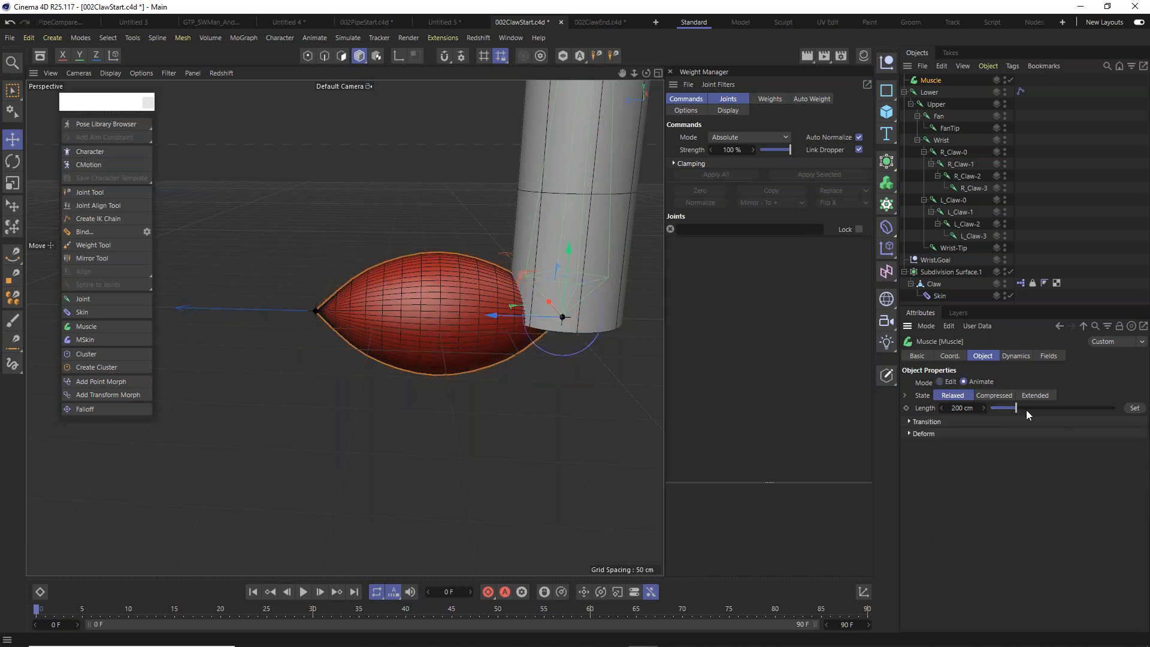
mouse_move(1019, 407)
left_mouse_down()
mouse_move(1081, 407)
mouse_move(1010, 396)
left_mouse_up()
left_click(909, 423)
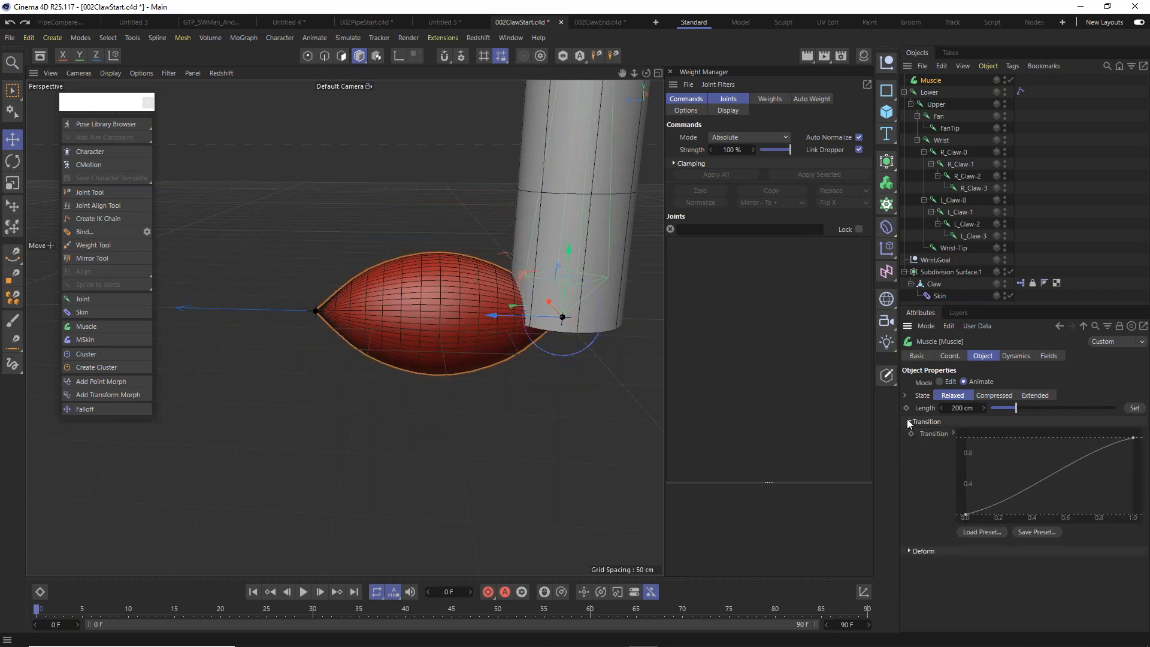
left_click(909, 420)
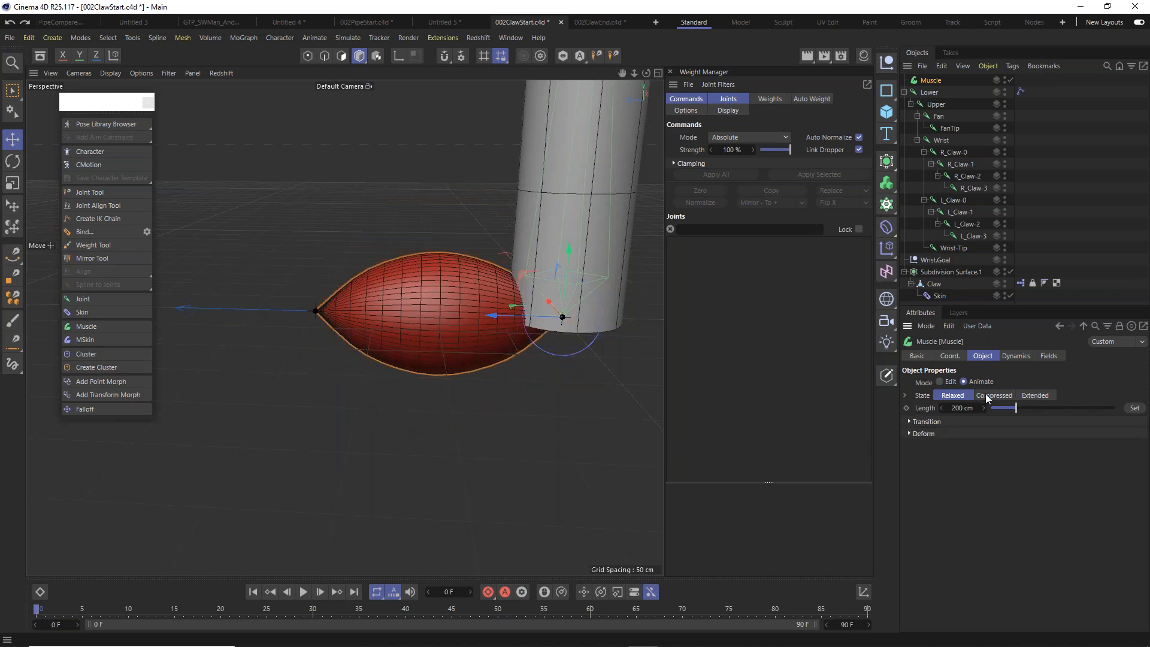
Set the Muscle back to Edit mode and delete it from the scene.
left_click(940, 381)
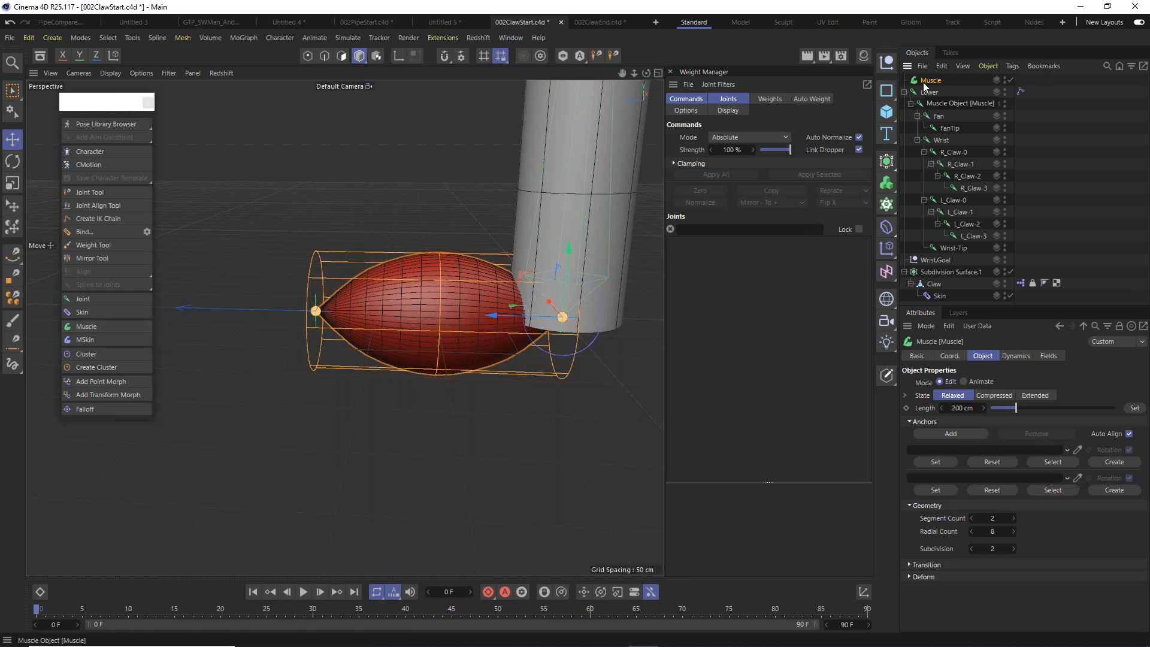
key("Delete")
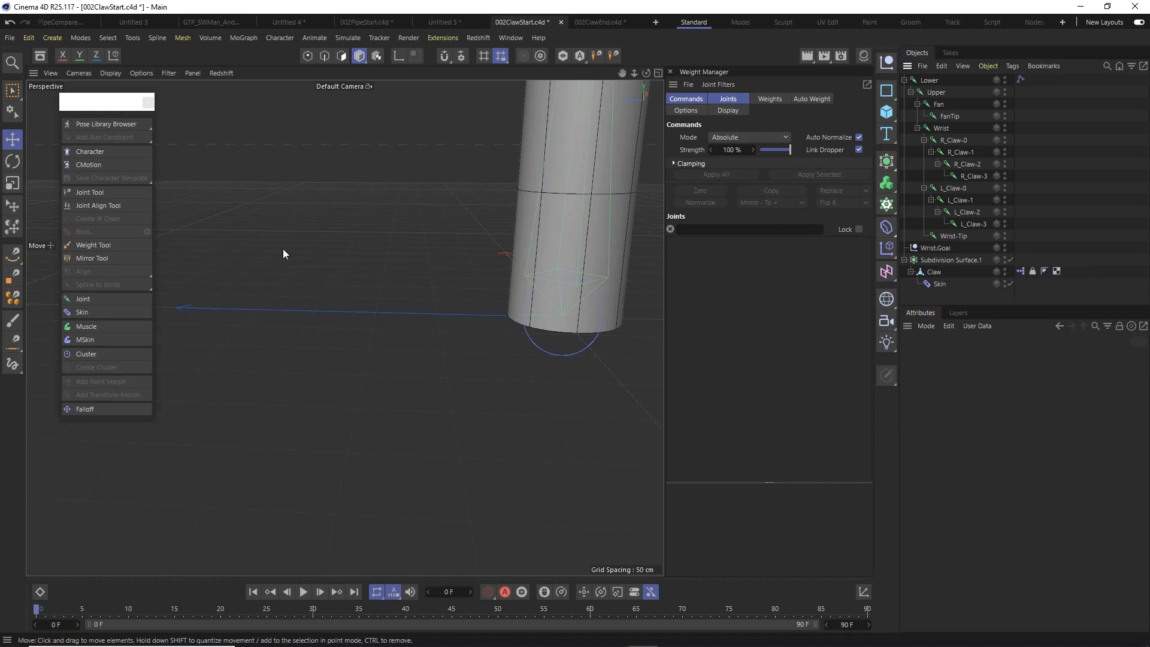
Show the claw arm's shaft from its base to the wrist in the Front view.
scroll(284, 256, "down", 3)
middle_click_drag(478, 248, 416, 359, "alt")
left_click_drag(415, 358, 168, 335, "alt")
middle_click_drag(481, 337, 517, 337, "alt")
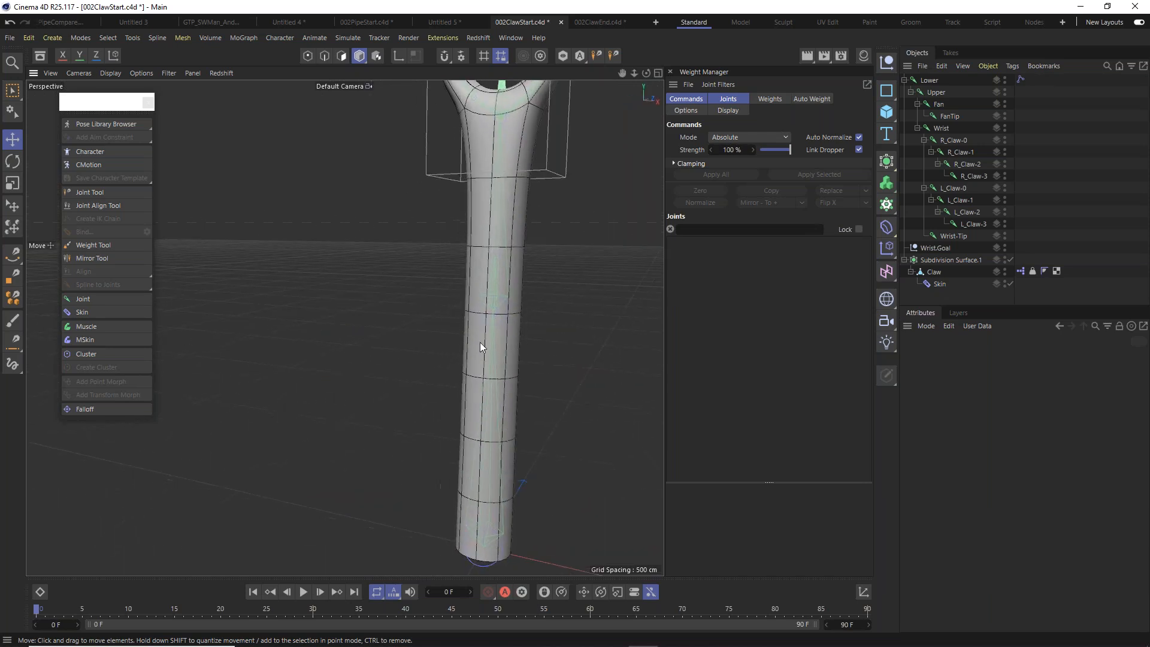
left_click_drag(480, 343, 519, 328, "alt")
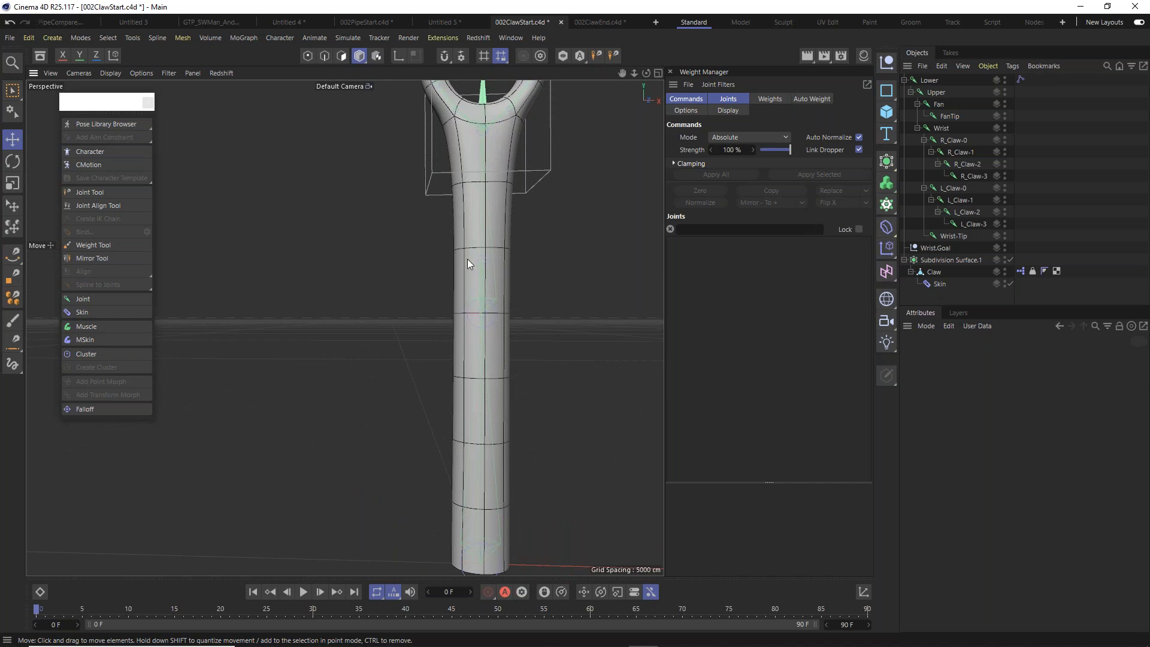
key("F2")
key("F3")
key("F4")
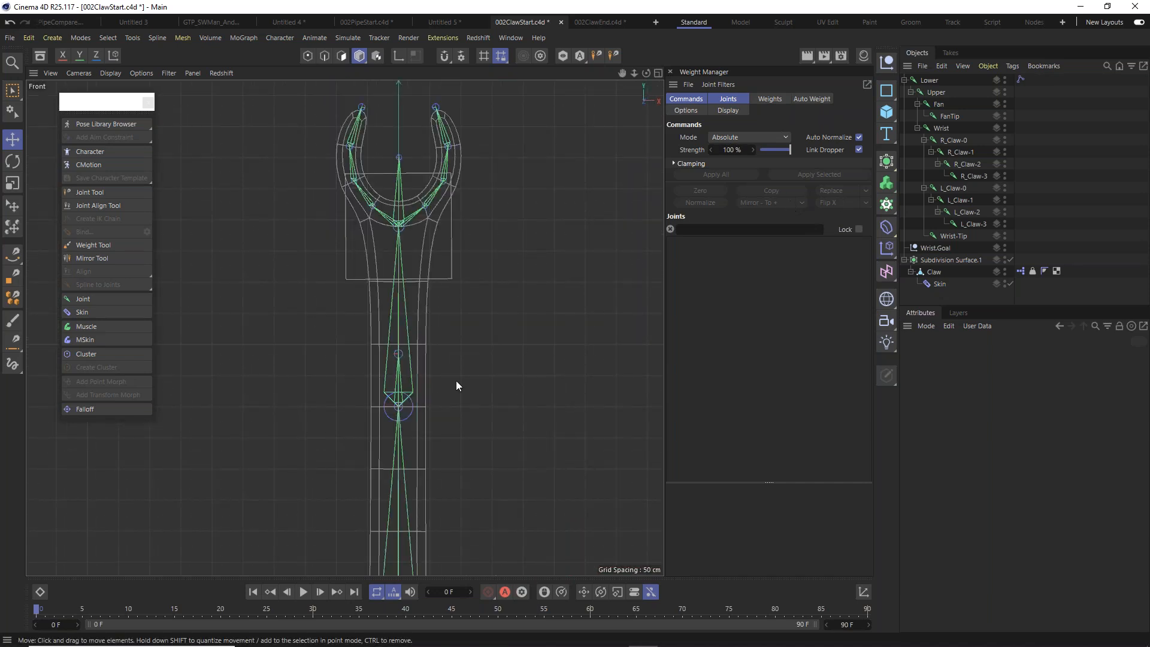
middle_click_drag(403, 436, 397, 331, "alt")
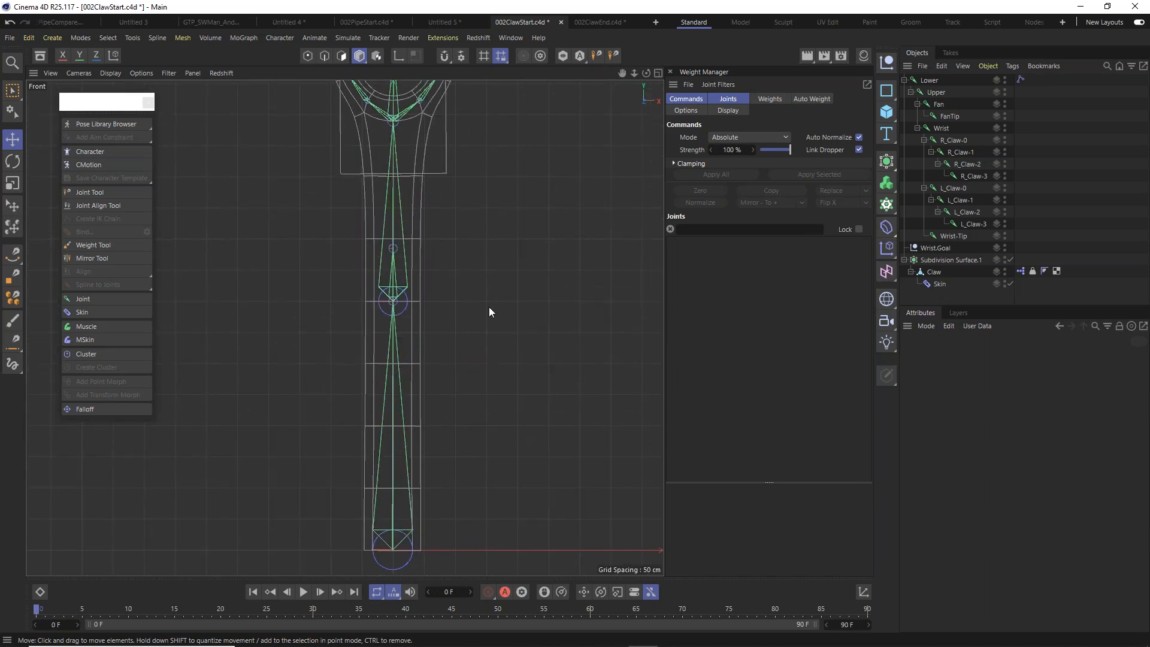
Add a Pose Morph rigging tag to Claw and show its pose list in Edit mode.
right_click(934, 273)
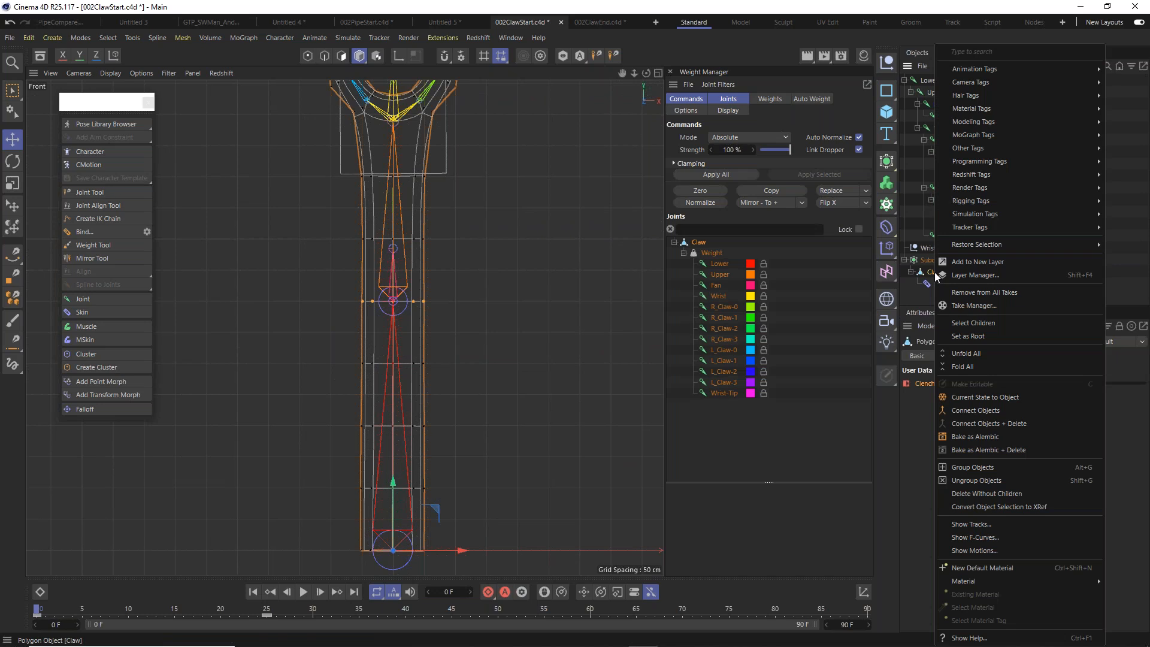
mouse_move(1004, 201)
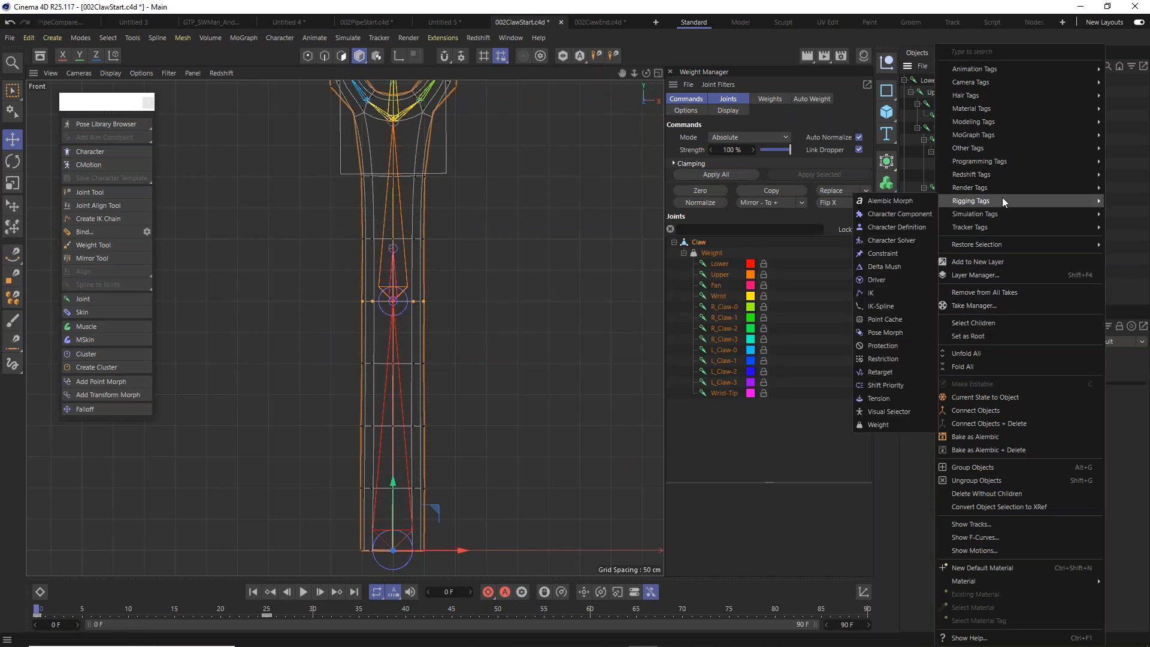
left_click(893, 333)
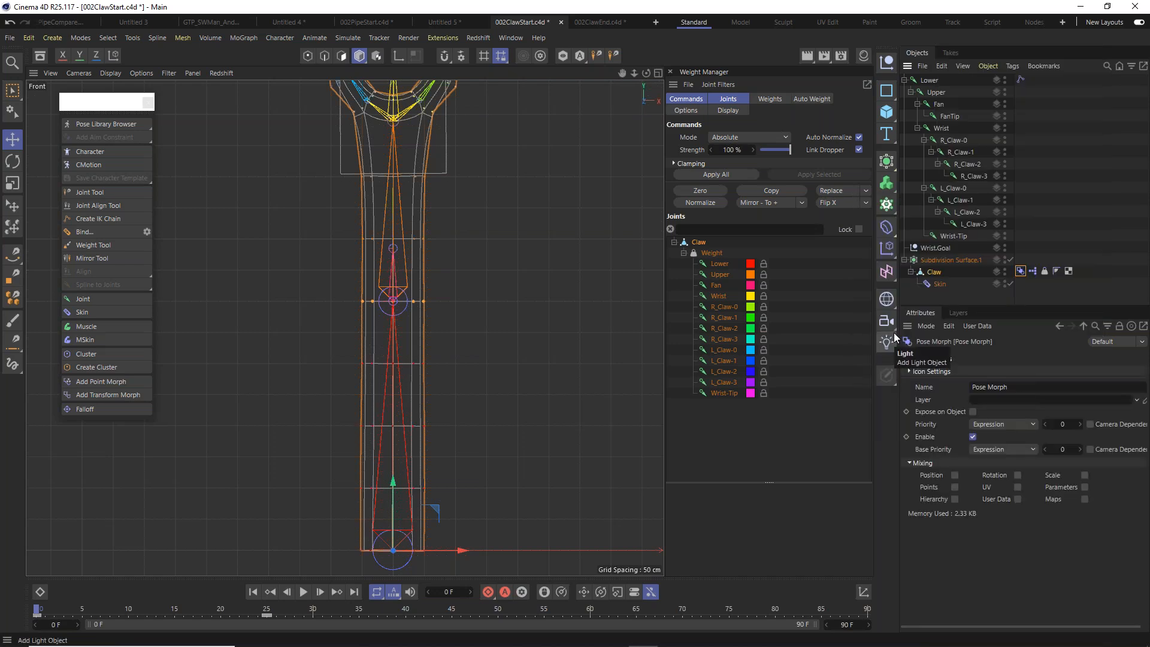
left_click(1021, 272)
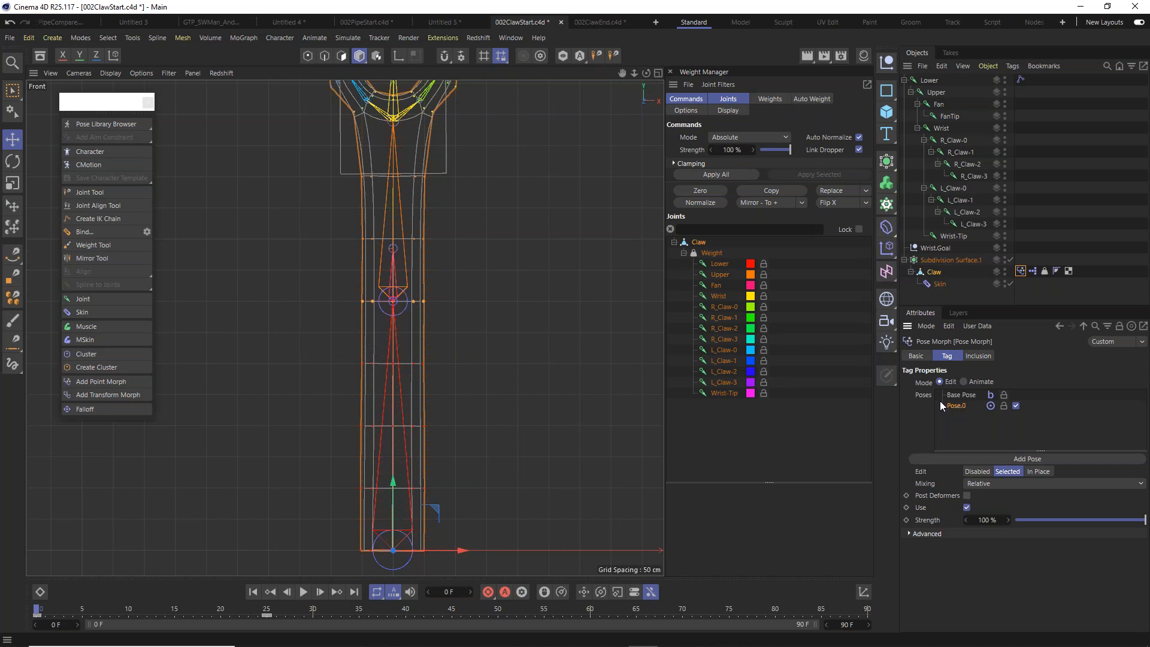
Select the Claw mesh in Point mode and pick one outer-edge point midway along the arm's lower segment.
left_click(12, 139)
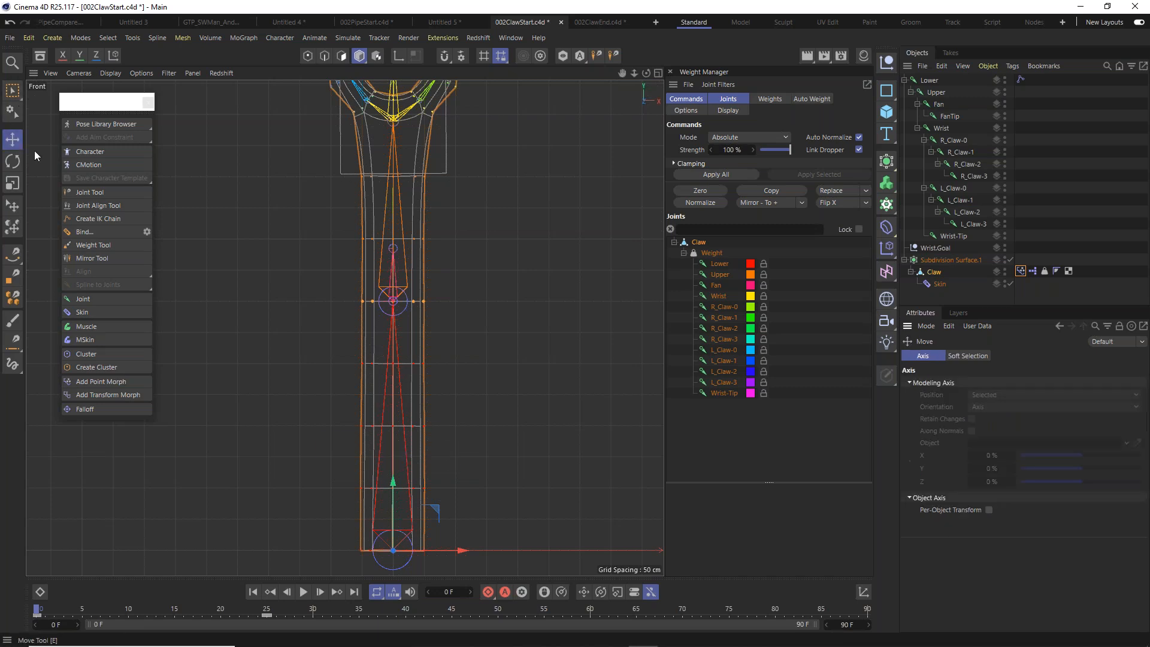
left_click(426, 426)
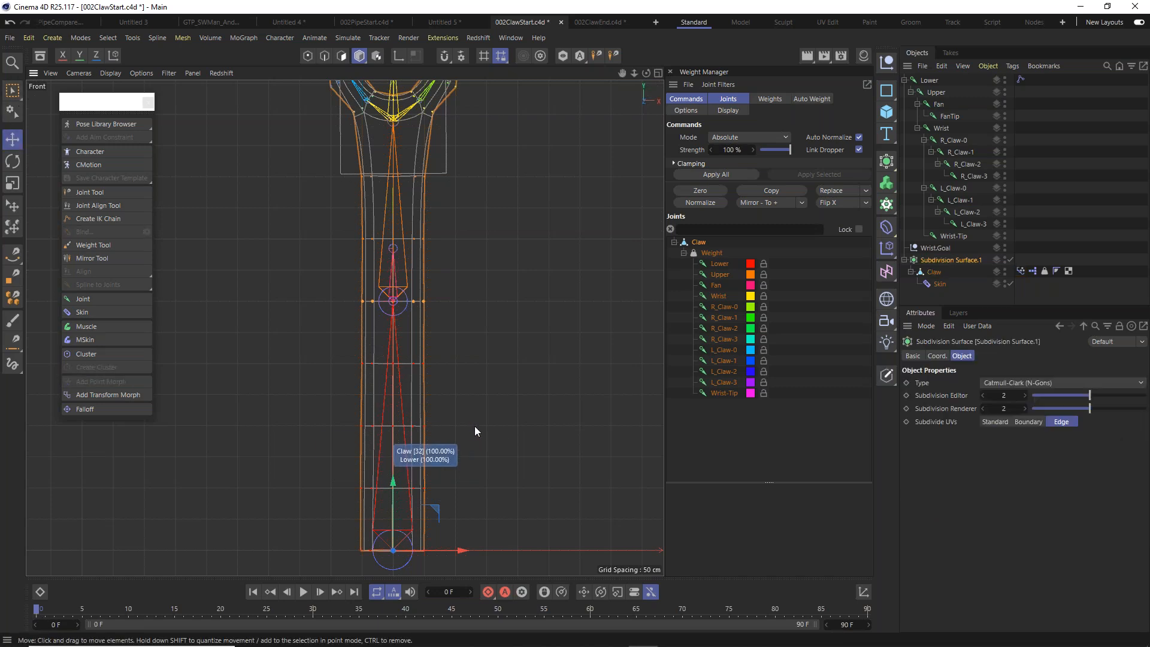
left_click(936, 272)
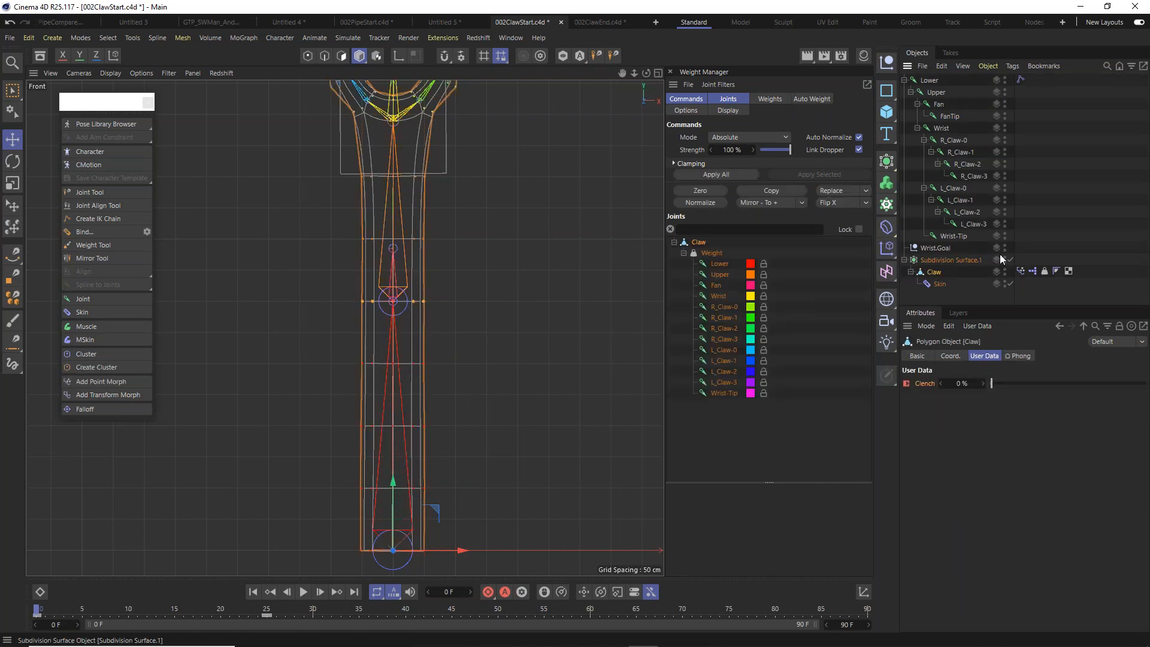
left_click(307, 56)
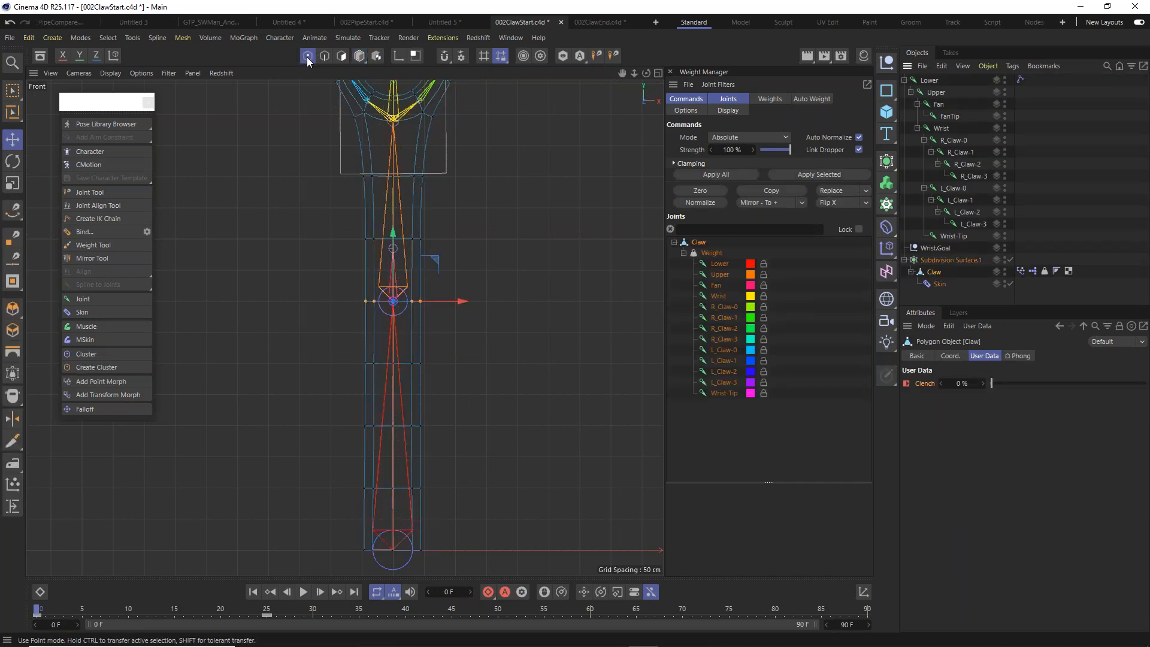
mouse_move(423, 431)
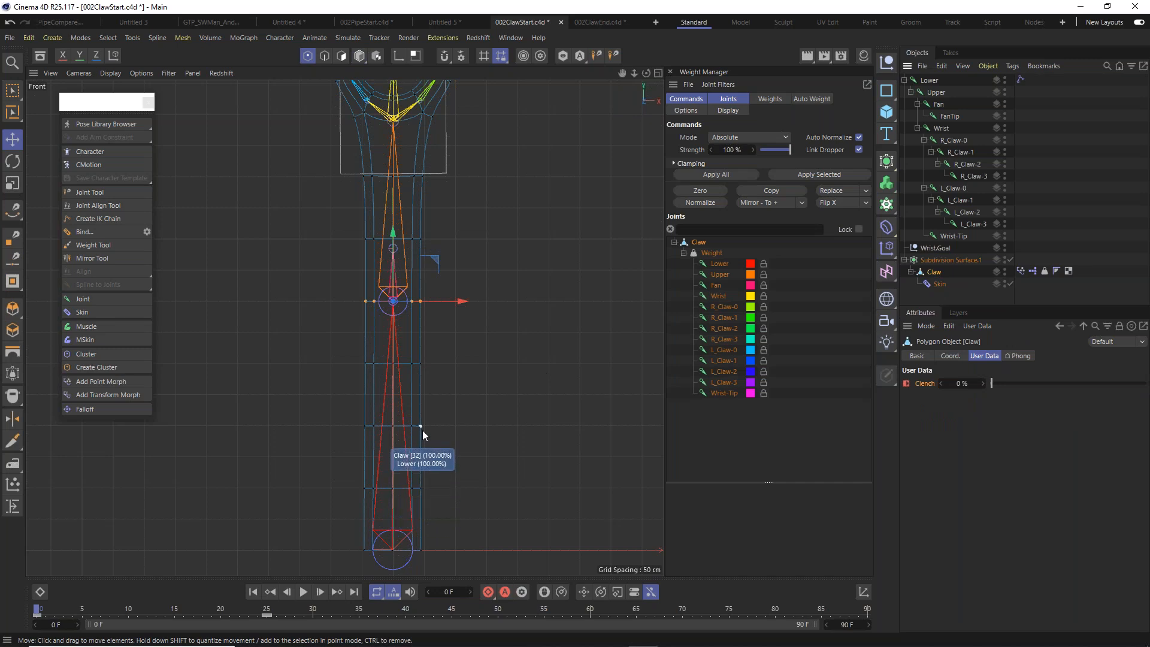
left_click(422, 431)
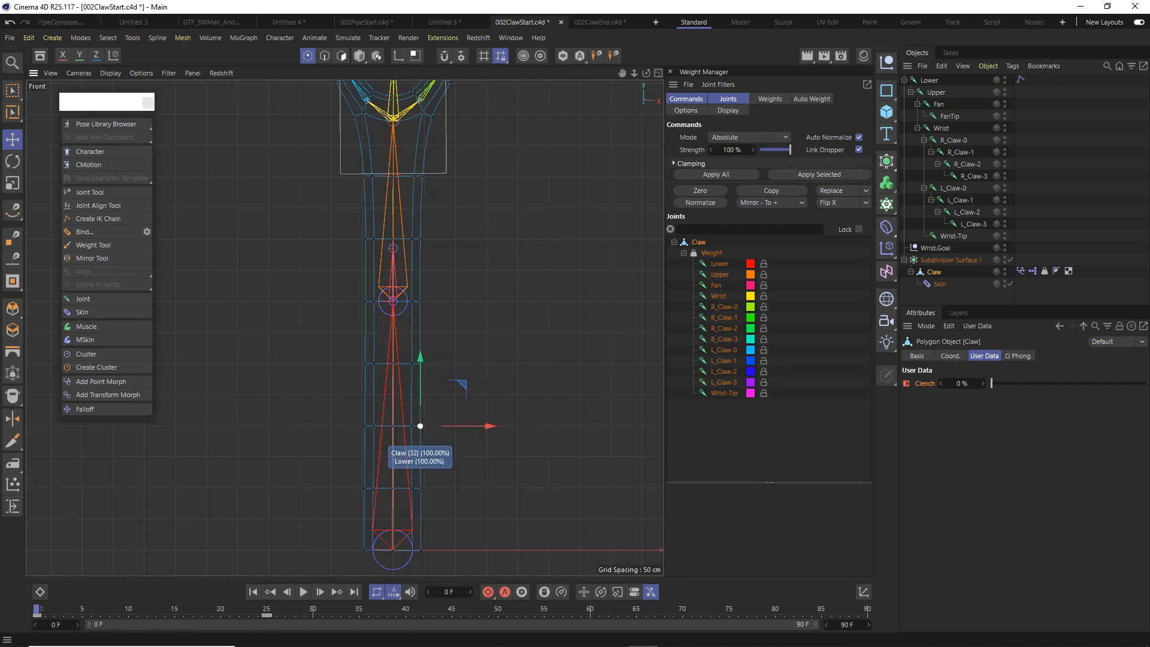
Enable soft selection for the Move tool.
left_click(925, 356)
left_click(949, 356)
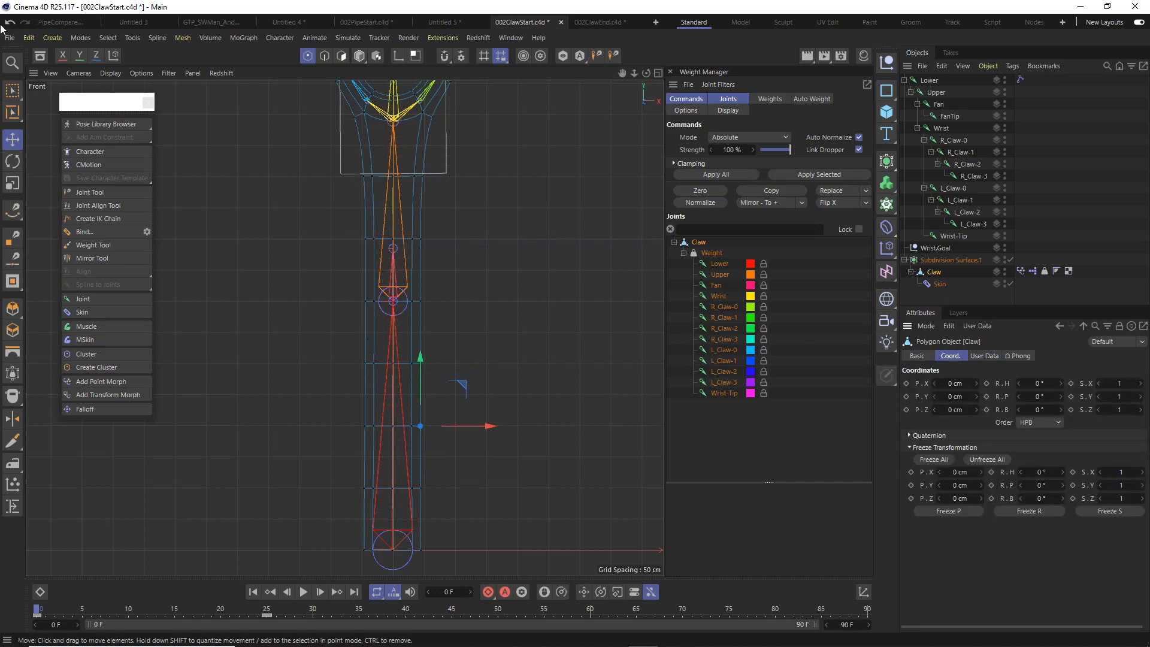
left_click(12, 139)
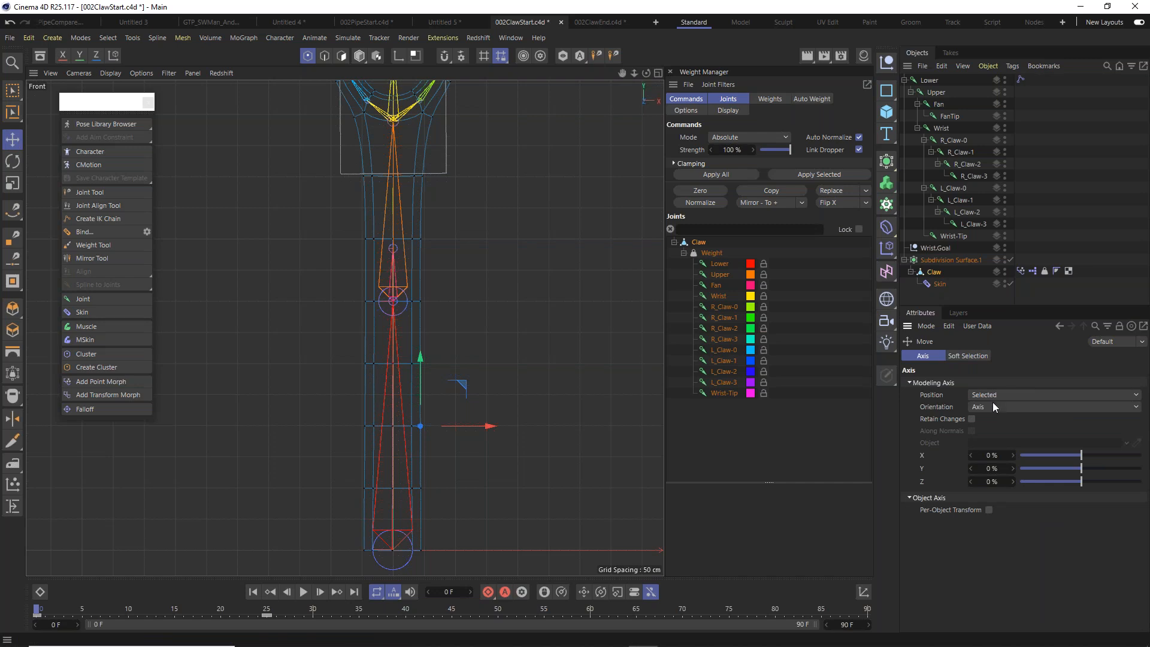
left_click(971, 357)
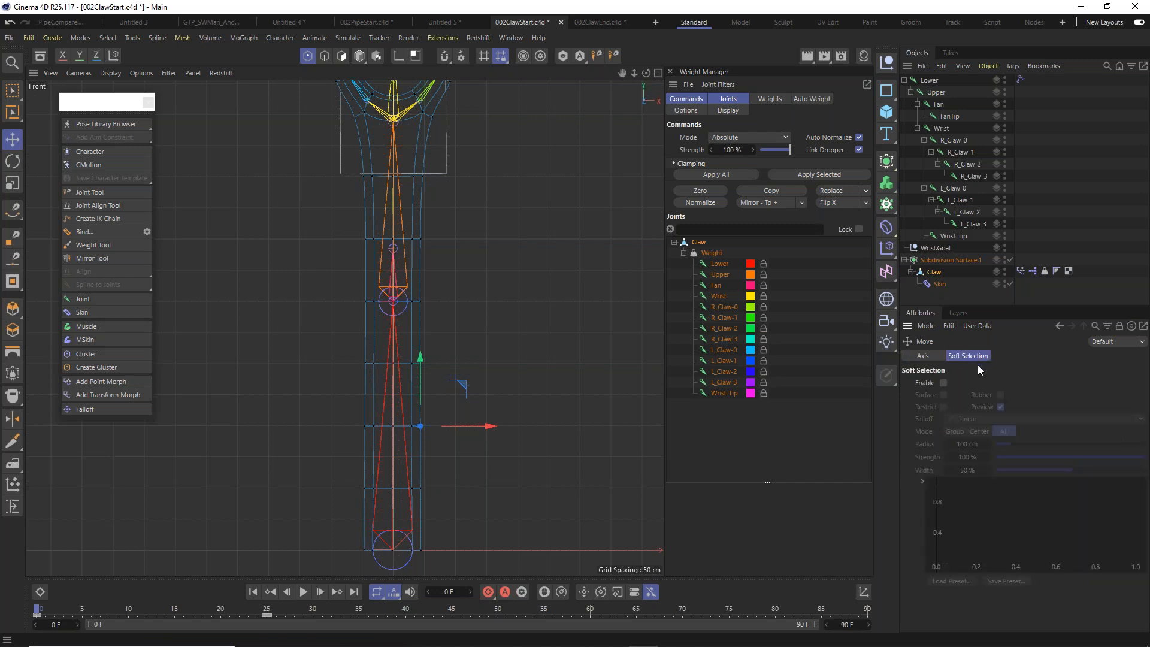
left_click(944, 383)
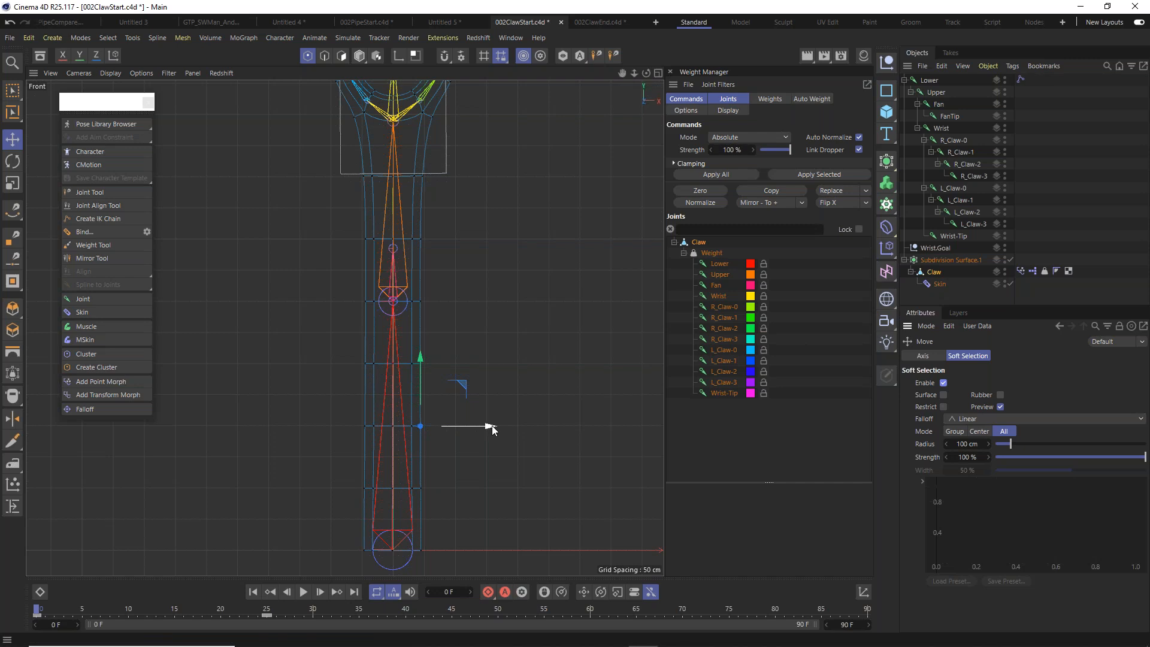
Pull the outer-edge point outward from the shaft to form a soft muscle bulge on one side of the lower segment.
mouse_move(491, 425)
left_mouse_down()
mouse_move(507, 423)
mouse_move(497, 423)
left_mouse_up()
left_click(365, 427)
left_click_drag(483, 429, 519, 430)
key("ctrl+z")
left_click(459, 462)
left_click(421, 426)
left_click_drag(490, 430, 494, 429)
left_click_drag(482, 430, 446, 457)
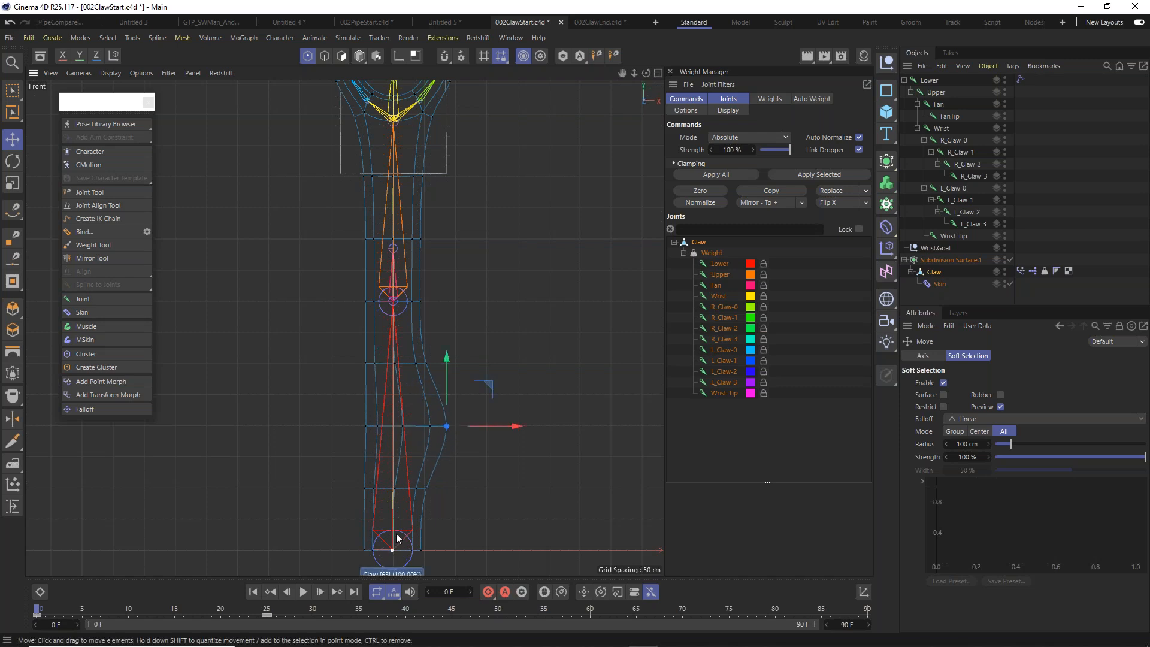
Try pulling an inner point of the lower segment sideways, and undo the move.
left_click(402, 426)
left_click_drag(472, 428, 482, 431)
key("ctrl+z")
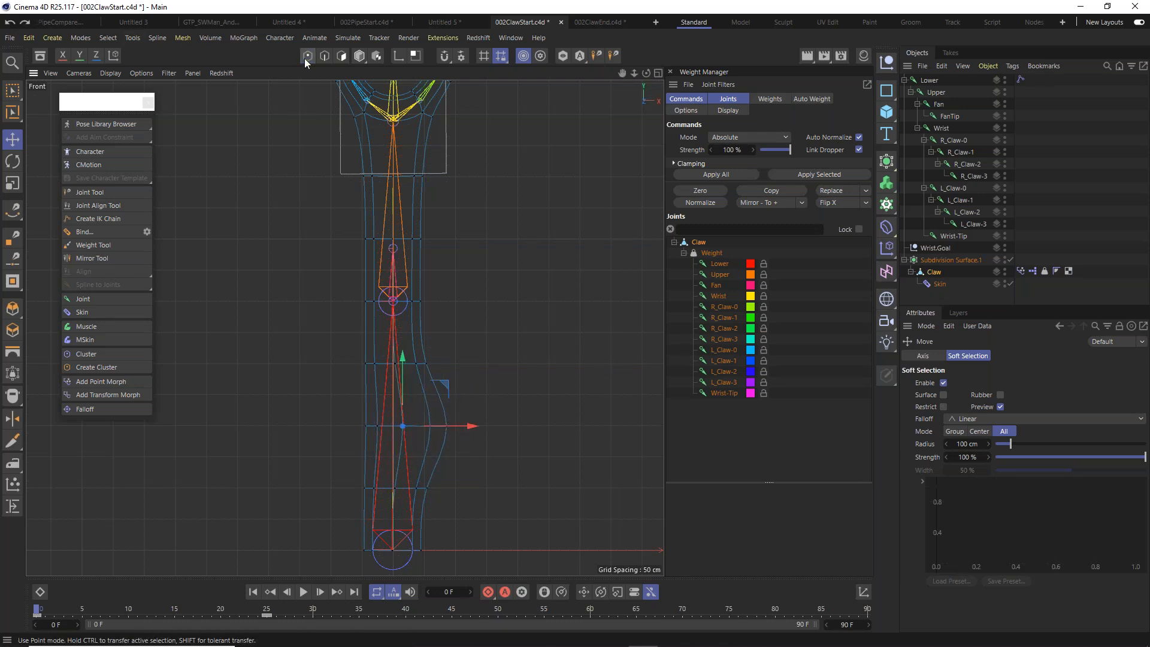
Box-select the inner points beside the bulge and shift them slightly sideways.
left_click(12, 90)
left_click_drag(390, 408, 429, 459)
mouse_move(472, 426)
left_mouse_down()
mouse_move(494, 431)
mouse_move(469, 430)
left_mouse_up()
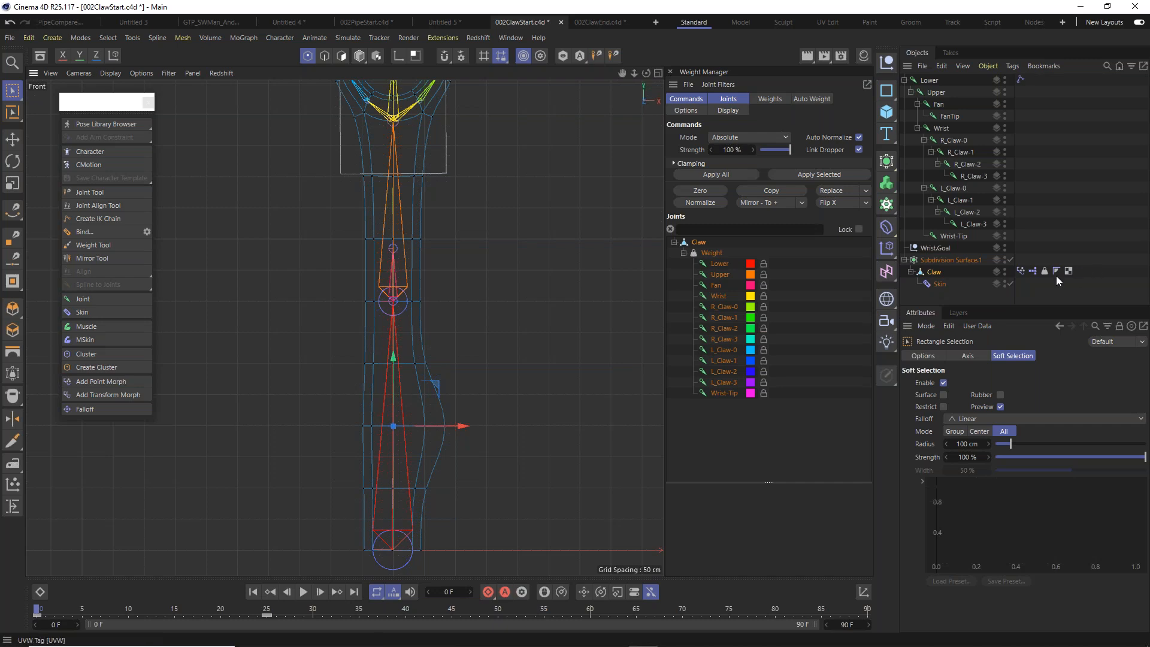
Set the strength of Pose.0 to 0% in Claw's Pose Morph tag.
left_click(1022, 270)
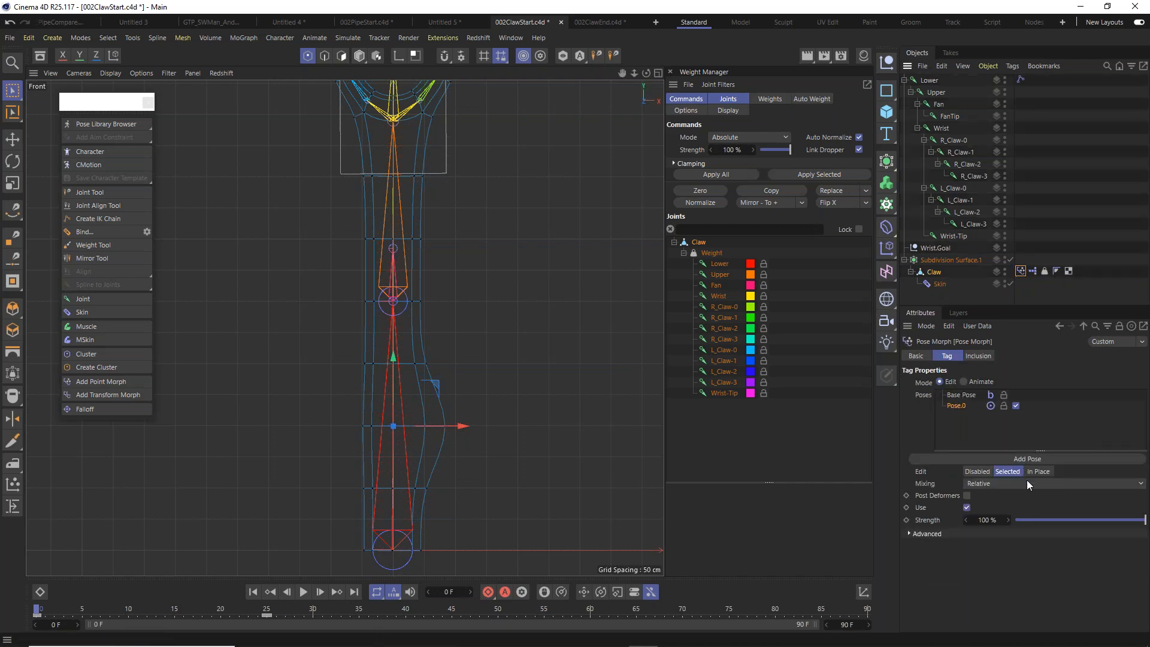
left_click_drag(1133, 520, 941, 547)
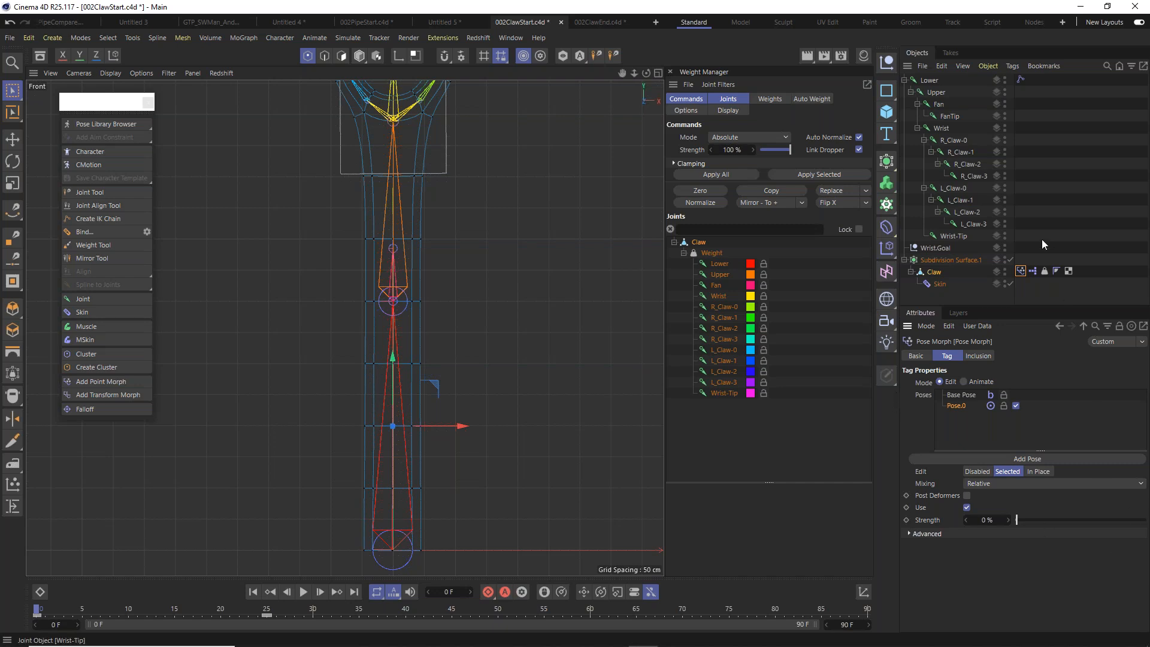
Record a keyframe for Wrist.Goal at frame 0.
key("e")
left_click(935, 248)
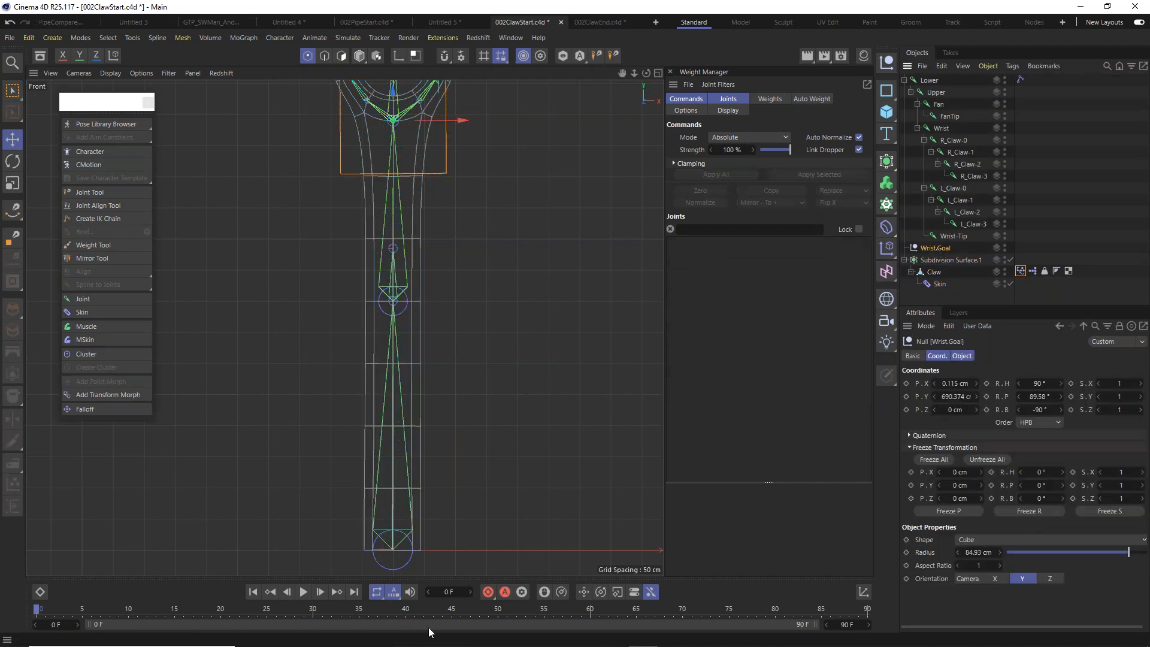
left_click(489, 592)
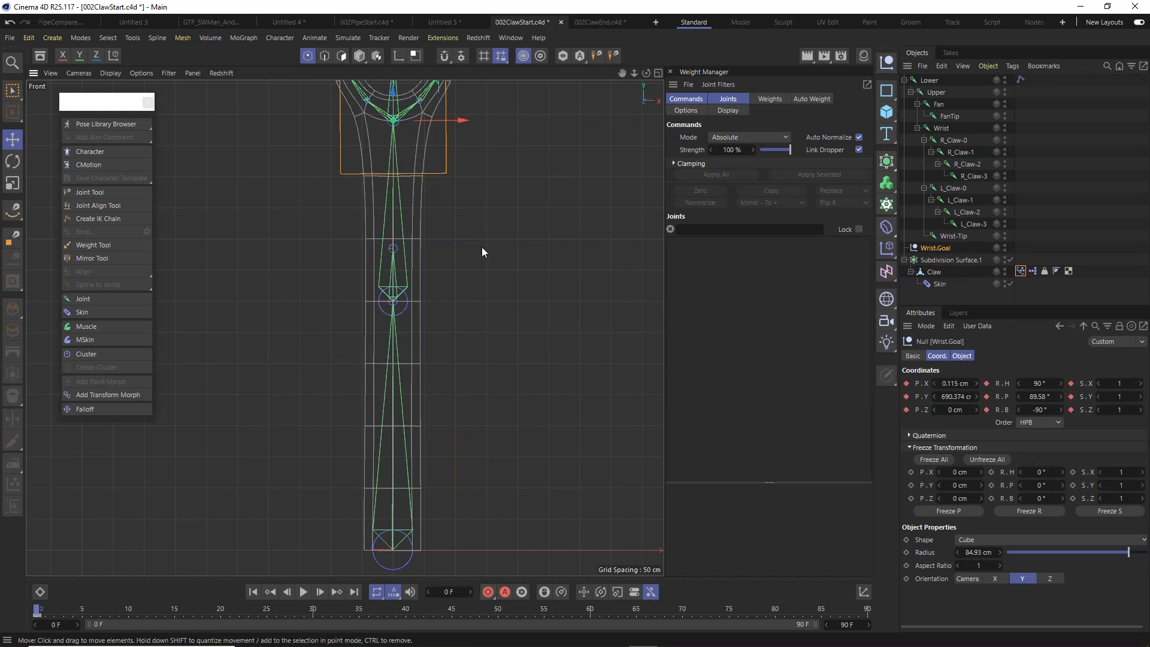
Try bending the arm by moving Wrist.Goal down and to the side, and undo the move.
scroll(482, 247, "down", 2)
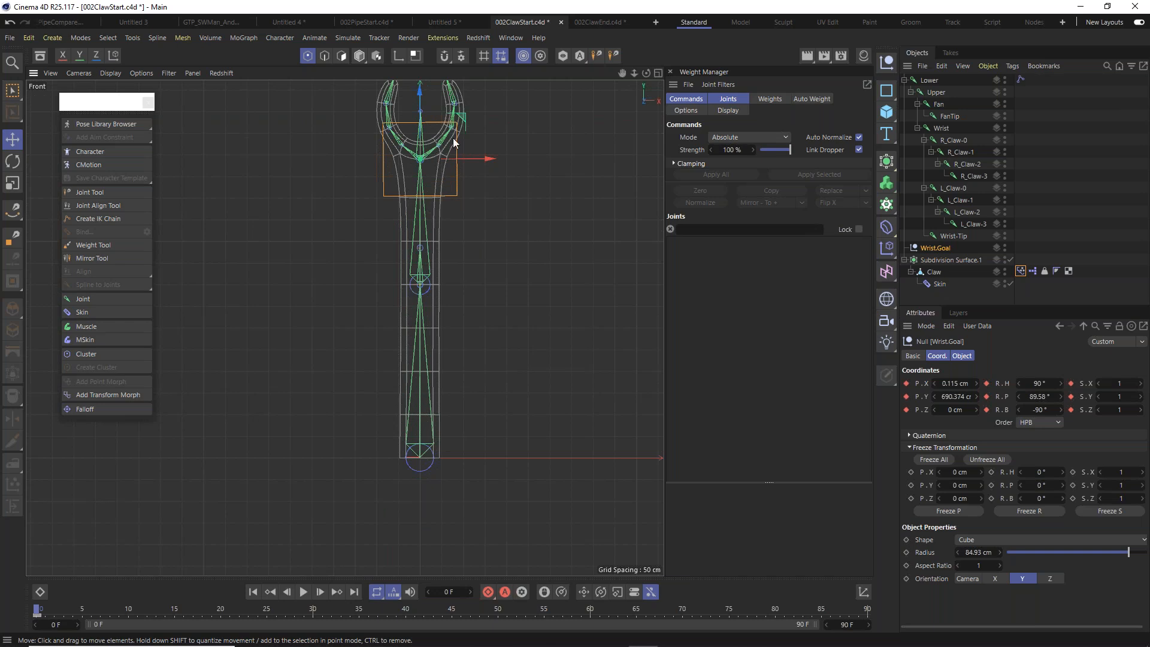
left_click_drag(455, 143, 353, 223)
key("ctrl+z")
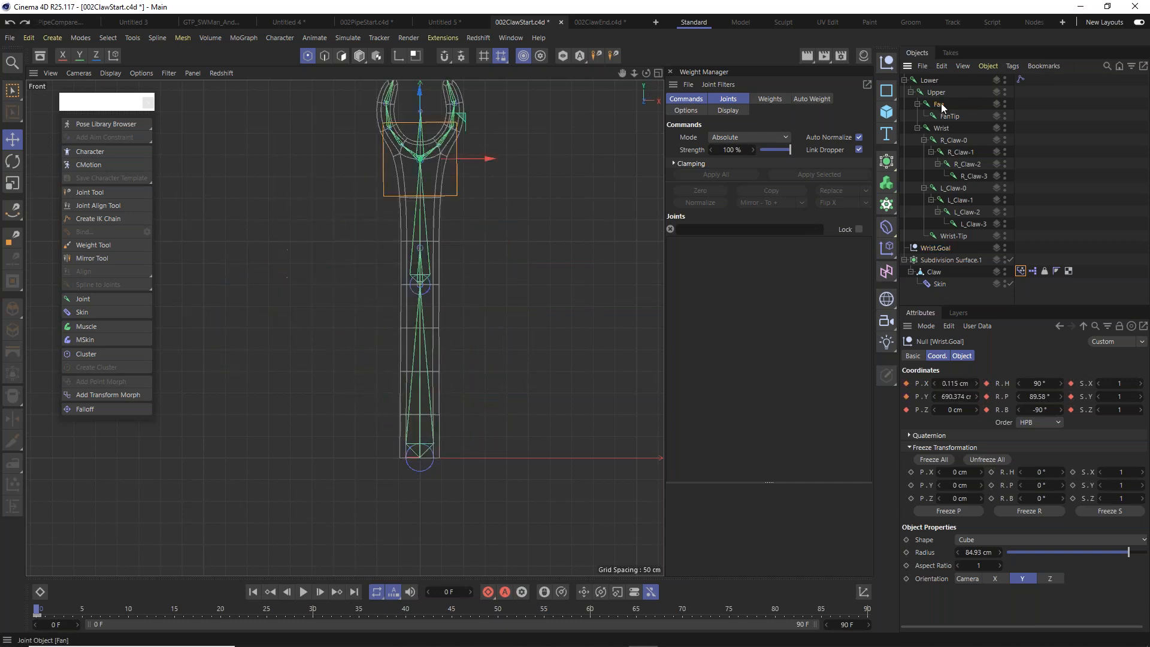
Delete the Fan joint with its tip, and test the arm's bend by moving Wrist.Goal.
left_click(942, 105)
key("Delete")
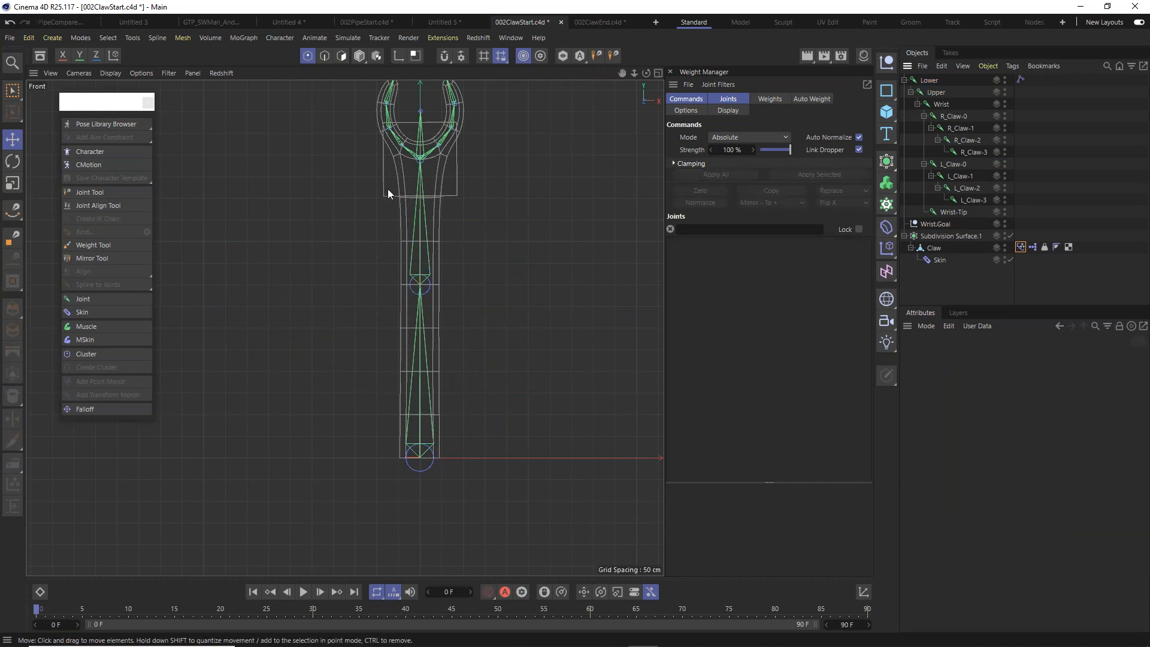
left_click(386, 189)
mouse_move(463, 120)
left_mouse_down()
mouse_move(423, 198)
mouse_move(426, 175)
mouse_move(422, 184)
mouse_move(433, 160)
mouse_move(426, 212)
mouse_move(439, 188)
mouse_move(435, 218)
mouse_move(441, 156)
mouse_move(431, 187)
mouse_move(457, 132)
left_mouse_up()
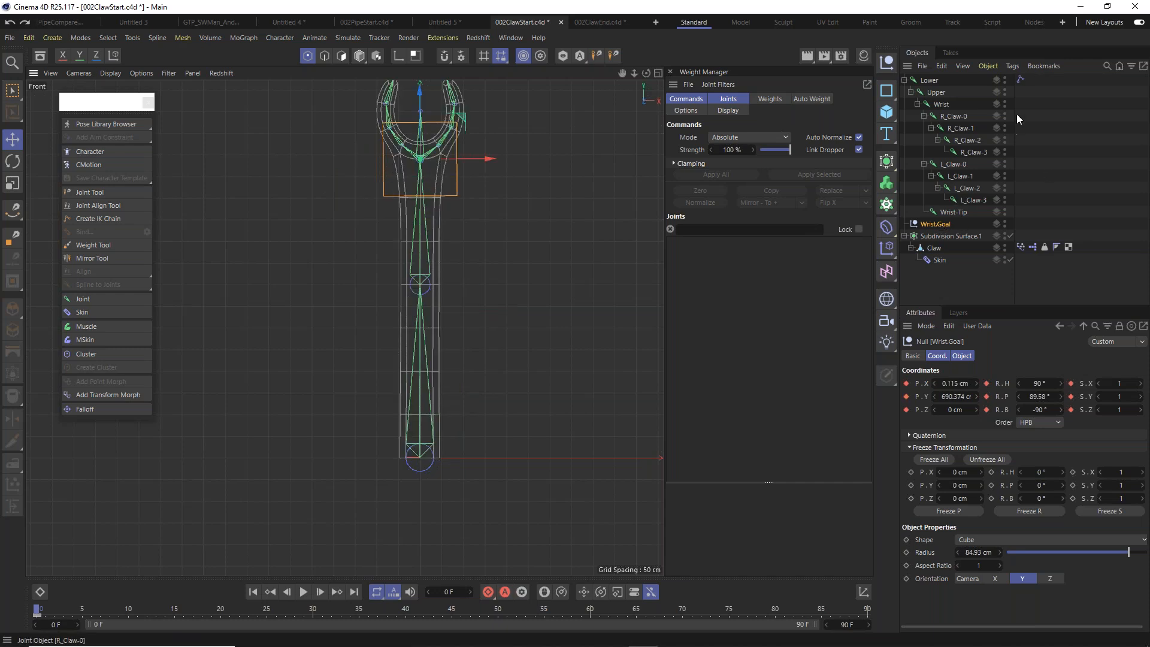
Add a pole vector object to the Lower joint's IK tag and move it about 105 cm sideways from the elbow.
left_click(1021, 79)
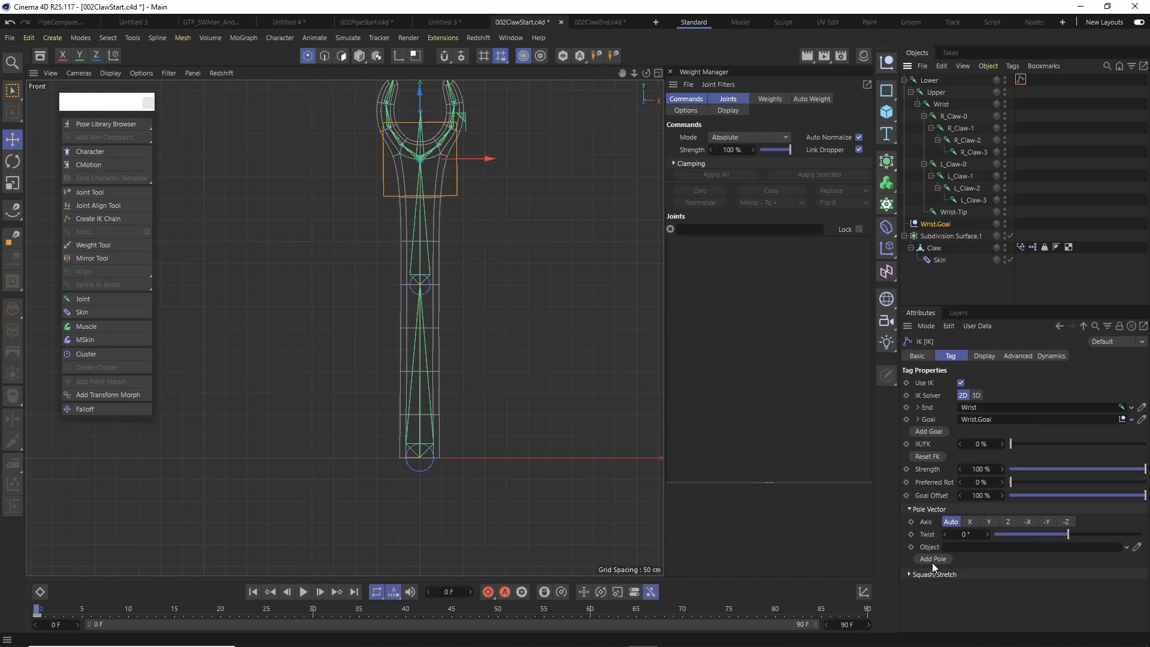
left_click(933, 560)
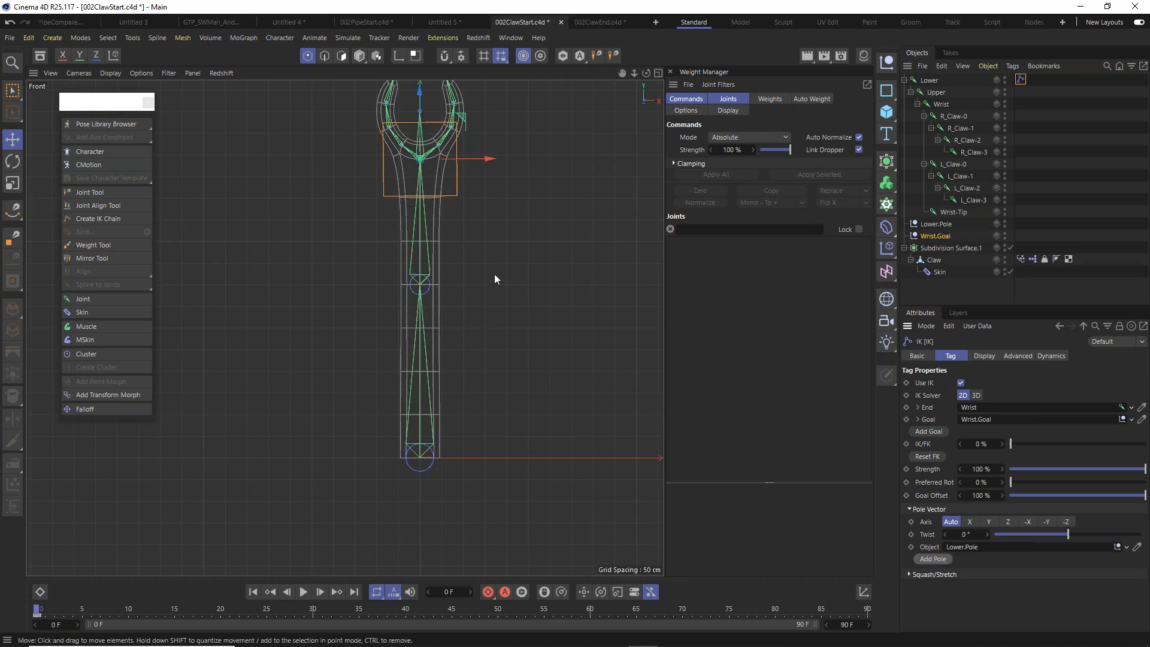
left_click(941, 224)
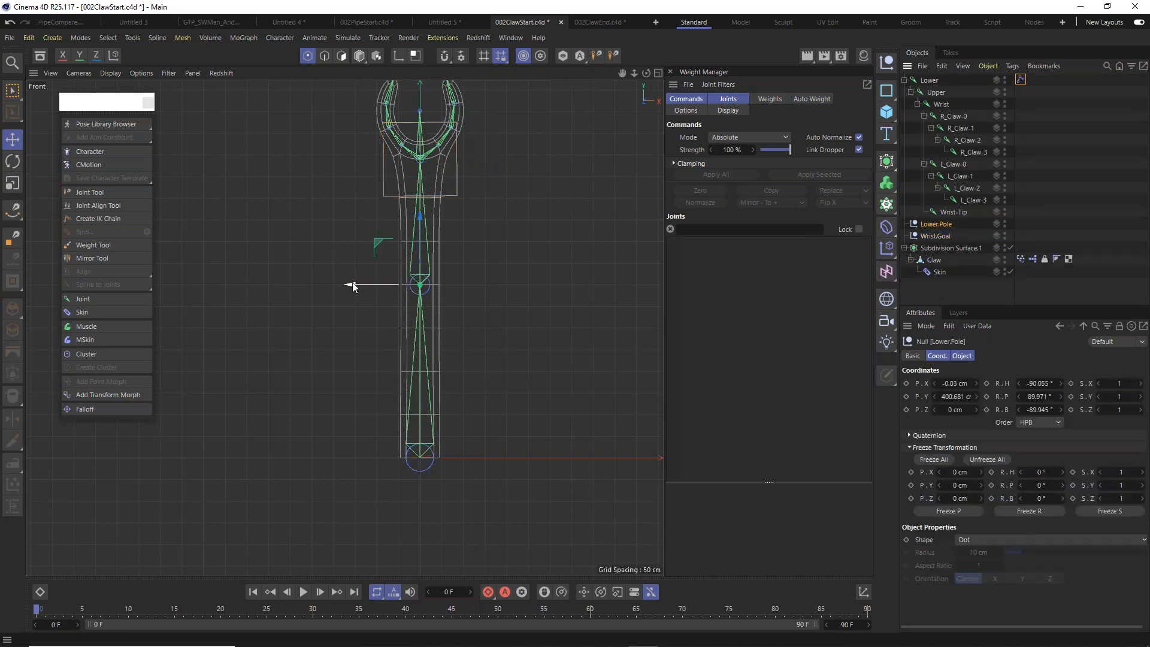
left_click_drag(354, 287, 309, 286)
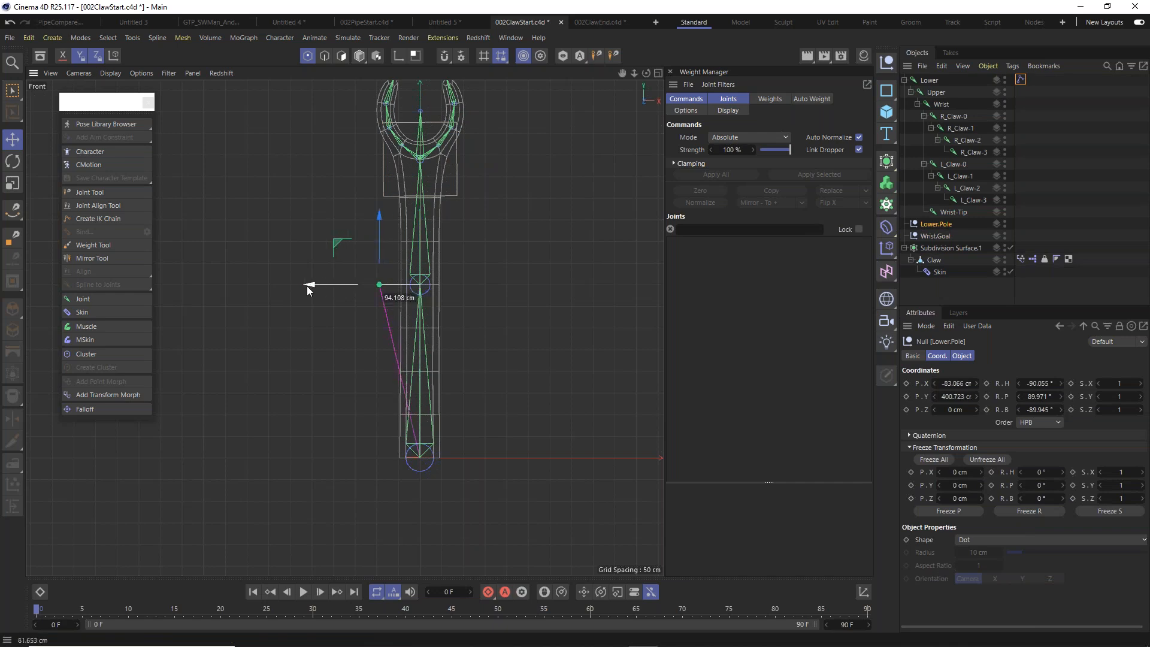
Switch to Model mode, bend the arm slightly with Wrist.Goal, and show it in the Perspective view.
left_click(938, 235)
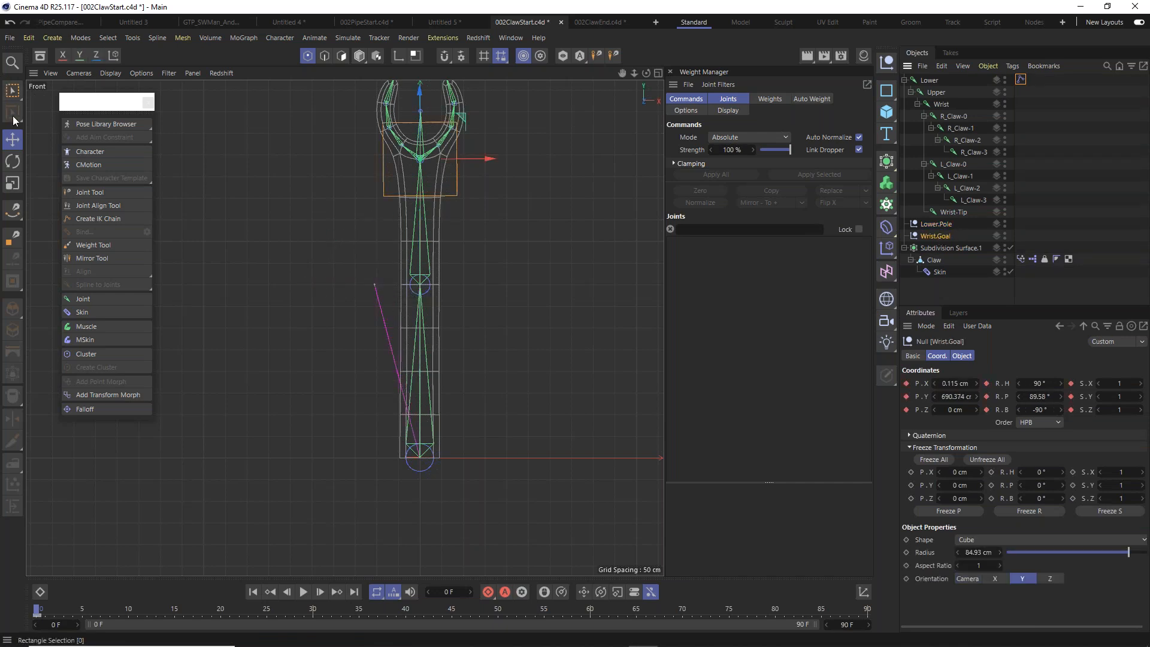
left_click(359, 56)
mouse_move(465, 120)
left_mouse_down()
mouse_move(462, 156)
mouse_move(464, 131)
mouse_move(484, 150)
mouse_move(465, 124)
mouse_move(452, 127)
mouse_move(462, 119)
mouse_move(459, 136)
left_mouse_up()
key("F1")
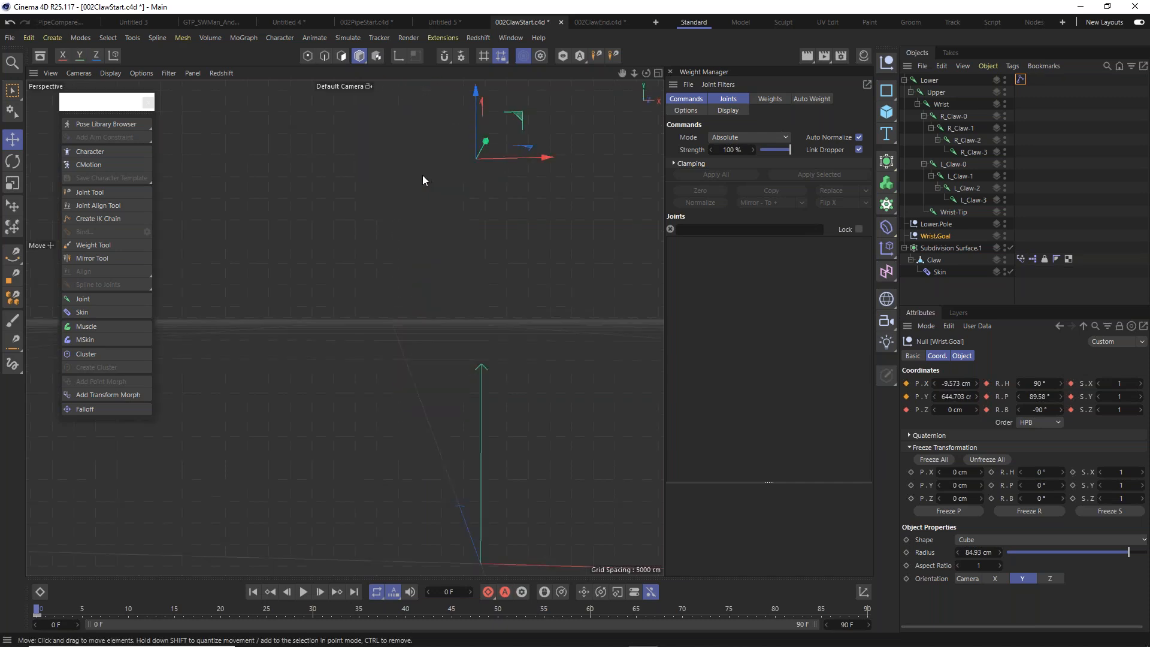
left_click_drag(520, 350, 579, 384, "alt")
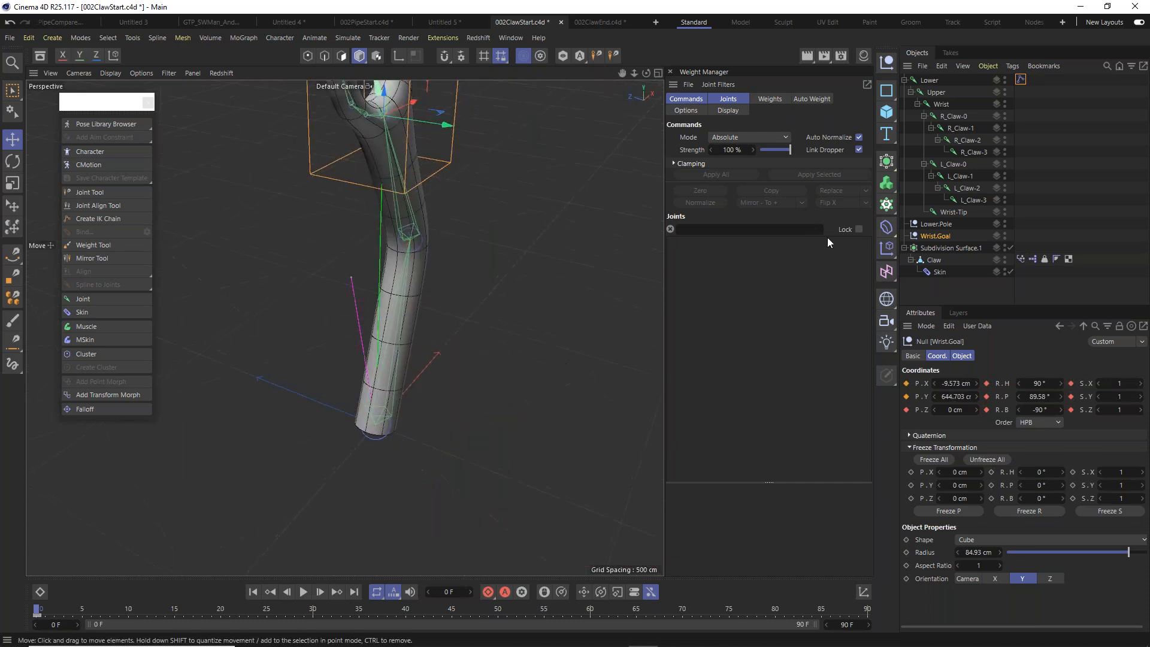
Undo the test bend and move Lower.Pole to the opposite side of the arm, at about X 180 cm.
left_click(936, 224)
left_click_drag(299, 262, 258, 266)
key("ctrl+z")
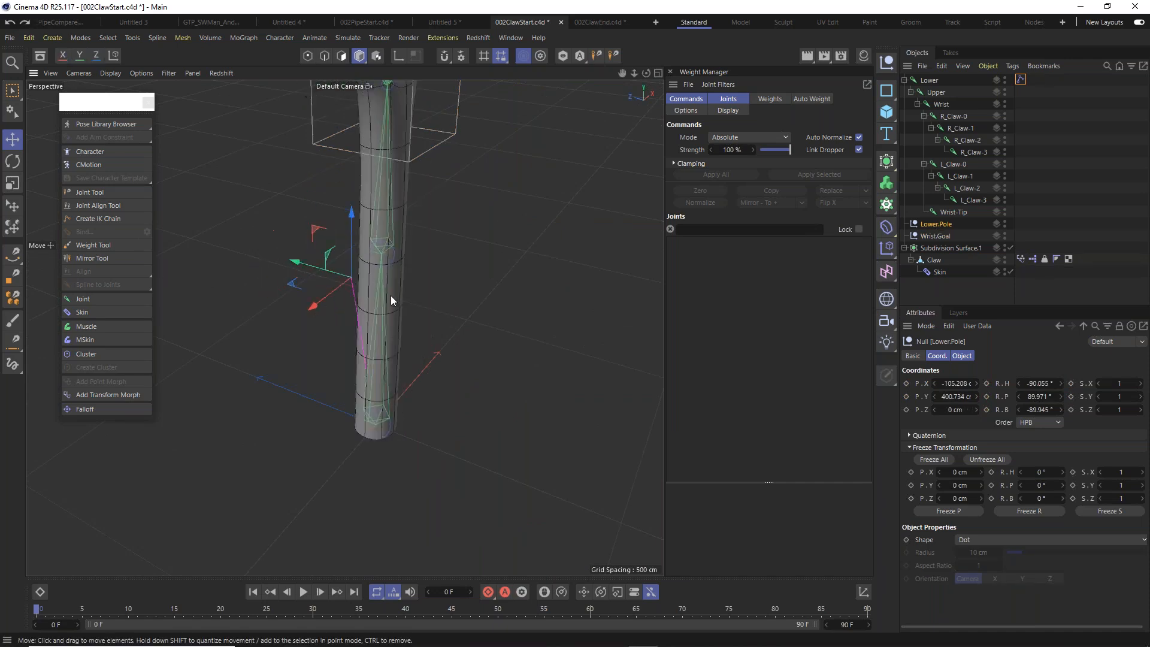
left_click_drag(379, 300, 414, 271, "alt")
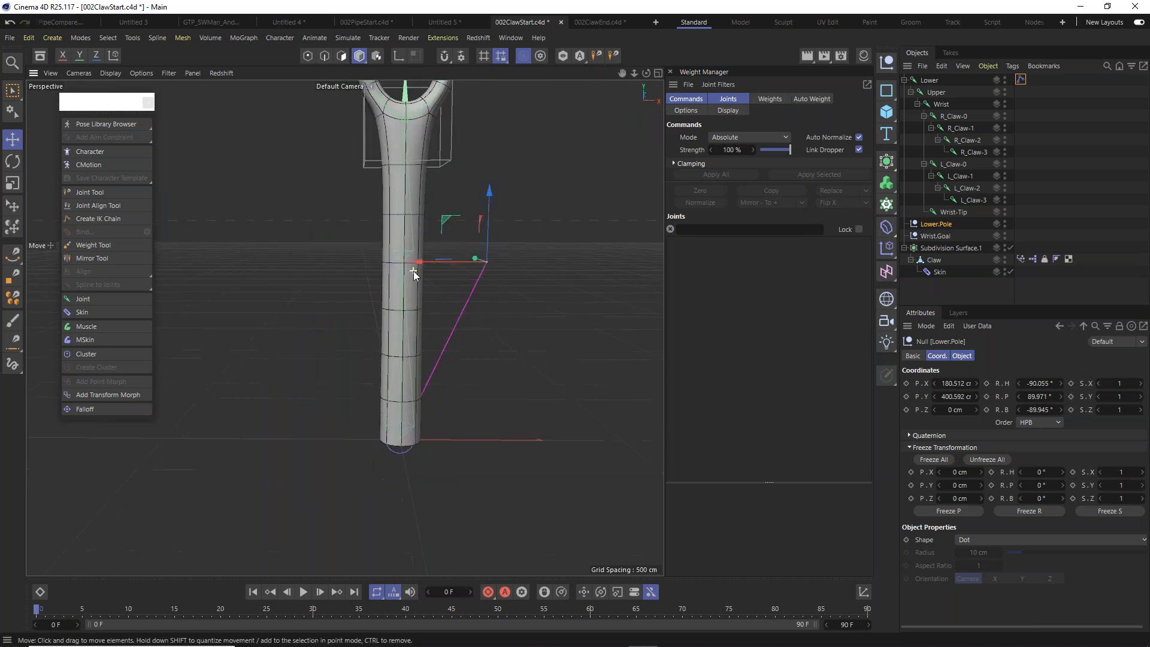
Bend the arm by moving Wrist.Goal to about X 90 cm, Y 560 cm, and flip the elbow with Lower.Pole at about X -190 cm.
left_click(936, 235)
left_click_drag(452, 119, 482, 166)
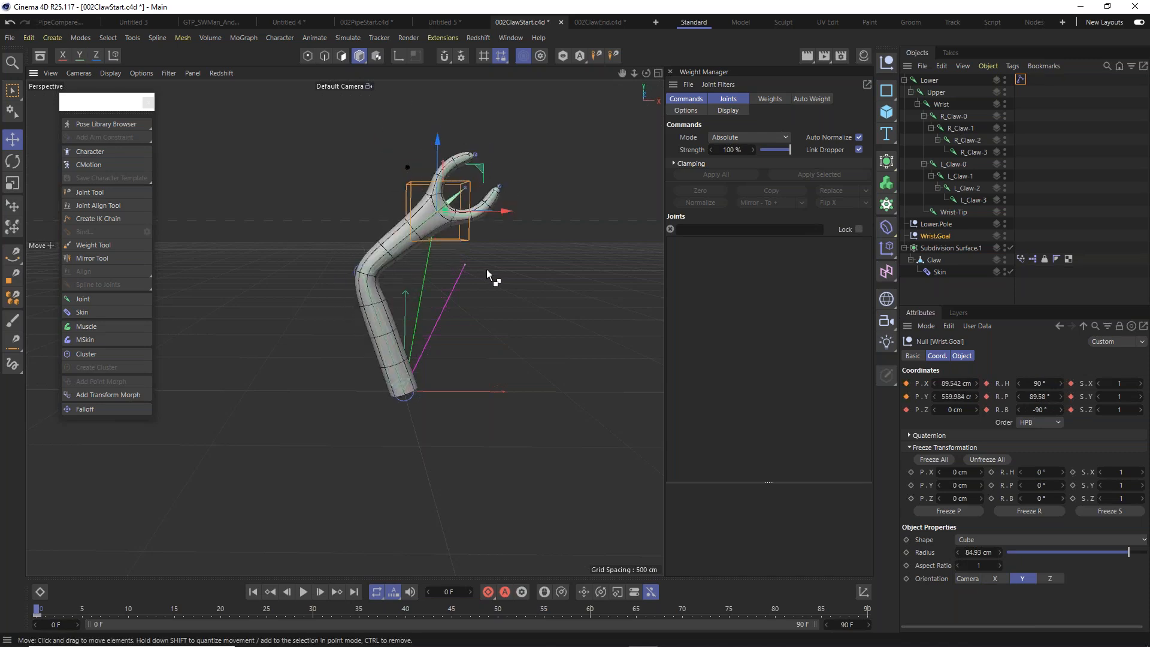
left_click(943, 227)
left_click_drag(397, 265, 295, 264)
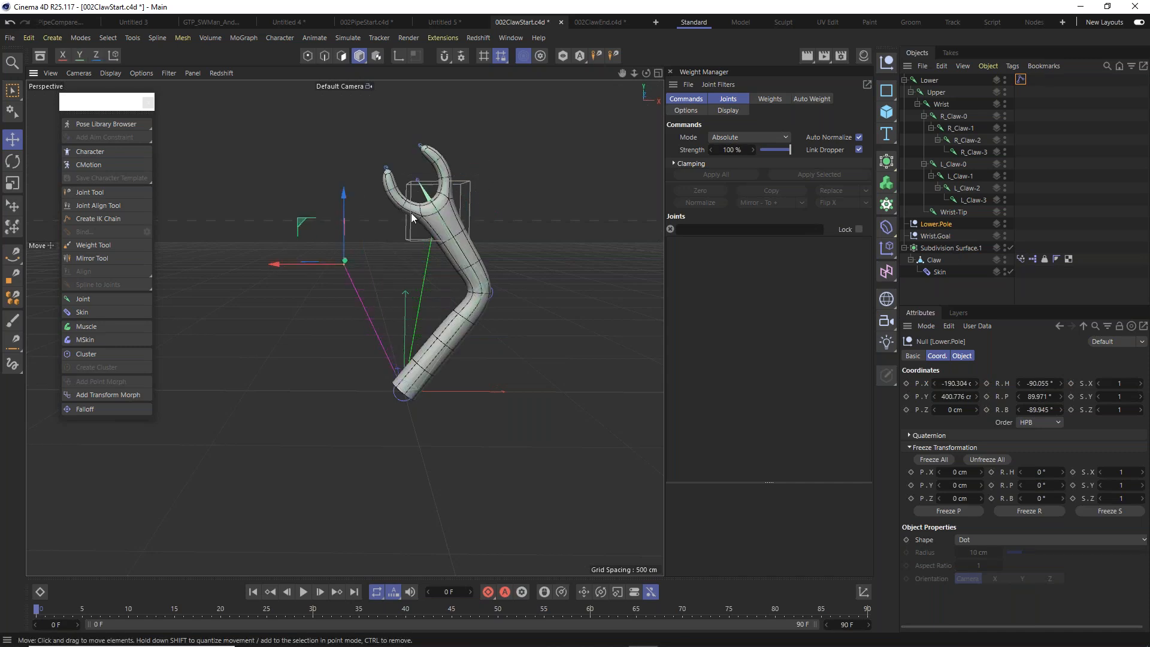
Try moving Lower.Pole back across the arm, and undo the recent pole and wrist goal moves.
scroll(400, 215, "up", 2)
left_click(13, 142)
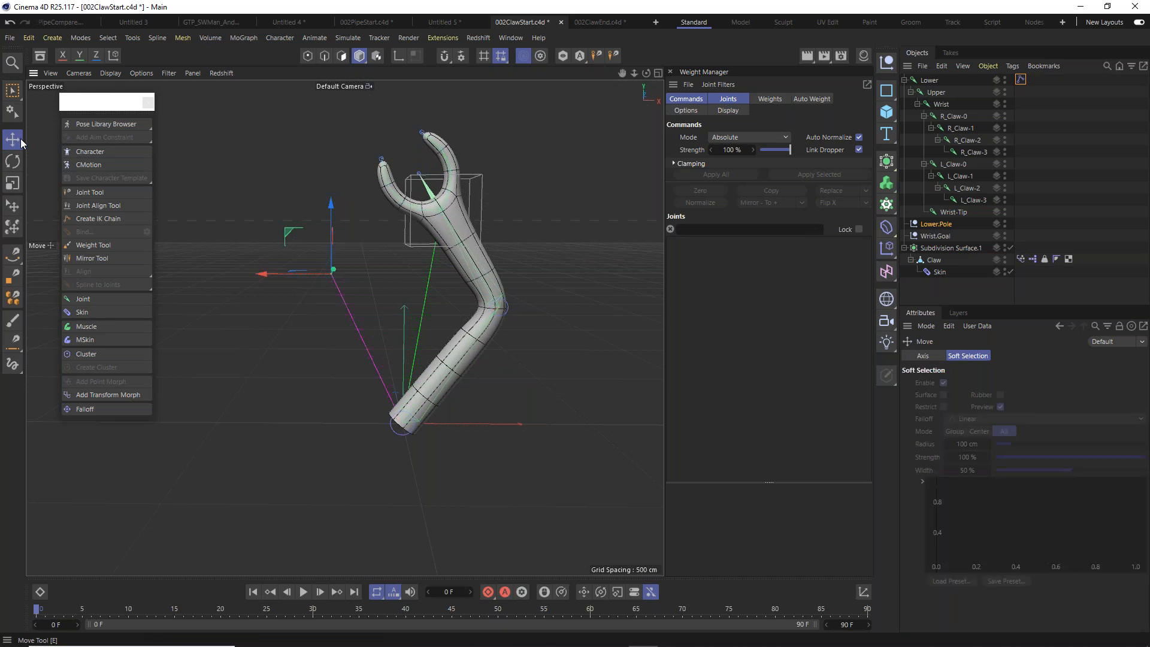
left_click_drag(264, 270, 424, 281)
key("ctrl+z")
key("ctrl+z")
key("ctrl+z")
key("ctrl+z")
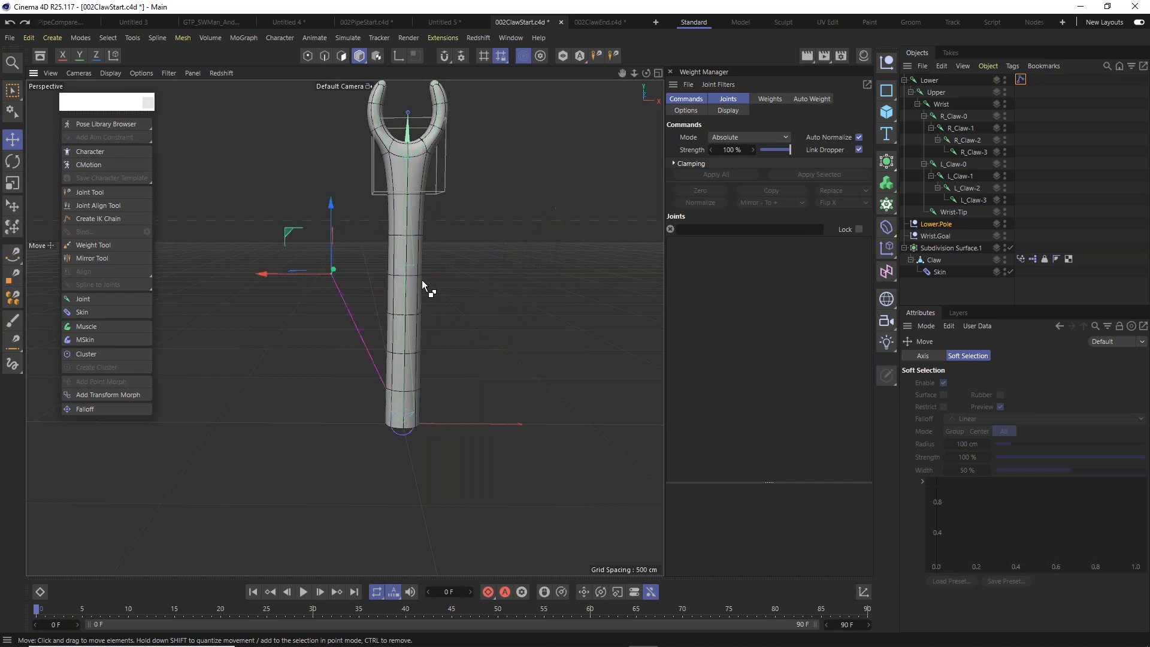
key("ctrl+z")
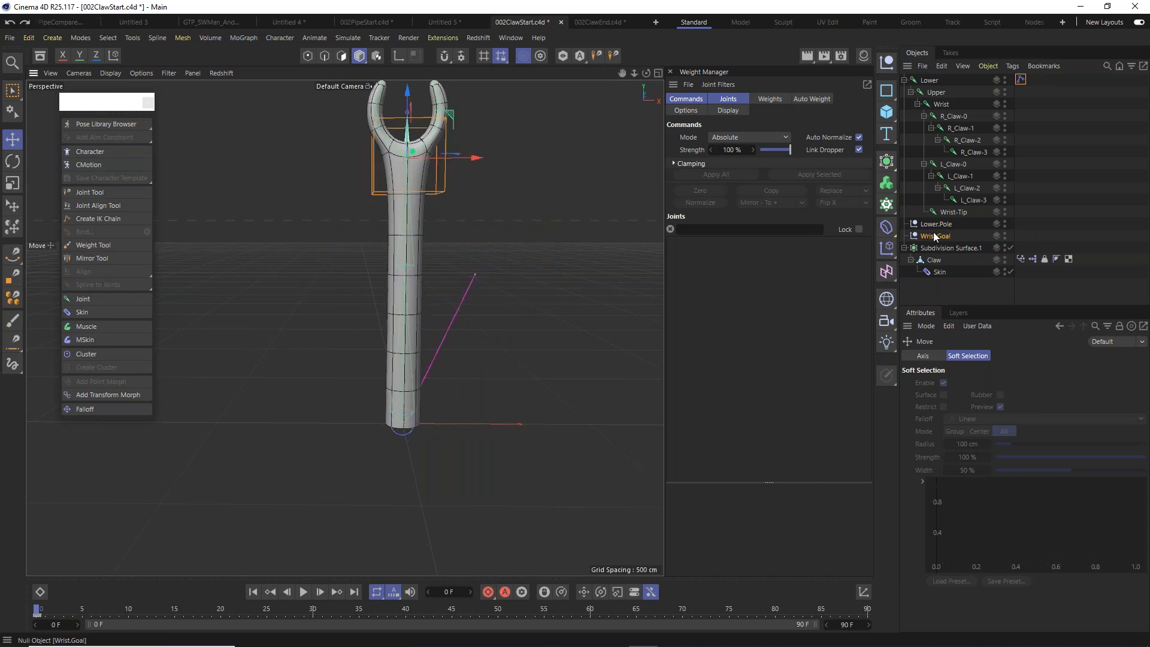
Undo the remaining pole and wrist goal moves, and show the straight arm in the Front view.
key("ctrl+z")
key("ctrl+z")
key("ctrl+z")
key("ctrl+z")
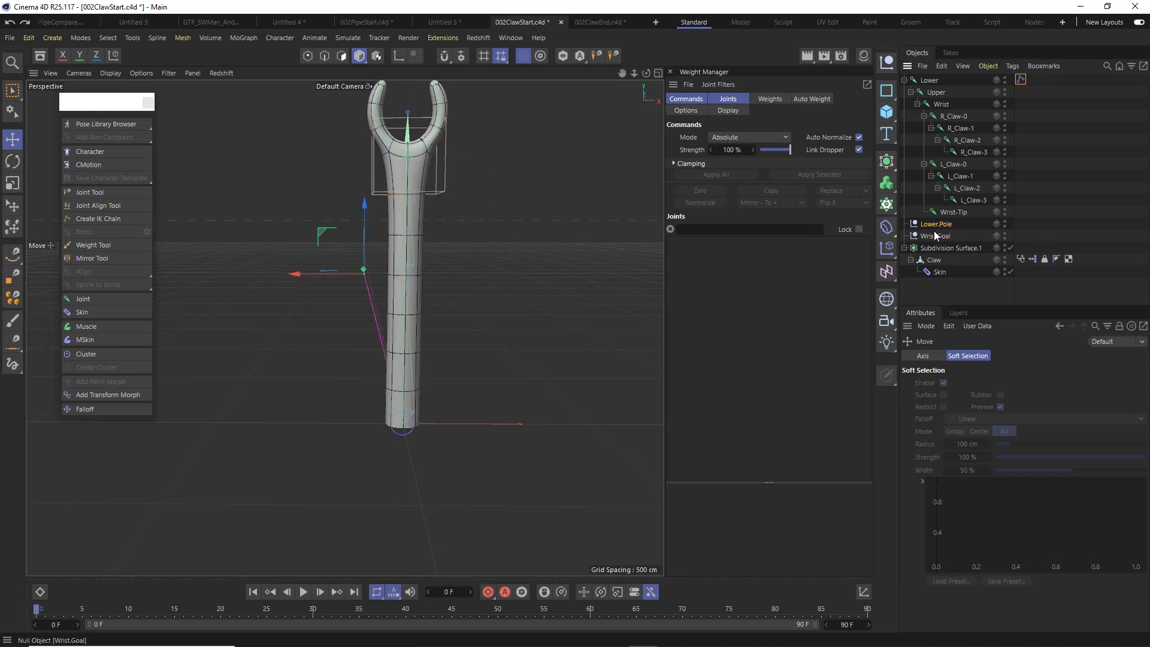
left_click(933, 235)
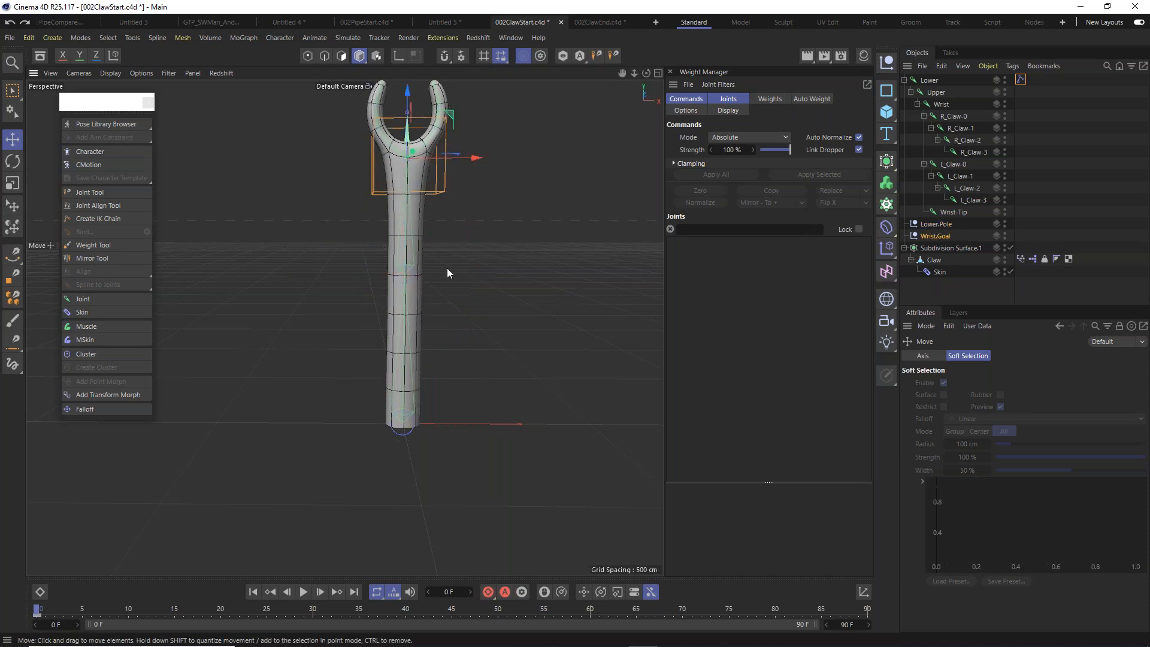
key("F4")
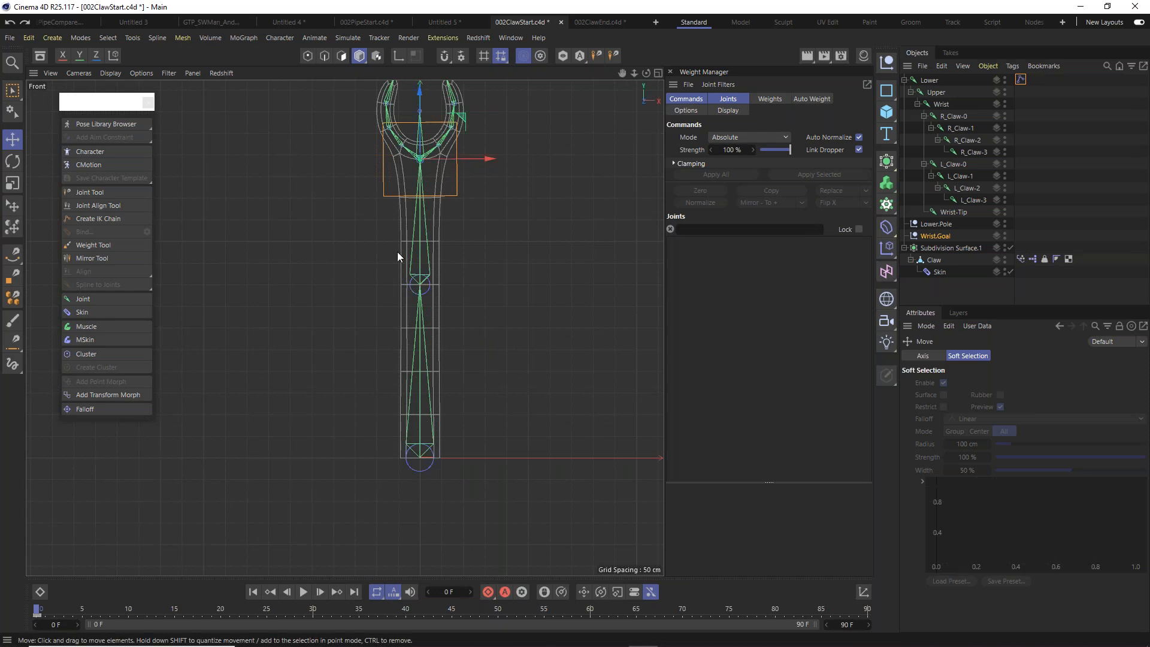
scroll(433, 295, "up", 10)
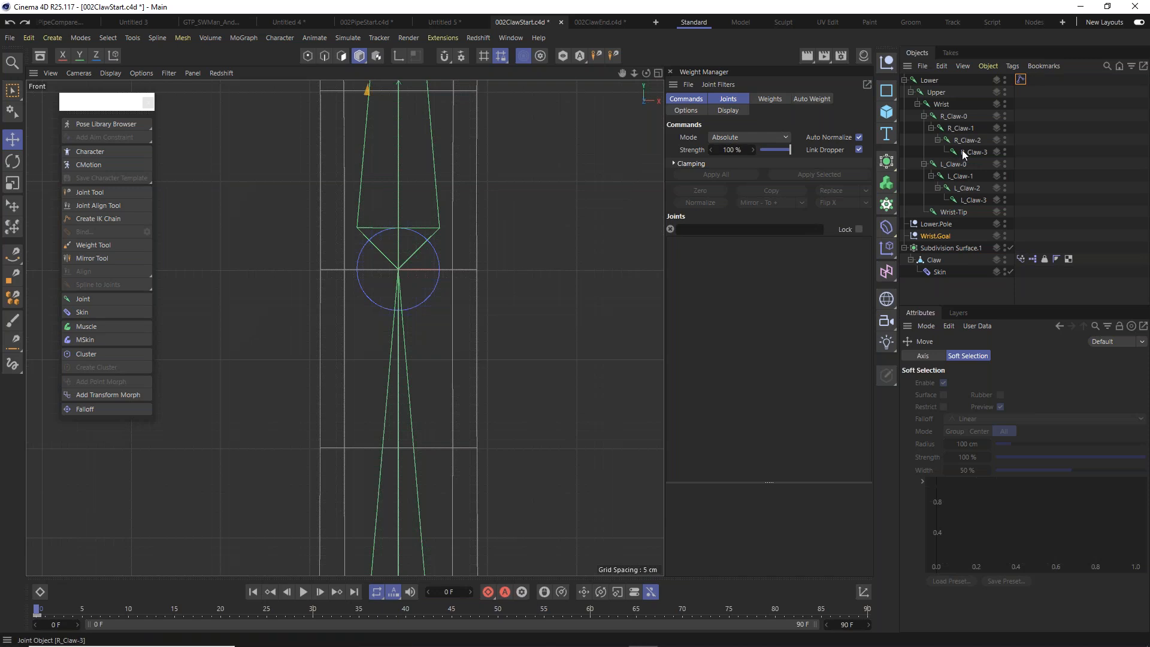
Try shifting the Upper joint slightly sideways at the elbow, and undo the move.
left_click(936, 92)
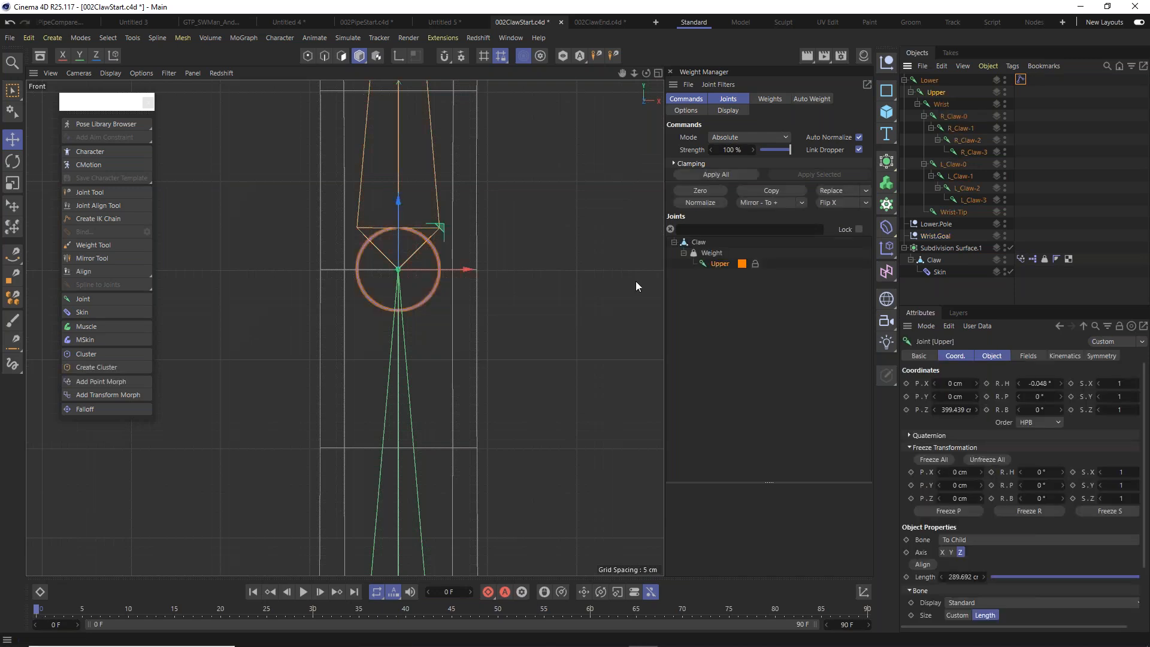
scroll(567, 324, "down", 5)
left_click(931, 81)
left_click(932, 94)
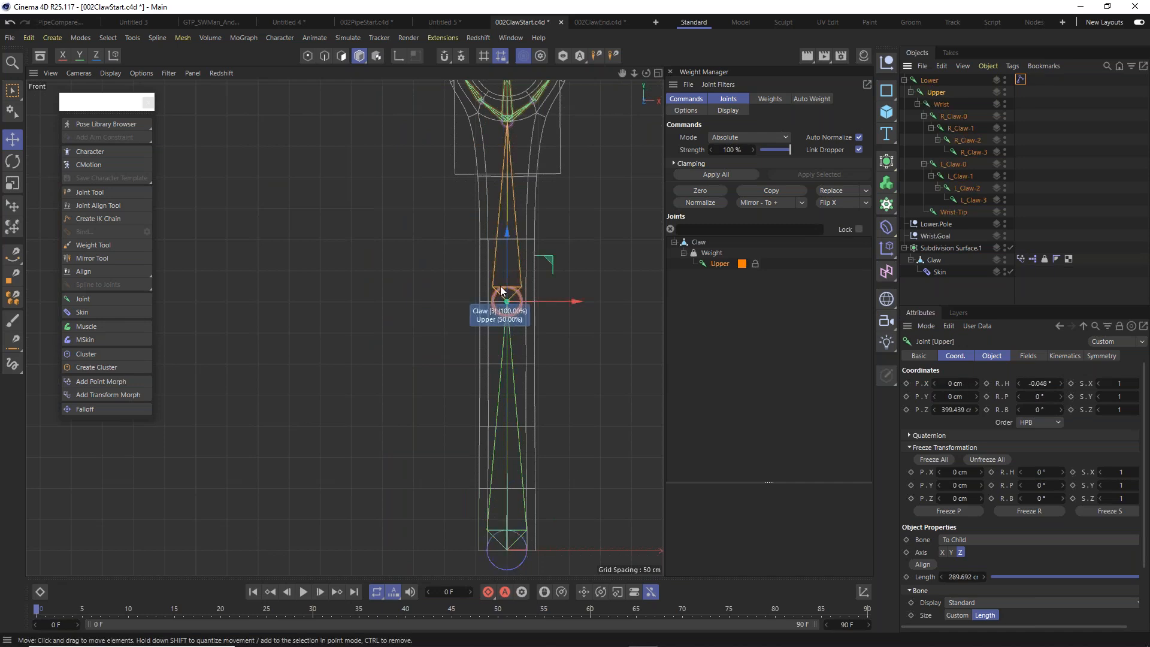
scroll(501, 286, "up", 5)
middle_click_drag(559, 328, 479, 279, "alt")
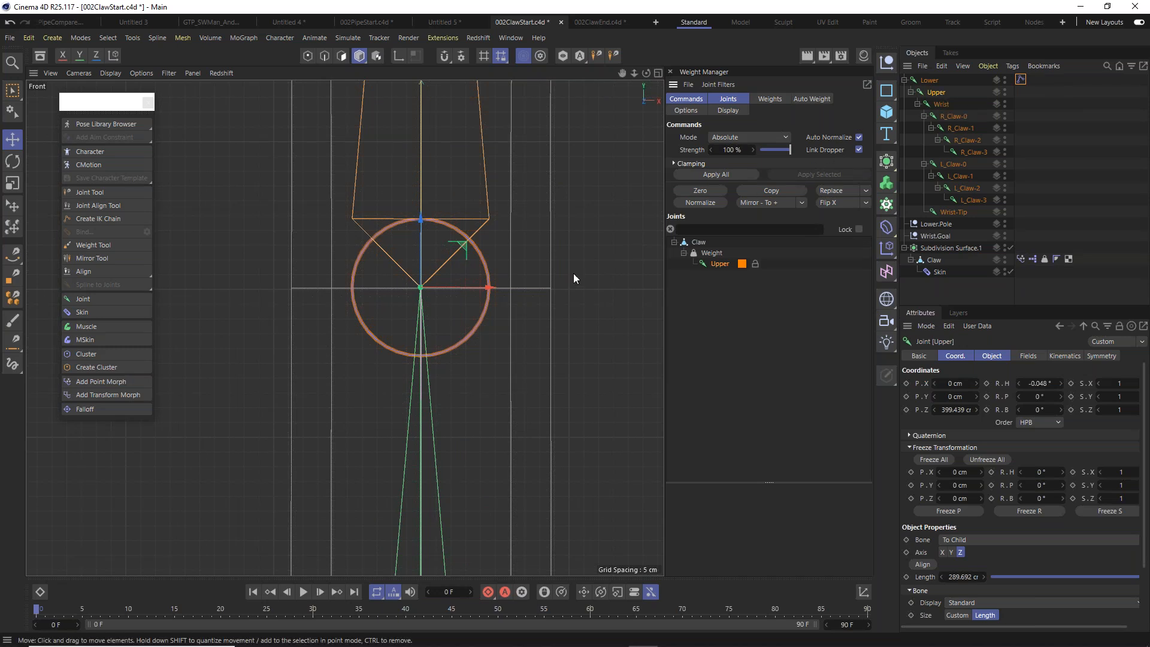
left_click_drag(490, 288, 499, 275)
scroll(499, 275, "down", 10)
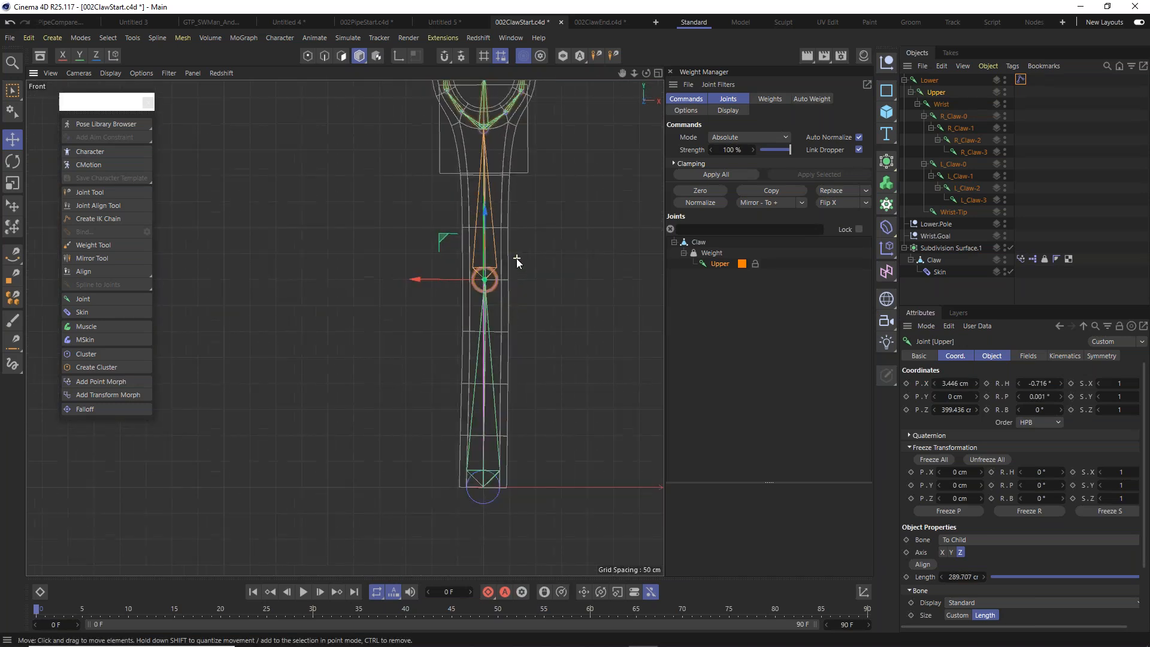
scroll(517, 262, "up", 10)
key("ctrl+z")
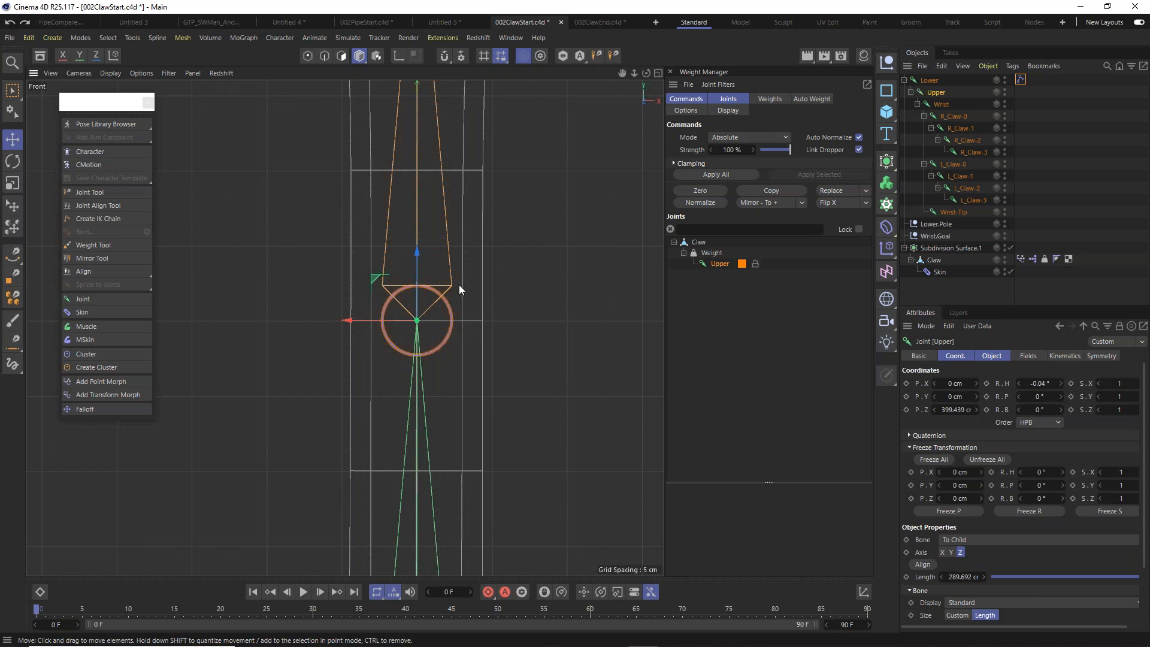
scroll(459, 285, "down", 2)
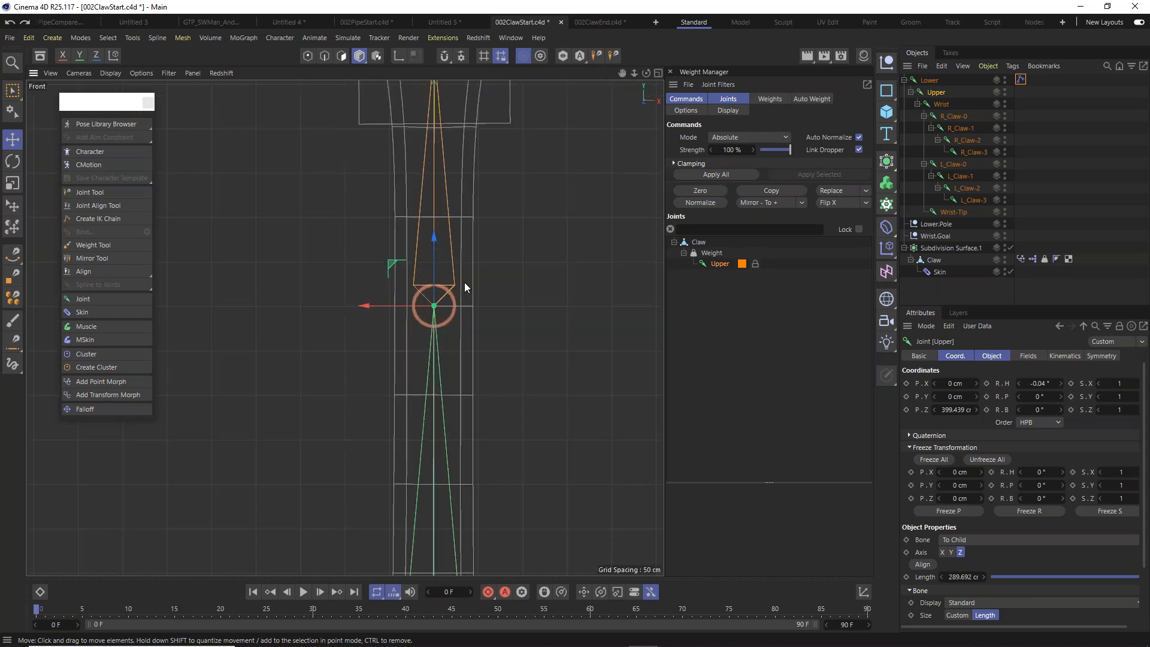
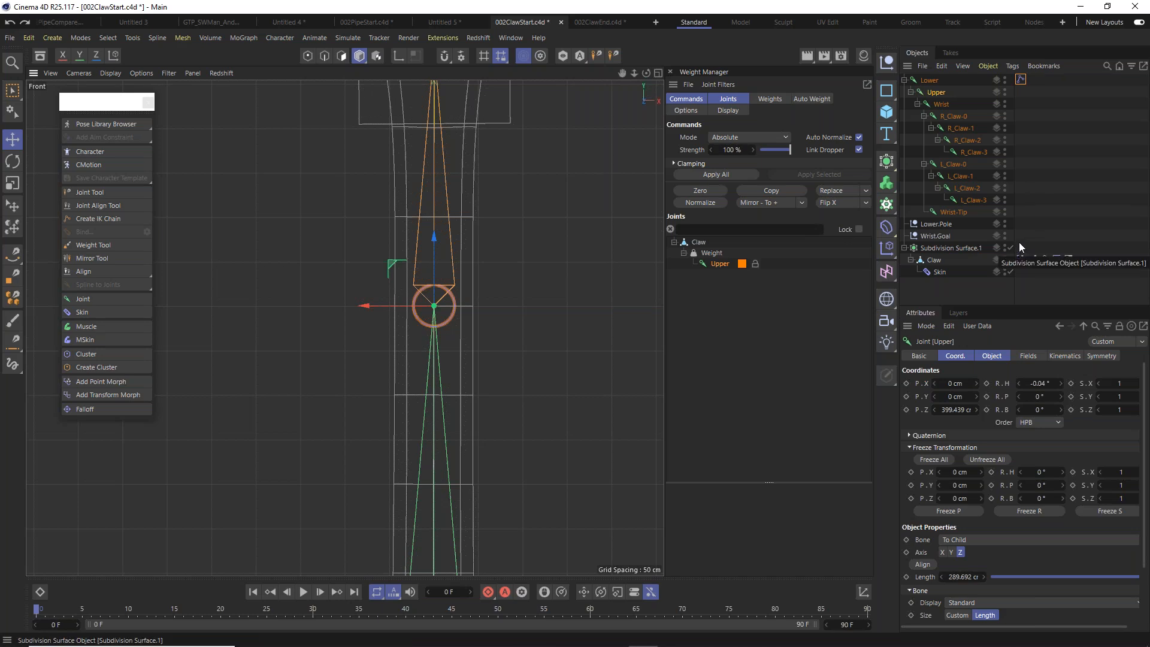
Disable the Skin deformer of the Claw mesh.
left_click(943, 272)
left_click(1011, 272)
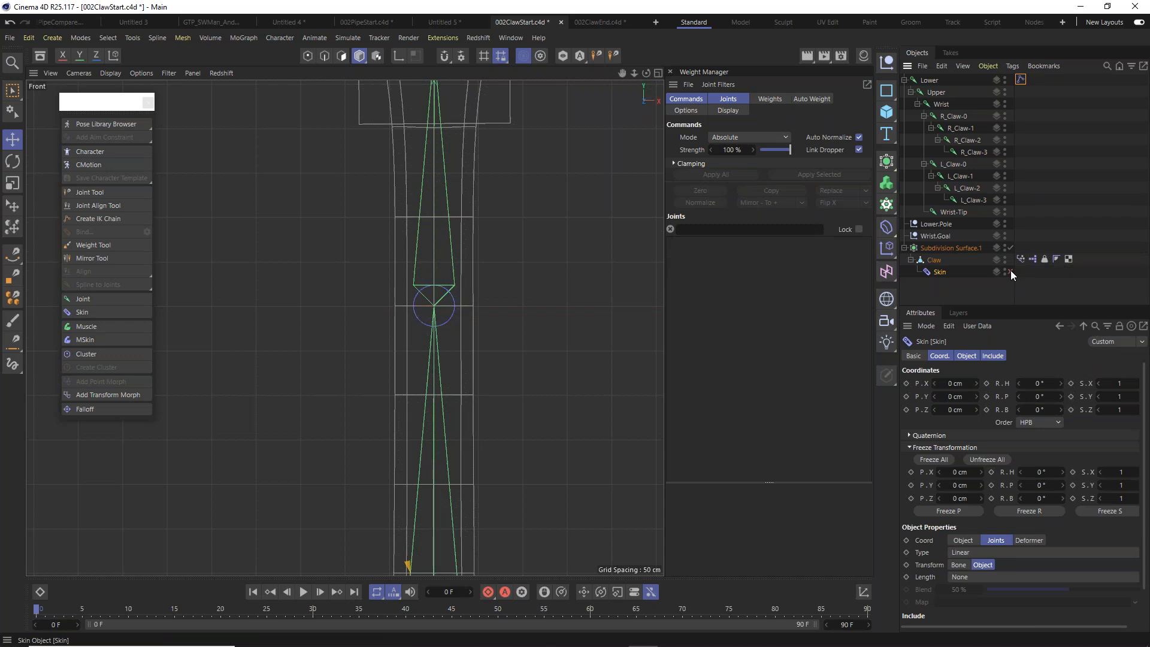
Try moving the Upper joint sideways while the IK expression is active, and undo the moves.
left_click(935, 93)
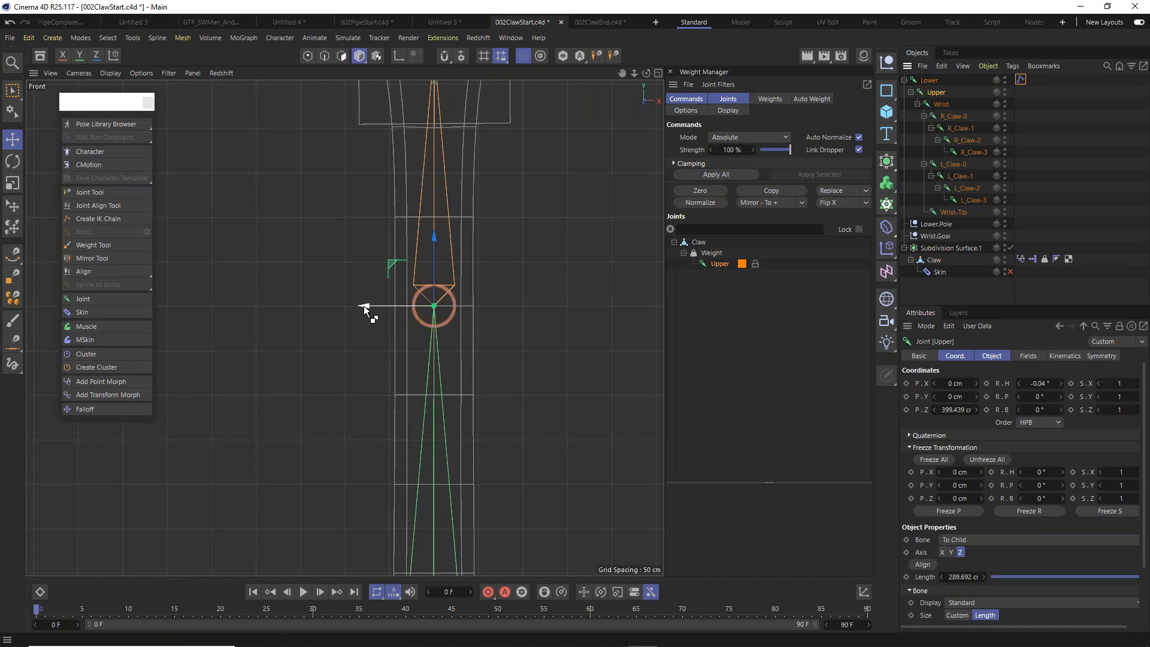
mouse_move(365, 306)
left_mouse_down()
mouse_move(336, 309)
mouse_move(363, 318)
left_mouse_up()
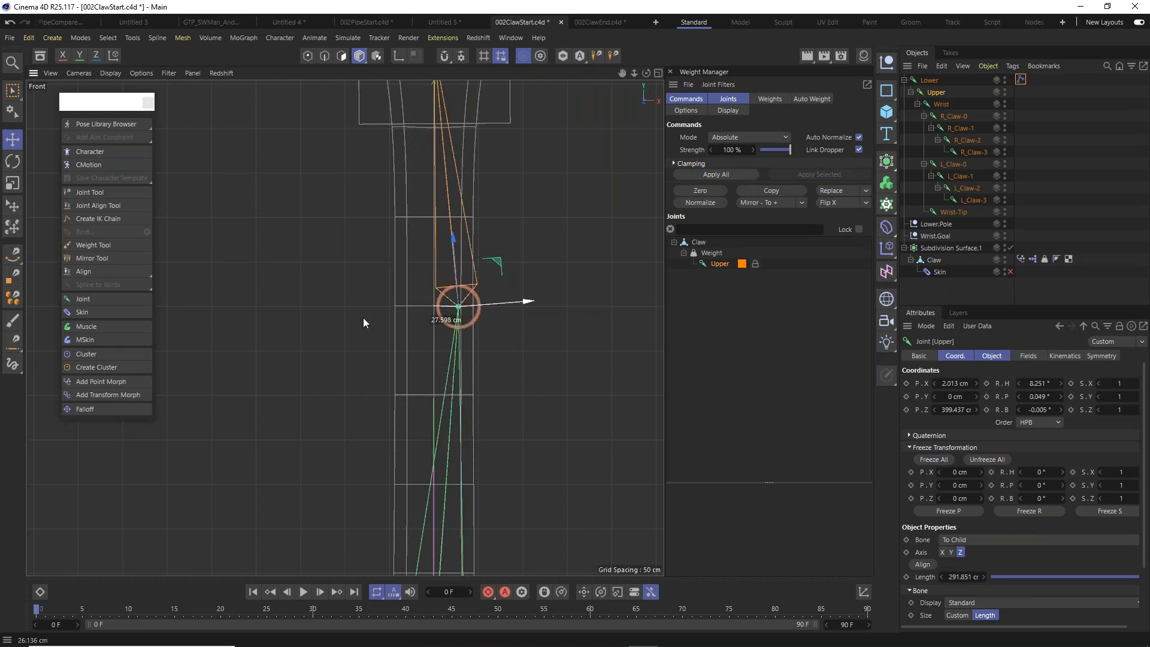
key("ctrl+z")
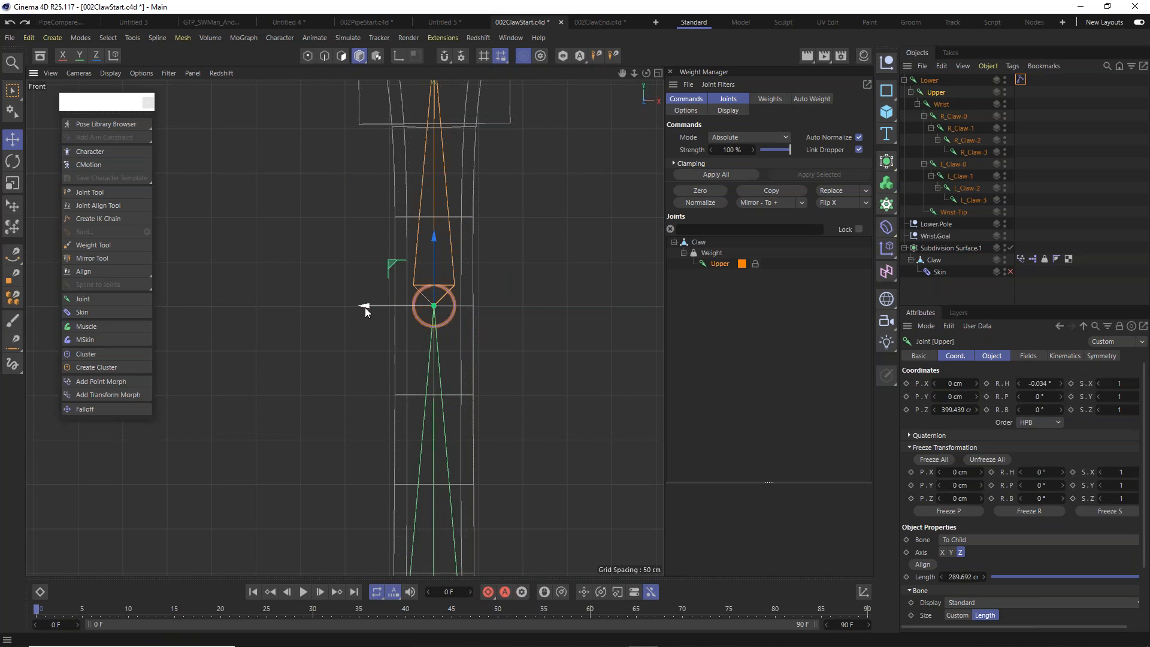
left_click_drag(365, 307, 359, 307)
key("ctrl+z")
left_click_drag(364, 307, 508, 230)
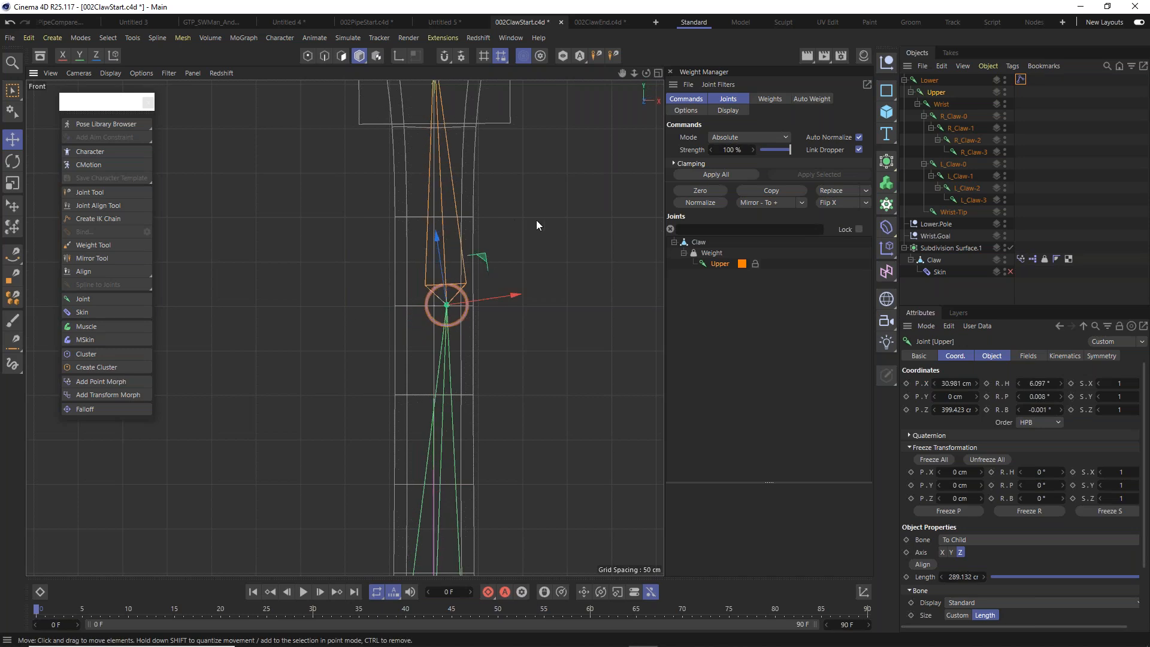
key("ctrl+z")
key("ctrl+z")
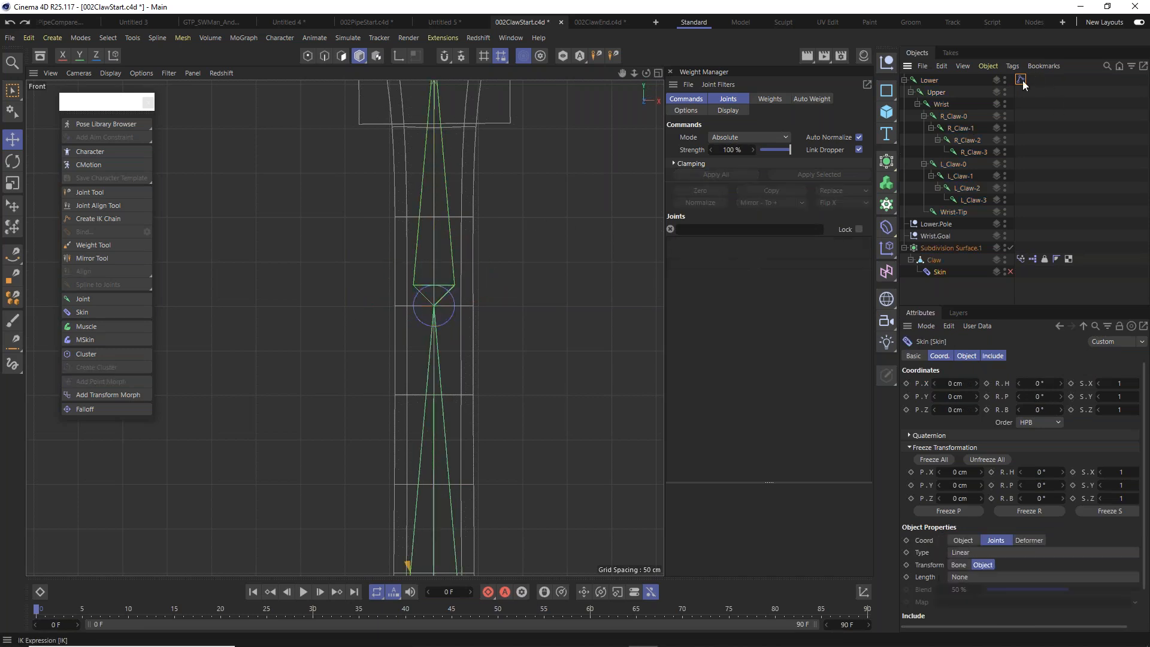
Disable the IK expression on the Lower joint.
left_click(1021, 80)
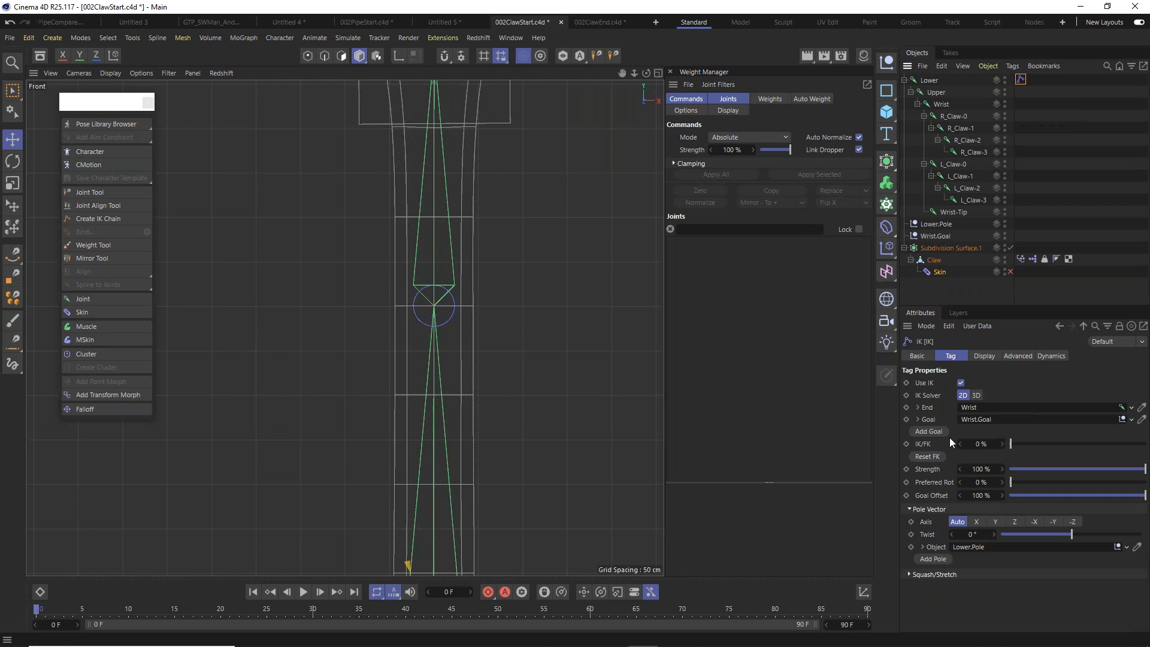
left_click(922, 356)
left_click(973, 448)
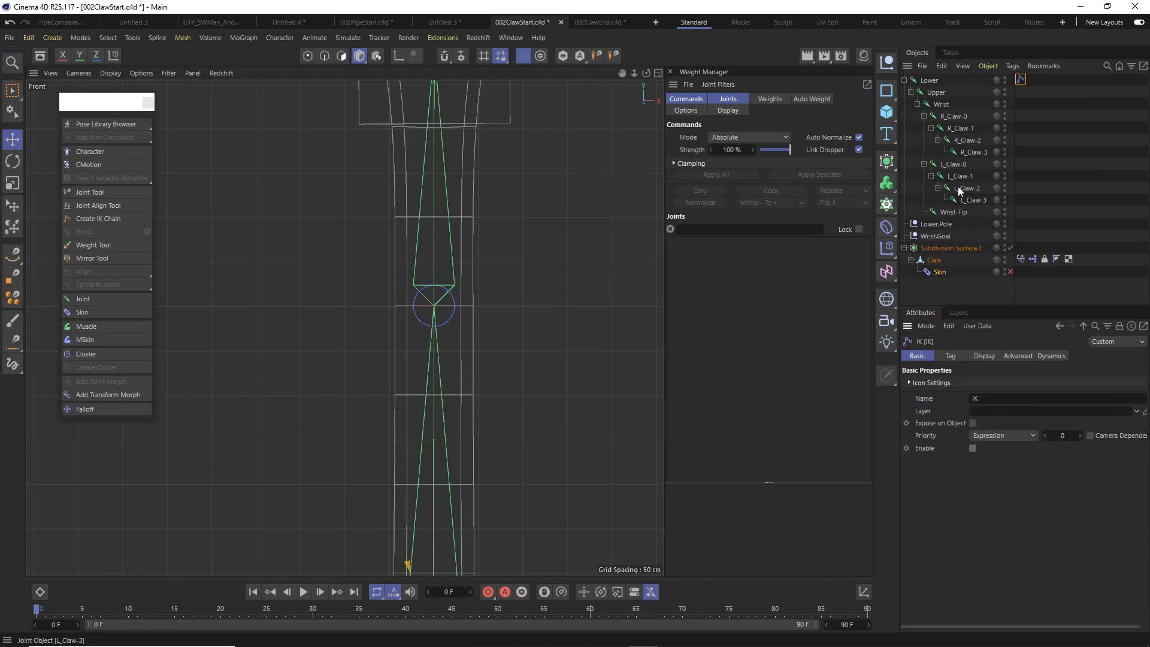
Try nudging Lower.Pole sideways with the IK expression disabled, and undo the move.
left_click(936, 93)
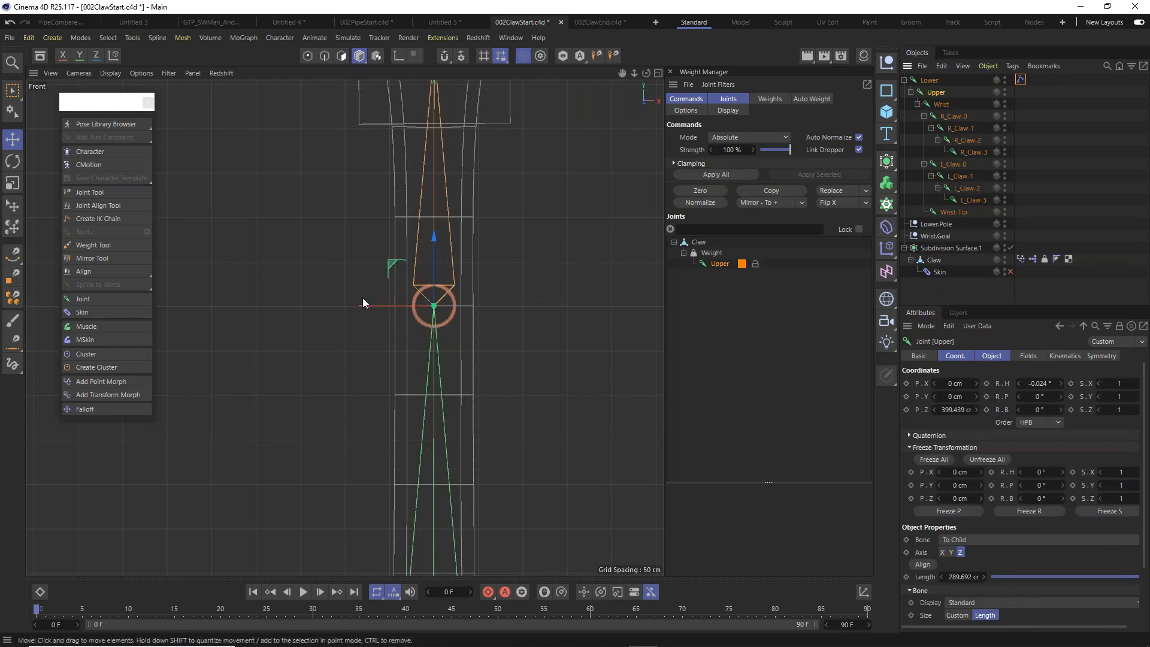
left_click(936, 236)
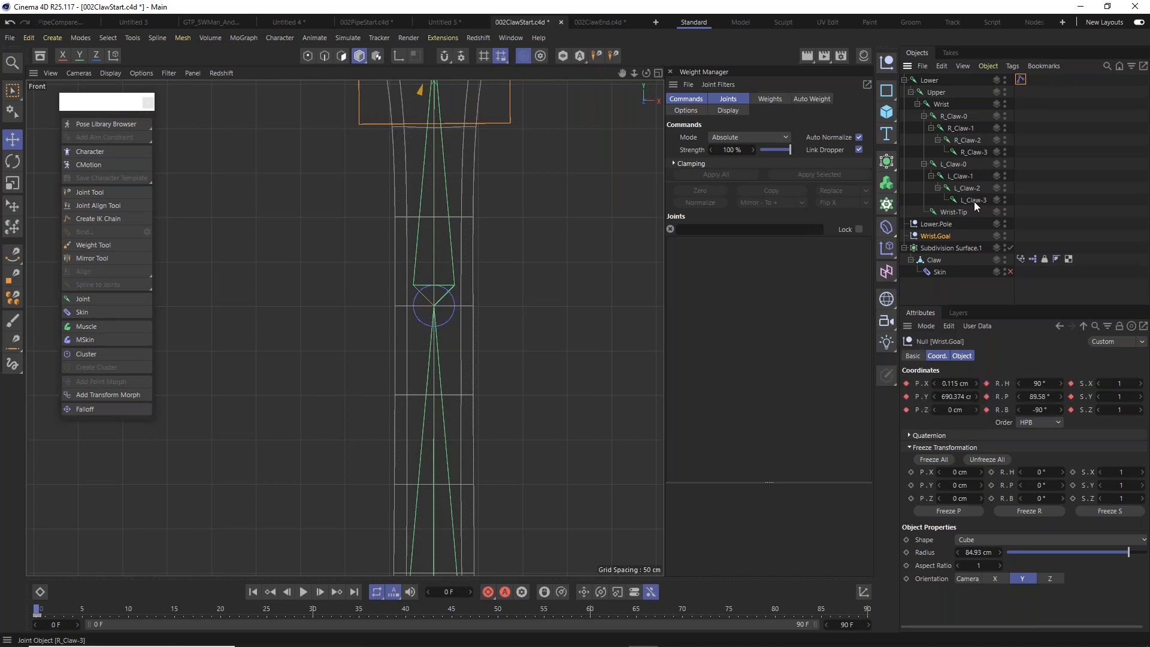
left_click(929, 225)
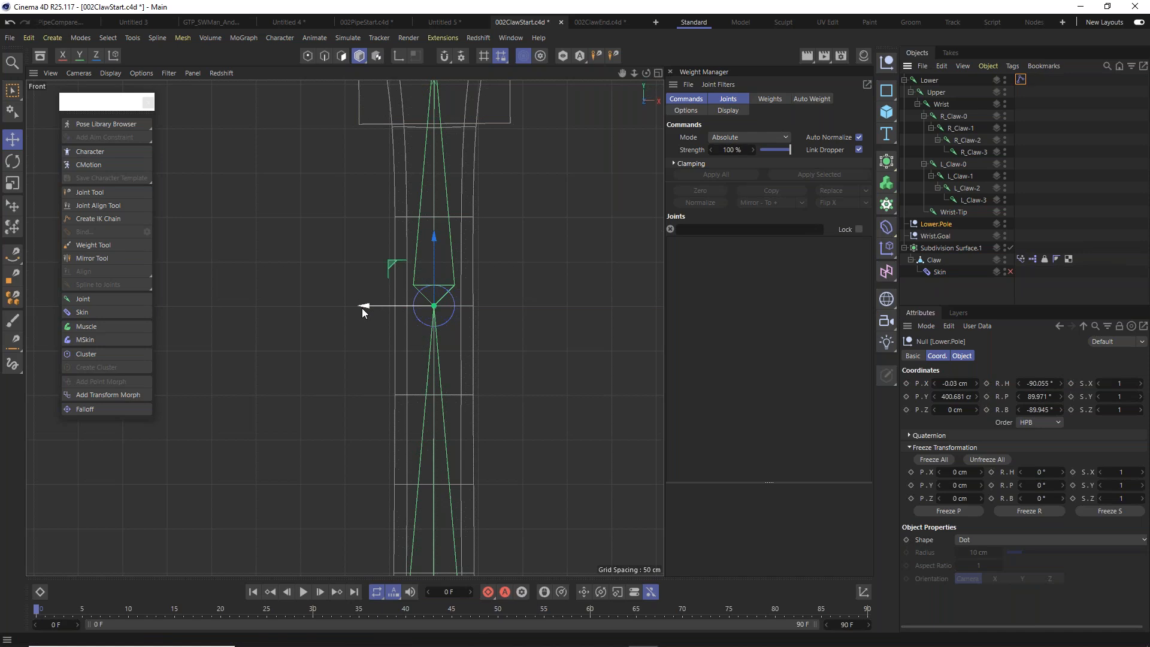
left_click_drag(362, 308, 363, 309)
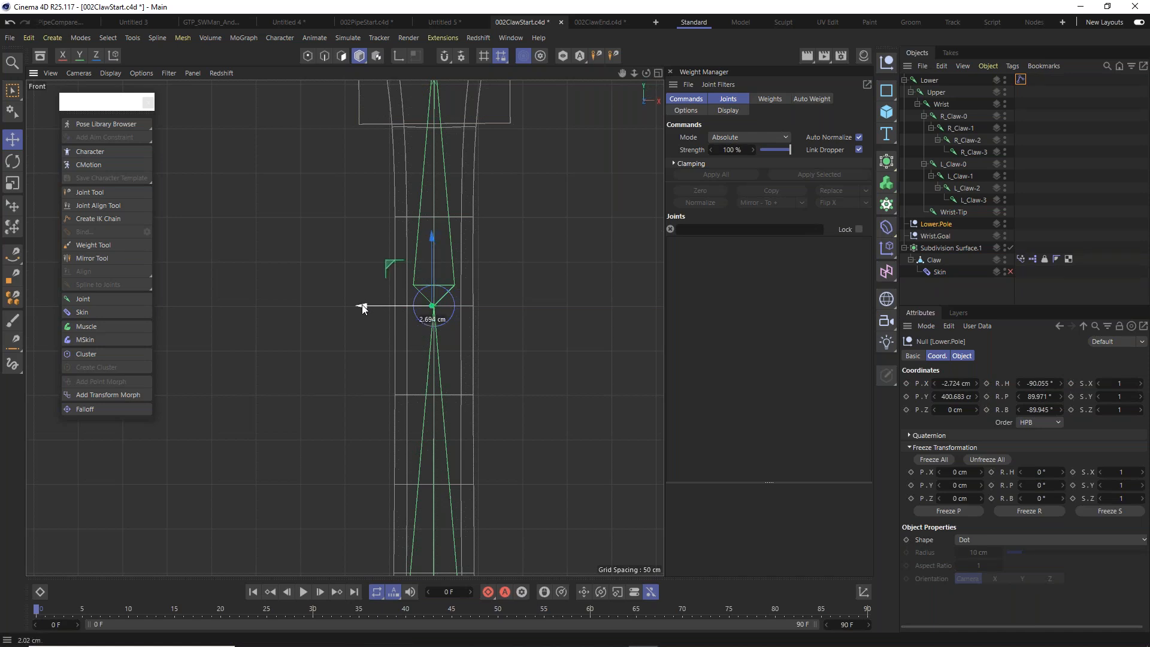
key("ctrl+z")
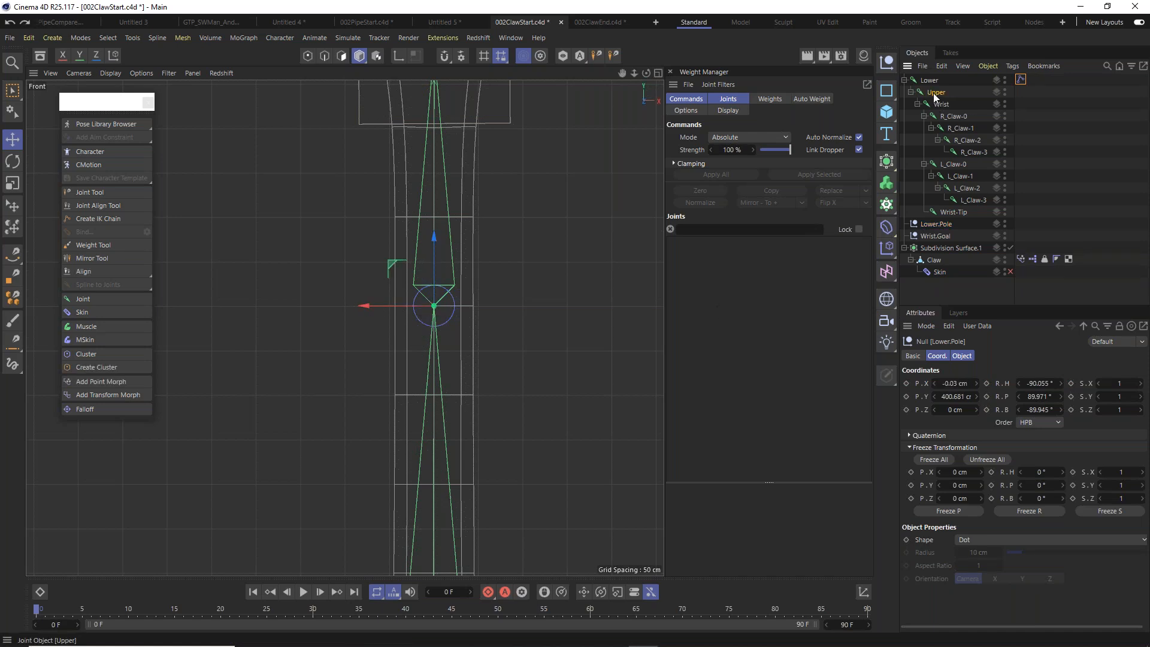
Move the Upper joint slightly sideways off the arm's centre line, to about X 6.7 cm.
left_click(935, 92)
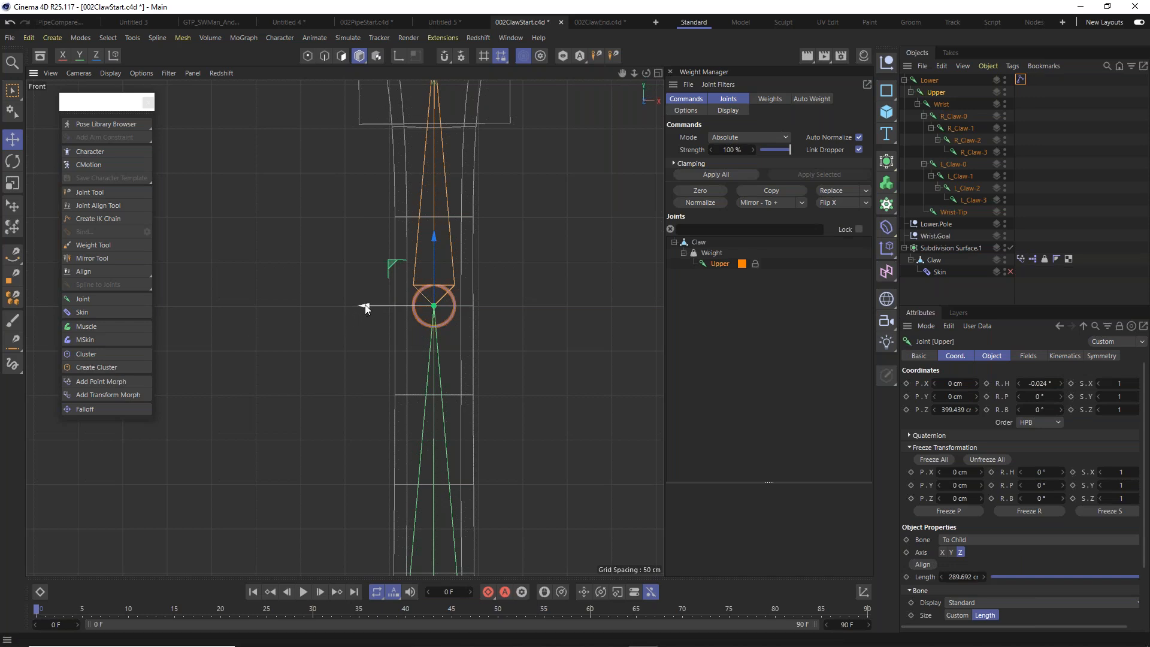
left_click_drag(367, 305, 360, 310)
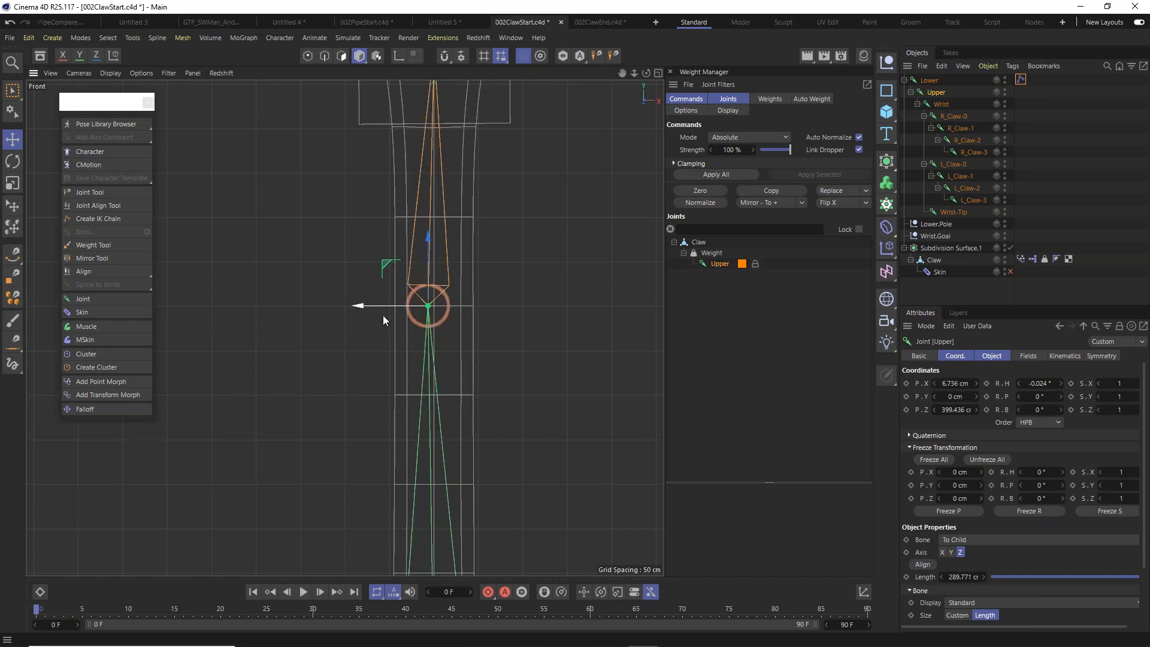
scroll(415, 323, "down", 4)
middle_click_drag(441, 318, 447, 301, "alt")
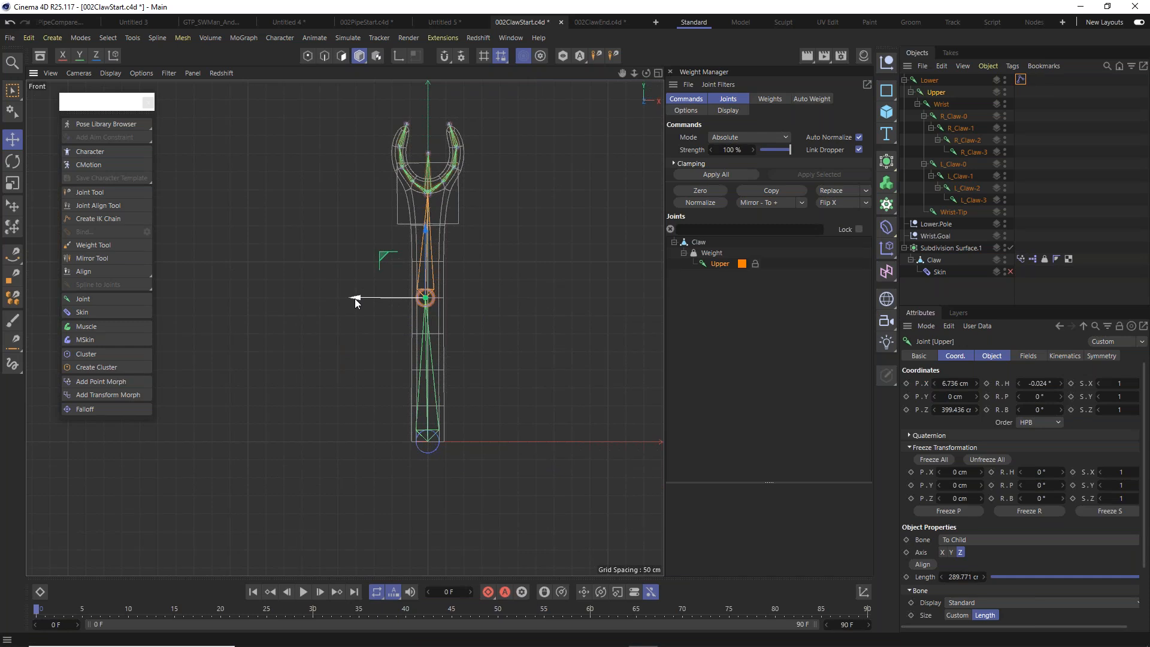
scroll(457, 296, "up", 3)
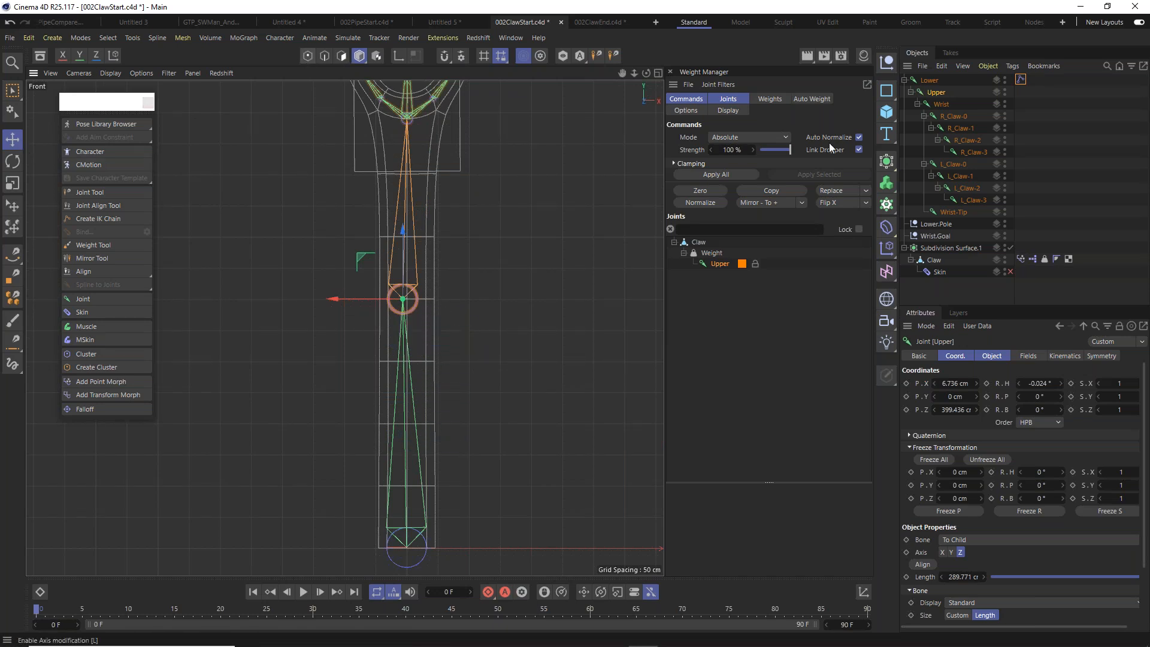
Rectangle-select the Claw mesh's elbow row of points in Points mode and shift it slightly toward the offset Upper joint.
left_click(934, 260)
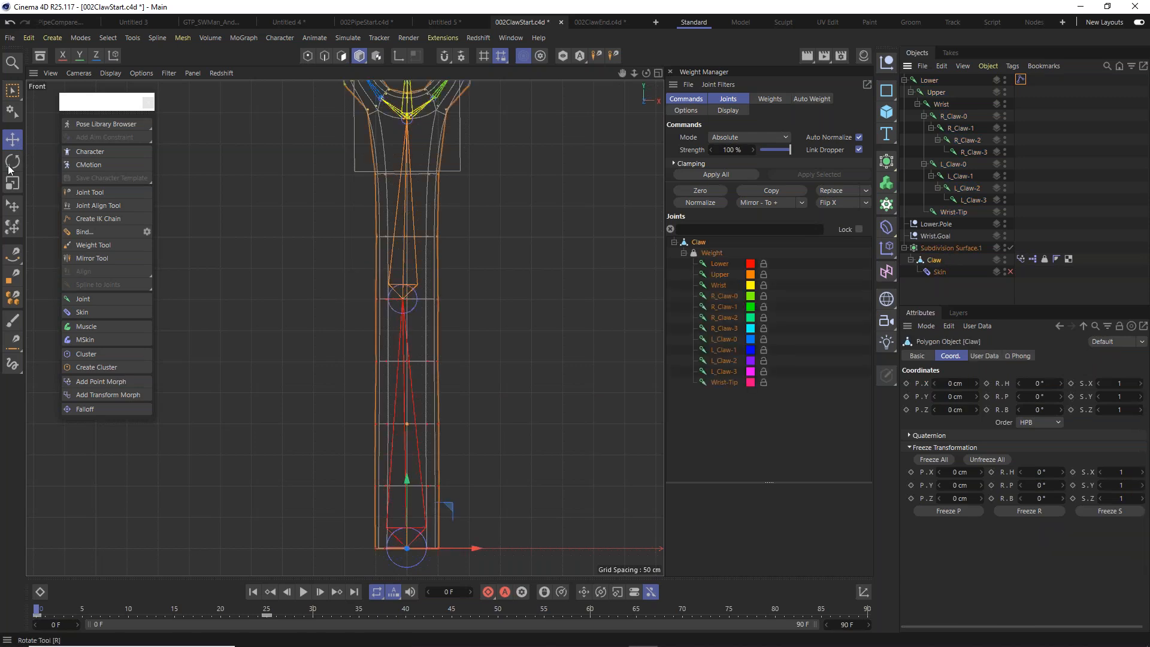
left_click(12, 90)
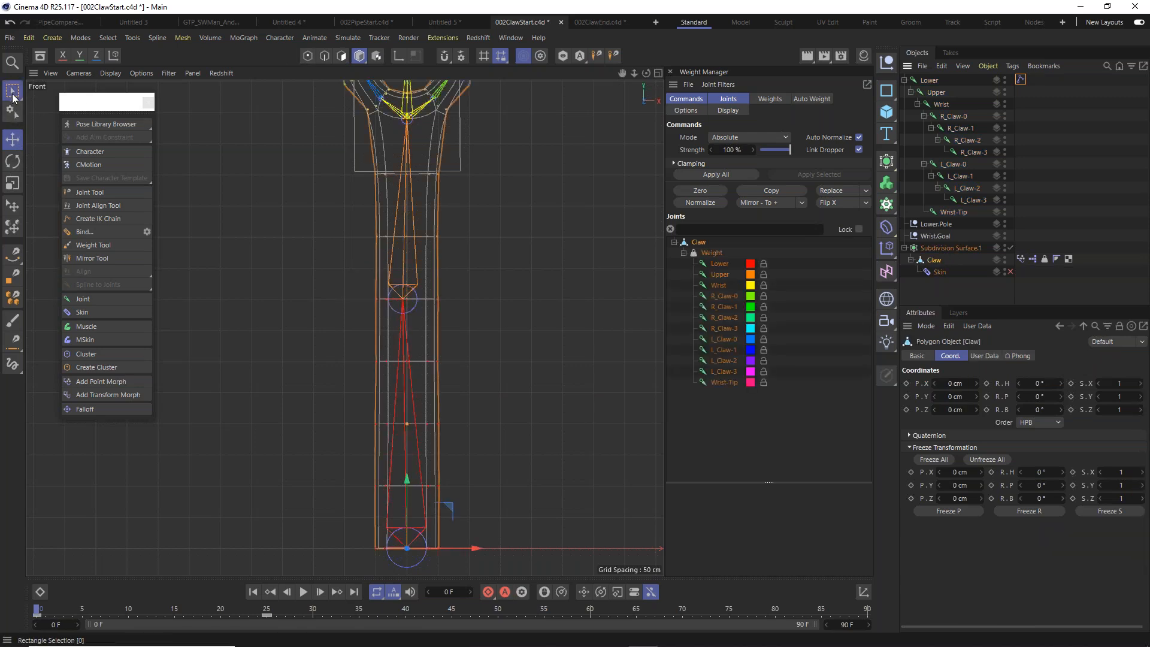
left_click_drag(344, 265, 496, 324)
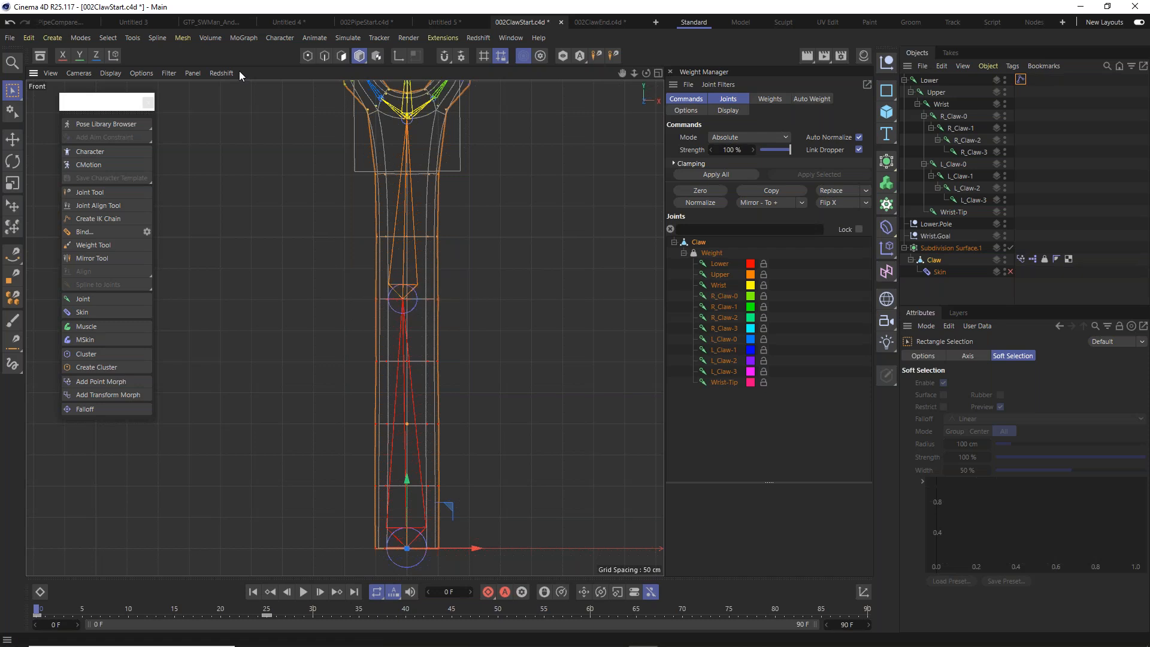
left_click(309, 55)
left_click(934, 259)
left_click_drag(340, 276, 476, 324)
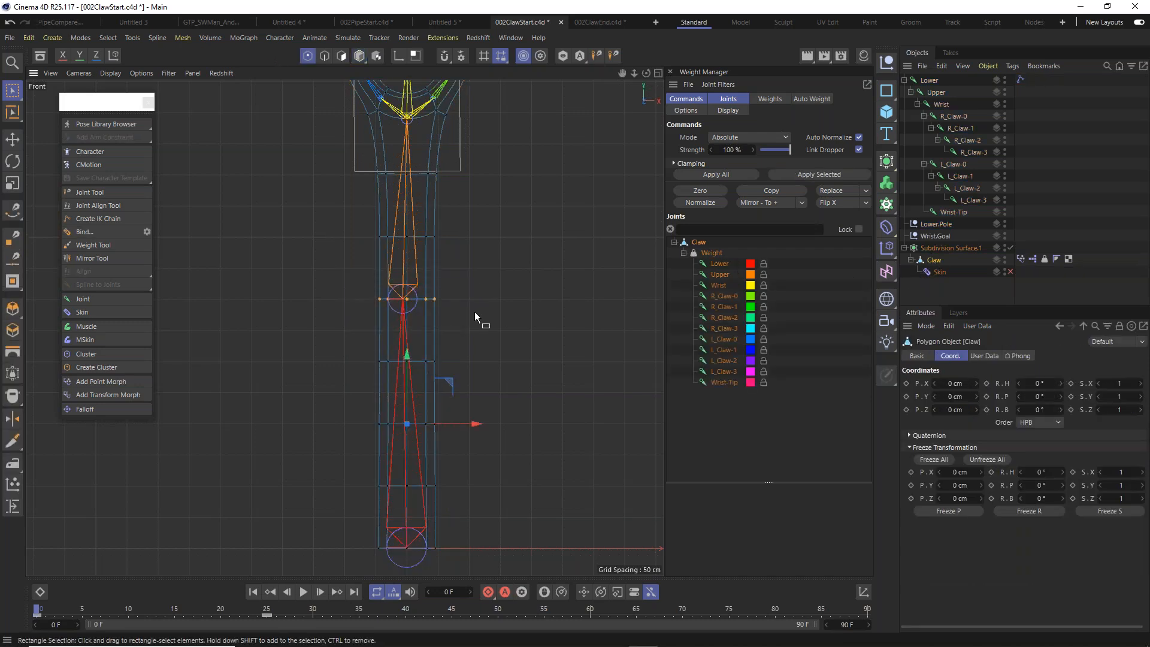
left_click_drag(347, 275, 471, 301)
Shift the Claw mesh's point rows just below and above the elbow slightly toward the offset Upper joint, and clear the point selection.
left_click_drag(337, 327, 505, 385)
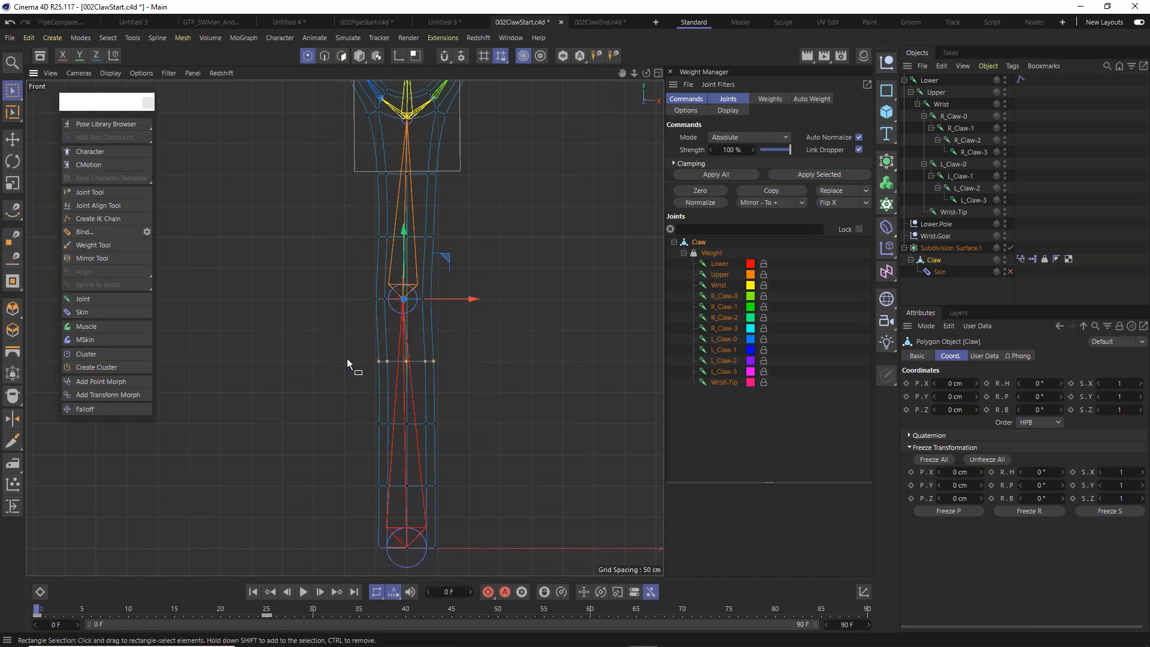
left_click_drag(477, 363, 473, 364)
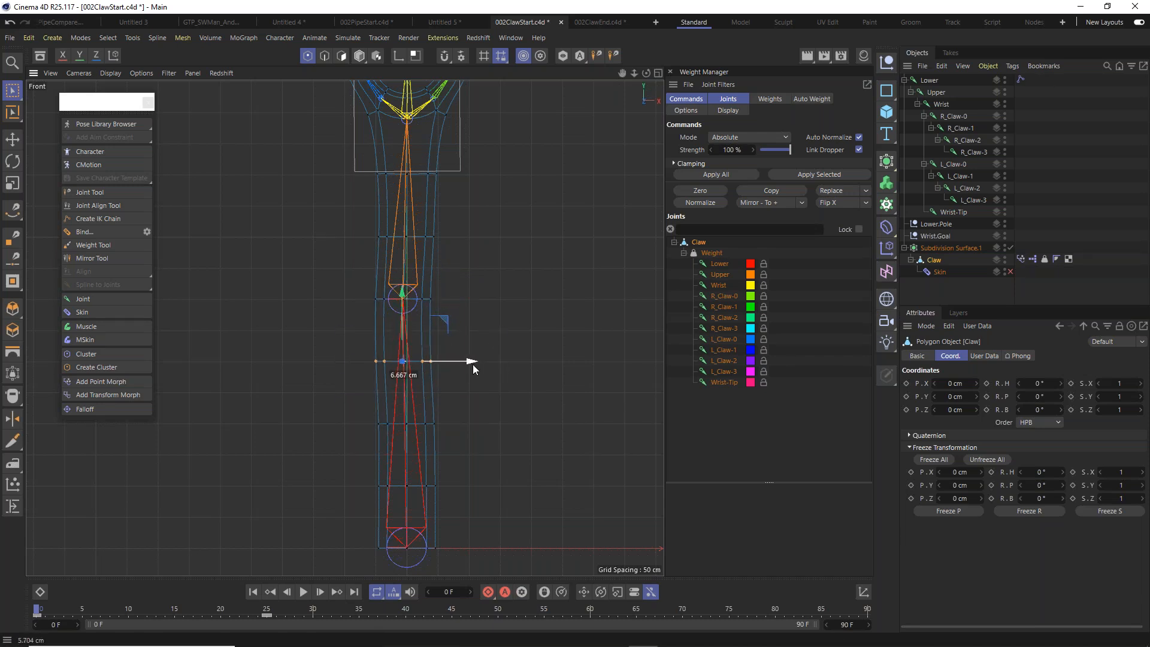
left_click_drag(360, 220, 484, 245)
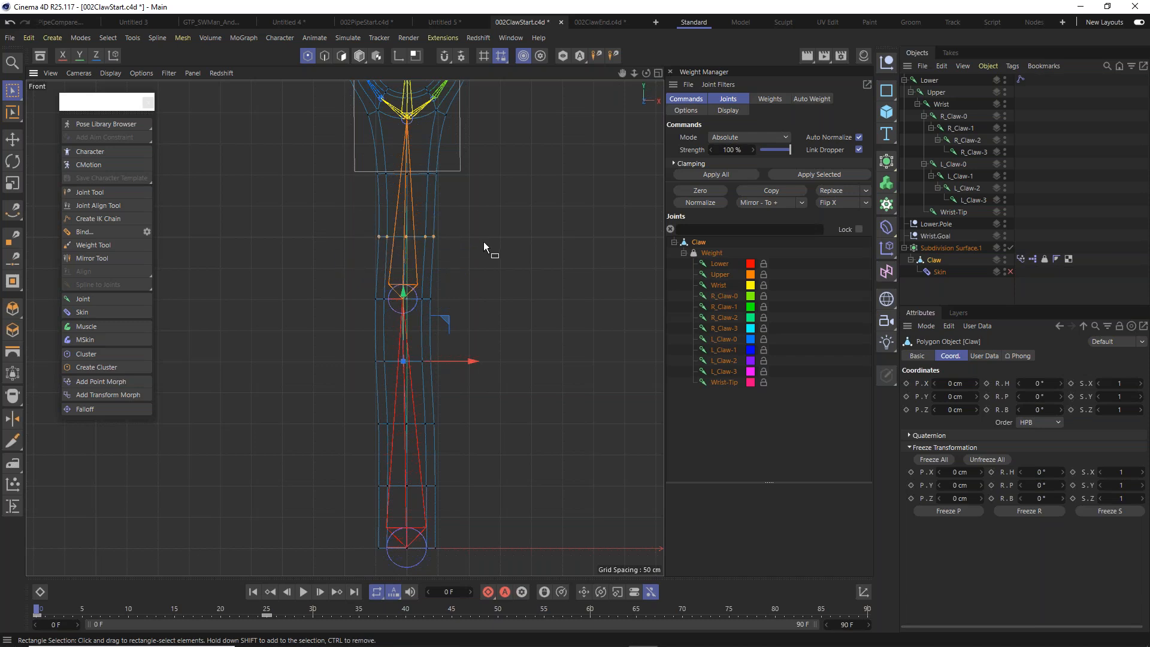
left_click_drag(342, 224, 485, 239)
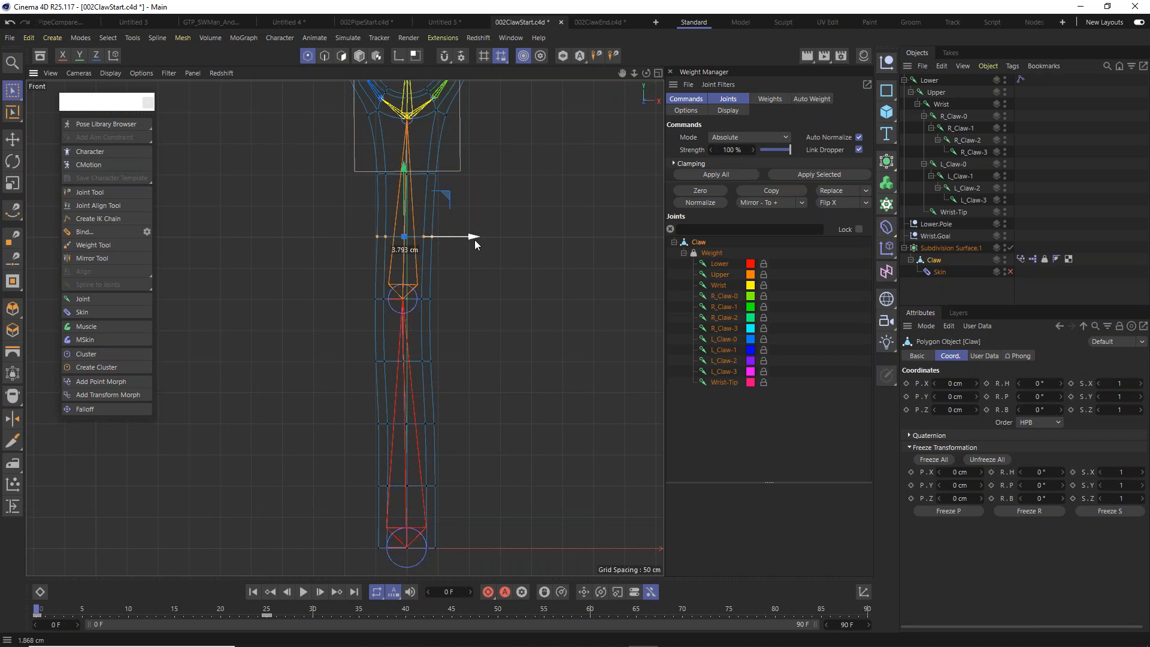
scroll(414, 323, "up", 3)
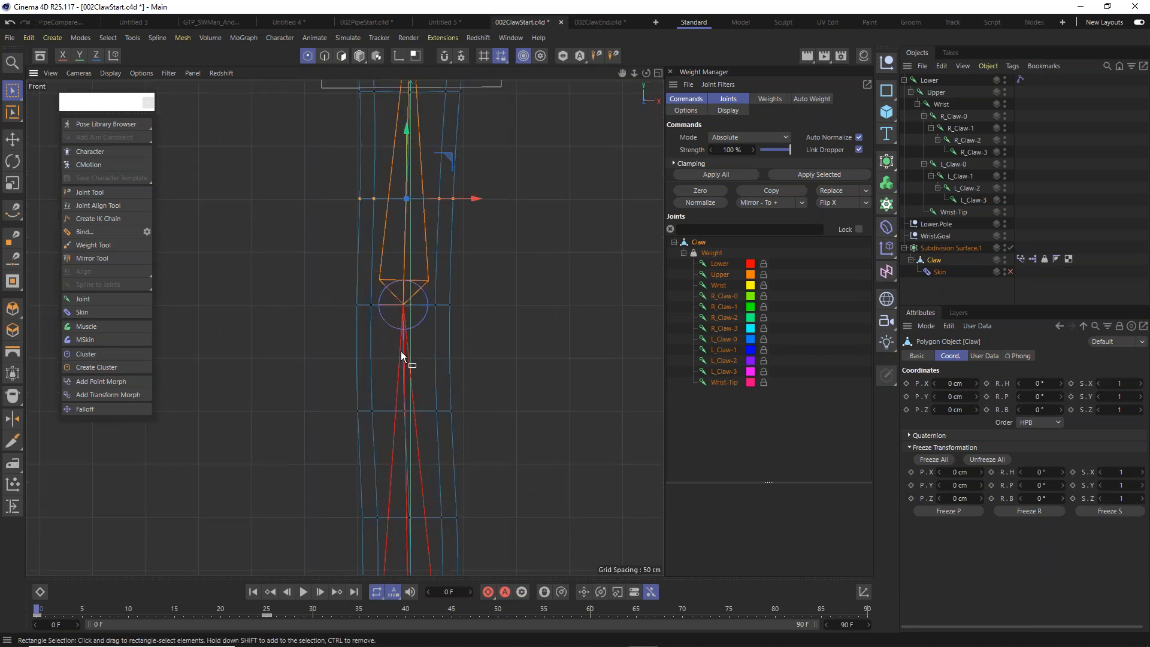
scroll(401, 353, "down", 6)
left_click(12, 140)
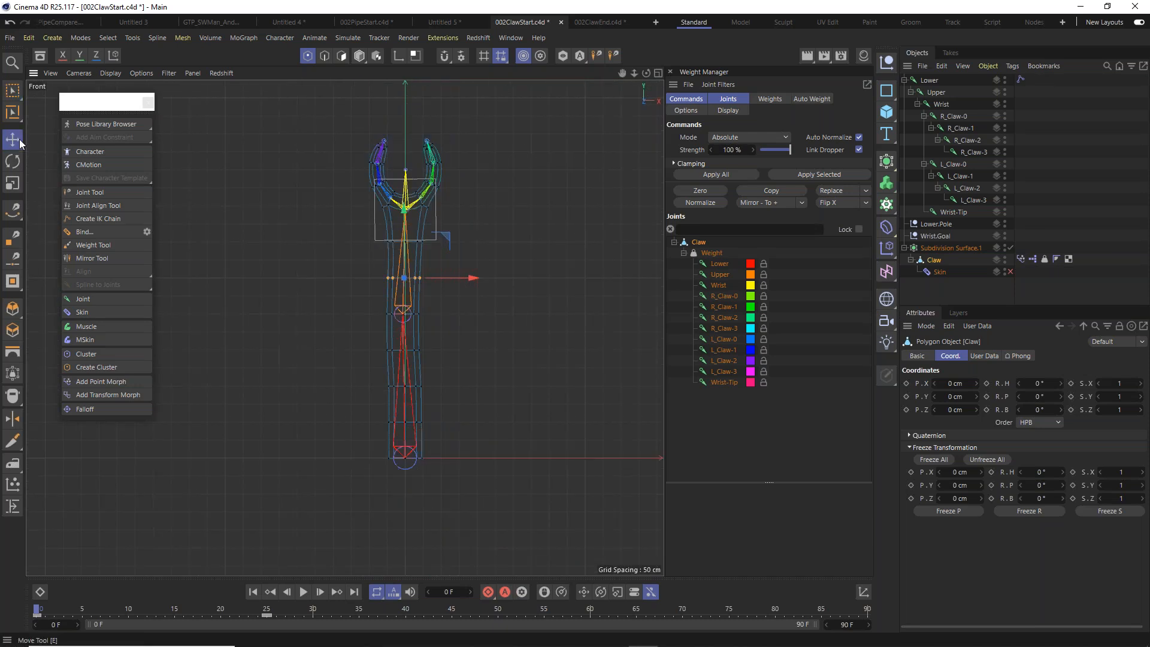
left_click(602, 323)
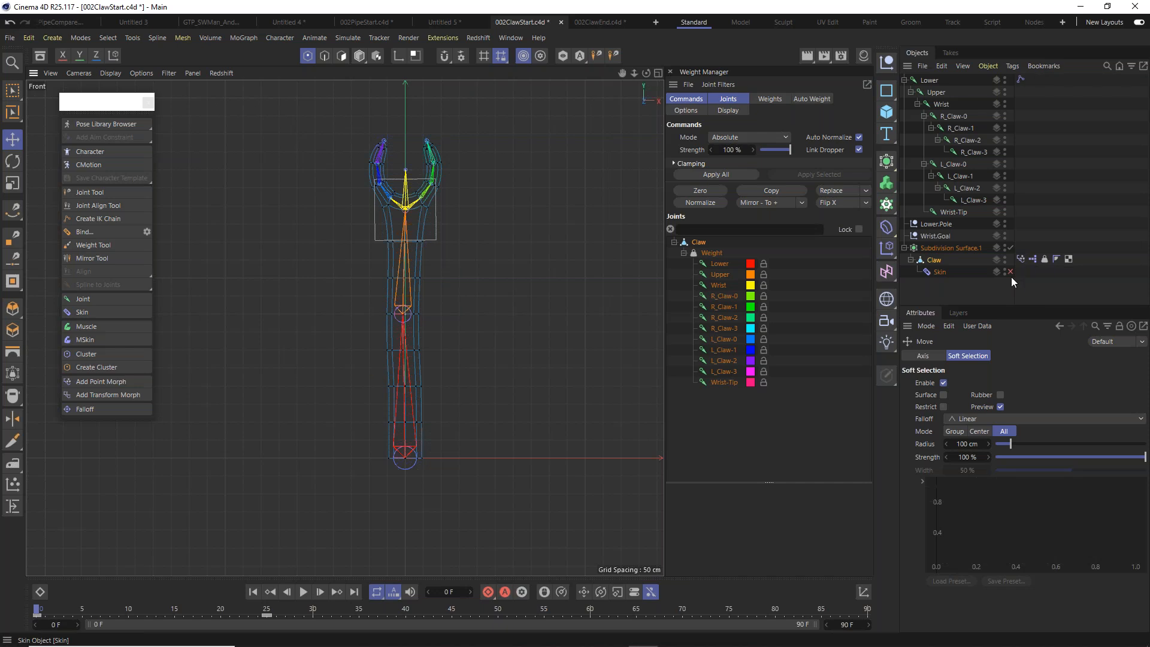
Set the bind pose in the Claw's Weight tag and re-enable the Skin deformer.
left_click(936, 261)
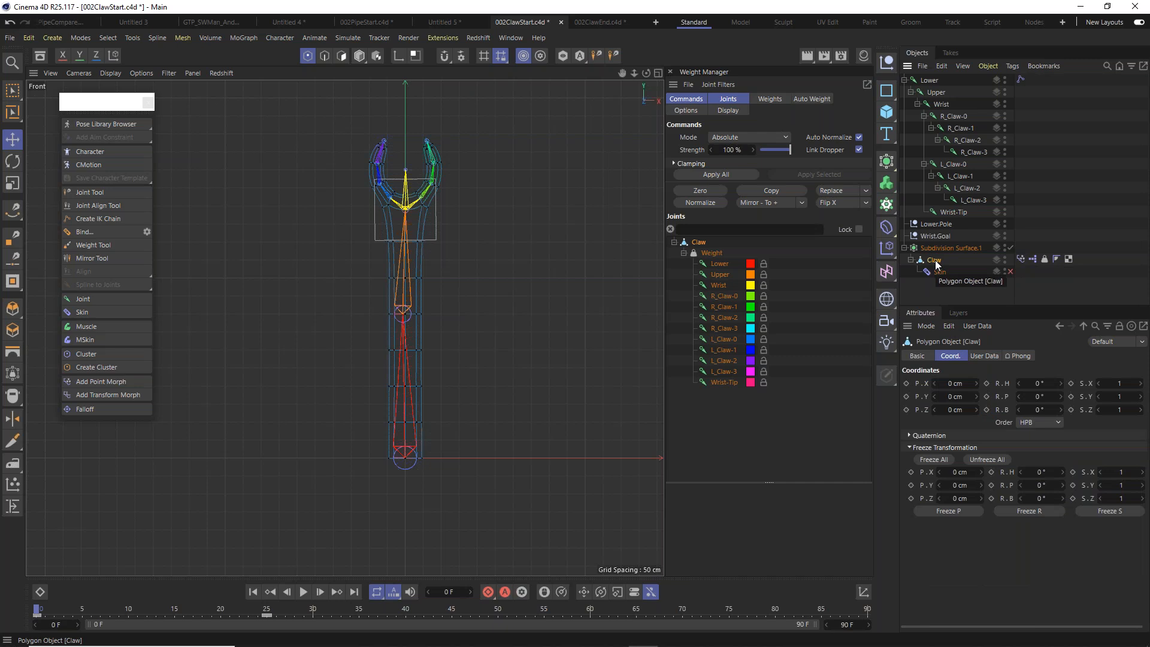
left_click(1044, 258)
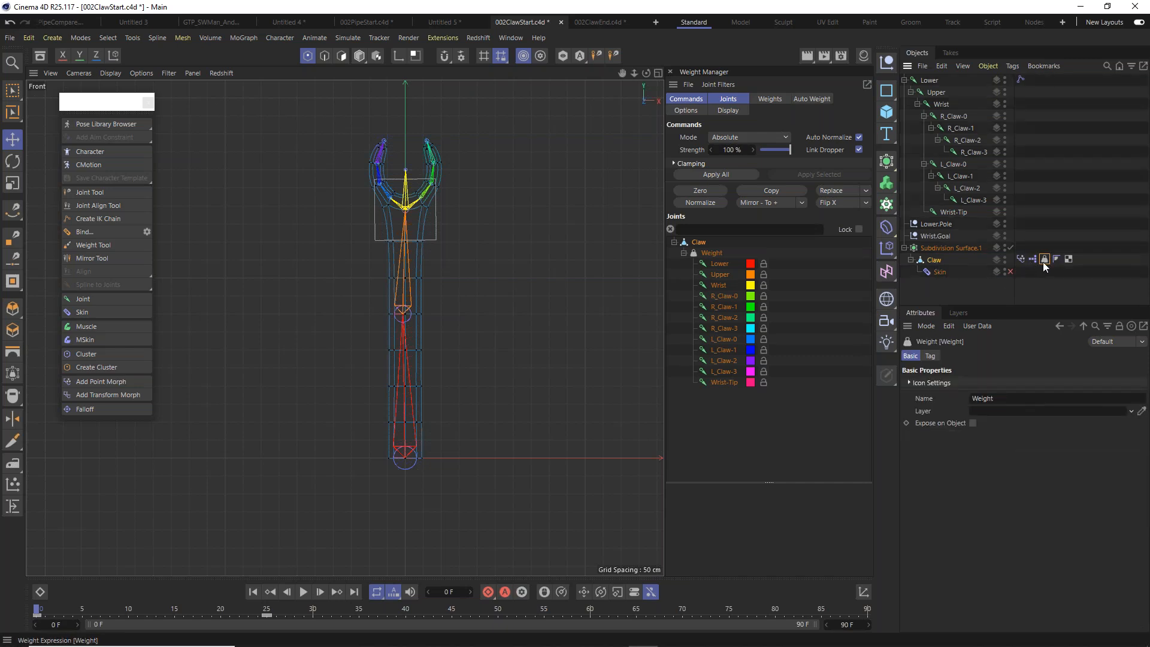
left_click(931, 356)
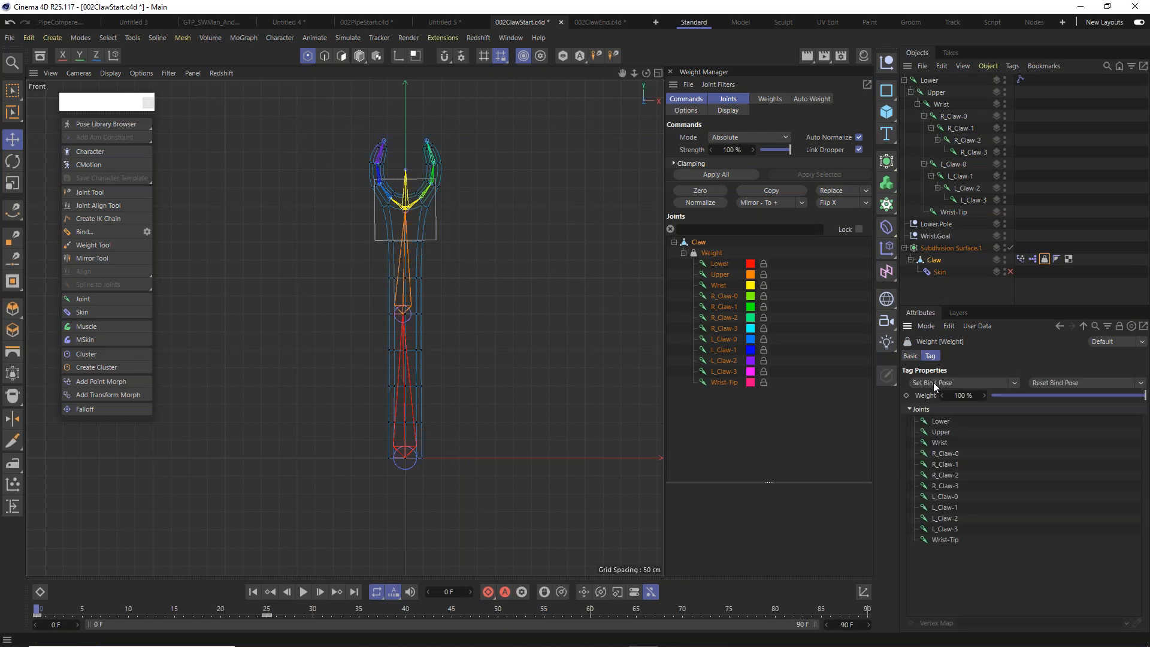
left_click(934, 382)
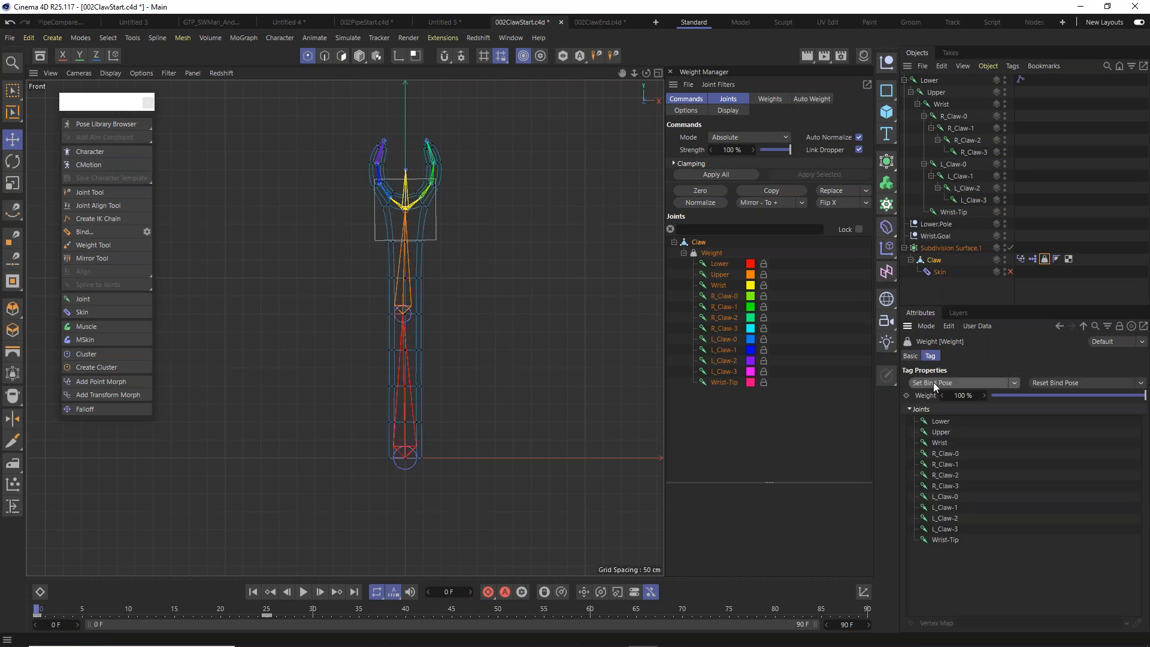
left_click(1010, 273)
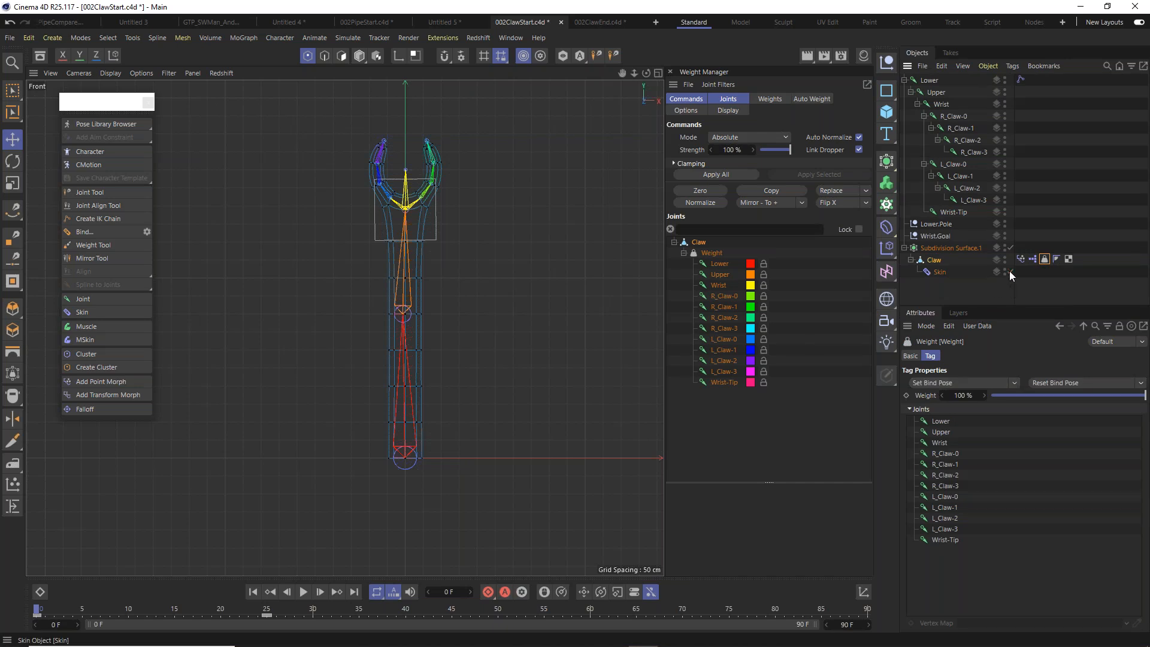
Re-enable the IK expression on the Lower joint.
scroll(423, 286, "up", 5)
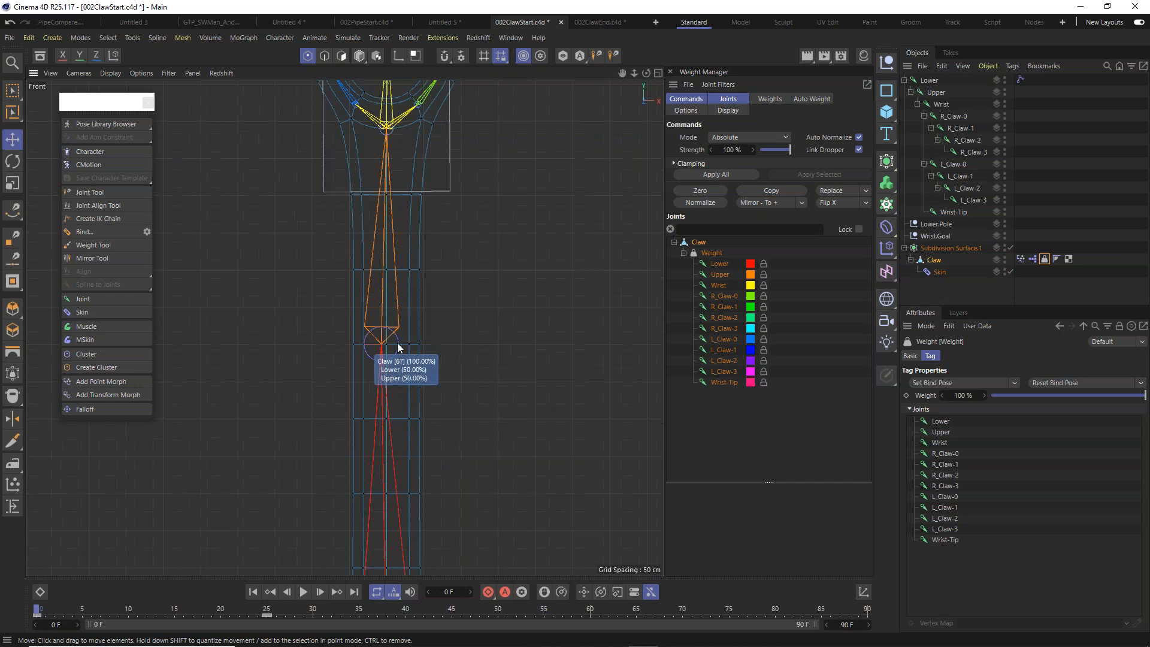
middle_click_drag(406, 253, 441, 299, "alt")
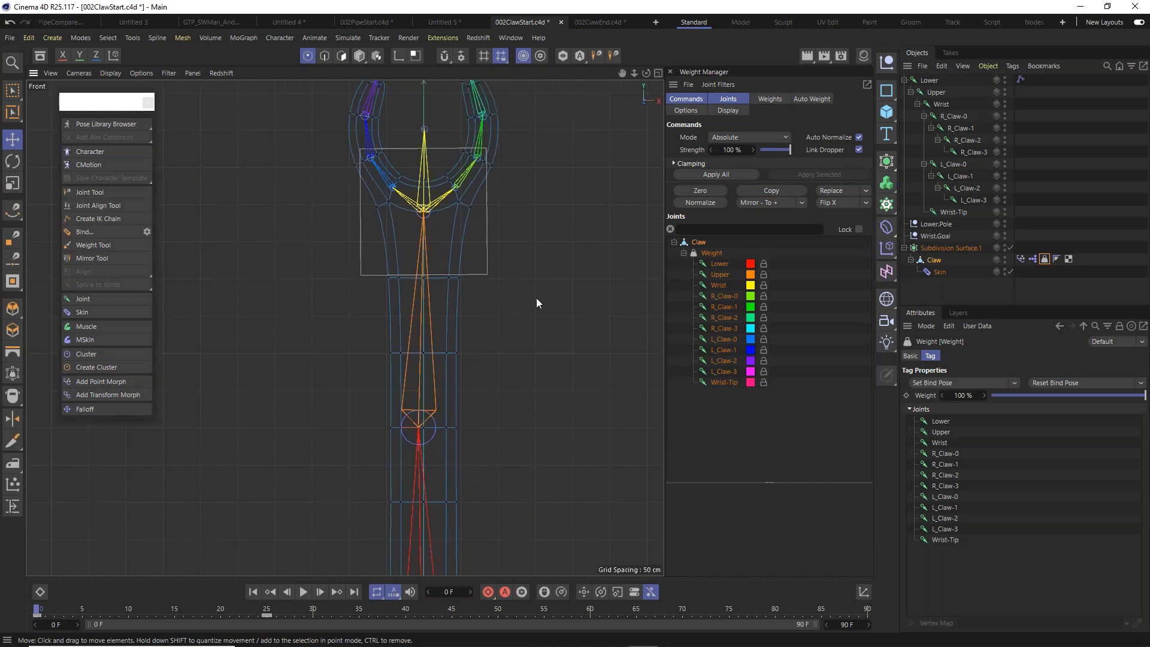
scroll(536, 297, "down", 5)
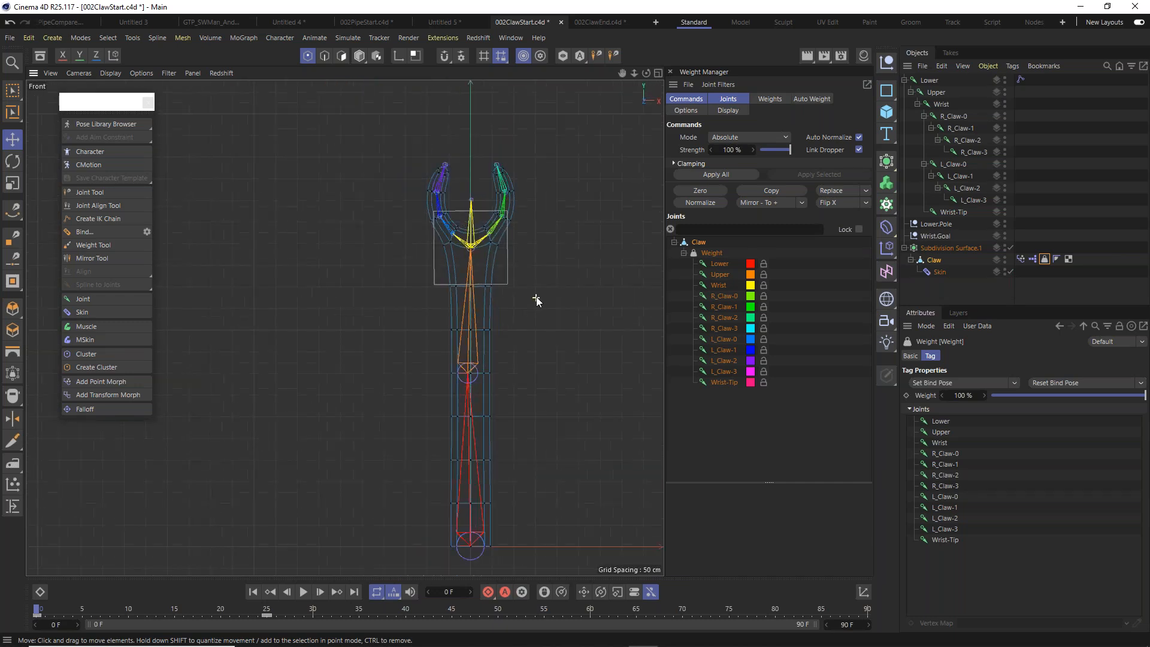
left_click(944, 236)
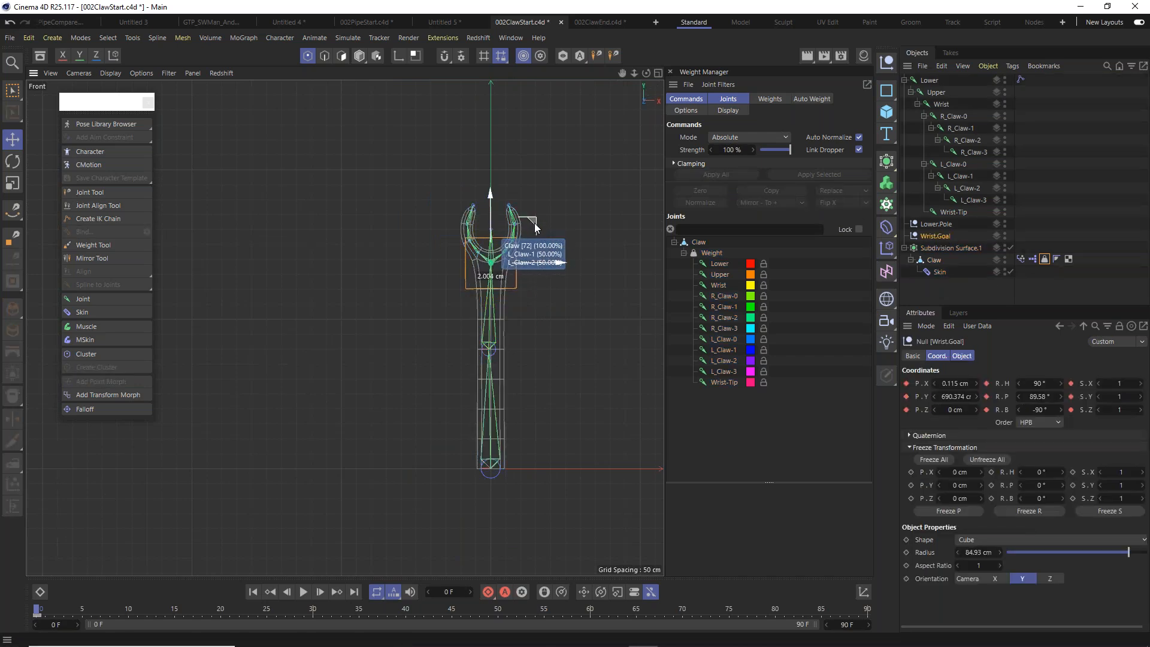
left_click(1022, 81)
left_click(918, 356)
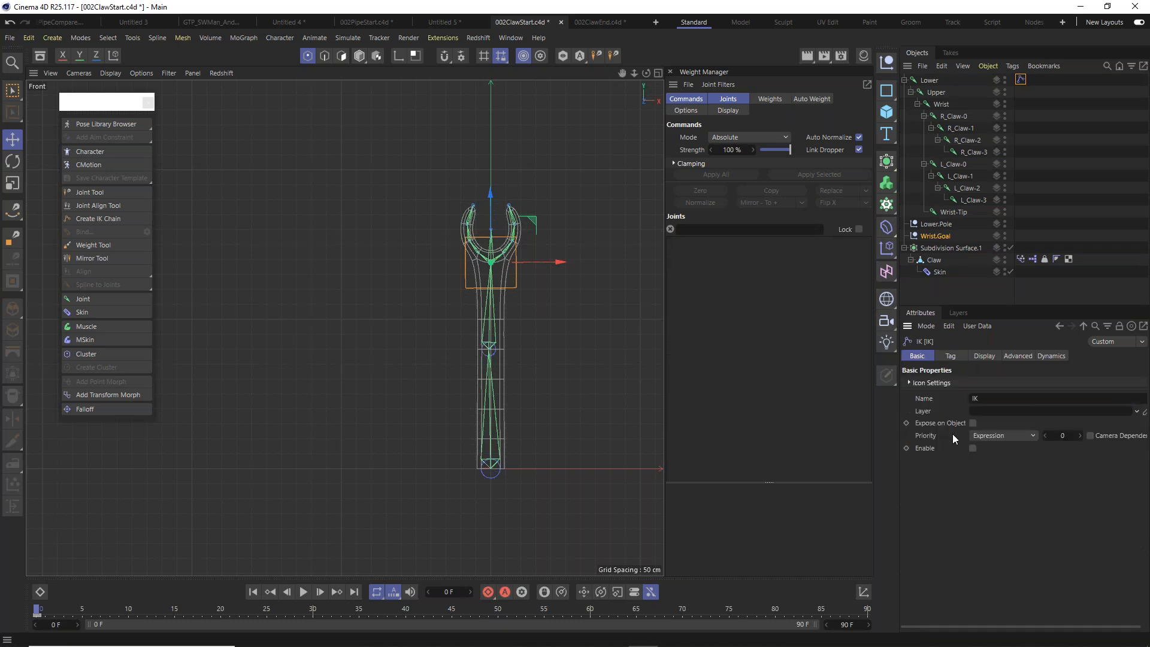
left_click(973, 448)
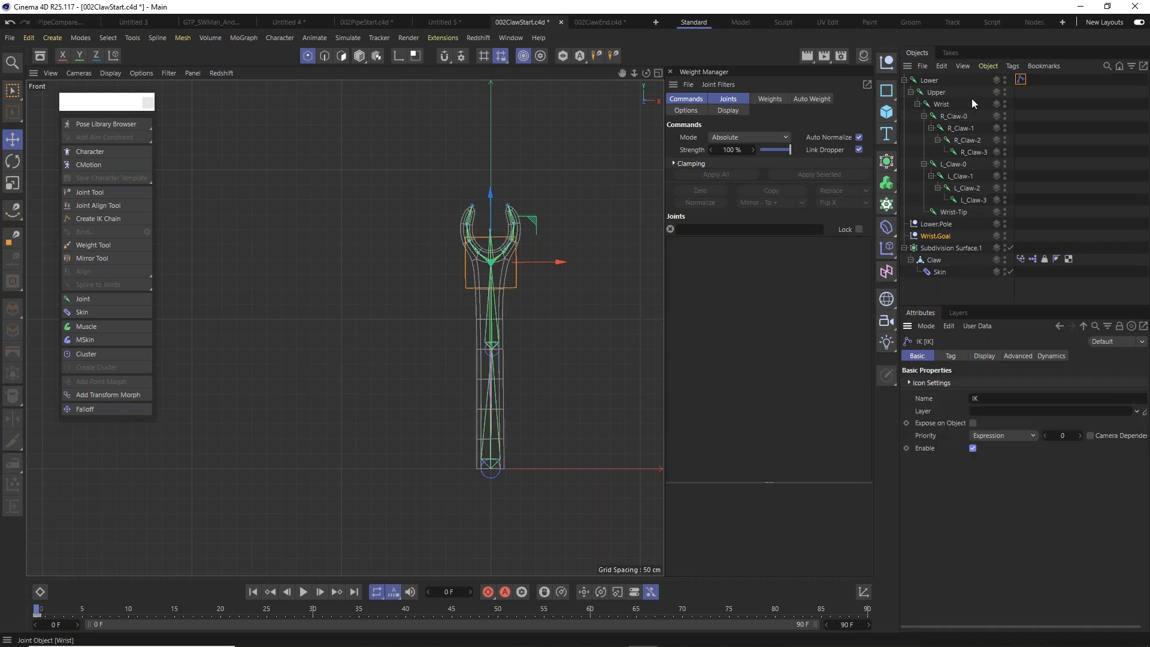
Try bending the arm by moving Wrist.Goal outward and down, and reset it by scrubbing the timeline back to frame 0.
left_click_drag(537, 222, 571, 231)
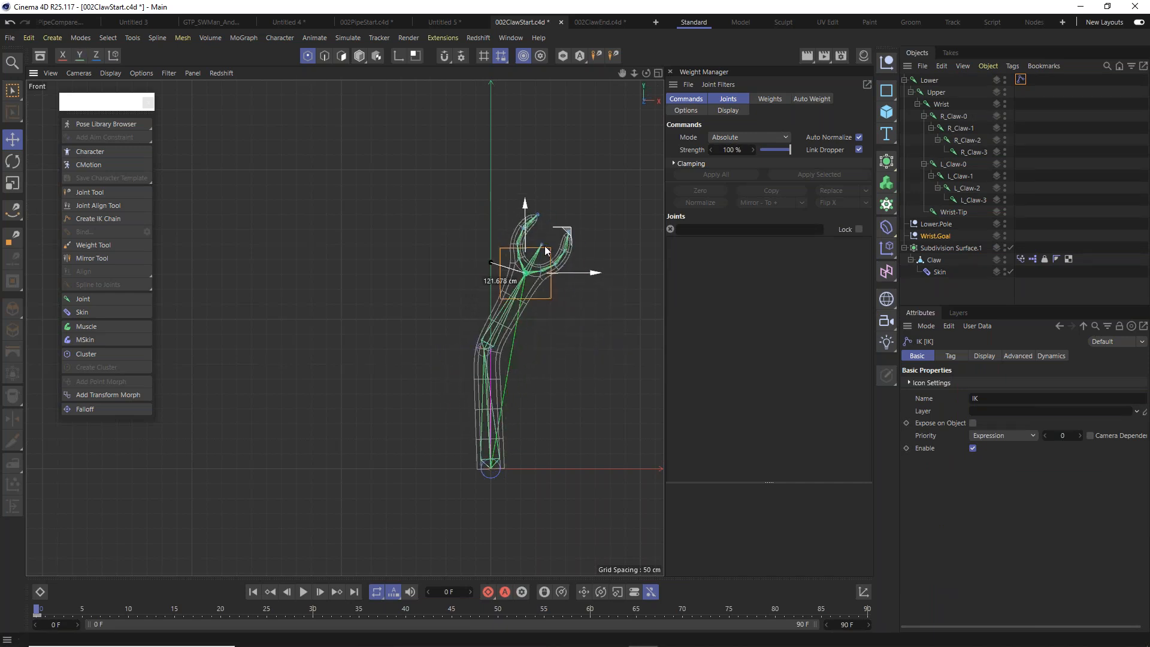
key("ctrl+z")
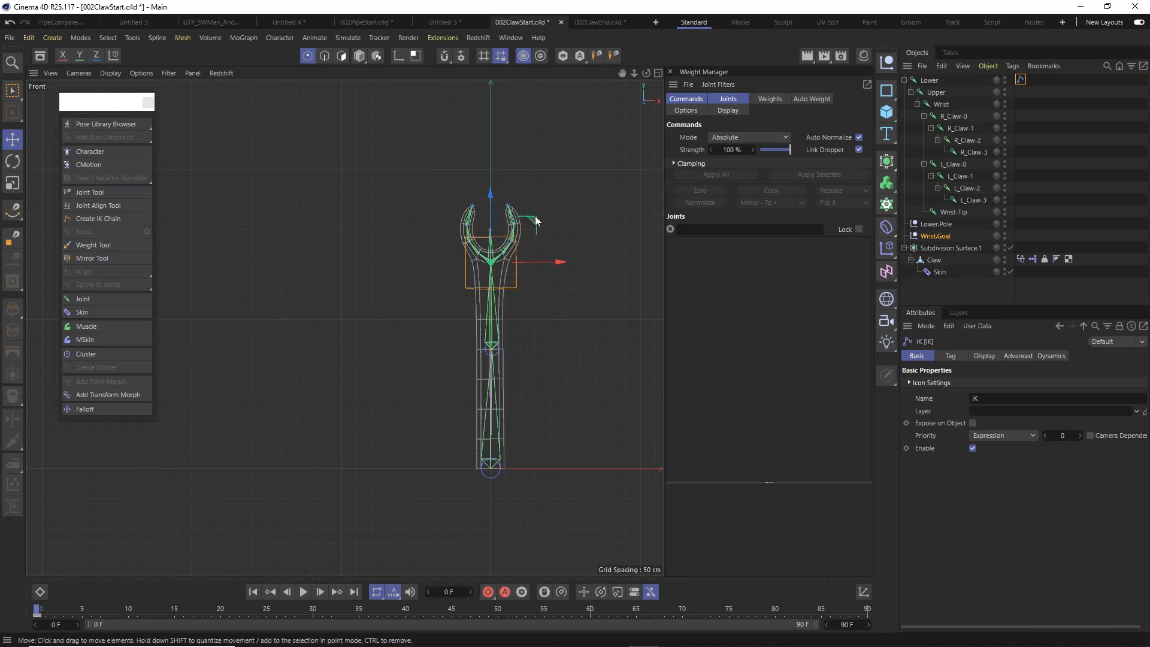
left_click_drag(535, 216, 537, 307)
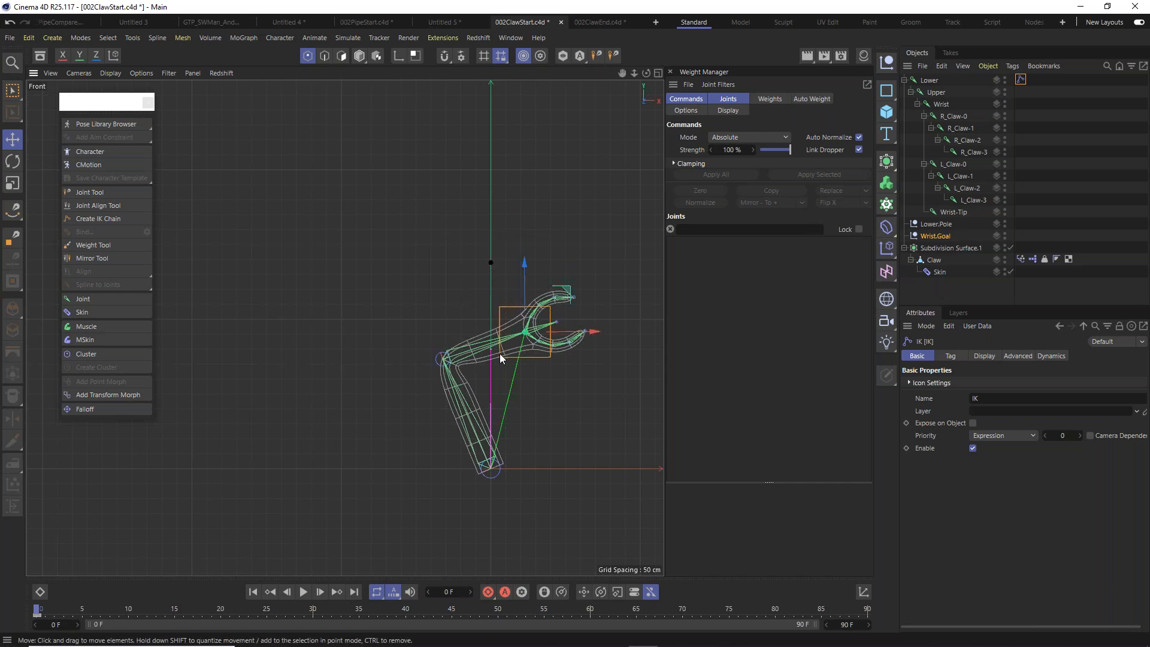
left_click_drag(81, 609, 38, 612)
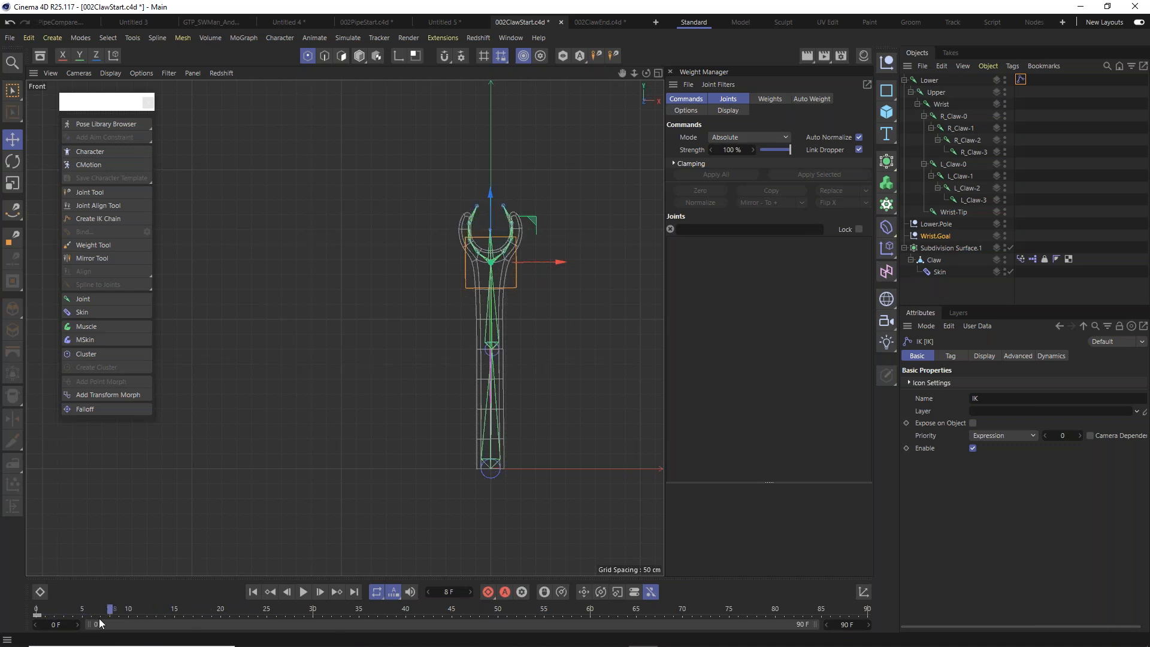
Delete the animation track of the Claw's Clench user data.
left_click(935, 260)
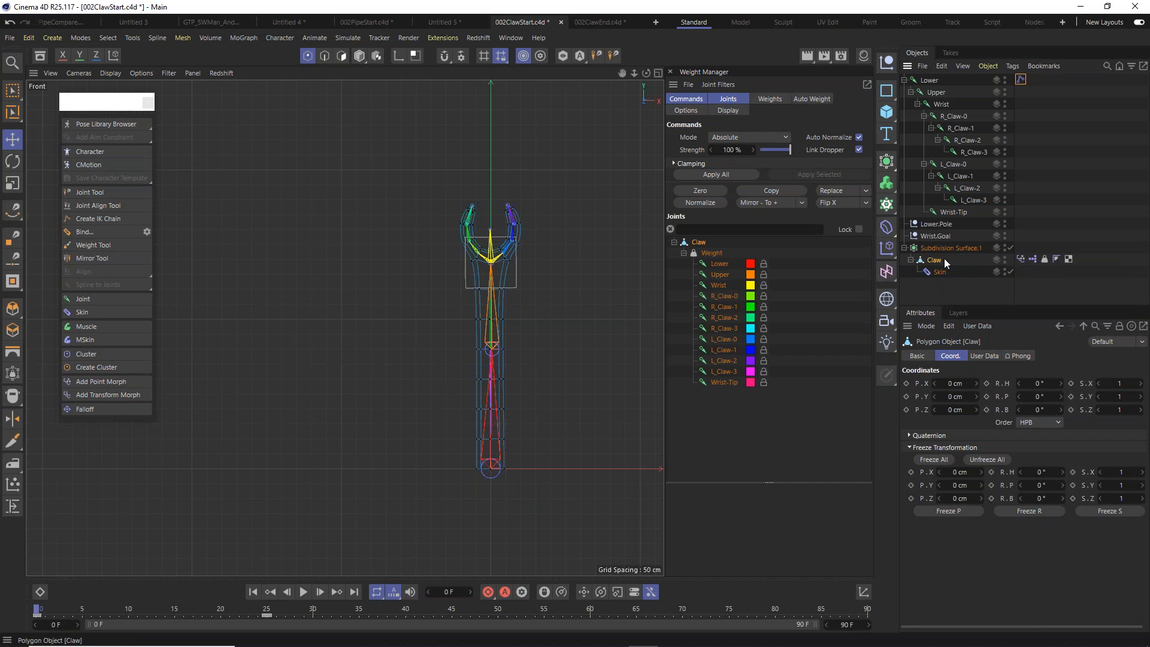
left_click(974, 357)
right_click(906, 383)
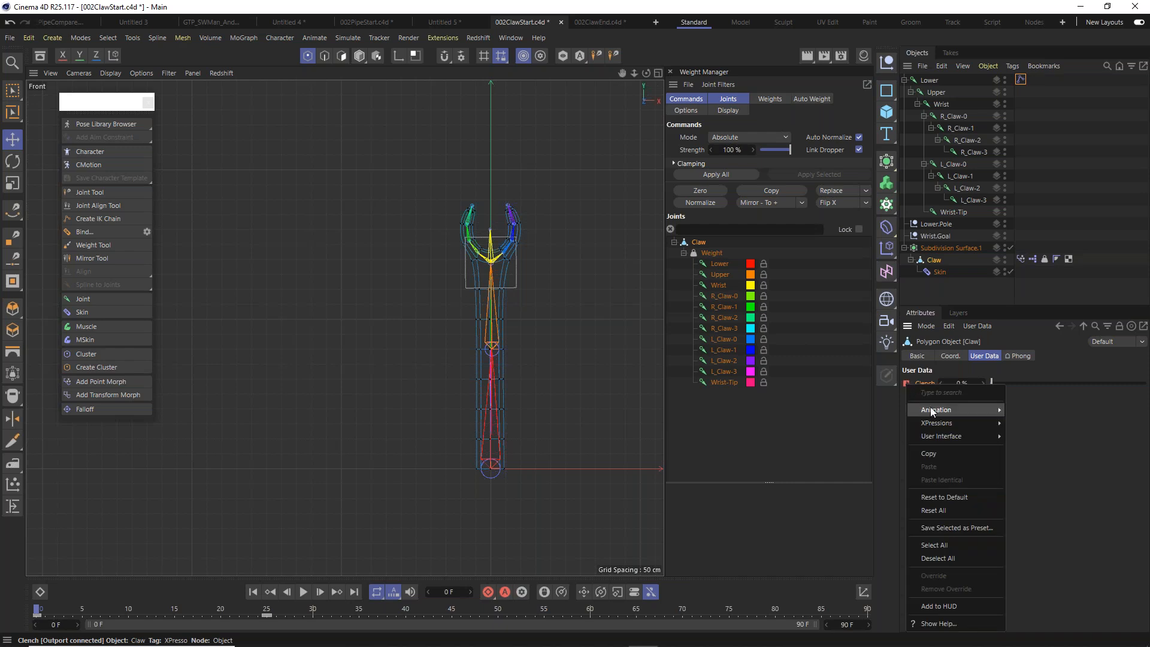
mouse_move(930, 409)
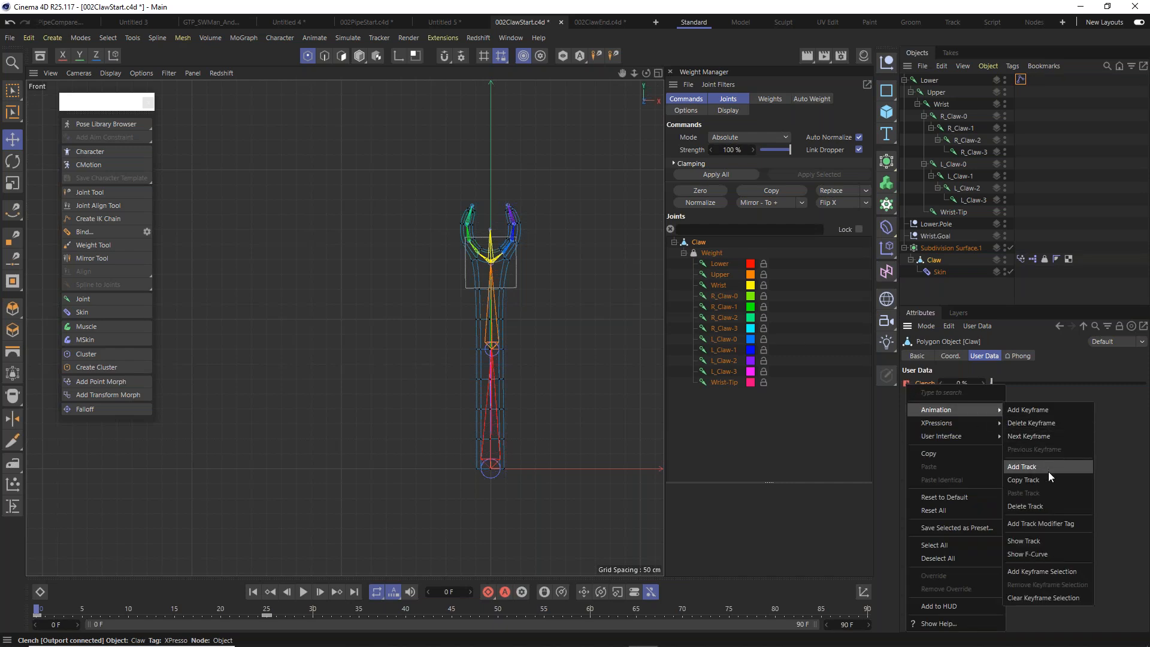
left_click(1046, 508)
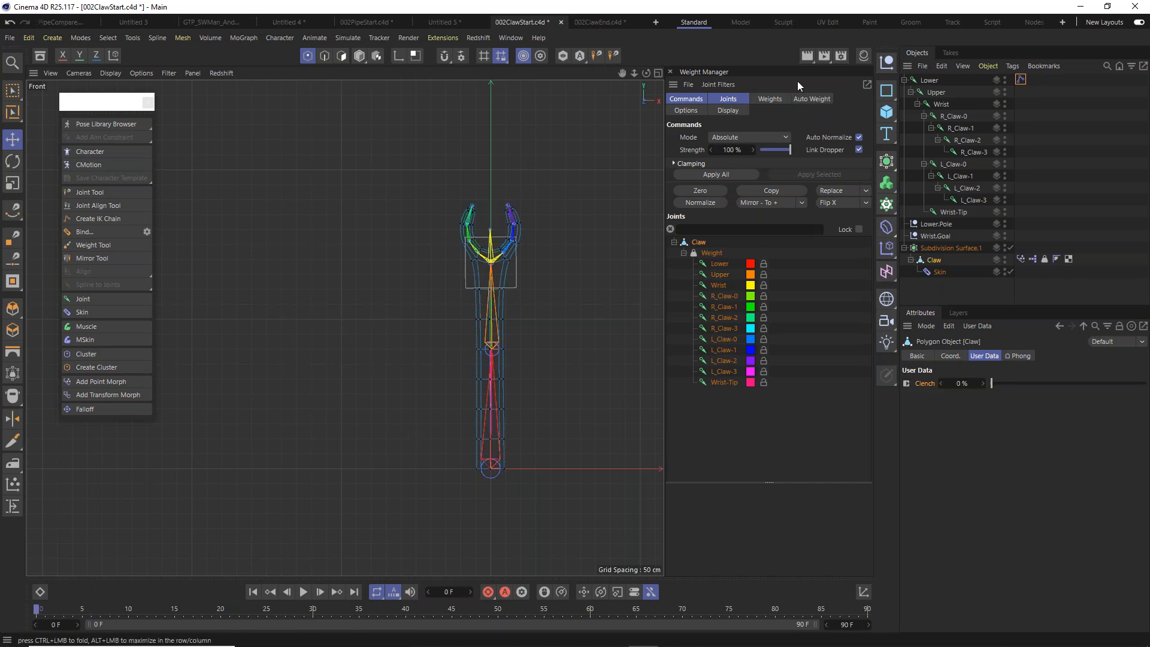
Record a keyframe for Wrist.Goal at frame 20, moved outward and down to bend the arm, and return to frame 0.
left_click(938, 236)
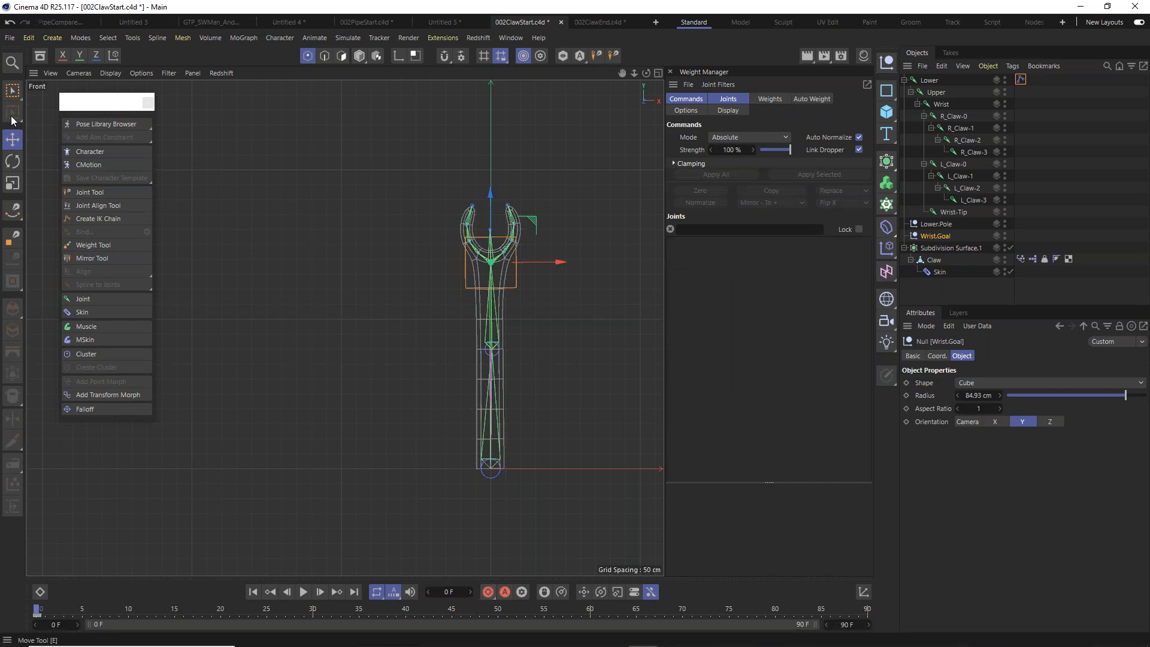
left_click(18, 142)
left_click_drag(532, 218, 575, 291)
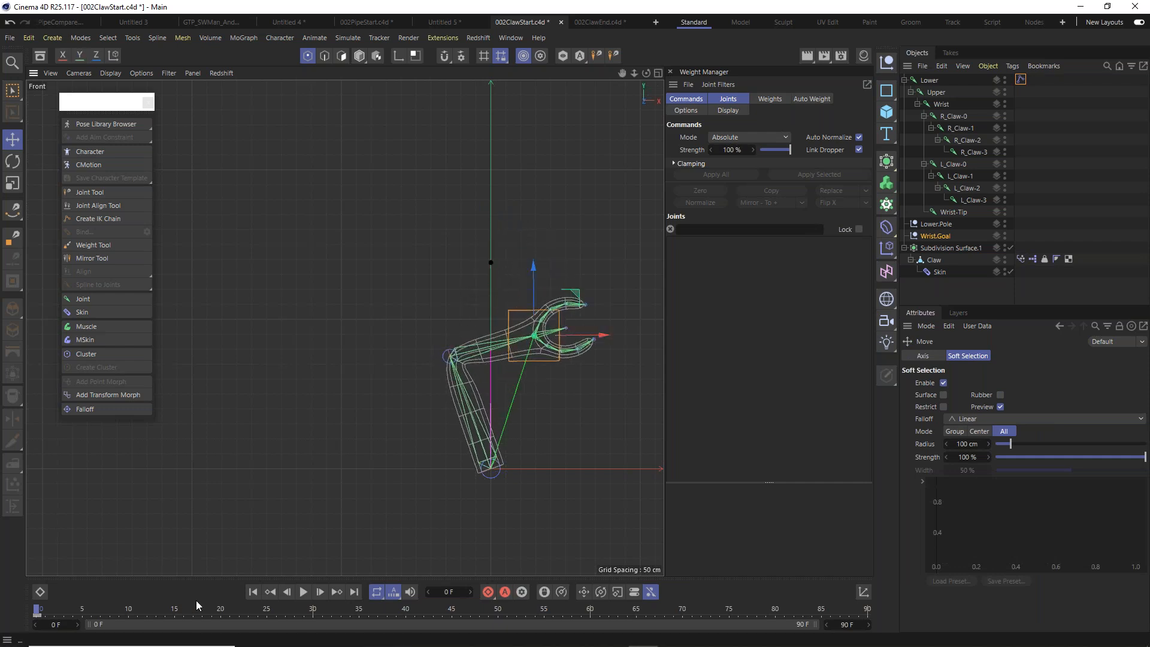
left_click(220, 609)
left_click_drag(537, 223, 572, 286)
left_click(488, 592)
left_click_drag(163, 605, 37, 606)
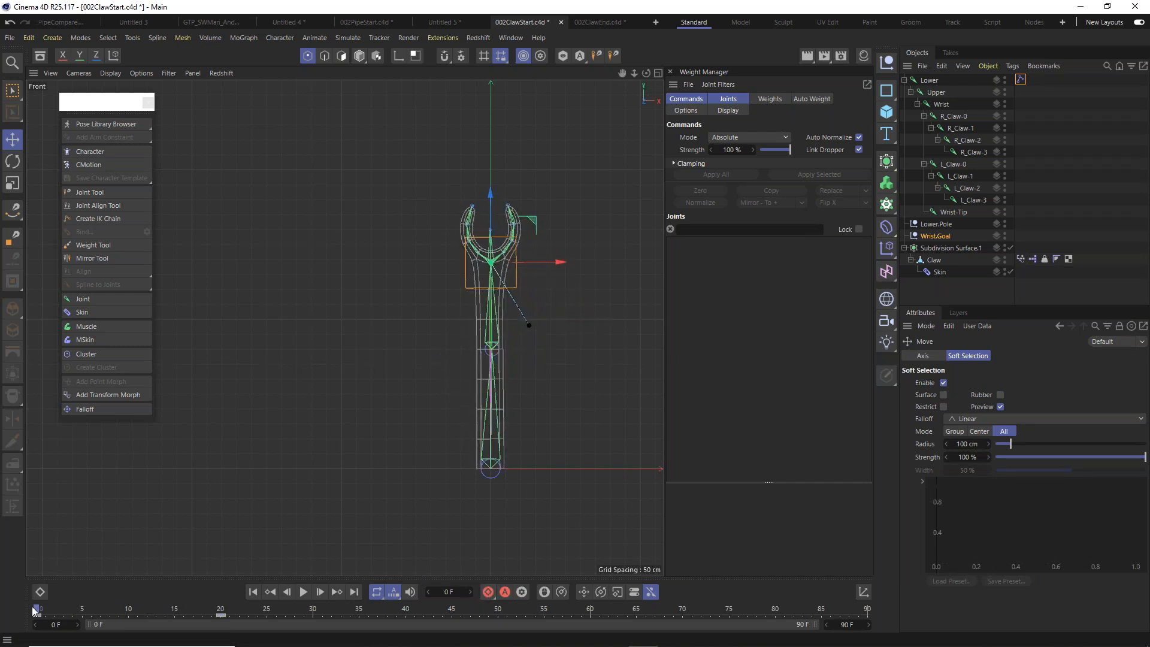
Rename Pose.0 in the Claw's Pose Morph tag to MuscleBulge.
left_click(1022, 260)
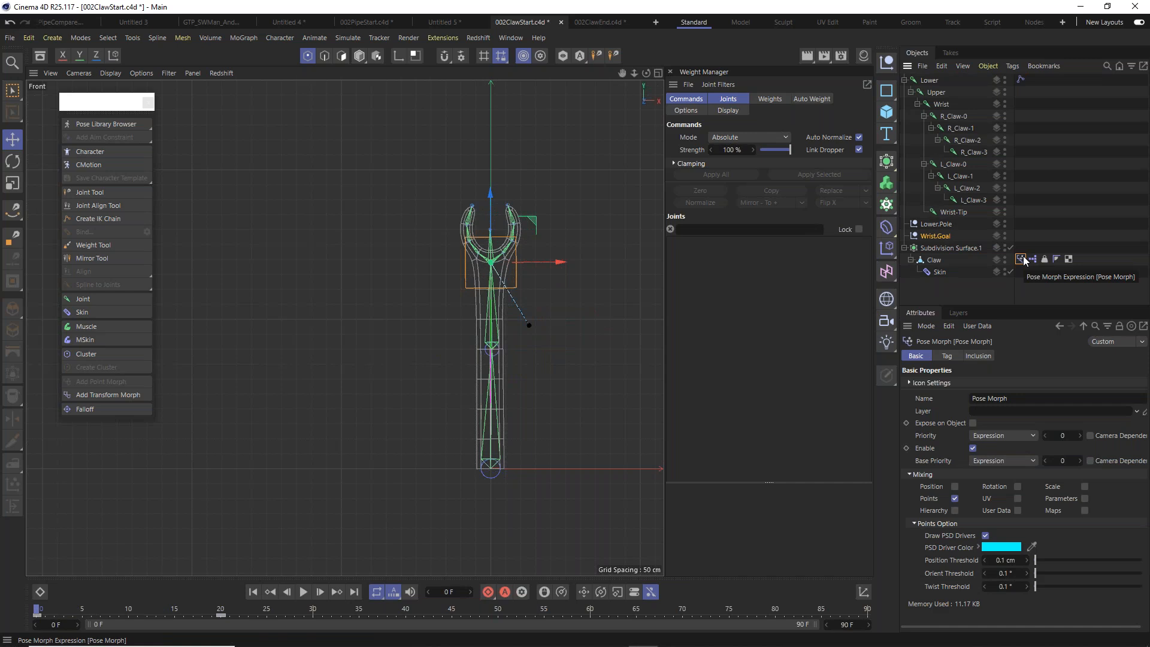
left_click(947, 356)
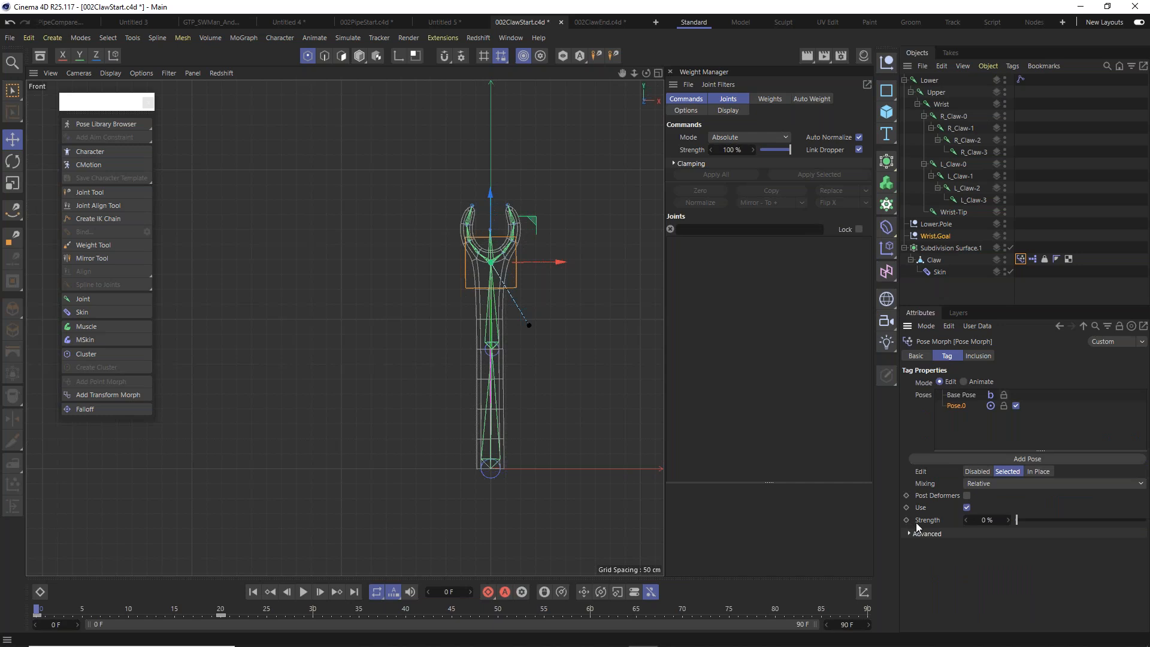
double_click(959, 405)
type("MuscleBulge")
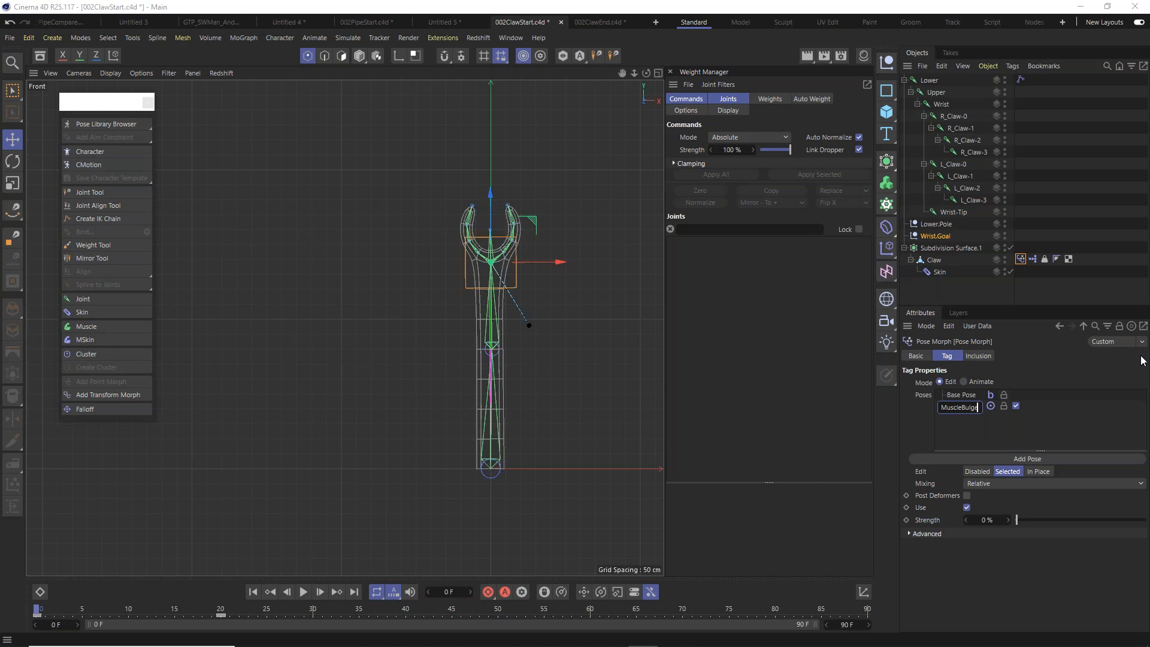
key("Return")
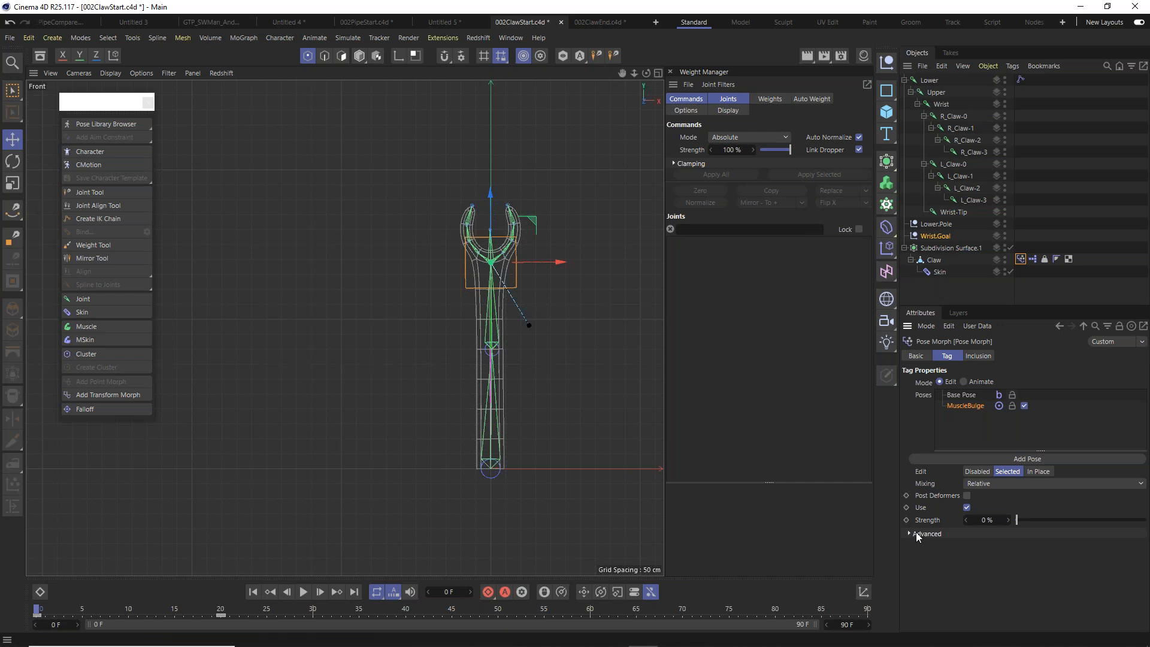
Keyframe the MuscleBulge pose's Strength at 0% on frame 0 and 100% on frame 20, and scrub back to frame 0.
left_click(907, 519)
left_click_drag(149, 606, 221, 627)
left_click_drag(1027, 519, 1145, 520)
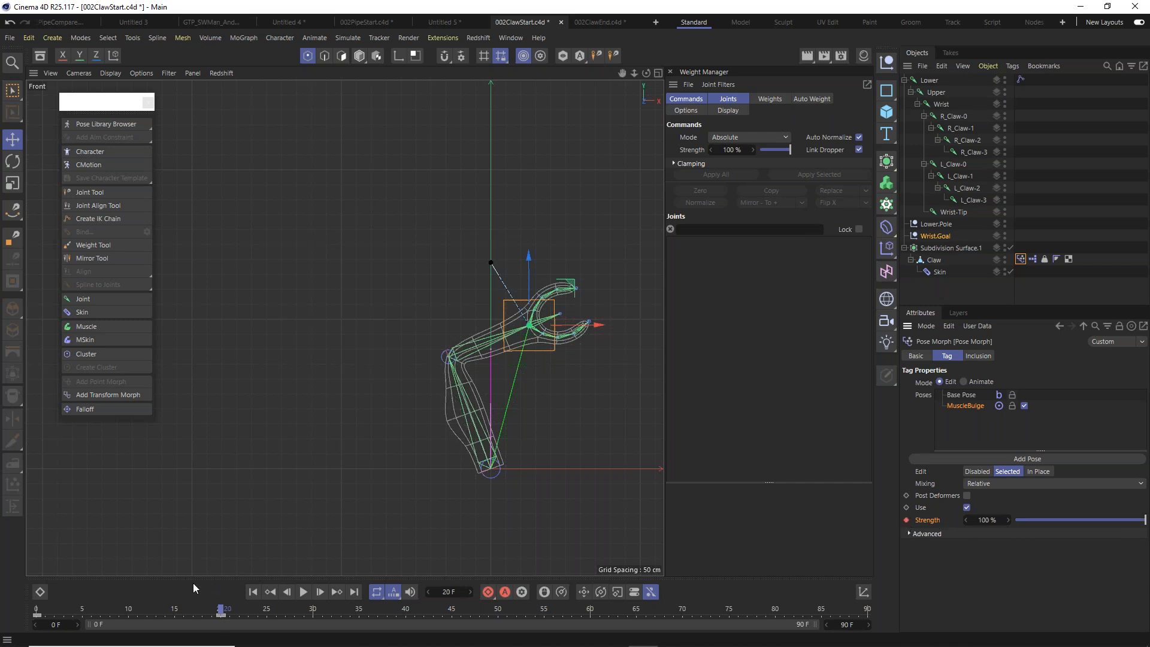
left_click_drag(63, 608, 28, 642)
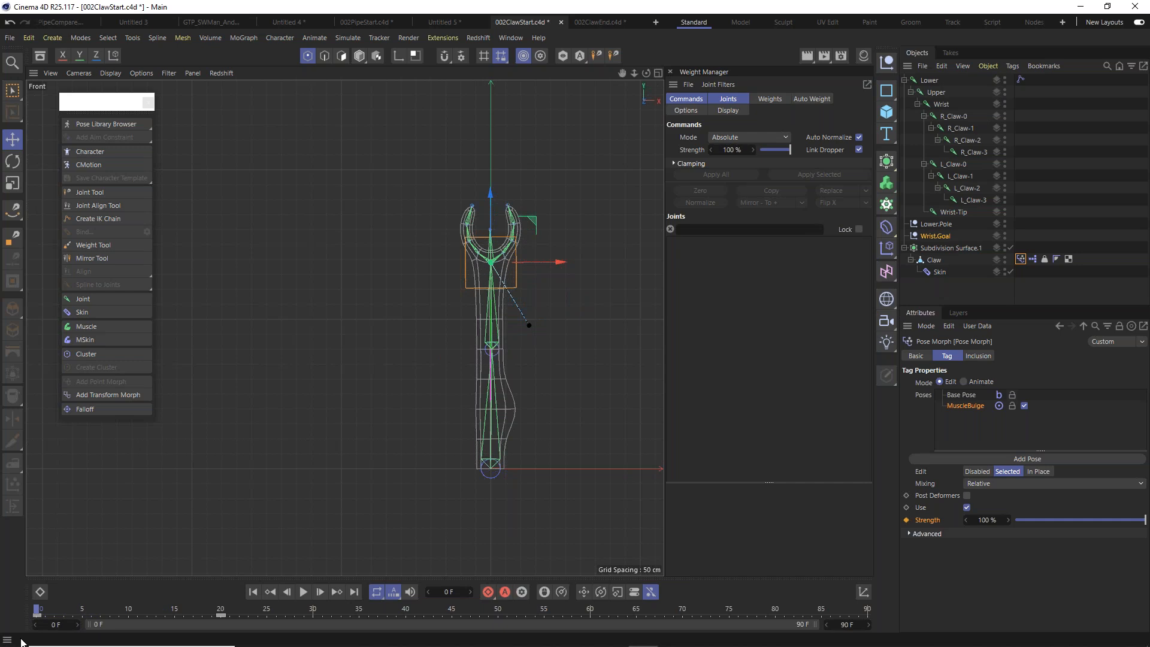
Key the MuscleBulge pose's Strength again at 0% on frame 0 and 100% on frame 20, finishing on frame 0.
left_click_drag(1019, 519, 930, 525)
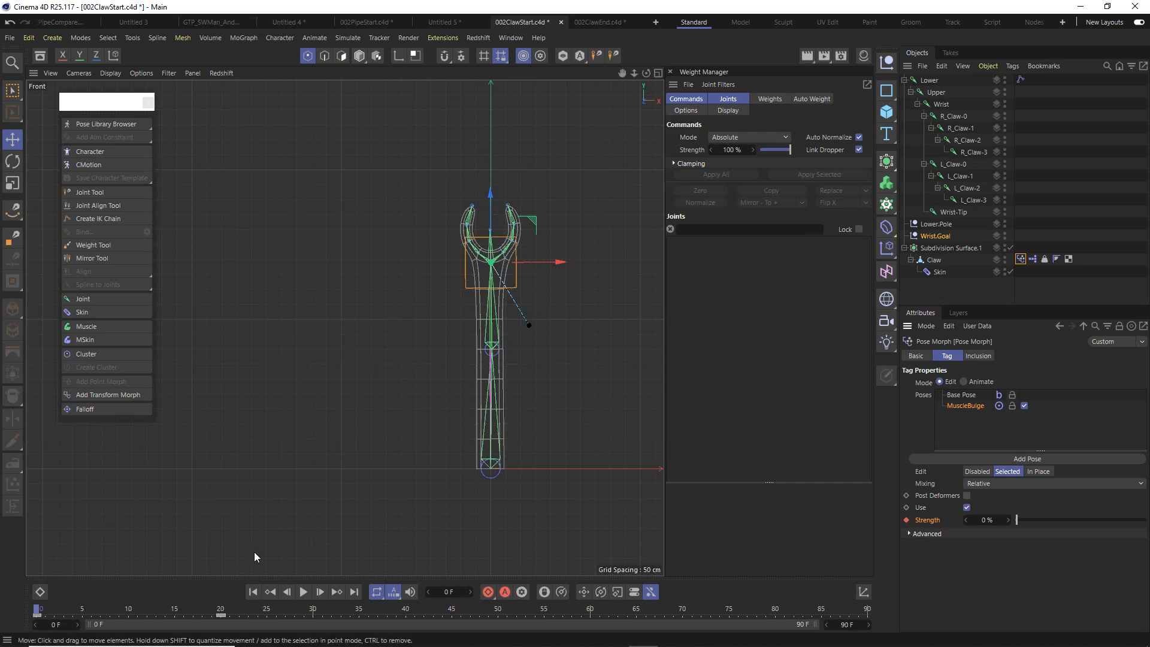
left_click(222, 610)
left_click_drag(1030, 522, 1146, 520)
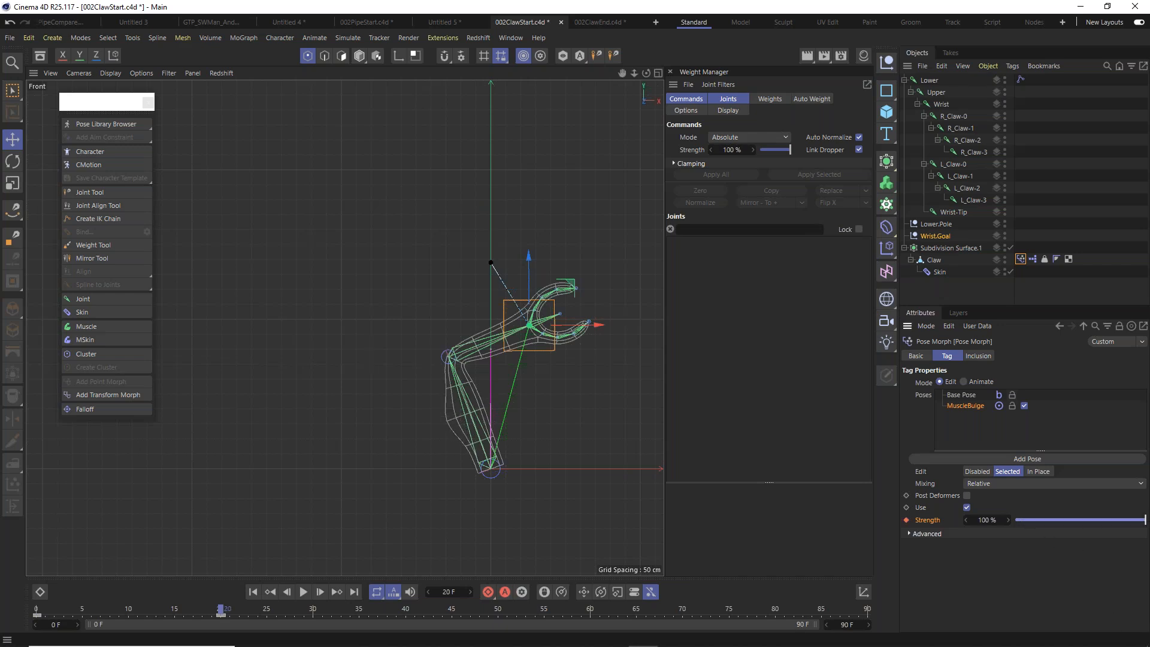
left_click(45, 610)
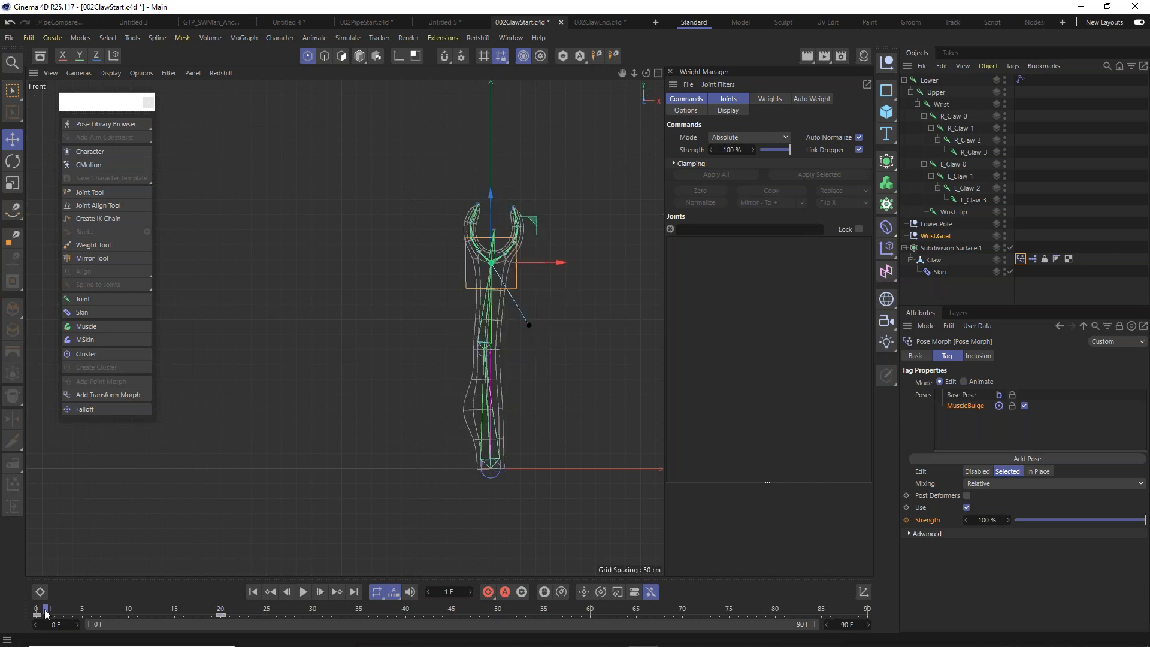
mouse_move(48, 616)
left_mouse_down()
mouse_move(83, 610)
mouse_move(37, 610)
left_mouse_up()
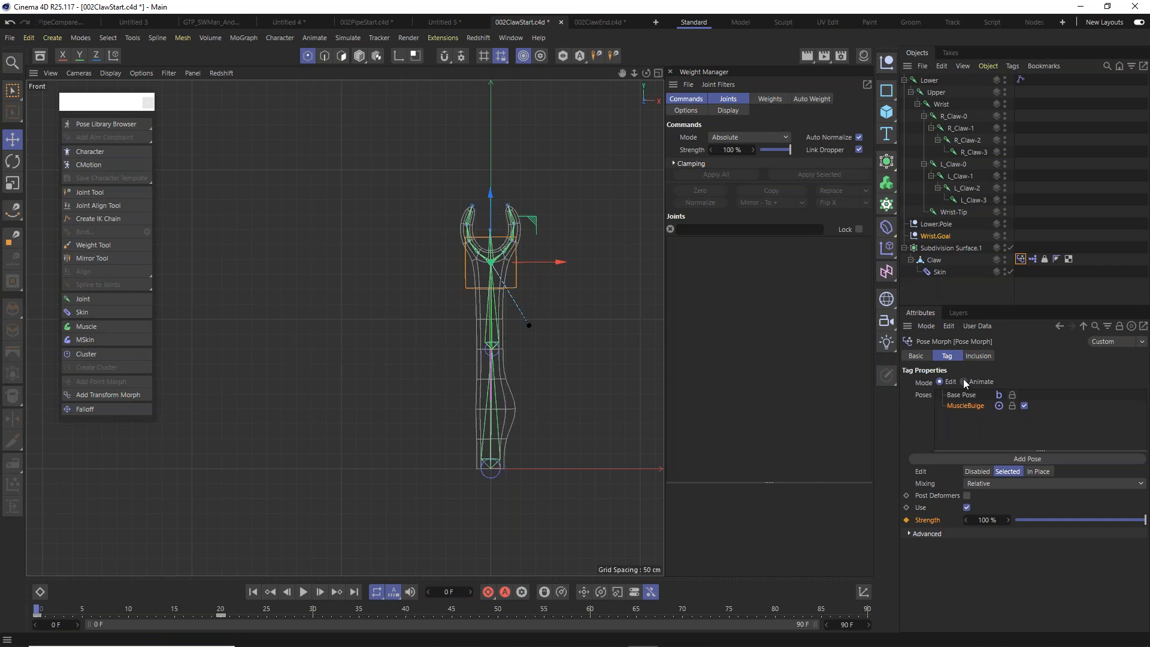
left_click_drag(1034, 512, 1012, 517)
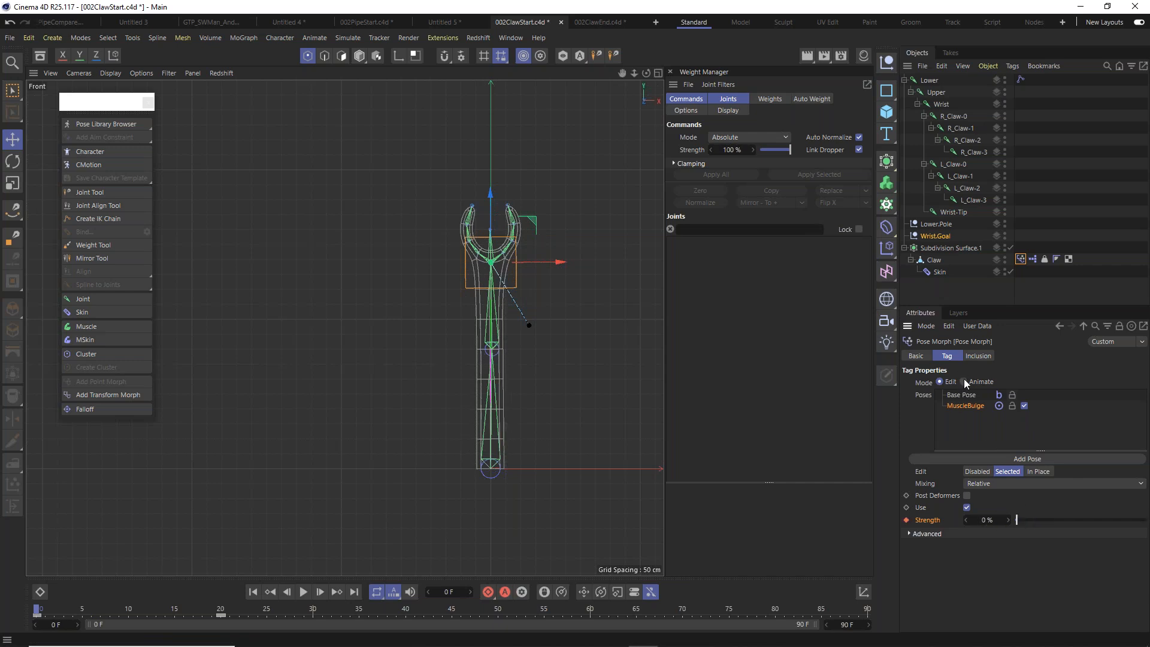
Switch the Pose Morph tag to Animate mode and scrub between frames 20 and 0 to review the MuscleBulge morph.
left_click(964, 382)
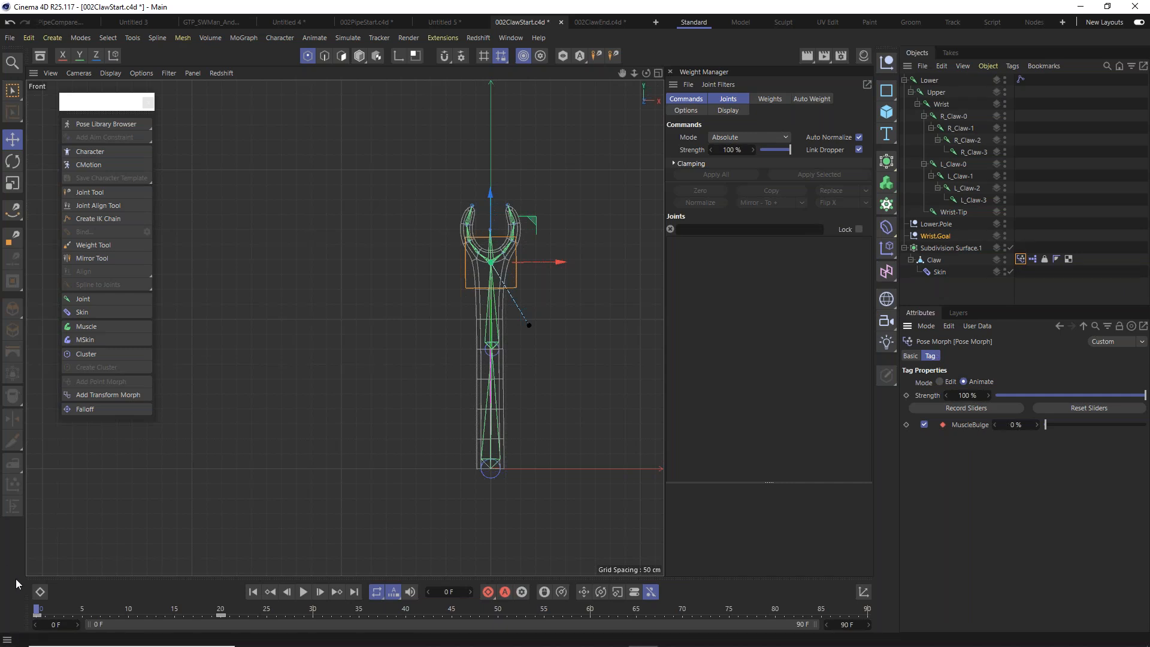
left_click(221, 610)
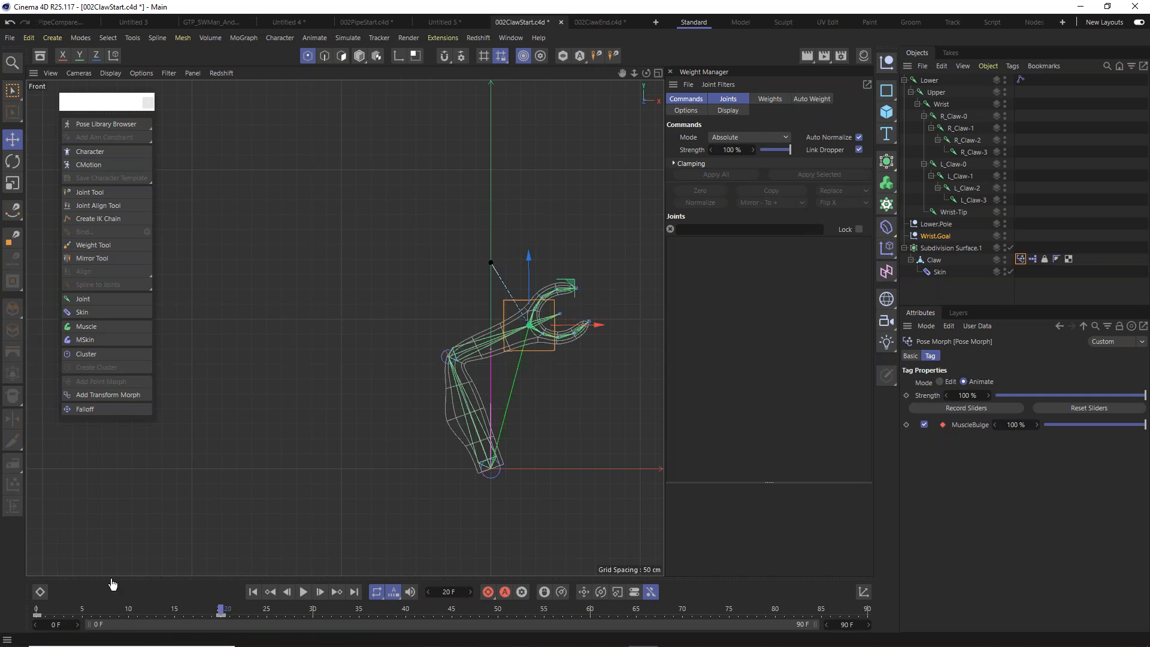
left_click_drag(110, 607, 10, 601)
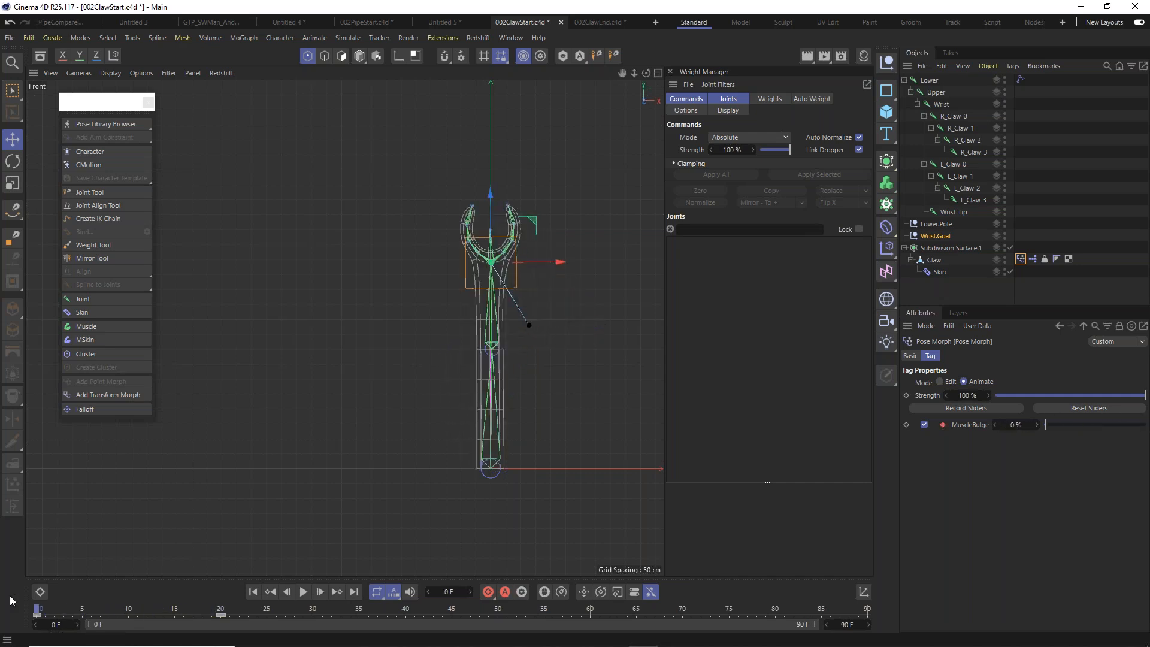
Return the Claw's Pose Morph tag to Edit mode, flip the MuscleBulge pose along X and scrub the opening frames.
left_click(943, 235)
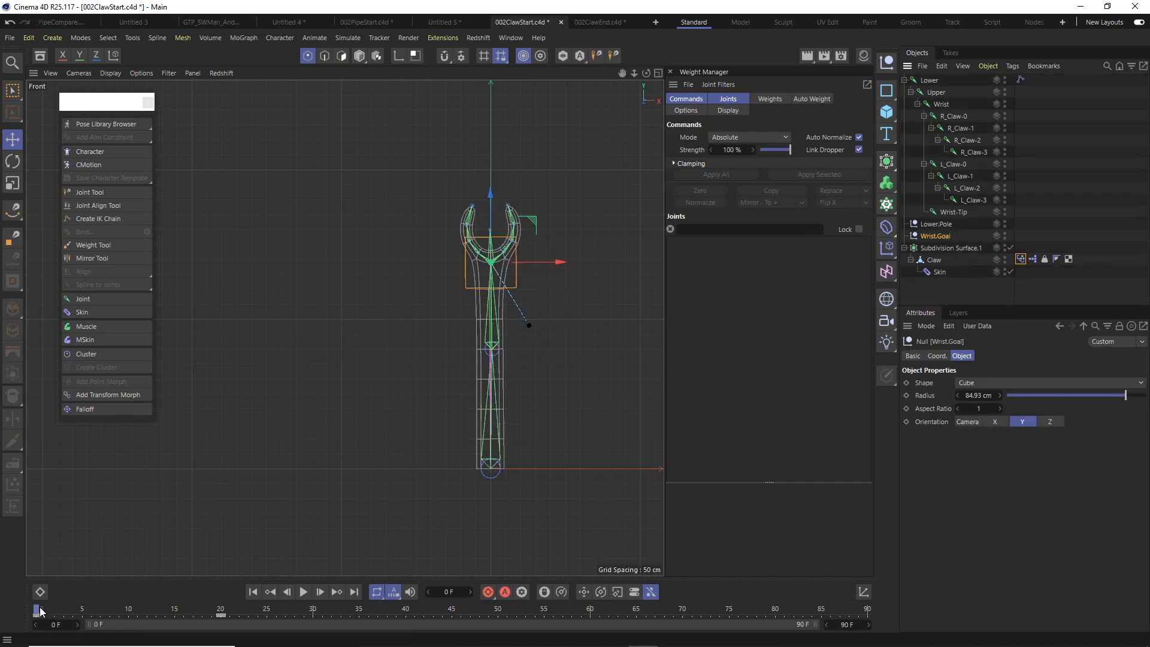
left_click(1021, 258)
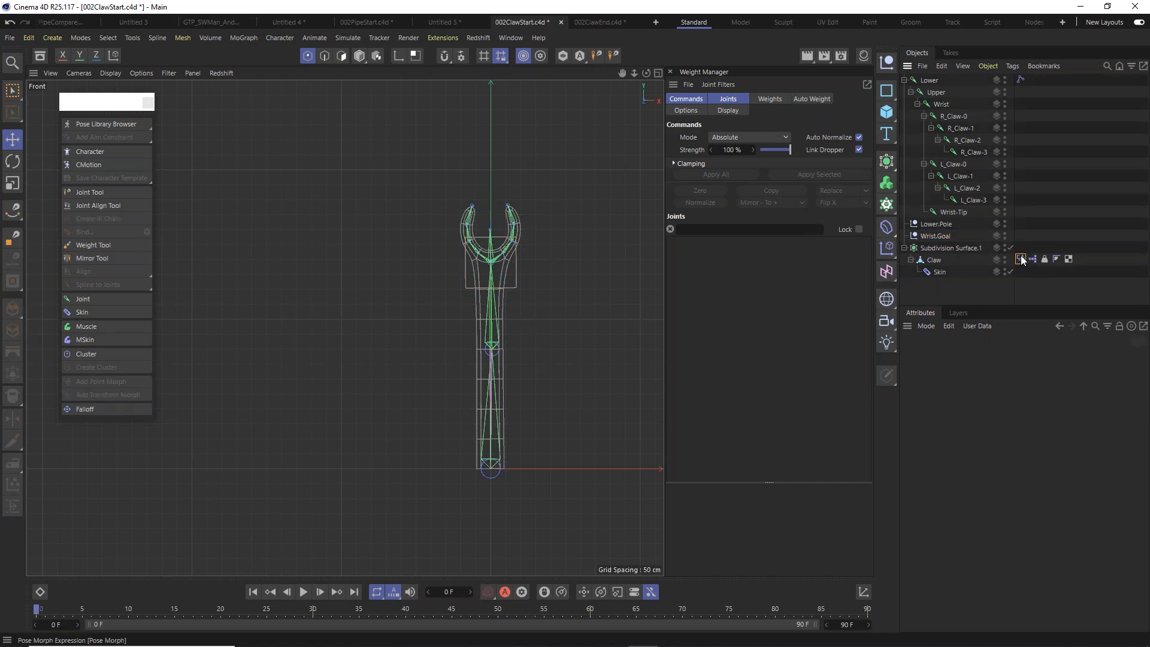
left_click(950, 382)
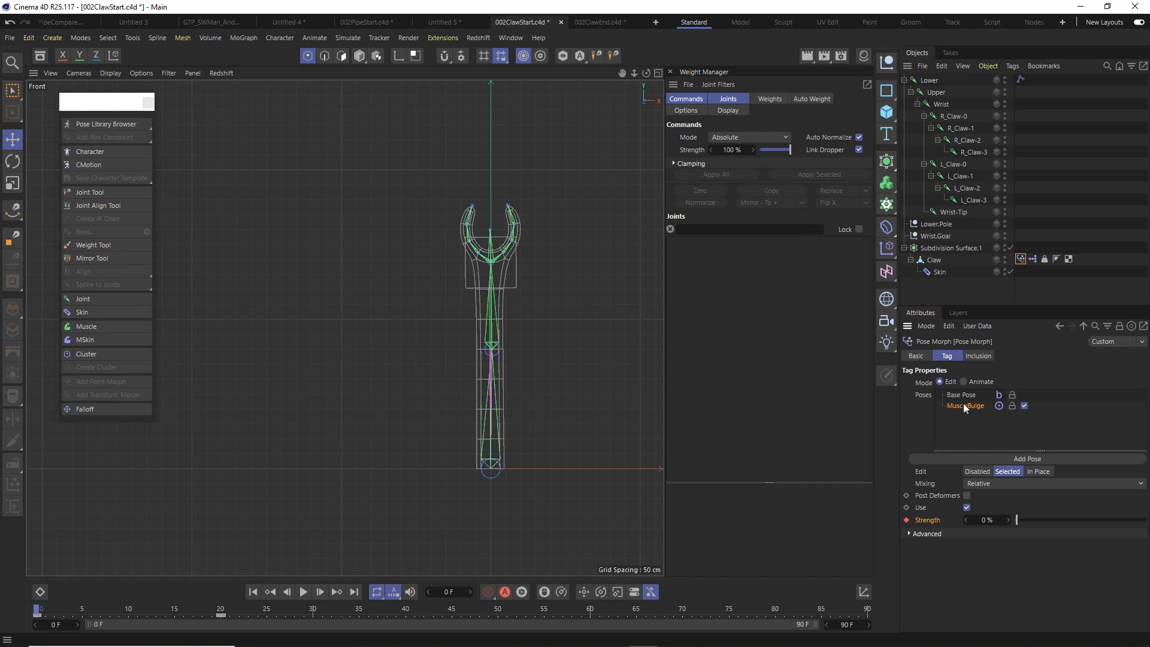
right_click(971, 405)
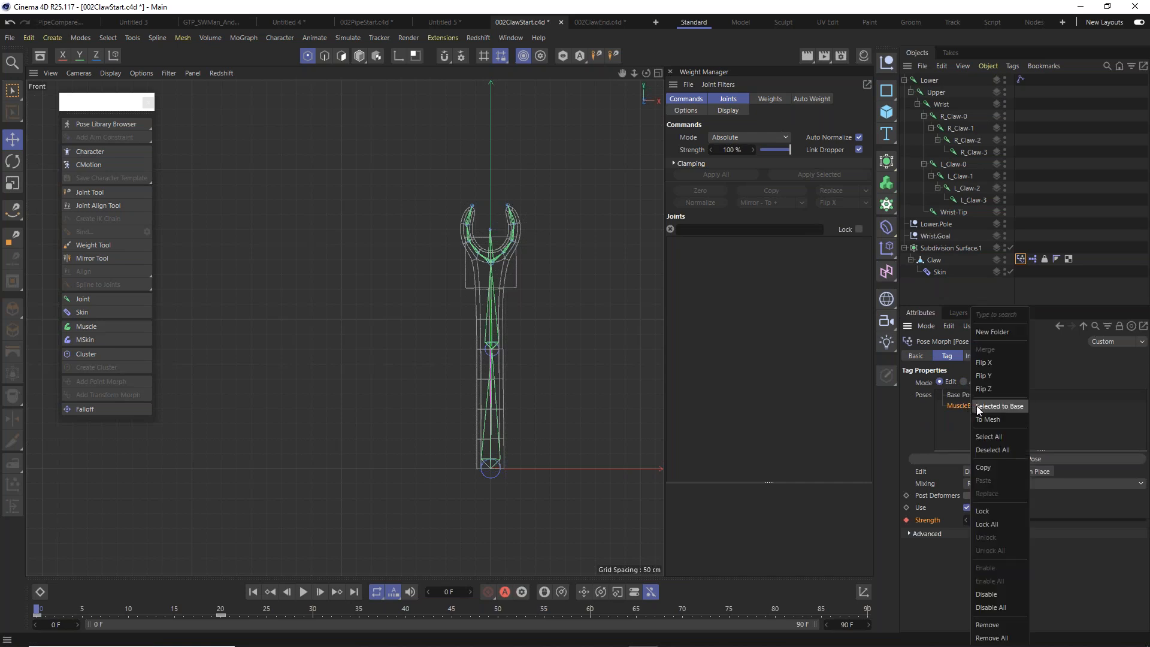
left_click(991, 362)
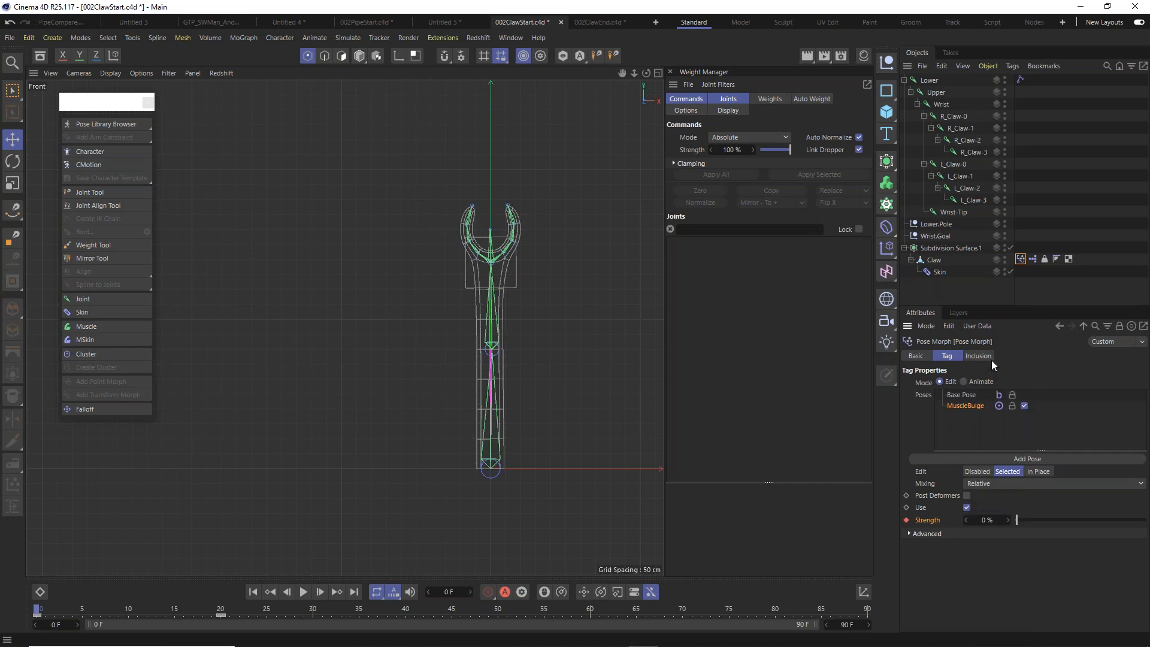
mouse_move(40, 610)
left_mouse_down()
mouse_move(148, 623)
mouse_move(37, 631)
left_mouse_up()
mouse_move(42, 610)
left_mouse_down()
mouse_move(183, 611)
mouse_move(38, 611)
left_mouse_up()
Flip the MuscleBulge pose along X once more and scrub the first frames in the tag's Animate mode.
right_click(967, 407)
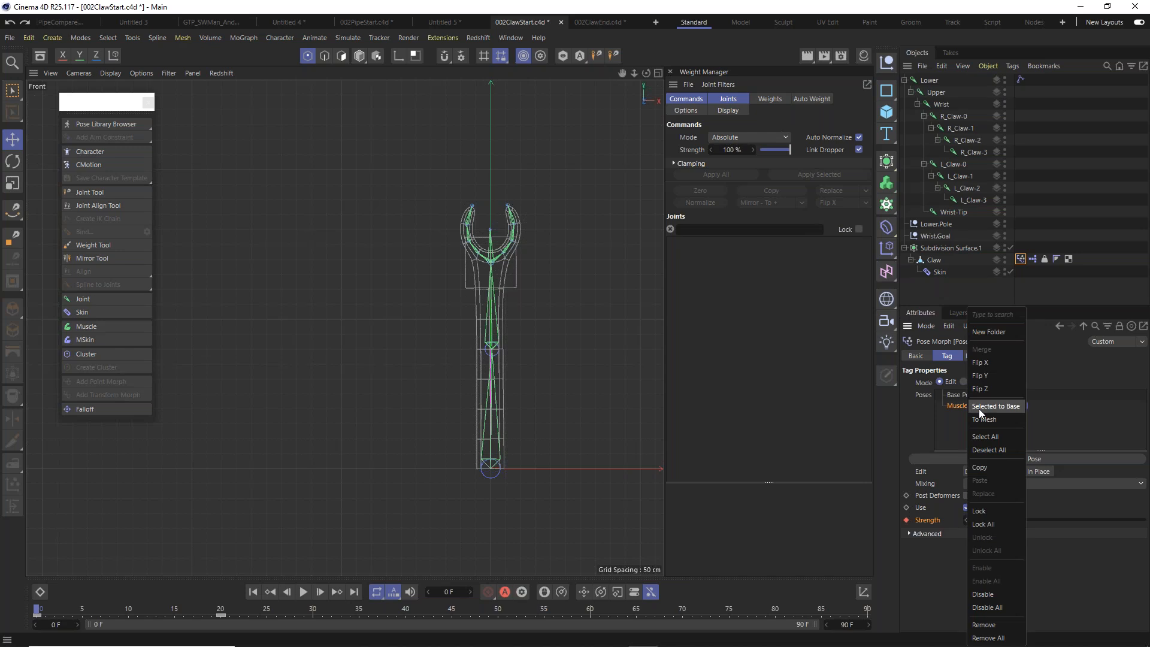
left_click(990, 362)
left_click(963, 382)
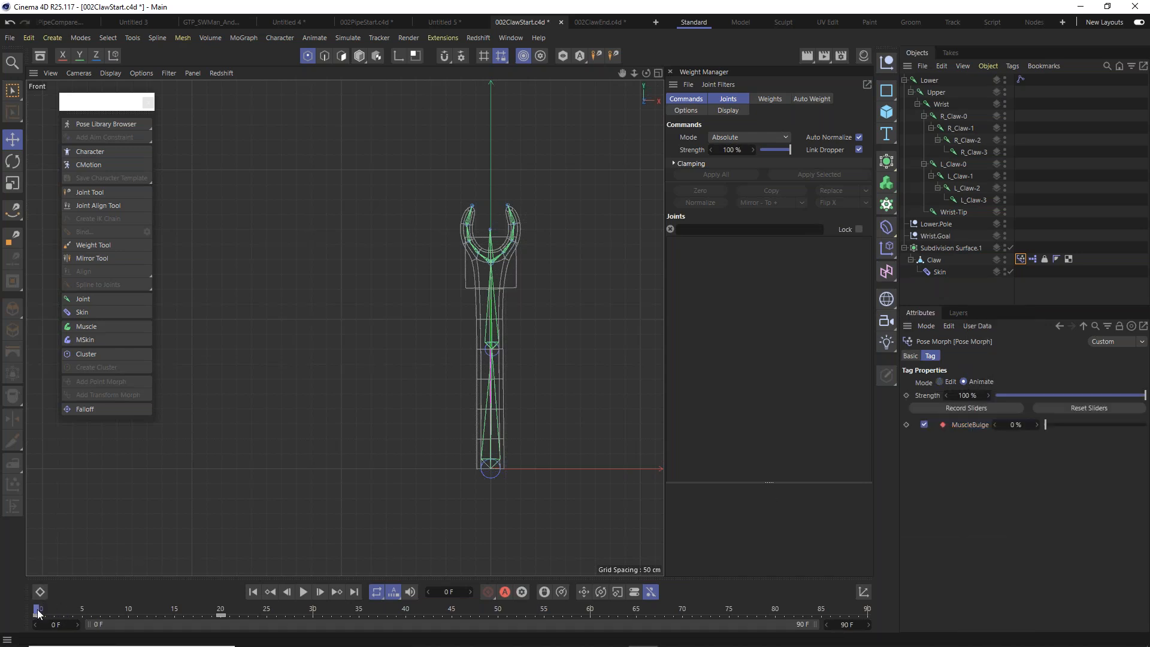
mouse_move(48, 609)
left_mouse_down()
mouse_move(228, 610)
mouse_move(73, 610)
mouse_move(194, 627)
mouse_move(37, 610)
mouse_move(209, 611)
mouse_move(93, 612)
mouse_move(202, 613)
mouse_move(24, 590)
mouse_move(234, 611)
mouse_move(37, 566)
mouse_move(210, 610)
mouse_move(34, 603)
left_mouse_up()
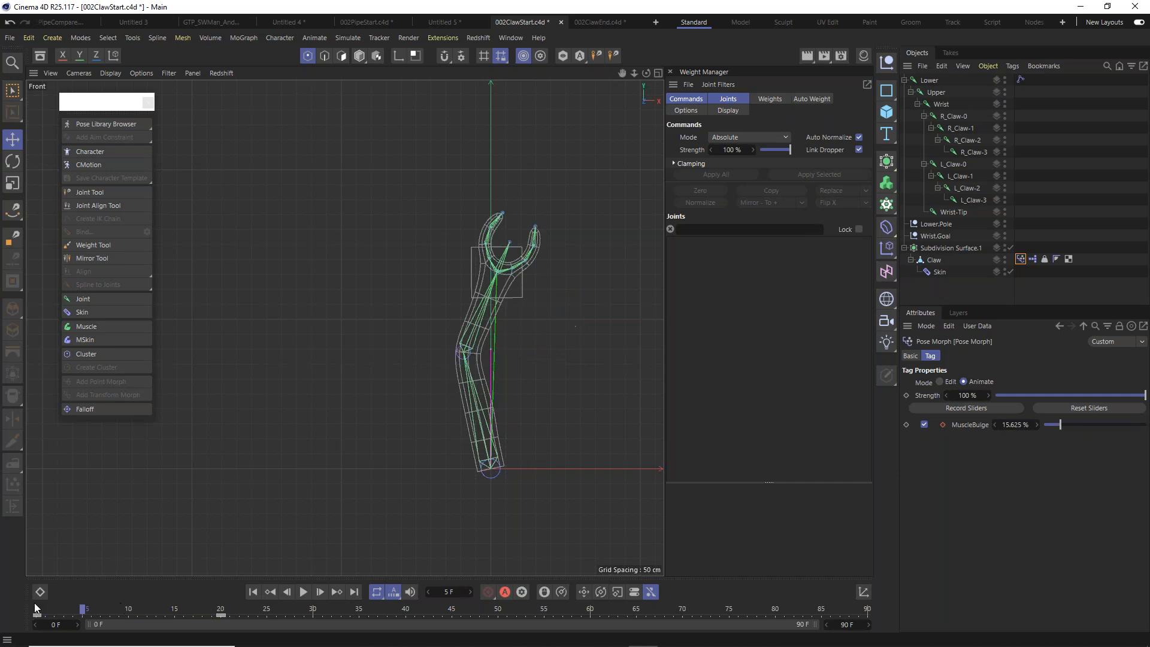
Add a Muscle object to the scene to view its settings, and undo its creation.
left_click(93, 326)
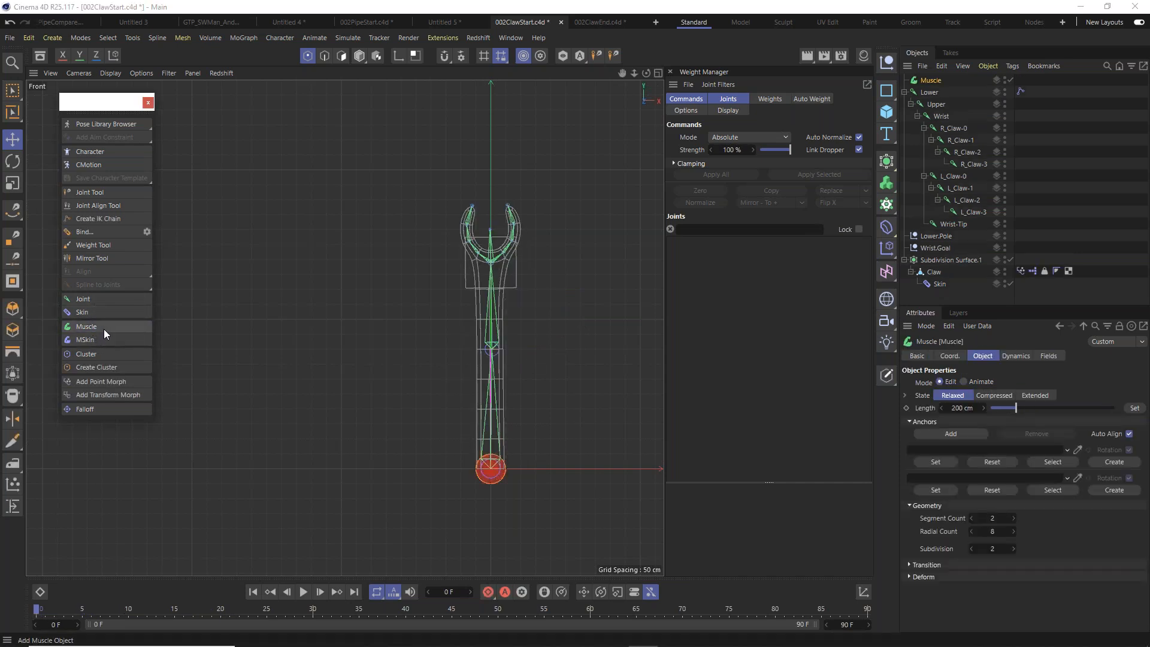
key("ctrl+z")
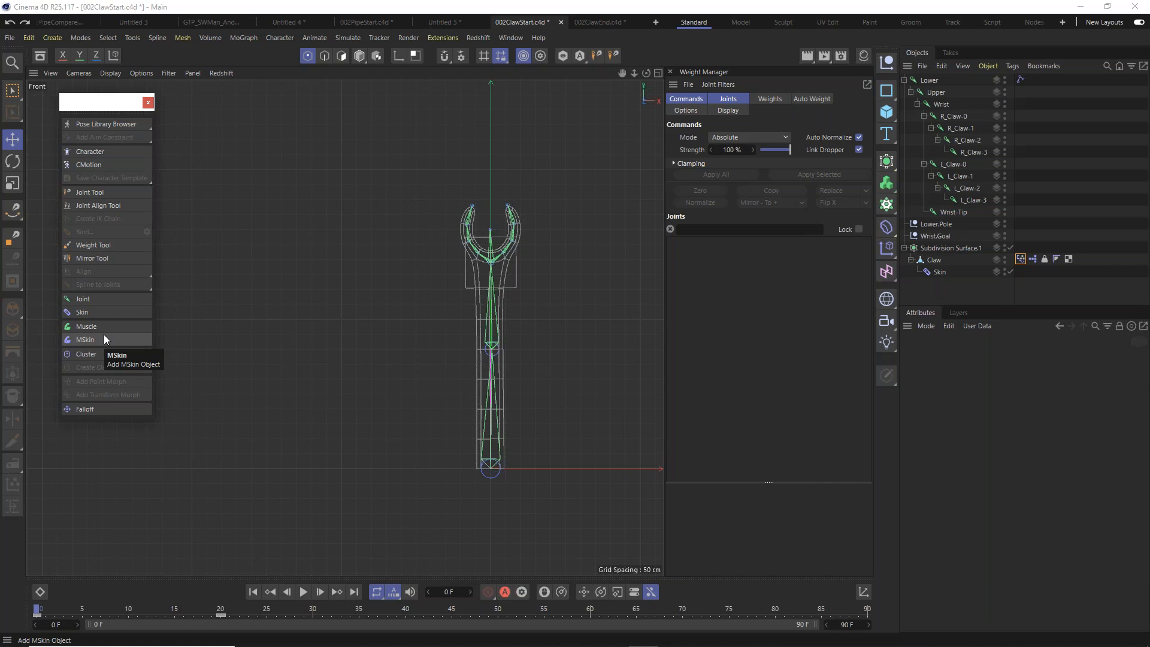
Scrub the arm-bend animation between frames 0 and 20 to examine how the muscle bulge follows the motion.
left_click_drag(43, 610, 90, 644)
mouse_move(178, 644)
left_mouse_down()
mouse_move(42, 646)
mouse_move(181, 645)
left_mouse_up()
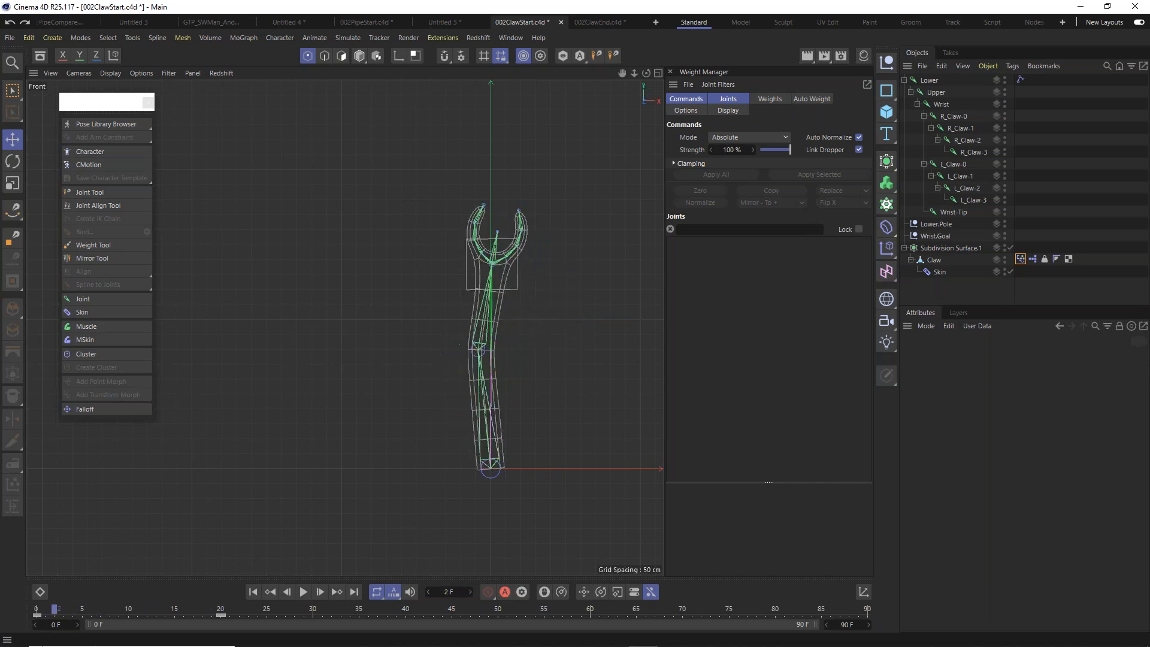
left_click_drag(222, 609, 37, 610)
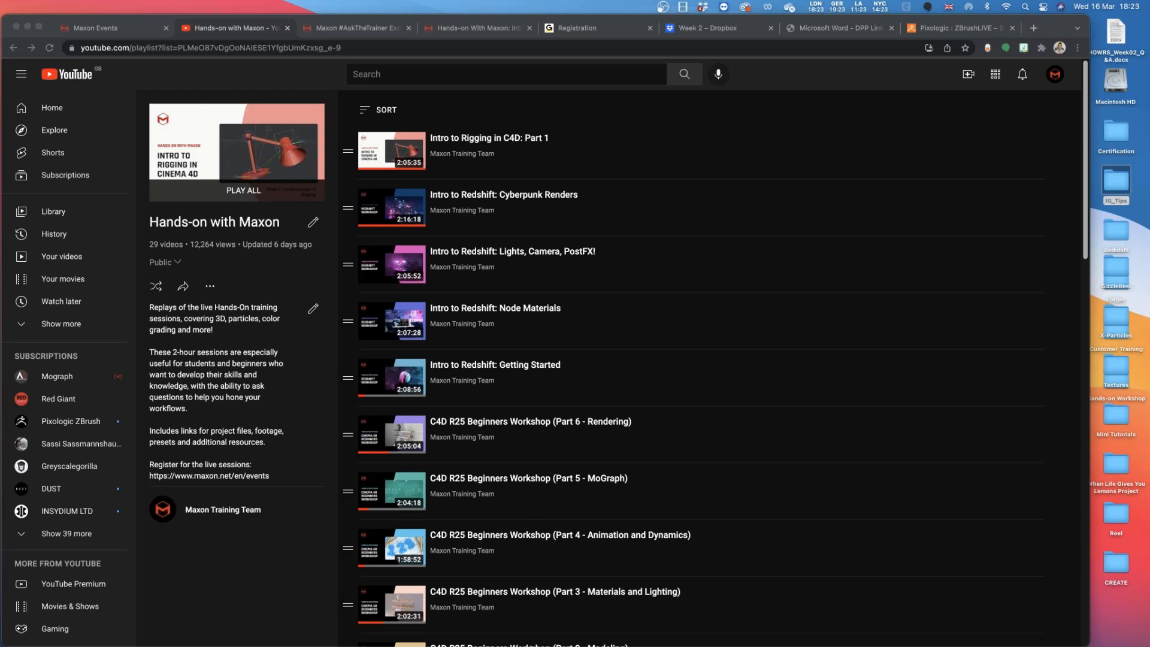
Switch to Microsoft PowerPoint.
left_click(511, 631)
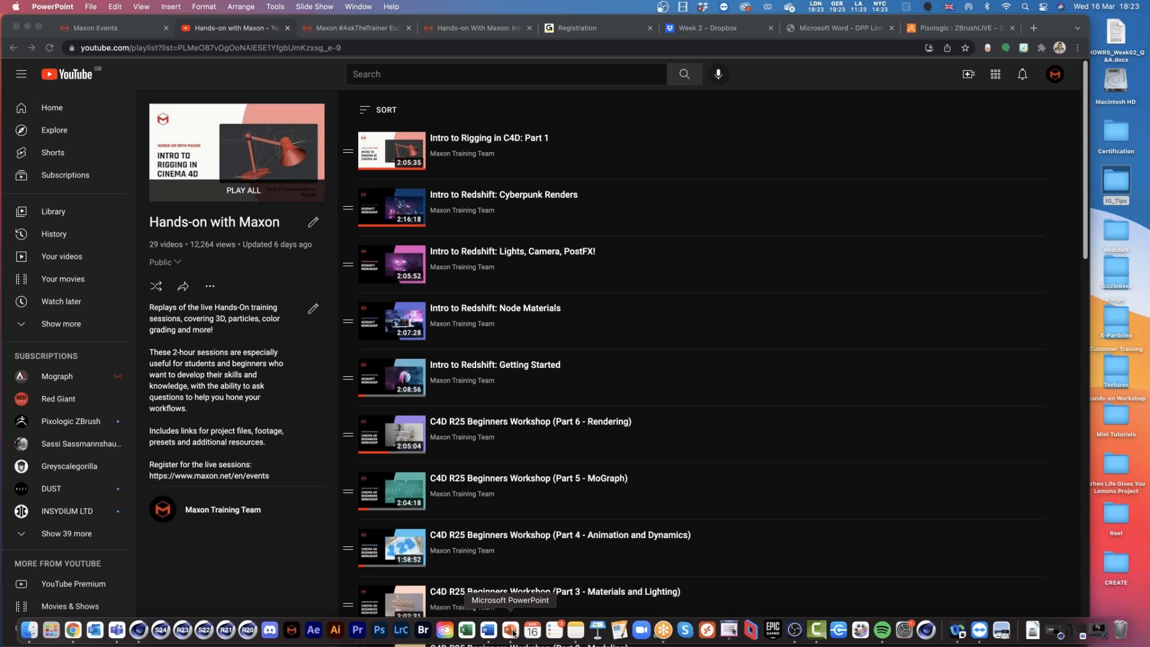